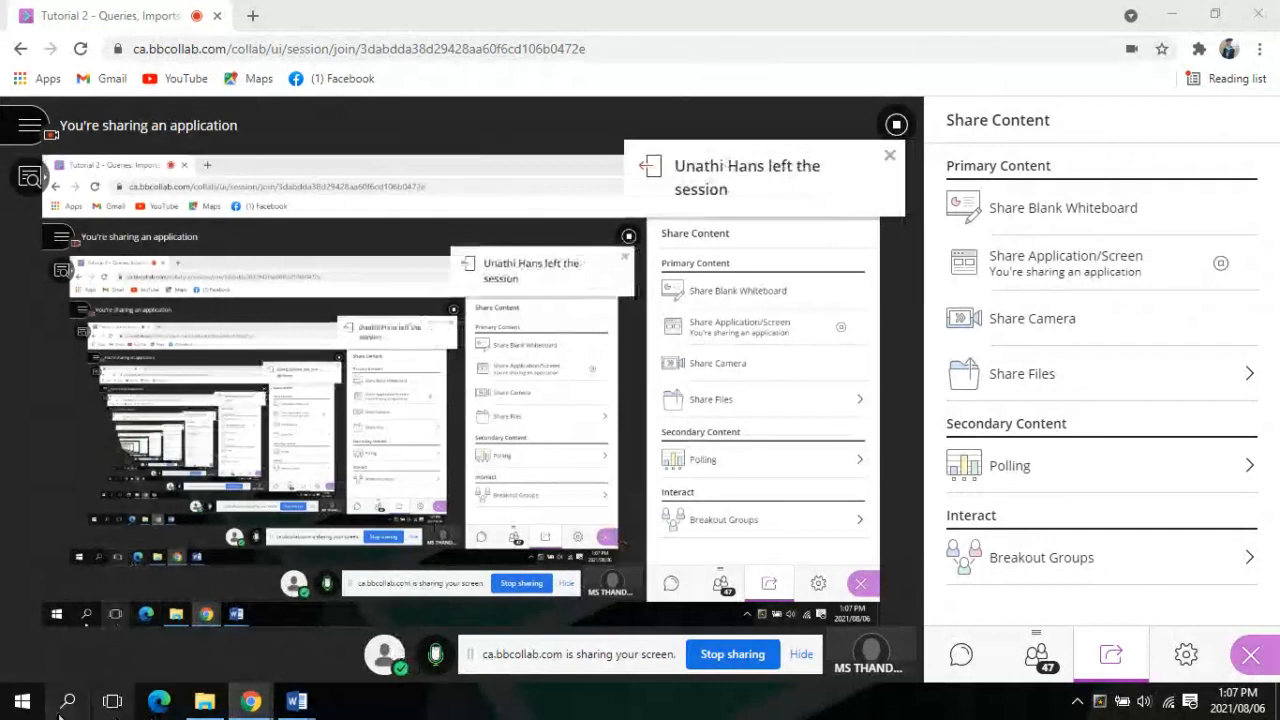
Open the 412 KB Access database in the Solution Activity 4.1 folder under 3. Practical Access_Query
{"action": "left_click", "coordinate": [16, 705]}
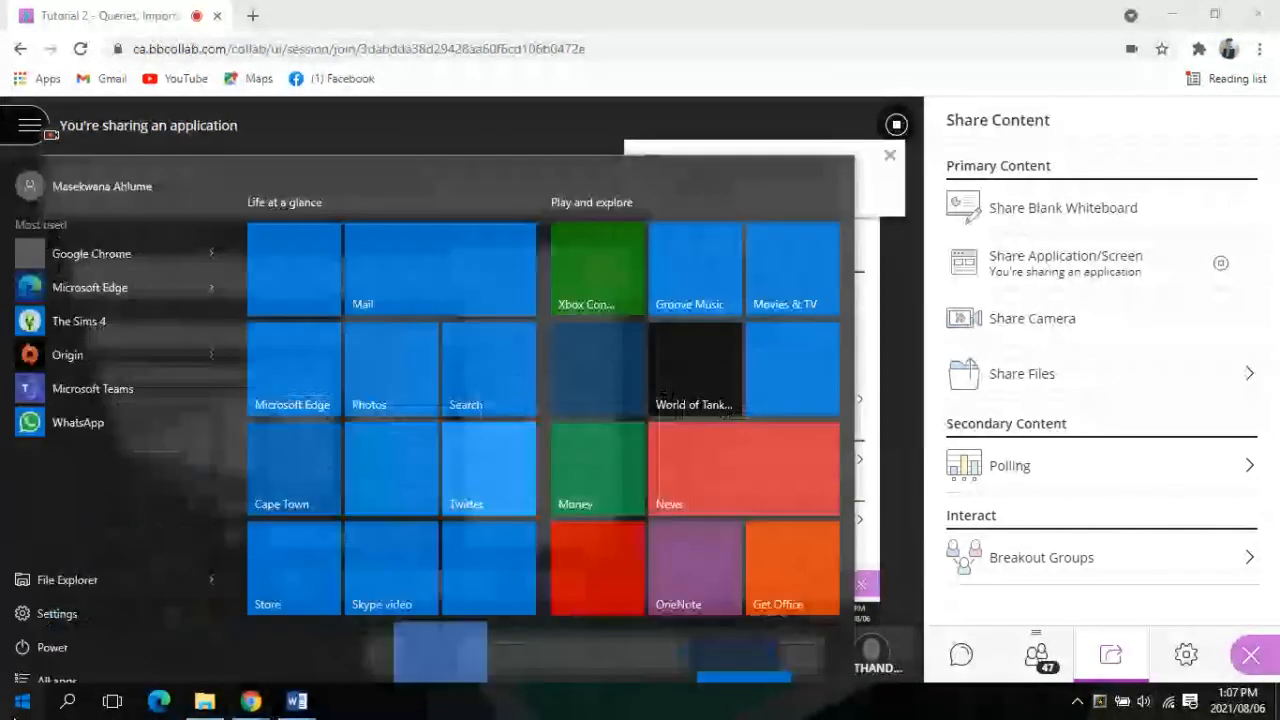
{"action": "left_click", "coordinate": [204, 701]}
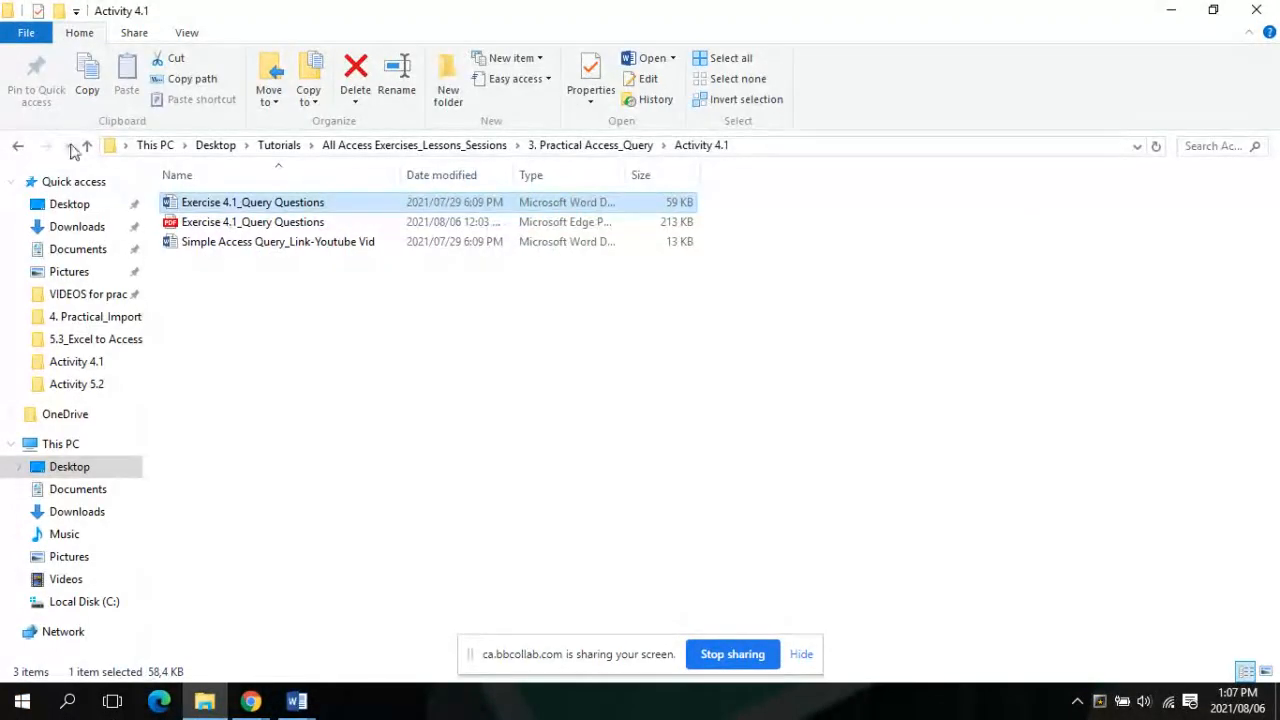
{"action": "left_click", "coordinate": [88, 145]}
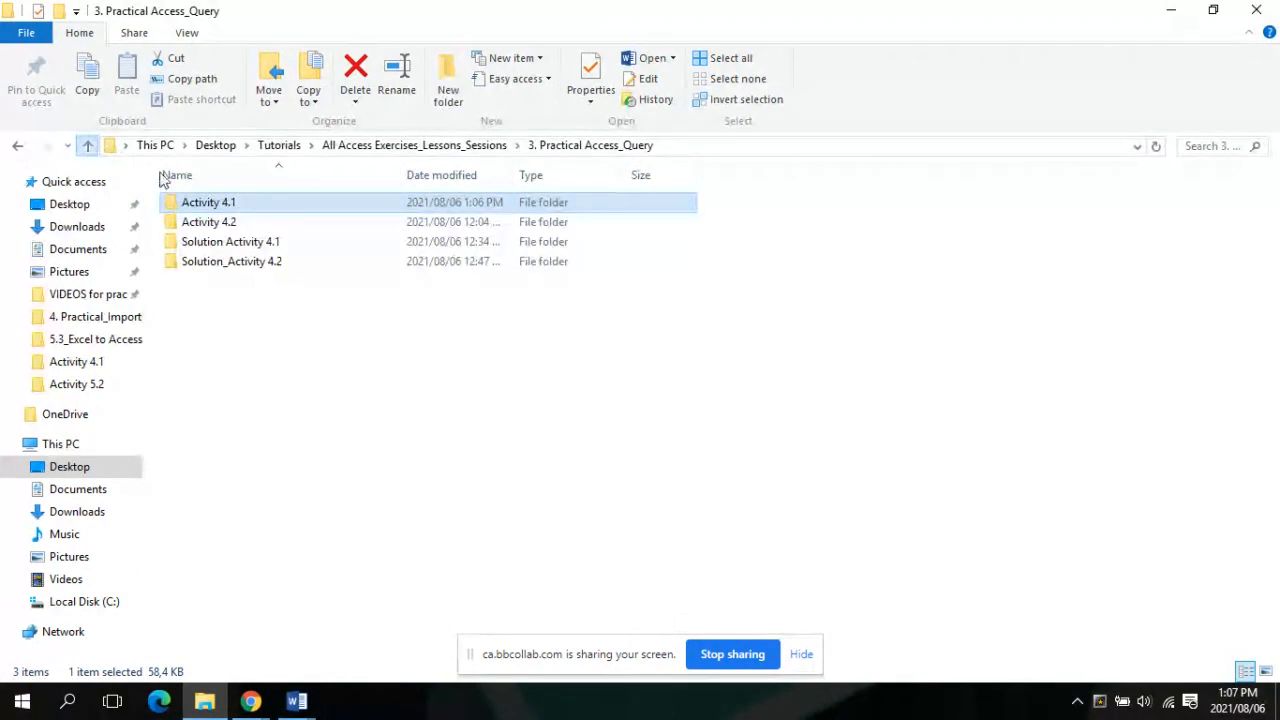
{"action": "left_click", "coordinate": [193, 248]}
{"action": "double_click", "coordinate": [193, 248]}
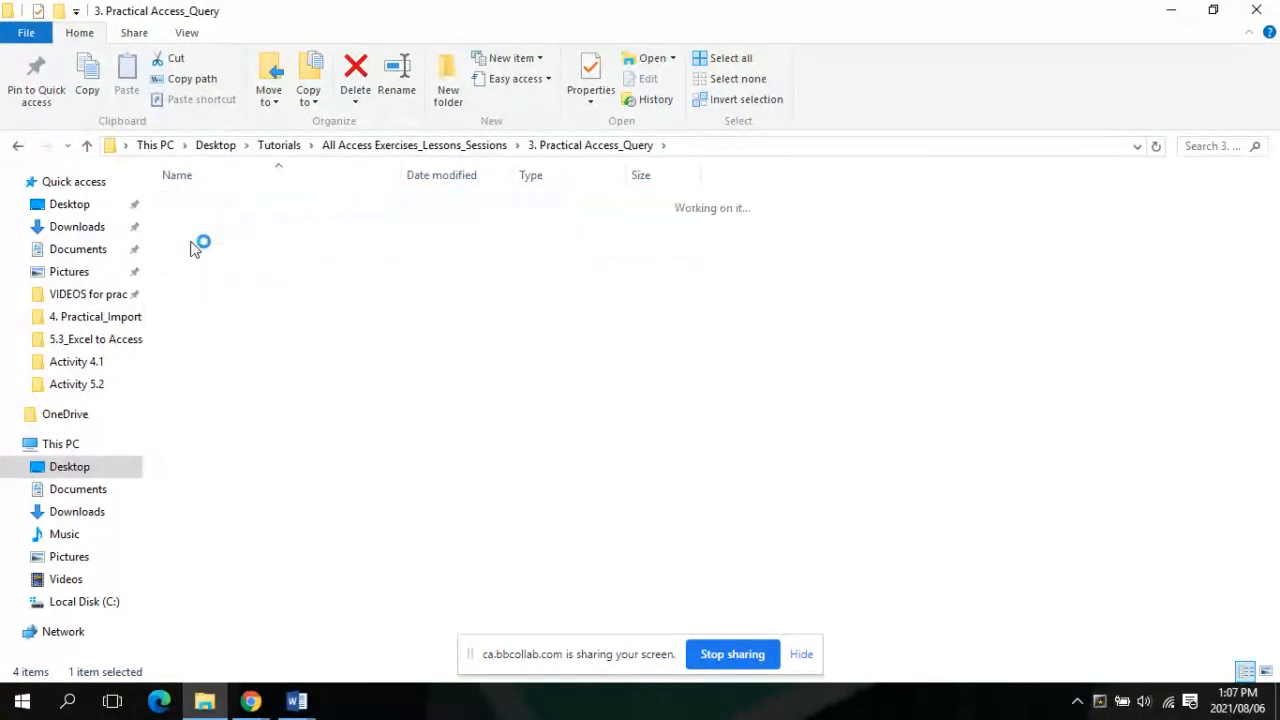
{"action": "left_click", "coordinate": [209, 229]}
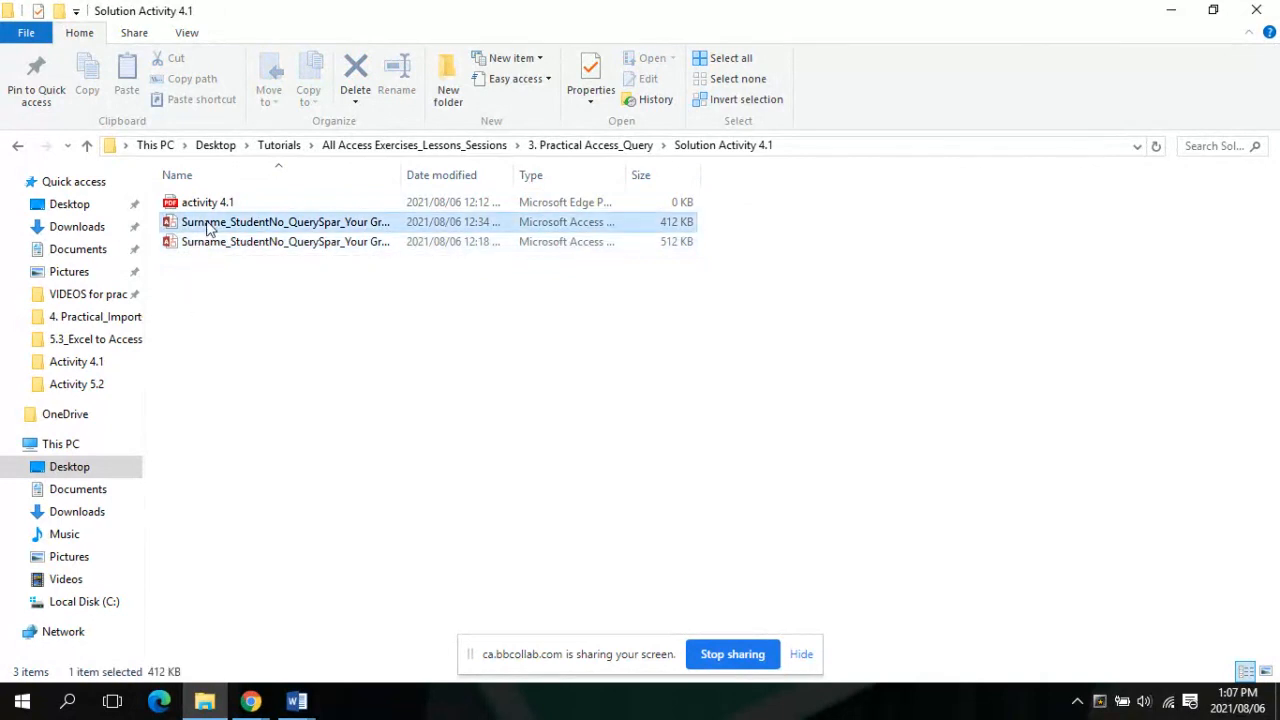
{"action": "double_click", "coordinate": [209, 229]}
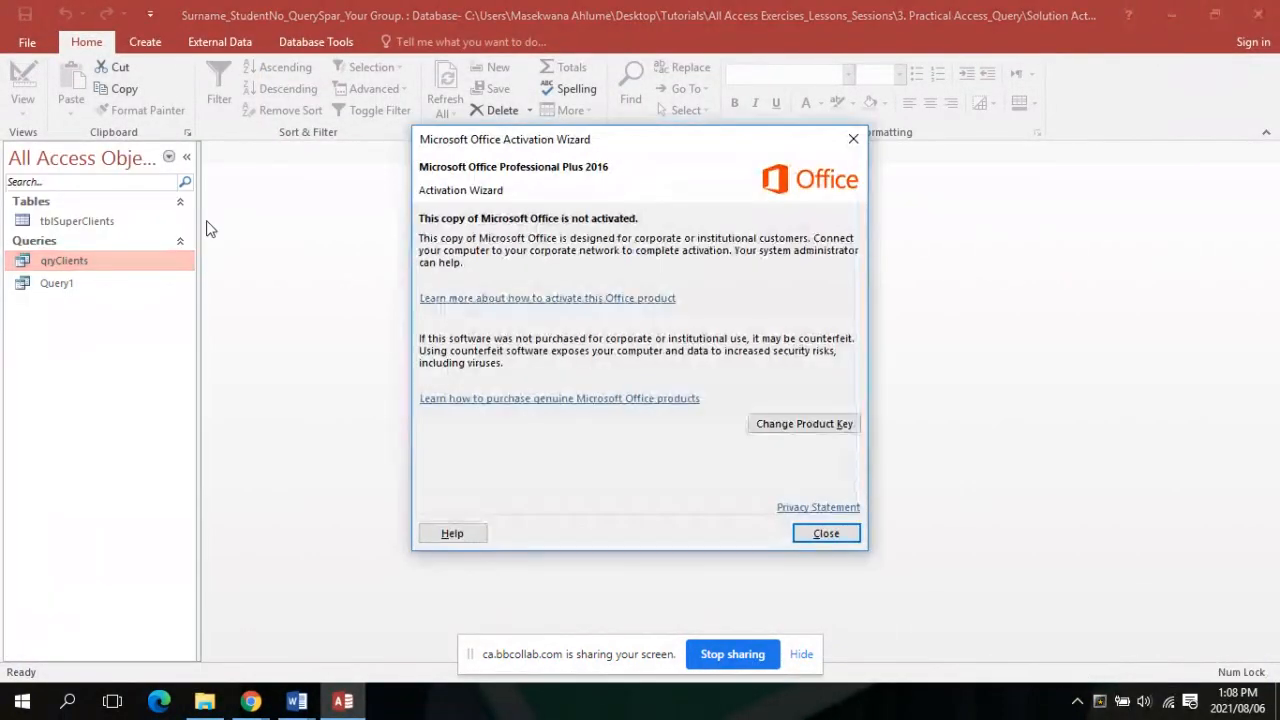
Dismiss the Office activation notice and return to the Tutorial 2 Collaborate session in Chrome
{"action": "left_click", "coordinate": [843, 538]}
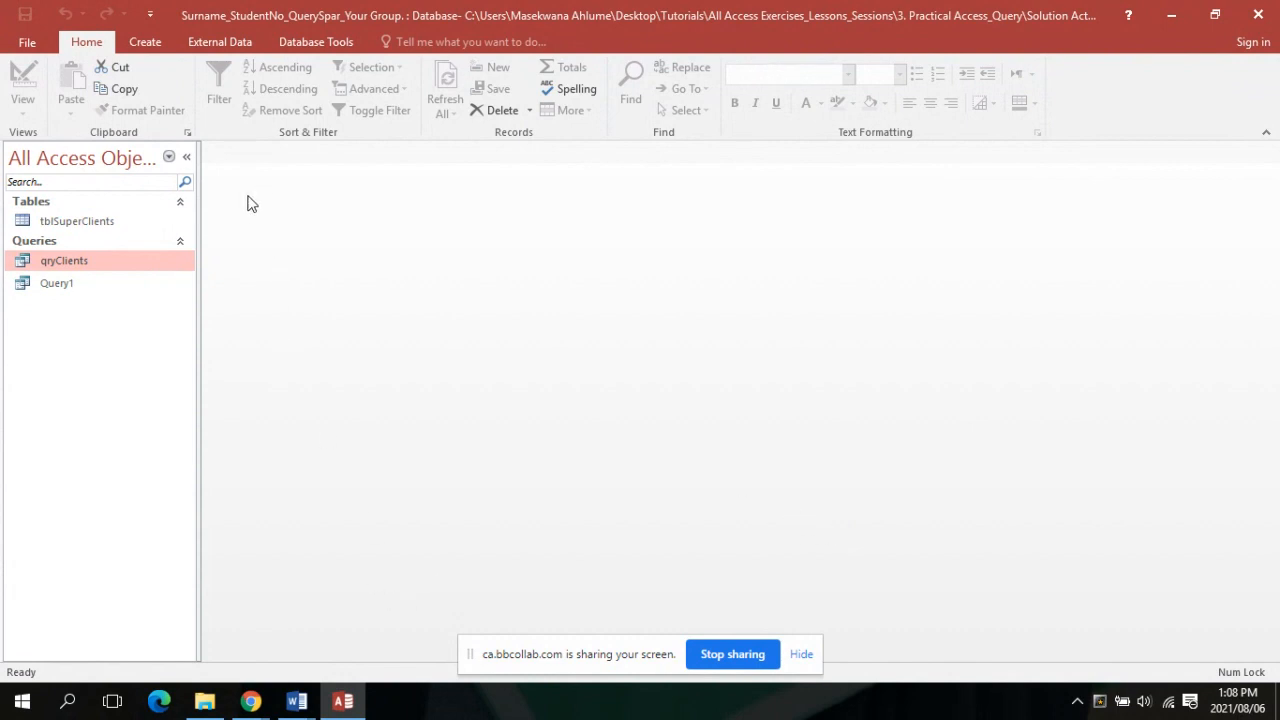
{"action": "left_click", "coordinate": [252, 701]}
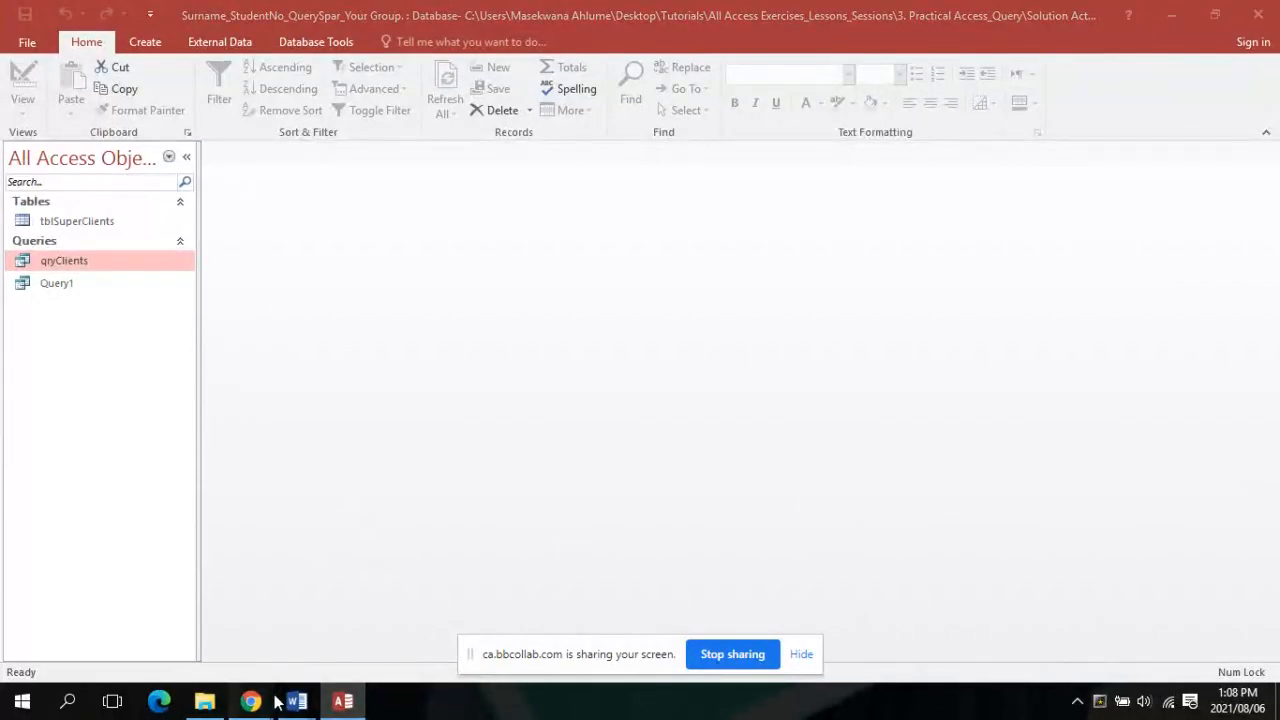
{"action": "left_click", "coordinate": [238, 616]}
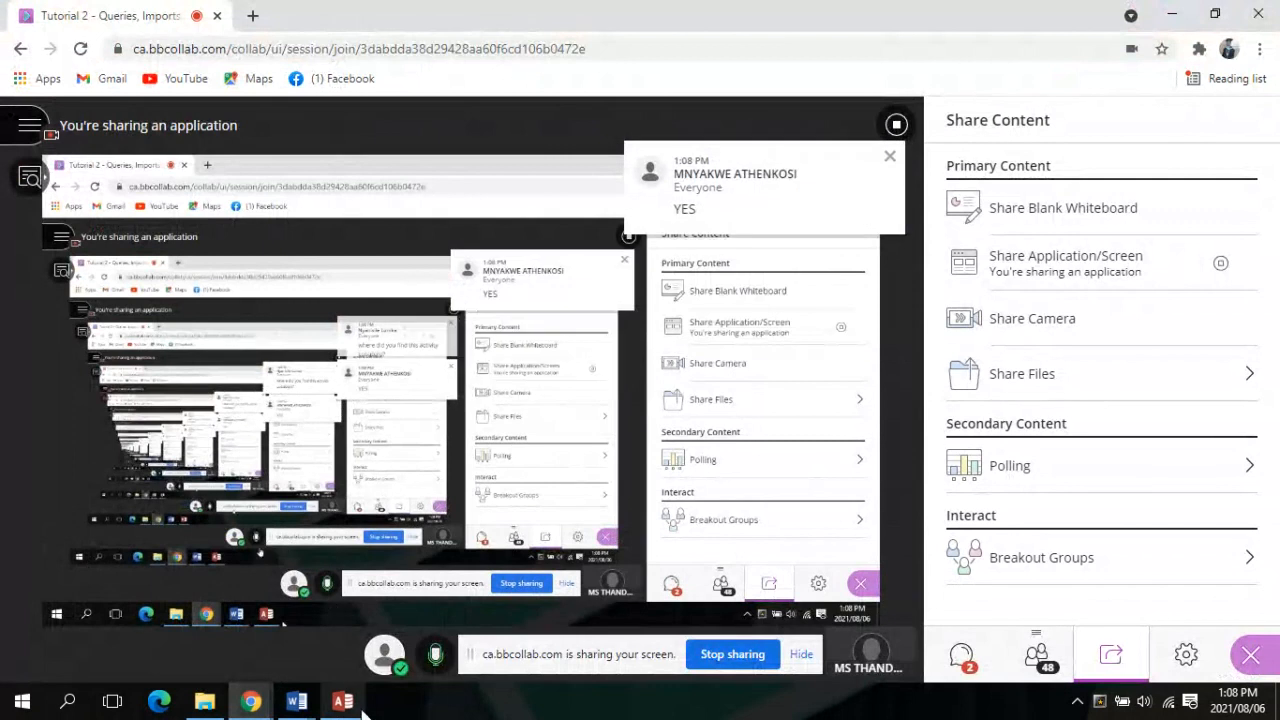
Check the Access window, return to the Tutorial 2 session, and hide the screen-sharing bar
{"action": "mouse_move", "coordinate": [352, 708]}
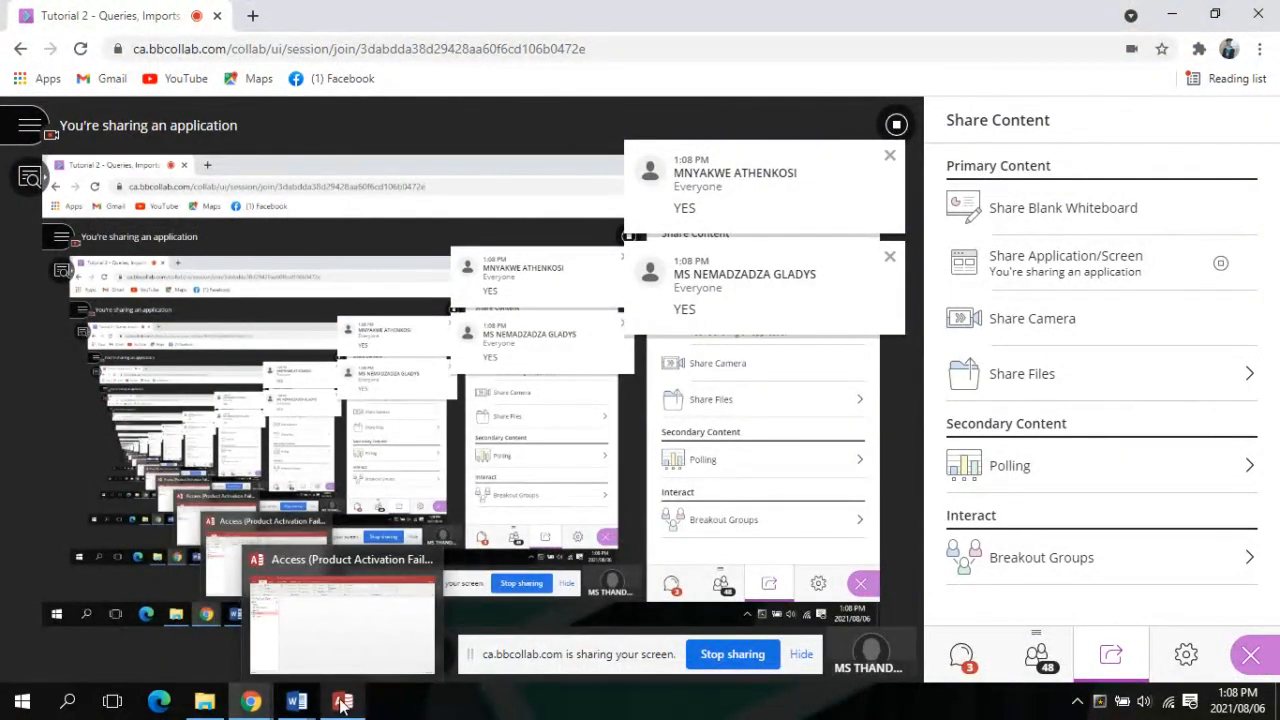
{"action": "left_click", "coordinate": [352, 708]}
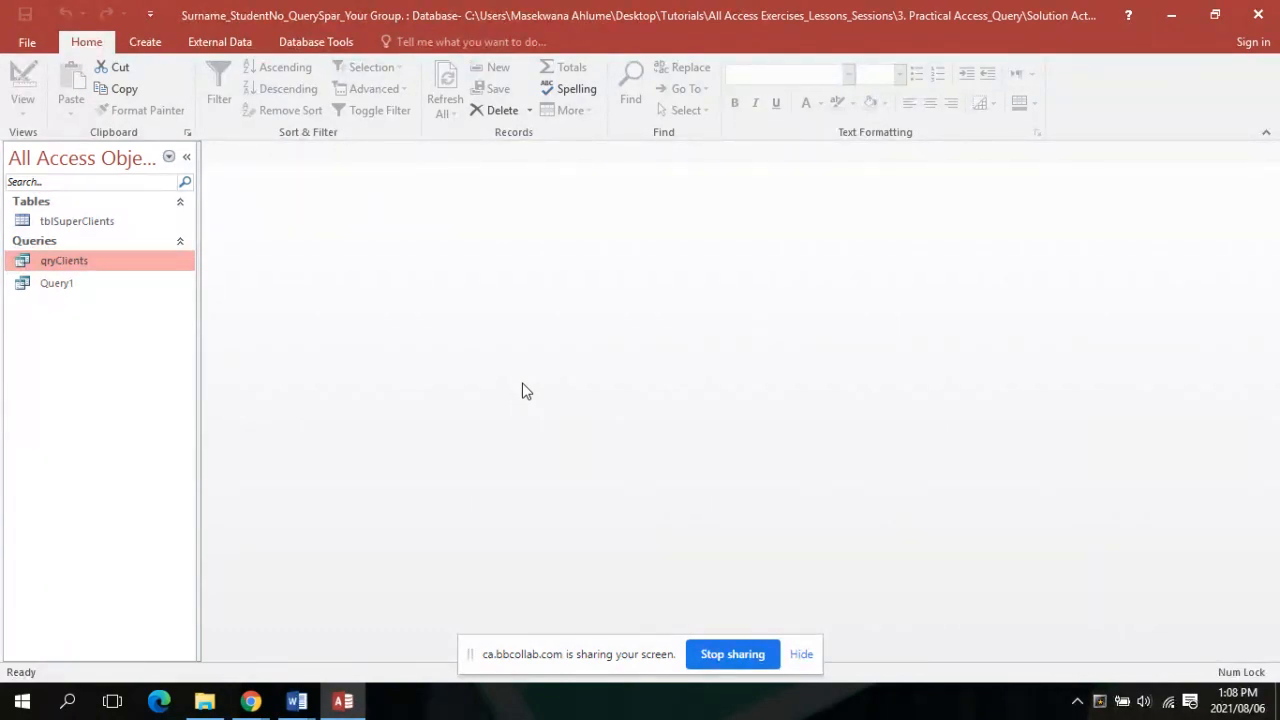
{"action": "mouse_move", "coordinate": [250, 700]}
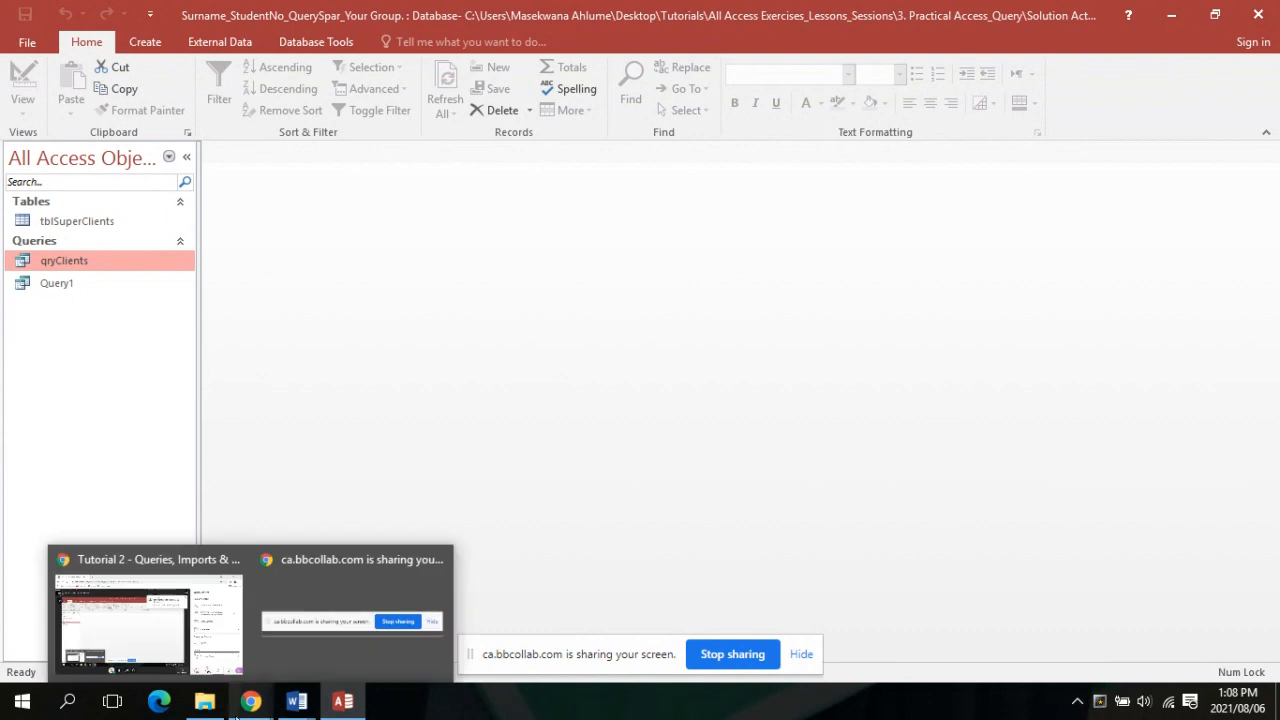
{"action": "left_click", "coordinate": [170, 645]}
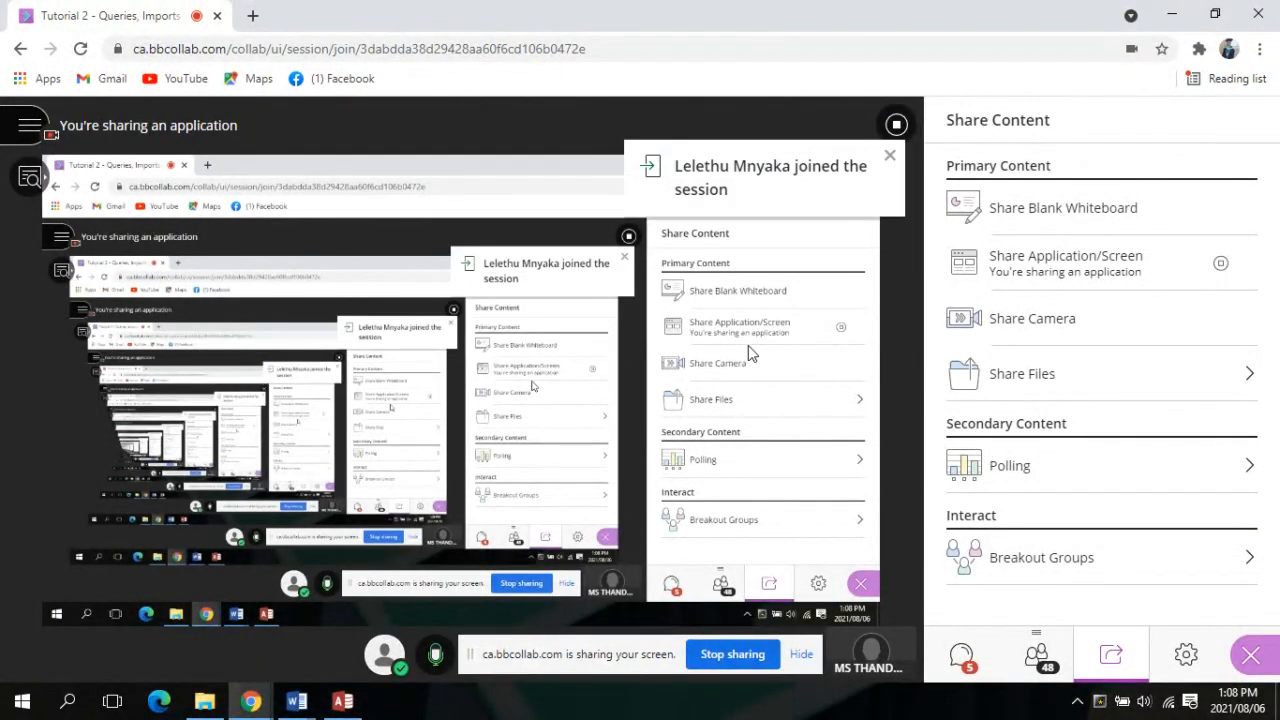
{"action": "left_click", "coordinate": [805, 656]}
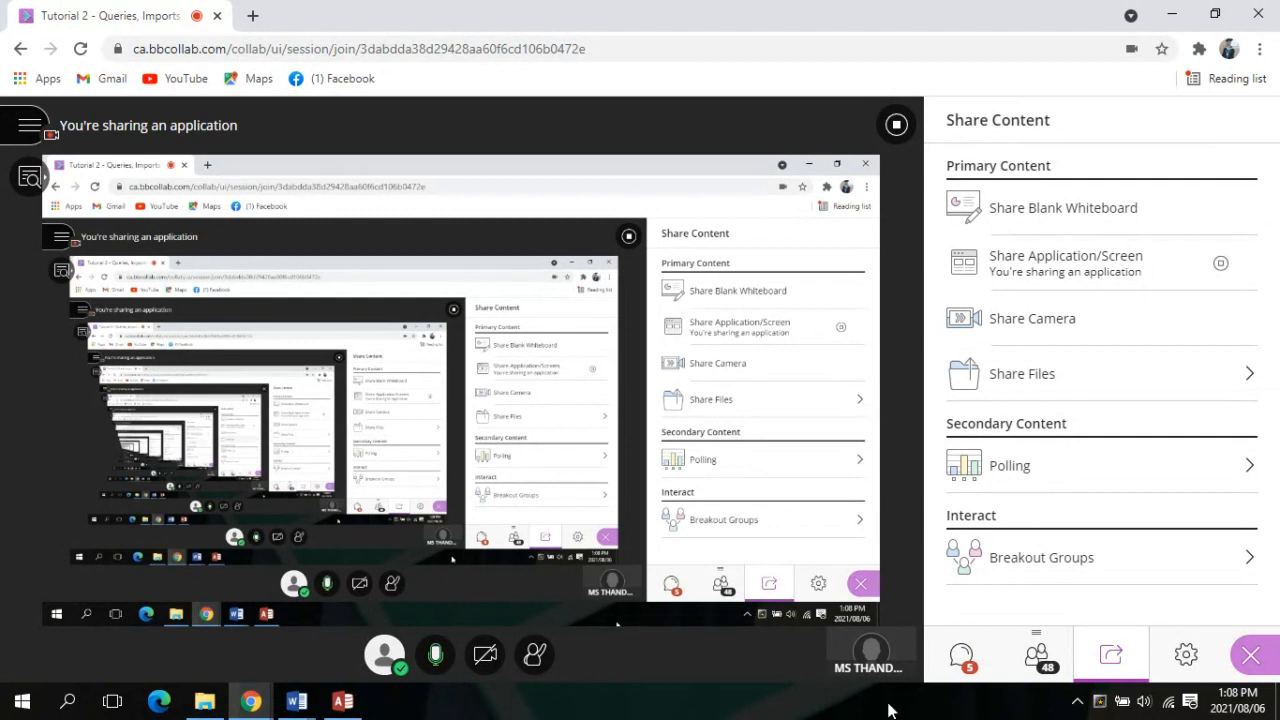
Show the Everyone chat with the students' replies about finding the activity
{"action": "left_click", "coordinate": [963, 658]}
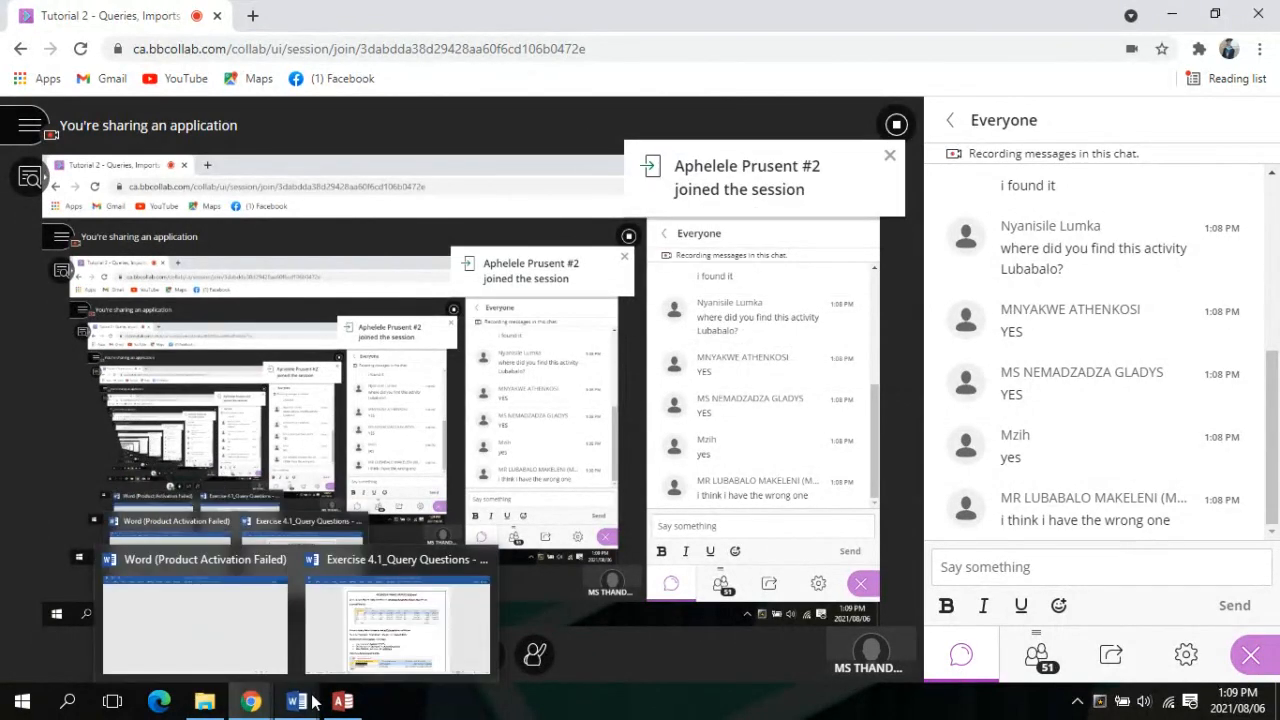
{"action": "mouse_move", "coordinate": [366, 708]}
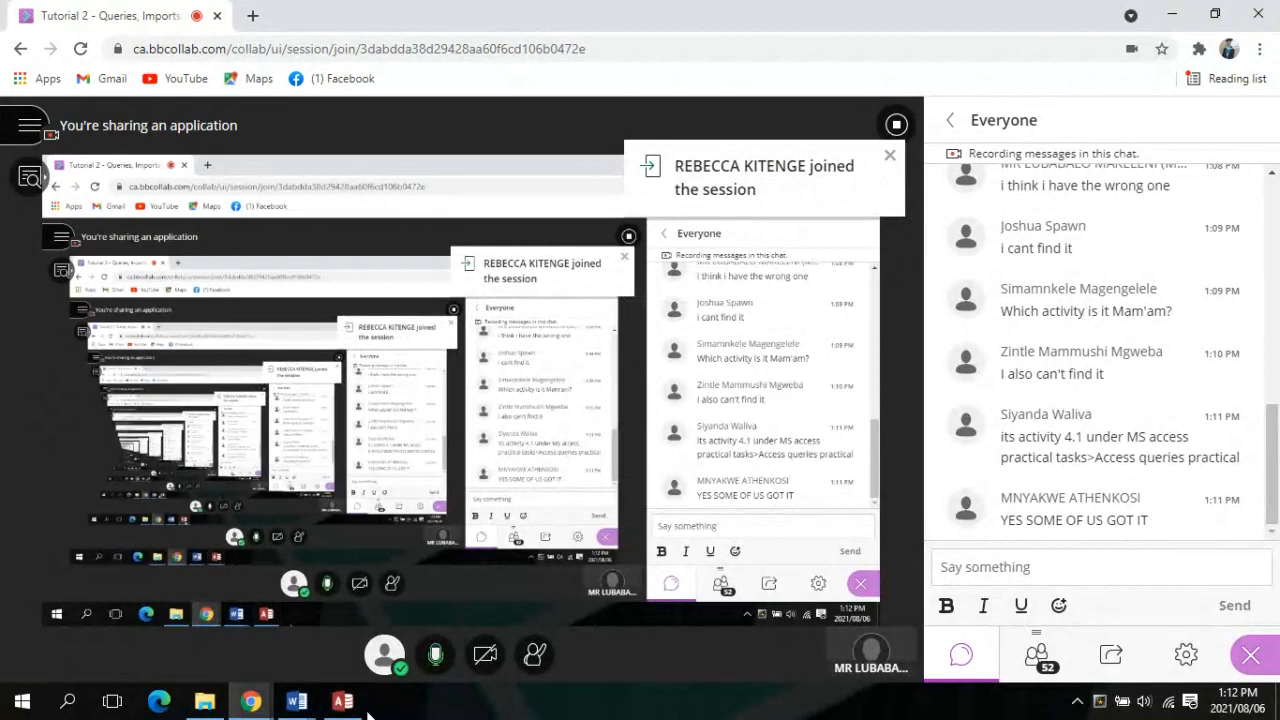
{"action": "mouse_move", "coordinate": [348, 704]}
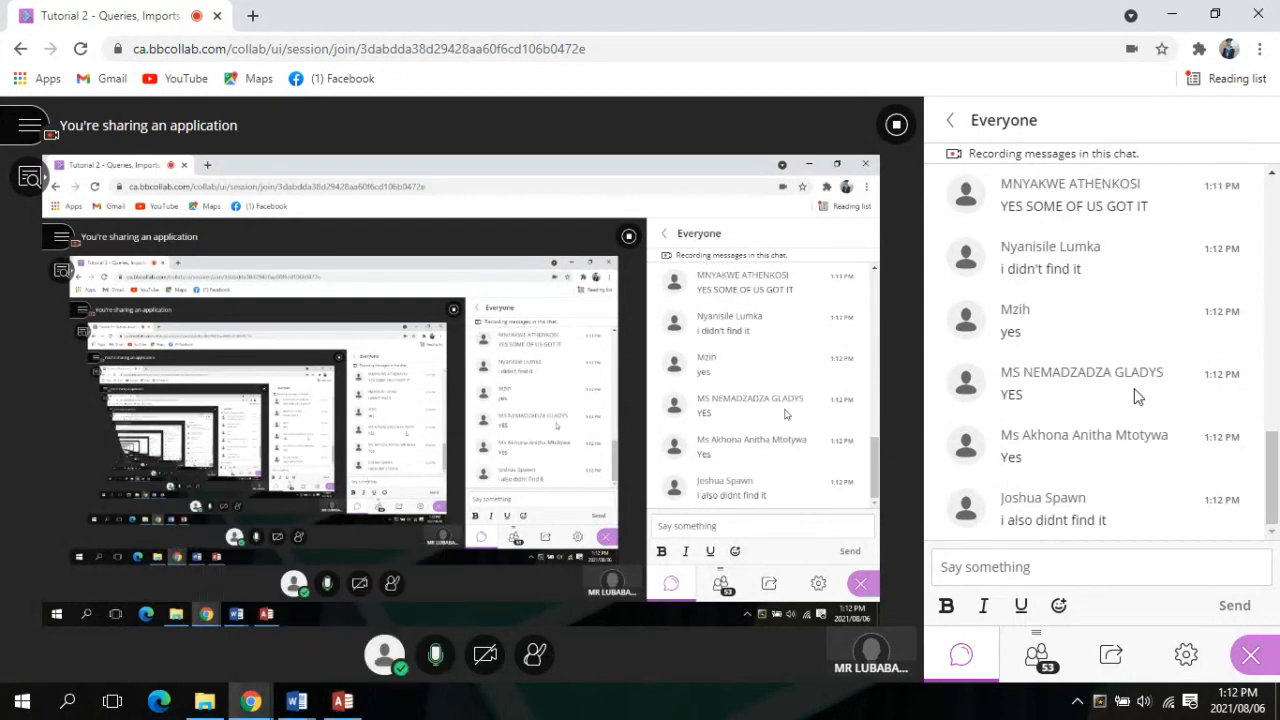
{"action": "scroll", "coordinate": [1135, 397], "scroll_direction": "up", "scroll_amount": 2}
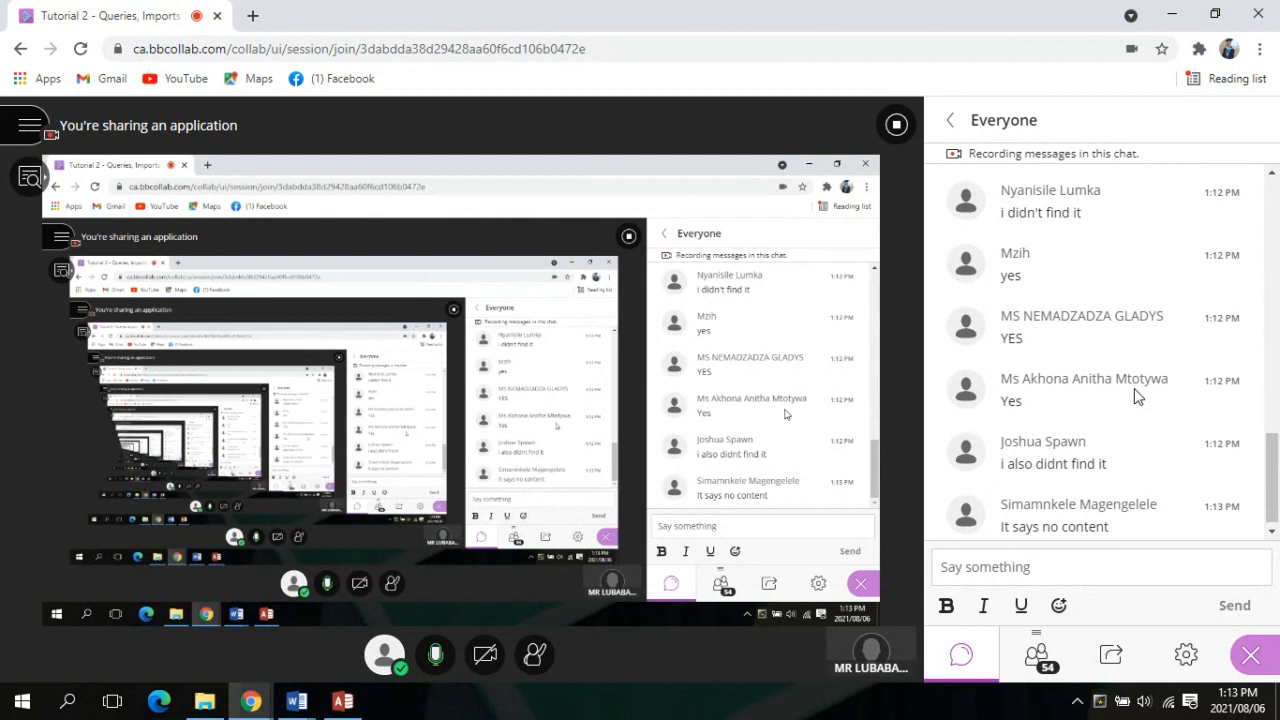
{"action": "scroll", "coordinate": [1135, 397], "scroll_direction": "up", "scroll_amount": 3}
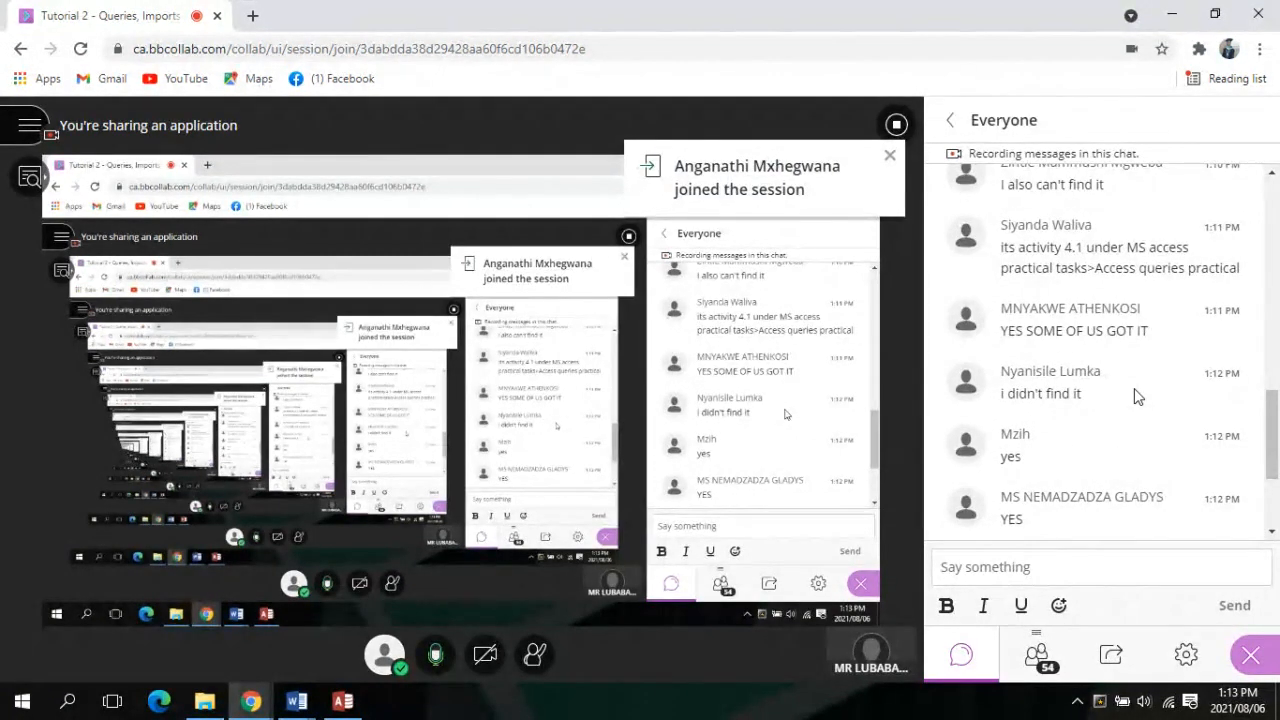
{"action": "scroll", "coordinate": [1135, 397], "scroll_direction": "down", "scroll_amount": 3}
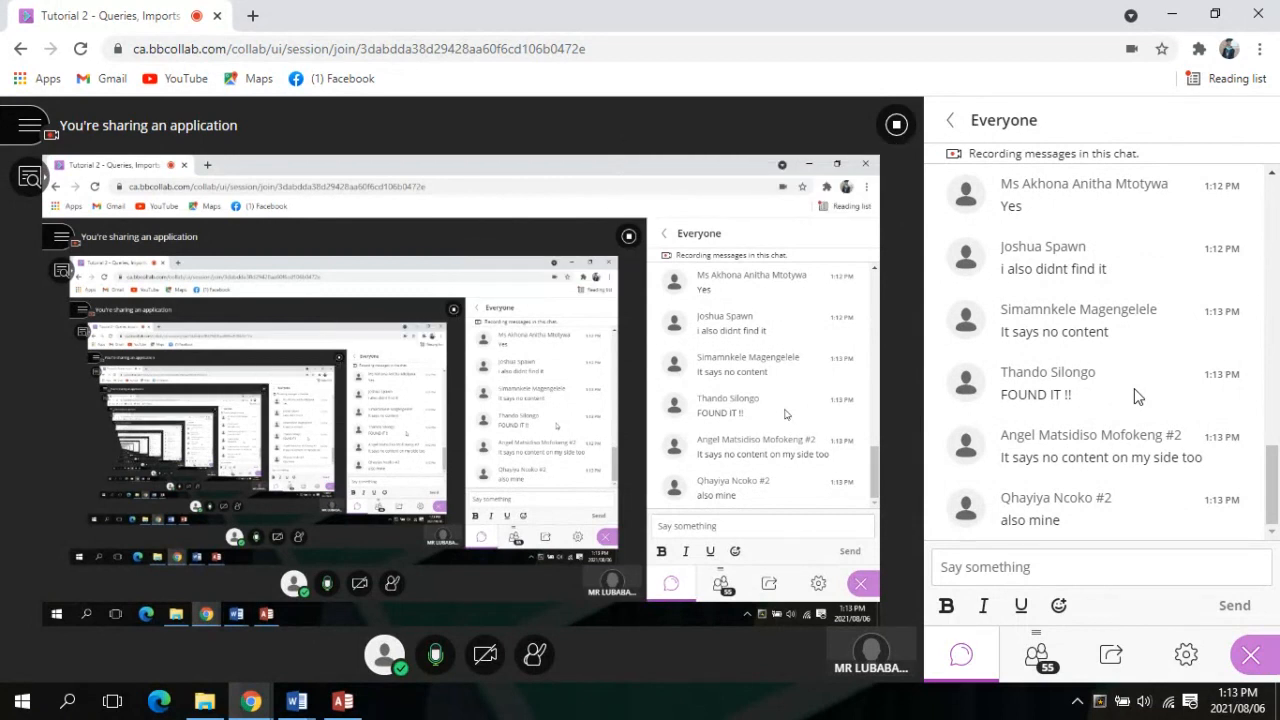
{"action": "scroll", "coordinate": [1134, 390], "scroll_direction": "up", "scroll_amount": 1}
{"action": "scroll", "coordinate": [1134, 390], "scroll_direction": "up", "scroll_amount": 2}
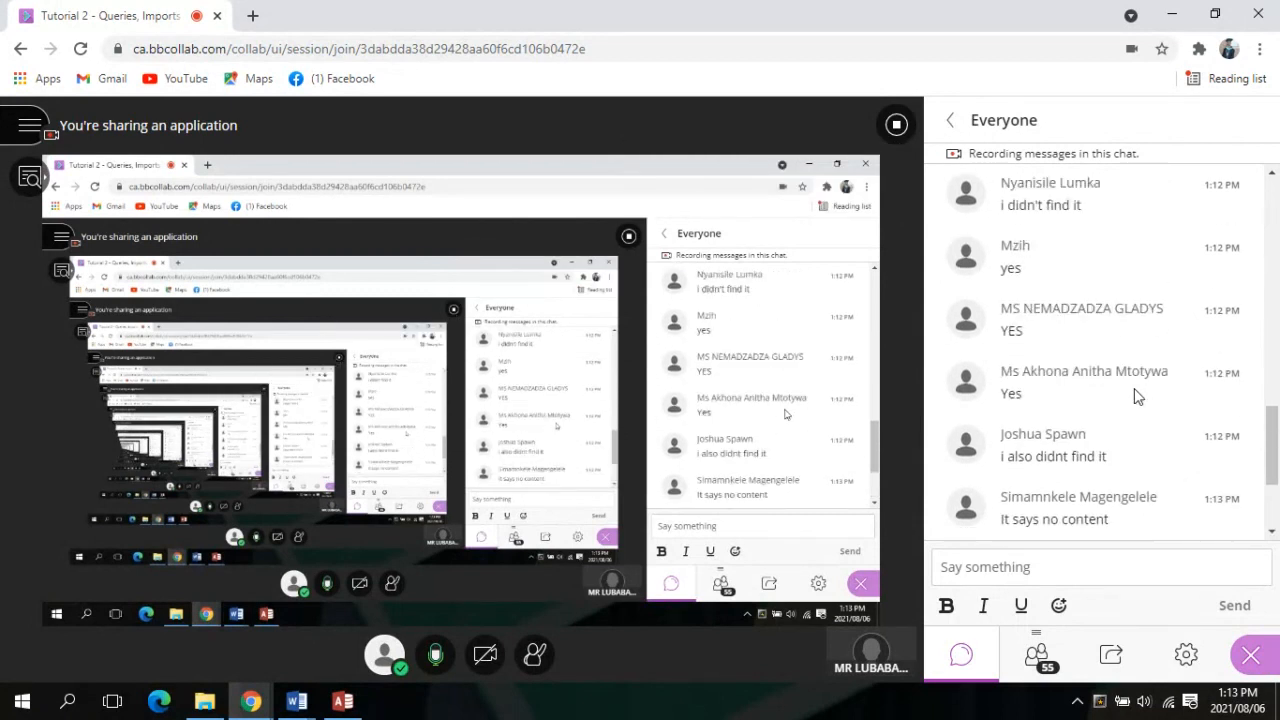
{"action": "scroll", "coordinate": [1134, 396], "scroll_direction": "up", "scroll_amount": 3}
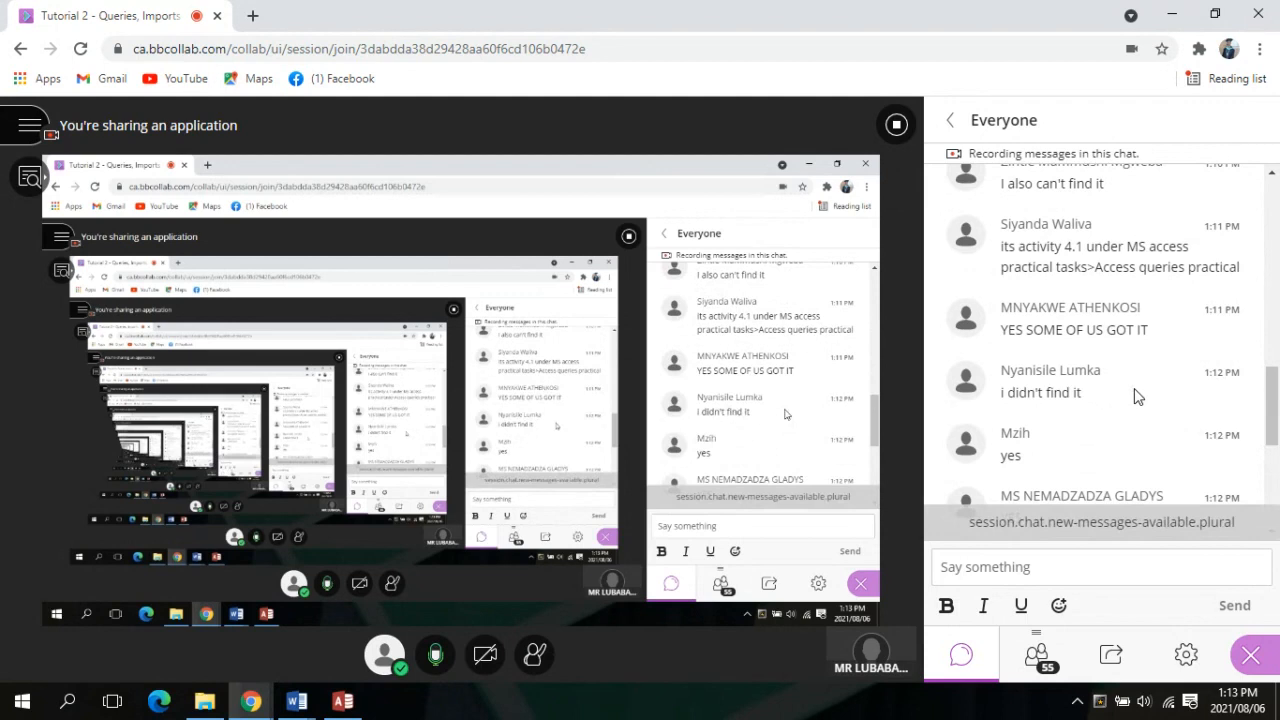
{"action": "scroll", "coordinate": [1134, 396], "scroll_direction": "down", "scroll_amount": 8}
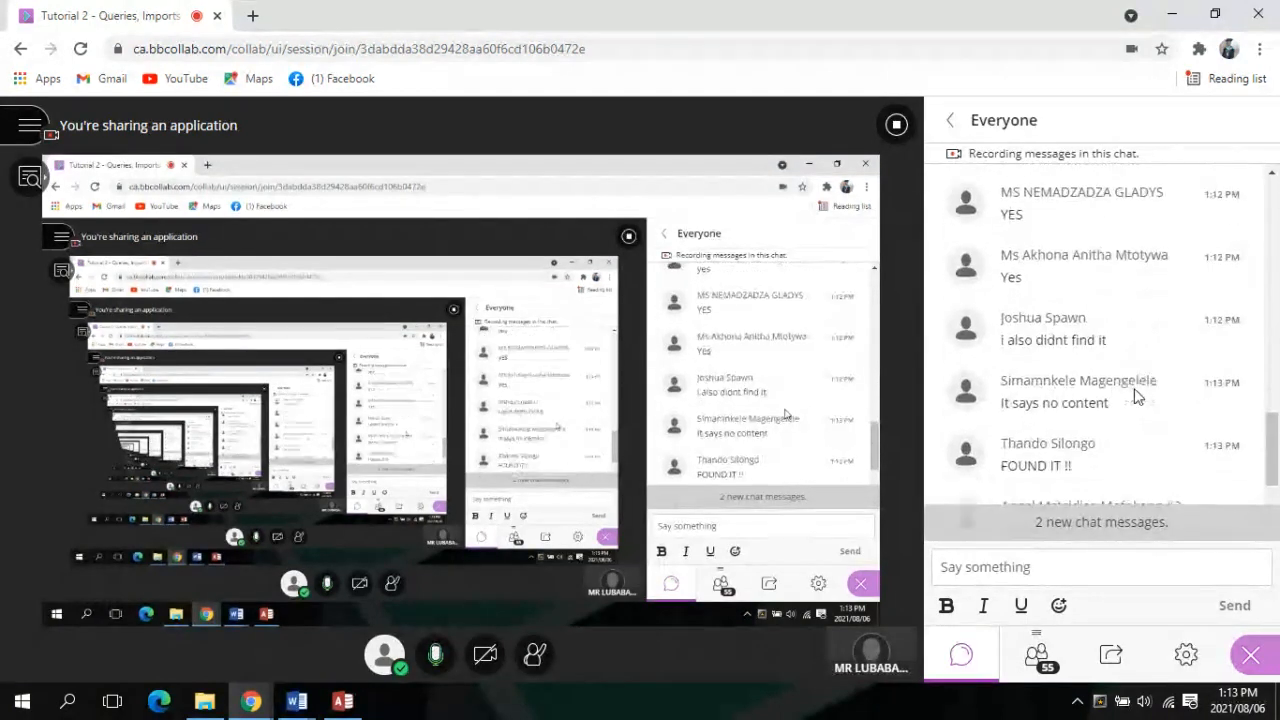
{"action": "scroll", "coordinate": [1134, 396], "scroll_direction": "down", "scroll_amount": 1}
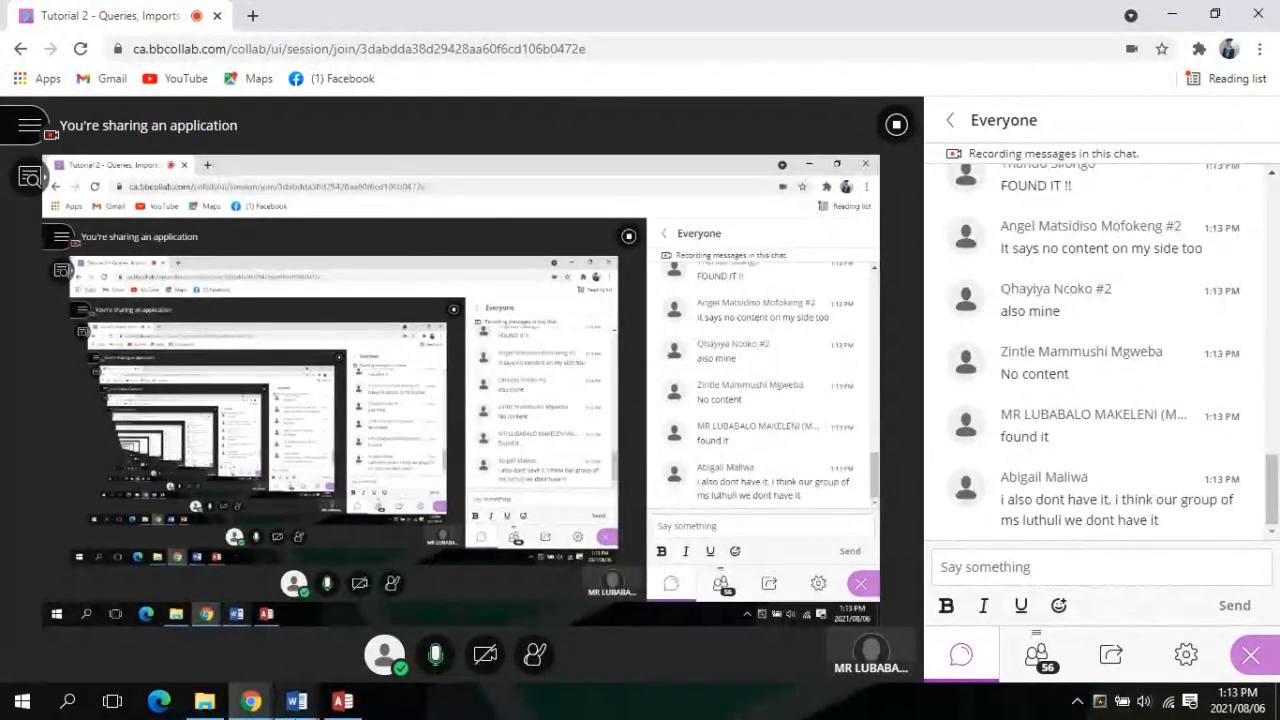
Bring Word forward, showing that Exercise 4.1_Query Questions.docx is locked for editing
{"action": "mouse_move", "coordinate": [330, 705]}
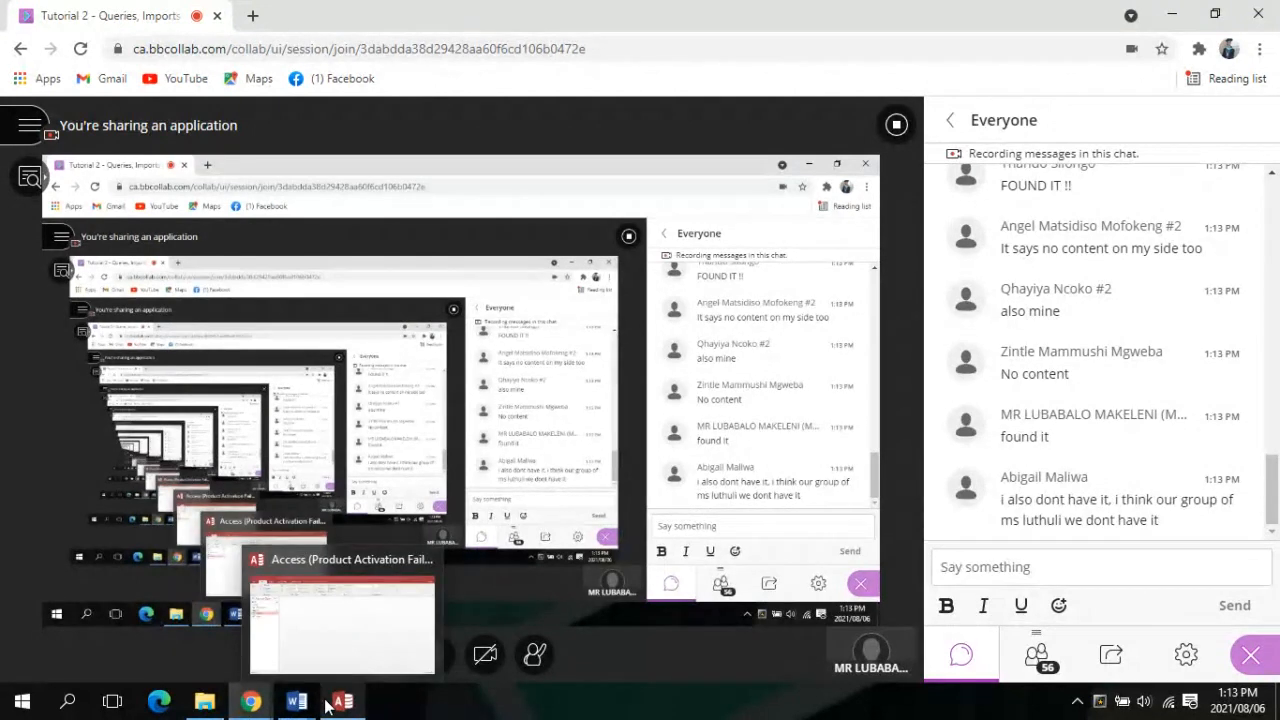
Cancel the locked-file notice for Exercise 4.1_Query Questions.docx
{"action": "mouse_move", "coordinate": [284, 600]}
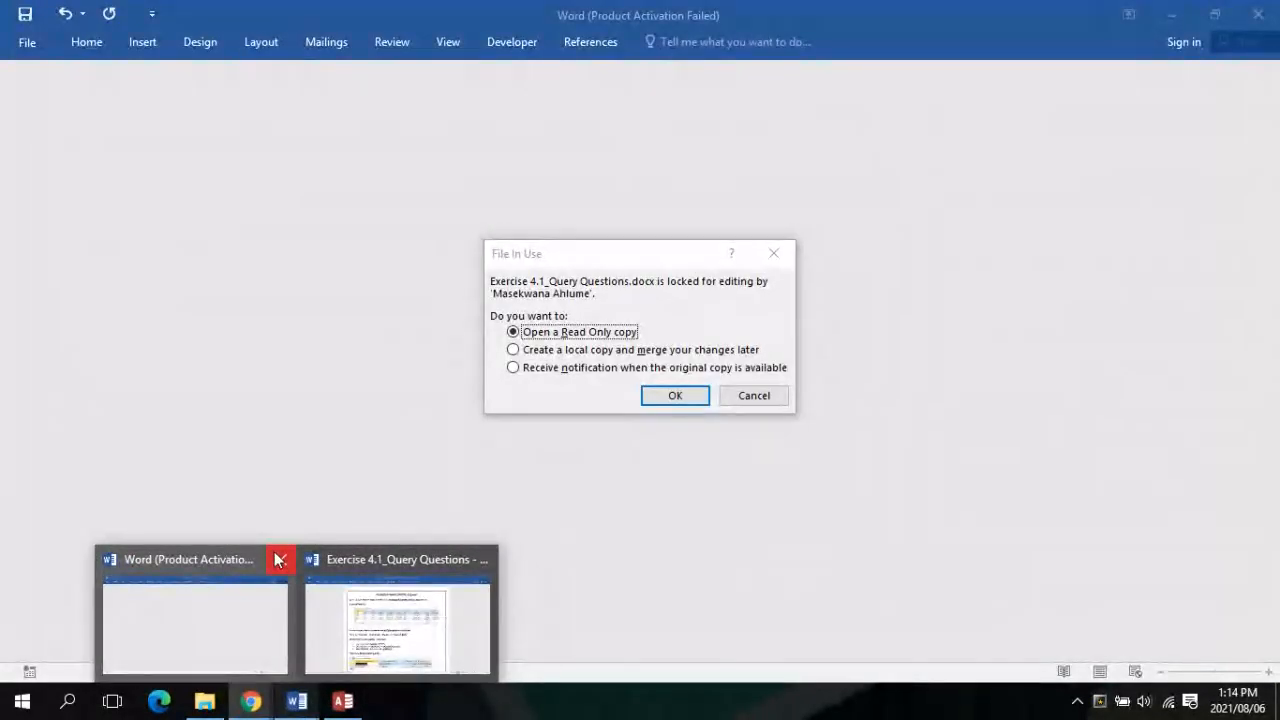
{"action": "left_click", "coordinate": [279, 560]}
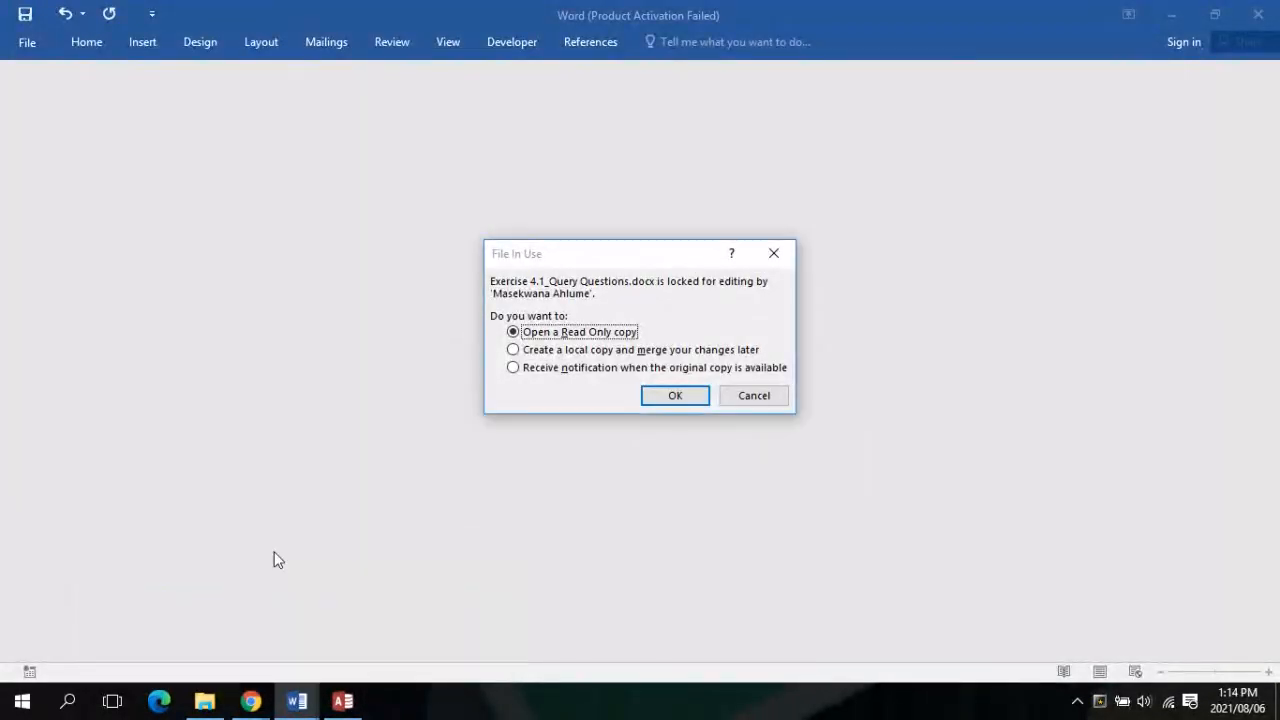
{"action": "left_click", "coordinate": [758, 395]}
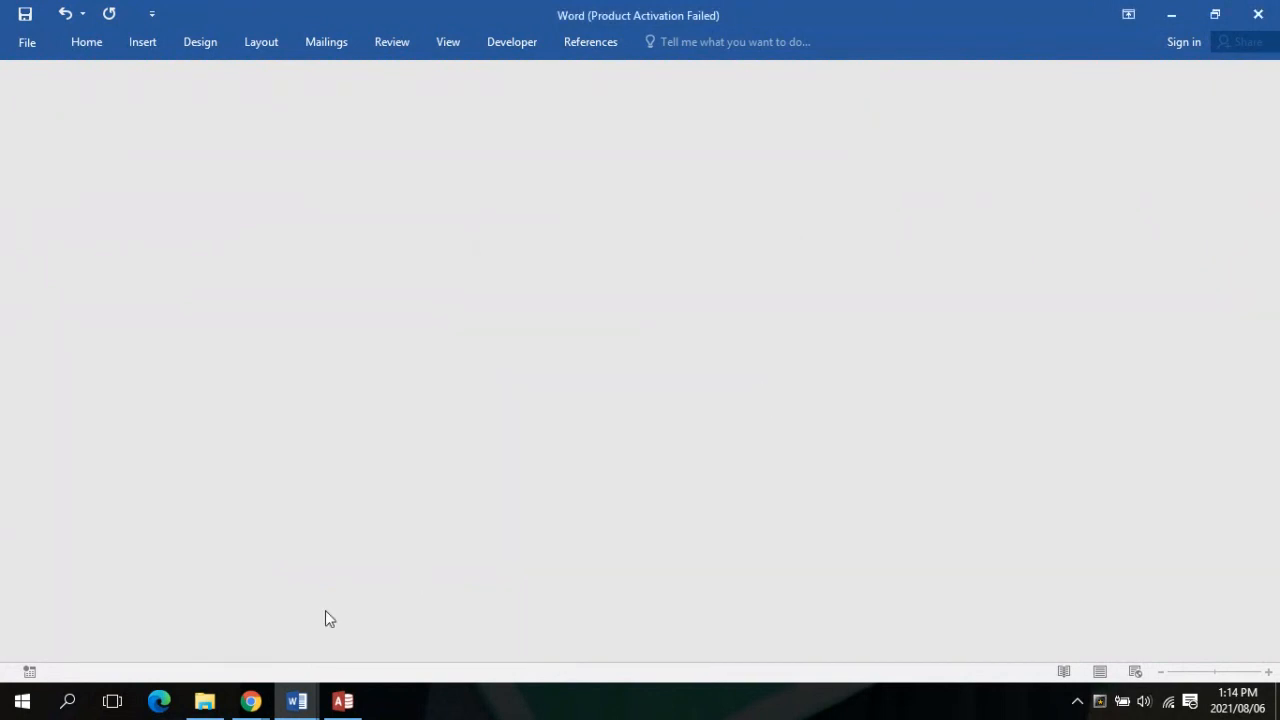
Close the blank Word window and bring the Exercise 4.1_Query Questions document forward
{"action": "left_click", "coordinate": [297, 701]}
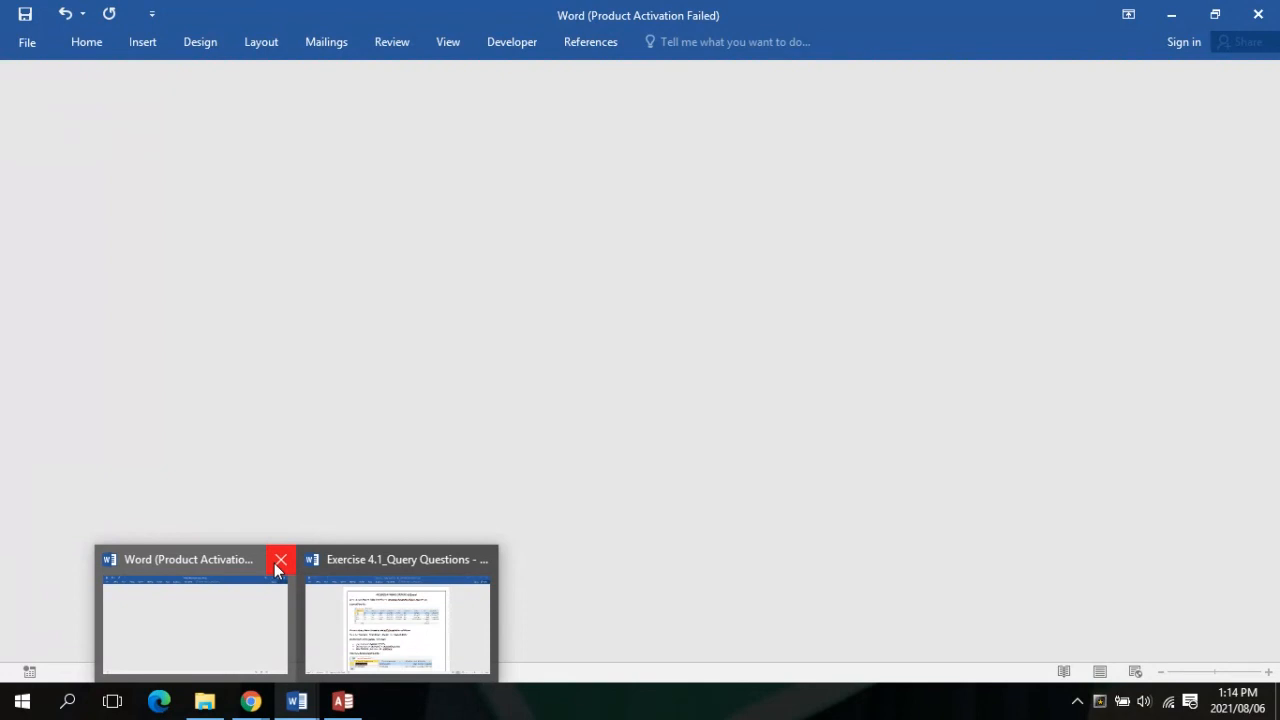
{"action": "left_click", "coordinate": [278, 569]}
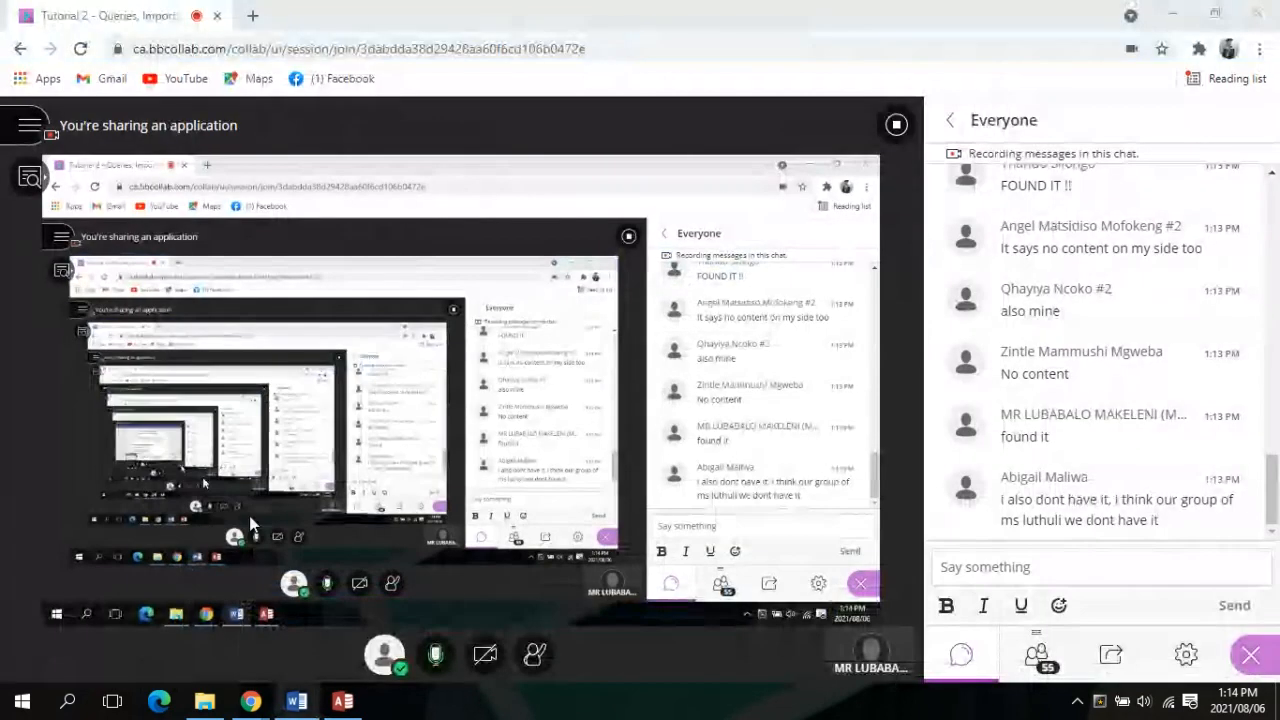
{"action": "mouse_move", "coordinate": [307, 698]}
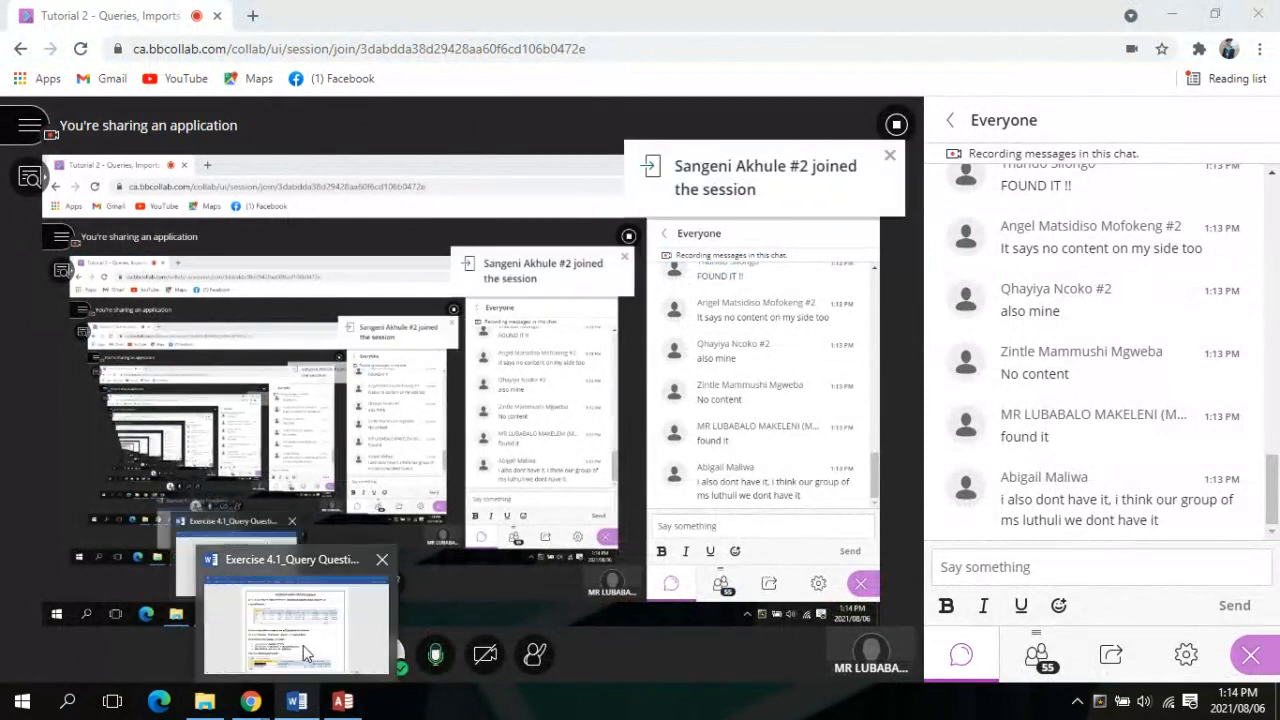
{"action": "left_click", "coordinate": [303, 645]}
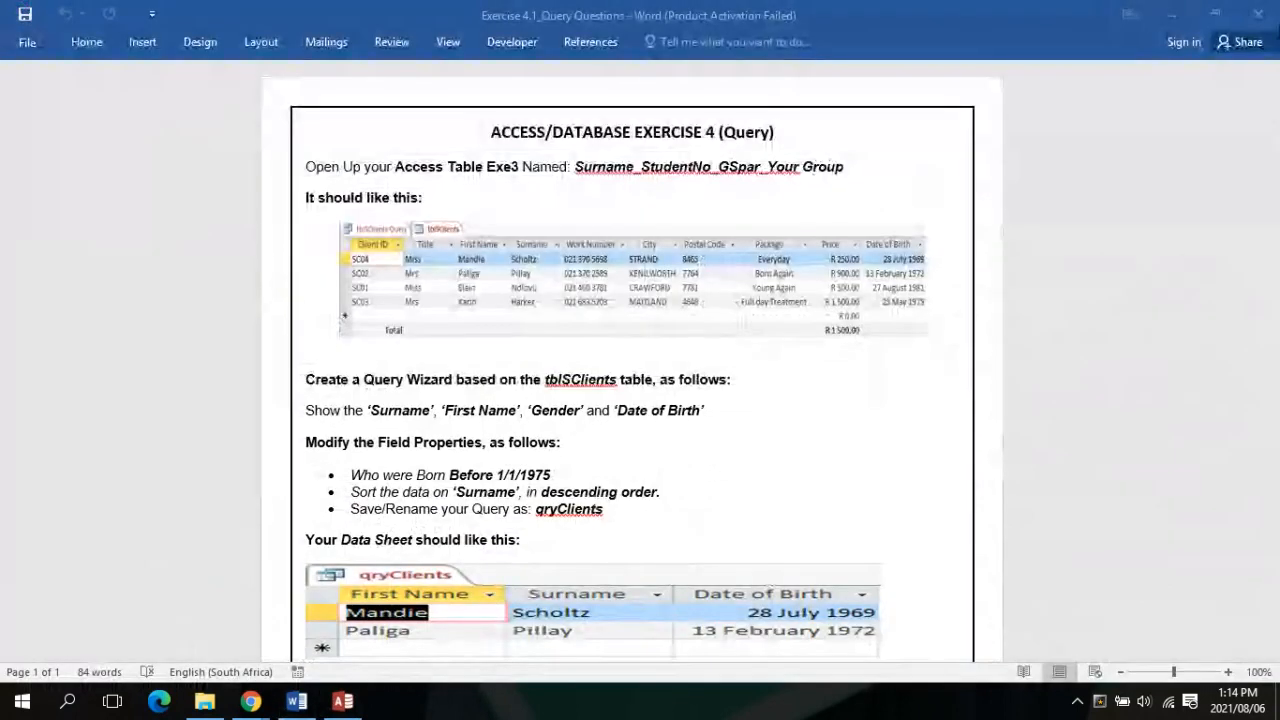
Restore down Word and Access, and make the Access window taller and narrower
{"action": "left_click", "coordinate": [1229, 15]}
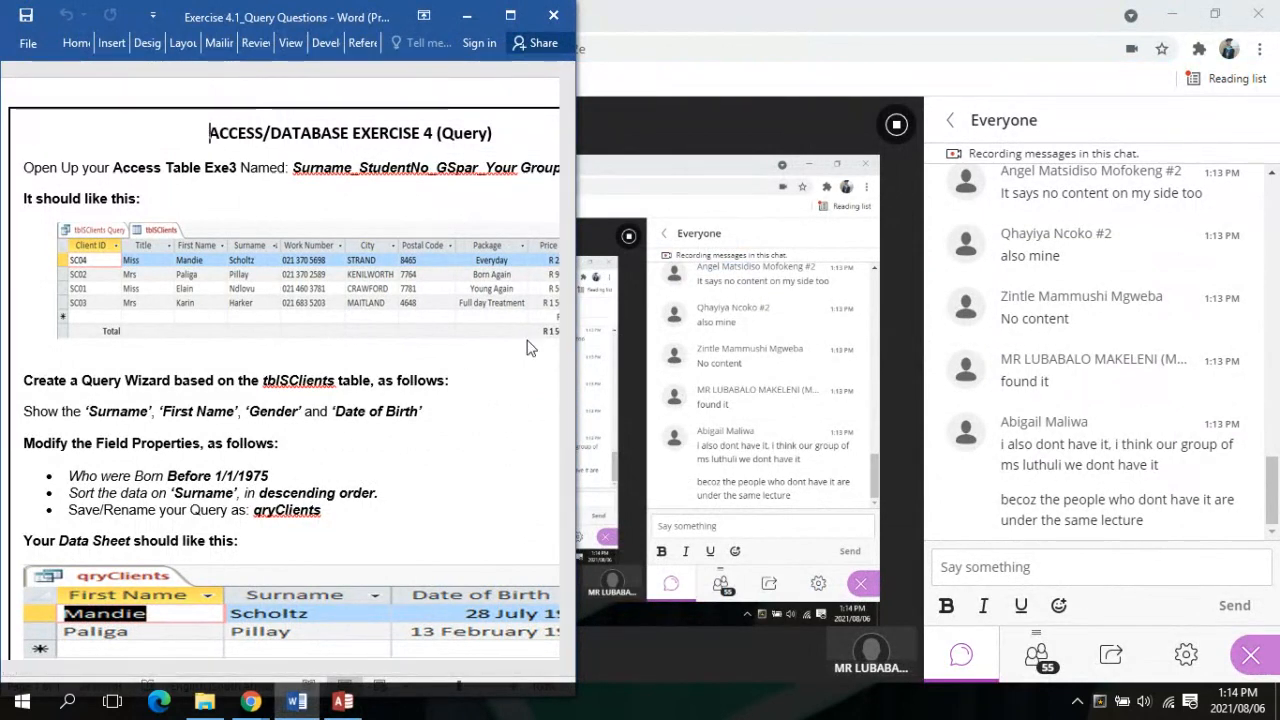
{"action": "left_click", "coordinate": [366, 708]}
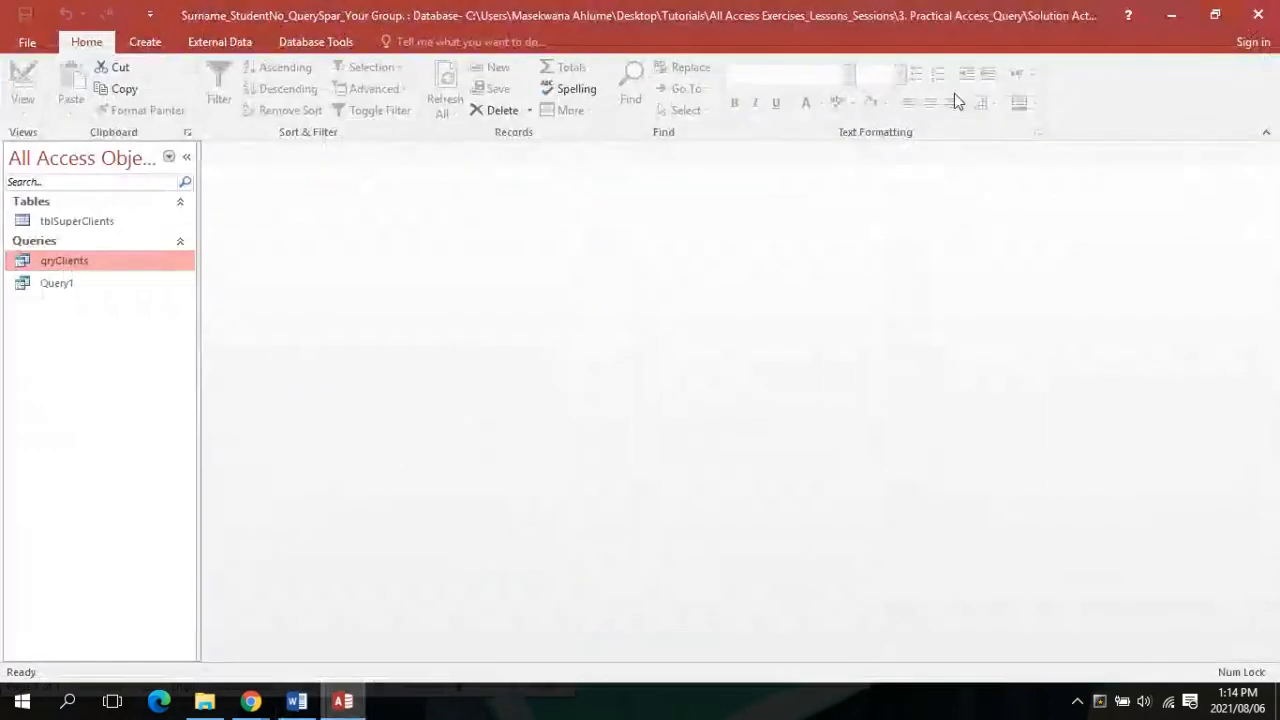
{"action": "left_click", "coordinate": [1215, 15]}
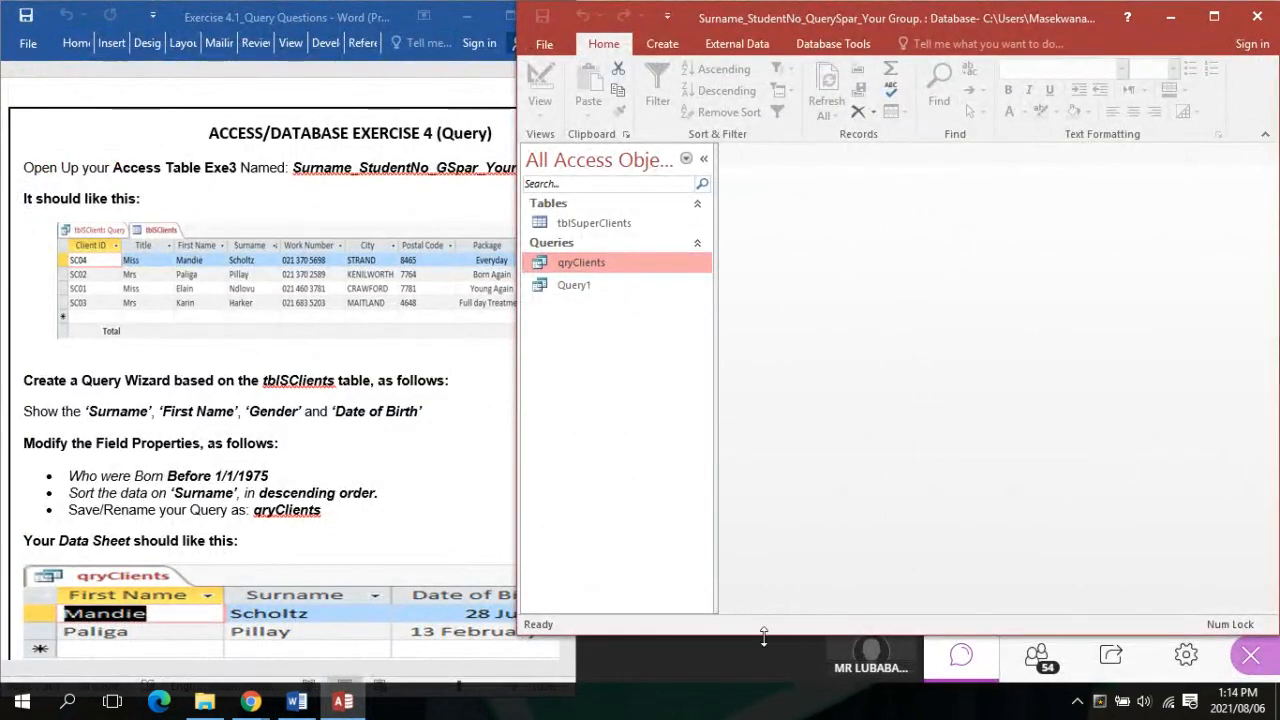
{"action": "left_click_drag", "start_coordinate": [763, 636], "coordinate": [733, 679]}
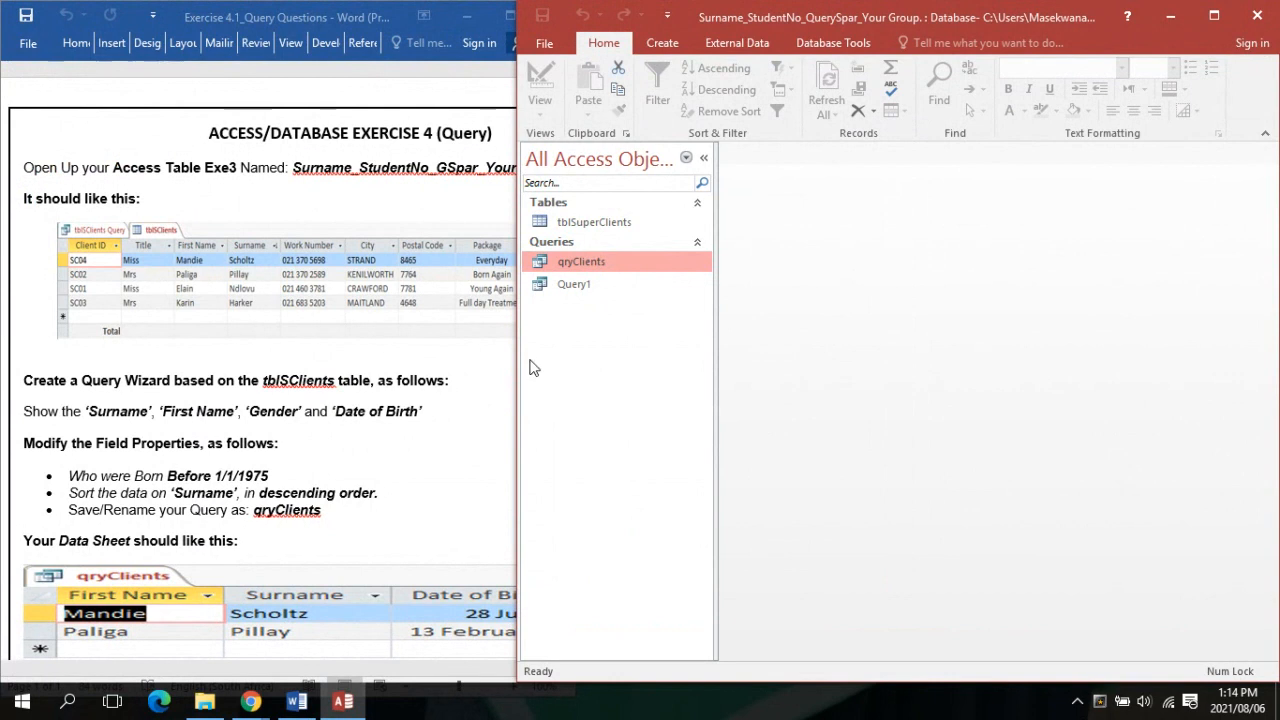
{"action": "left_click_drag", "start_coordinate": [517, 353], "coordinate": [586, 400]}
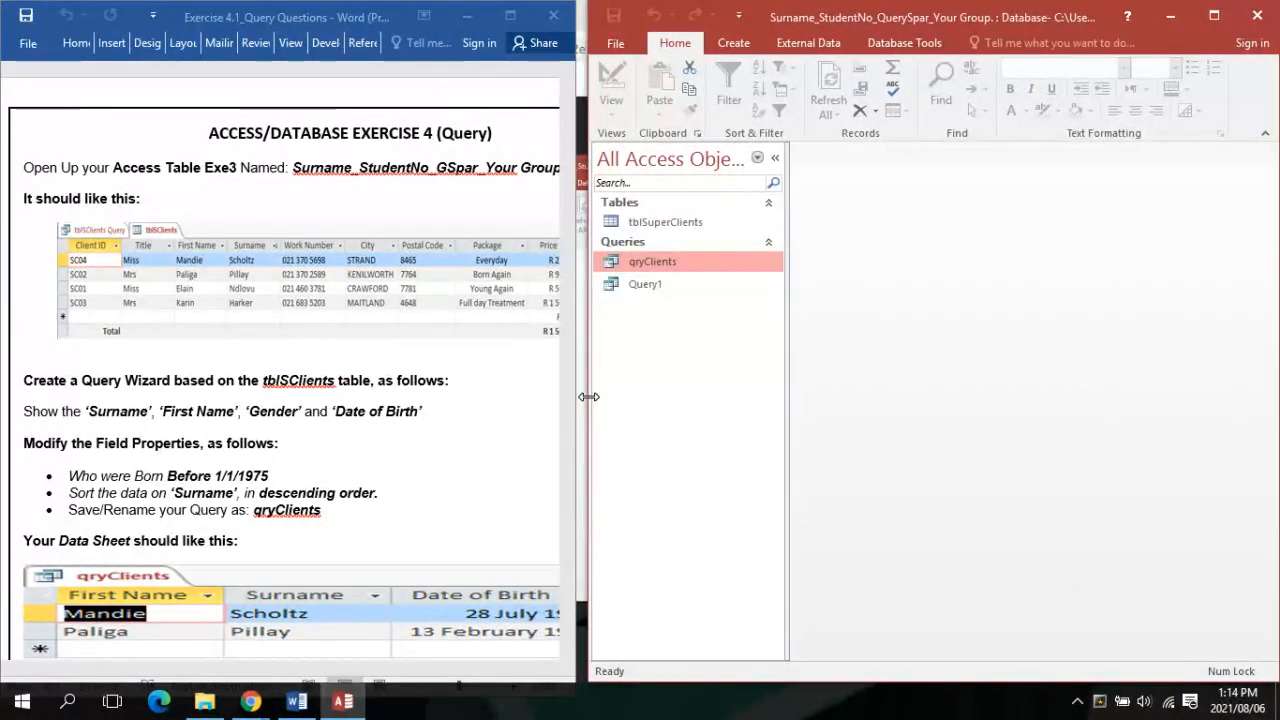
{"action": "left_click_drag", "start_coordinate": [580, 393], "coordinate": [589, 393]}
Widen the Word window toward Access and minimize Chrome so both sit side by side
{"action": "mouse_move", "coordinate": [250, 702]}
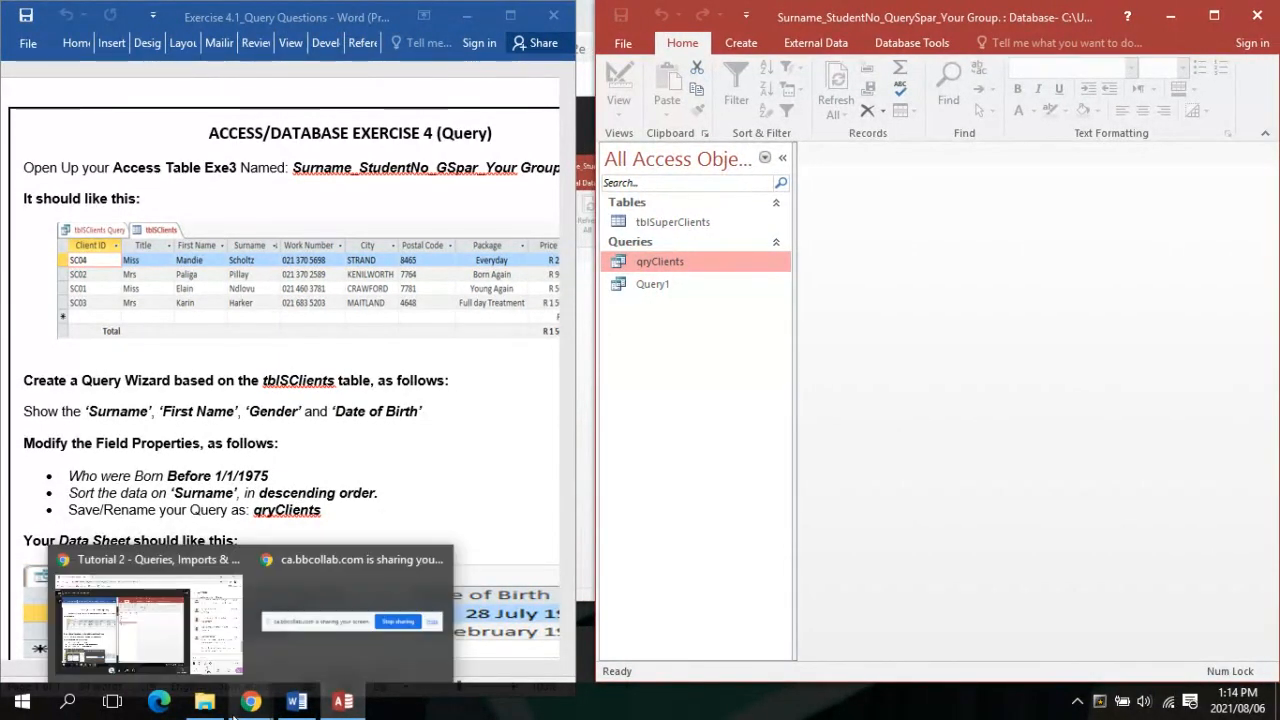
{"action": "left_click", "coordinate": [224, 625]}
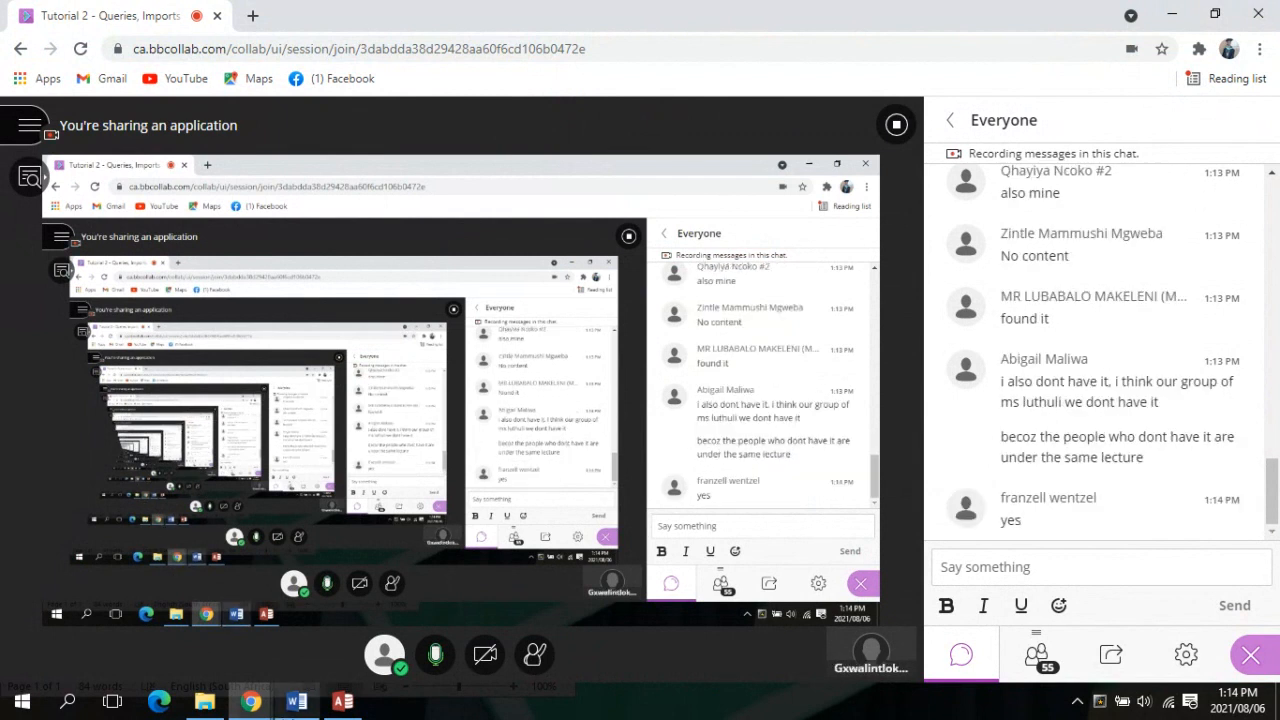
{"action": "left_click", "coordinate": [343, 702]}
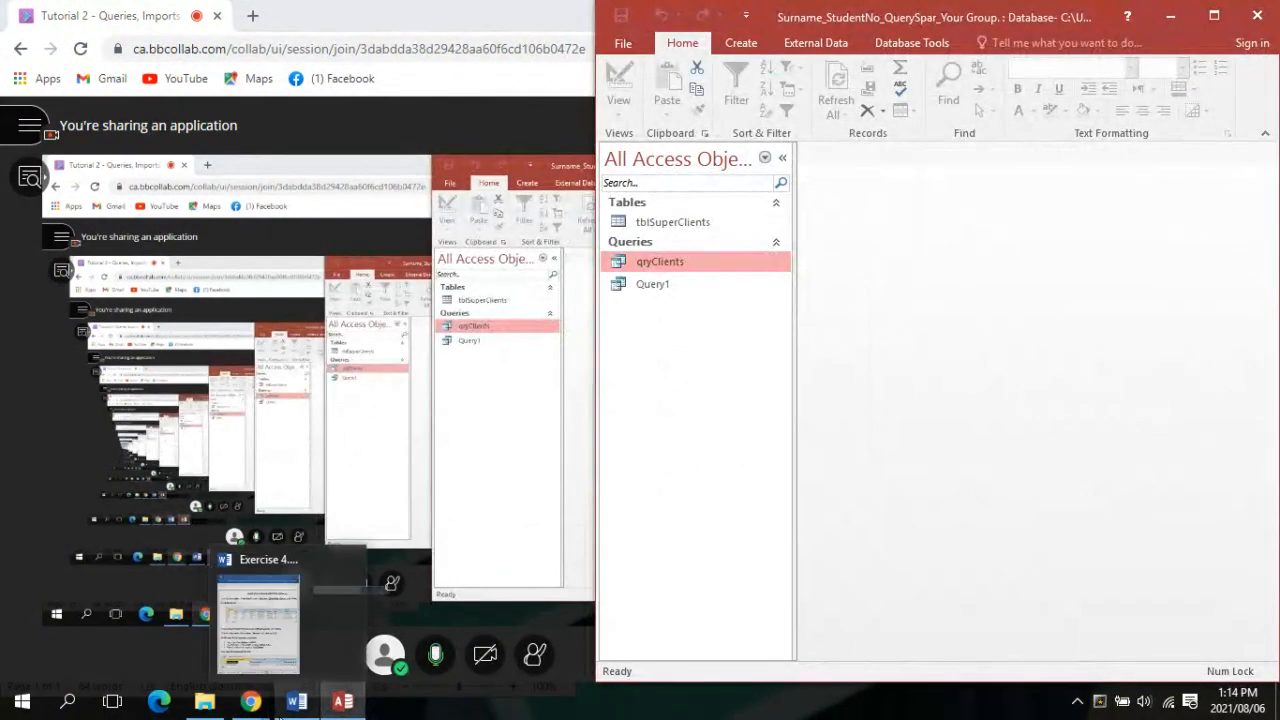
{"action": "left_click", "coordinate": [296, 702]}
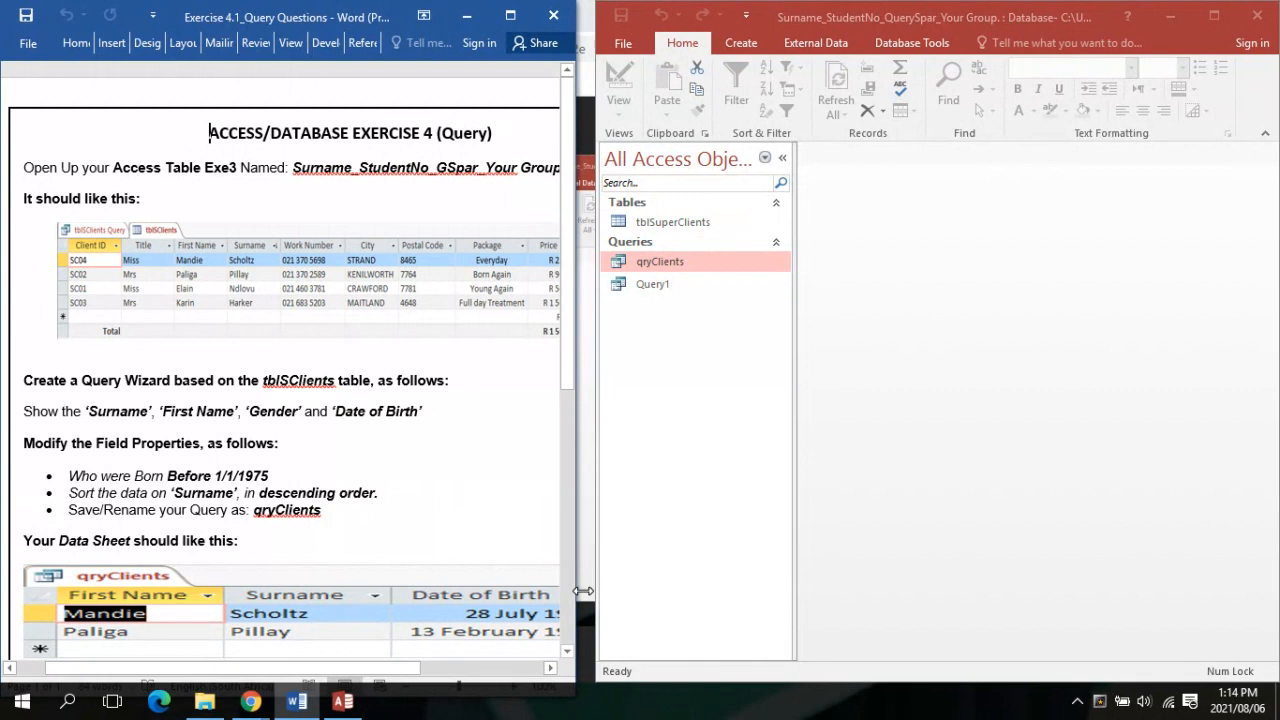
{"action": "left_click_drag", "start_coordinate": [583, 591], "coordinate": [606, 600]}
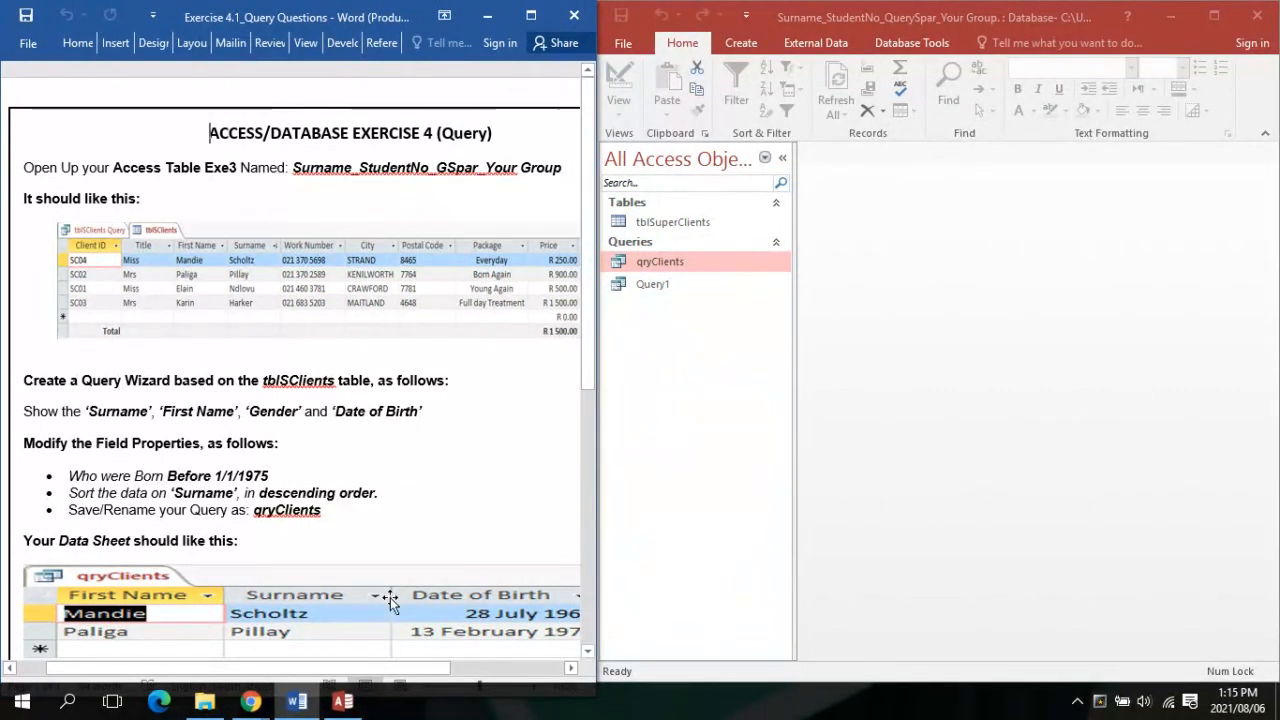
{"action": "mouse_move", "coordinate": [243, 715]}
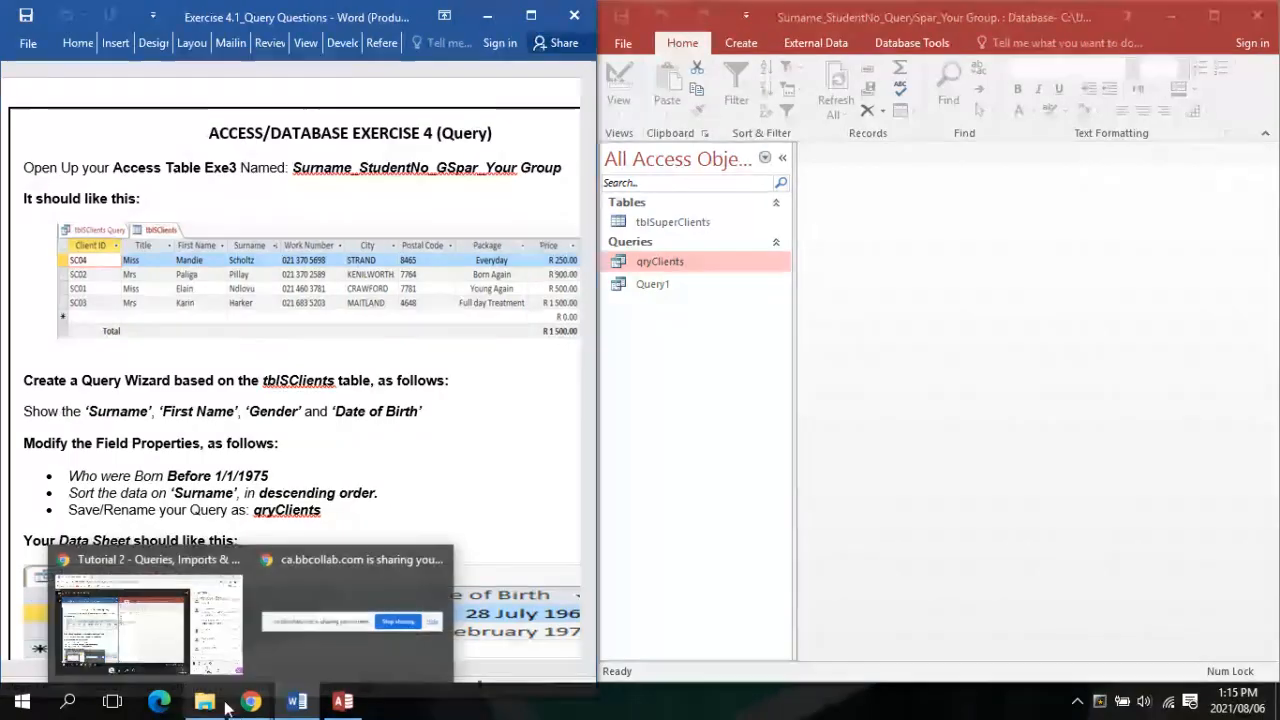
{"action": "left_click", "coordinate": [212, 664]}
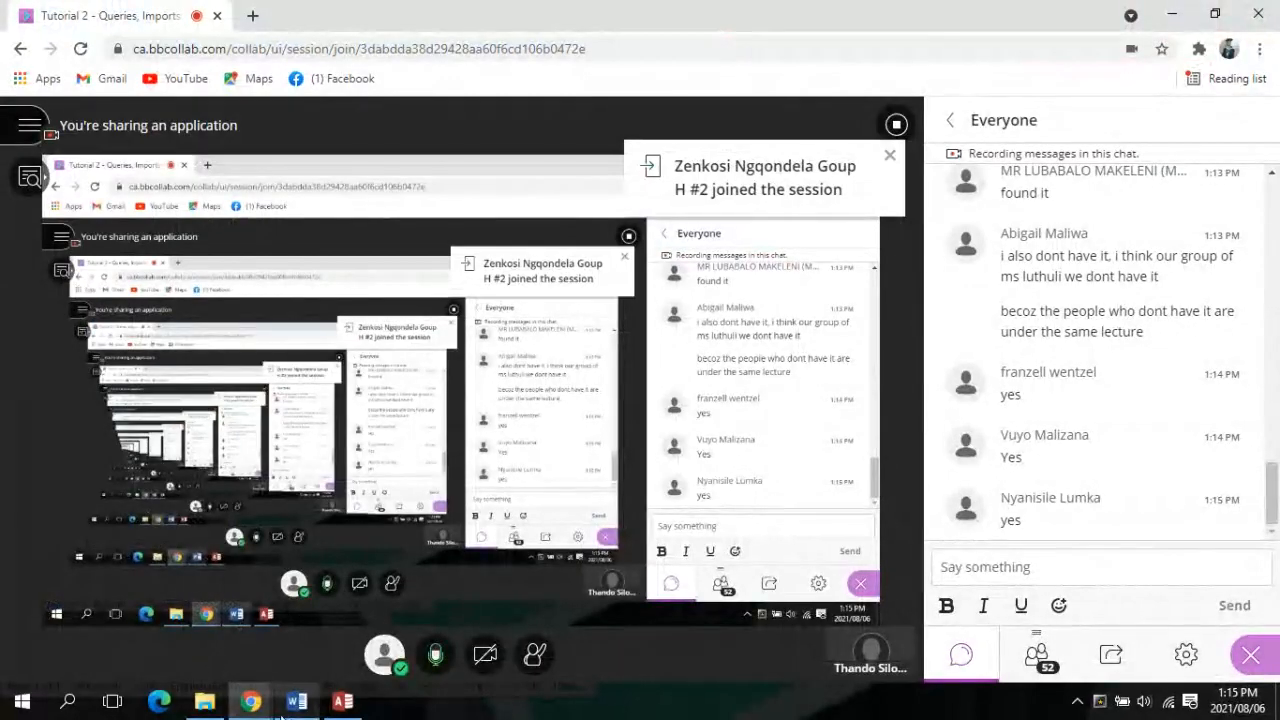
{"action": "left_click", "coordinate": [251, 703]}
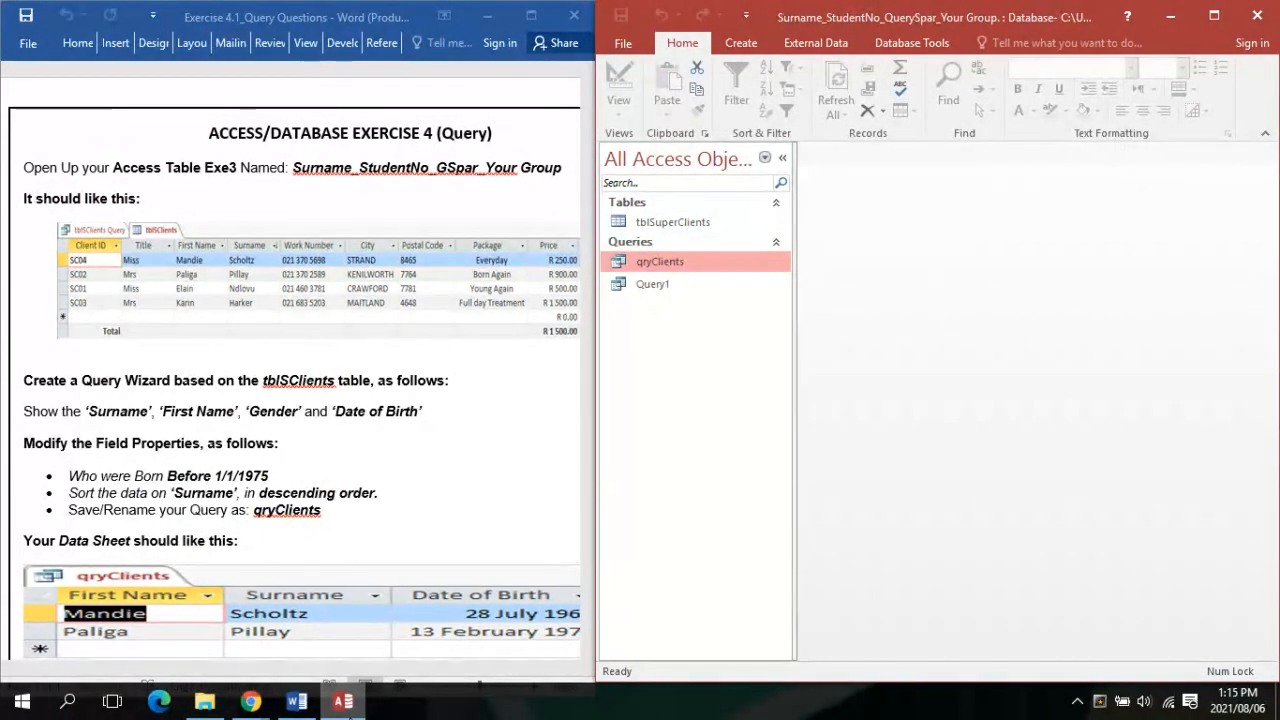
{"action": "left_click", "coordinate": [705, 224]}
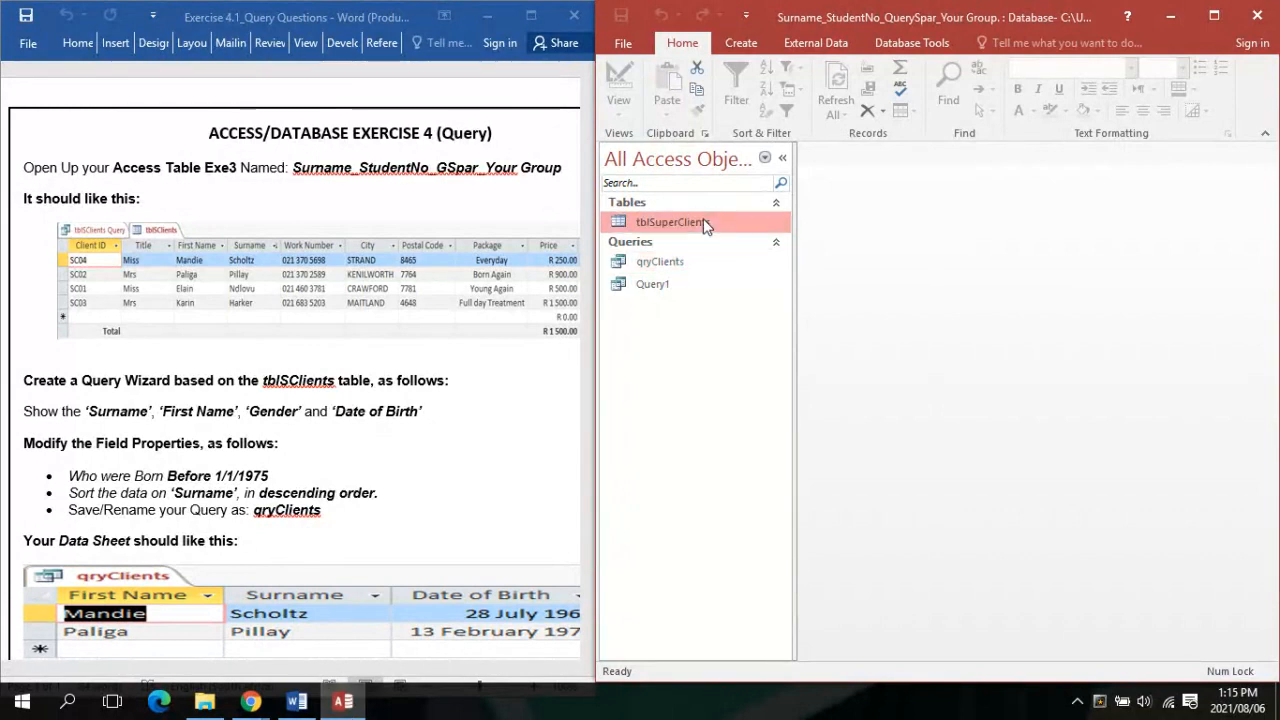
{"action": "double_click", "coordinate": [703, 221]}
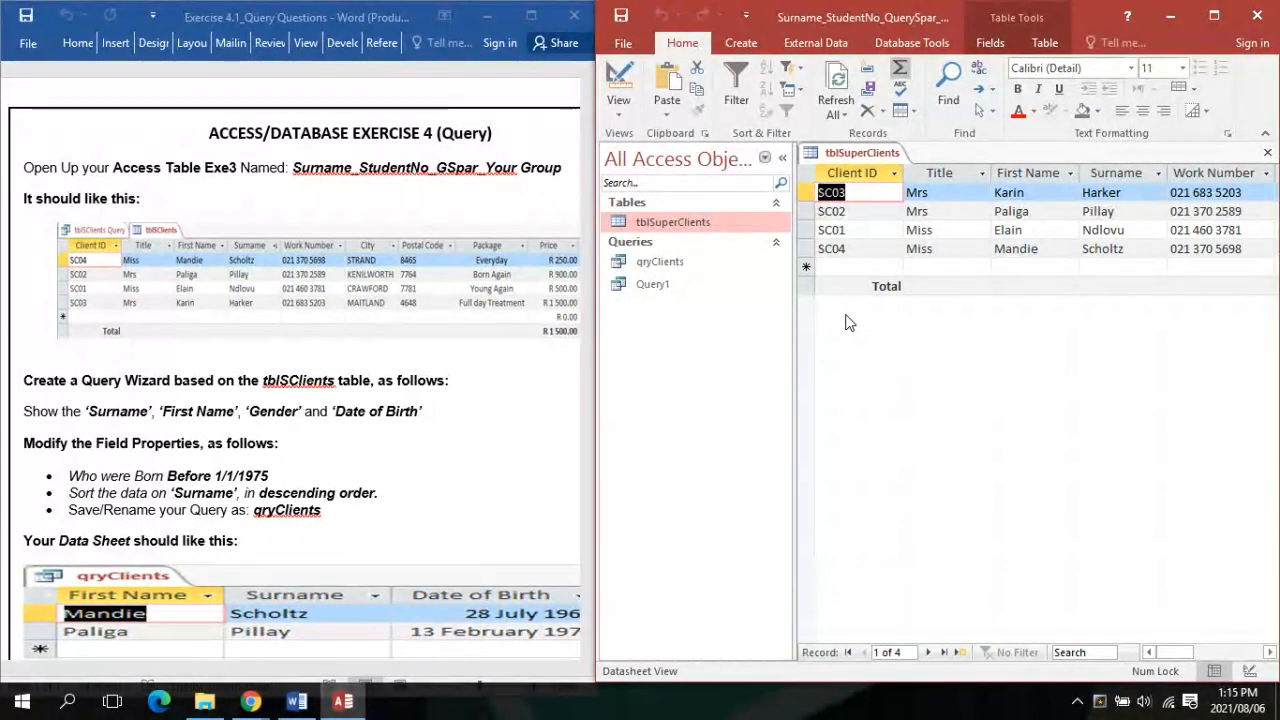
{"action": "left_click", "coordinate": [756, 222]}
{"action": "right_click", "coordinate": [756, 222]}
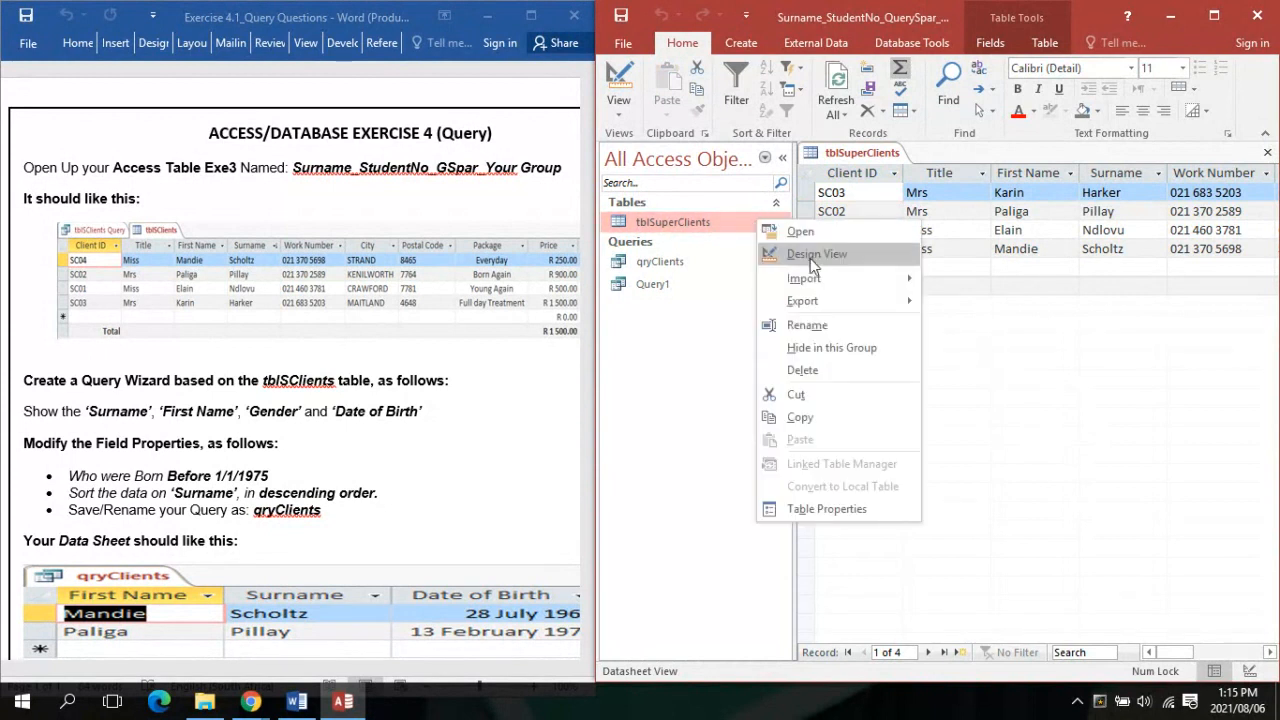
{"action": "right_click", "coordinate": [900, 152]}
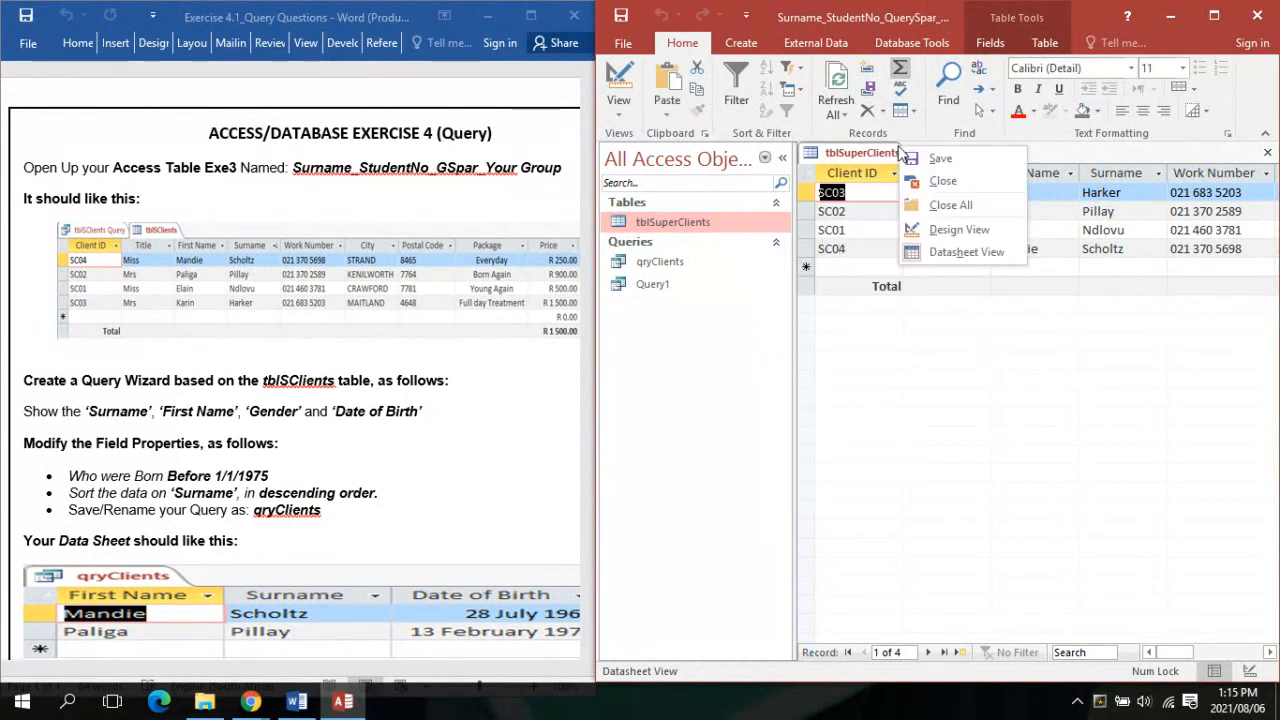
{"action": "left_click", "coordinate": [943, 183]}
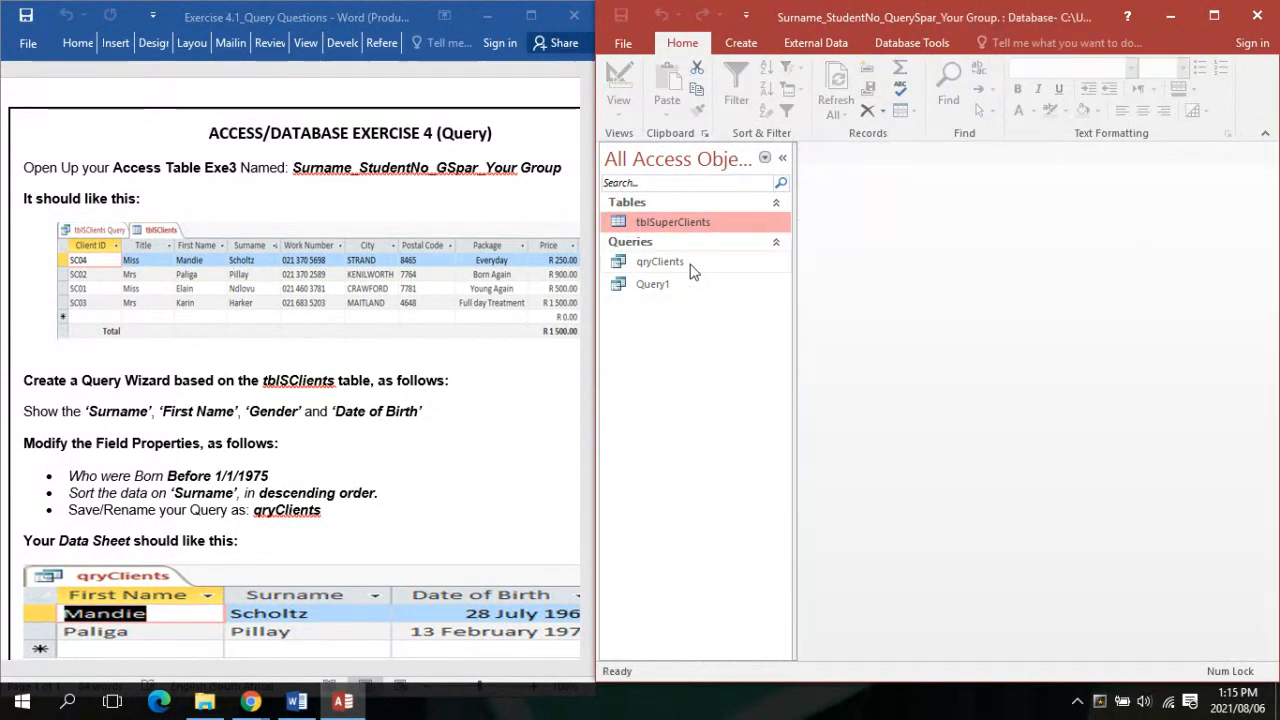
{"action": "double_click", "coordinate": [690, 270]}
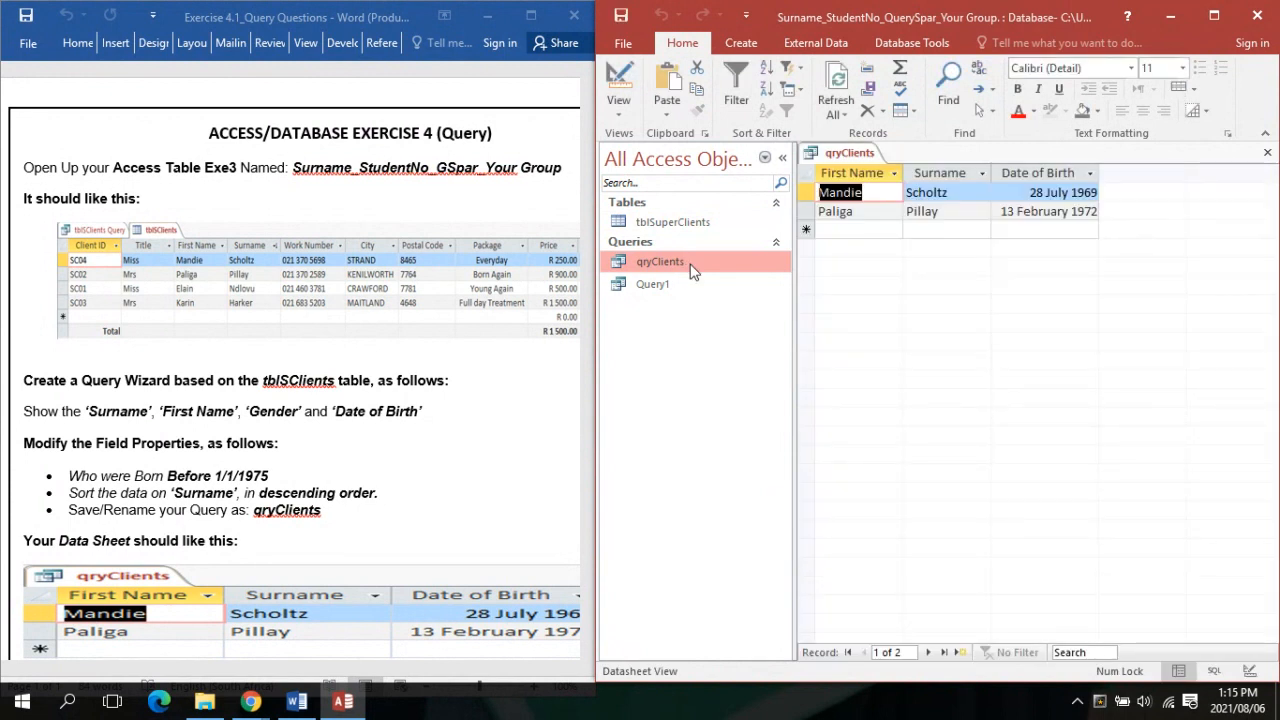
{"action": "right_click", "coordinate": [693, 270]}
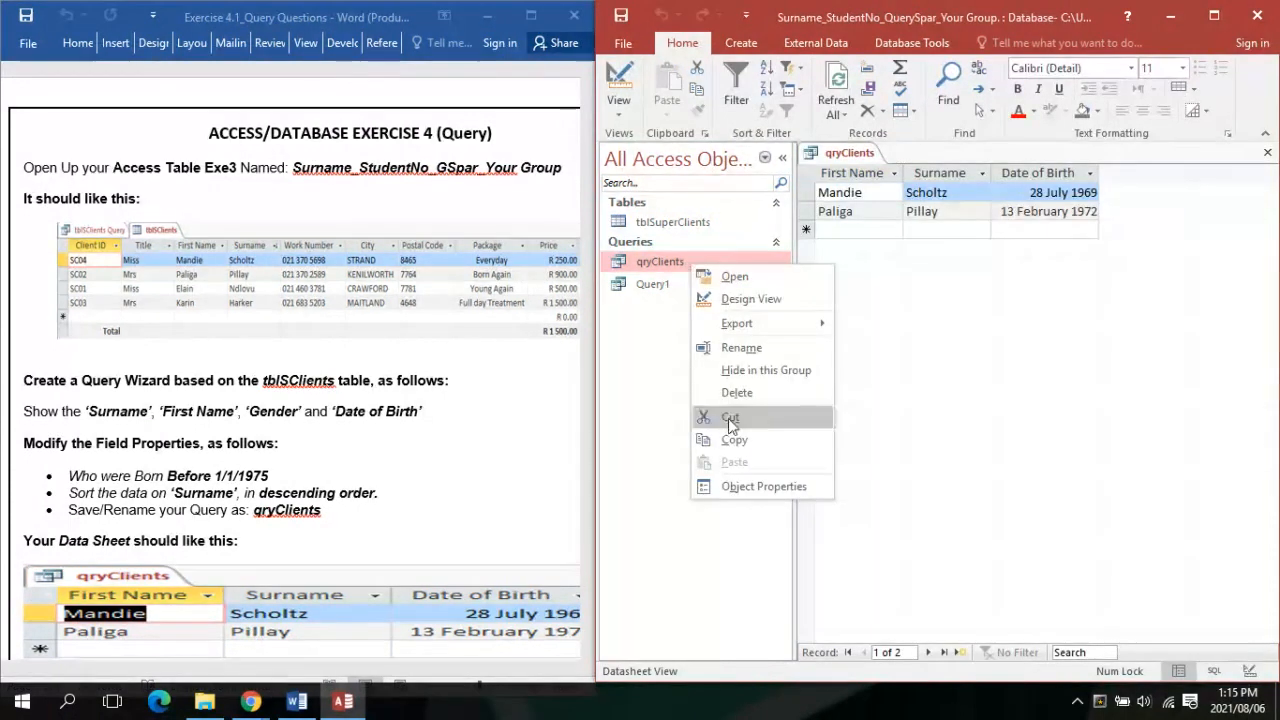
{"action": "right_click", "coordinate": [845, 157]}
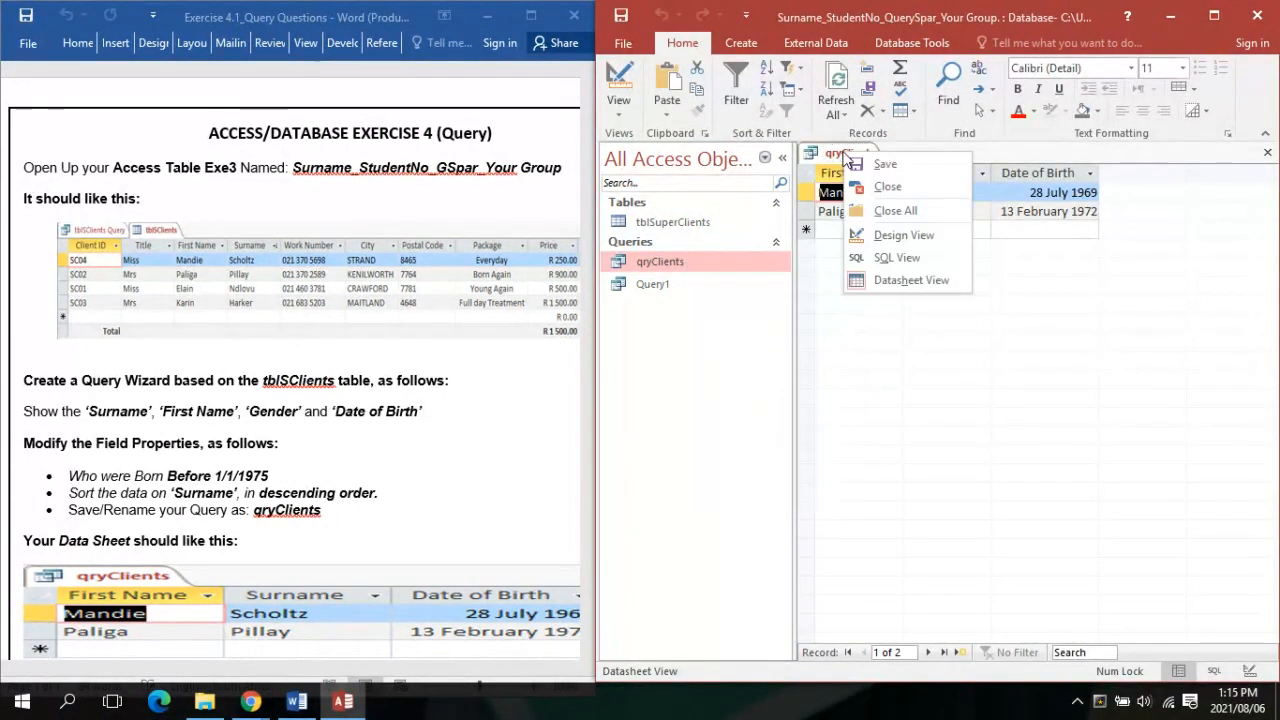
{"action": "left_click", "coordinate": [870, 196]}
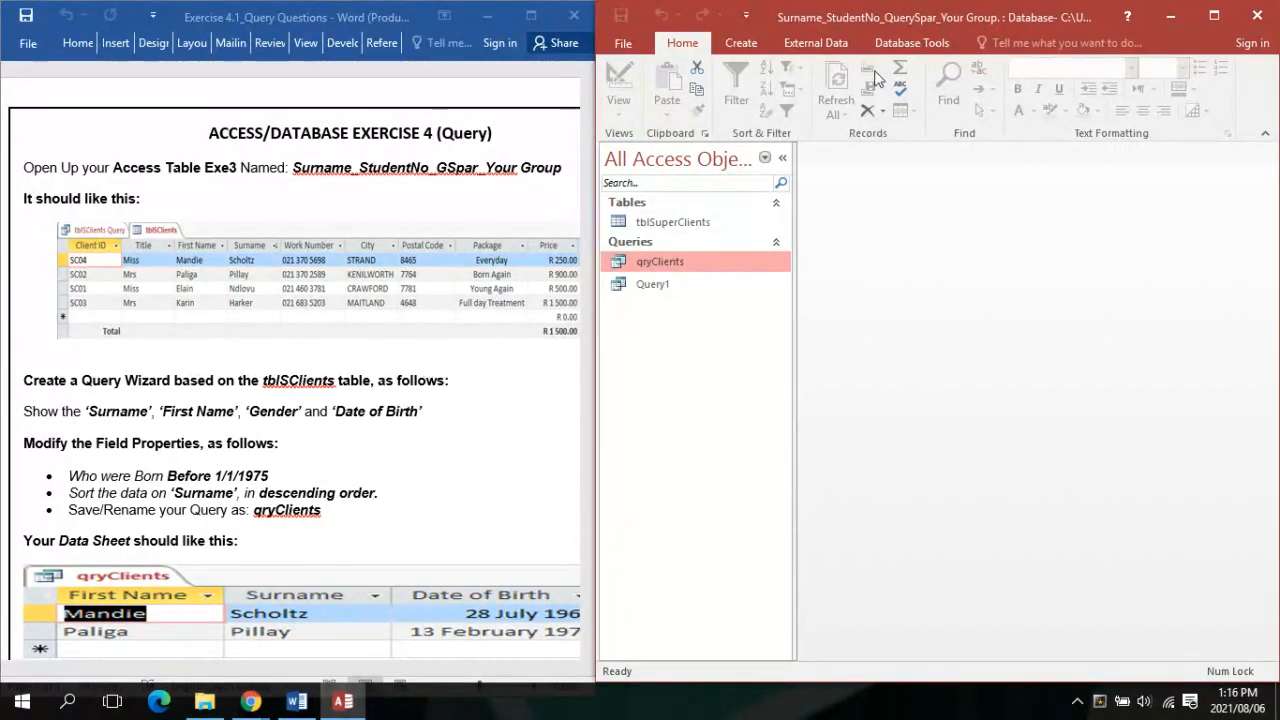
Open Query1 and select tblSuperClients in Access, then bring the Word instructions forward
{"action": "left_click", "coordinate": [204, 701]}
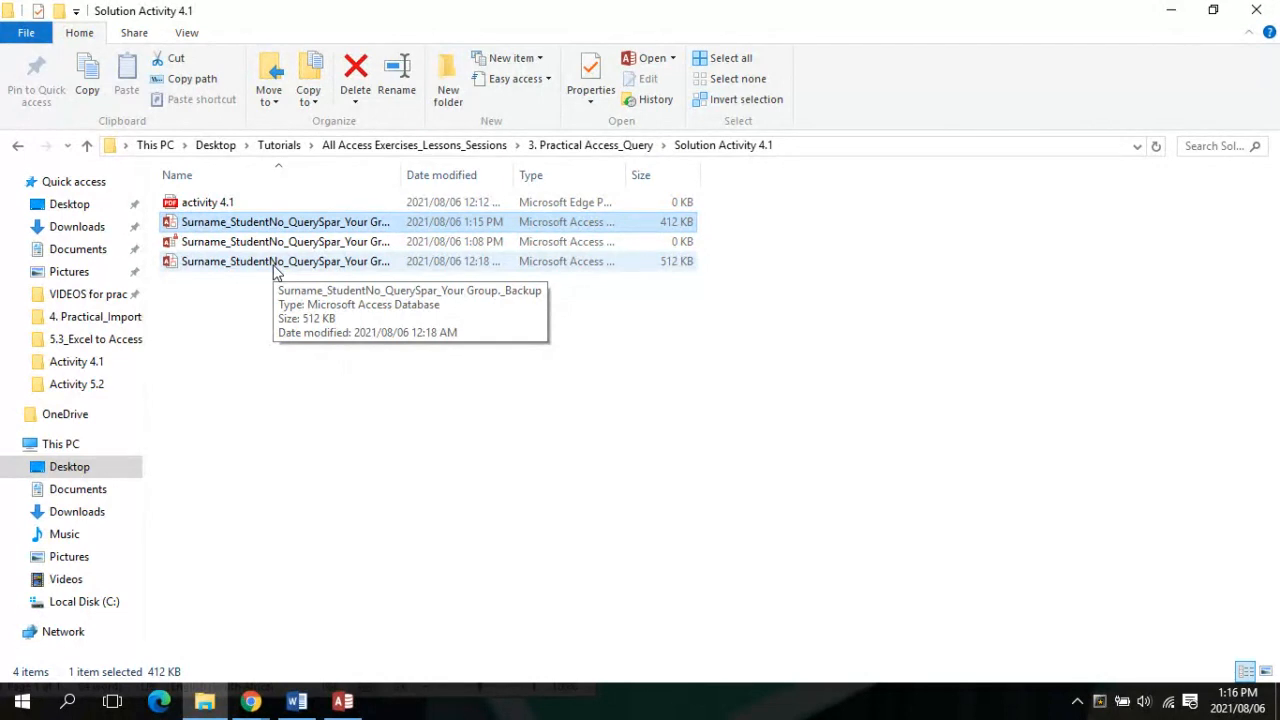
{"action": "left_click", "coordinate": [342, 701]}
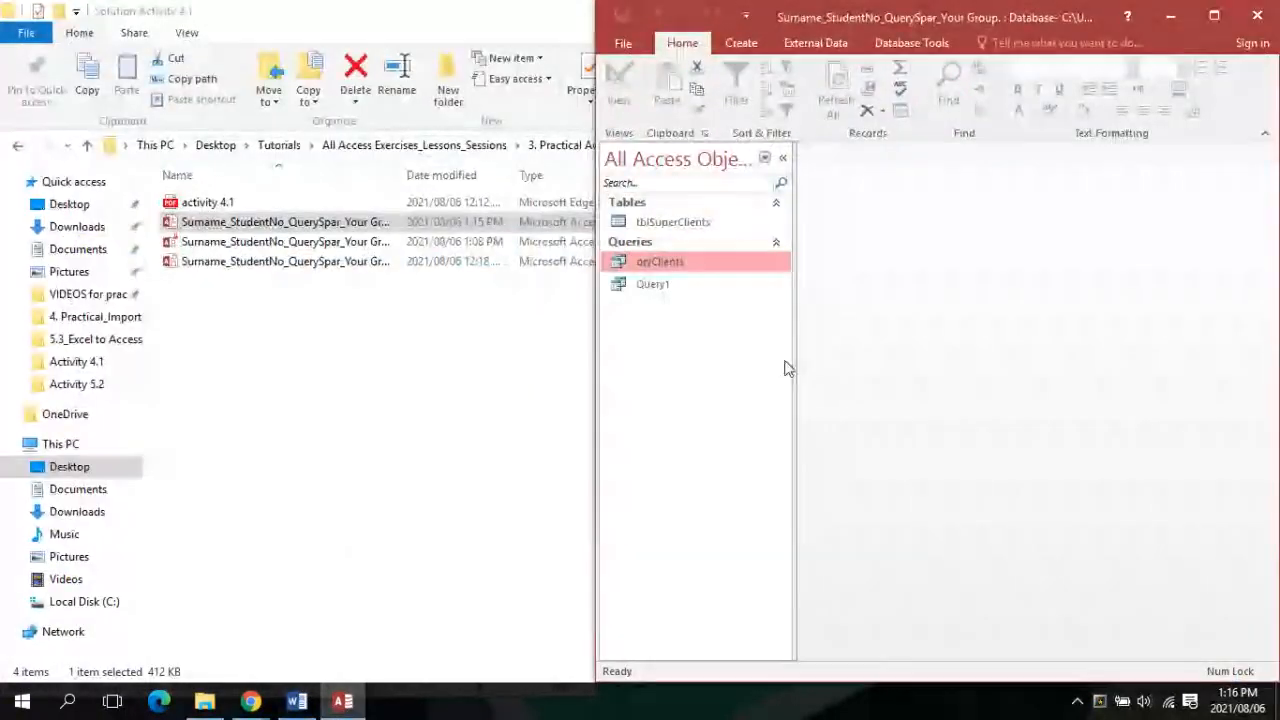
{"action": "left_click", "coordinate": [656, 287]}
{"action": "double_click", "coordinate": [656, 287]}
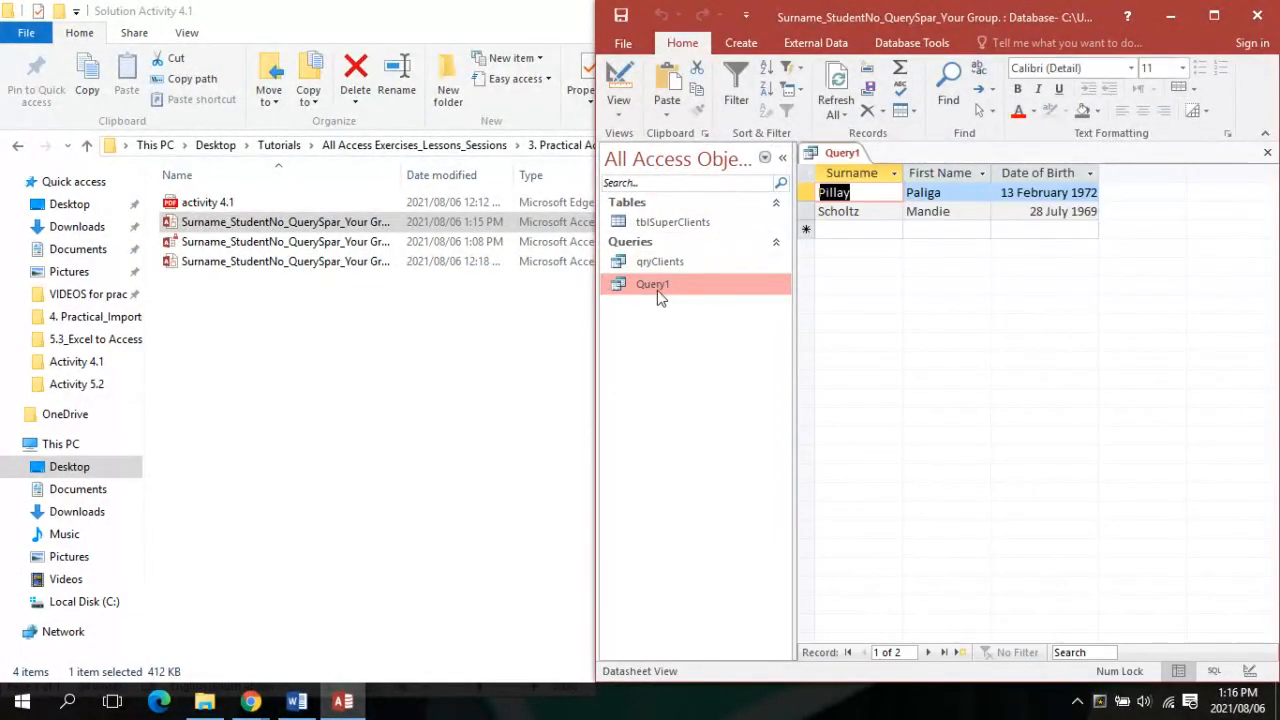
{"action": "left_click", "coordinate": [668, 222]}
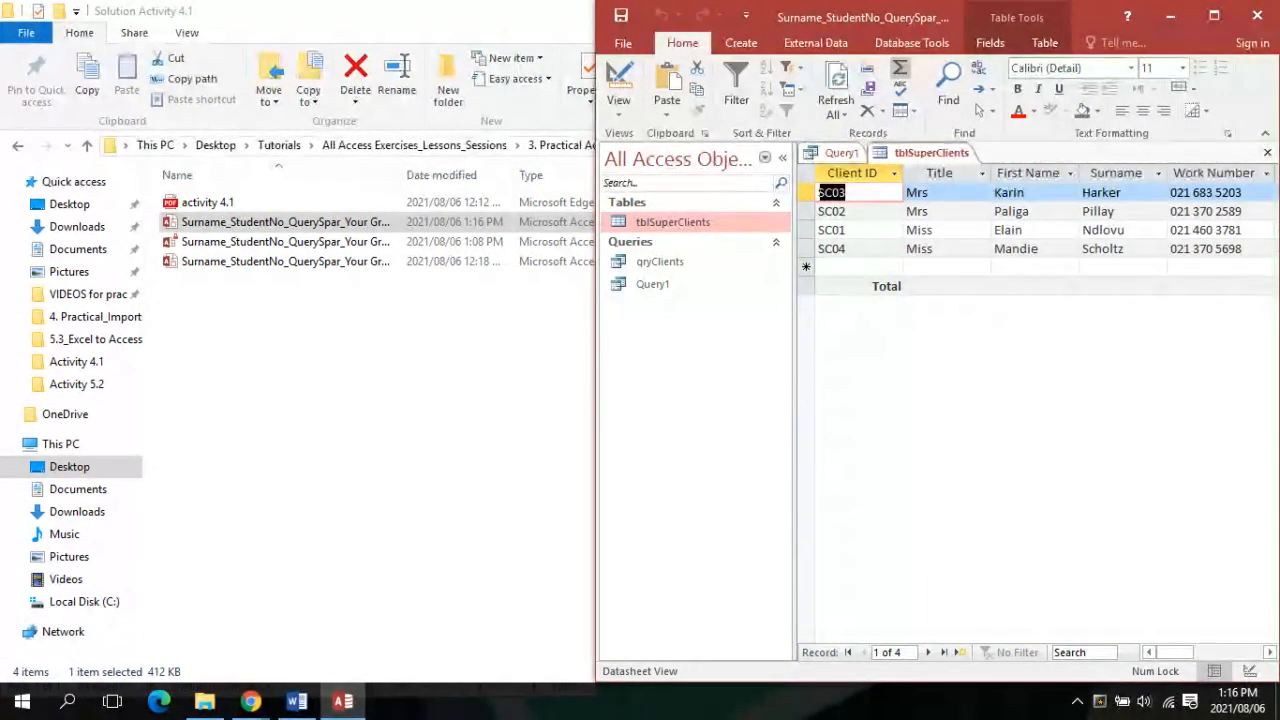
{"action": "left_click", "coordinate": [297, 701]}
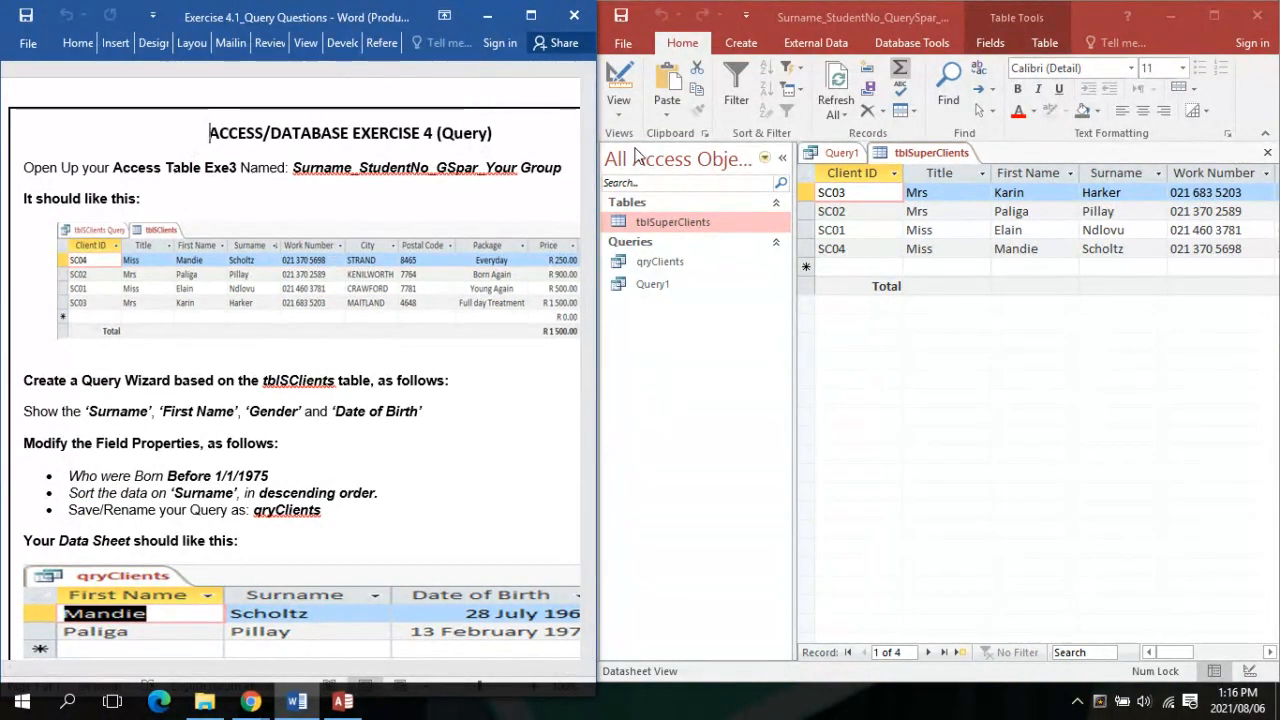
{"action": "left_click", "coordinate": [622, 117]}
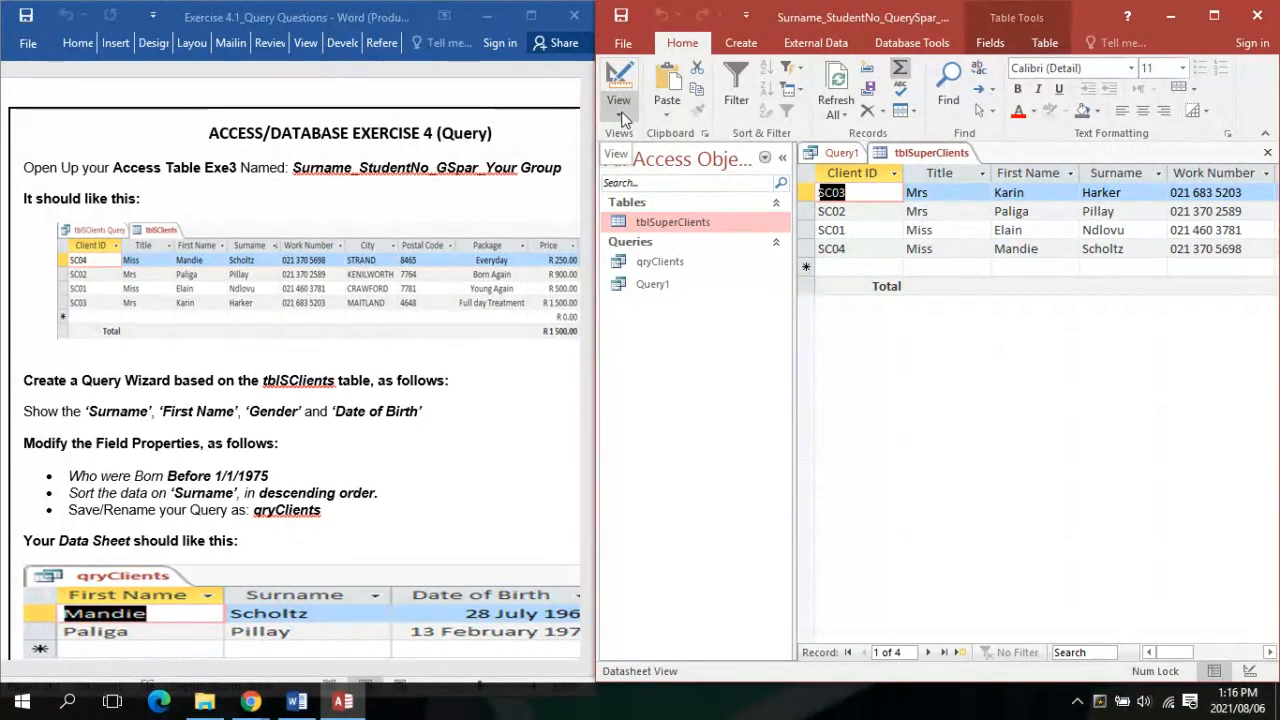
{"action": "left_click", "coordinate": [620, 113]}
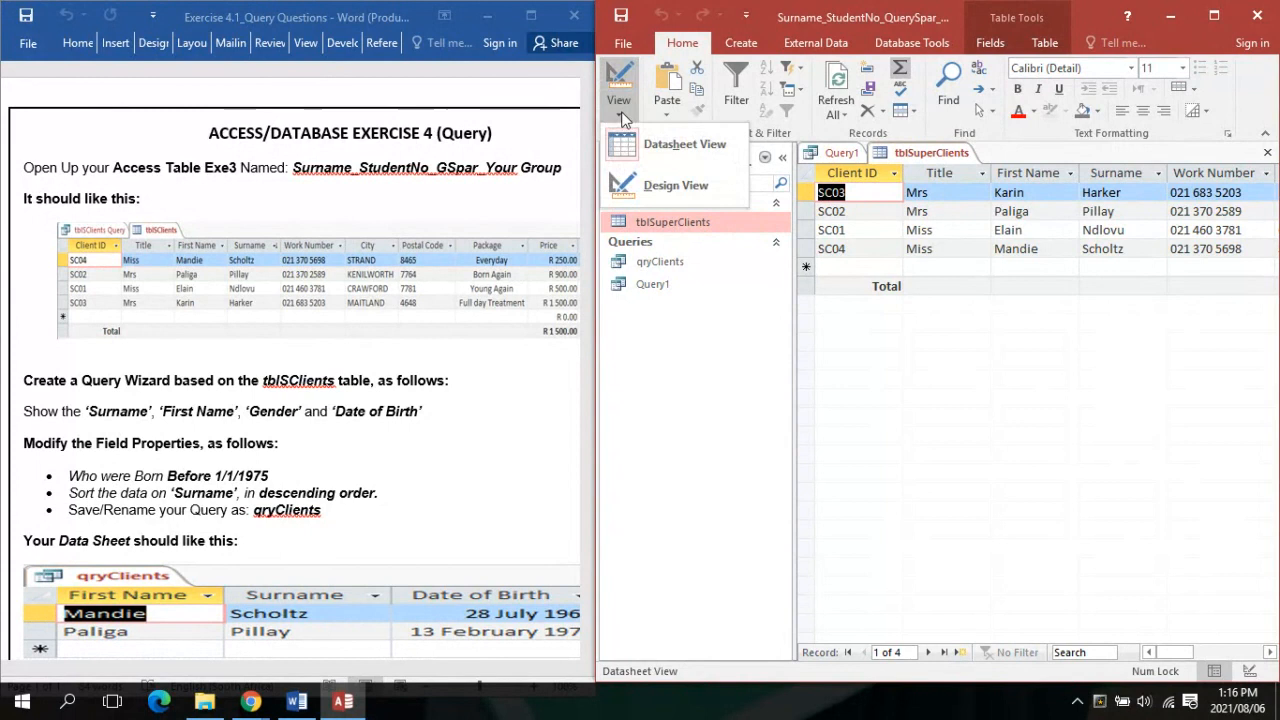
{"action": "left_click", "coordinate": [674, 190]}
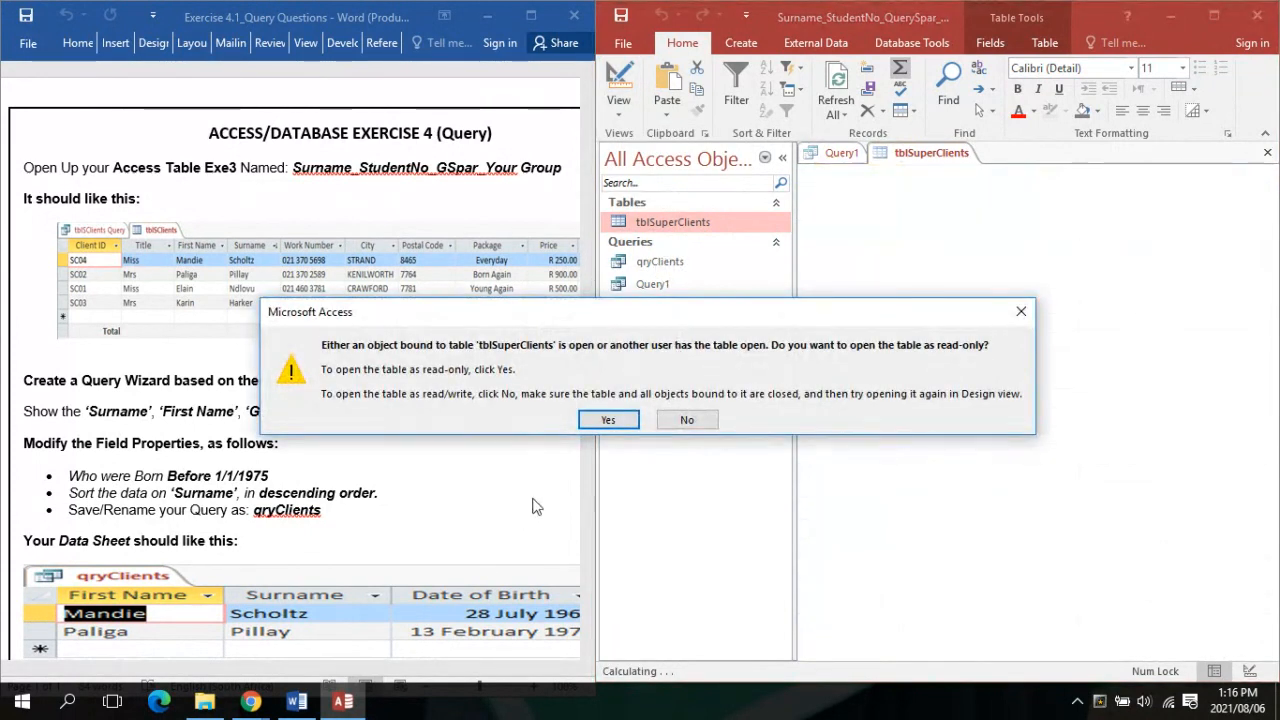
{"action": "left_click", "coordinate": [612, 420]}
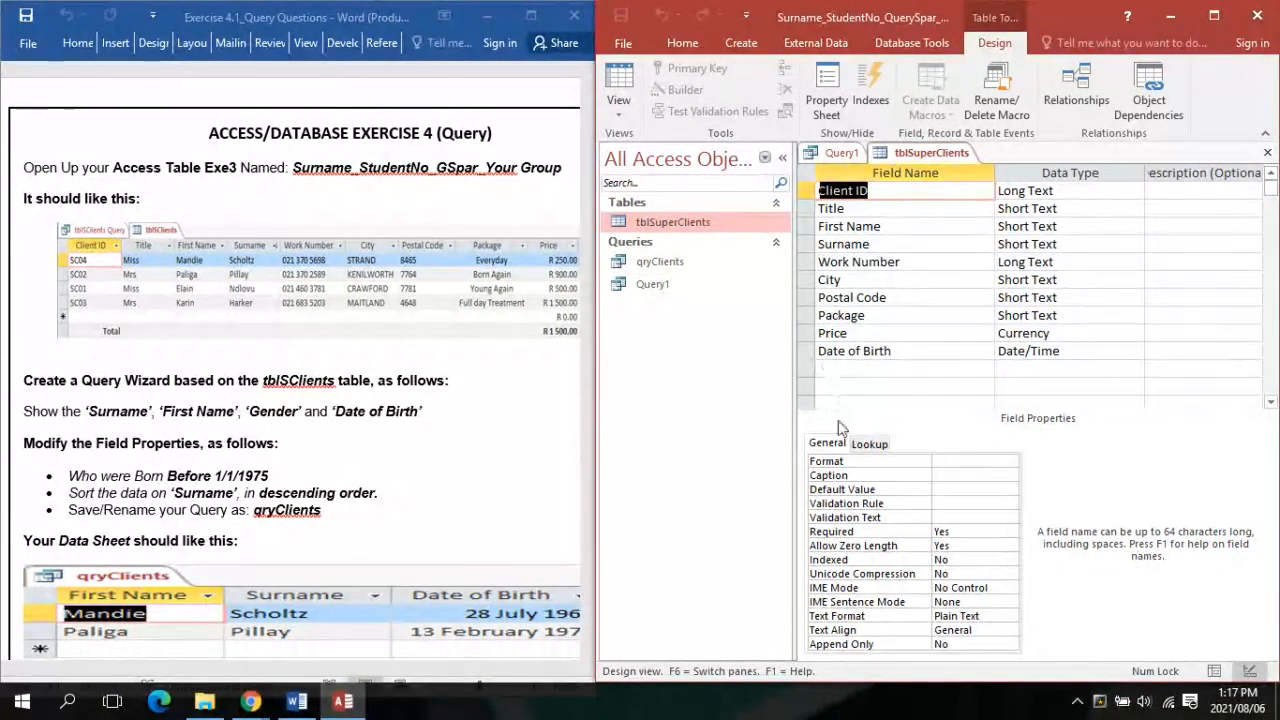
{"action": "left_click", "coordinate": [618, 114]}
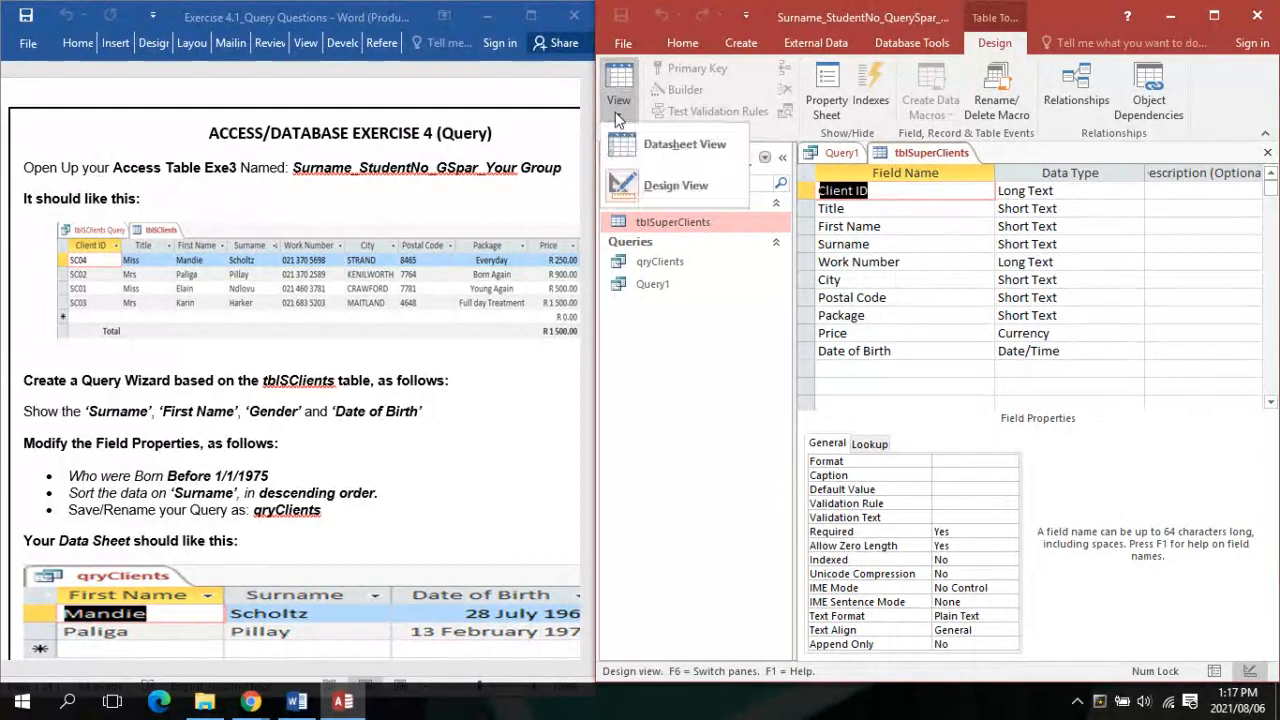
{"action": "left_click", "coordinate": [650, 148]}
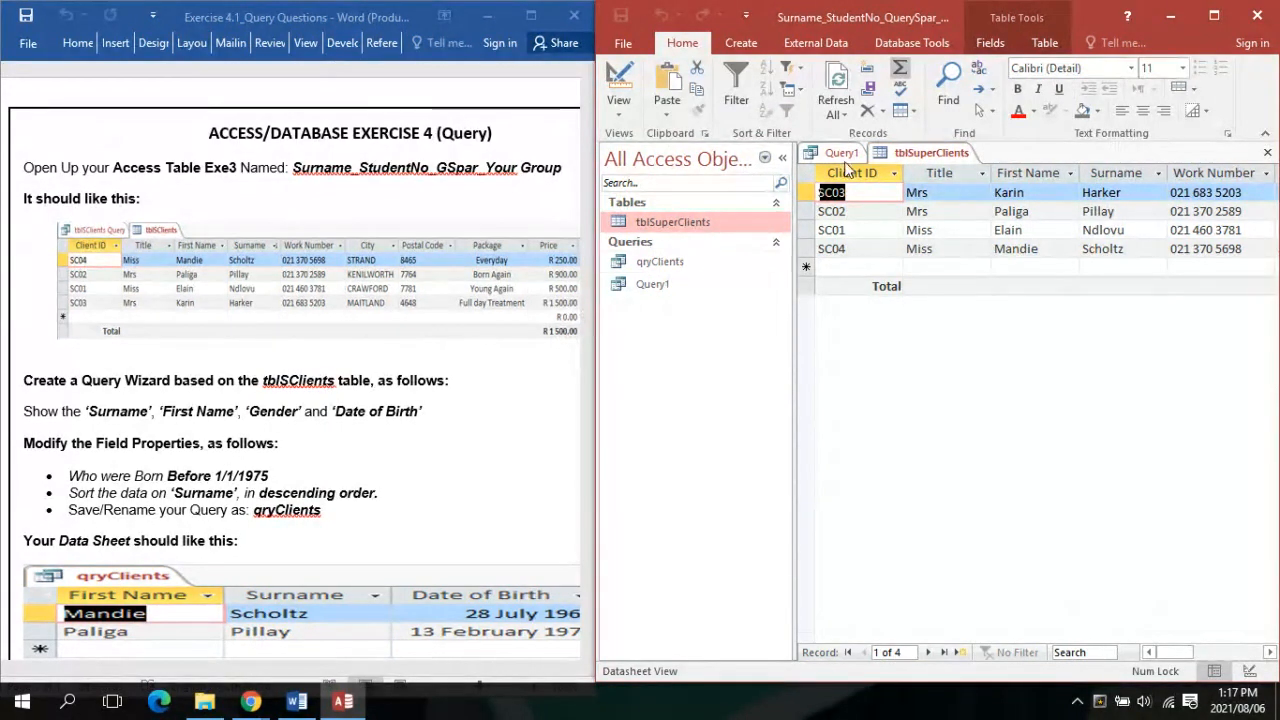
Close the Query1 and tblSuperClients tabs from their right-click menus
{"action": "right_click", "coordinate": [843, 155]}
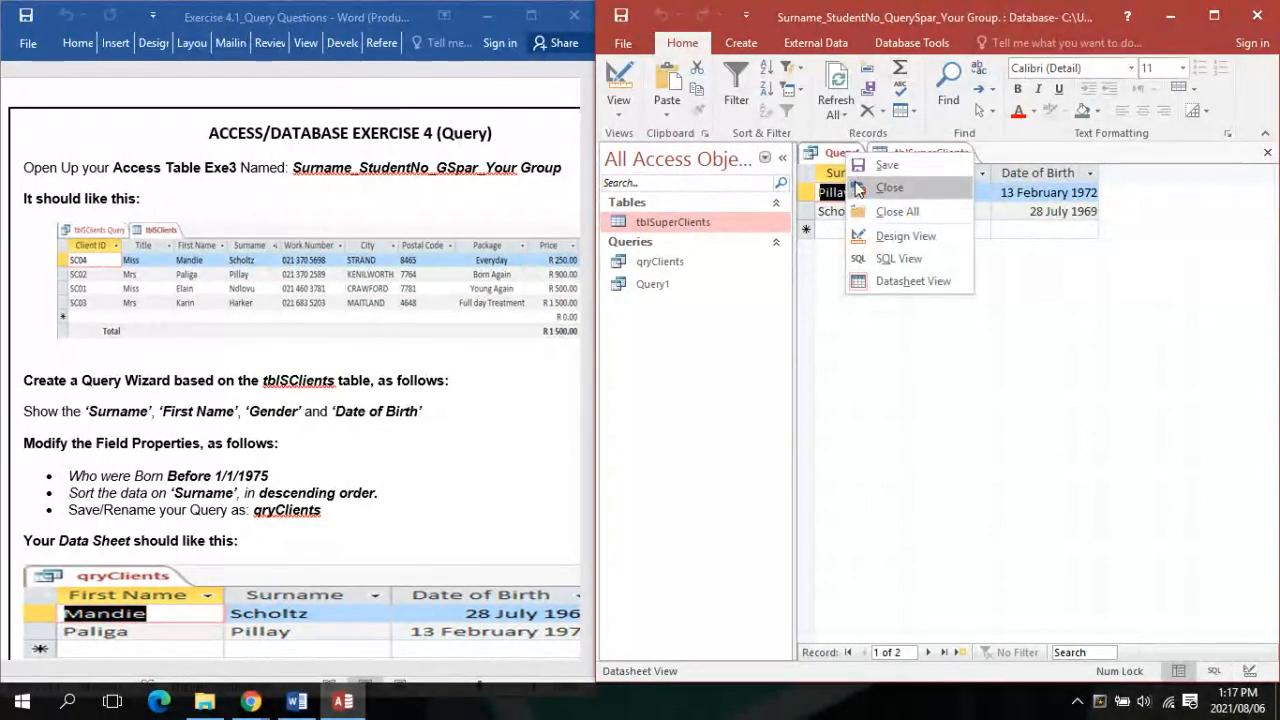
{"action": "left_click", "coordinate": [858, 188]}
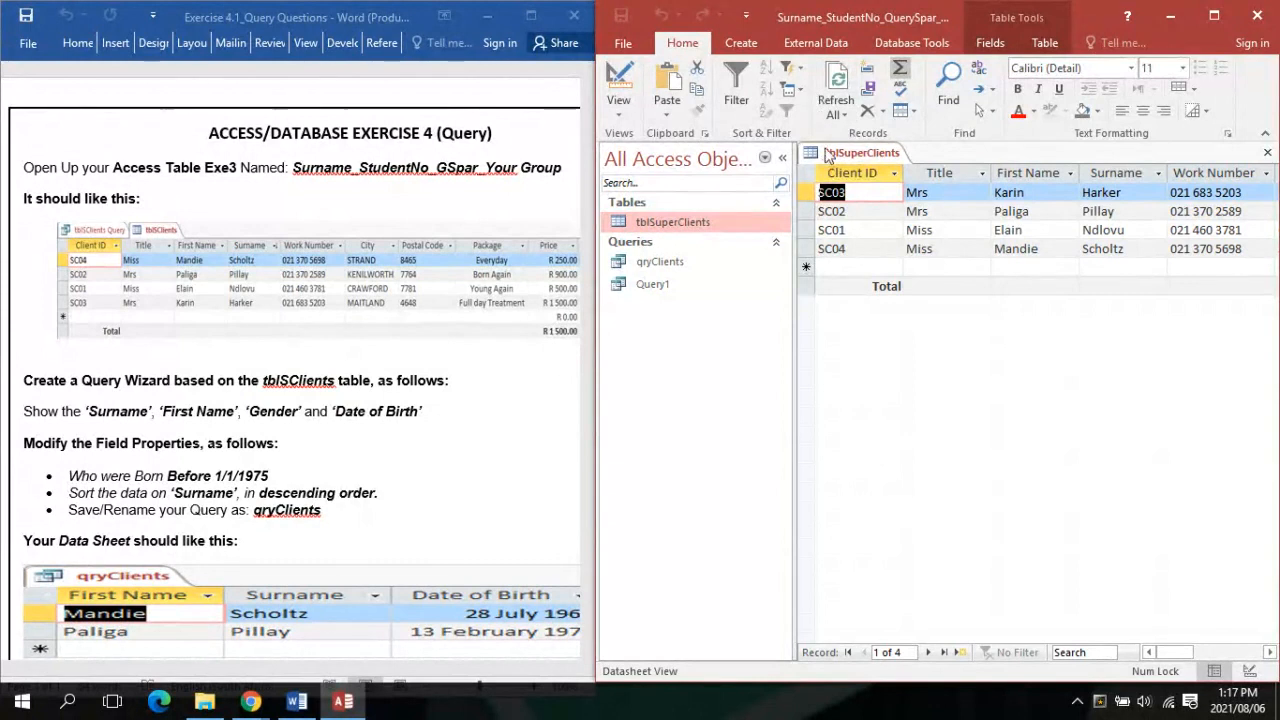
{"action": "right_click", "coordinate": [828, 150]}
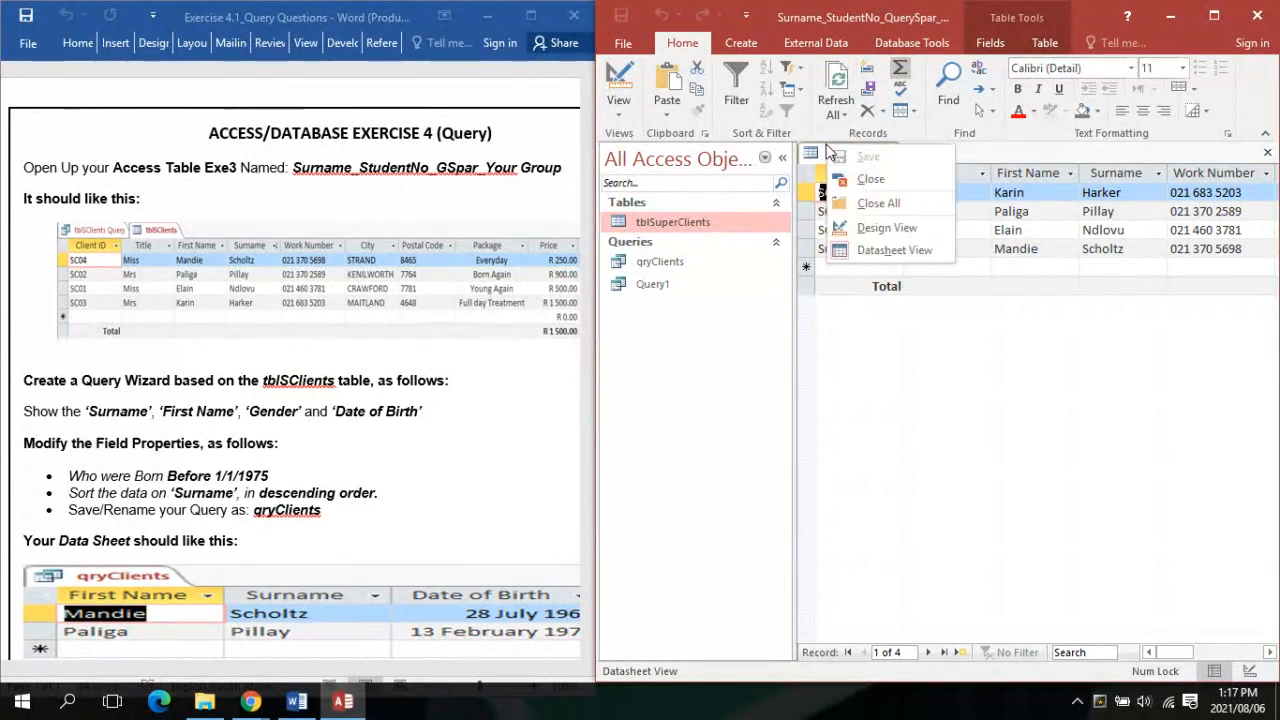
{"action": "left_click", "coordinate": [890, 180]}
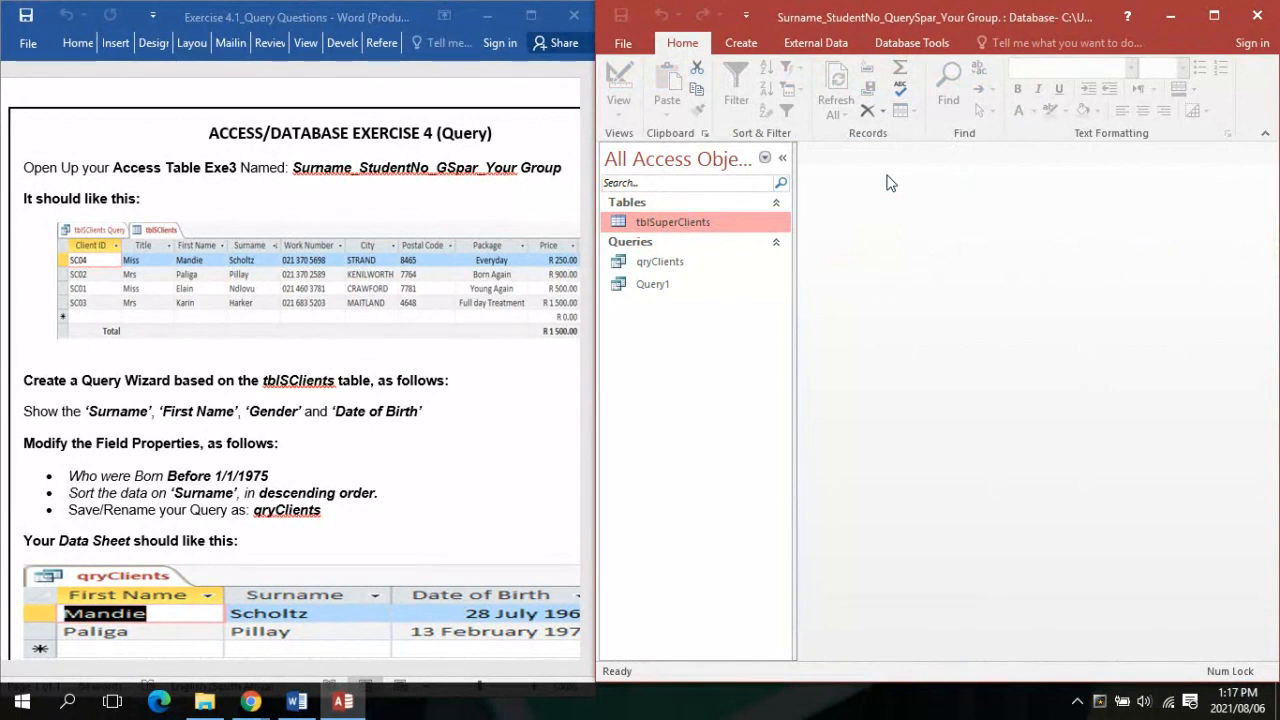
Reopen the tblSuperClients table and close it again
{"action": "double_click", "coordinate": [661, 218]}
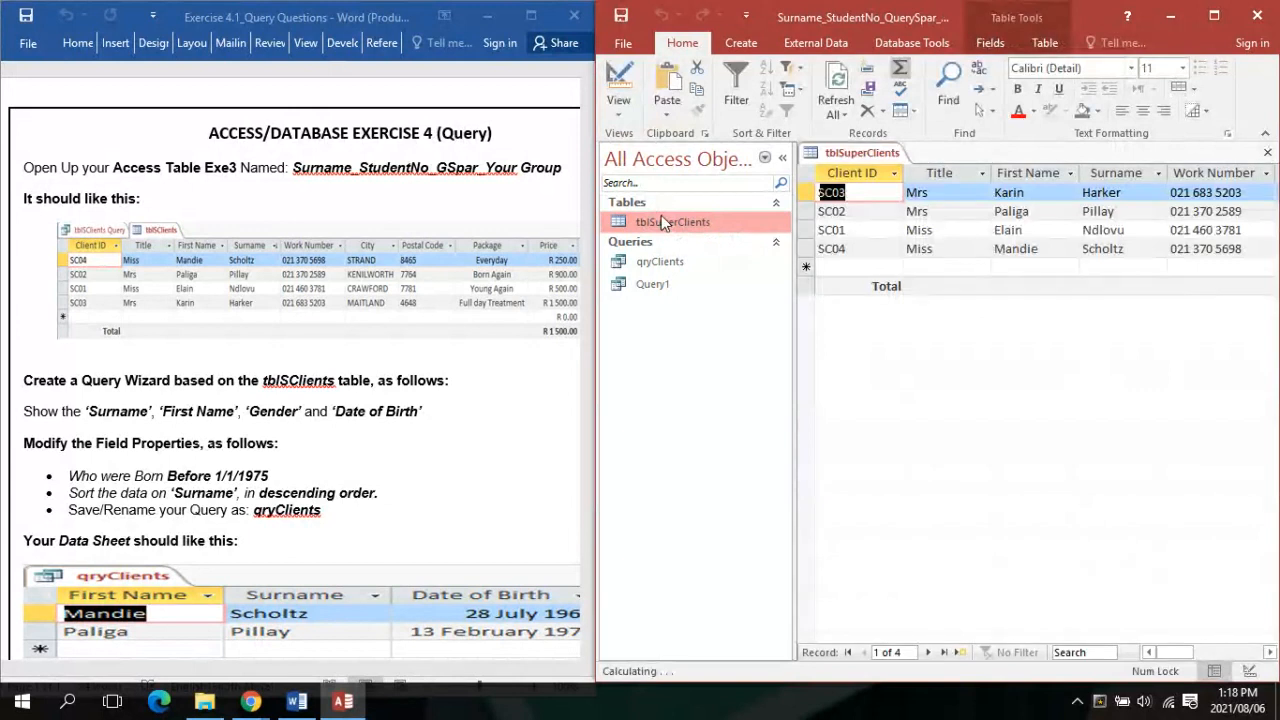
{"action": "right_click", "coordinate": [857, 154]}
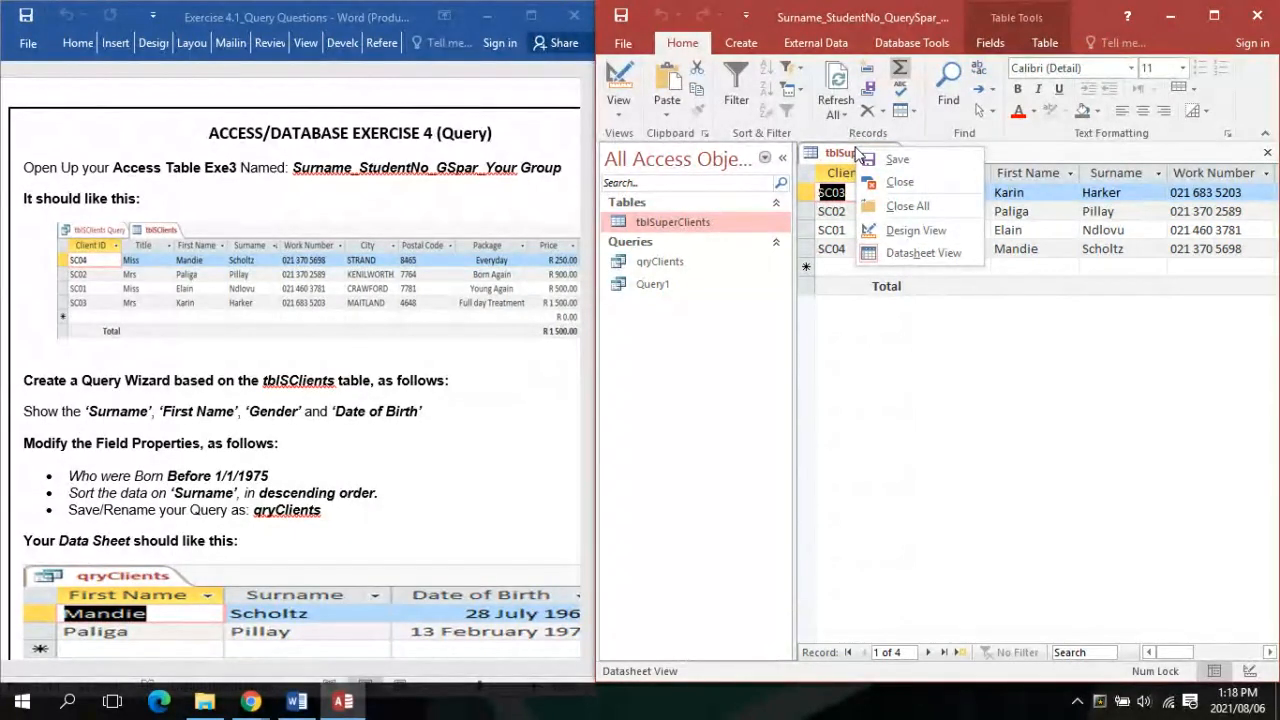
{"action": "left_click", "coordinate": [909, 181]}
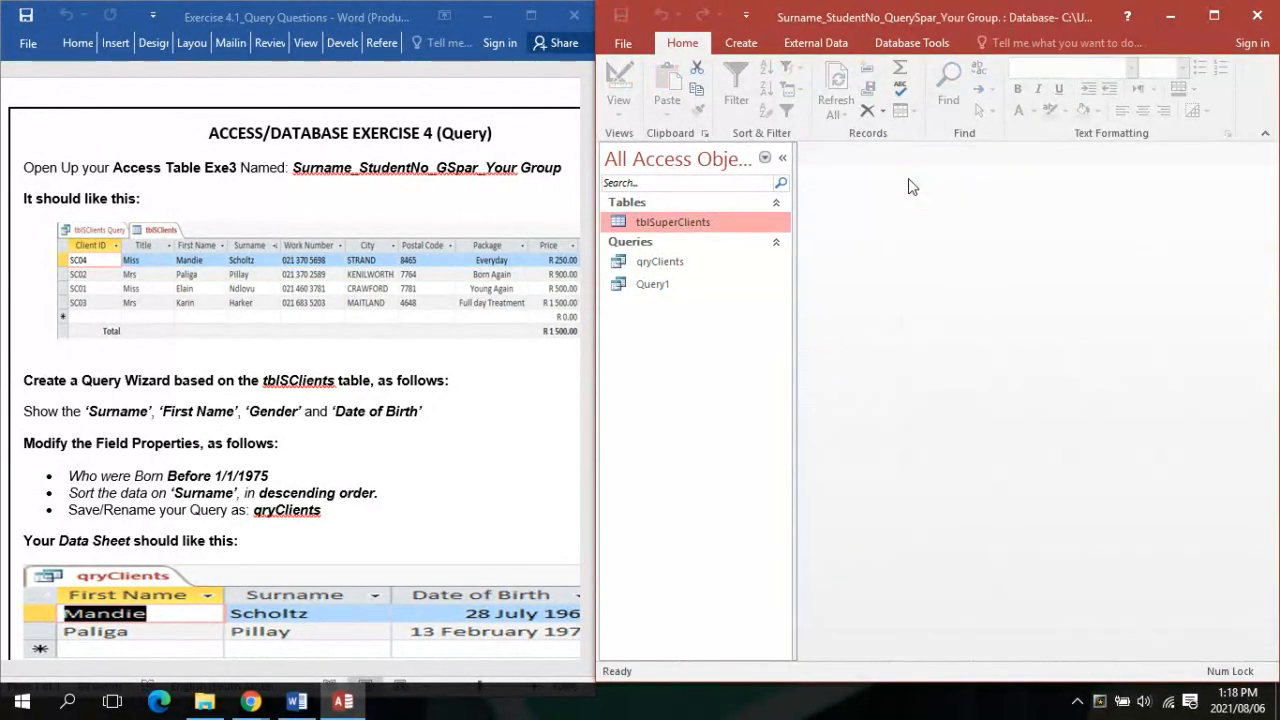
{"action": "left_click", "coordinate": [741, 43]}
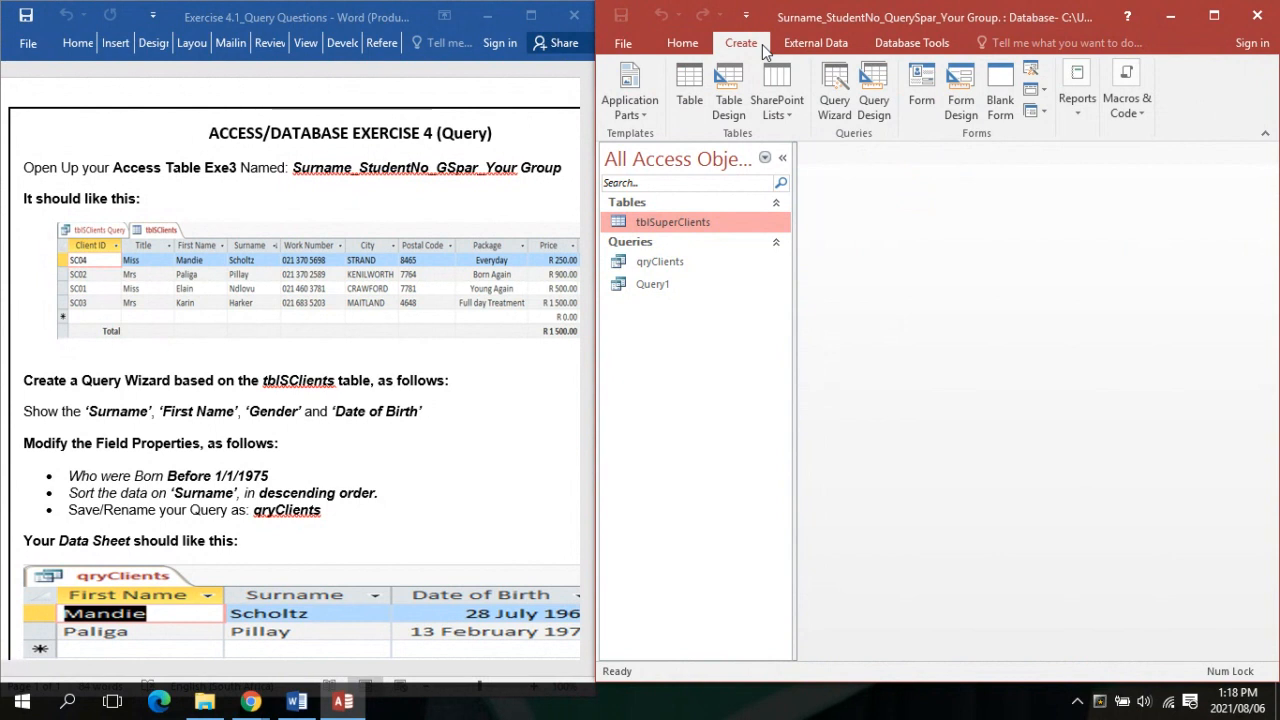
{"action": "left_click", "coordinate": [826, 104]}
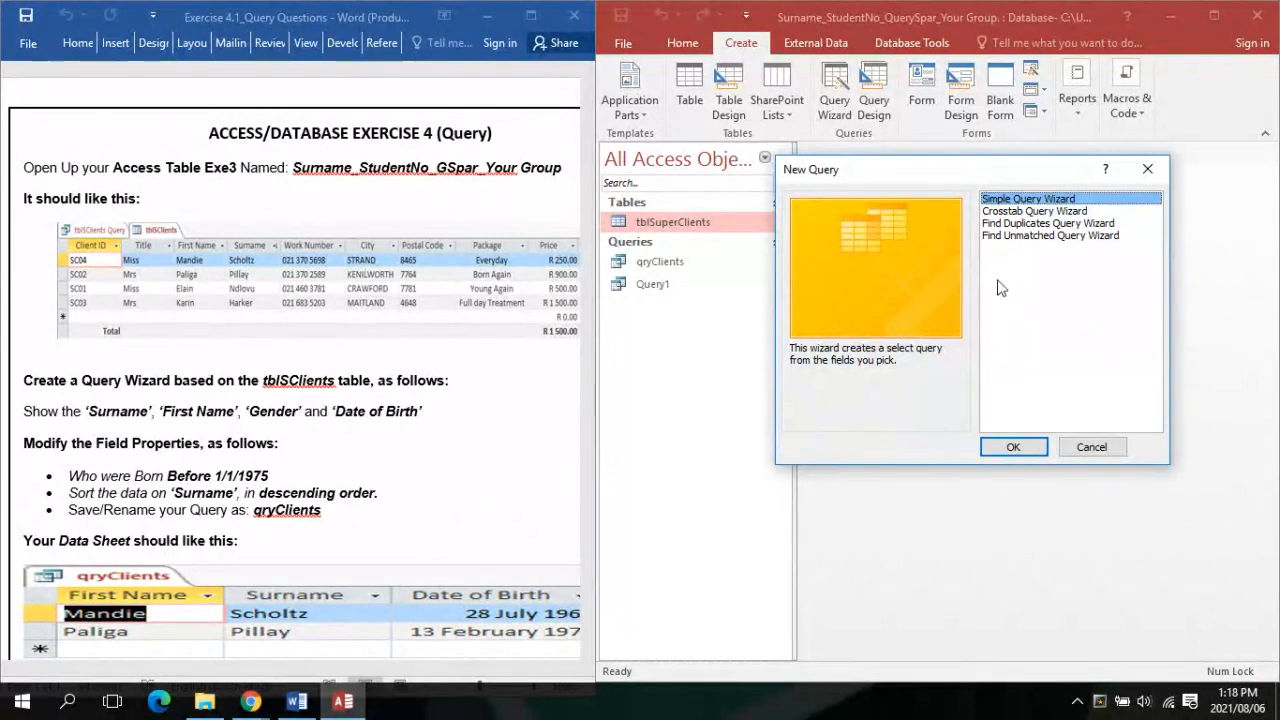
{"action": "left_click", "coordinate": [1013, 447]}
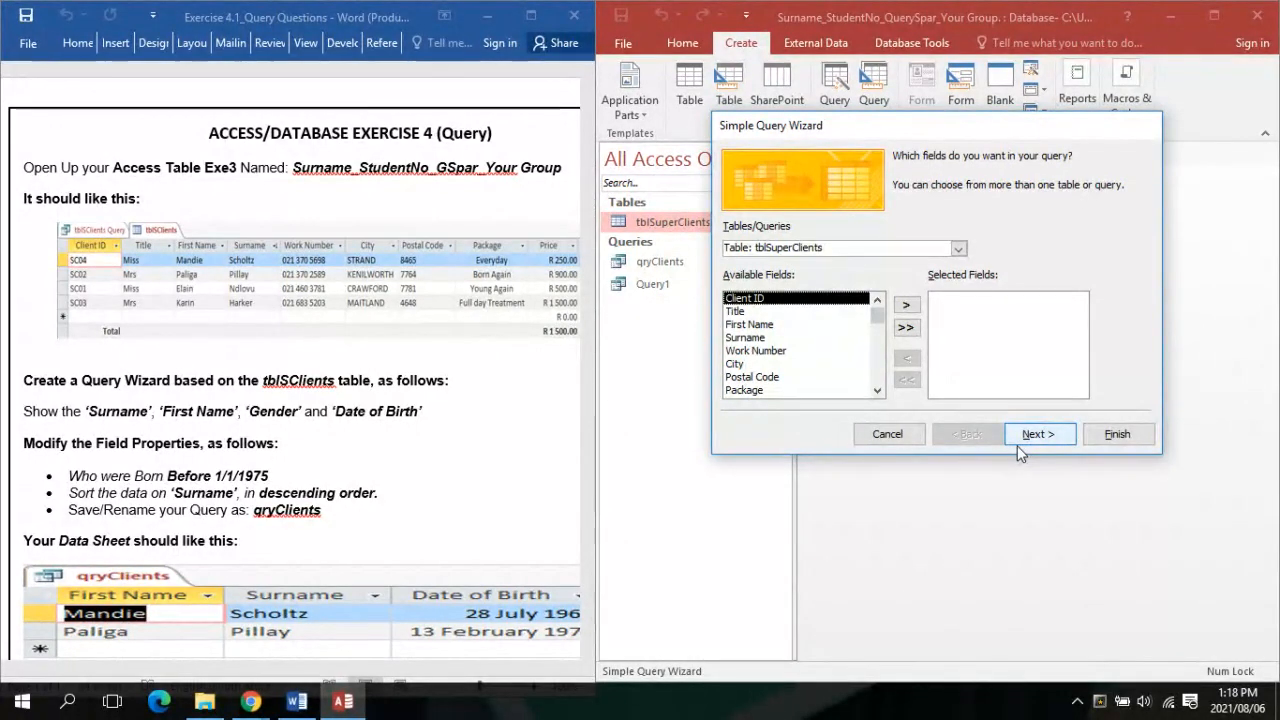
{"action": "double_click", "coordinate": [797, 325]}
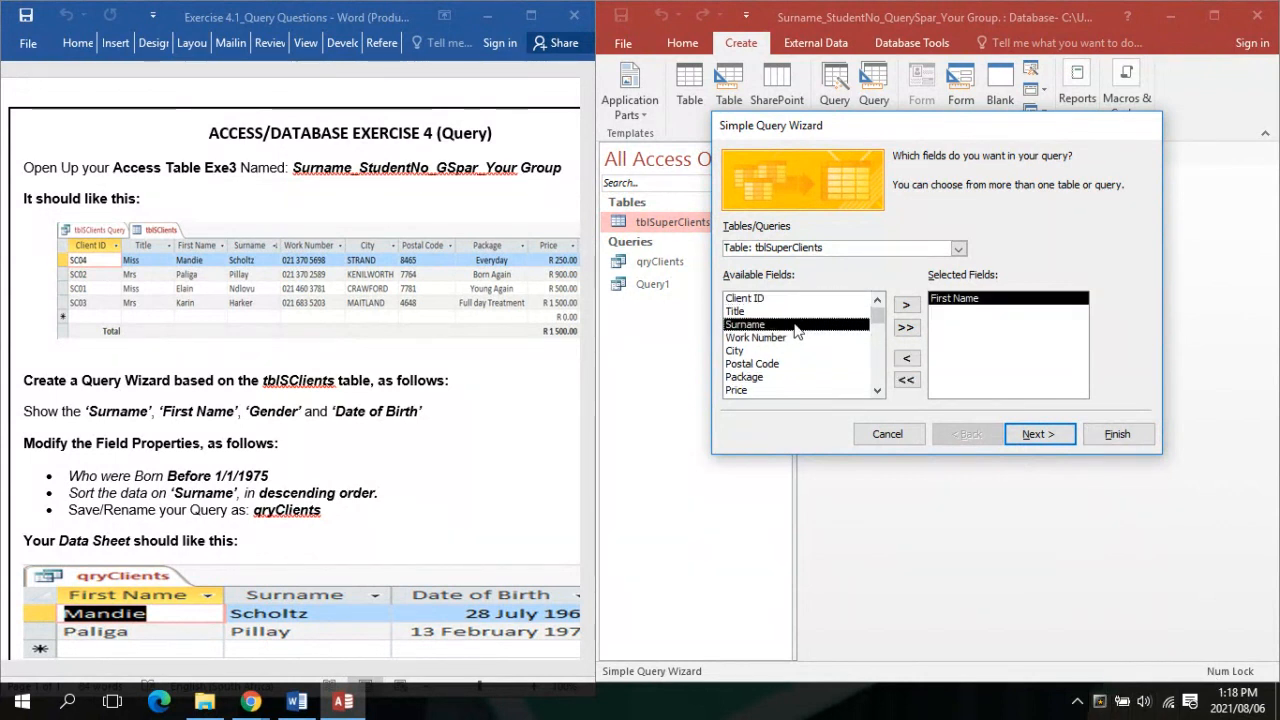
{"action": "double_click", "coordinate": [797, 325]}
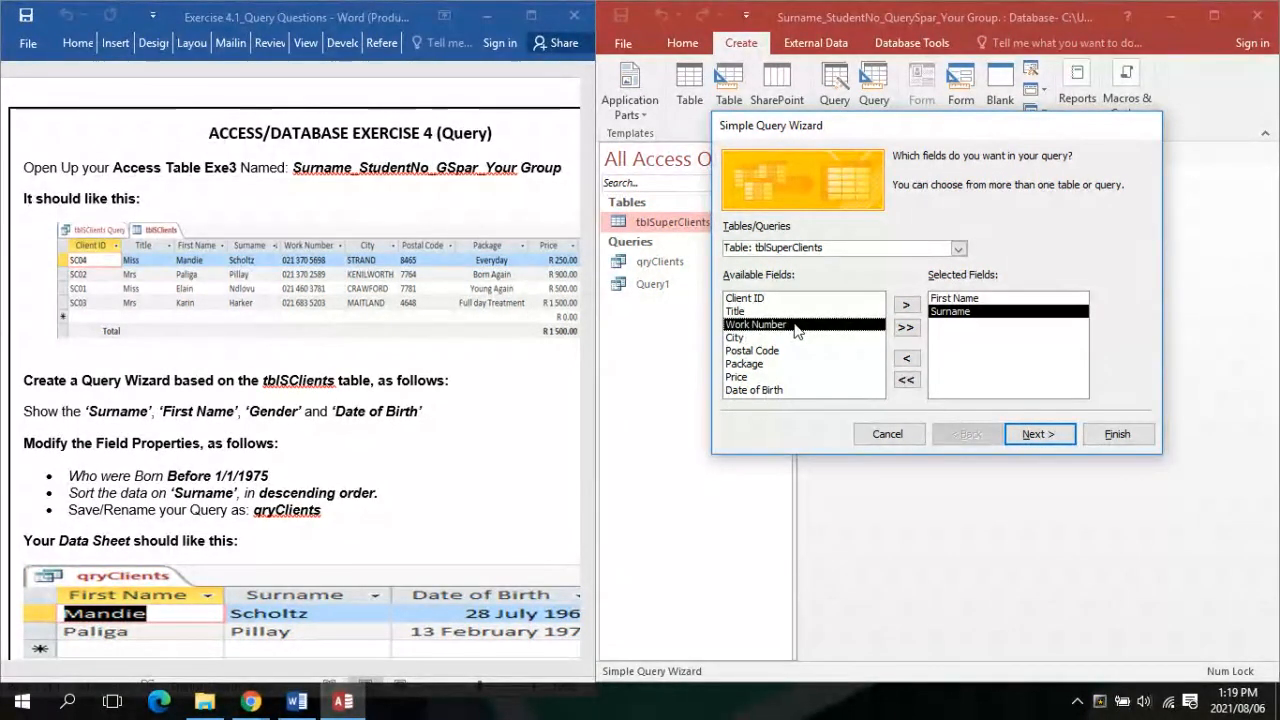
{"action": "double_click", "coordinate": [768, 390]}
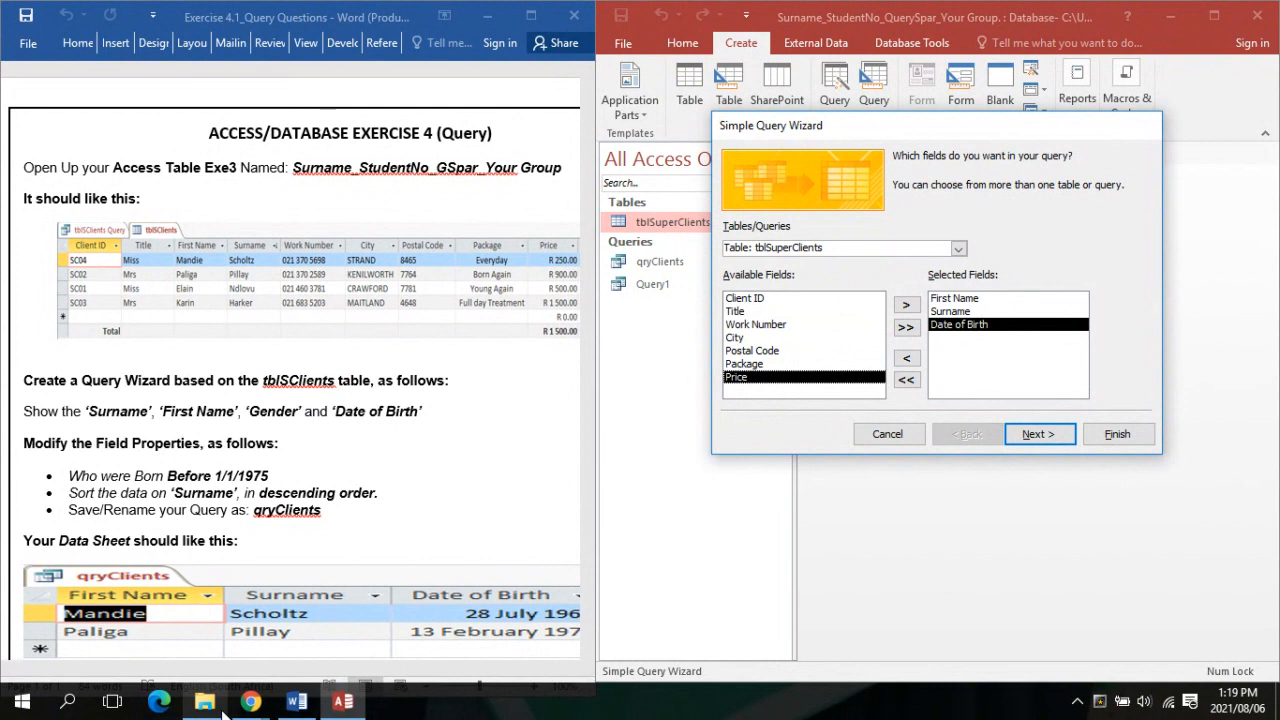
{"action": "mouse_move", "coordinate": [236, 712]}
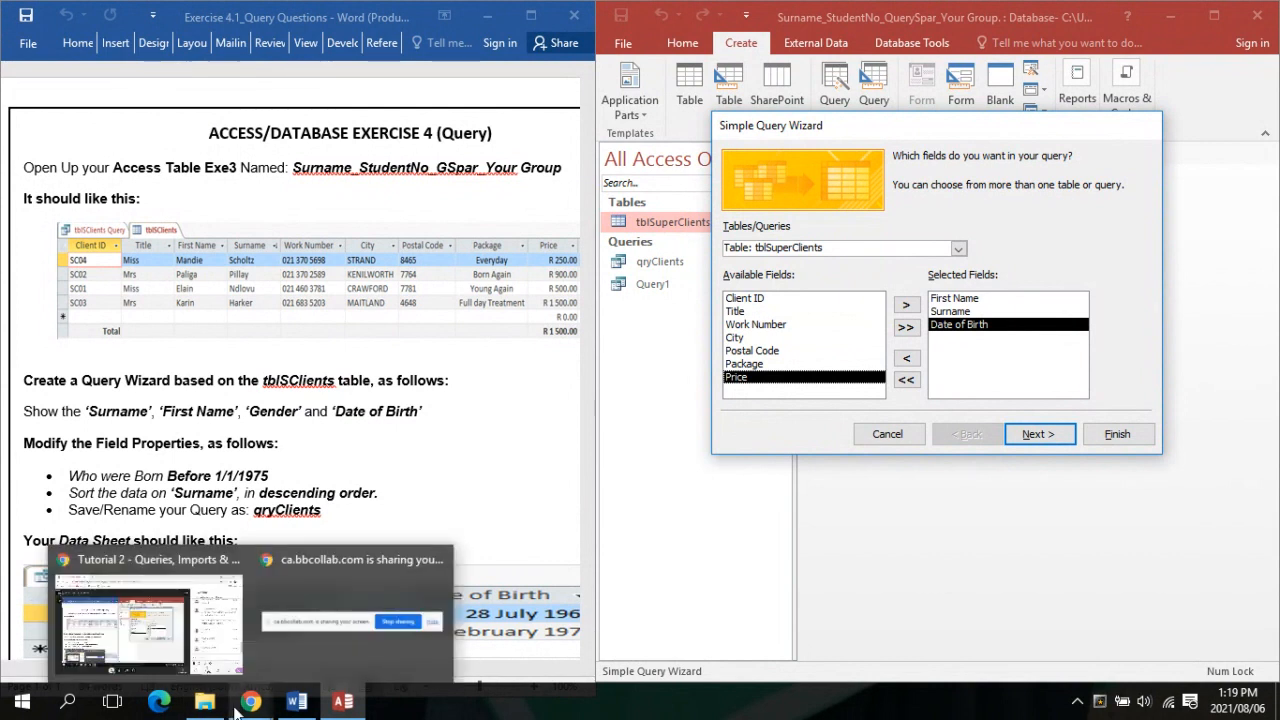
{"action": "left_click", "coordinate": [225, 656]}
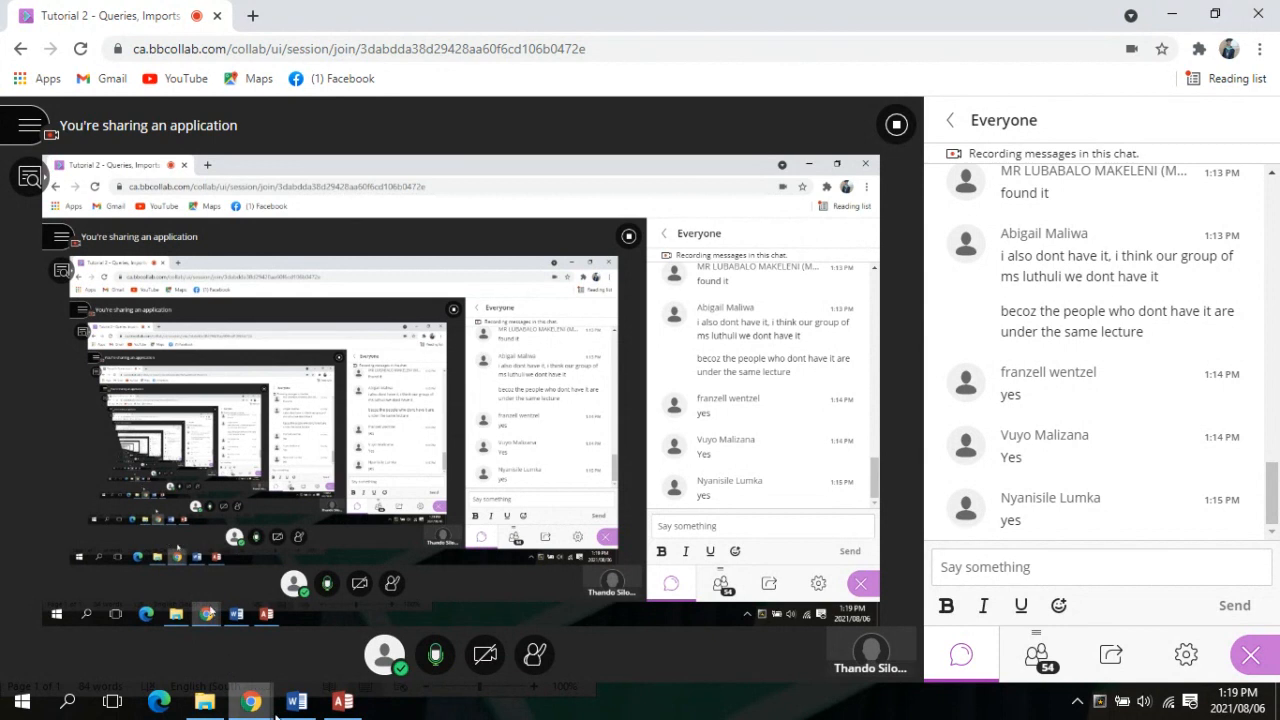
{"action": "mouse_move", "coordinate": [294, 706]}
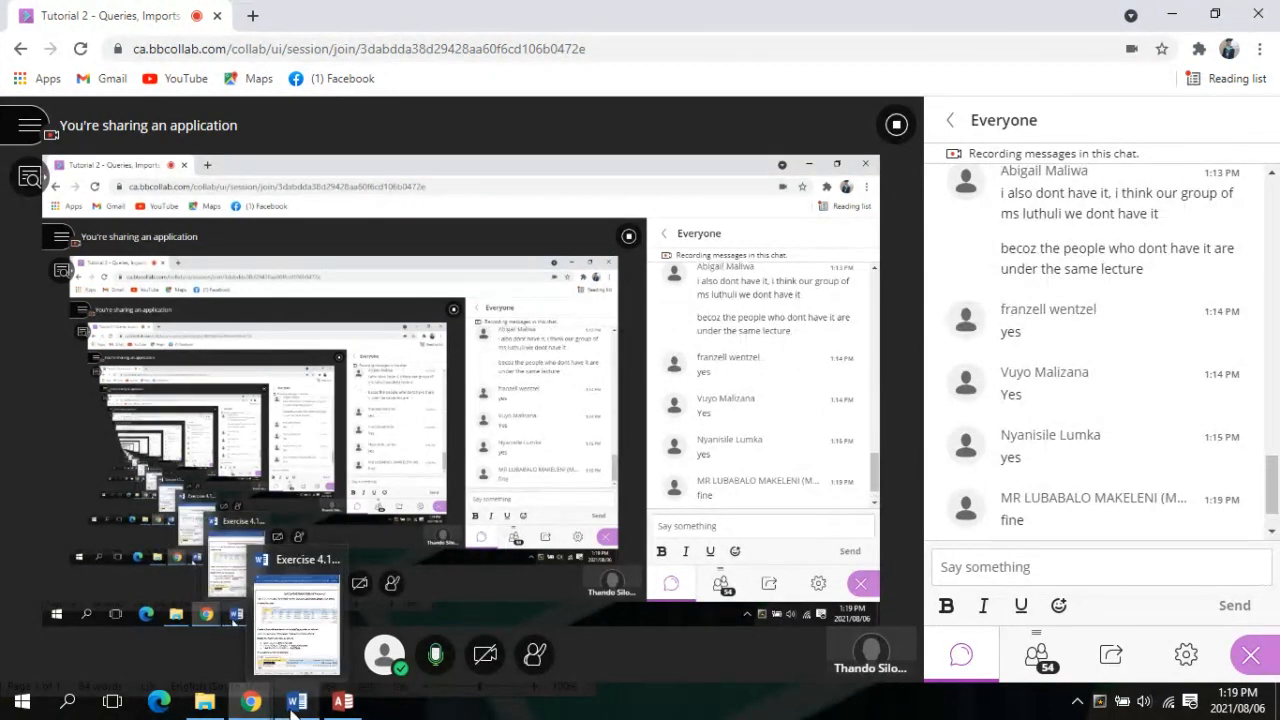
{"action": "left_click", "coordinate": [294, 706]}
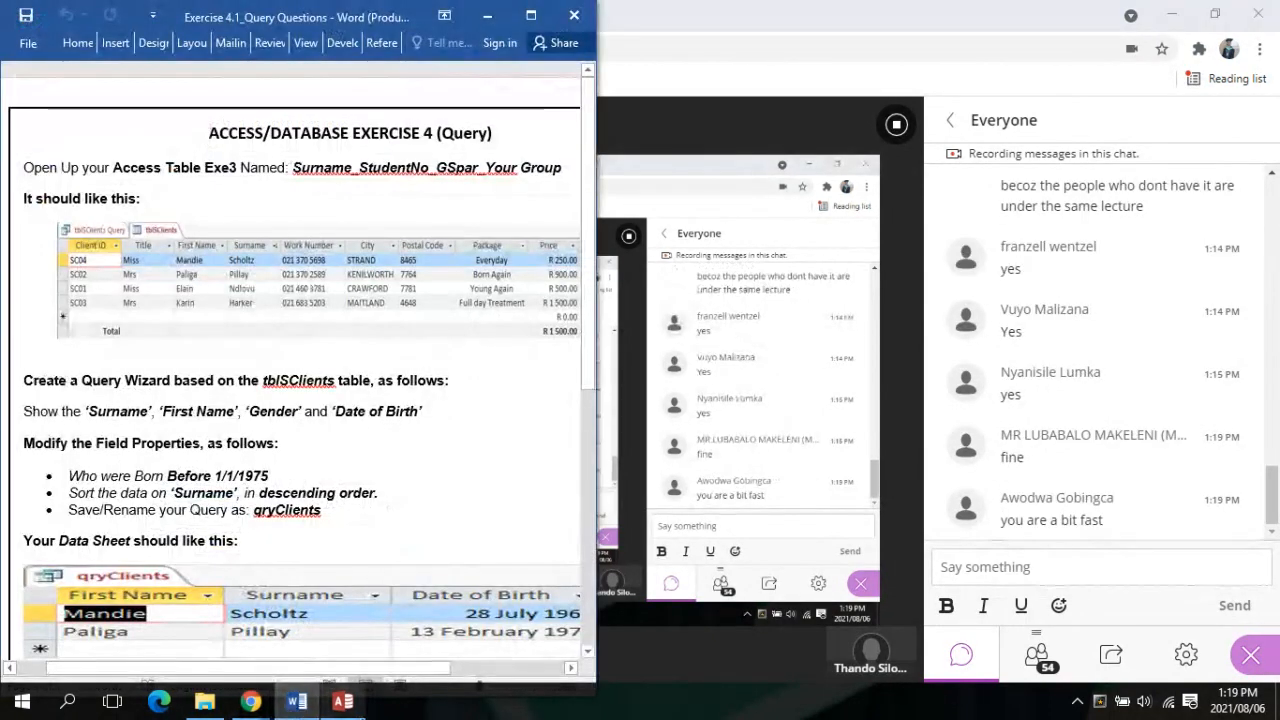
{"action": "left_click", "coordinate": [343, 702]}
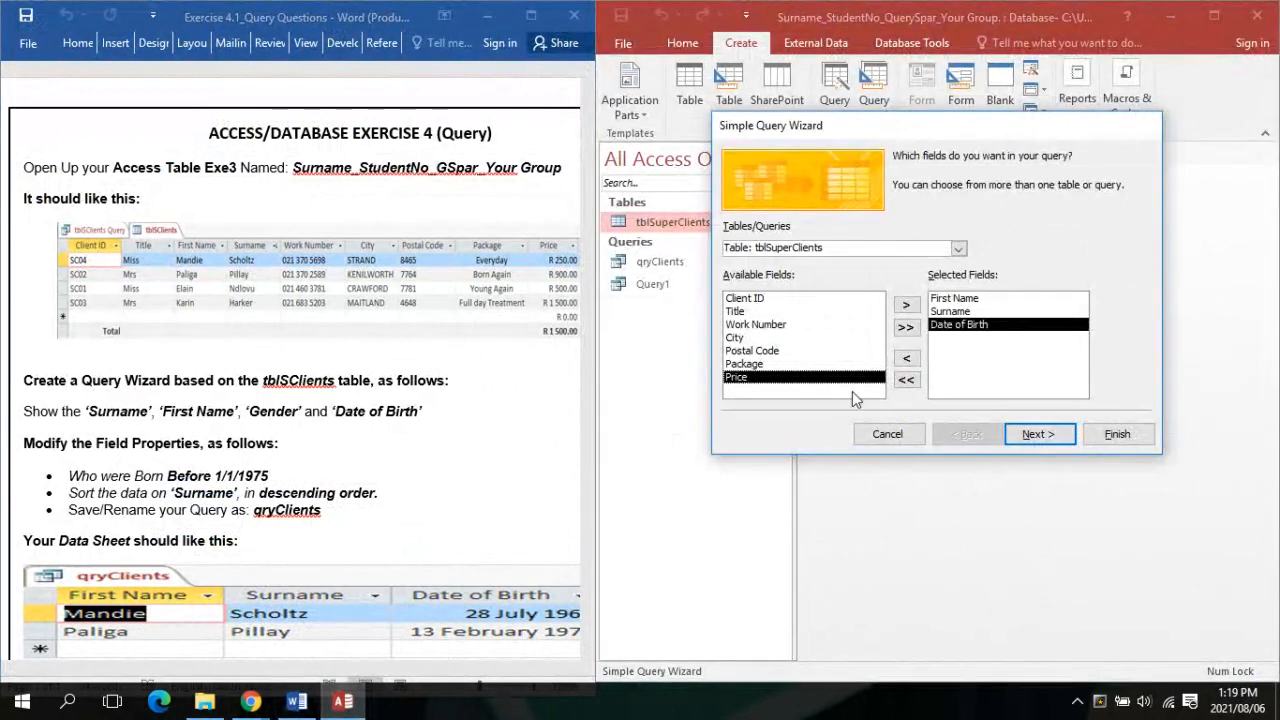
{"action": "left_click", "coordinate": [885, 436]}
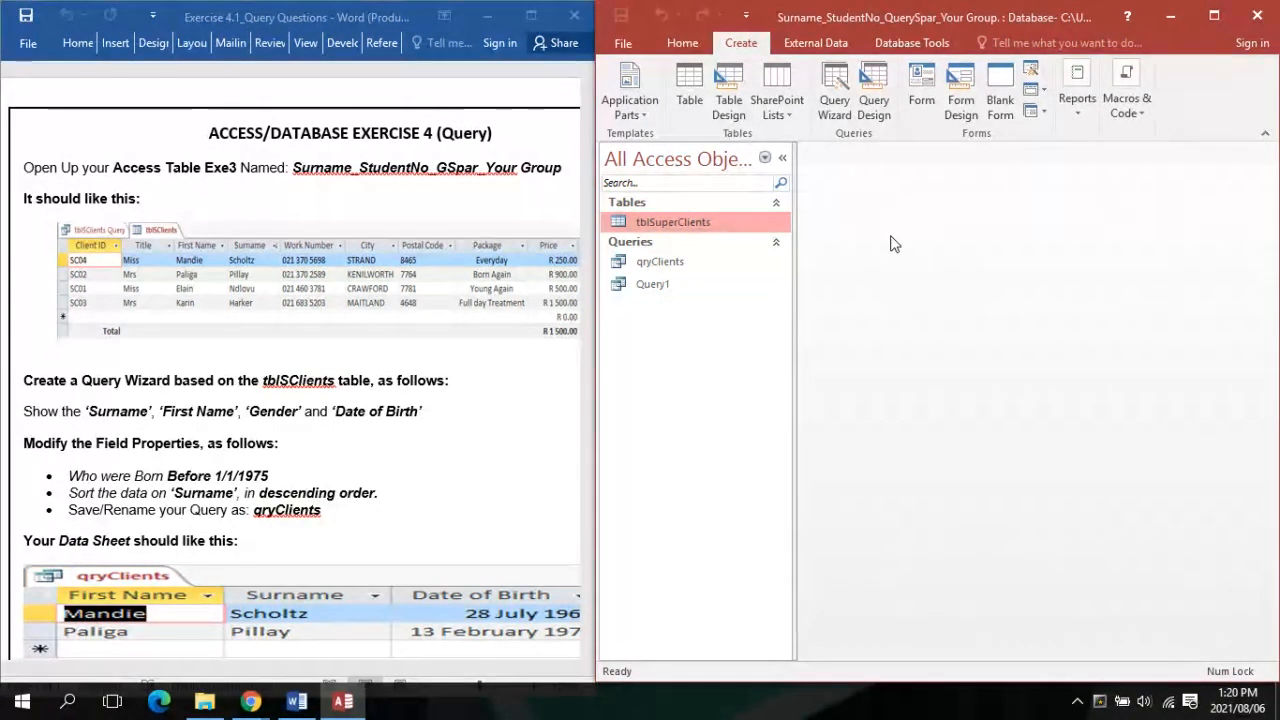
{"action": "left_click", "coordinate": [435, 477]}
{"action": "scroll", "coordinate": [435, 477], "scroll_direction": "down", "scroll_amount": 4}
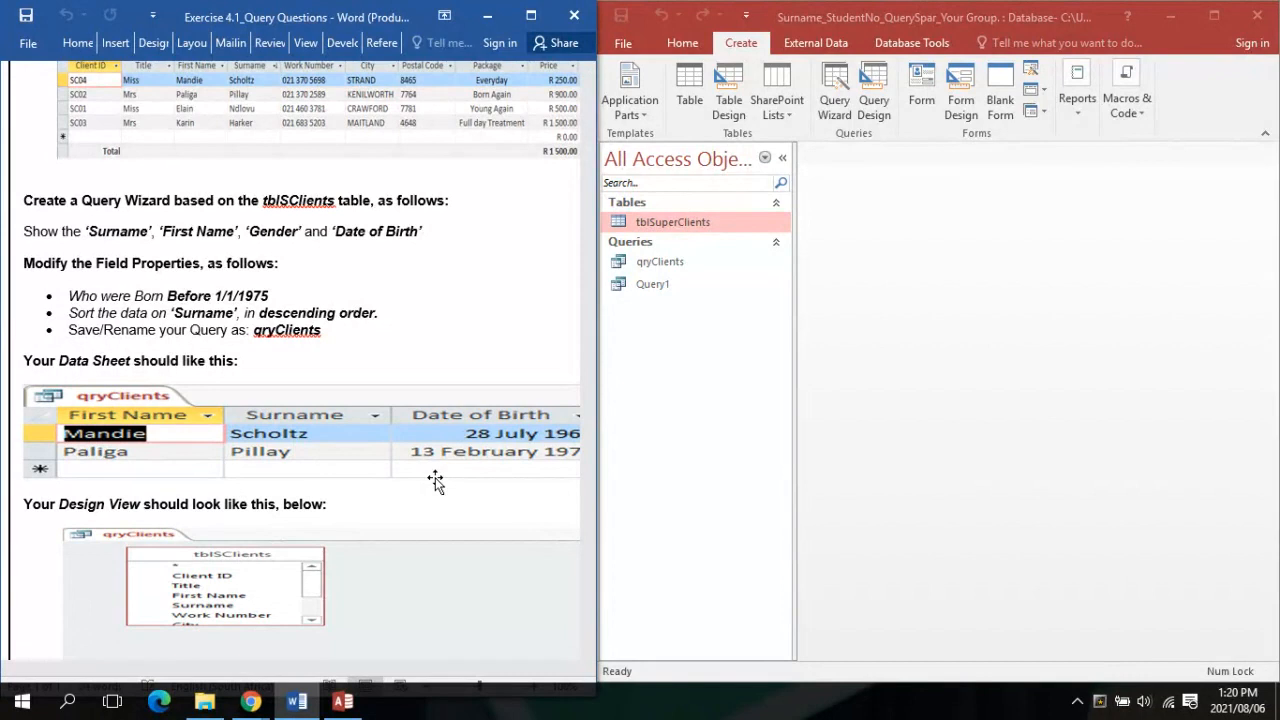
{"action": "scroll", "coordinate": [435, 477], "scroll_direction": "up", "scroll_amount": 2}
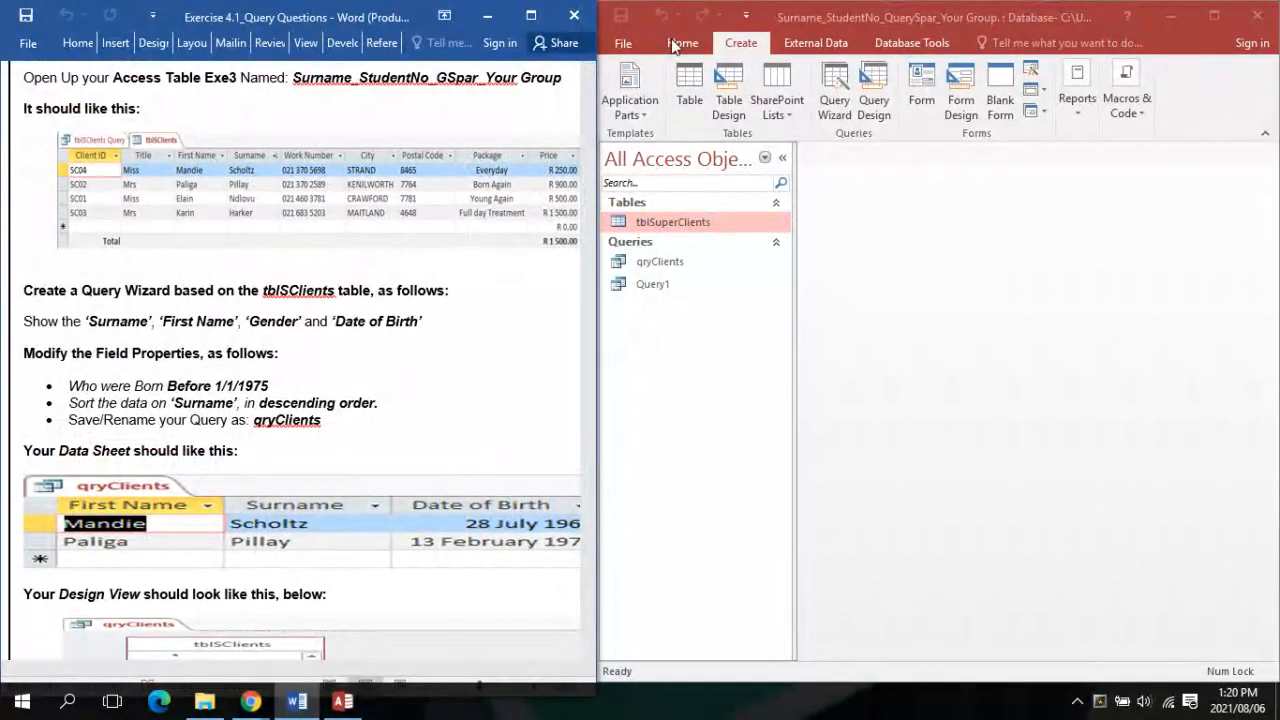
{"action": "left_click", "coordinate": [671, 40]}
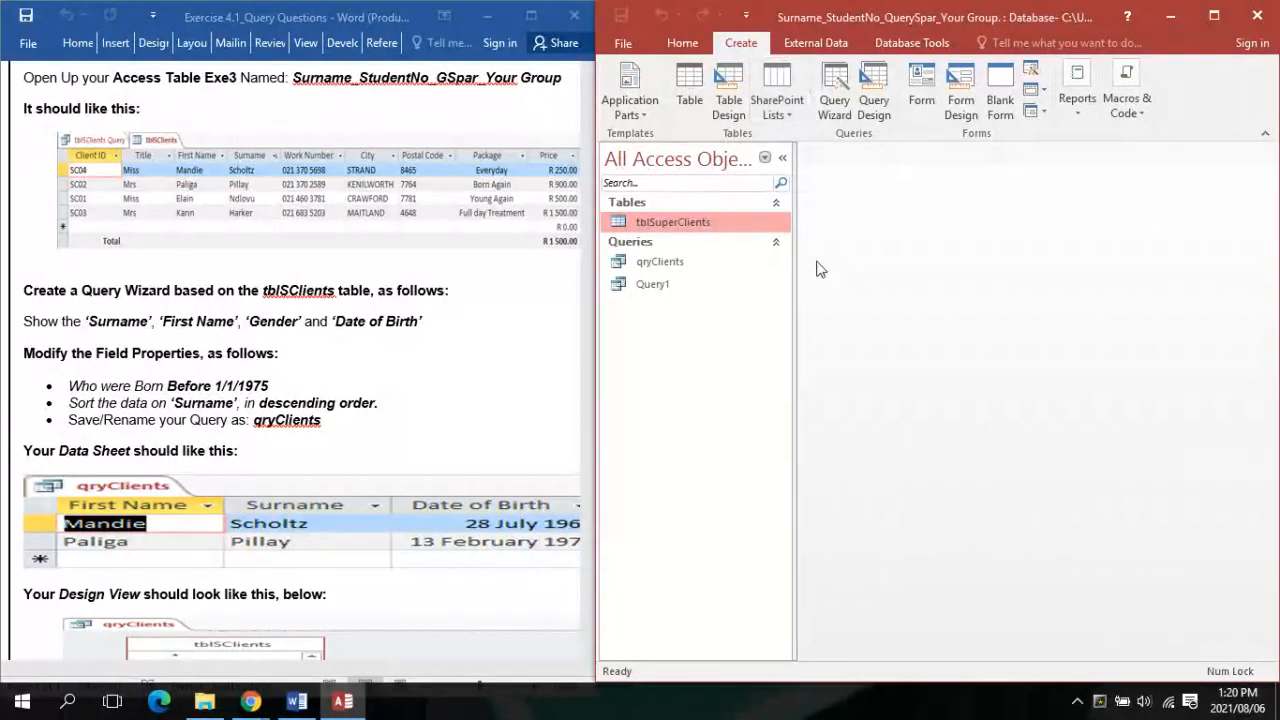
{"action": "left_click", "coordinate": [684, 42]}
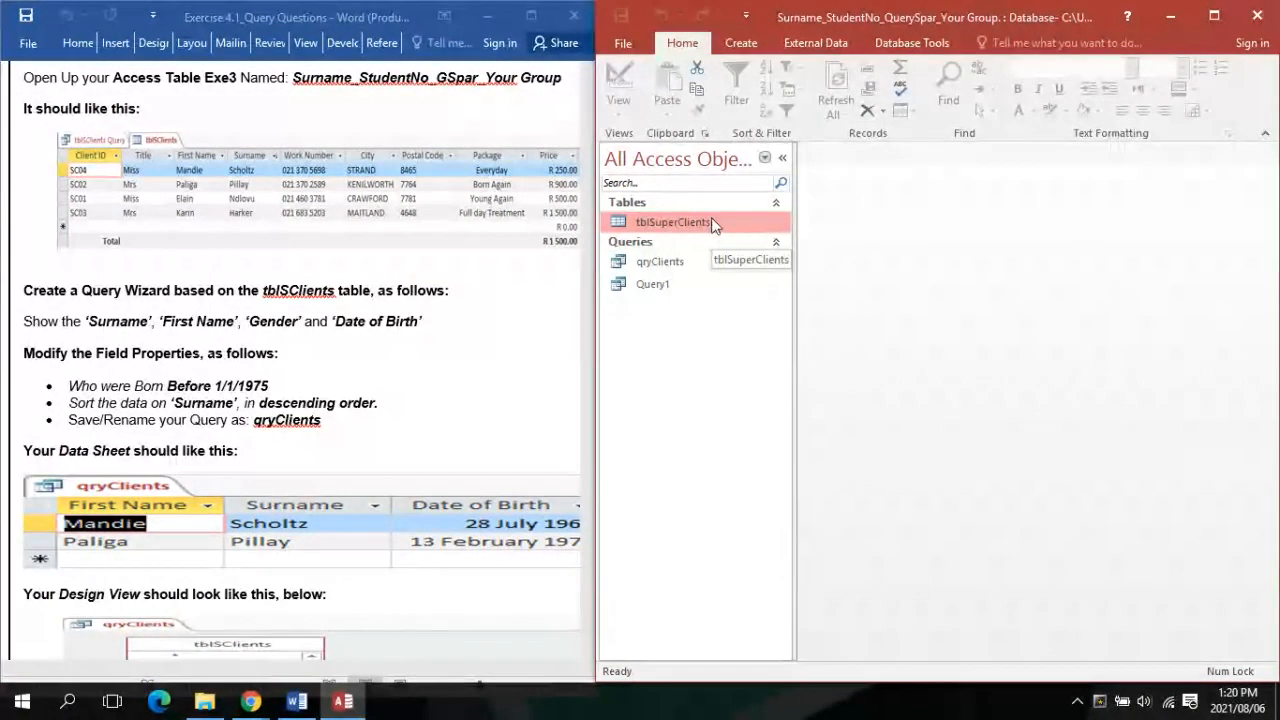
{"action": "left_click", "coordinate": [745, 51]}
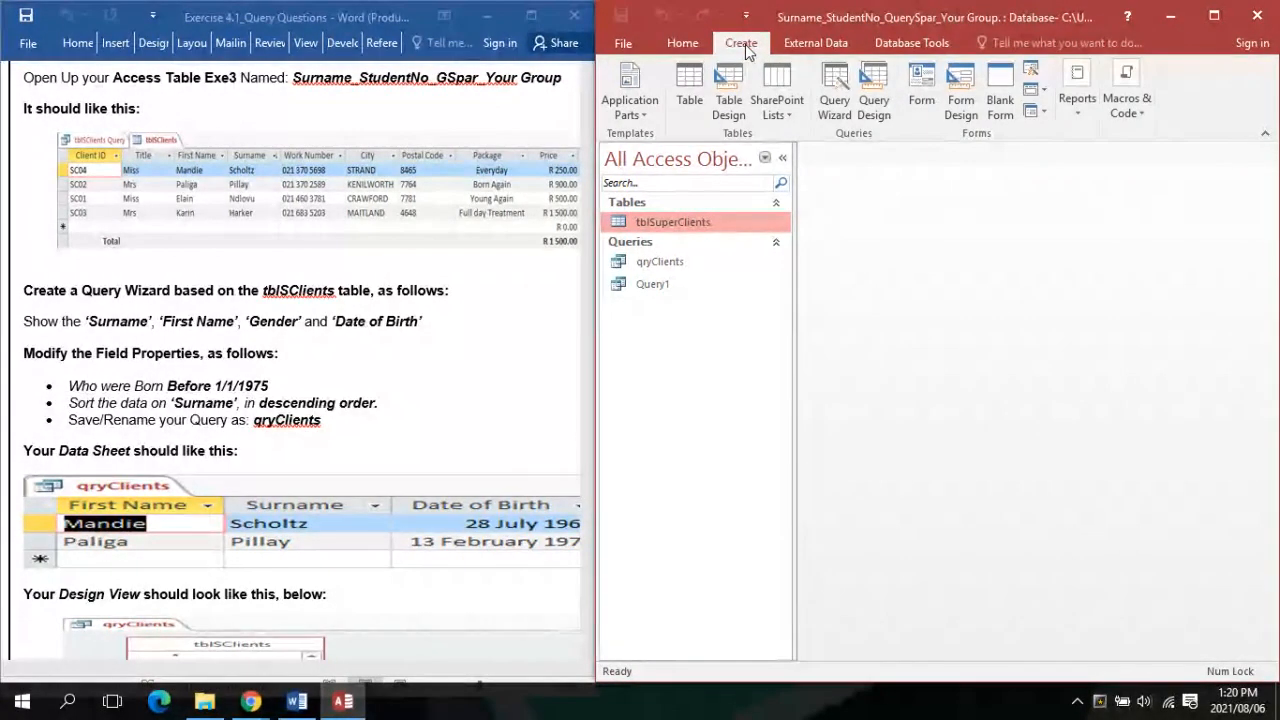
Start a Simple Query Wizard from the Create tab's Query Wizard
{"action": "left_click", "coordinate": [822, 108]}
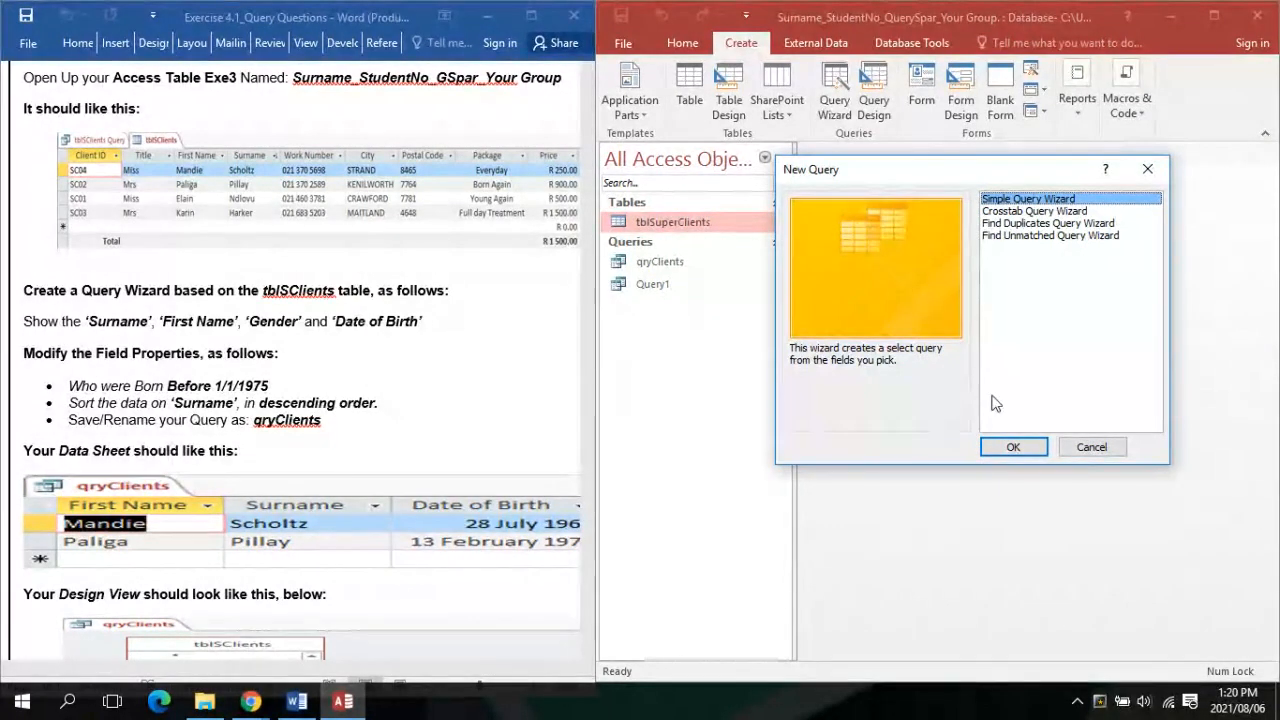
{"action": "left_click", "coordinate": [1013, 447]}
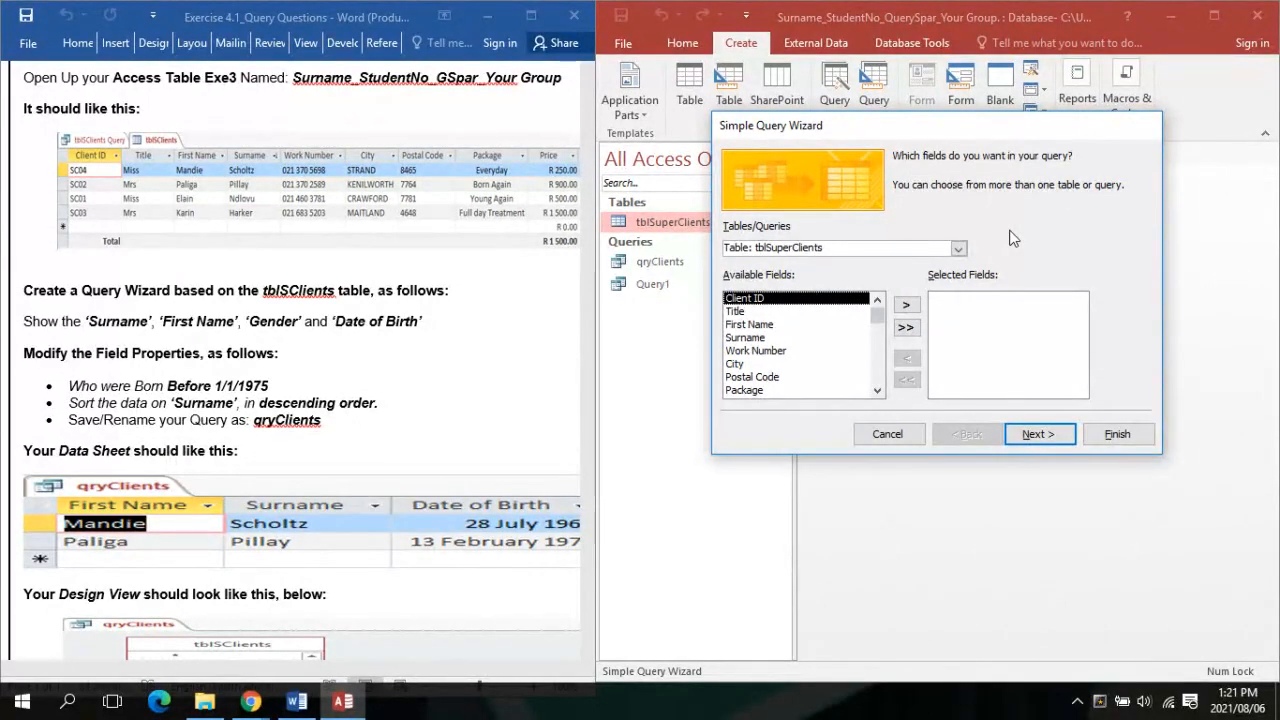
Add First Name, Surname and Date of Birth from tblSuperClients to a new query, finishing into Design view
{"action": "double_click", "coordinate": [748, 324]}
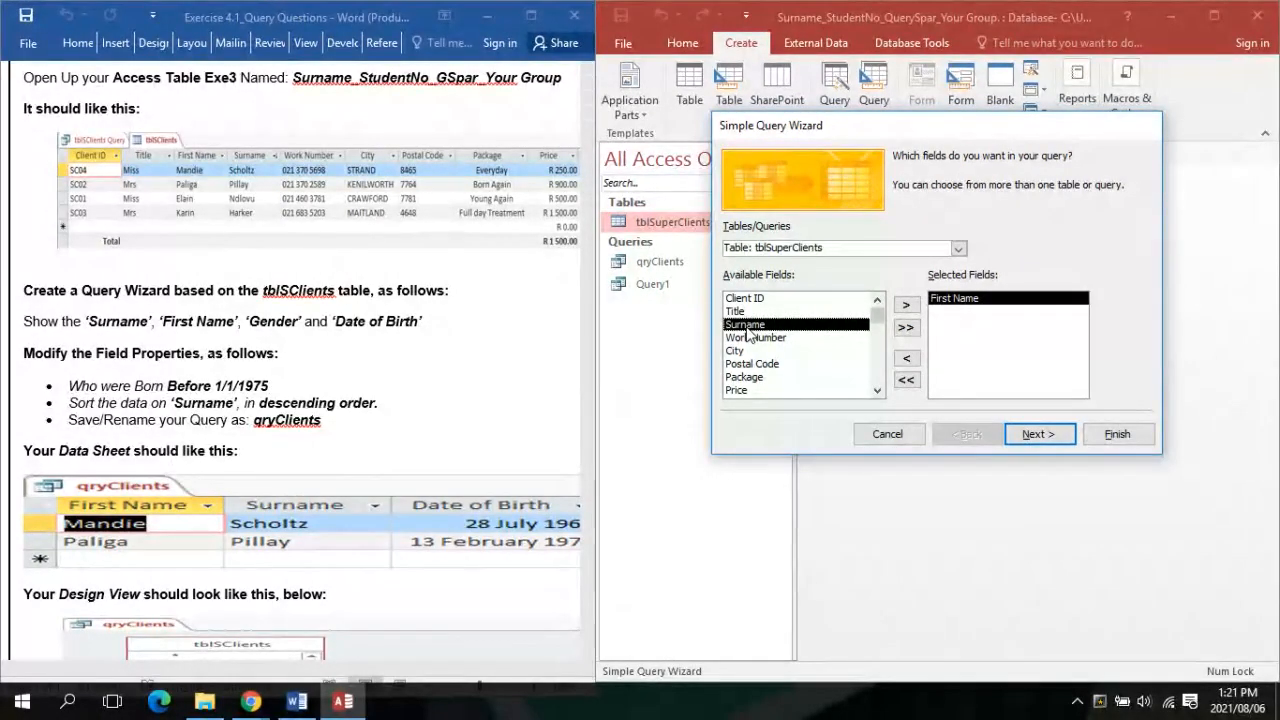
{"action": "double_click", "coordinate": [746, 326]}
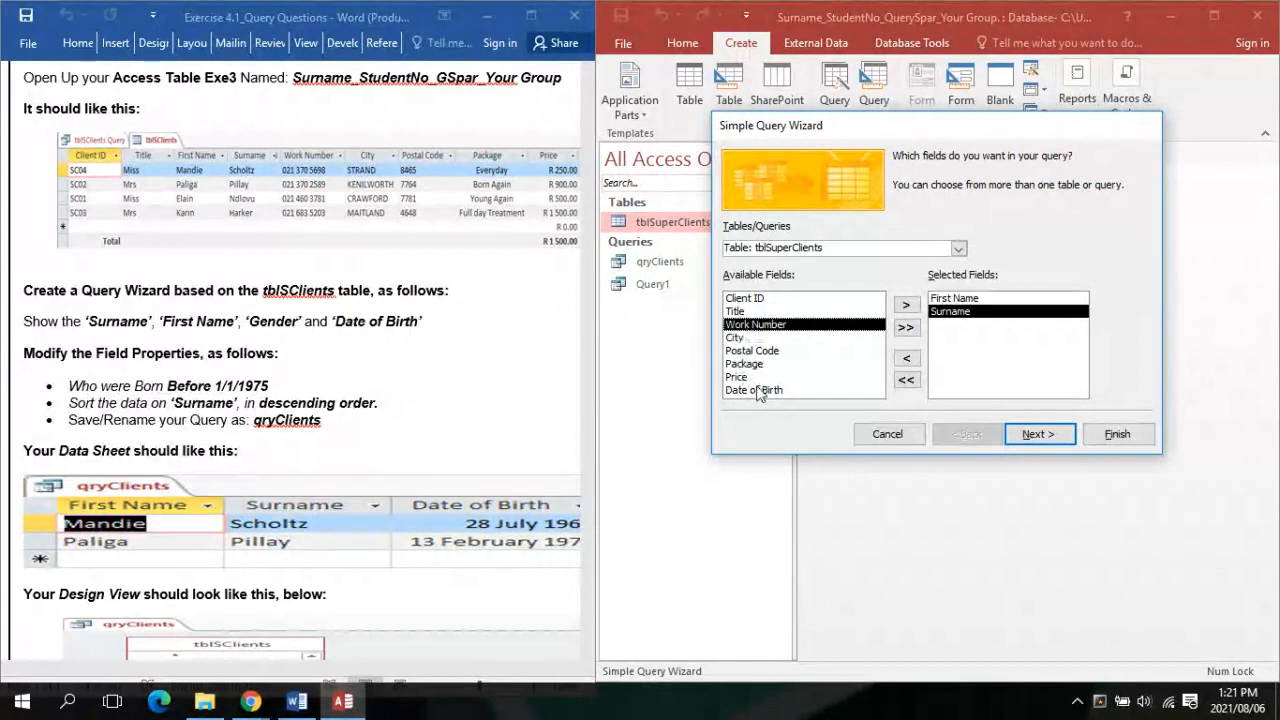
{"action": "left_click", "coordinate": [756, 390]}
{"action": "double_click", "coordinate": [756, 390]}
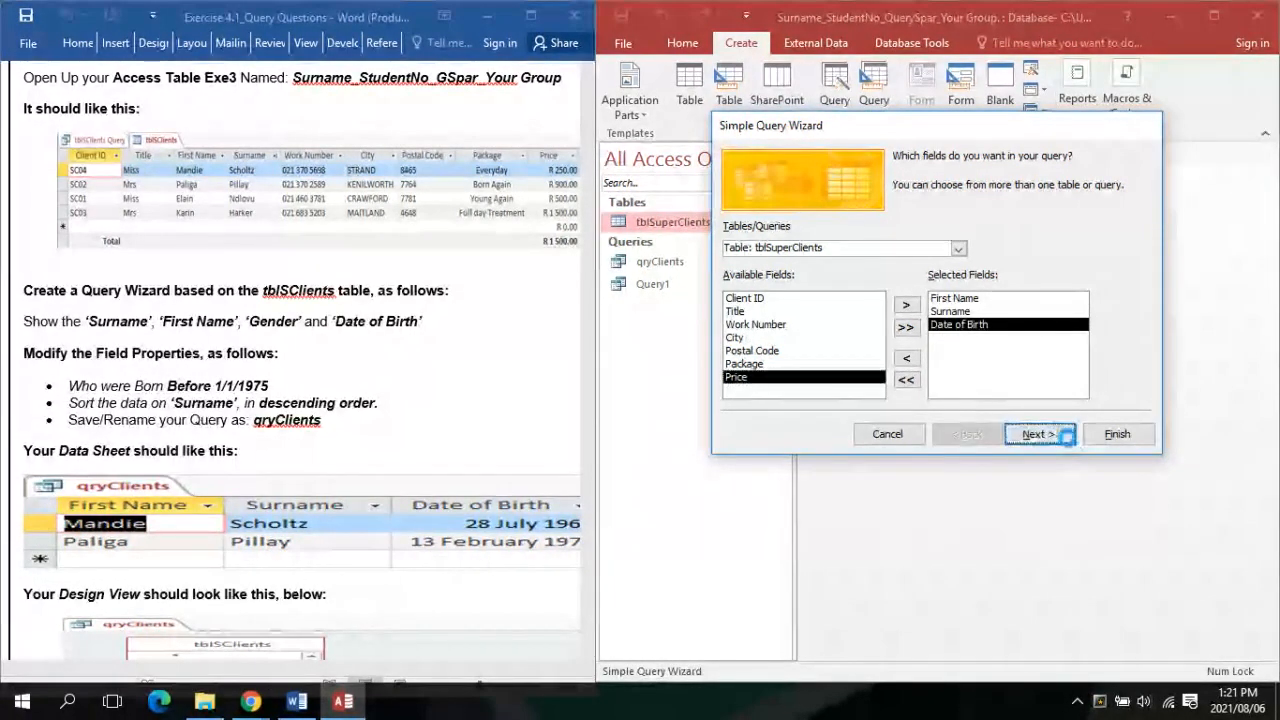
{"action": "left_click", "coordinate": [1058, 433]}
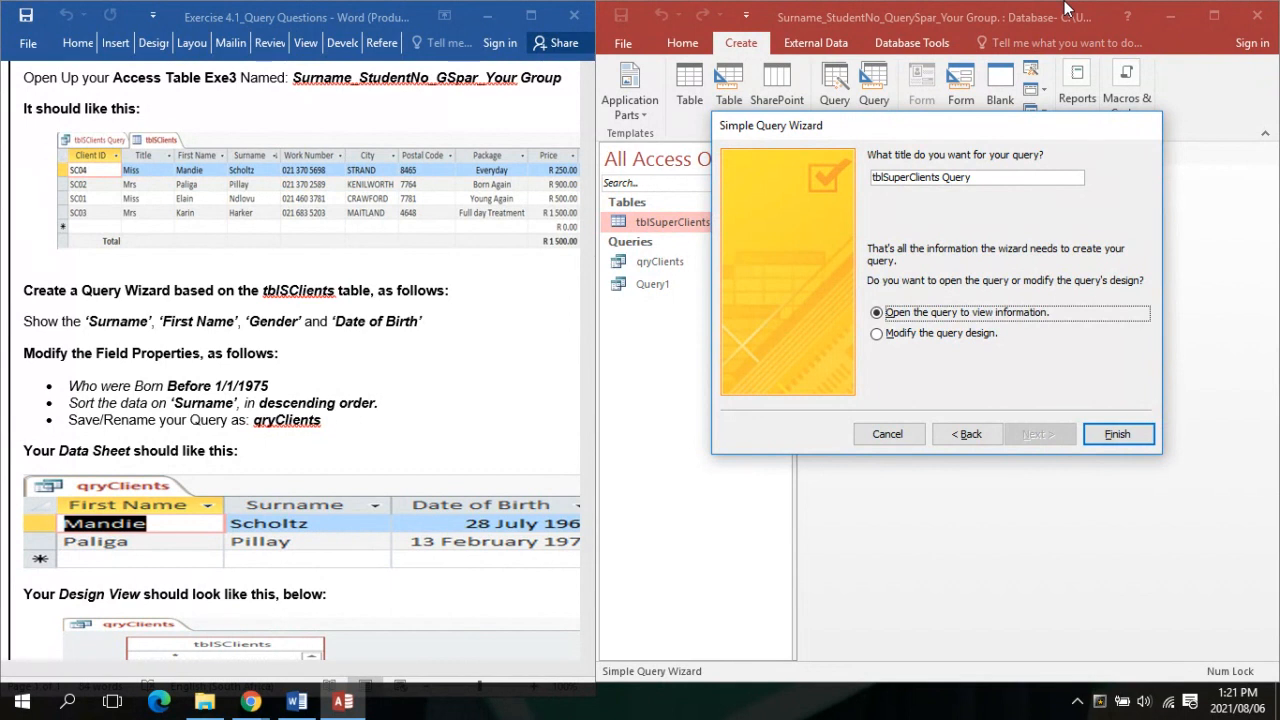
{"action": "left_click", "coordinate": [876, 335]}
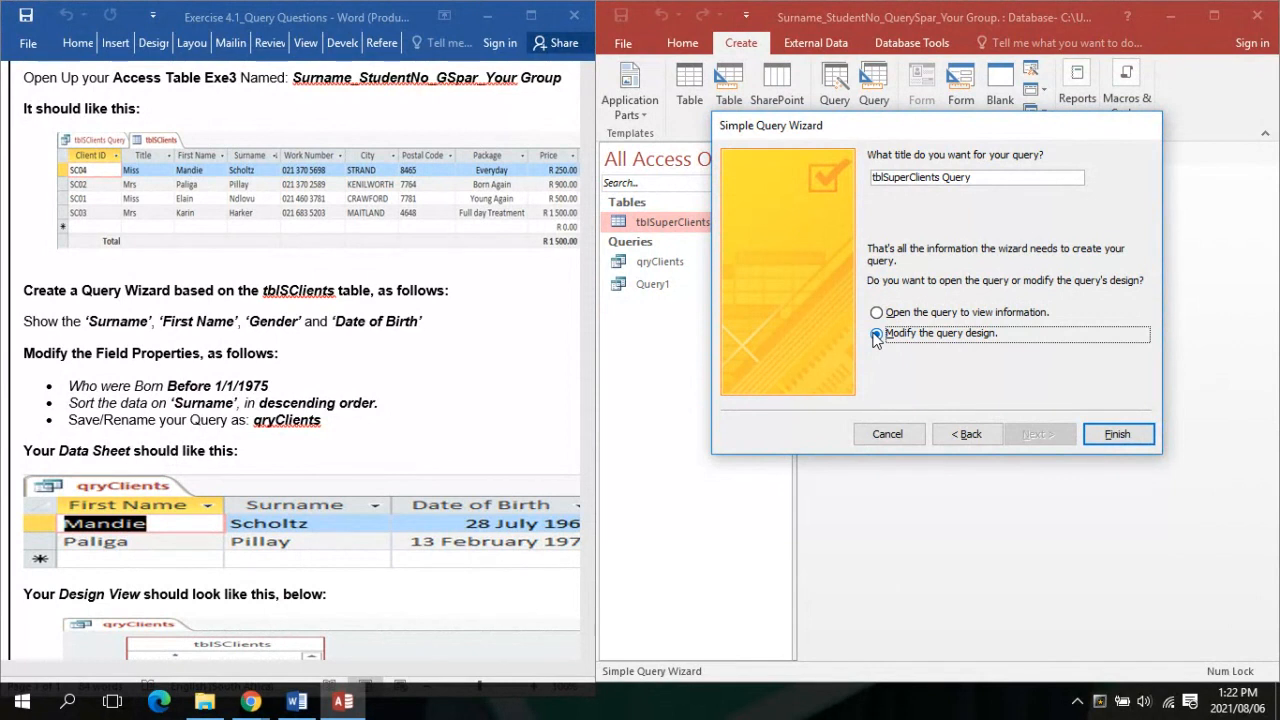
{"action": "left_click", "coordinate": [1116, 434]}
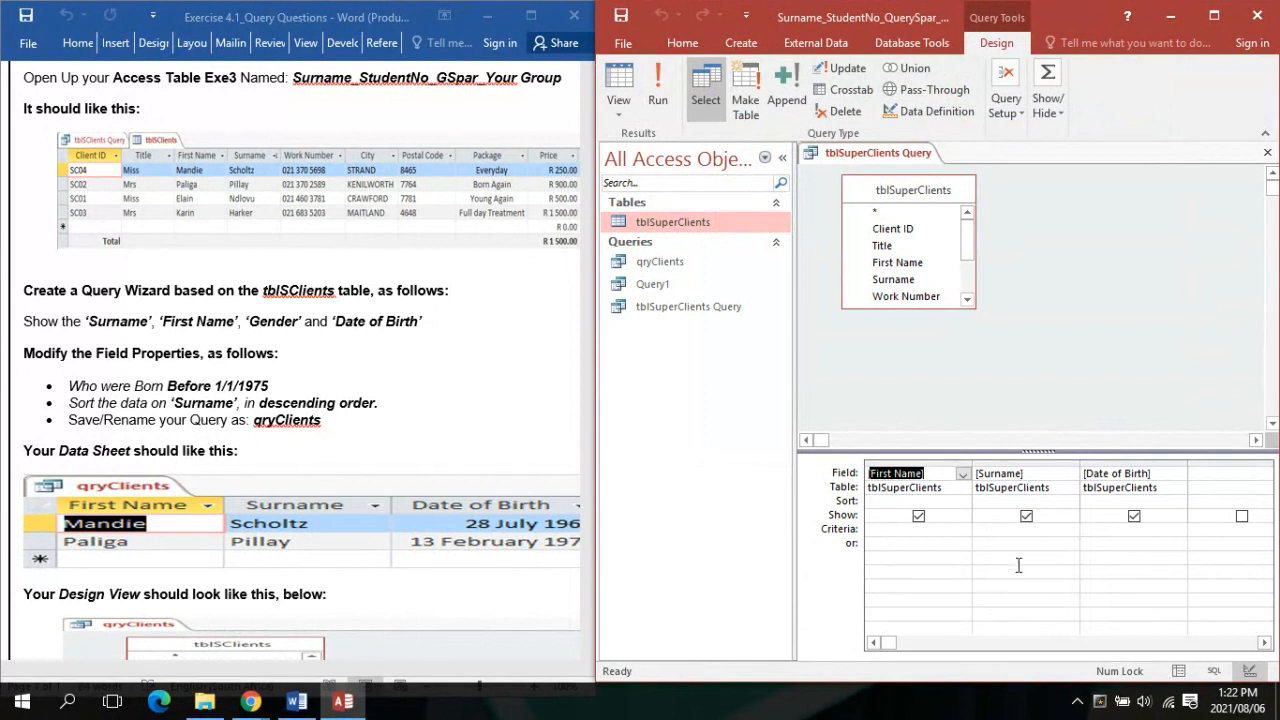
Maximize Access, glance at the Word instructions, and run the query to list four clients
{"action": "left_click", "coordinate": [1226, 18]}
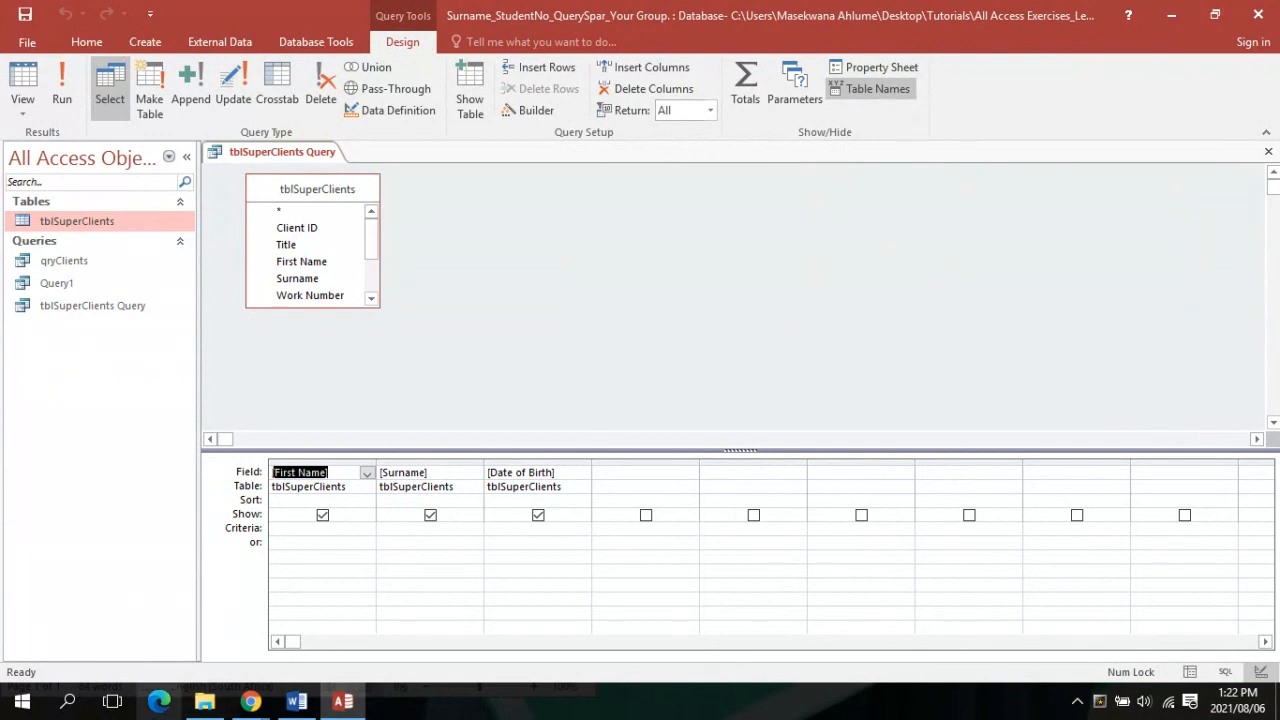
{"action": "left_click", "coordinate": [293, 703]}
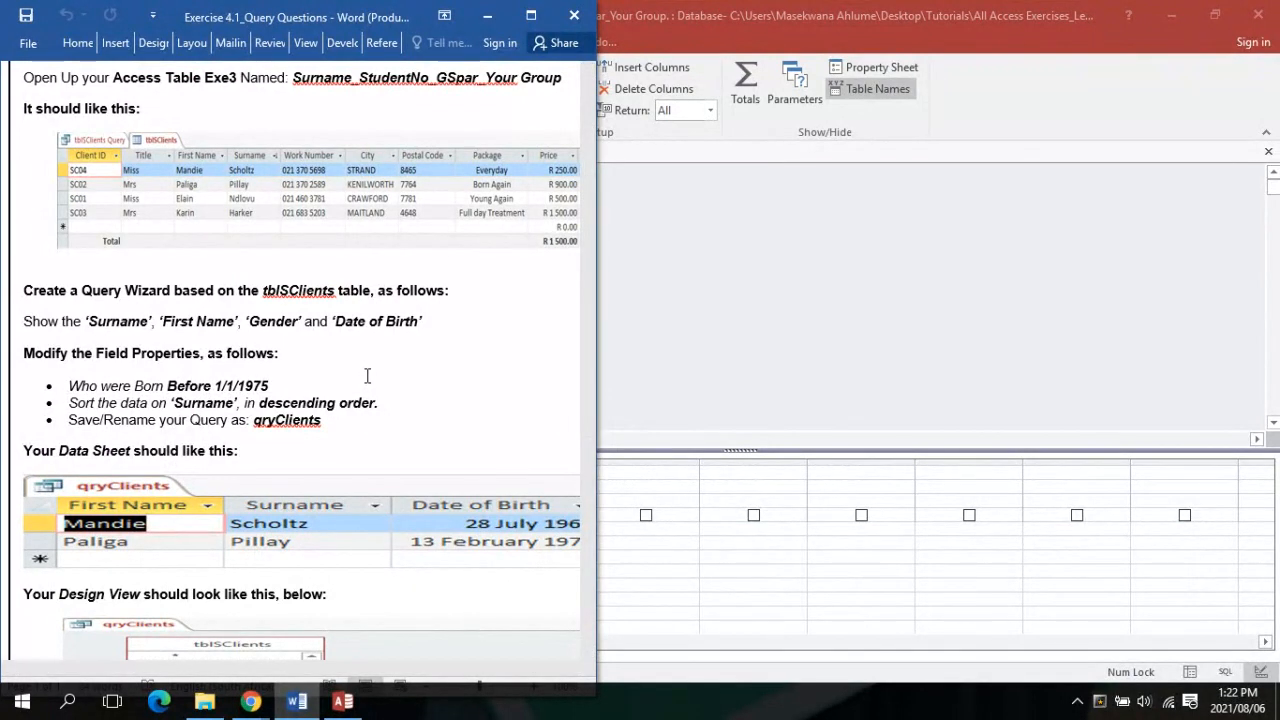
{"action": "left_click", "coordinate": [476, 25]}
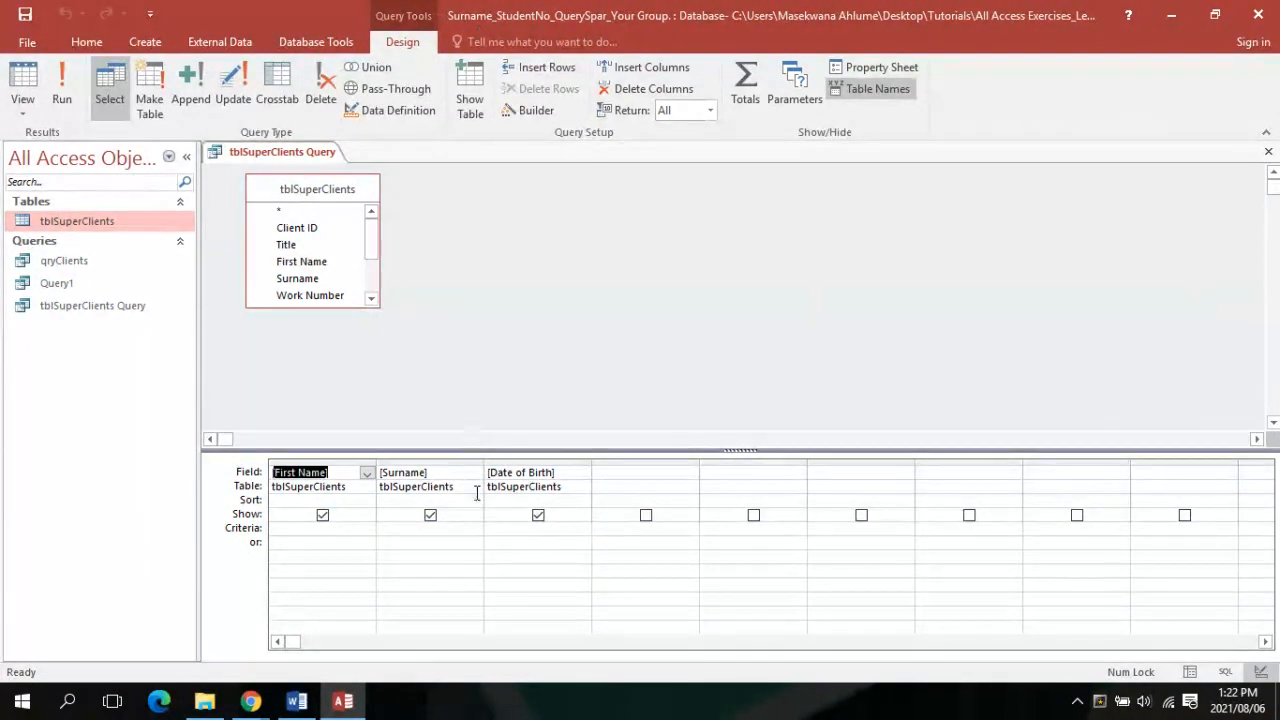
{"action": "left_click", "coordinate": [58, 83]}
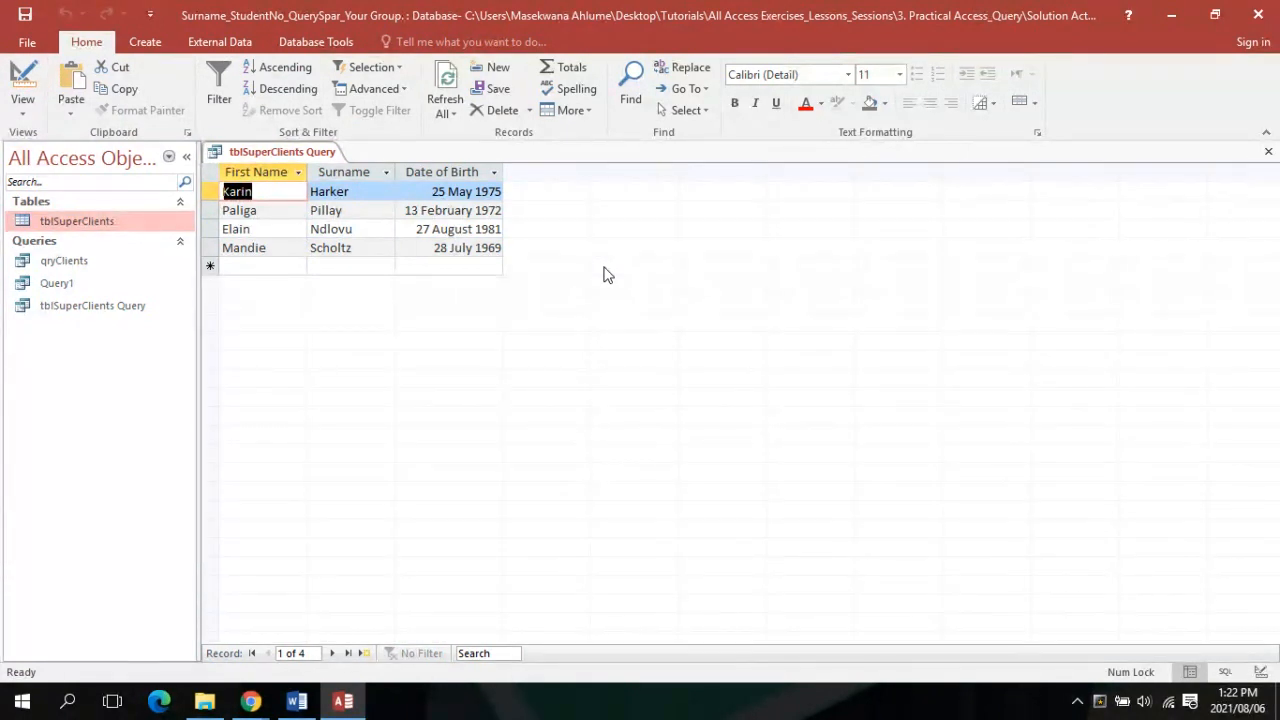
Return the query to Design view and select the Date of Birth criteria cell
{"action": "left_click", "coordinate": [24, 108]}
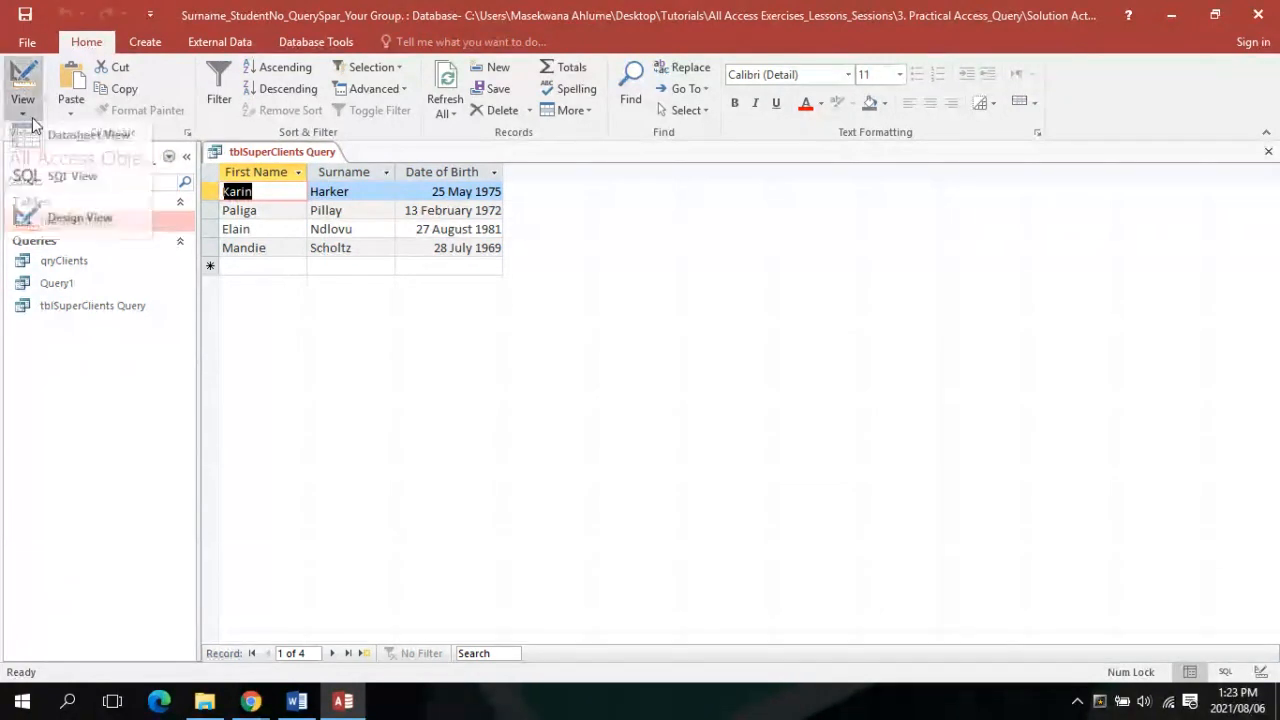
{"action": "left_click", "coordinate": [46, 220]}
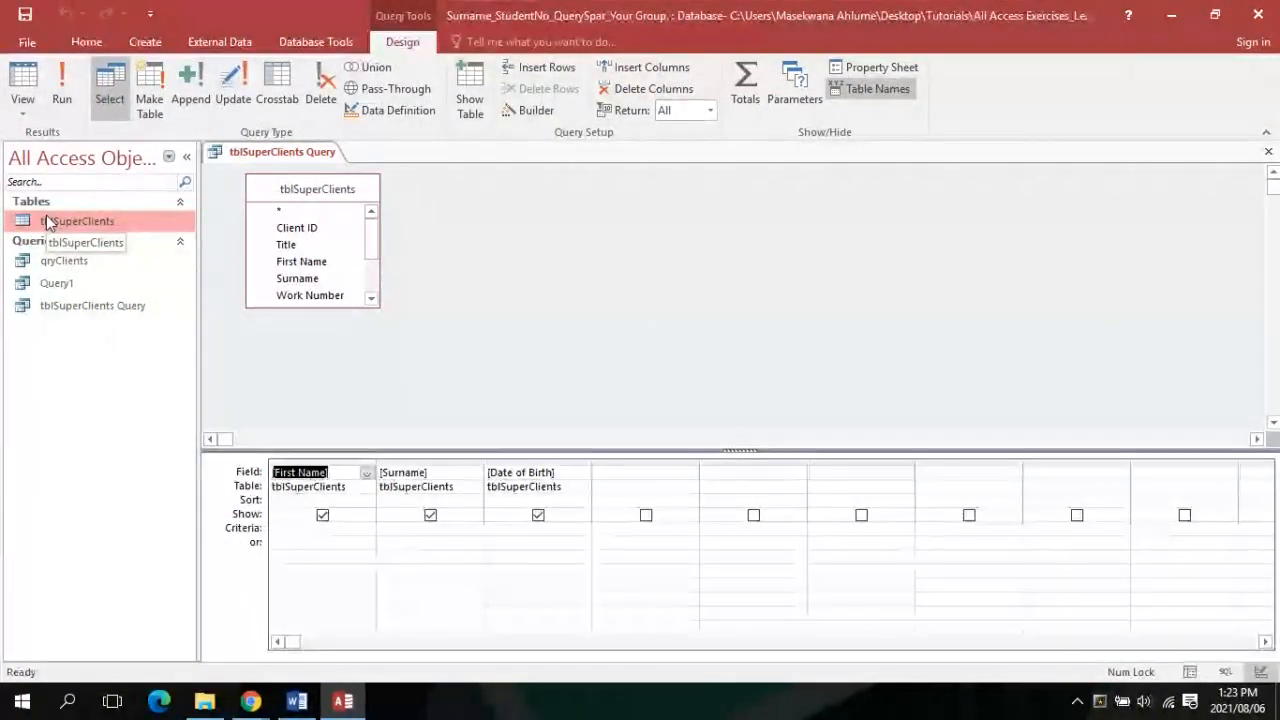
{"action": "left_click", "coordinate": [286, 704]}
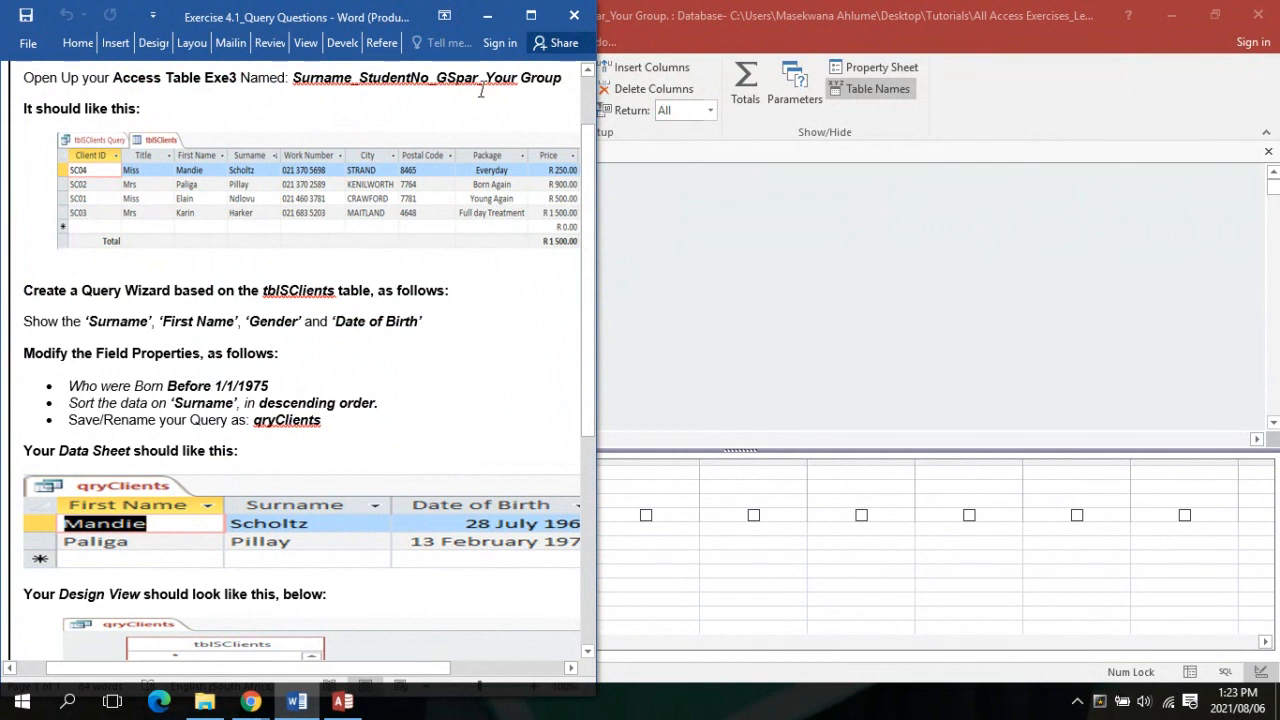
{"action": "left_click", "coordinate": [505, 20]}
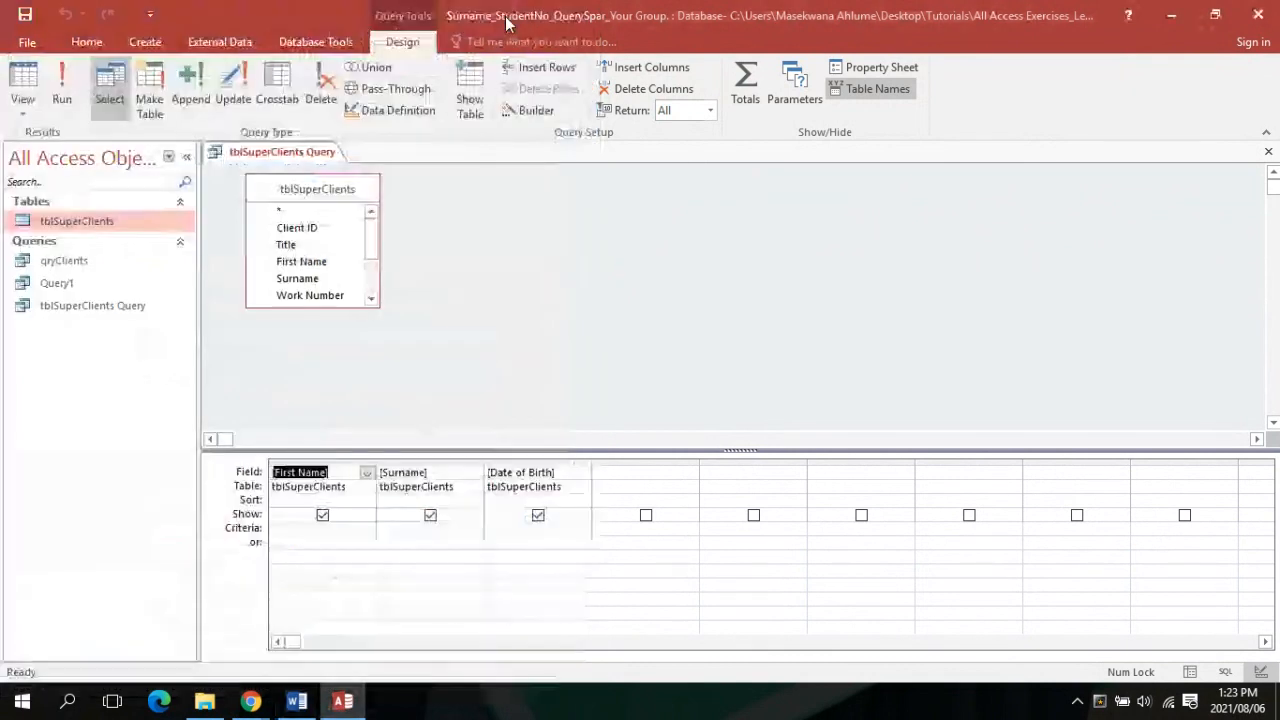
{"action": "left_click", "coordinate": [533, 528]}
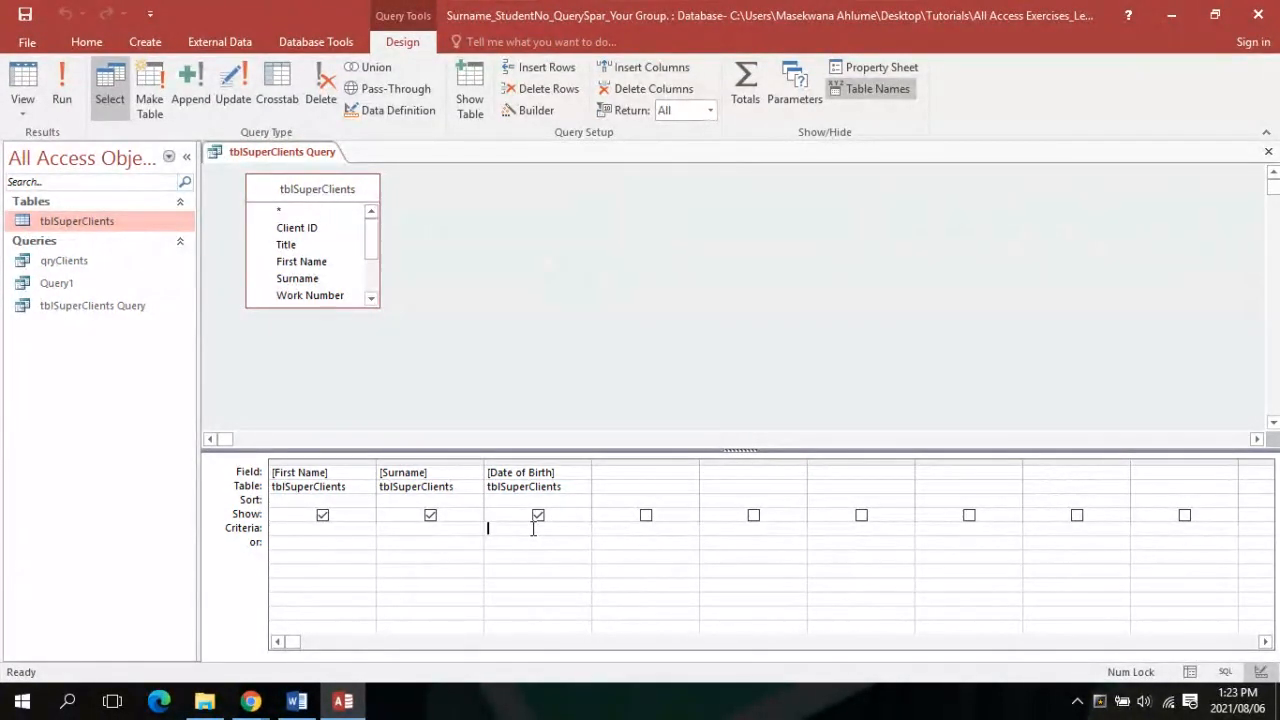
Enter the criterion <1/1/1975 under Date of Birth and run the query, leaving two clients
{"action": "type", "text": "1"}
{"action": "type", "text": "1"}
{"action": "type", "text": "/1"}
{"action": "type", "text": "/19"}
{"action": "type", "text": "7"}
{"action": "type", "text": "5"}
{"action": "left_click", "coordinate": [62, 102]}
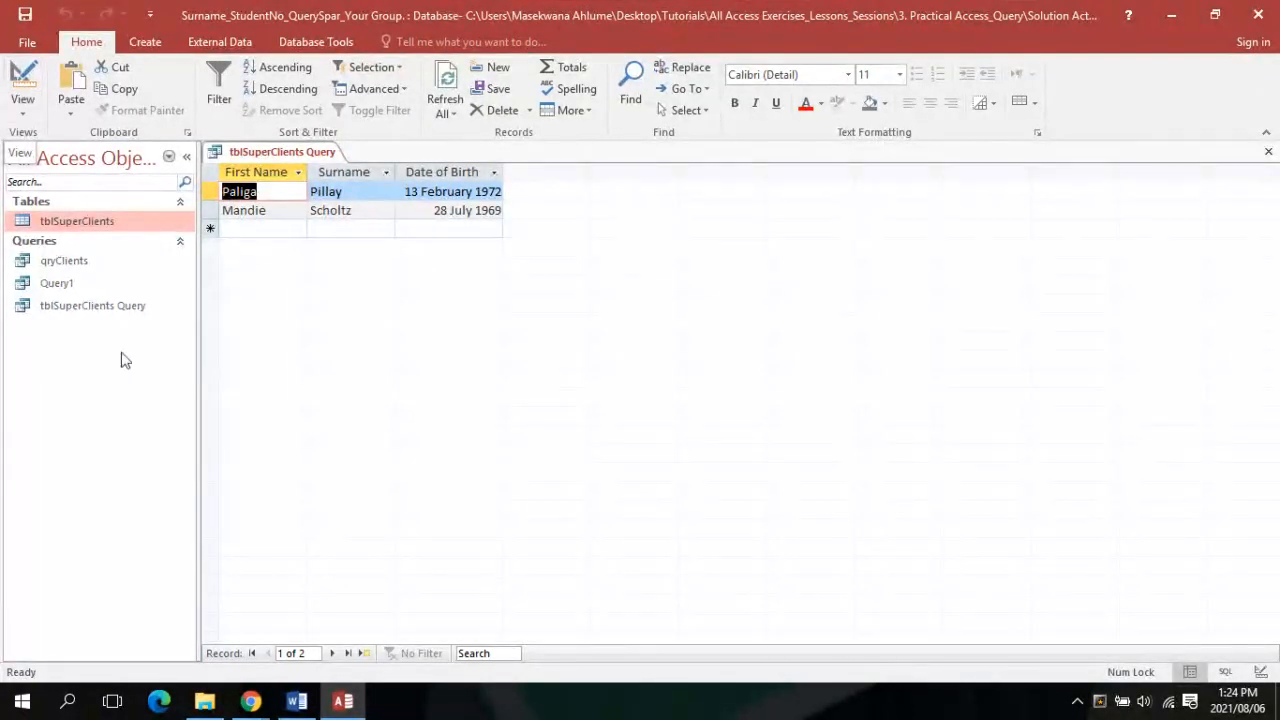
Check the Word instructions and switch the query back to Design view, showing <#1975/01/01#
{"action": "left_click", "coordinate": [296, 701]}
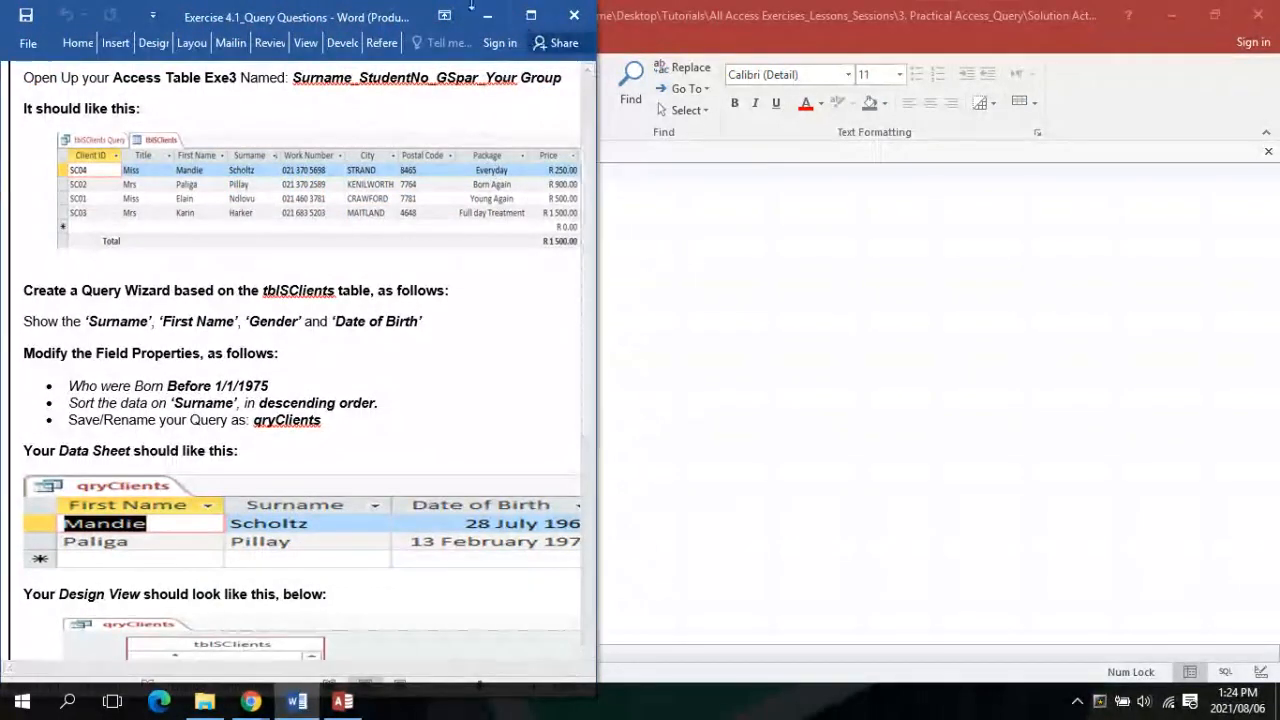
{"action": "left_click", "coordinate": [484, 14]}
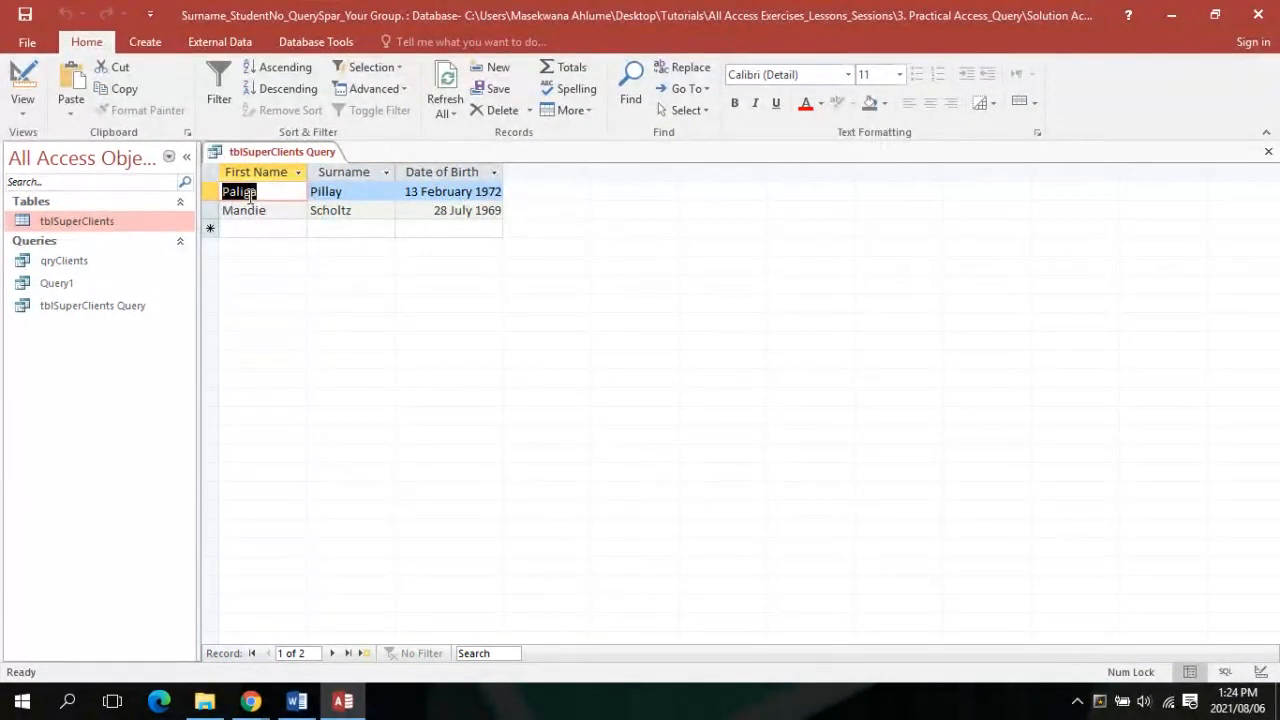
{"action": "left_click", "coordinate": [22, 100]}
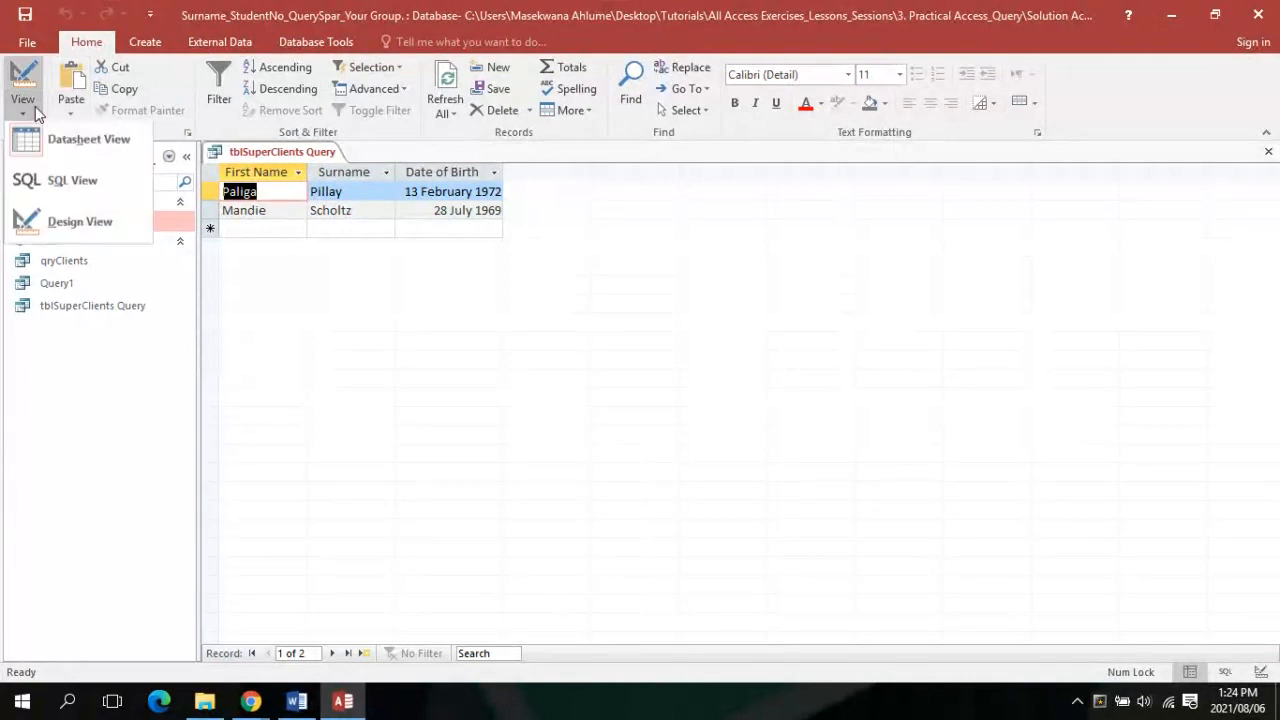
{"action": "left_click", "coordinate": [60, 223]}
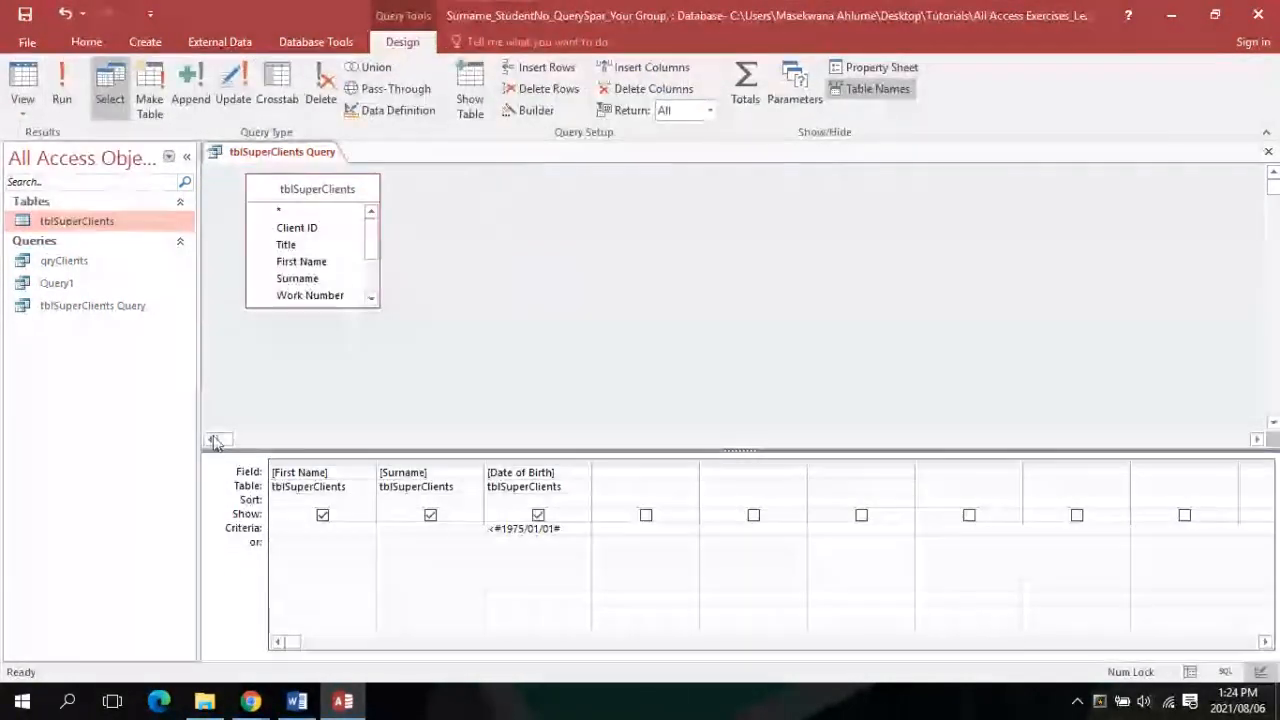
{"action": "left_click", "coordinate": [296, 702]}
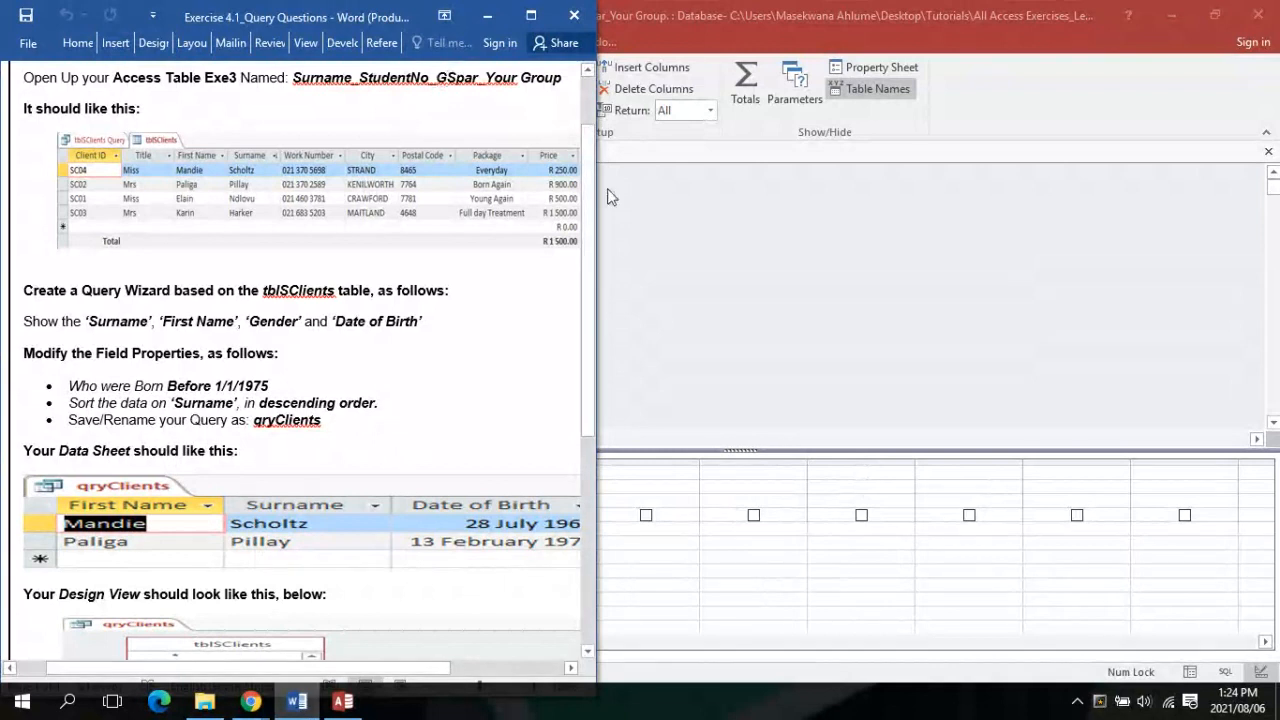
{"action": "left_click", "coordinate": [788, 253]}
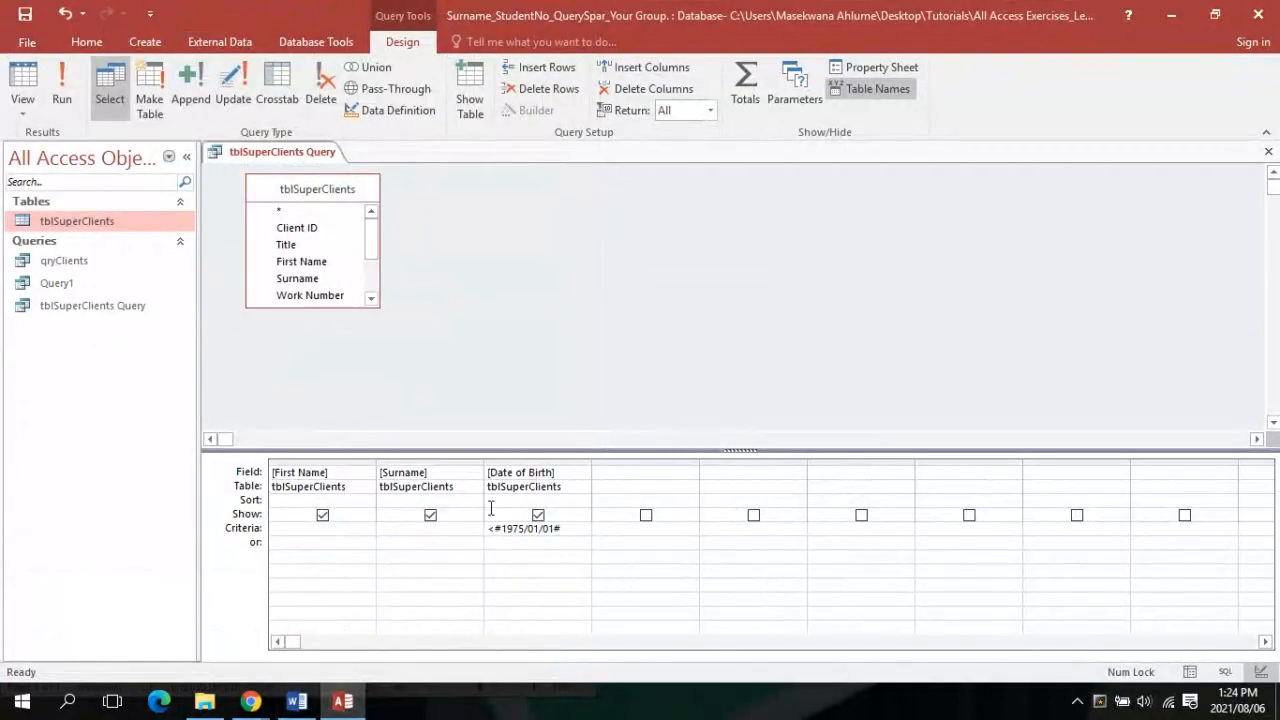
Sort Surname descending and run the query, listing Scholtz (1969) before Pillay (1972)
{"action": "left_click", "coordinate": [449, 503]}
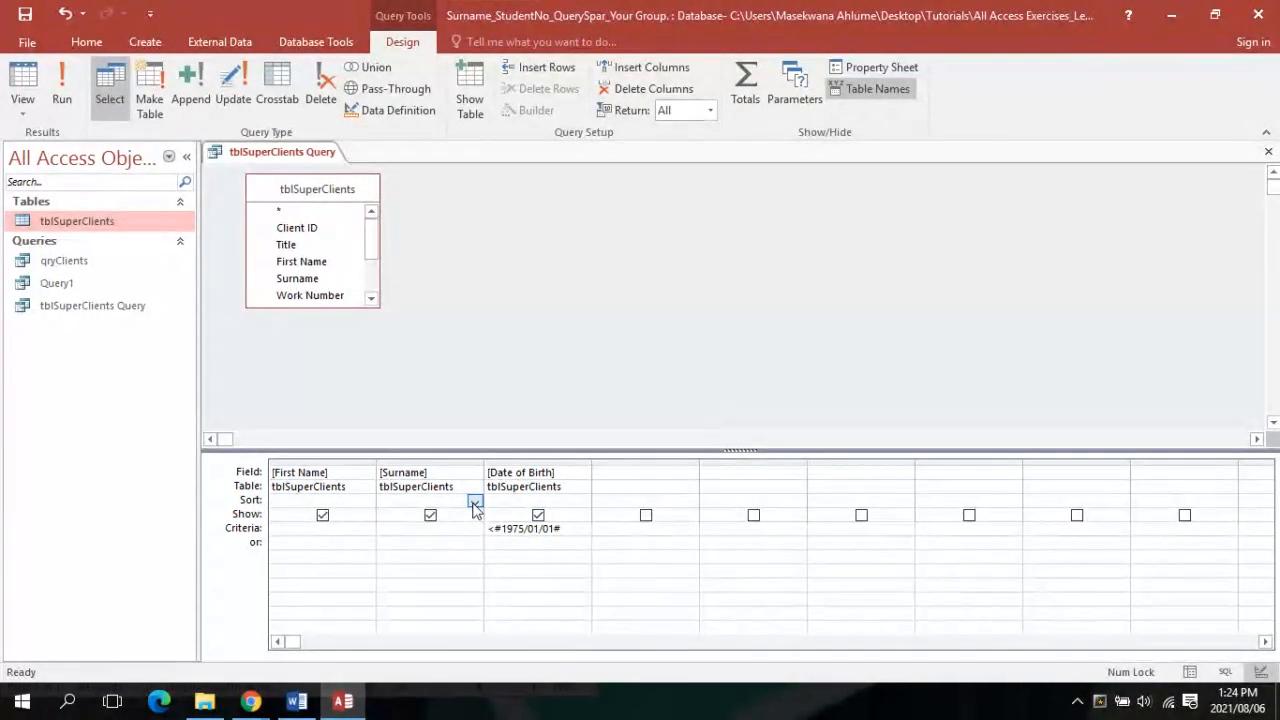
{"action": "left_click", "coordinate": [475, 503]}
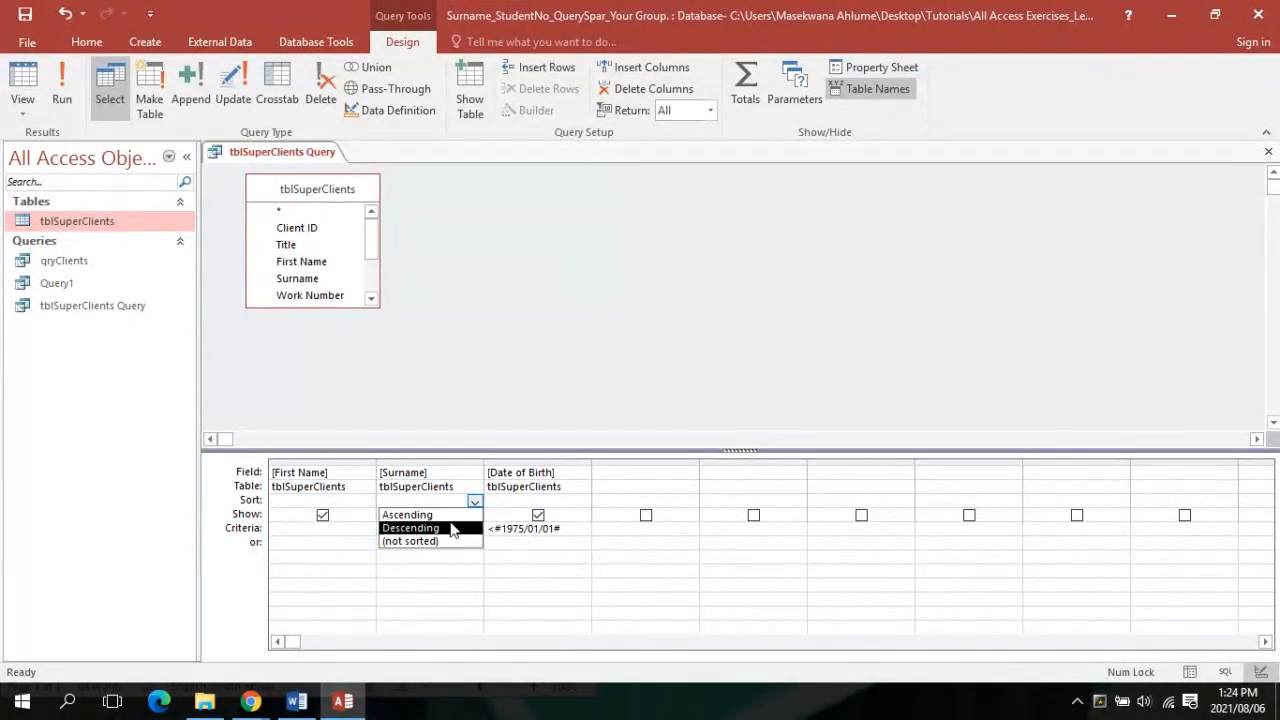
{"action": "left_click", "coordinate": [451, 528]}
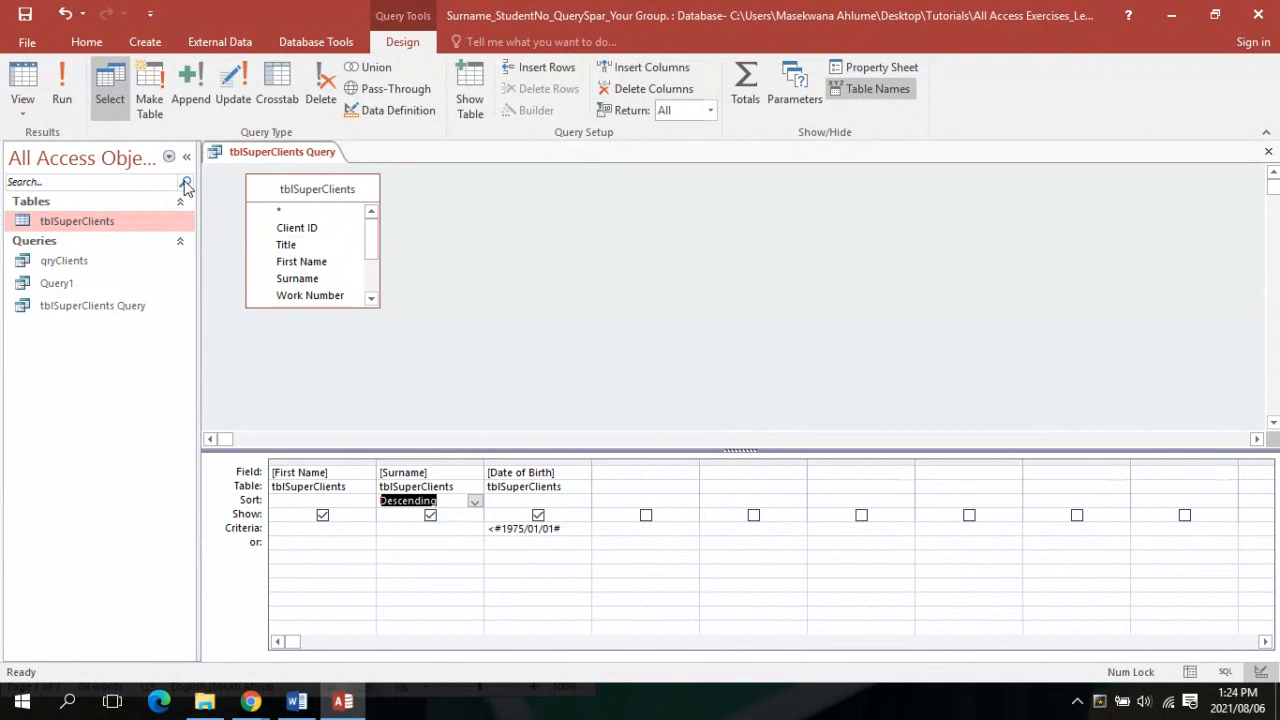
{"action": "left_click", "coordinate": [62, 100]}
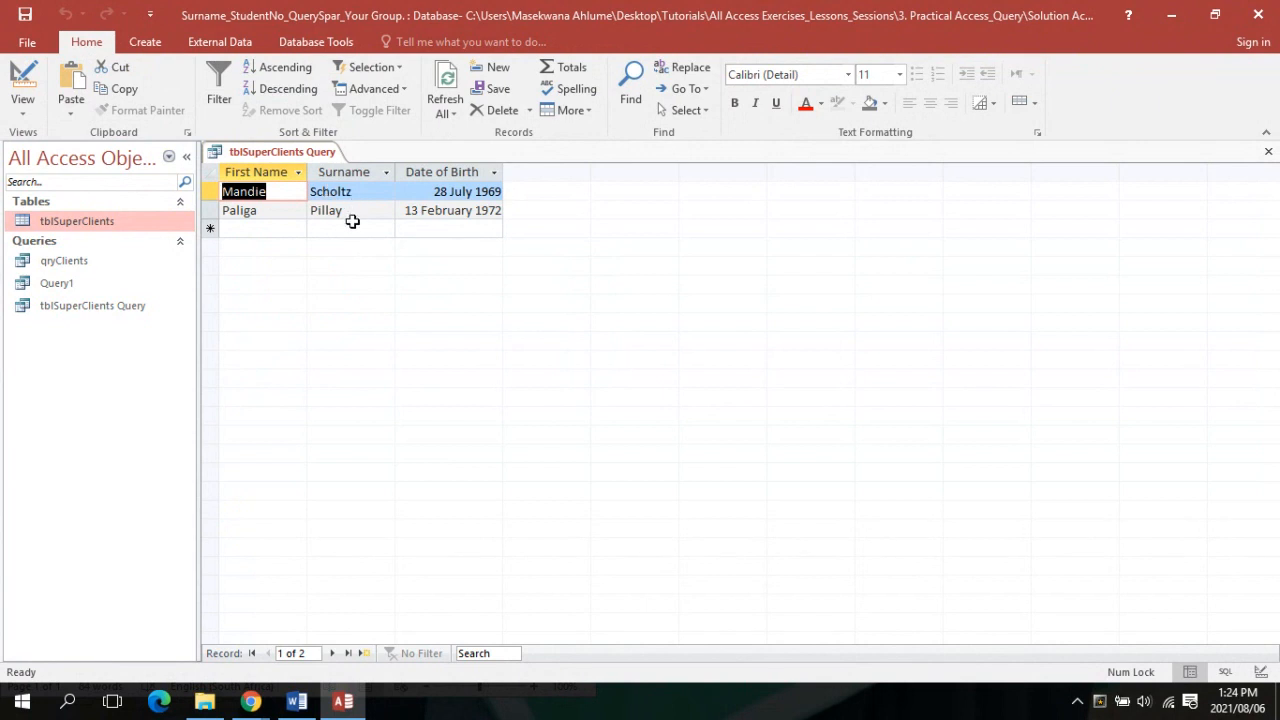
Switch the query back to Design view and close the Word exercise document
{"action": "left_click", "coordinate": [14, 118]}
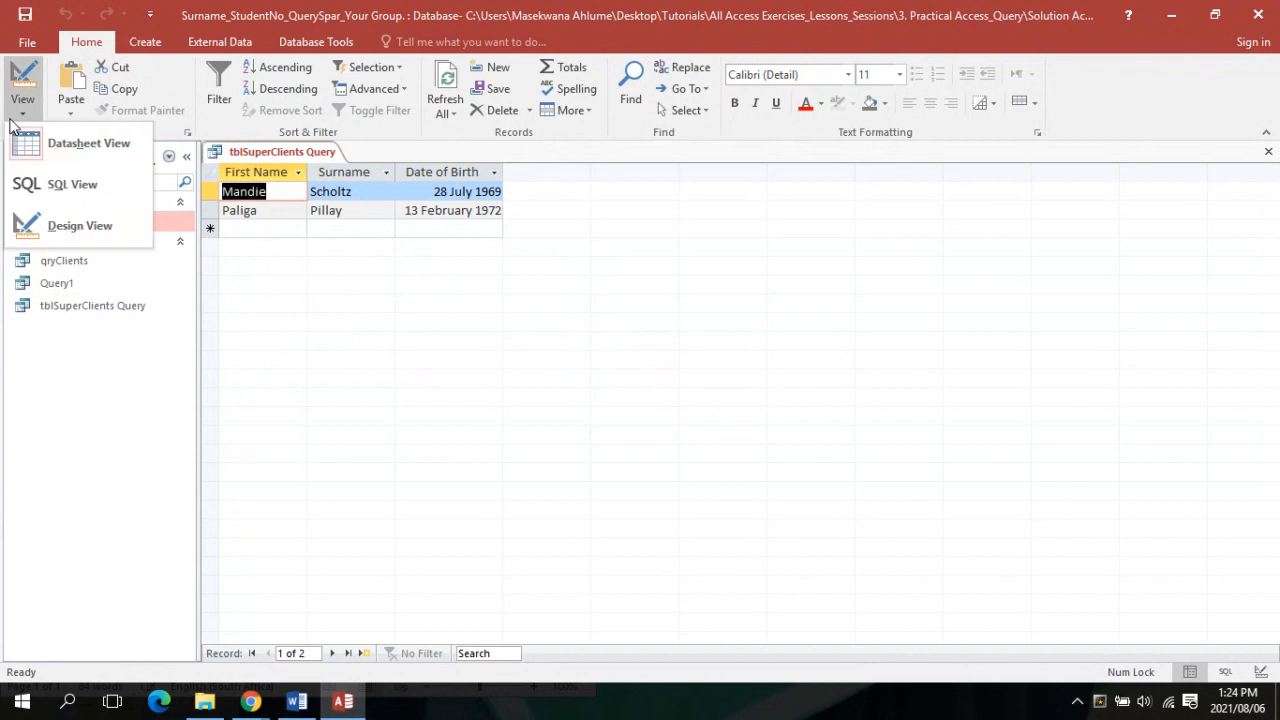
{"action": "left_click", "coordinate": [30, 220]}
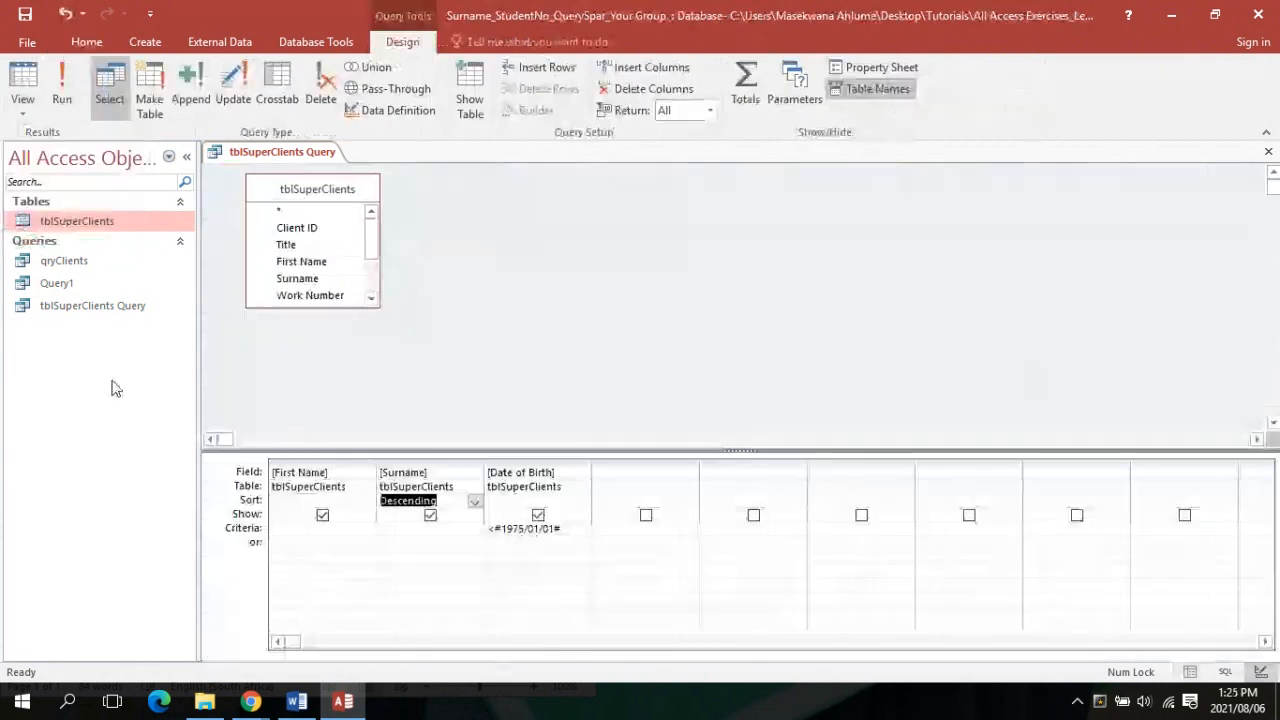
{"action": "left_click", "coordinate": [290, 704]}
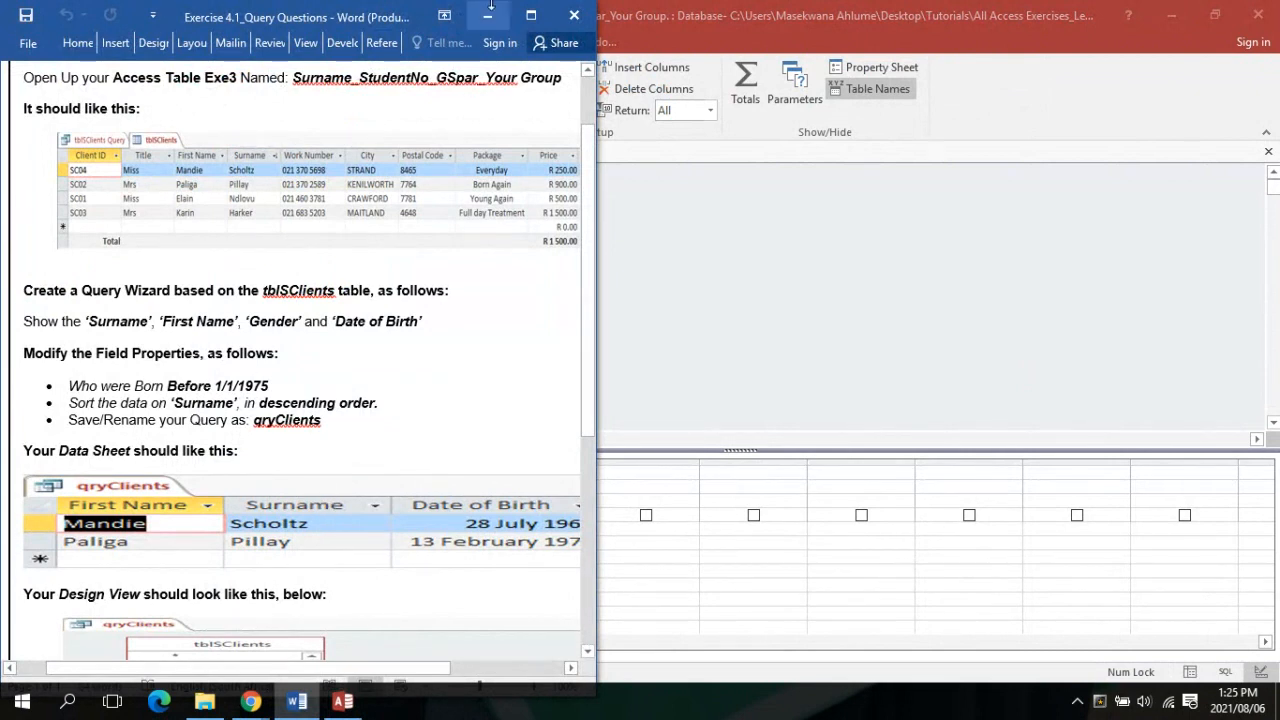
{"action": "left_click", "coordinate": [591, 18]}
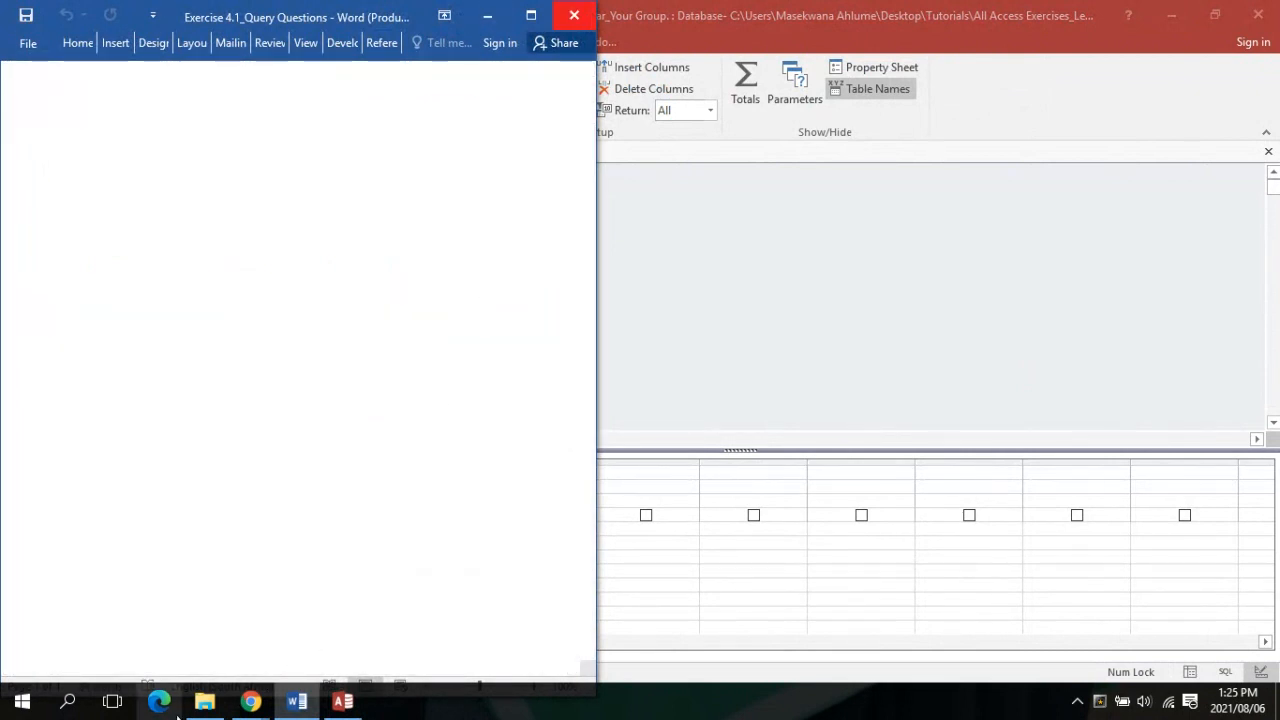
{"action": "left_click", "coordinate": [238, 706]}
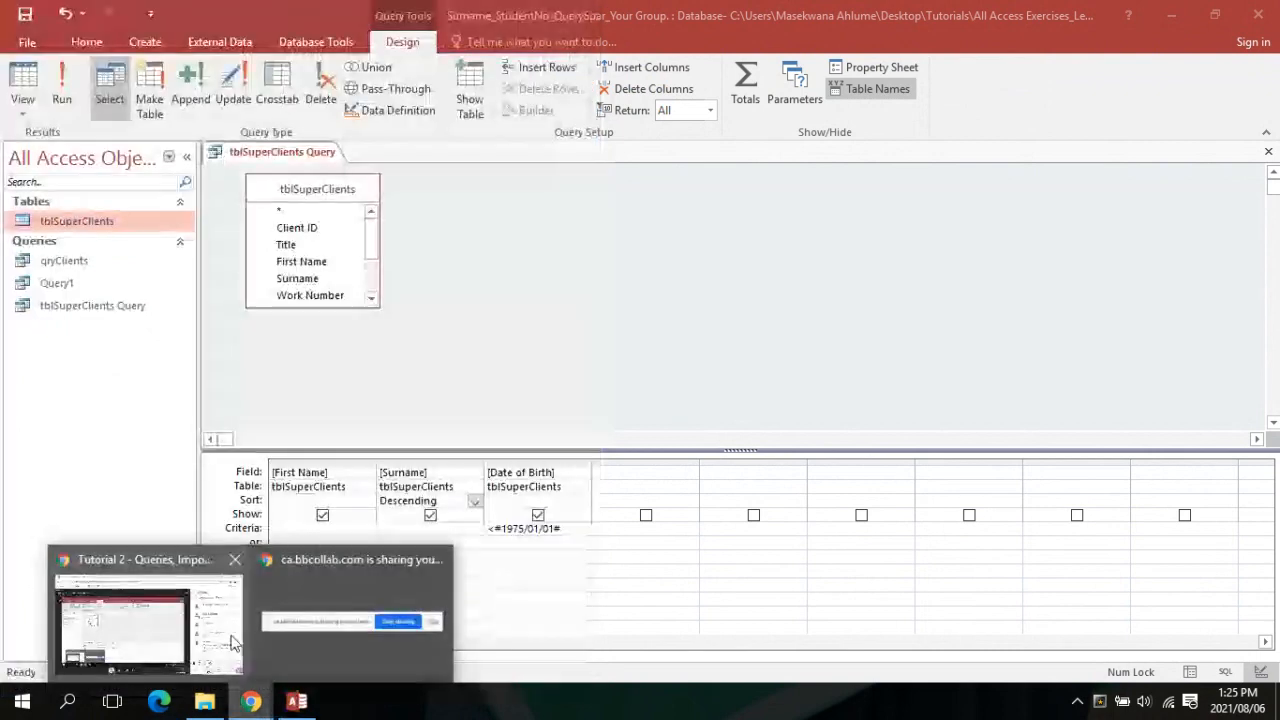
In File Explorer, open the Activity 4.1 folder and its Exercise 4.1_Query Questions document
{"action": "left_click", "coordinate": [232, 643]}
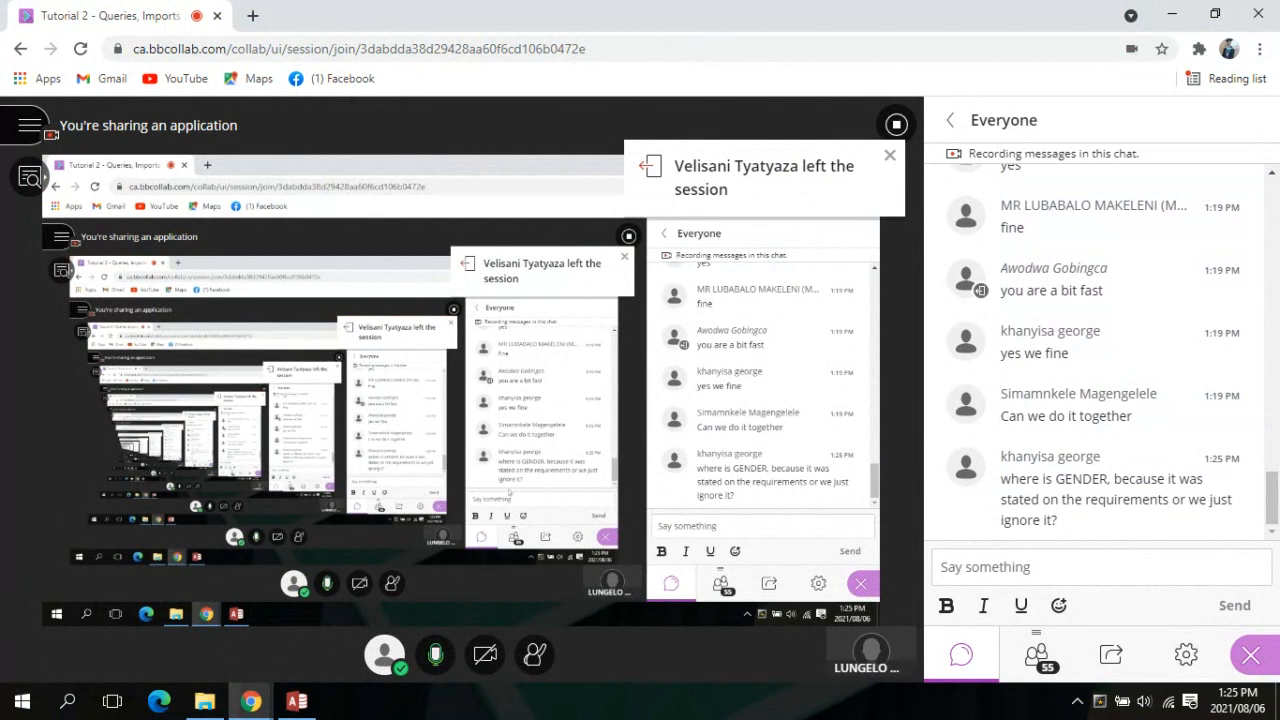
{"action": "left_click", "coordinate": [293, 702]}
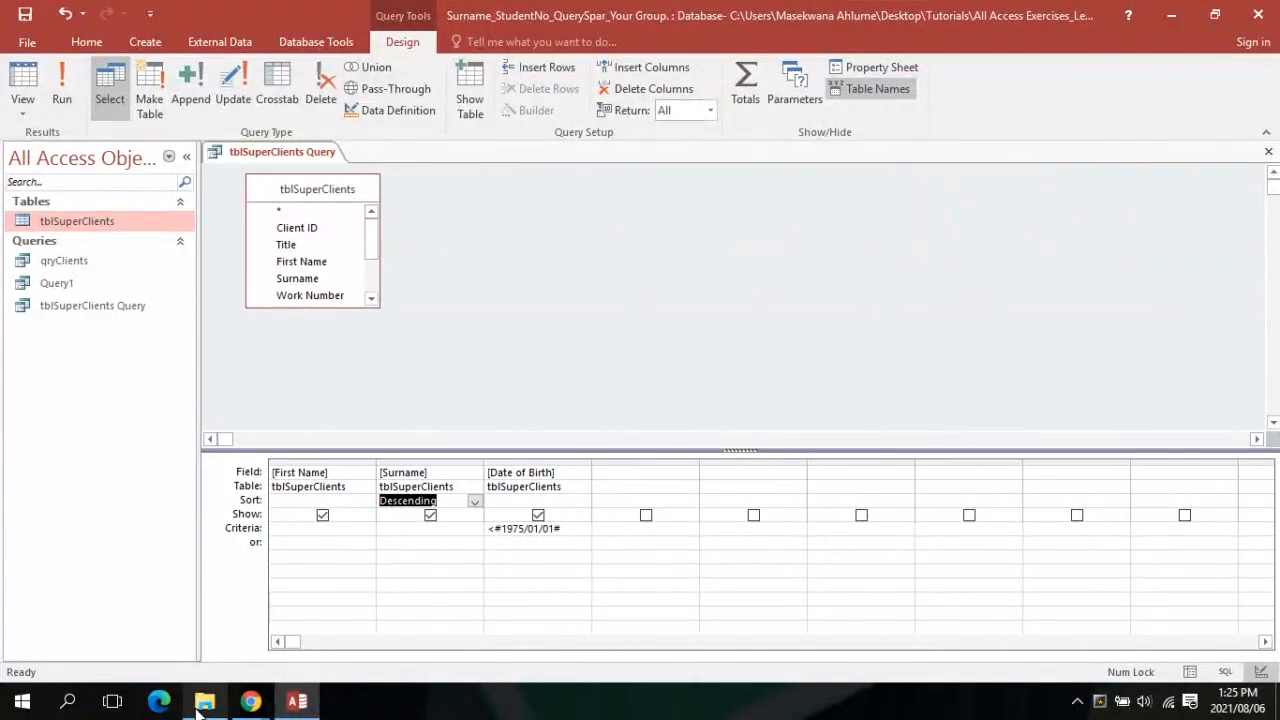
{"action": "mouse_move", "coordinate": [212, 707]}
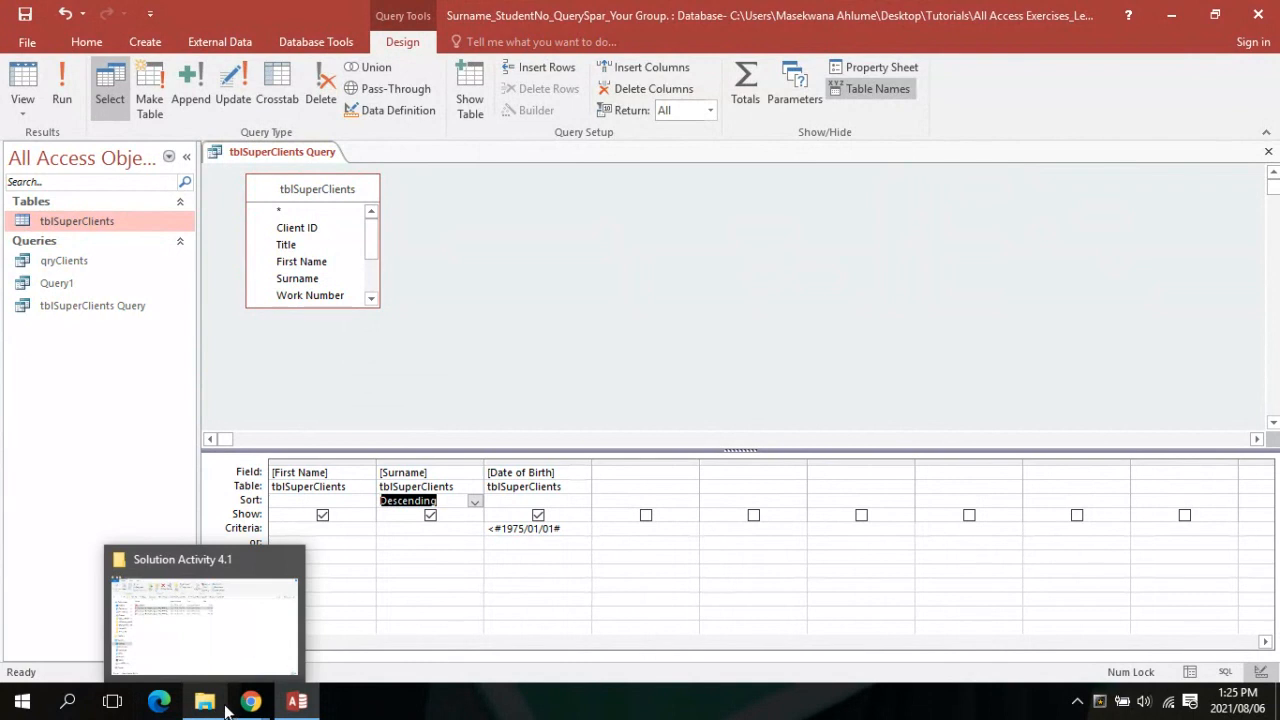
{"action": "left_click", "coordinate": [205, 625]}
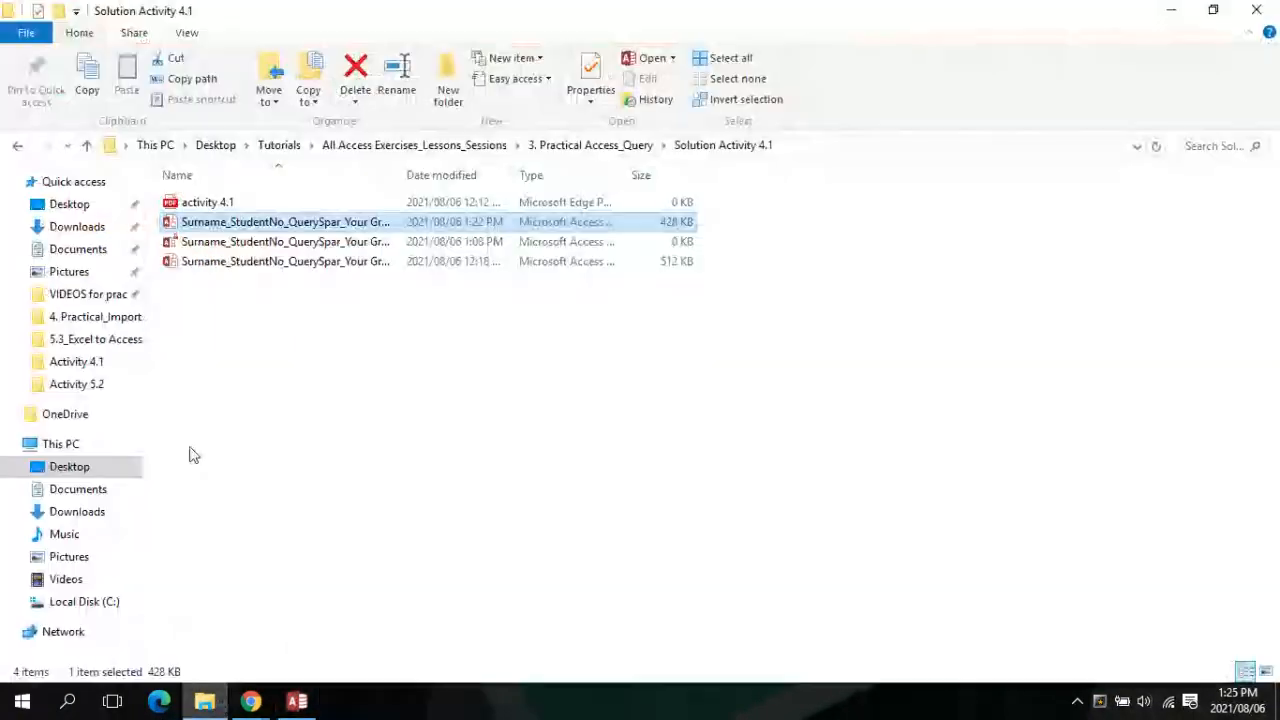
{"action": "left_click", "coordinate": [90, 146]}
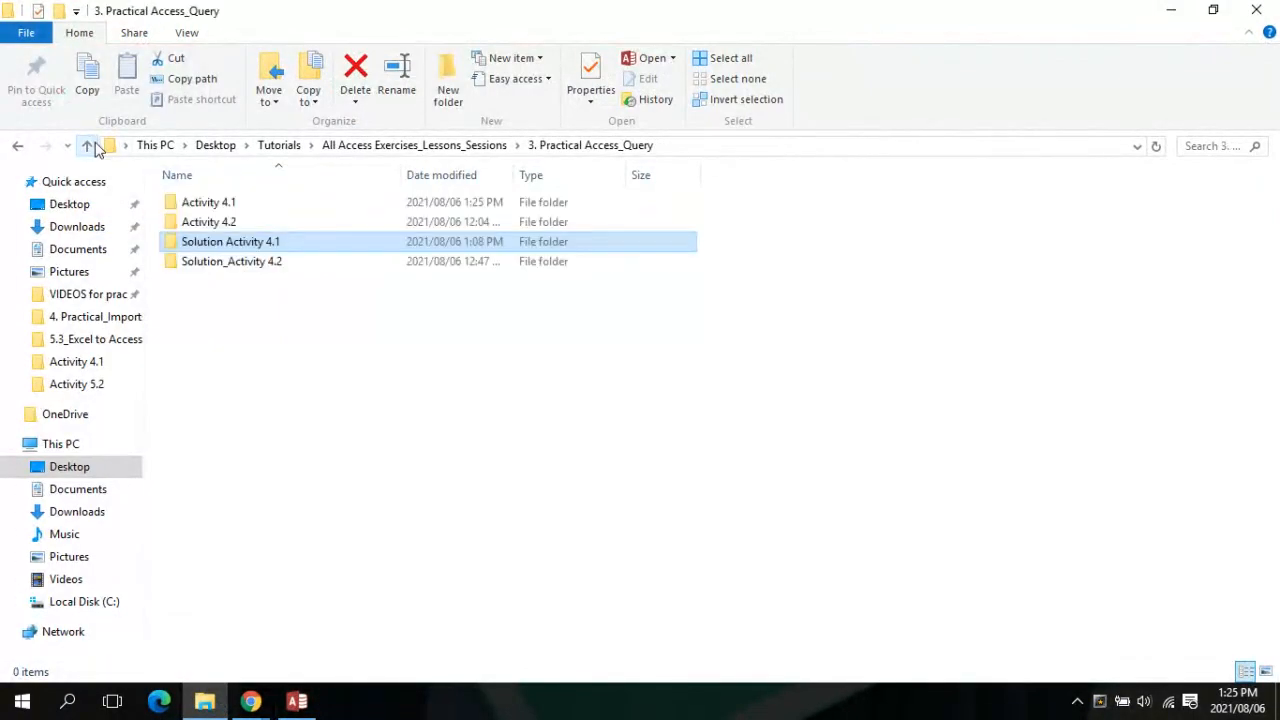
{"action": "left_click", "coordinate": [211, 205]}
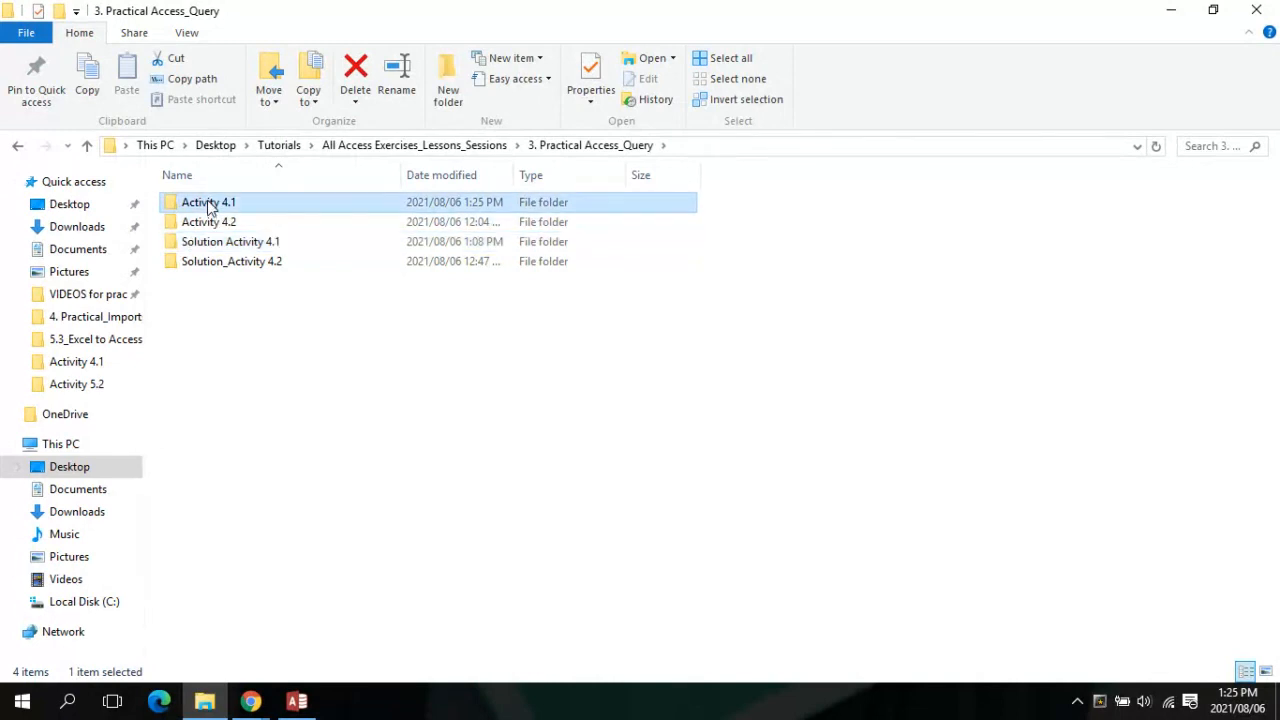
{"action": "double_click", "coordinate": [208, 205]}
{"action": "double_click", "coordinate": [210, 203]}
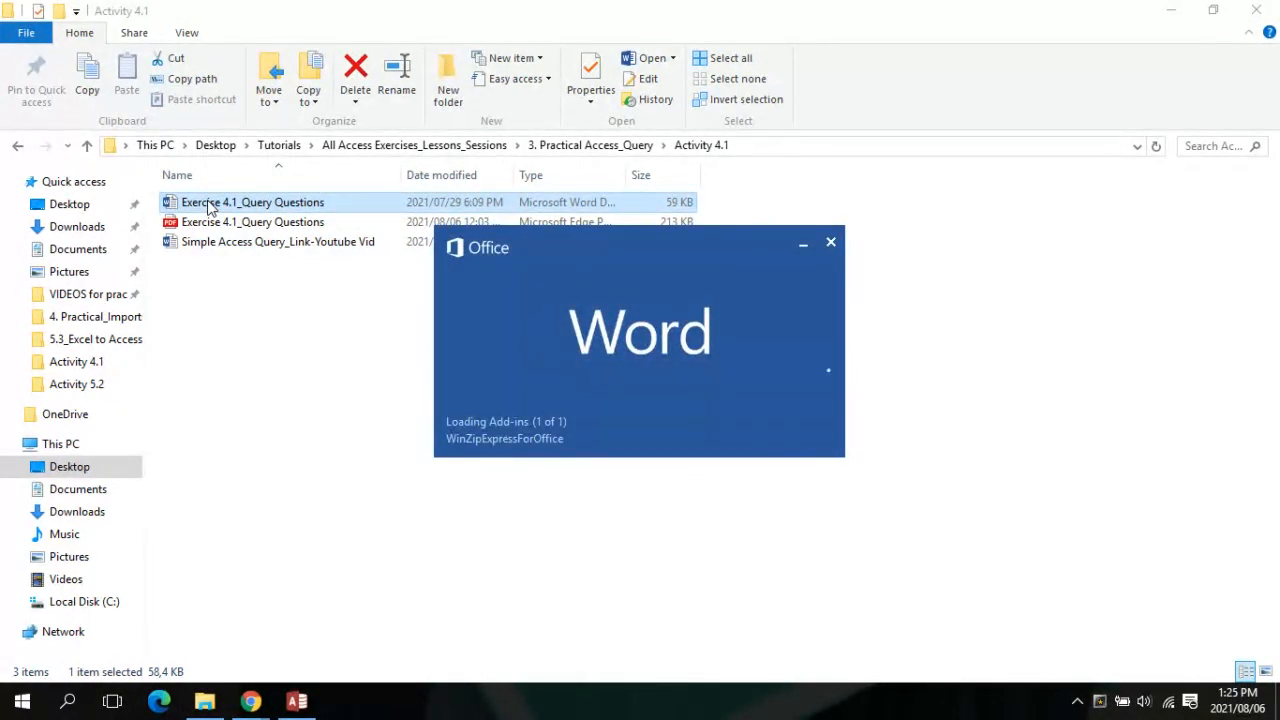
{"action": "mouse_move", "coordinate": [265, 708]}
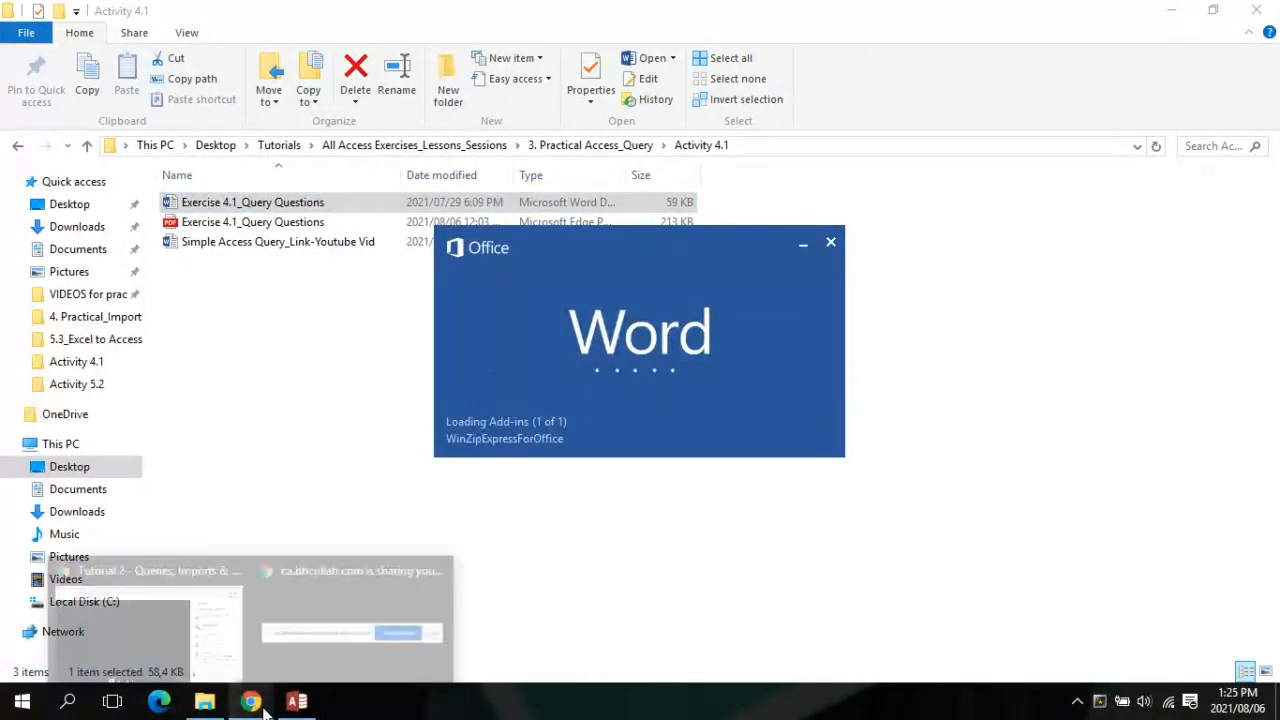
{"action": "mouse_move", "coordinate": [125, 640]}
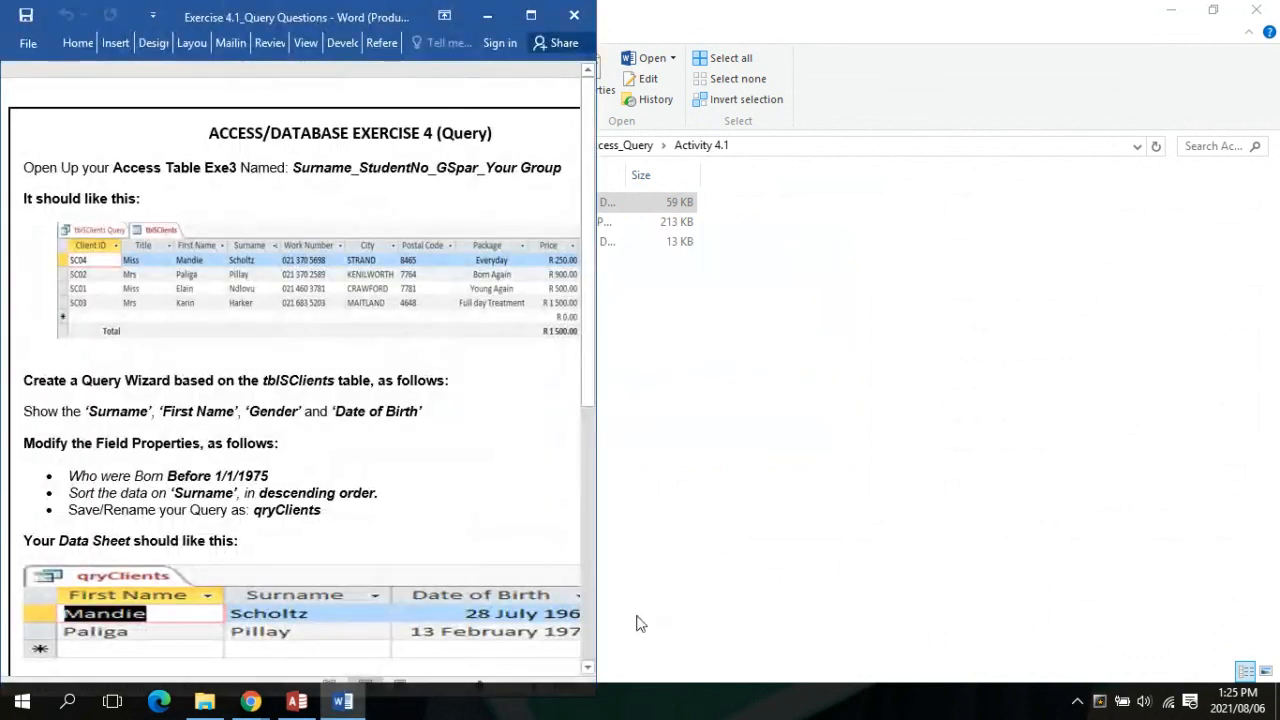
Maximize the Word exercise document, dismiss the activation notice, and return to the Access query design
{"action": "left_click", "coordinate": [531, 15]}
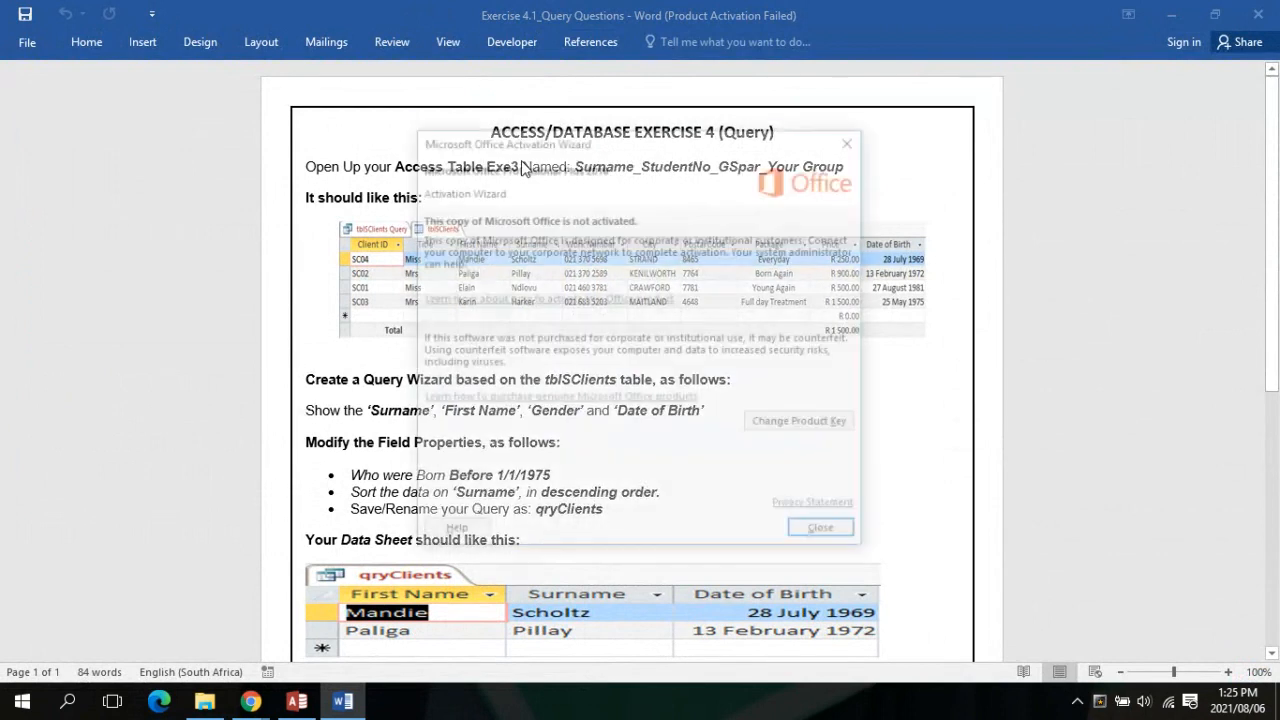
{"action": "left_click", "coordinate": [824, 529]}
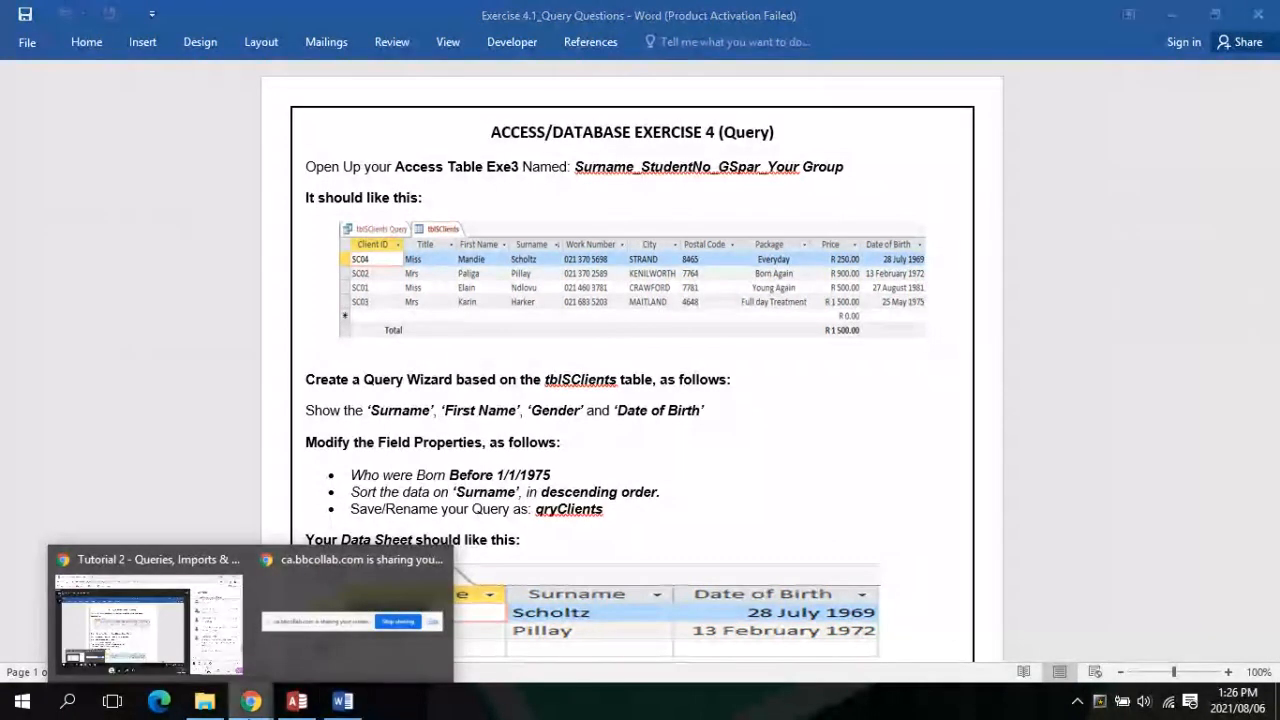
{"action": "left_click", "coordinate": [198, 595]}
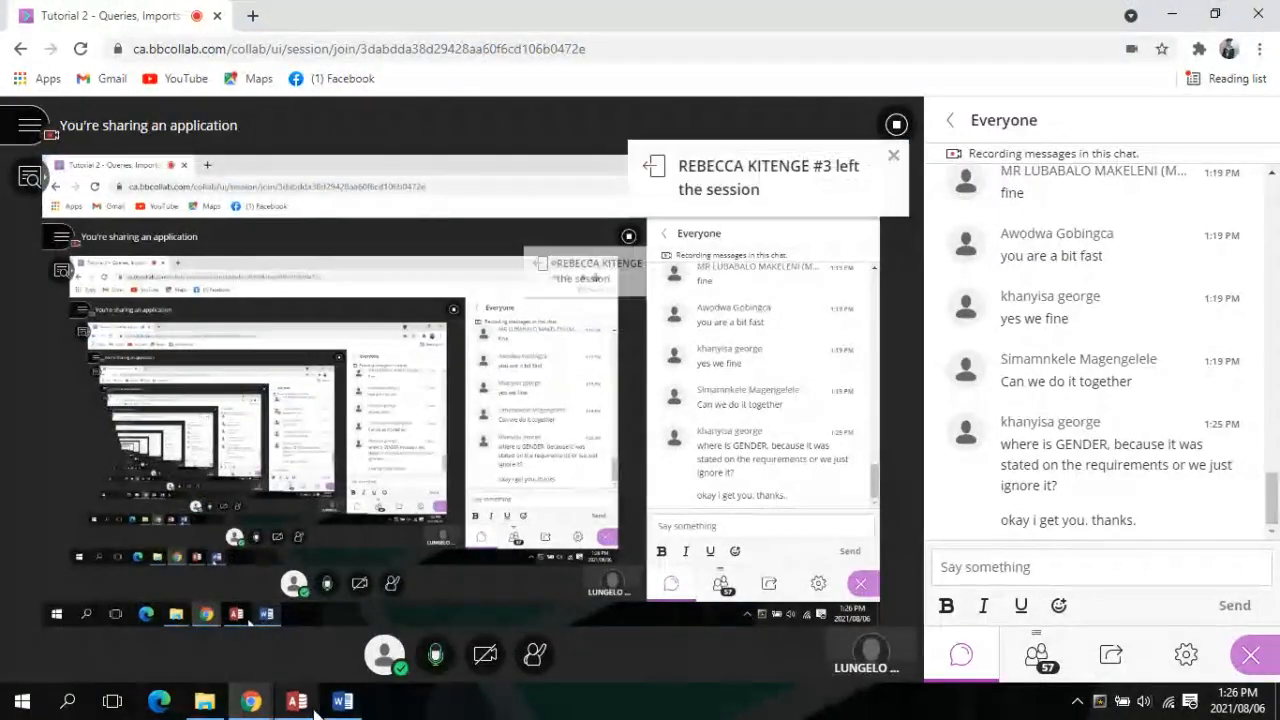
{"action": "left_click", "coordinate": [298, 703]}
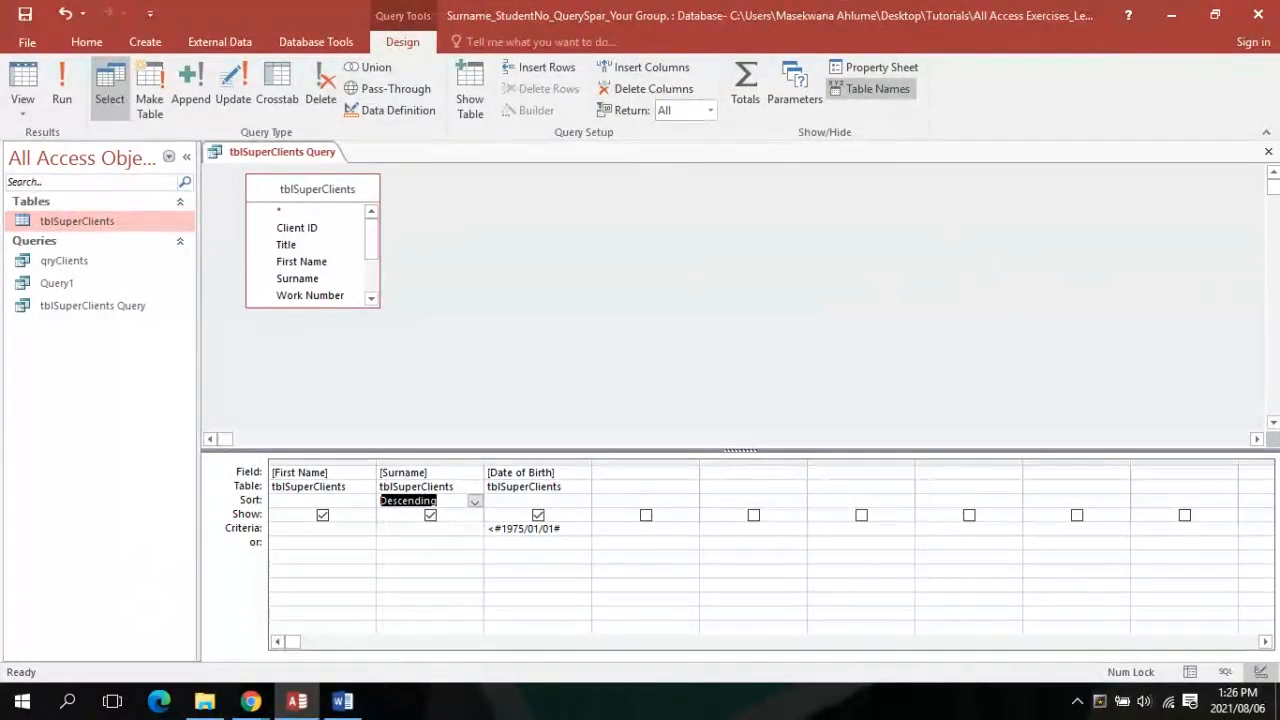
{"action": "left_click", "coordinate": [362, 707]}
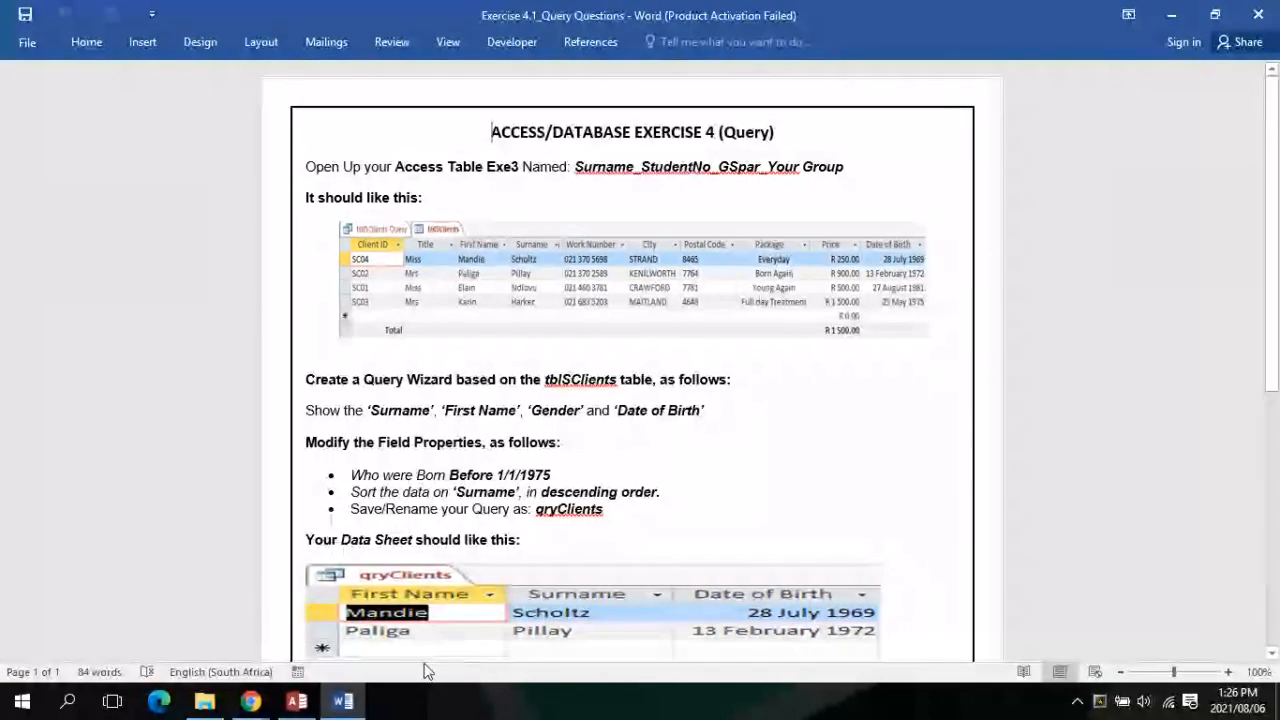
{"action": "left_click", "coordinate": [297, 701]}
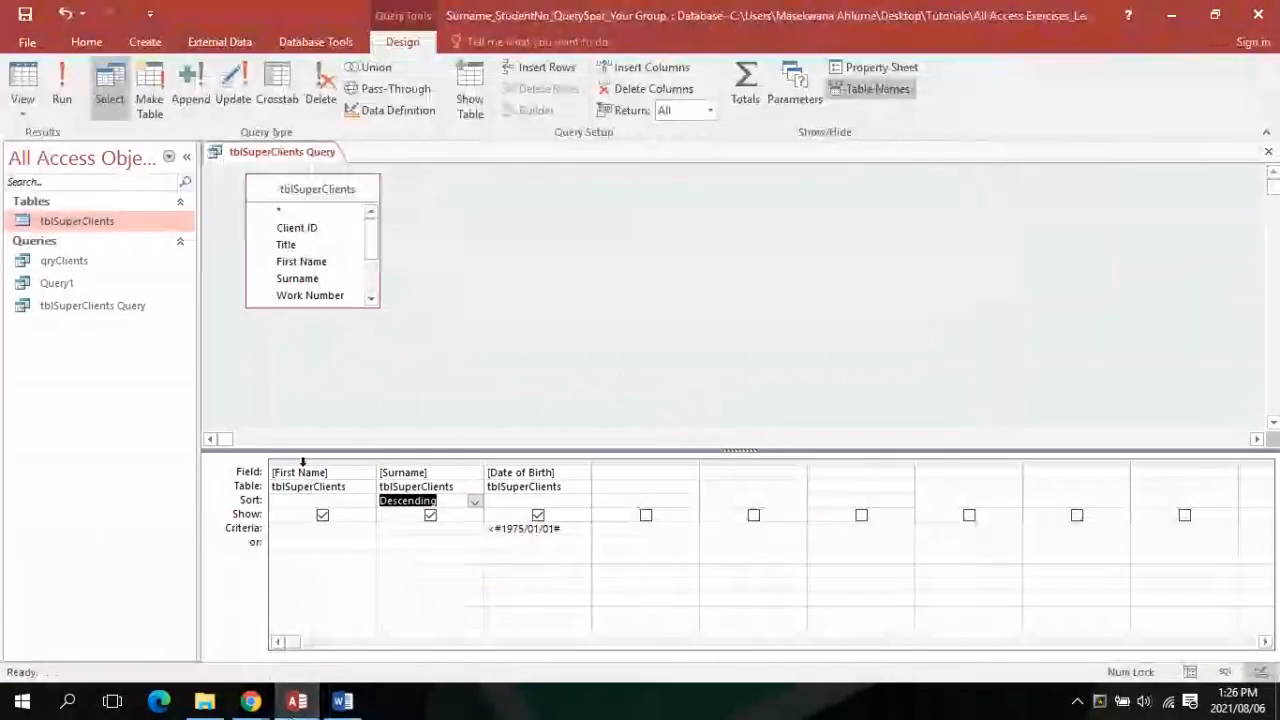
Show the tblSuperClients Query results in Datasheet view
{"action": "left_click", "coordinate": [270, 153]}
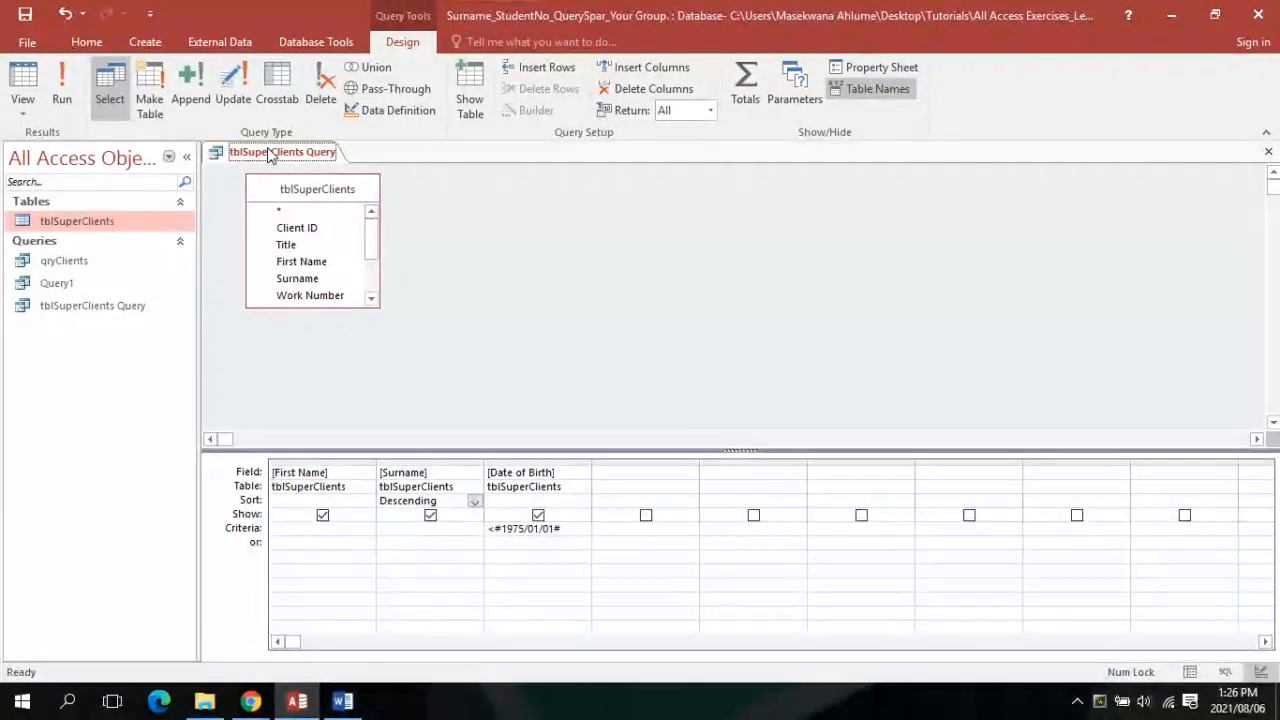
{"action": "left_click", "coordinate": [22, 108]}
{"action": "left_click", "coordinate": [42, 147]}
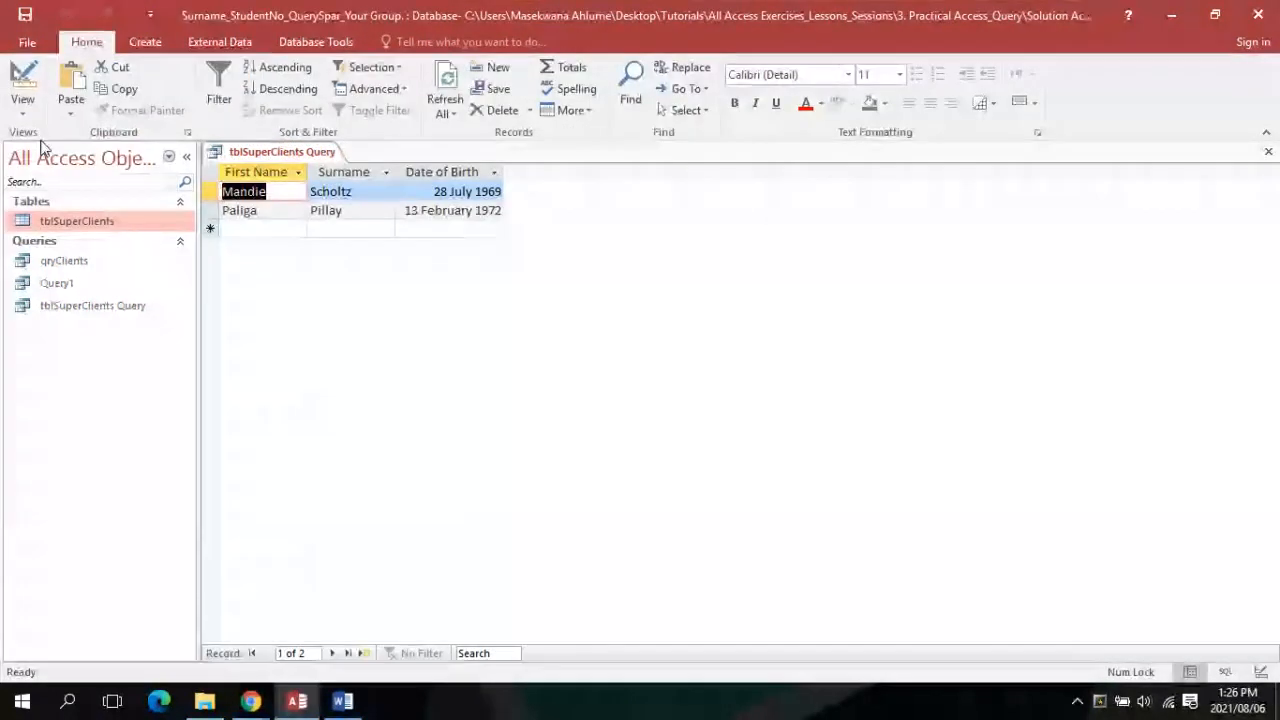
Save the tblSuperClients Query and close it, leaving the work area empty
{"action": "right_click", "coordinate": [245, 148]}
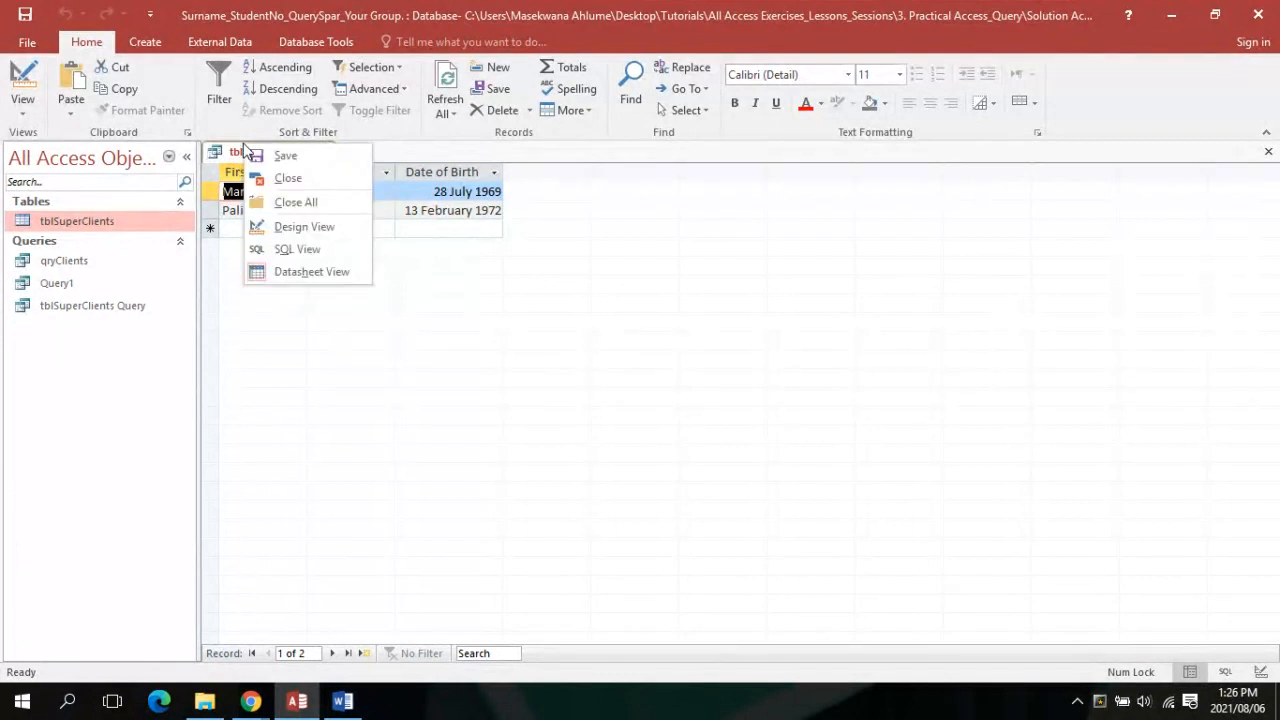
{"action": "left_click", "coordinate": [277, 159]}
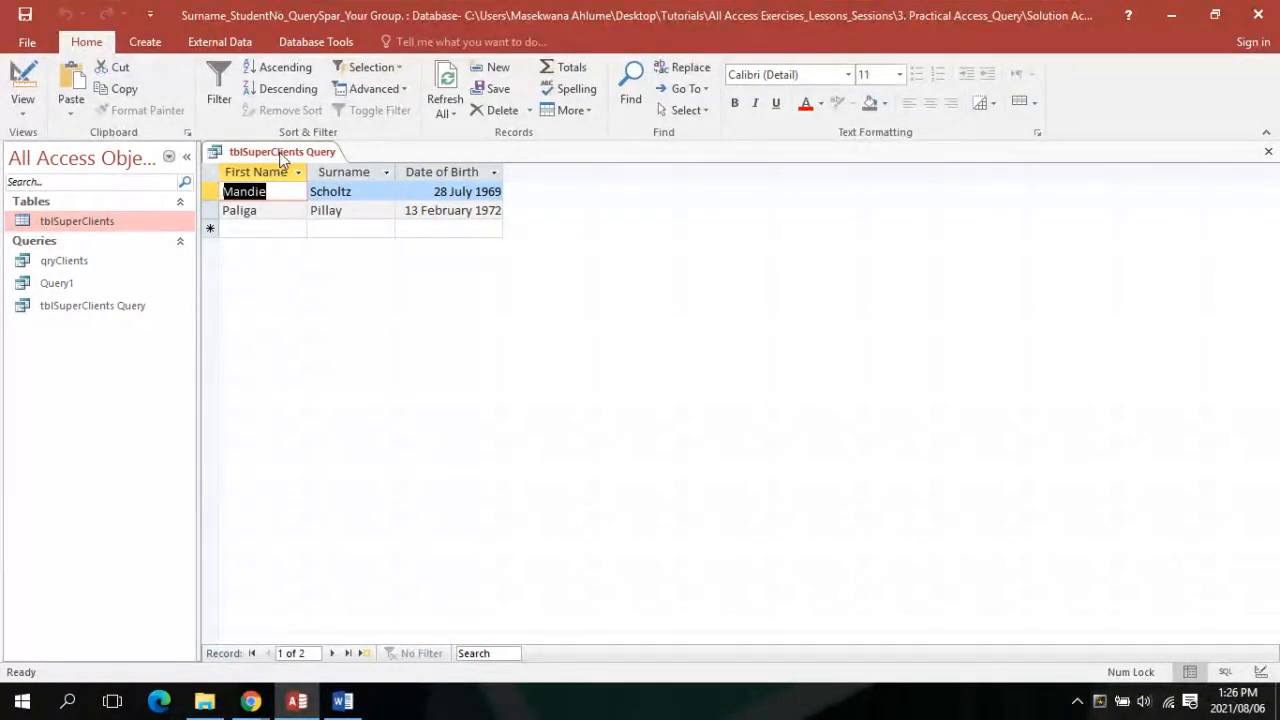
{"action": "right_click", "coordinate": [280, 155]}
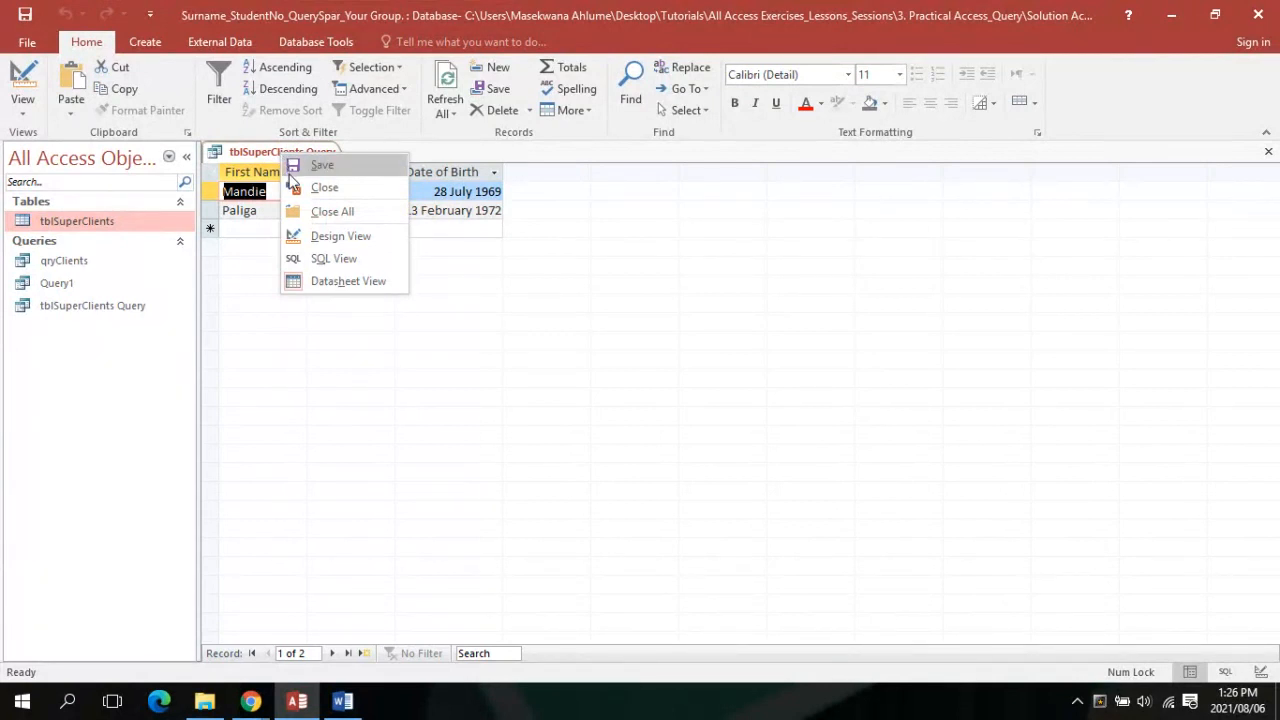
{"action": "left_click", "coordinate": [297, 189]}
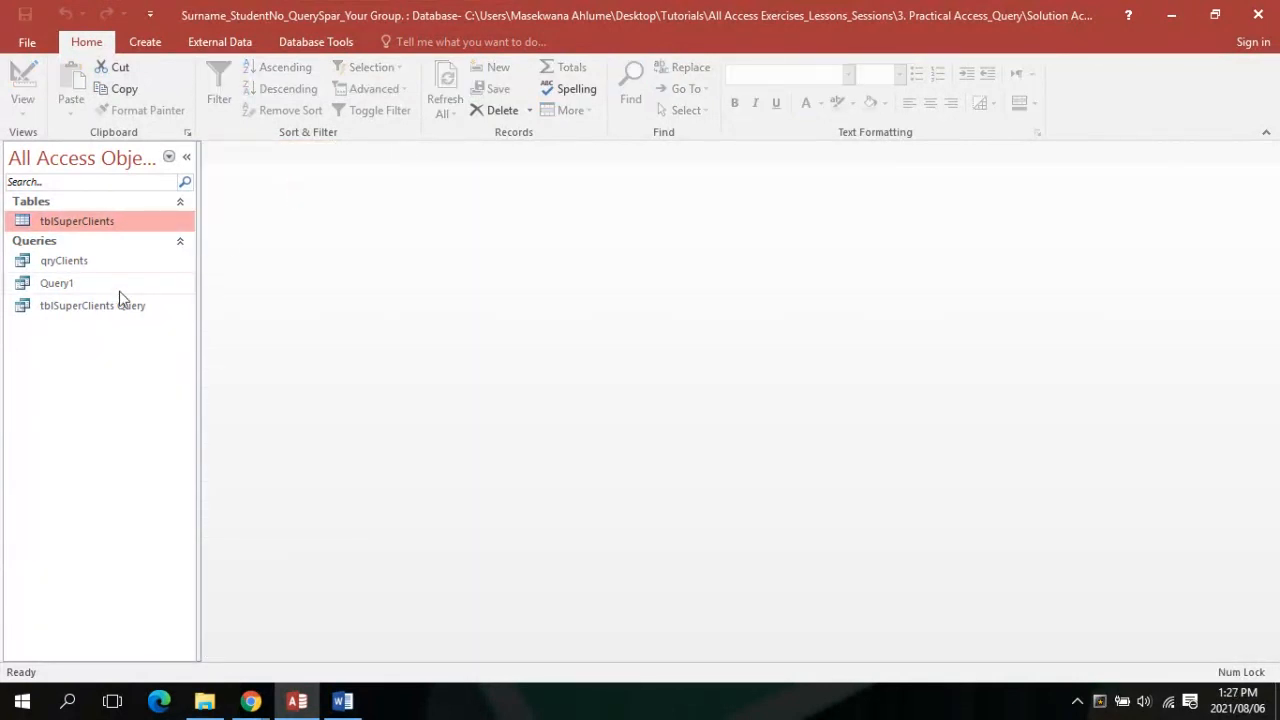
Rename tblSuperClients Query to qryClients, replacing the existing qryClients query
{"action": "left_click", "coordinate": [100, 310]}
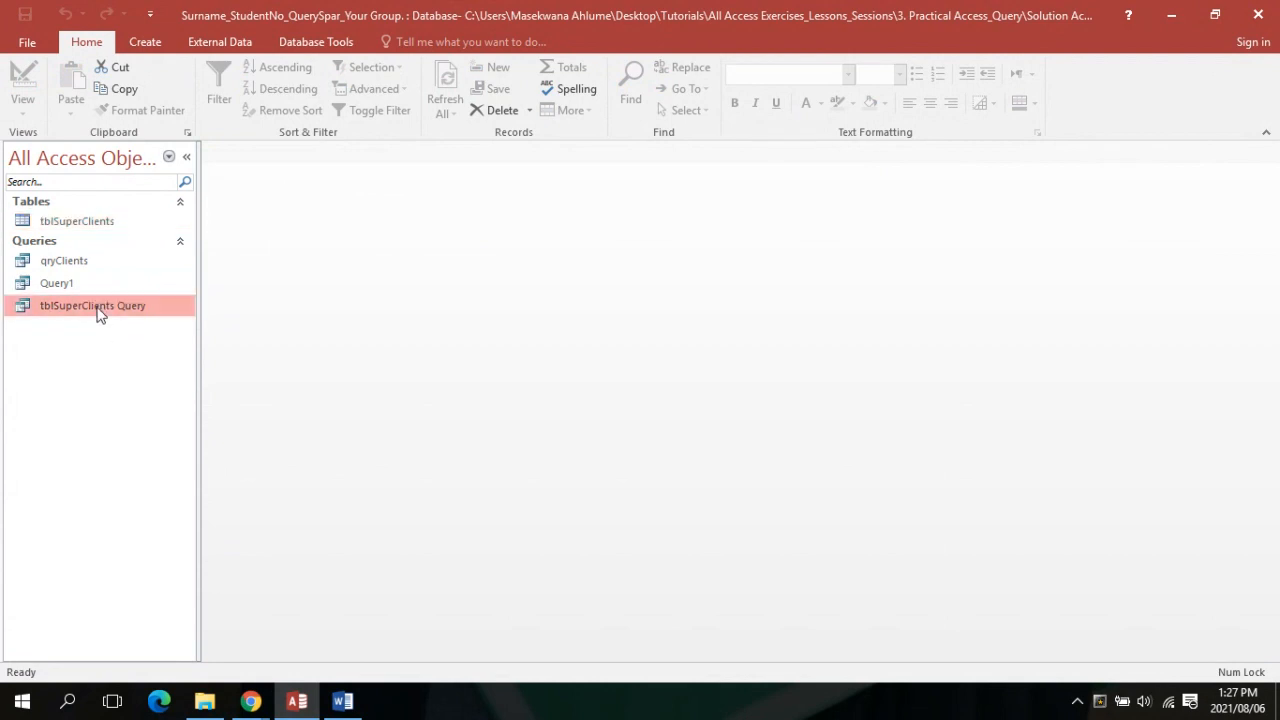
{"action": "right_click", "coordinate": [100, 314]}
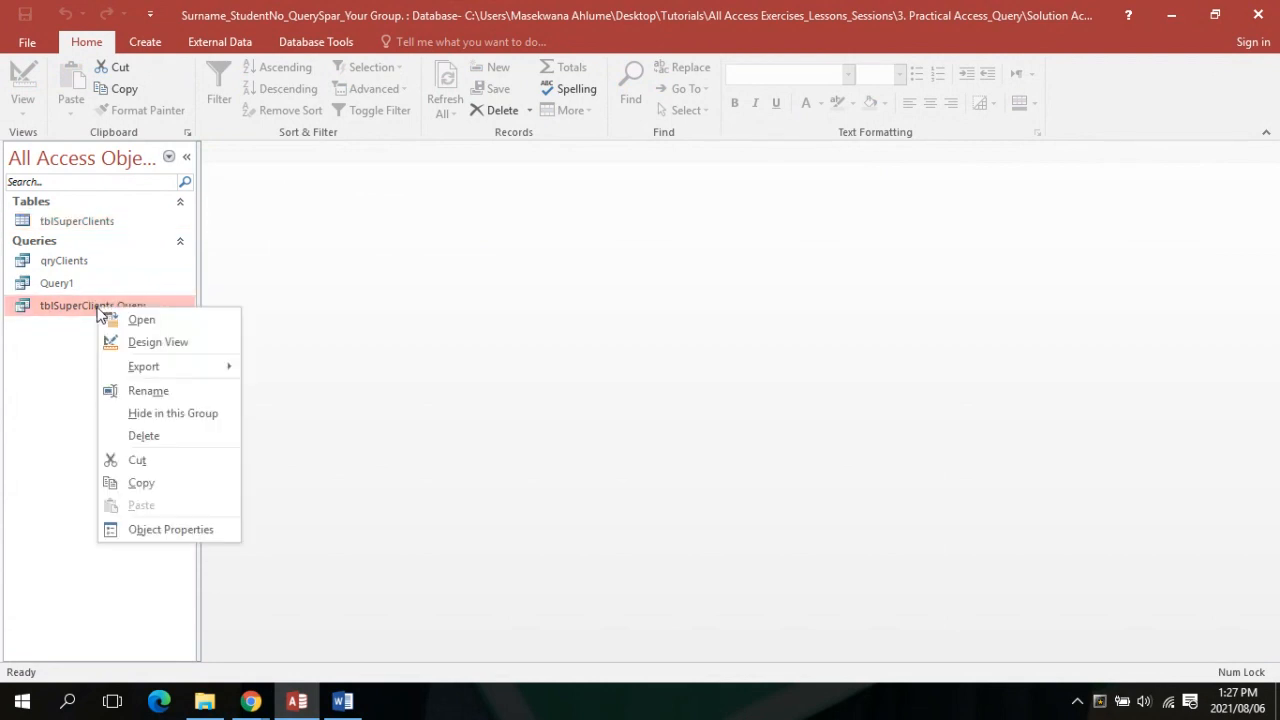
{"action": "left_click", "coordinate": [151, 395]}
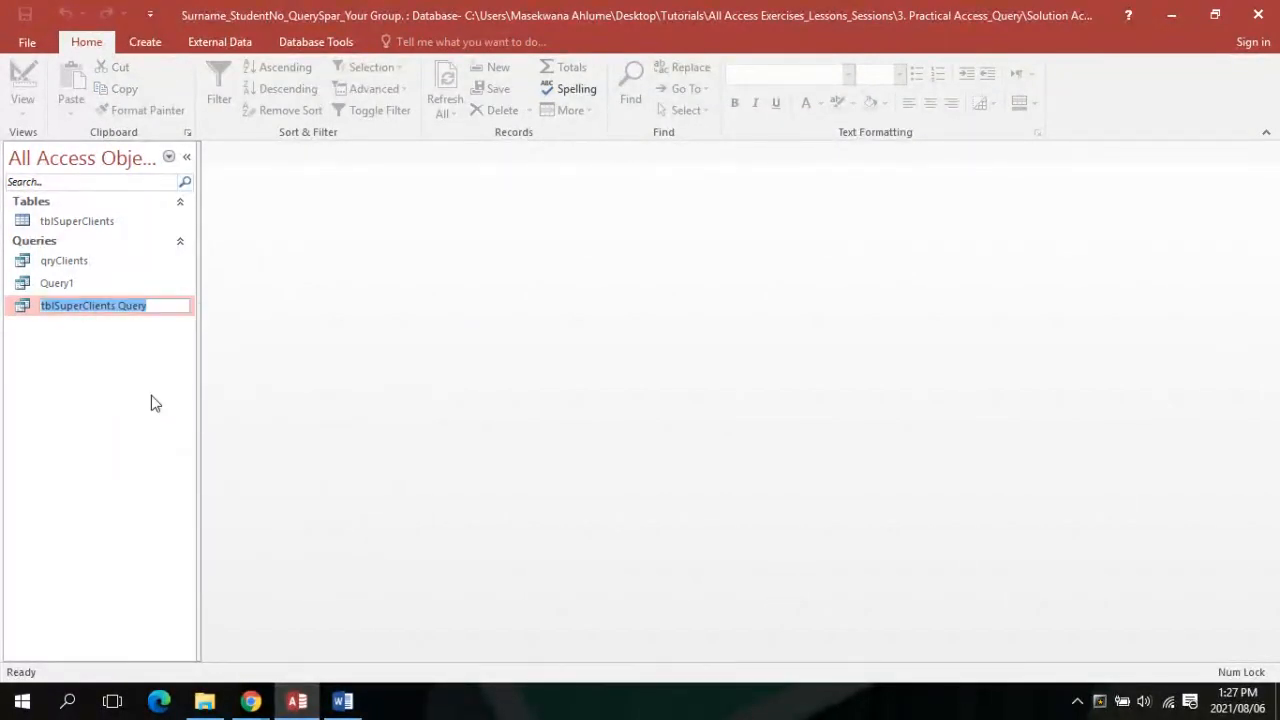
{"action": "type", "text": "qry"}
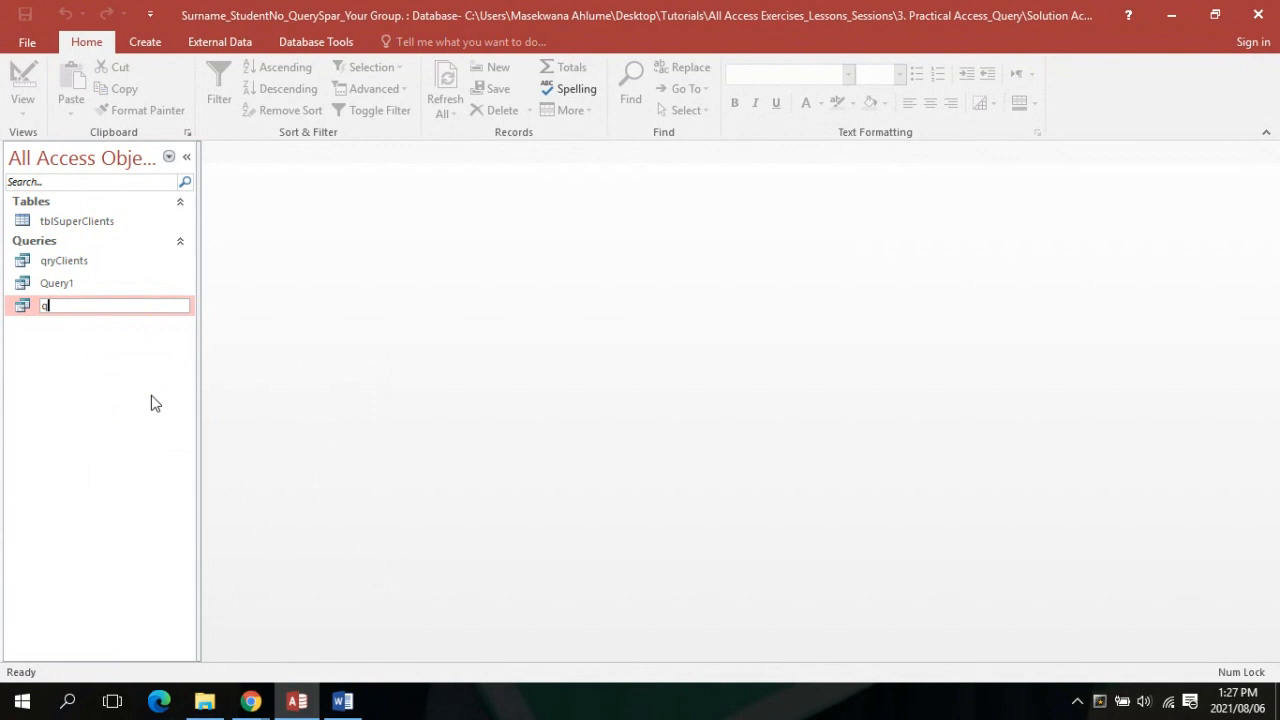
{"action": "key", "text": "Caps_Lock"}
{"action": "type", "text": "C"}
{"action": "key", "text": "Caps_Lock"}
{"action": "type", "text": "lients"}
{"action": "key", "text": "Return"}
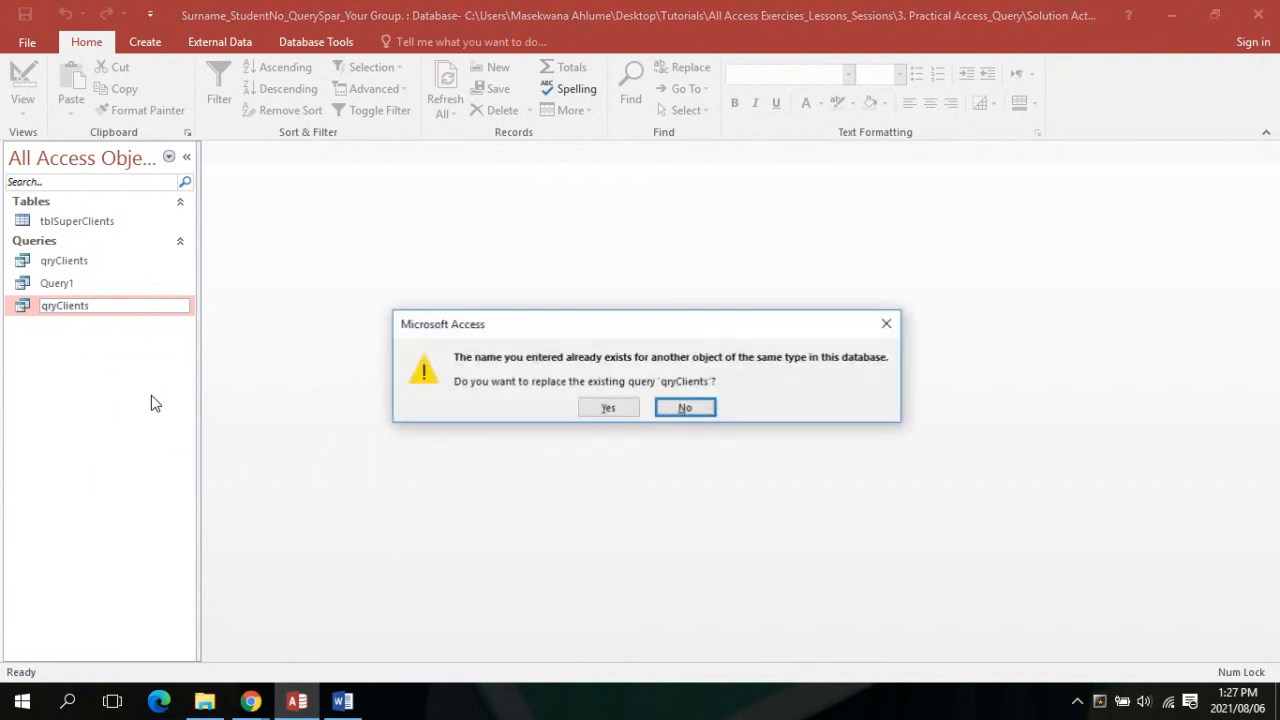
{"action": "left_click", "coordinate": [608, 408]}
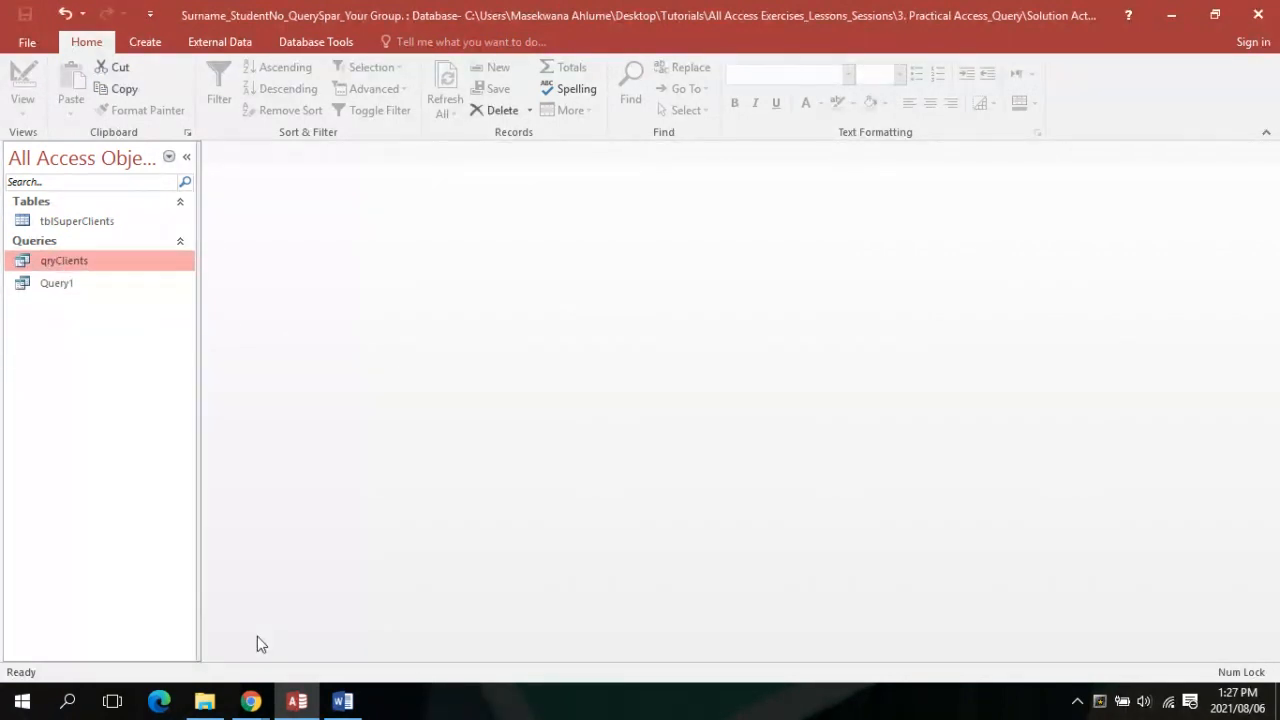
{"action": "left_click", "coordinate": [250, 700]}
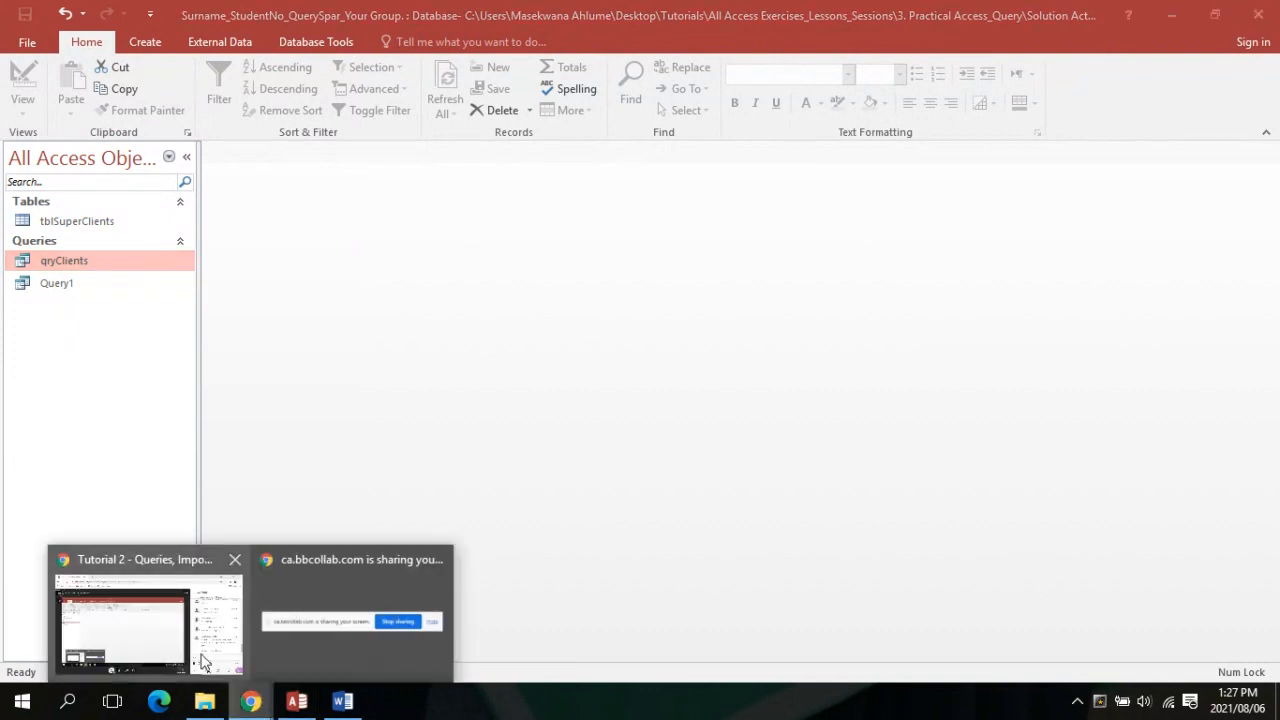
Check the Tutorial 2 - Queries session chat, then bring the Exercise 4.1_Query Questions document forward
{"action": "left_click", "coordinate": [203, 661]}
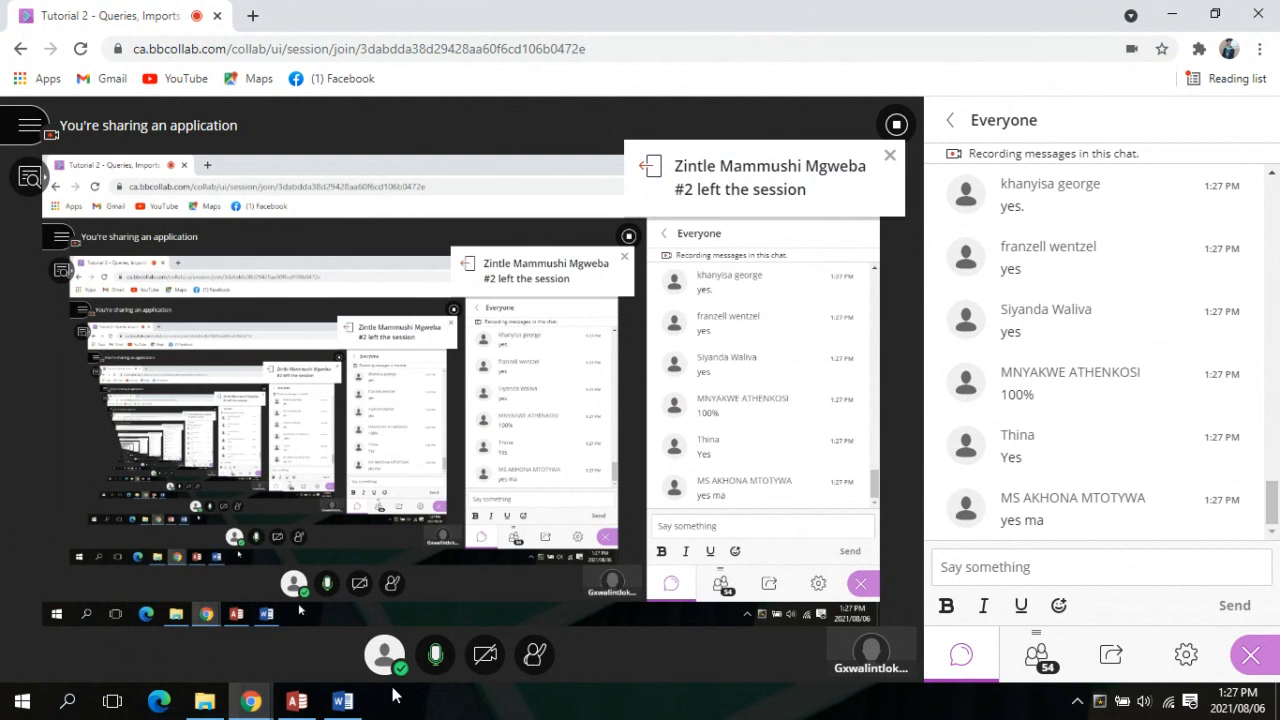
{"action": "left_click", "coordinate": [305, 708]}
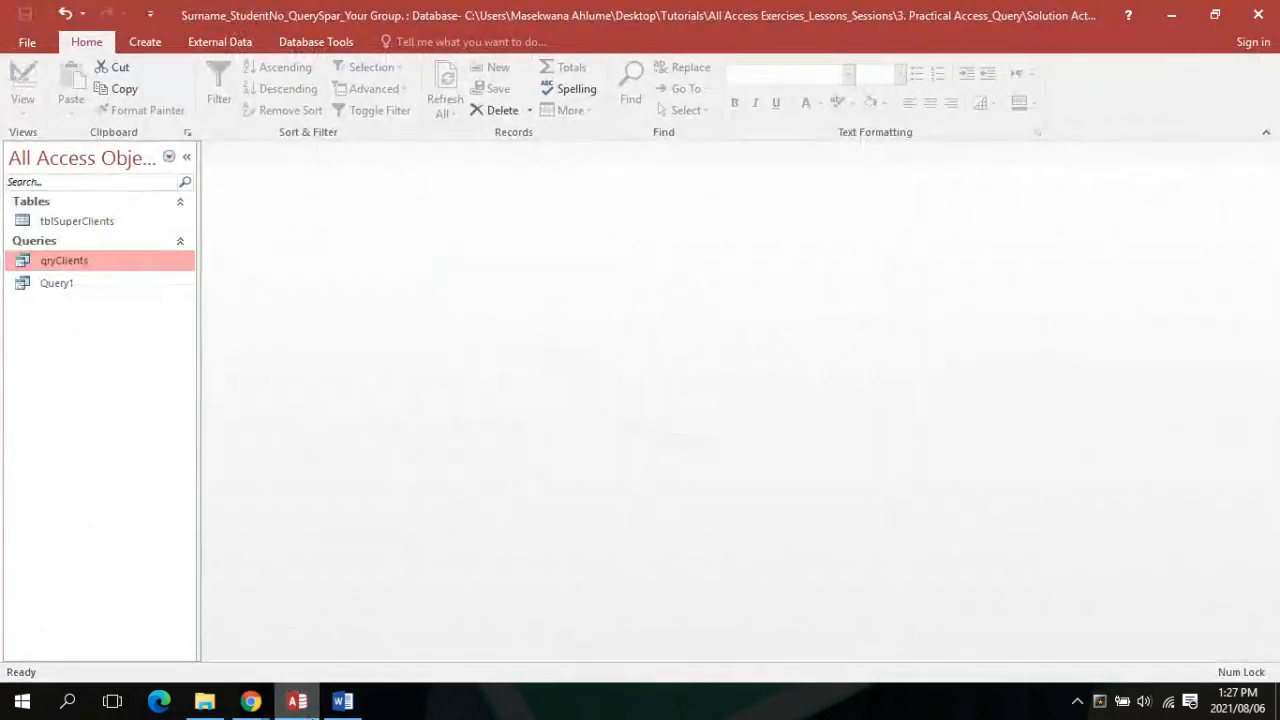
{"action": "left_click", "coordinate": [262, 703]}
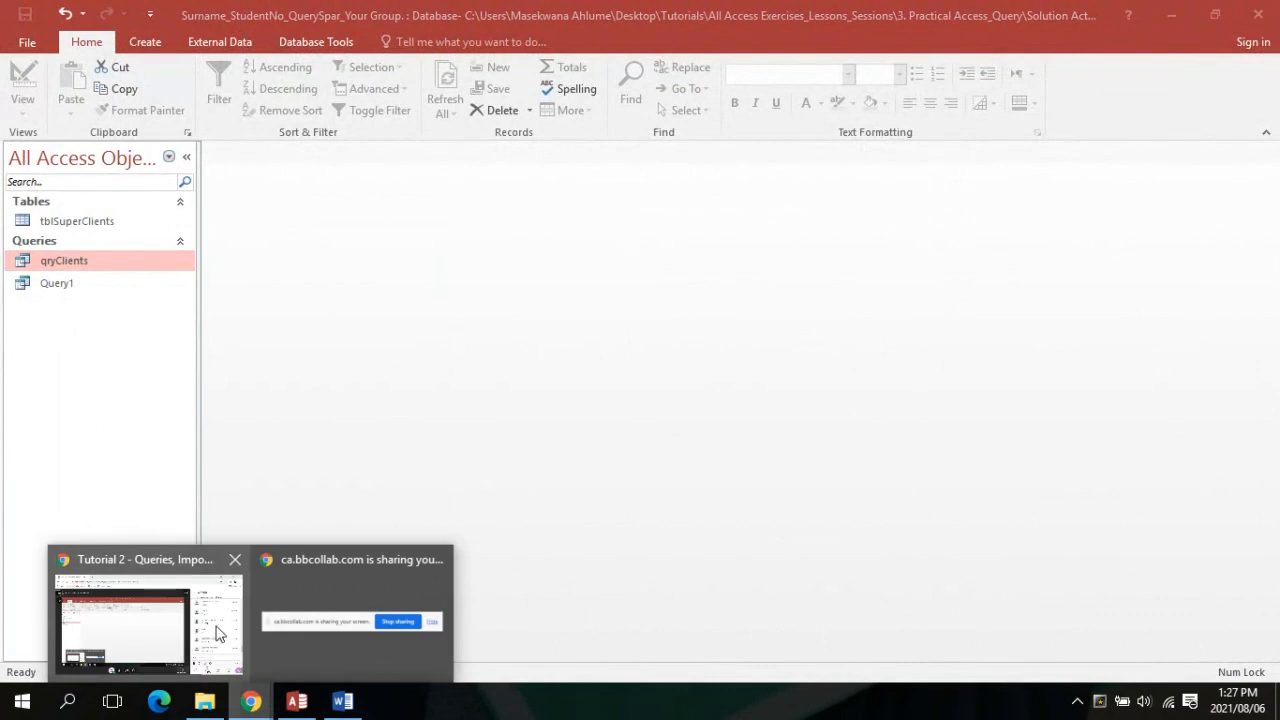
{"action": "left_click", "coordinate": [219, 631]}
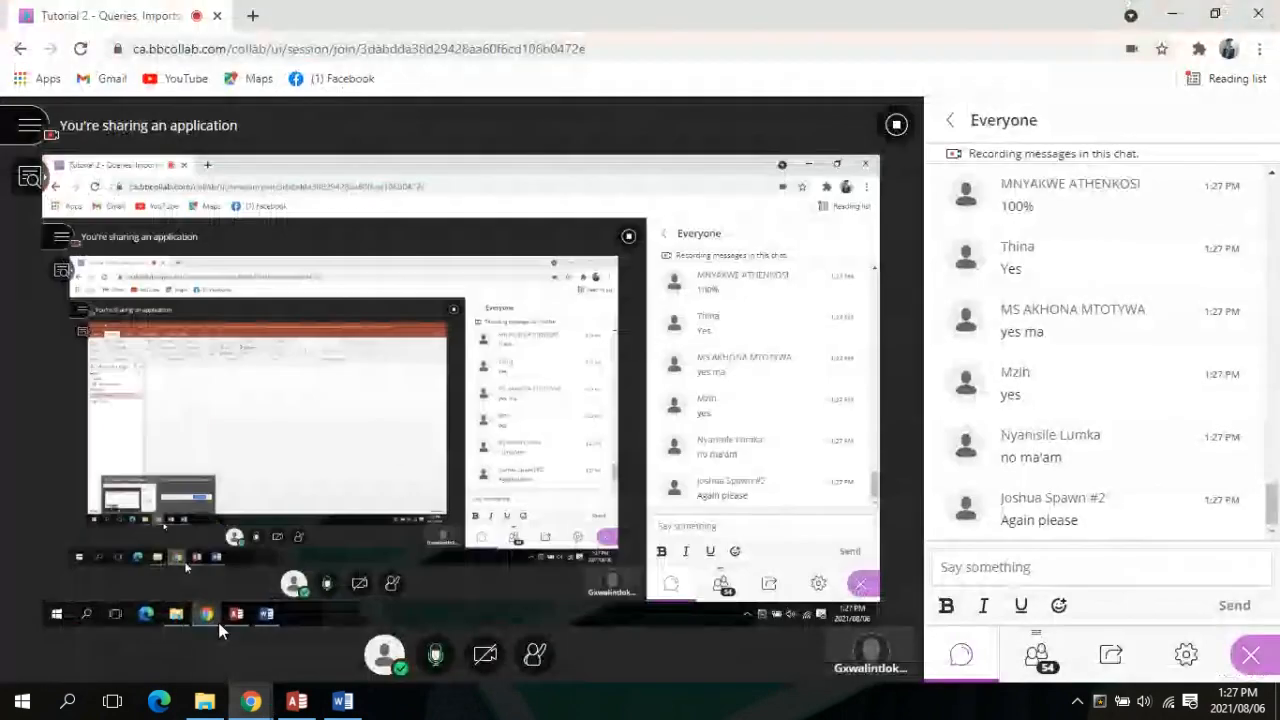
{"action": "left_click", "coordinate": [342, 700]}
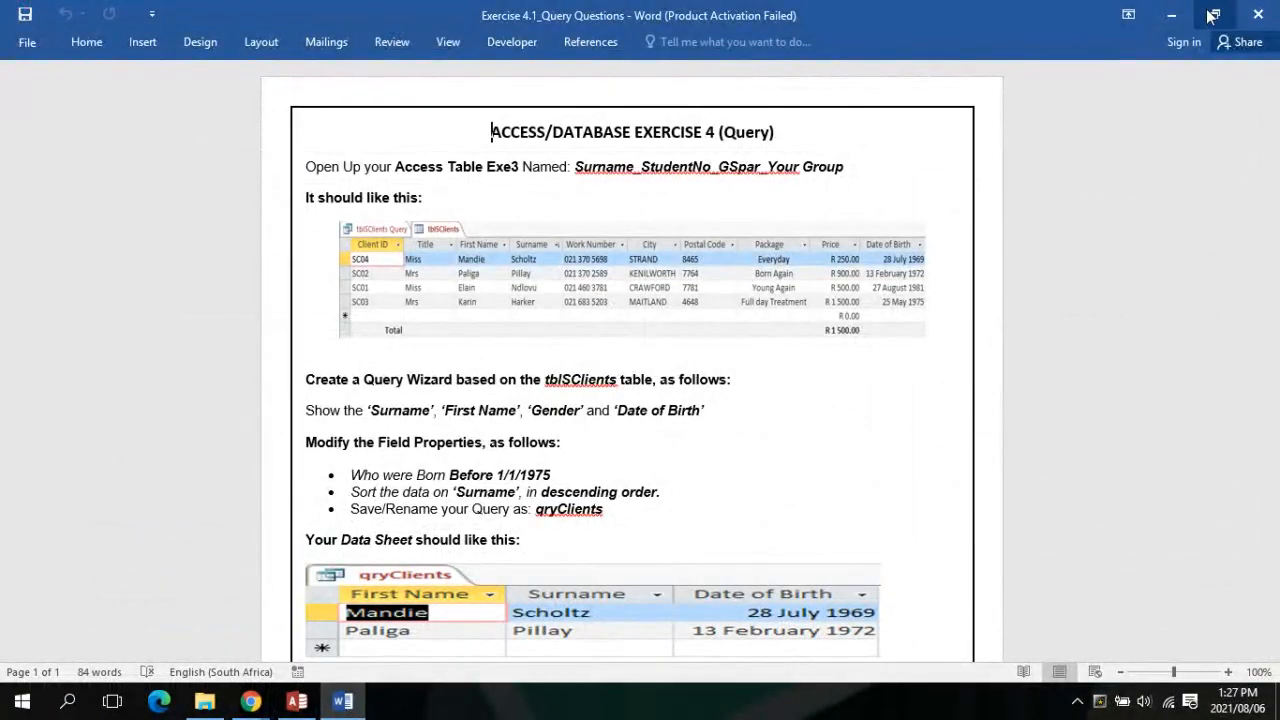
Place Word and a taller Access window side by side
{"action": "left_click", "coordinate": [1212, 15]}
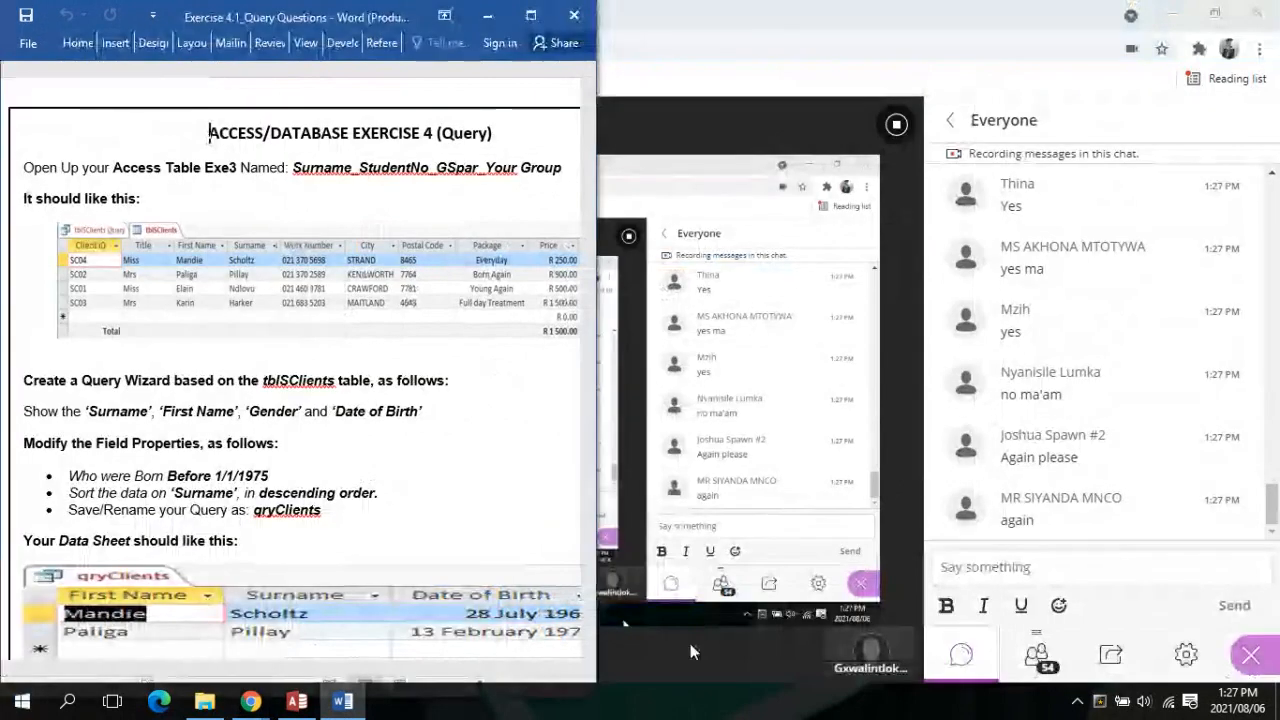
{"action": "left_click", "coordinate": [297, 700]}
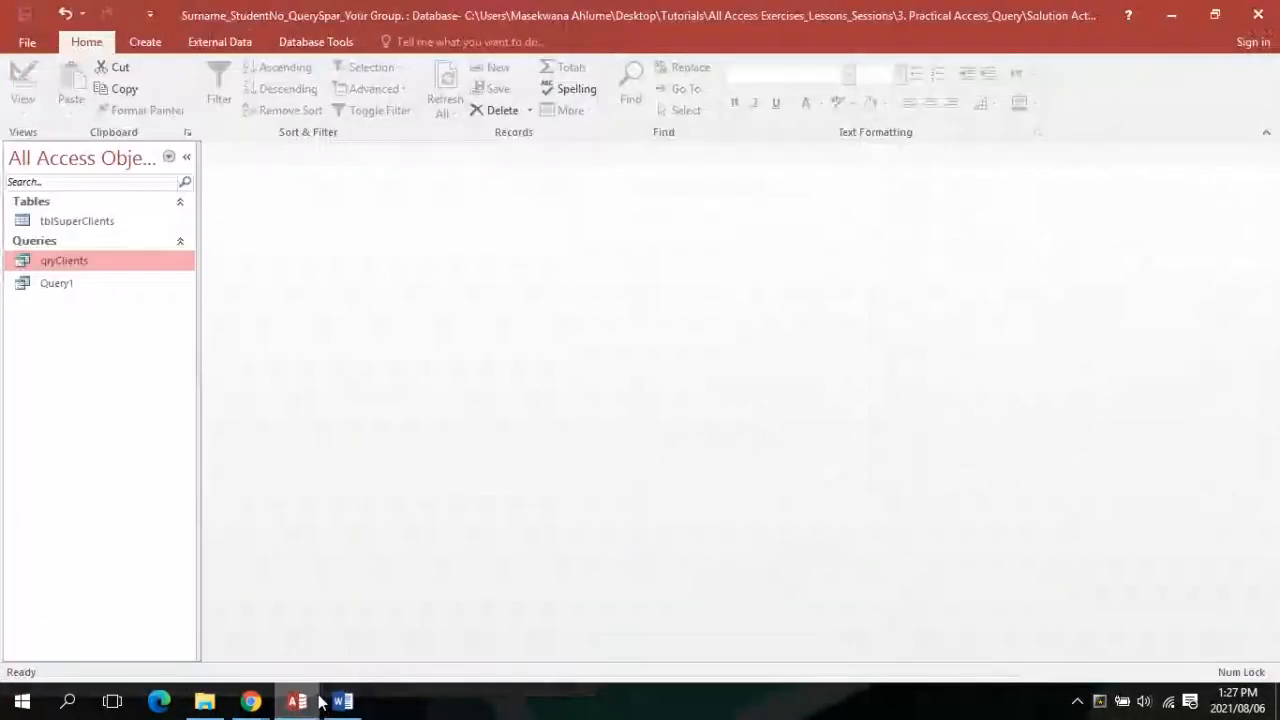
{"action": "left_click", "coordinate": [1212, 15]}
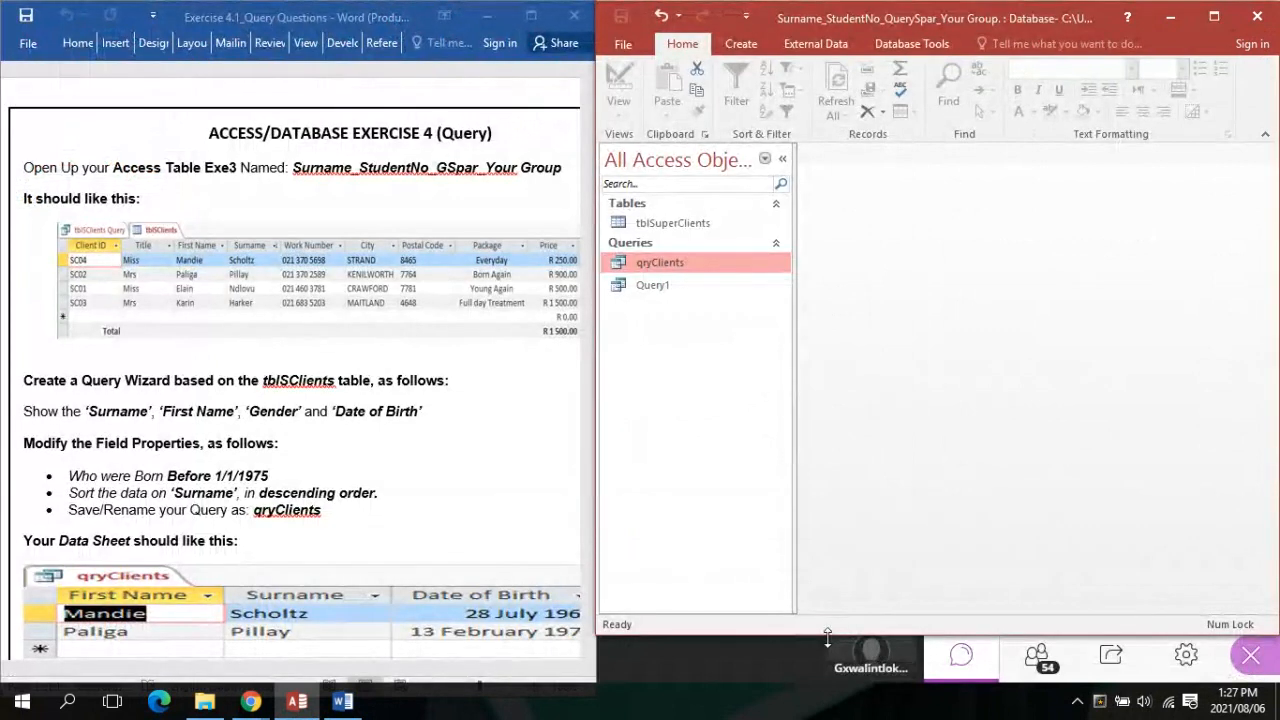
{"action": "left_click_drag", "start_coordinate": [827, 636], "coordinate": [820, 686]}
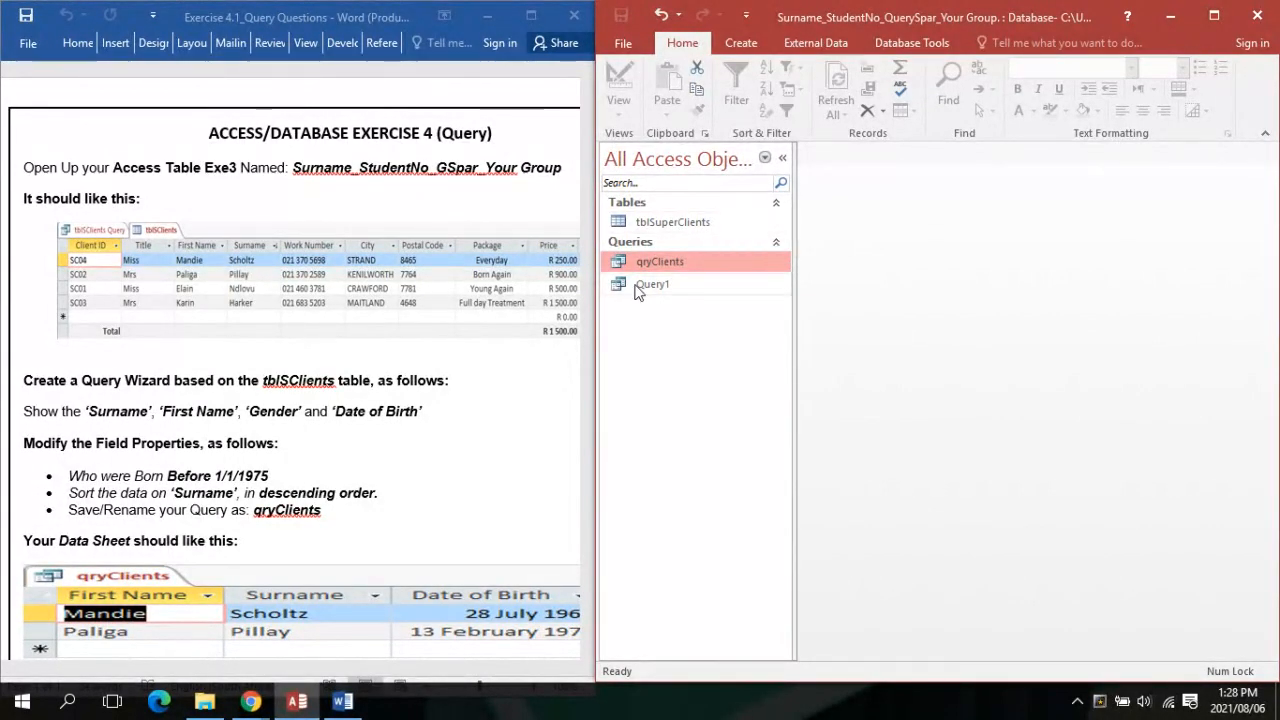
Open the tblSuperClients table to view its records, then close it
{"action": "left_click", "coordinate": [660, 226]}
{"action": "double_click", "coordinate": [660, 226]}
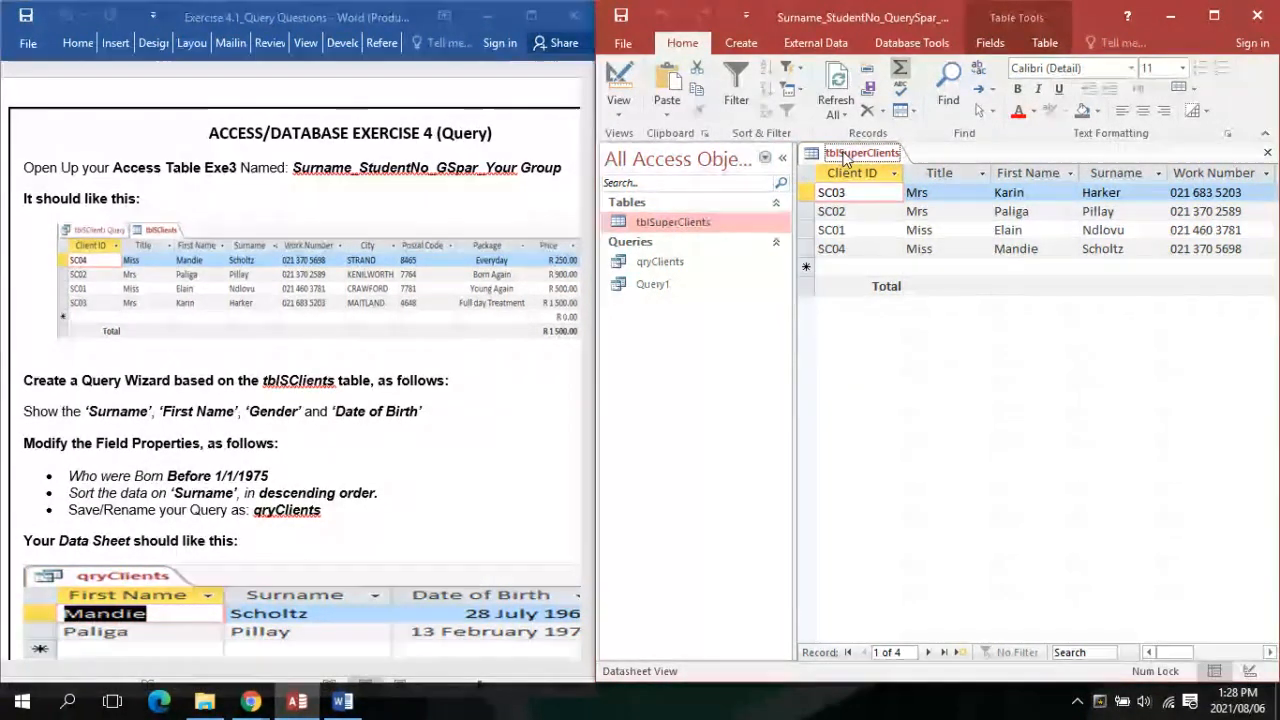
{"action": "right_click", "coordinate": [845, 158]}
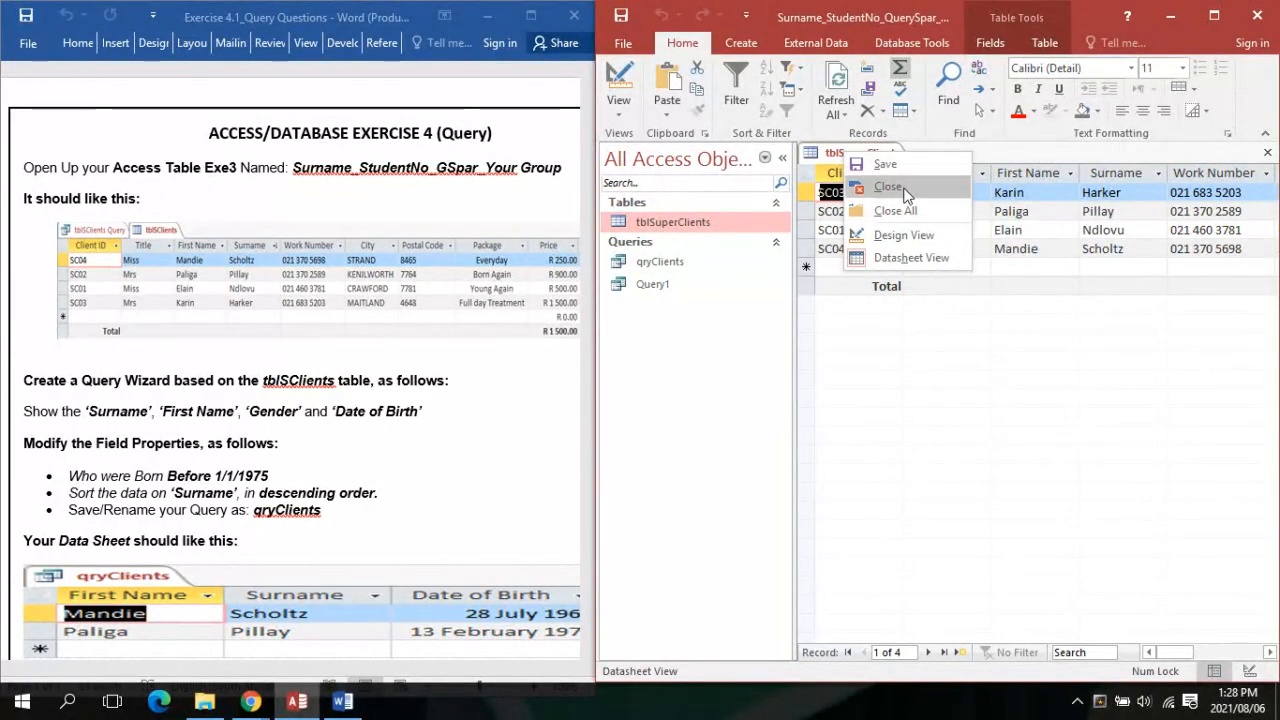
{"action": "left_click", "coordinate": [870, 187]}
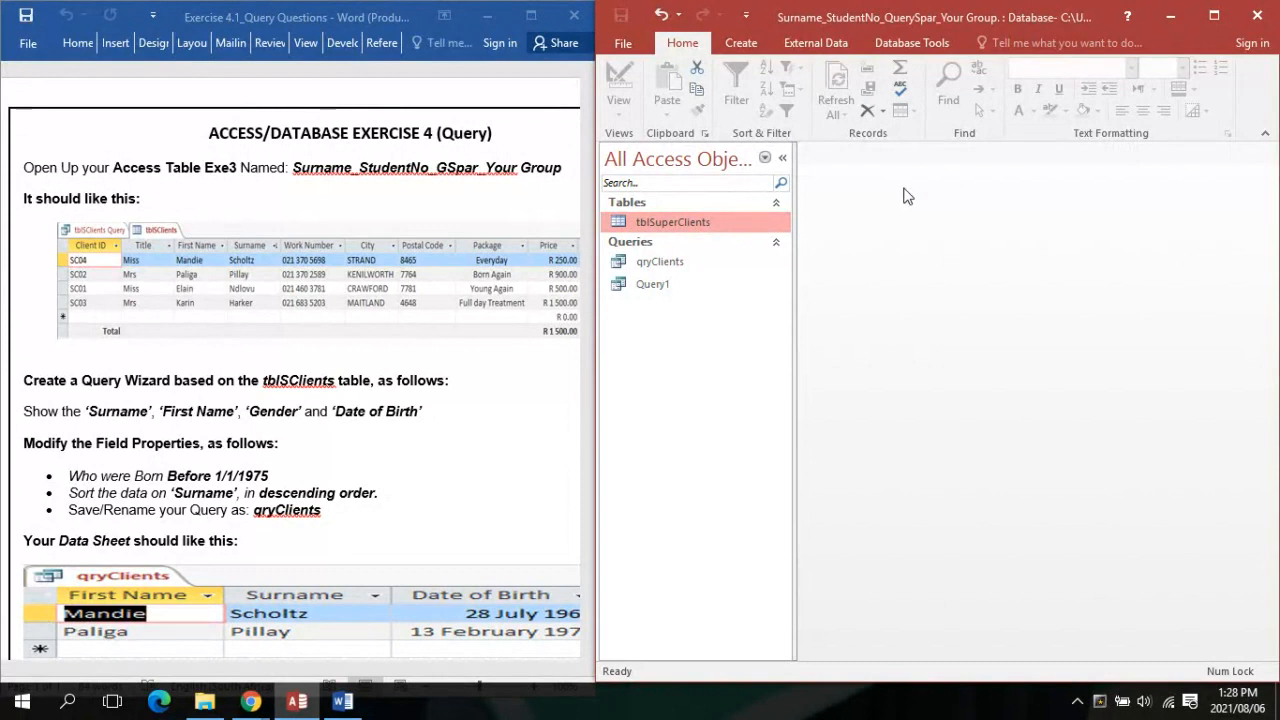
{"action": "left_click", "coordinate": [742, 43]}
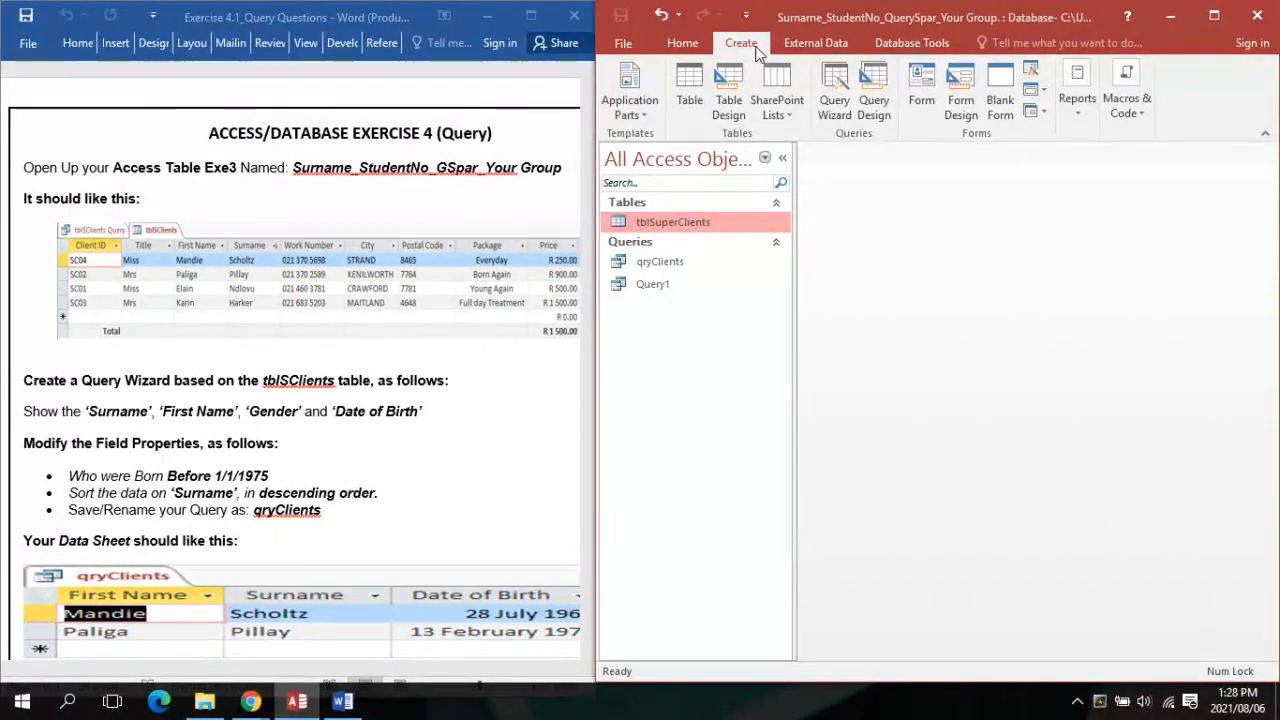
Start a new query using the Simple Query Wizard on tblSuperClients
{"action": "left_click", "coordinate": [845, 88]}
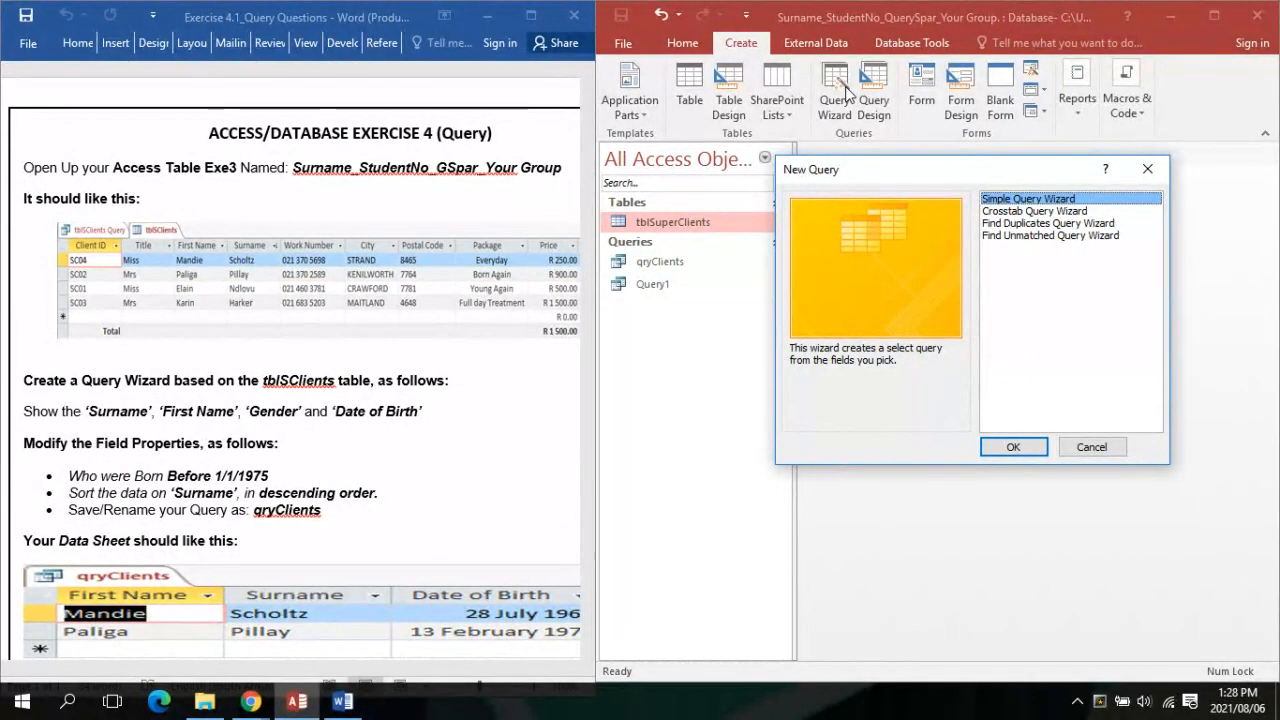
{"action": "left_click", "coordinate": [995, 452]}
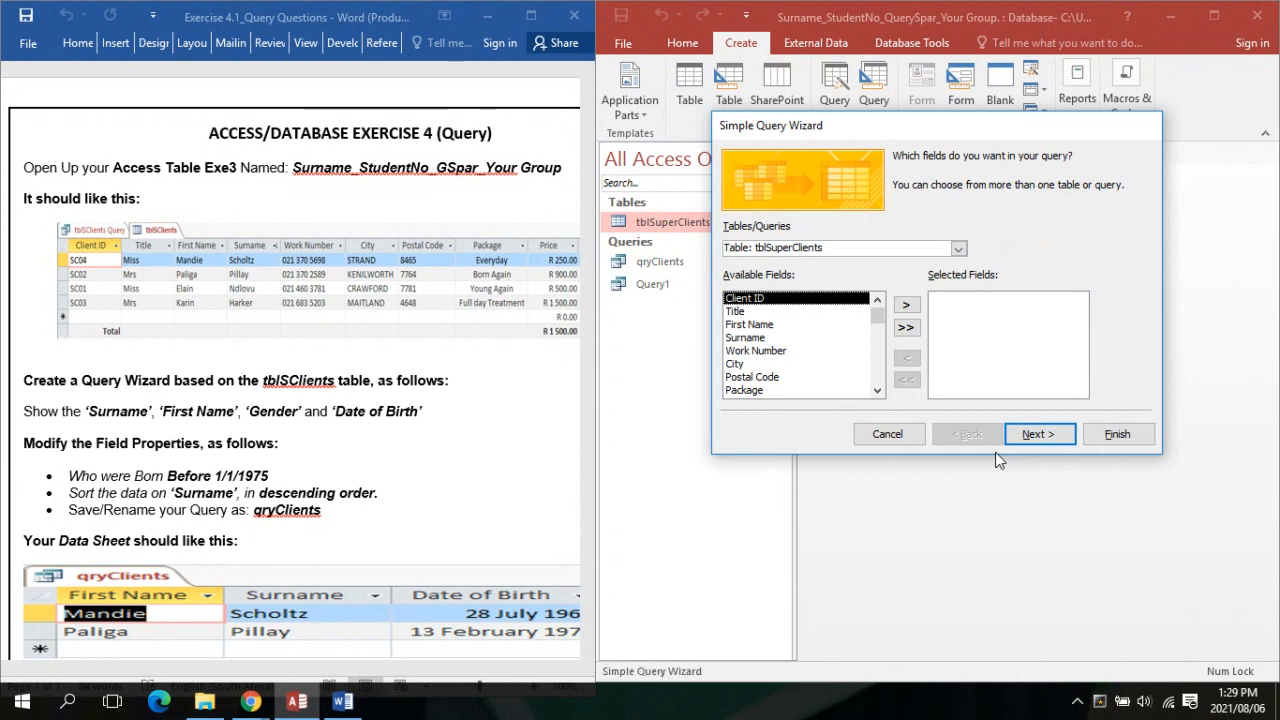
Add First Name, Surname and Date of Birth, then finish the wizard into Design view
{"action": "double_click", "coordinate": [763, 326]}
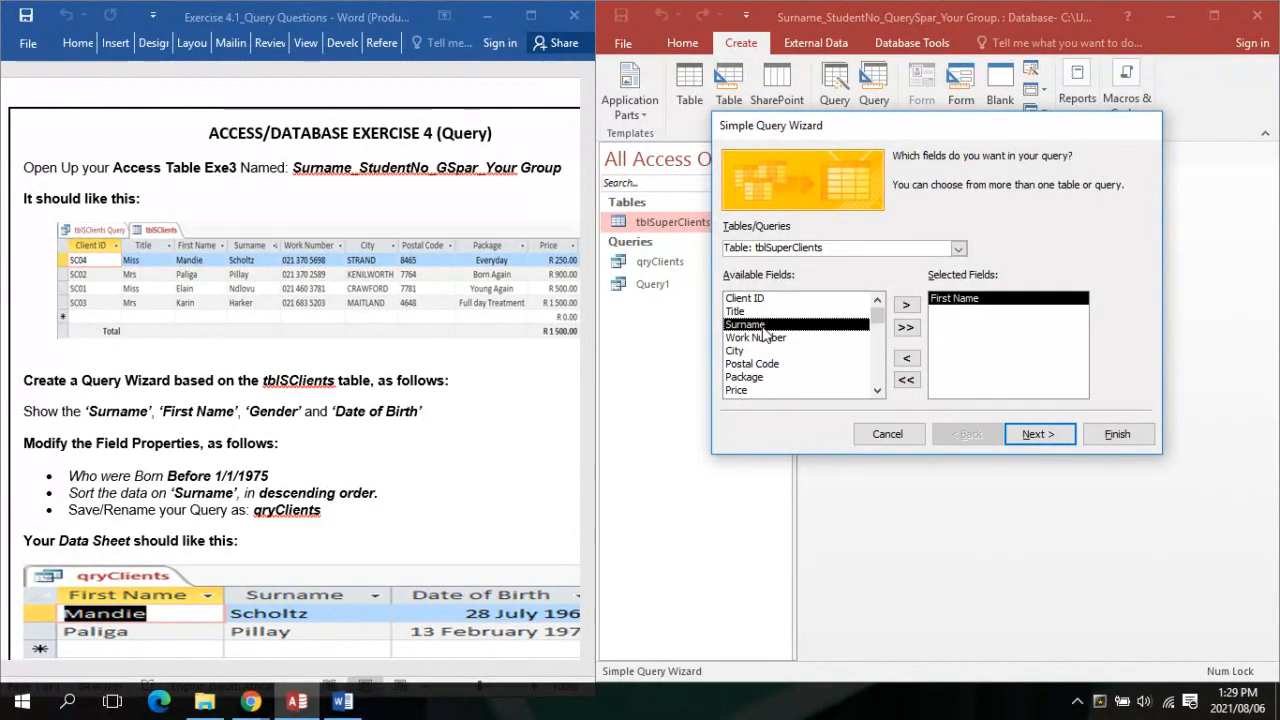
{"action": "double_click", "coordinate": [765, 331]}
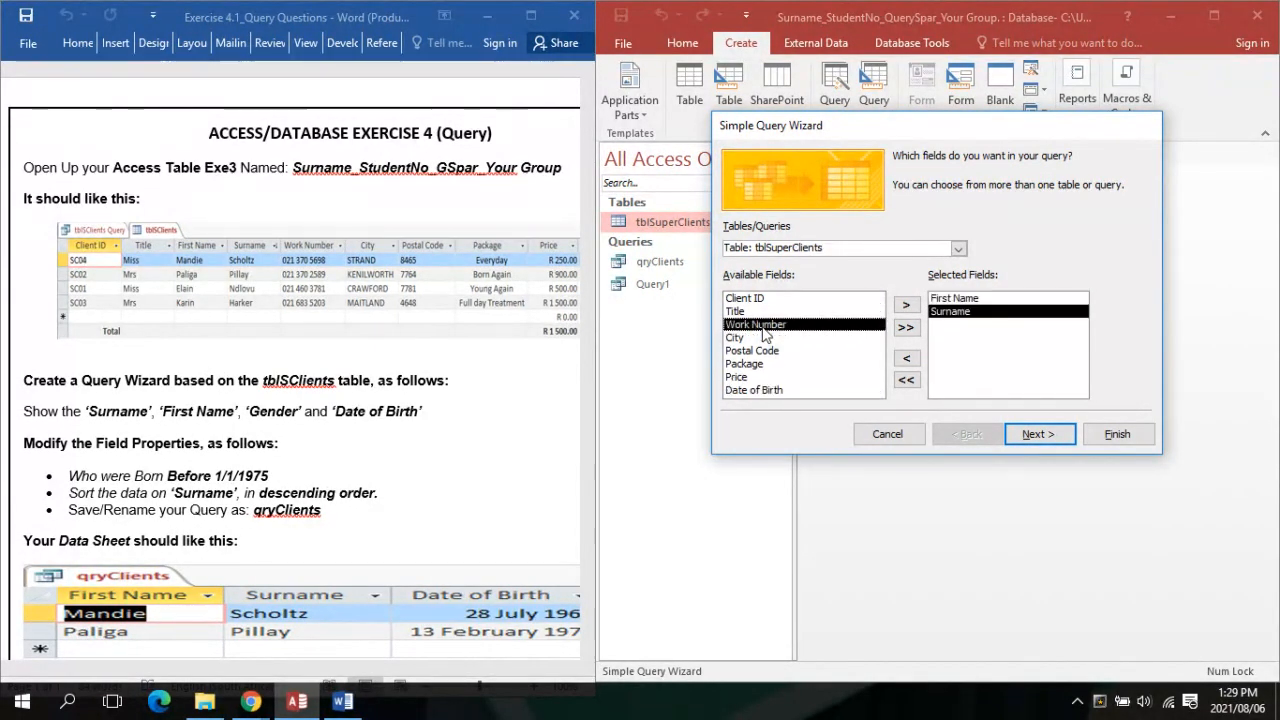
{"action": "double_click", "coordinate": [762, 389]}
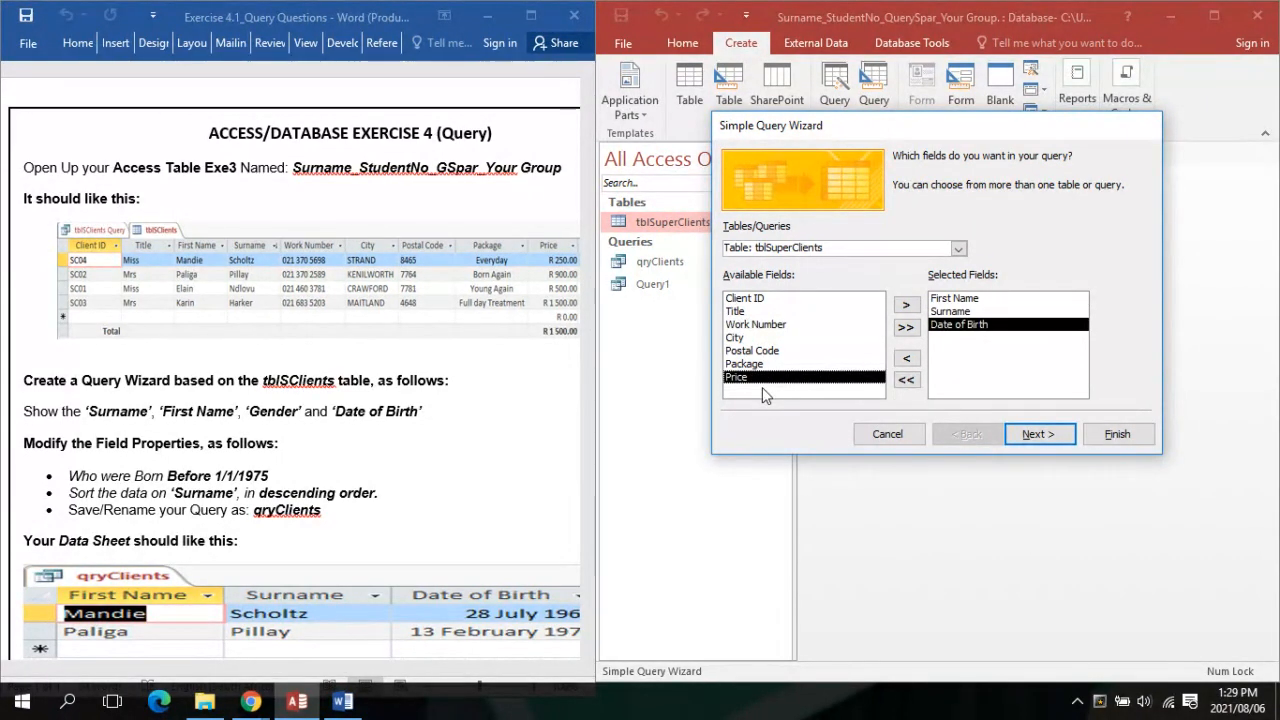
{"action": "left_click", "coordinate": [1023, 427]}
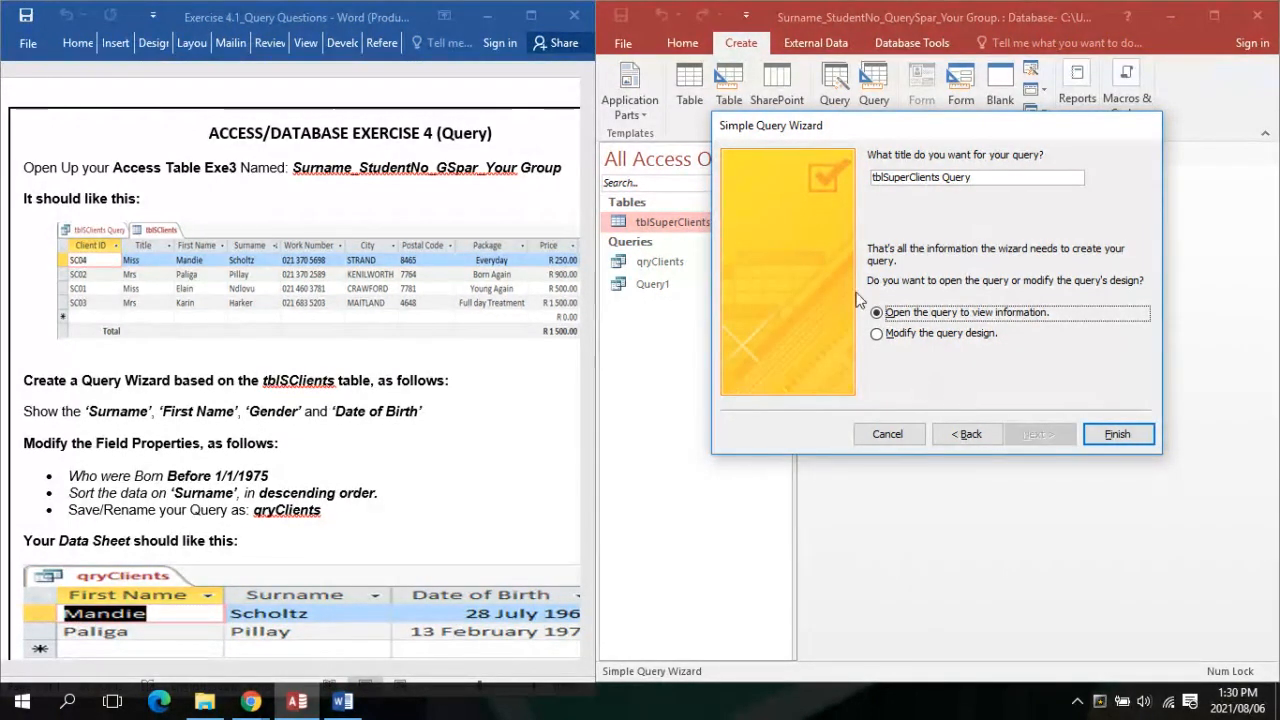
{"action": "left_click", "coordinate": [876, 338]}
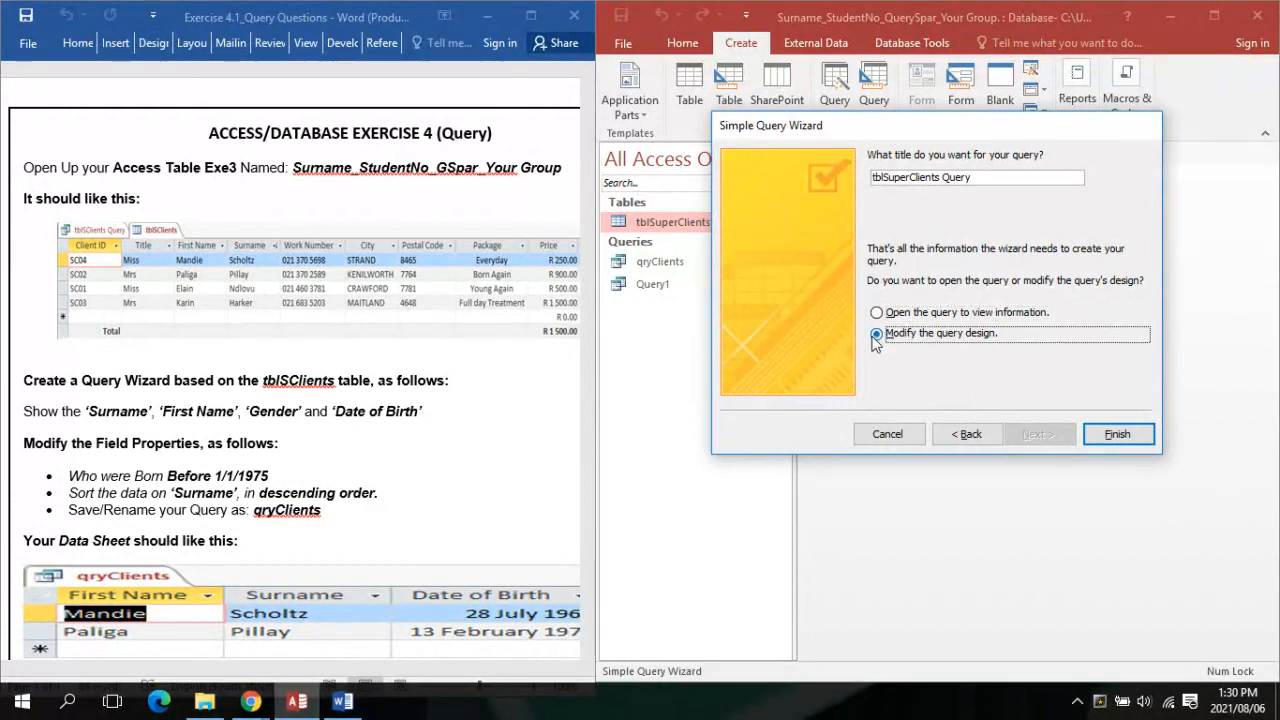
{"action": "left_click", "coordinate": [1117, 434]}
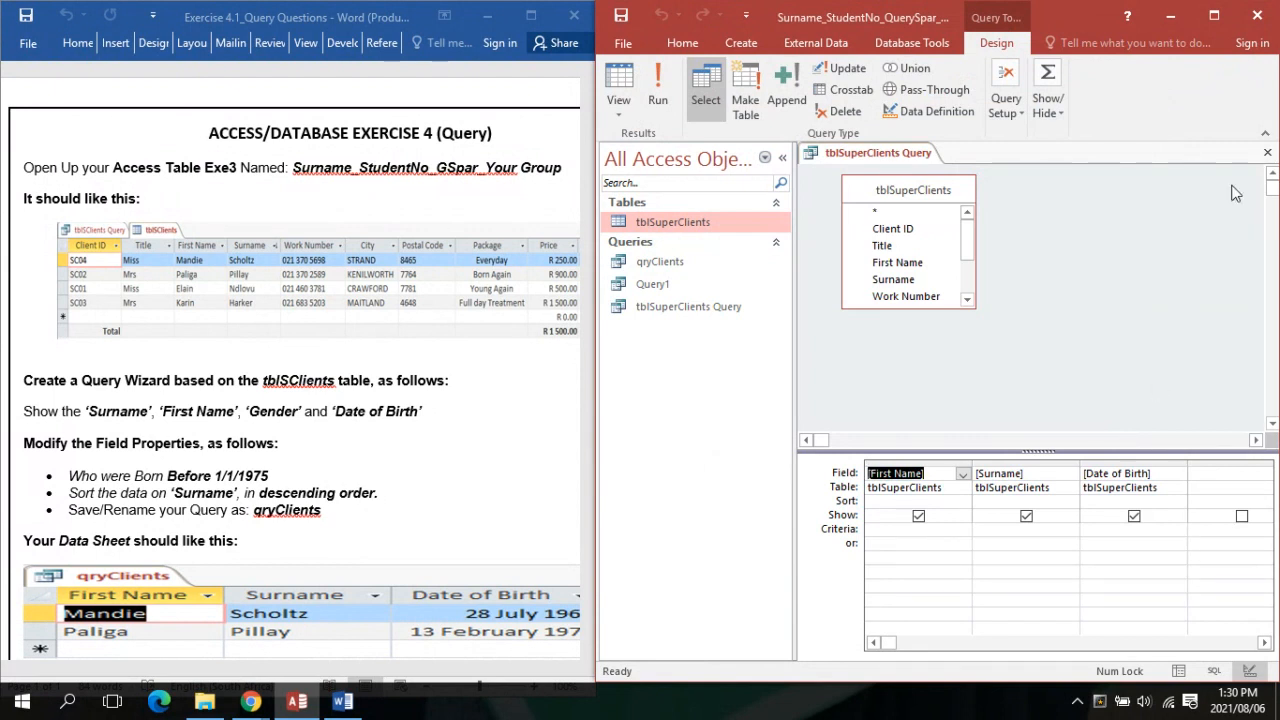
Maximise Access, review the Word exercise sheet full screen, then return to the query design
{"action": "left_click", "coordinate": [1214, 17]}
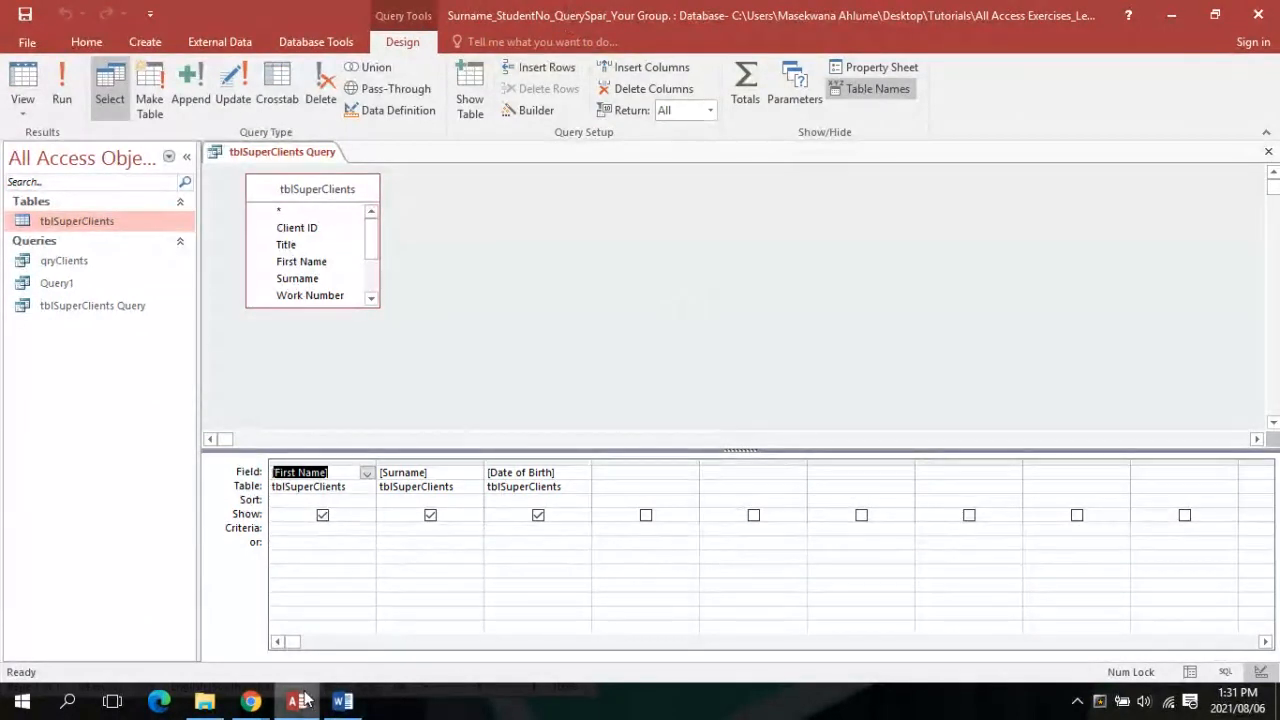
{"action": "left_click", "coordinate": [342, 701]}
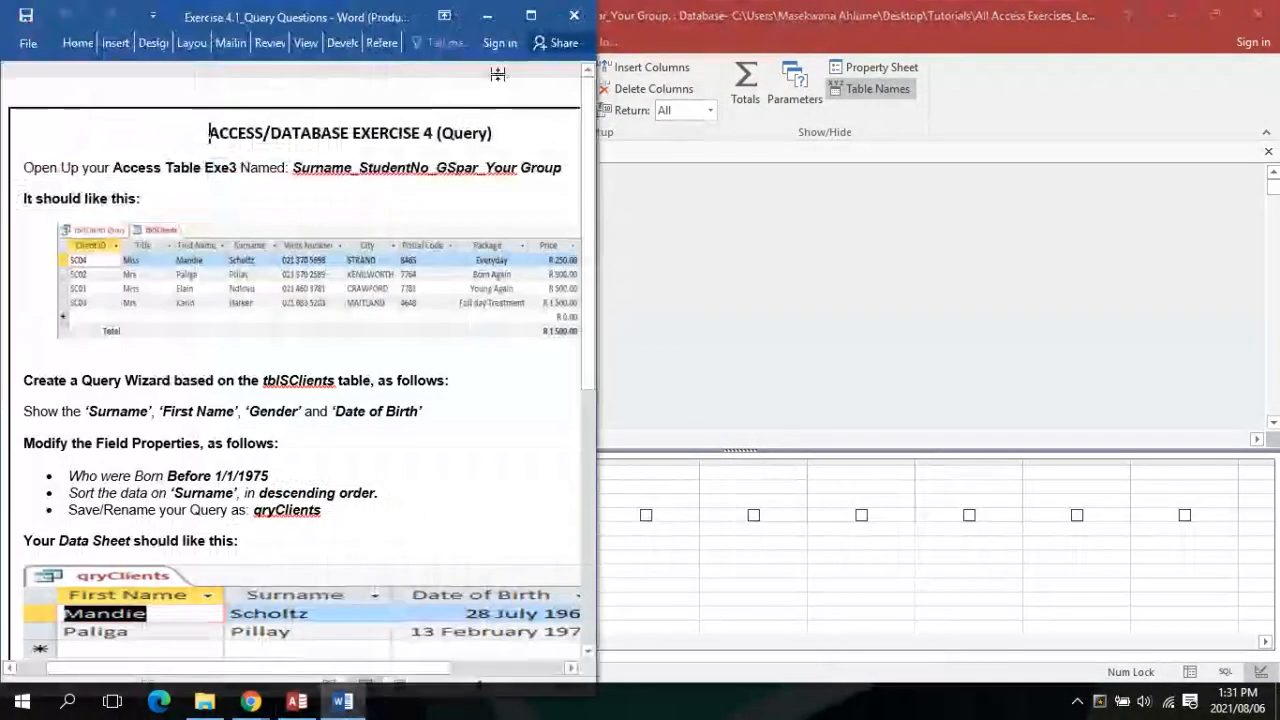
{"action": "left_click", "coordinate": [530, 15]}
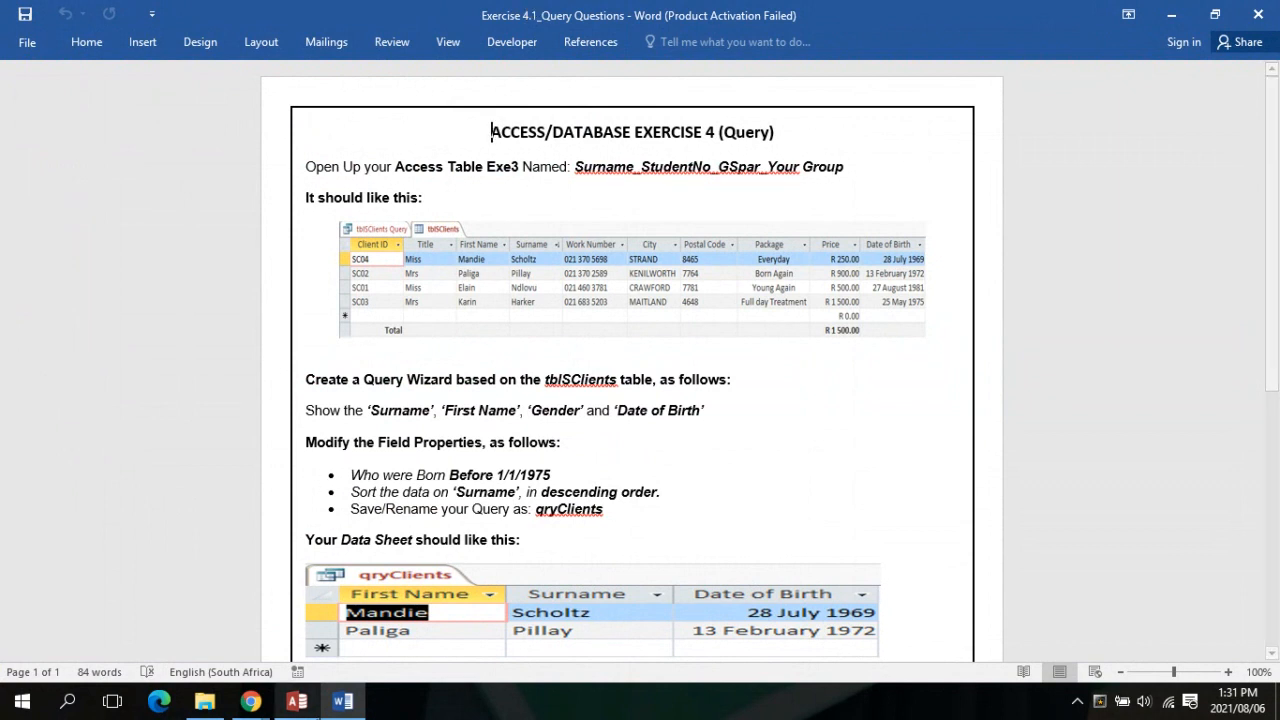
{"action": "left_click", "coordinate": [250, 612]}
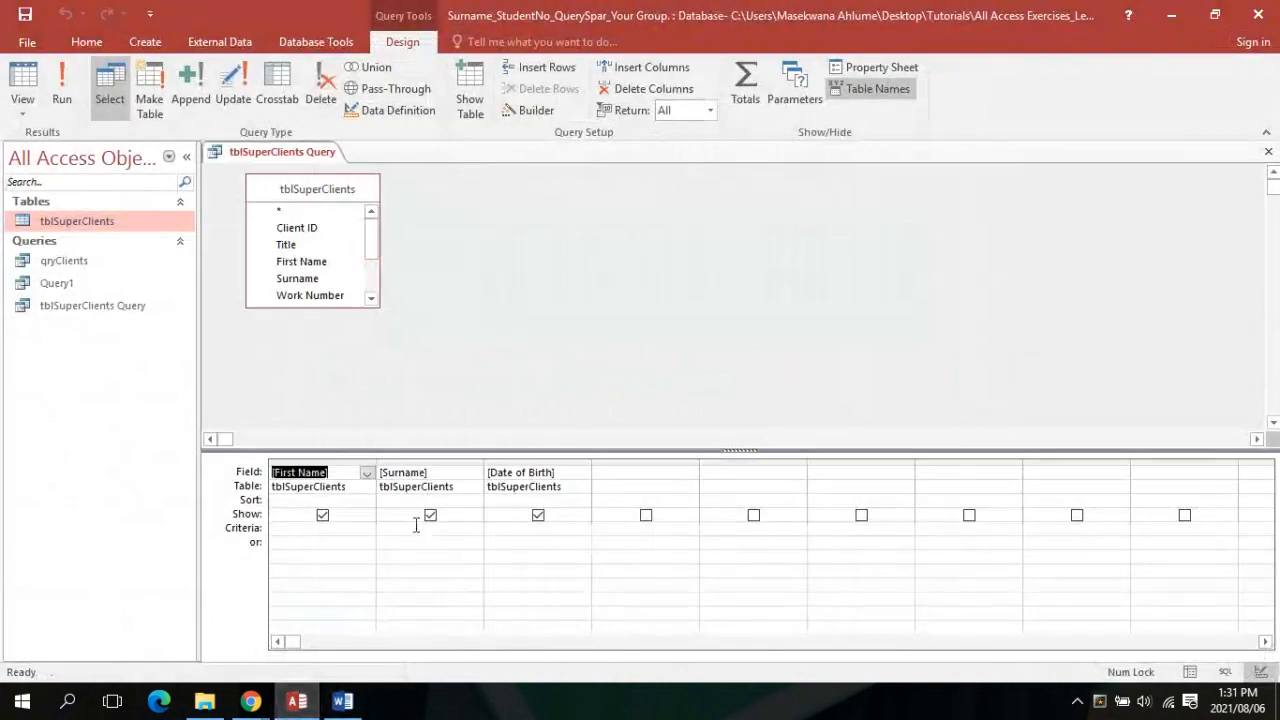
Give Date of Birth the criterion <1/1/1975 and run the query, returning two clients
{"action": "left_click", "coordinate": [494, 529]}
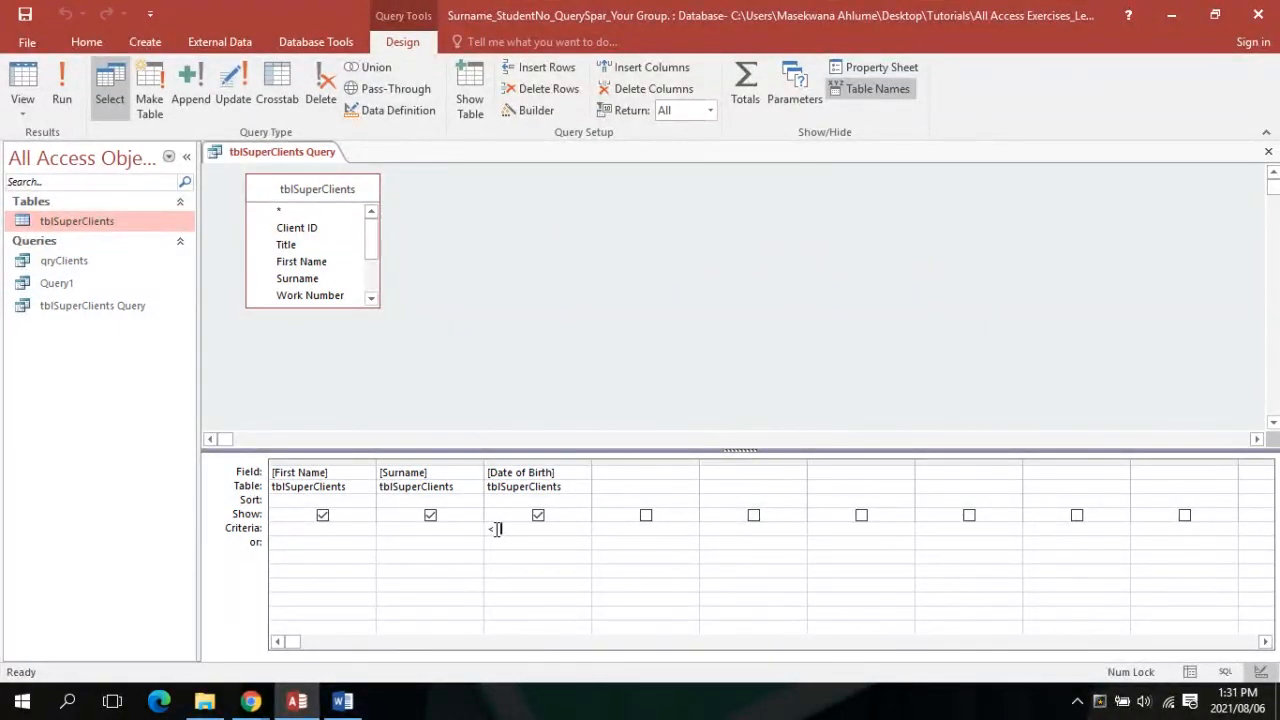
{"action": "type", "text": "1/1/1975"}
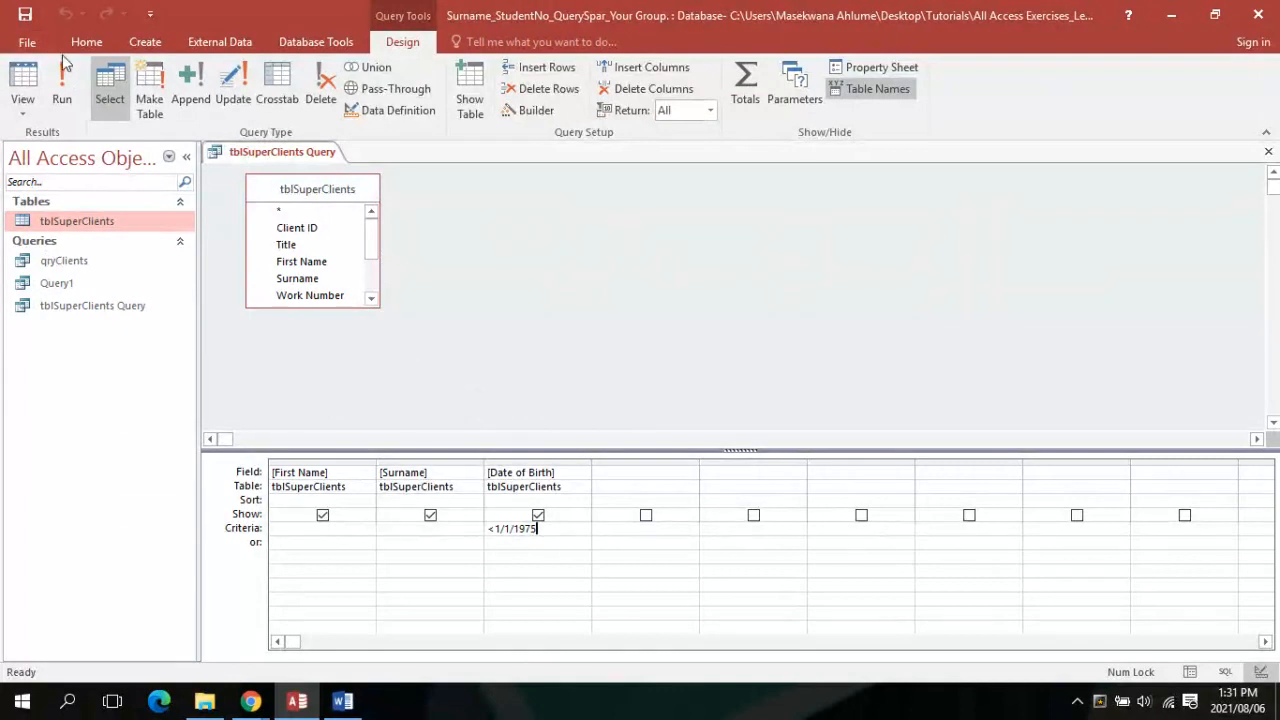
{"action": "left_click", "coordinate": [59, 87]}
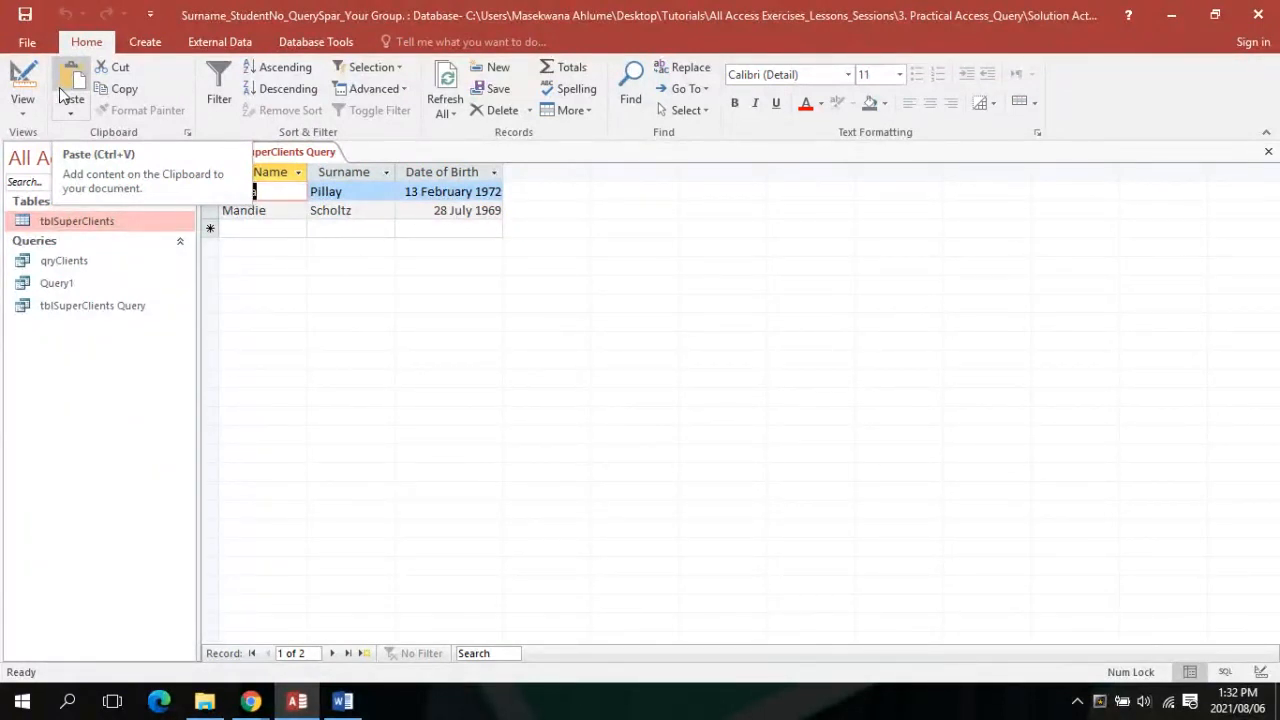
Switch the query back to Design view and check the Word instructions
{"action": "left_click", "coordinate": [33, 107]}
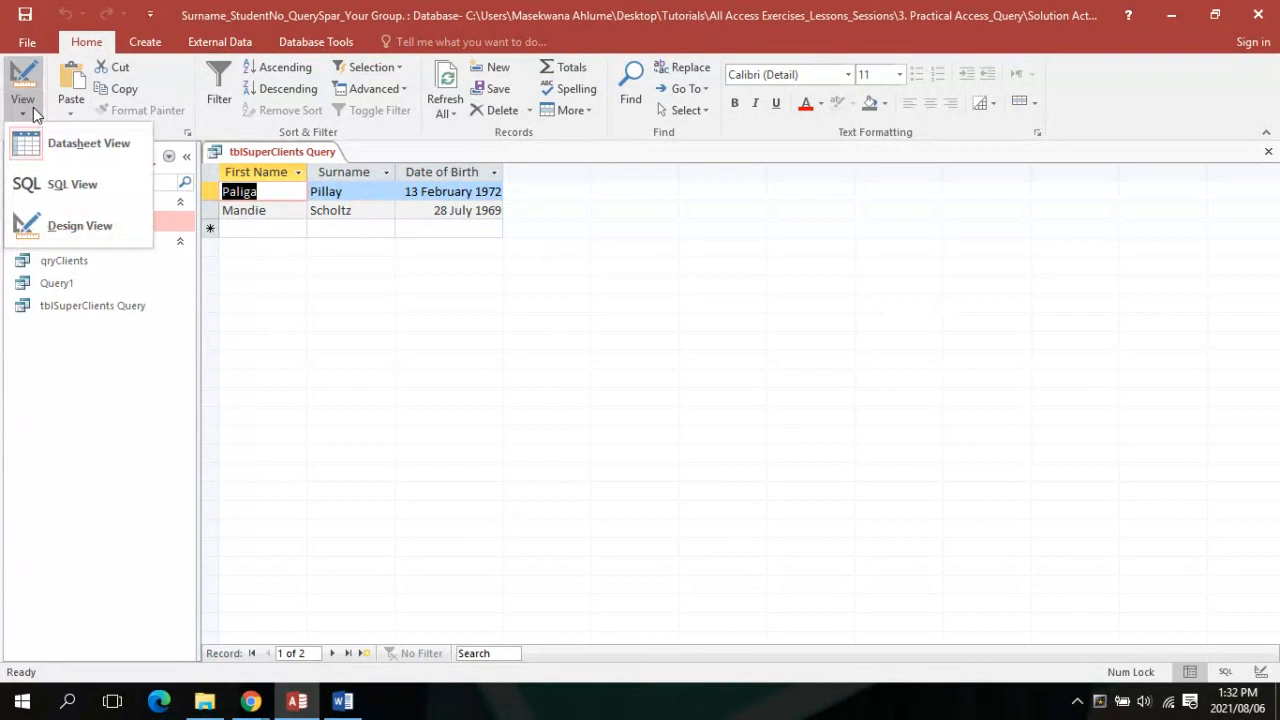
{"action": "left_click", "coordinate": [43, 235]}
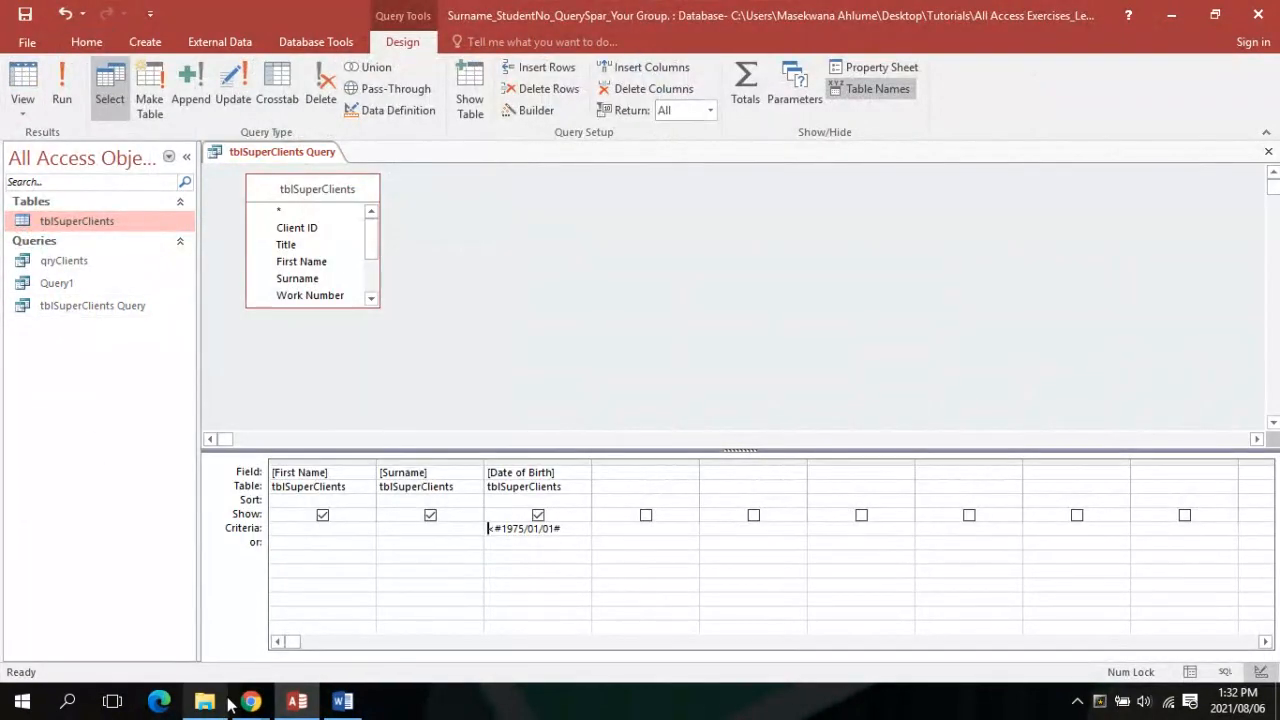
{"action": "left_click", "coordinate": [343, 703]}
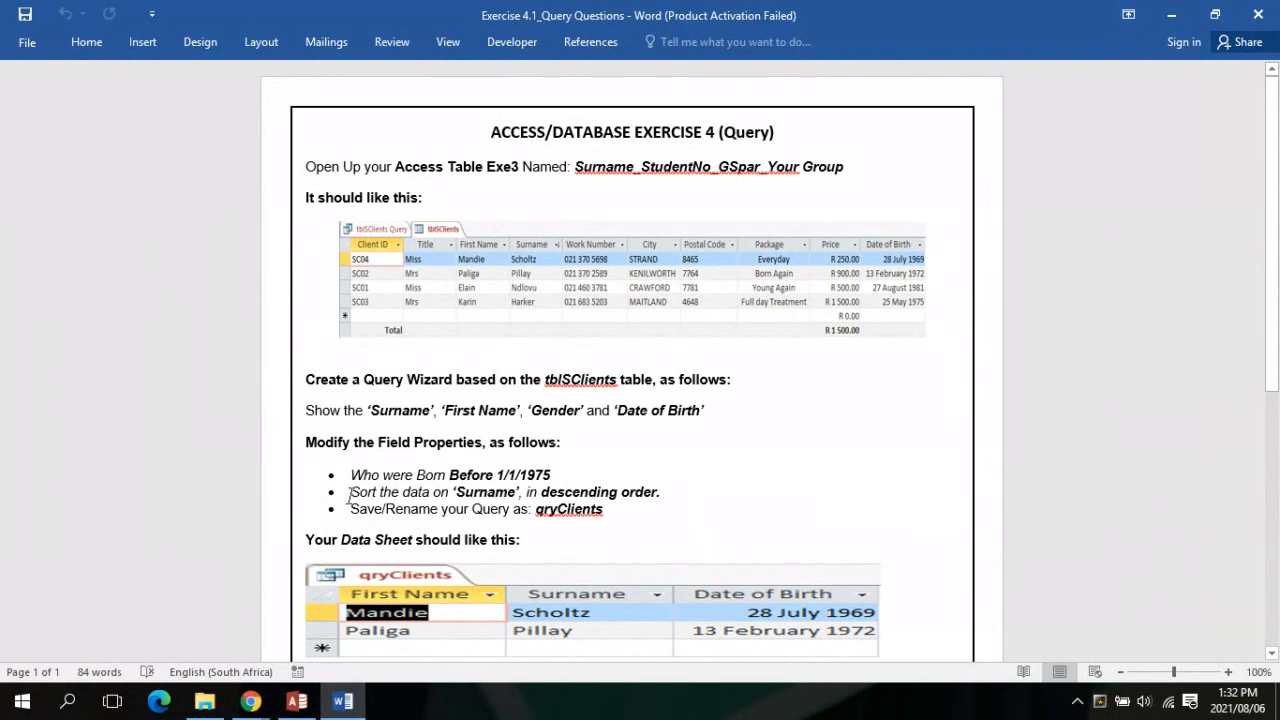
{"action": "left_click", "coordinate": [296, 700]}
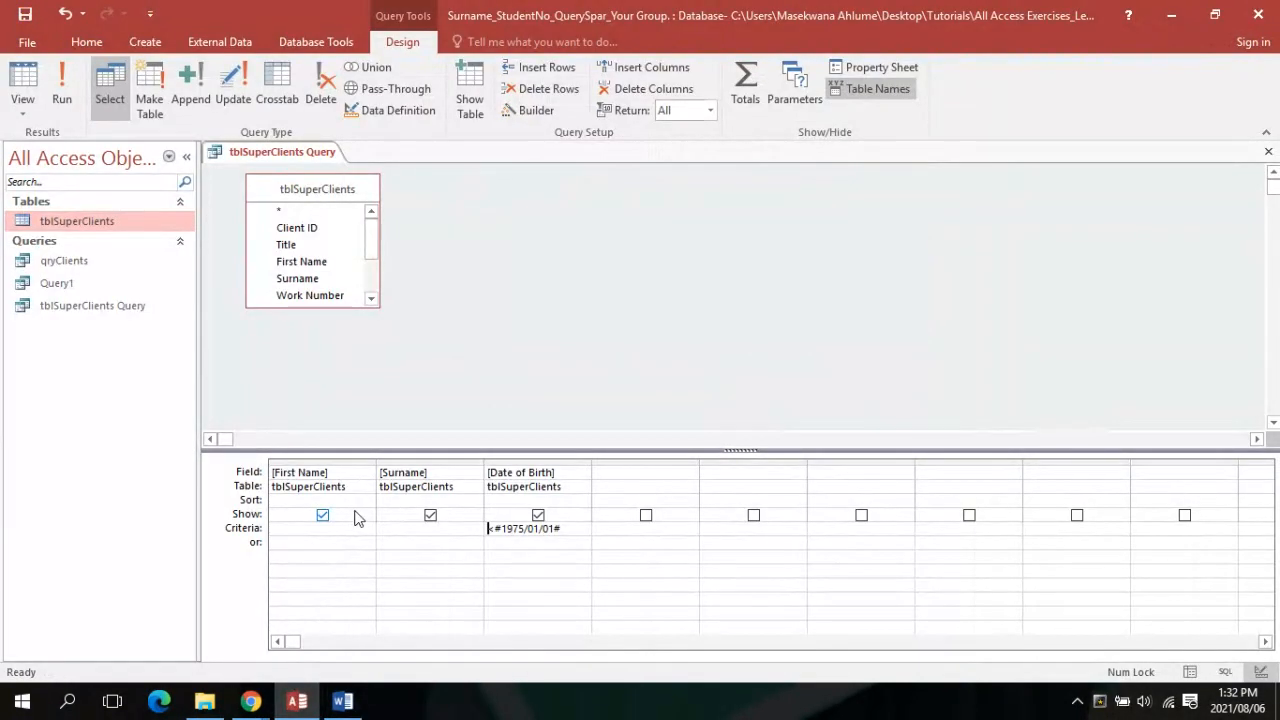
Sort Surname descending and rerun, listing the 1969 client before the 1972 one
{"action": "left_click", "coordinate": [409, 499]}
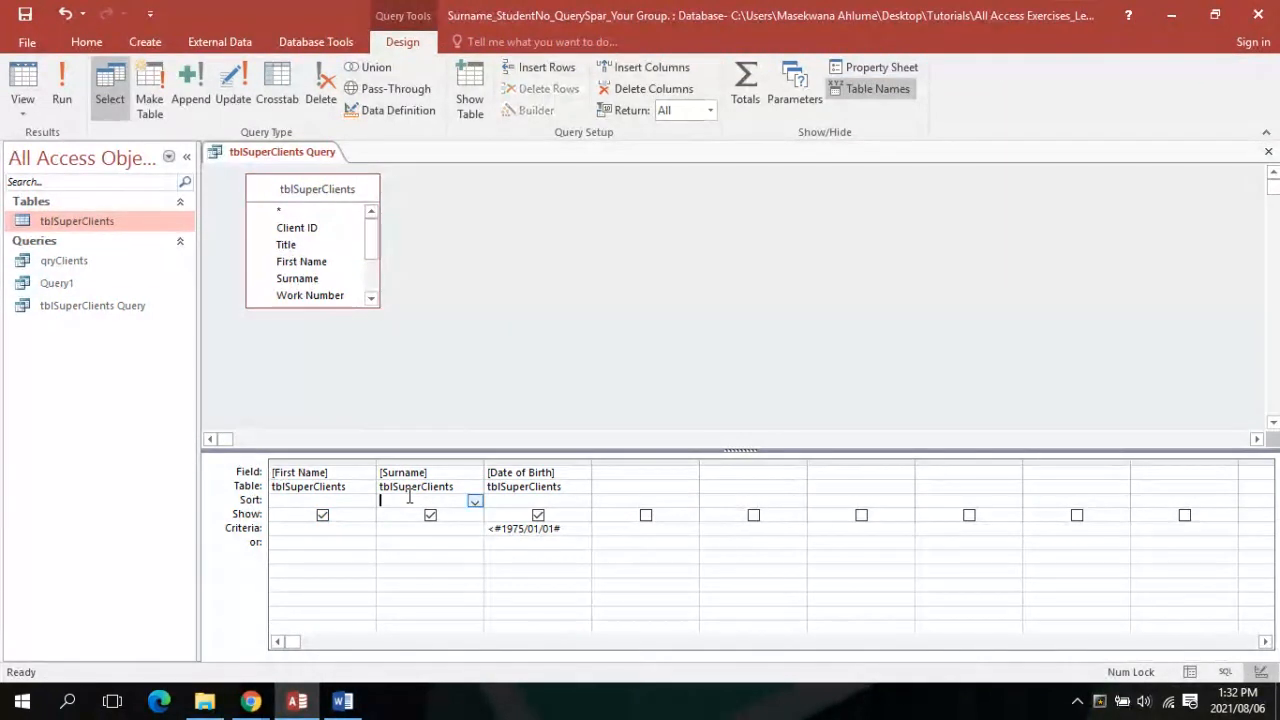
{"action": "left_click", "coordinate": [475, 502]}
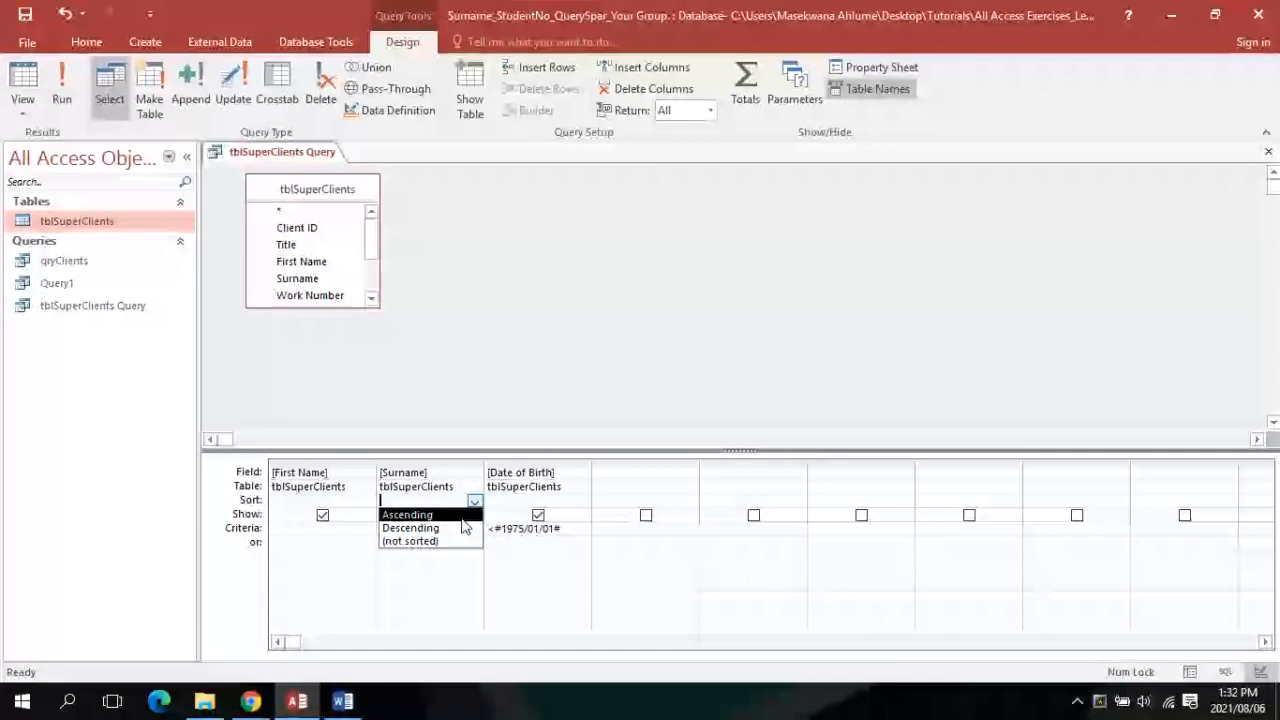
{"action": "left_click", "coordinate": [462, 527]}
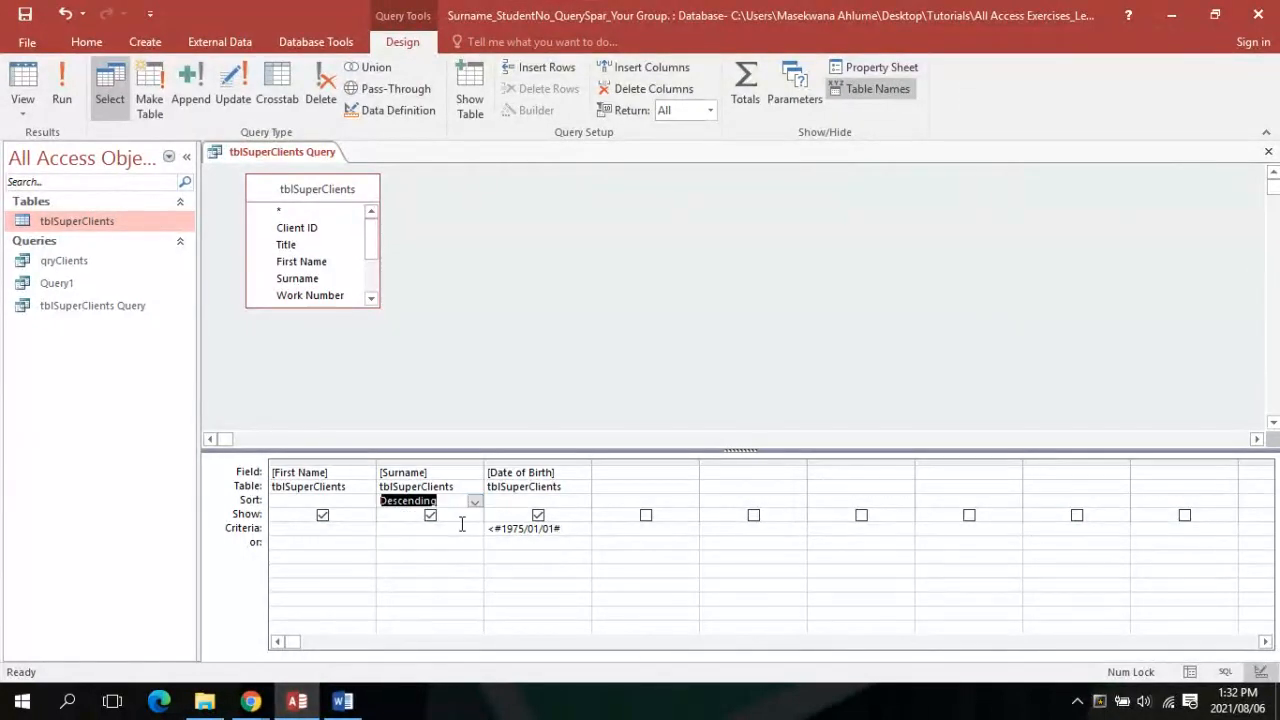
{"action": "left_click", "coordinate": [63, 100]}
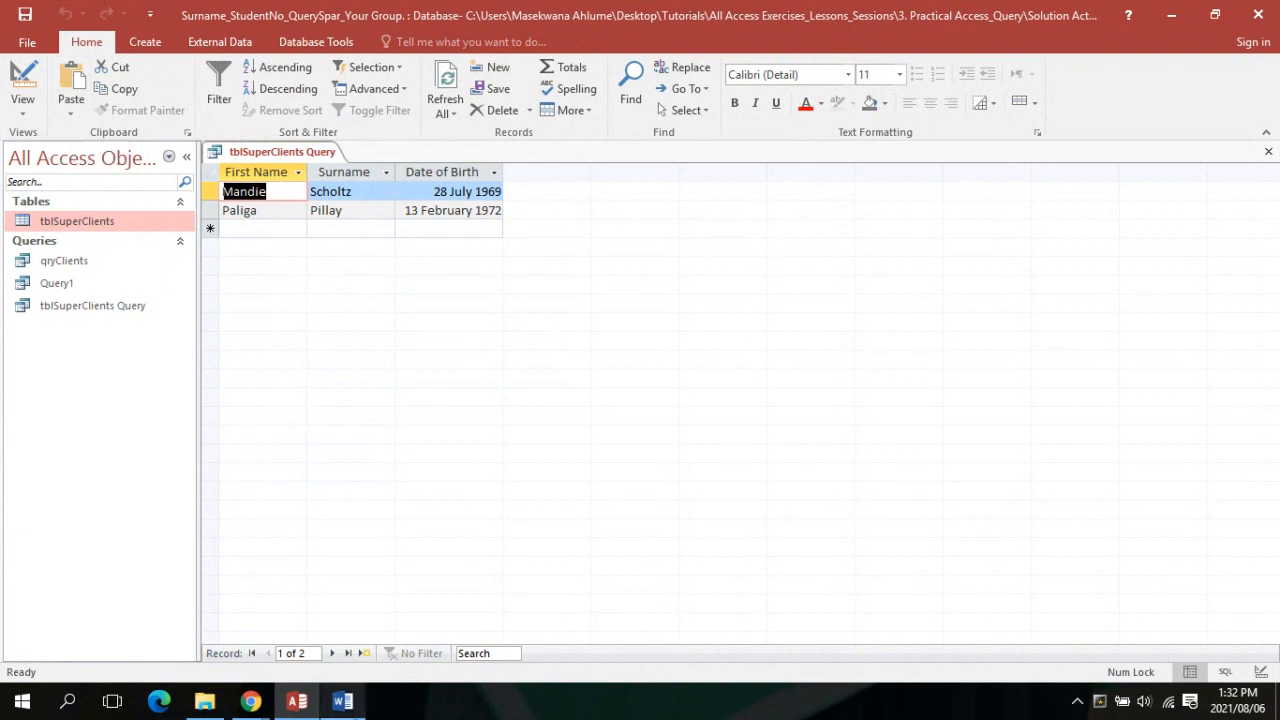
Compare the results with the exercise sheet, then save and close tblSuperClients Query
{"action": "left_click", "coordinate": [342, 701]}
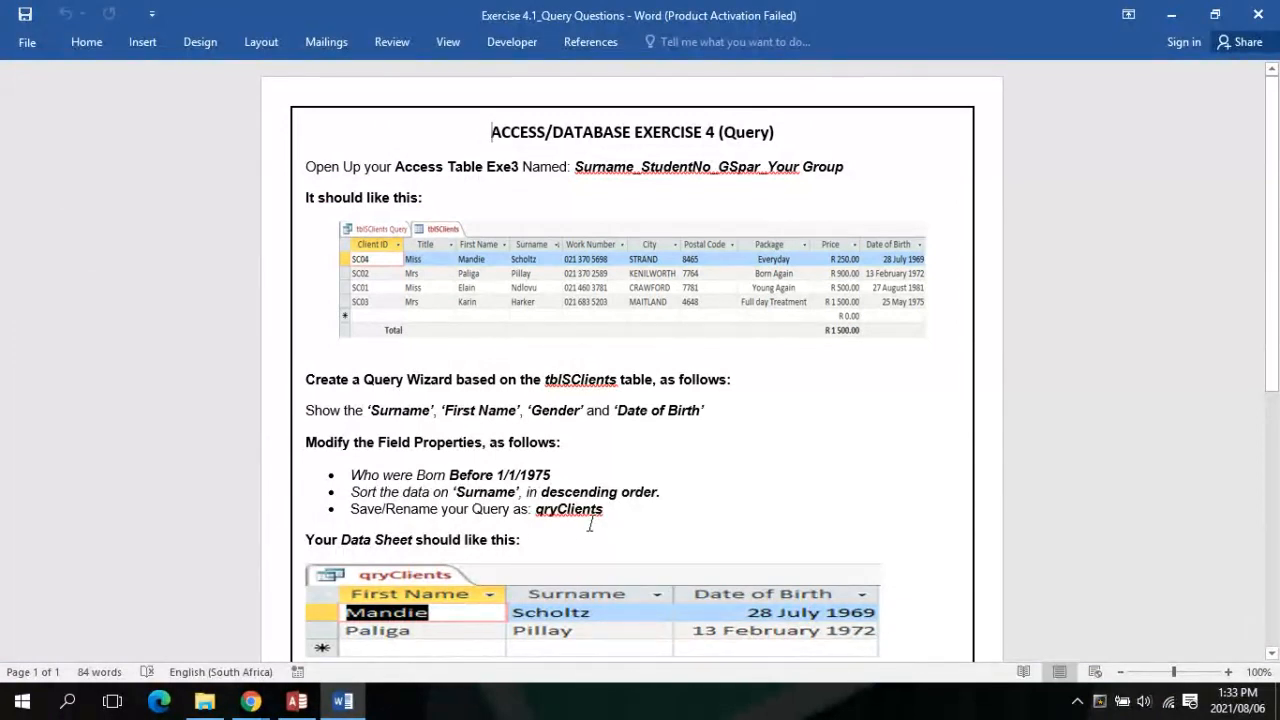
{"action": "left_click", "coordinate": [296, 701]}
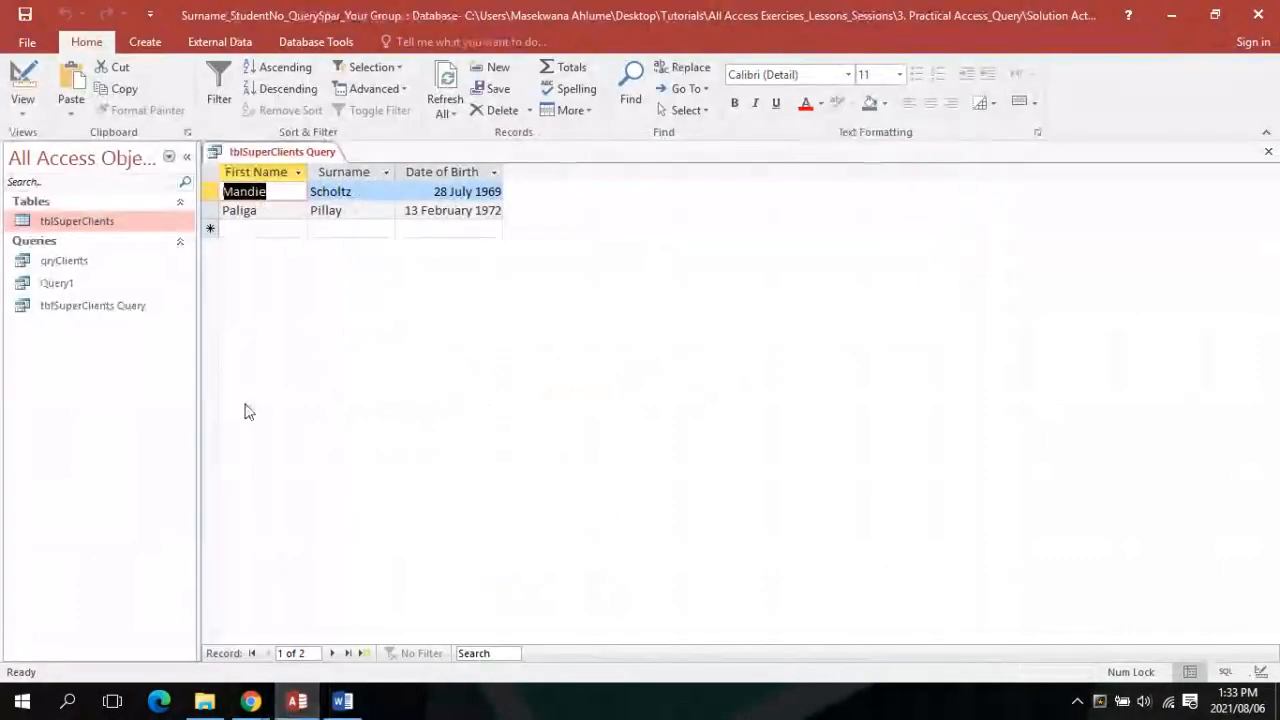
{"action": "left_click", "coordinate": [267, 155]}
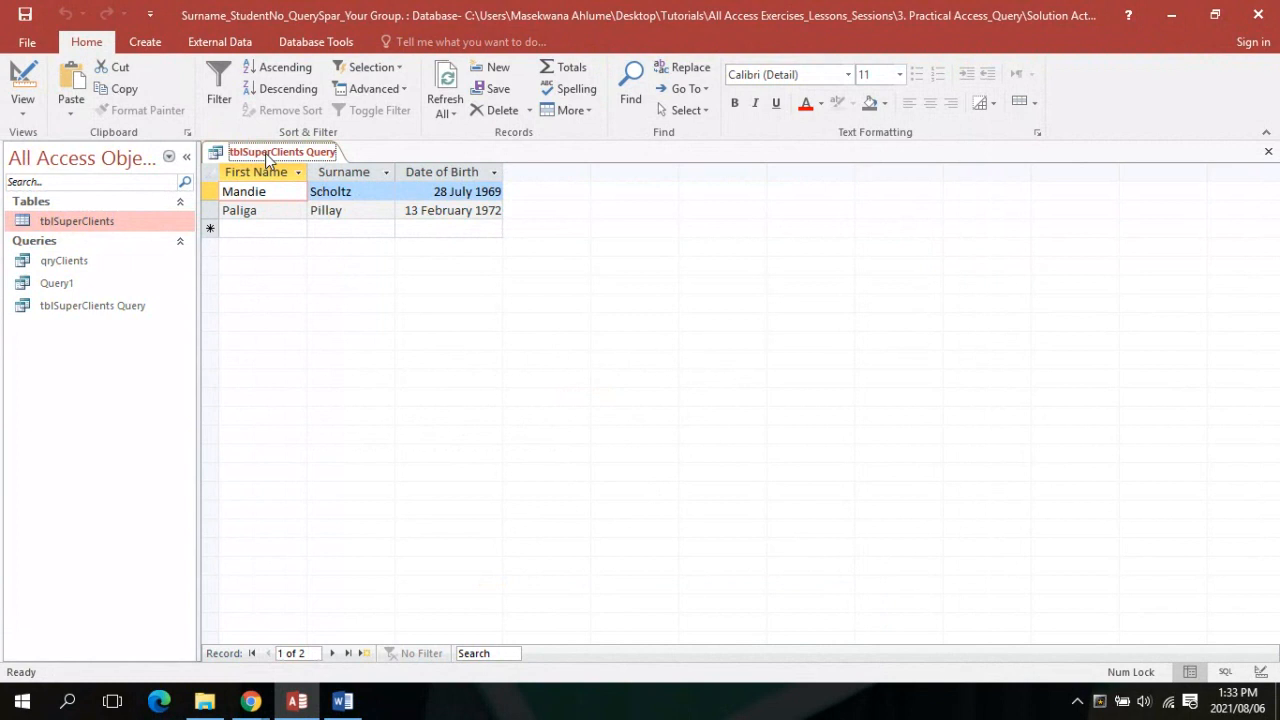
{"action": "right_click", "coordinate": [267, 158]}
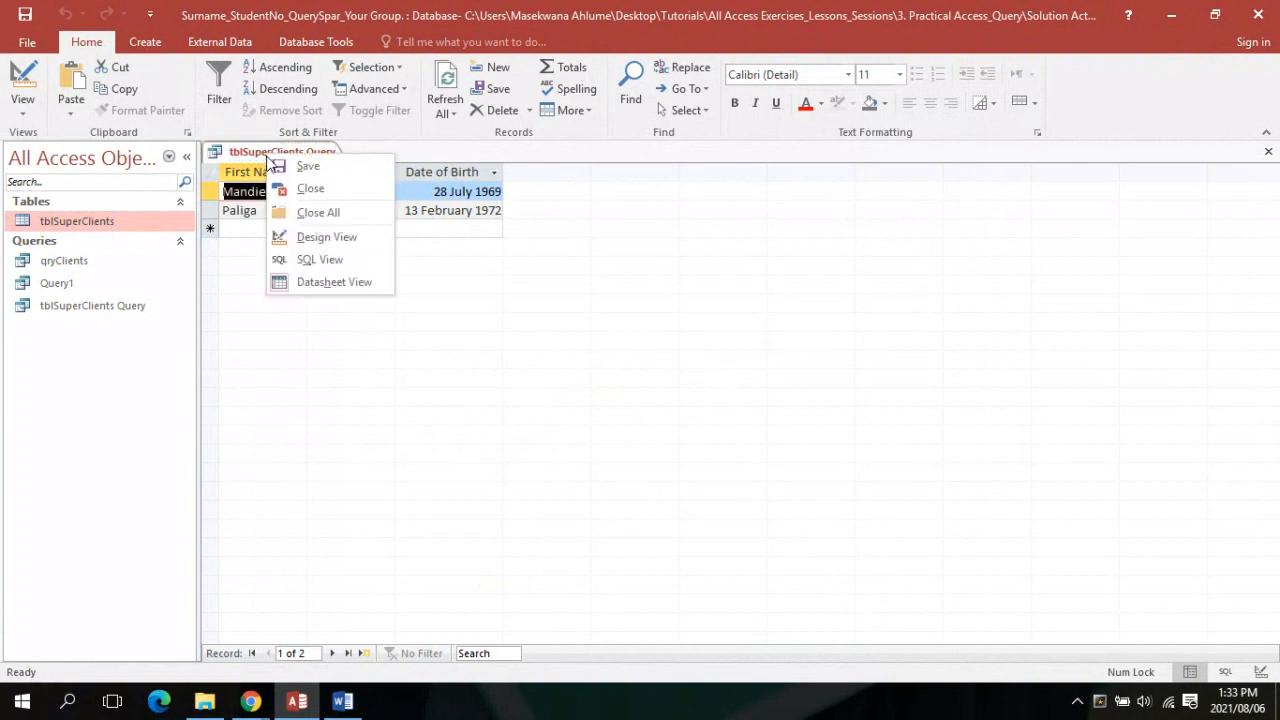
{"action": "left_click", "coordinate": [308, 166]}
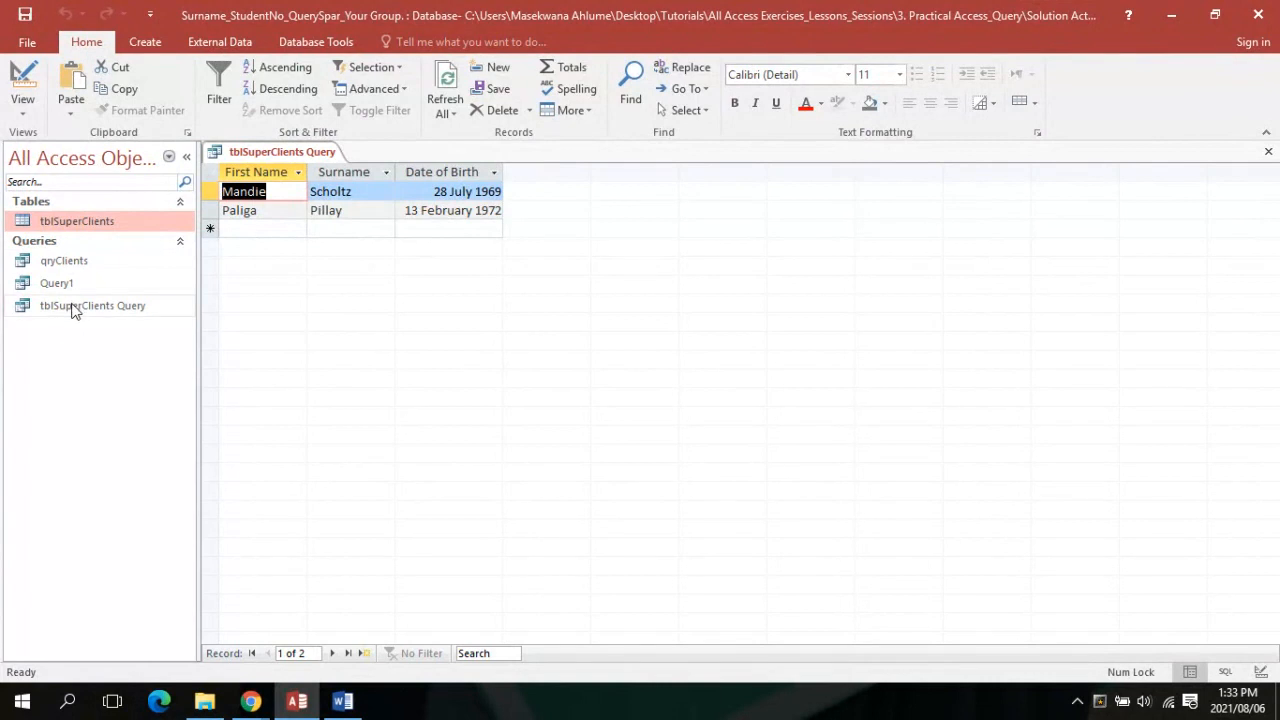
{"action": "right_click", "coordinate": [282, 151]}
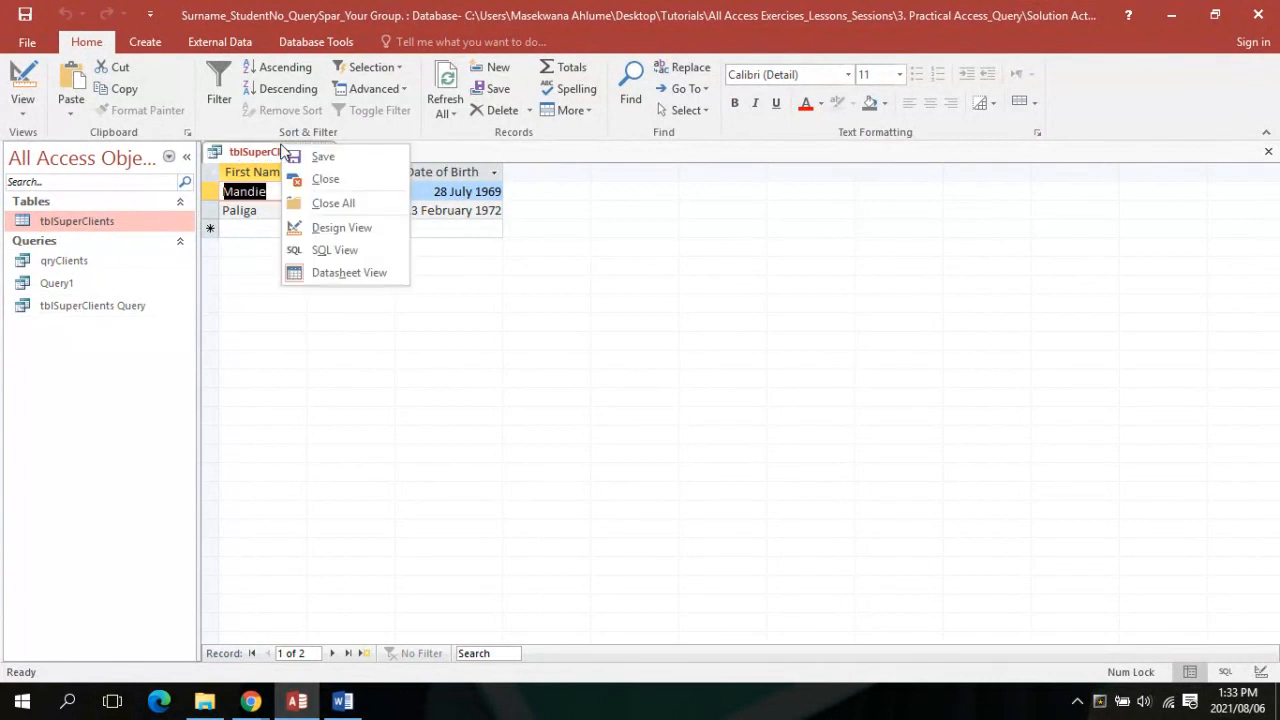
{"action": "left_click", "coordinate": [292, 178]}
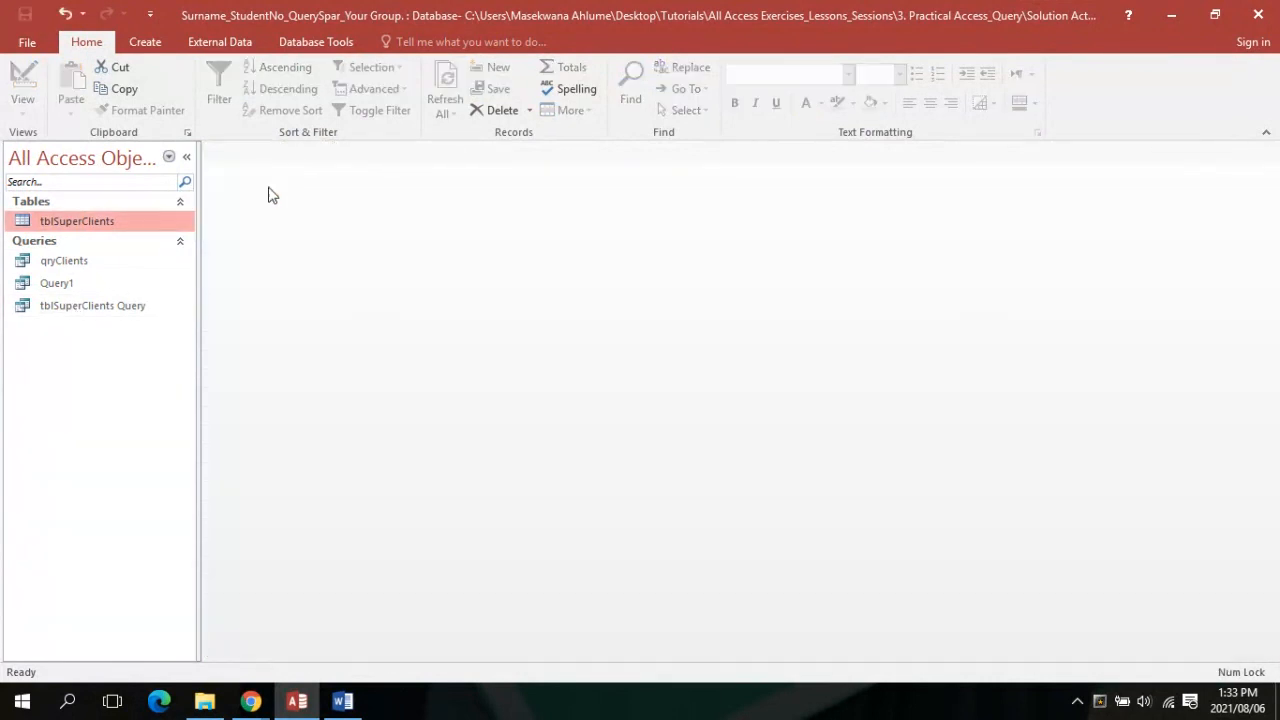
{"action": "left_click", "coordinate": [88, 308]}
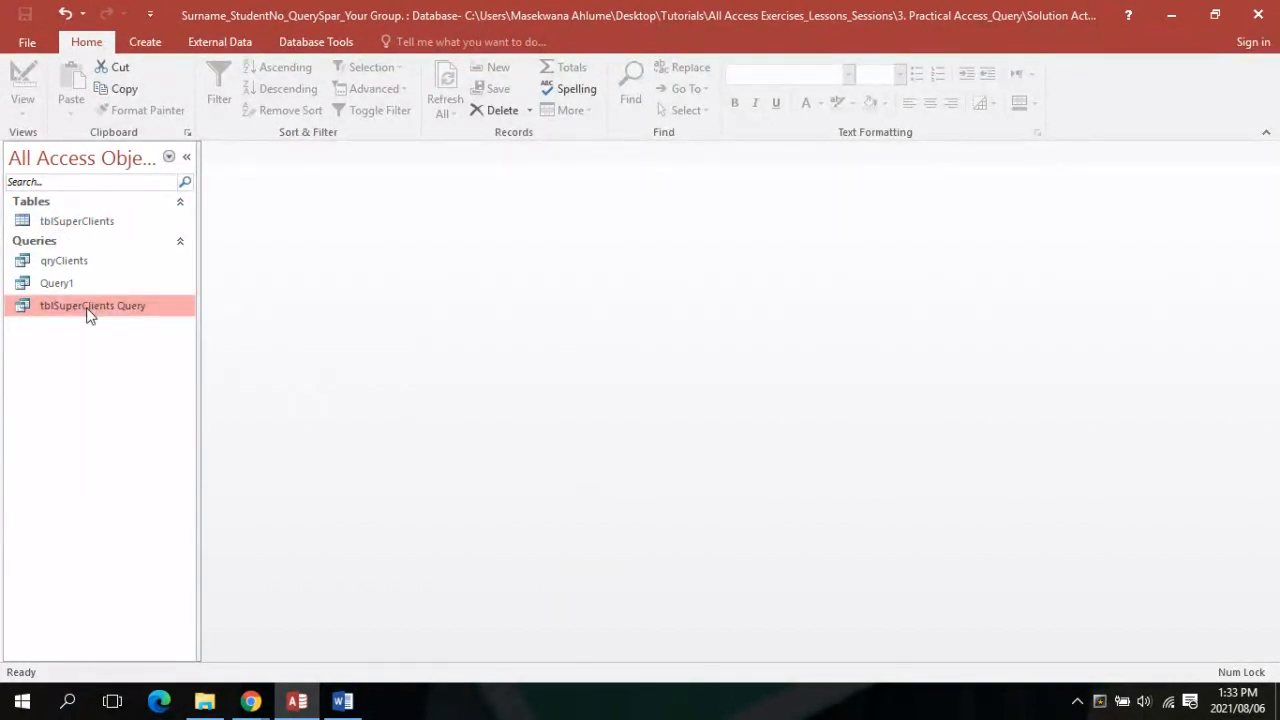
Rename tblSuperClients Query to qryClients, replacing the existing qryClients query
{"action": "right_click", "coordinate": [87, 311]}
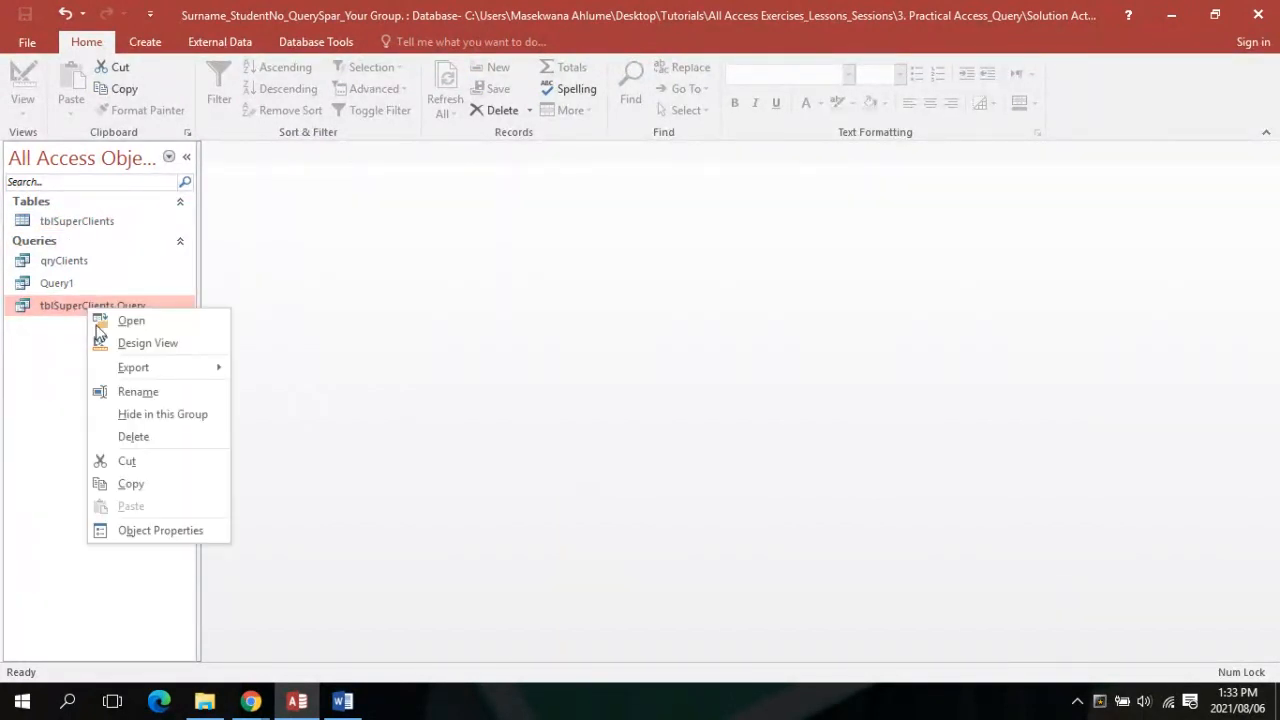
{"action": "left_click", "coordinate": [40, 353]}
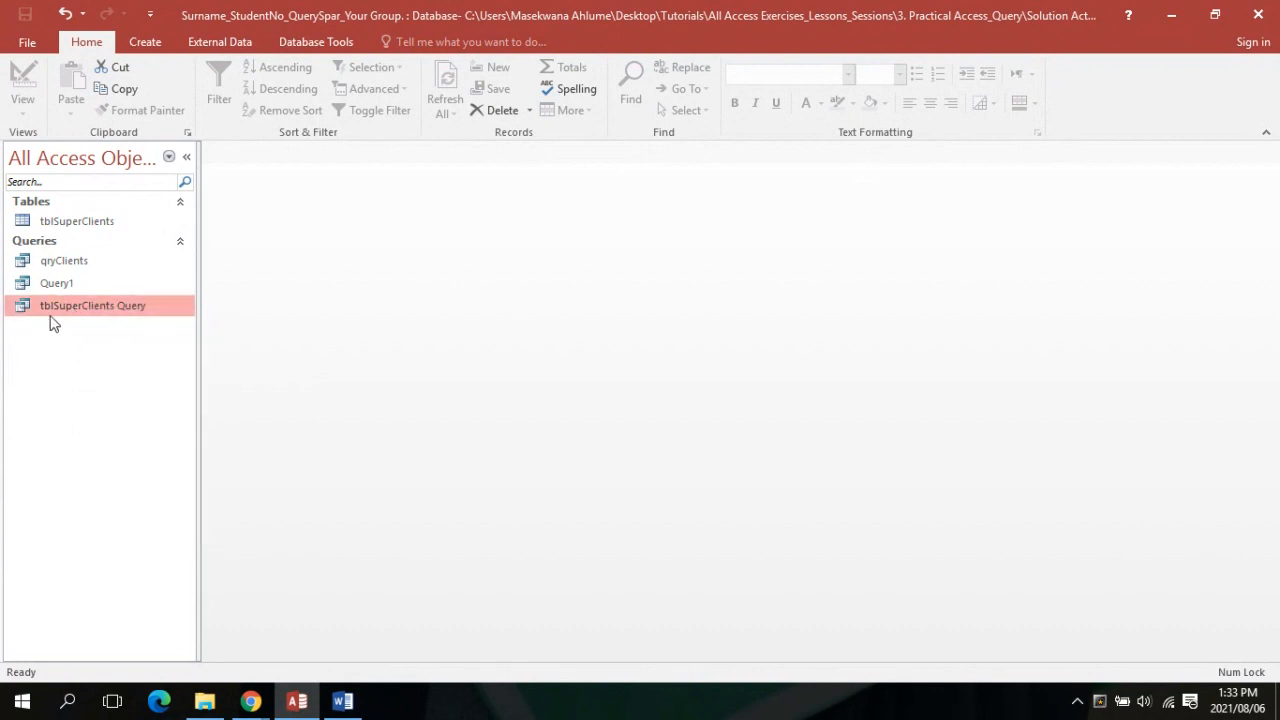
{"action": "right_click", "coordinate": [62, 306]}
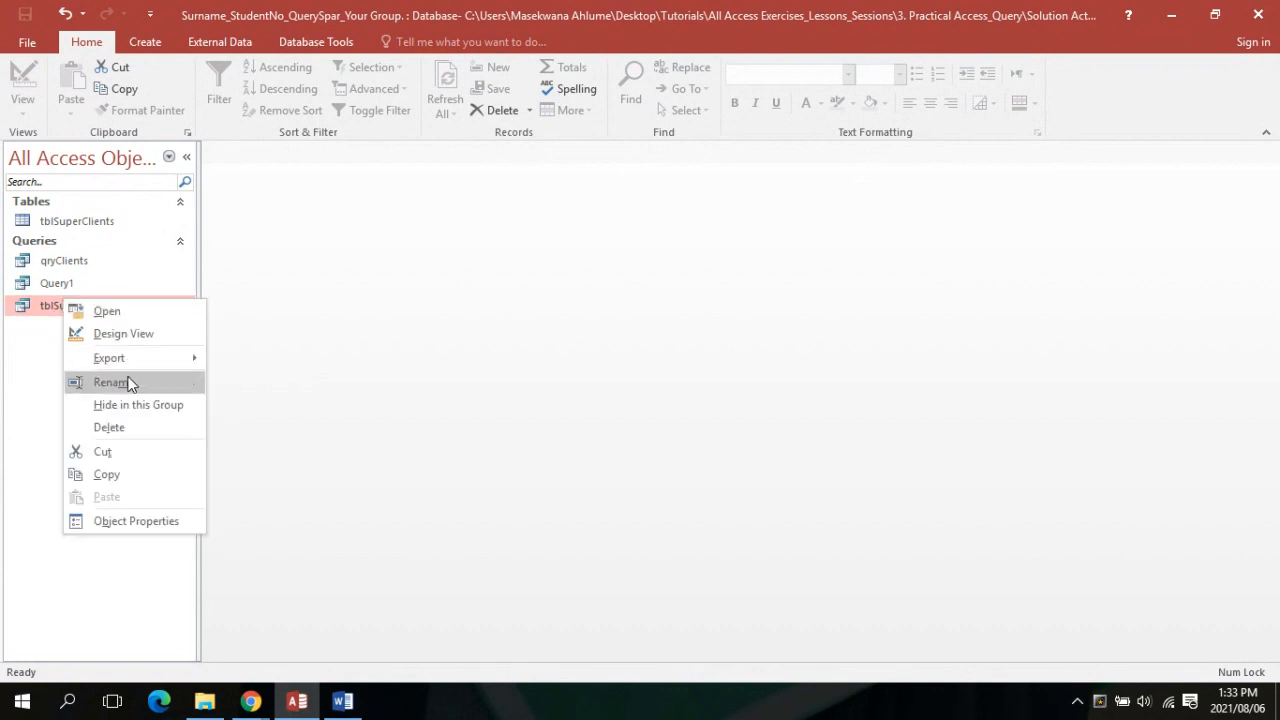
{"action": "left_click", "coordinate": [112, 382]}
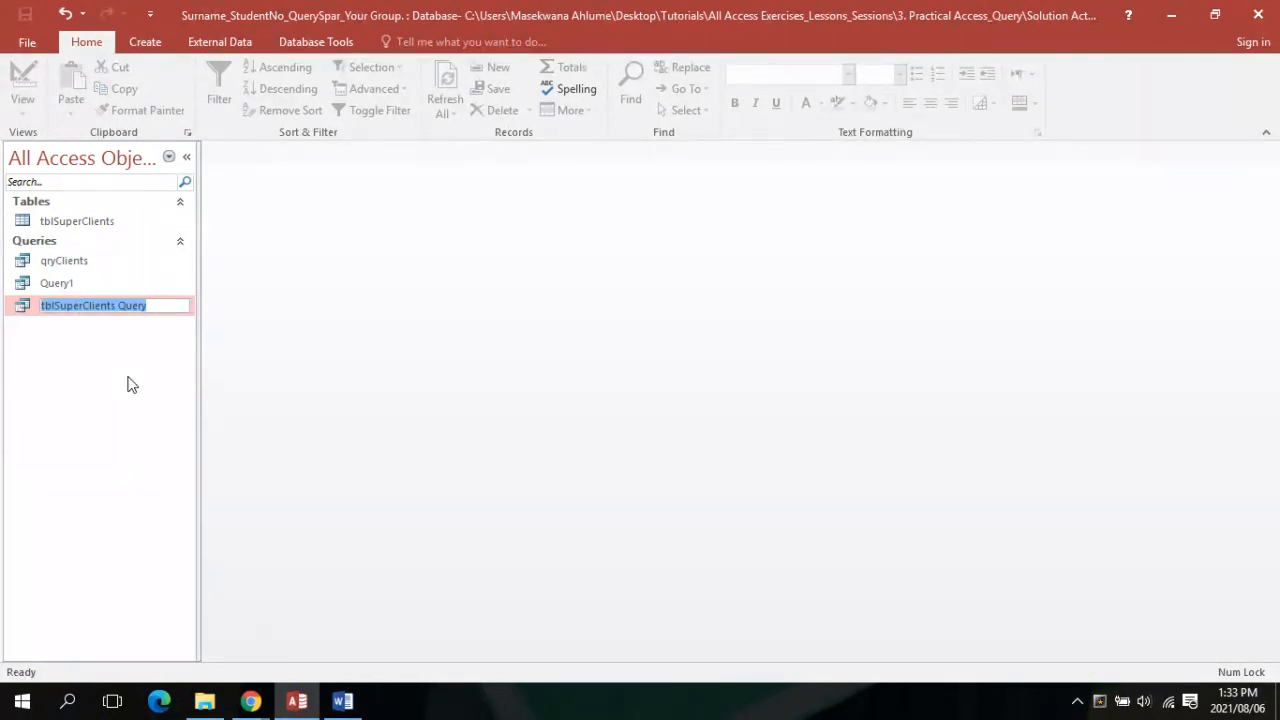
{"action": "type", "text": "qry"}
{"action": "key", "text": "Caps_Lock"}
{"action": "type", "text": "C"}
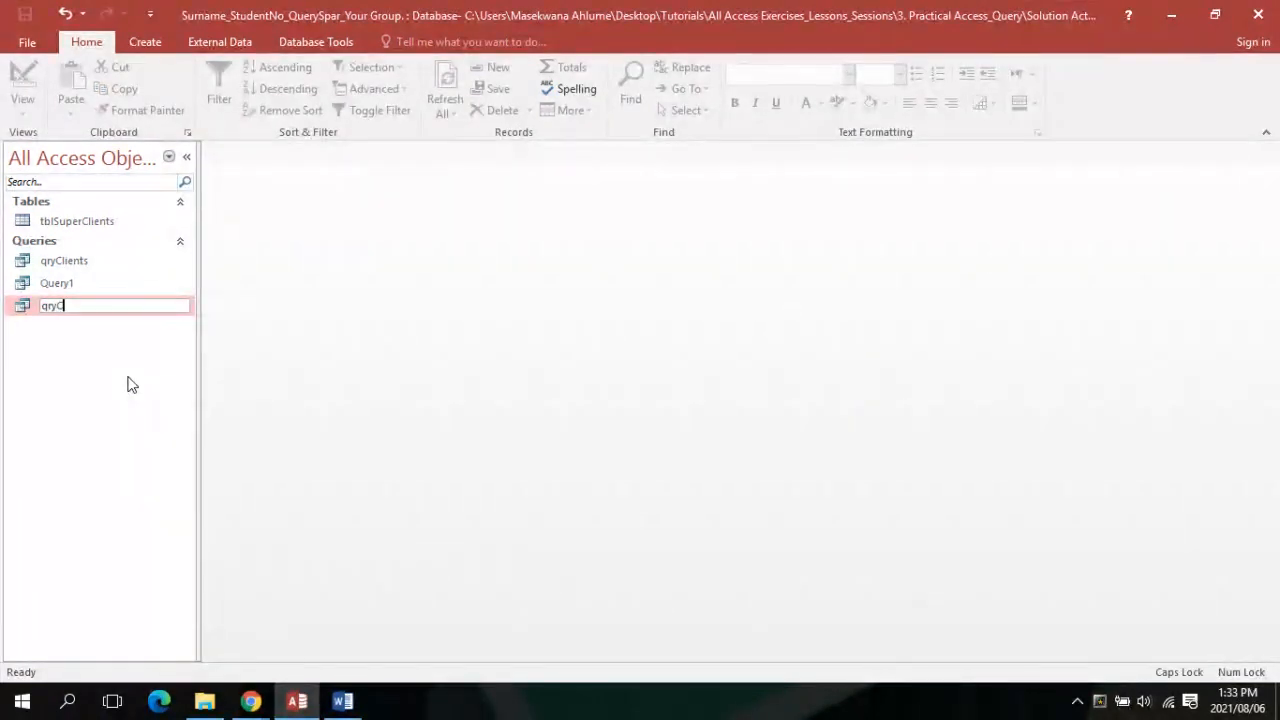
{"action": "key", "text": "Caps_Lock"}
{"action": "type", "text": "lients"}
{"action": "key", "text": "Return"}
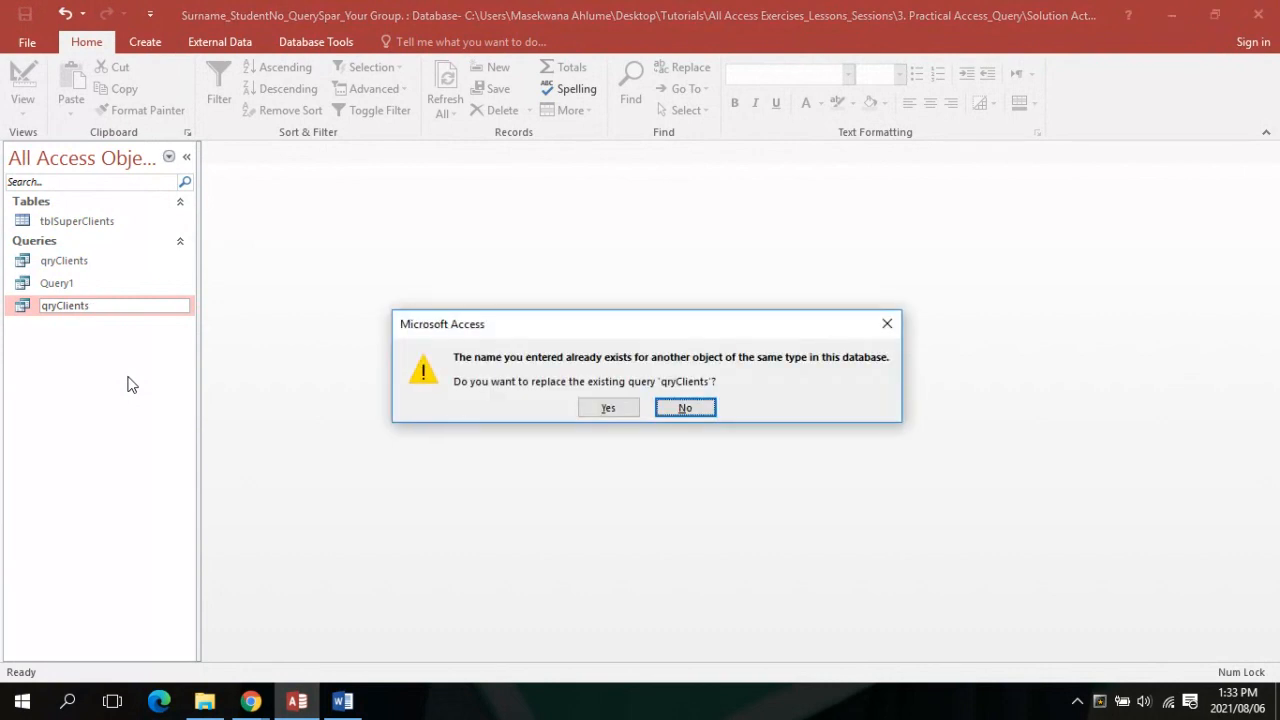
{"action": "left_click", "coordinate": [600, 411]}
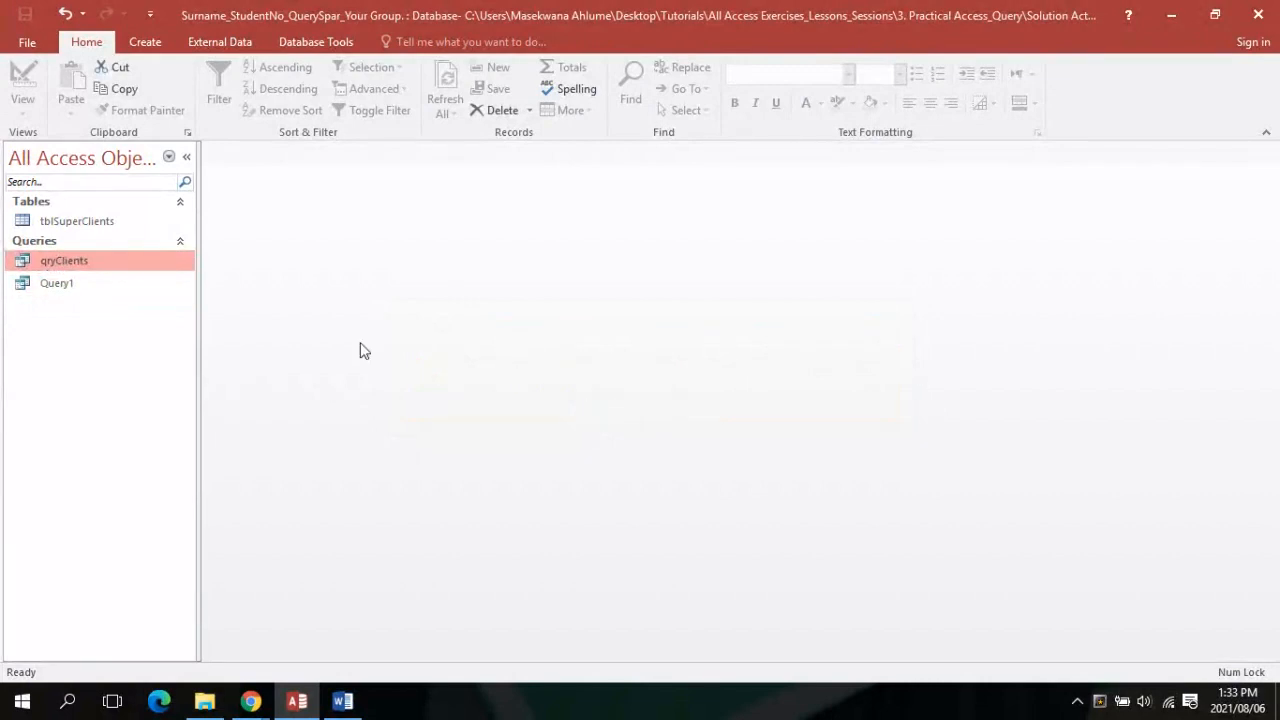
Open qryClients, read the Exercise 4.1 instructions to the Design View example, then return to Collaborate
{"action": "double_click", "coordinate": [57, 262]}
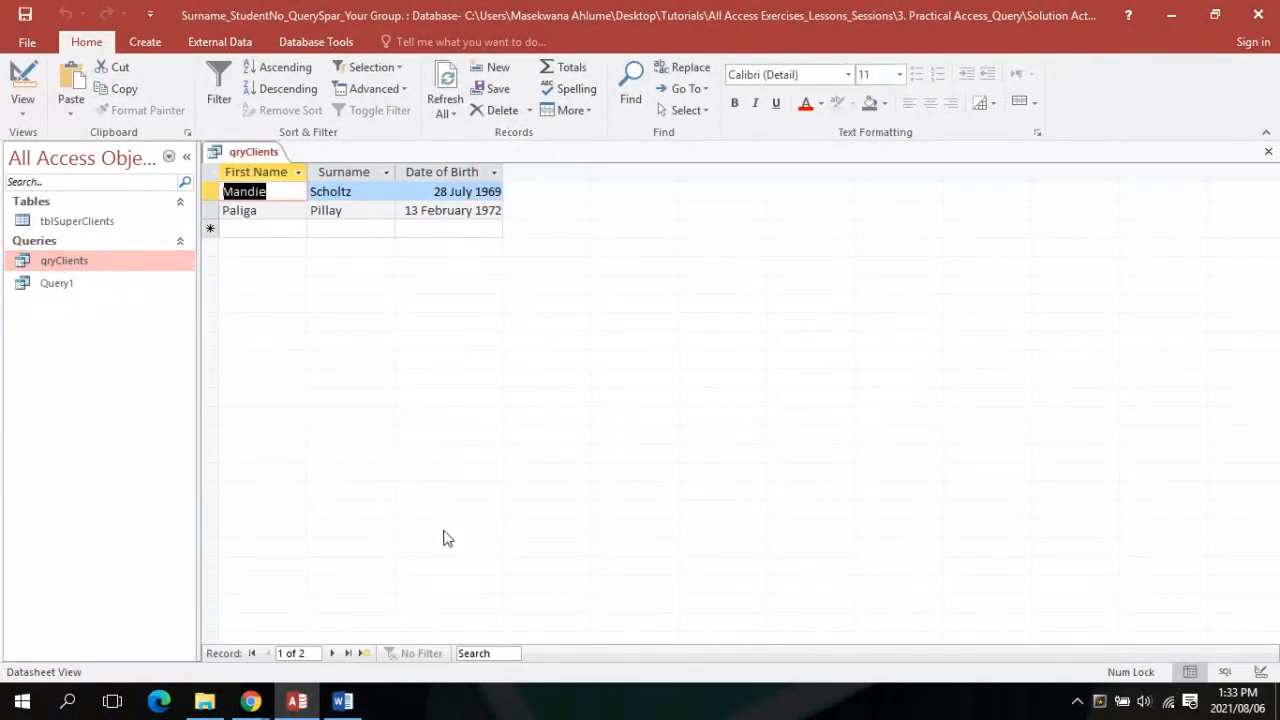
{"action": "left_click", "coordinate": [345, 703]}
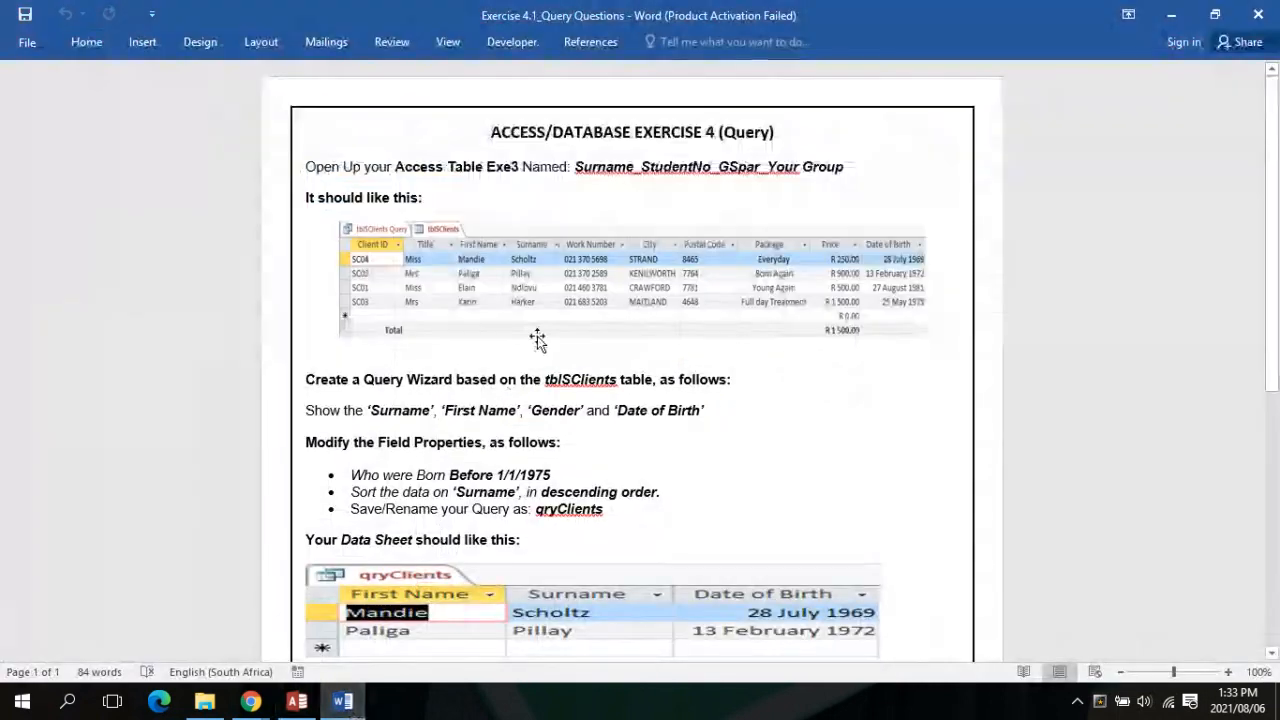
{"action": "scroll", "coordinate": [537, 336], "scroll_direction": "down", "scroll_amount": 3}
{"action": "scroll", "coordinate": [537, 336], "scroll_direction": "down", "scroll_amount": 6}
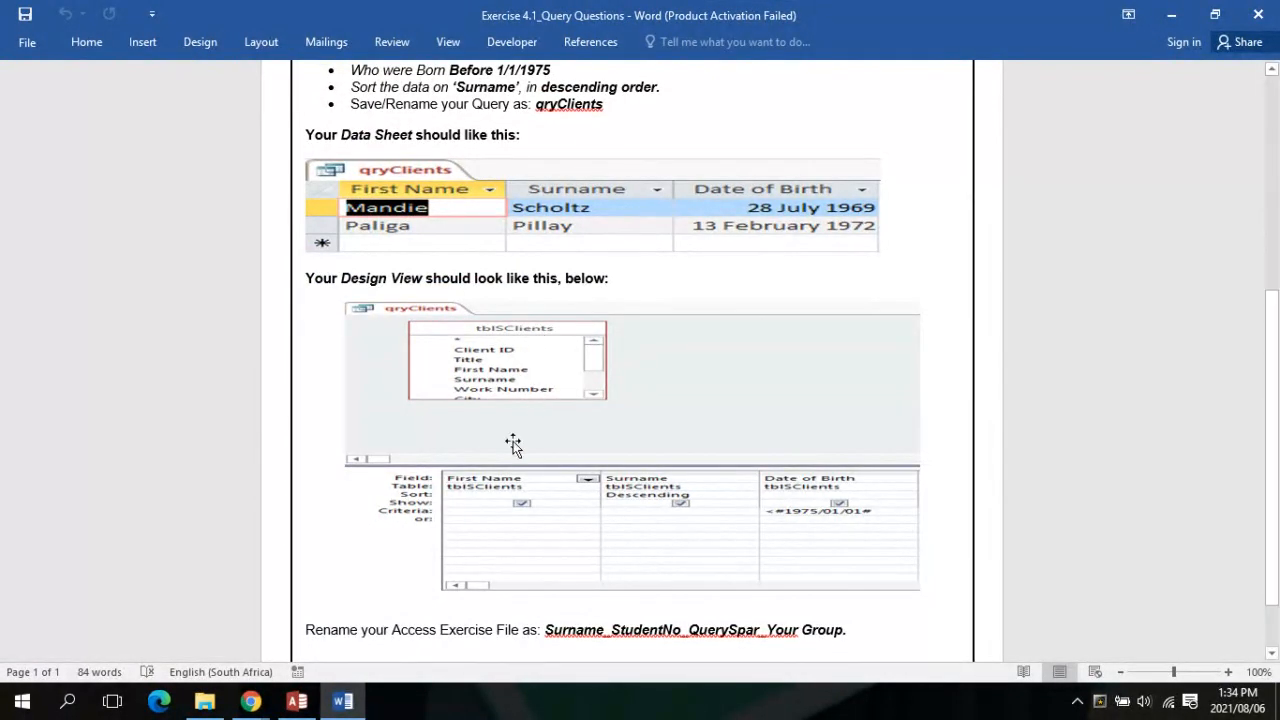
{"action": "mouse_move", "coordinate": [251, 705]}
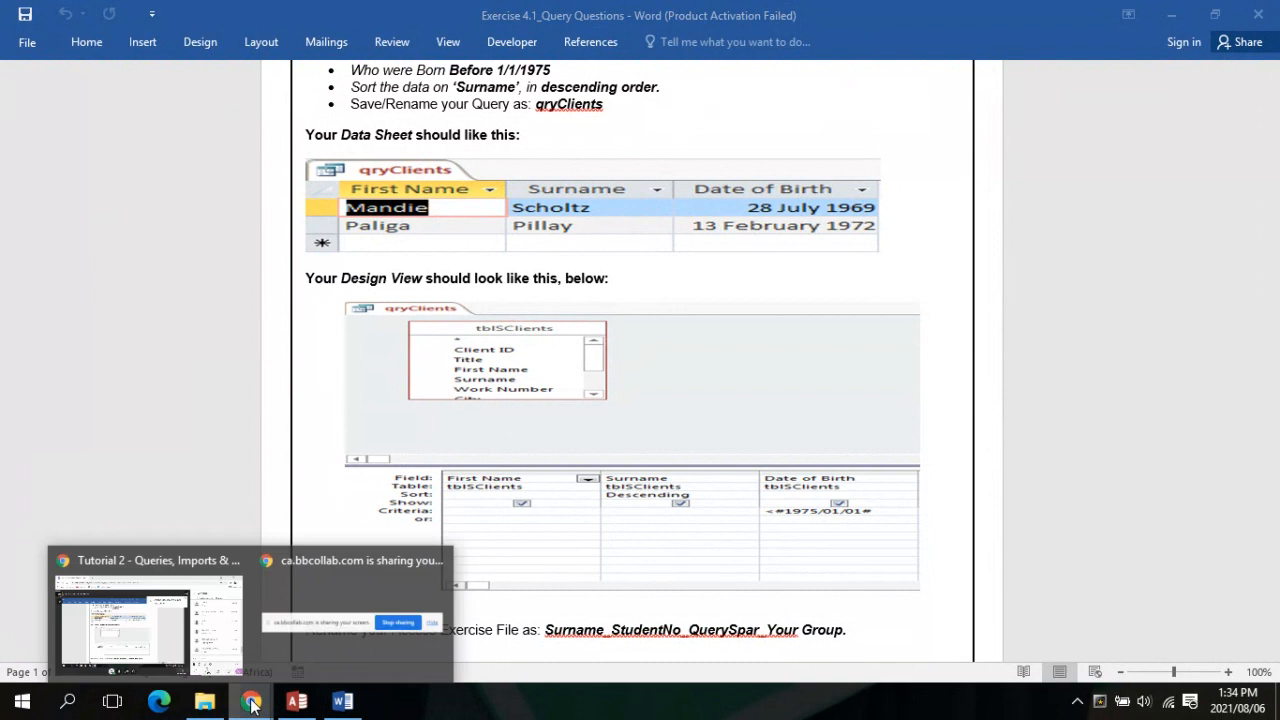
{"action": "left_click", "coordinate": [234, 665]}
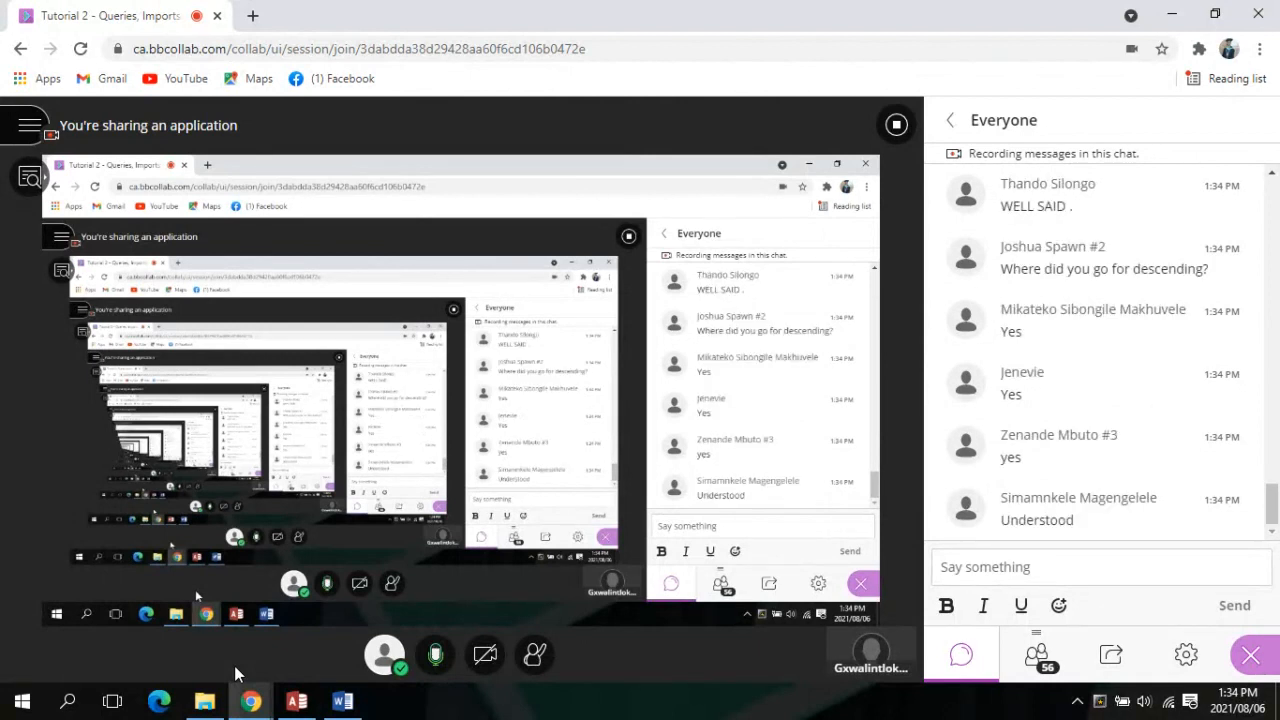
In qryClients Design View, set the Surname sort to Descending and rerun the query
{"action": "left_click", "coordinate": [296, 701]}
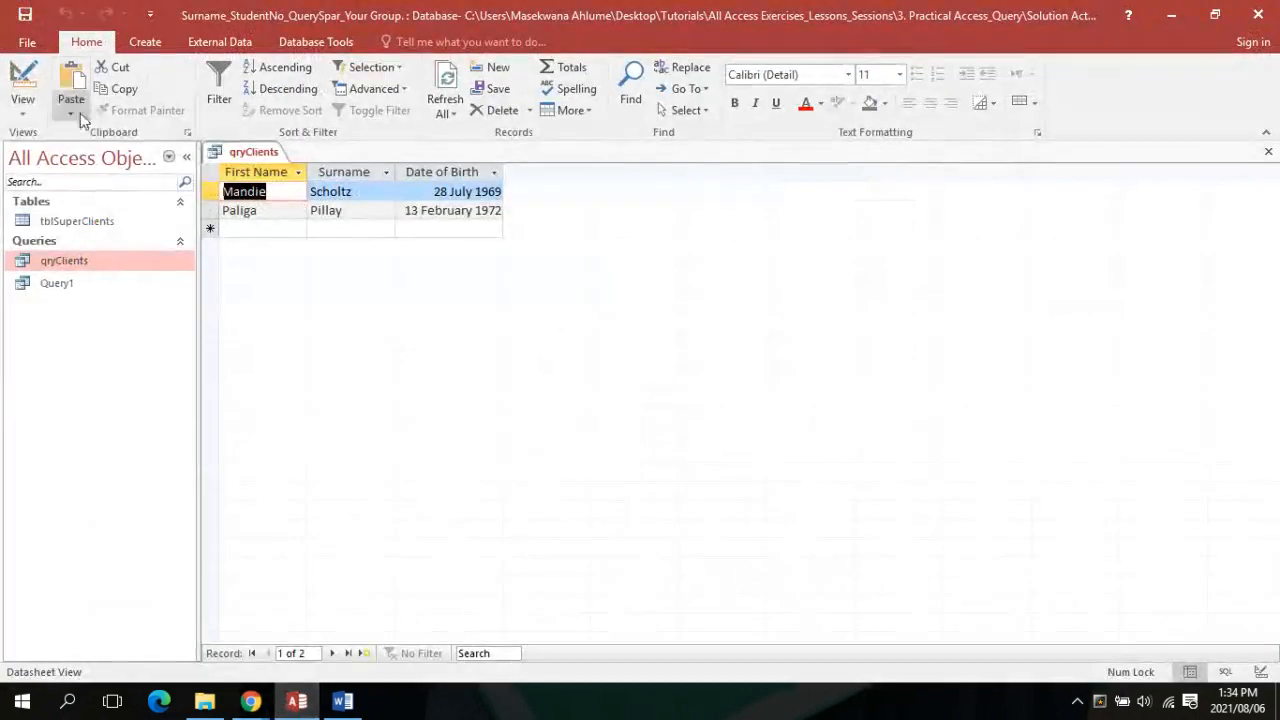
{"action": "left_click", "coordinate": [22, 105]}
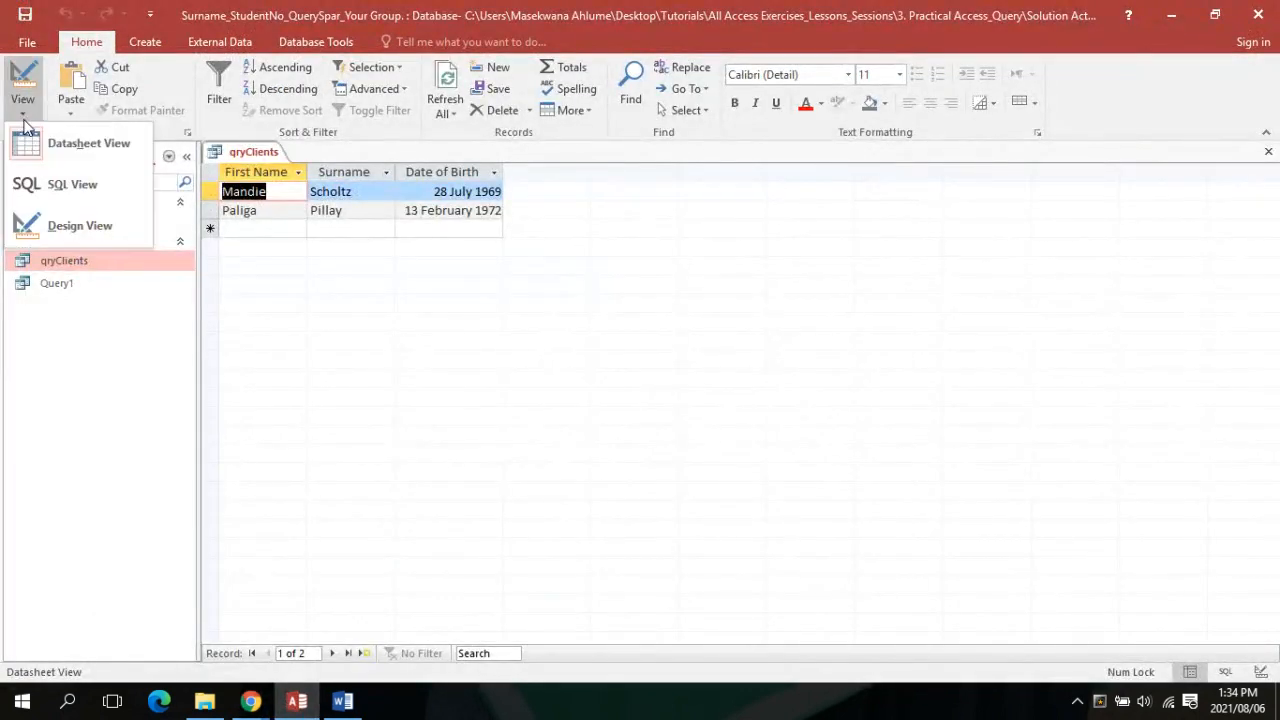
{"action": "left_click", "coordinate": [26, 229]}
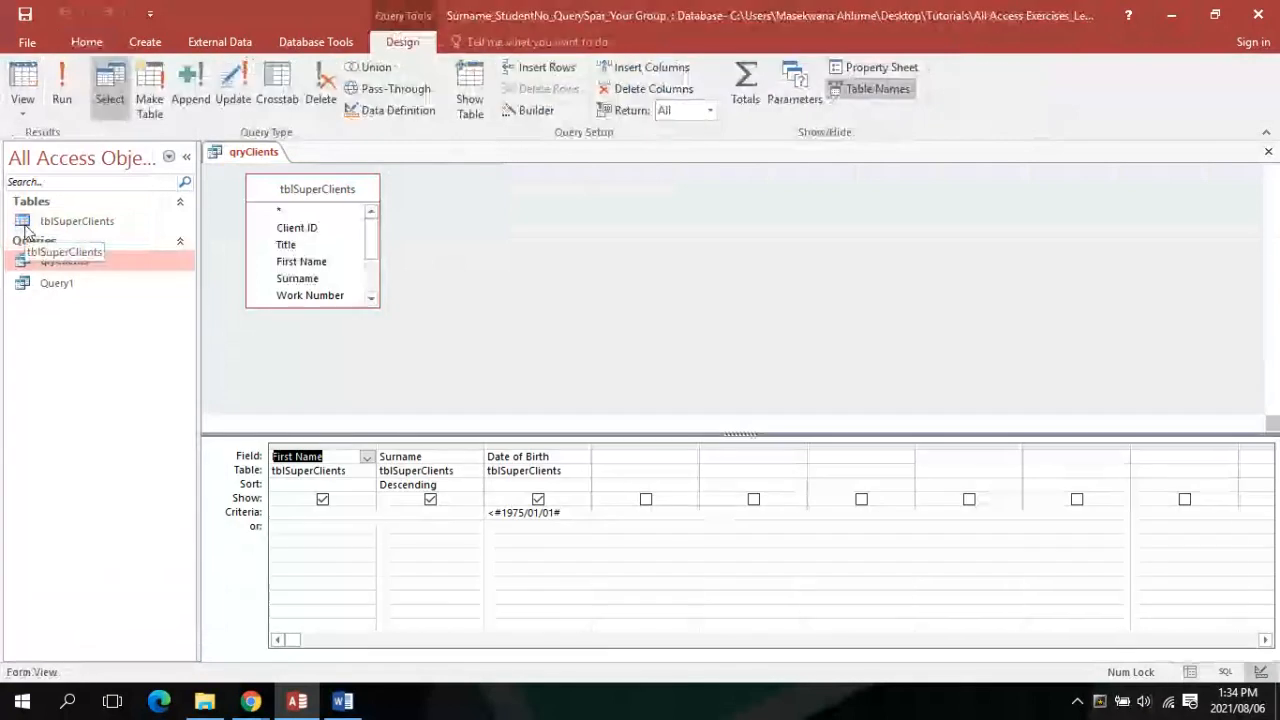
{"action": "left_click", "coordinate": [477, 484]}
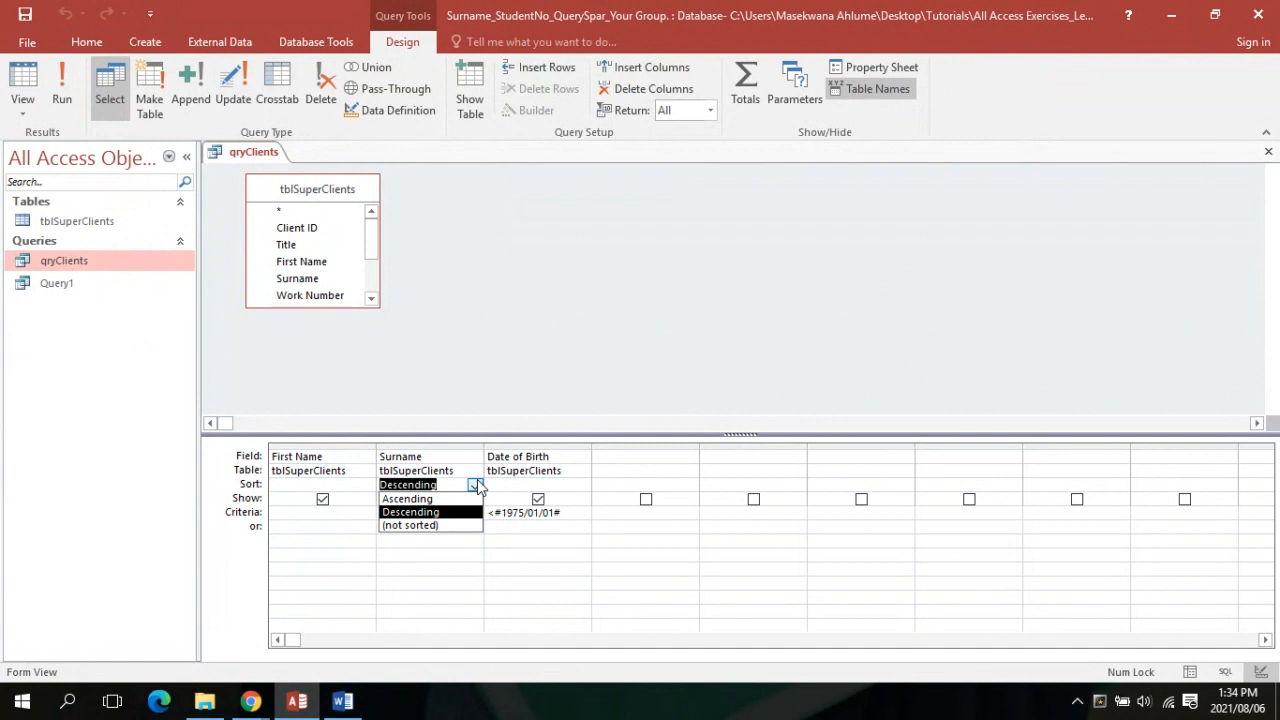
{"action": "left_click", "coordinate": [425, 511]}
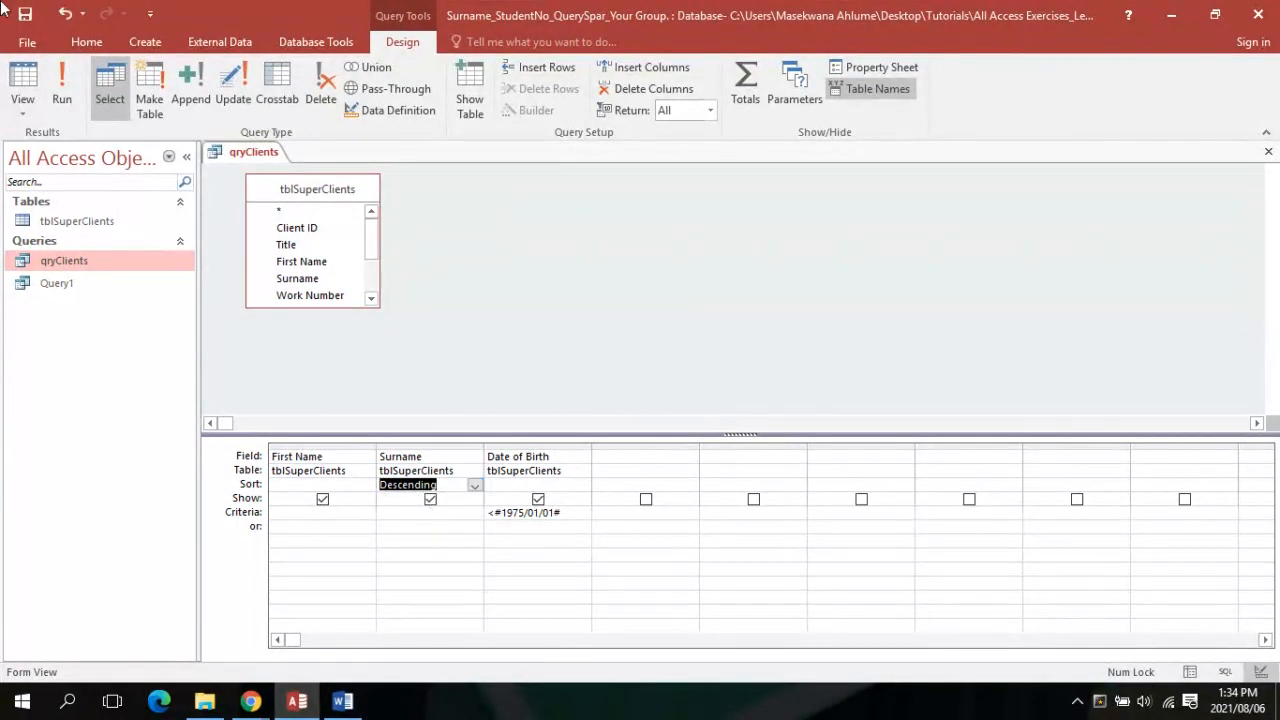
{"action": "left_click", "coordinate": [52, 84]}
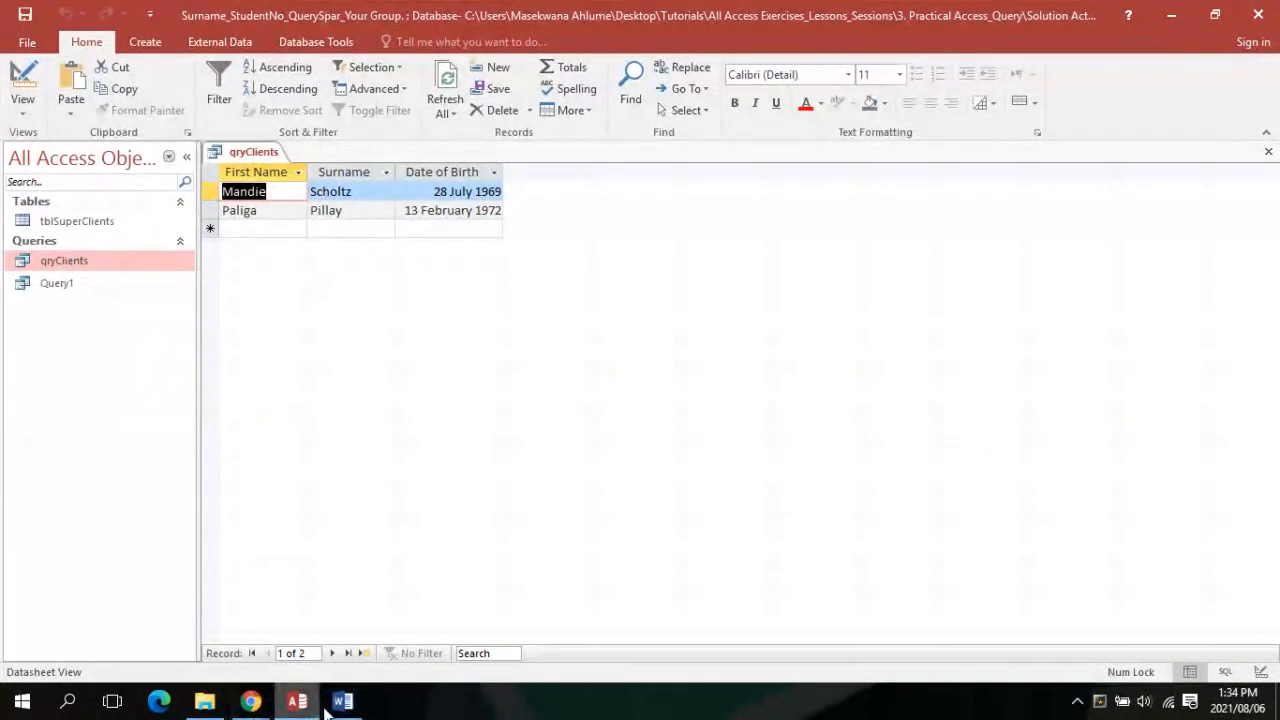
Bring the Blackboard Collaborate class session back into view
{"action": "left_click", "coordinate": [250, 701]}
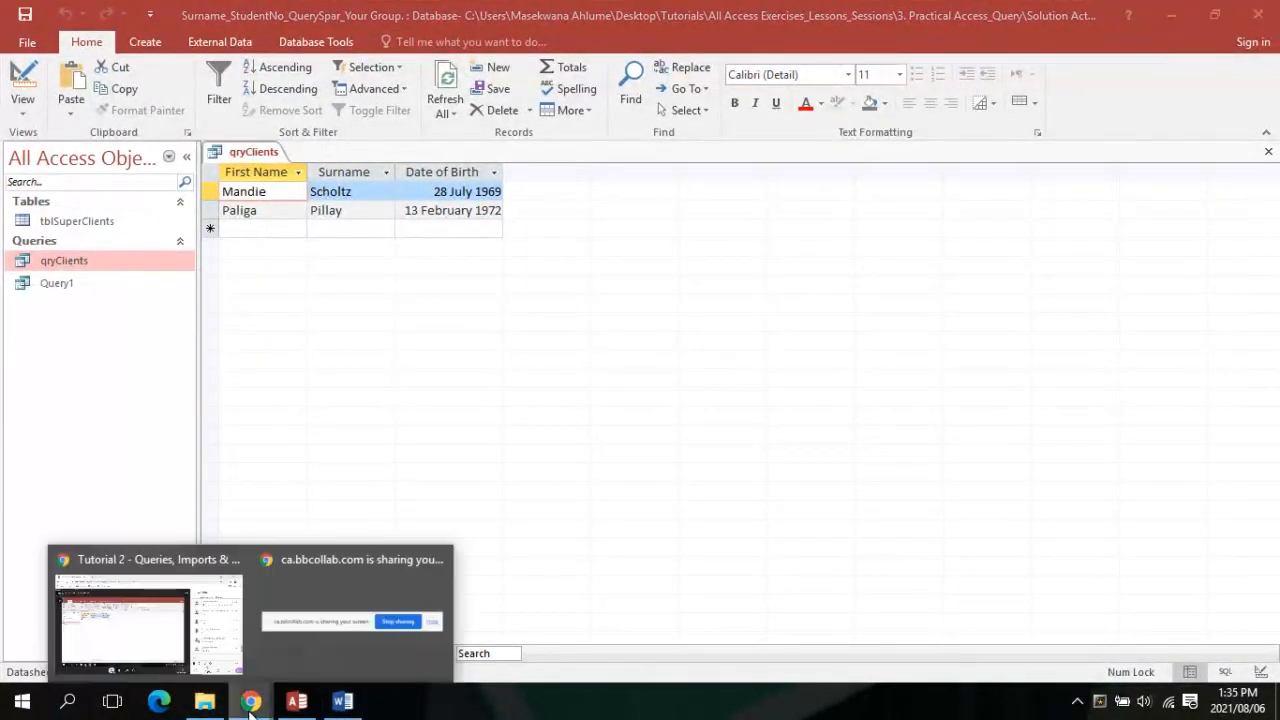
{"action": "left_click", "coordinate": [228, 660]}
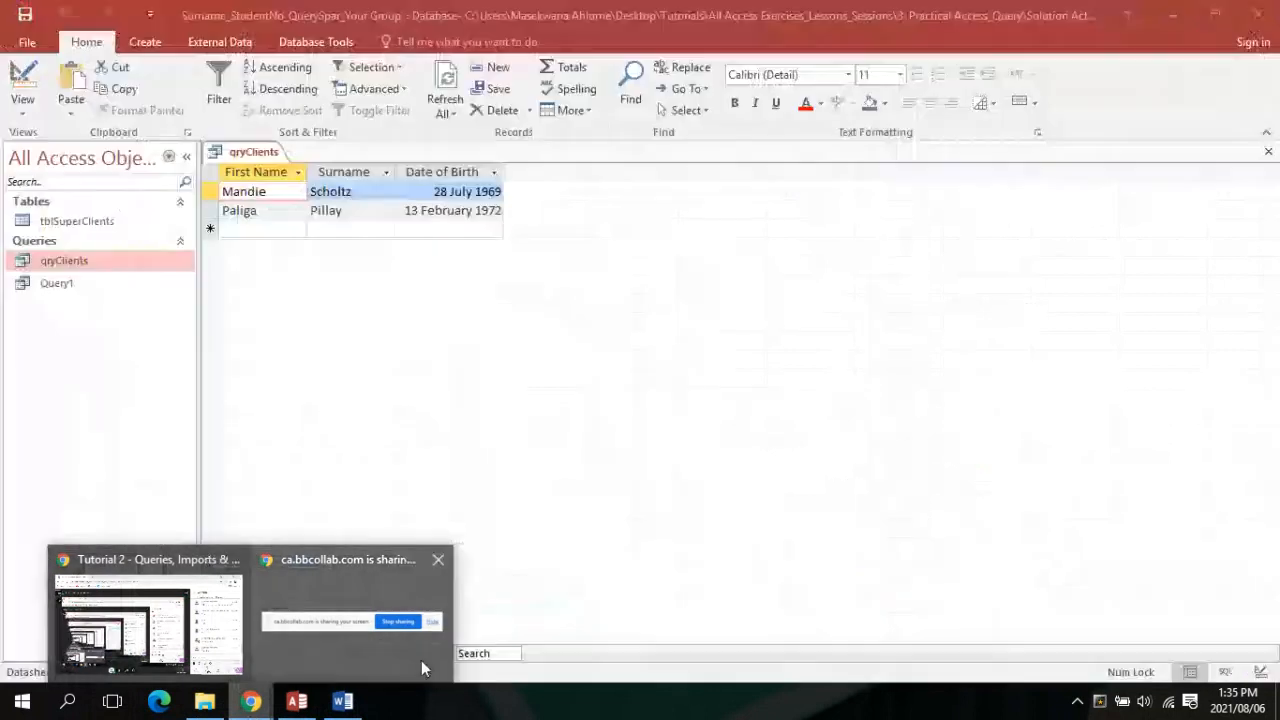
{"action": "mouse_move", "coordinate": [426, 653]}
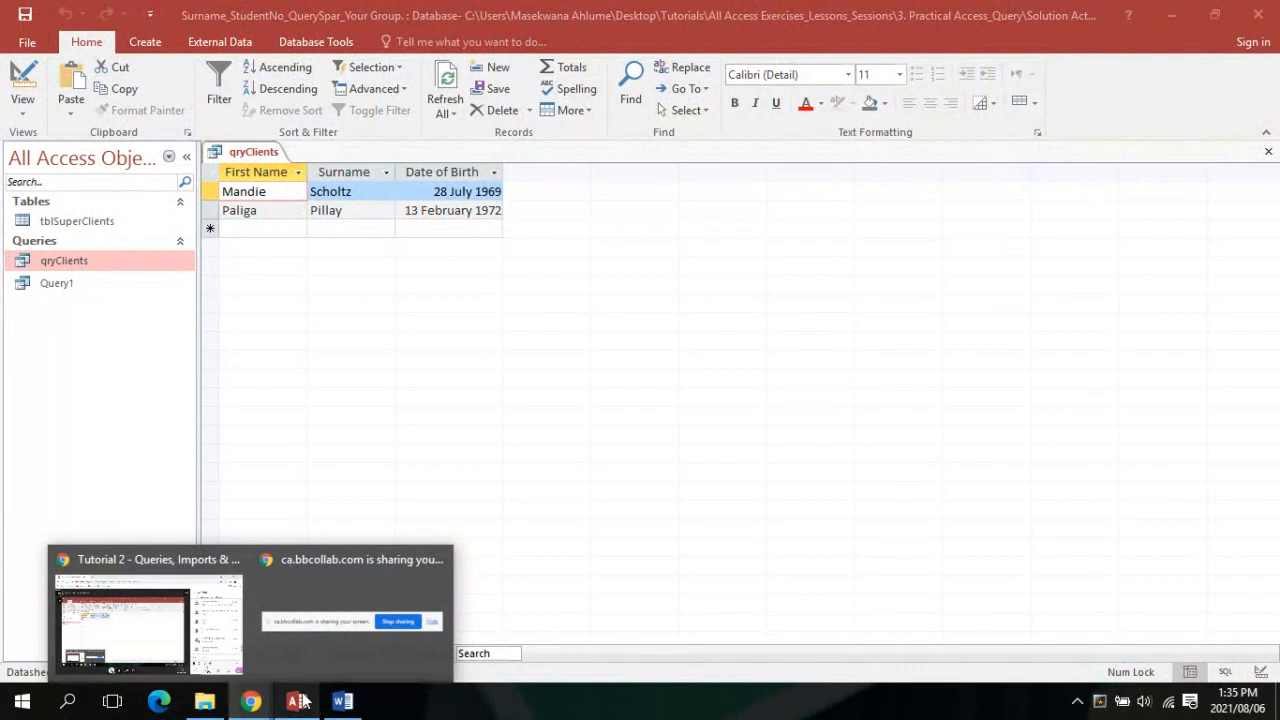
{"action": "mouse_move", "coordinate": [255, 627]}
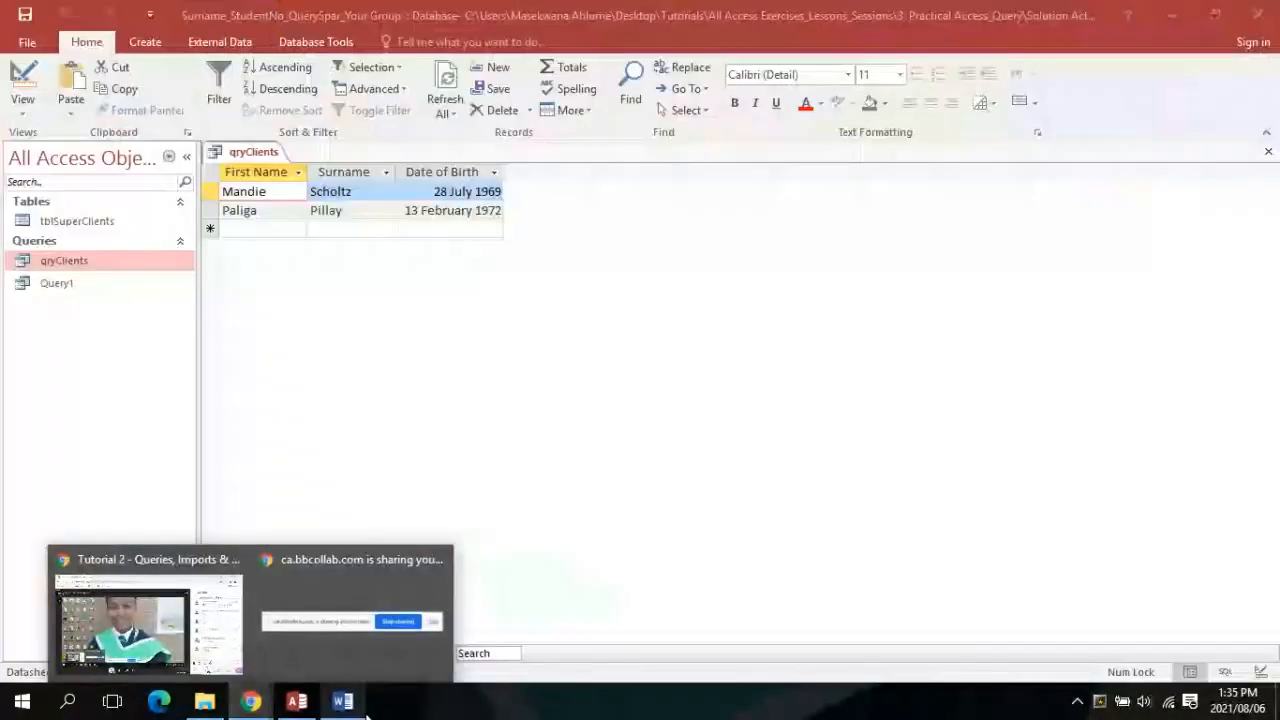
Close the Exercise 4.1 Word document and Access, saving the qryClients design changes
{"action": "left_click", "coordinate": [345, 702]}
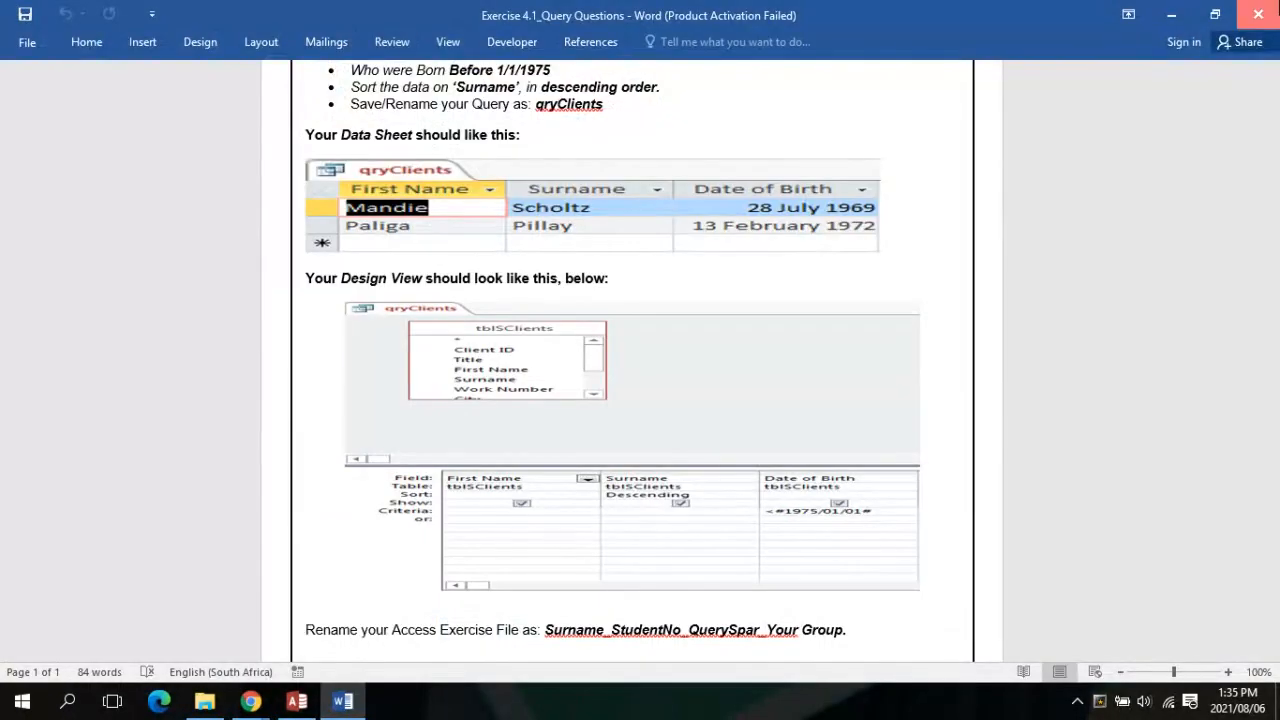
{"action": "left_click", "coordinate": [1276, 4]}
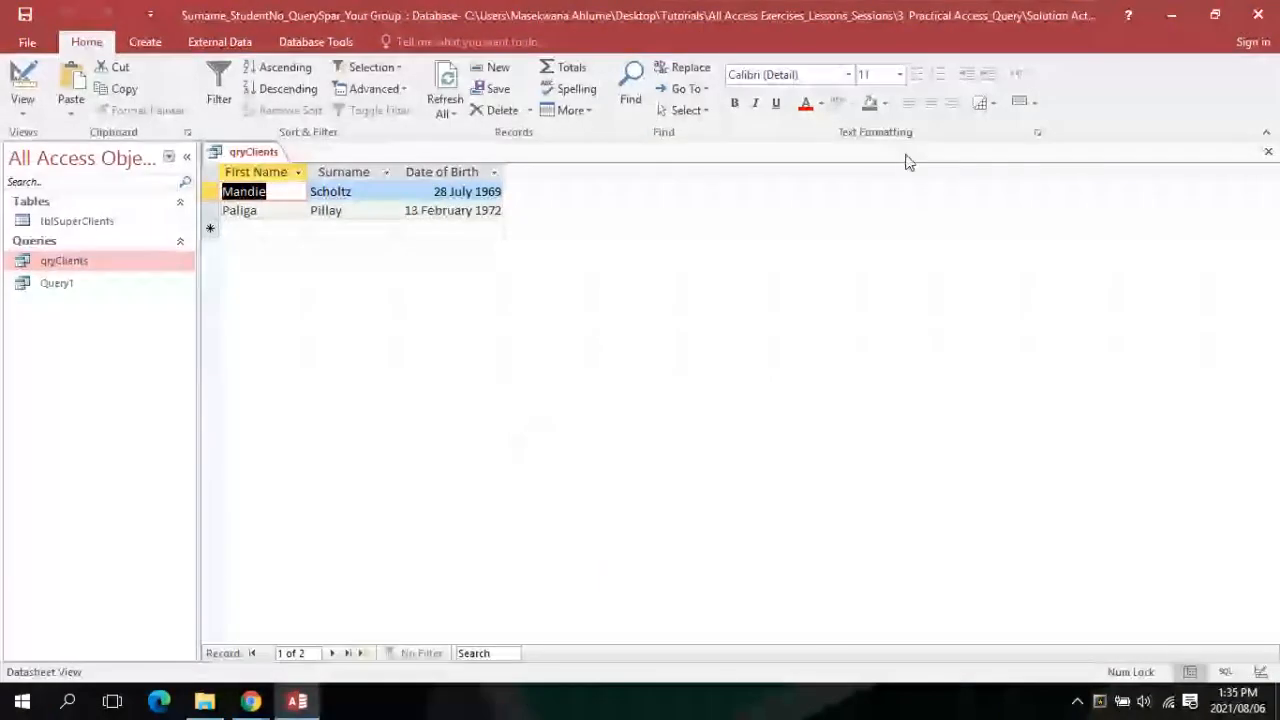
{"action": "left_click", "coordinate": [1268, 151]}
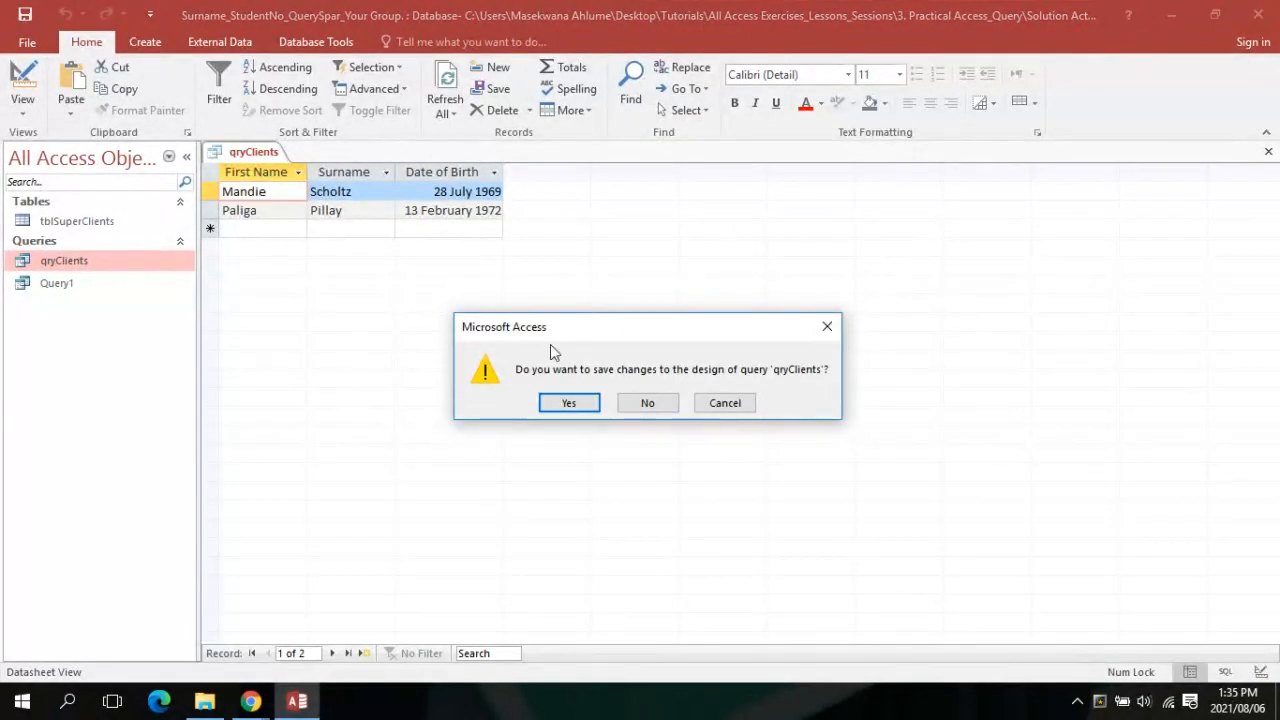
{"action": "left_click", "coordinate": [549, 401]}
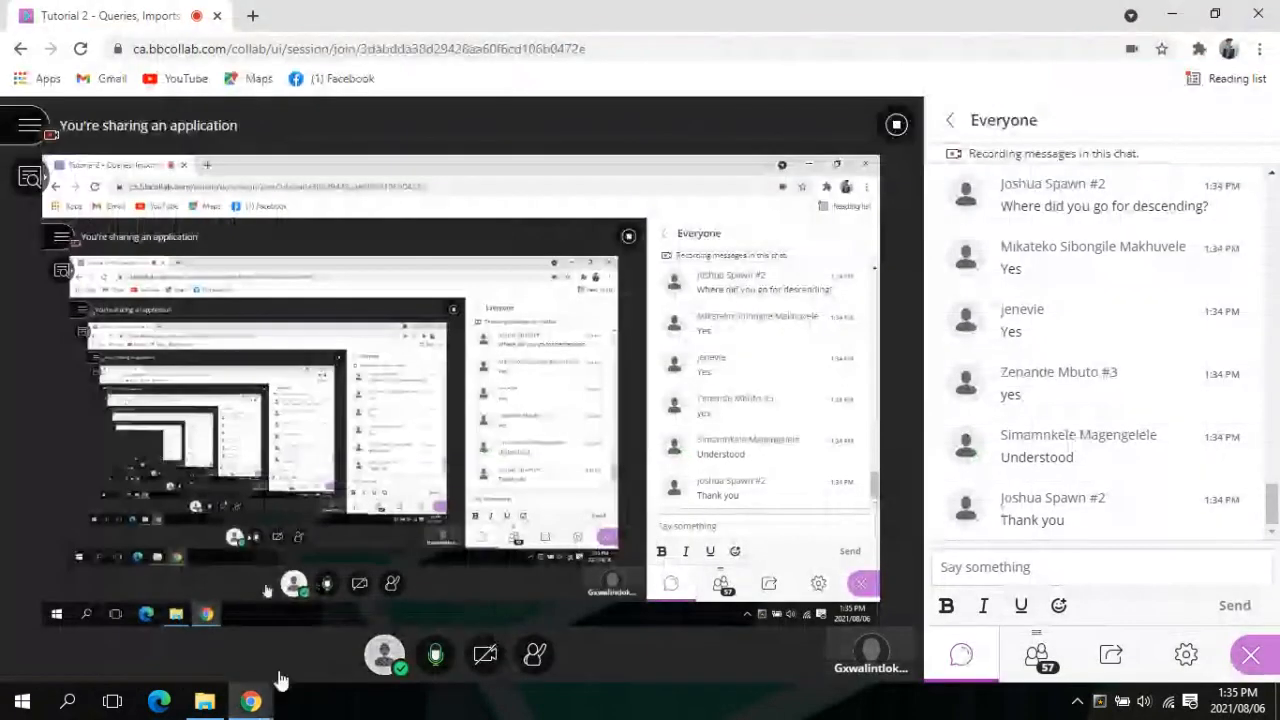
Open Exercise 4.2_Query Questions from the Activity 4.2 folder under 3. Practical Access_Query
{"action": "left_click", "coordinate": [204, 701]}
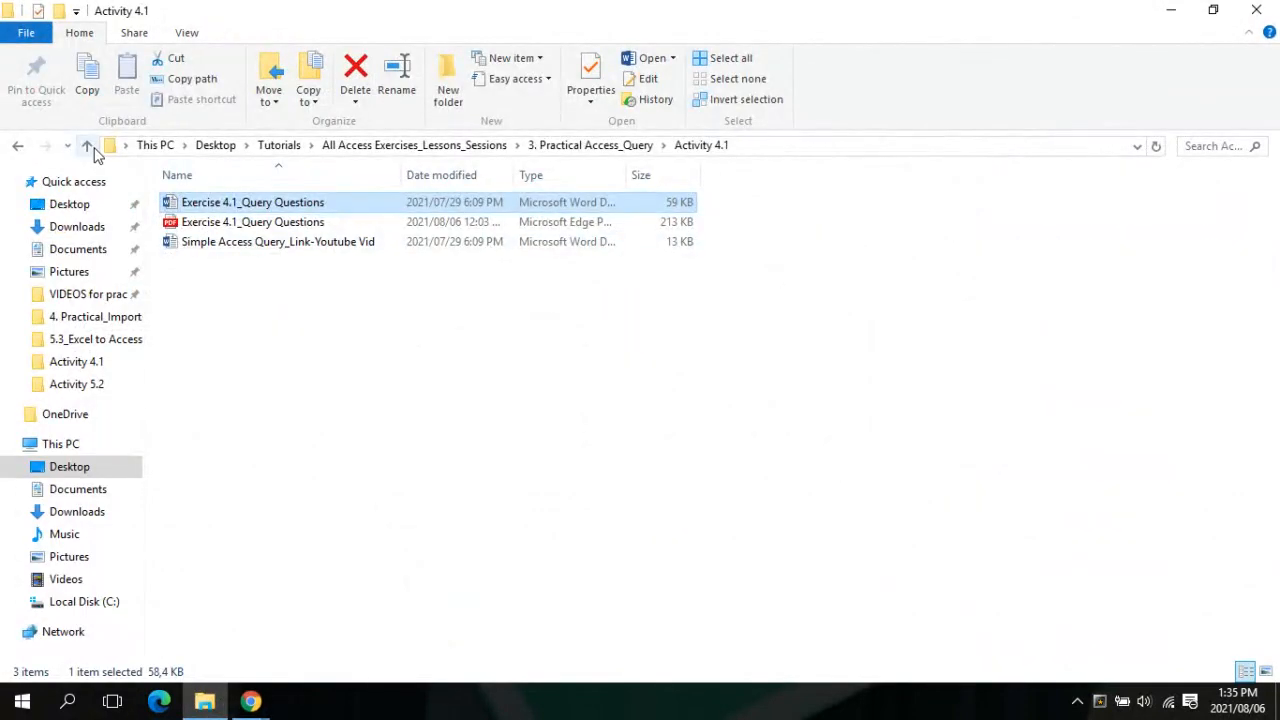
{"action": "left_click", "coordinate": [87, 146]}
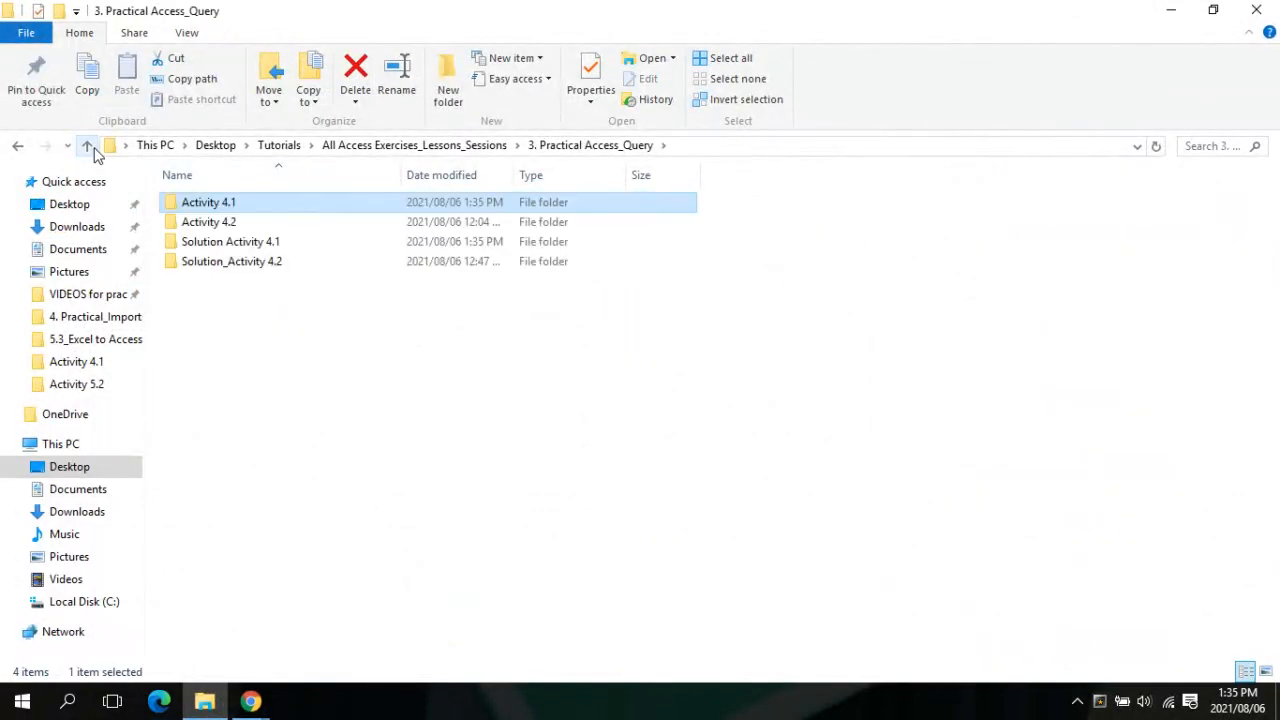
{"action": "left_click", "coordinate": [181, 227]}
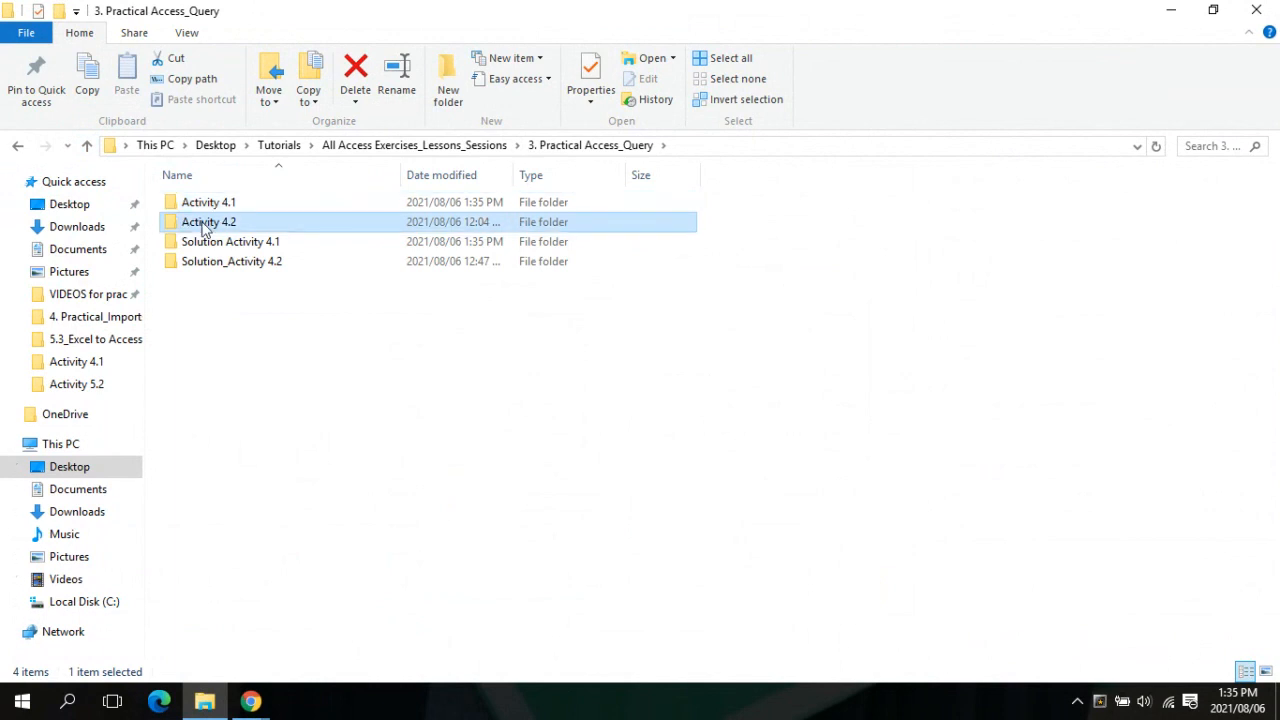
{"action": "double_click", "coordinate": [203, 223]}
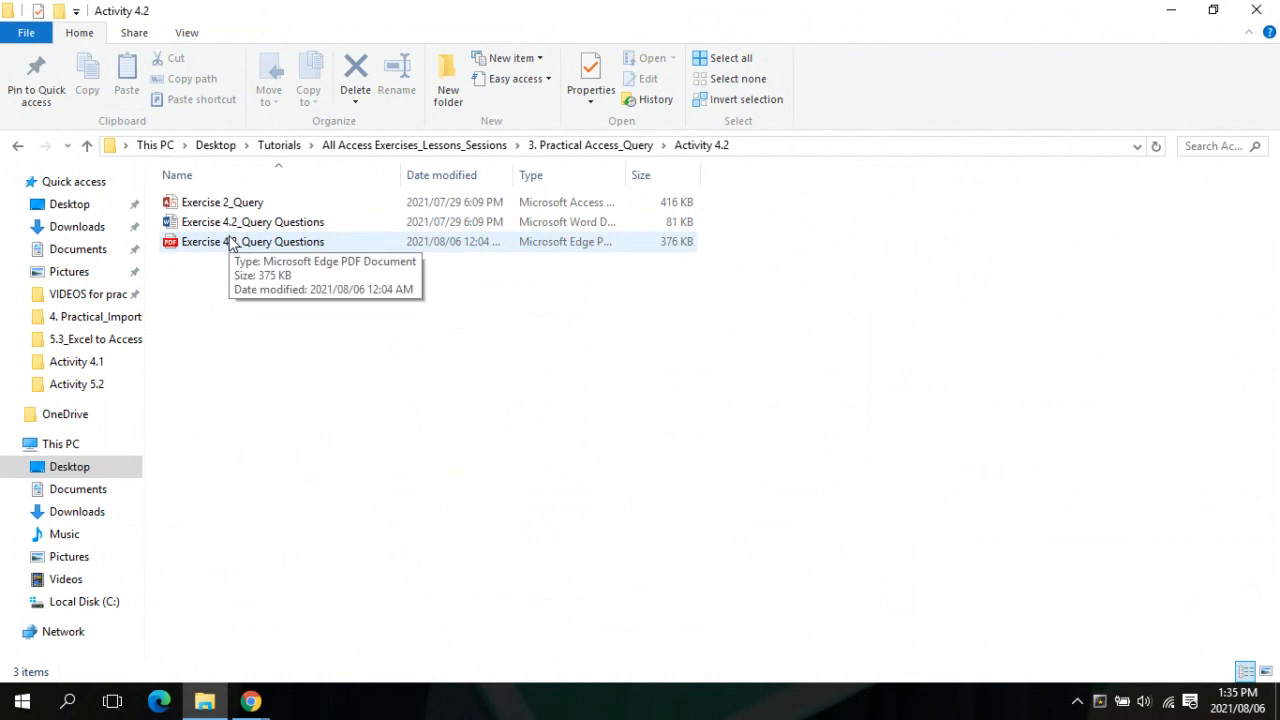
{"action": "double_click", "coordinate": [237, 228]}
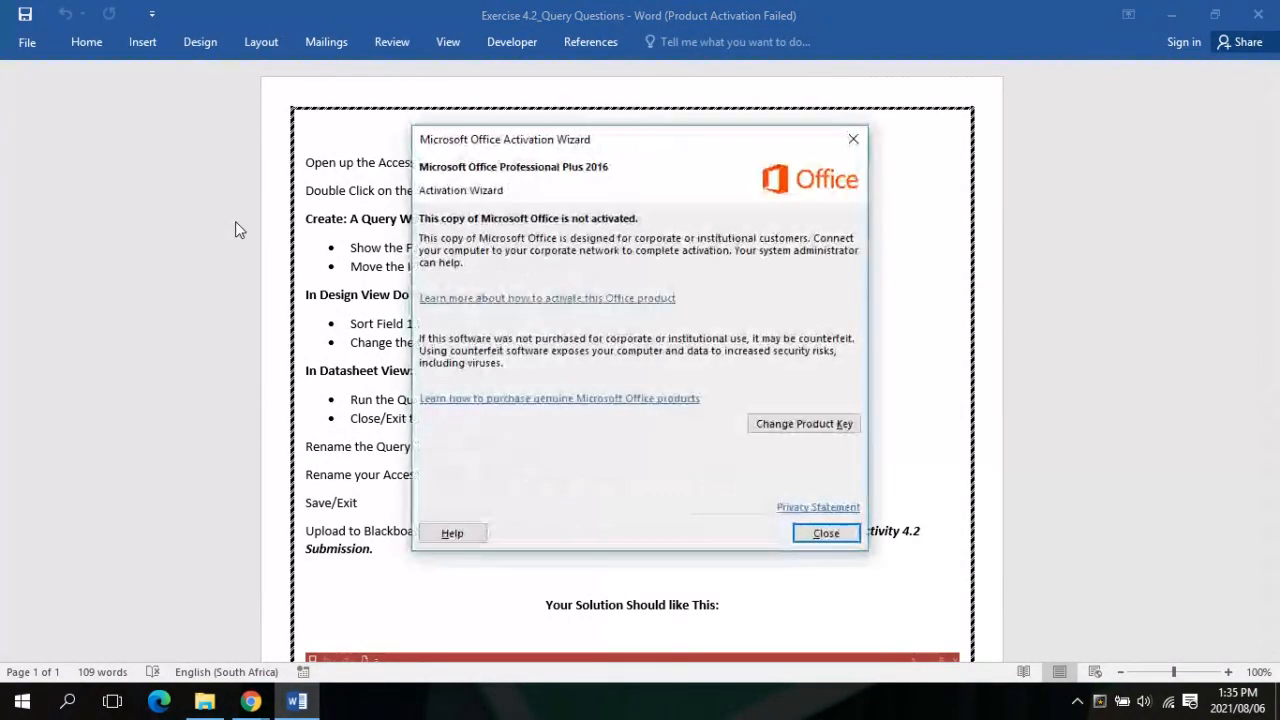
Dismiss the Office Activation Wizard and scroll through the Query Exercise 2 instructions
{"action": "left_click", "coordinate": [826, 533]}
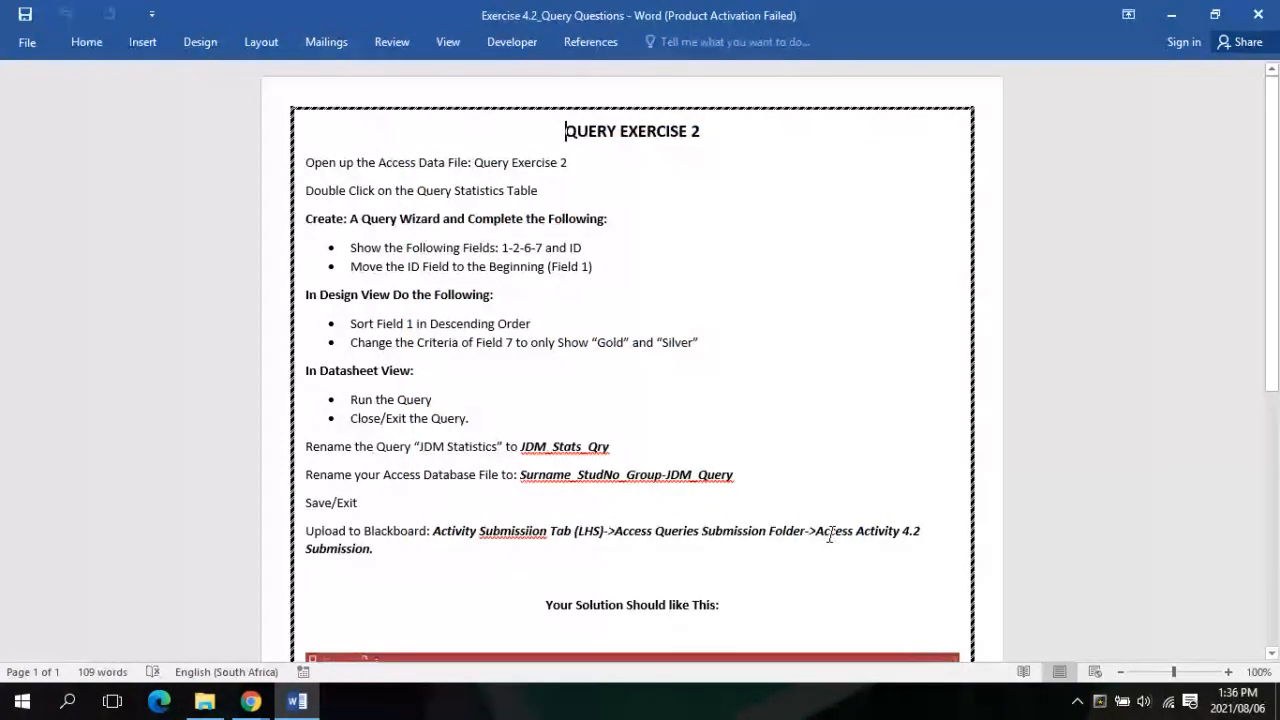
{"action": "mouse_move", "coordinate": [257, 706]}
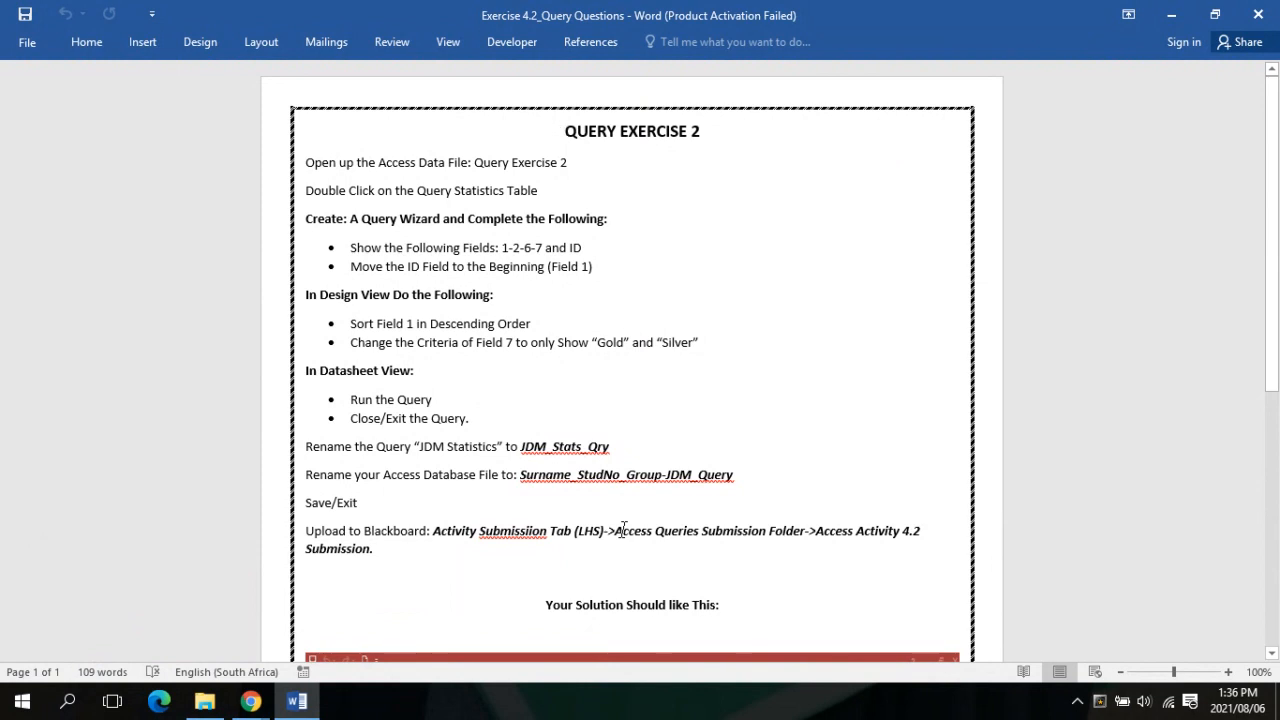
{"action": "scroll", "coordinate": [624, 530], "scroll_direction": "down", "scroll_amount": 5}
{"action": "scroll", "coordinate": [624, 530], "scroll_direction": "up", "scroll_amount": 4}
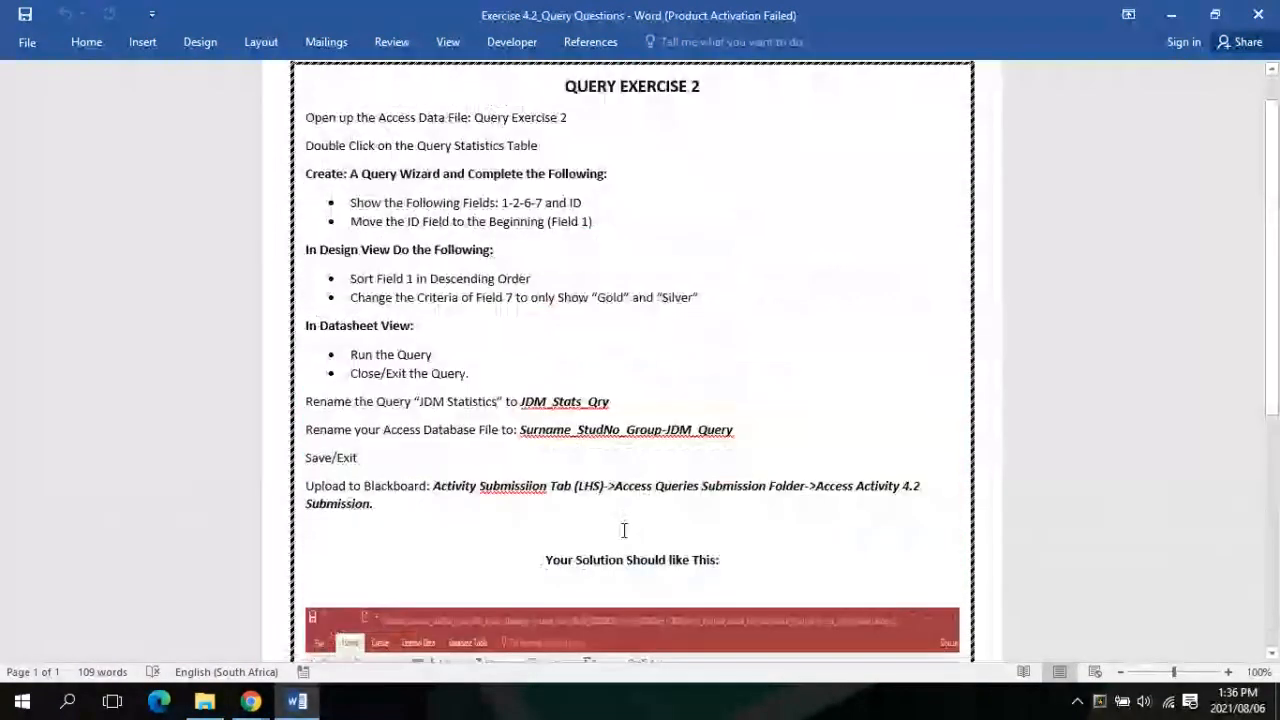
{"action": "scroll", "coordinate": [624, 530], "scroll_direction": "up", "scroll_amount": 1}
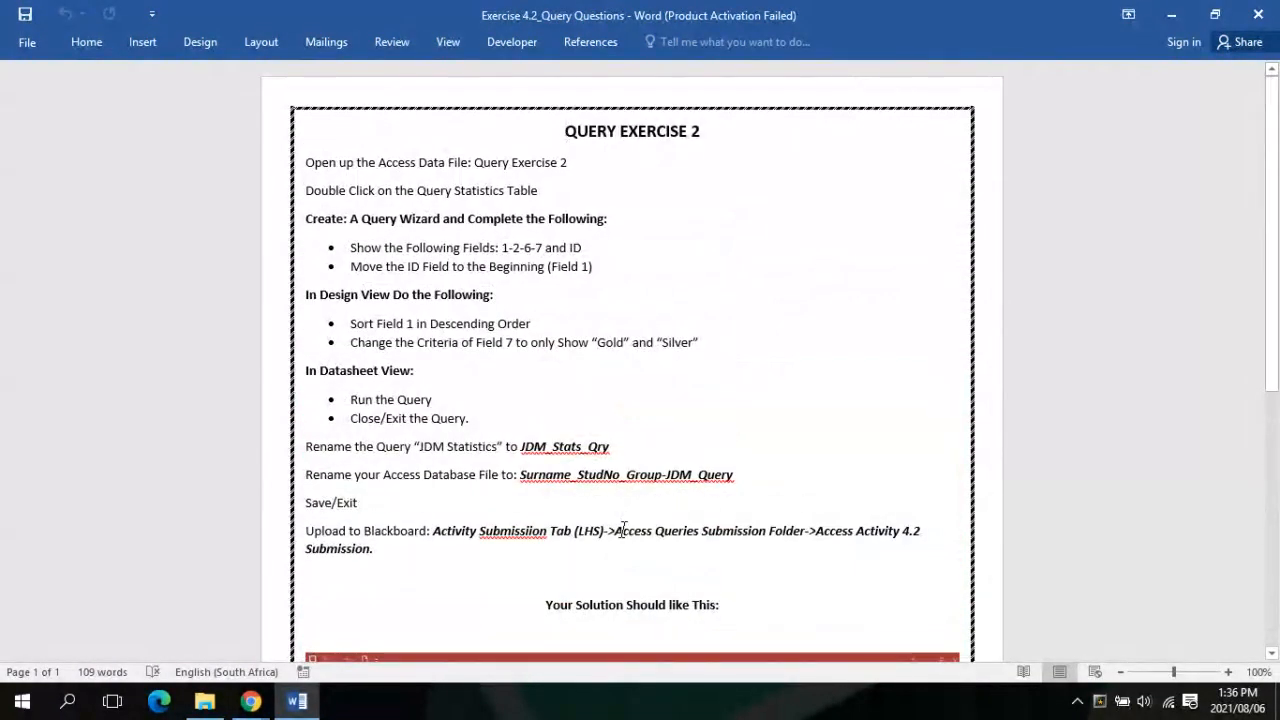
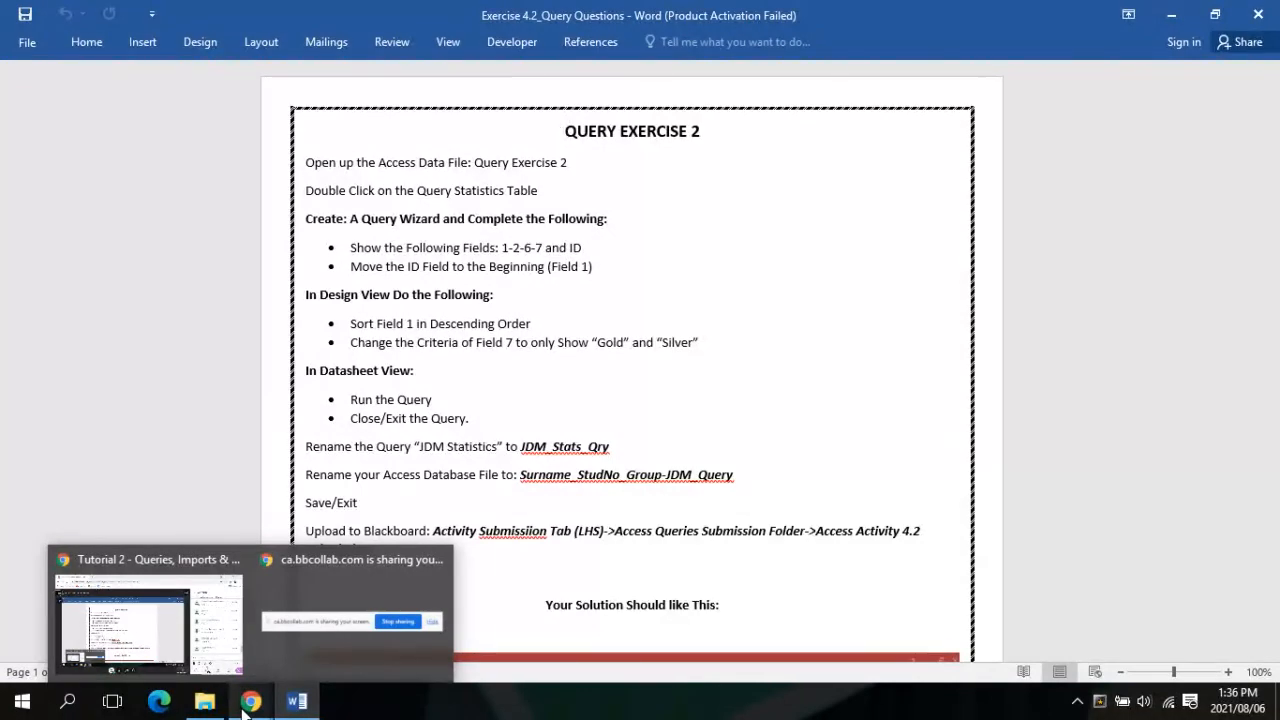
Bring the 'Tutorial 2' Collaborate class session in Chrome in front of the Word instructions
{"action": "left_click", "coordinate": [245, 710]}
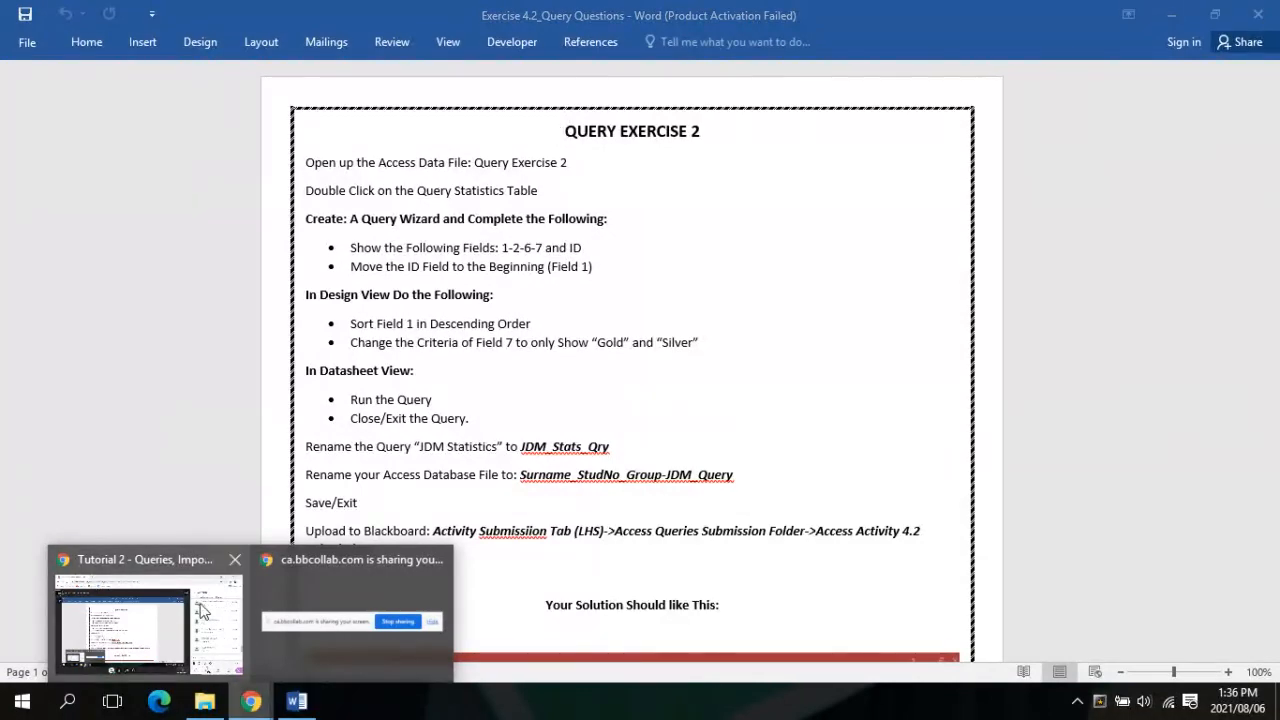
{"action": "mouse_move", "coordinate": [200, 610]}
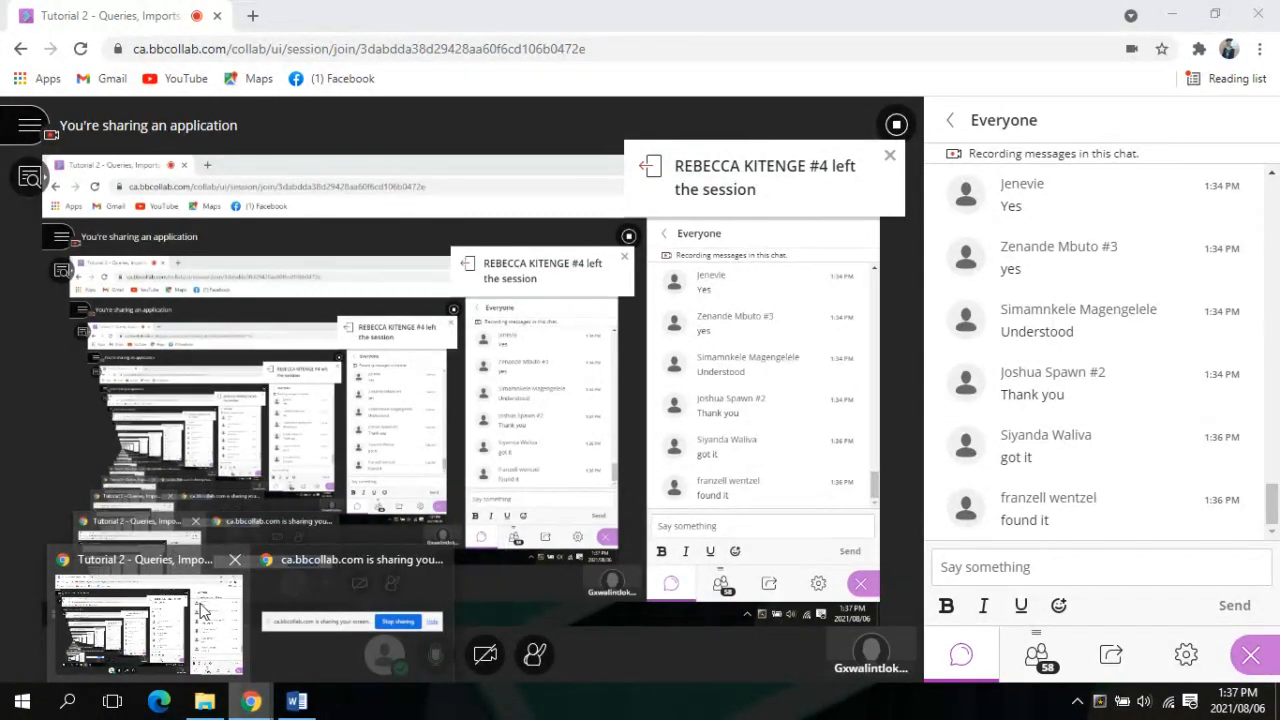
{"action": "left_click", "coordinate": [200, 610]}
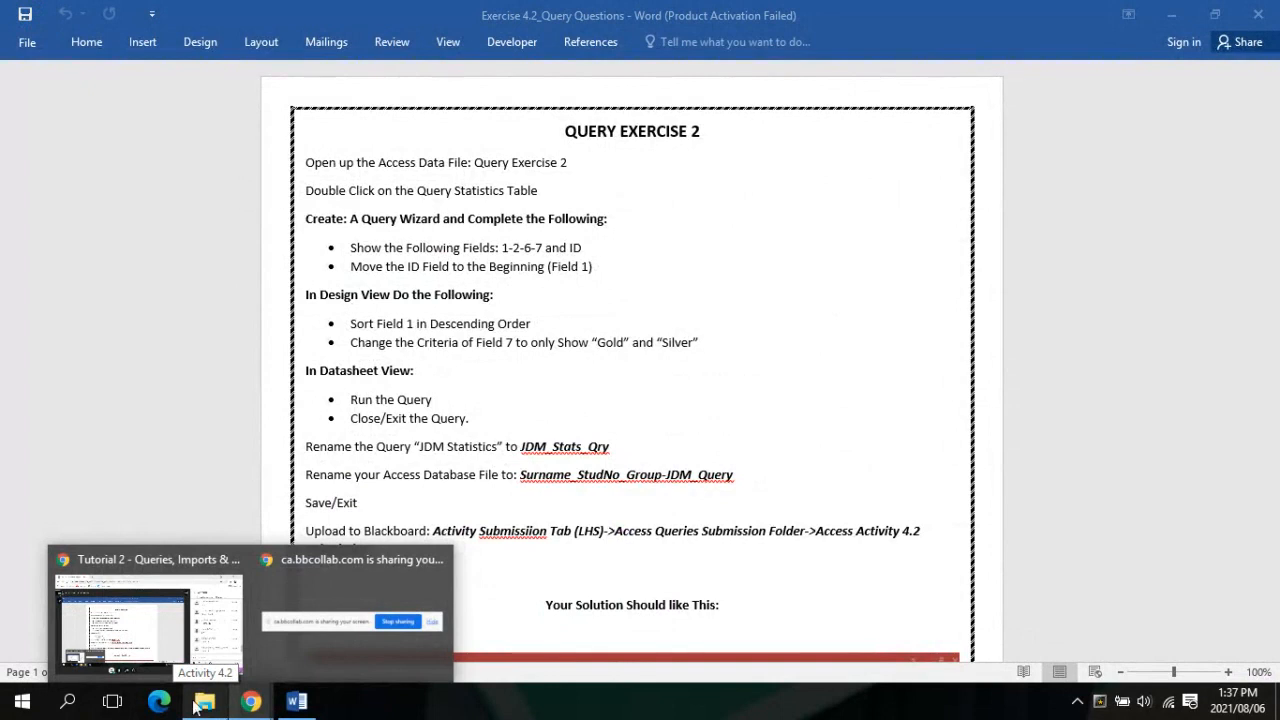
{"action": "mouse_move", "coordinate": [170, 623]}
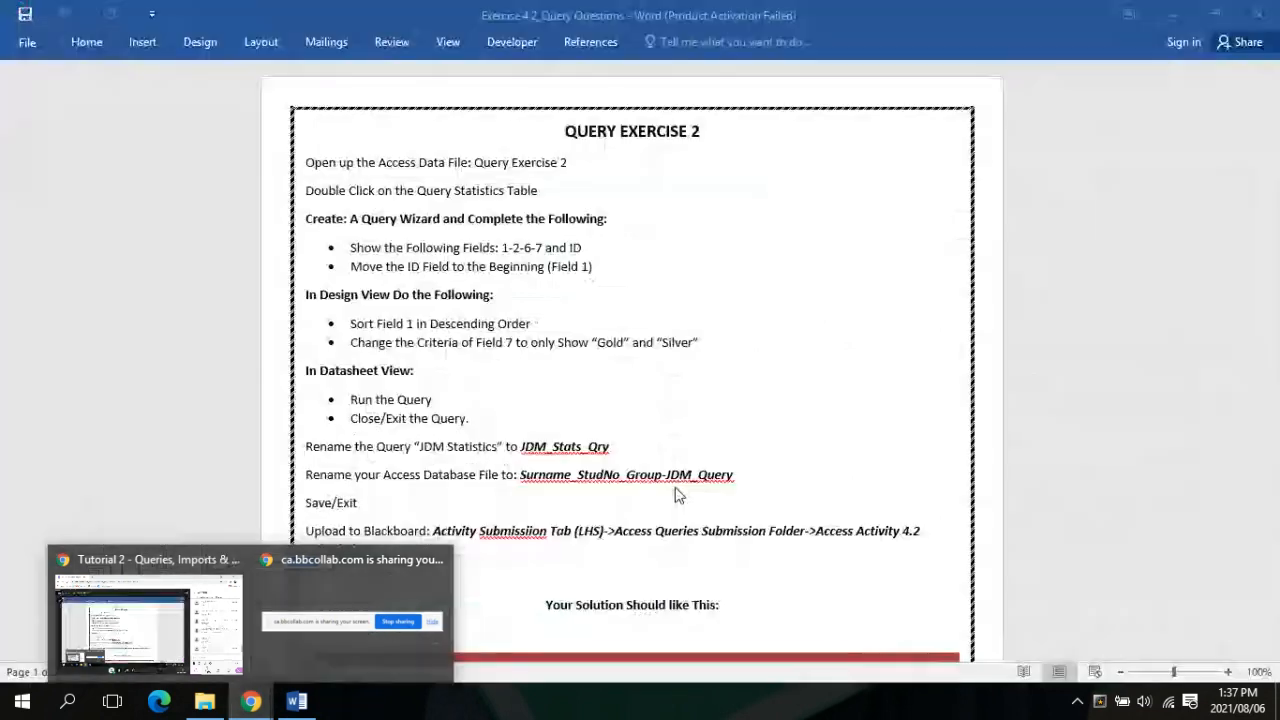
{"action": "left_click", "coordinate": [172, 665]}
{"action": "scroll", "coordinate": [1083, 415], "scroll_direction": "down", "scroll_amount": 3}
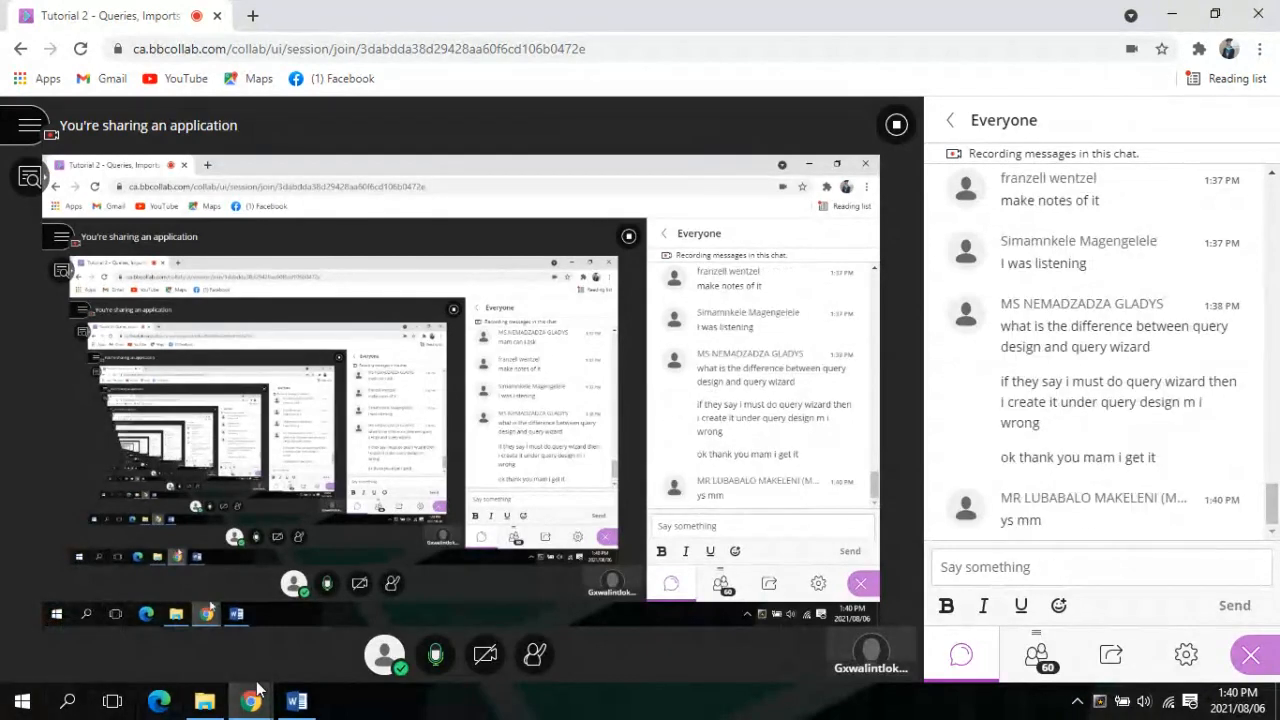
Switch between Word and the class session, ending with Exercise 4.2_Query Questions in front
{"action": "mouse_move", "coordinate": [272, 699]}
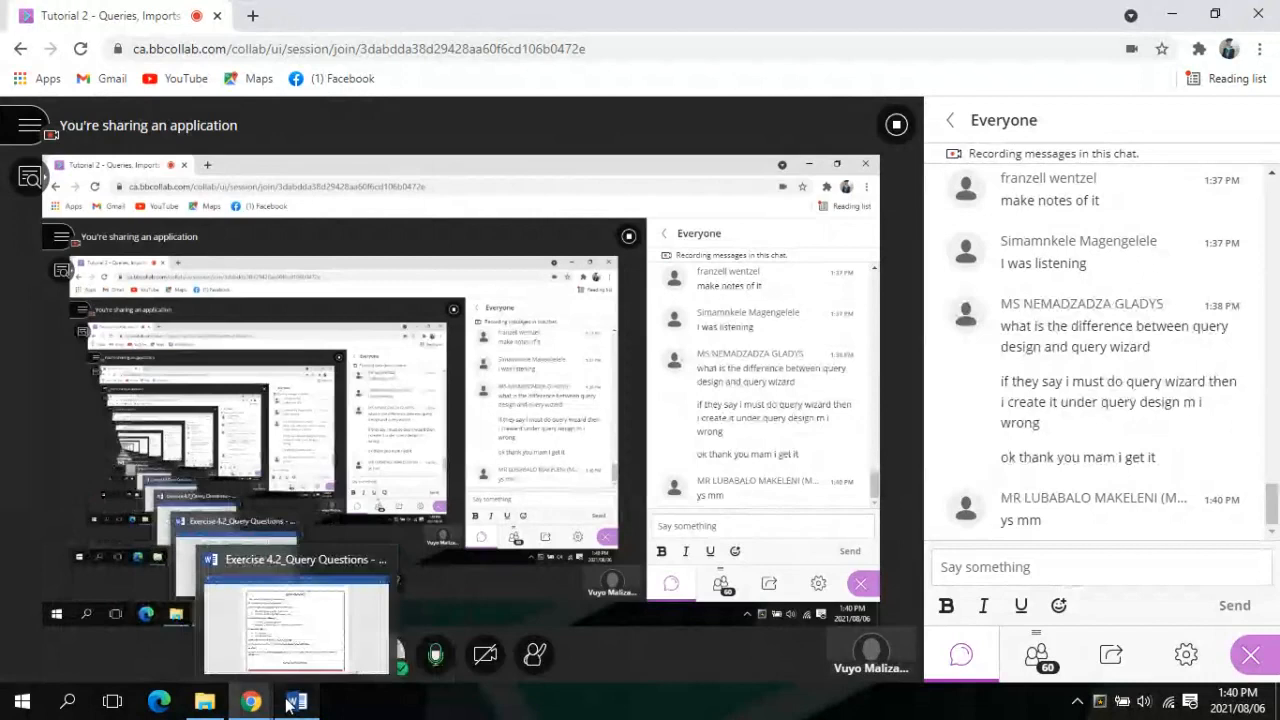
{"action": "left_click", "coordinate": [288, 703]}
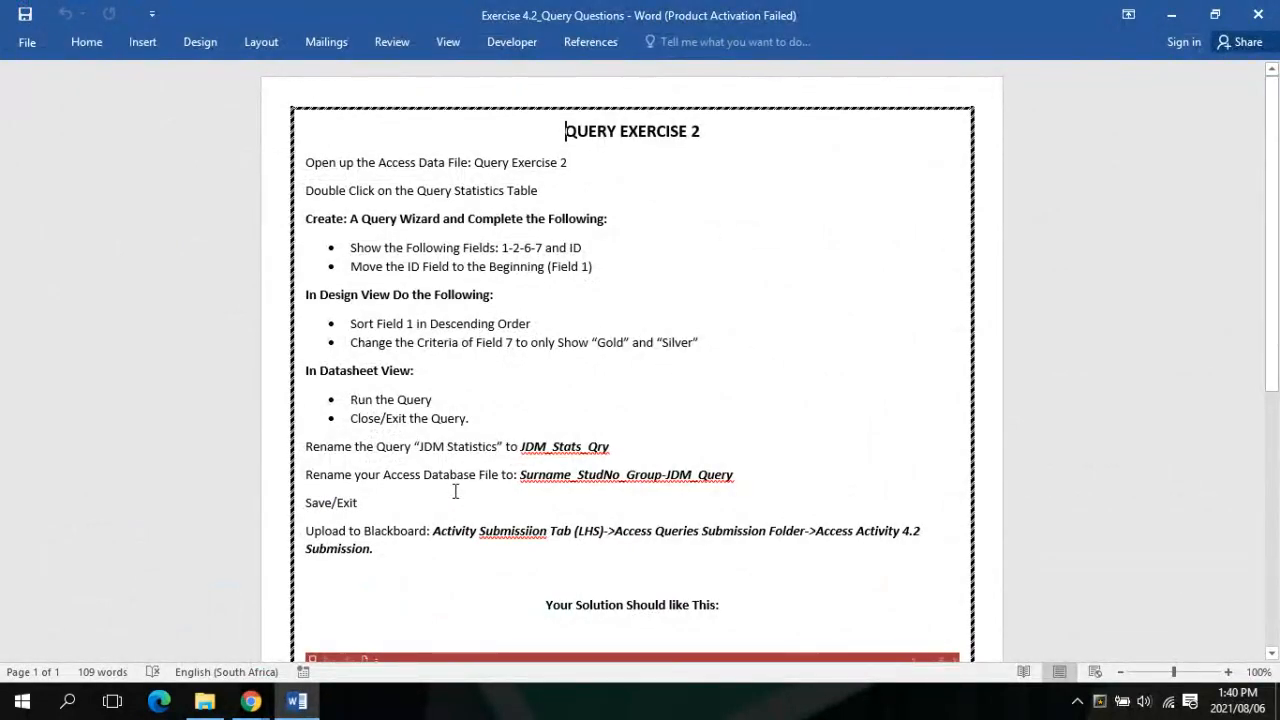
{"action": "left_click", "coordinate": [240, 688]}
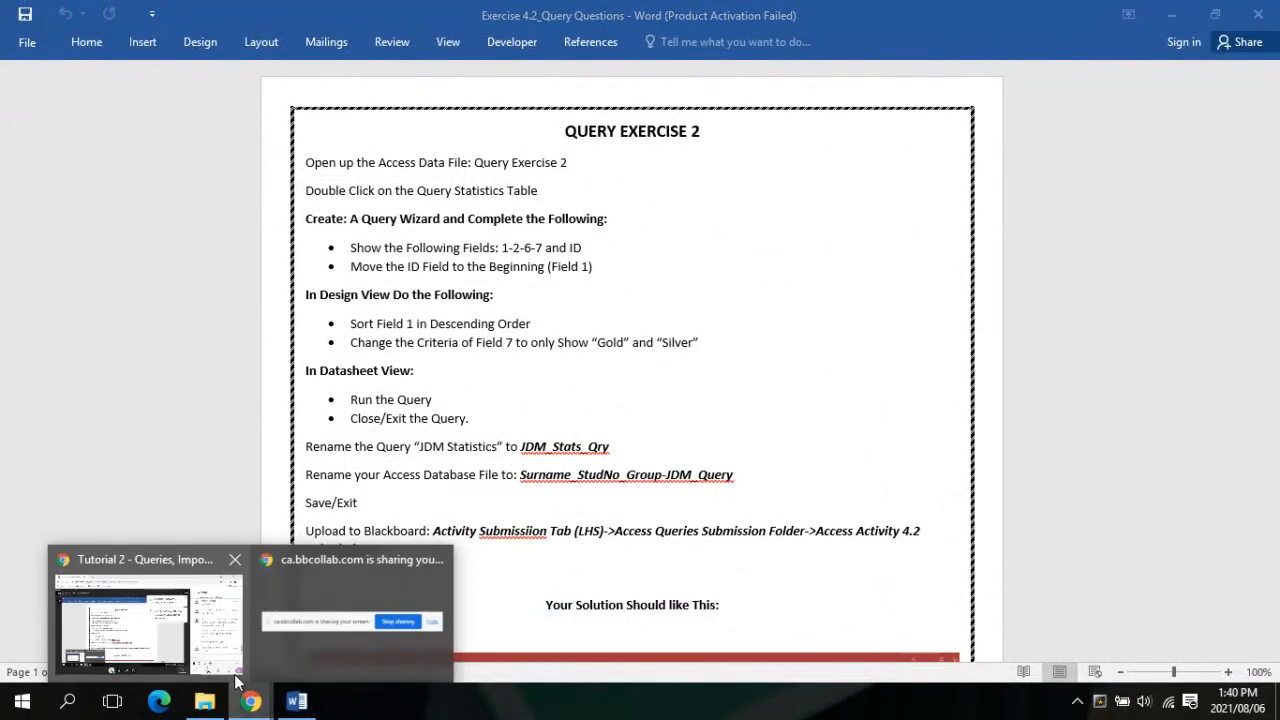
{"action": "mouse_move", "coordinate": [245, 668]}
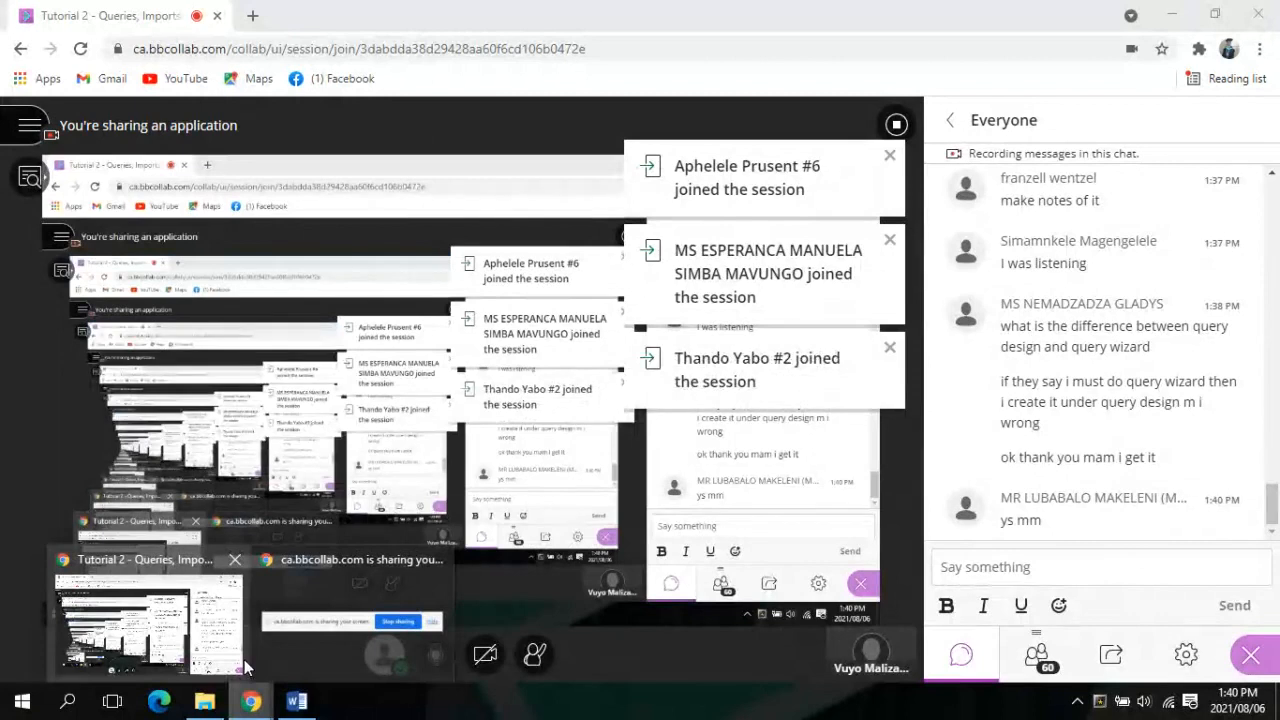
{"action": "left_click", "coordinate": [245, 662]}
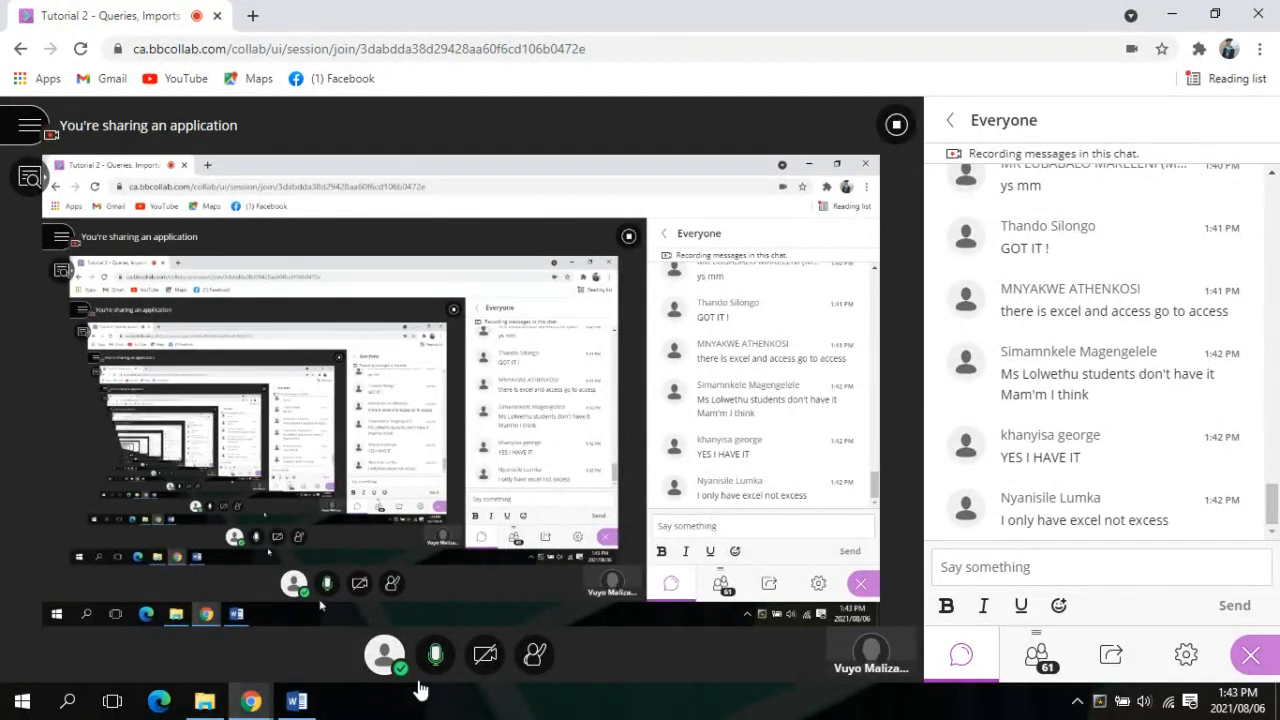
{"action": "mouse_move", "coordinate": [285, 707]}
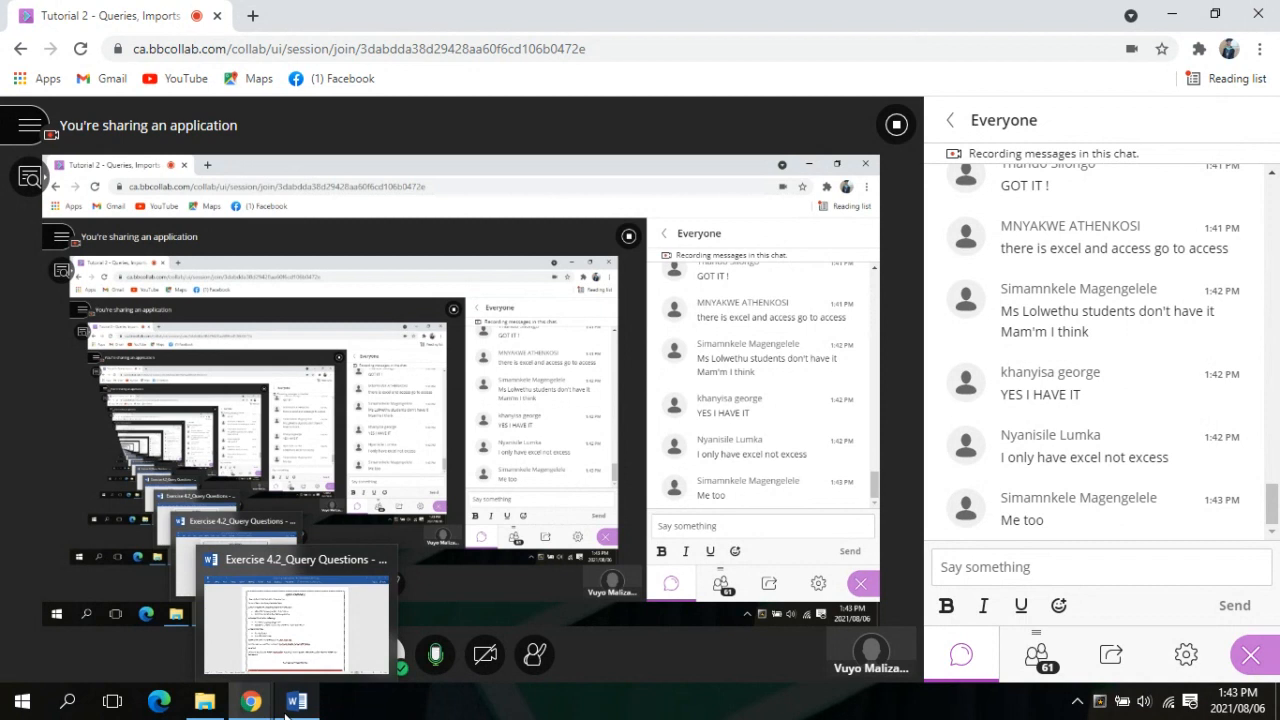
{"action": "left_click", "coordinate": [294, 702]}
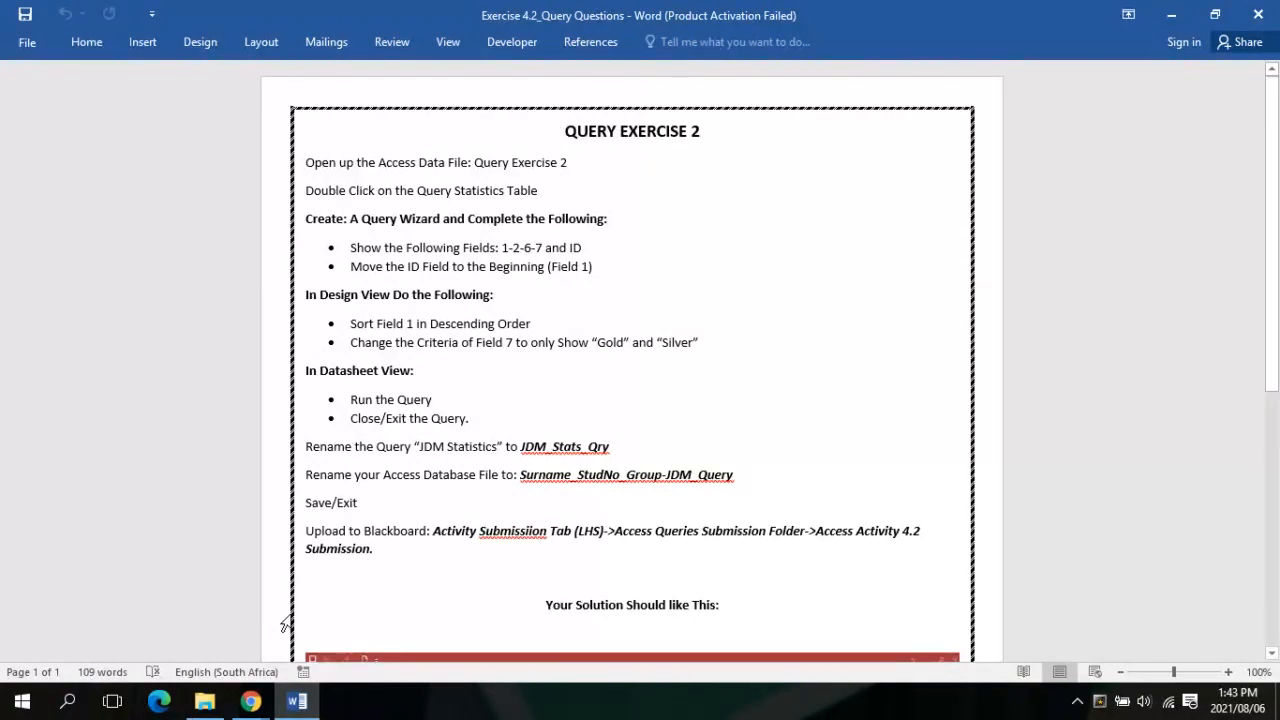
Switch to the Activity 4.2 folder in File Explorer, which holds the Exercise 2_Query database
{"action": "mouse_move", "coordinate": [297, 701]}
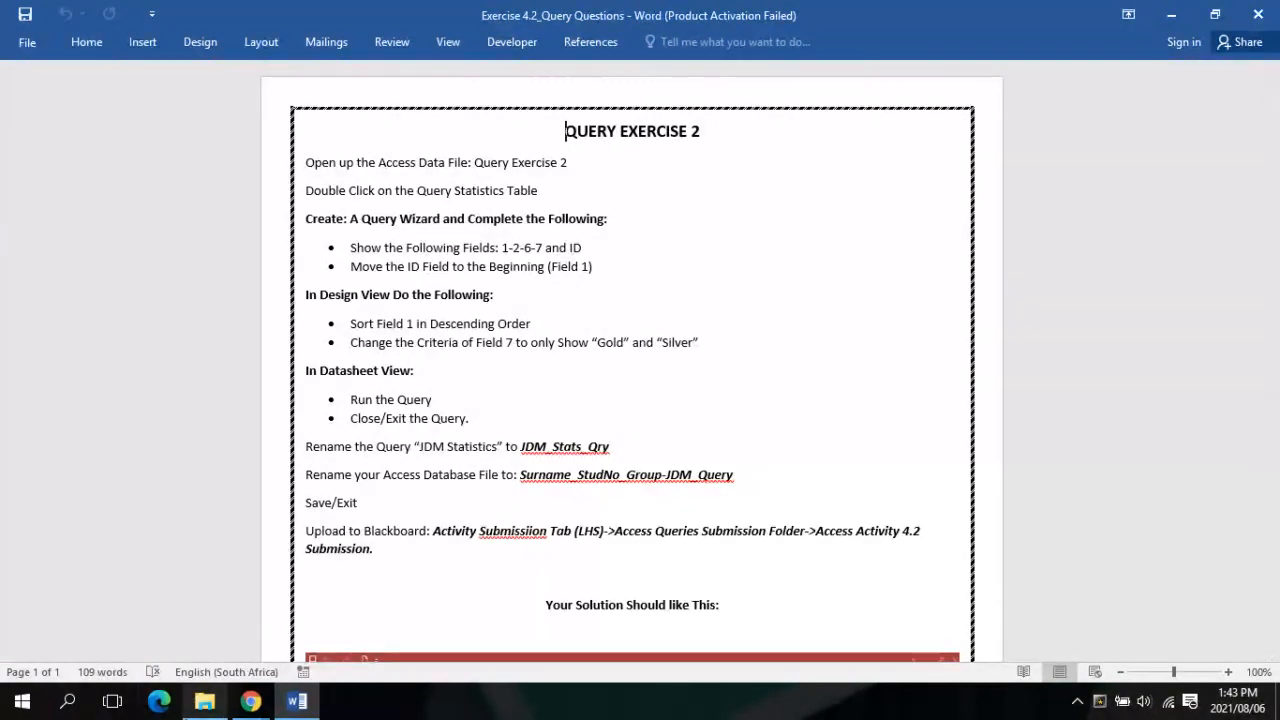
{"action": "left_click", "coordinate": [205, 701]}
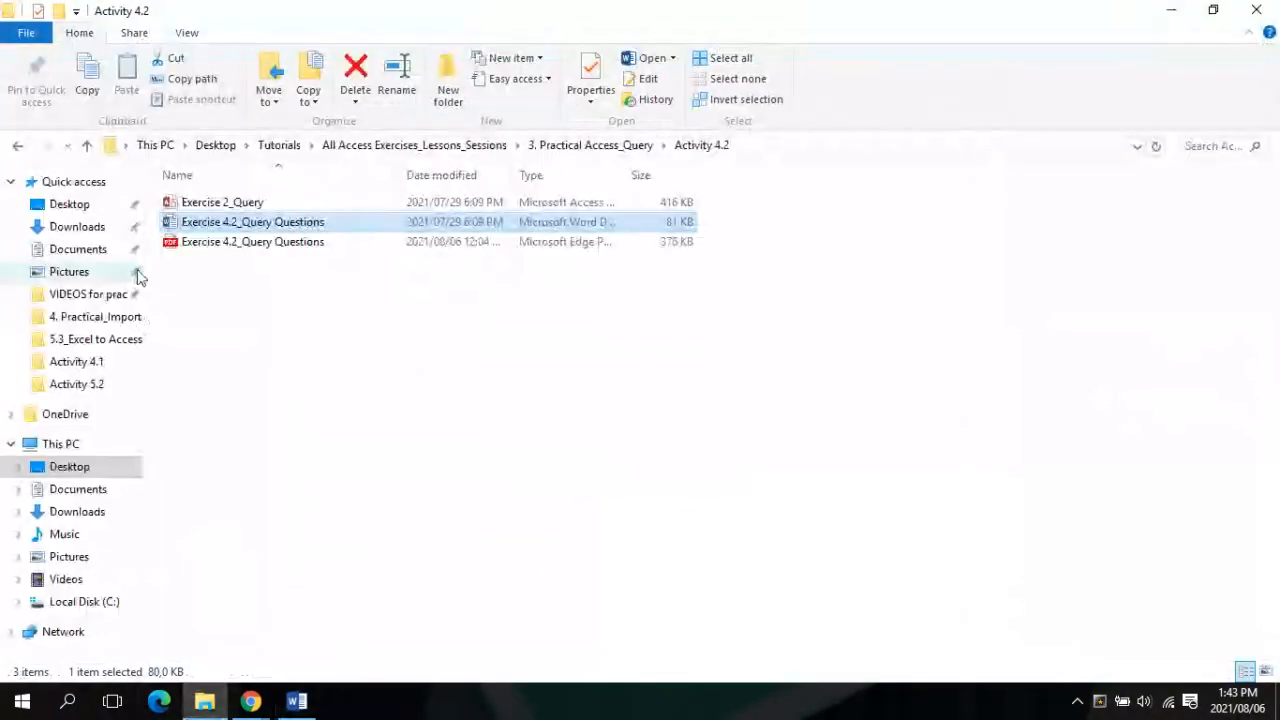
Open Exercise 2_Query with content enabled, placing Access and Word side by side
{"action": "double_click", "coordinate": [218, 204]}
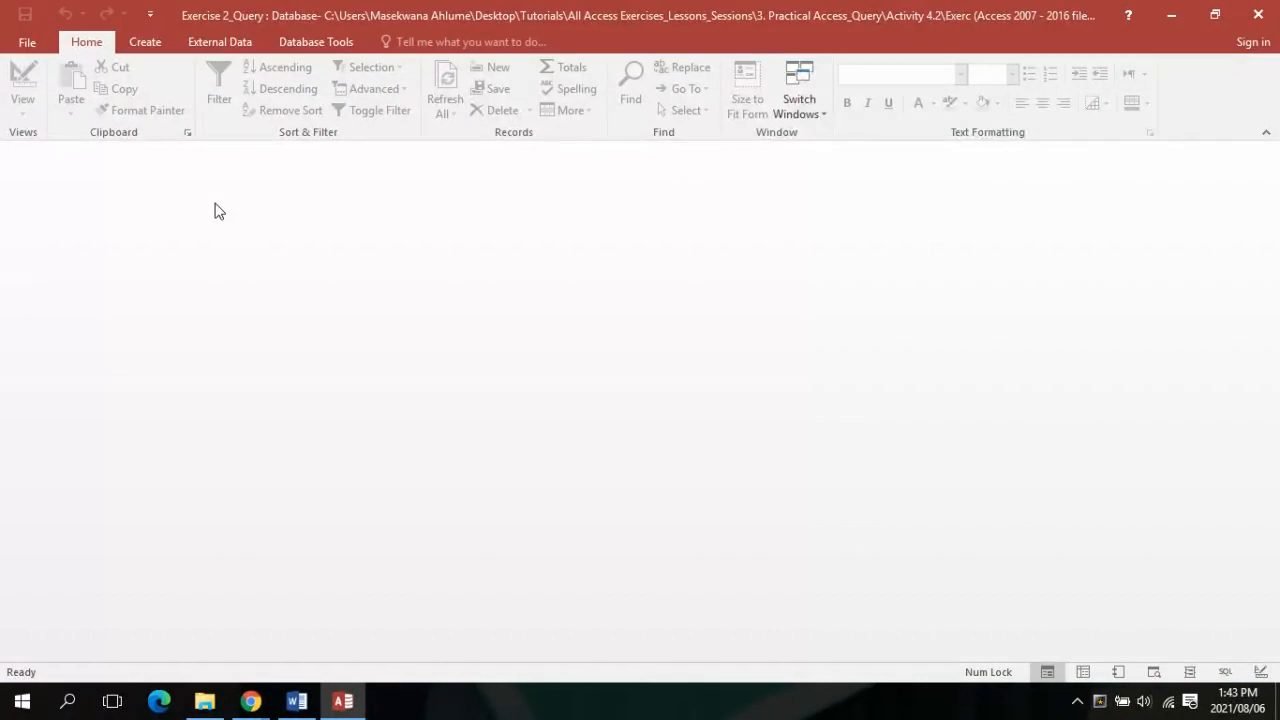
{"action": "left_click", "coordinate": [498, 155]}
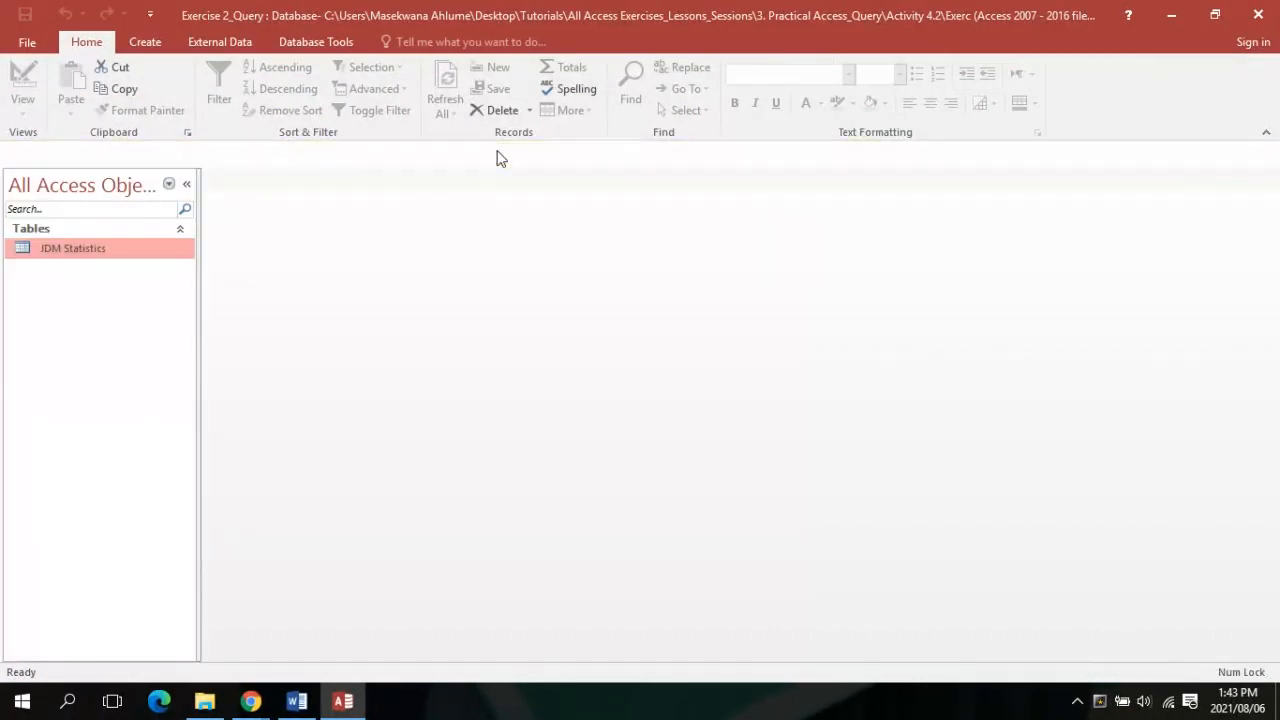
{"action": "left_click", "coordinate": [1213, 16]}
{"action": "left_click", "coordinate": [296, 701]}
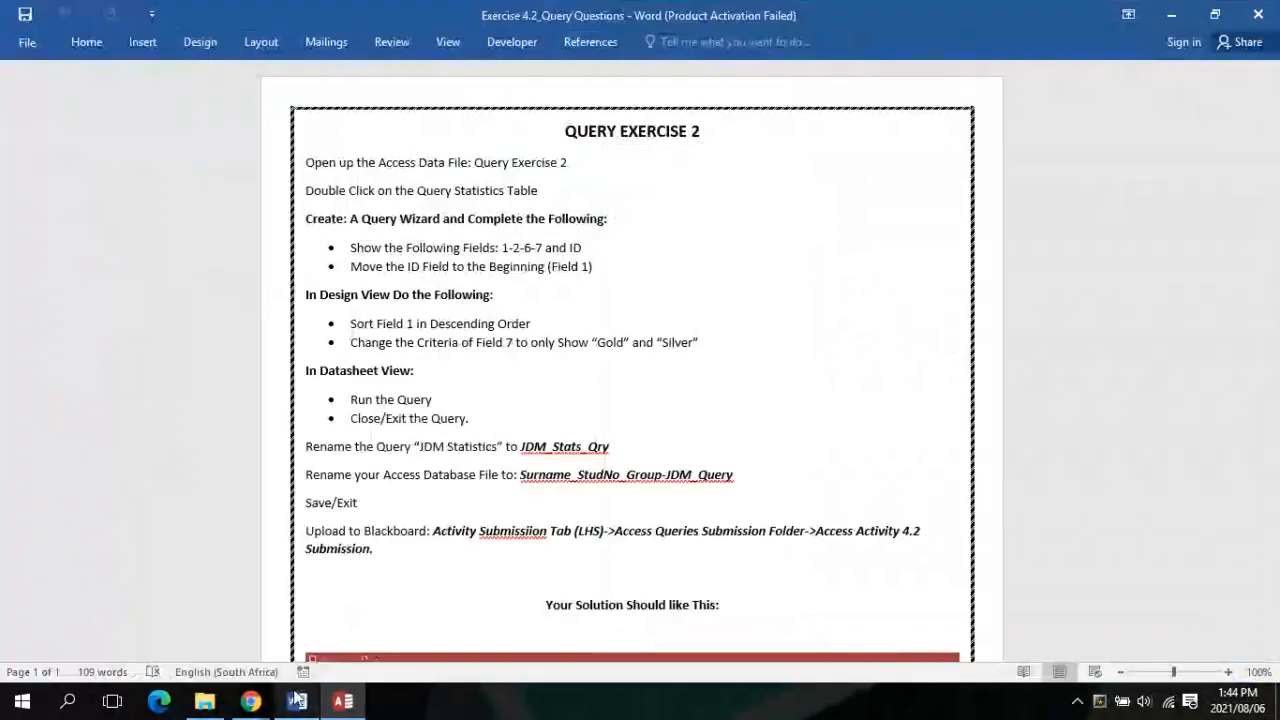
{"action": "left_click", "coordinate": [1236, 14]}
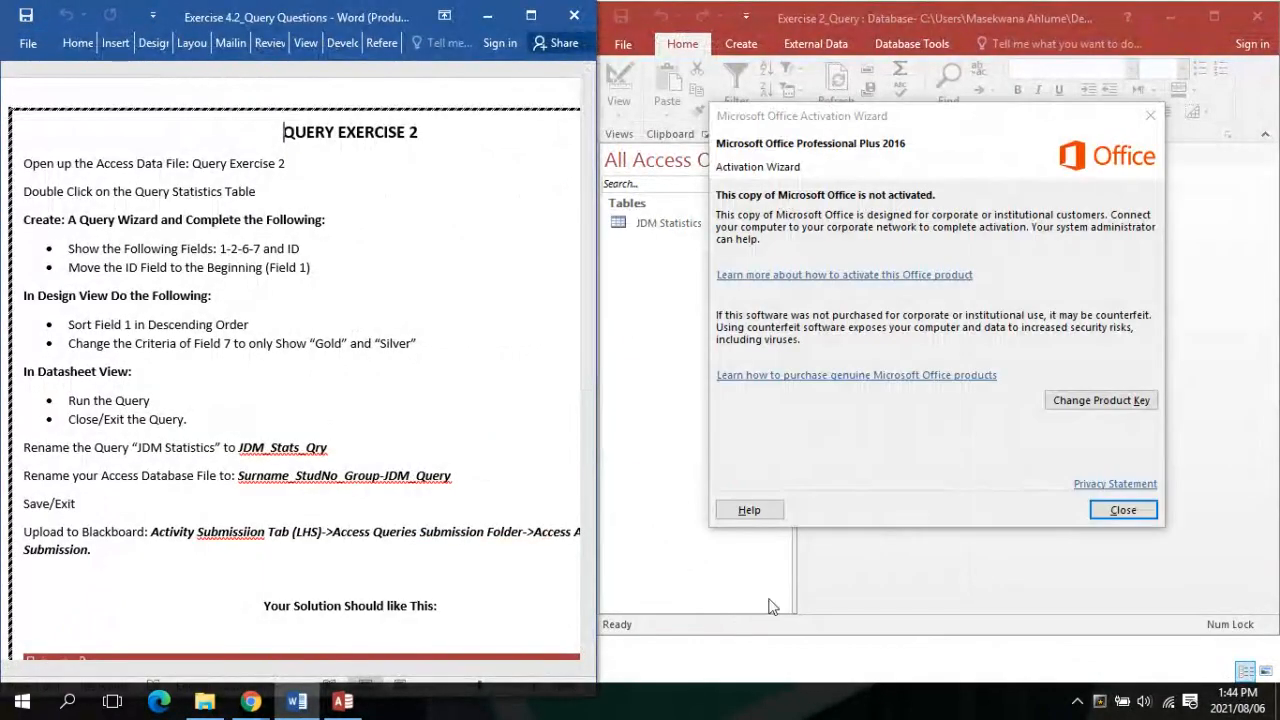
{"action": "left_click", "coordinate": [1140, 511]}
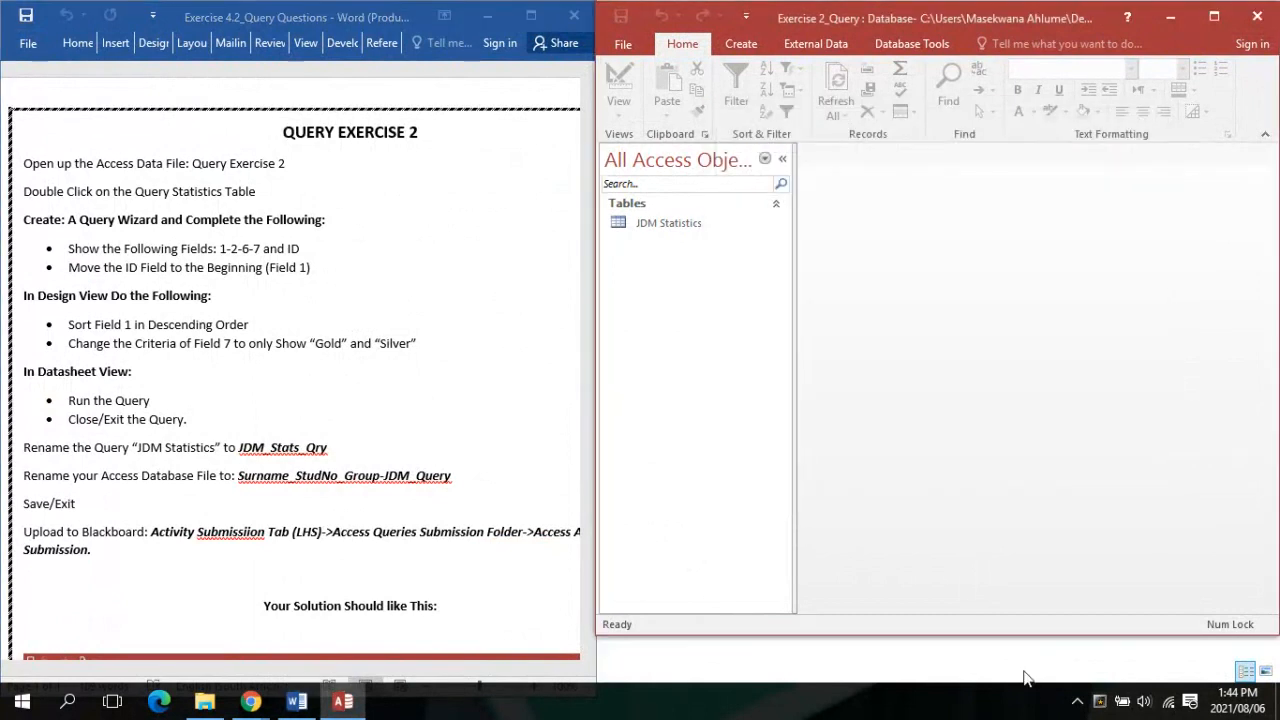
{"action": "left_click_drag", "start_coordinate": [1009, 635], "coordinate": [1009, 680]}
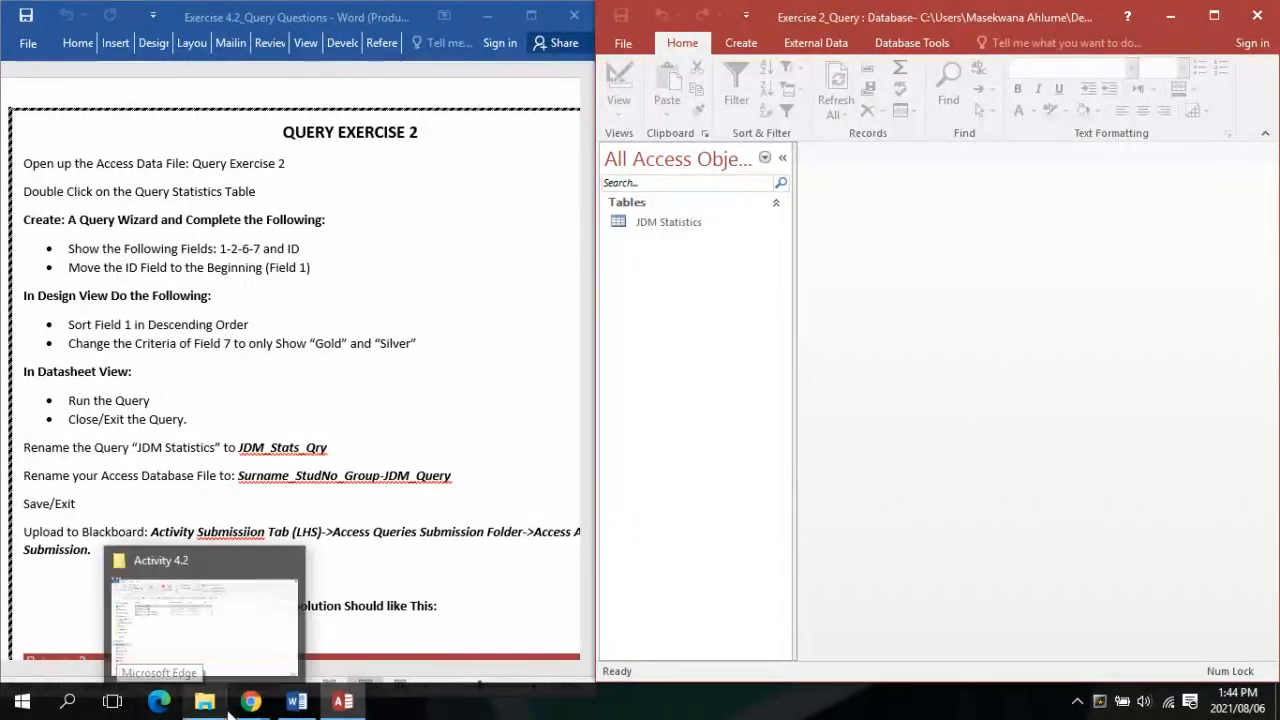
Hide the Chrome screen-sharing window and select the JDM Statistics table in Access
{"action": "mouse_move", "coordinate": [269, 708]}
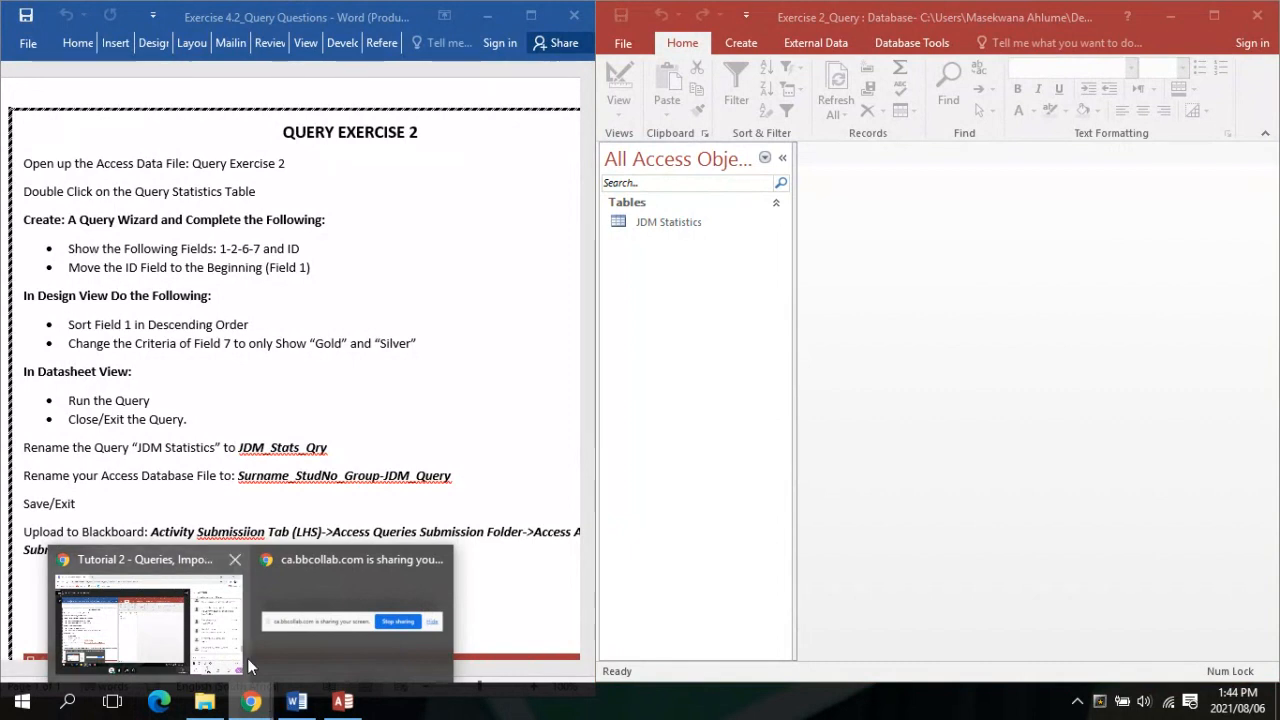
{"action": "mouse_move", "coordinate": [247, 658]}
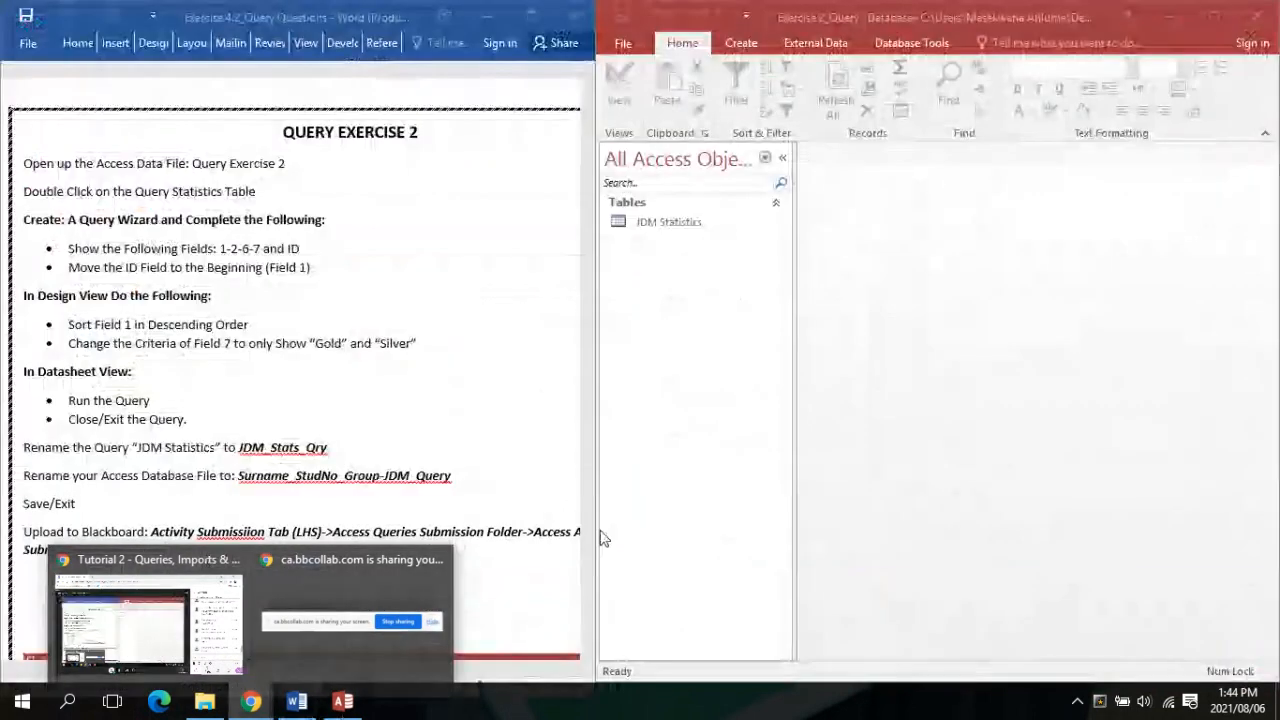
{"action": "mouse_move", "coordinate": [180, 632]}
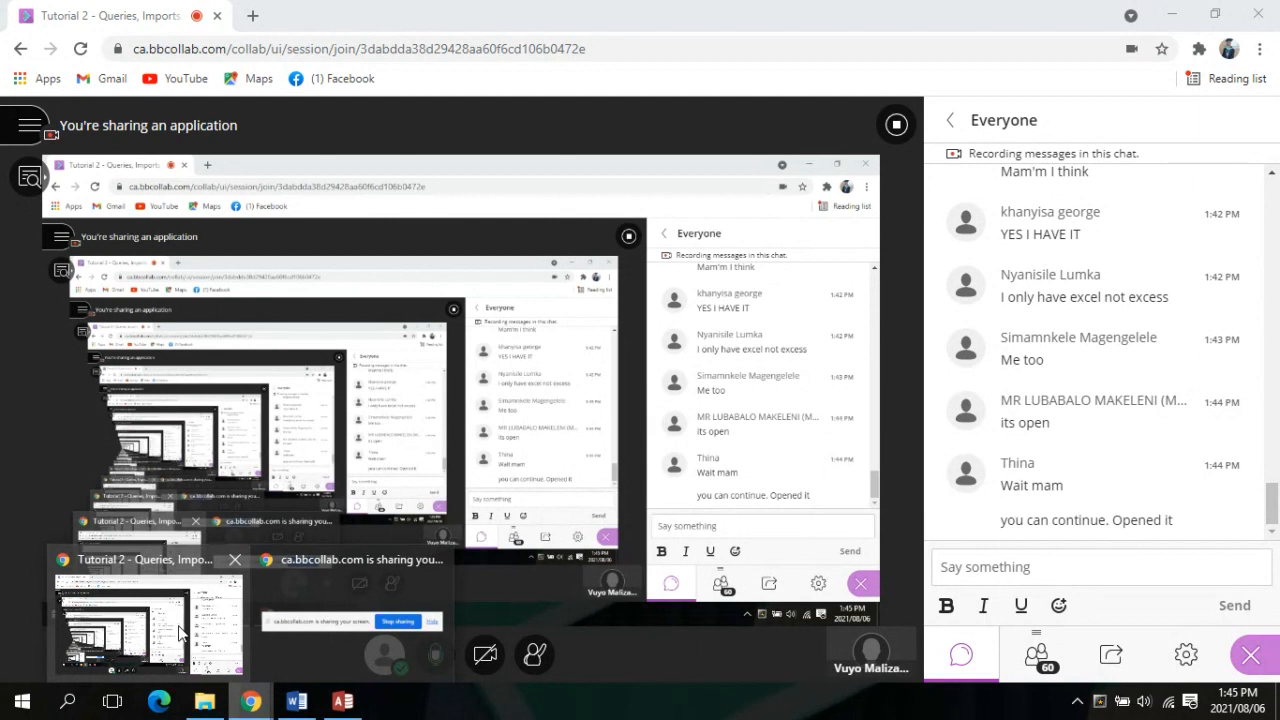
{"action": "left_click", "coordinate": [180, 632]}
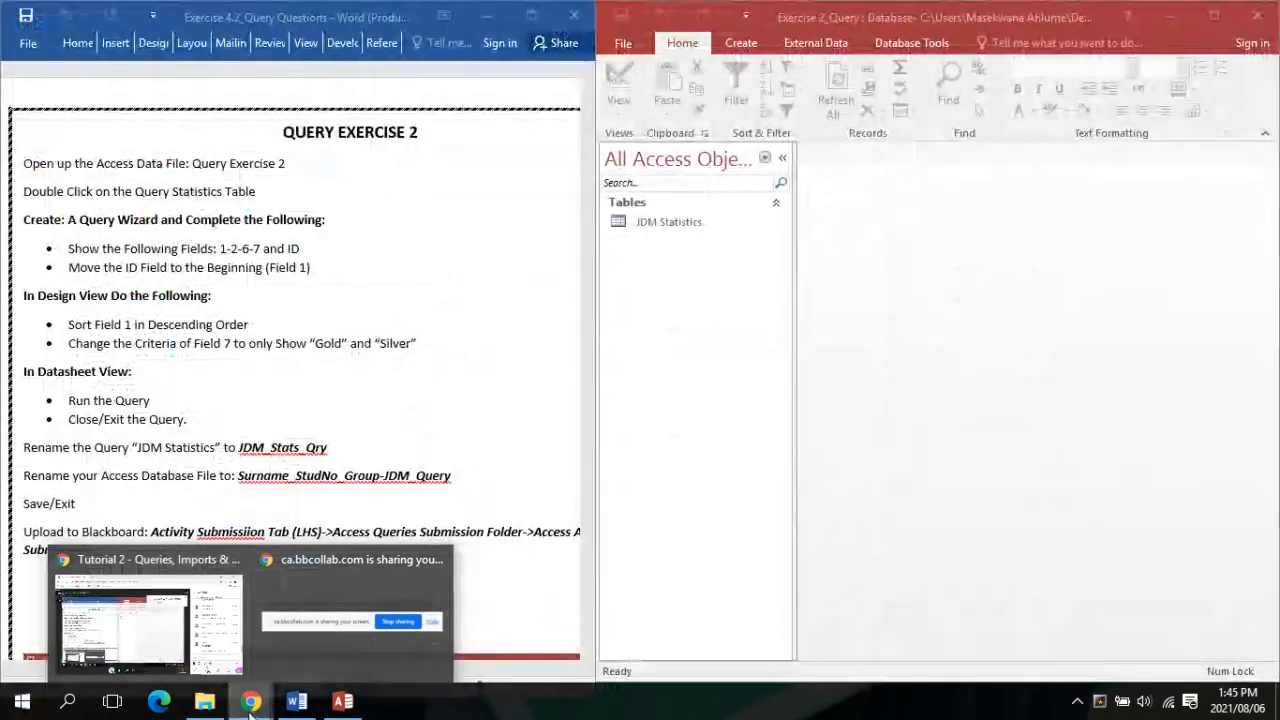
{"action": "left_click", "coordinate": [345, 704]}
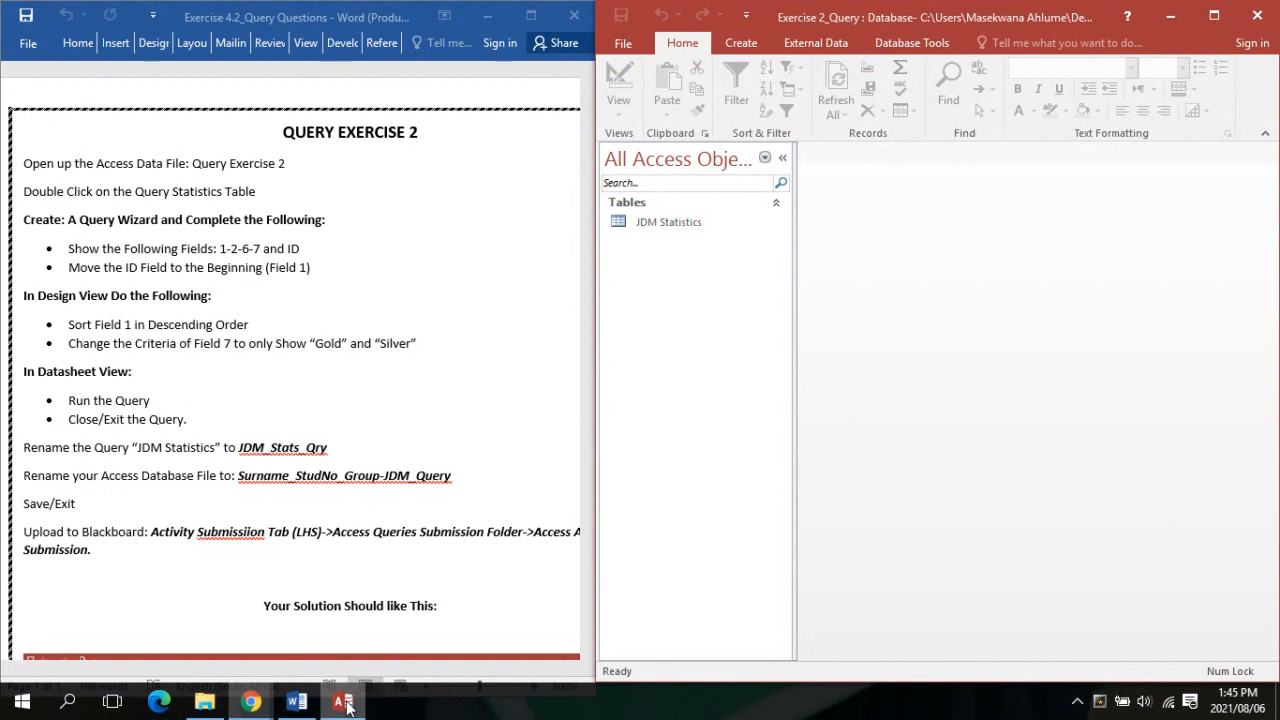
{"action": "left_click", "coordinate": [697, 225]}
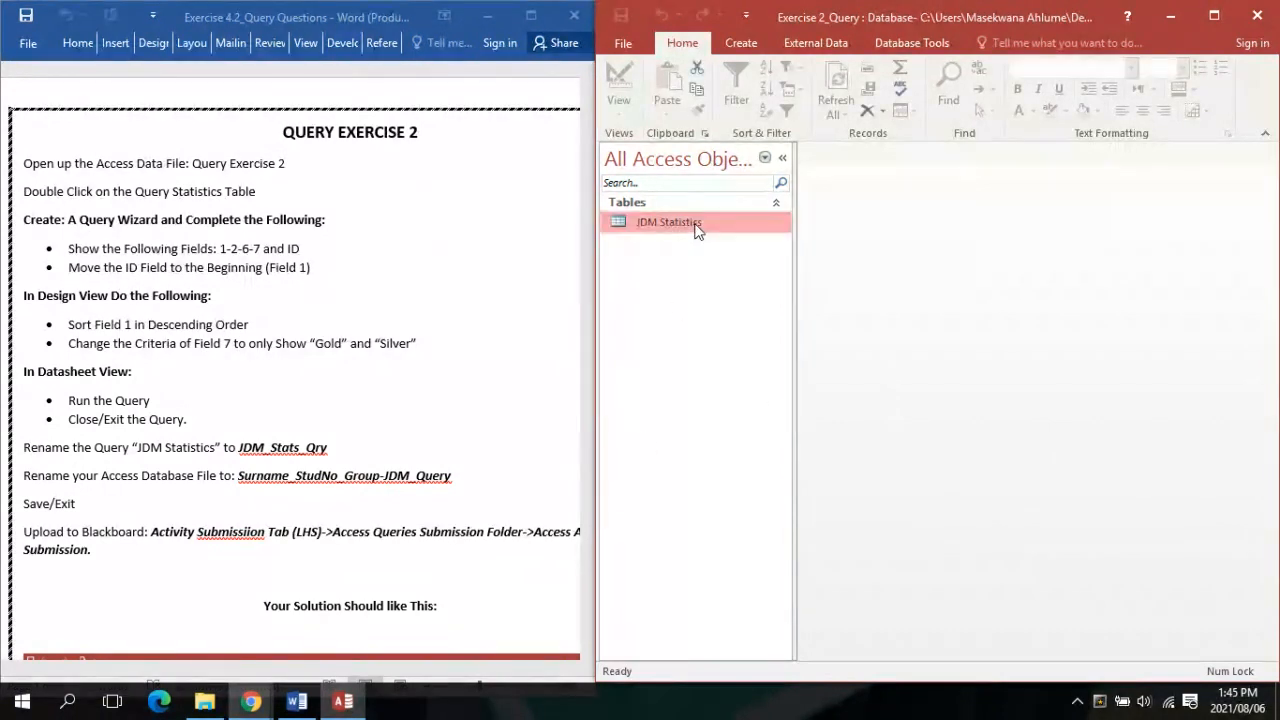
Open the JDM Statistics table in a maximized Access window, with the Word instructions brought forward
{"action": "double_click", "coordinate": [695, 223]}
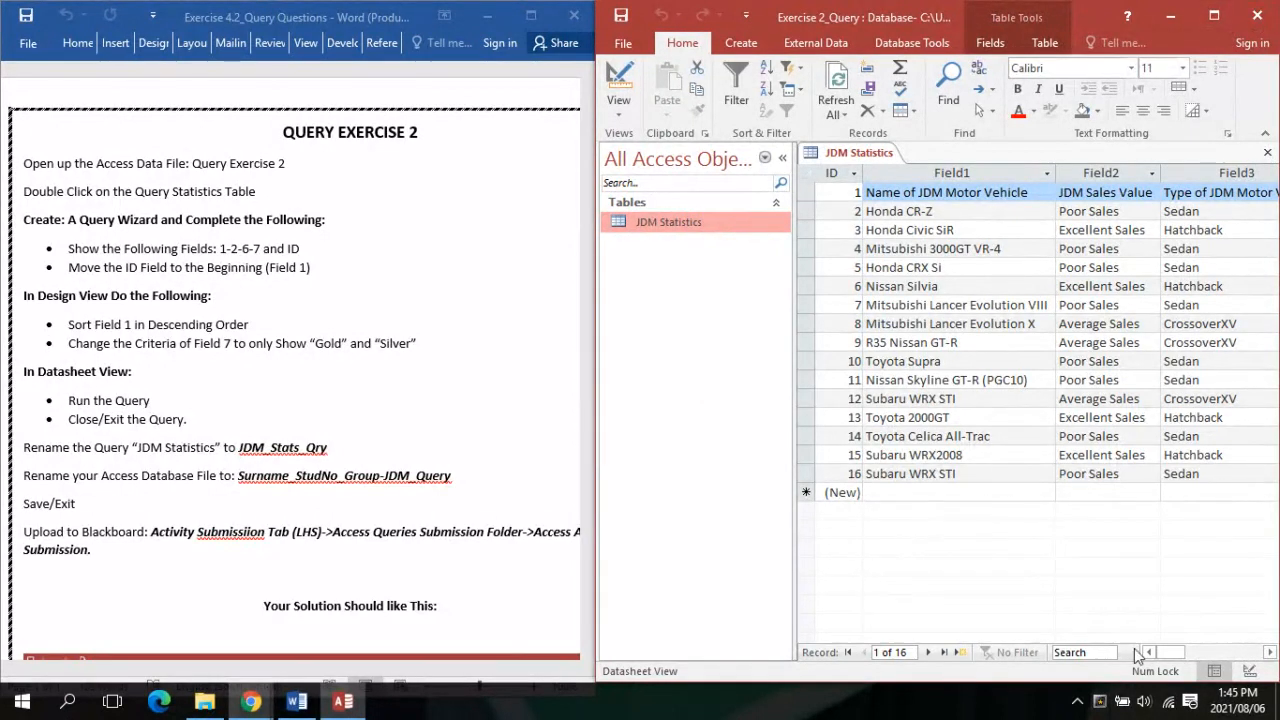
{"action": "mouse_move", "coordinate": [1168, 654]}
{"action": "left_mouse_down"}
{"action": "mouse_move", "coordinate": [1180, 660]}
{"action": "mouse_move", "coordinate": [1162, 655]}
{"action": "left_mouse_up"}
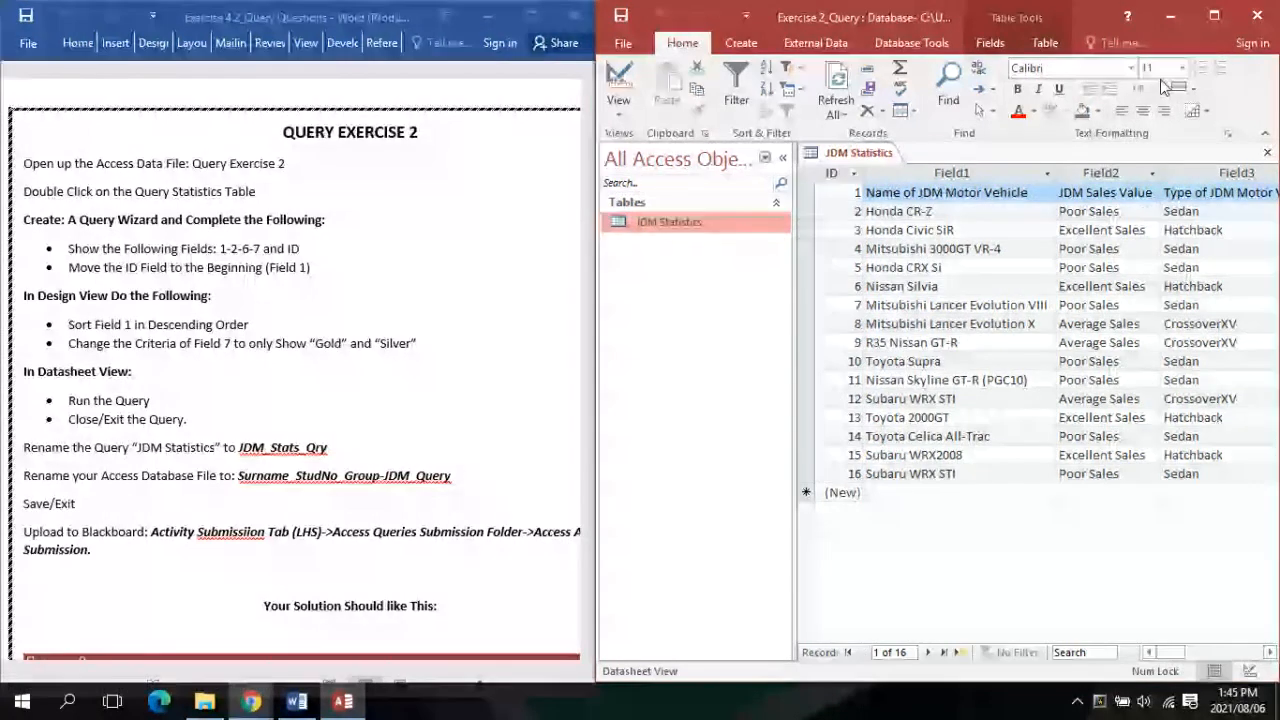
{"action": "left_click", "coordinate": [1214, 15]}
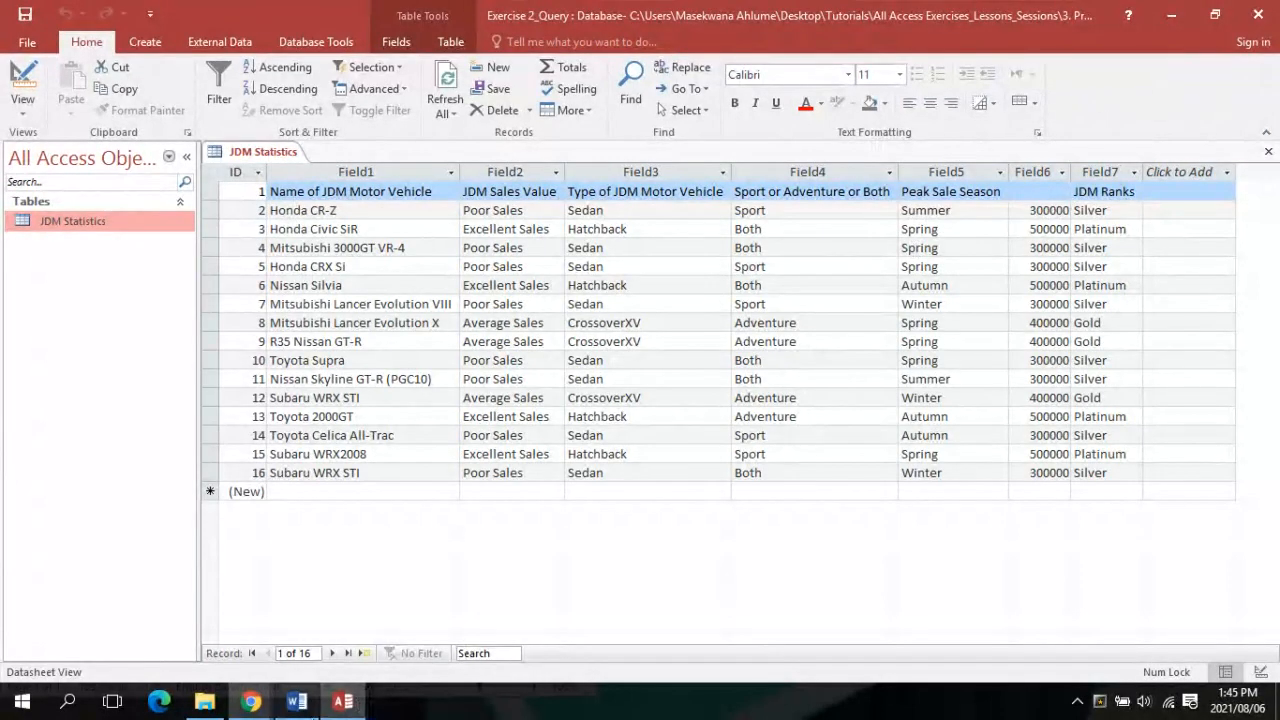
{"action": "left_click", "coordinate": [297, 701]}
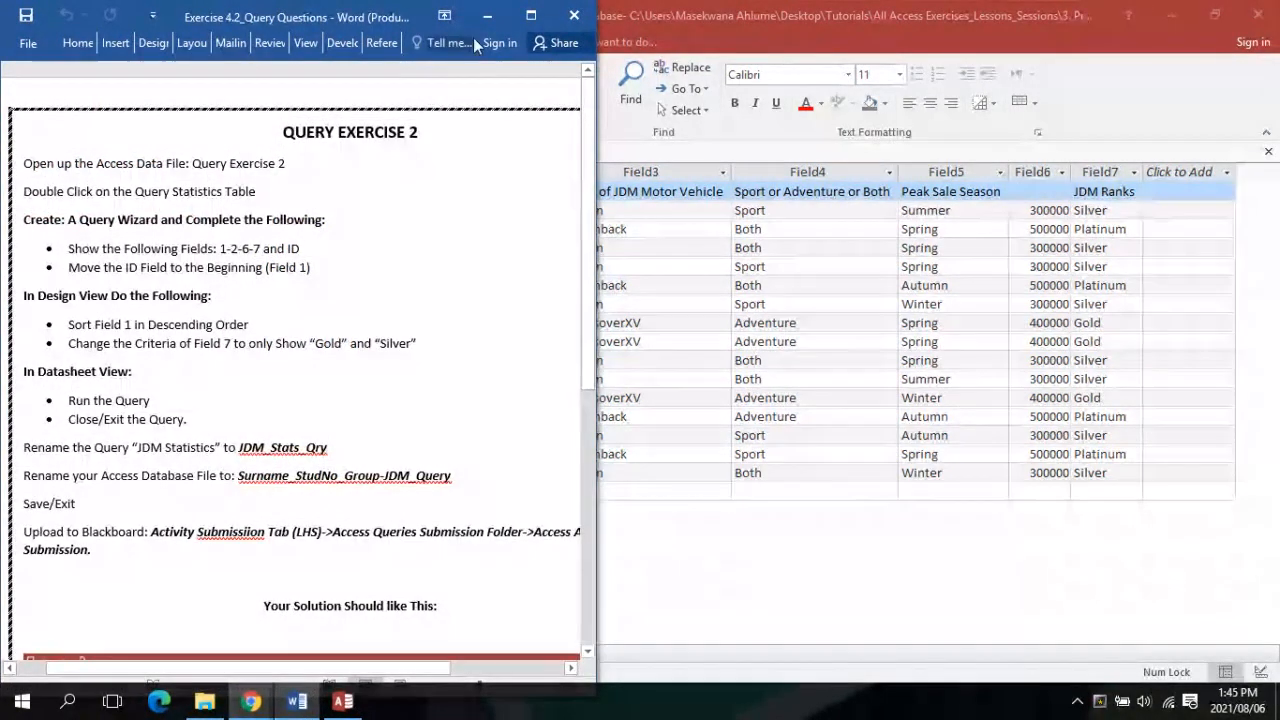
Maximize the Word instructions to review them, then return to the JDM Statistics datasheet
{"action": "left_click", "coordinate": [531, 16]}
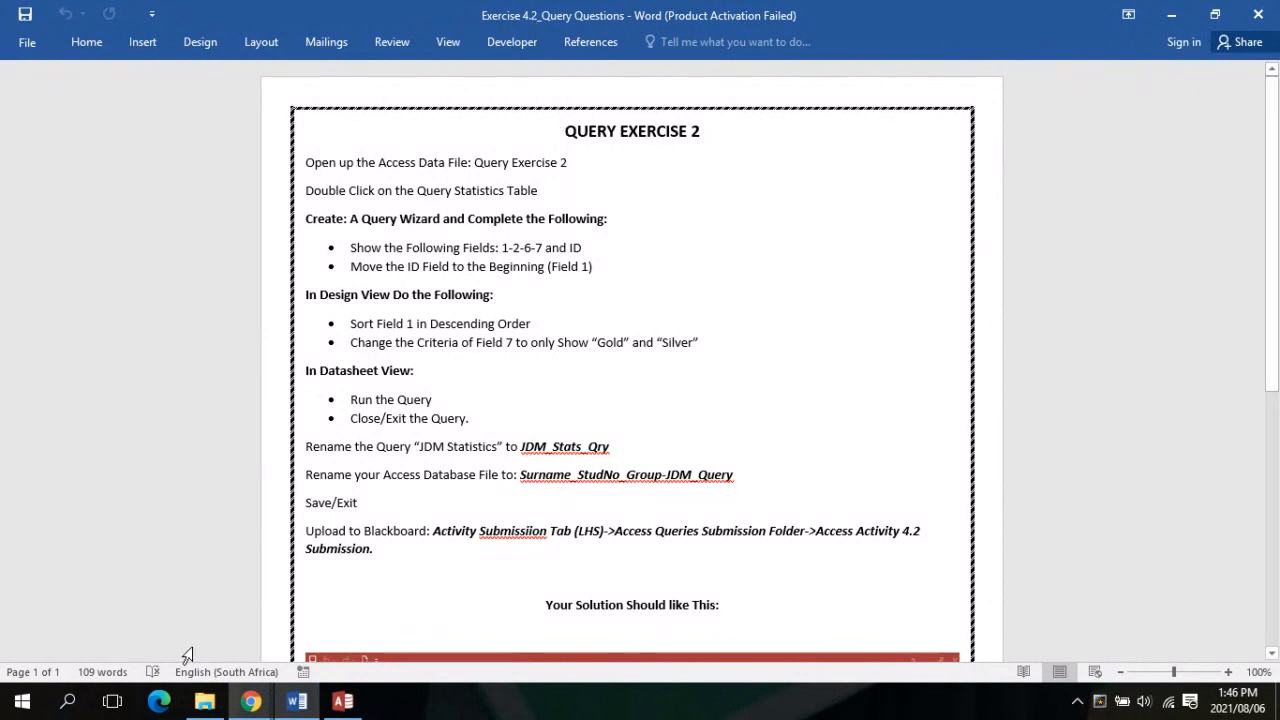
{"action": "mouse_move", "coordinate": [250, 700]}
{"action": "mouse_move", "coordinate": [214, 614]}
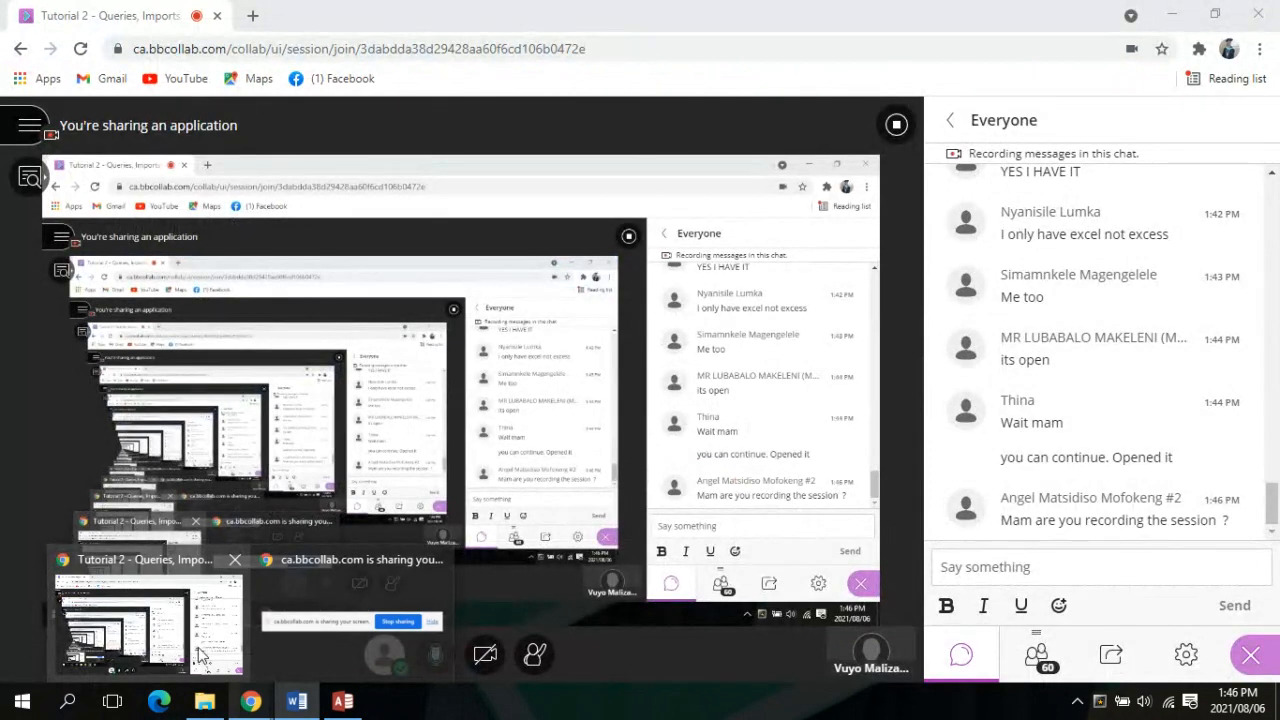
{"action": "left_click", "coordinate": [300, 703]}
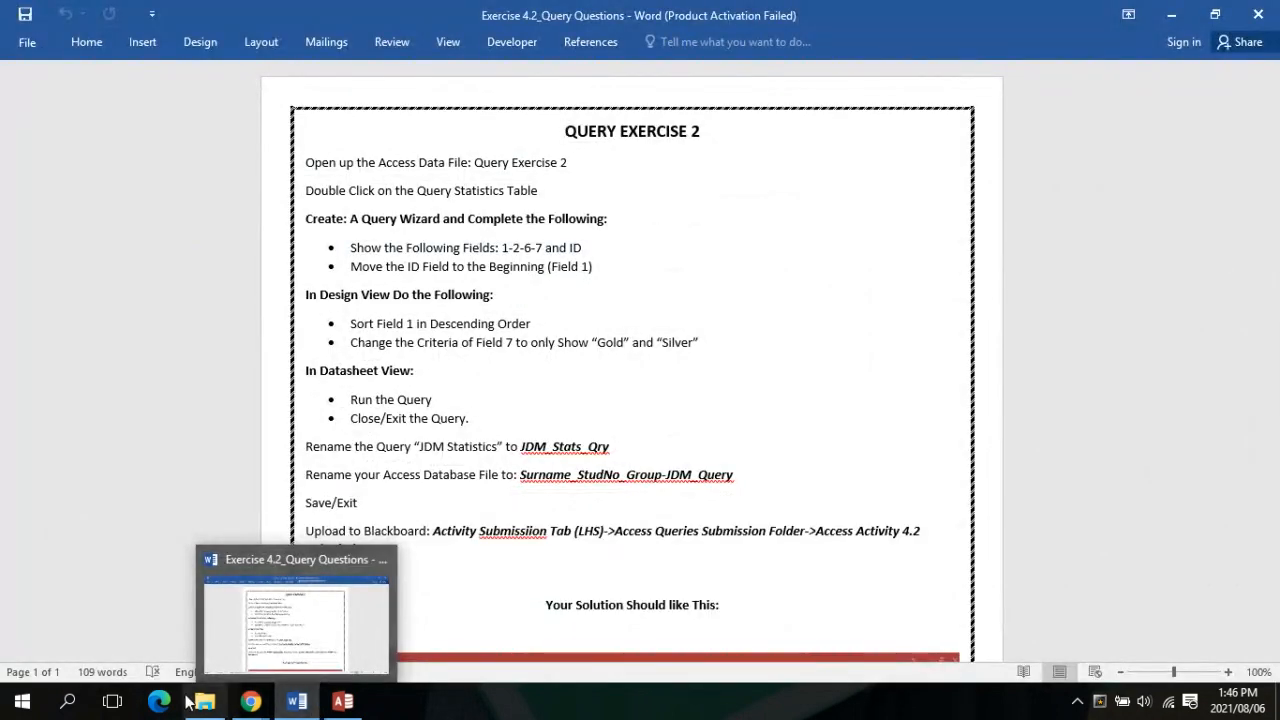
{"action": "mouse_move", "coordinate": [250, 700]}
{"action": "mouse_move", "coordinate": [236, 650]}
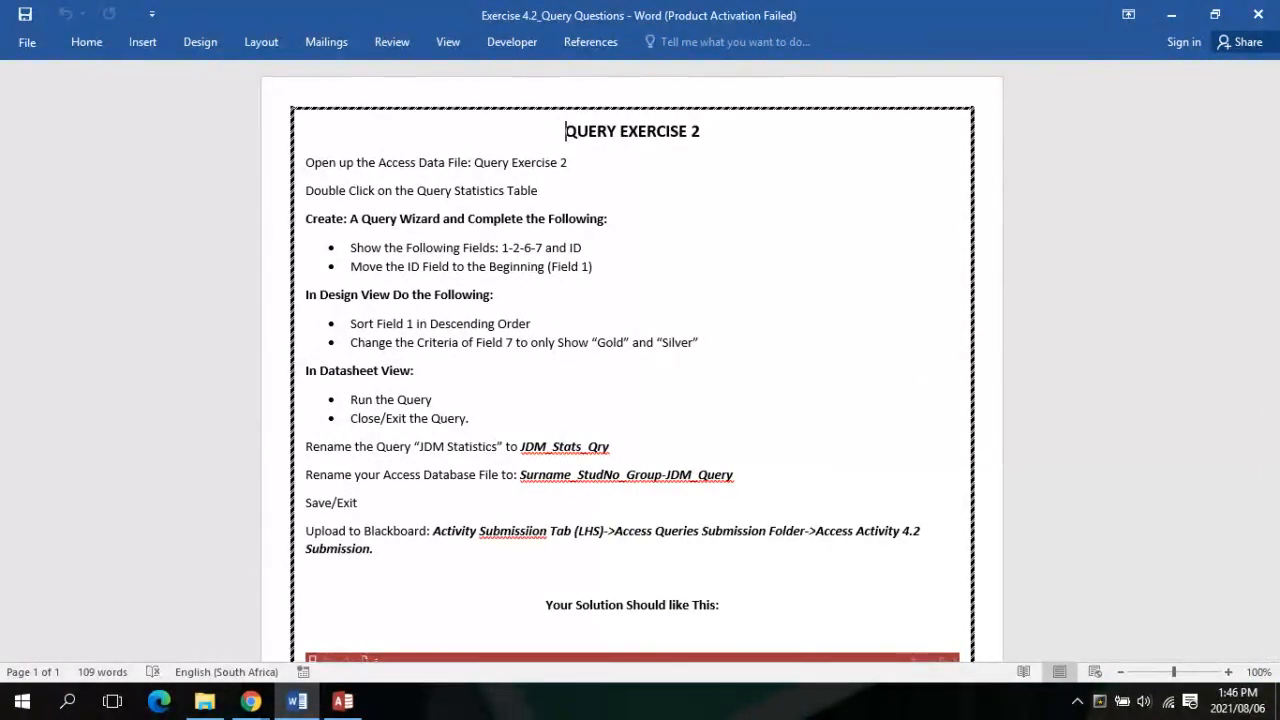
{"action": "mouse_move", "coordinate": [349, 704]}
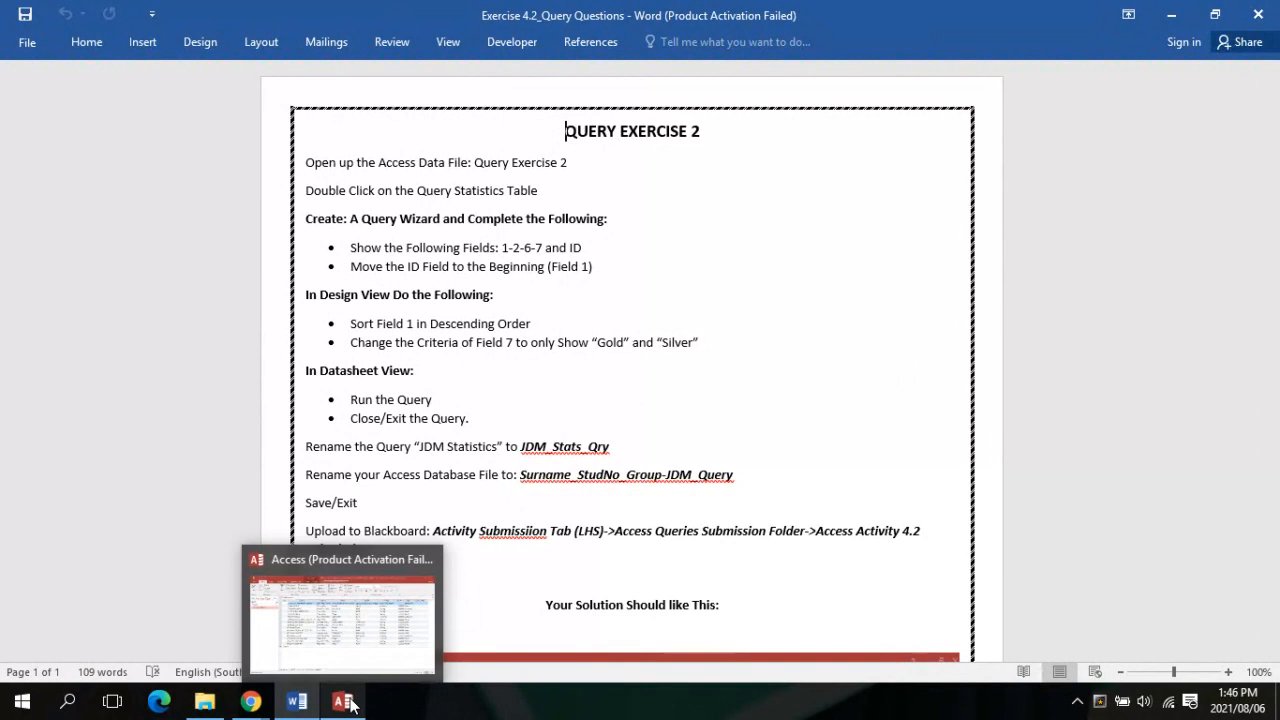
{"action": "left_click", "coordinate": [358, 659]}
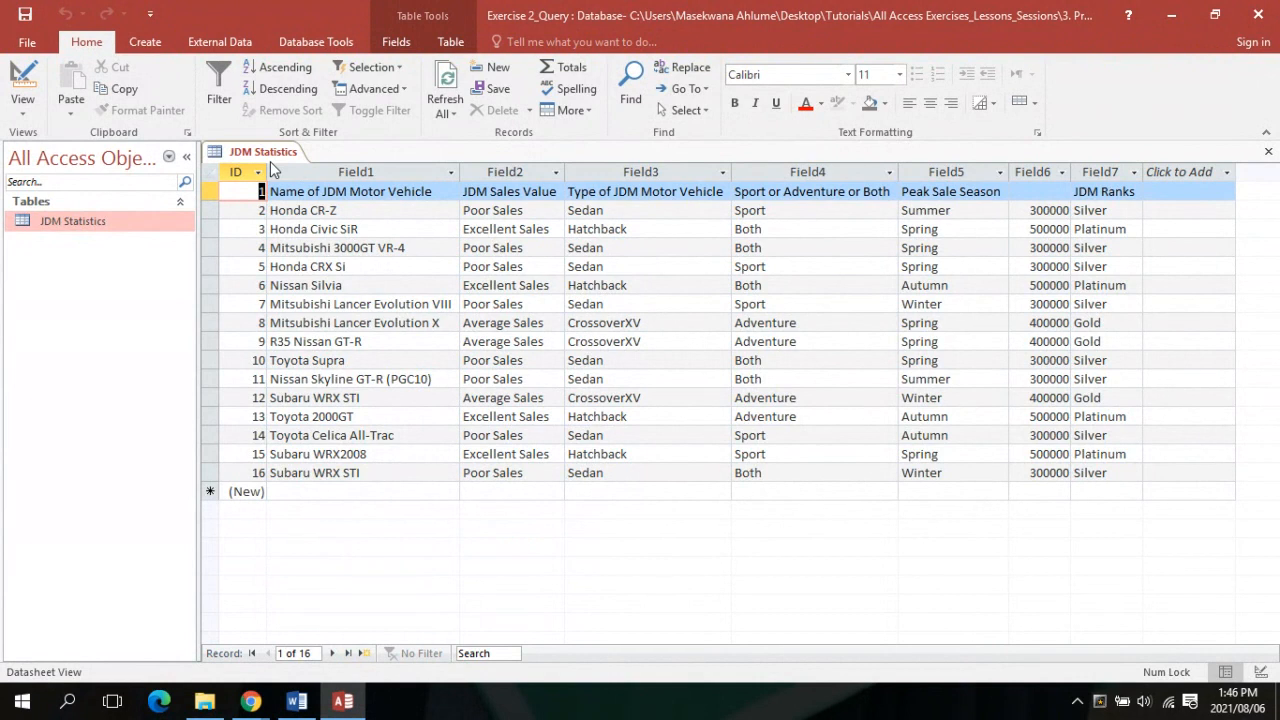
Close the open JDM Statistics table tab
{"action": "left_click", "coordinate": [272, 154]}
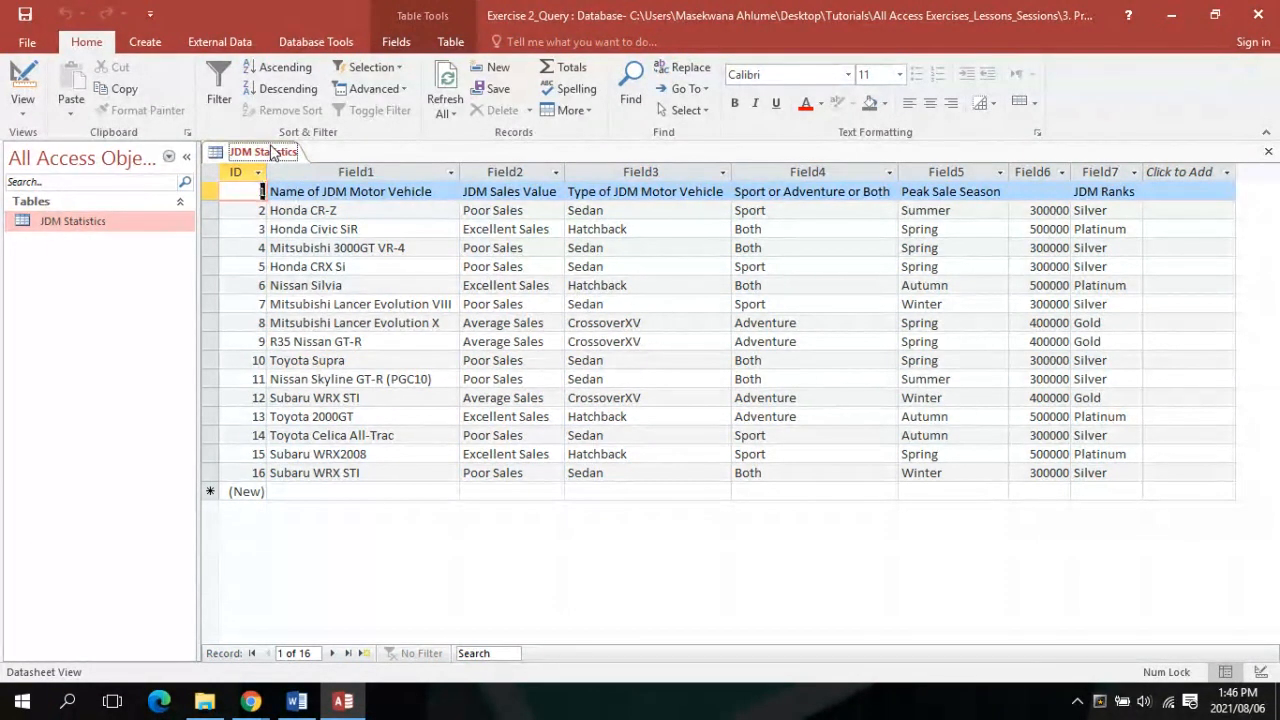
{"action": "right_click", "coordinate": [272, 154]}
{"action": "left_click", "coordinate": [320, 178]}
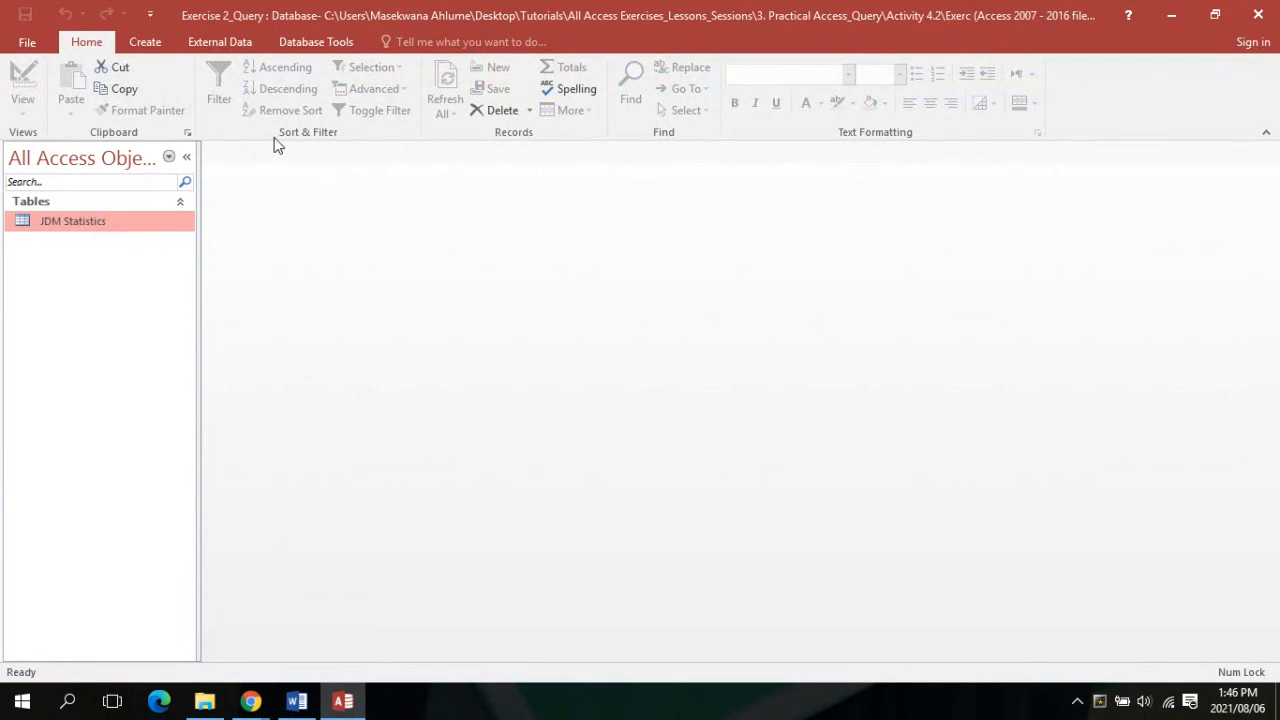
Launch the Simple Query Wizard from Create > Query Wizard, then check the Word instructions
{"action": "left_click", "coordinate": [163, 40]}
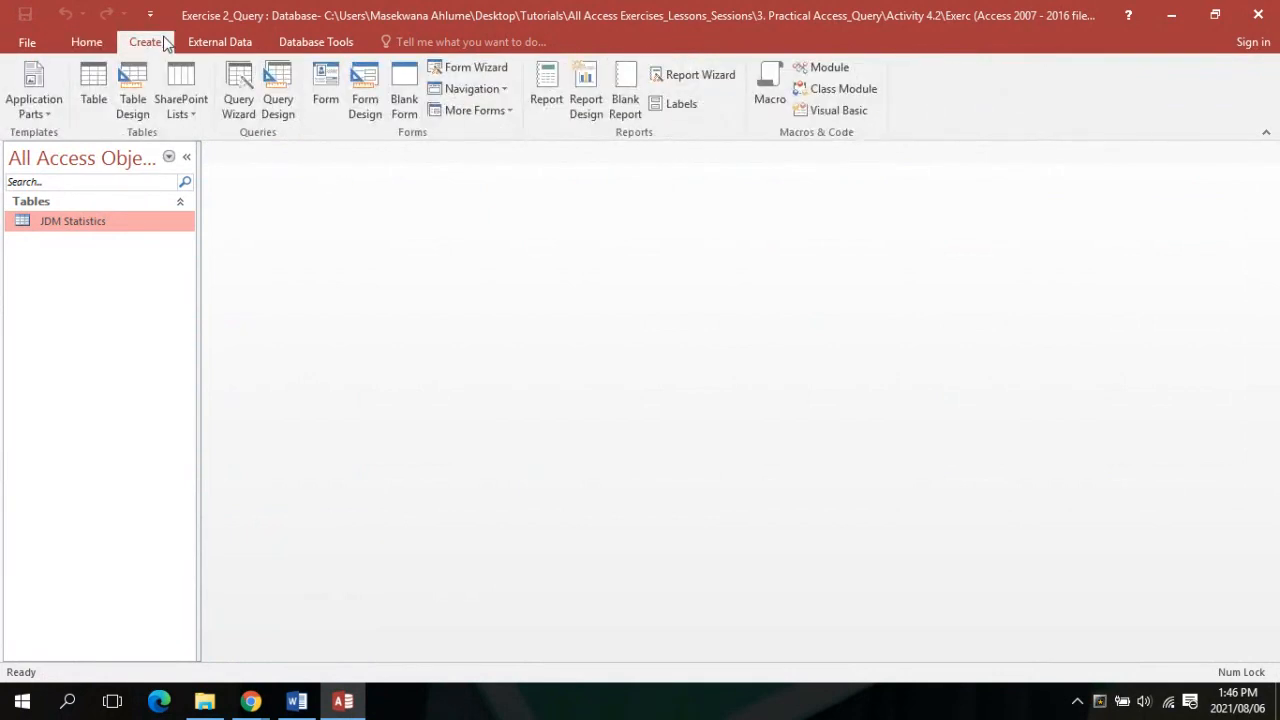
{"action": "left_click", "coordinate": [226, 95]}
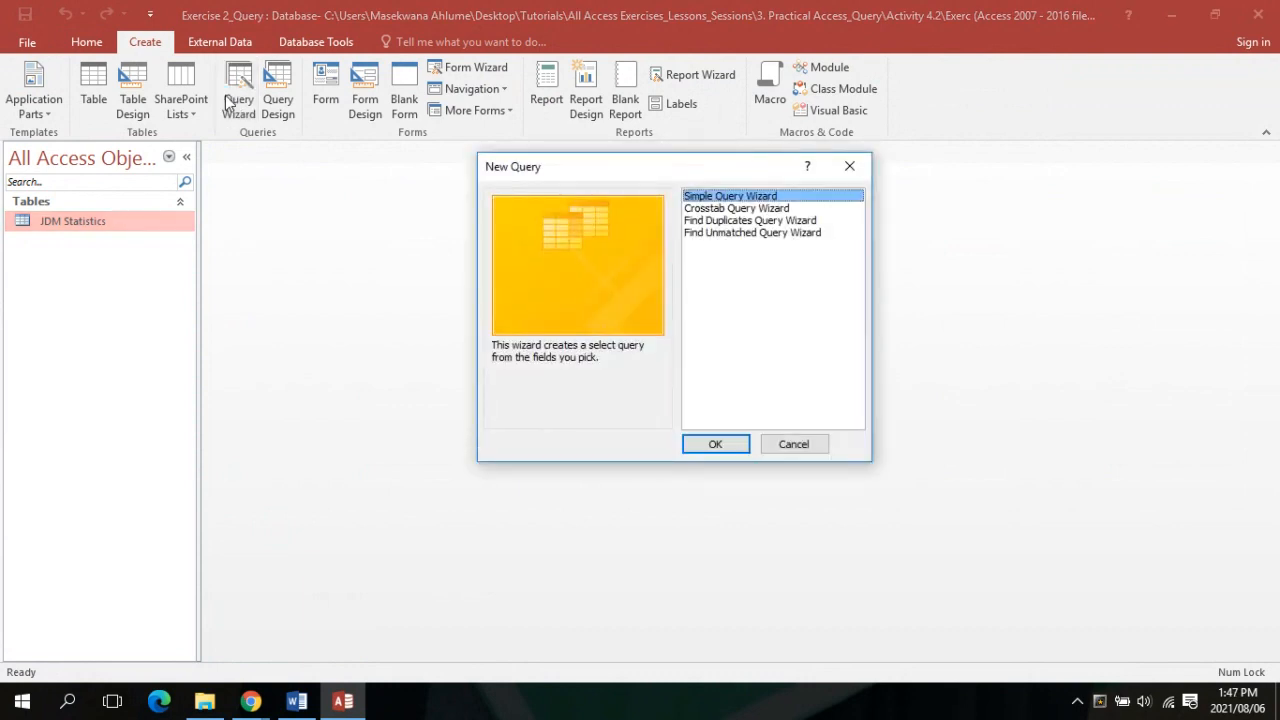
{"action": "left_click", "coordinate": [752, 196]}
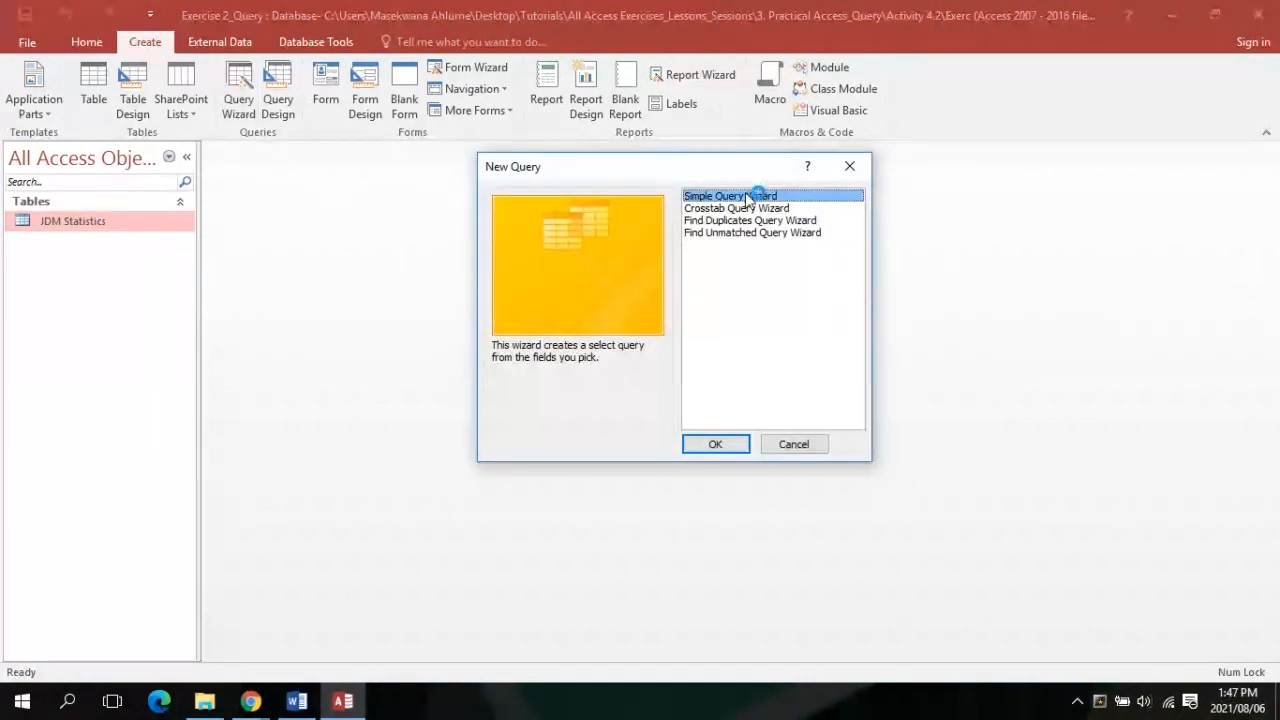
{"action": "left_click", "coordinate": [717, 445]}
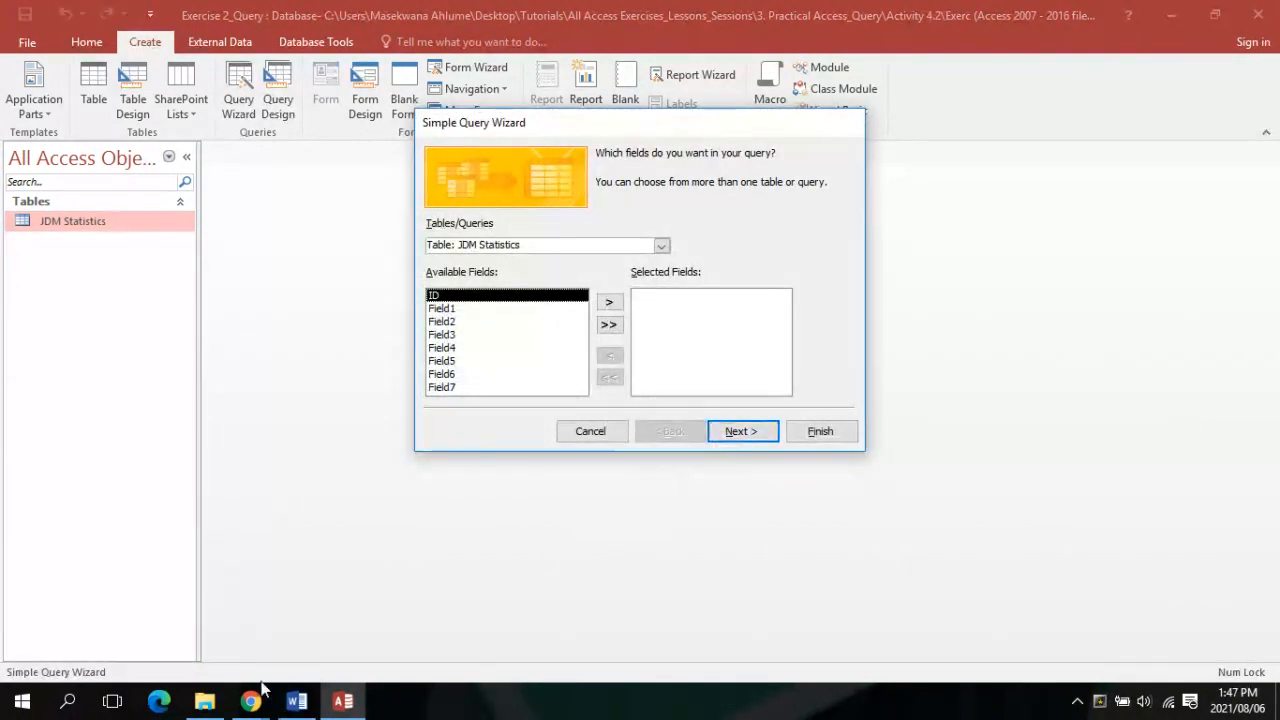
{"action": "left_click", "coordinate": [296, 703]}
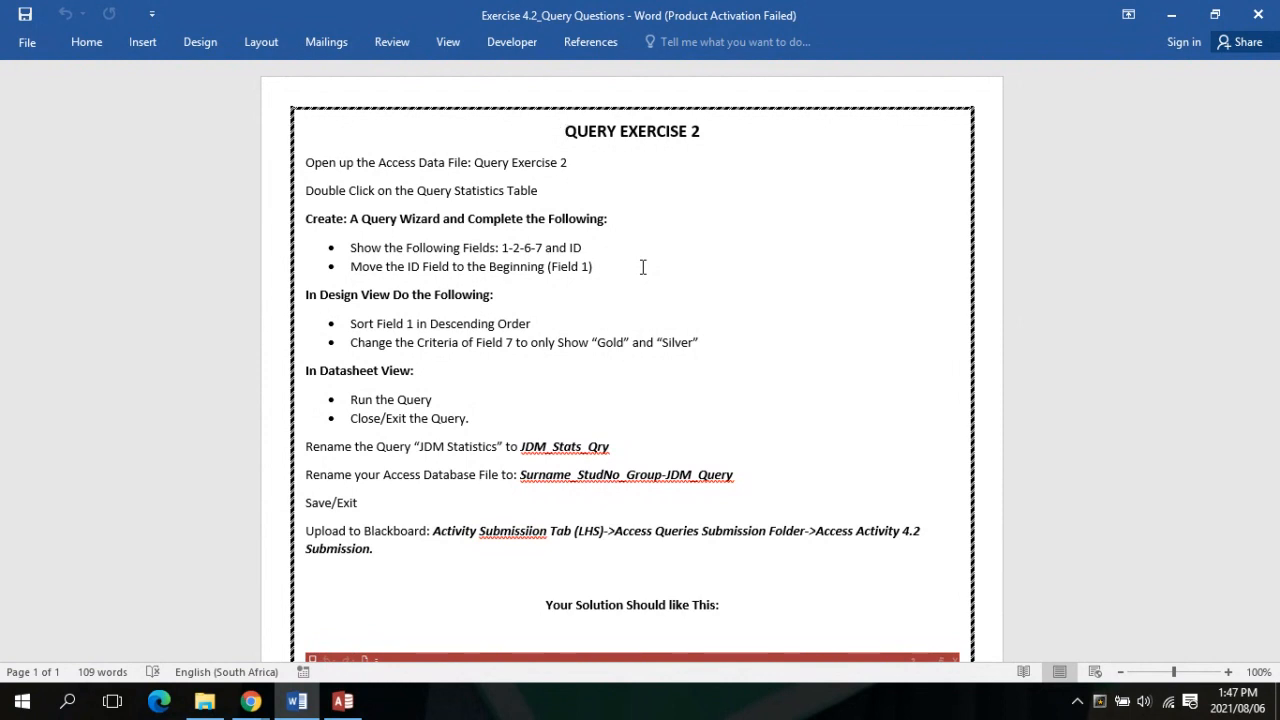
Move ID, Field1, Field2, Field6 and Field7 into the wizard's Selected Fields list
{"action": "left_click", "coordinate": [341, 703]}
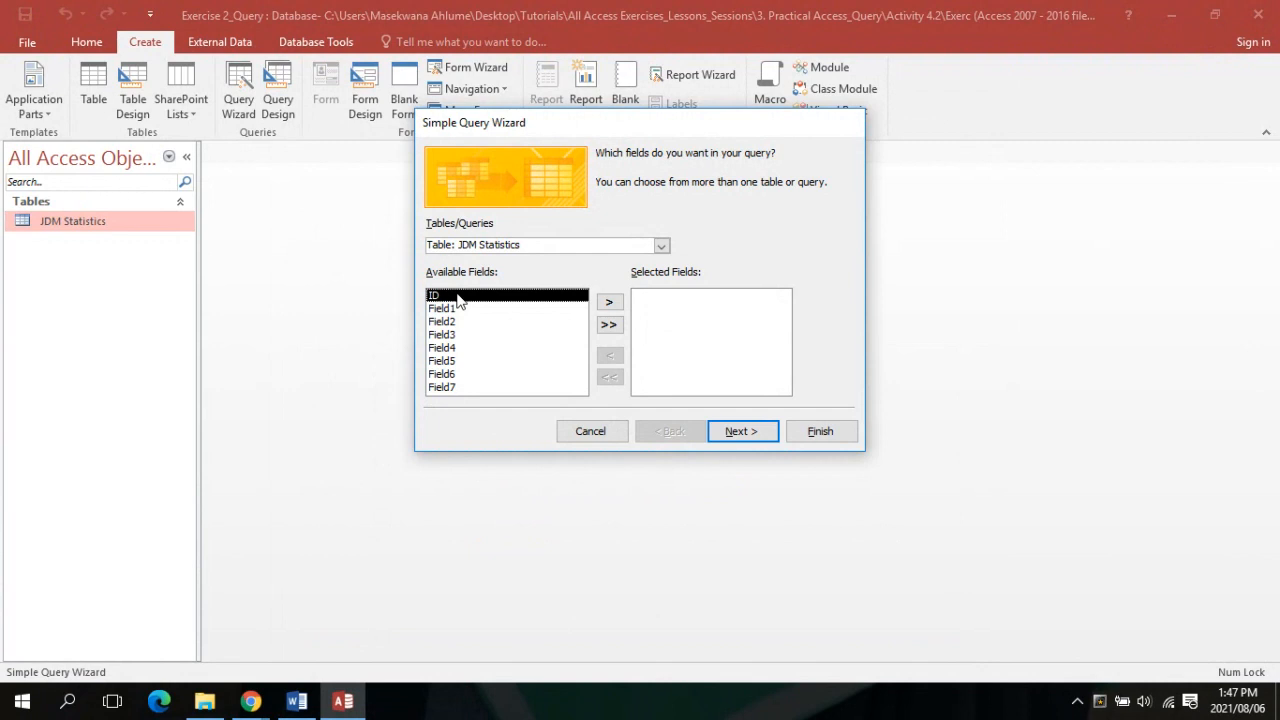
{"action": "double_click", "coordinate": [458, 297]}
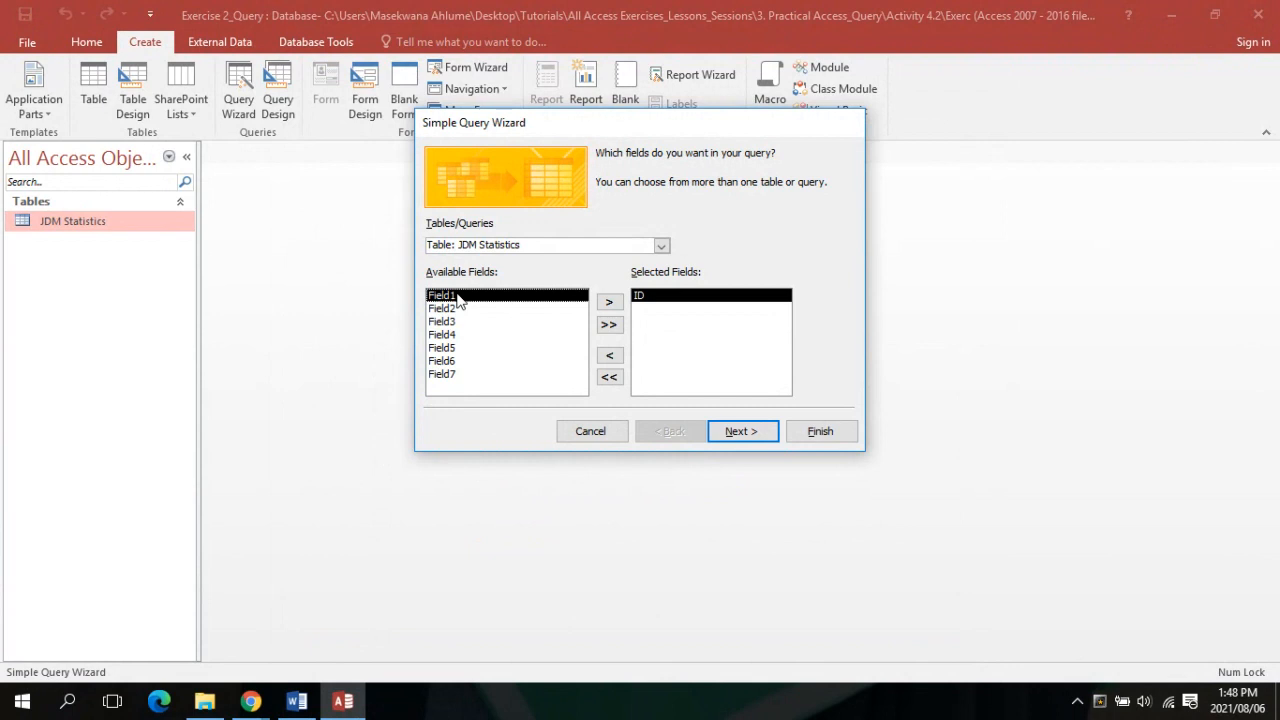
{"action": "double_click", "coordinate": [458, 297]}
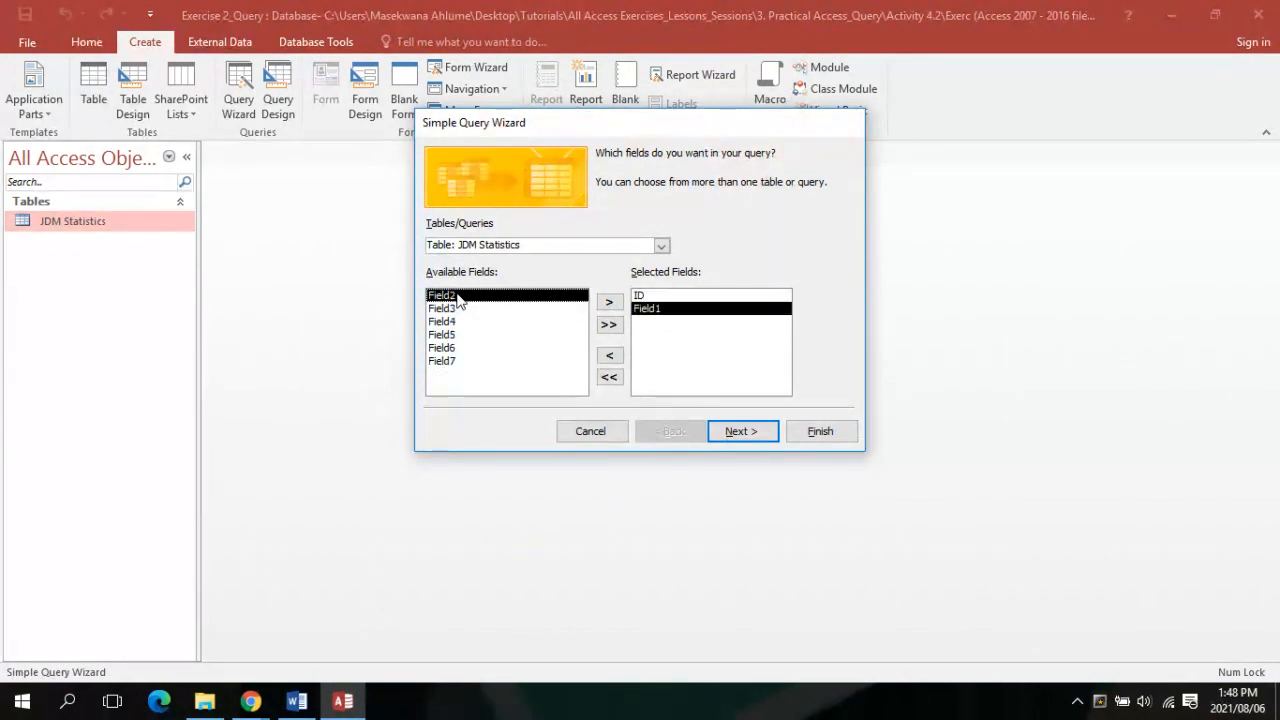
{"action": "double_click", "coordinate": [458, 297]}
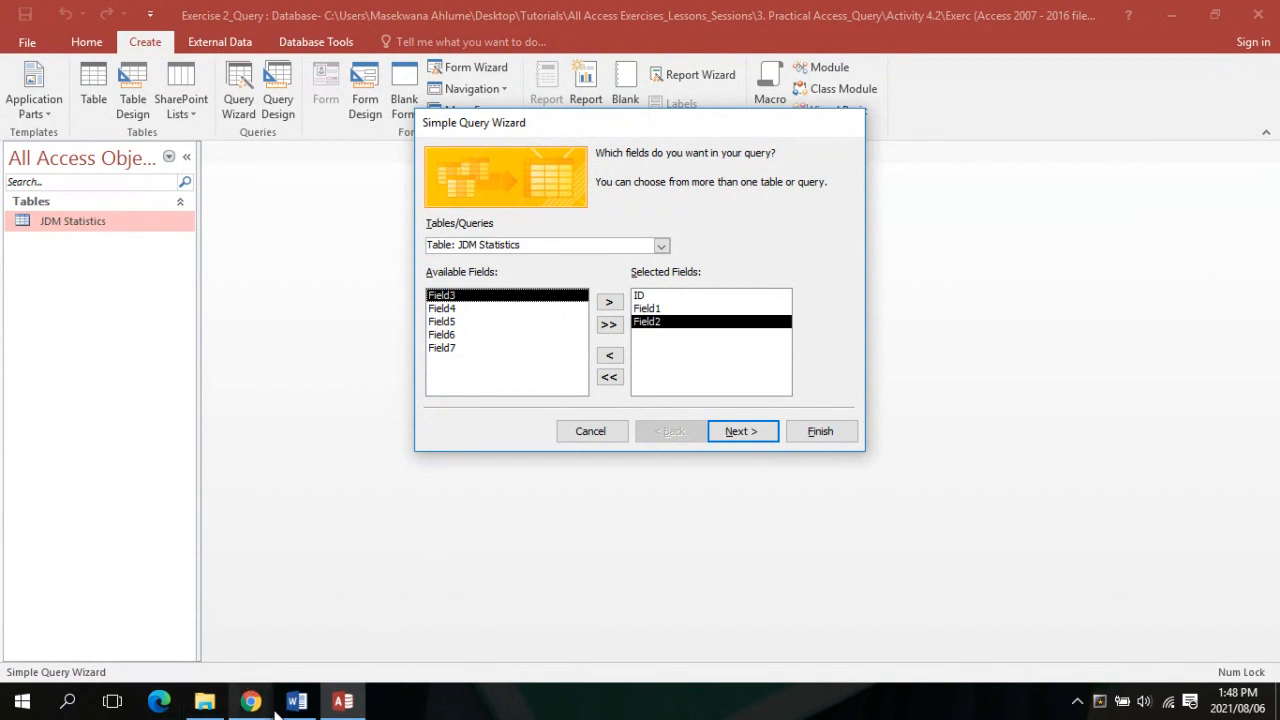
{"action": "left_click", "coordinate": [257, 614]}
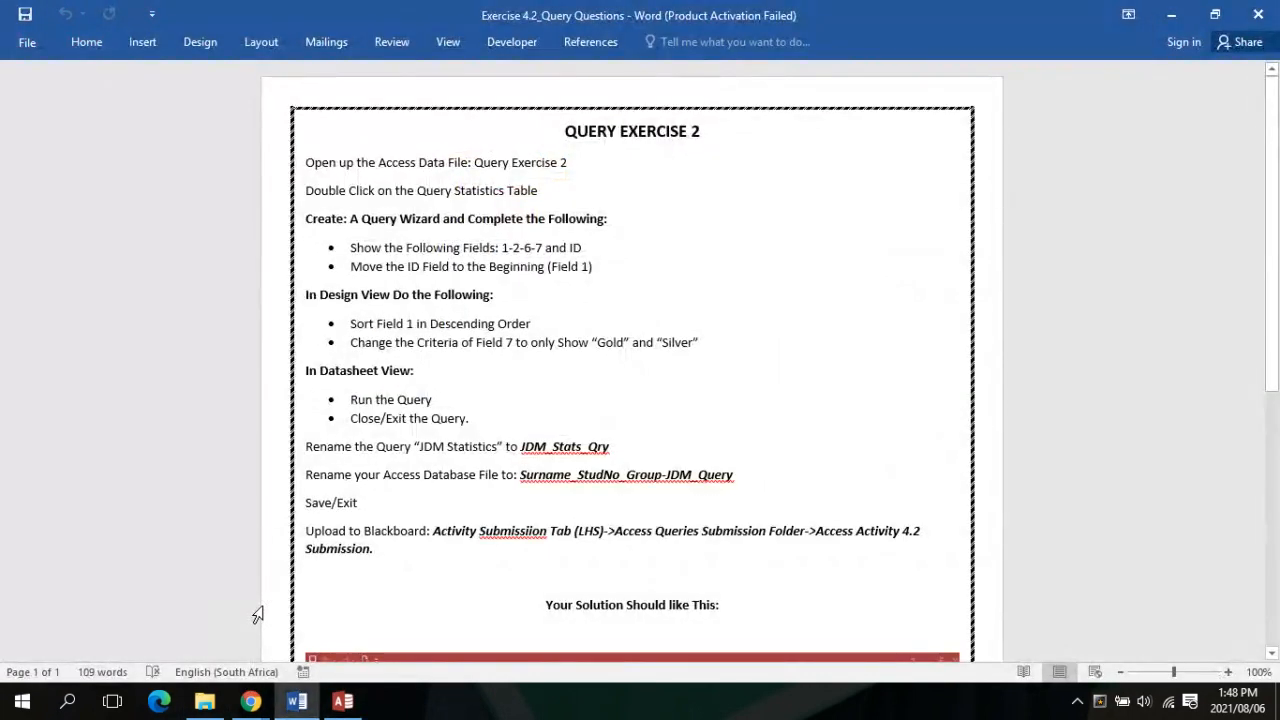
{"action": "left_click", "coordinate": [326, 704]}
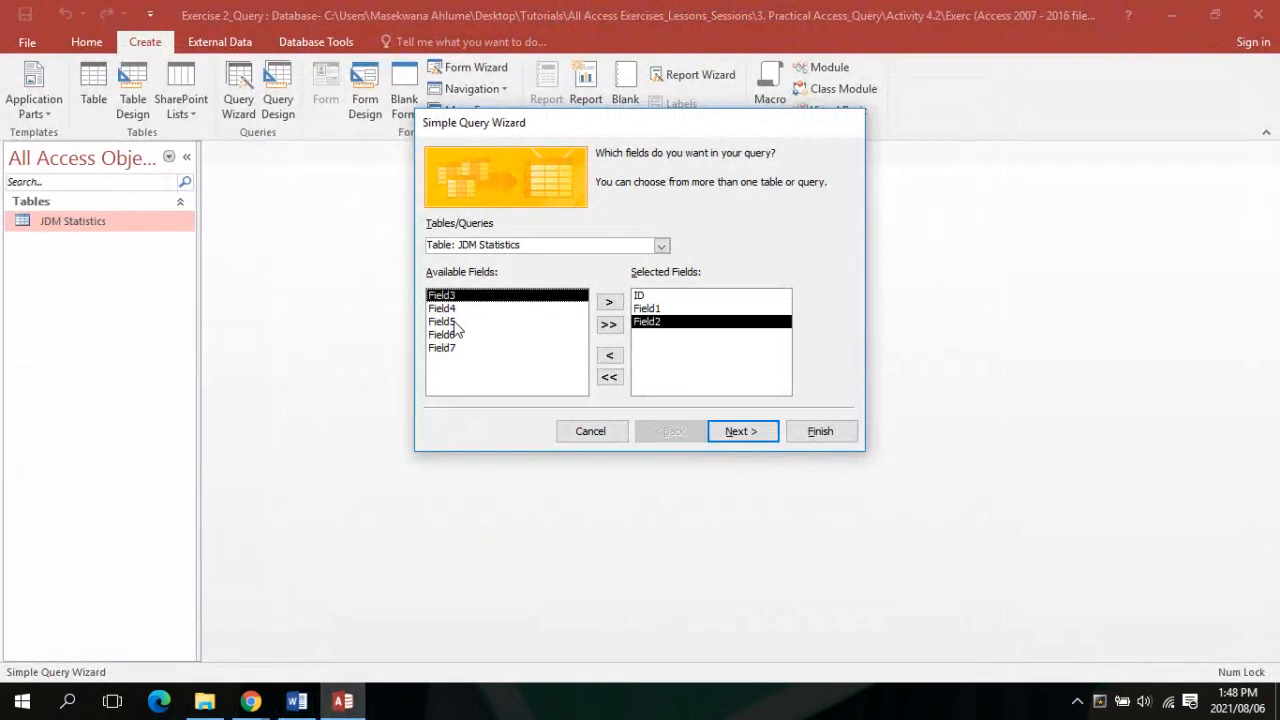
{"action": "double_click", "coordinate": [450, 335]}
{"action": "double_click", "coordinate": [448, 335]}
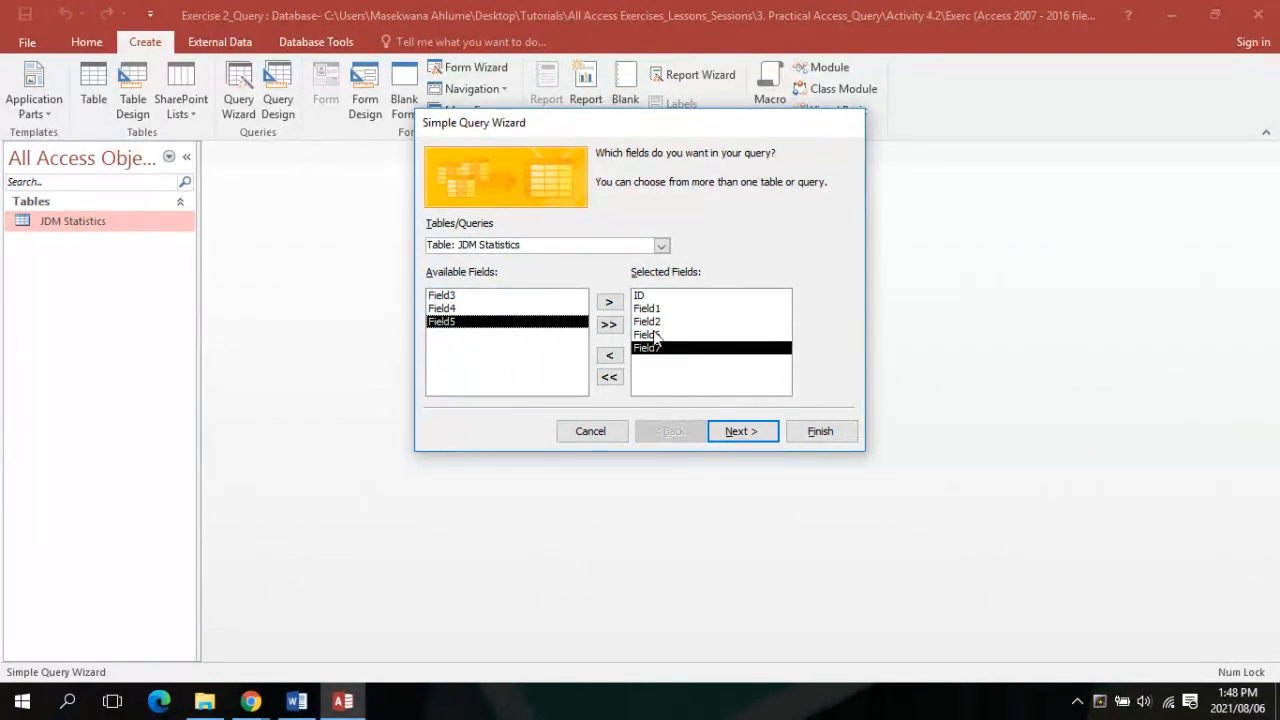
Advance to the wizard's final page, pick 'Modify the query design', then cancel the wizard
{"action": "left_click", "coordinate": [740, 431]}
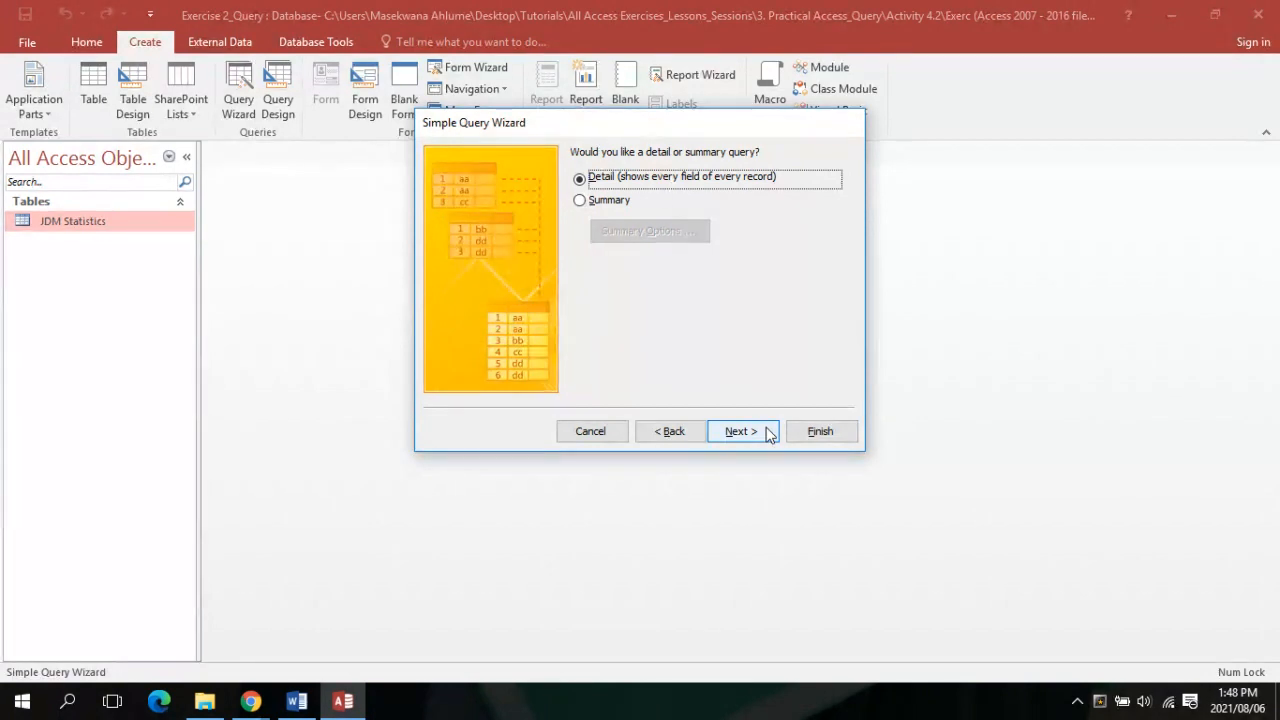
{"action": "left_click", "coordinate": [768, 432]}
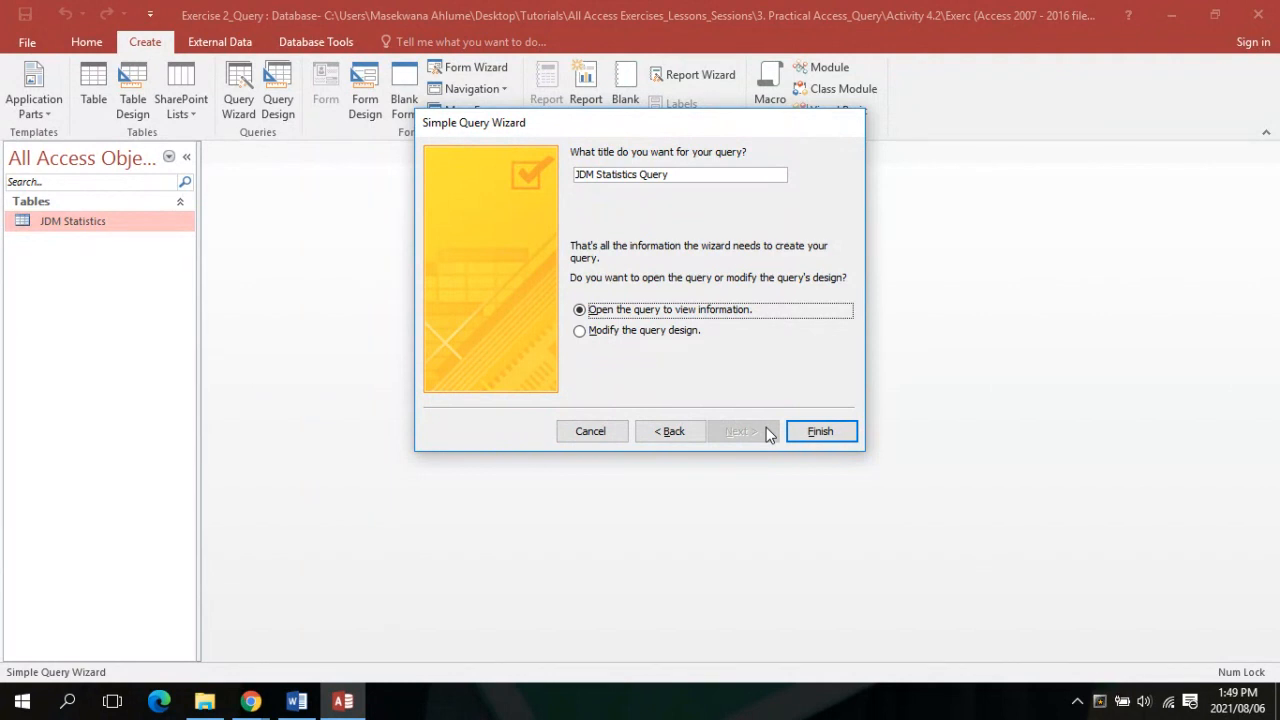
{"action": "left_click", "coordinate": [580, 331]}
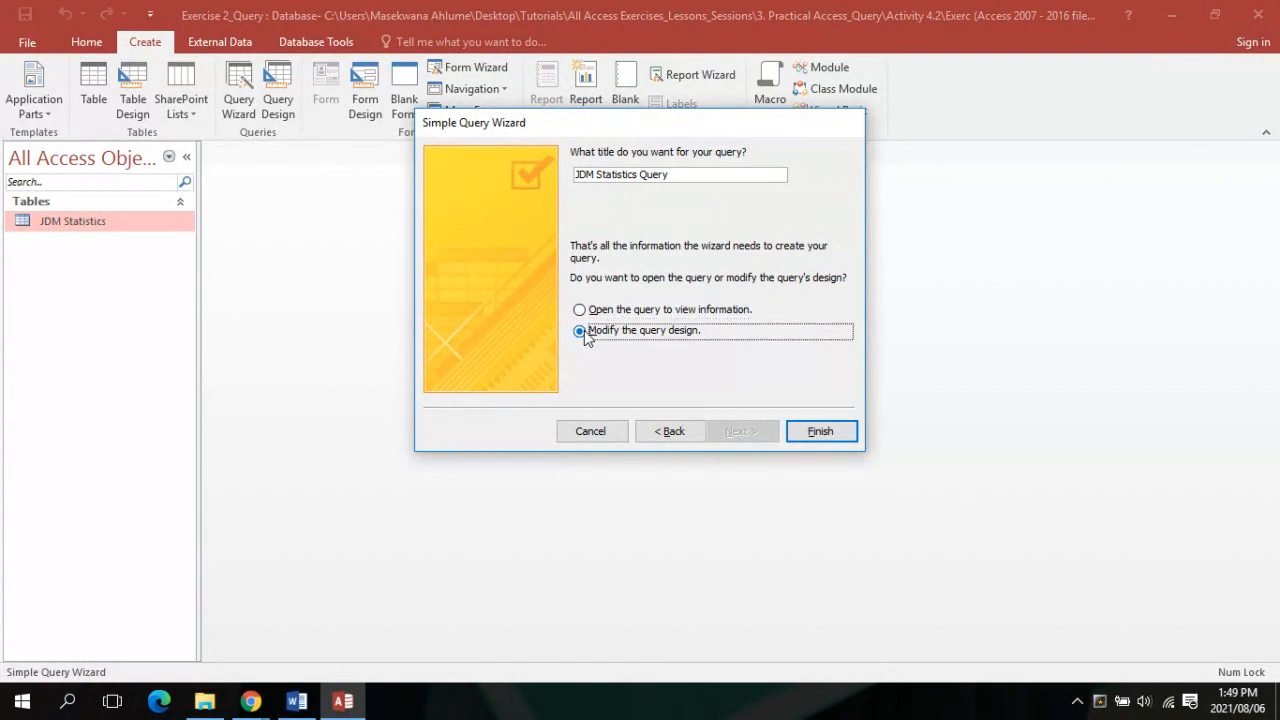
{"action": "left_click", "coordinate": [297, 702]}
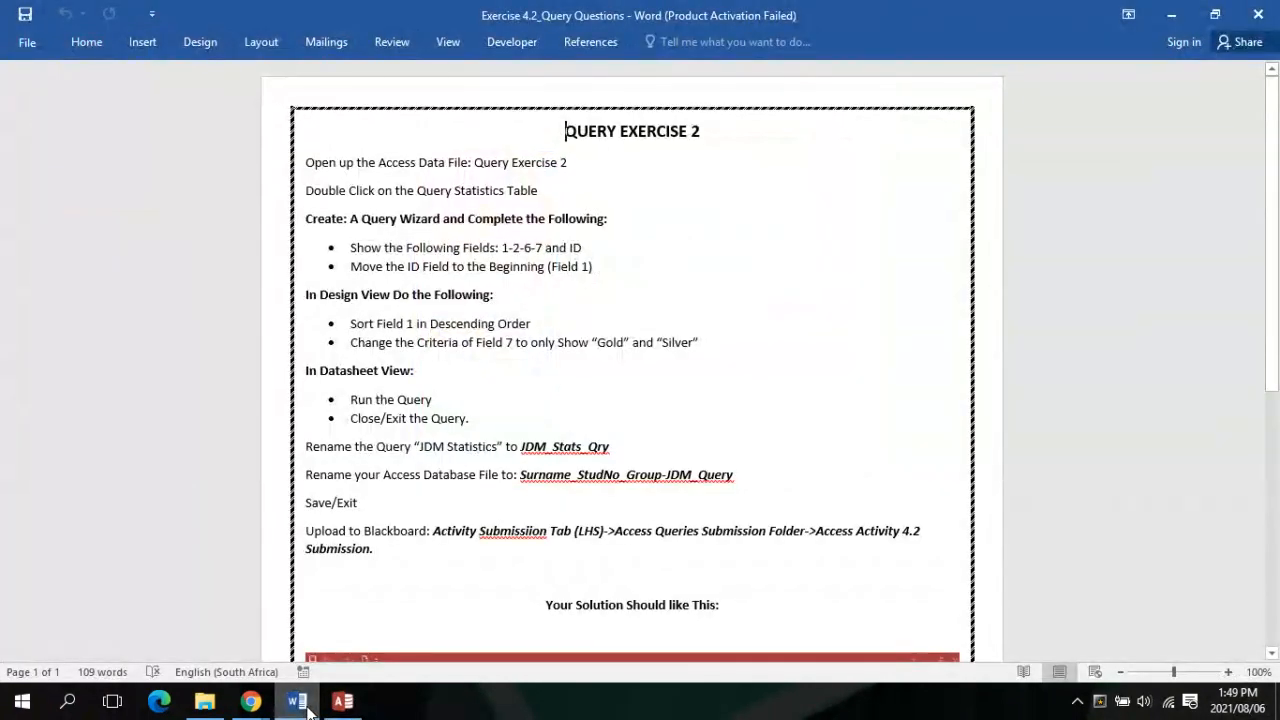
{"action": "left_click", "coordinate": [343, 702]}
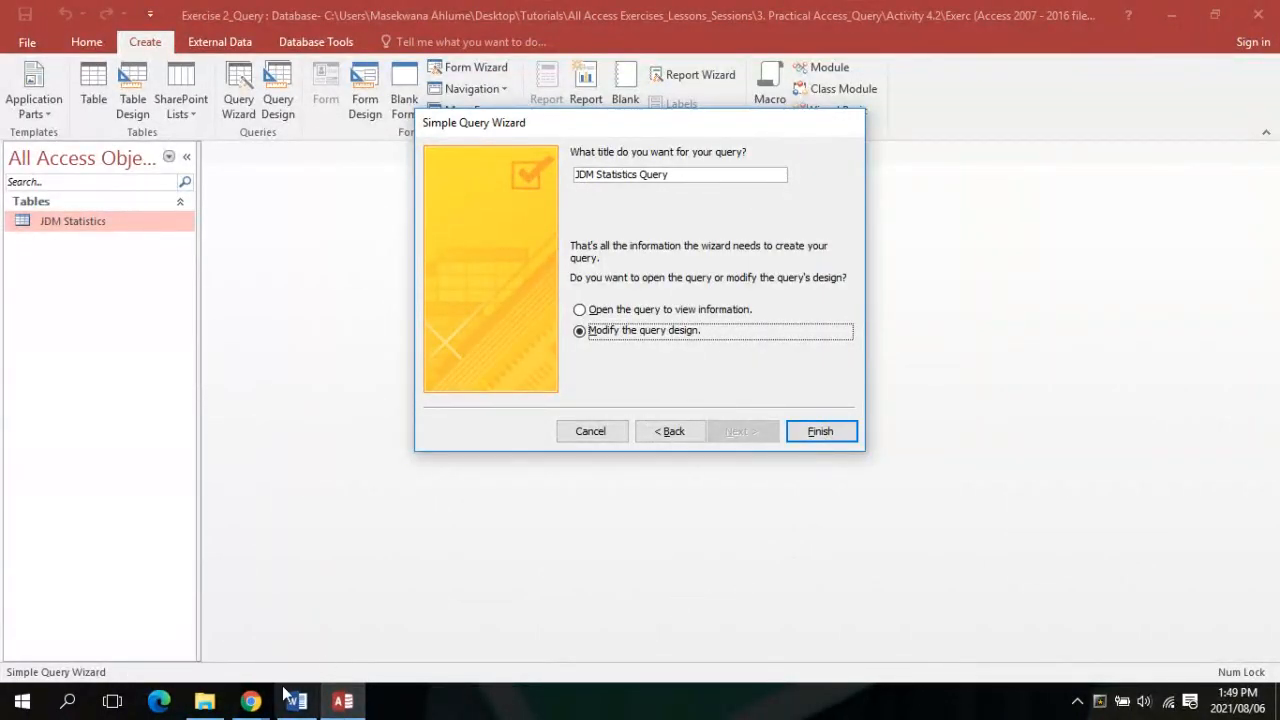
{"action": "mouse_move", "coordinate": [255, 706]}
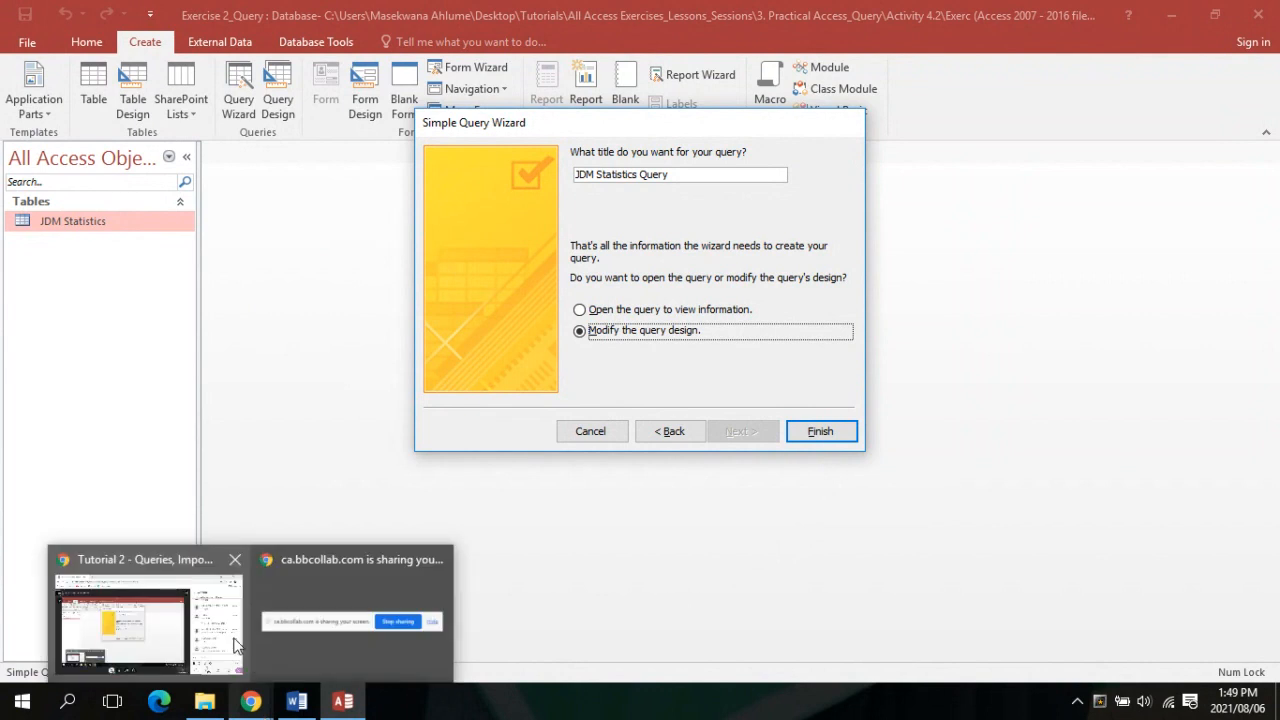
{"action": "mouse_move", "coordinate": [235, 645]}
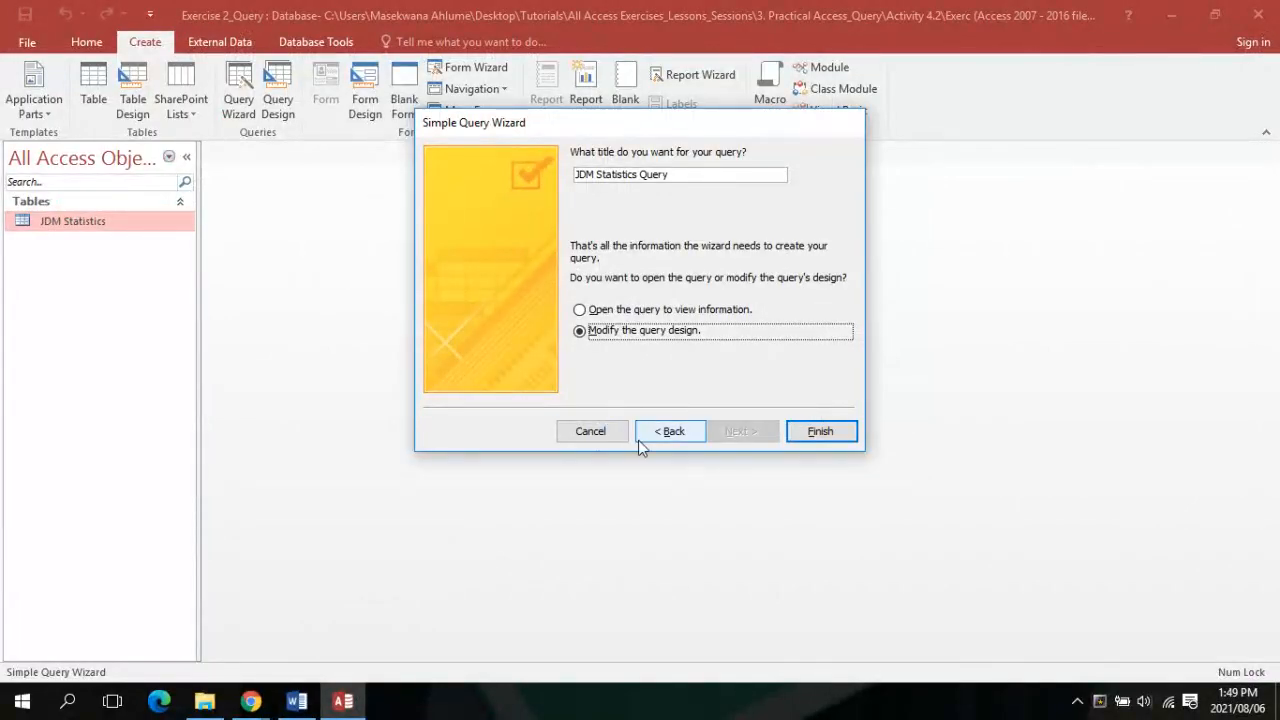
{"action": "left_click", "coordinate": [588, 428]}
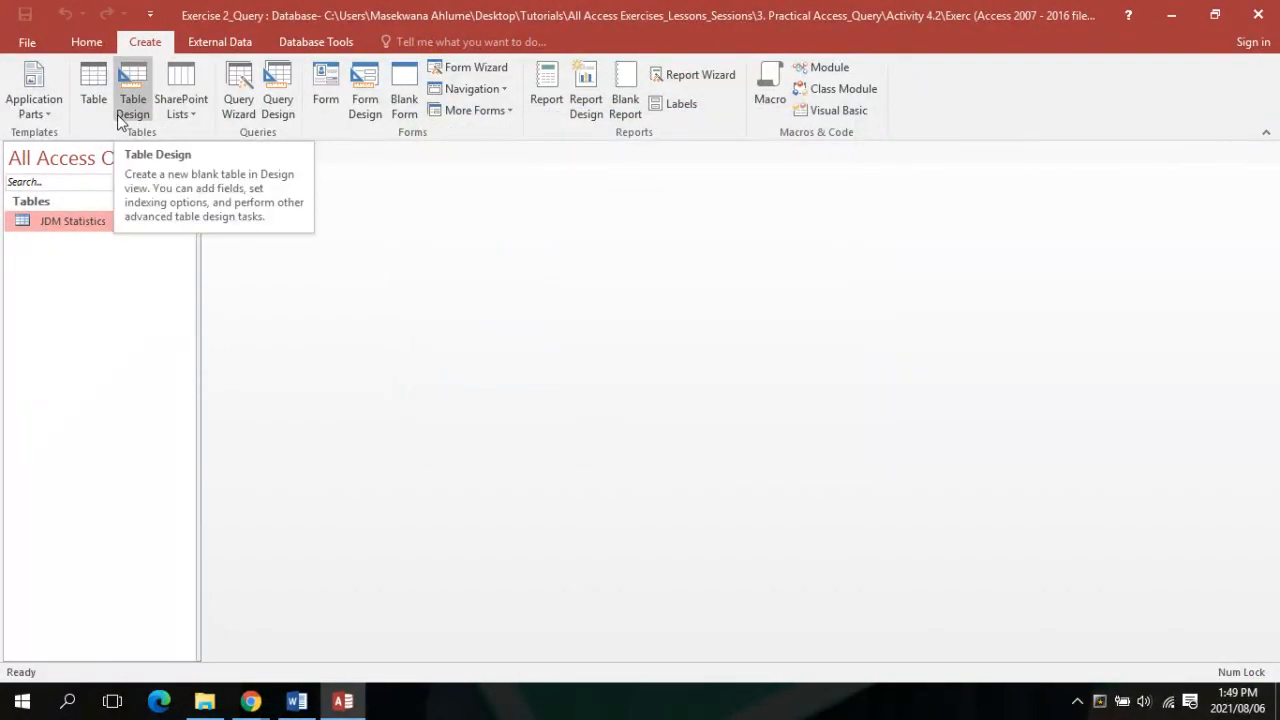
Snap the Word instructions to the left half, with the restored Access window on the right
{"action": "left_click", "coordinate": [86, 42]}
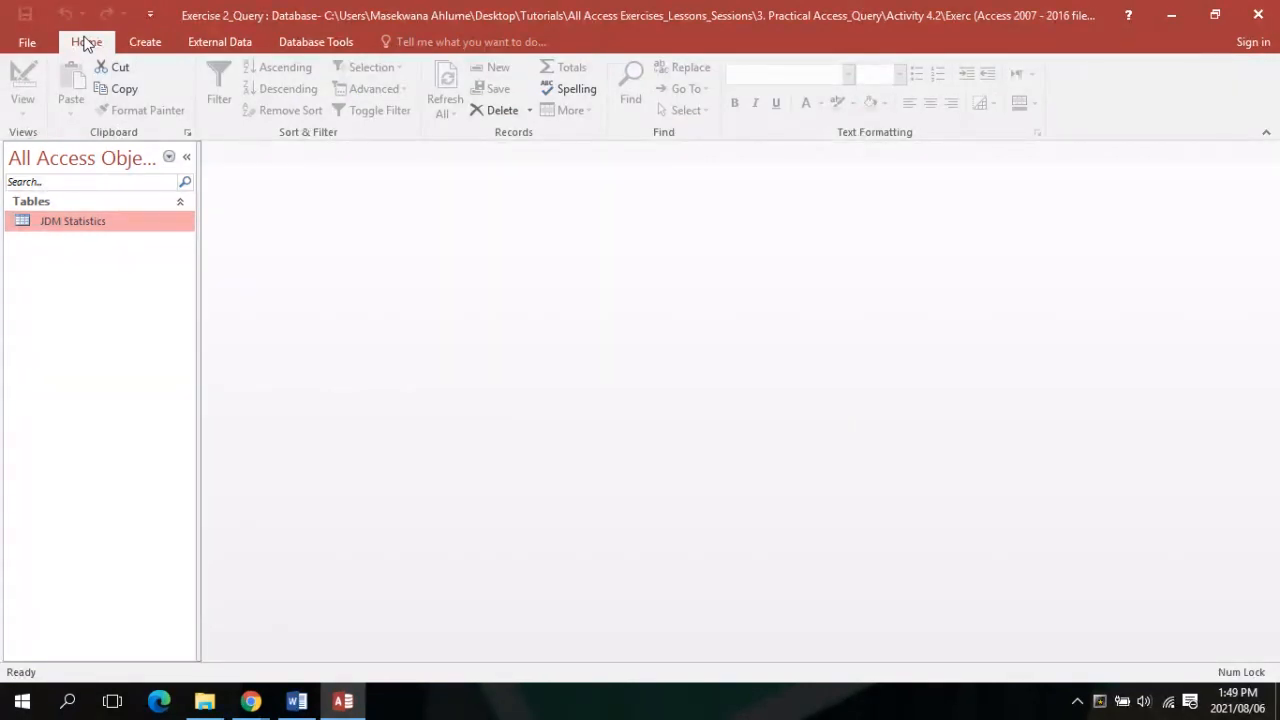
{"action": "left_click", "coordinate": [297, 701]}
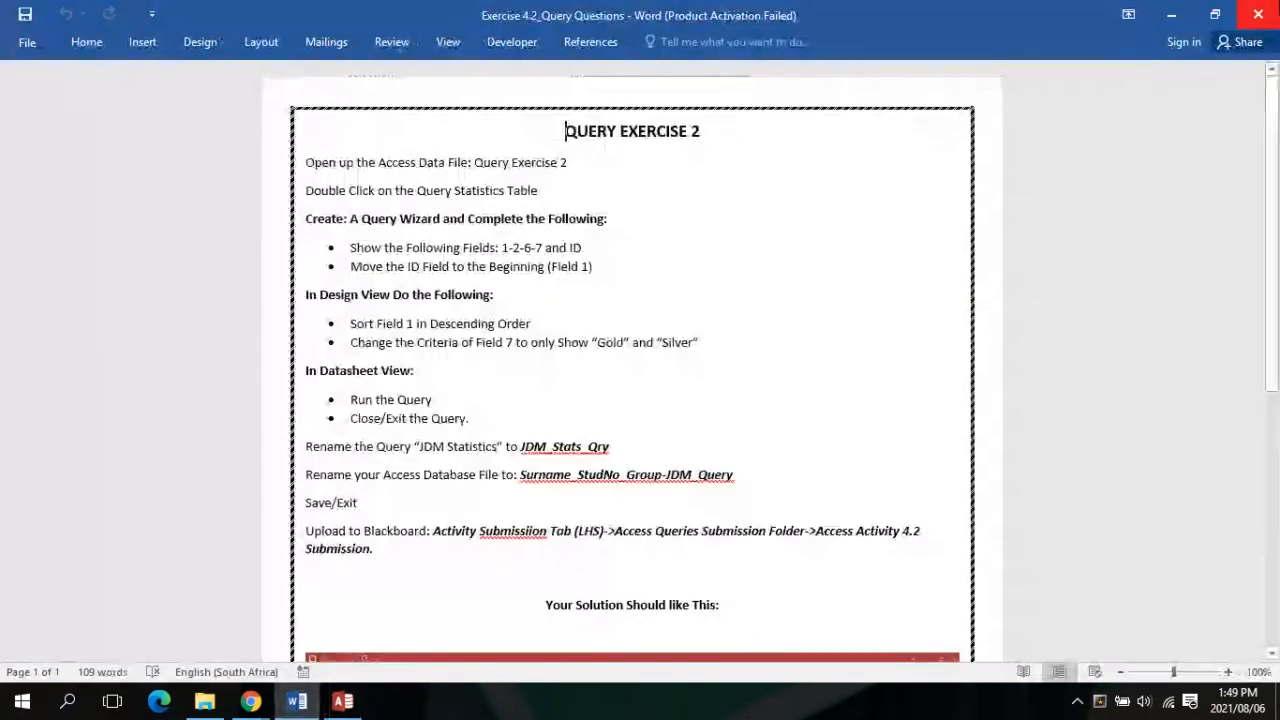
{"action": "key", "text": "super+Left"}
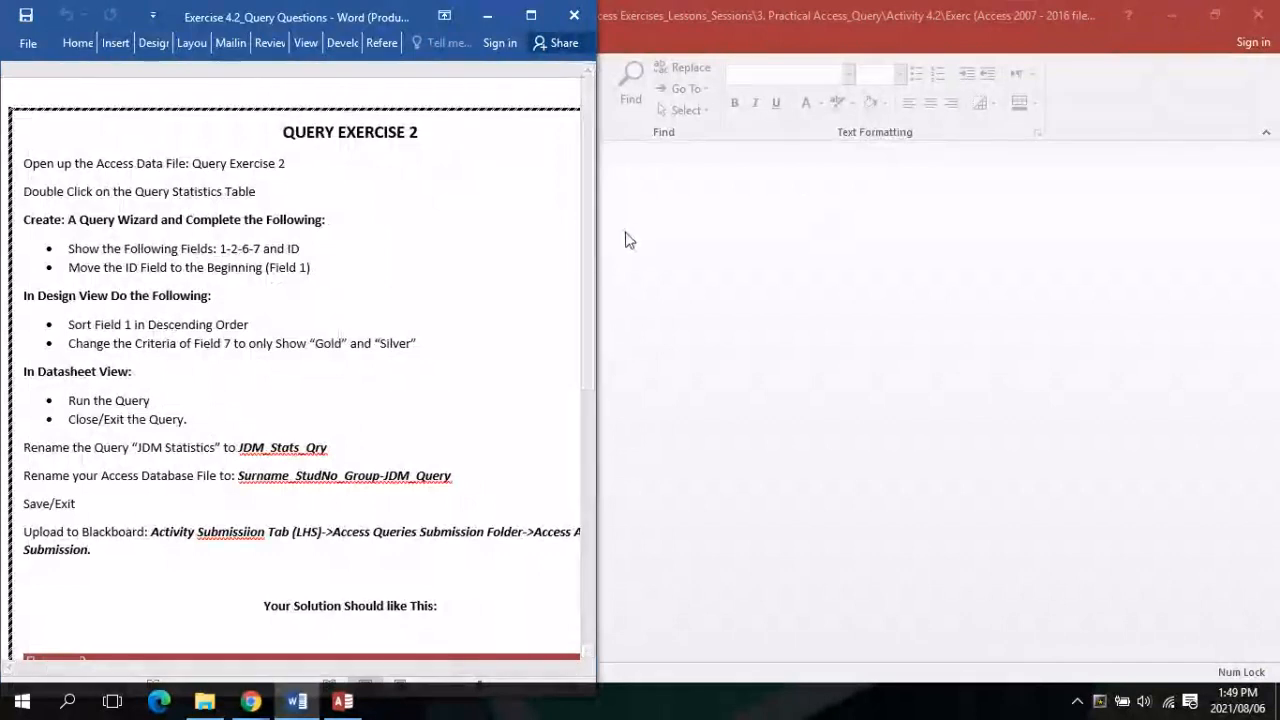
{"action": "left_click", "coordinate": [1214, 20]}
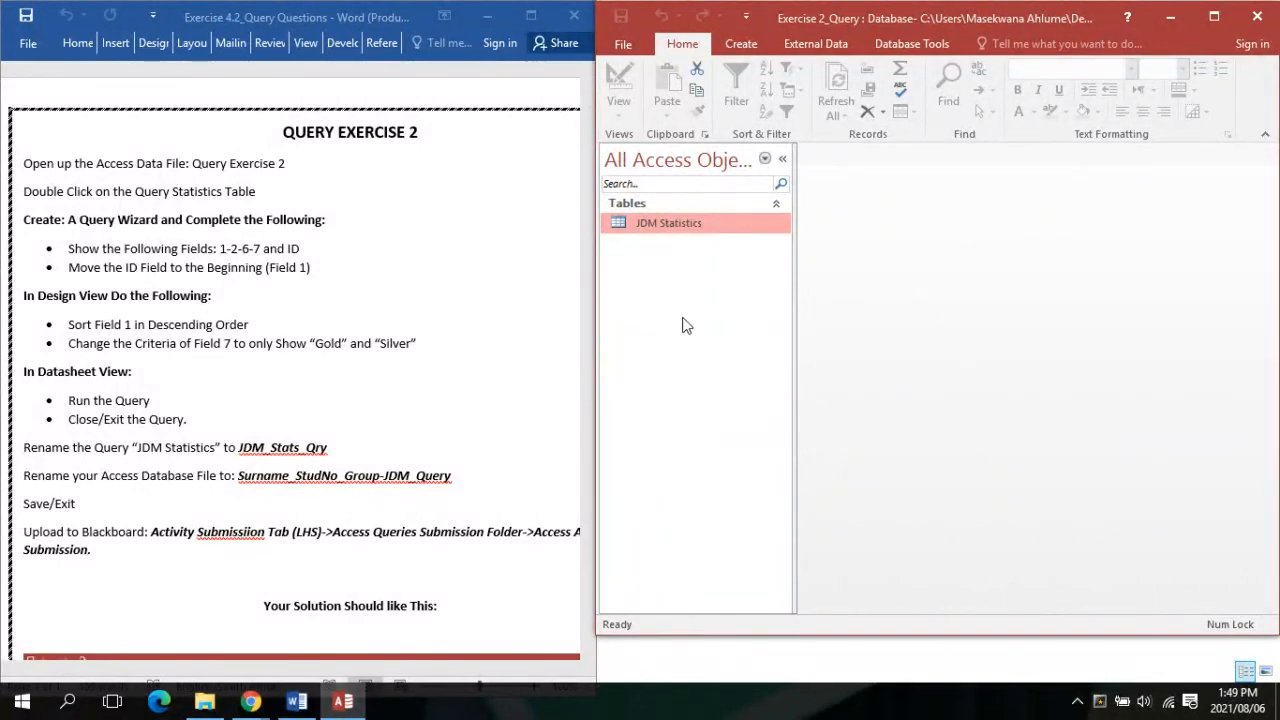
Launch the Query Wizard from the Create tab and confirm Simple Query Wizard
{"action": "left_click", "coordinate": [737, 45]}
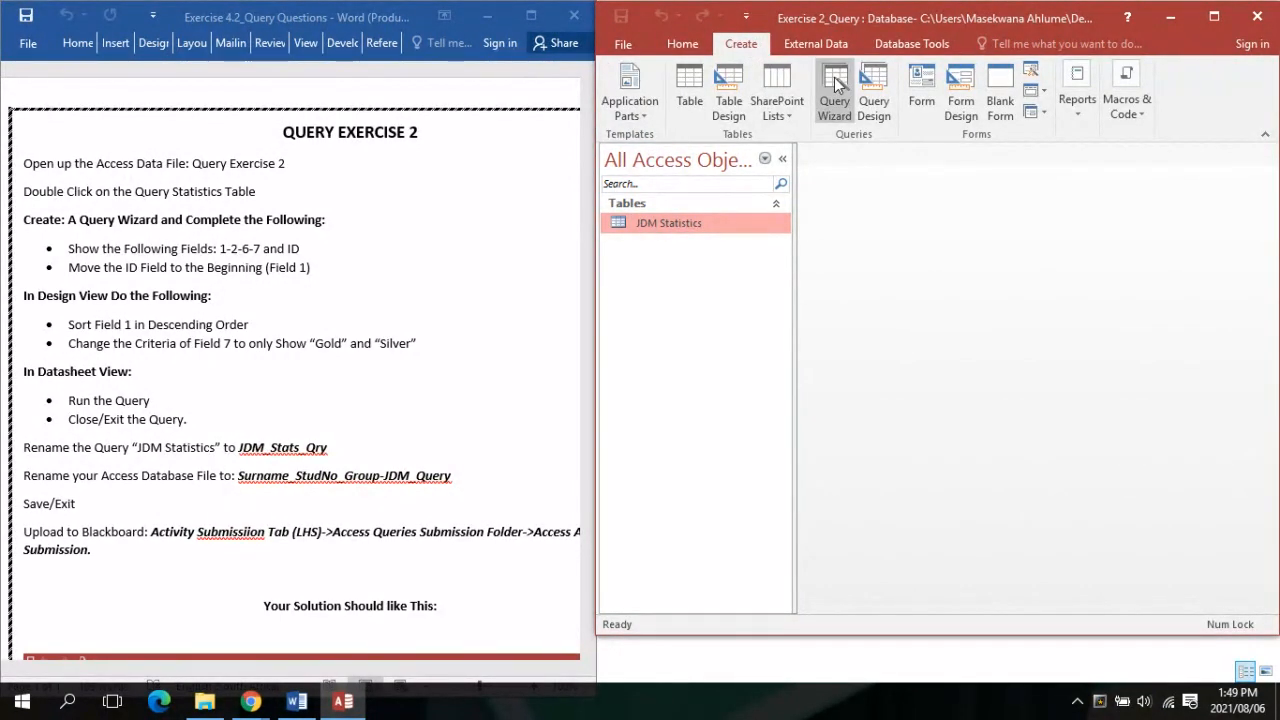
{"action": "left_click", "coordinate": [826, 120]}
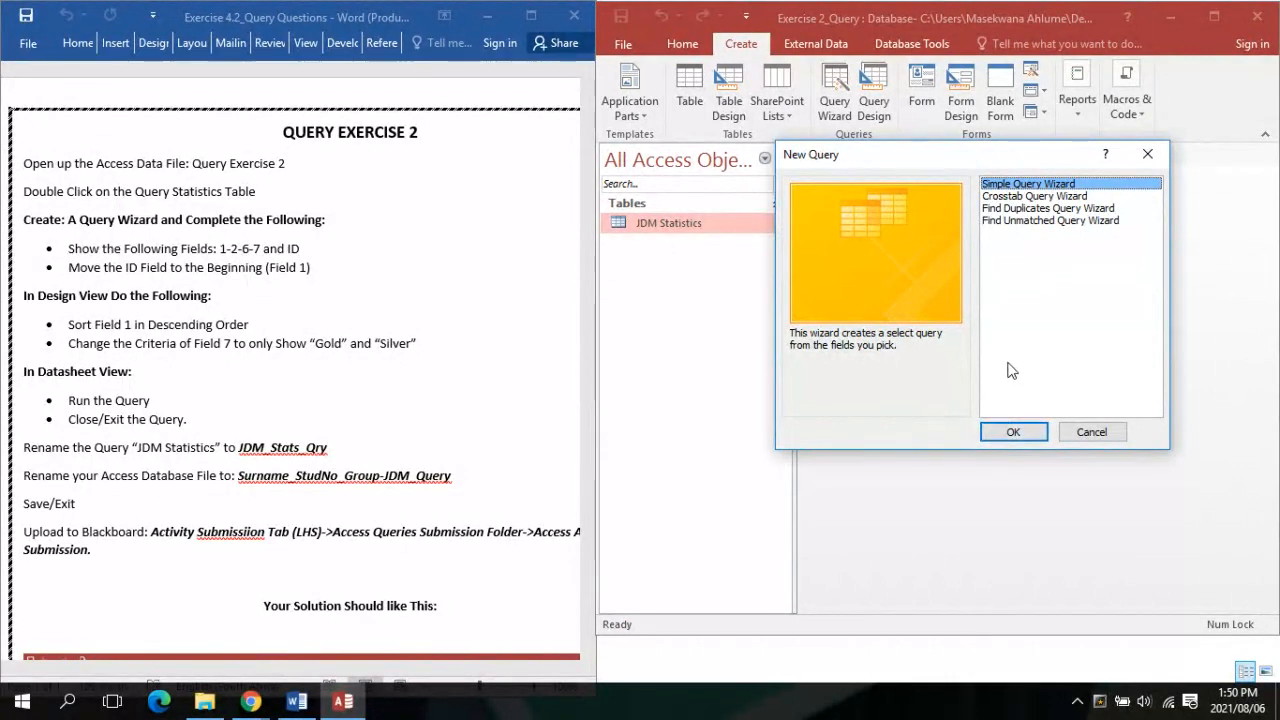
{"action": "left_click", "coordinate": [1012, 432]}
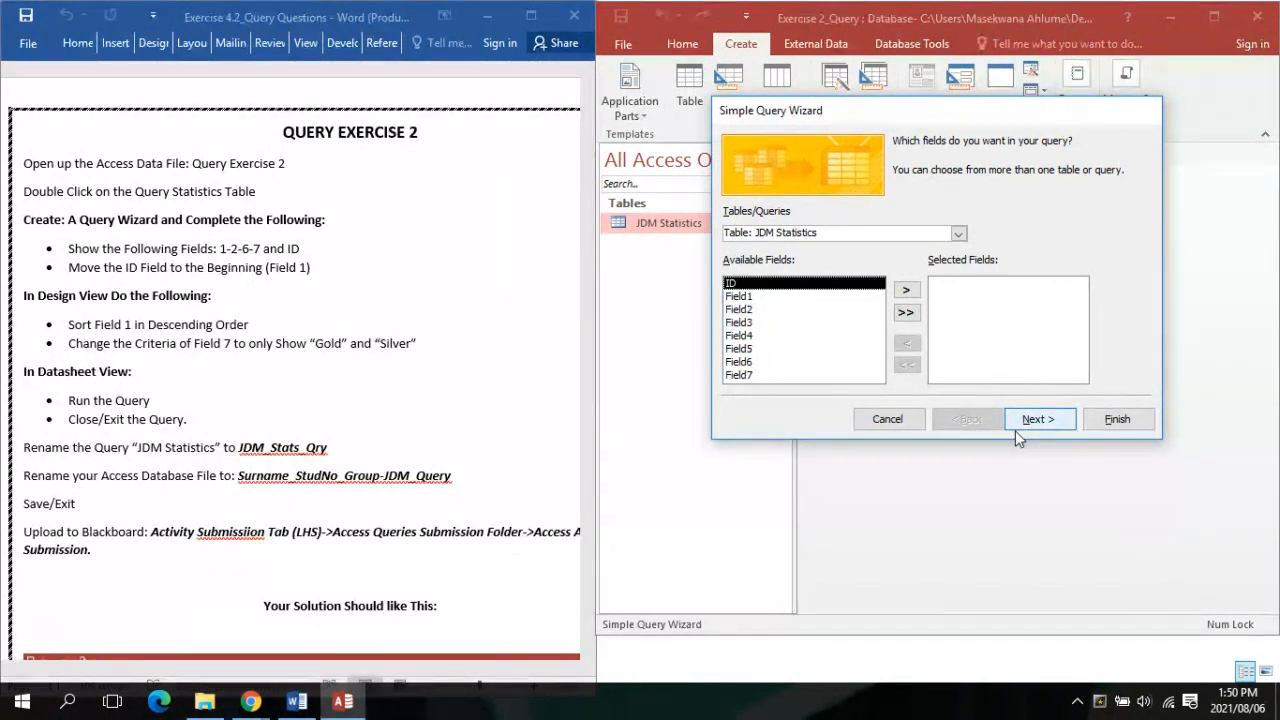
Add ID, Field1, Field2, Field6 and Field7 to the query's selected fields
{"action": "double_click", "coordinate": [838, 289]}
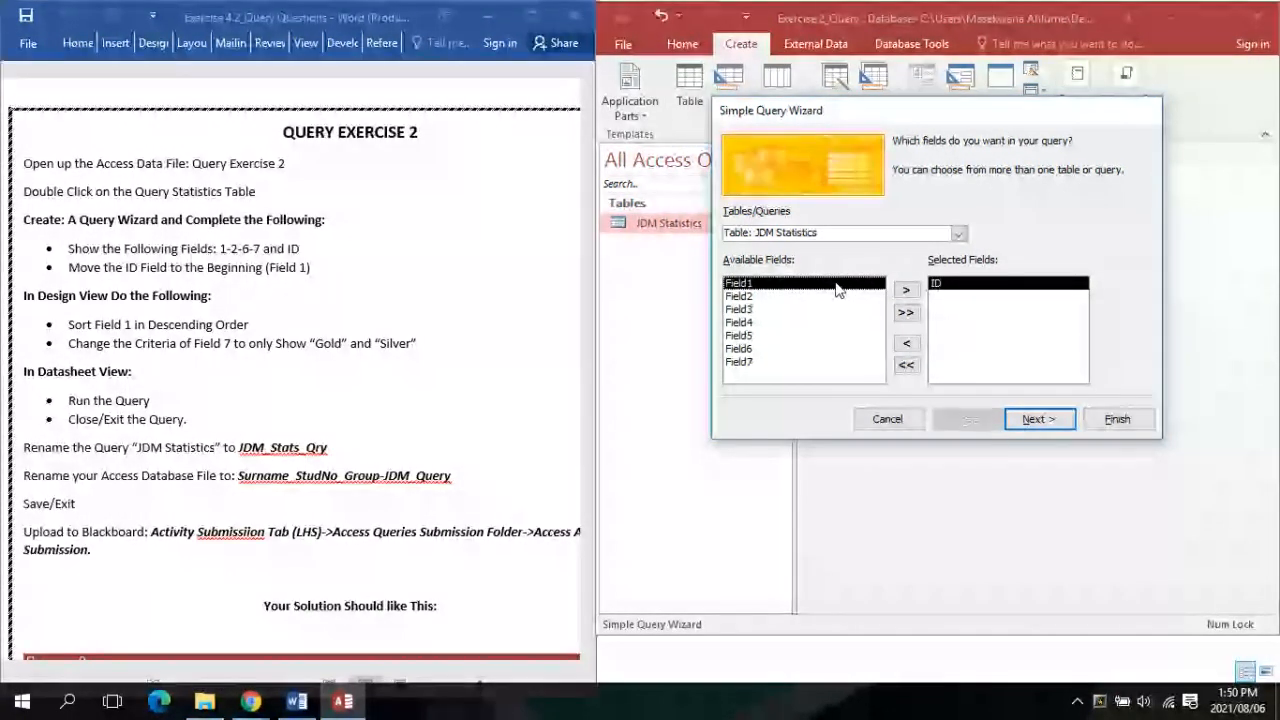
{"action": "double_click", "coordinate": [838, 289]}
{"action": "double_click", "coordinate": [838, 289]}
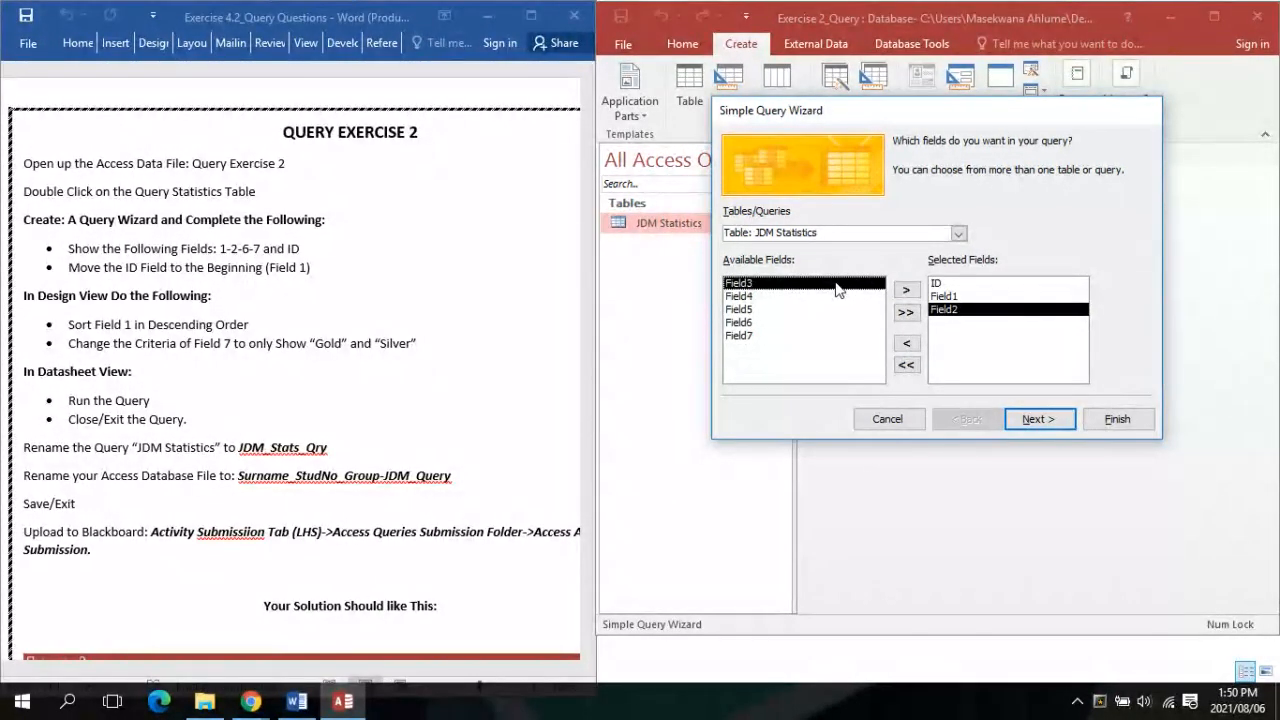
{"action": "double_click", "coordinate": [774, 325]}
{"action": "double_click", "coordinate": [774, 326]}
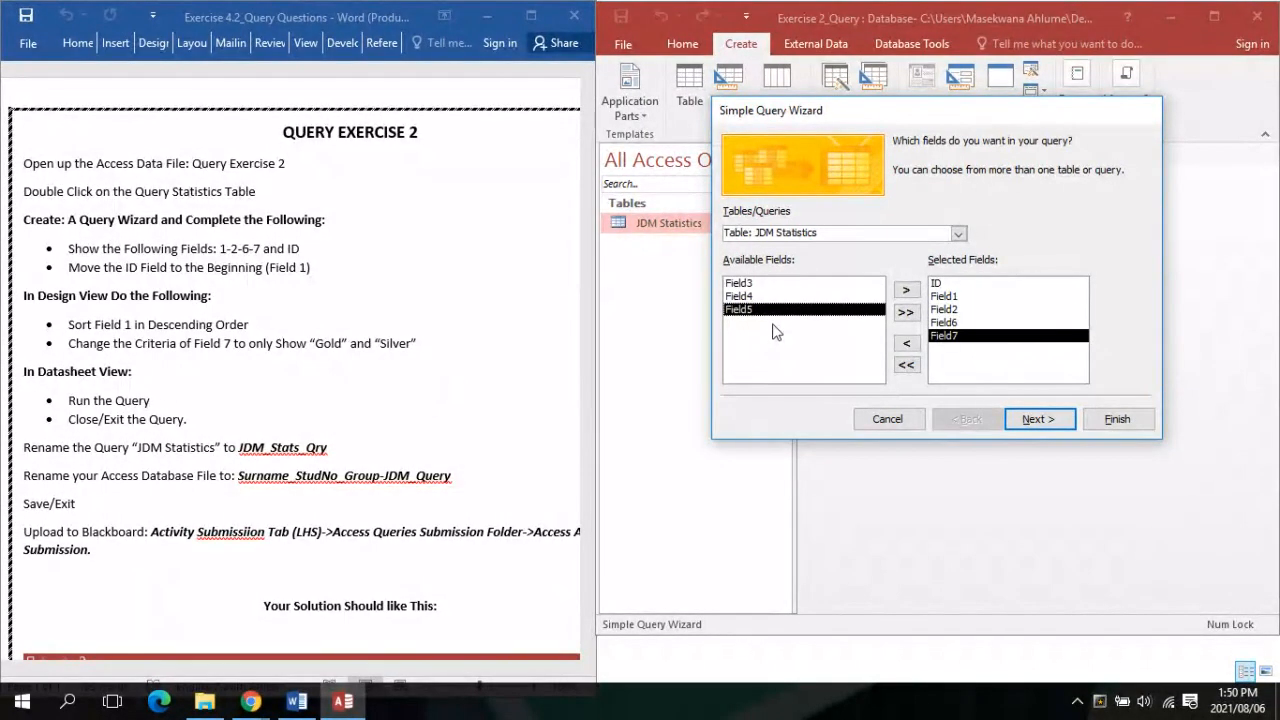
{"action": "left_click", "coordinate": [1038, 419]}
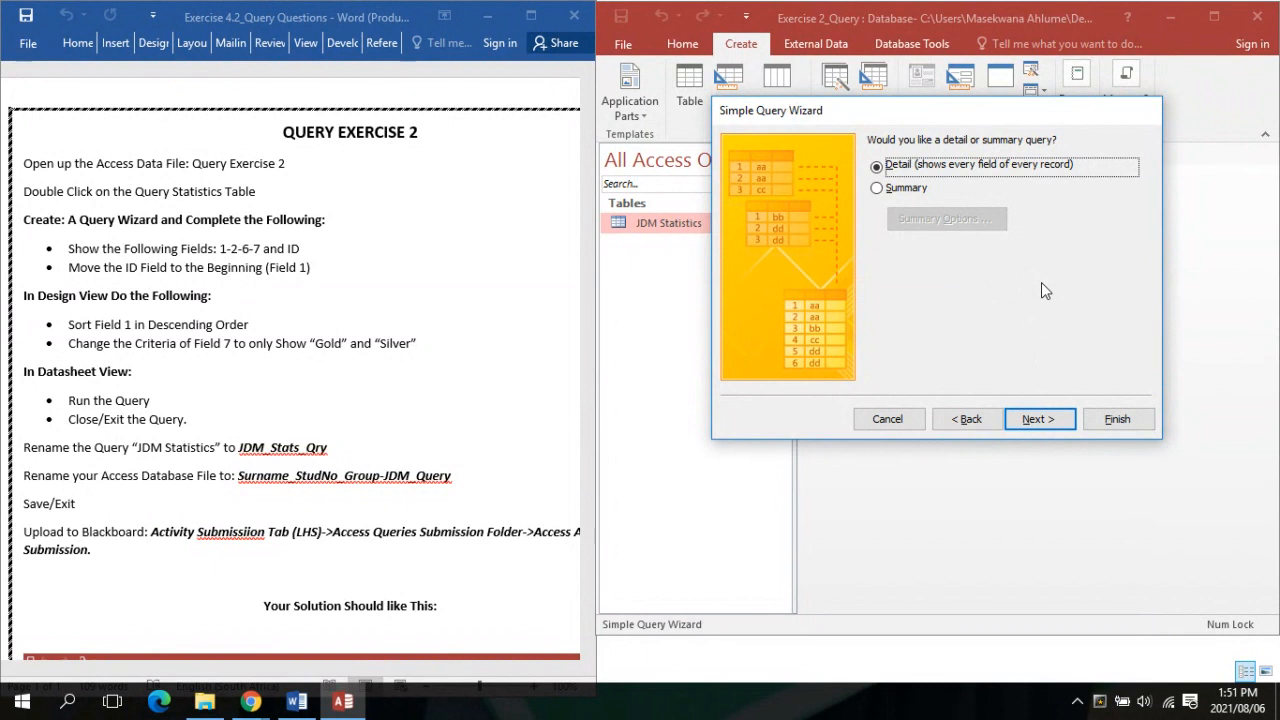
Keep a Detail query and finish the wizard, opening the query for design modification
{"action": "left_click", "coordinate": [1055, 422]}
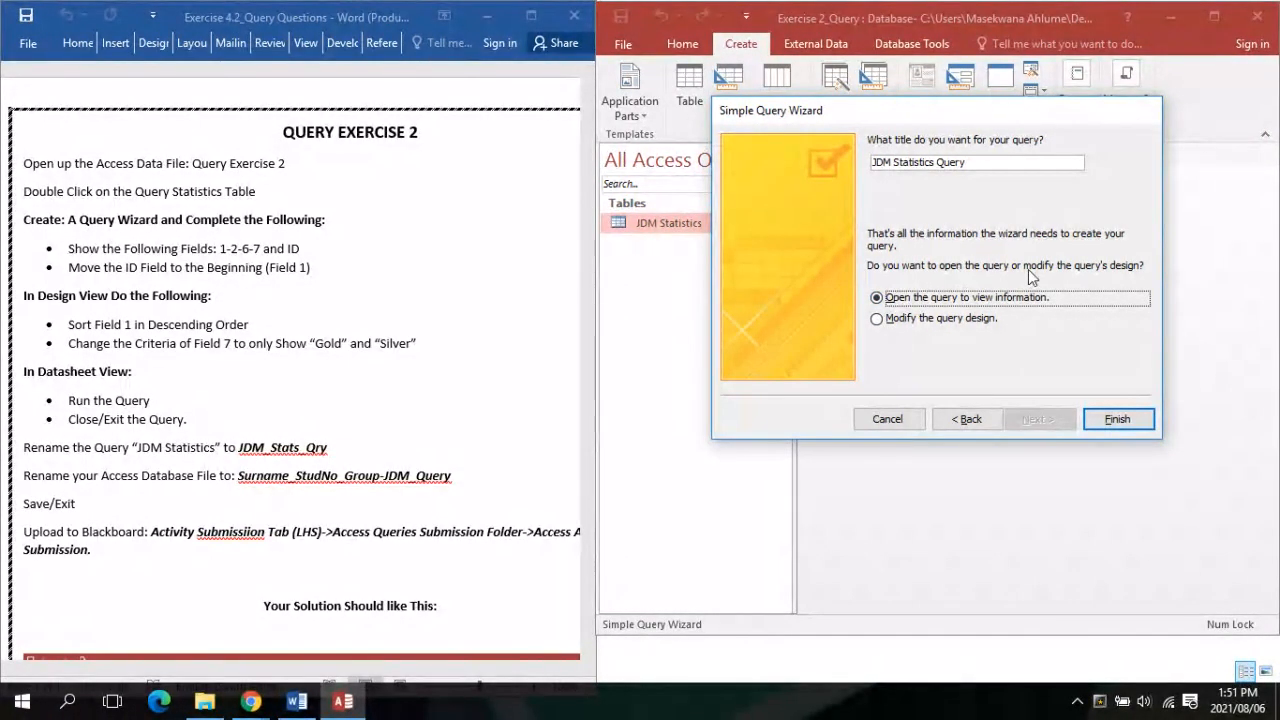
{"action": "left_click", "coordinate": [880, 320]}
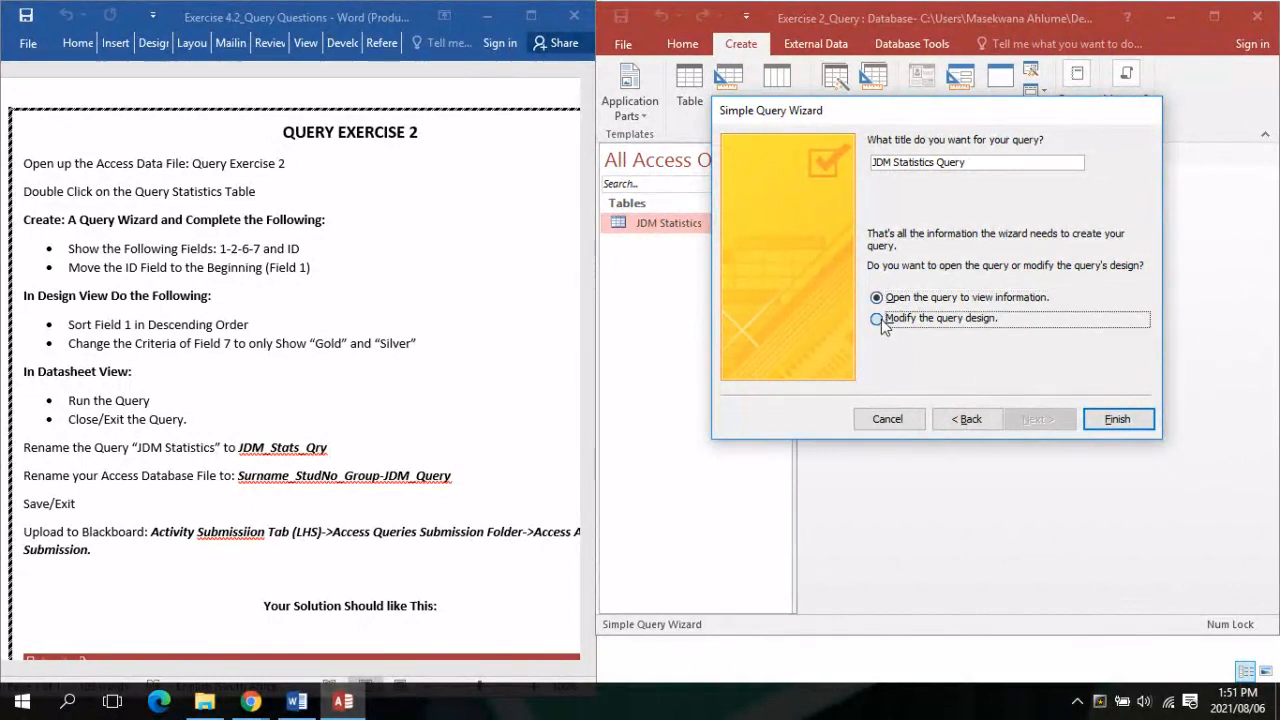
{"action": "left_click", "coordinate": [1117, 419]}
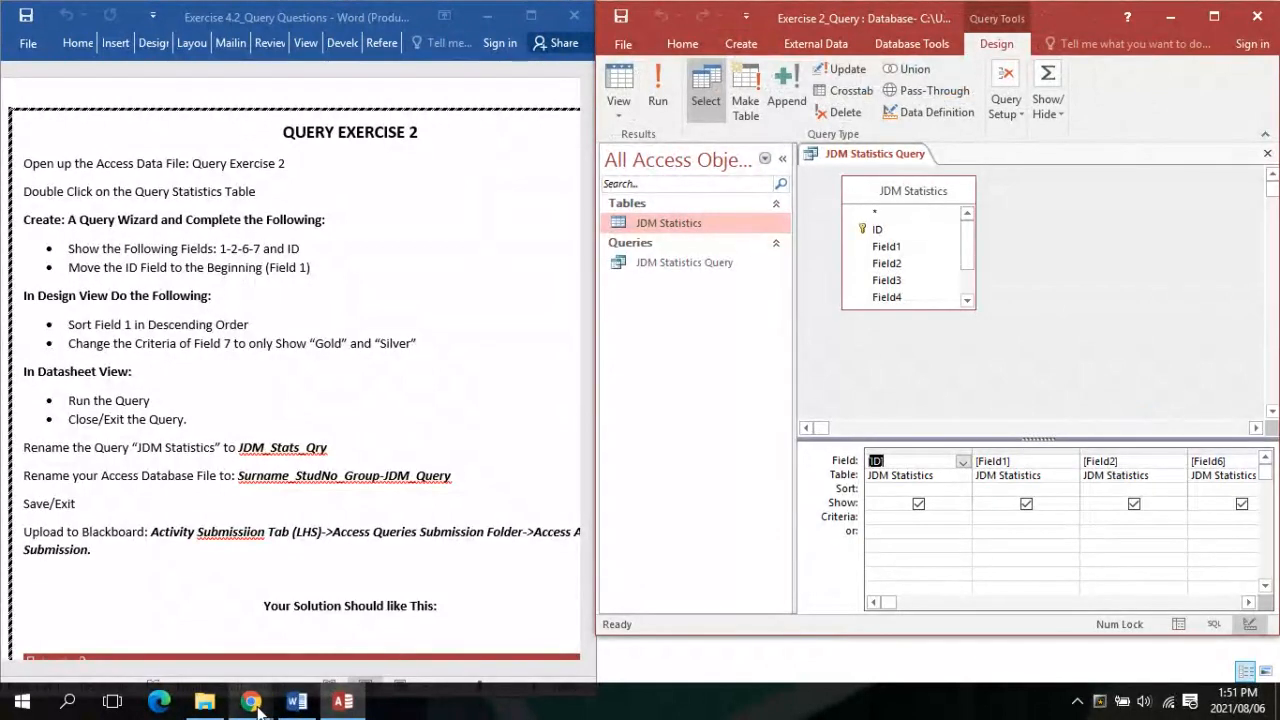
Maximize both the Access database window and the Word exercise instructions
{"action": "mouse_move", "coordinate": [258, 708]}
{"action": "mouse_move", "coordinate": [240, 628]}
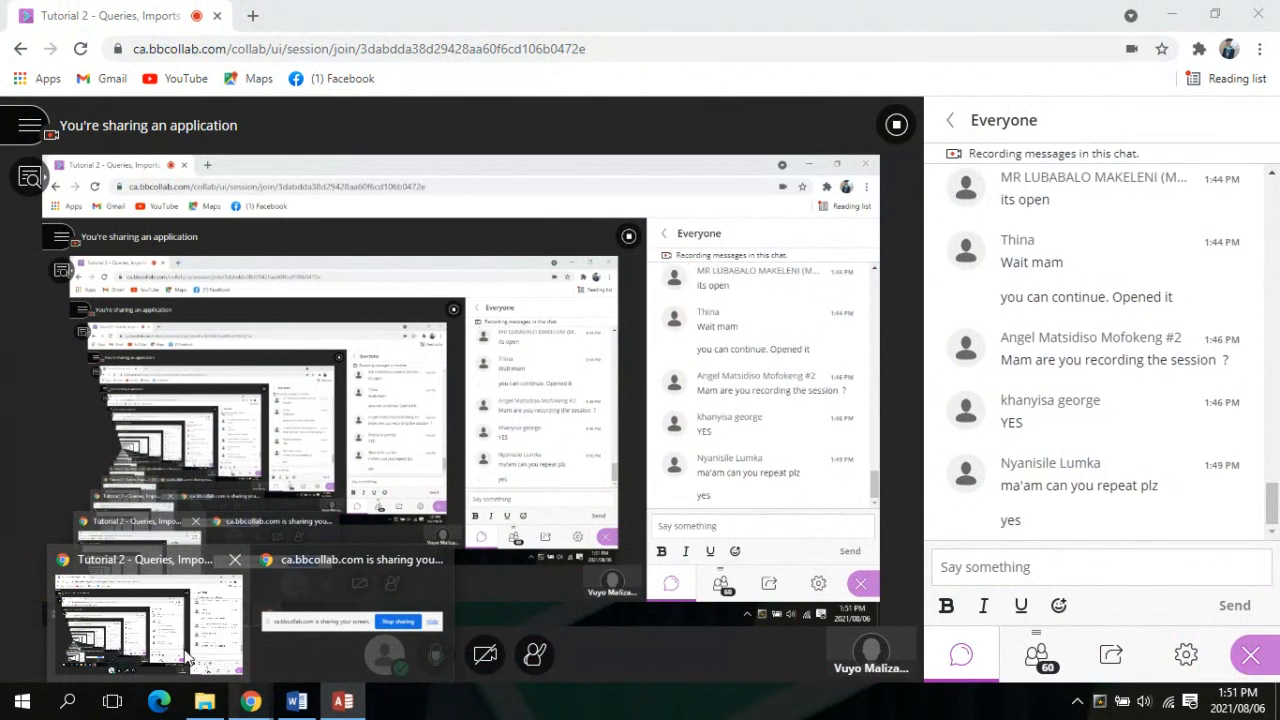
{"action": "left_click", "coordinate": [296, 703]}
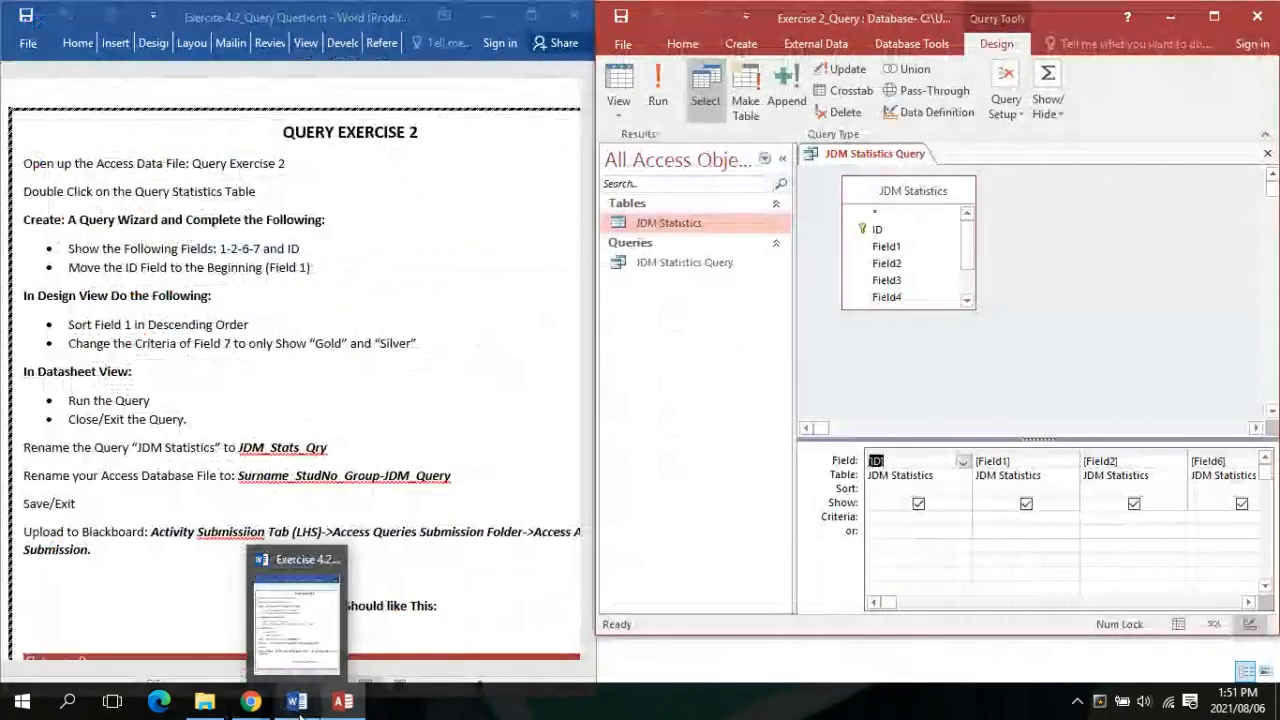
{"action": "left_click", "coordinate": [1214, 16]}
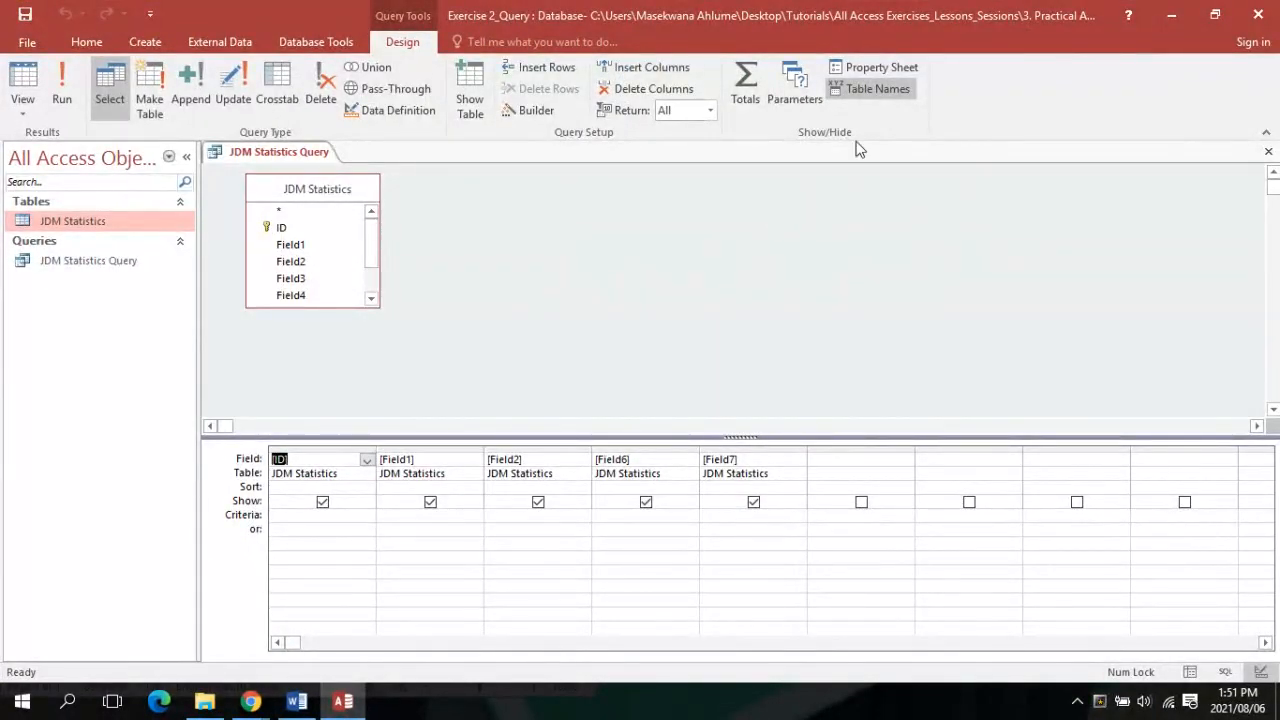
{"action": "left_click", "coordinate": [292, 703]}
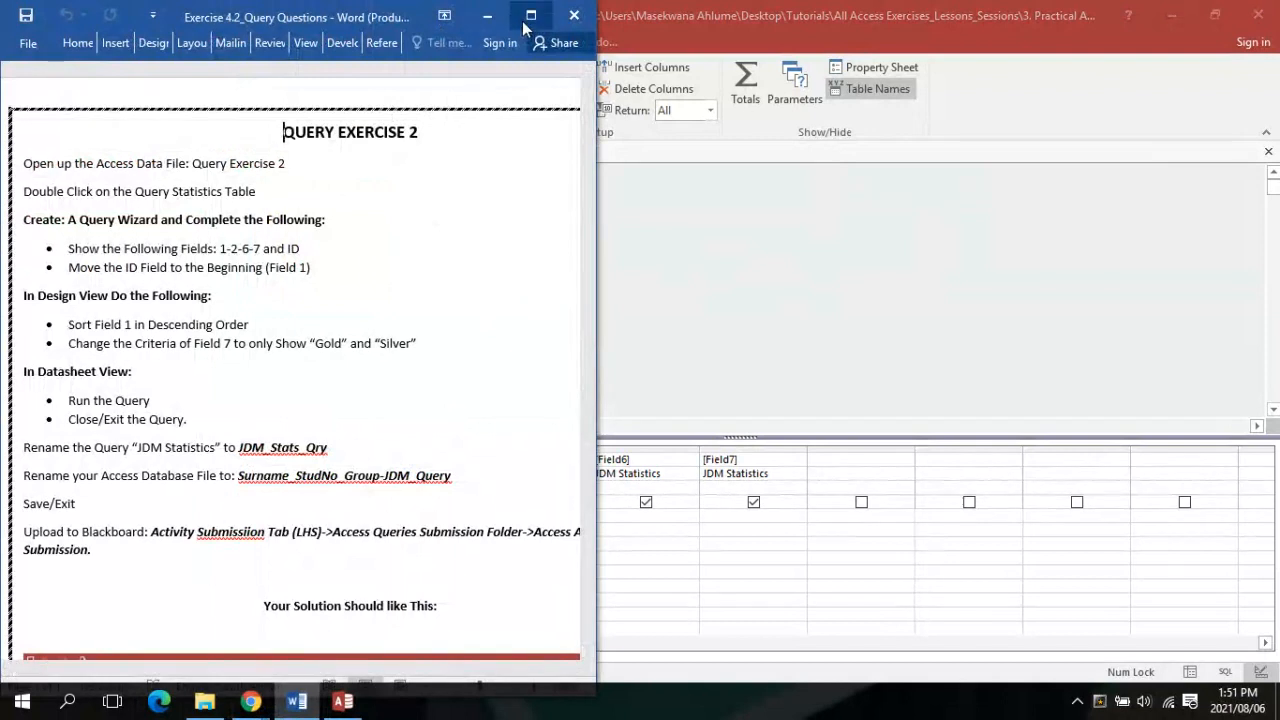
{"action": "left_click", "coordinate": [525, 24]}
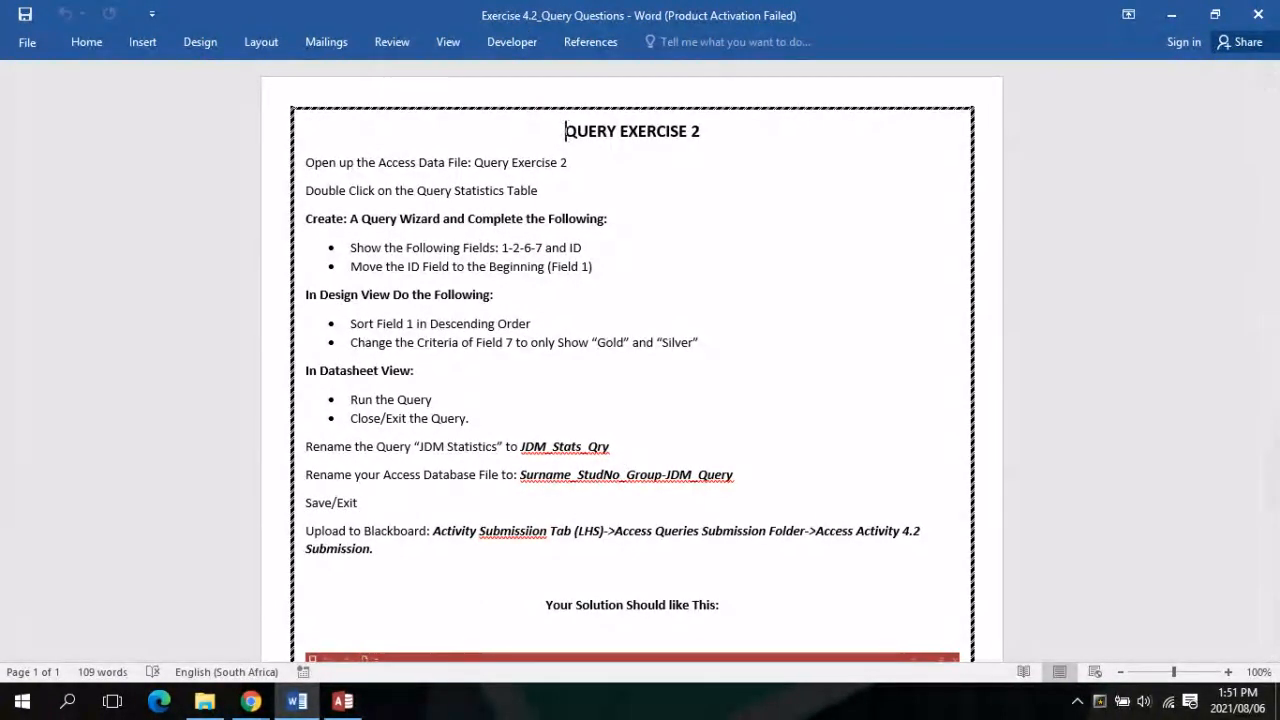
After rechecking the instructions, select the Field1 column in the query design grid
{"action": "left_click", "coordinate": [360, 704]}
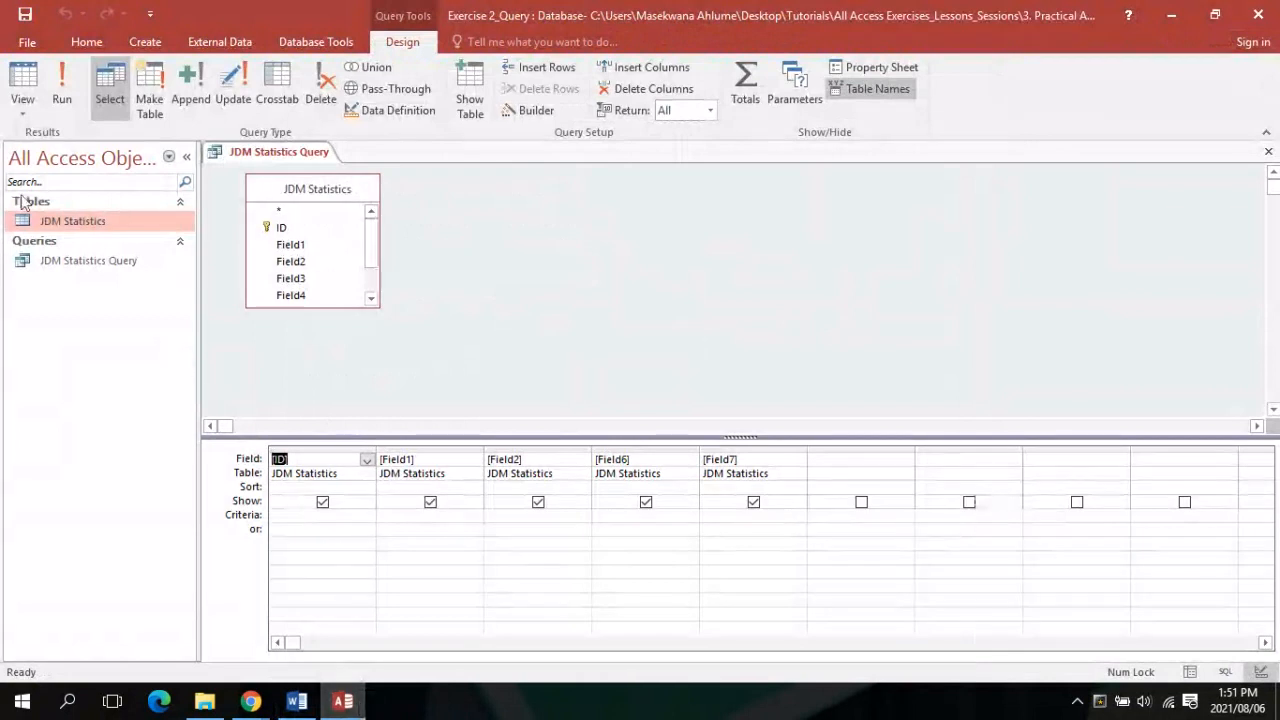
{"action": "left_click", "coordinate": [16, 114]}
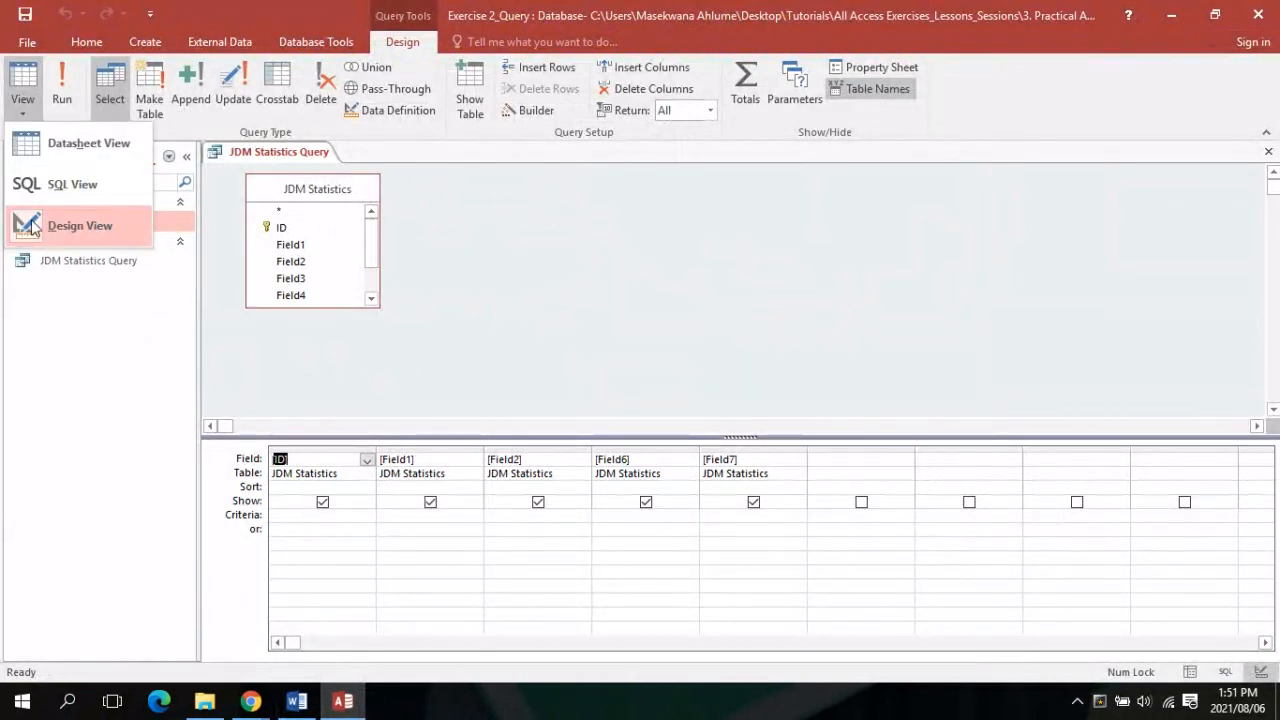
{"action": "left_click", "coordinate": [300, 703]}
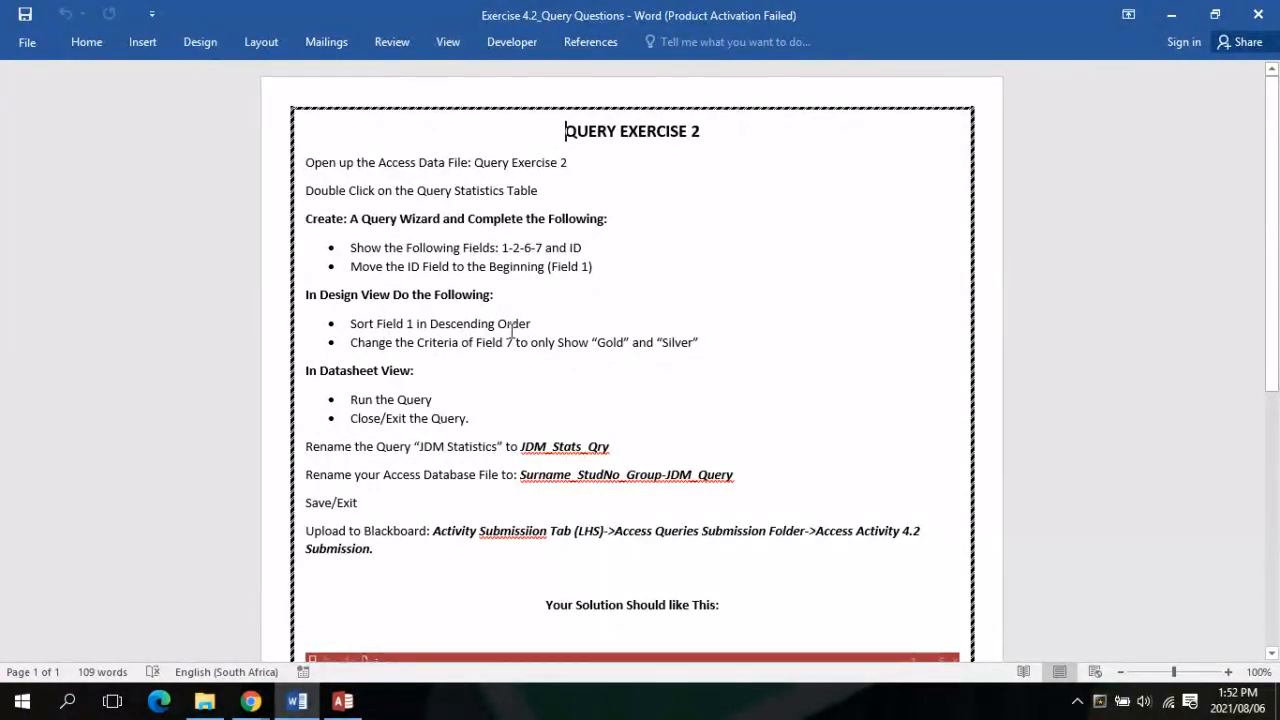
{"action": "left_click", "coordinate": [343, 703]}
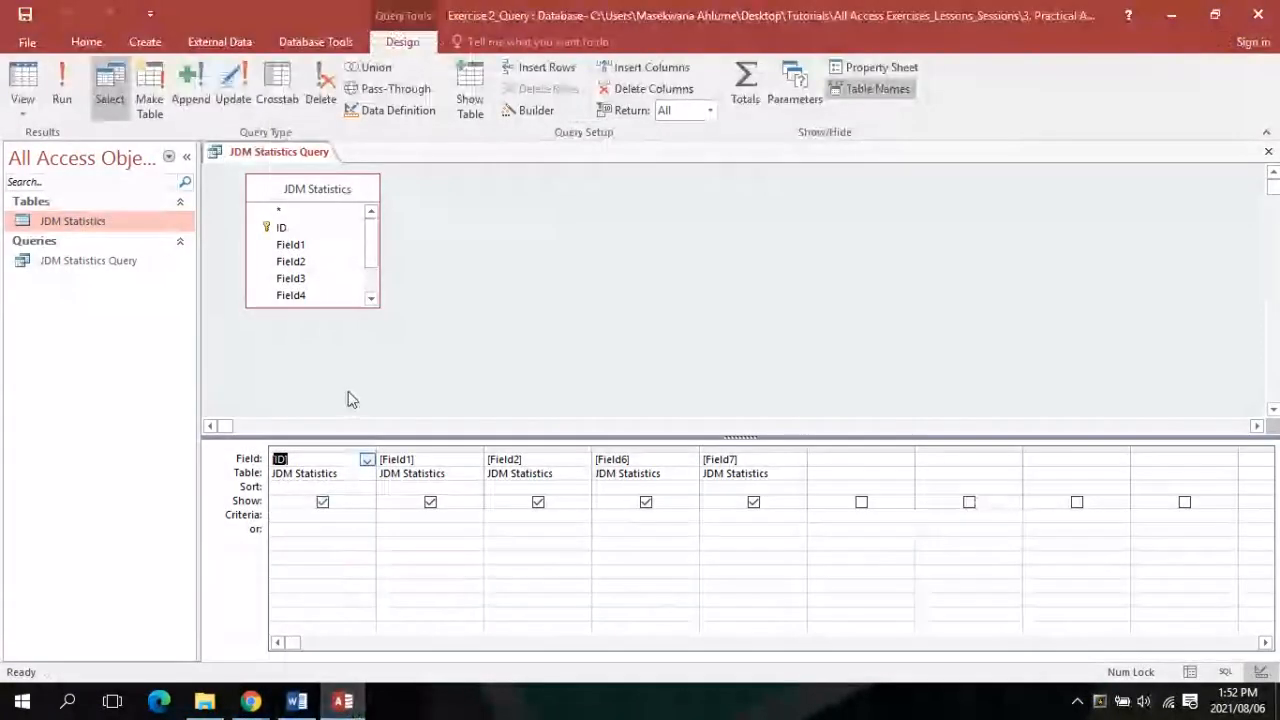
{"action": "left_click", "coordinate": [295, 706]}
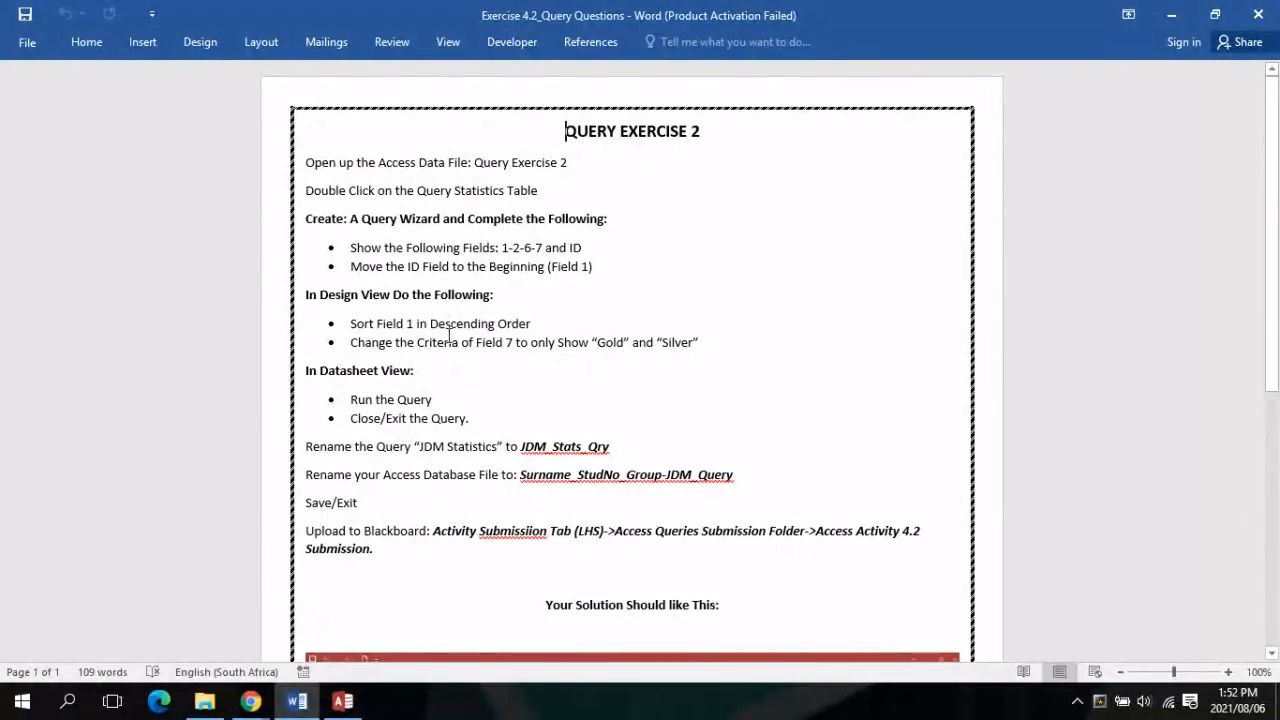
{"action": "left_click", "coordinate": [343, 703]}
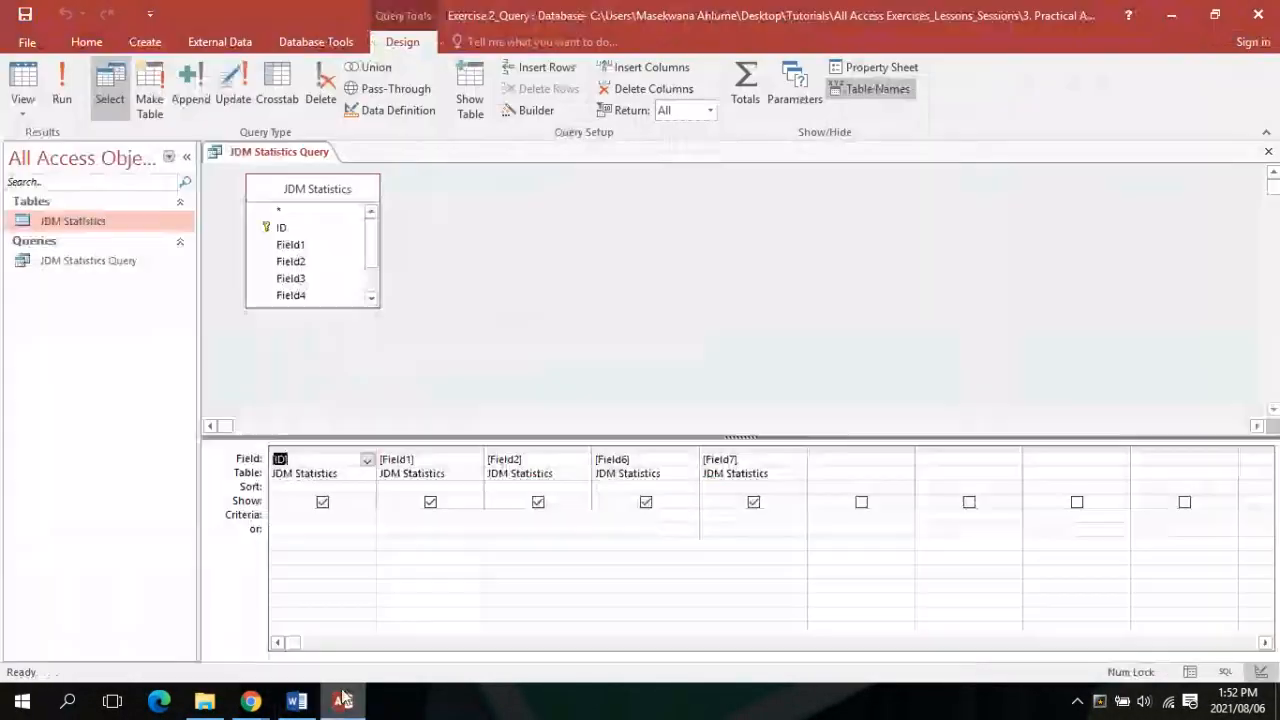
{"action": "left_click", "coordinate": [454, 458]}
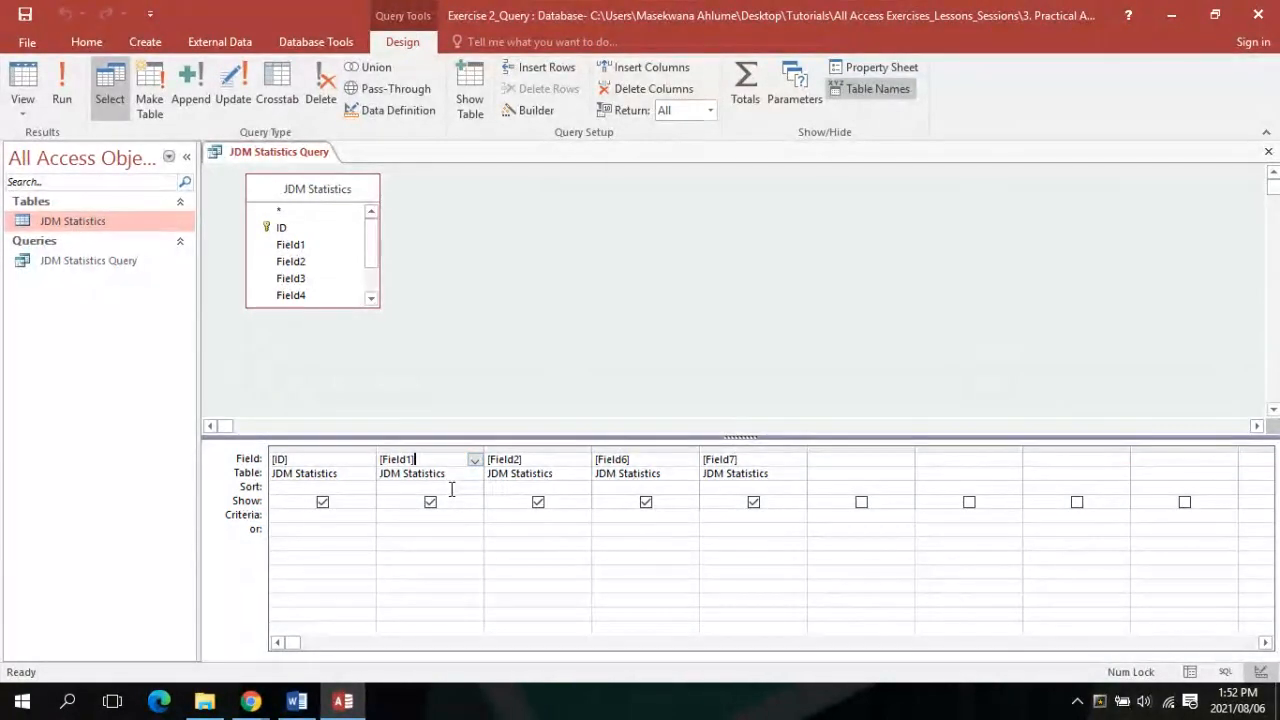
Set Field1's Sort row to Descending
{"action": "left_click", "coordinate": [451, 489]}
{"action": "left_click", "coordinate": [474, 490]}
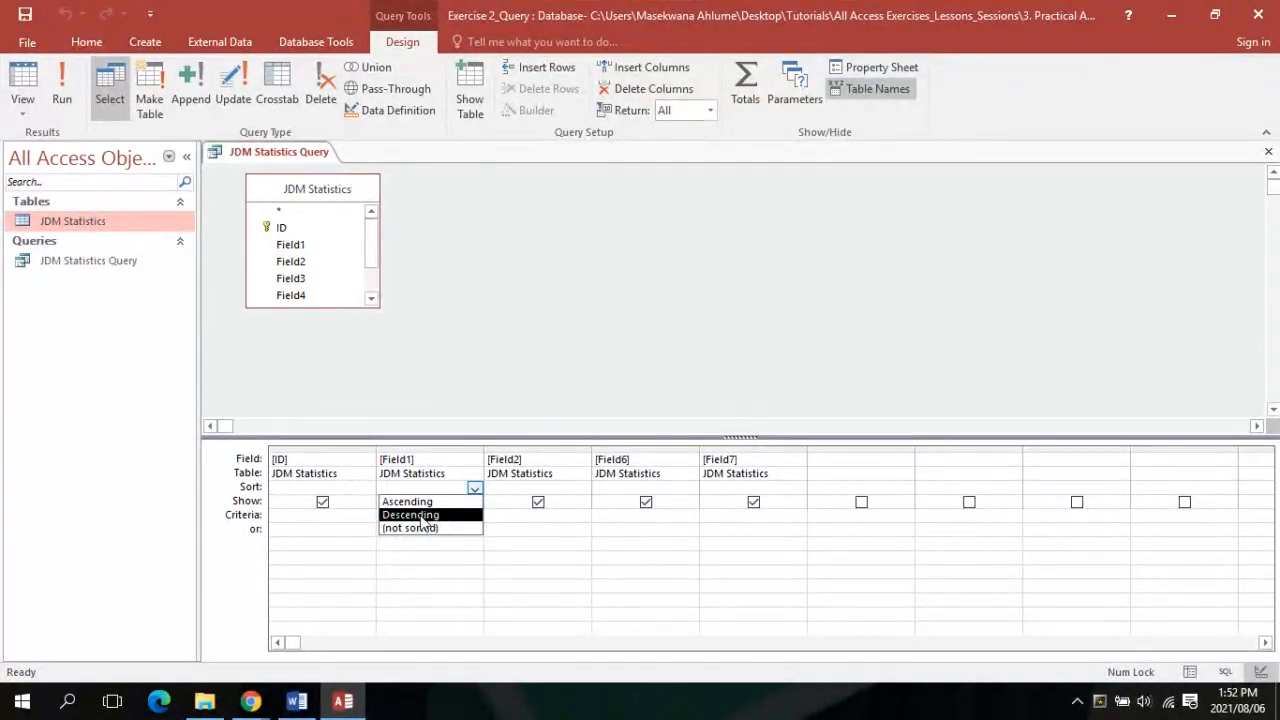
{"action": "left_click", "coordinate": [423, 515]}
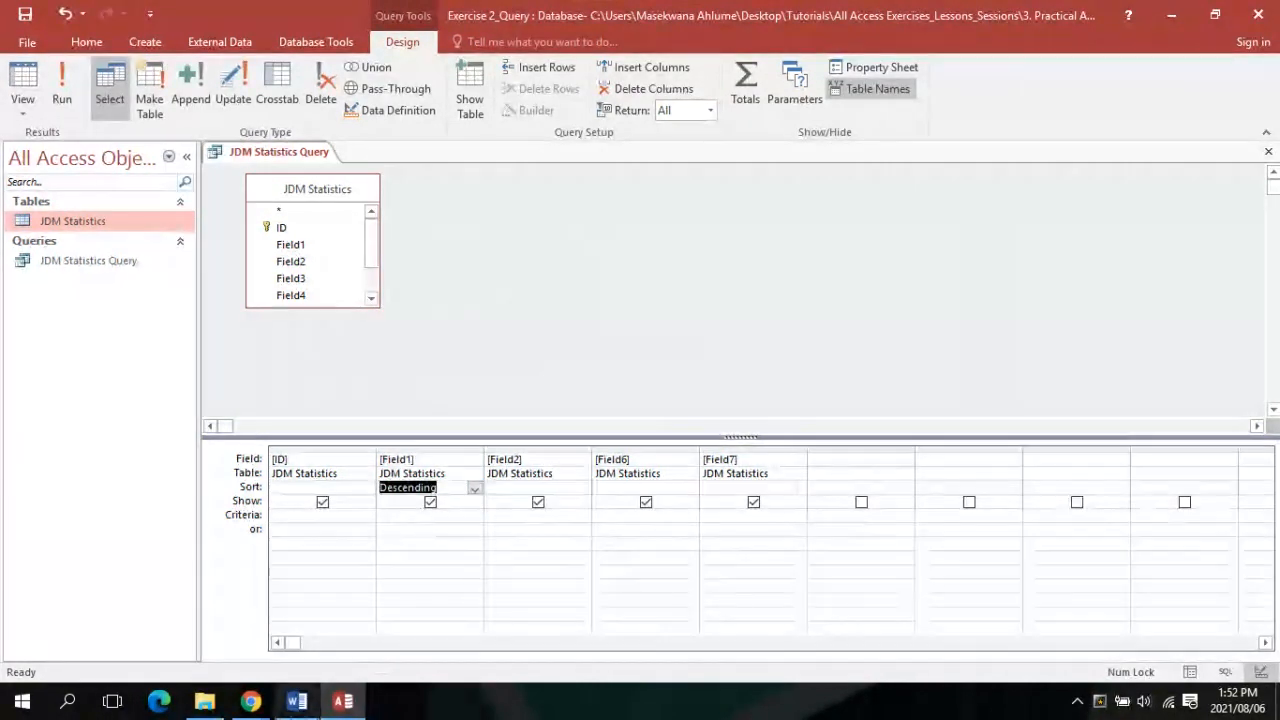
After checking the instructions, run the query to show 16 records sorted by Field1
{"action": "left_click", "coordinate": [300, 640]}
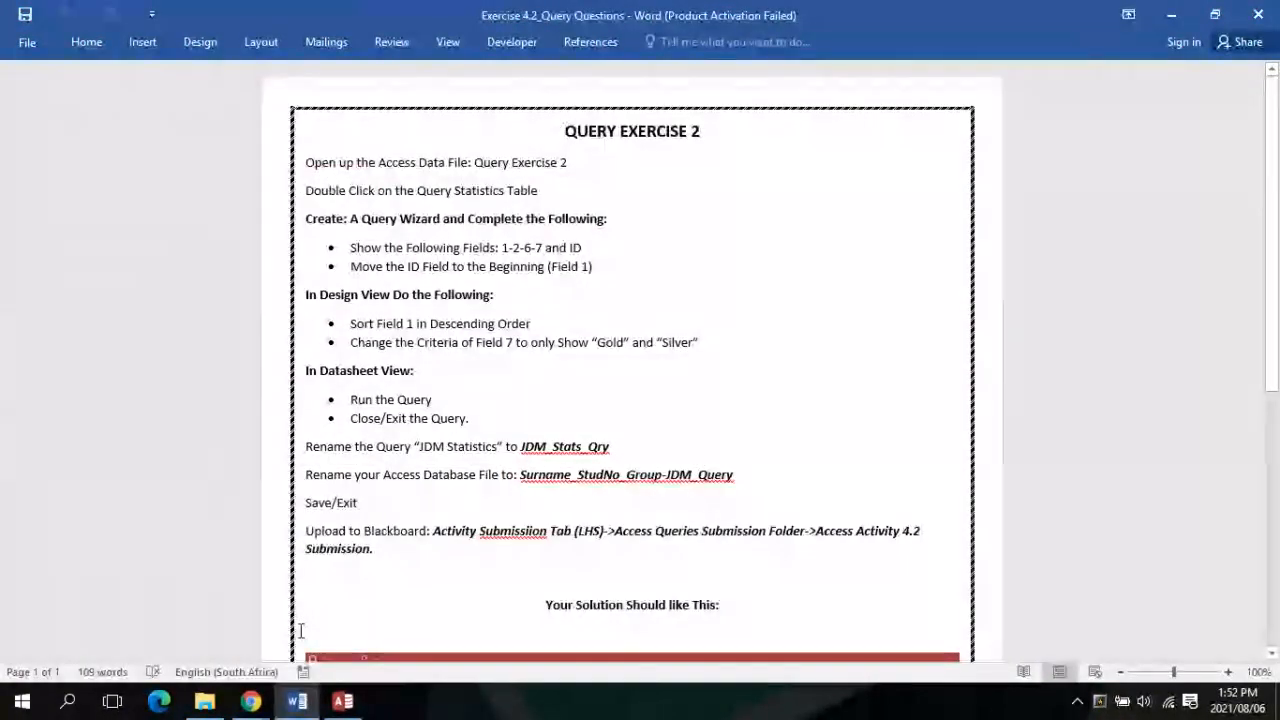
{"action": "left_click", "coordinate": [343, 701]}
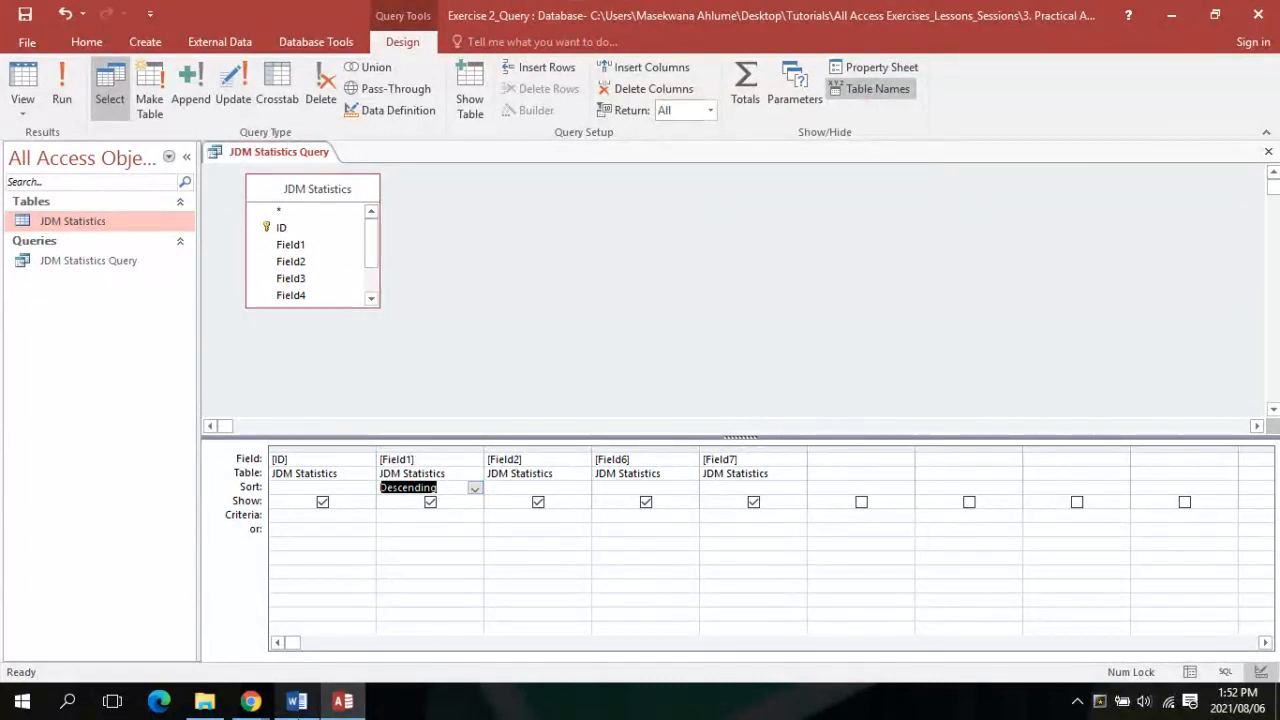
{"action": "left_click", "coordinate": [305, 645]}
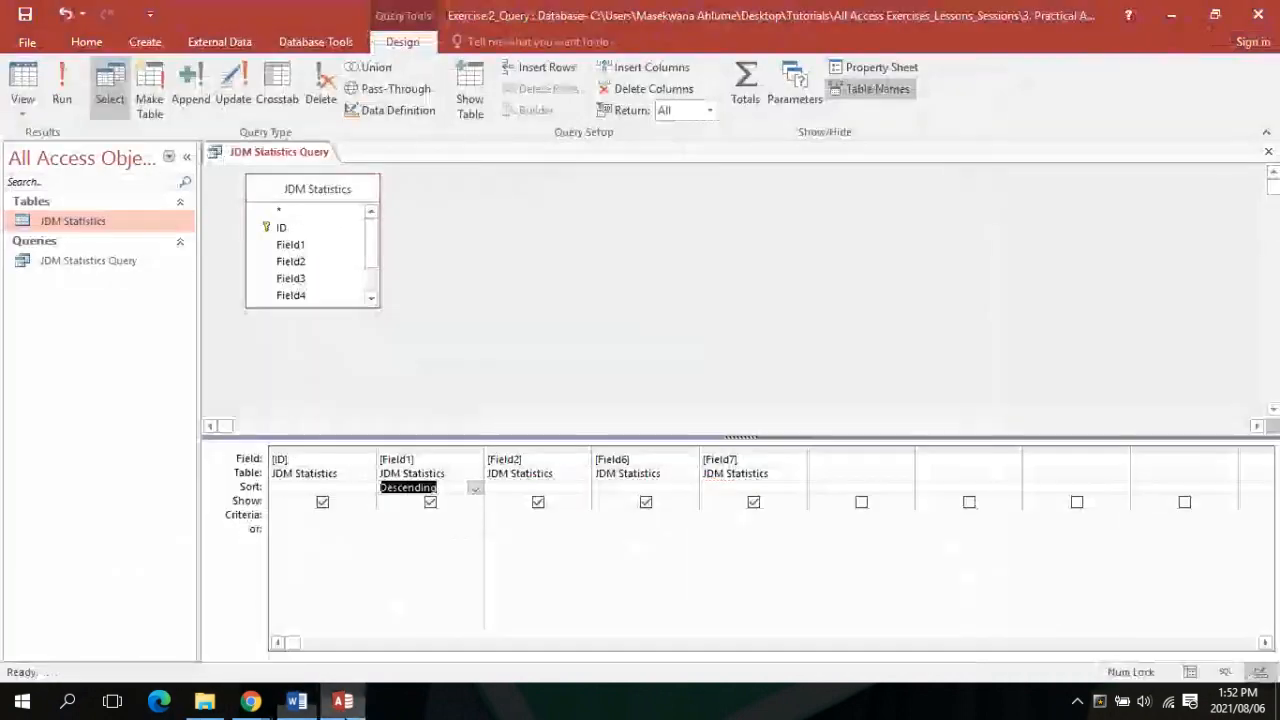
{"action": "left_click", "coordinate": [342, 701]}
{"action": "left_click", "coordinate": [61, 90]}
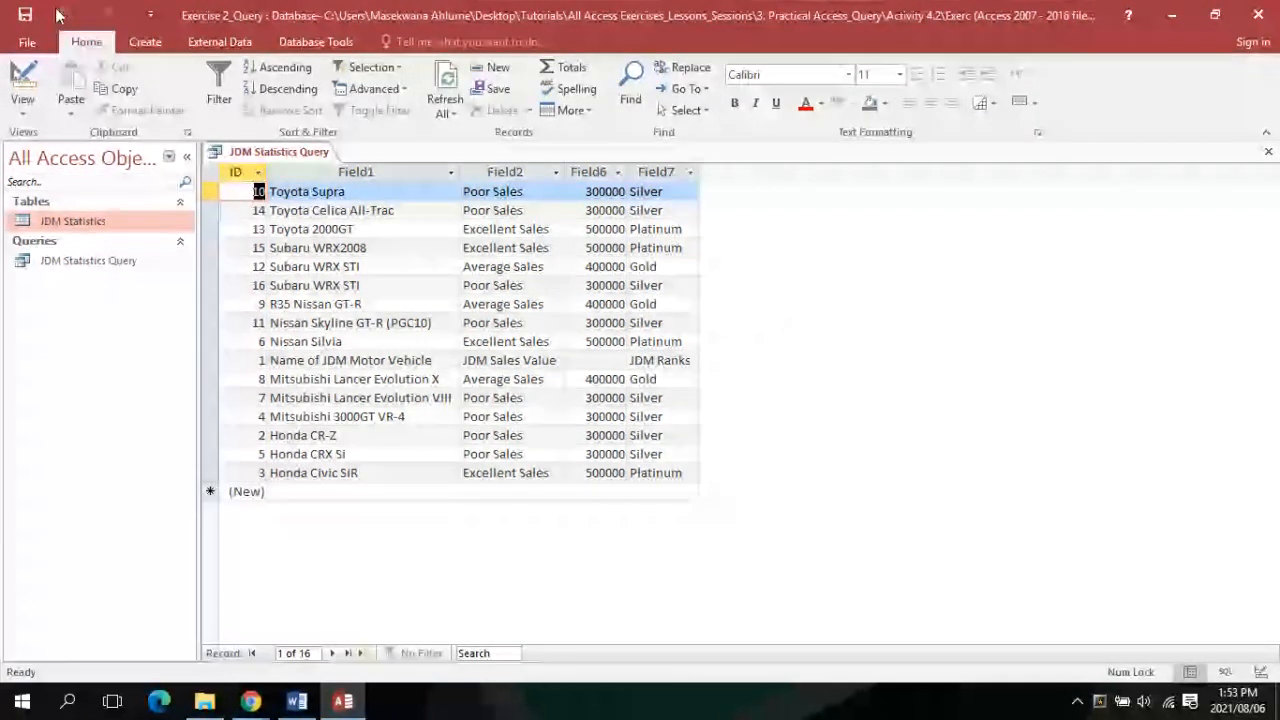
In Design view, set Field7's criterion to 'Gold or Silver' and run it, returning 11 records
{"action": "left_click", "coordinate": [22, 100]}
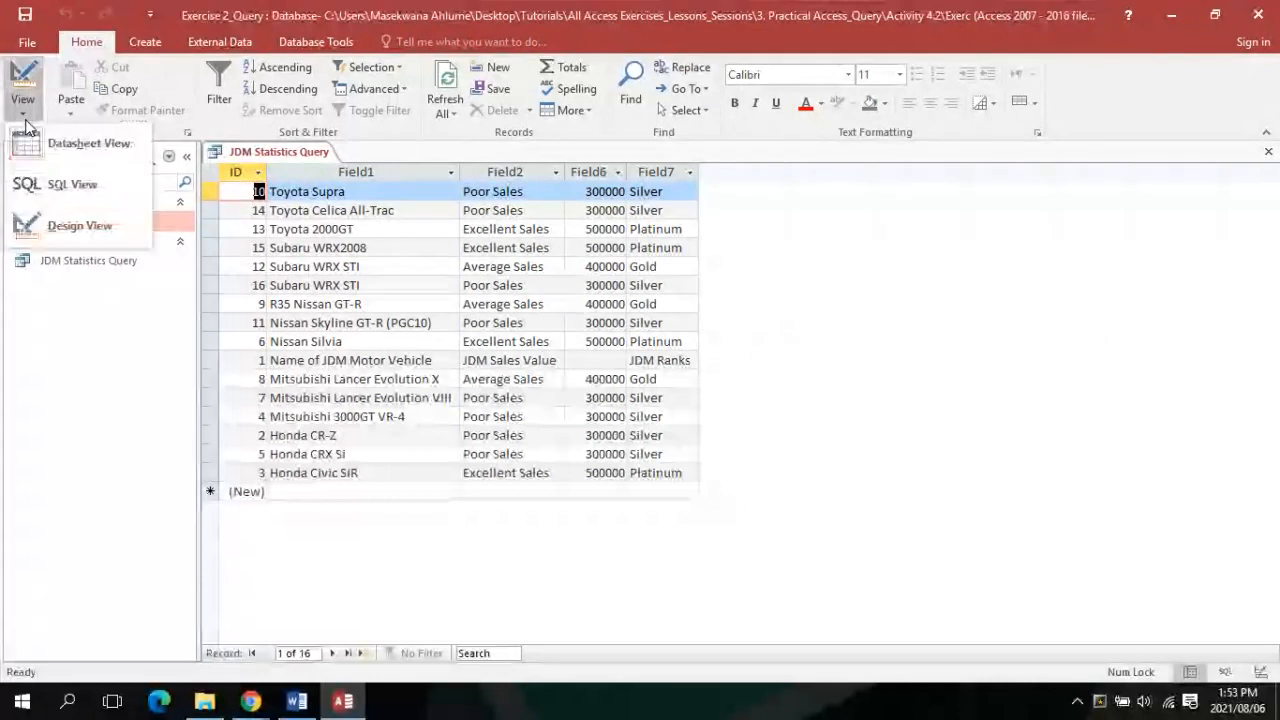
{"action": "left_click", "coordinate": [35, 222]}
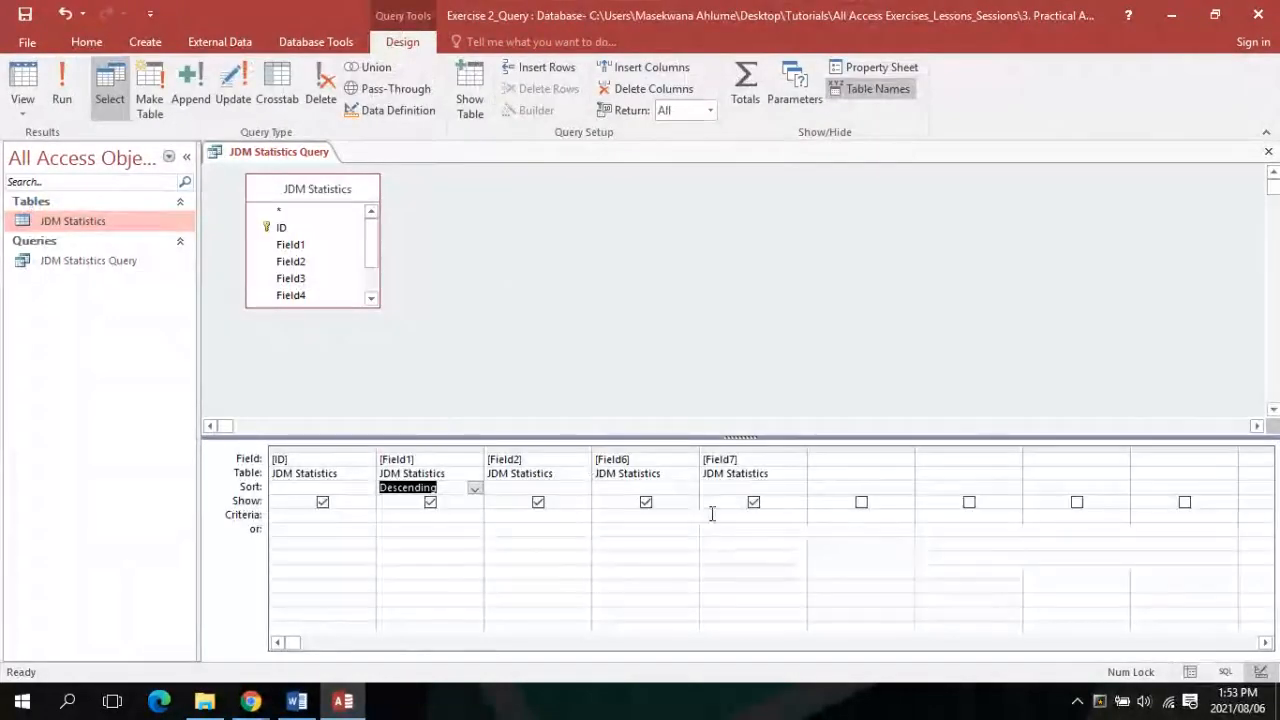
{"action": "left_click", "coordinate": [712, 514]}
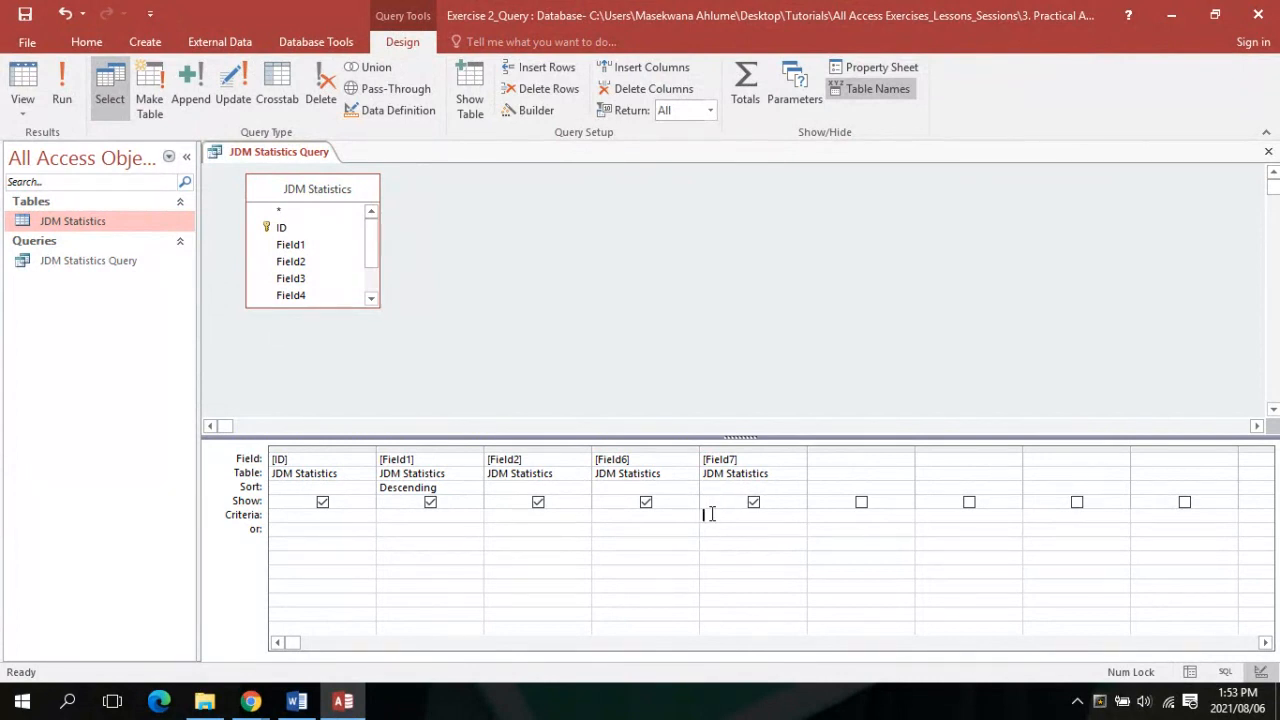
{"action": "type", "text": "G"}
{"action": "key", "text": "BackSpace"}
{"action": "type", "text": "Gold or S"}
{"action": "key", "text": "Caps_Lock"}
{"action": "type", "text": "ilver"}
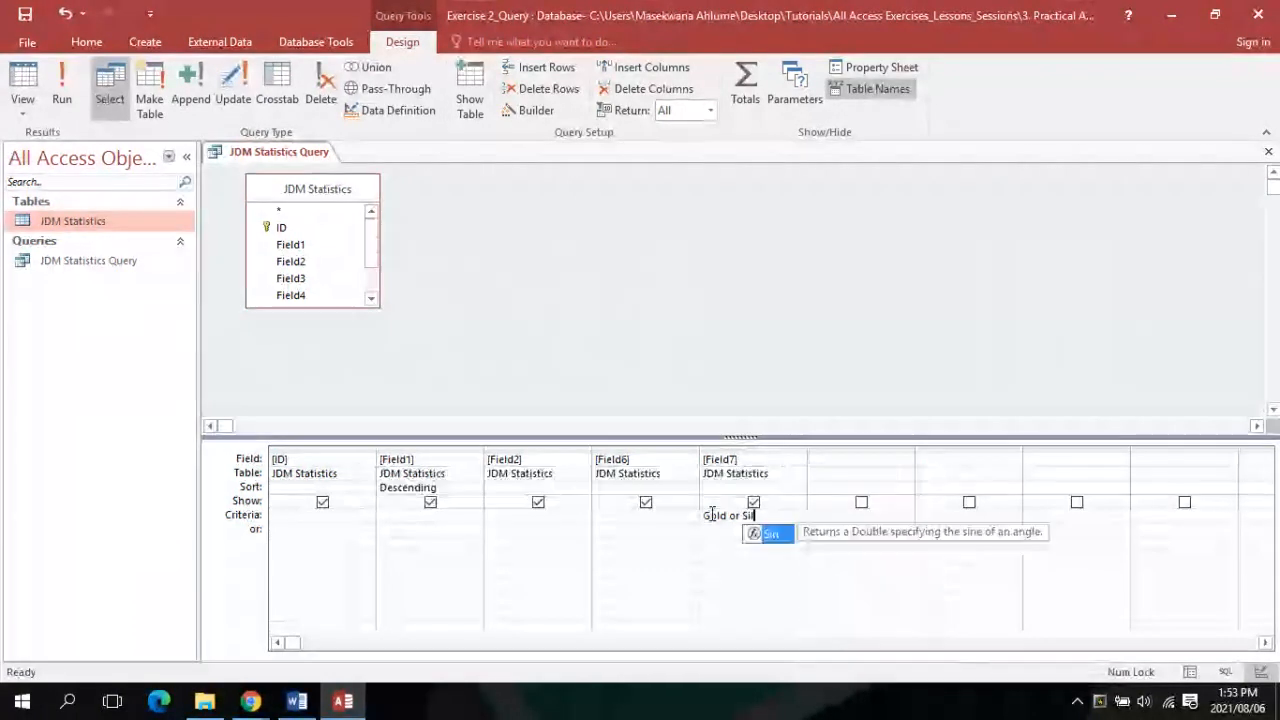
{"action": "left_click", "coordinate": [64, 109]}
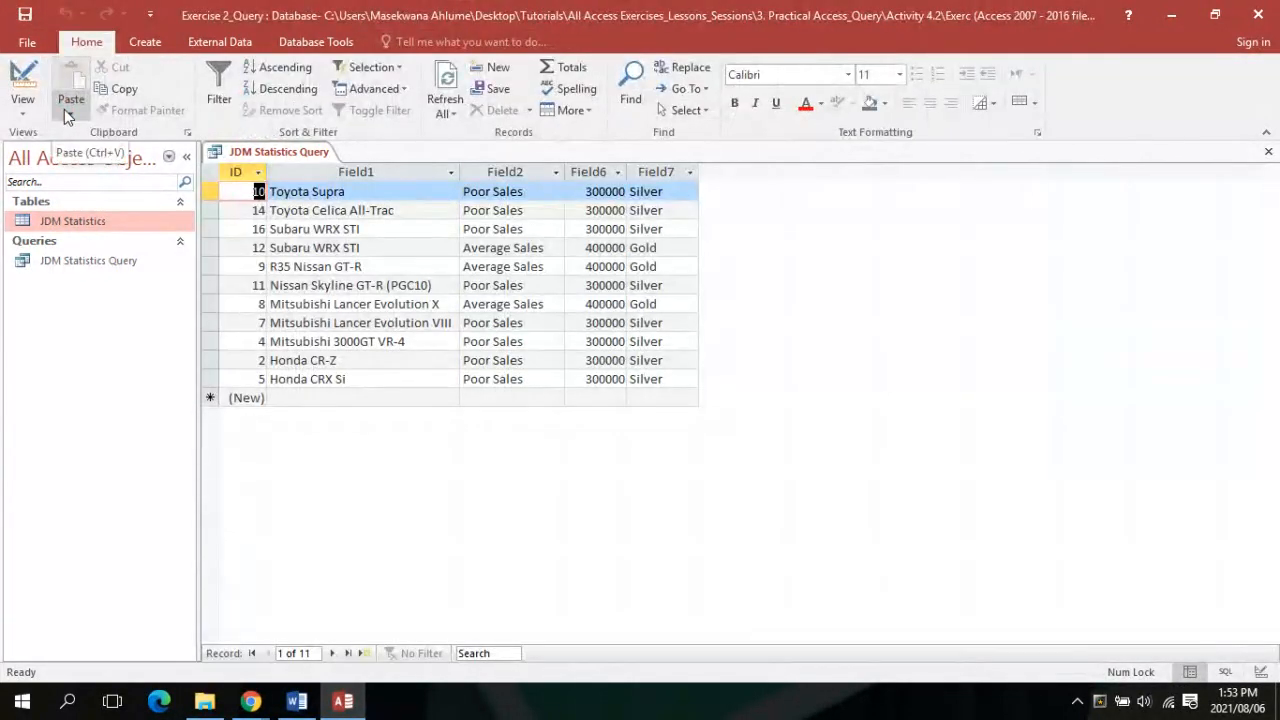
{"action": "left_click", "coordinate": [22, 104]}
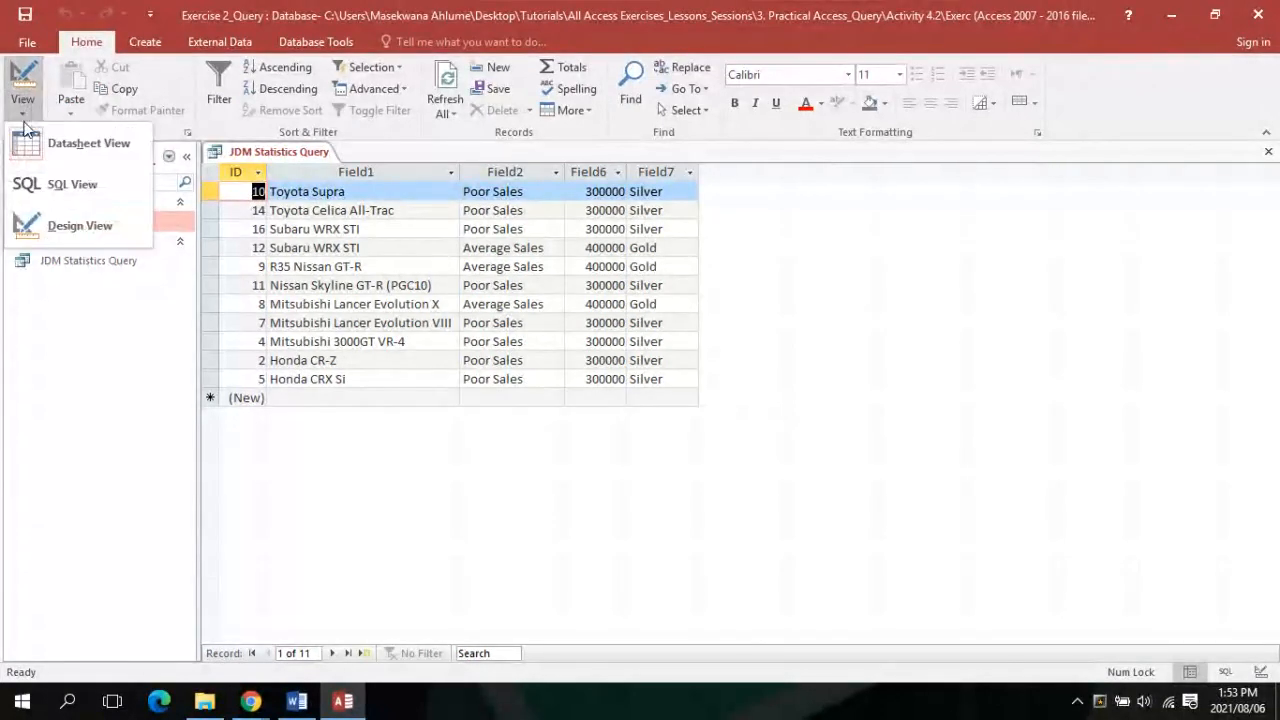
{"action": "left_click", "coordinate": [31, 236]}
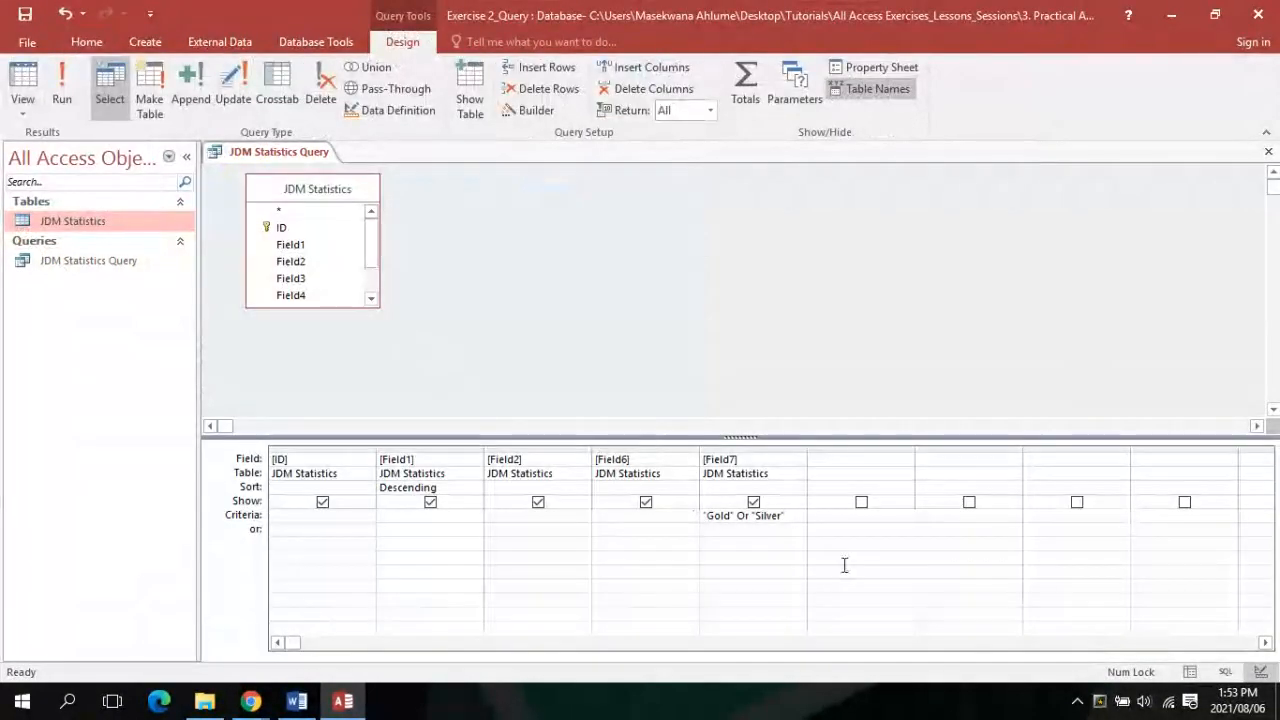
{"action": "left_click", "coordinate": [800, 512]}
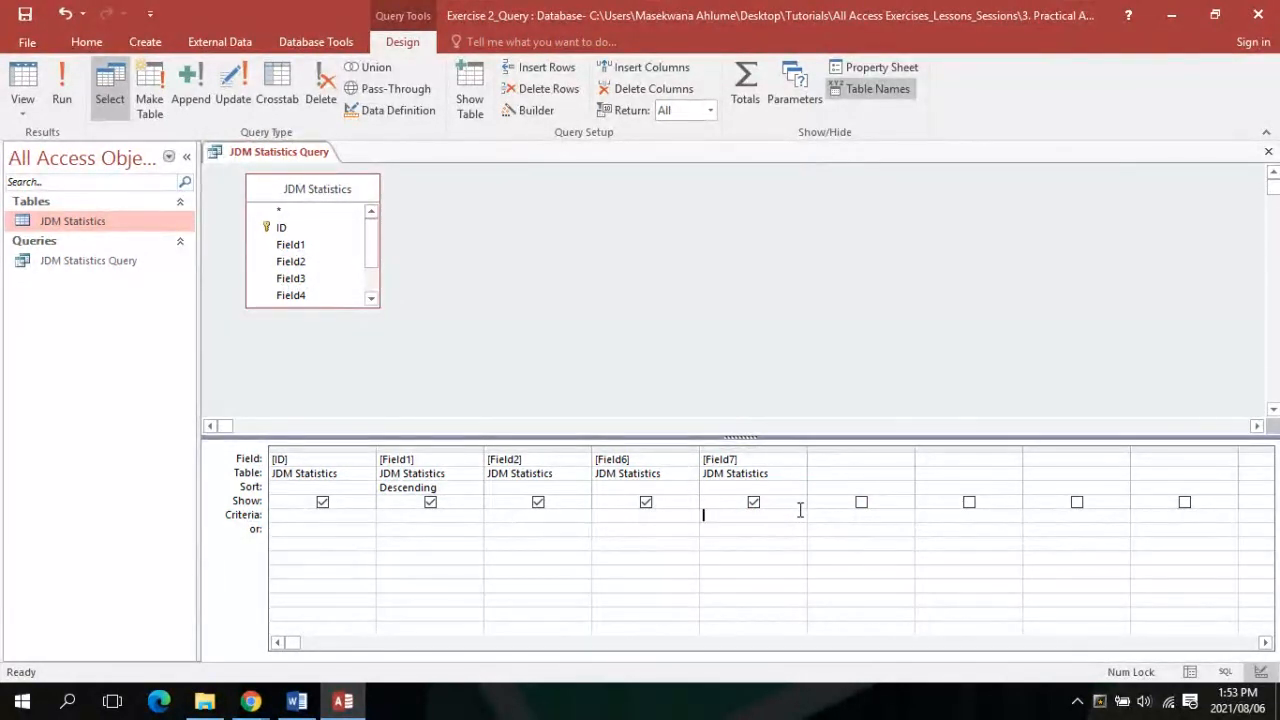
{"action": "type", "text": "Gold or S"}
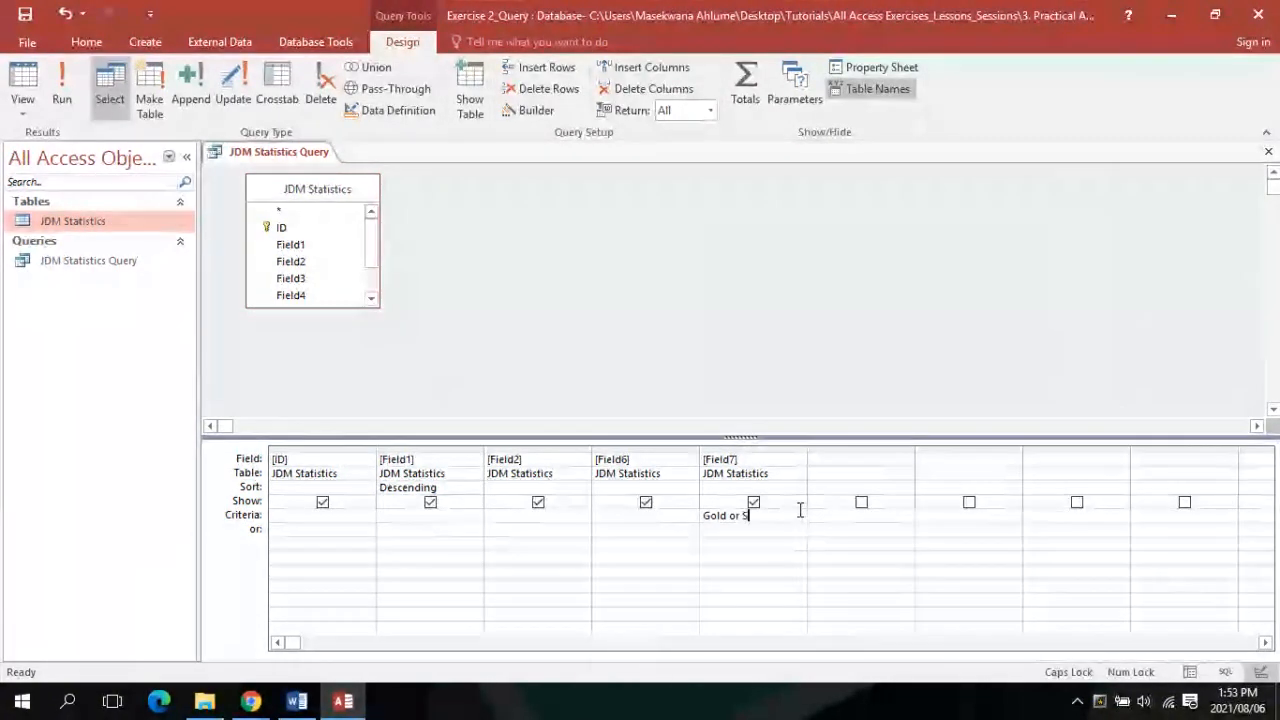
{"action": "type", "text": "ilver"}
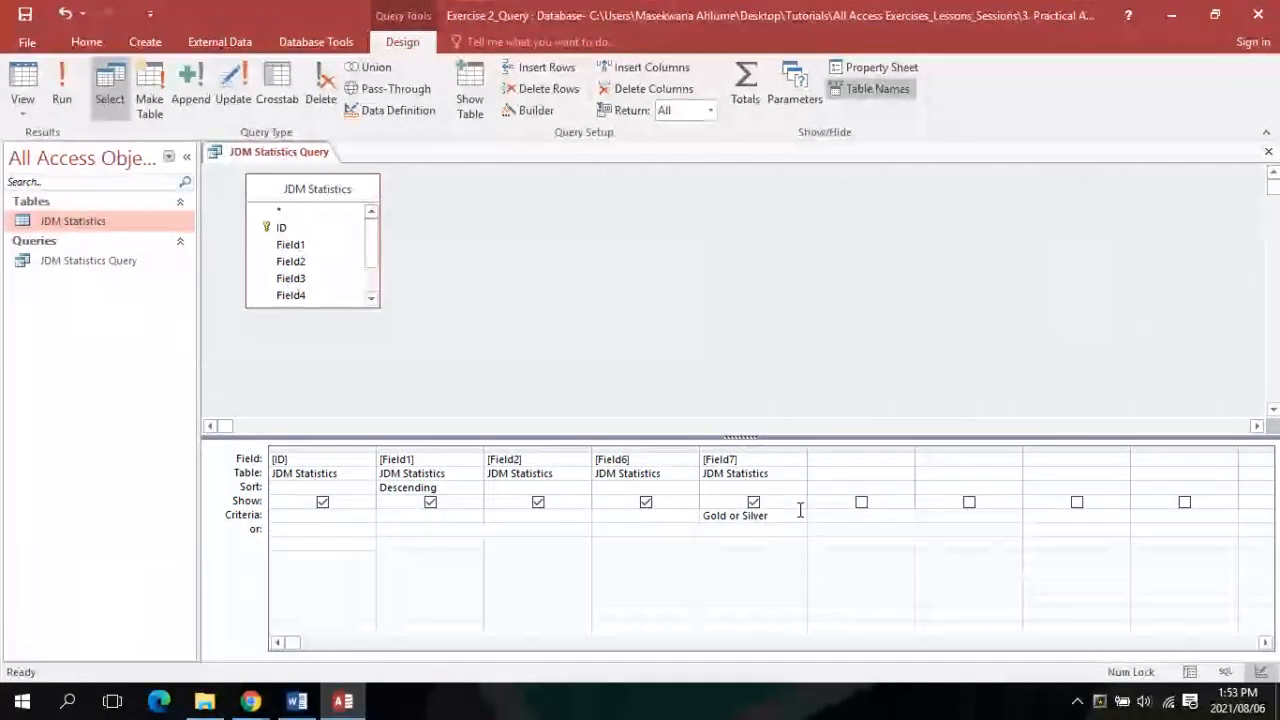
{"action": "left_click", "coordinate": [80, 90]}
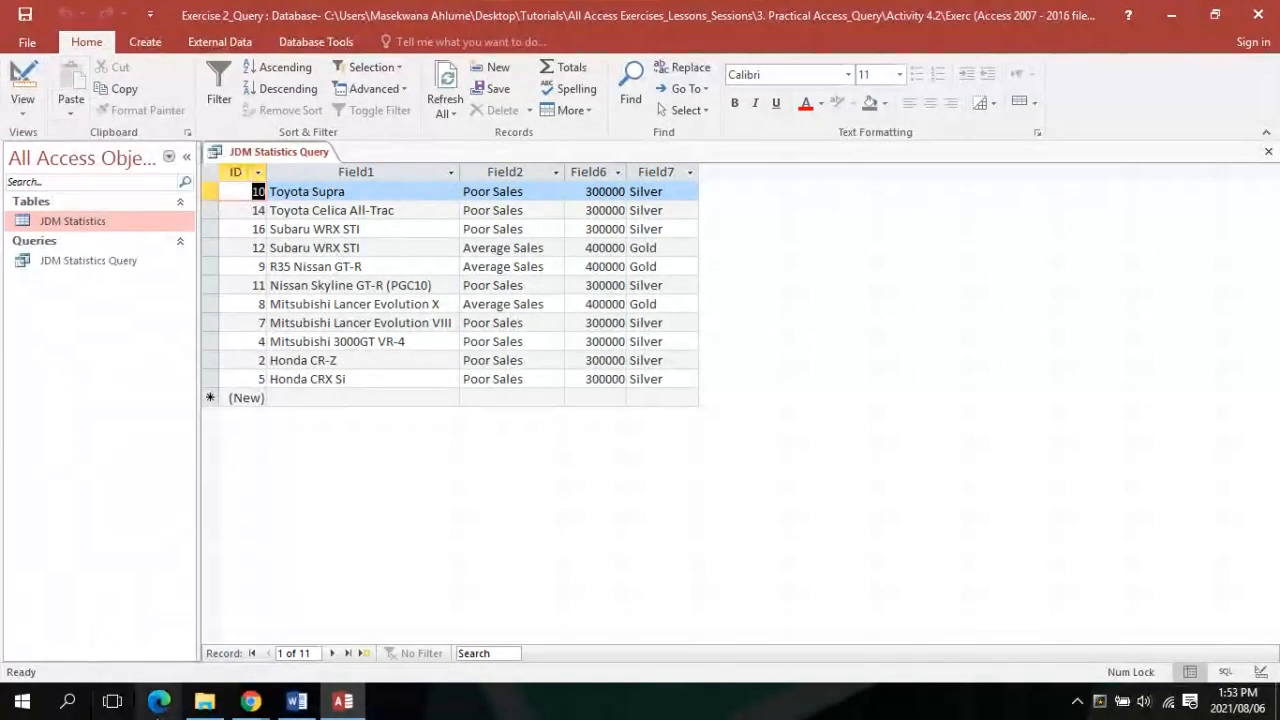
Compare the query results against the Word exercise instructions
{"action": "mouse_move", "coordinate": [250, 700]}
{"action": "mouse_move", "coordinate": [212, 624]}
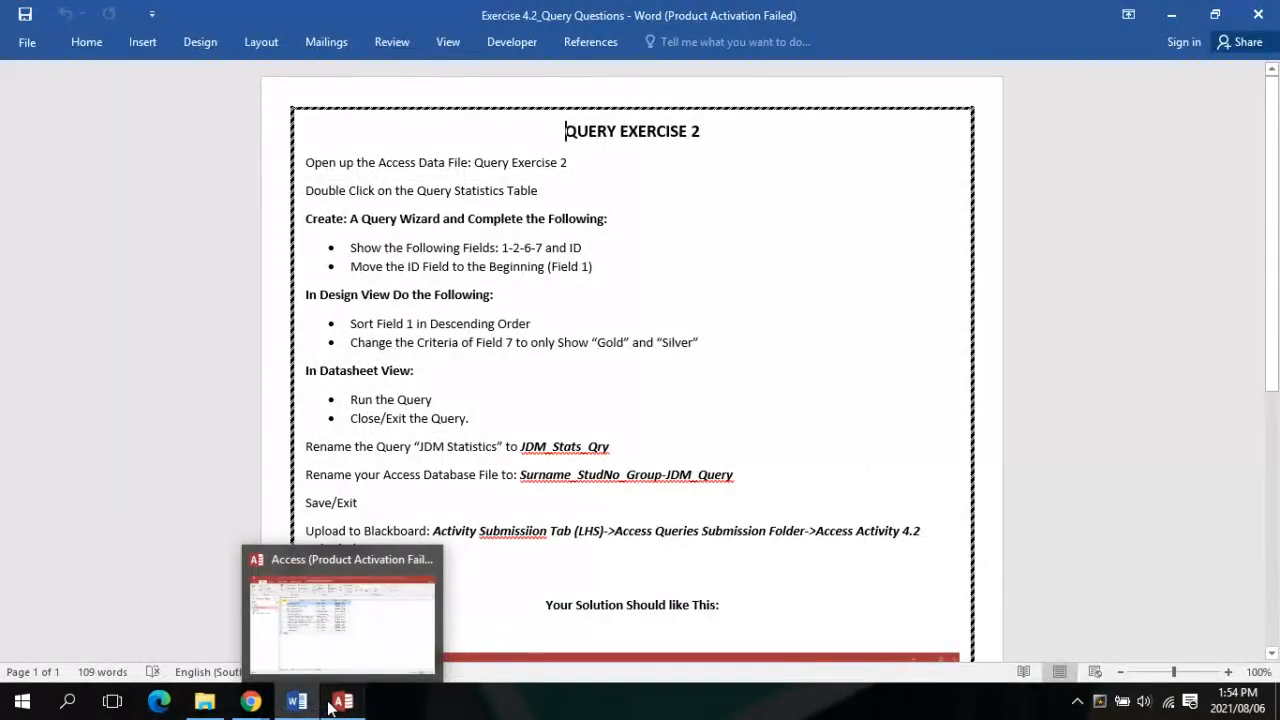
{"action": "left_click", "coordinate": [334, 702]}
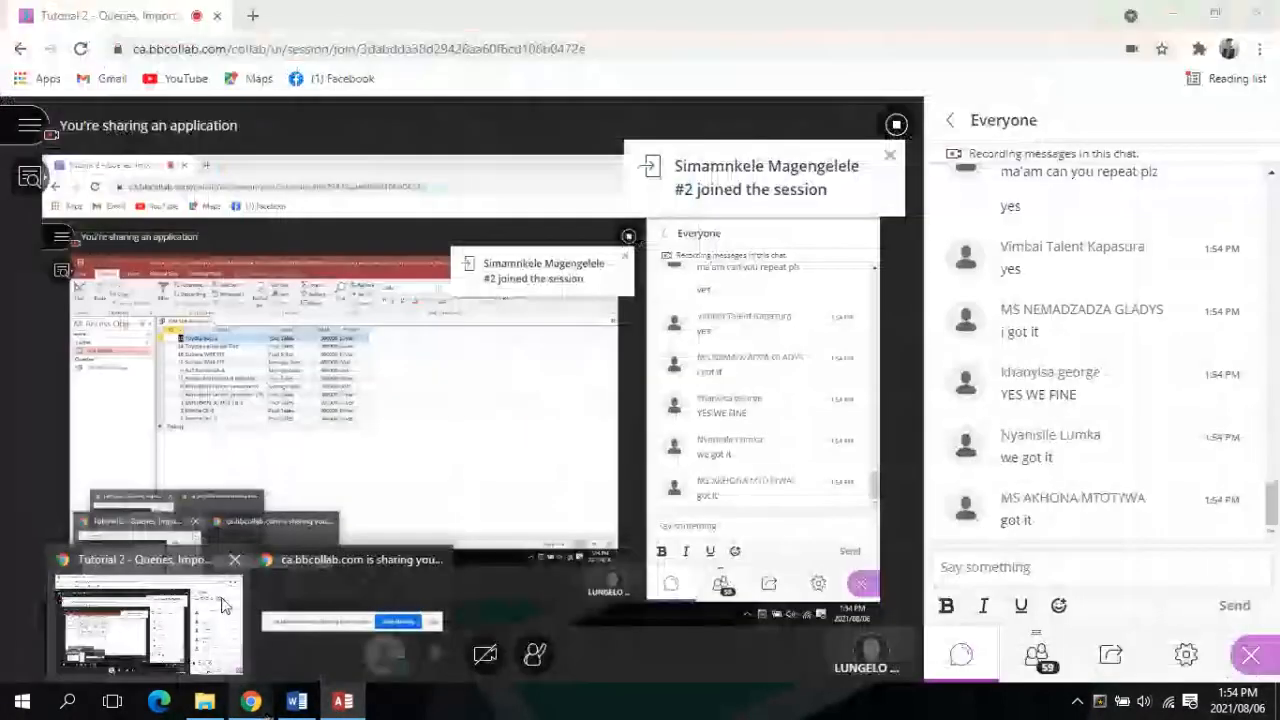
{"action": "left_click", "coordinate": [293, 704]}
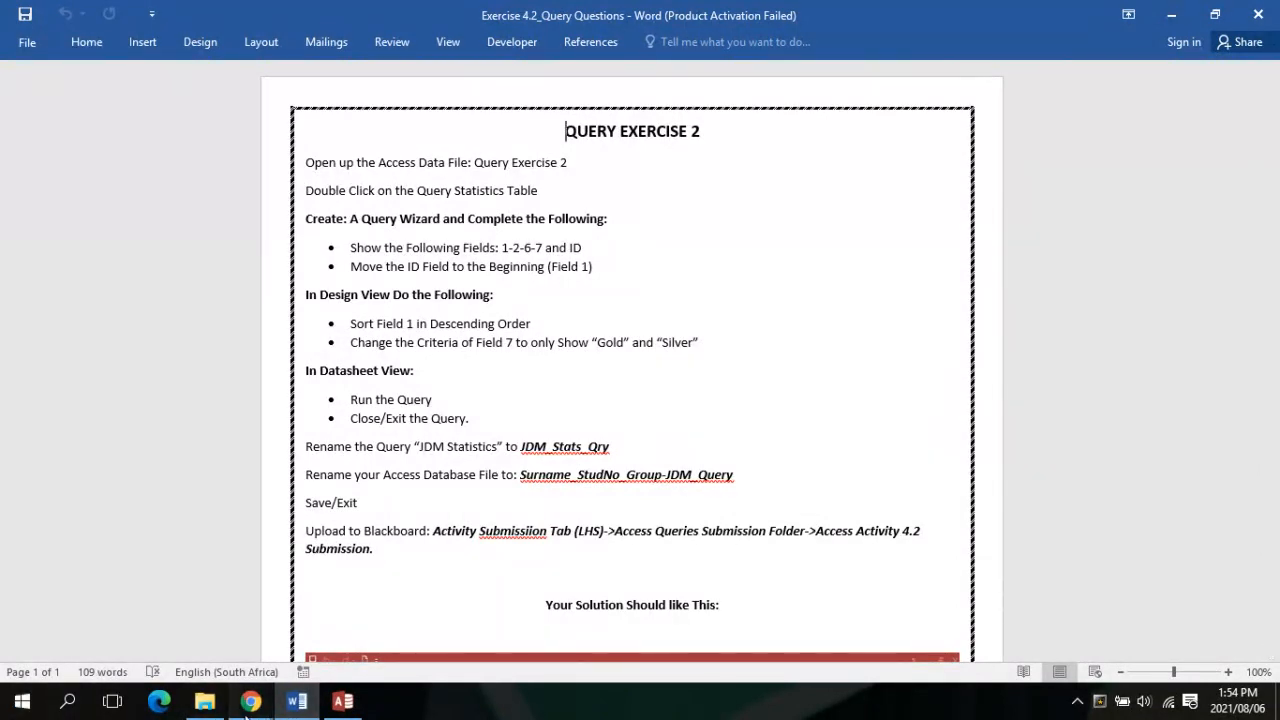
{"action": "left_click", "coordinate": [247, 715]}
{"action": "mouse_move", "coordinate": [195, 665]}
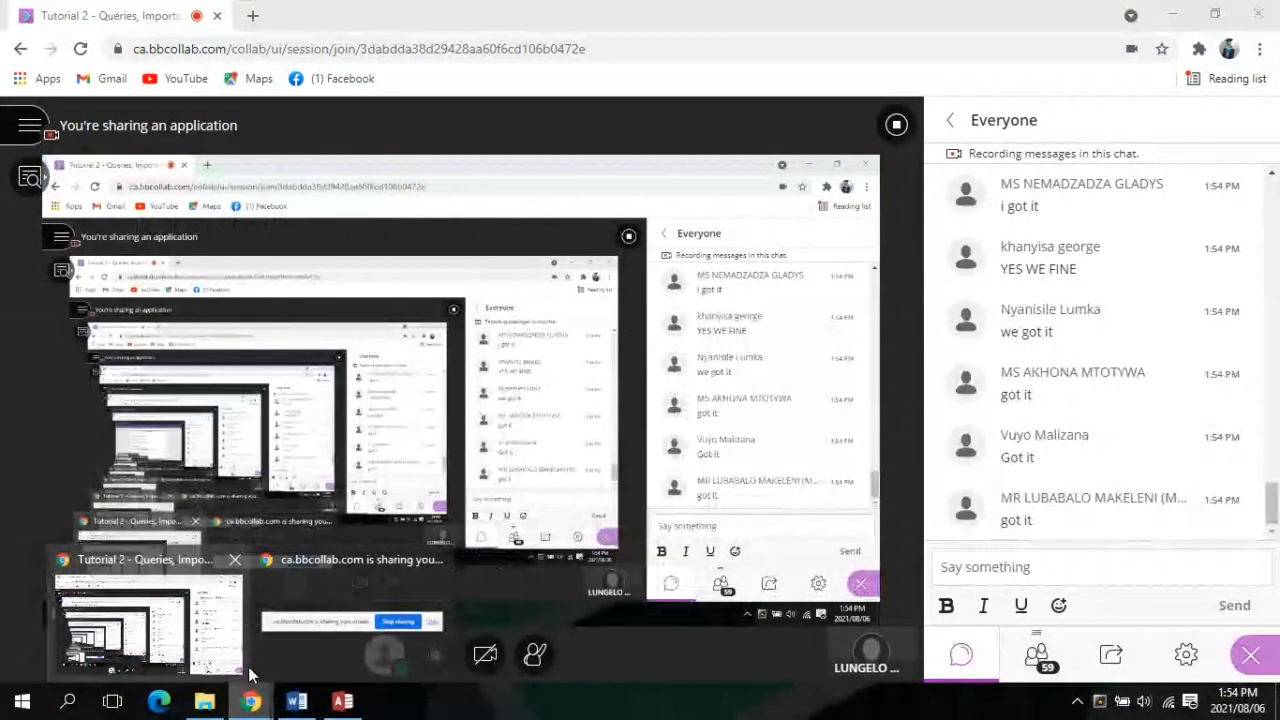
{"action": "left_click", "coordinate": [299, 702]}
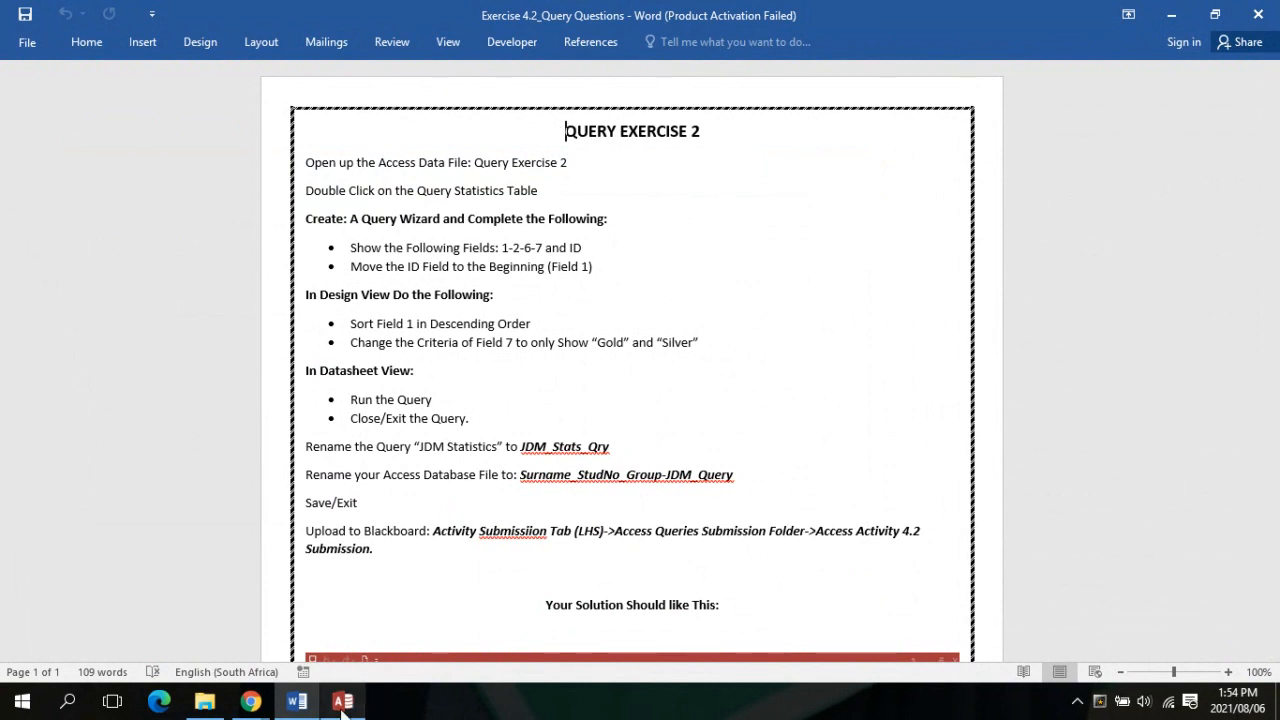
{"action": "left_click", "coordinate": [343, 702]}
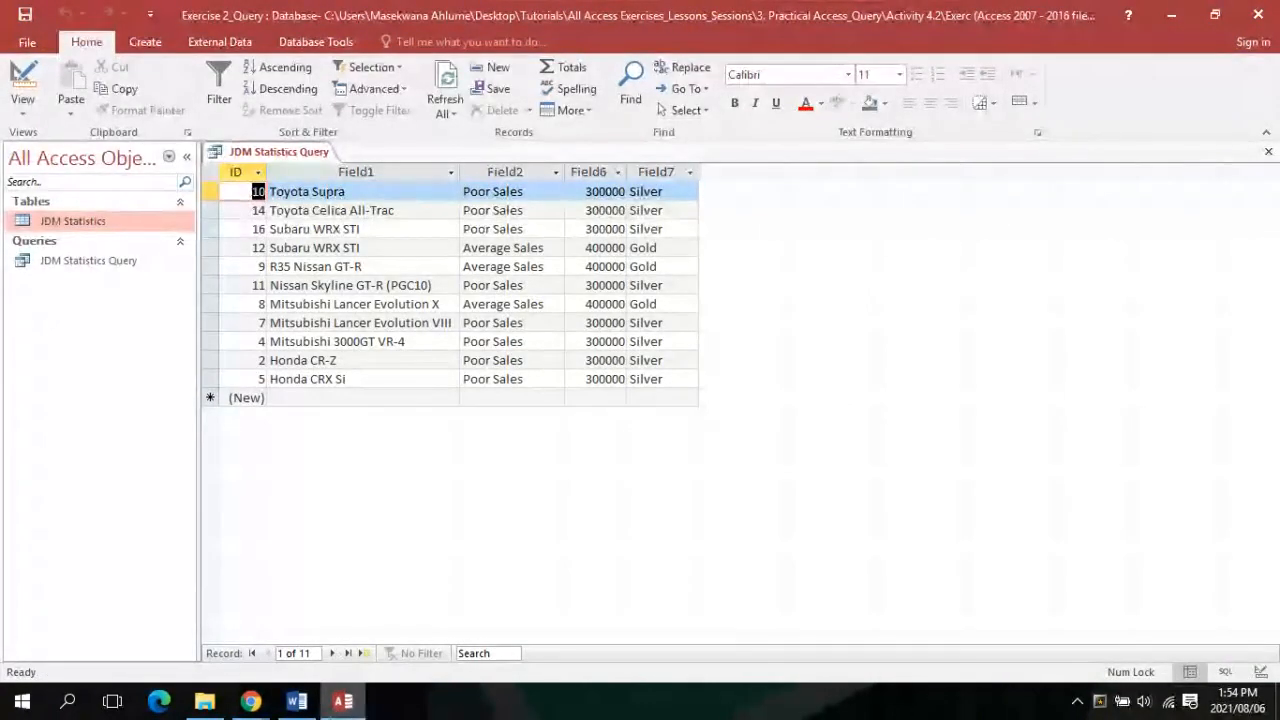
{"action": "left_click", "coordinate": [299, 702]}
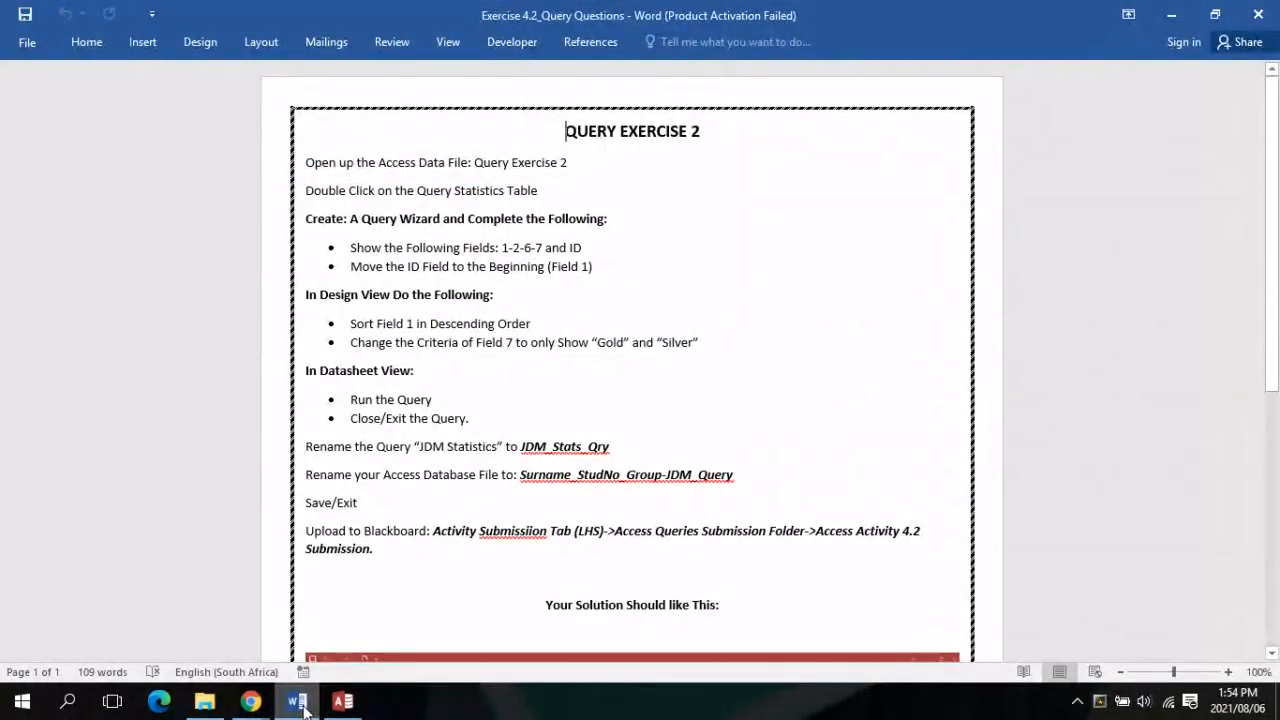
{"action": "left_click", "coordinate": [343, 702]}
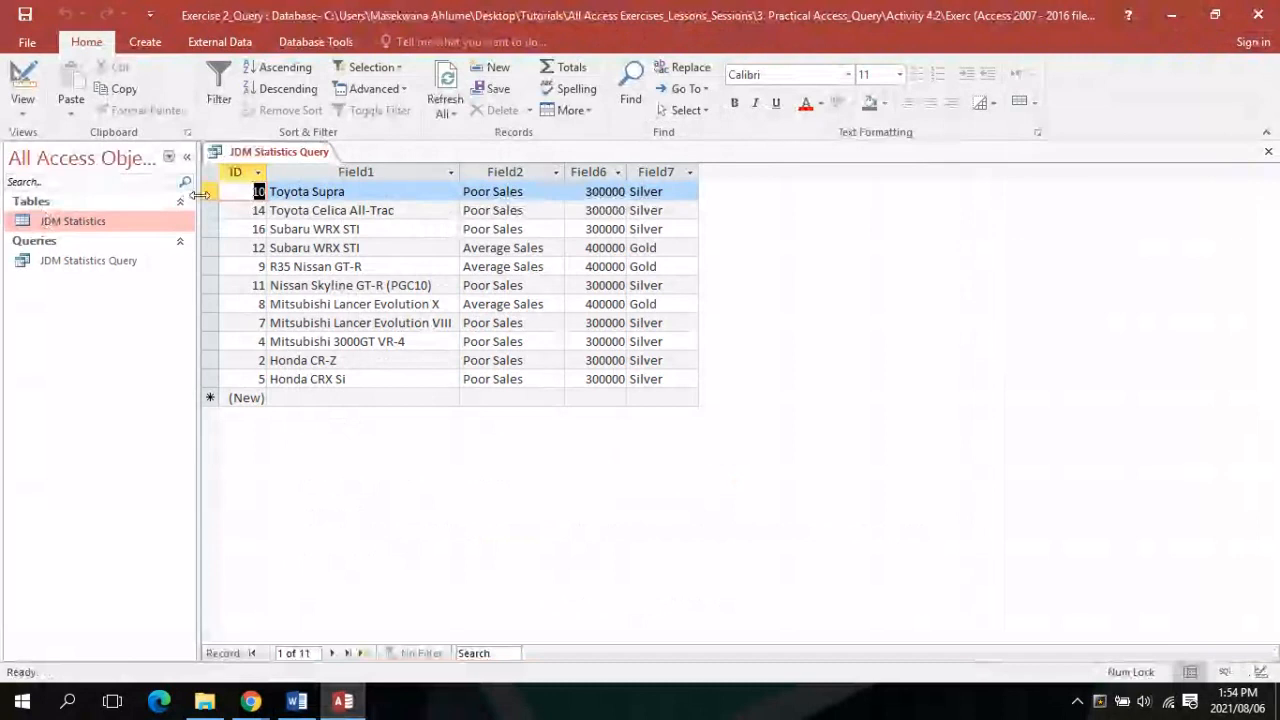
{"action": "left_click", "coordinate": [297, 702]}
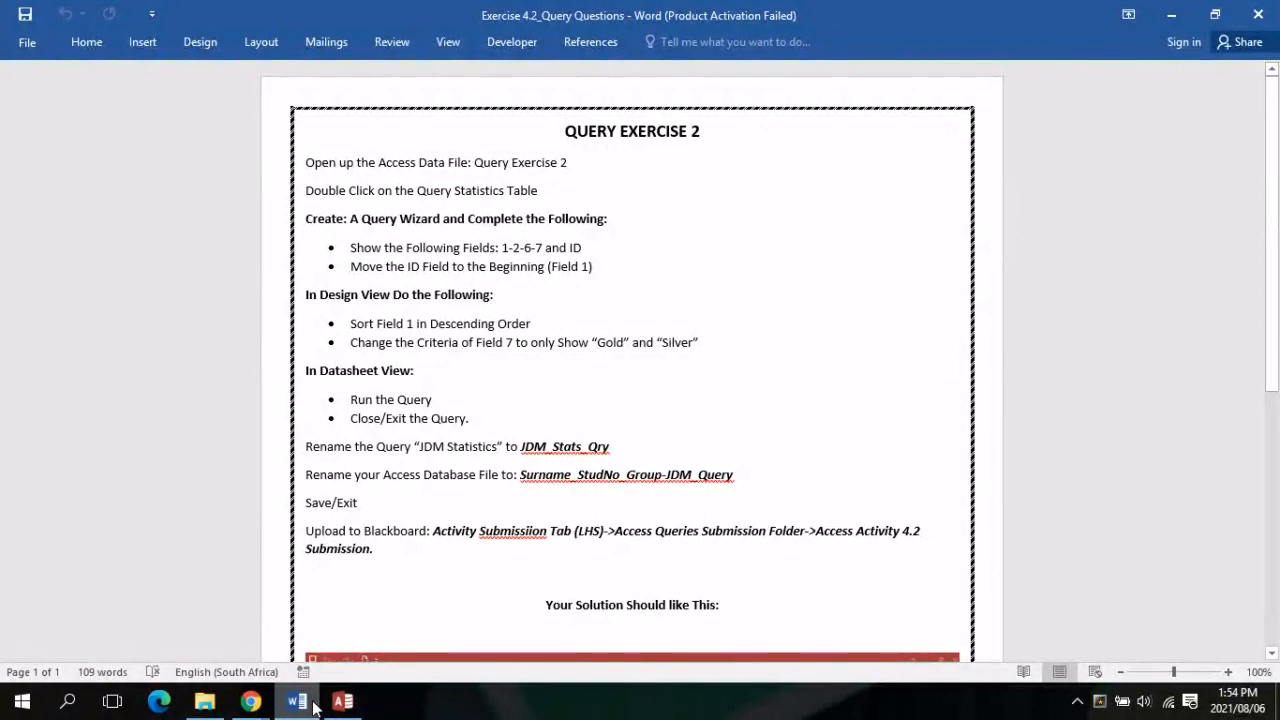
{"action": "left_click", "coordinate": [341, 701]}
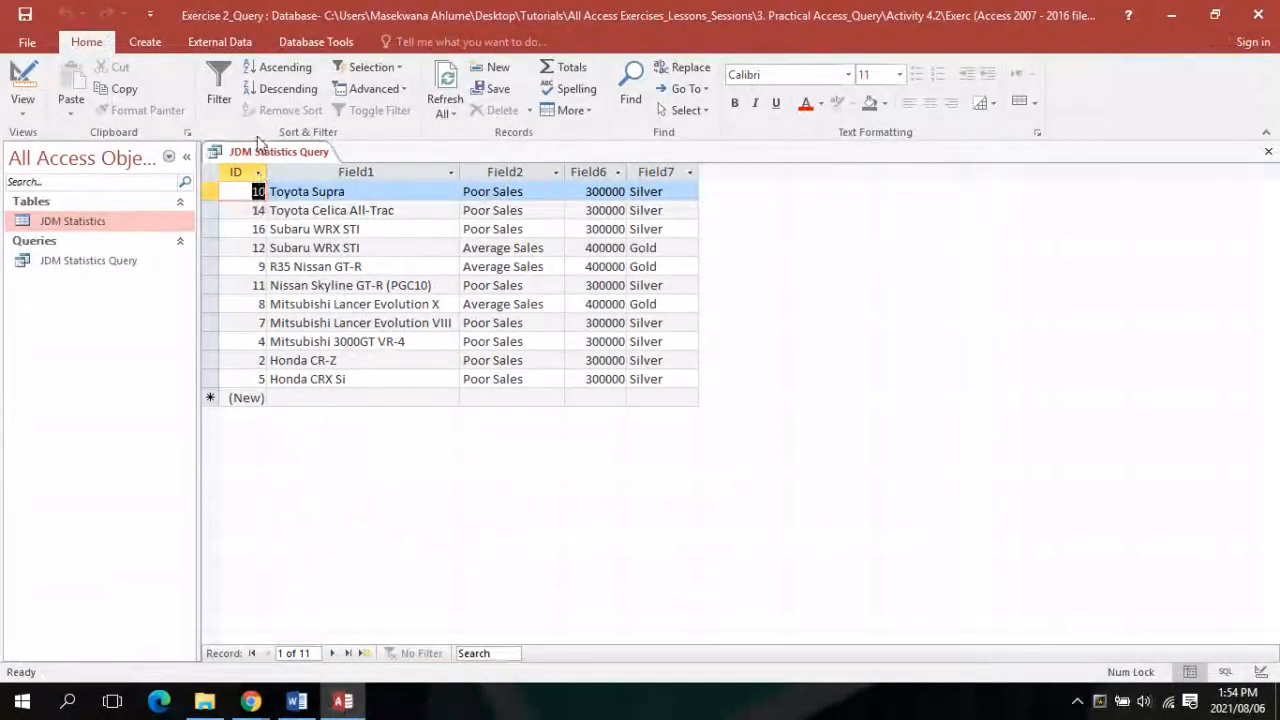
Save the JDM Statistics Query, then close it from its tab's menu
{"action": "right_click", "coordinate": [259, 153]}
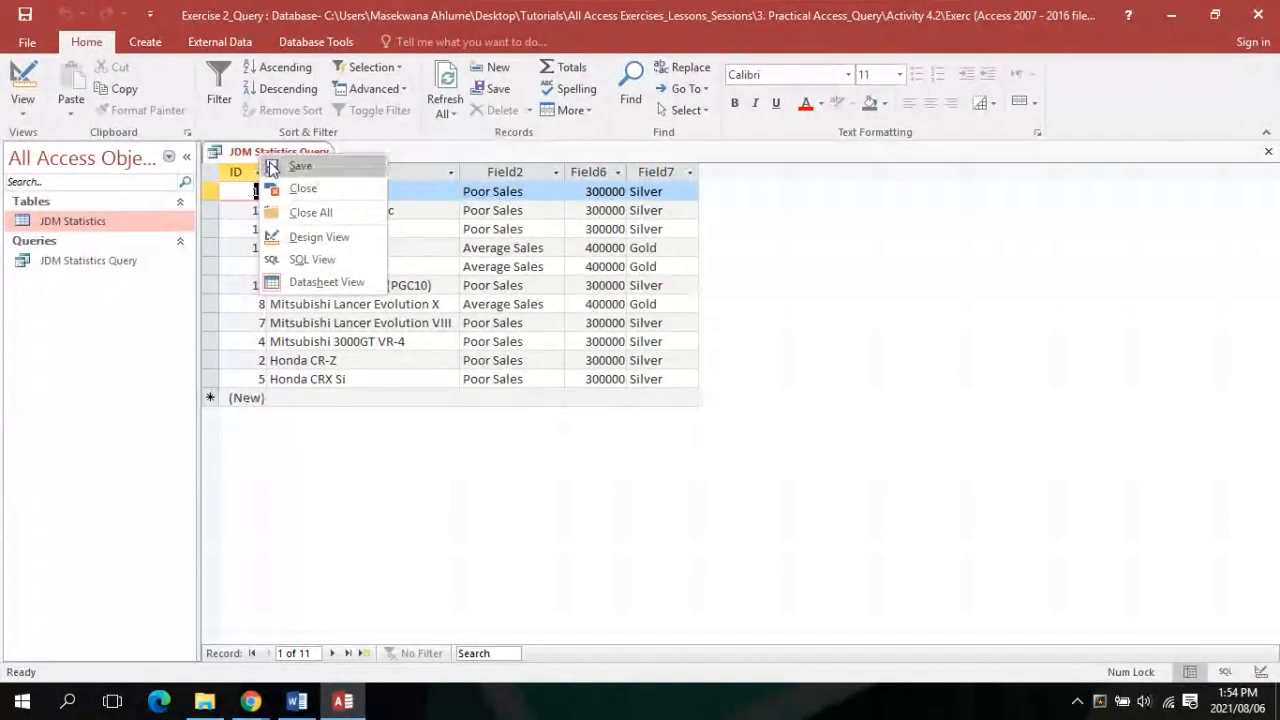
{"action": "left_click", "coordinate": [268, 166]}
{"action": "right_click", "coordinate": [271, 151]}
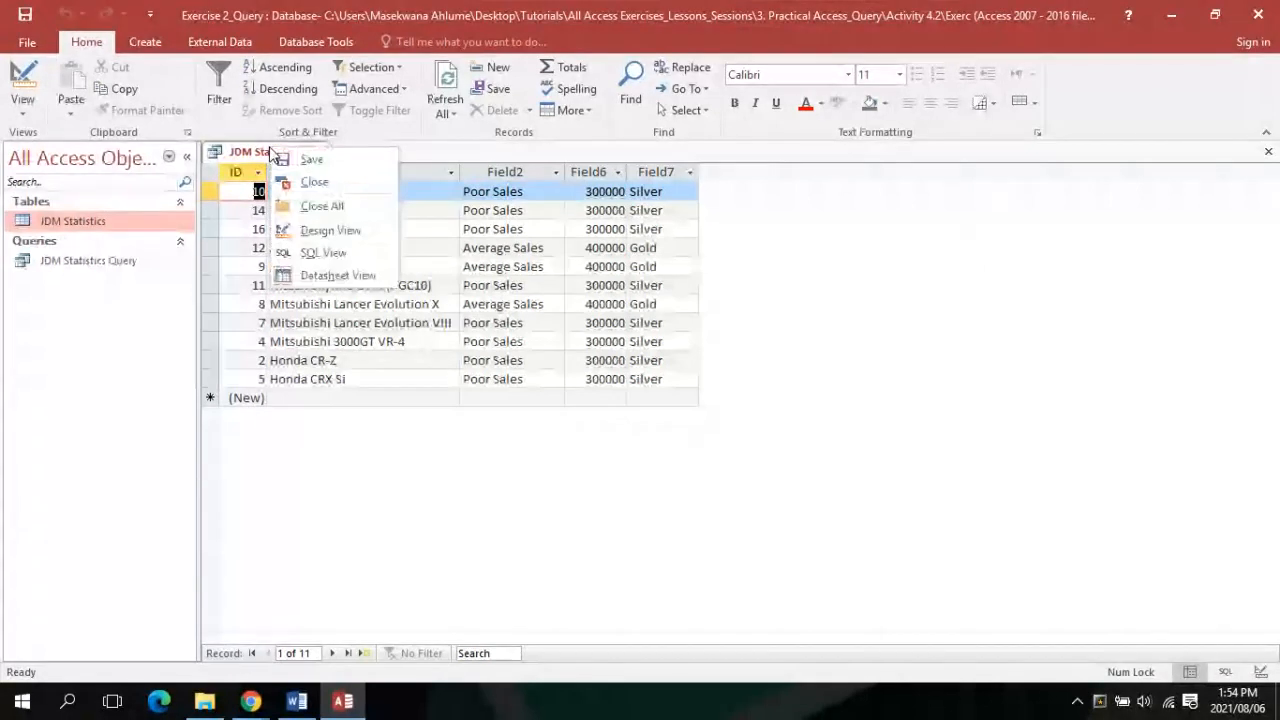
{"action": "left_click", "coordinate": [306, 190]}
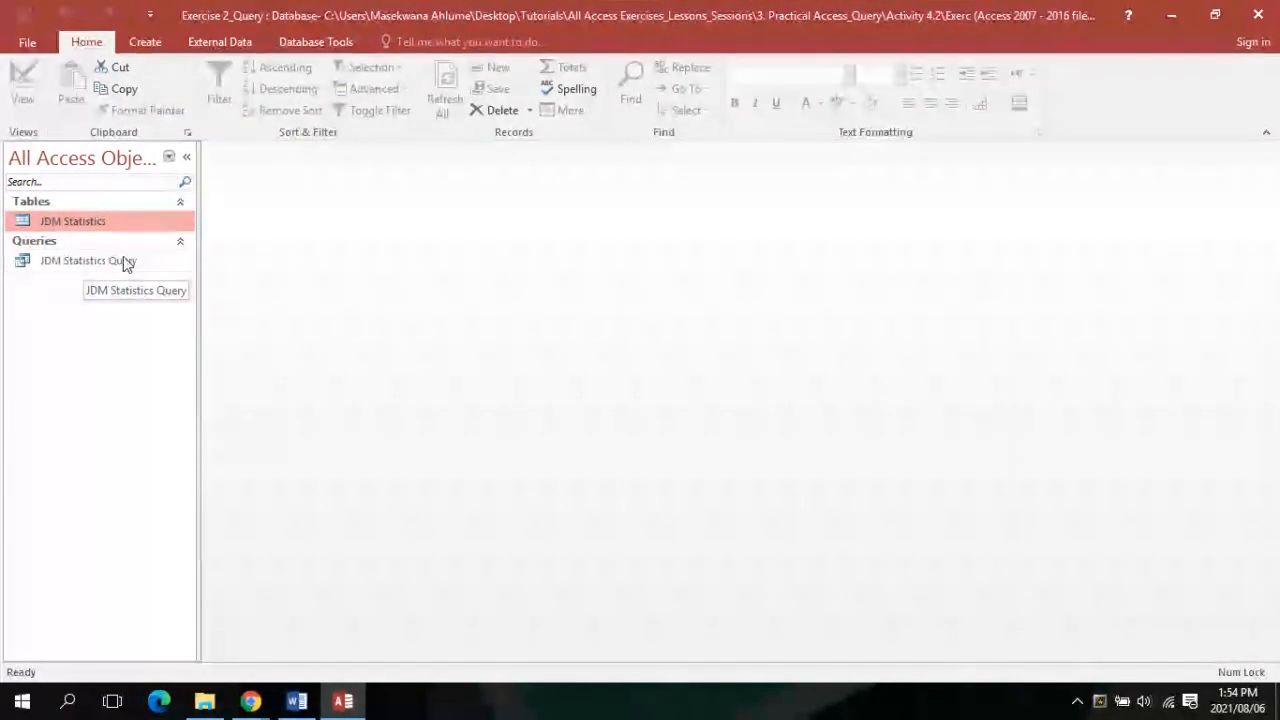
{"action": "left_click", "coordinate": [297, 701]}
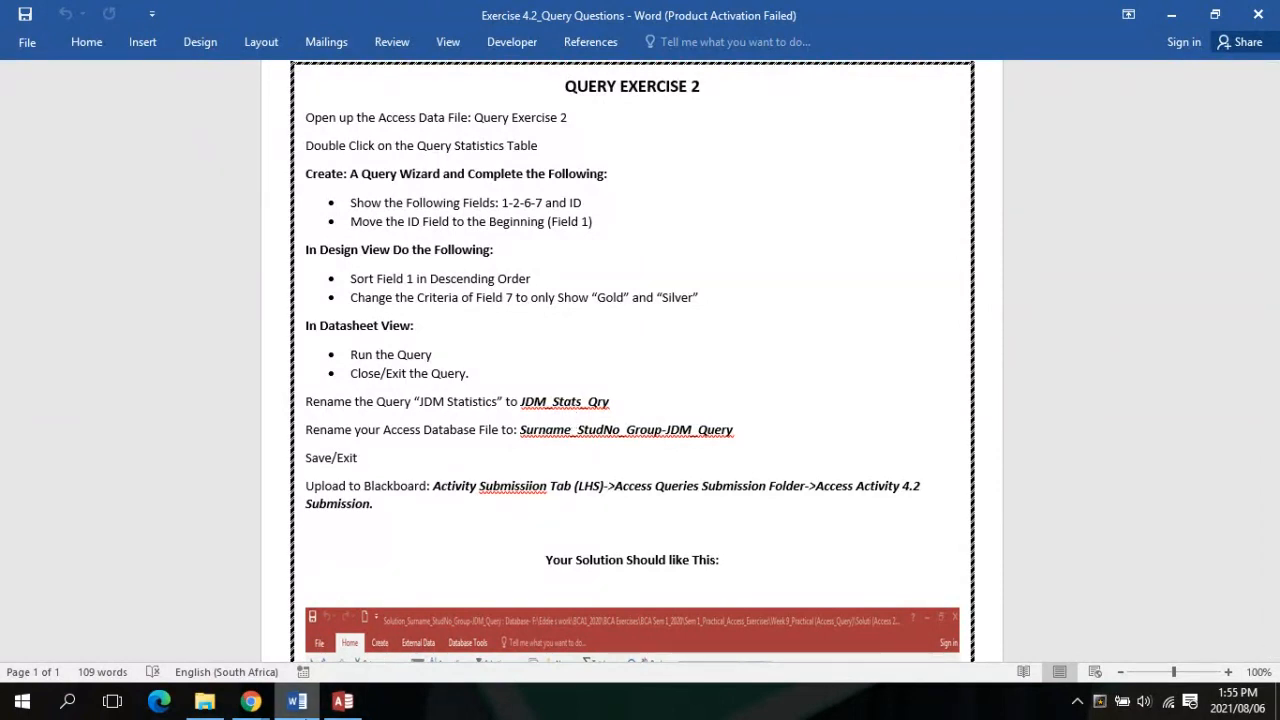
{"action": "left_click", "coordinate": [343, 700]}
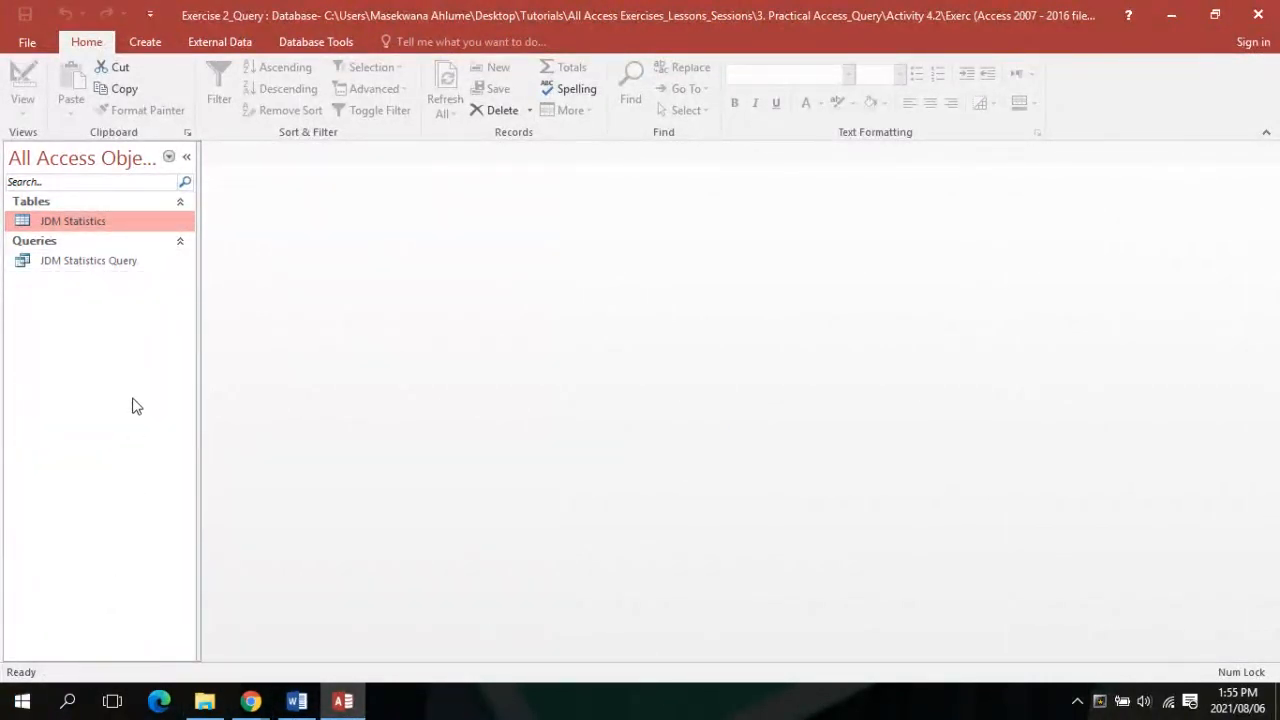
{"action": "left_click", "coordinate": [77, 261]}
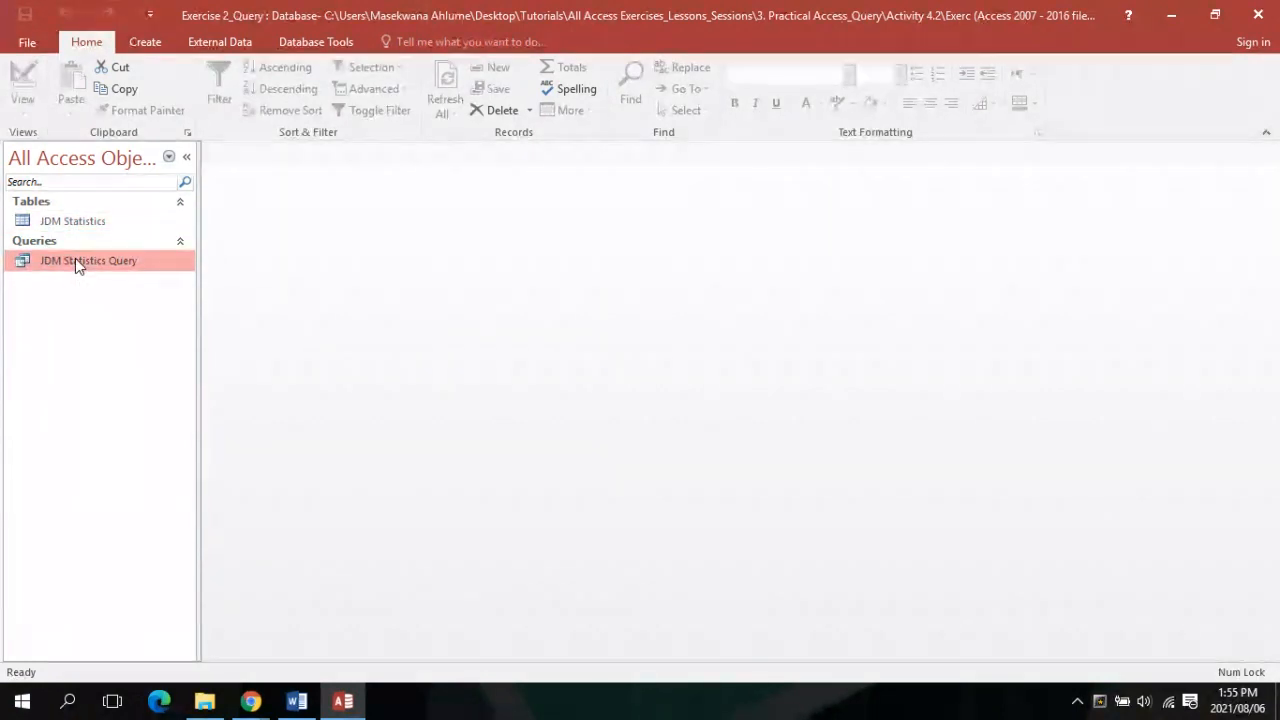
Rename JDM Statistics Query to 'JDM Stats Qry', then return to the Word instructions
{"action": "right_click", "coordinate": [75, 258]}
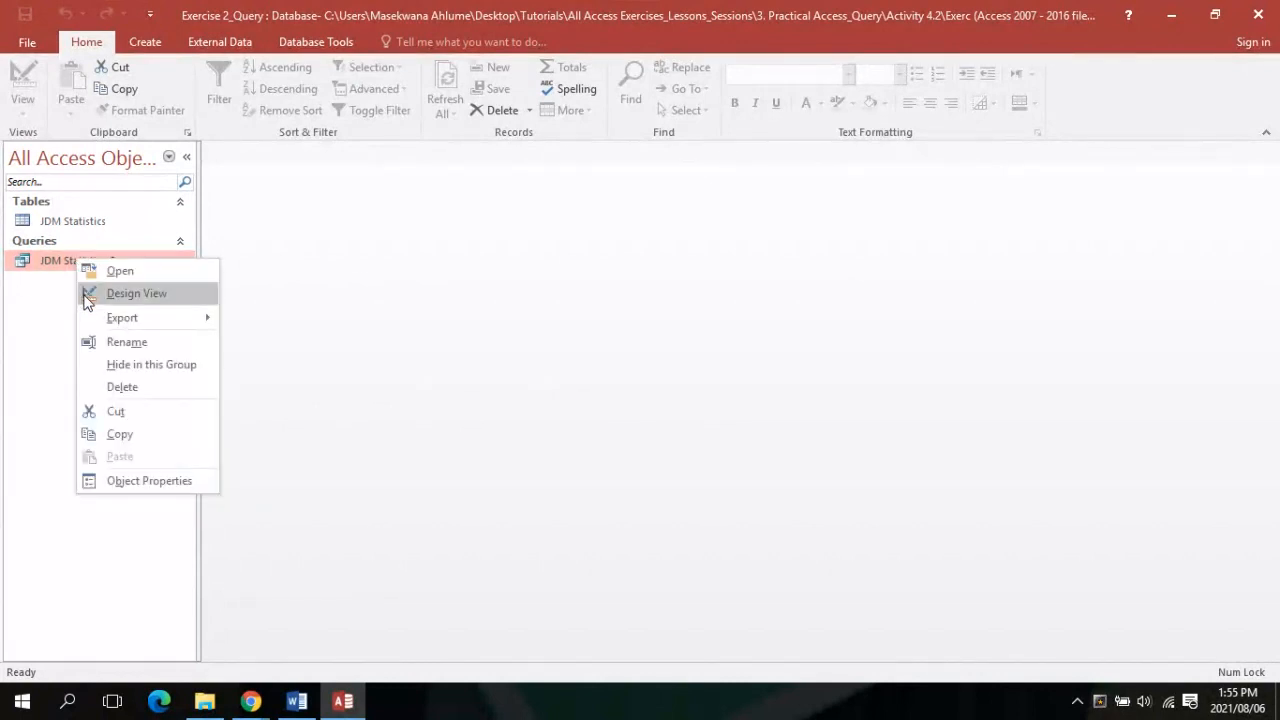
{"action": "left_click", "coordinate": [141, 349]}
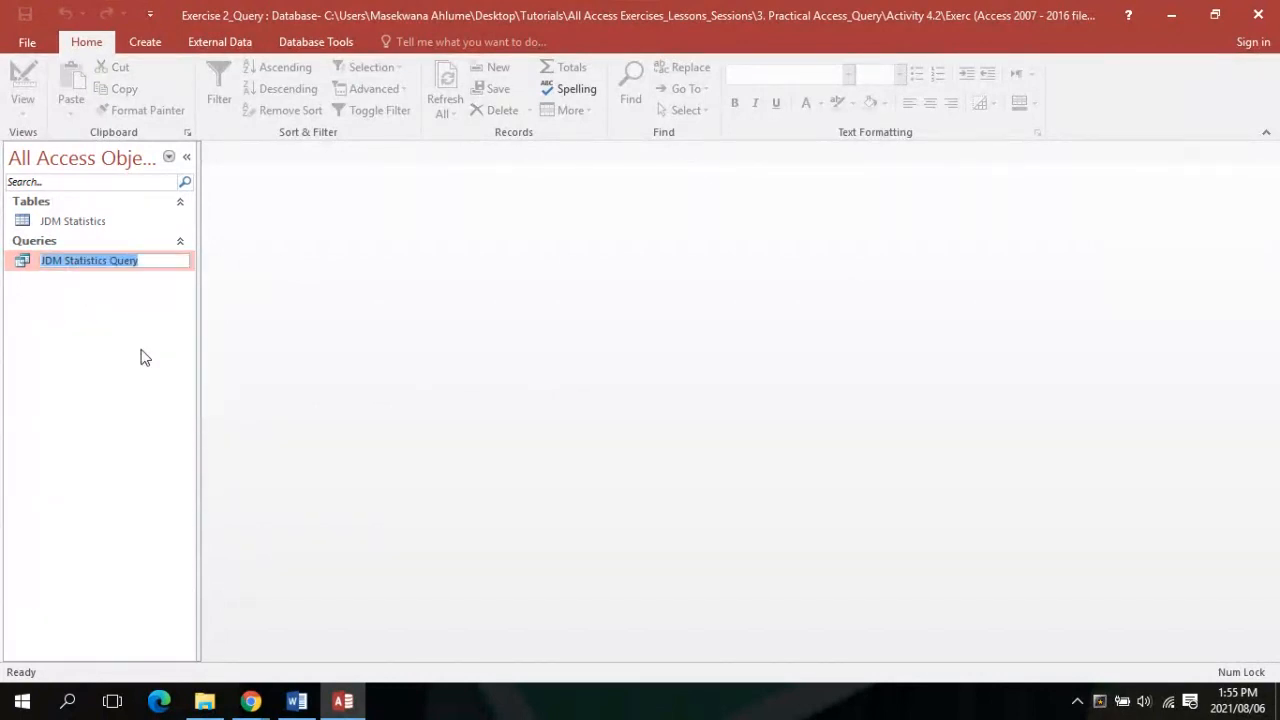
{"action": "key", "text": "Caps_Lock"}
{"action": "type", "text": "JDM"}
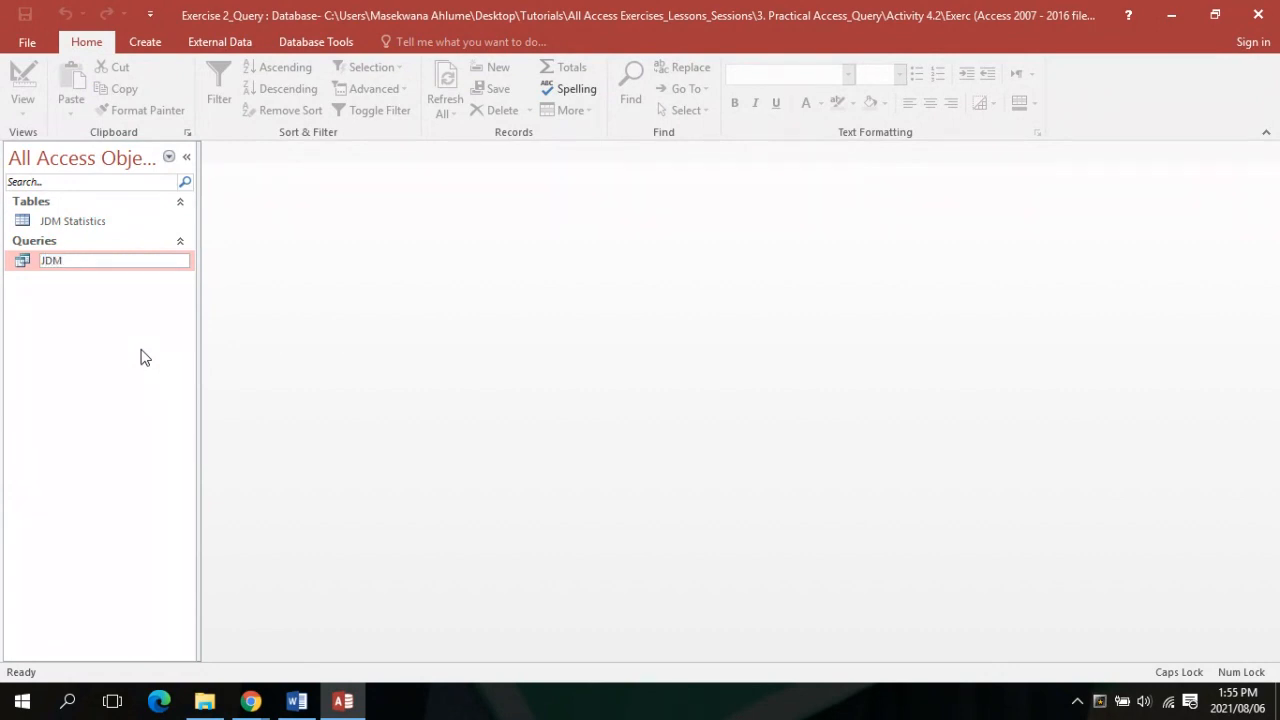
{"action": "type", "text": " S"}
{"action": "key", "text": "Caps_Lock"}
{"action": "type", "text": "tats"}
{"action": "key", "text": "Caps_Lock"}
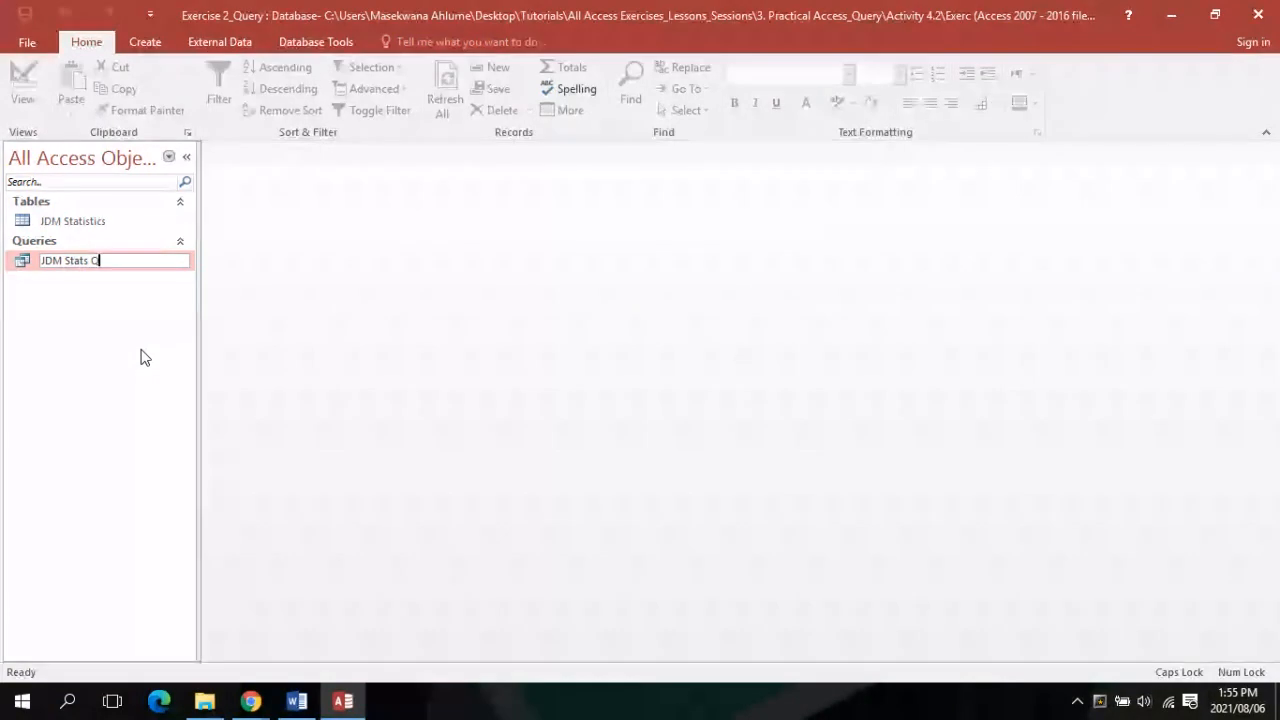
{"action": "type", "text": "Q"}
{"action": "key", "text": "Caps_Lock"}
{"action": "key", "text": "Return"}
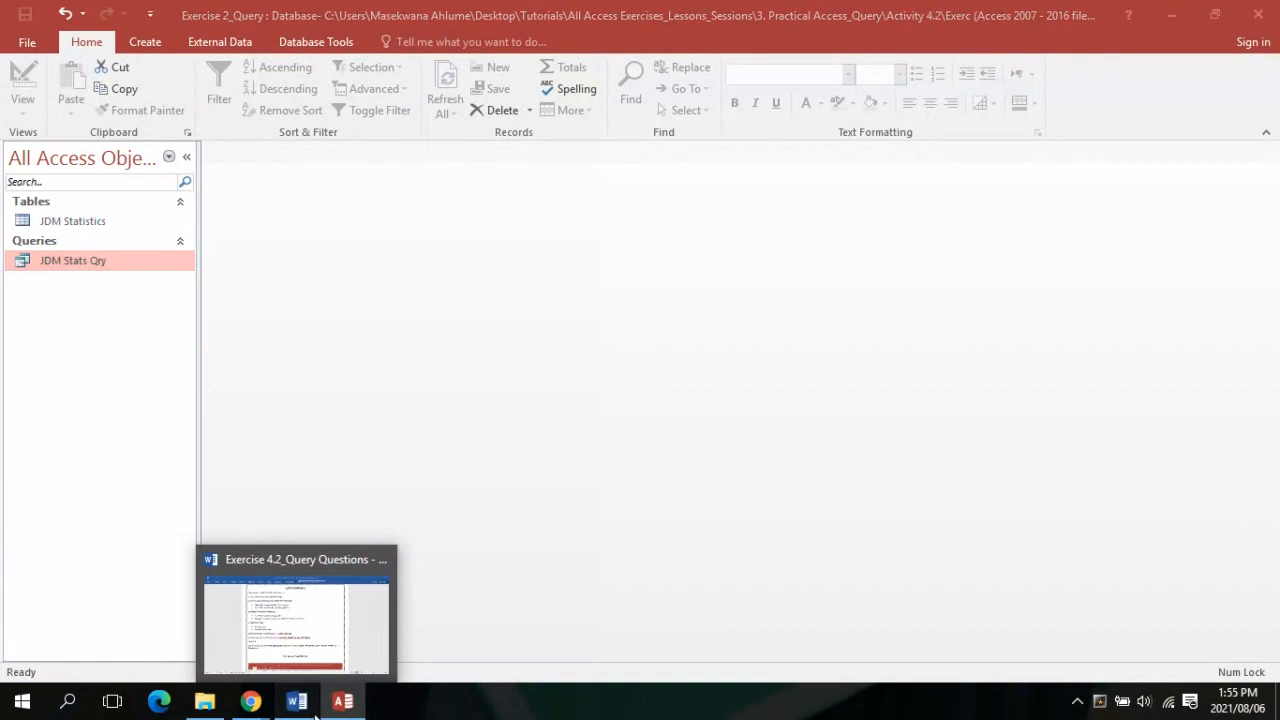
{"action": "left_click", "coordinate": [315, 712]}
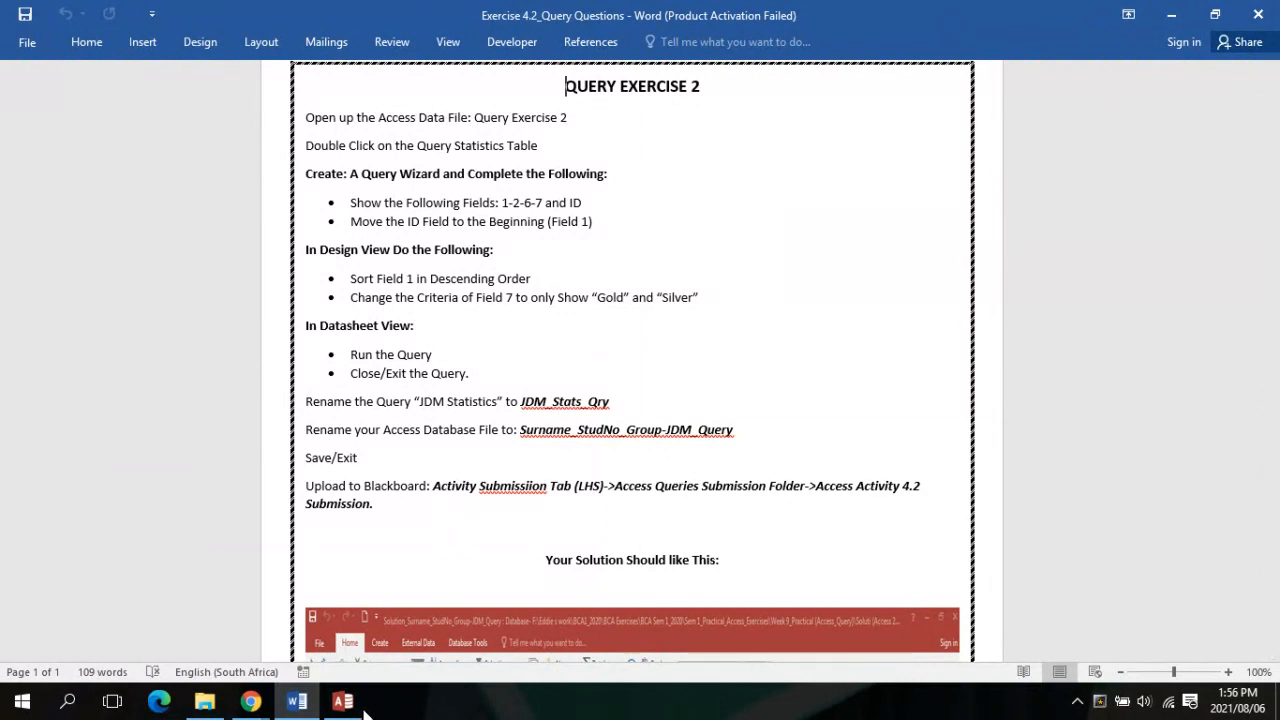
Read the Collaborate class chat, then return to the Exercise 2_Query database in Access
{"action": "mouse_move", "coordinate": [355, 708]}
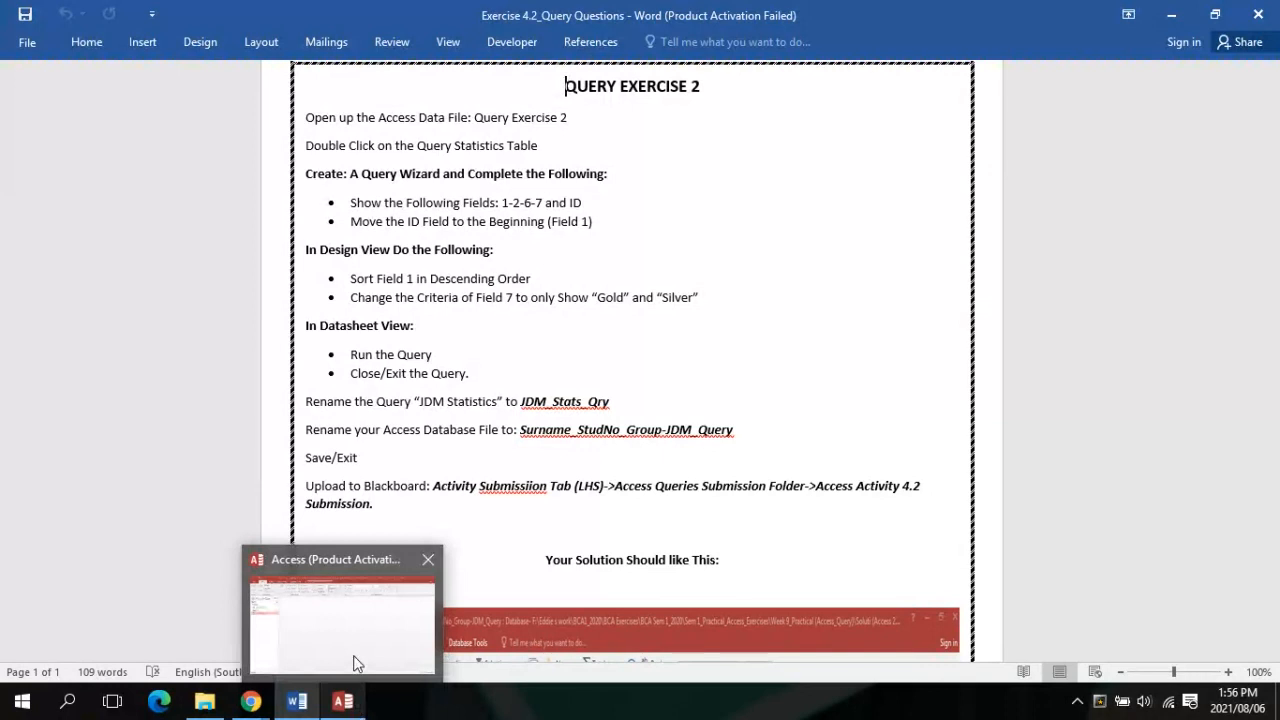
{"action": "left_click", "coordinate": [355, 663]}
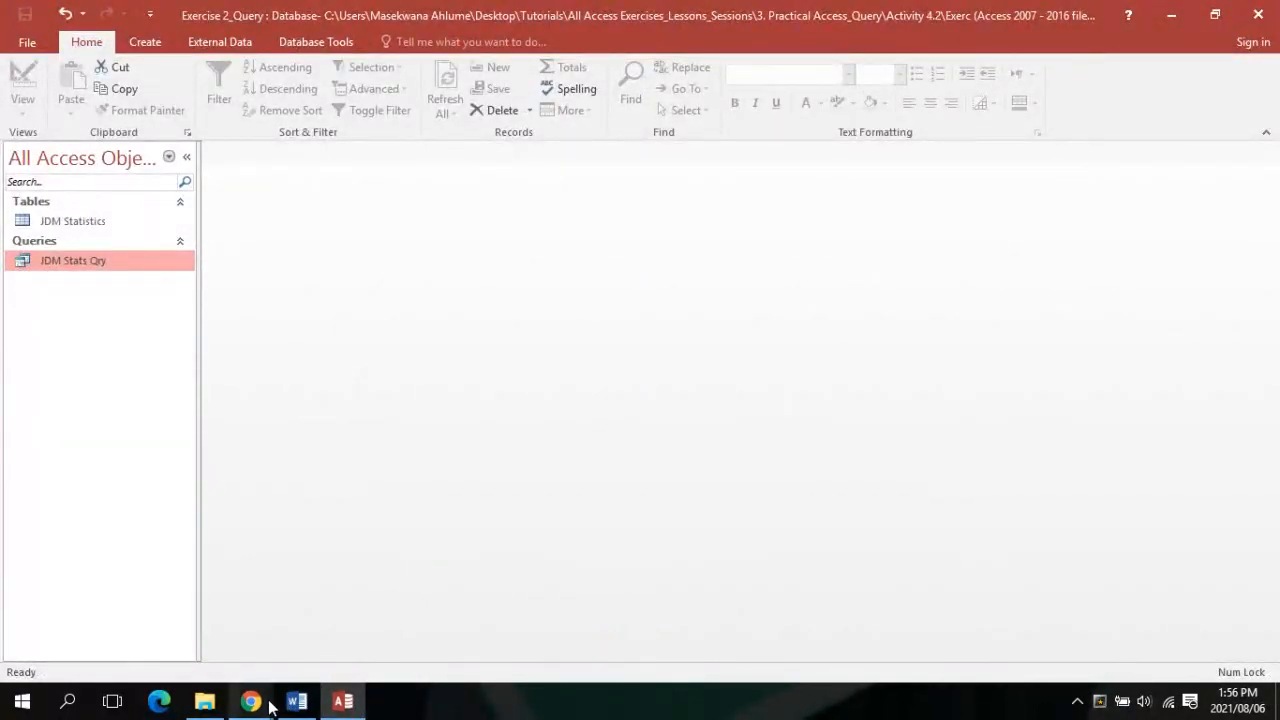
{"action": "mouse_move", "coordinate": [268, 705]}
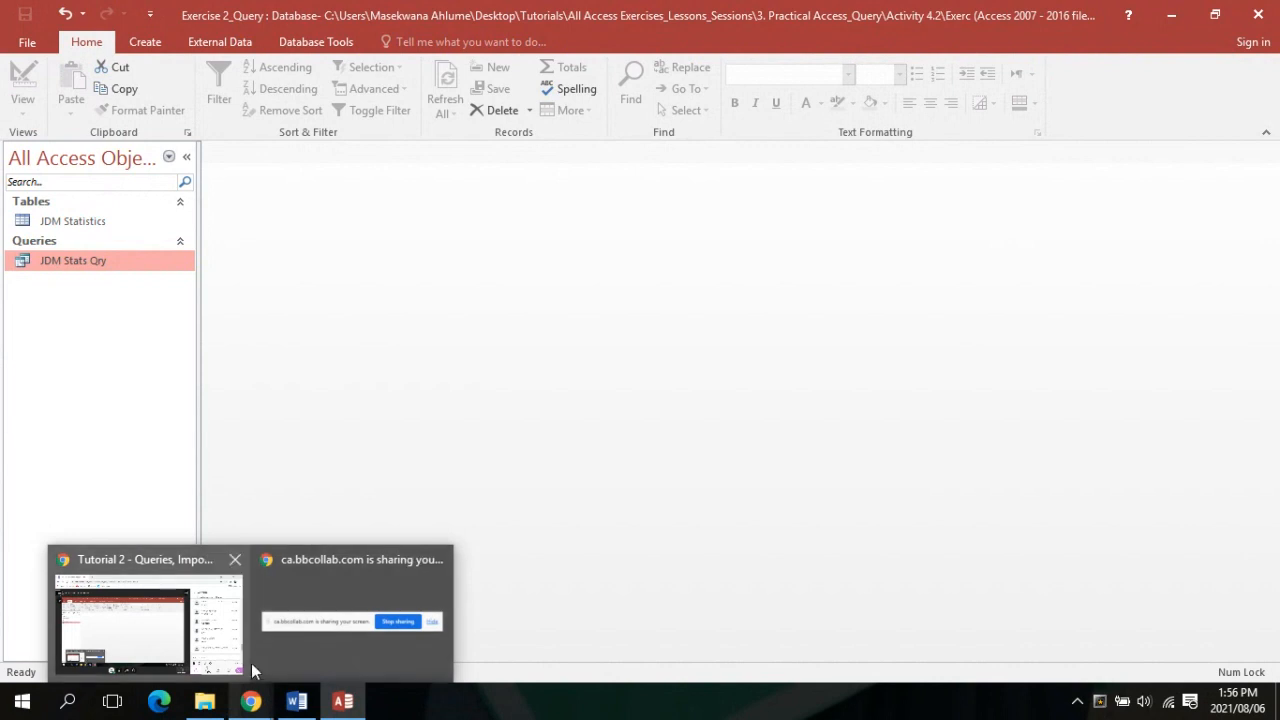
{"action": "mouse_move", "coordinate": [241, 649]}
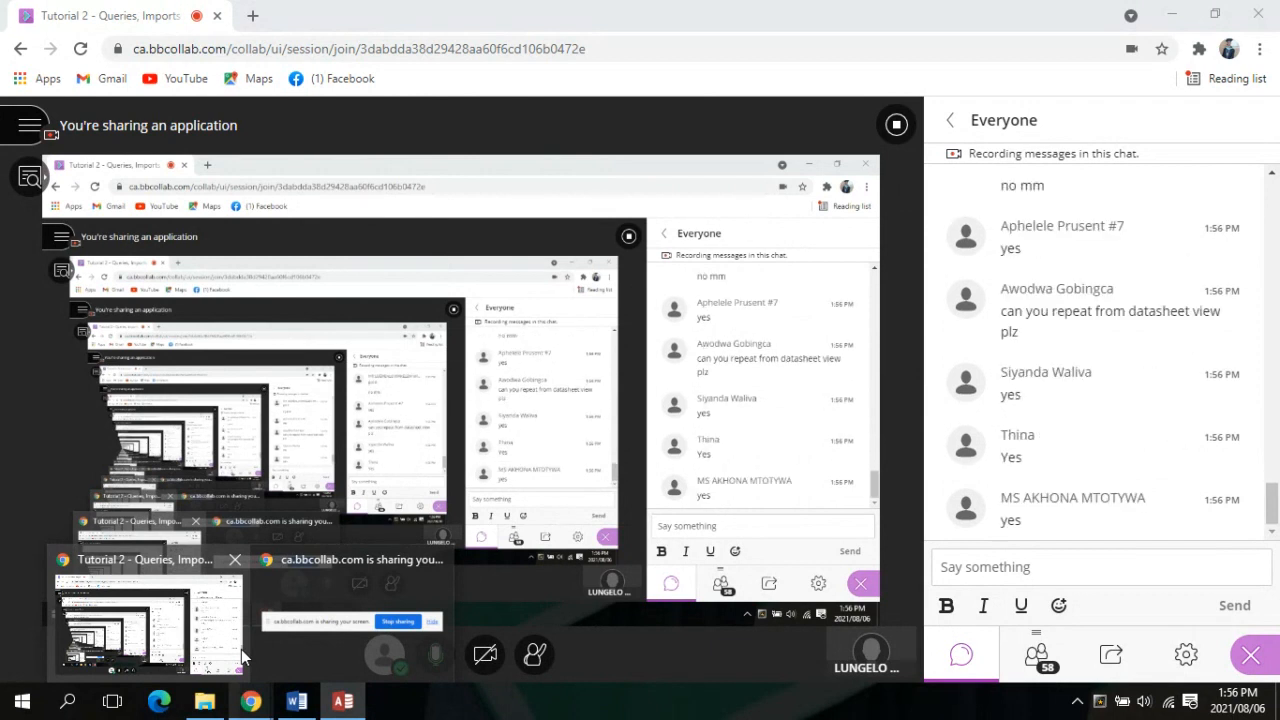
{"action": "left_click", "coordinate": [241, 649]}
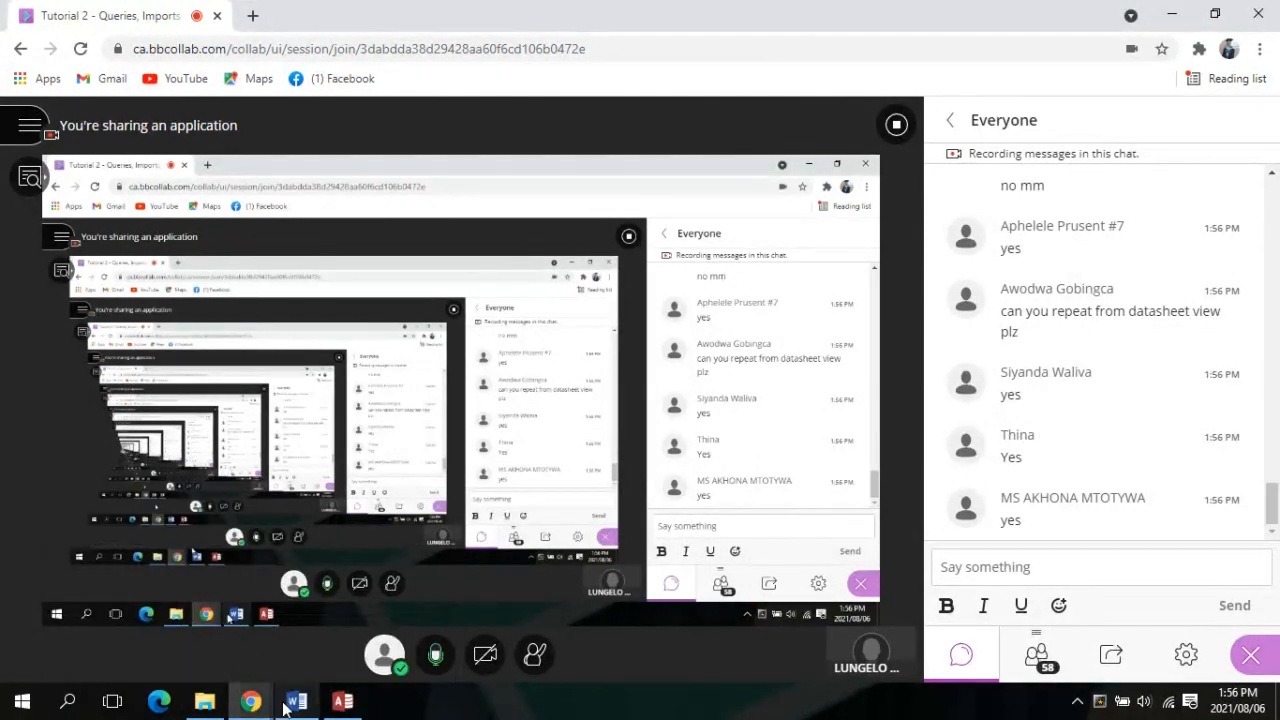
{"action": "left_click", "coordinate": [342, 701]}
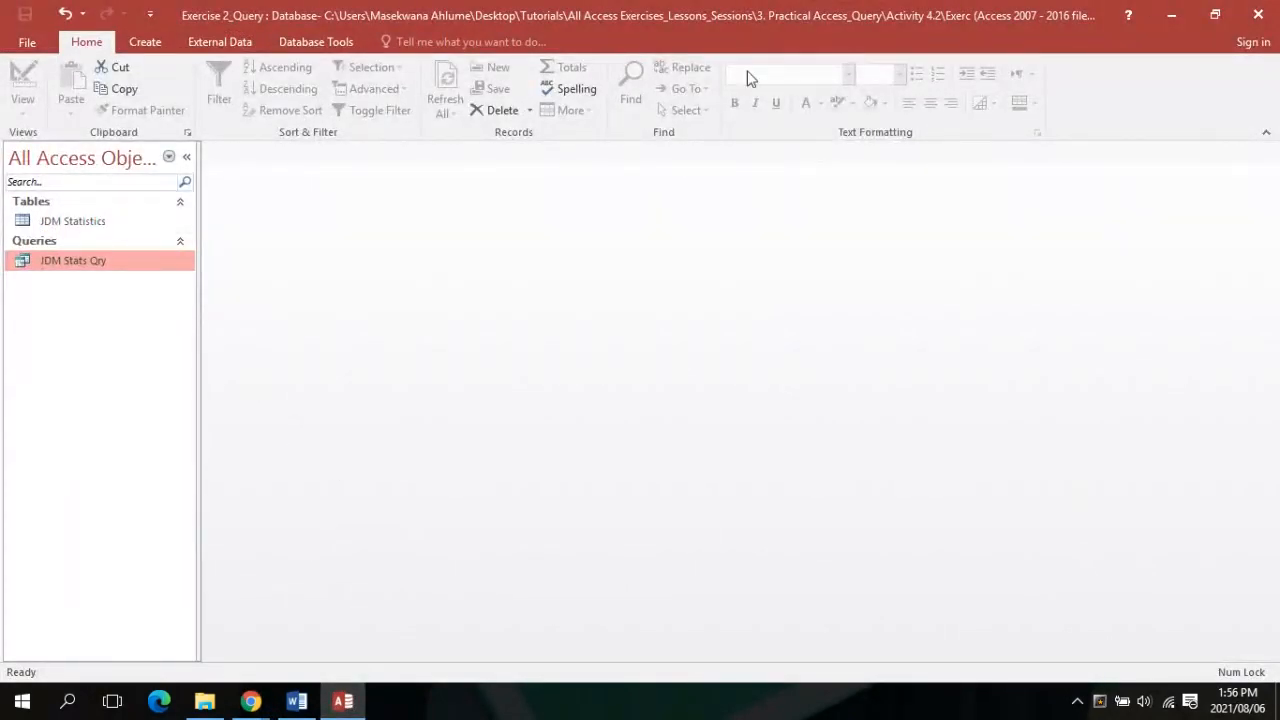
Choose File > Save As > Save Database As in Access Database format
{"action": "left_click", "coordinate": [22, 43]}
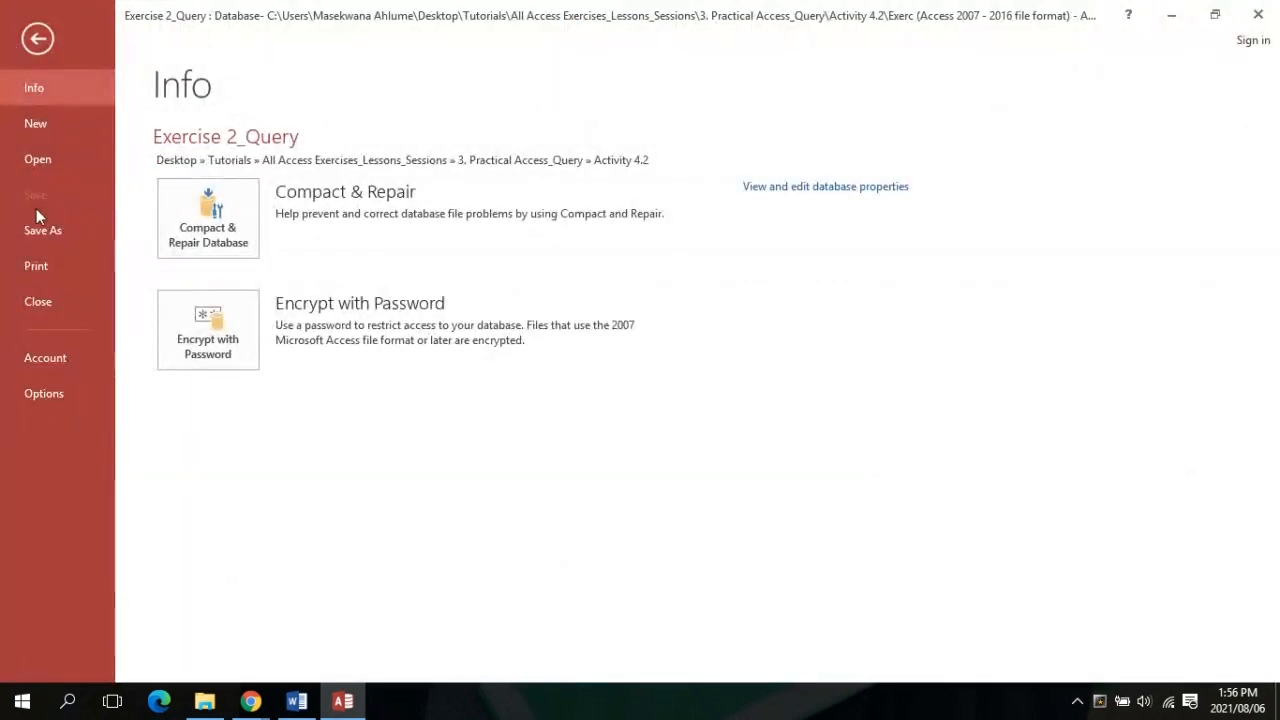
{"action": "left_click", "coordinate": [36, 246]}
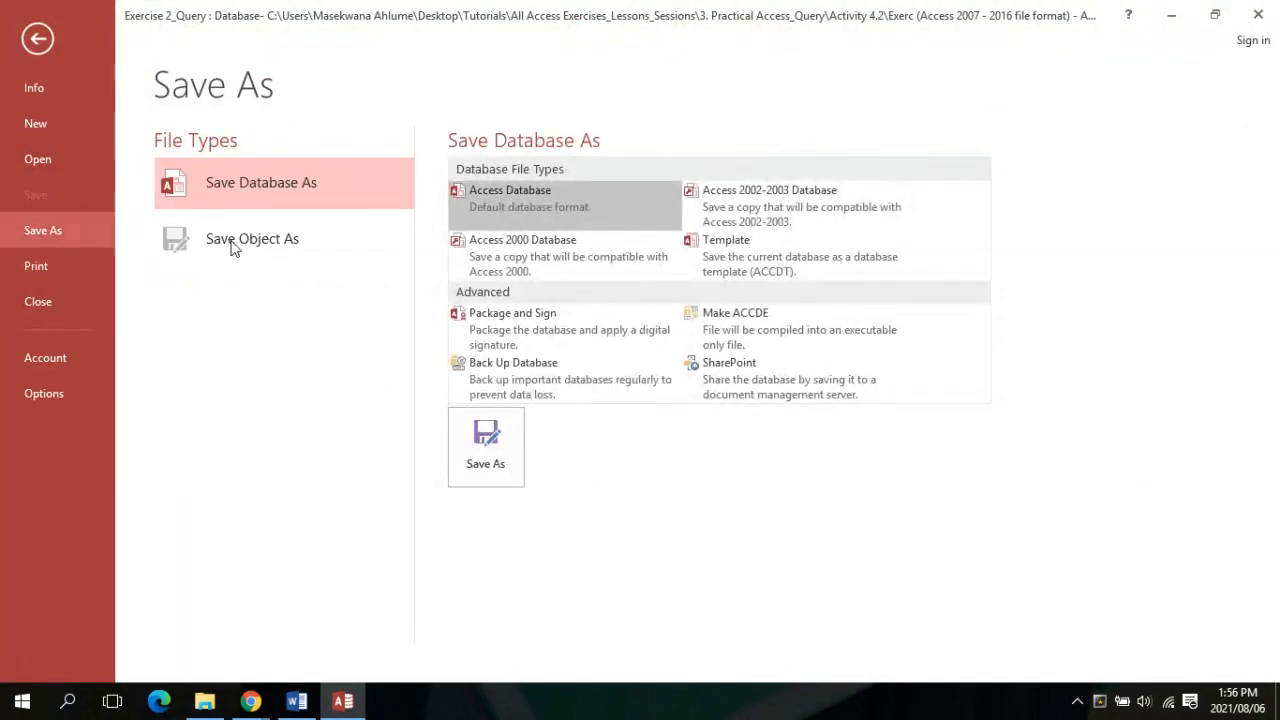
{"action": "double_click", "coordinate": [309, 180]}
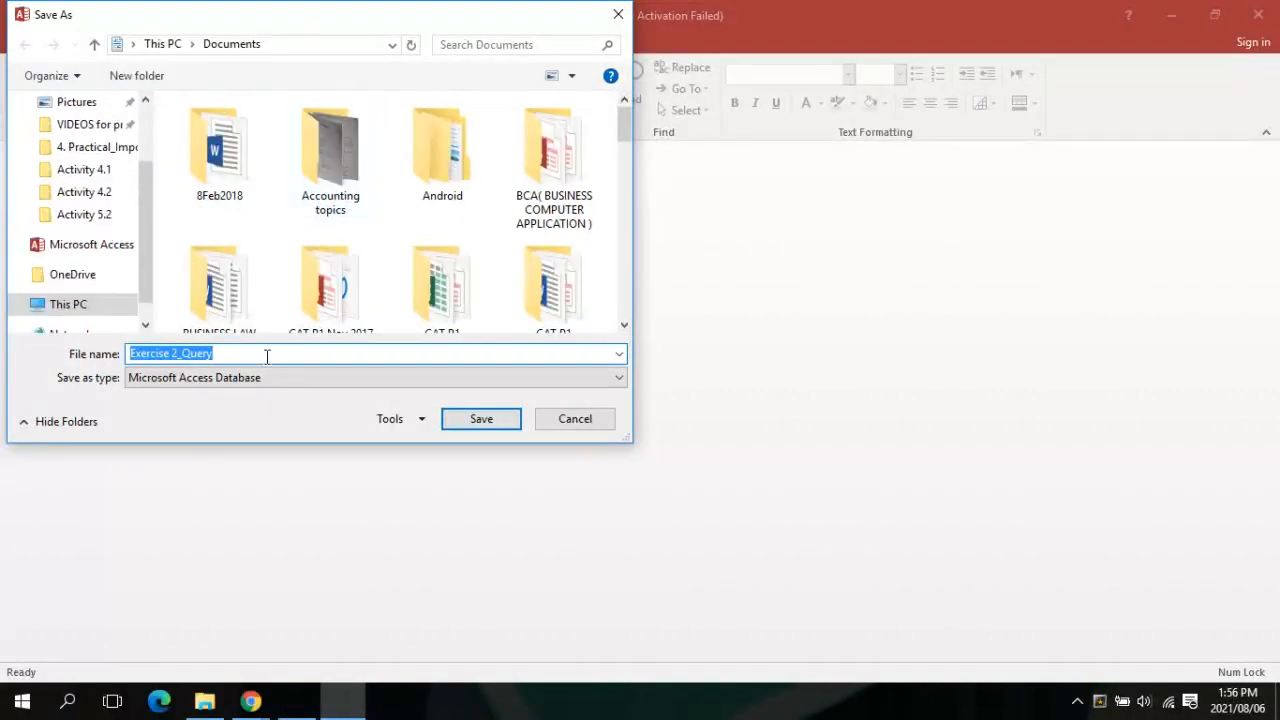
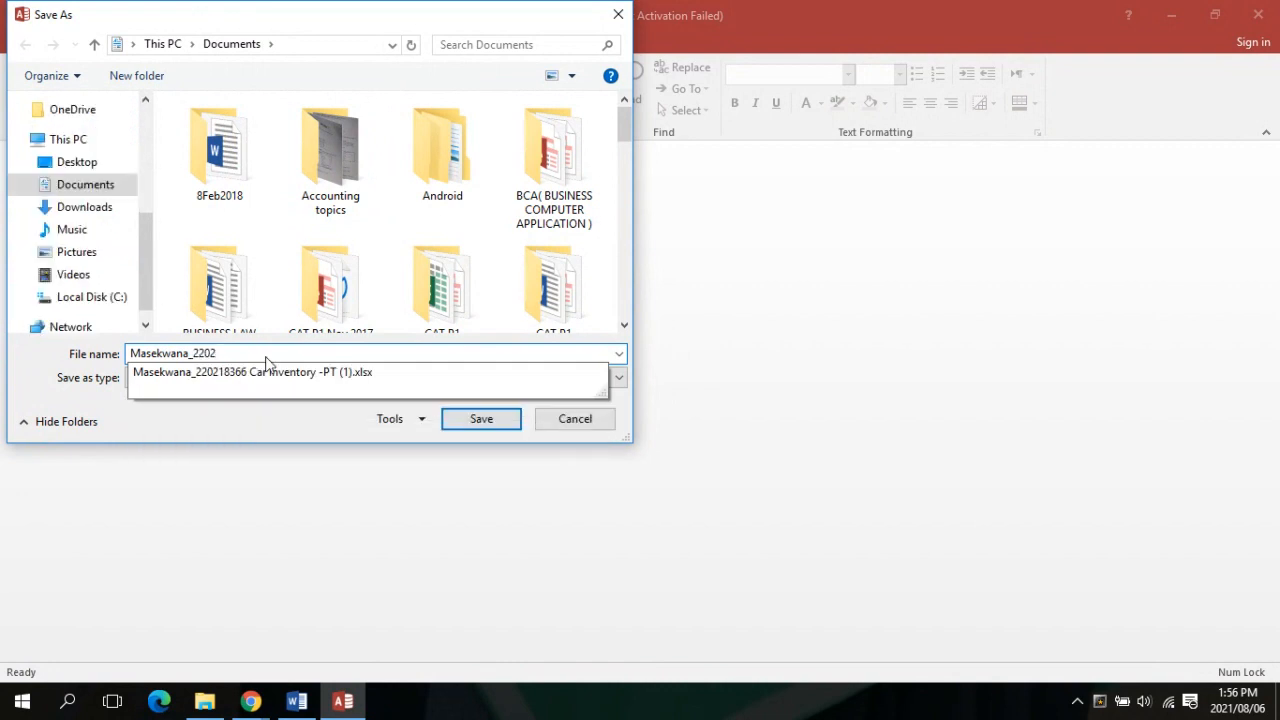
Enter the student's surname, student number and group 'B' into the file name
{"action": "left_click", "coordinate": [267, 356]}
{"action": "type", "text": "_"}
{"action": "key", "text": "Caps_Lock"}
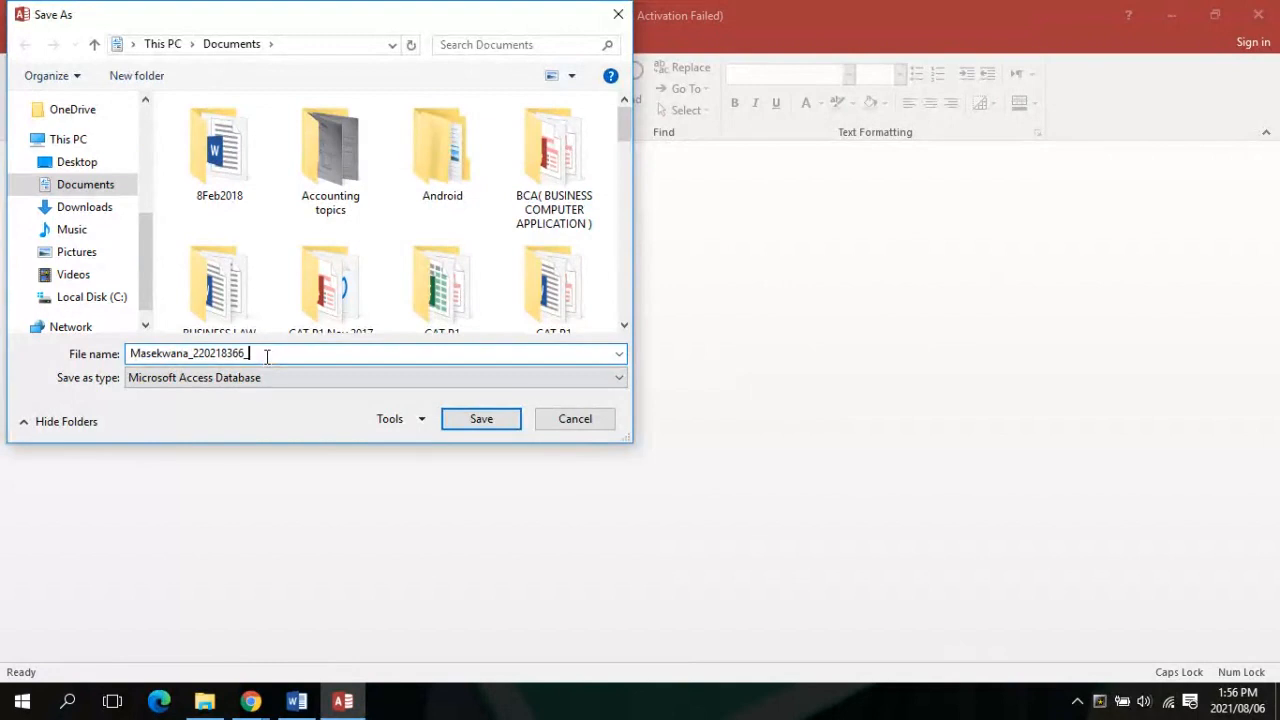
{"action": "type", "text": "B_"}
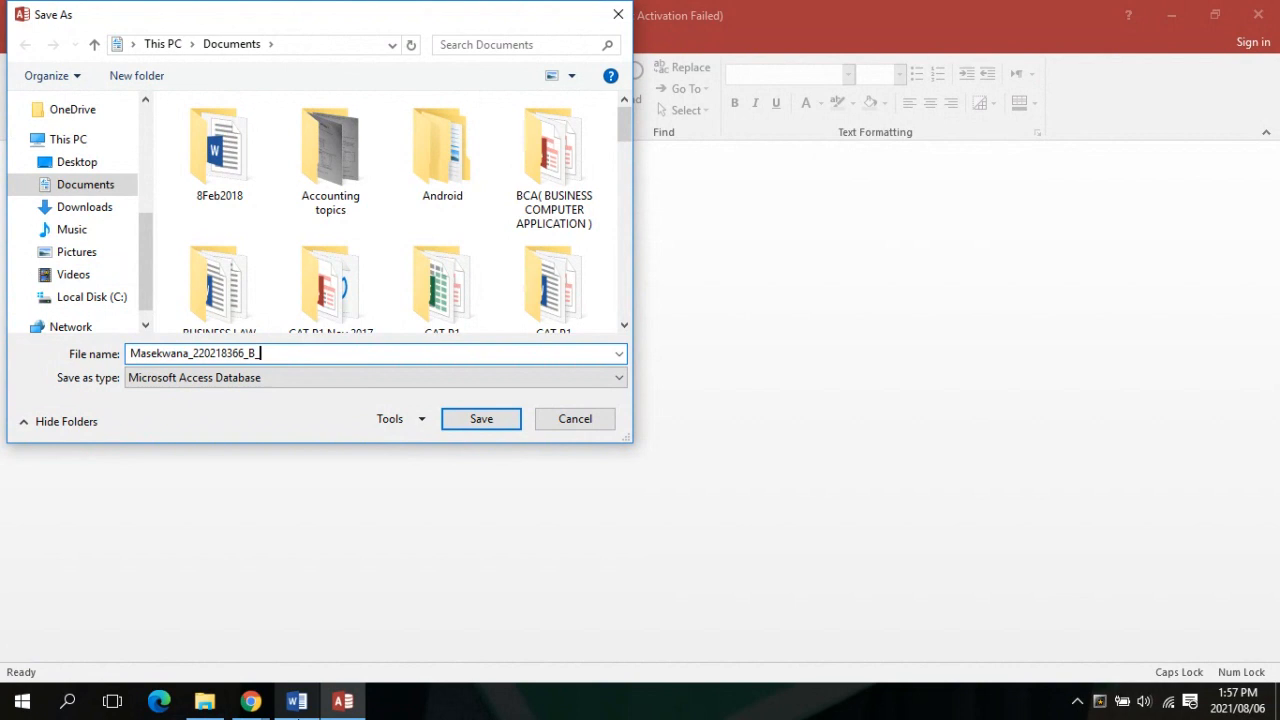
After checking the naming format, append 'JDM Query' and save the database copy
{"action": "left_click", "coordinate": [292, 661]}
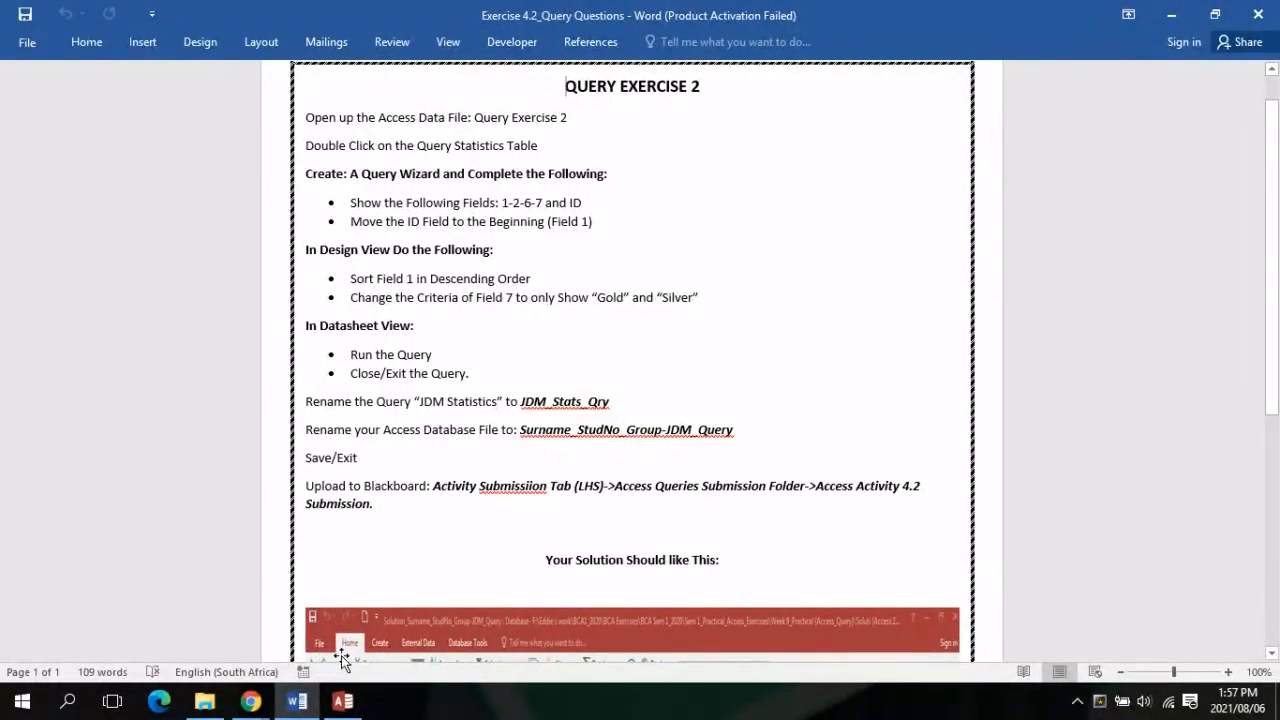
{"action": "left_click", "coordinate": [342, 701]}
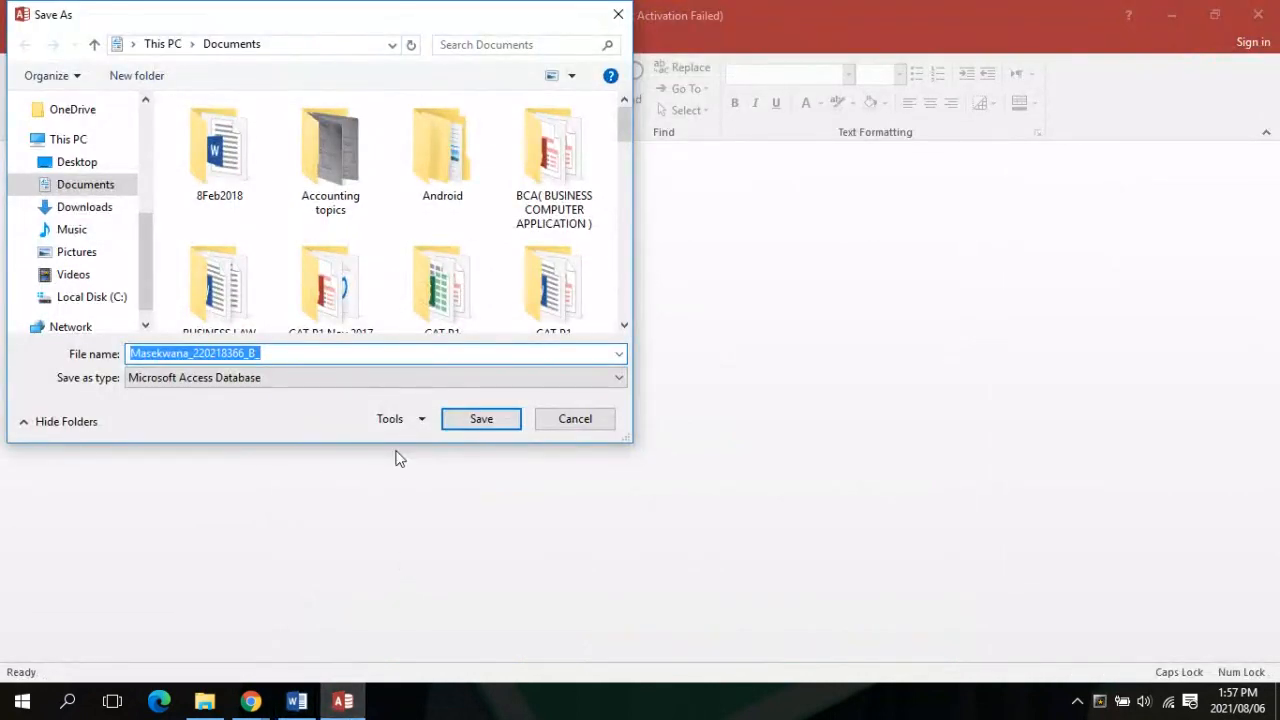
{"action": "left_click", "coordinate": [289, 353]}
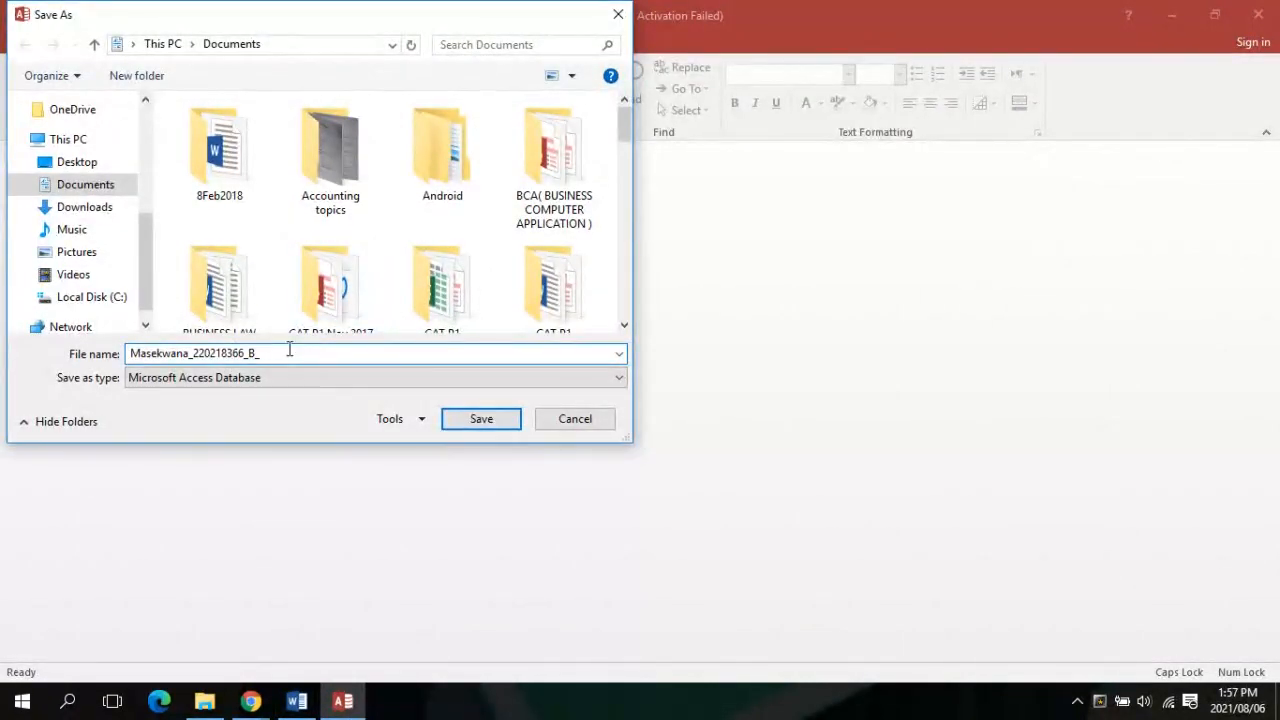
{"action": "key", "text": "Caps_Lock"}
{"action": "type", "text": "g"}
{"action": "key", "text": "BackSpace"}
{"action": "type", "text": "j"}
{"action": "key", "text": "BackSpace"}
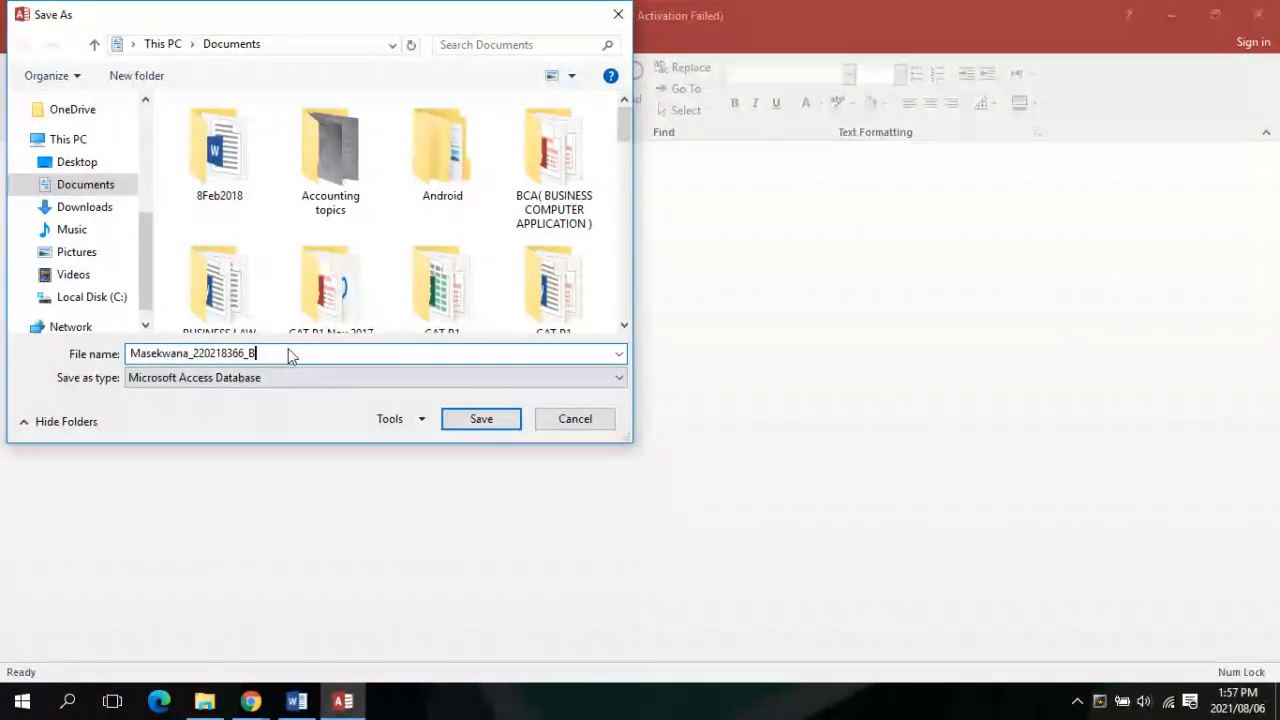
{"action": "key", "text": "Caps_Lock"}
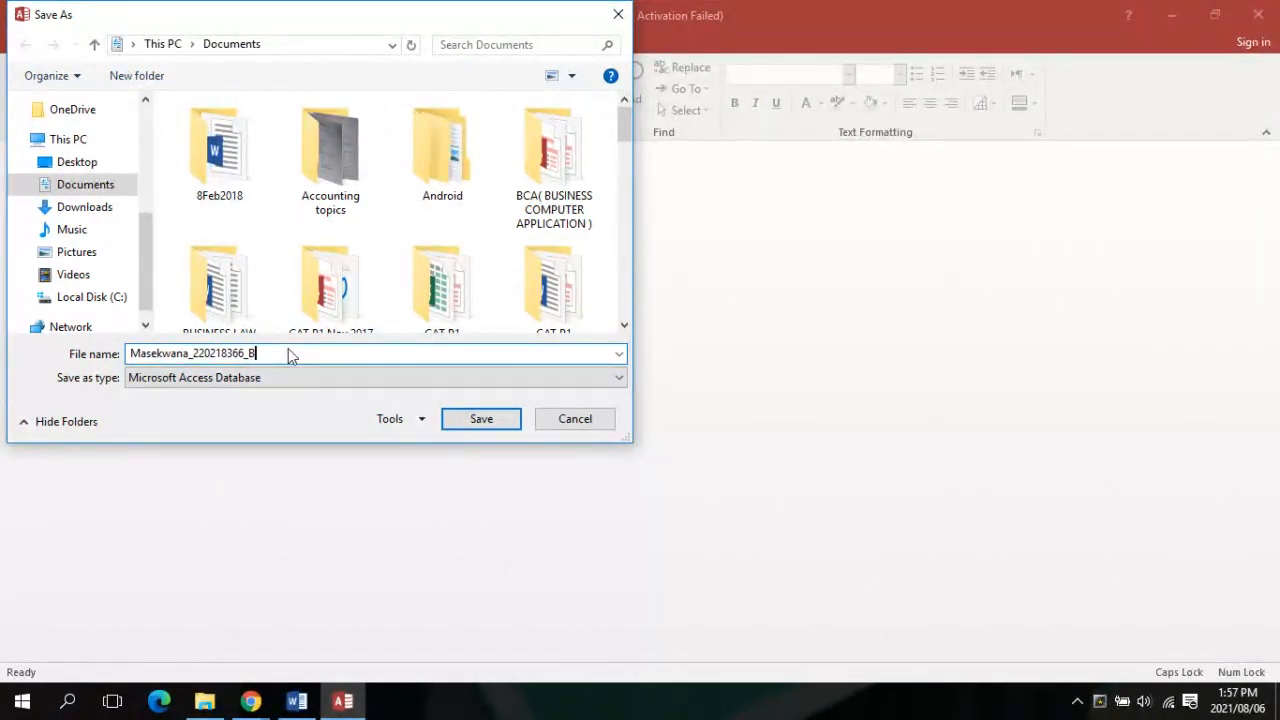
{"action": "type", "text": "_"}
{"action": "key", "text": "Caps_Lock"}
{"action": "key", "text": "Caps_Lock"}
{"action": "type", "text": "DM"}
{"action": "key", "text": "Caps_Lock"}
{"action": "type", "text": "d"}
{"action": "key", "text": "Caps_Lock"}
{"action": "type", "text": "A"}
{"action": "key", "text": "Caps_Lock"}
{"action": "key", "text": "Return"}
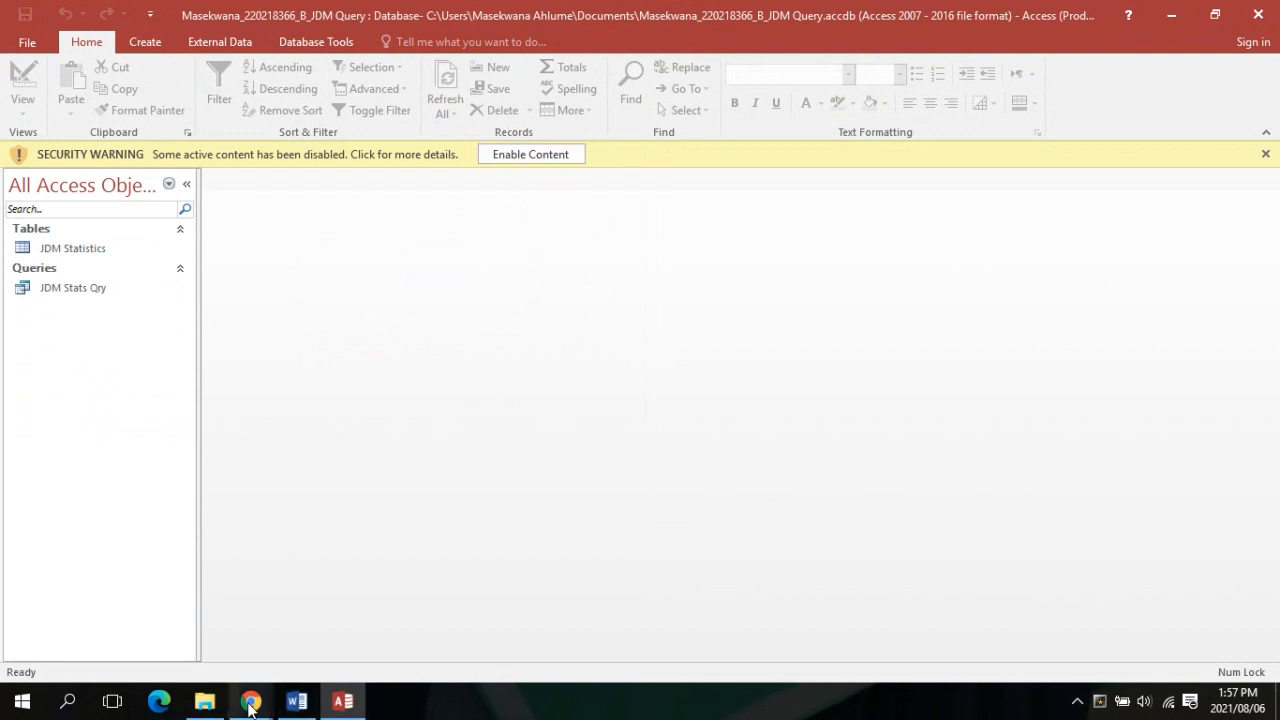
Check the Collaborate session, then return to the Access database window
{"action": "mouse_move", "coordinate": [251, 705]}
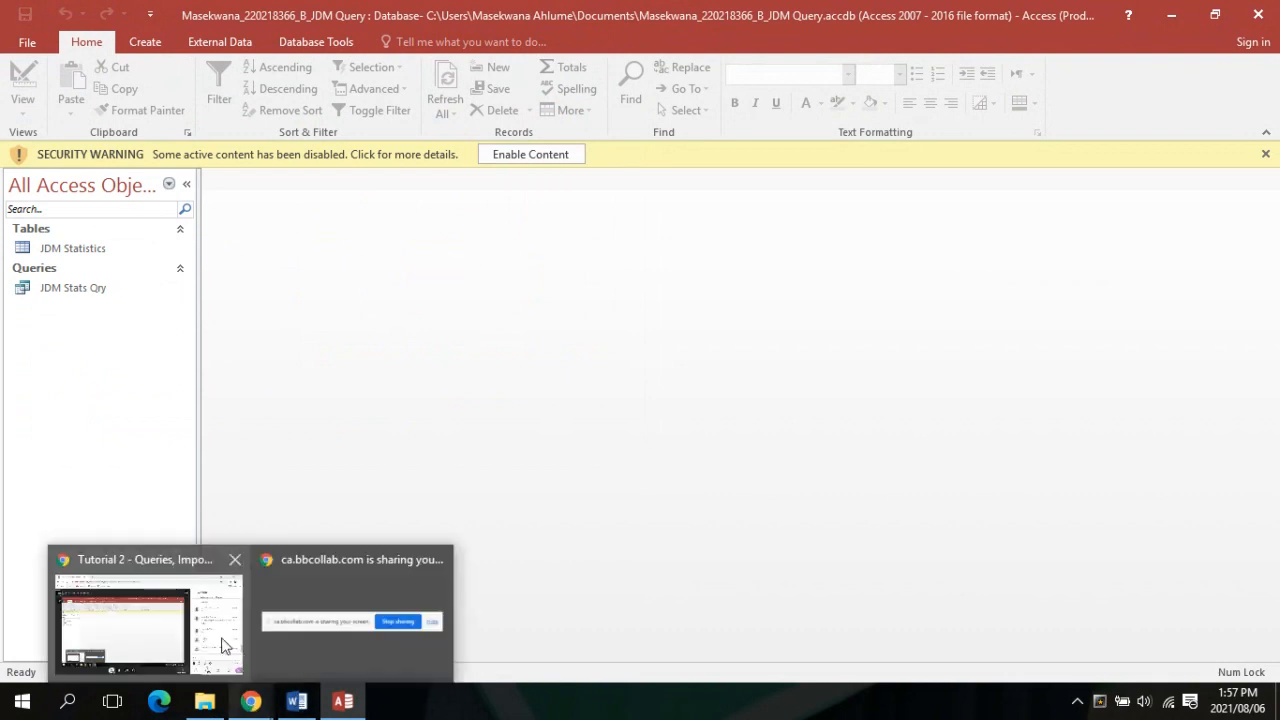
{"action": "mouse_move", "coordinate": [225, 645]}
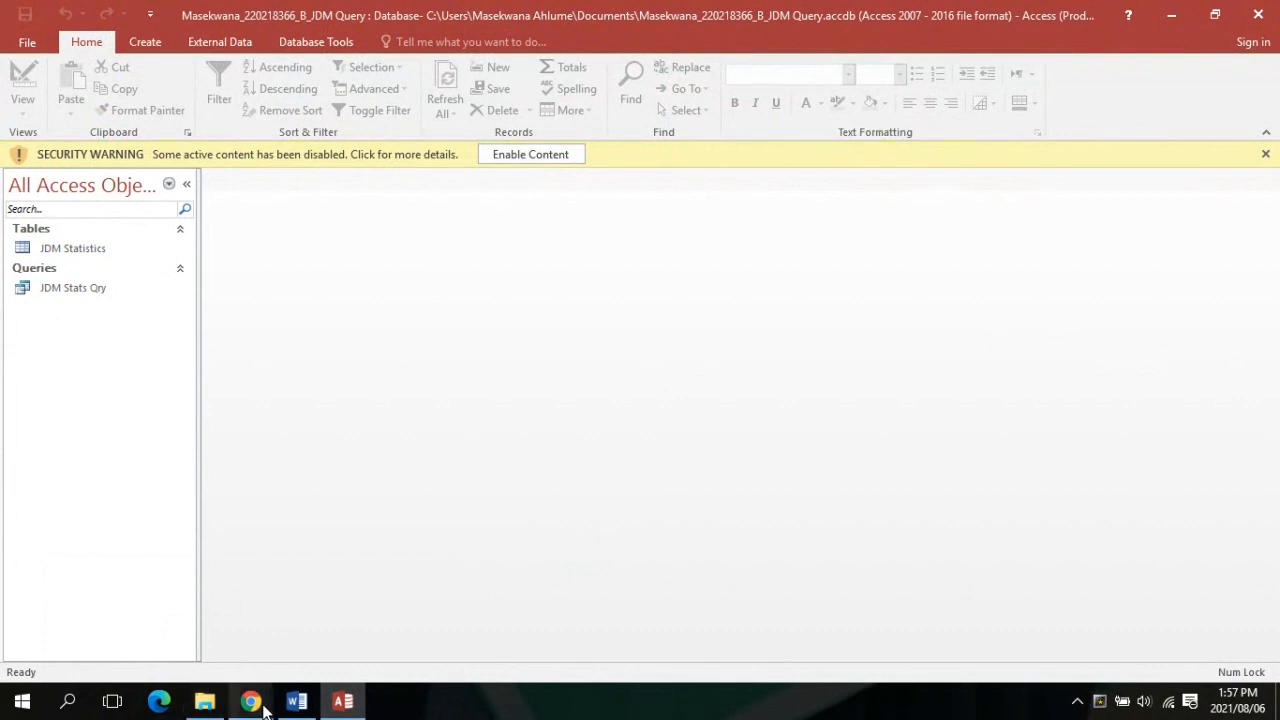
{"action": "mouse_move", "coordinate": [263, 710]}
{"action": "left_click", "coordinate": [114, 620]}
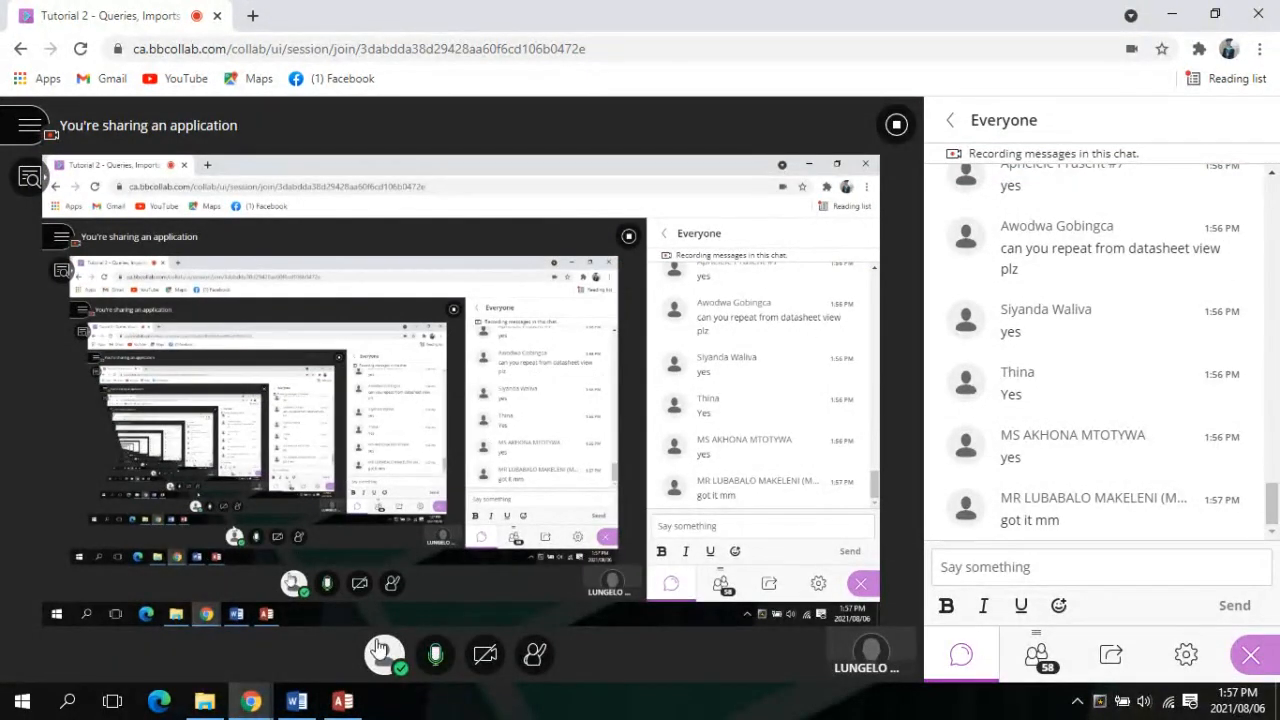
{"action": "left_click", "coordinate": [342, 701]}
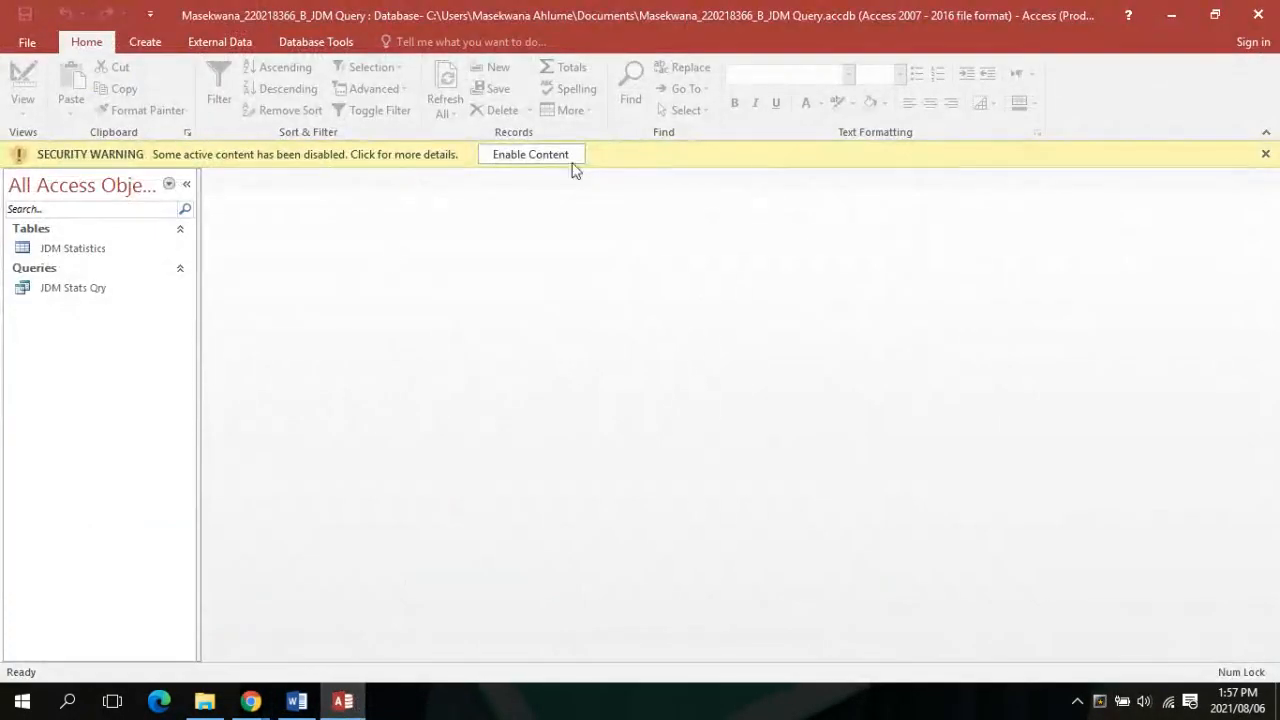
Enable the database's content and open JDM Stats Qry to view its results
{"action": "left_click", "coordinate": [576, 158]}
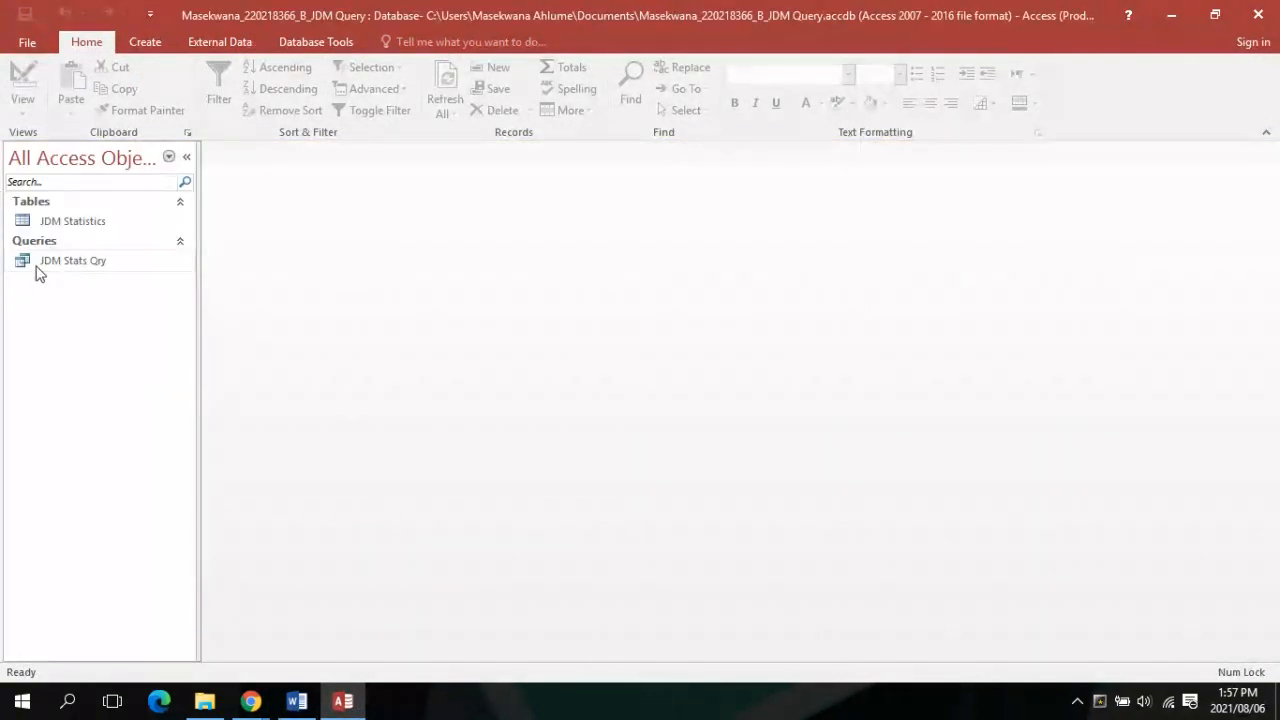
{"action": "left_click", "coordinate": [37, 268]}
{"action": "double_click", "coordinate": [37, 270]}
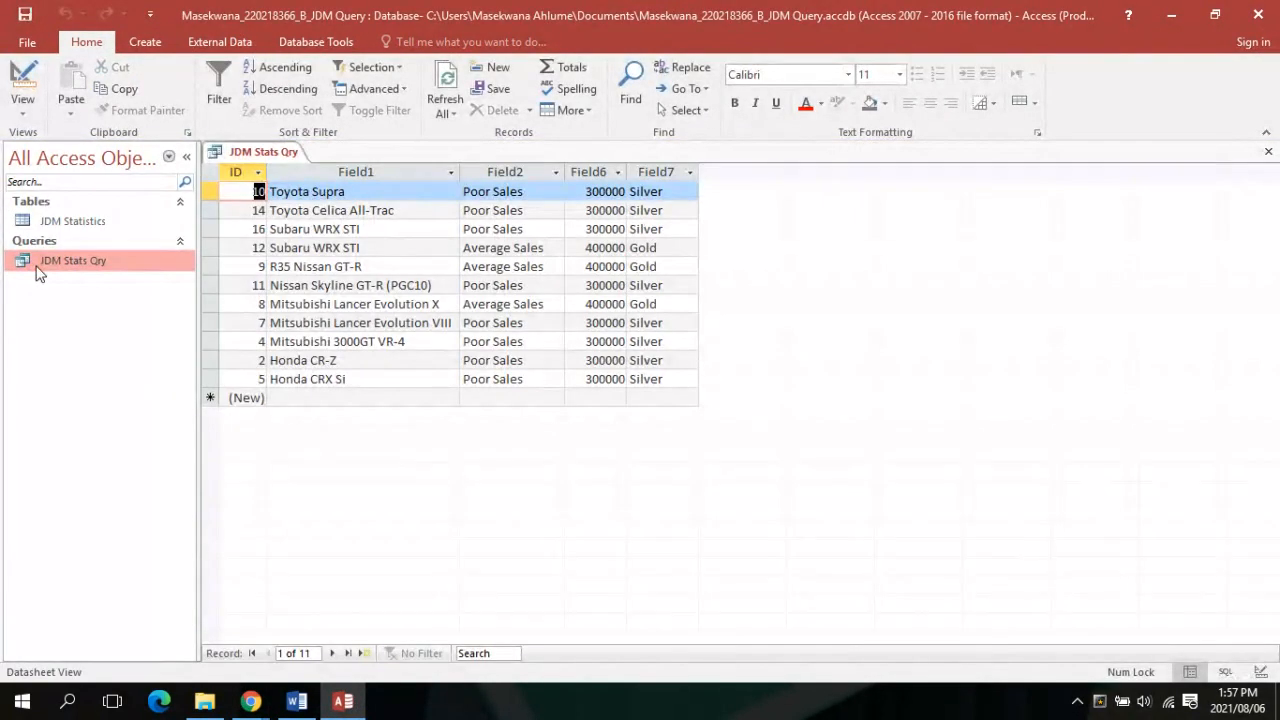
Review the instructions, inspect JDM Stats Qry's design grid, and run it again
{"action": "left_click", "coordinate": [294, 701]}
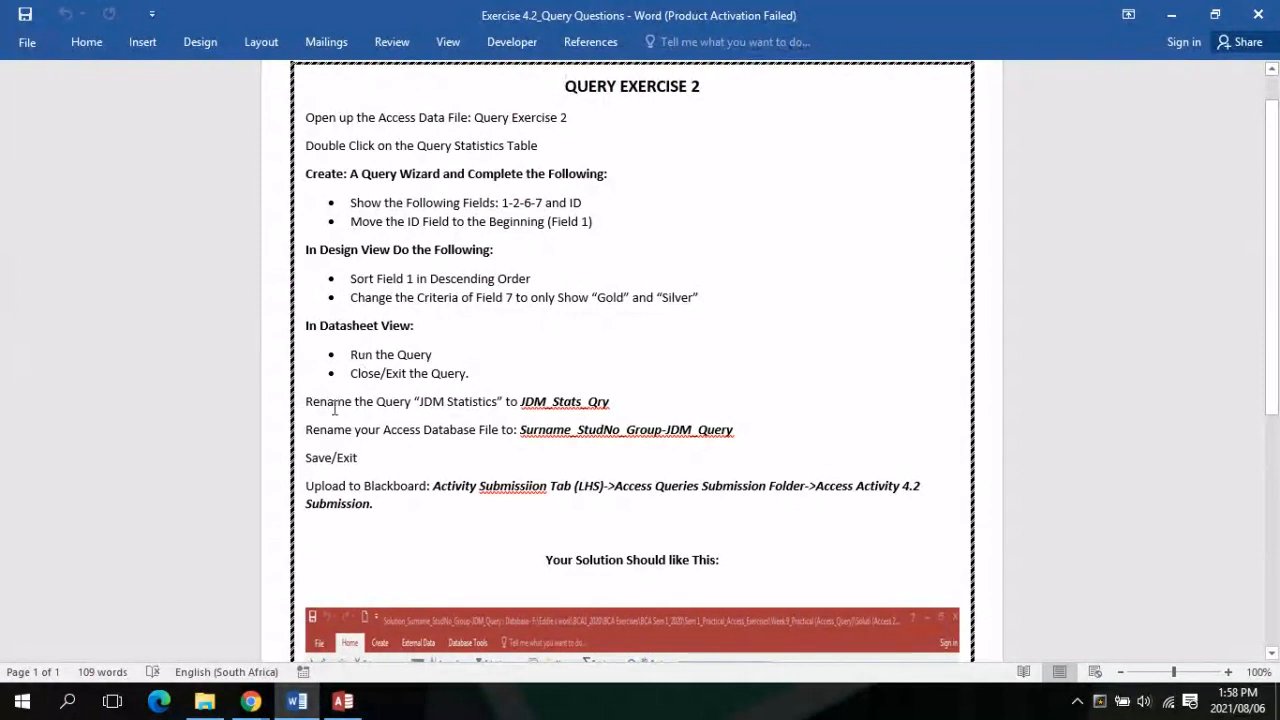
{"action": "left_click", "coordinate": [338, 706]}
{"action": "left_click", "coordinate": [23, 108]}
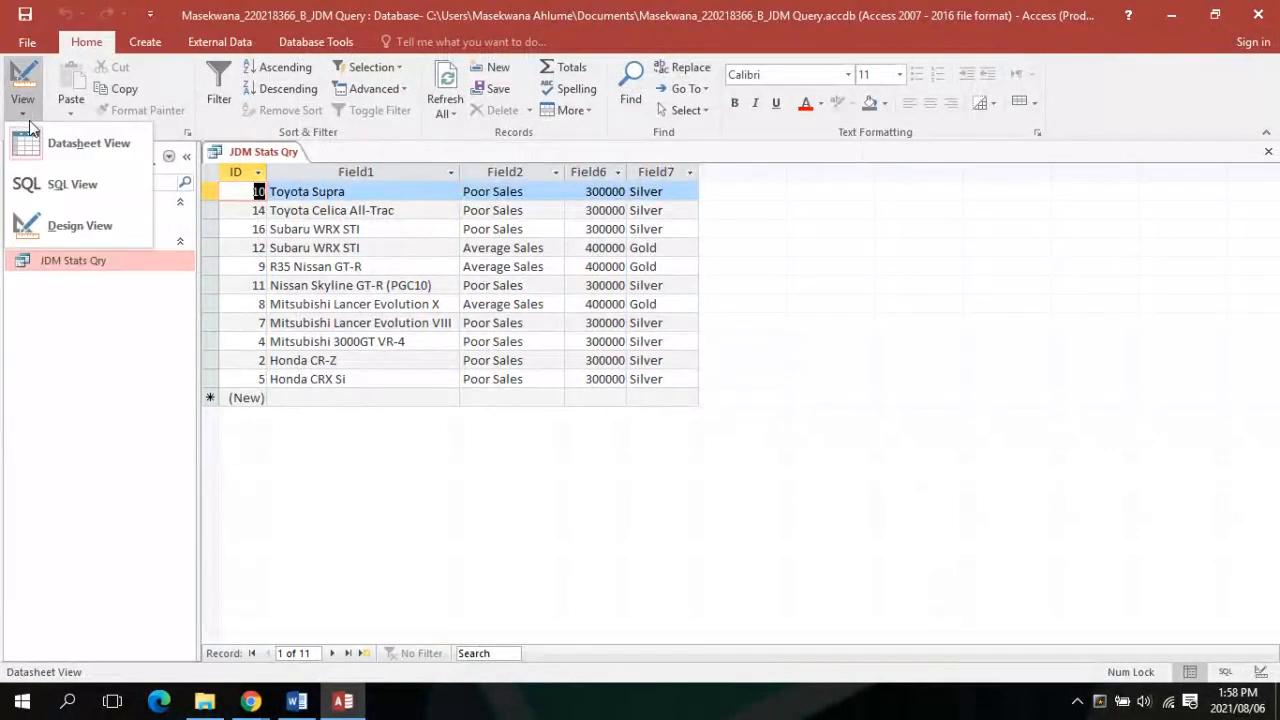
{"action": "left_click", "coordinate": [27, 225]}
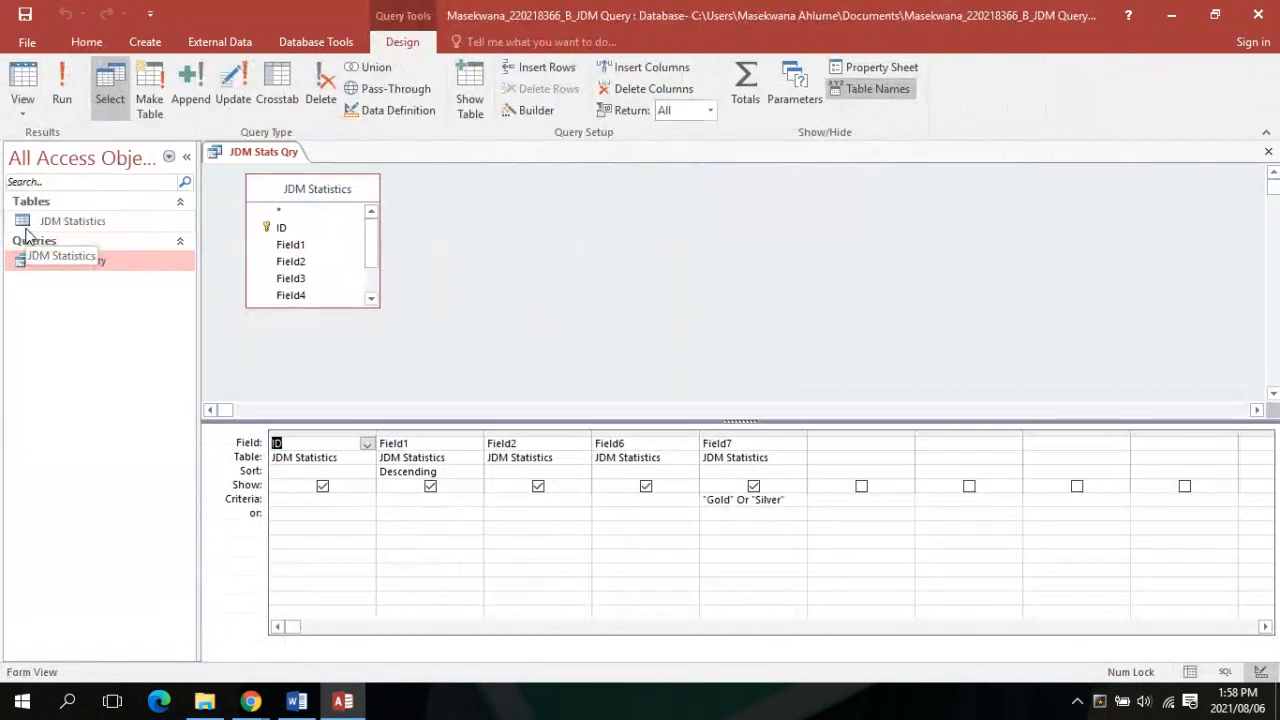
{"action": "left_click", "coordinate": [68, 78]}
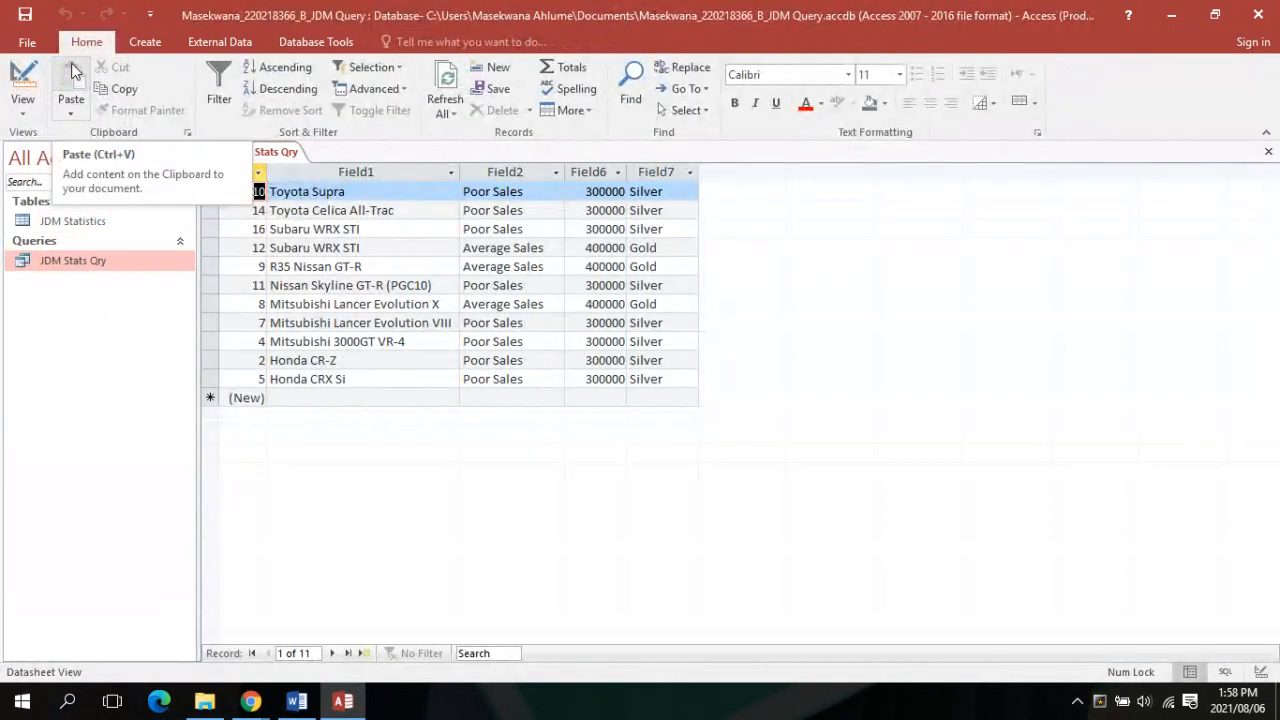
{"action": "left_click", "coordinate": [270, 152]}
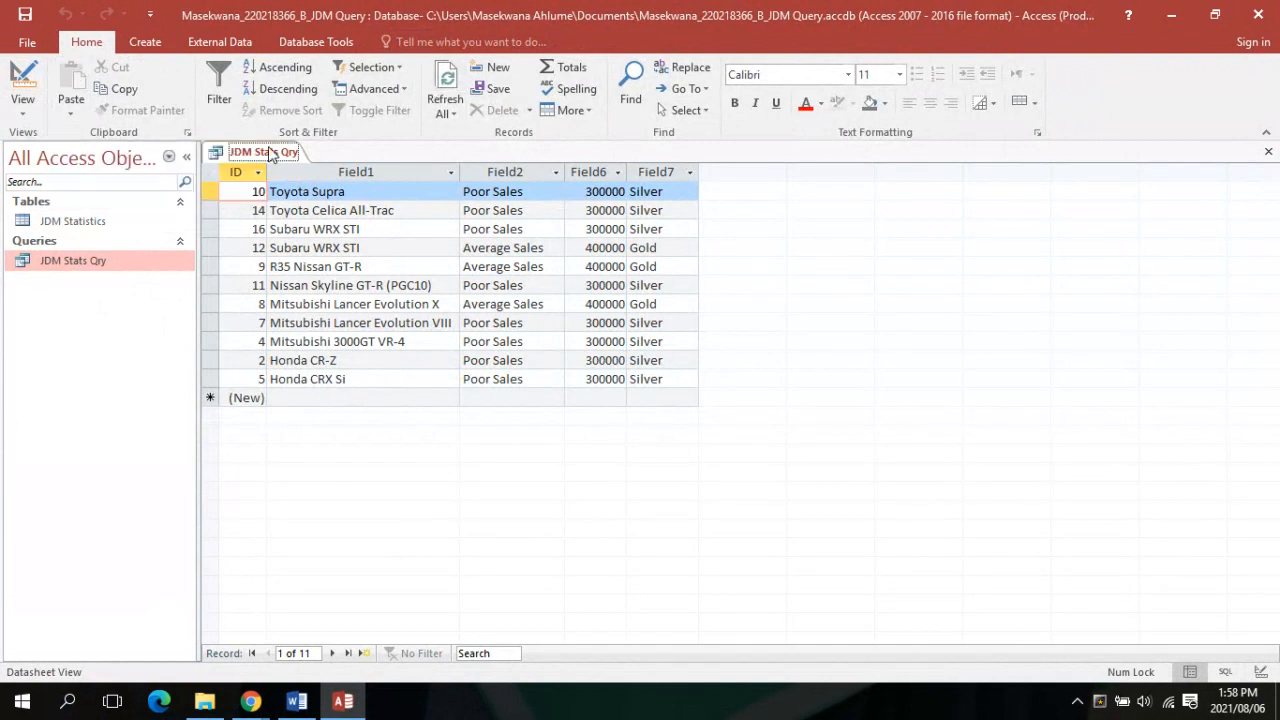
Compare the results with the instructions, close JDM Stats Qry, and bring Word forward
{"action": "left_click", "coordinate": [297, 701]}
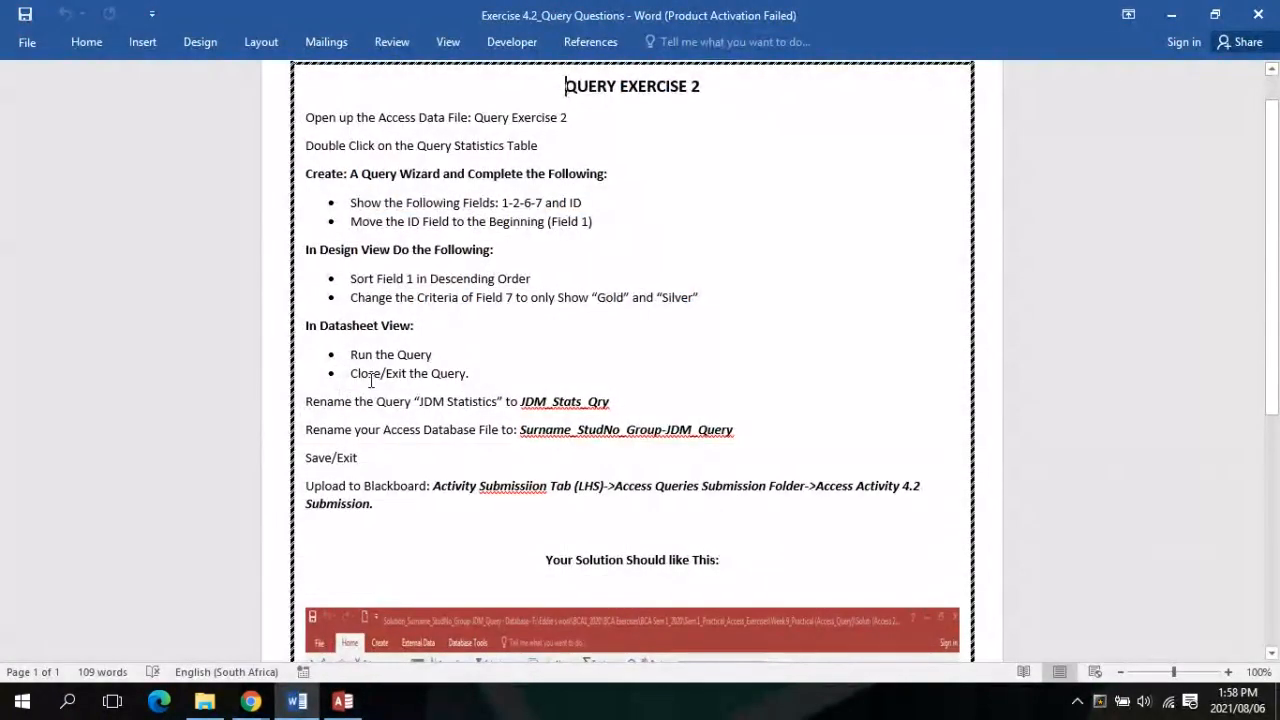
{"action": "left_click", "coordinate": [343, 701]}
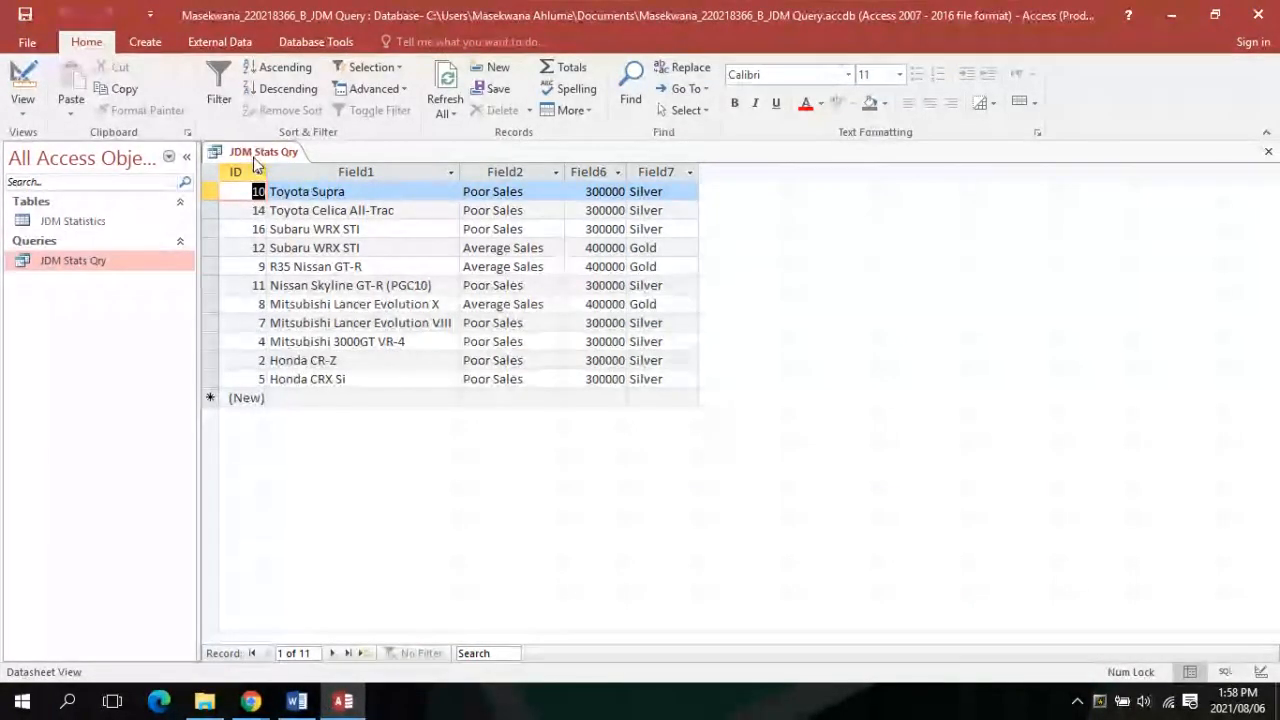
{"action": "right_click", "coordinate": [256, 156]}
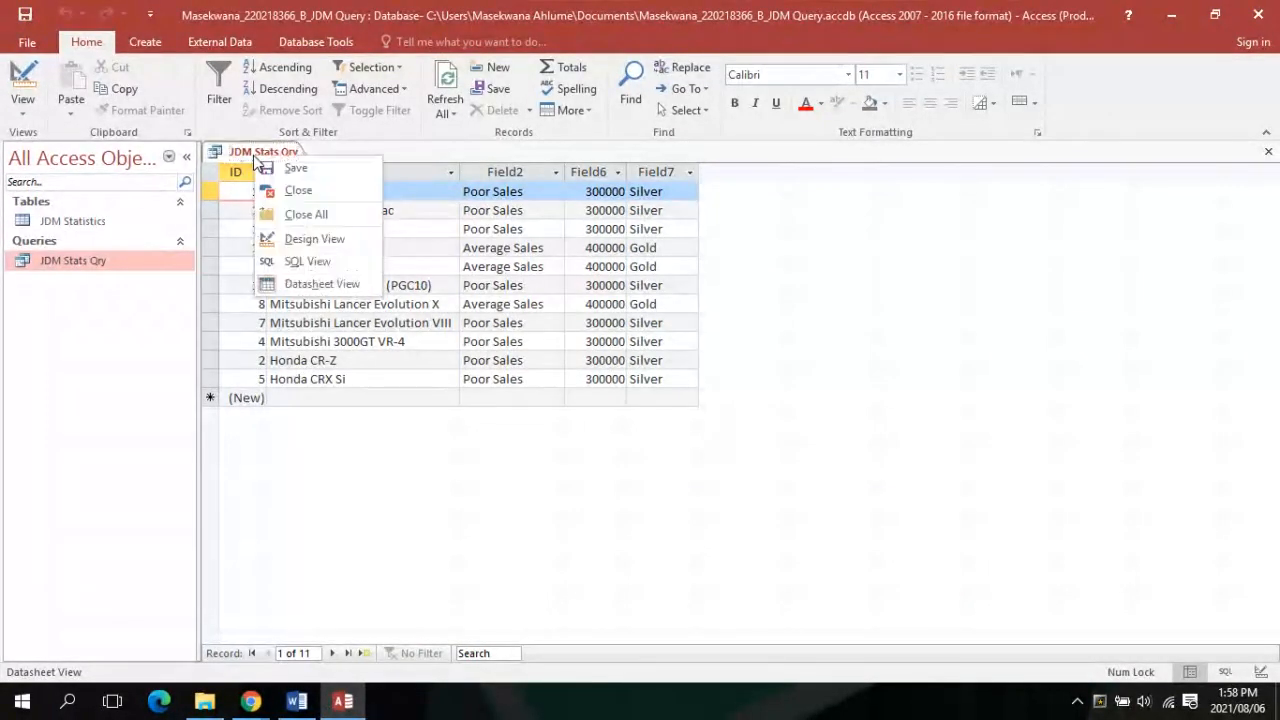
{"action": "left_click", "coordinate": [300, 190]}
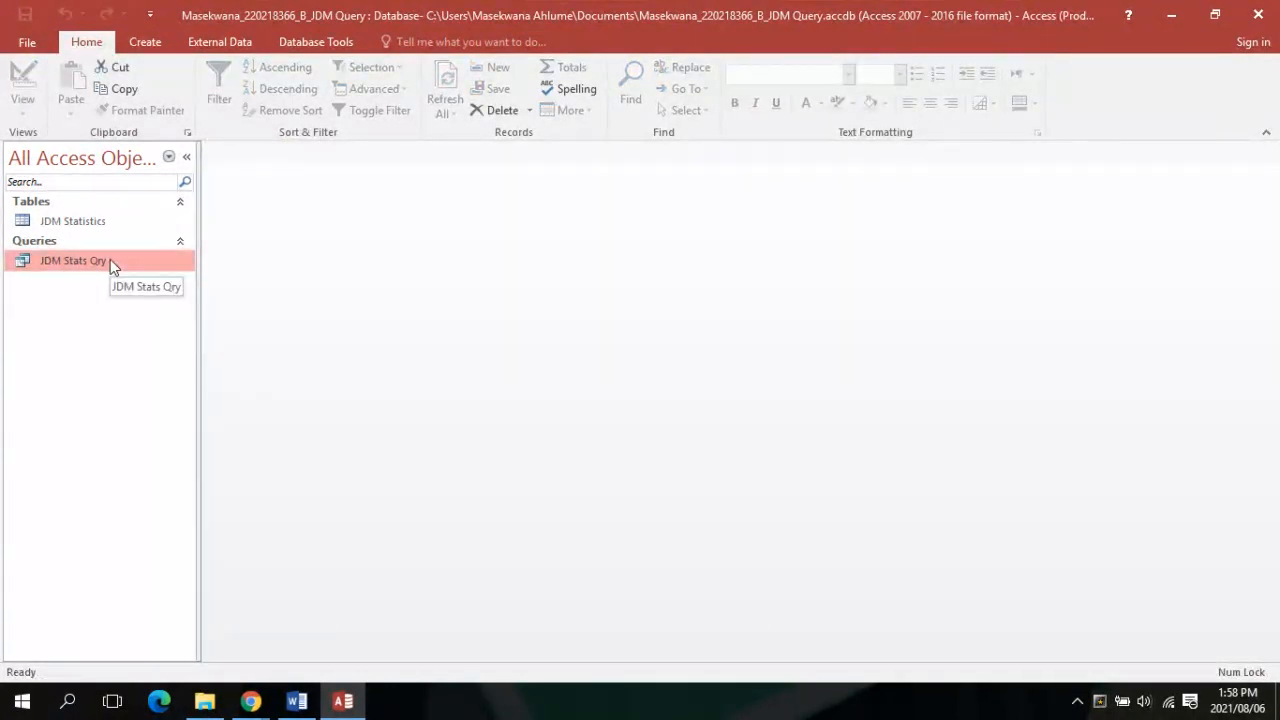
{"action": "left_click", "coordinate": [287, 705]}
Glance at the Collaborate session and Word instructions, then return to the Access database
{"action": "mouse_move", "coordinate": [250, 700]}
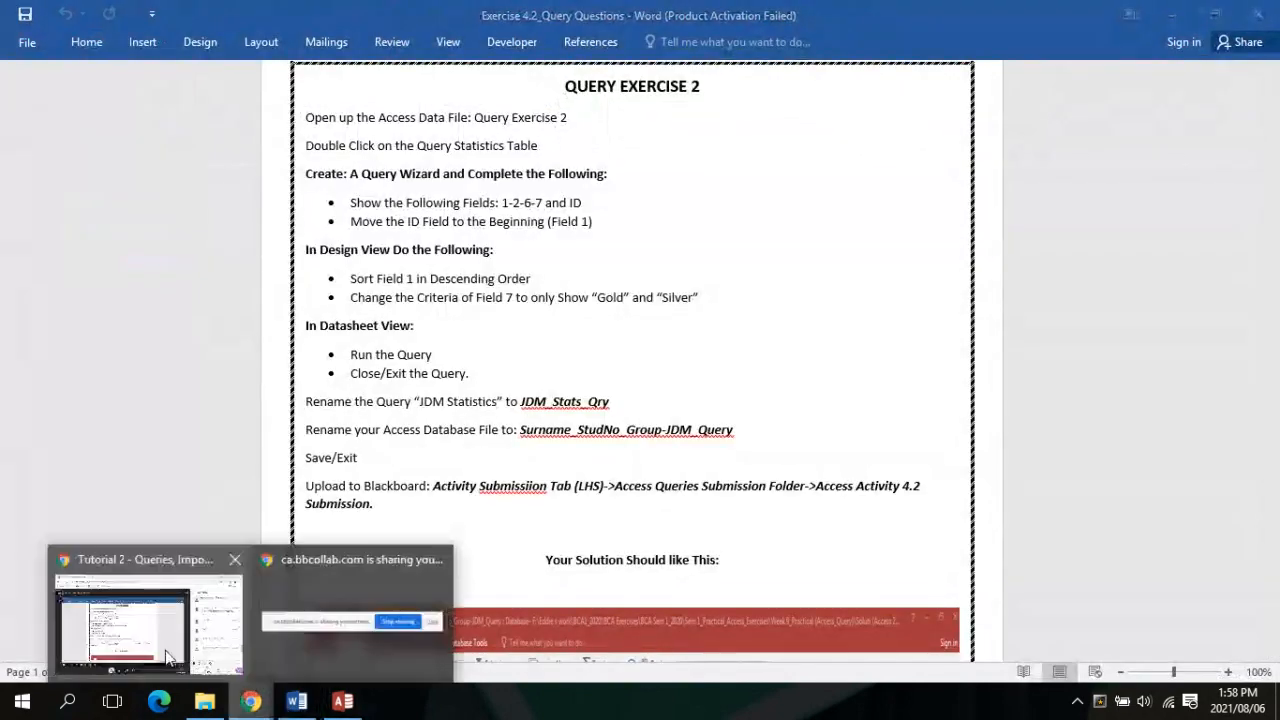
{"action": "left_click", "coordinate": [168, 657]}
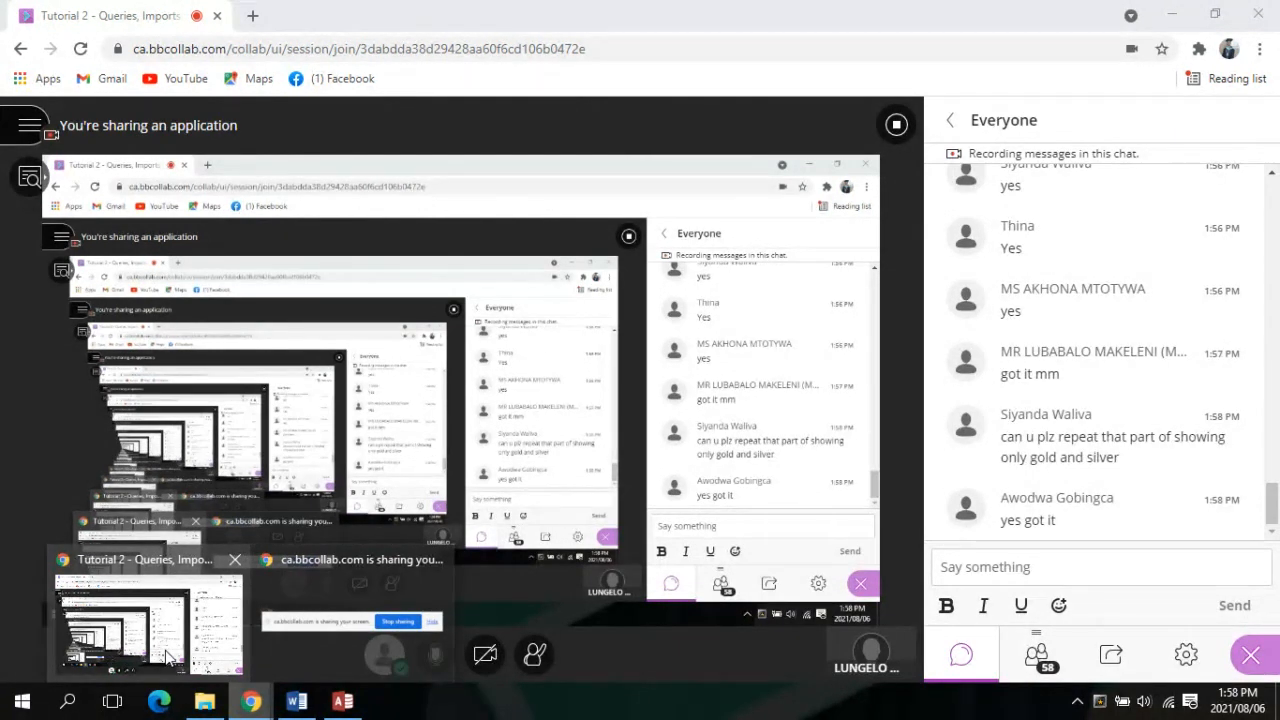
{"action": "left_click", "coordinate": [296, 701]}
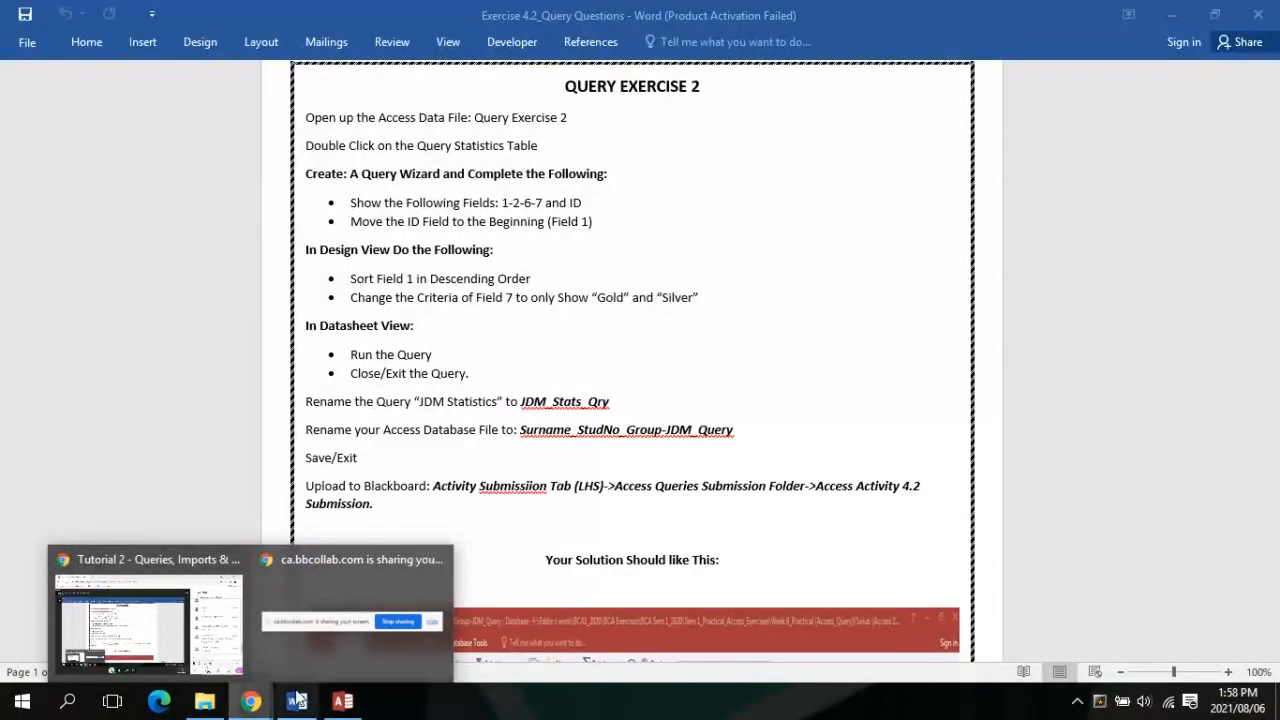
{"action": "left_click", "coordinate": [345, 703]}
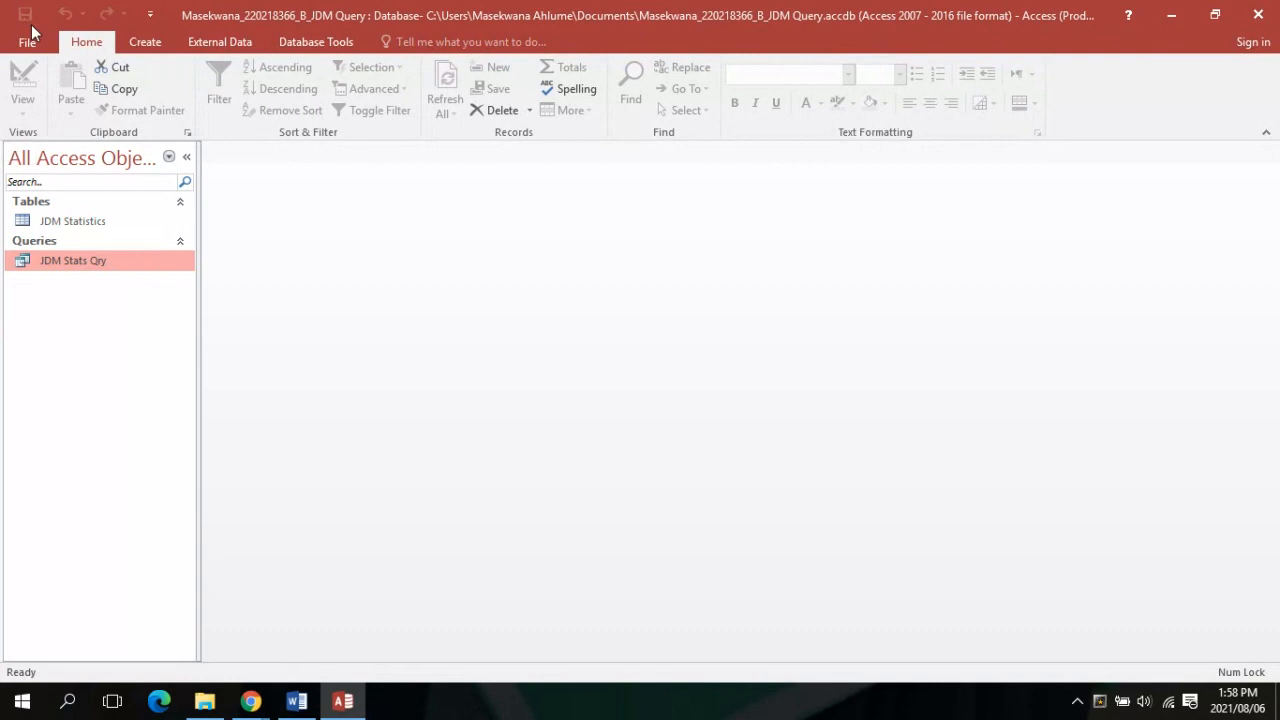
Open JDM Stats Qry in Design View and clear the existing Field7 criteria
{"action": "double_click", "coordinate": [110, 260]}
{"action": "left_click", "coordinate": [22, 104]}
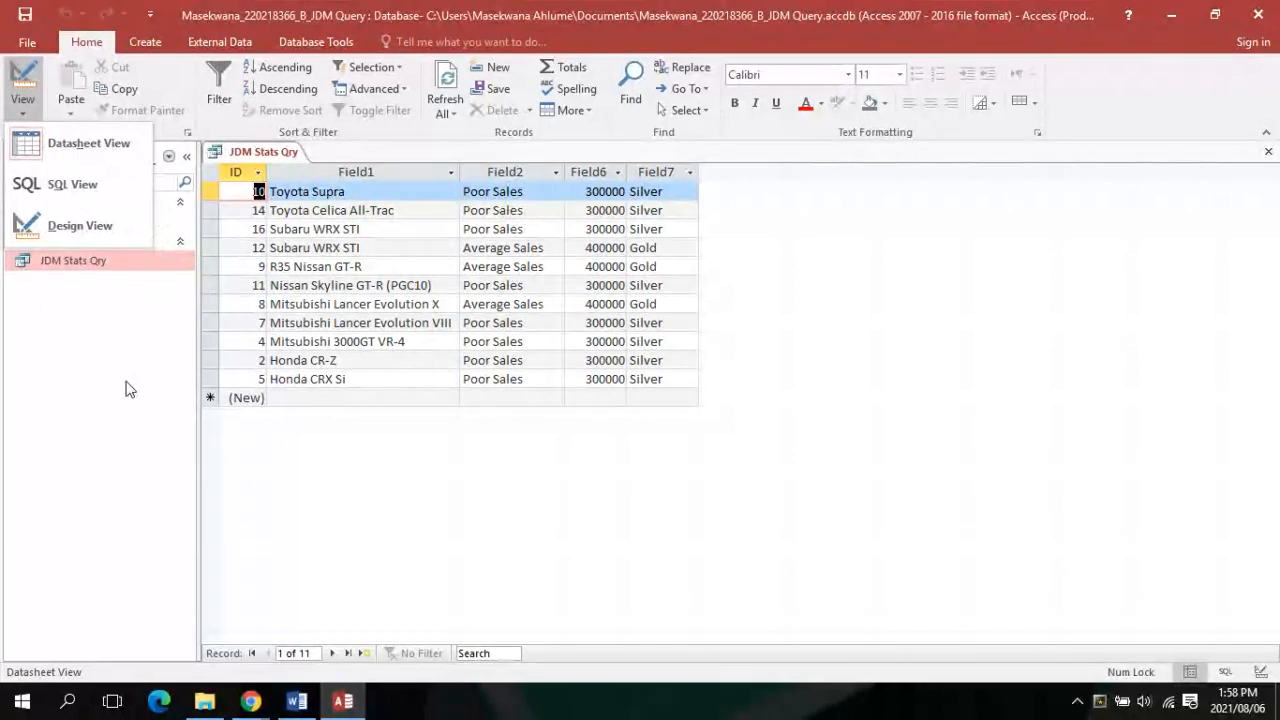
{"action": "left_click", "coordinate": [85, 232]}
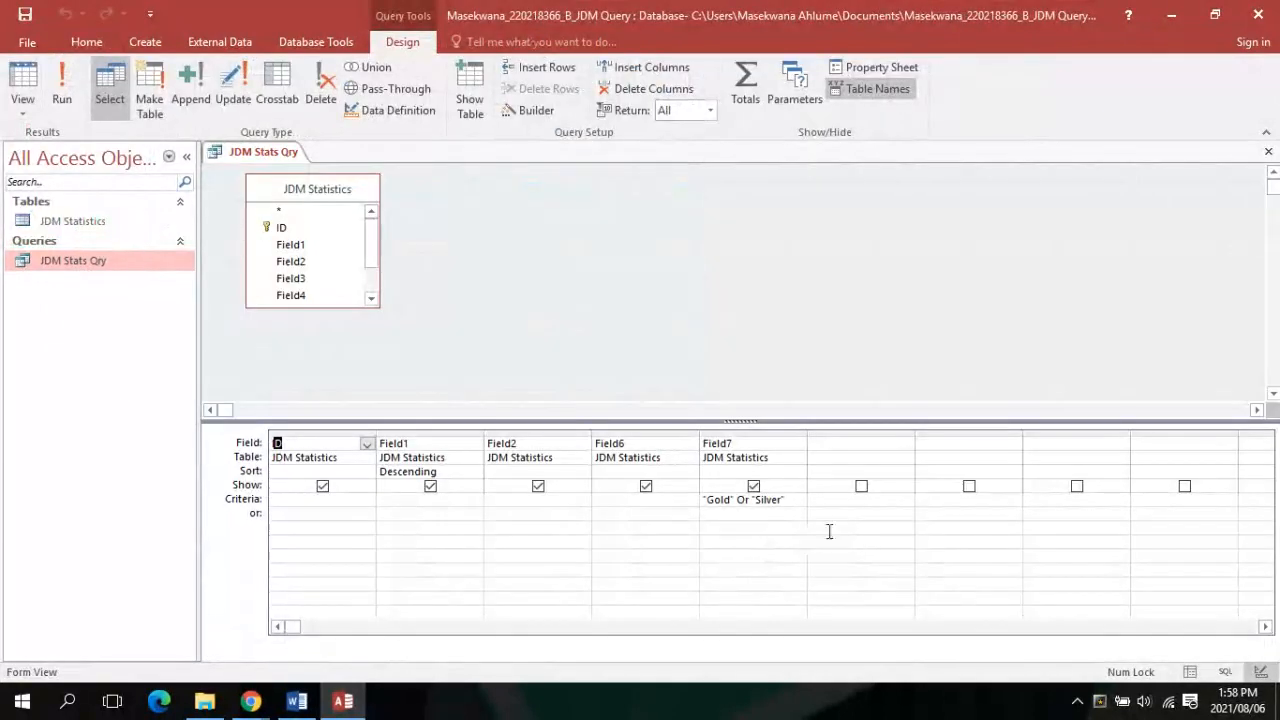
{"action": "left_click", "coordinate": [796, 506]}
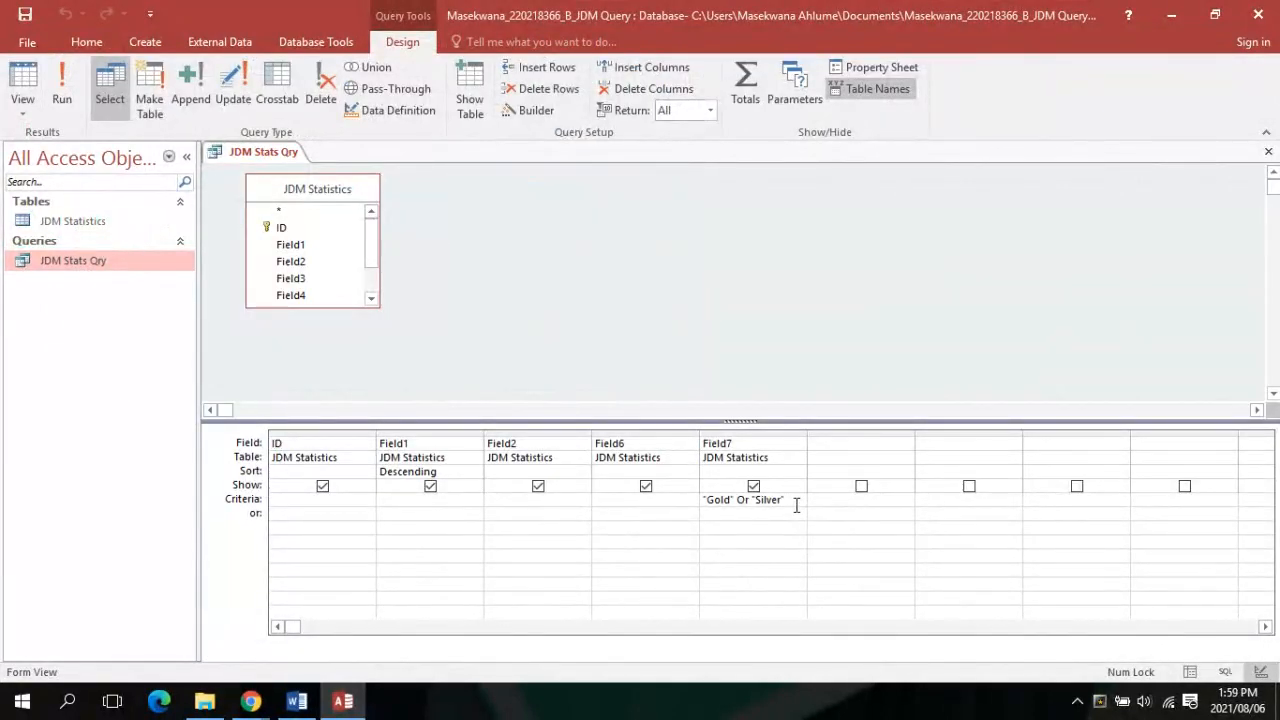
{"action": "key", "text": "BackSpace"}
{"action": "key", "text": "BackSpace"}
{"action": "key", "text": "BackSpace"}
{"action": "key", "text": "BackSpace"}
{"action": "key", "text": "BackSpace"}
{"action": "key", "text": "BackSpace"}
{"action": "key", "text": "BackSpace"}
{"action": "key", "text": "BackSpace"}
{"action": "key", "text": "BackSpace"}
{"action": "key", "text": "BackSpace"}
{"action": "key", "text": "BackSpace"}
{"action": "key", "text": "BackSpace"}
{"action": "key", "text": "BackSpace"}
{"action": "key", "text": "BackSpace"}
{"action": "key", "text": "BackSpace"}
{"action": "key", "text": "BackSpace"}
{"action": "key", "text": "BackSpace"}
{"action": "key", "text": "BackSpace"}
Put Gold in Field7's Criteria row and Silver on the or row, then run the query
{"action": "type", "text": "G"}
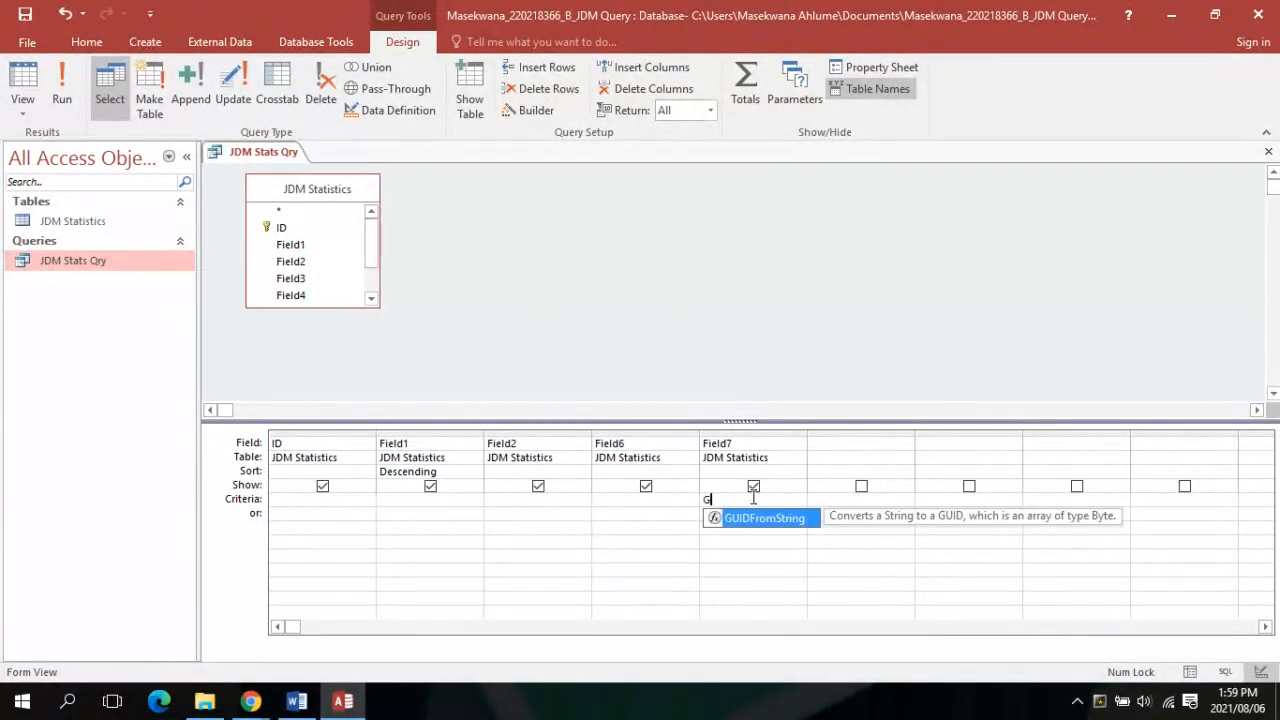
{"action": "type", "text": "old"}
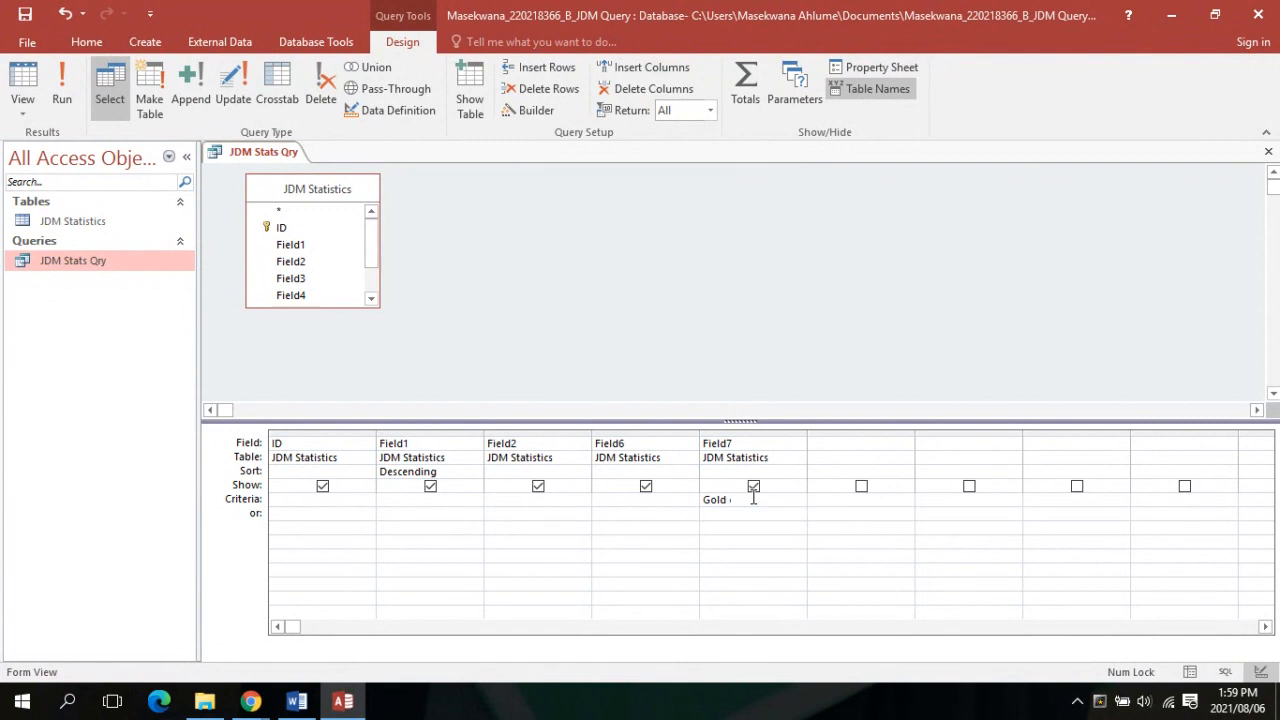
{"action": "type", "text": " or"}
{"action": "type", "text": "S"}
{"action": "type", "text": "ilver"}
{"action": "key", "text": "BackSpace"}
{"action": "key", "text": "BackSpace"}
{"action": "key", "text": "BackSpace"}
{"action": "key", "text": "BackSpace"}
{"action": "key", "text": "BackSpace"}
{"action": "key", "text": "BackSpace"}
{"action": "key", "text": "BackSpace"}
{"action": "key", "text": "BackSpace"}
{"action": "left_click", "coordinate": [742, 511]}
{"action": "type", "text": "Sil"}
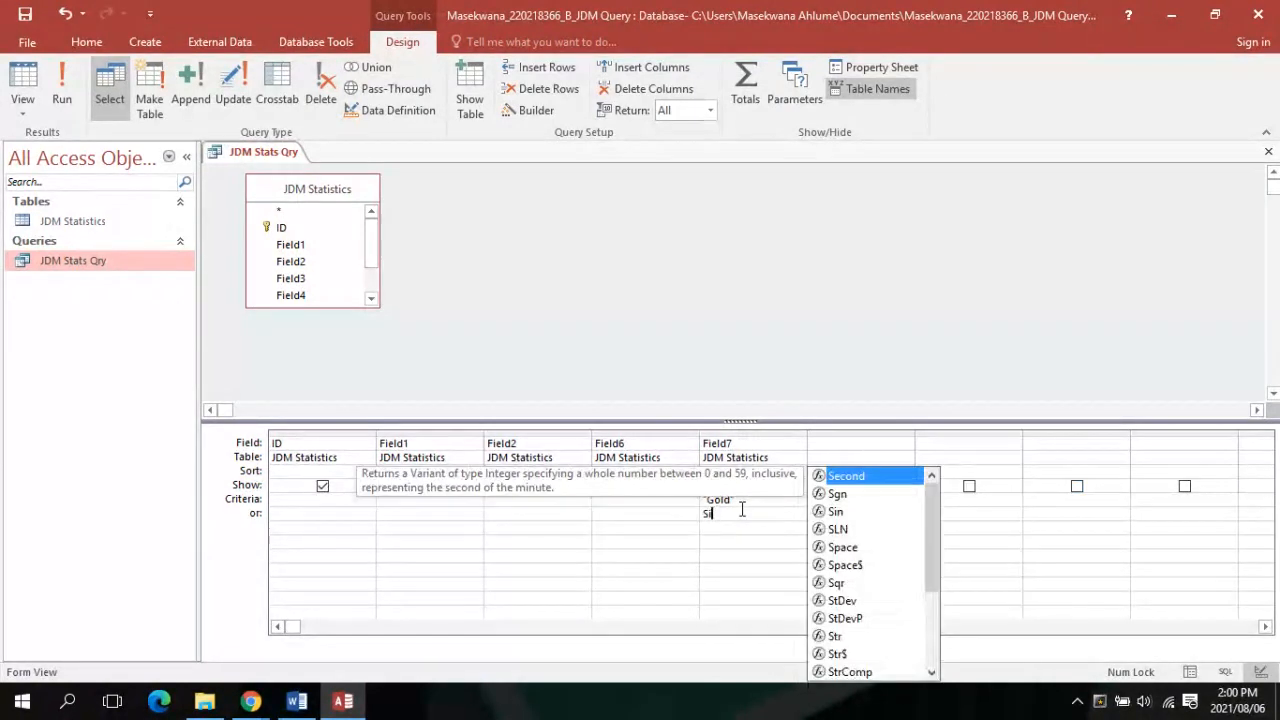
{"action": "type", "text": "ver"}
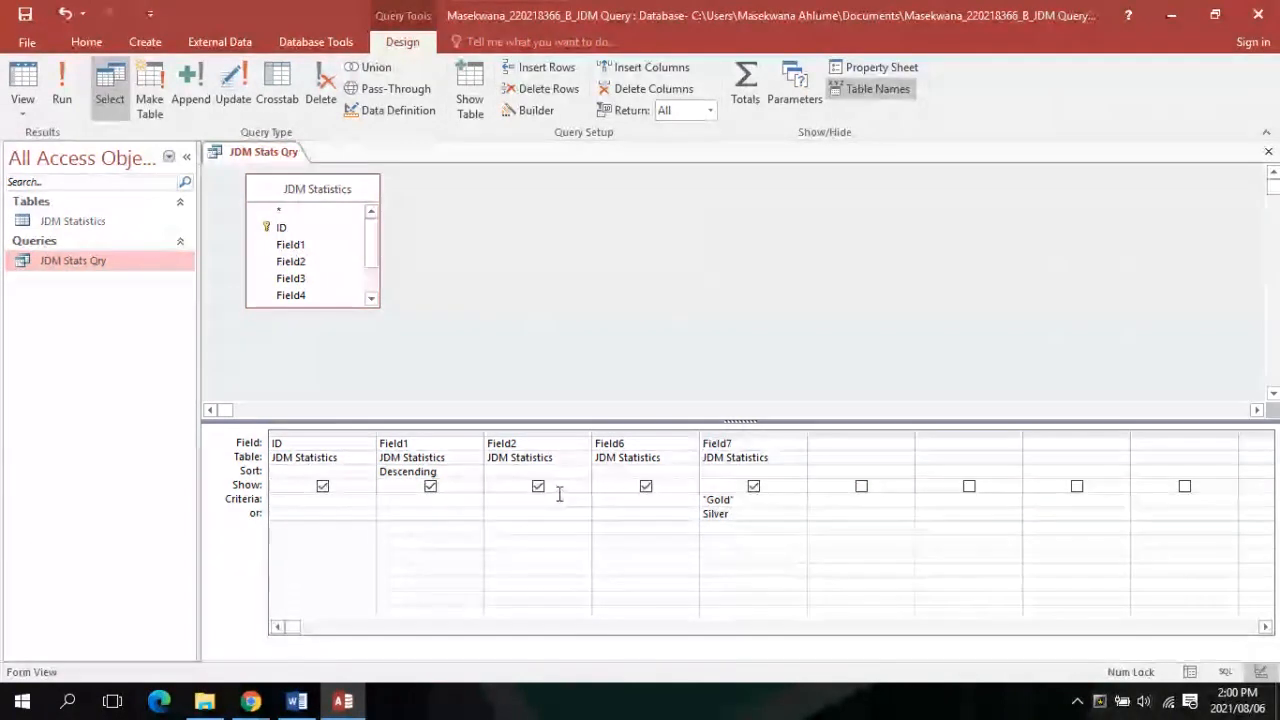
{"action": "left_click", "coordinate": [66, 86]}
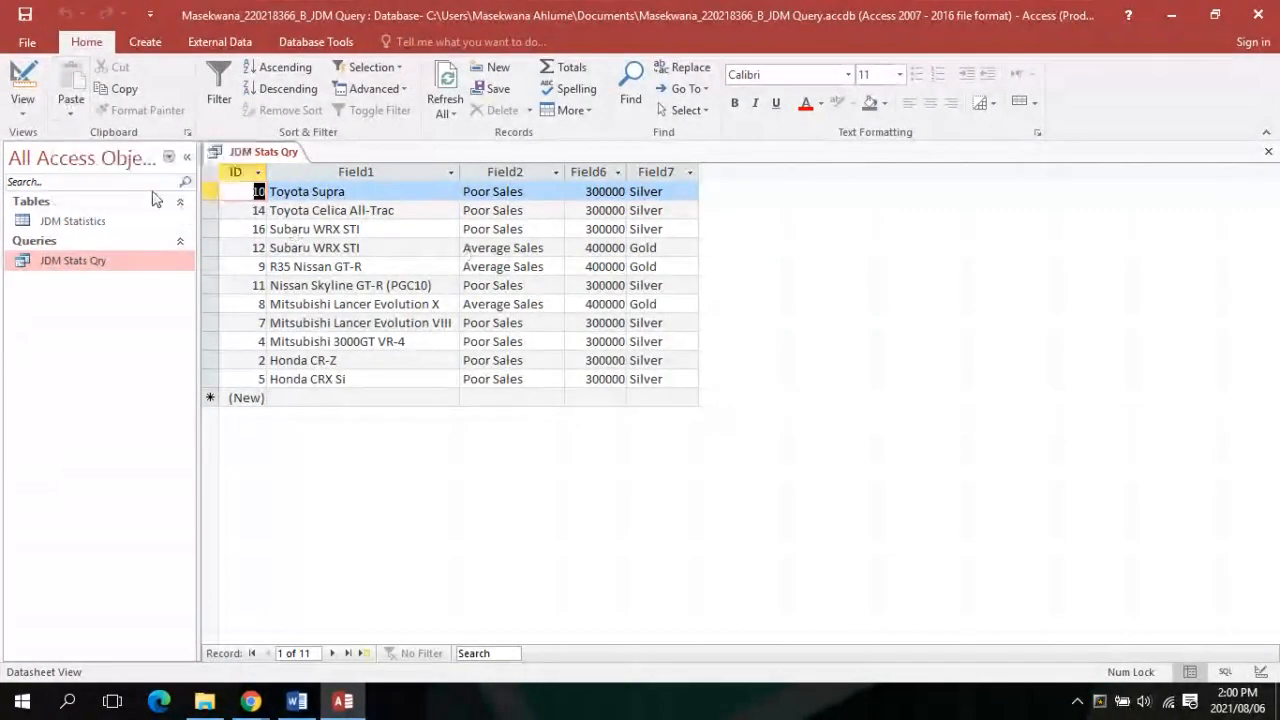
Recheck the Silver criterion in Design View, rerun the query, then switch to Blackboard Collaborate
{"action": "left_click", "coordinate": [22, 106]}
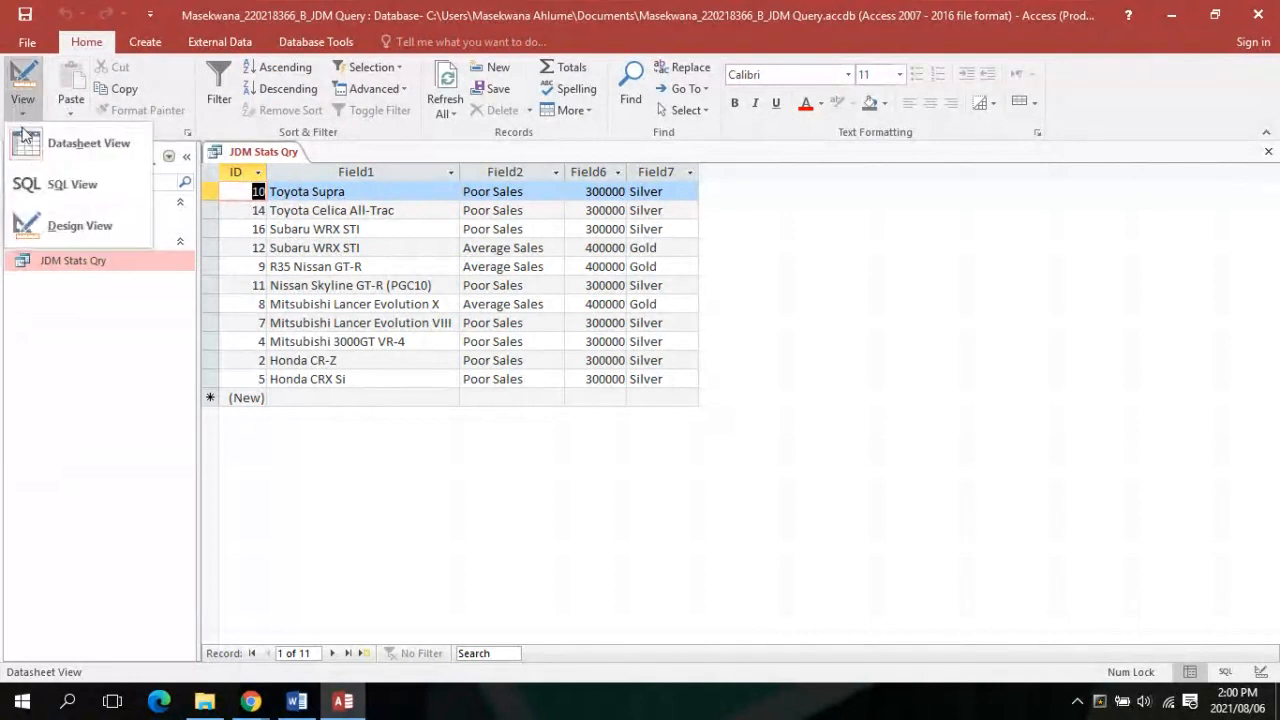
{"action": "left_click", "coordinate": [28, 226]}
{"action": "left_click", "coordinate": [752, 506]}
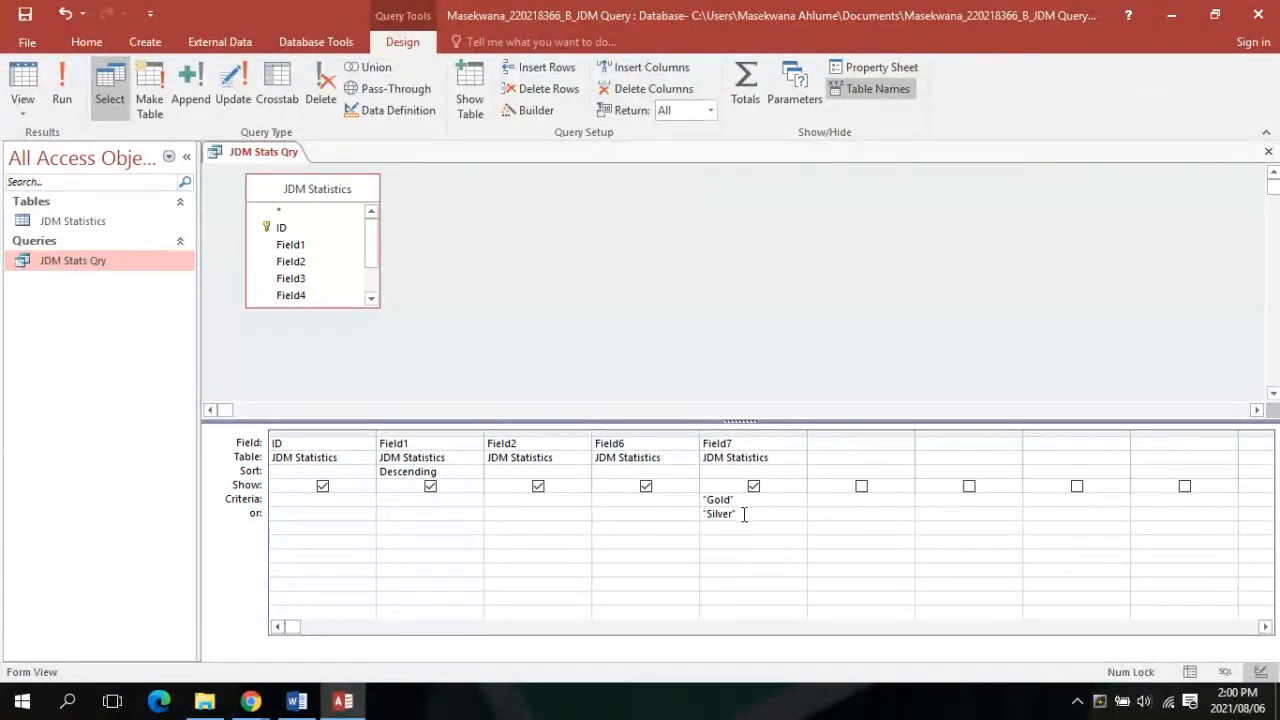
{"action": "left_click", "coordinate": [55, 88]}
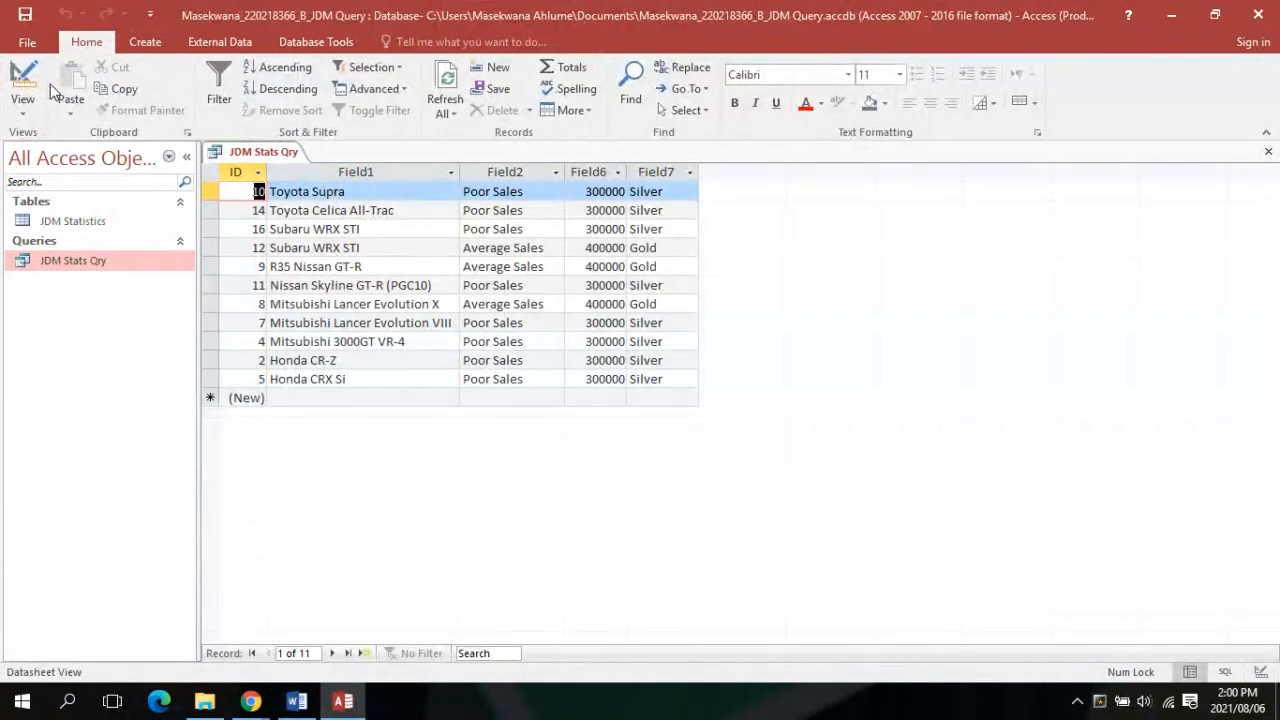
{"action": "left_click", "coordinate": [254, 706]}
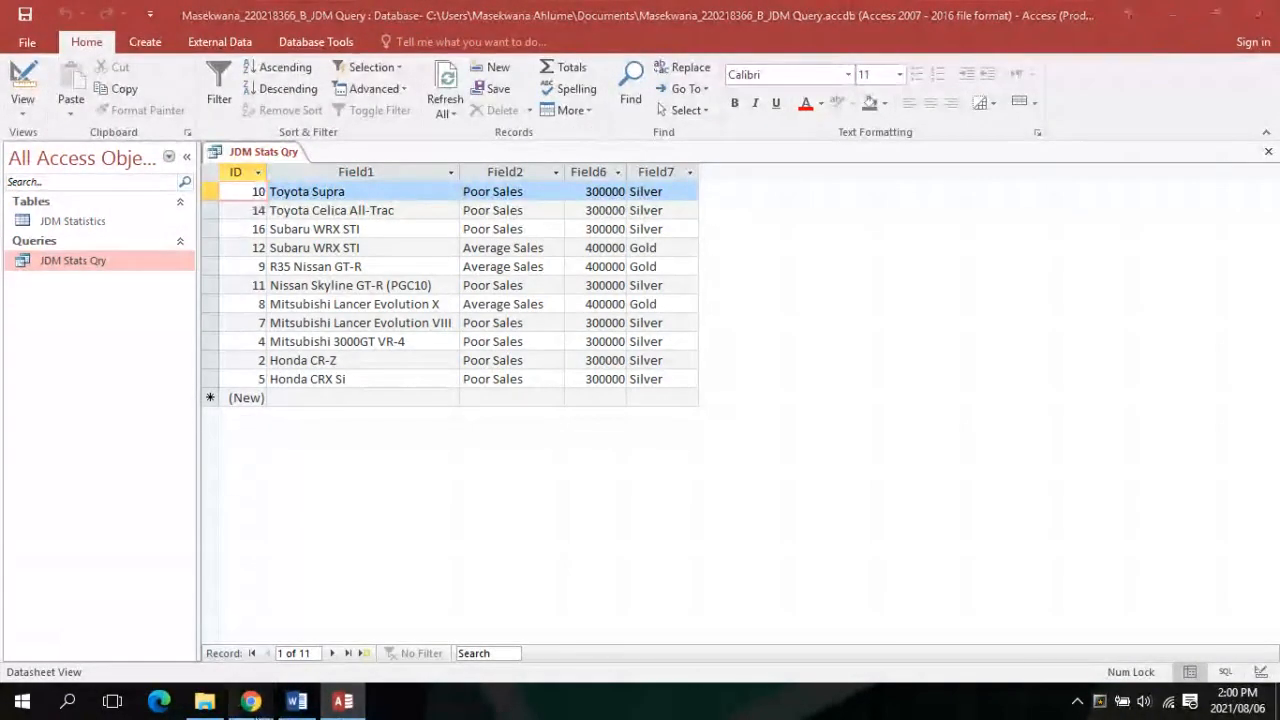
{"action": "mouse_move", "coordinate": [197, 615]}
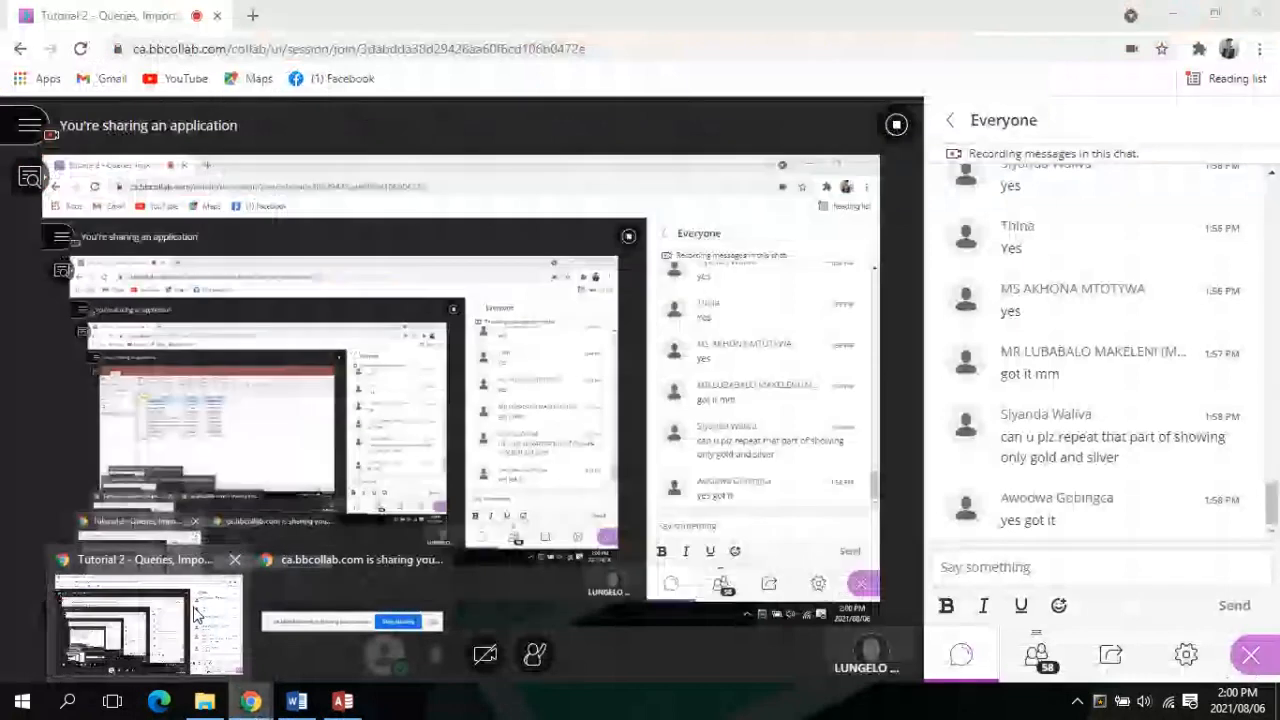
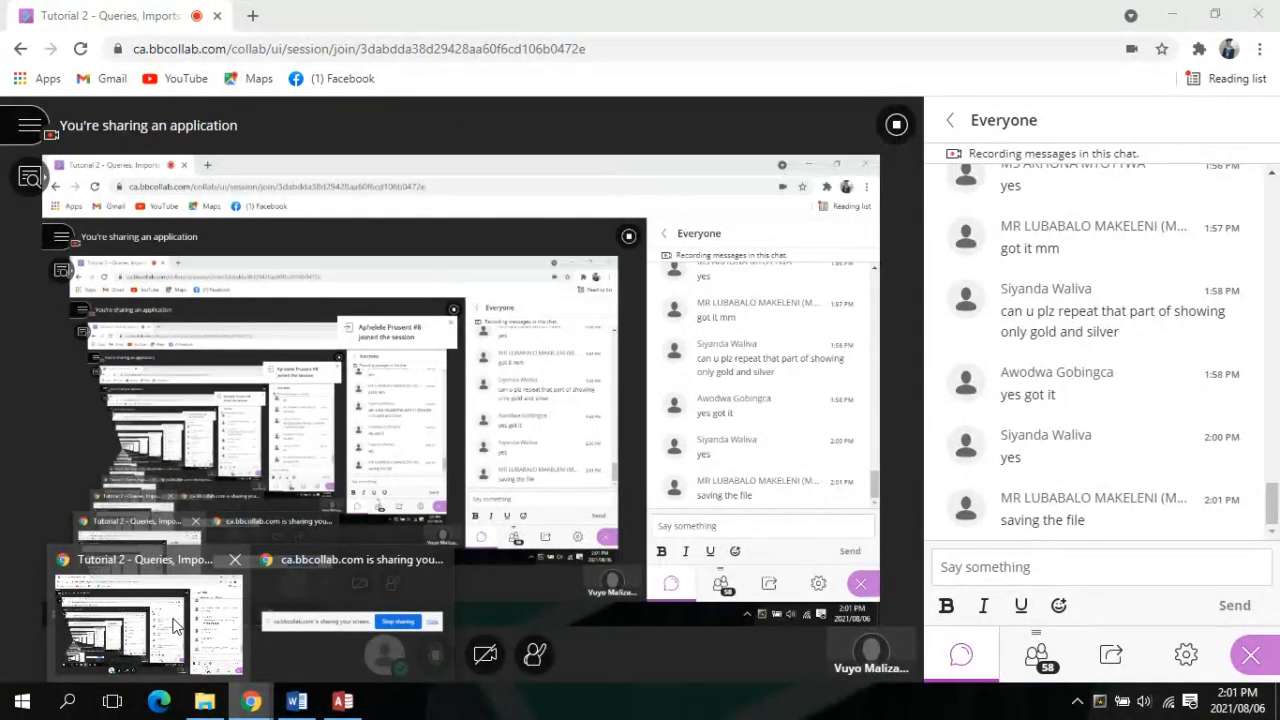
Bring the Access window with the JDM Stats Qry results onto the shared screen
{"action": "left_click", "coordinate": [355, 706]}
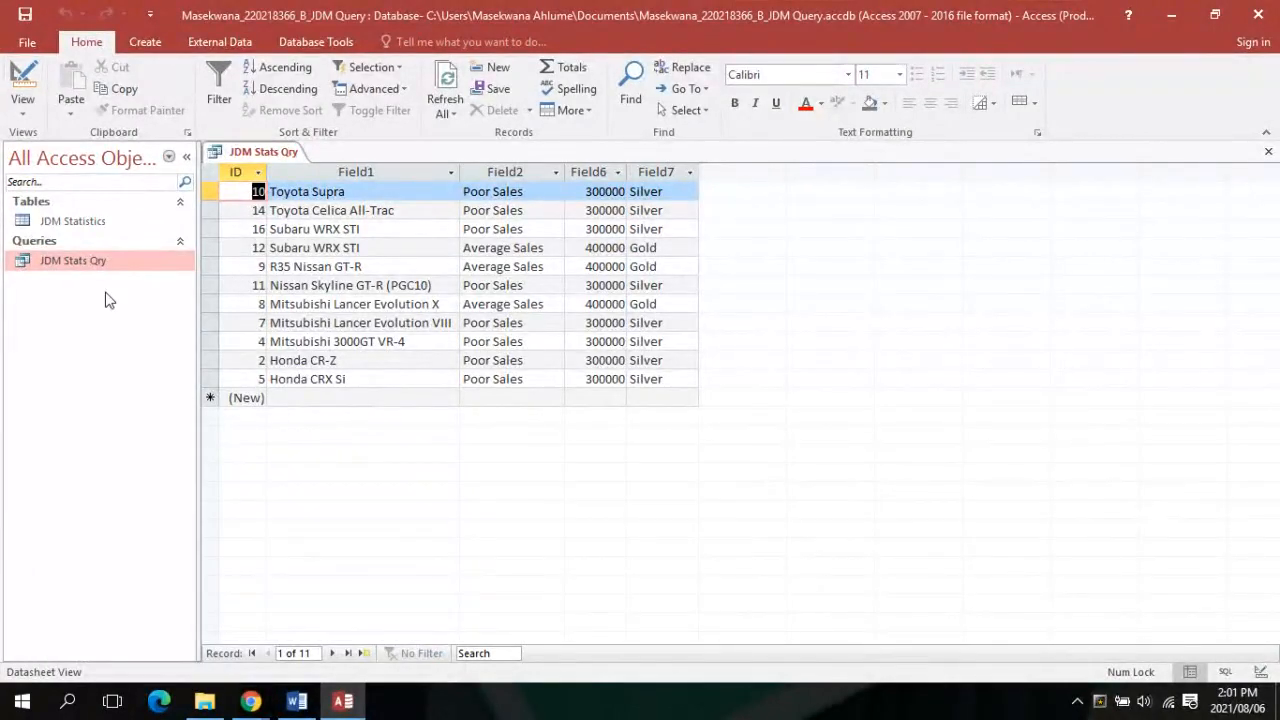
Try Save Database As, dismiss the close-open-objects prompt, and return to the query datasheet
{"action": "left_click", "coordinate": [27, 44]}
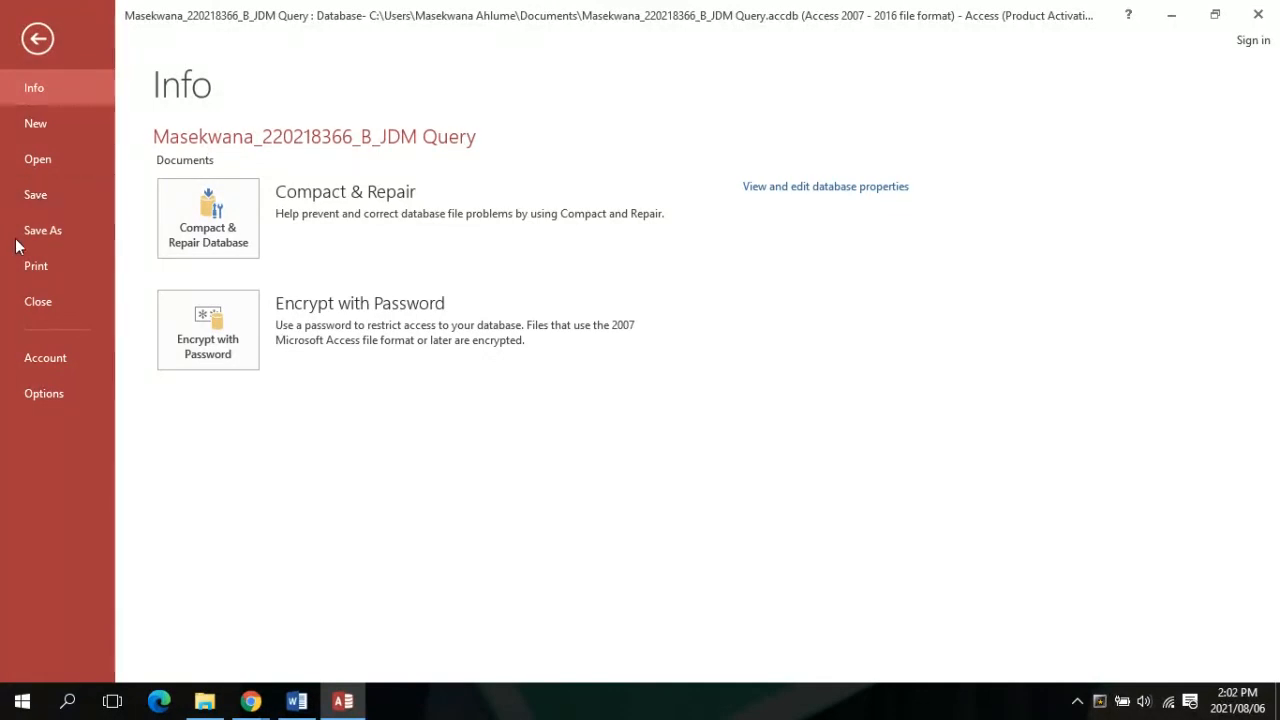
{"action": "left_click", "coordinate": [47, 233]}
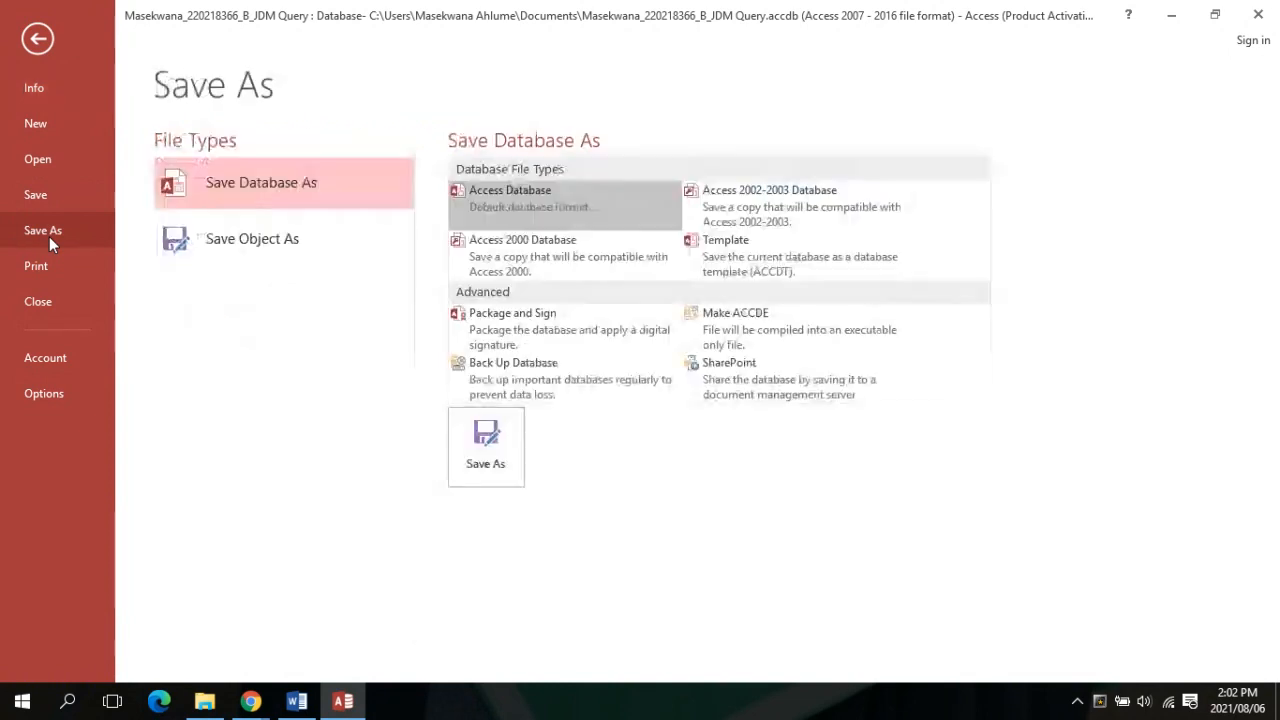
{"action": "double_click", "coordinate": [272, 176]}
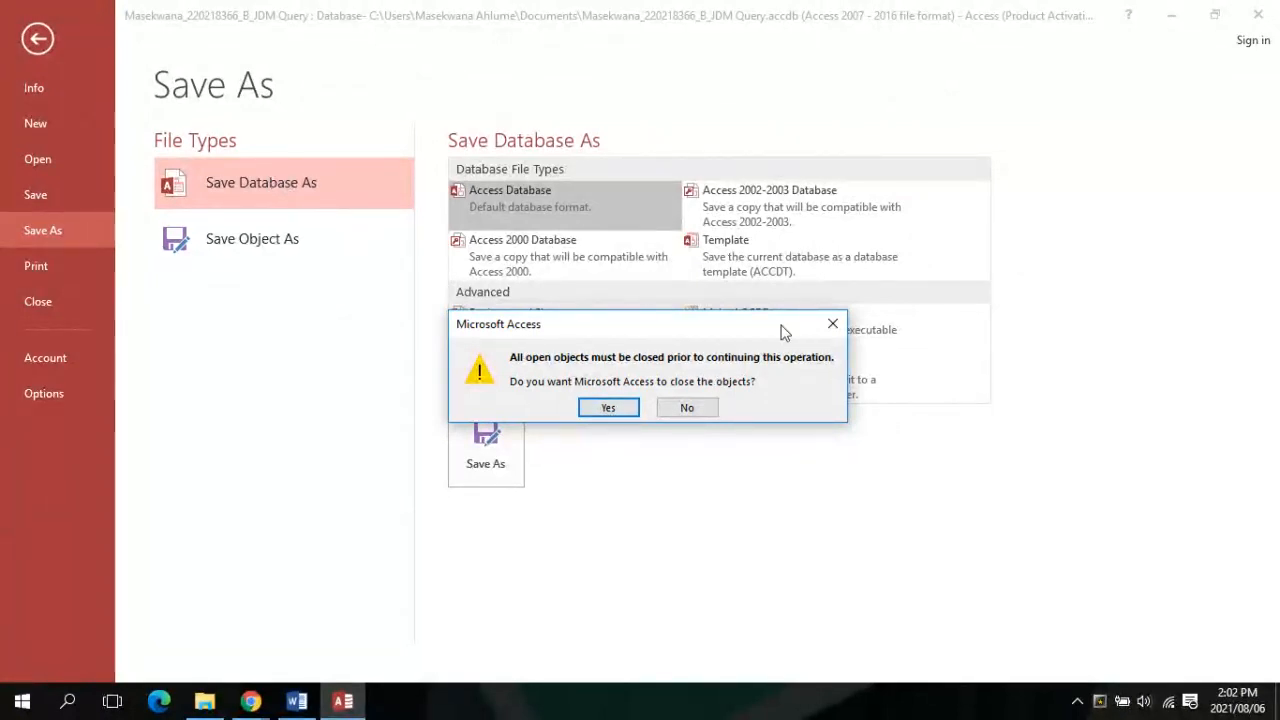
{"action": "left_click", "coordinate": [832, 324]}
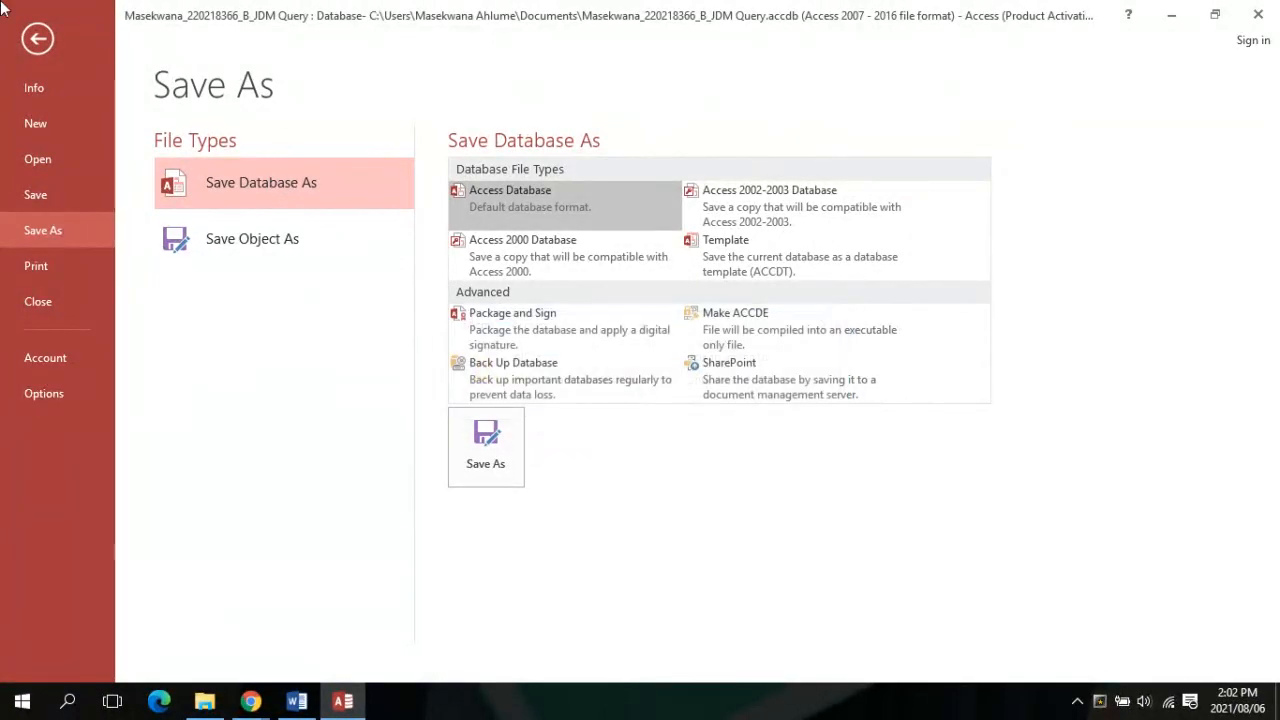
{"action": "left_click", "coordinate": [67, 49]}
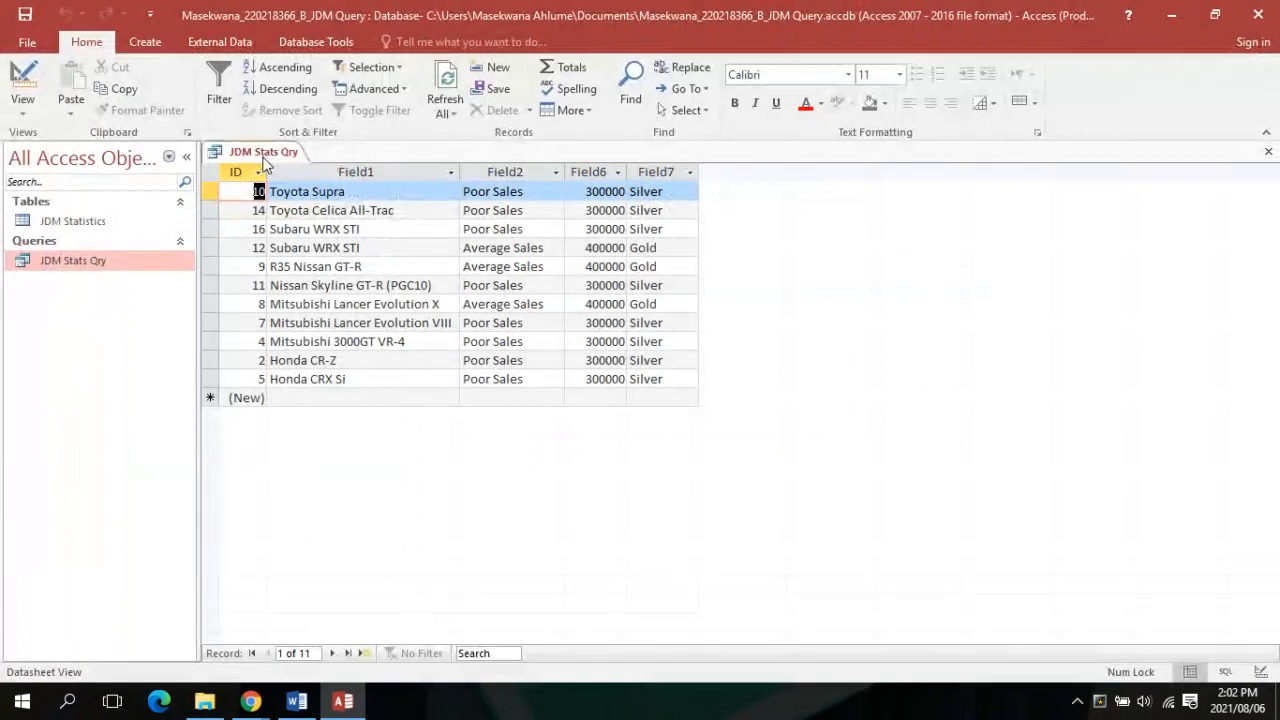
Close JDM Stats Qry, saving its design changes
{"action": "right_click", "coordinate": [265, 165]}
{"action": "left_click", "coordinate": [285, 191]}
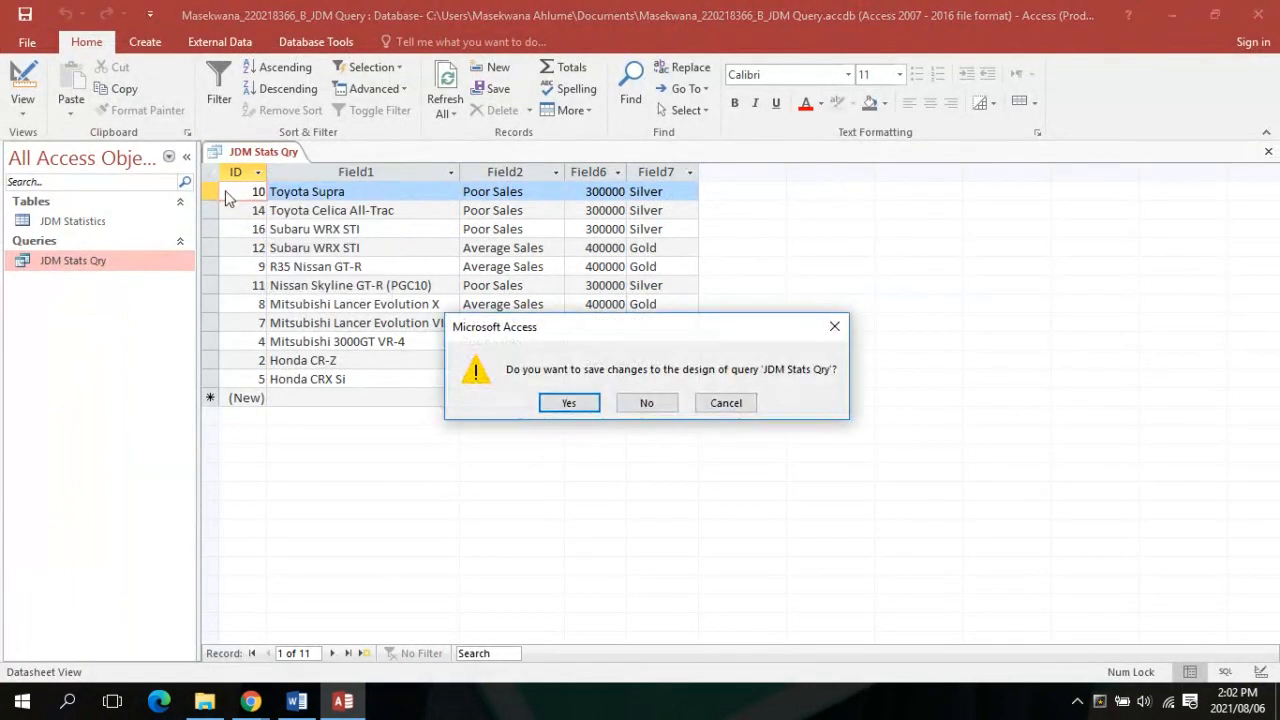
{"action": "left_click", "coordinate": [568, 404]}
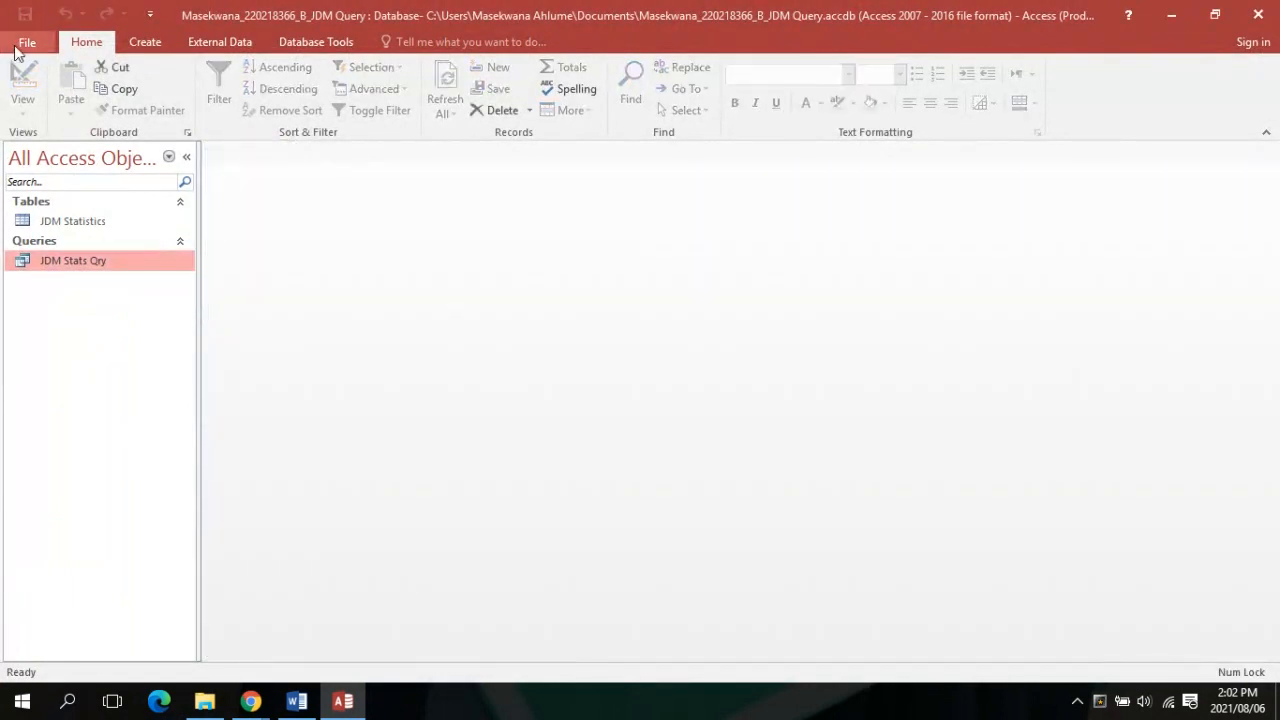
Start saving the whole database as a new file with Save Database As
{"action": "left_click", "coordinate": [15, 47]}
{"action": "left_click", "coordinate": [57, 238]}
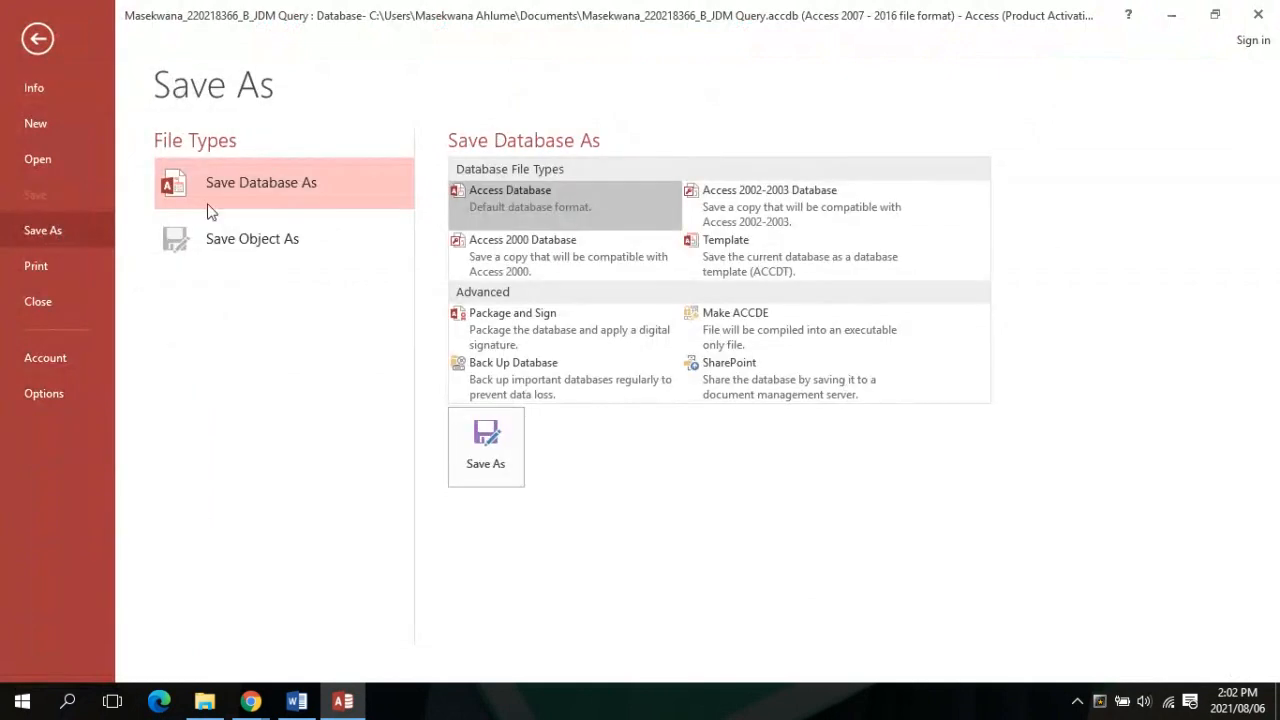
{"action": "double_click", "coordinate": [357, 180]}
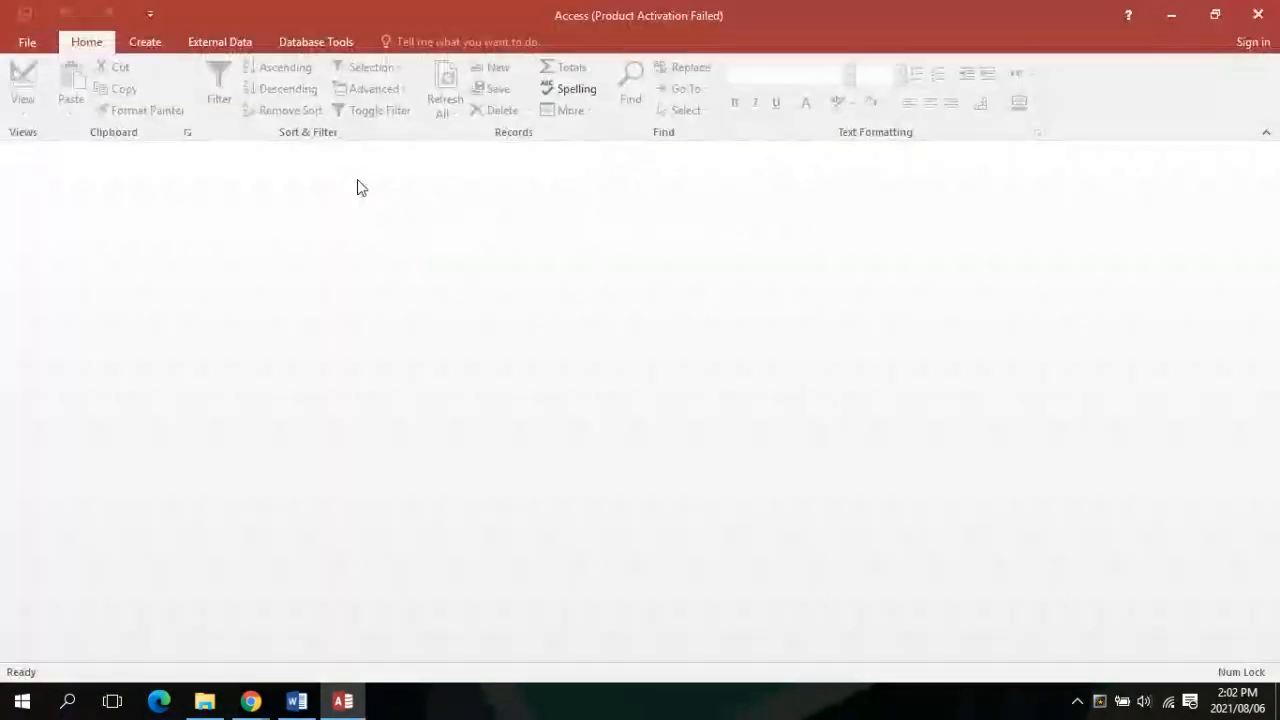
Save the database copy to the Desktop under an edited file name
{"action": "left_click", "coordinate": [354, 352]}
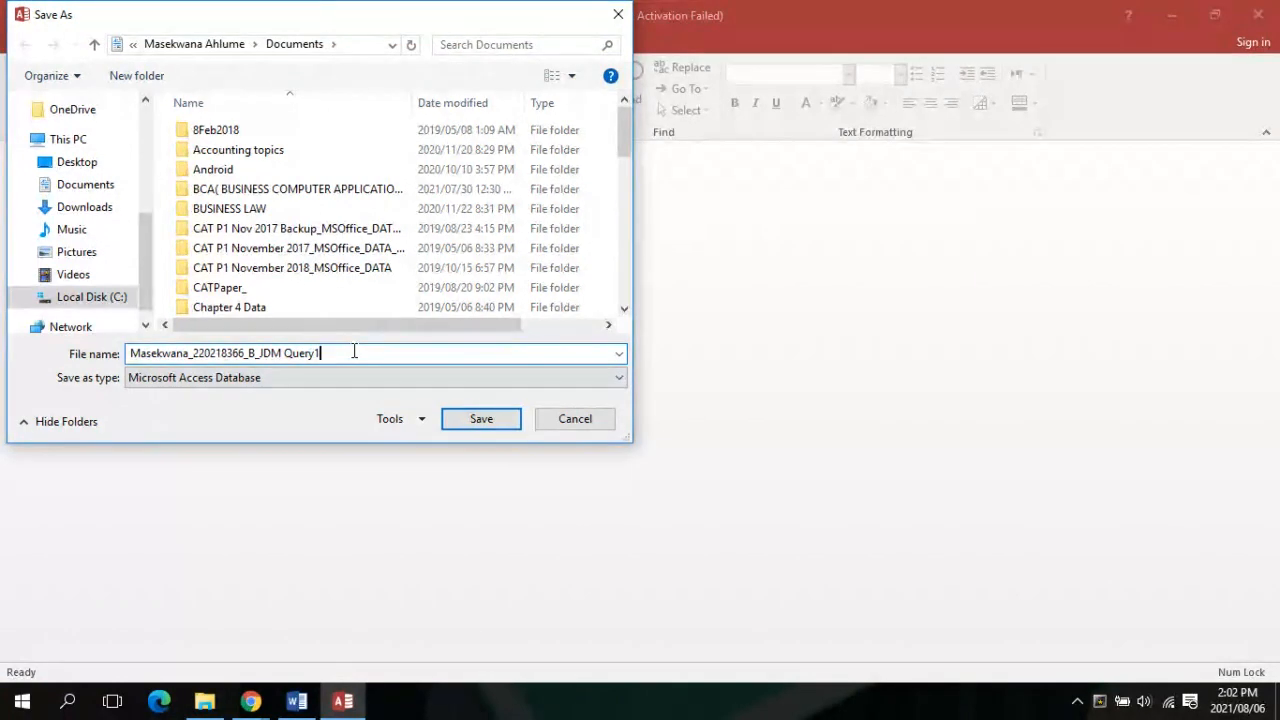
{"action": "type", "text": "gfehy"}
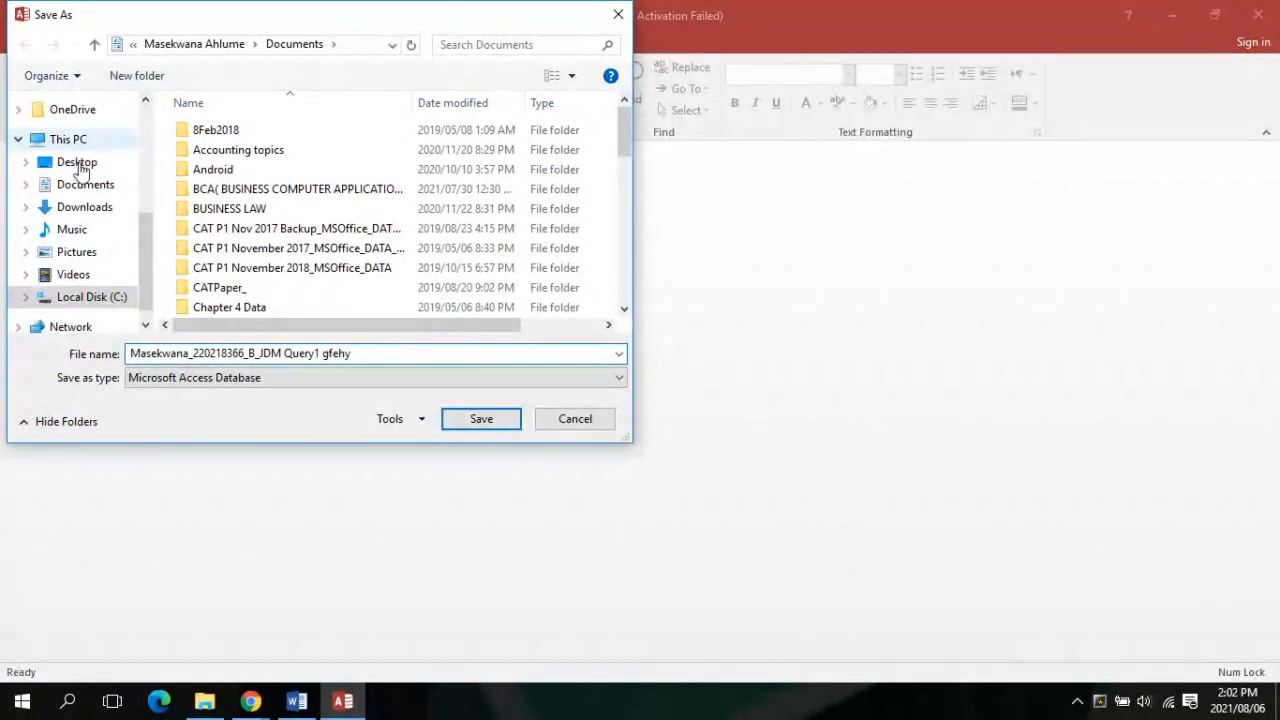
{"action": "left_click", "coordinate": [80, 166]}
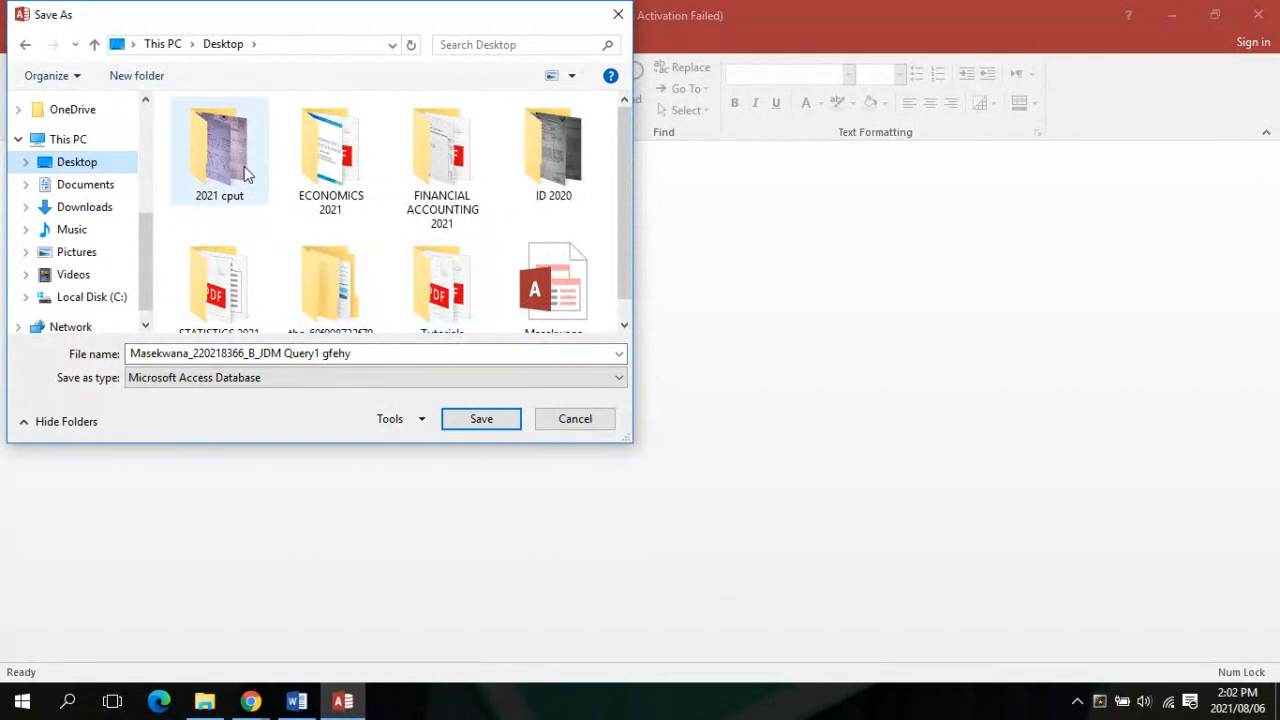
{"action": "left_click", "coordinate": [481, 420]}
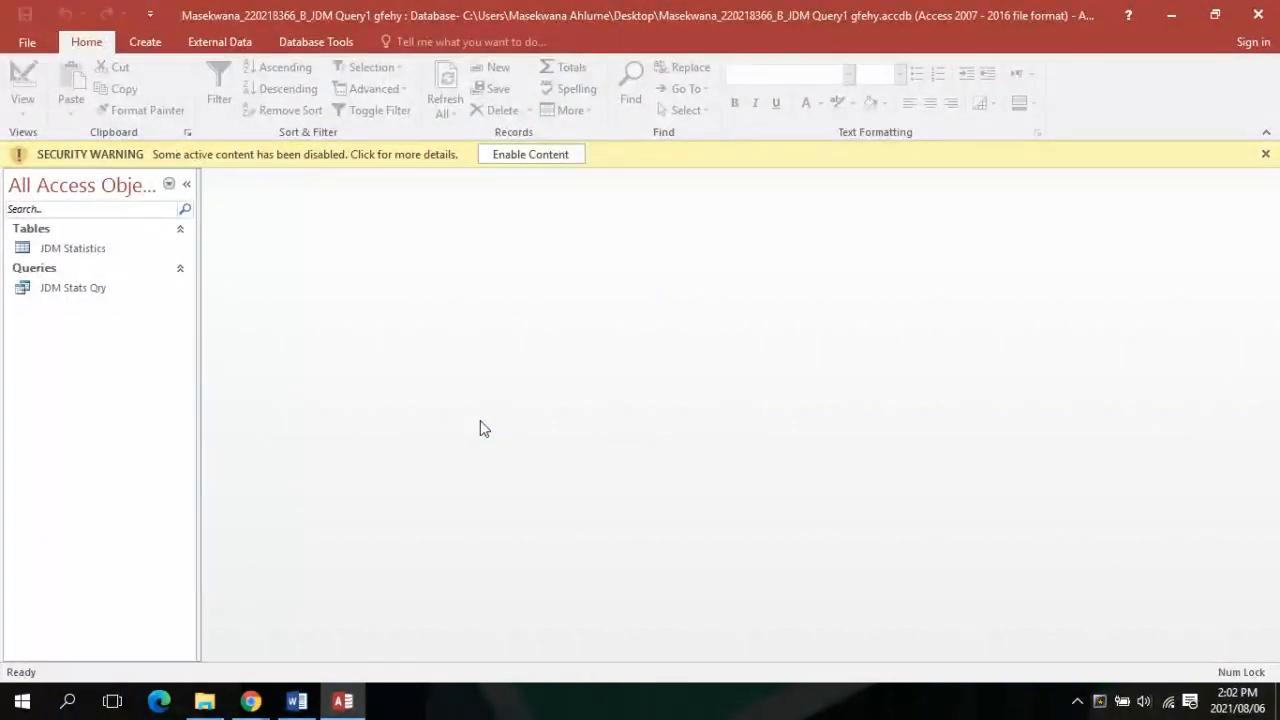
Enable the copy's blocked content and switch over to File Explorer
{"action": "left_click", "coordinate": [527, 154]}
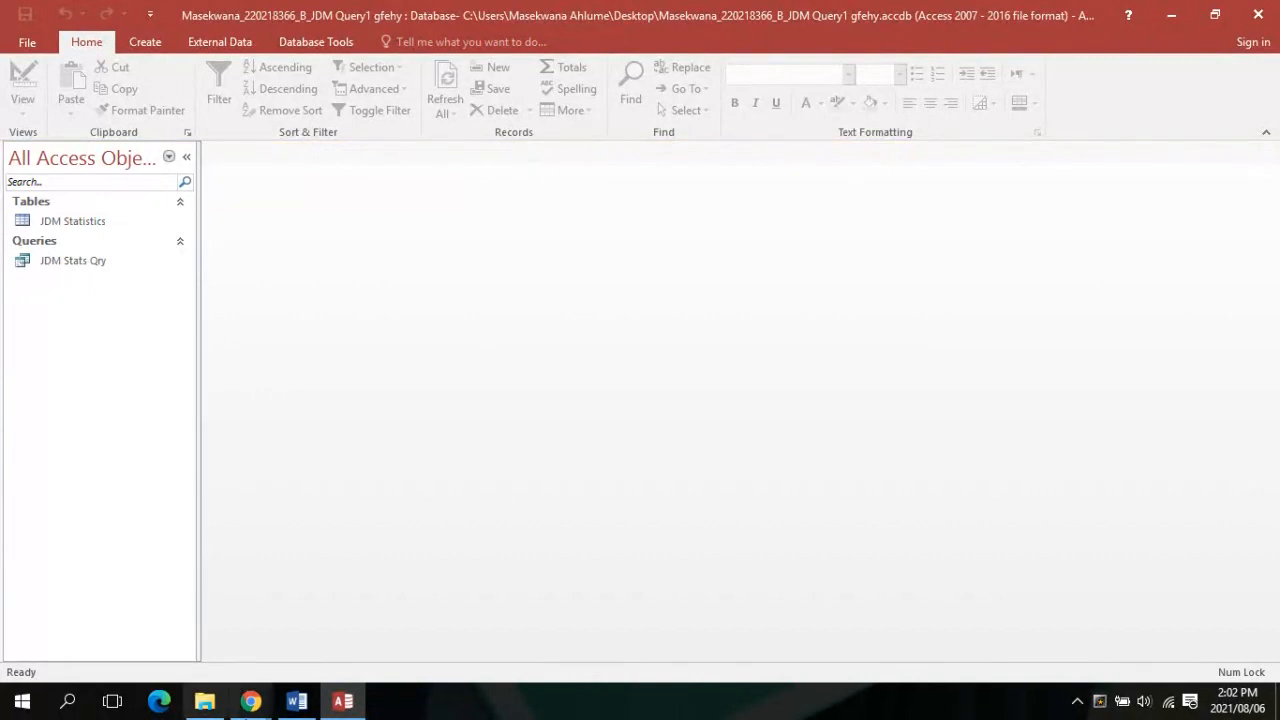
{"action": "mouse_move", "coordinate": [249, 712]}
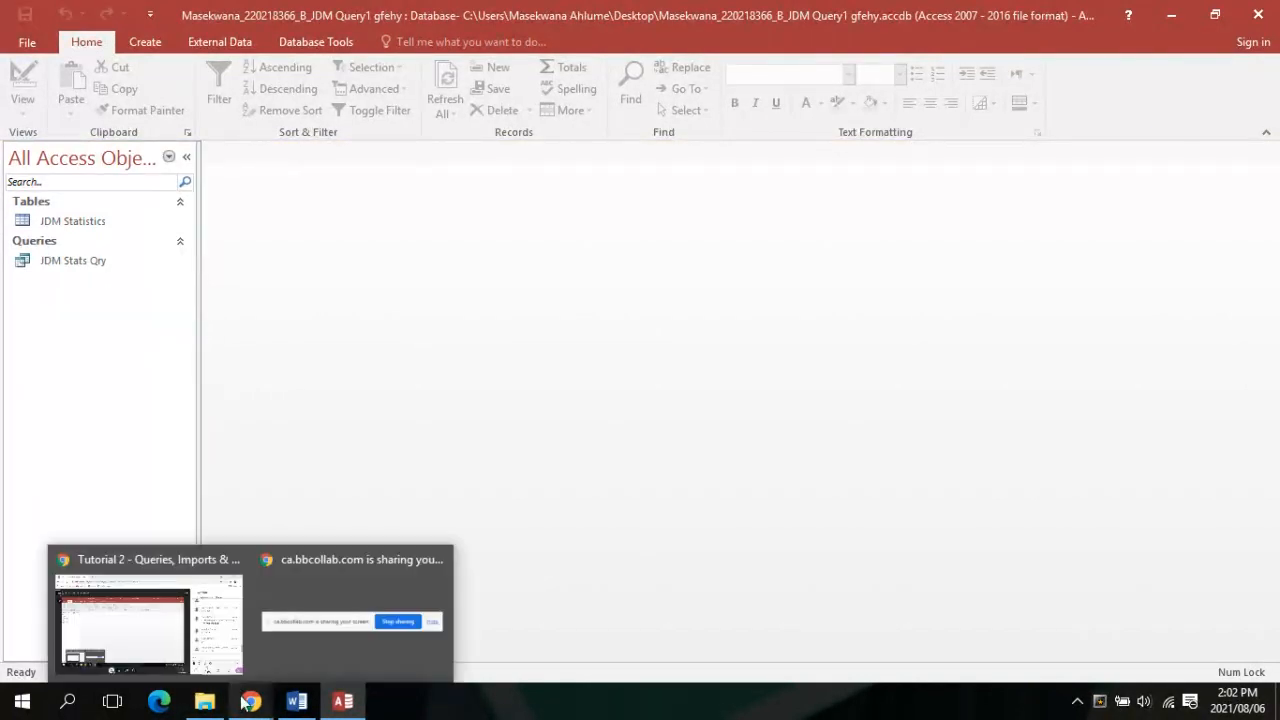
{"action": "mouse_move", "coordinate": [235, 668]}
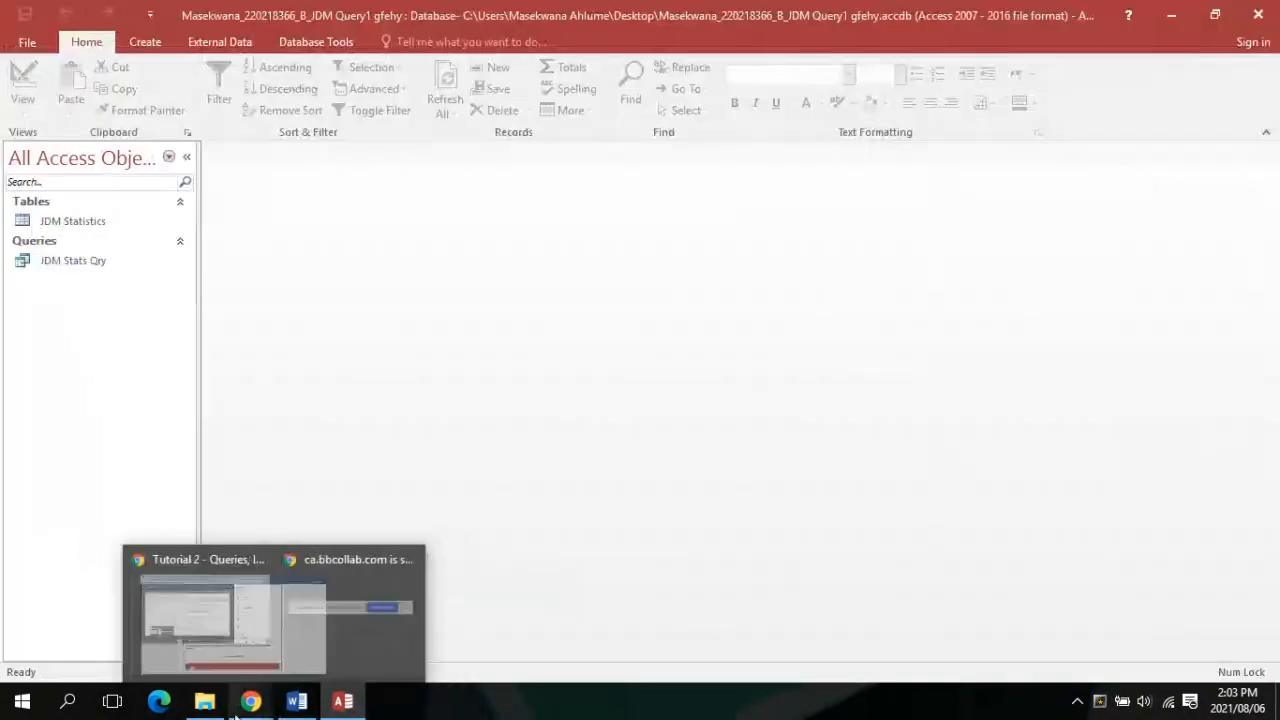
{"action": "left_click", "coordinate": [242, 630]}
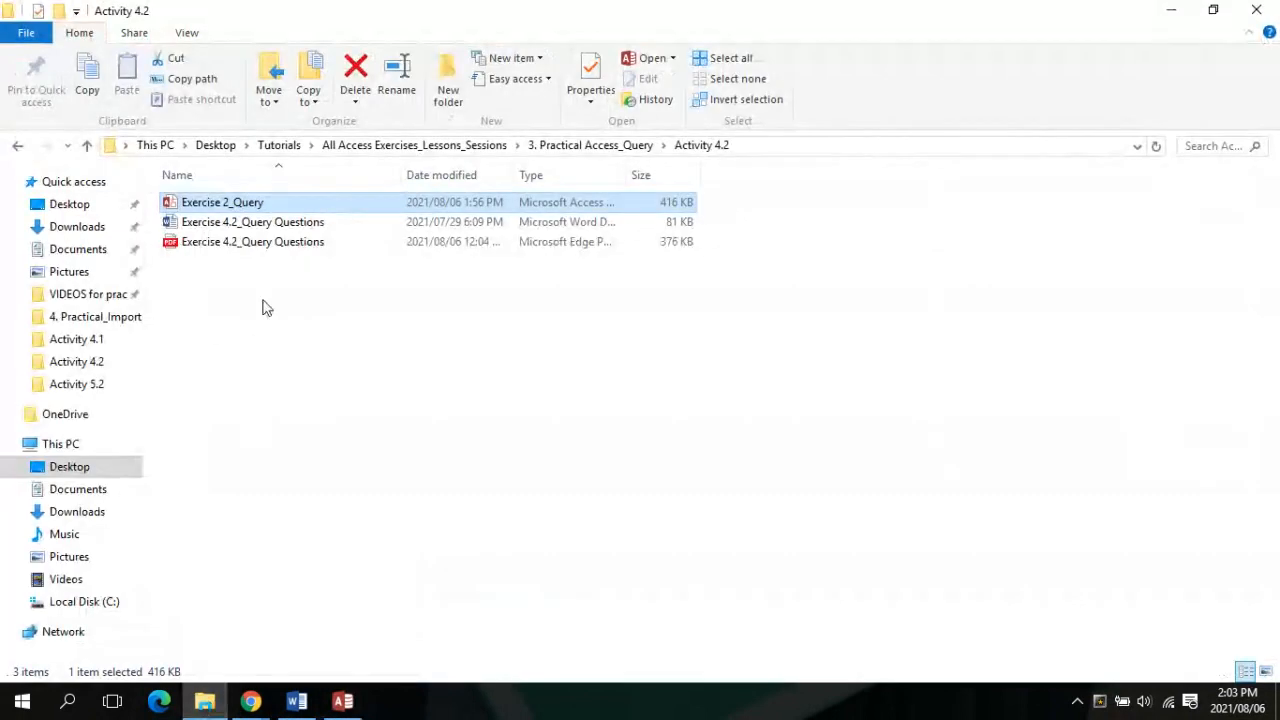
Browse the 3. Practical Access_Query folder and 2. Practical_Access_Relationships > Activity 7
{"action": "left_click", "coordinate": [87, 145]}
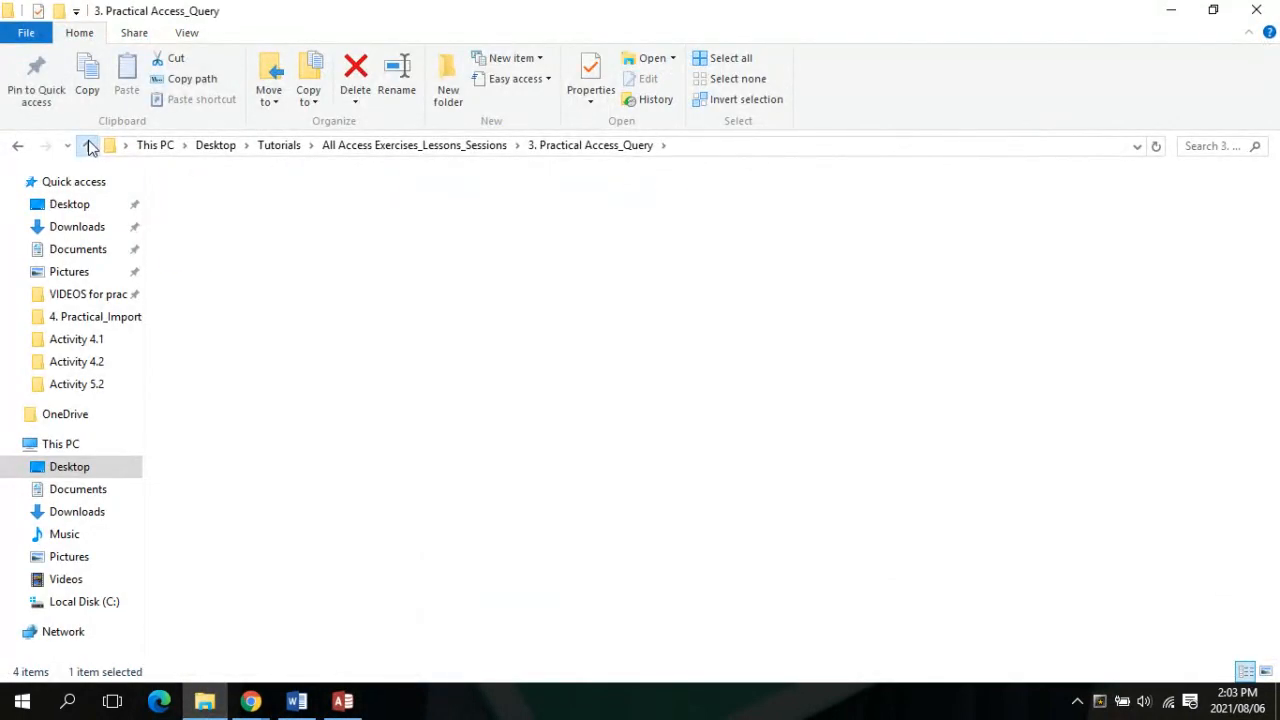
{"action": "left_click", "coordinate": [88, 146]}
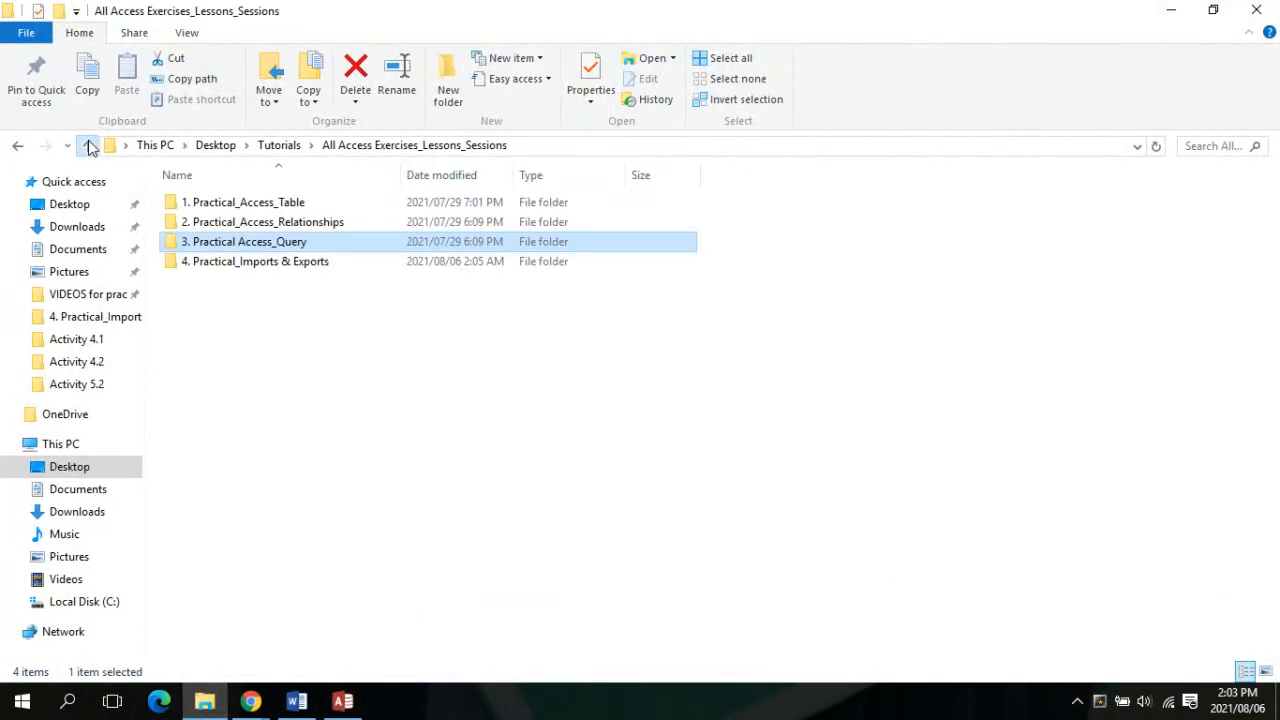
{"action": "double_click", "coordinate": [284, 245]}
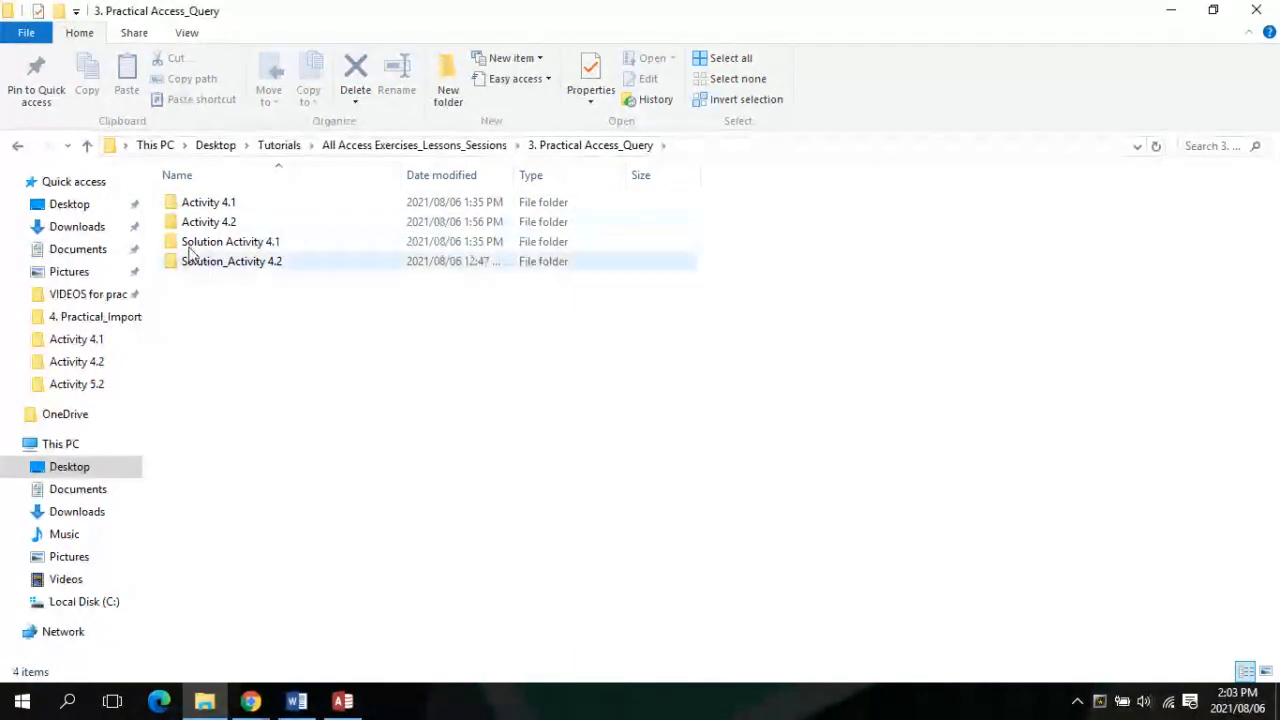
{"action": "left_click", "coordinate": [88, 146]}
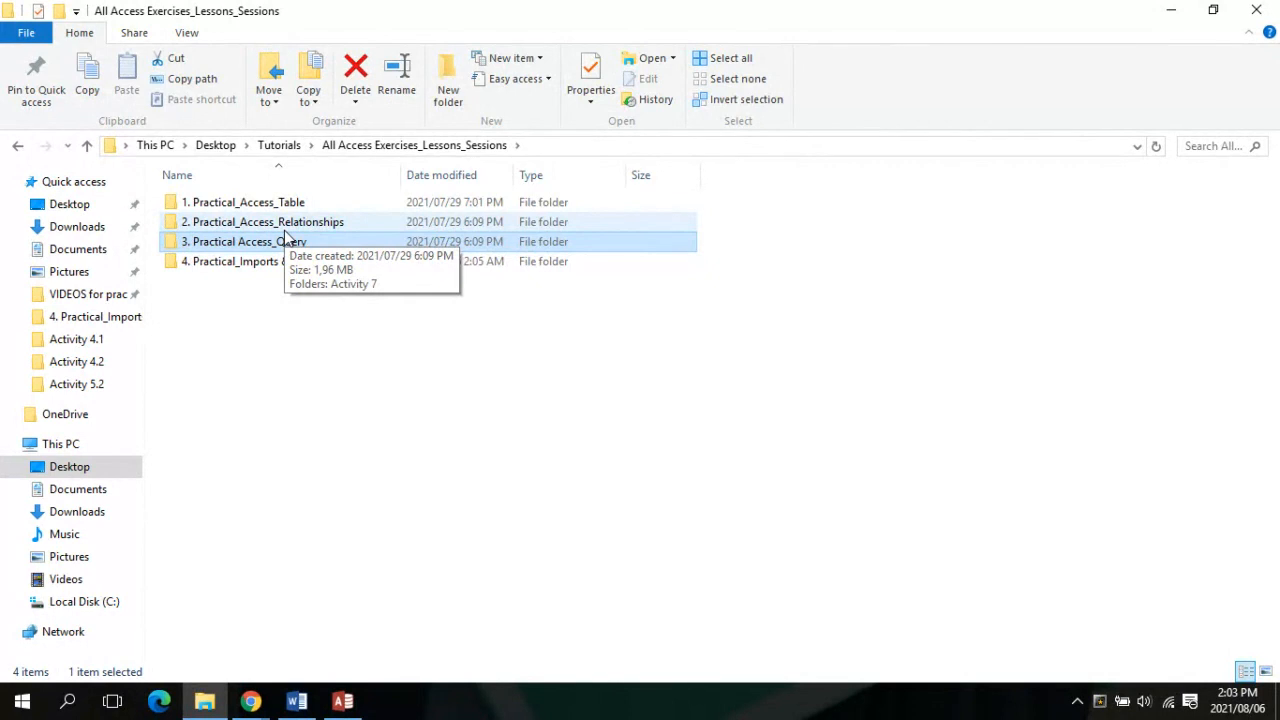
{"action": "double_click", "coordinate": [374, 223]}
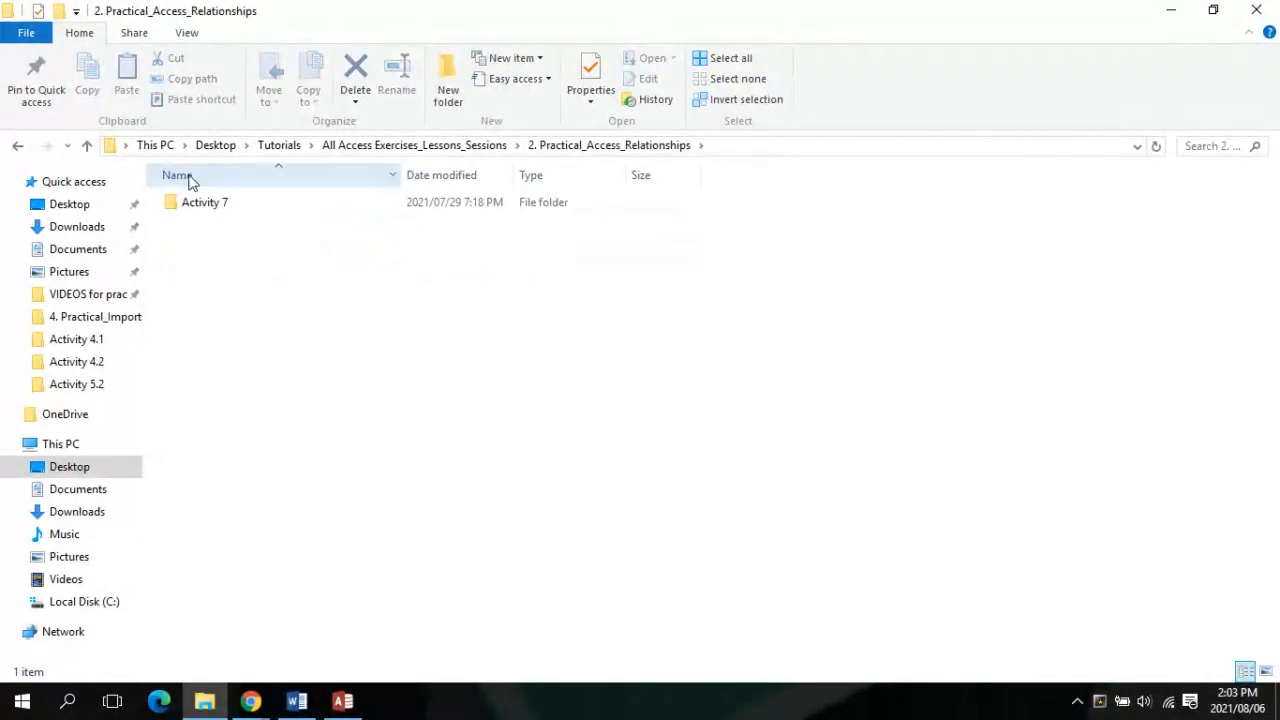
{"action": "double_click", "coordinate": [194, 204]}
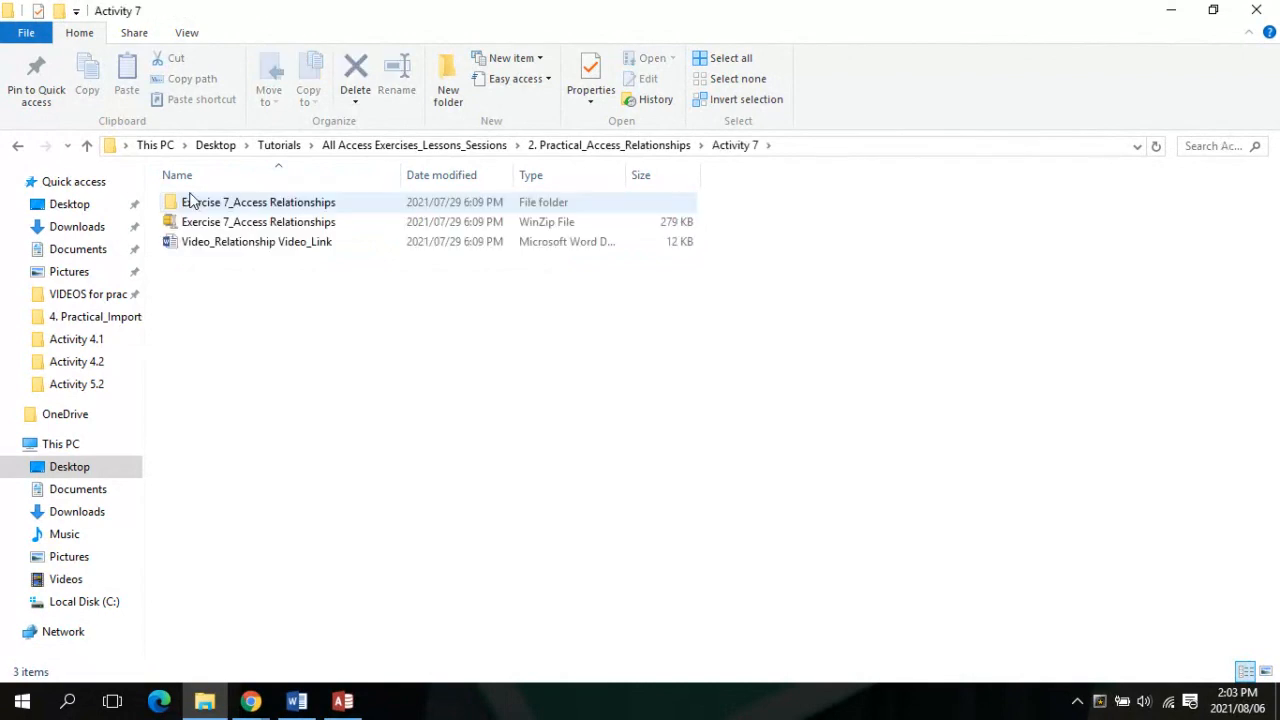
{"action": "left_click", "coordinate": [88, 146]}
{"action": "left_click", "coordinate": [88, 146]}
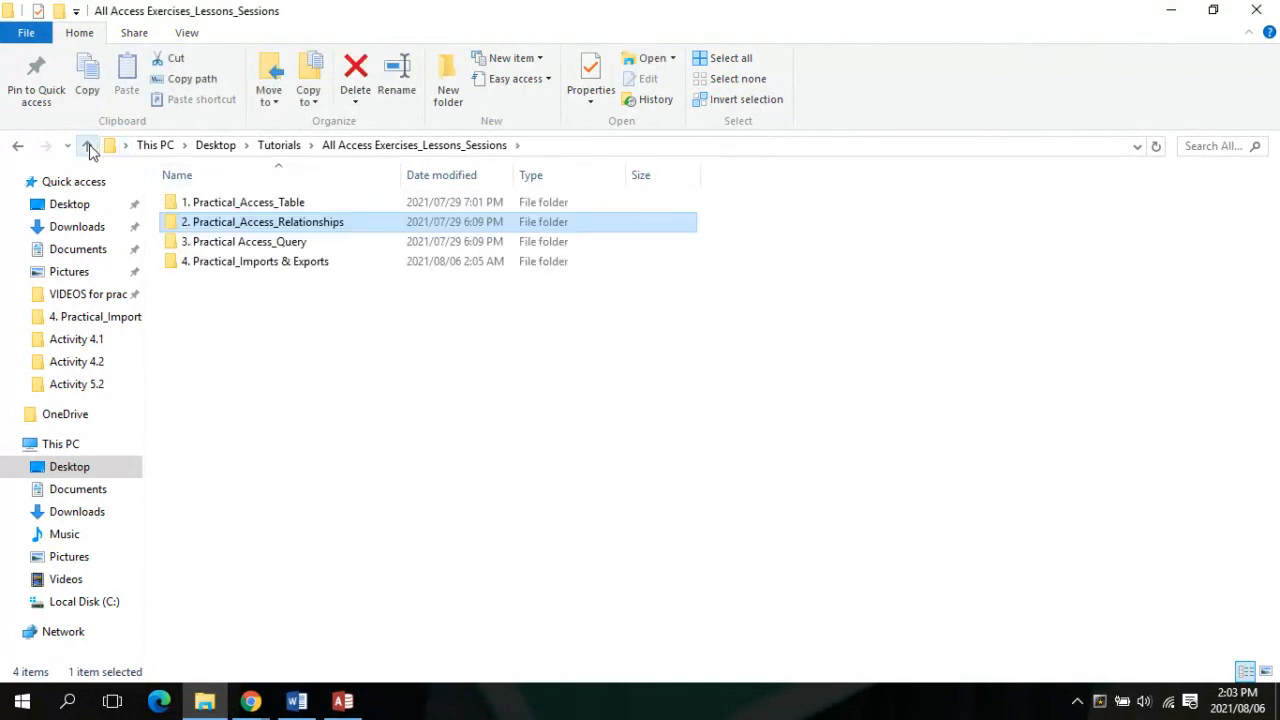
Look inside 3. Practical Access_Query > Activity 4.1, then go up to Tutorials
{"action": "double_click", "coordinate": [231, 243]}
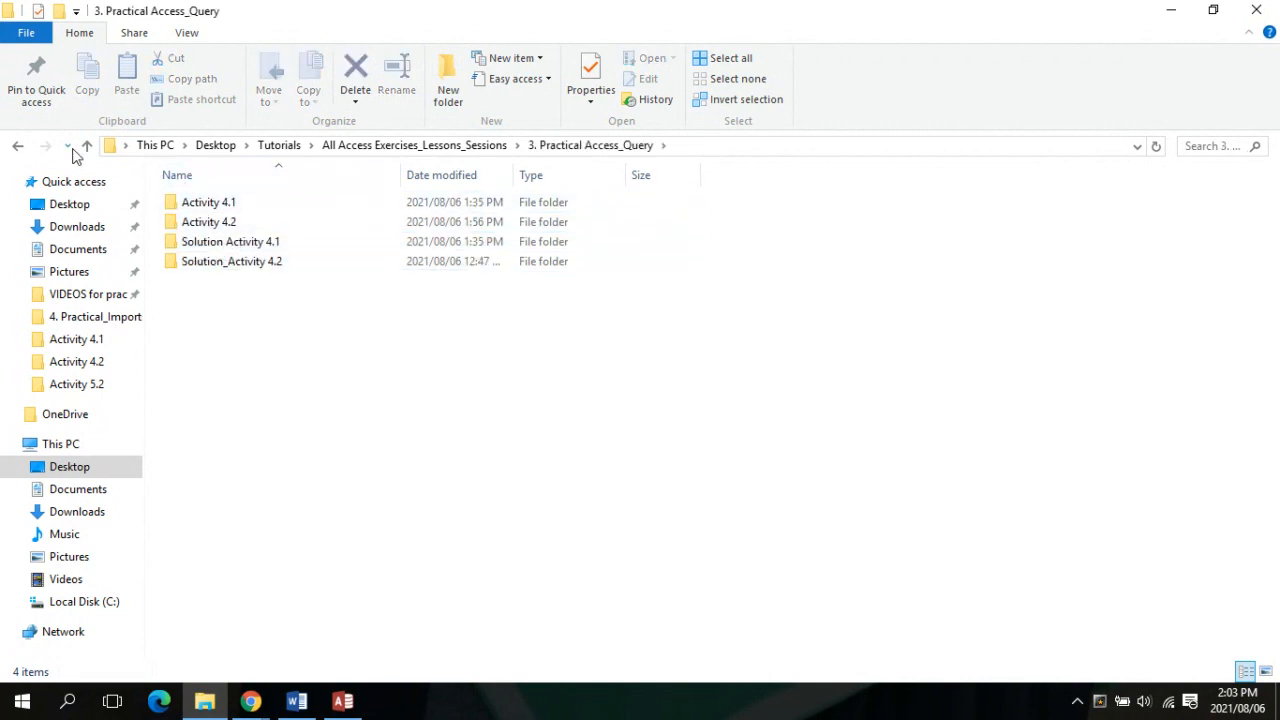
{"action": "double_click", "coordinate": [181, 205]}
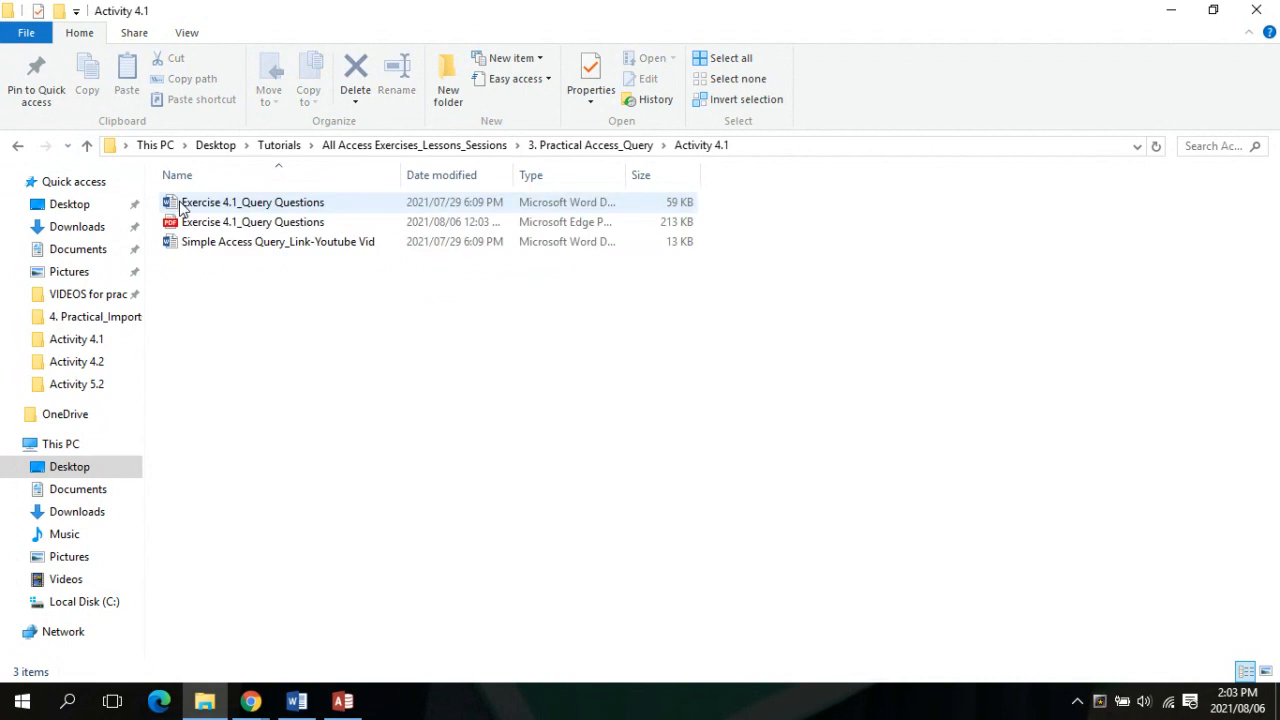
{"action": "left_click", "coordinate": [88, 146]}
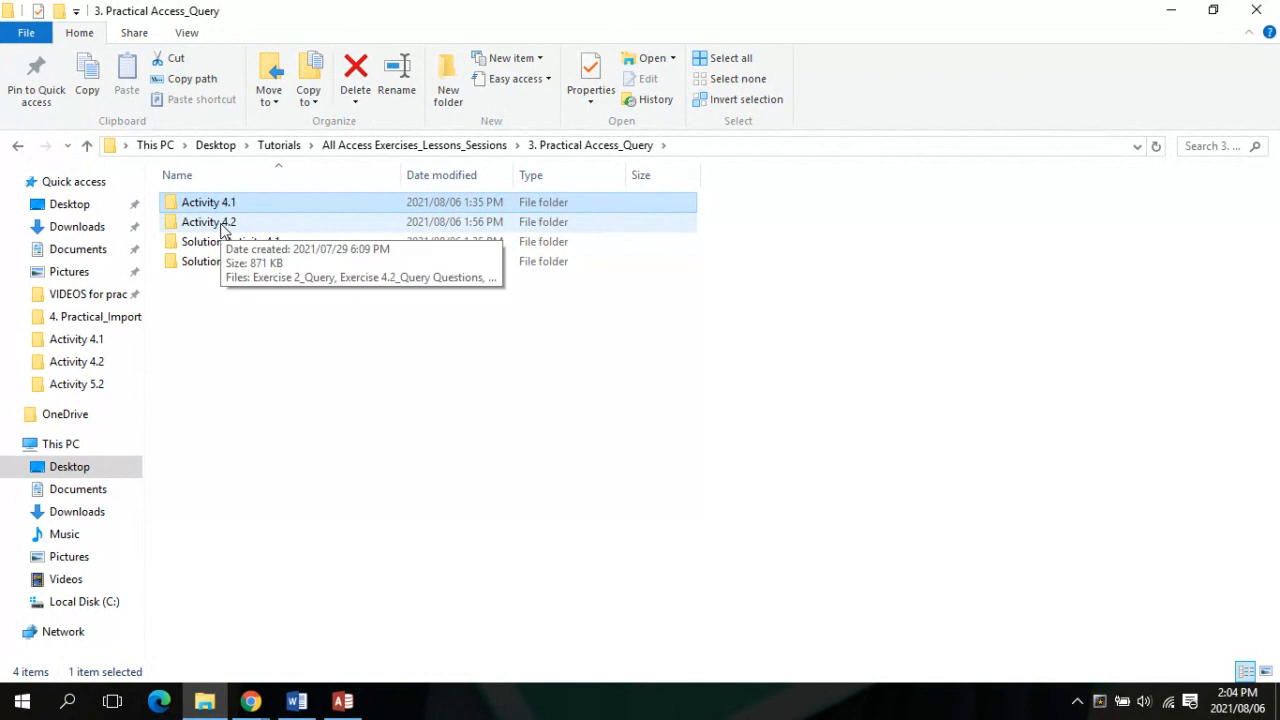
{"action": "left_click", "coordinate": [89, 146]}
{"action": "left_click", "coordinate": [89, 146]}
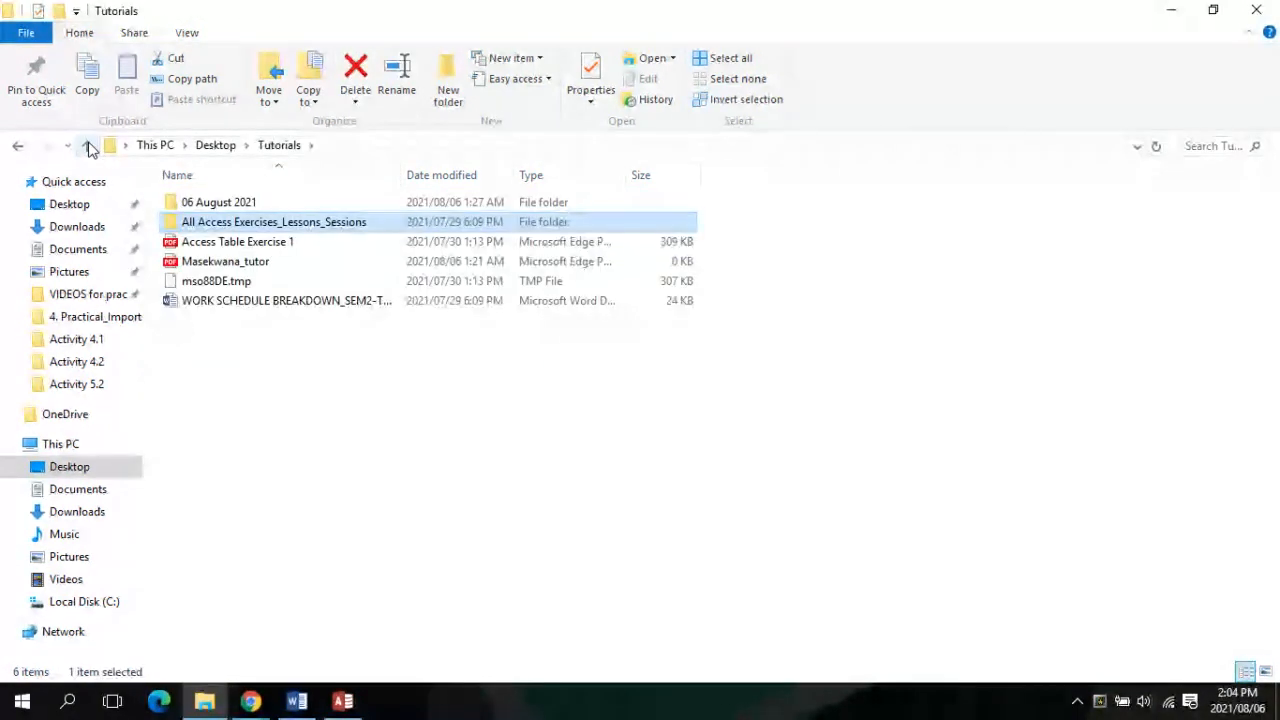
Check 06 August 2021 > Access Forms Exercises, then open All Access Exercises_Lessons_Sessions > 4. Practical_Imports & Exports
{"action": "double_click", "coordinate": [199, 204]}
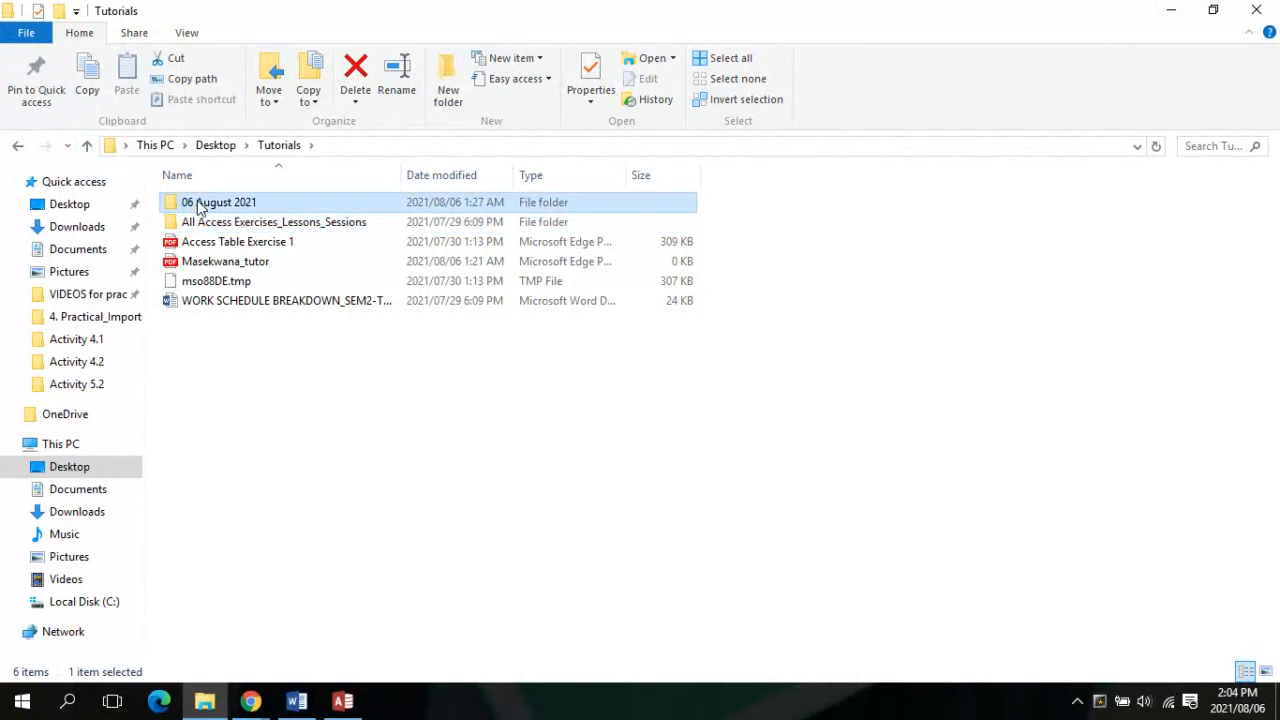
{"action": "double_click", "coordinate": [199, 204]}
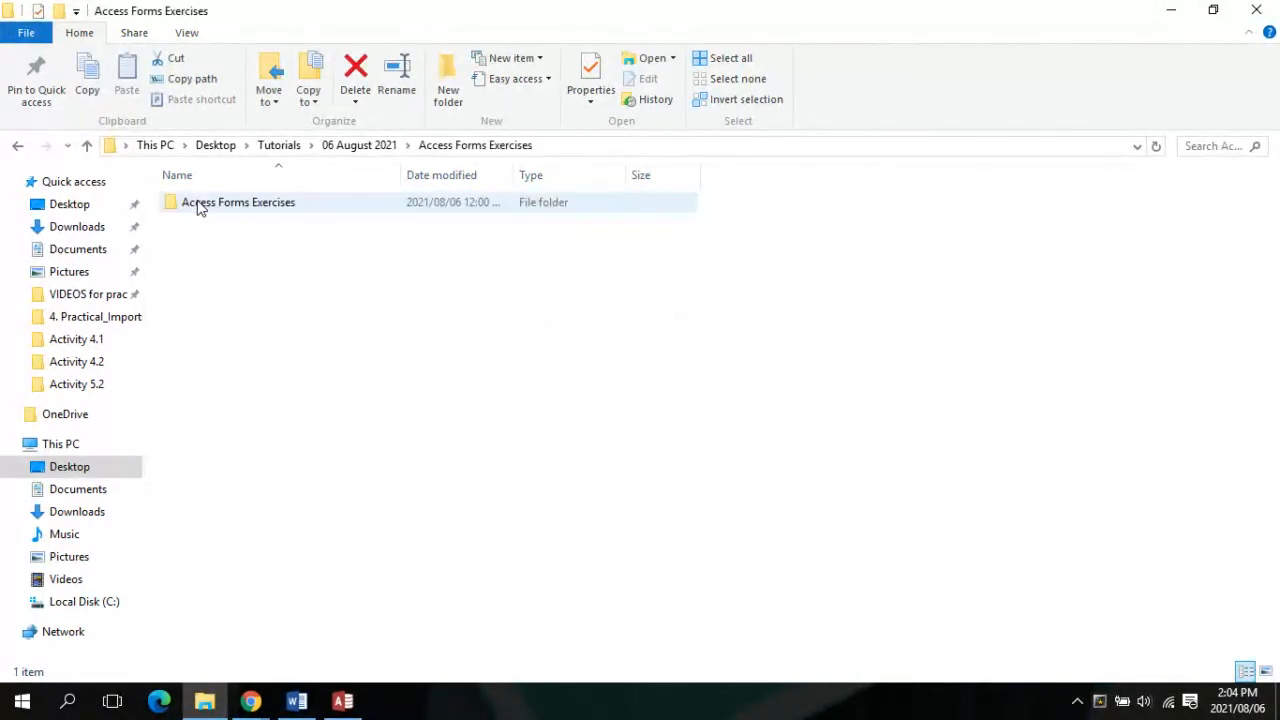
{"action": "left_click", "coordinate": [86, 146]}
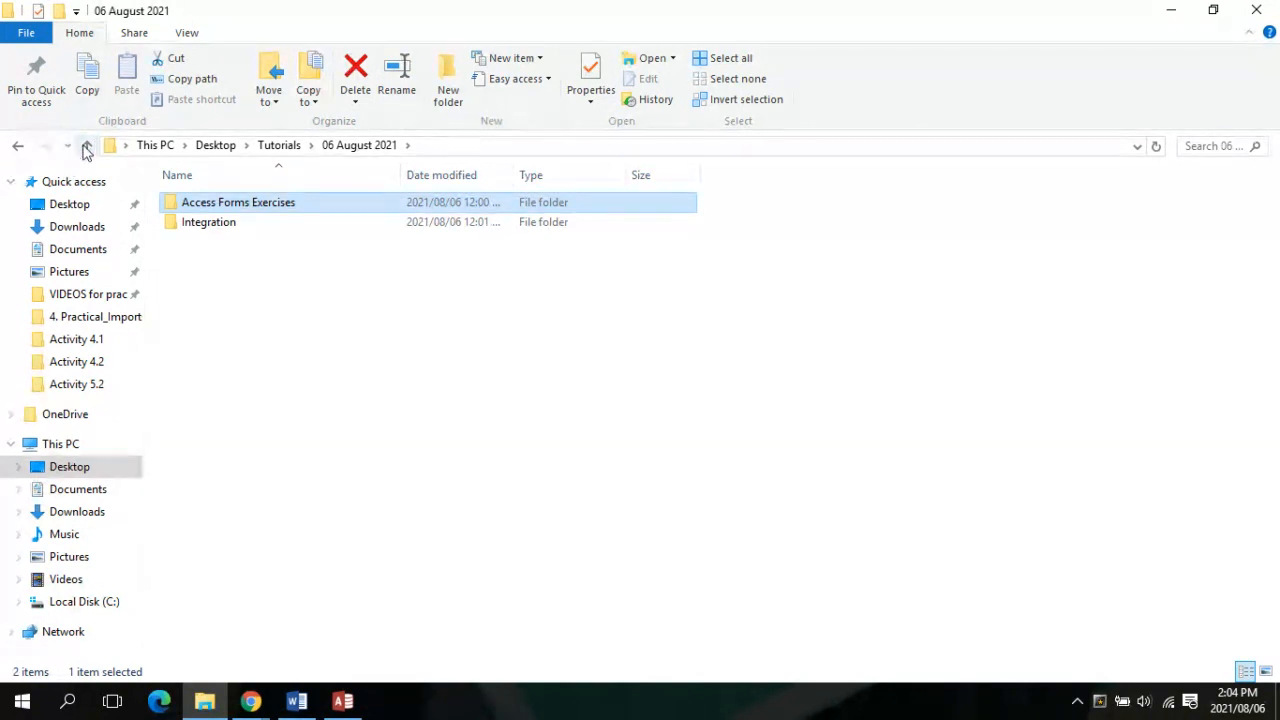
{"action": "left_click", "coordinate": [86, 146]}
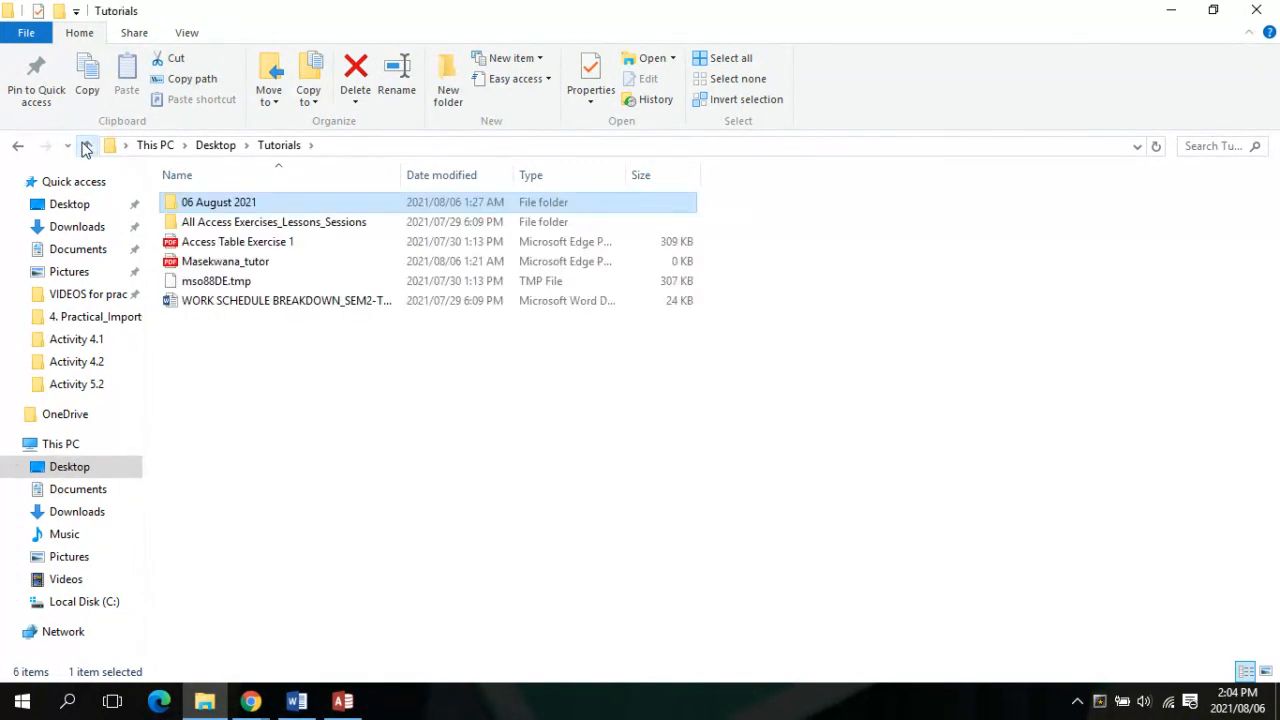
{"action": "double_click", "coordinate": [338, 222]}
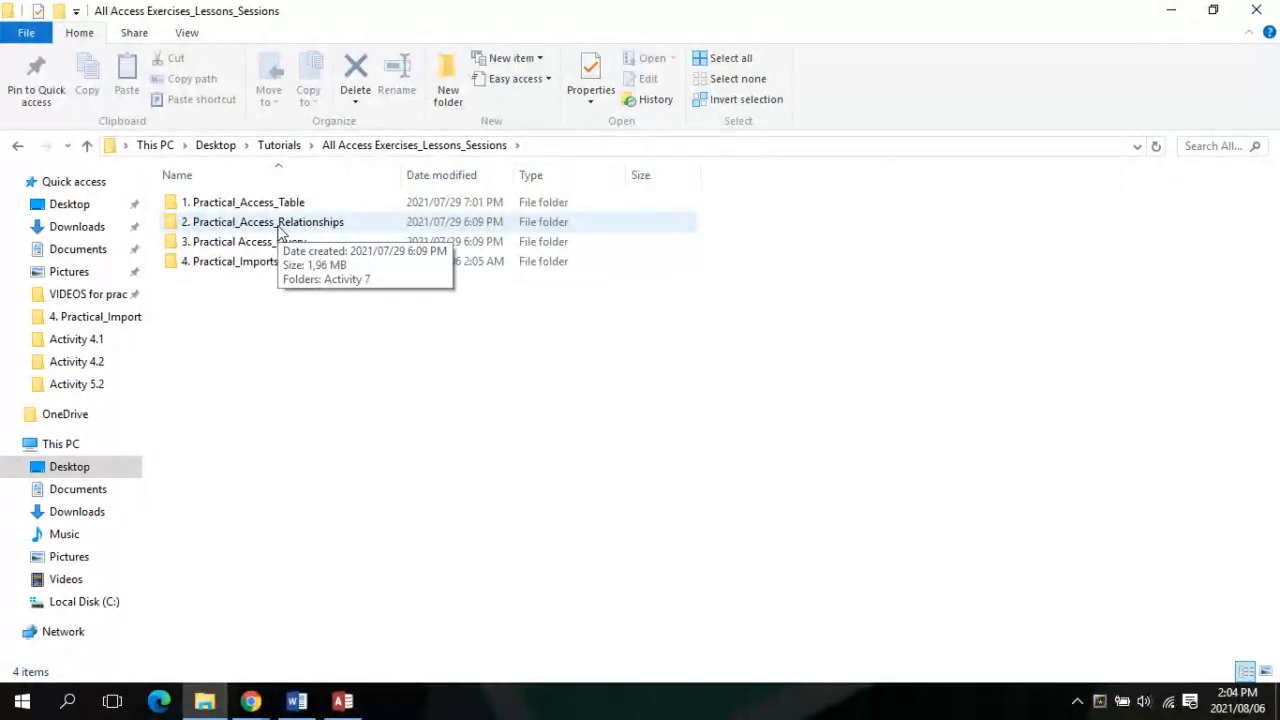
{"action": "double_click", "coordinate": [253, 264]}
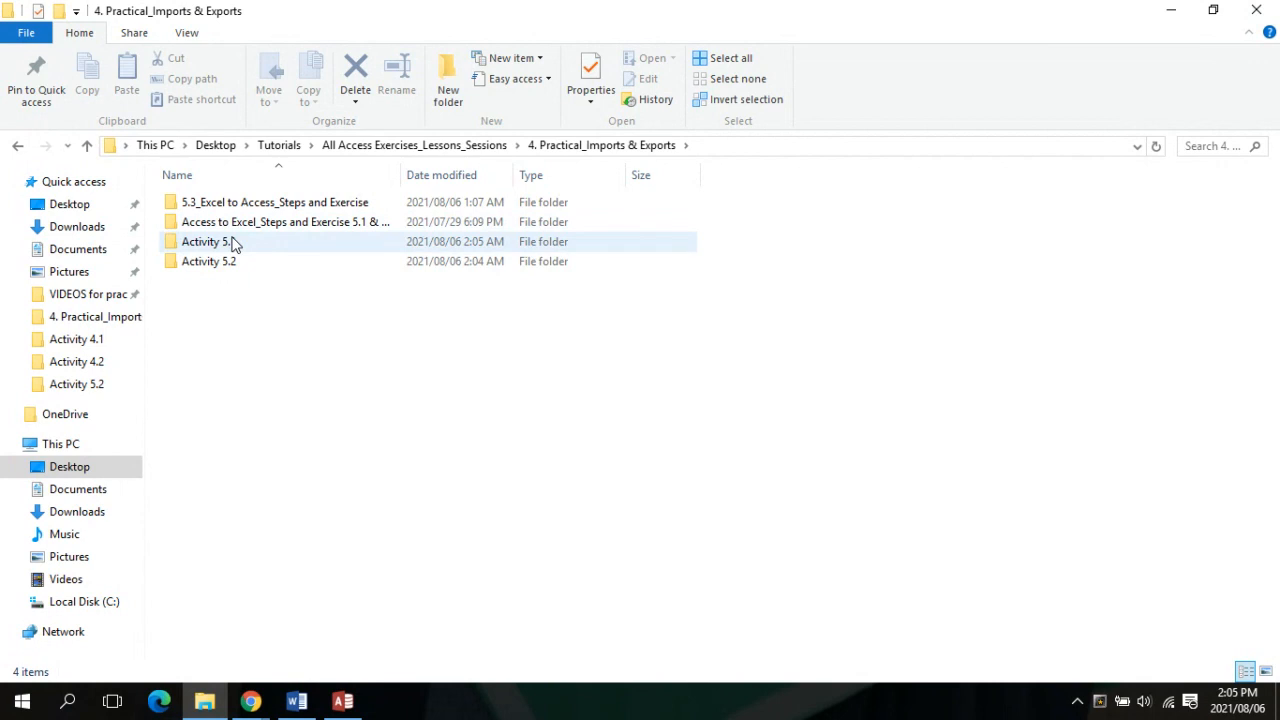
Open the Activity 5.1 folder and launch the Access Table Questions and Import (3) document
{"action": "left_click", "coordinate": [88, 146]}
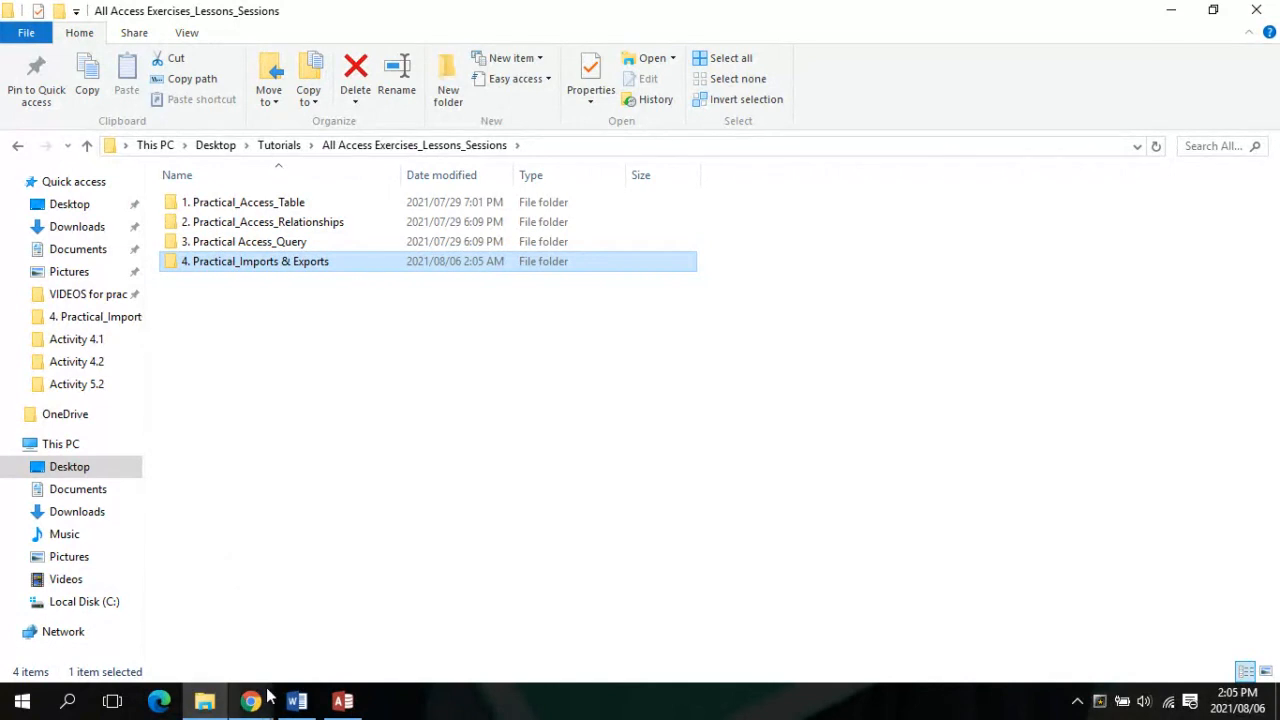
{"action": "double_click", "coordinate": [323, 265]}
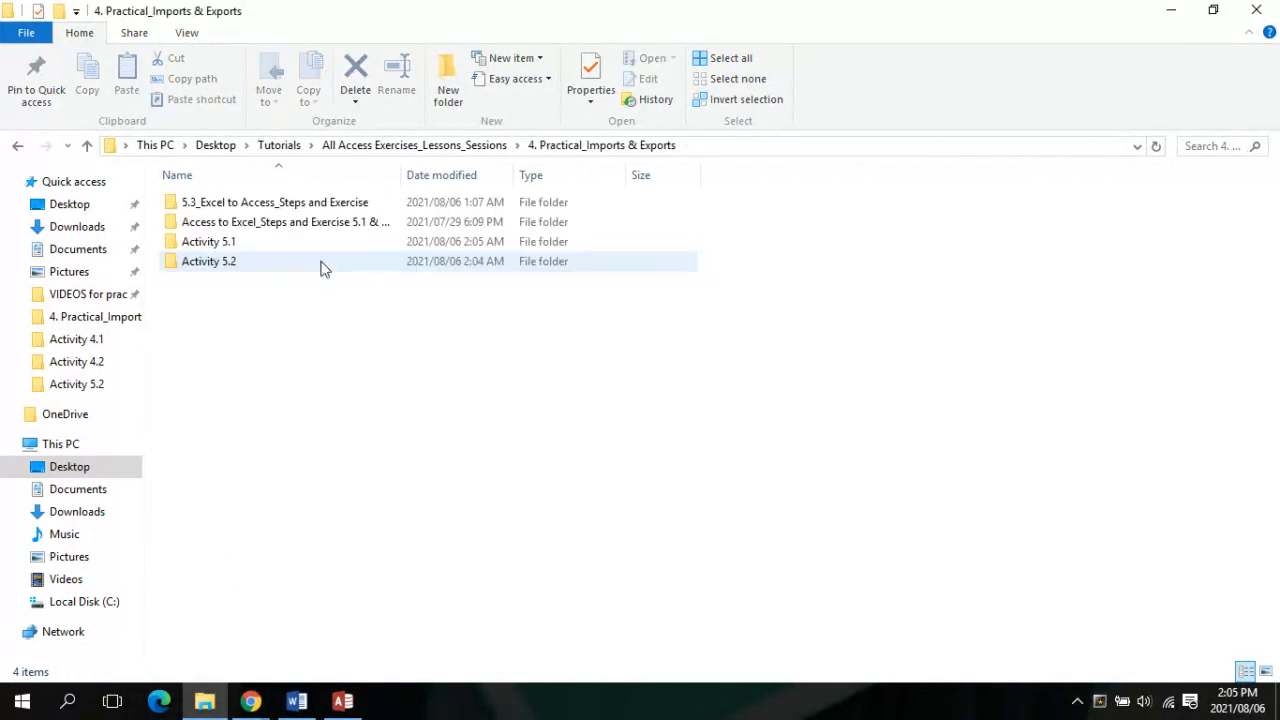
{"action": "left_click", "coordinate": [280, 241]}
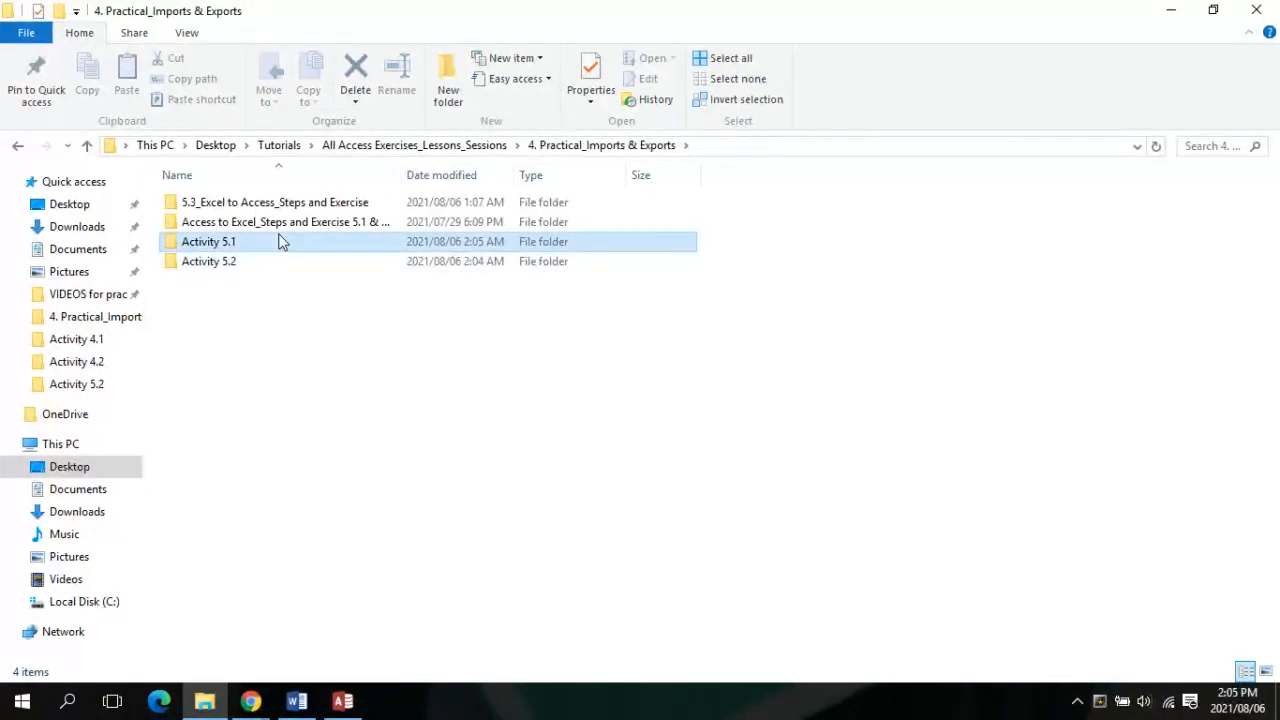
{"action": "double_click", "coordinate": [280, 241]}
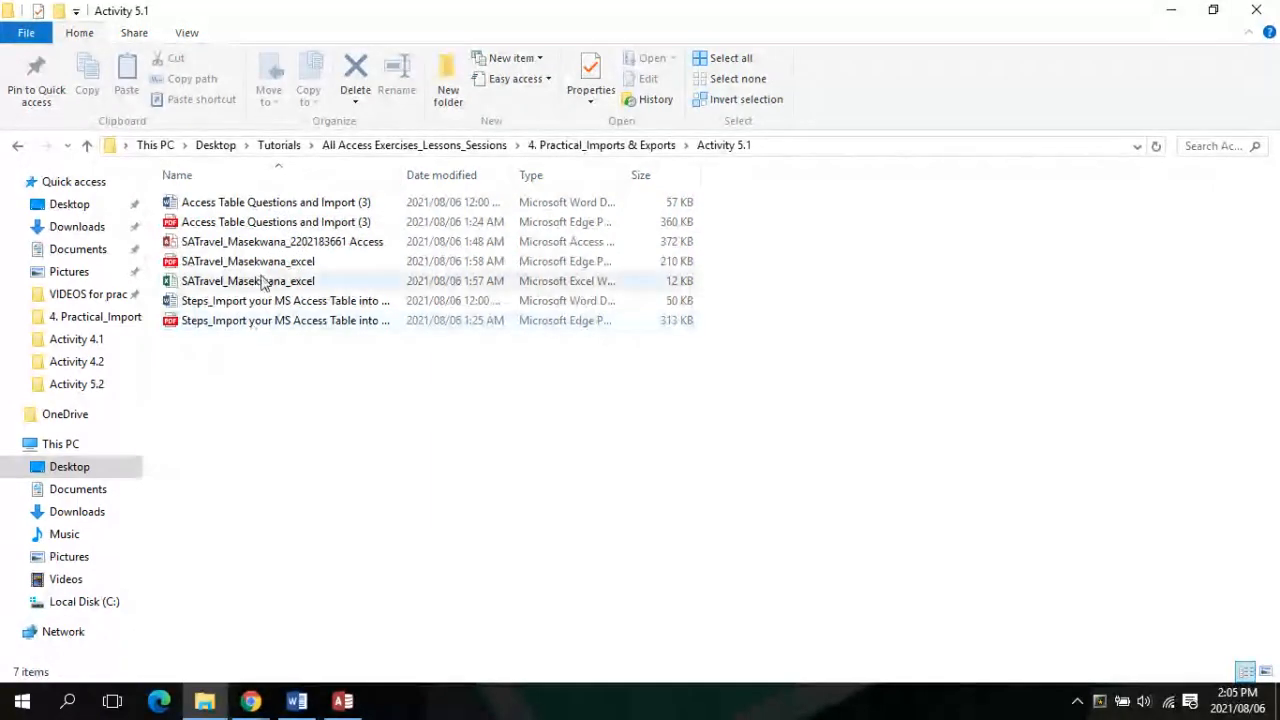
{"action": "double_click", "coordinate": [268, 203]}
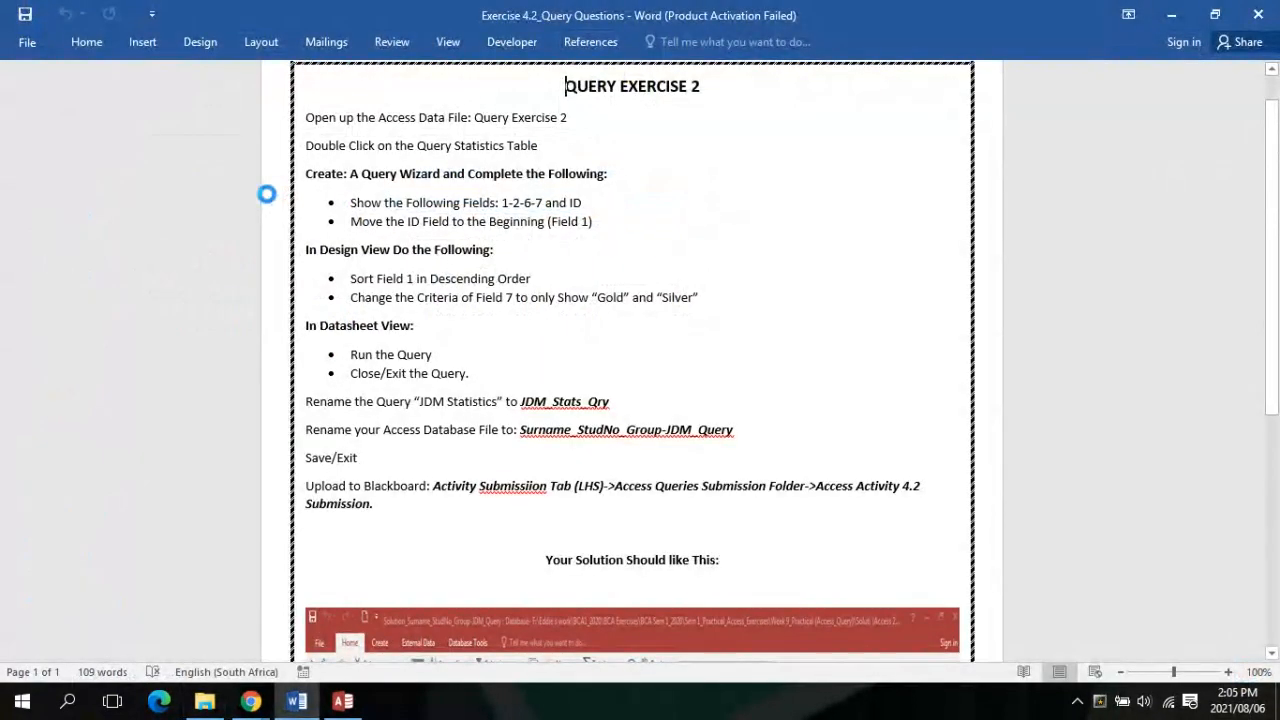
Bring Chrome's Blackboard Collaborate window in front of Word to check the session
{"action": "left_click", "coordinate": [249, 703]}
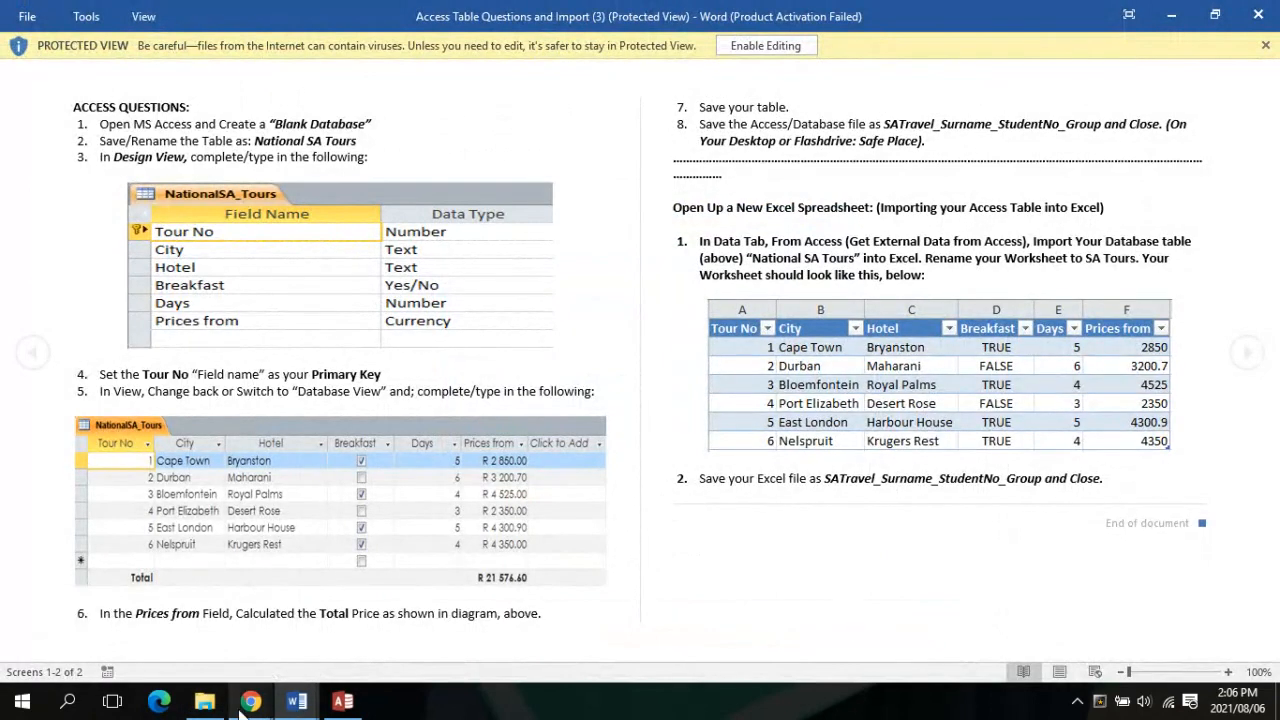
{"action": "mouse_move", "coordinate": [240, 705]}
{"action": "mouse_move", "coordinate": [182, 640]}
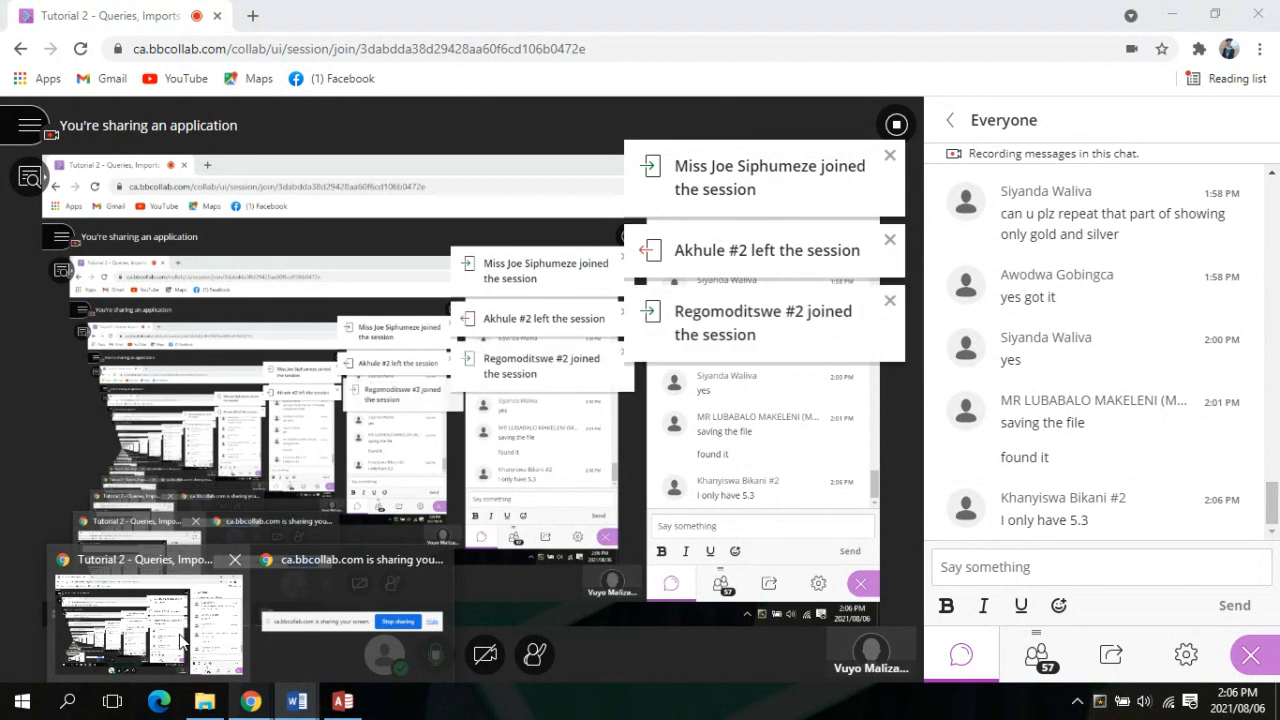
Bring the Collaborate session forward, check the attendee list, and scroll the chat to the newest messages
{"action": "left_click", "coordinate": [190, 645]}
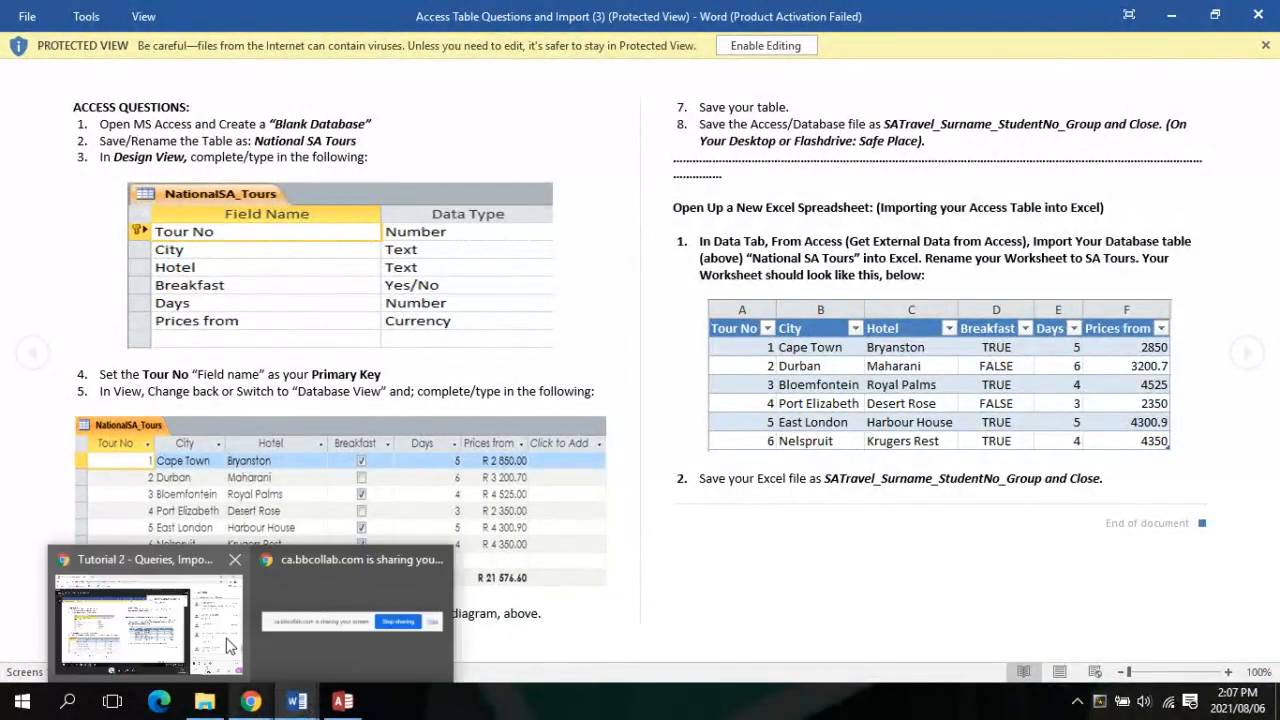
{"action": "left_click", "coordinate": [140, 610]}
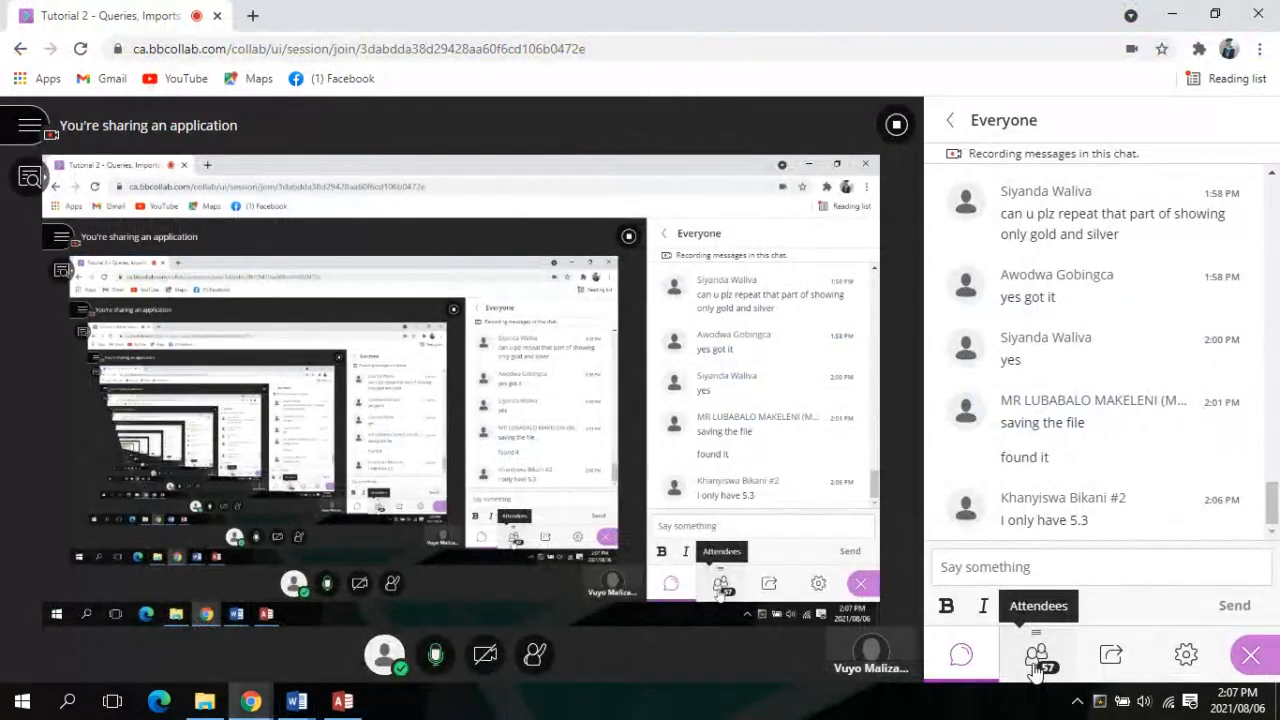
{"action": "left_click", "coordinate": [1036, 668]}
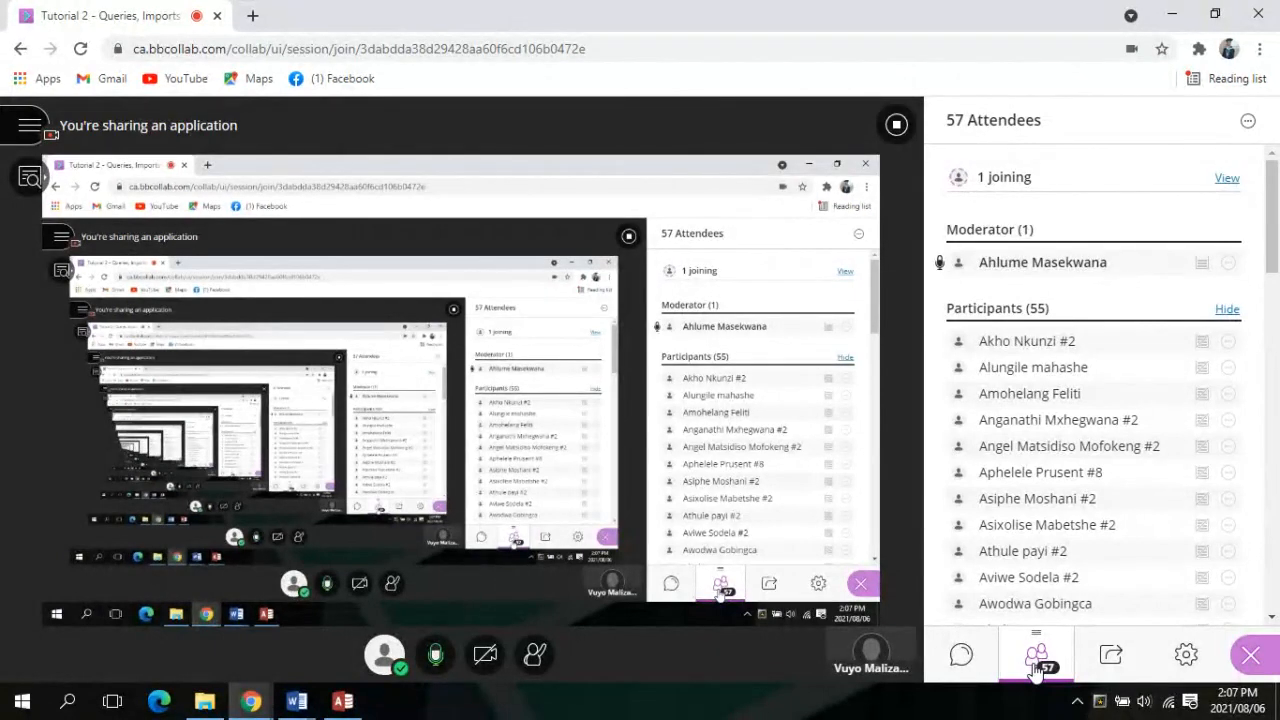
{"action": "left_click", "coordinate": [962, 663]}
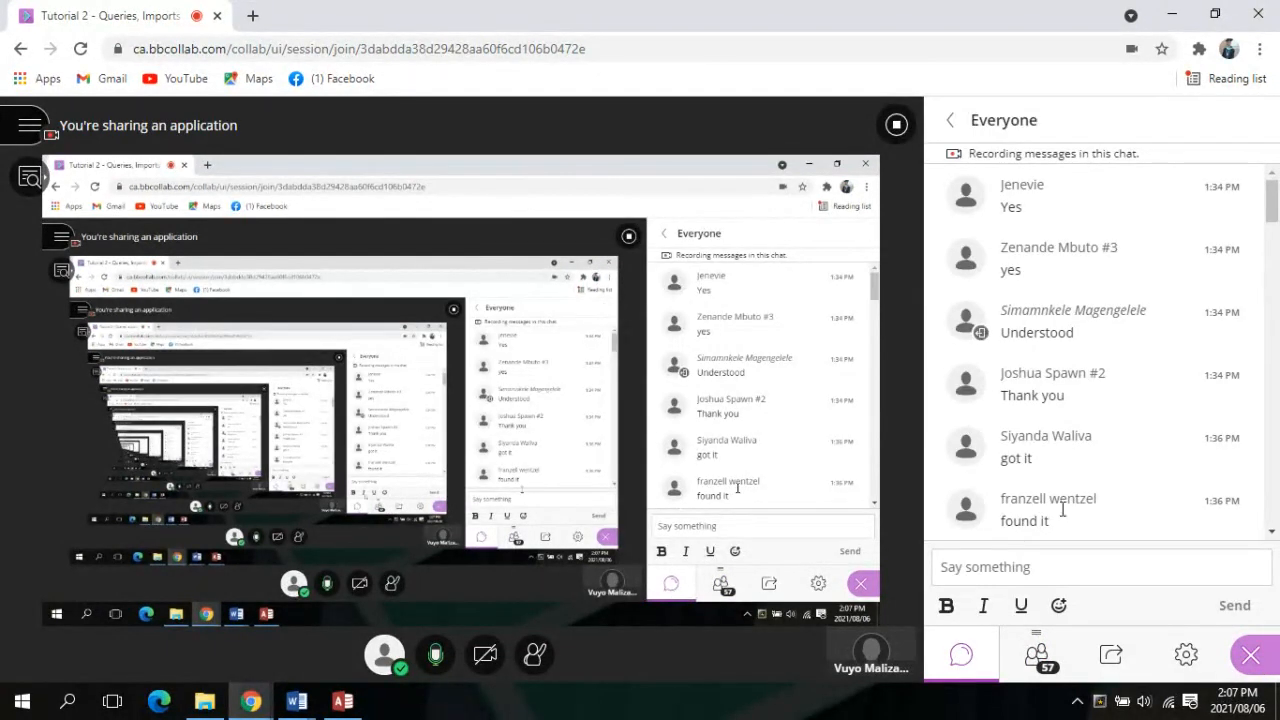
{"action": "scroll", "coordinate": [1052, 395], "scroll_direction": "down", "scroll_amount": 15}
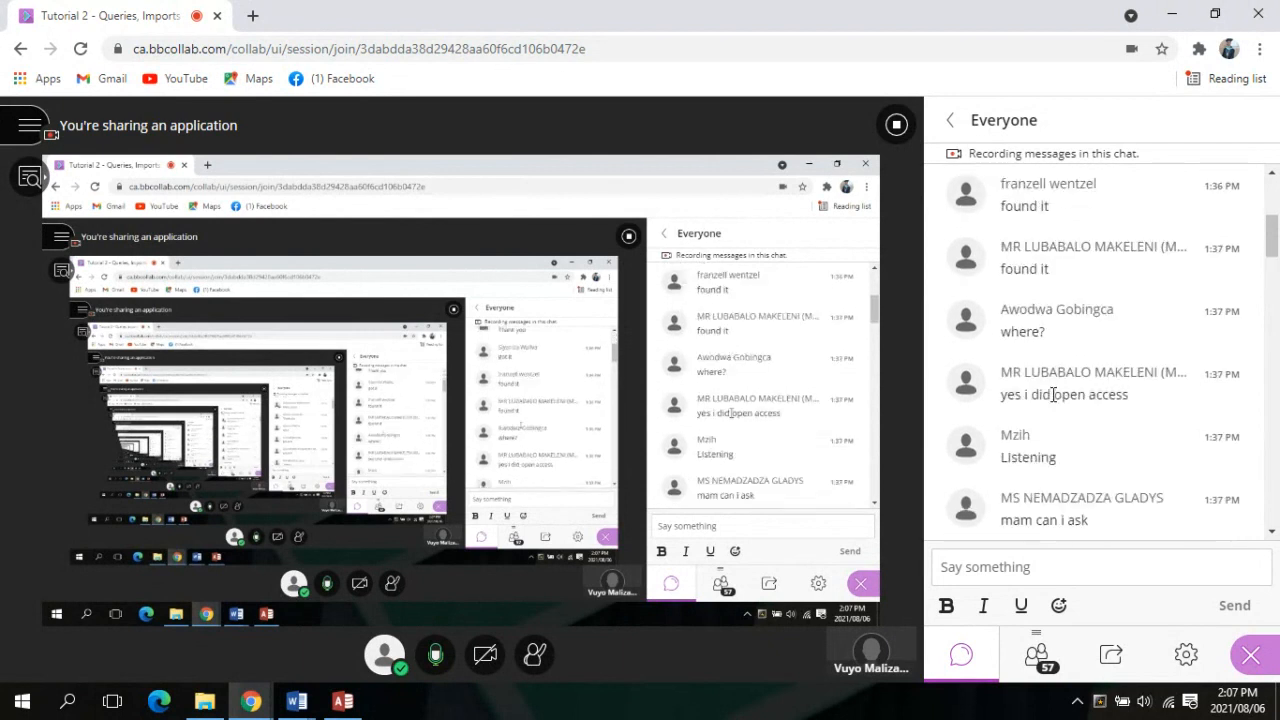
{"action": "scroll", "coordinate": [1052, 401], "scroll_direction": "down", "scroll_amount": 15}
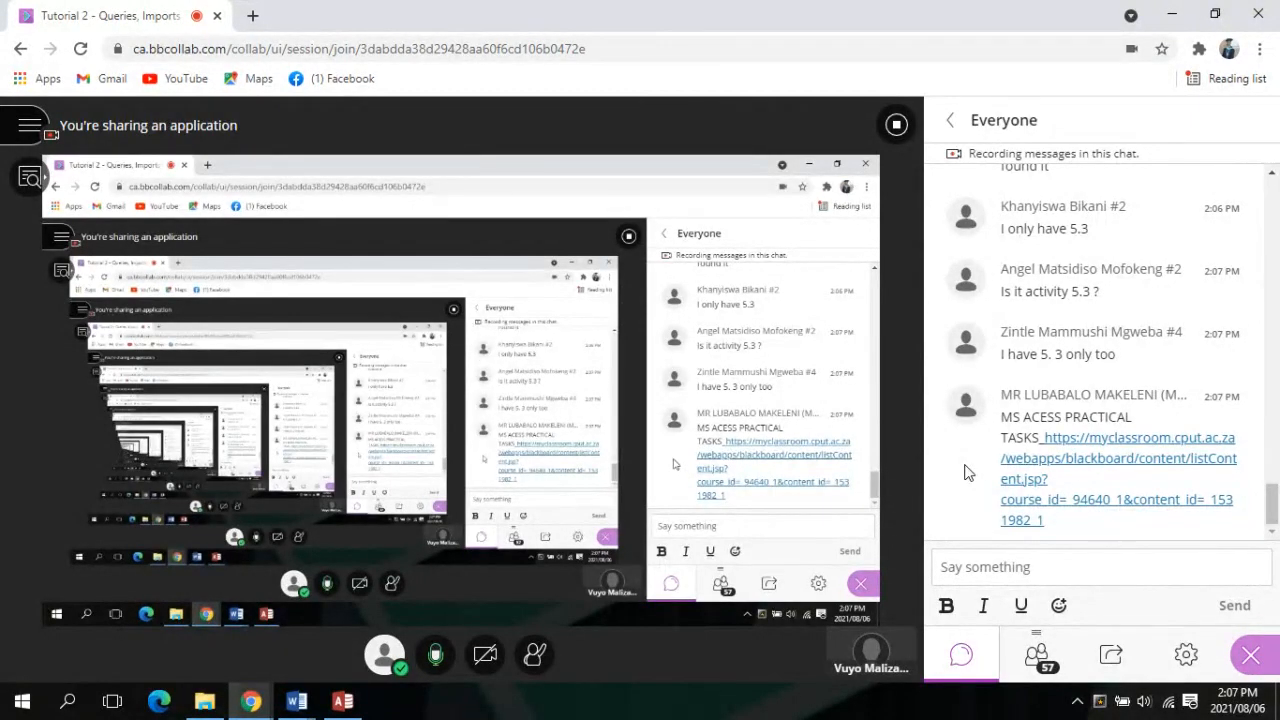
Close Access, then bring the Access Table Questions and Import (3) document back in front
{"action": "mouse_move", "coordinate": [335, 705]}
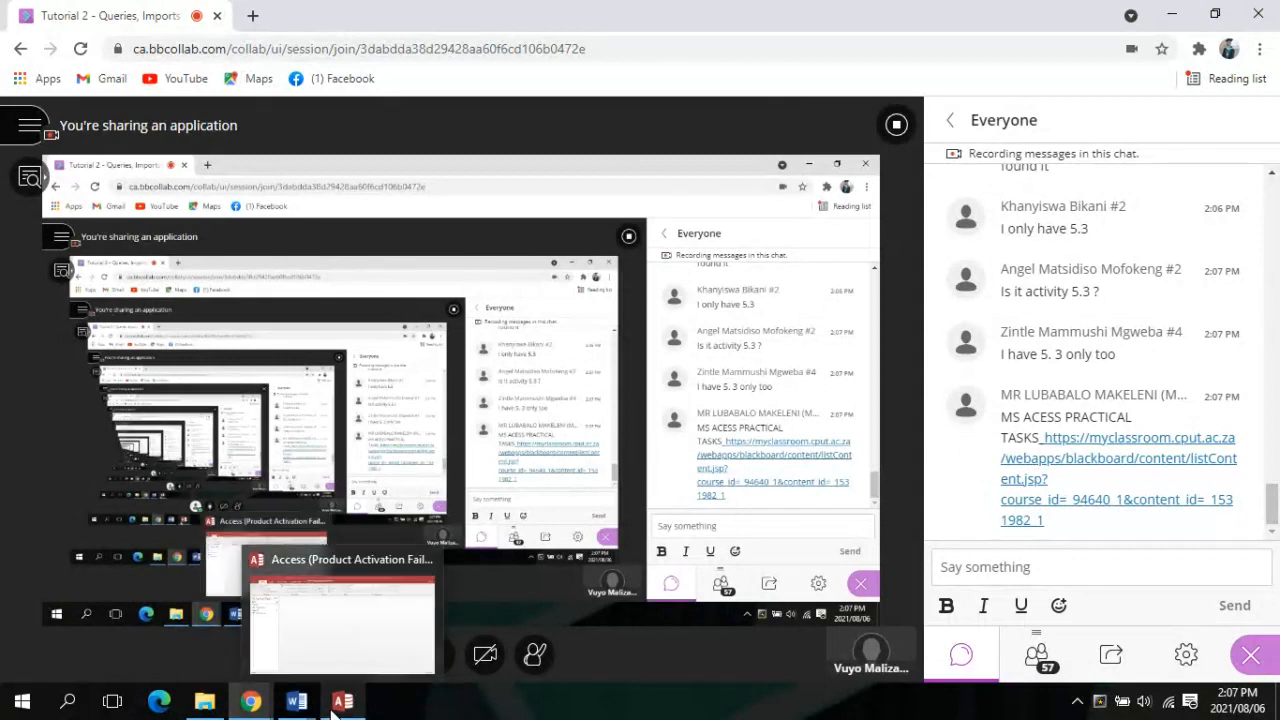
{"action": "left_click", "coordinate": [345, 608]}
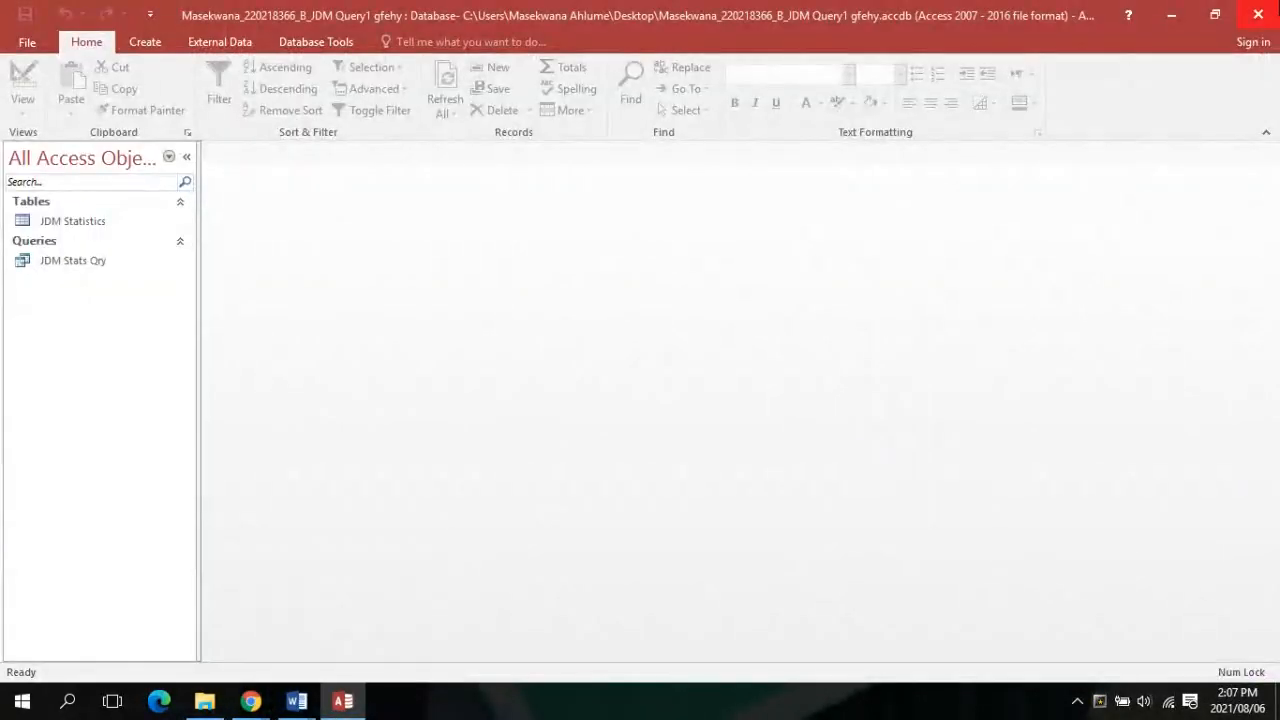
{"action": "left_click", "coordinate": [1270, 7]}
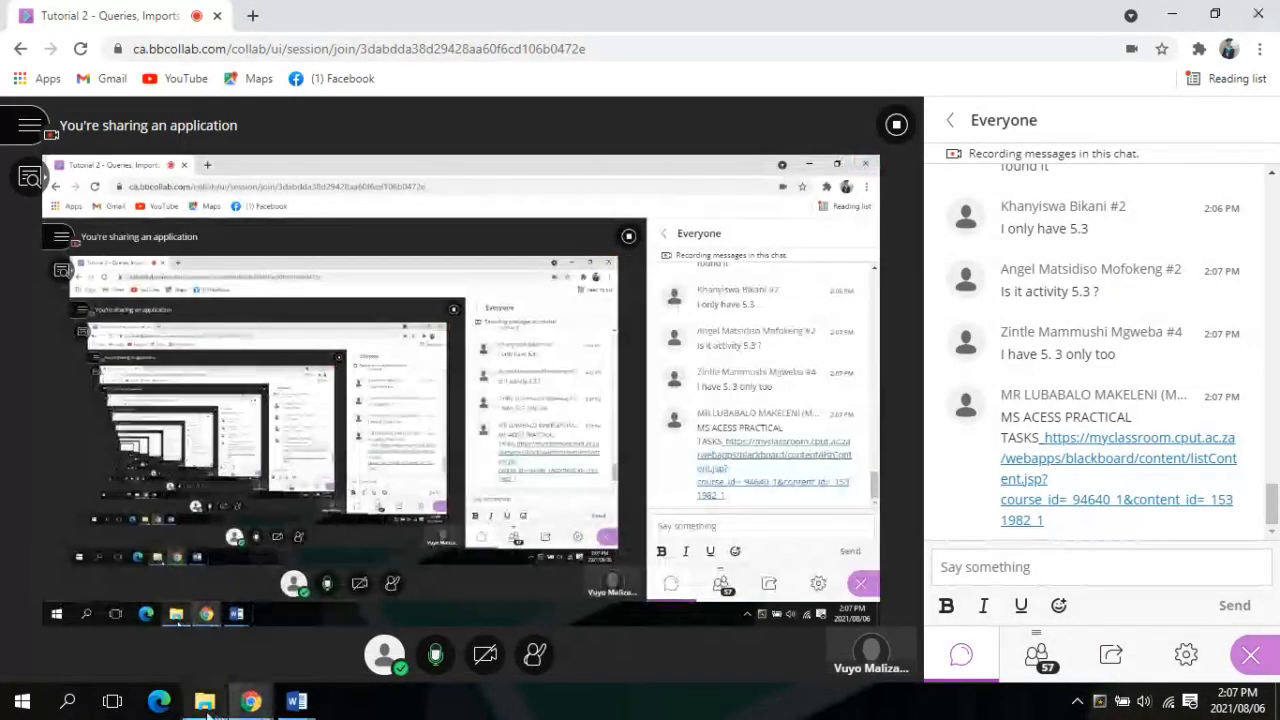
{"action": "left_click", "coordinate": [204, 701]}
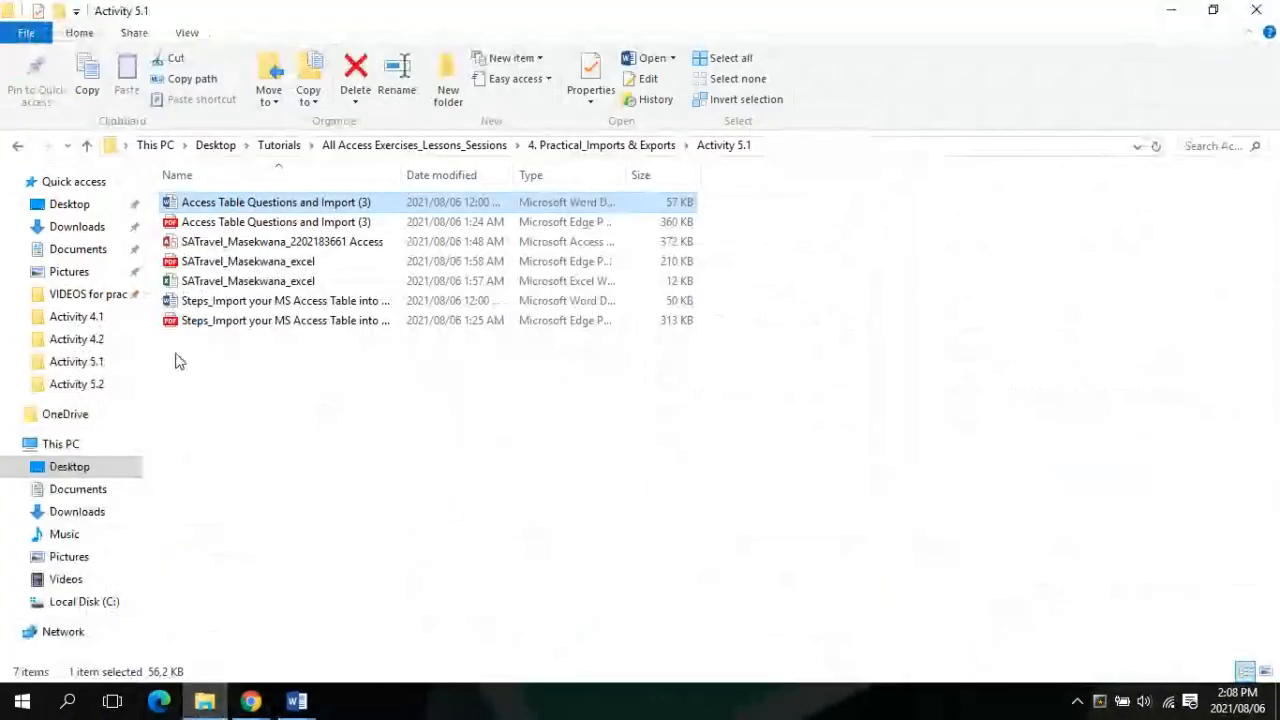
{"action": "left_click", "coordinate": [300, 705]}
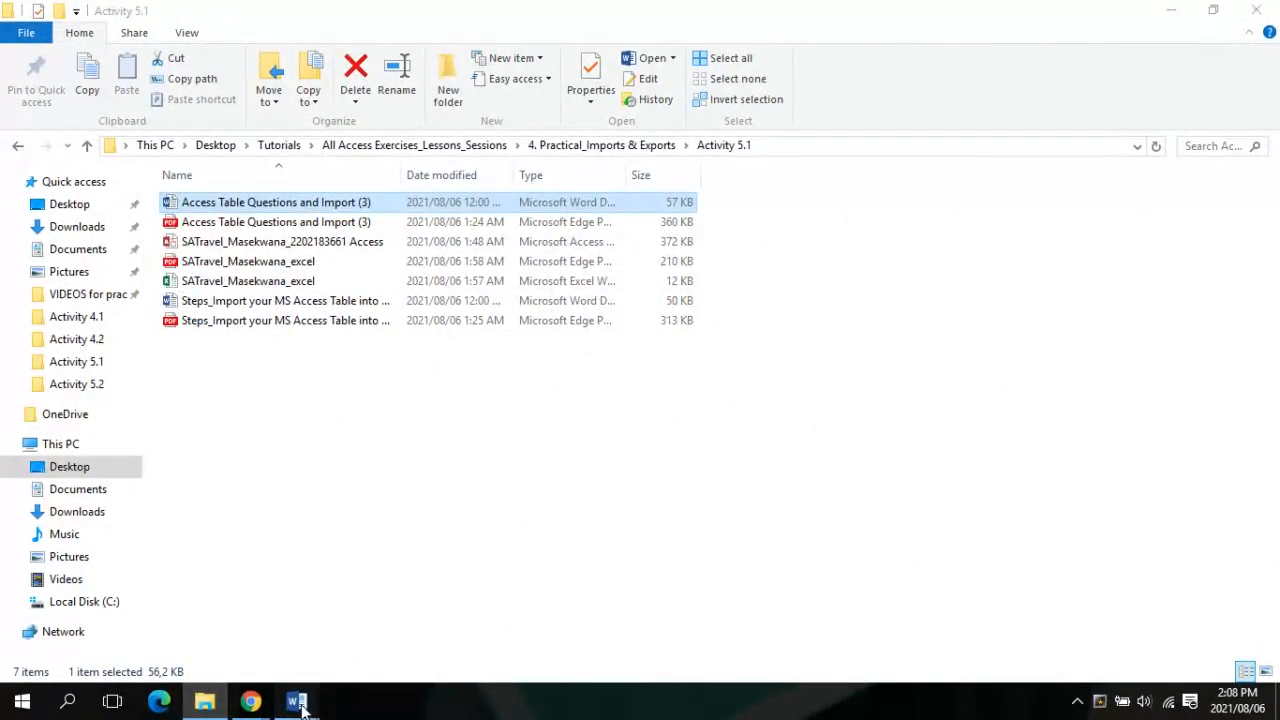
{"action": "left_click", "coordinate": [330, 657]}
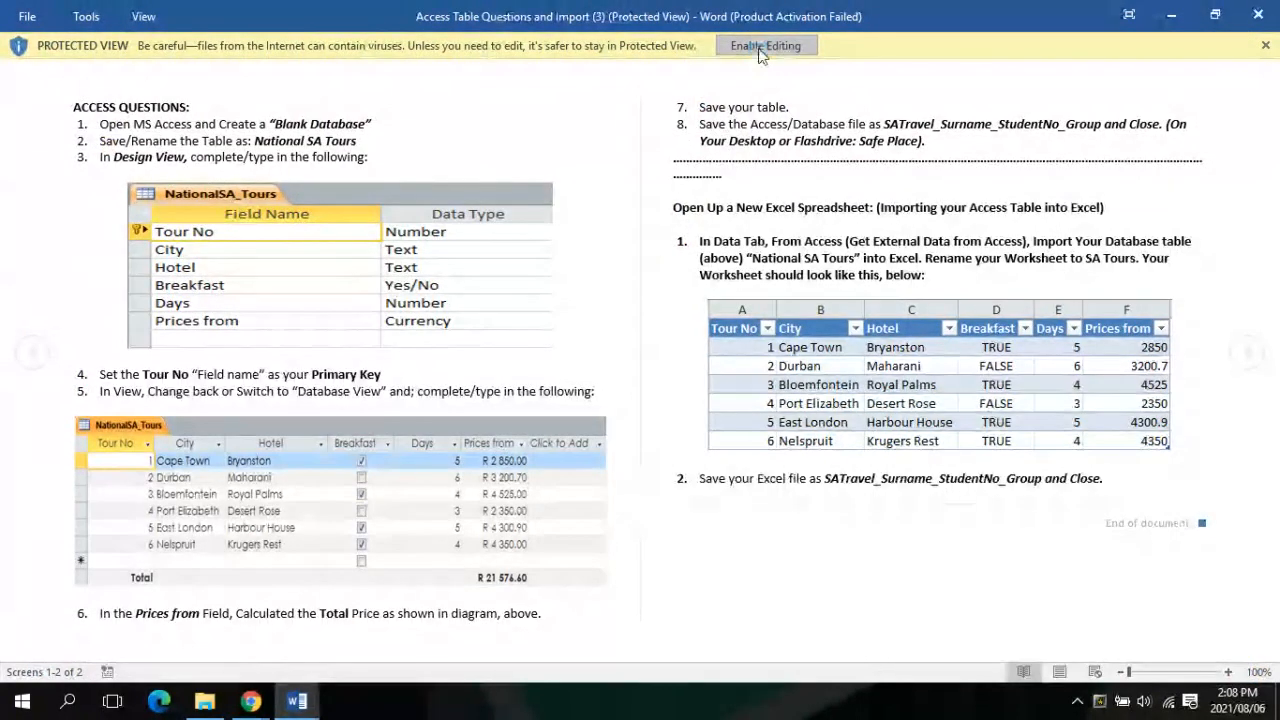
Enable editing of the questions document, then switch to the Collaborate session in Chrome
{"action": "left_click", "coordinate": [765, 46]}
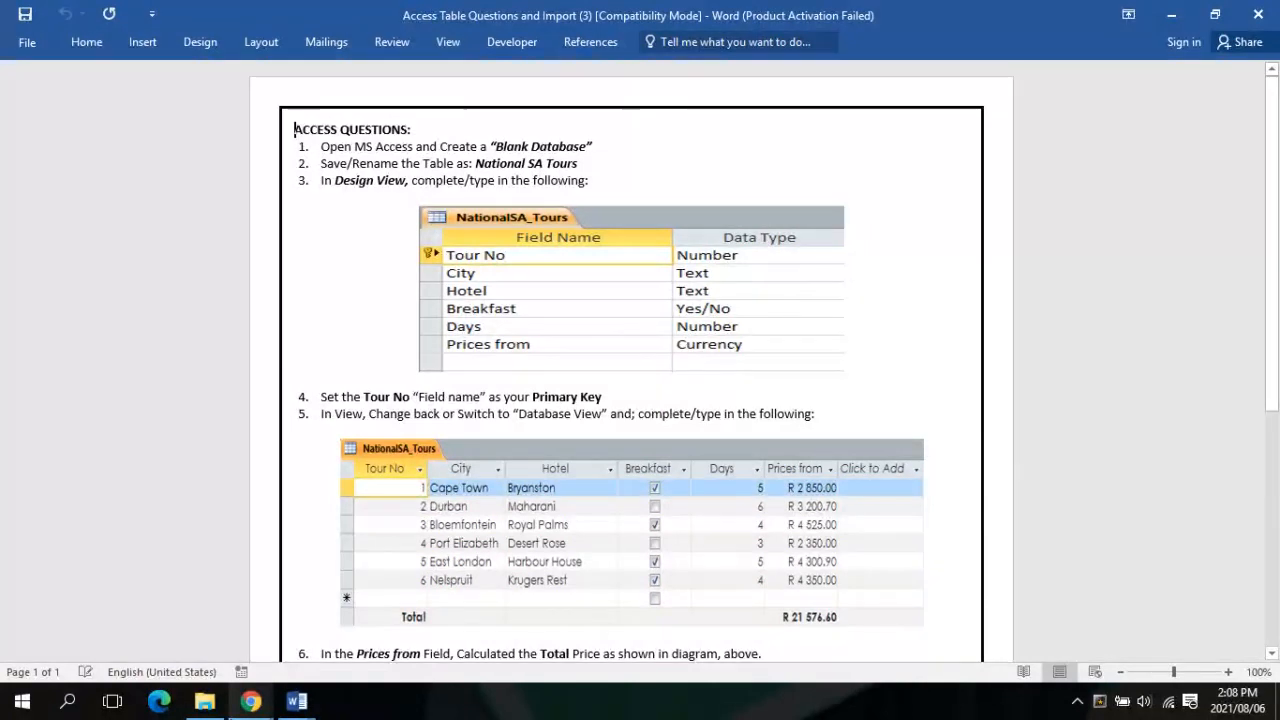
{"action": "left_click", "coordinate": [251, 701]}
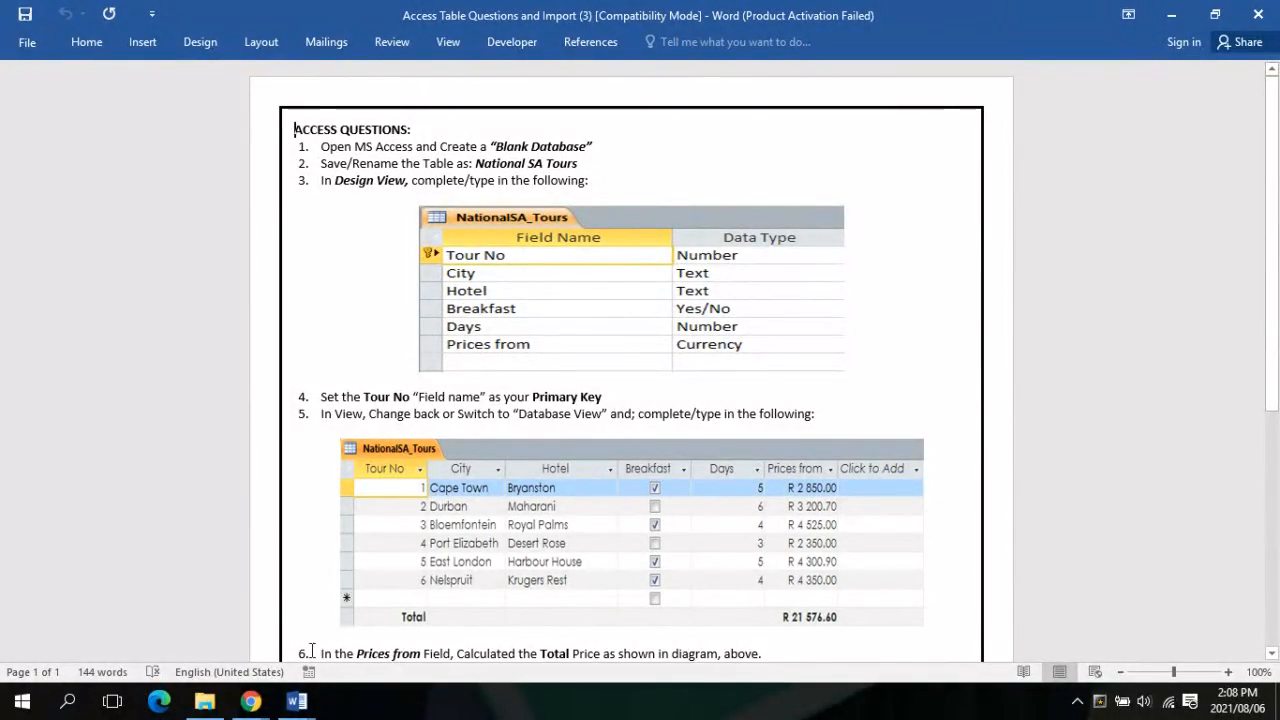
{"action": "mouse_move", "coordinate": [204, 700]}
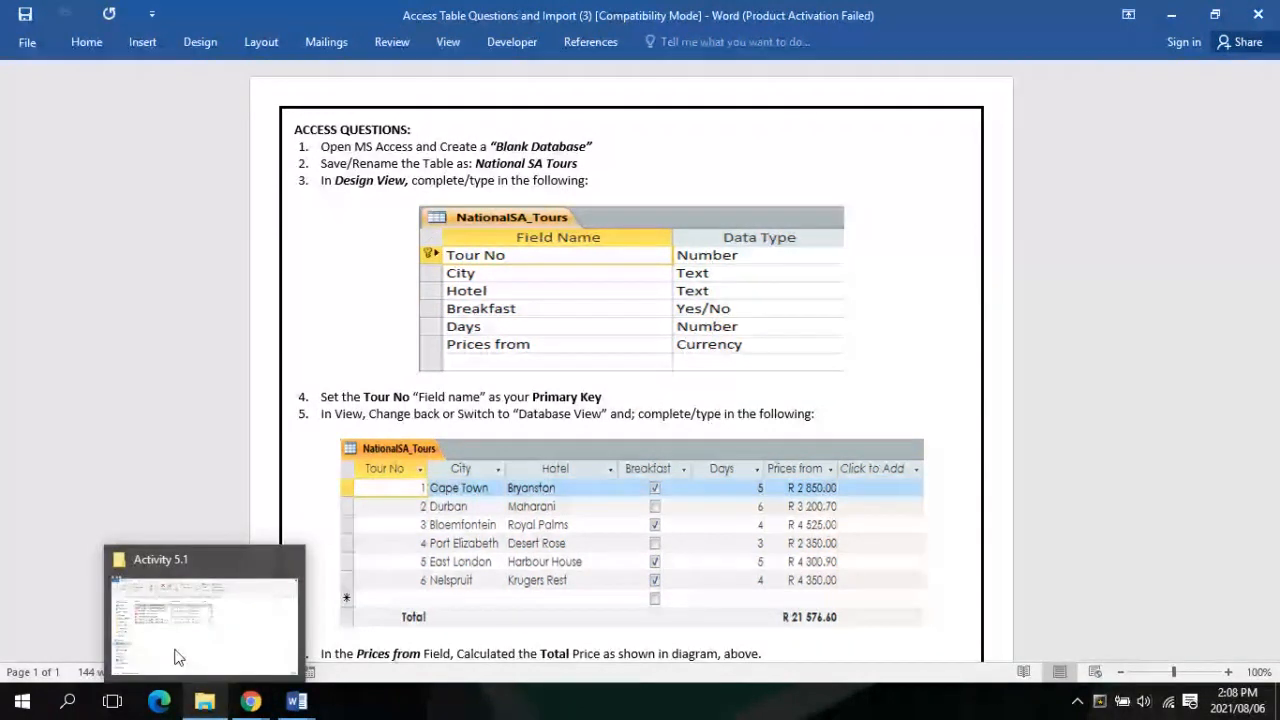
{"action": "mouse_move", "coordinate": [268, 703]}
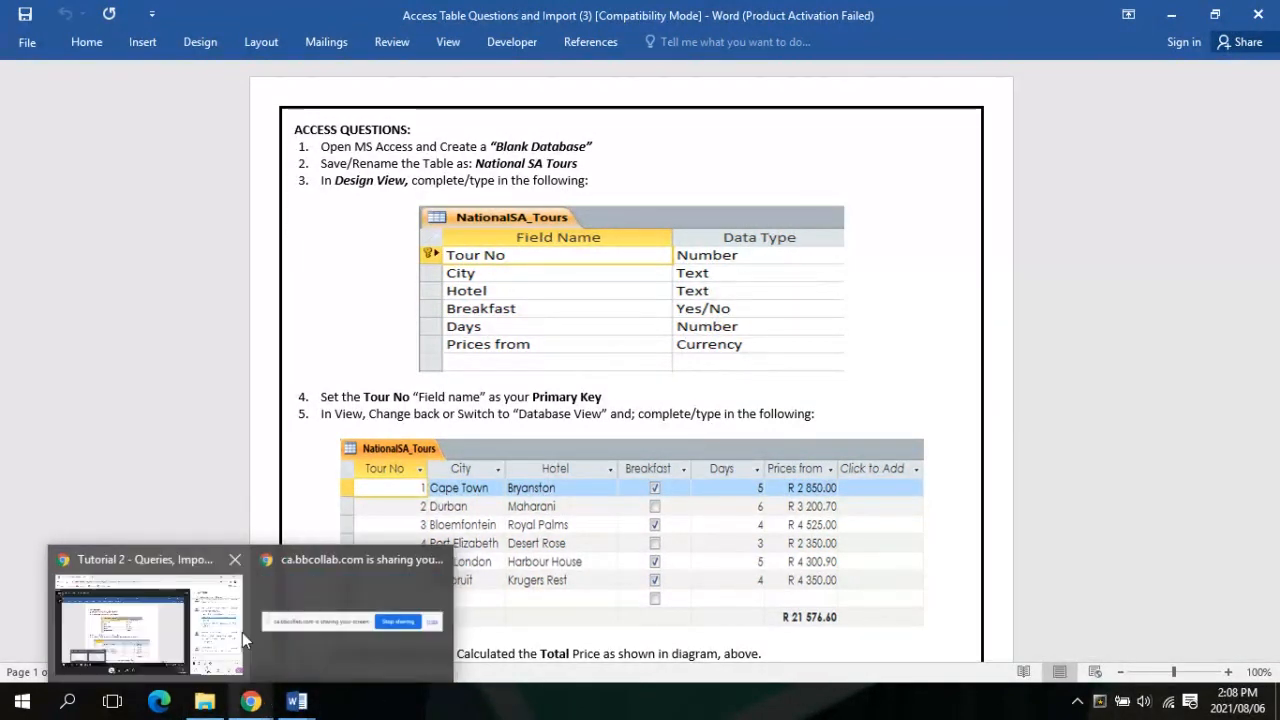
{"action": "mouse_move", "coordinate": [242, 632]}
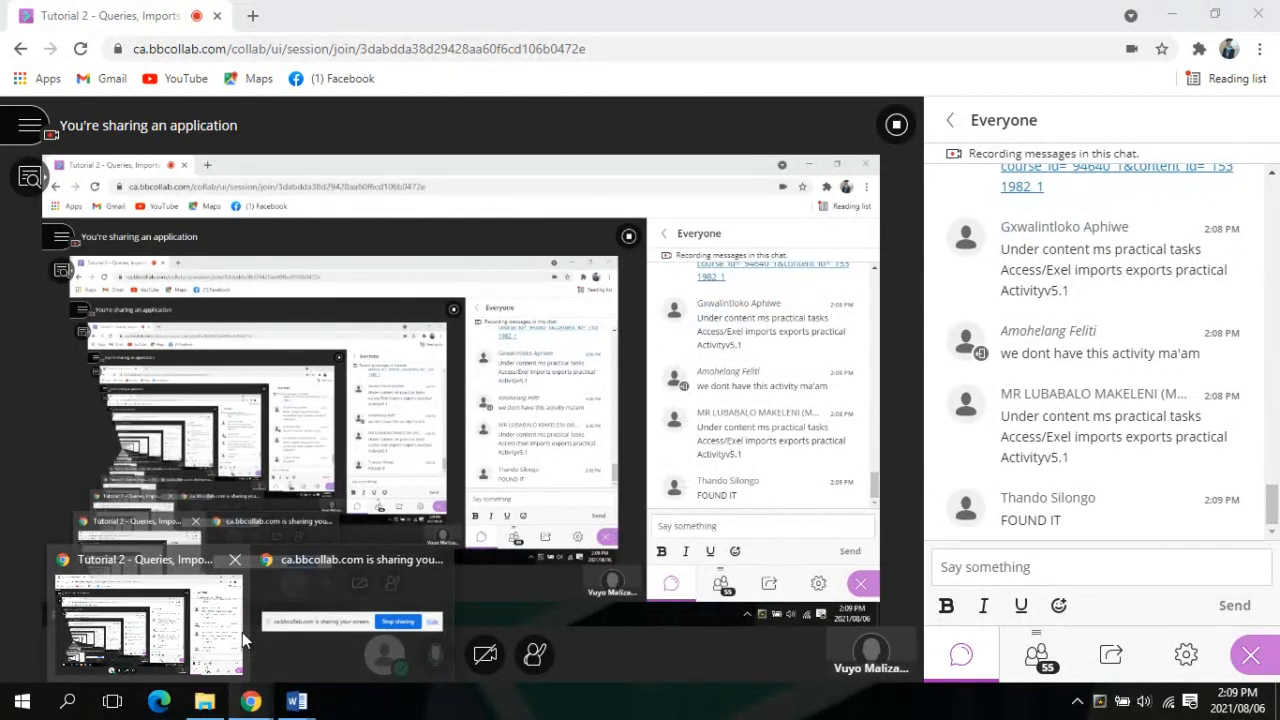
Switch back and forth between the Collaborate class session and the Access Table Questions document, ending on Word
{"action": "left_click", "coordinate": [242, 632]}
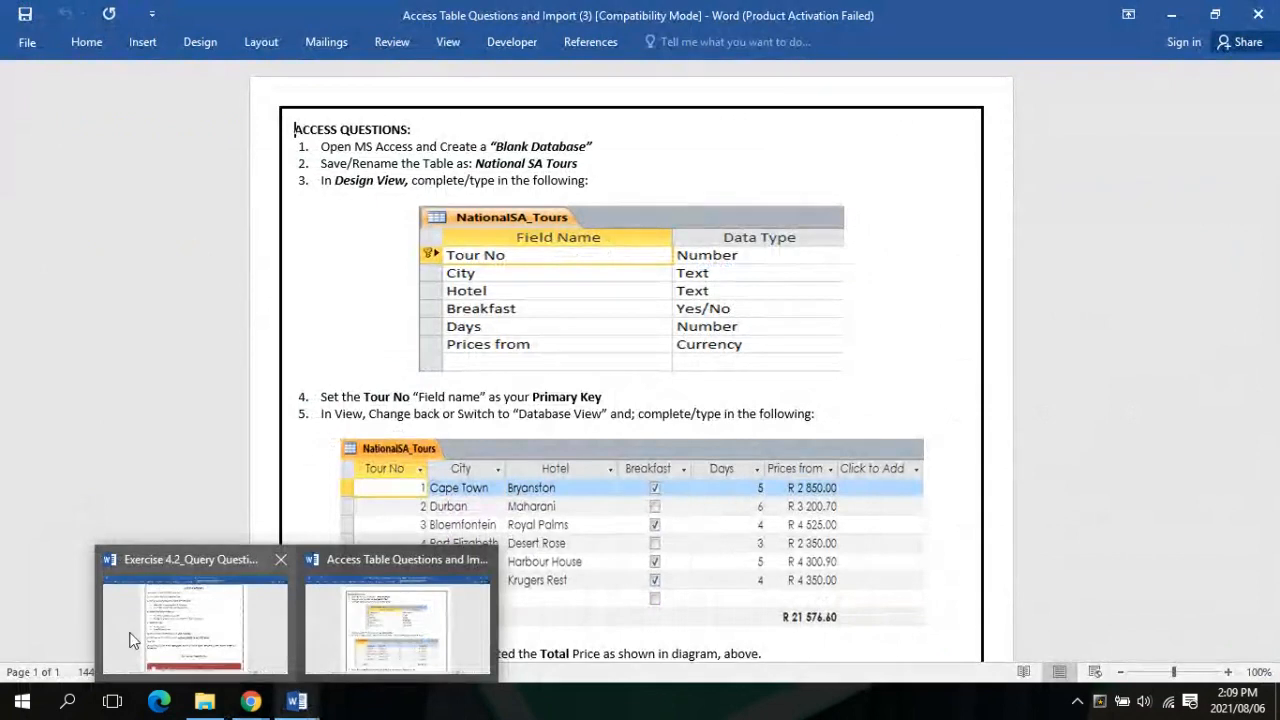
{"action": "mouse_move", "coordinate": [222, 710]}
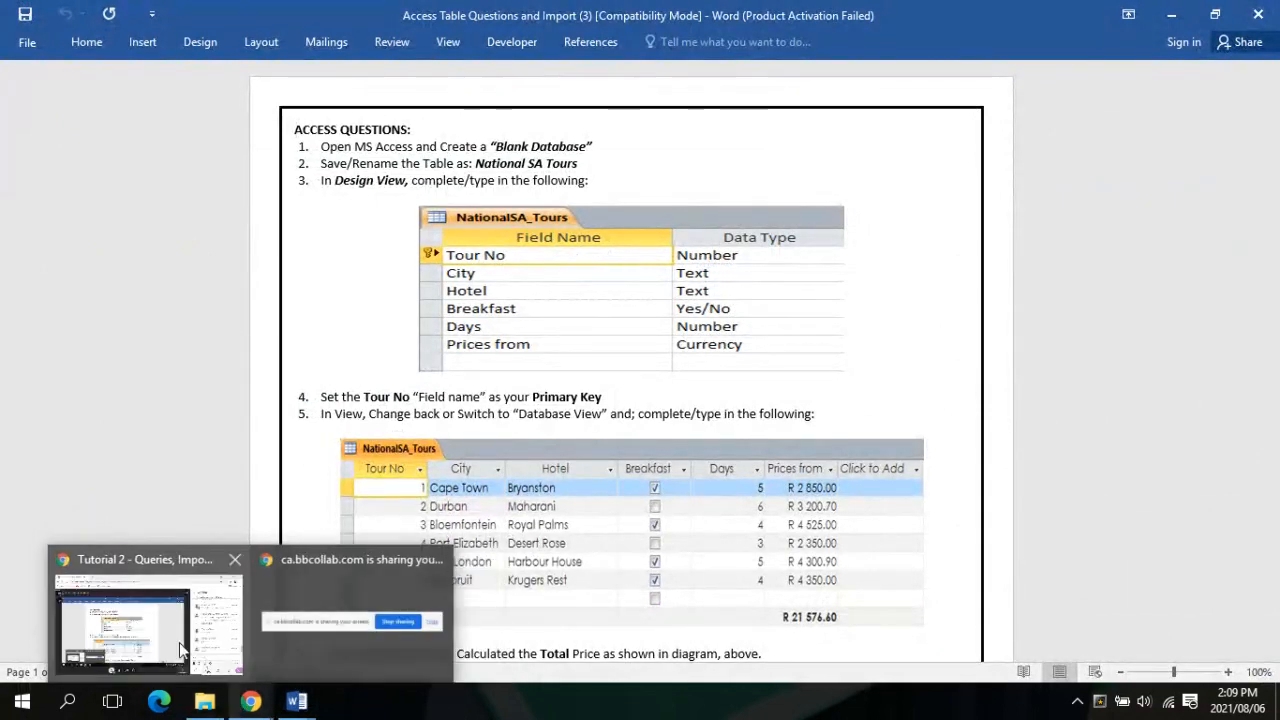
{"action": "left_click", "coordinate": [181, 650]}
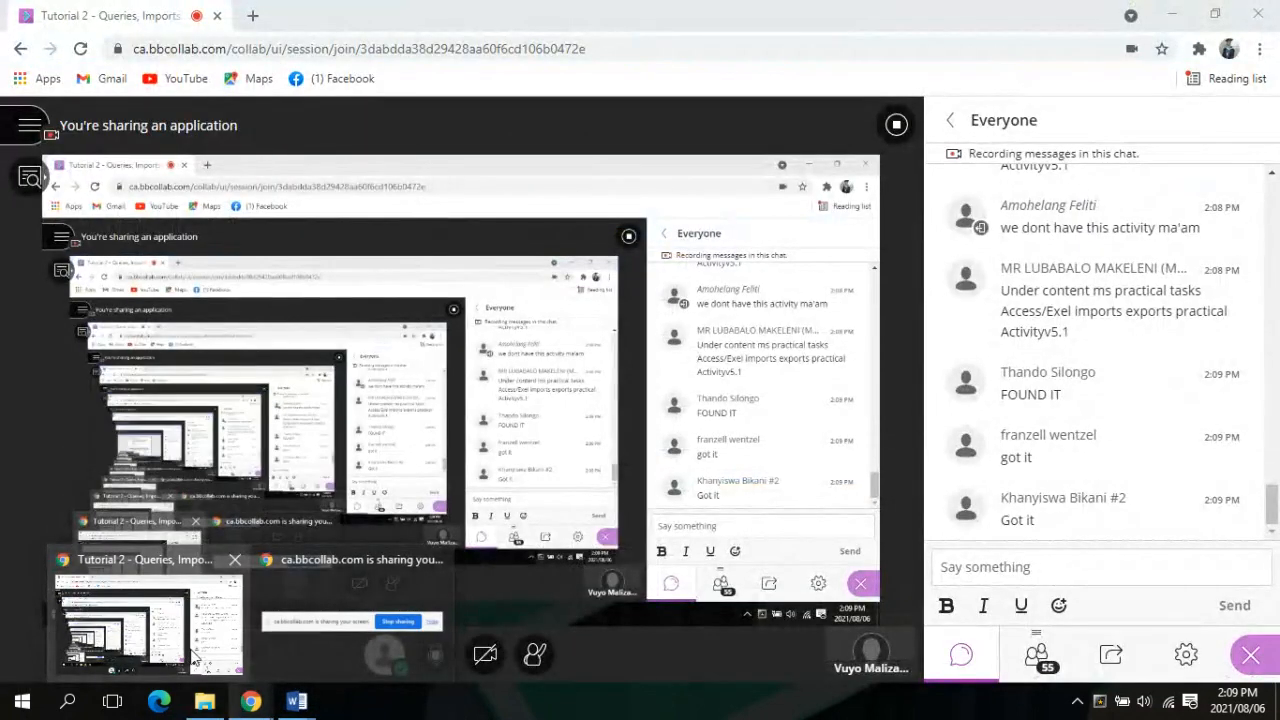
{"action": "left_click", "coordinate": [195, 655]}
{"action": "mouse_move", "coordinate": [250, 701]}
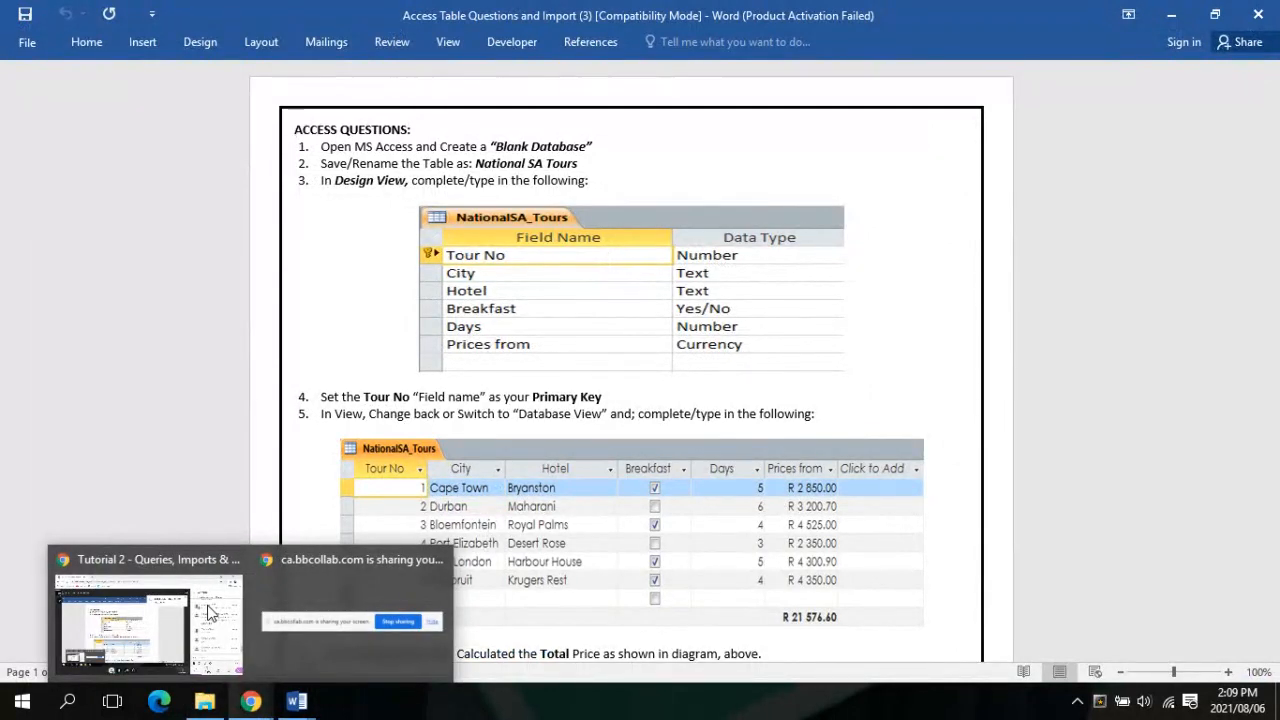
{"action": "left_click", "coordinate": [210, 612]}
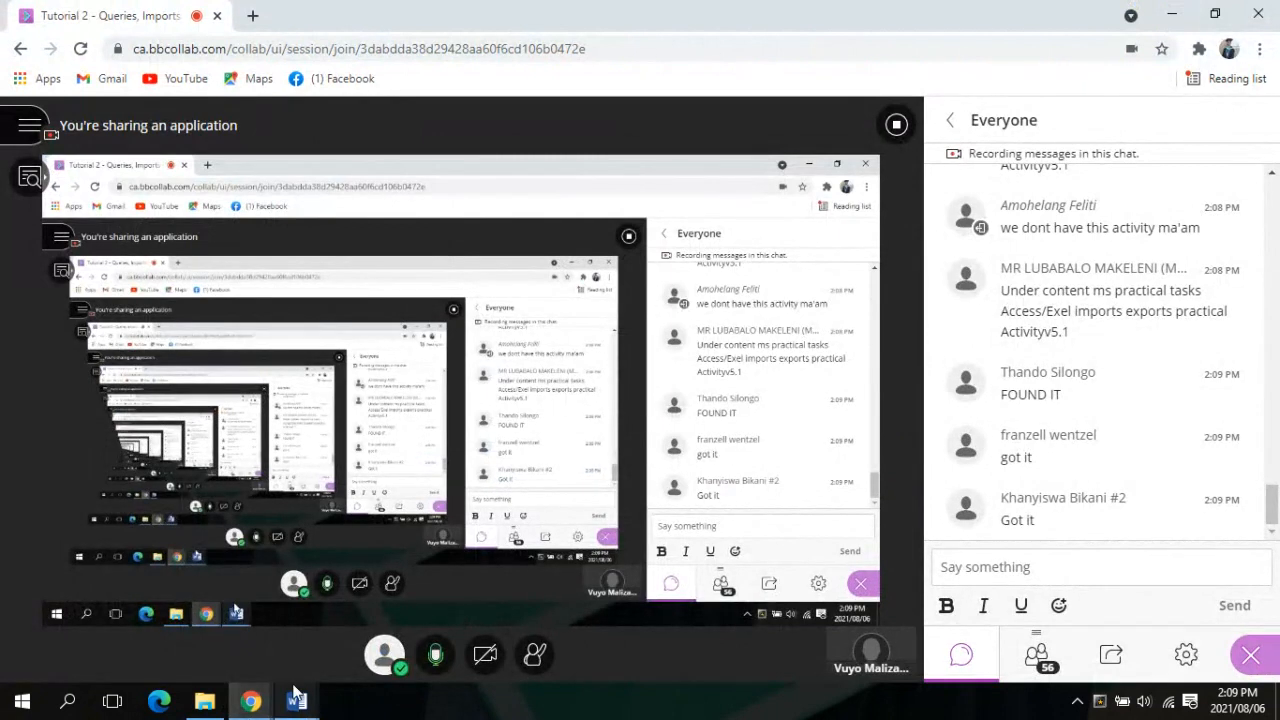
{"action": "mouse_move", "coordinate": [297, 703]}
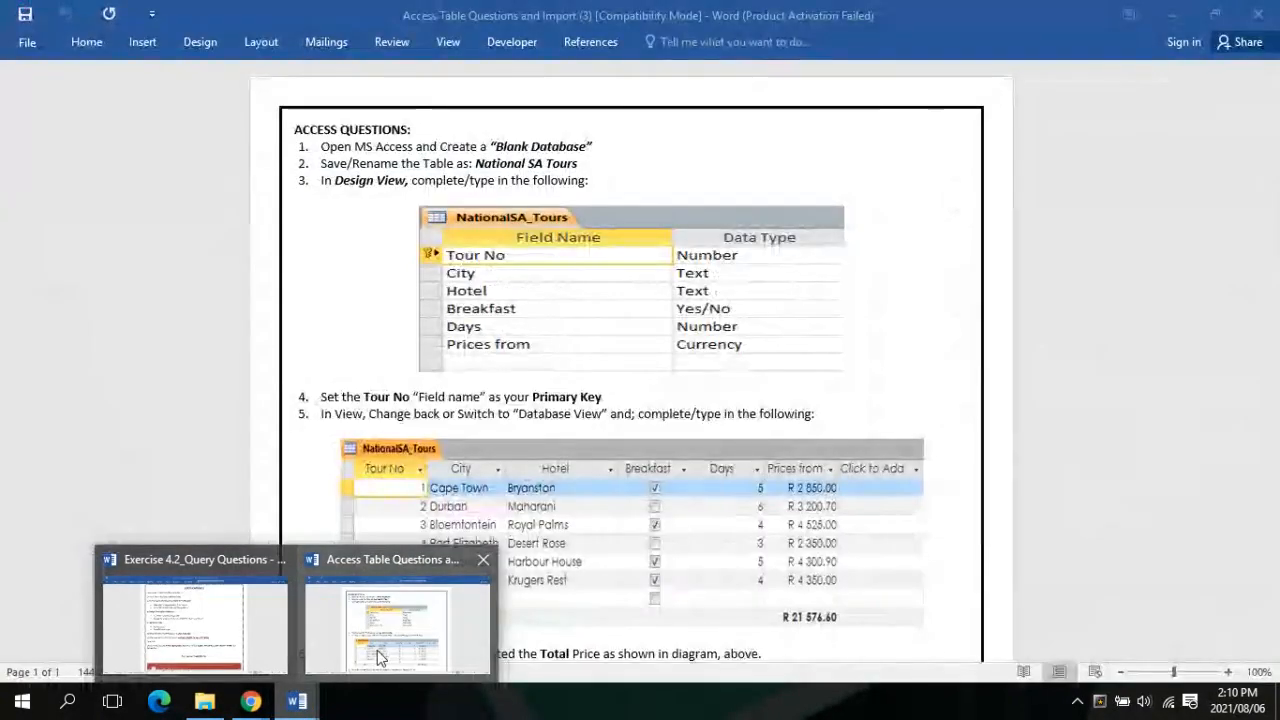
{"action": "left_click", "coordinate": [377, 650]}
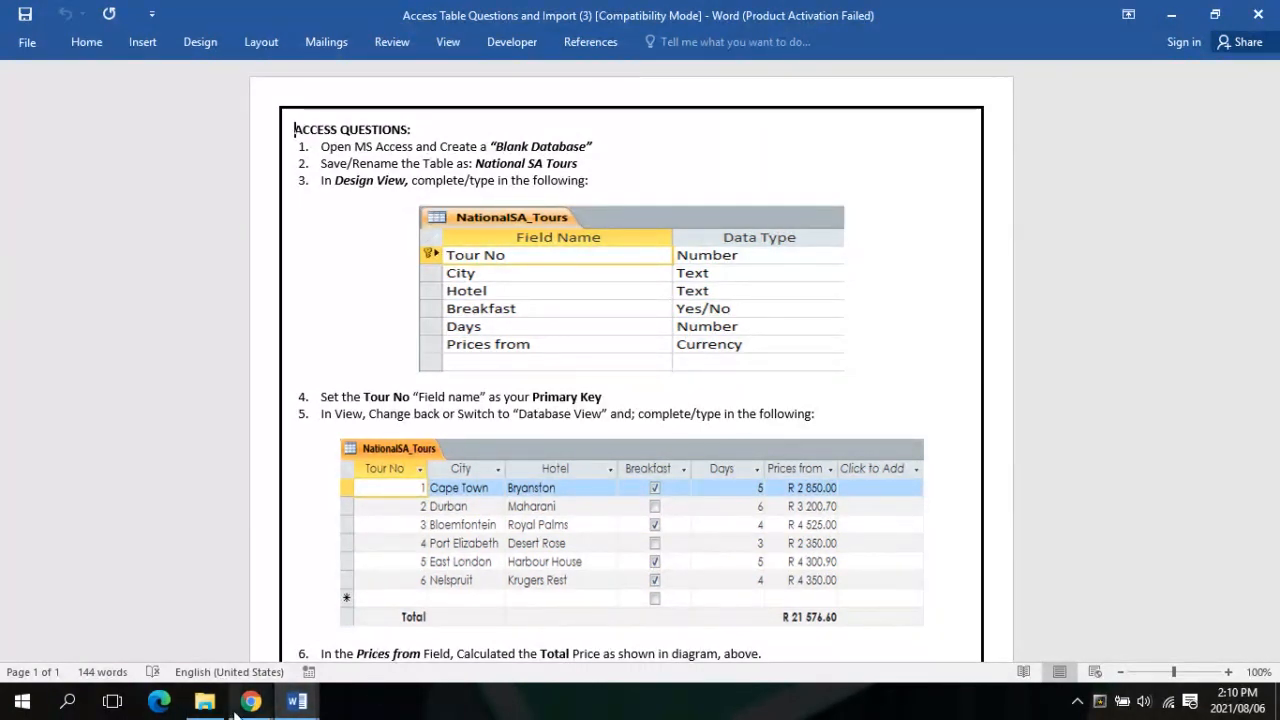
{"action": "mouse_move", "coordinate": [232, 703]}
{"action": "mouse_move", "coordinate": [220, 670]}
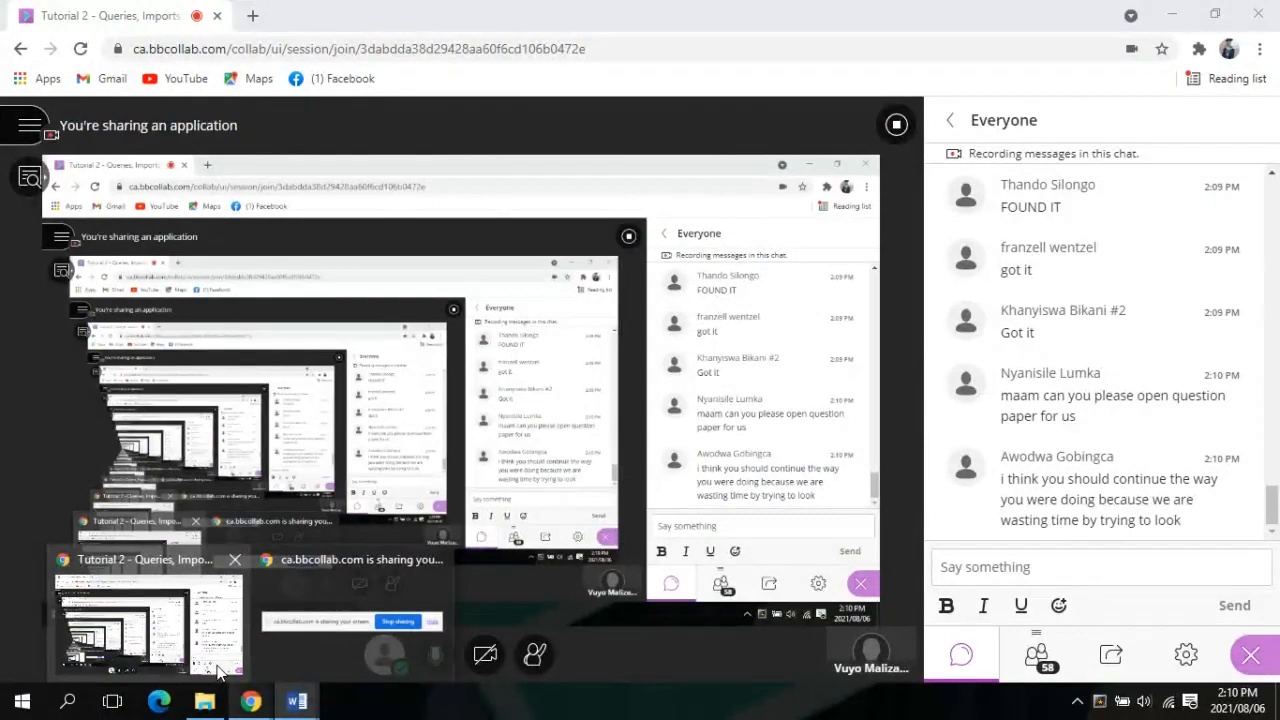
{"action": "left_click", "coordinate": [297, 701]}
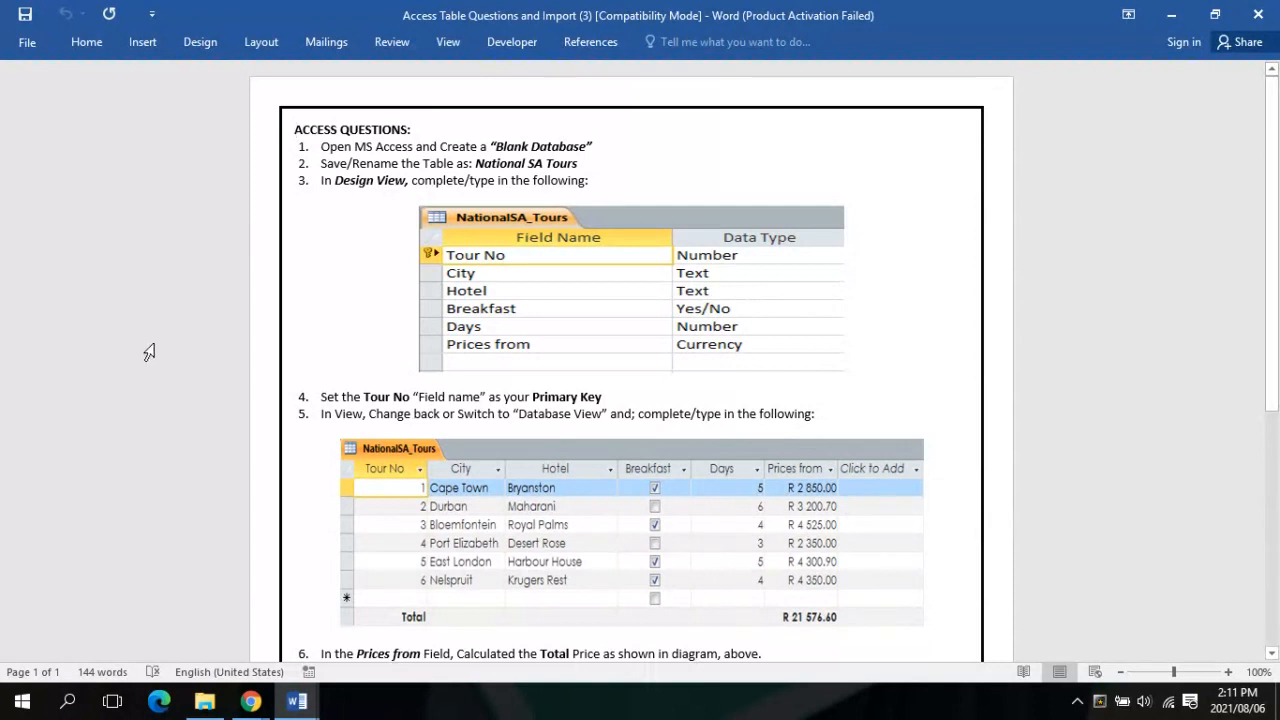
Launch Access 2016 from the Start menu's All apps list
{"action": "mouse_move", "coordinate": [258, 706]}
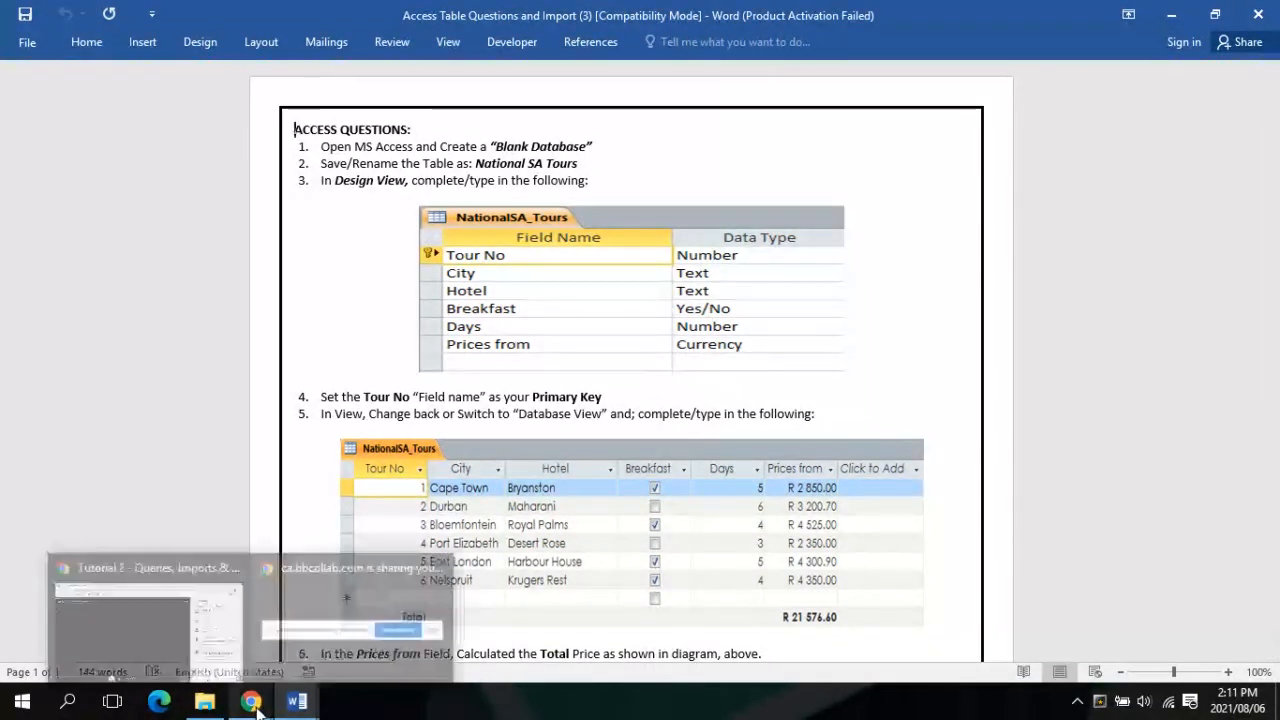
{"action": "mouse_move", "coordinate": [180, 622]}
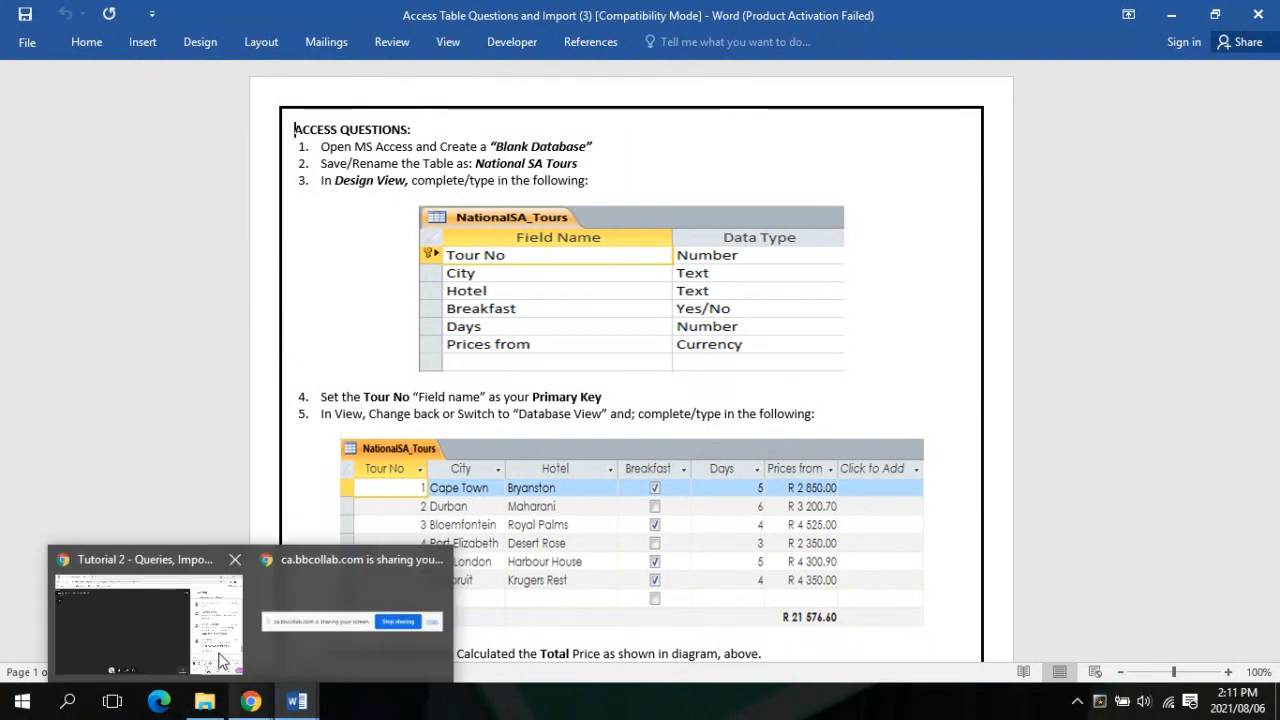
{"action": "mouse_move", "coordinate": [222, 660]}
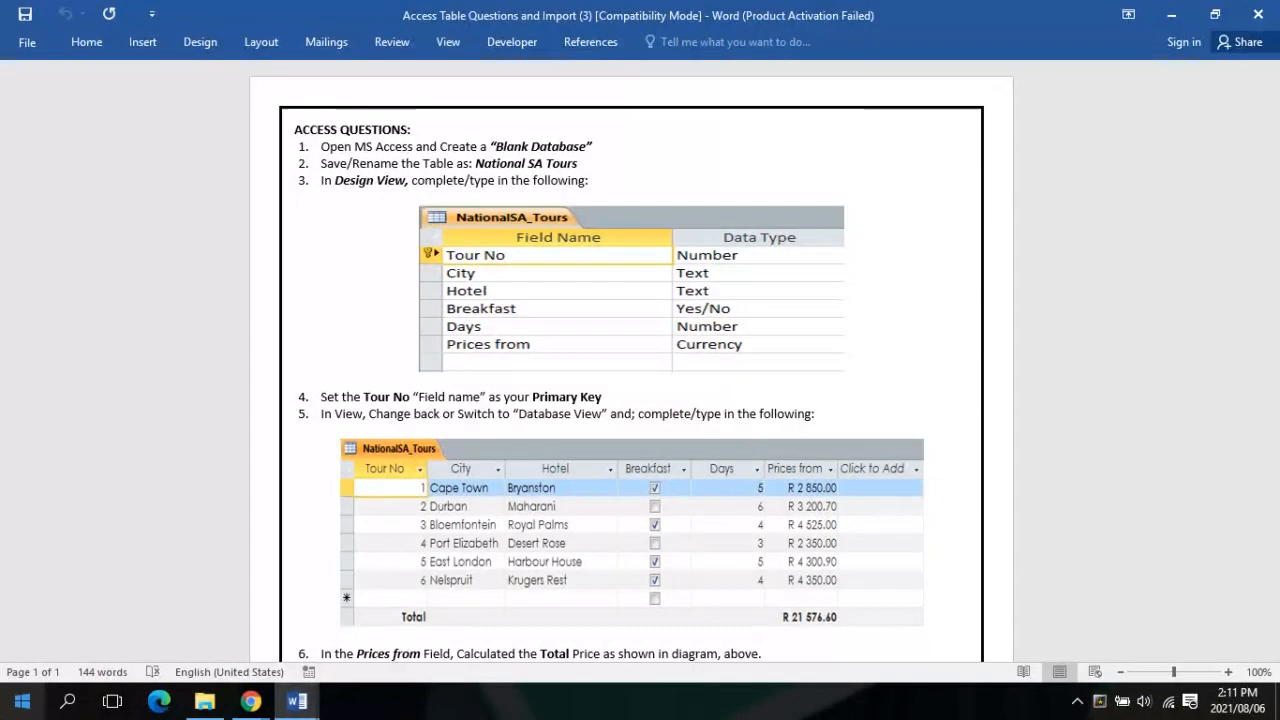
{"action": "left_click", "coordinate": [22, 702]}
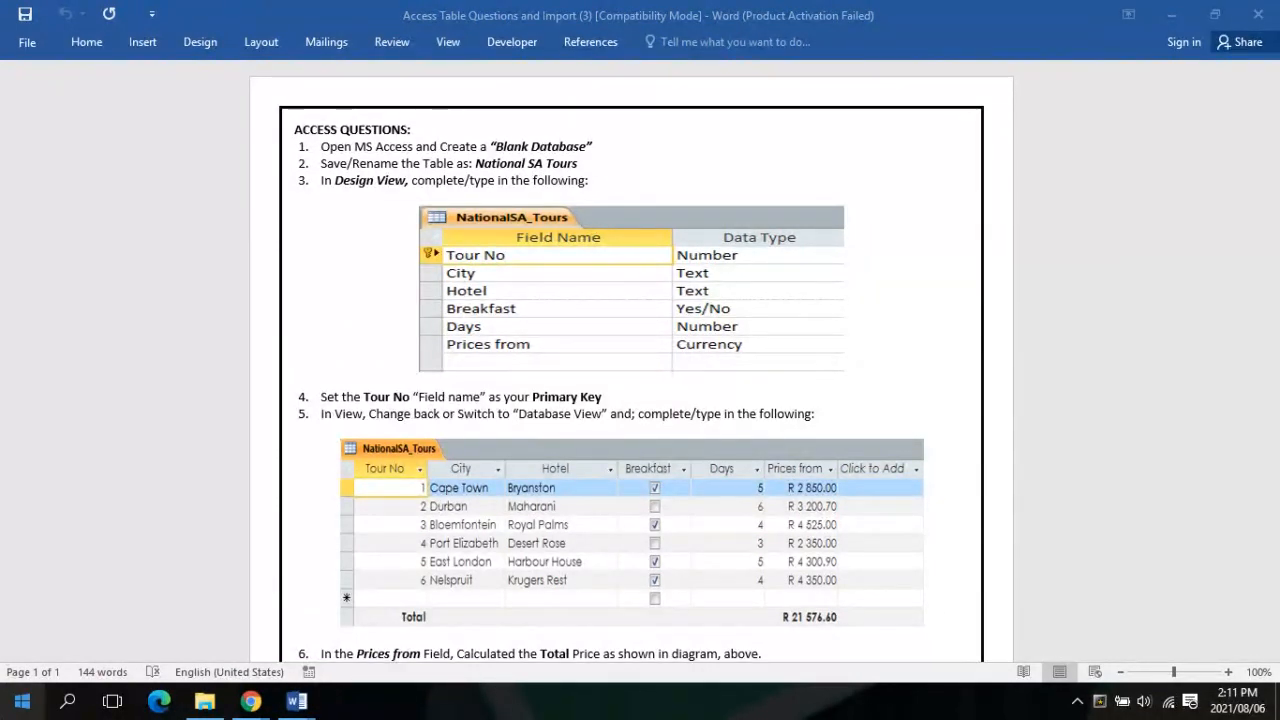
{"action": "left_click", "coordinate": [22, 702]}
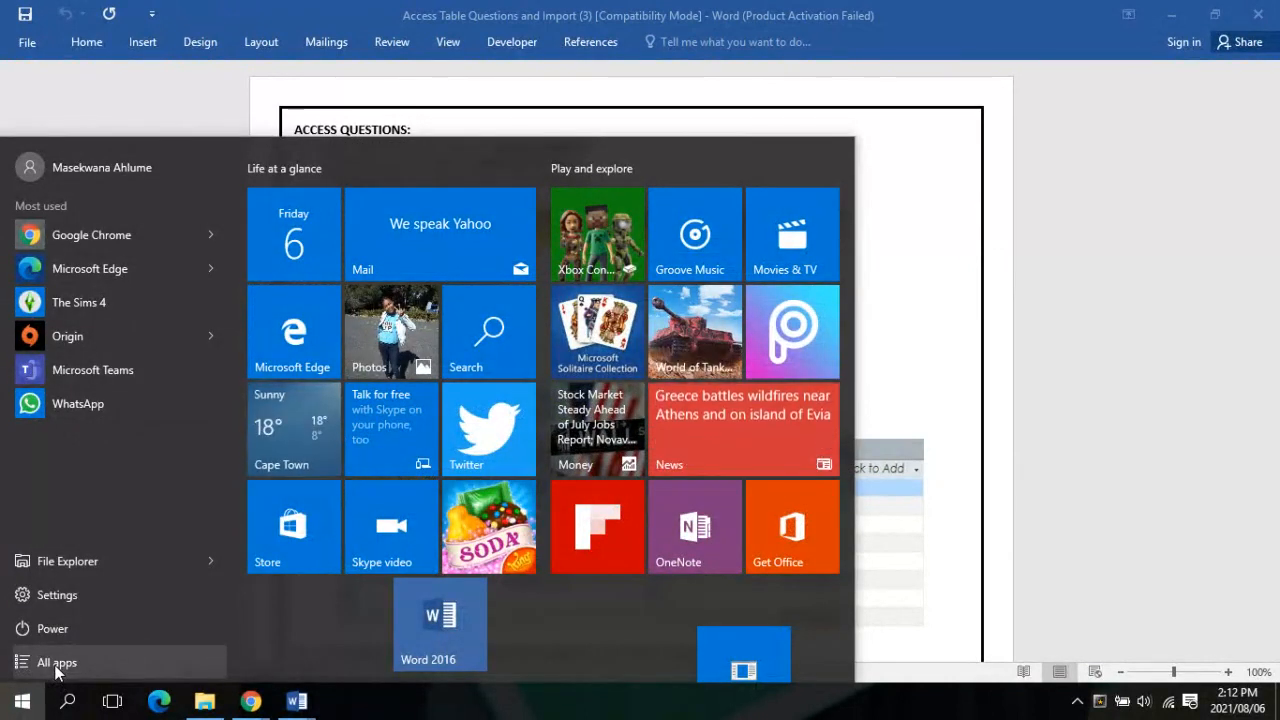
{"action": "left_click", "coordinate": [57, 663]}
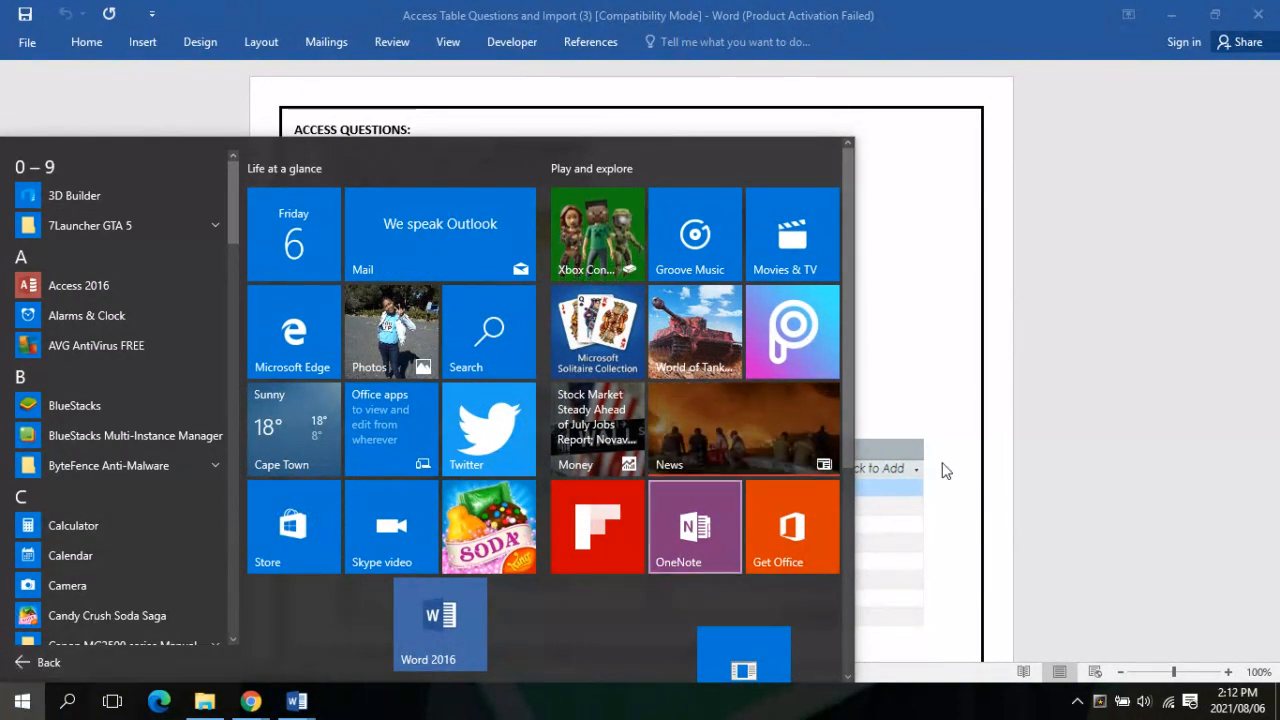
{"action": "left_click", "coordinate": [1061, 411]}
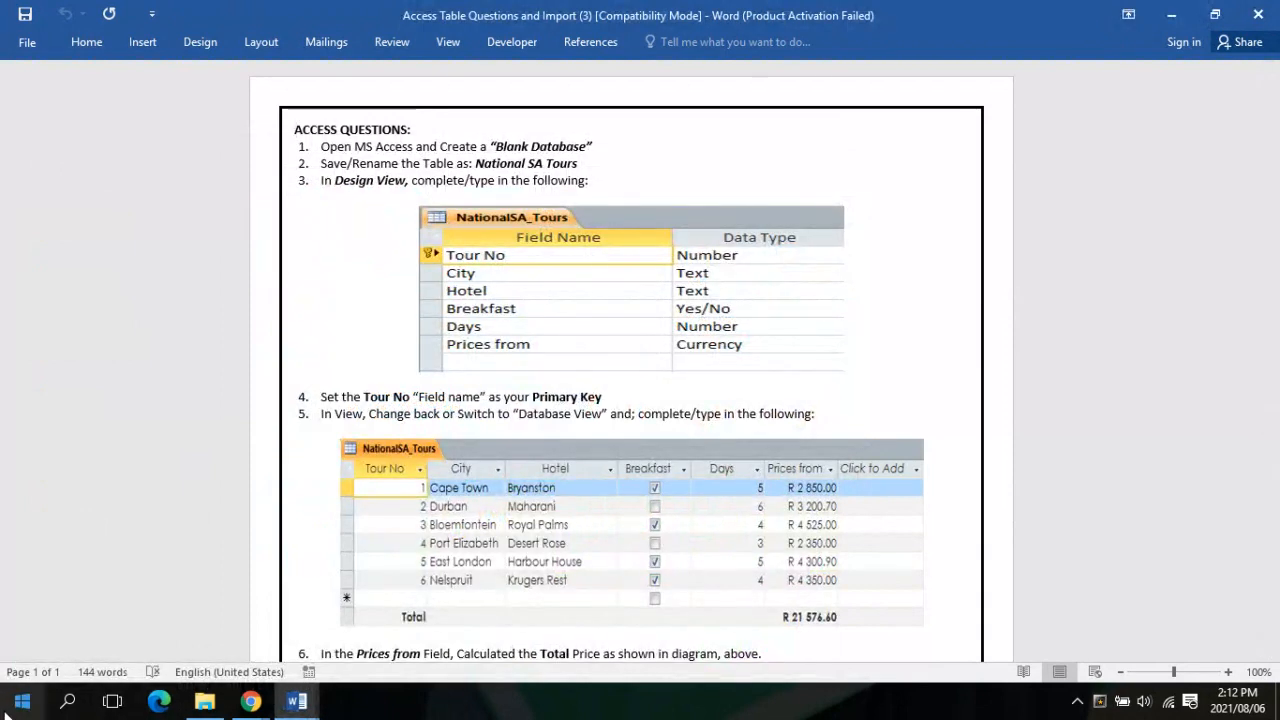
{"action": "left_click", "coordinate": [24, 698]}
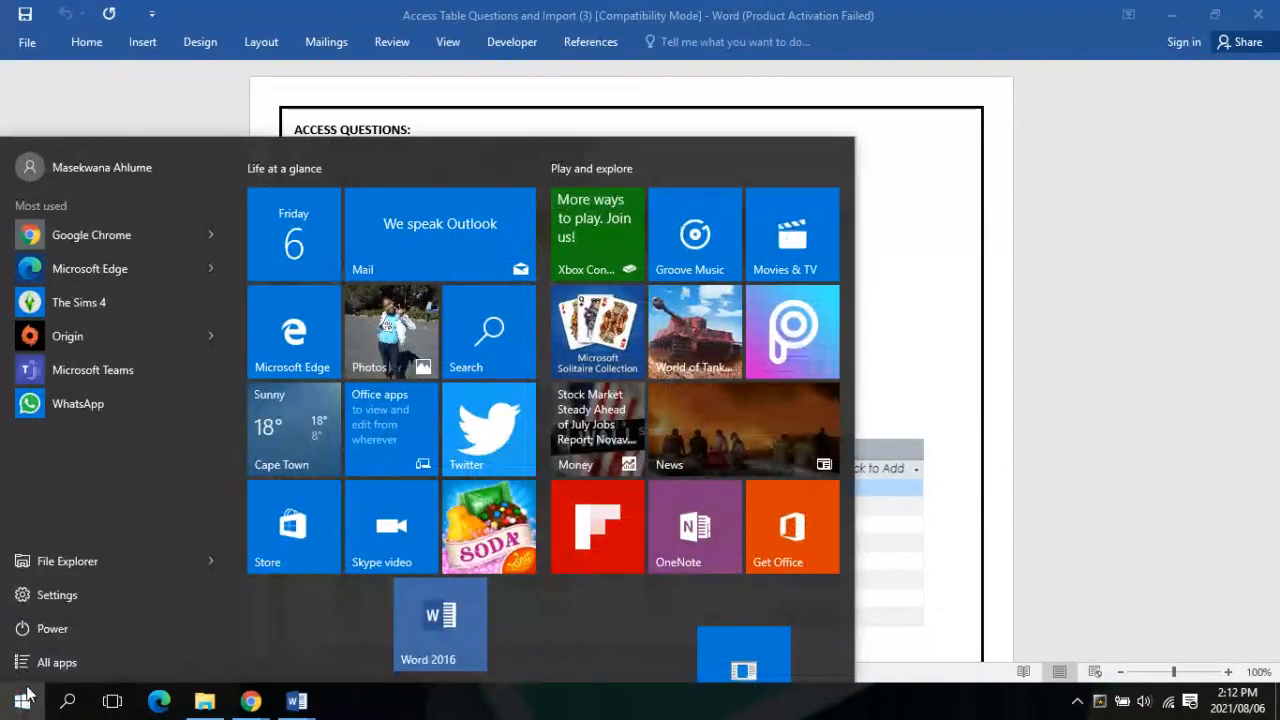
{"action": "left_click", "coordinate": [248, 702]}
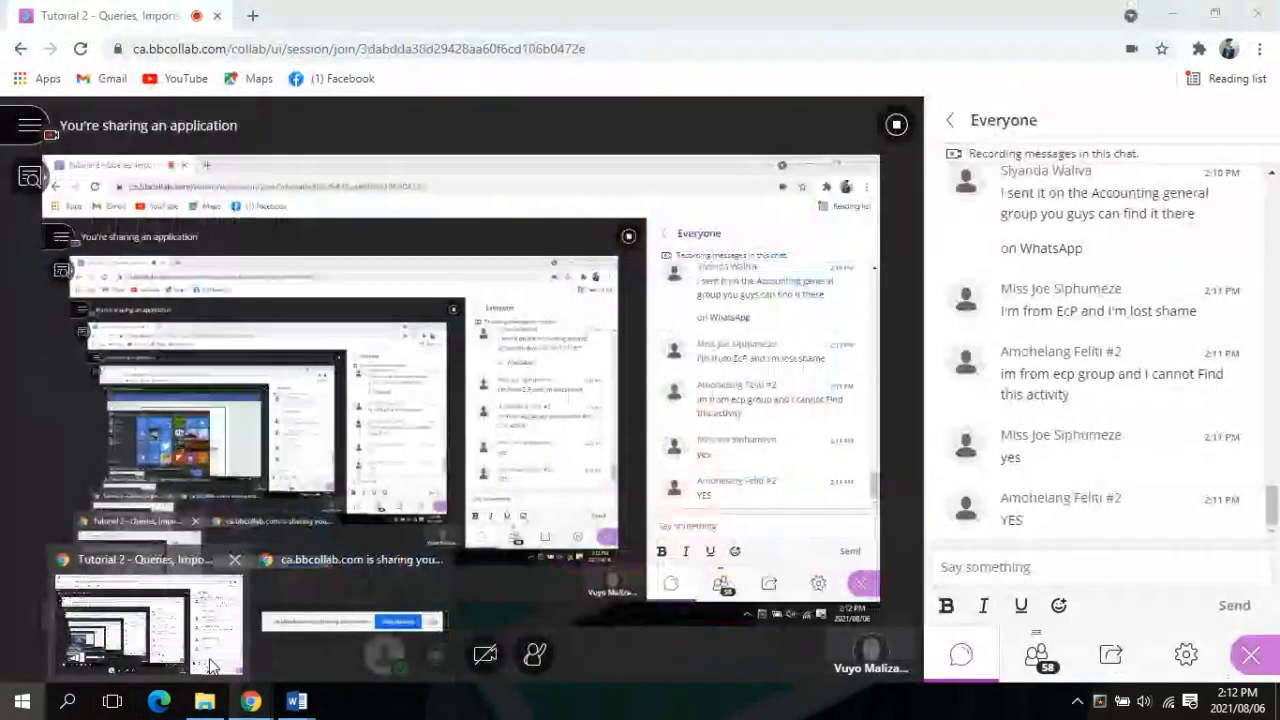
{"action": "left_click", "coordinate": [16, 696]}
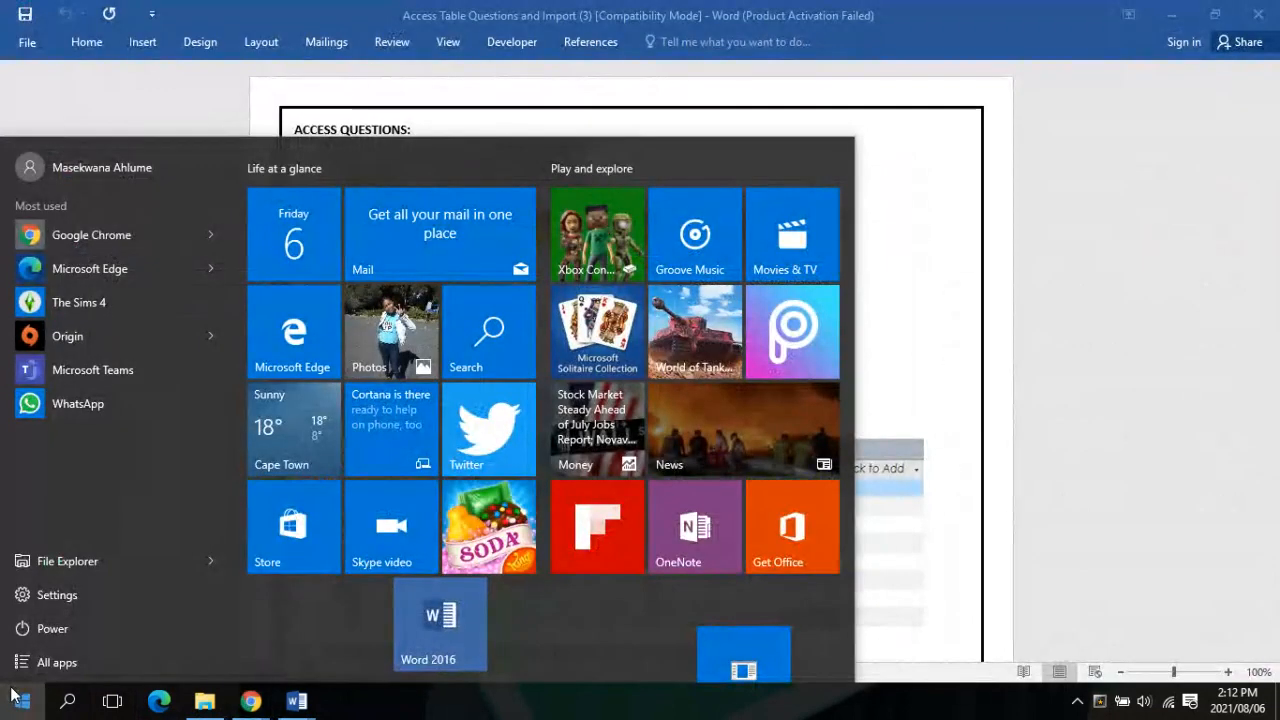
{"action": "left_click", "coordinate": [50, 662]}
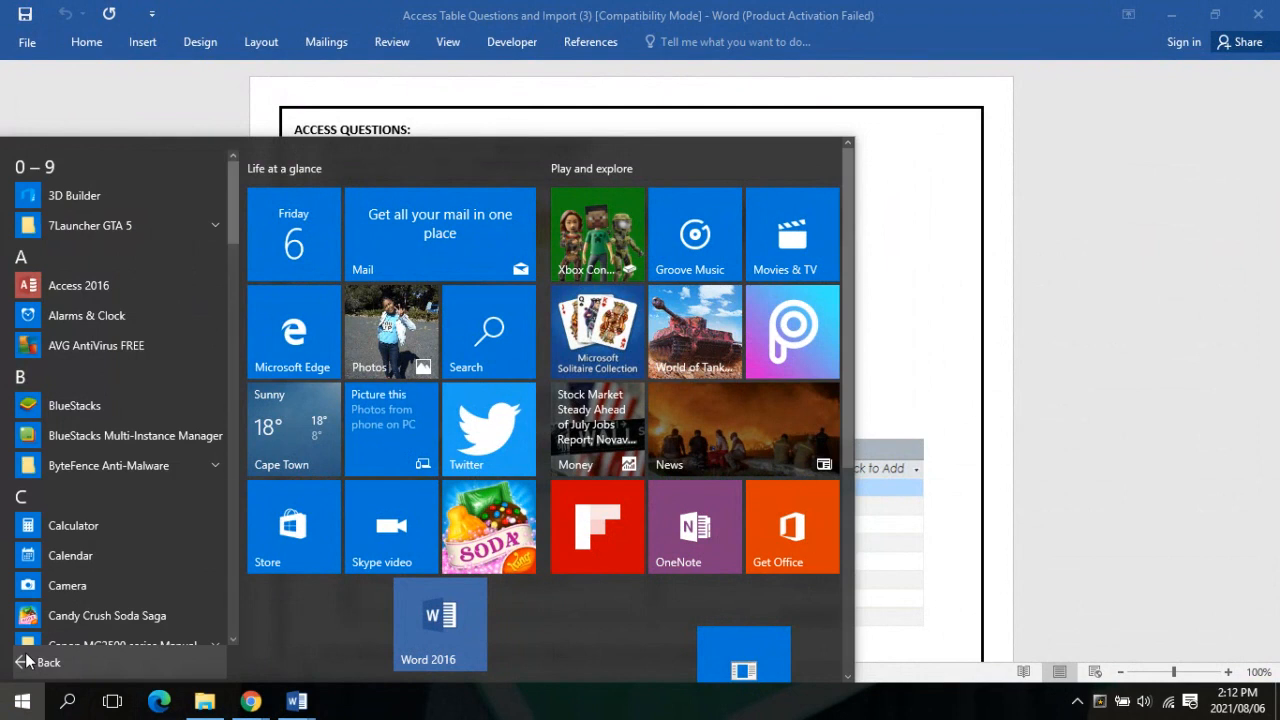
{"action": "left_click", "coordinate": [77, 294]}
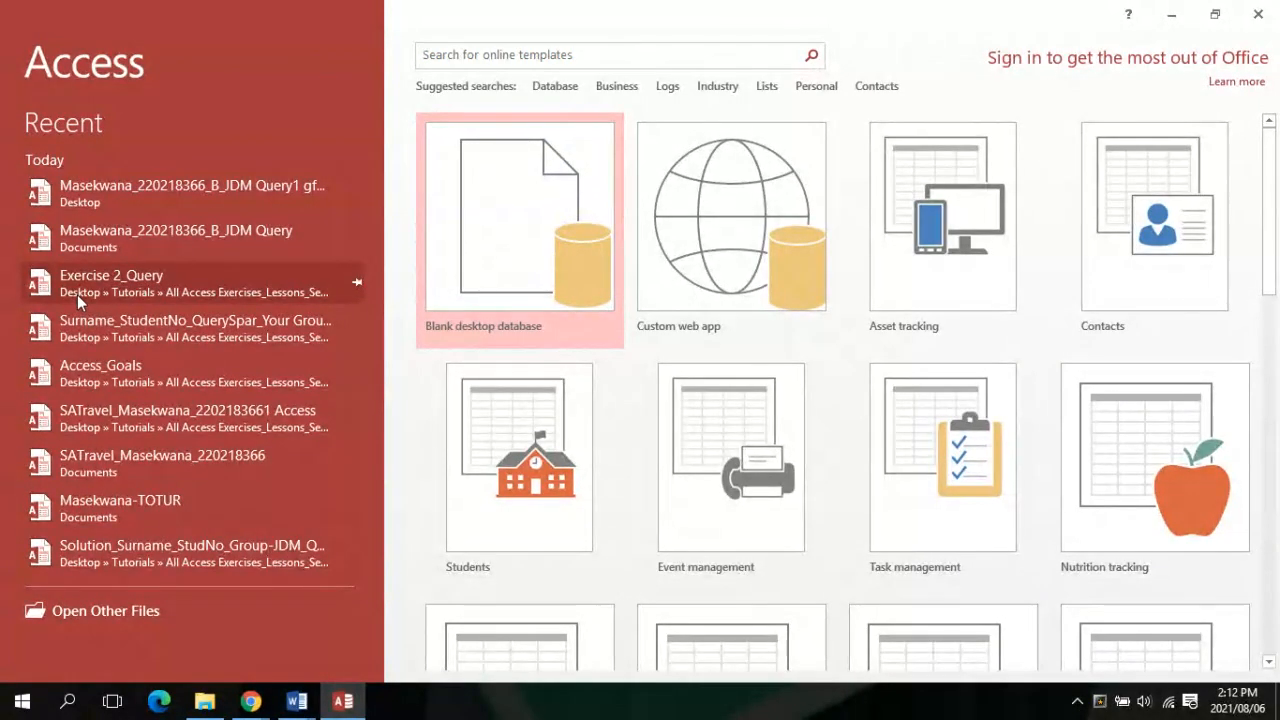
Choose Blank desktop database on the Access start screen, bringing up the Office Activation Wizard
{"action": "left_click", "coordinate": [535, 202]}
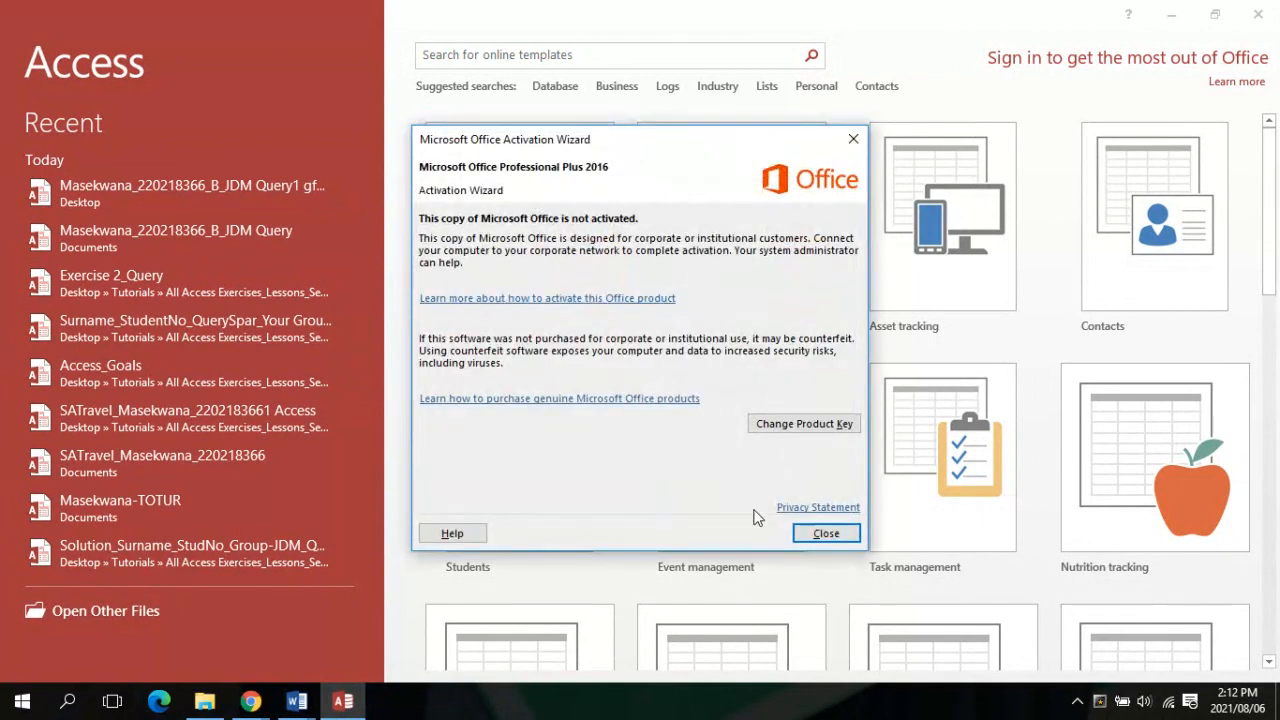
Dismiss the activation notice and create a blank desktop database named with the student's name and student number
{"action": "left_click", "coordinate": [828, 532]}
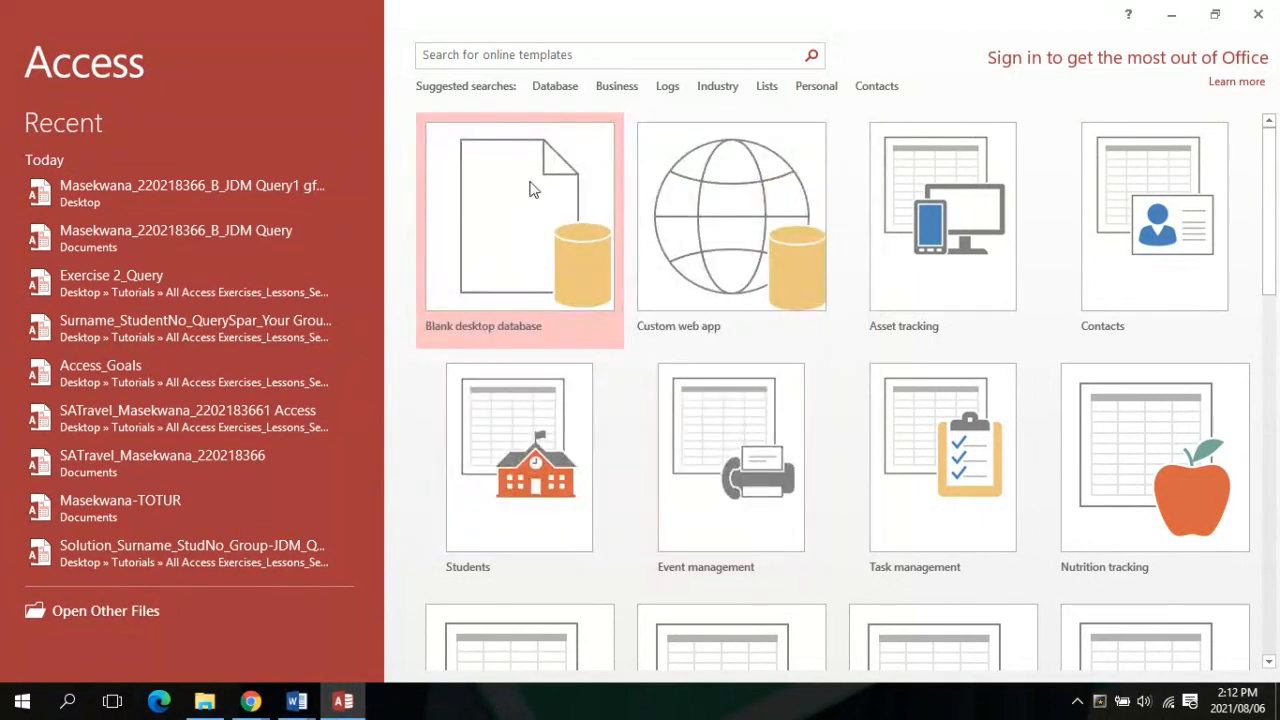
{"action": "left_click", "coordinate": [530, 181]}
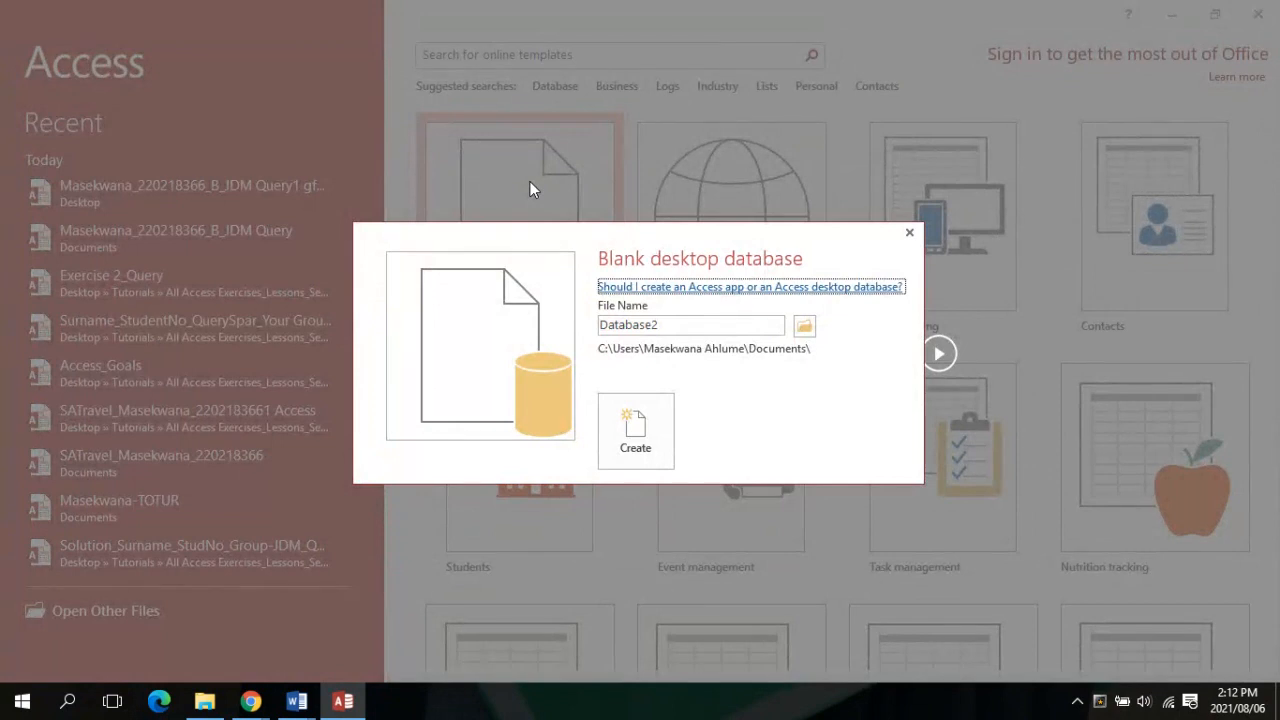
{"action": "double_click", "coordinate": [685, 330]}
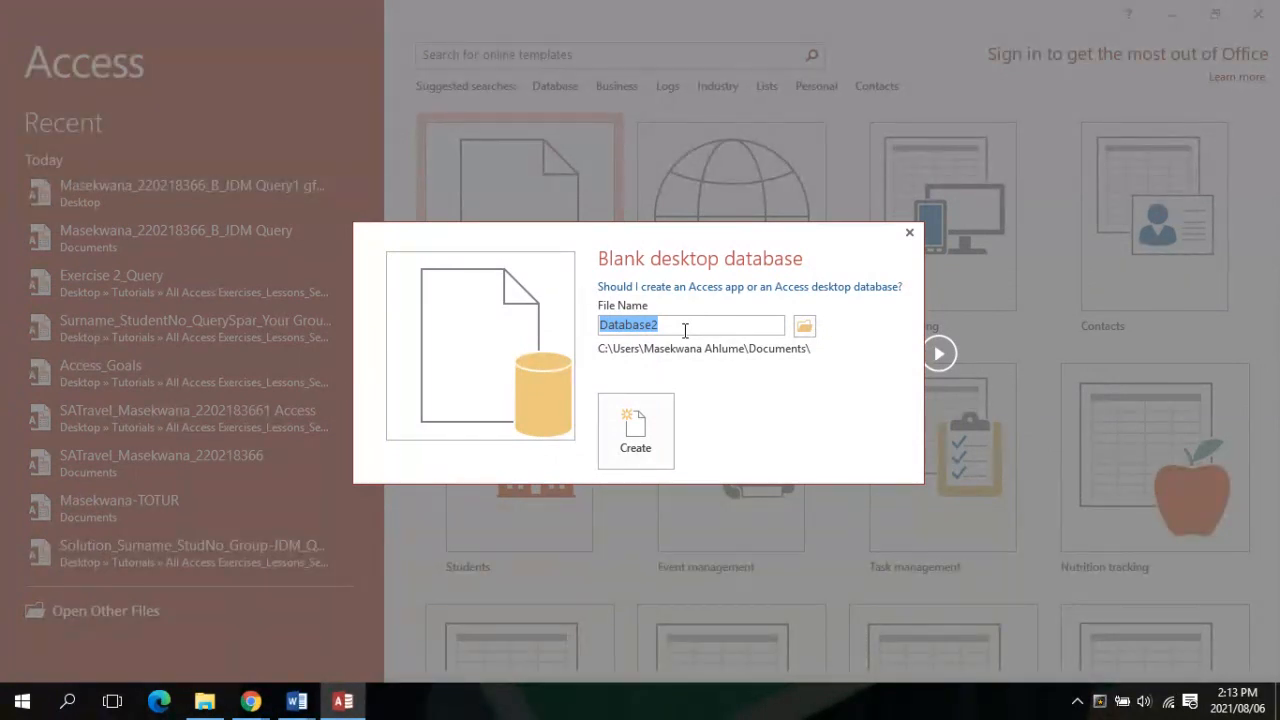
{"action": "key", "text": "BackSpace"}
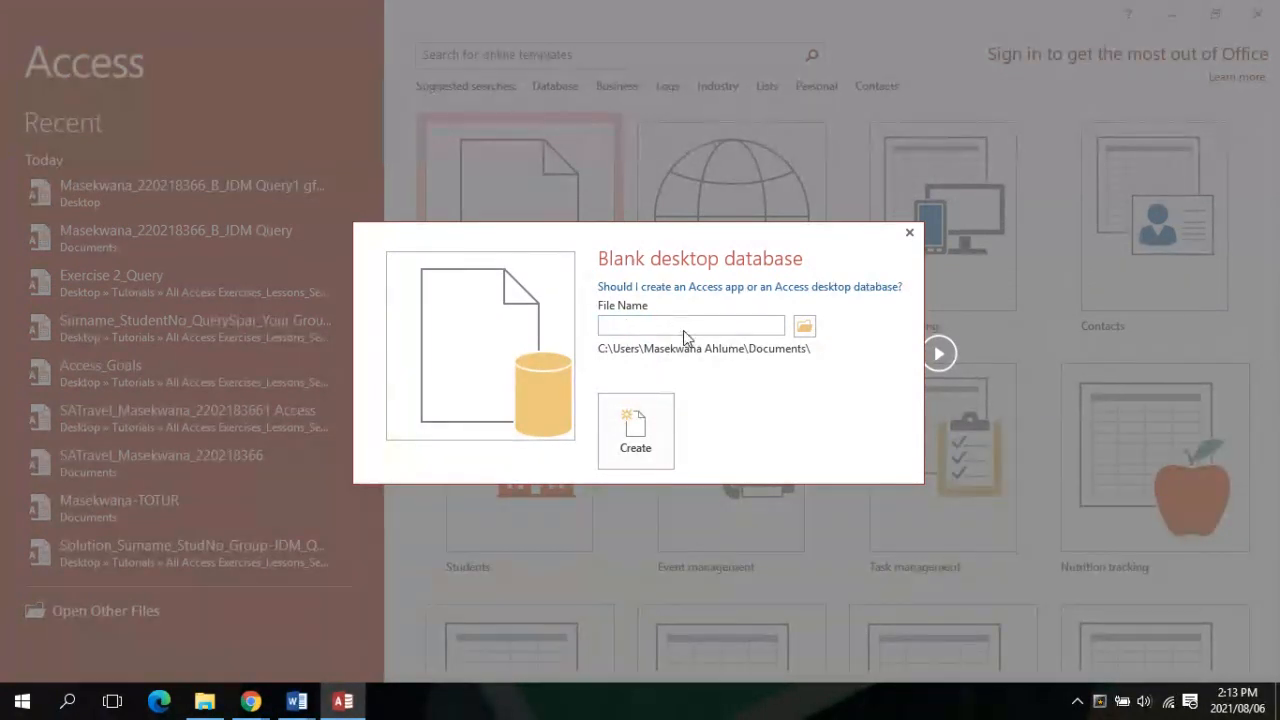
{"action": "left_click", "coordinate": [644, 452]}
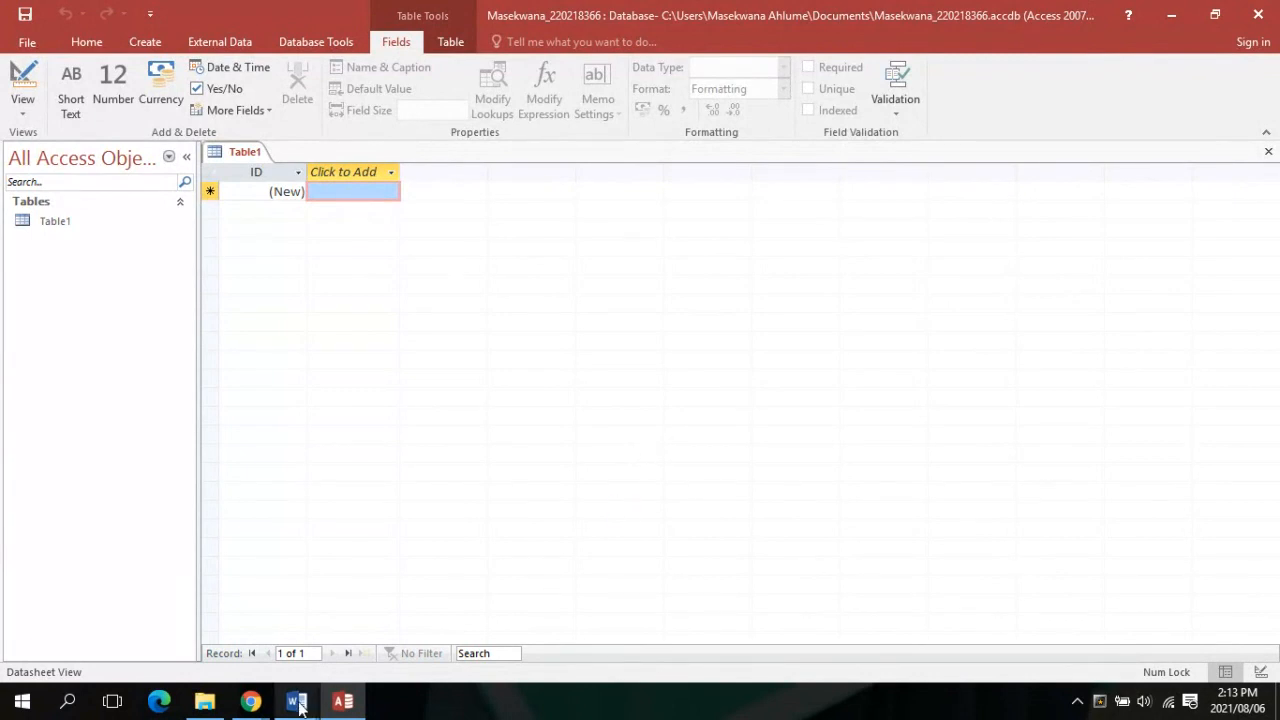
Close the Access Table Questions and Exercise 4.2 documents and open the Activity 5.1 folder
{"action": "mouse_move", "coordinate": [298, 705]}
{"action": "mouse_move", "coordinate": [287, 598]}
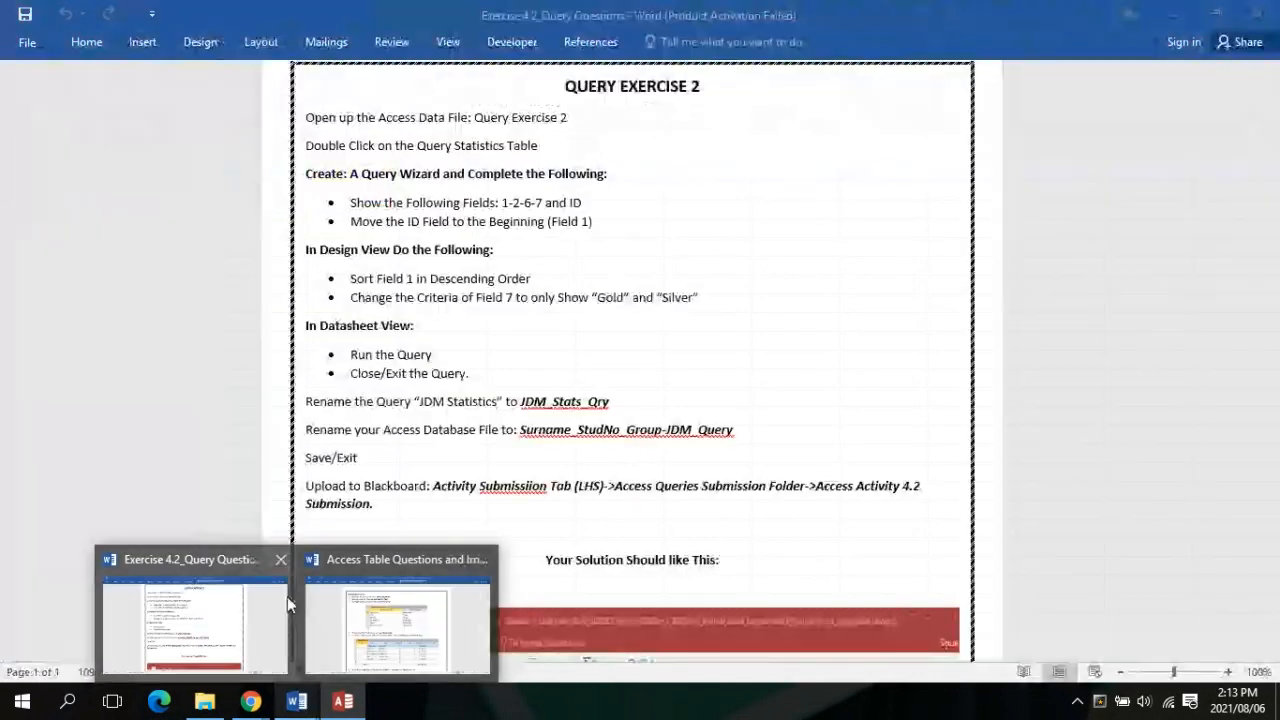
{"action": "mouse_move", "coordinate": [481, 565]}
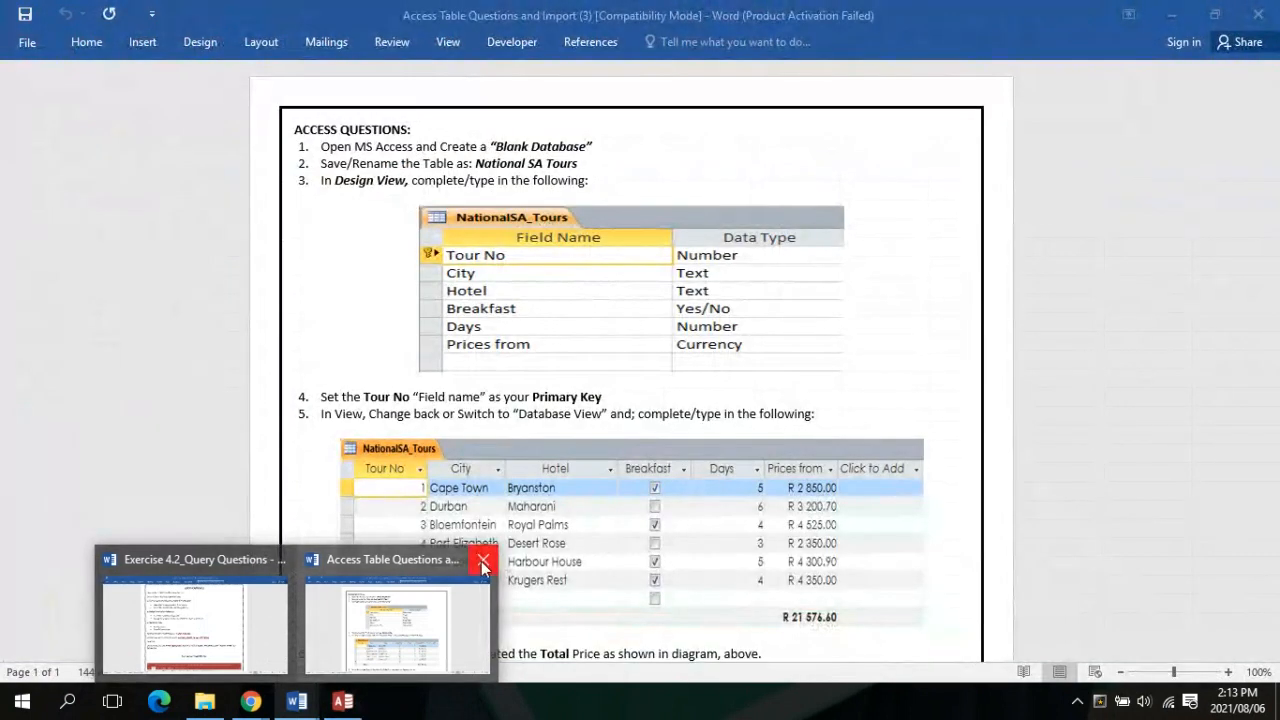
{"action": "left_click", "coordinate": [483, 562]}
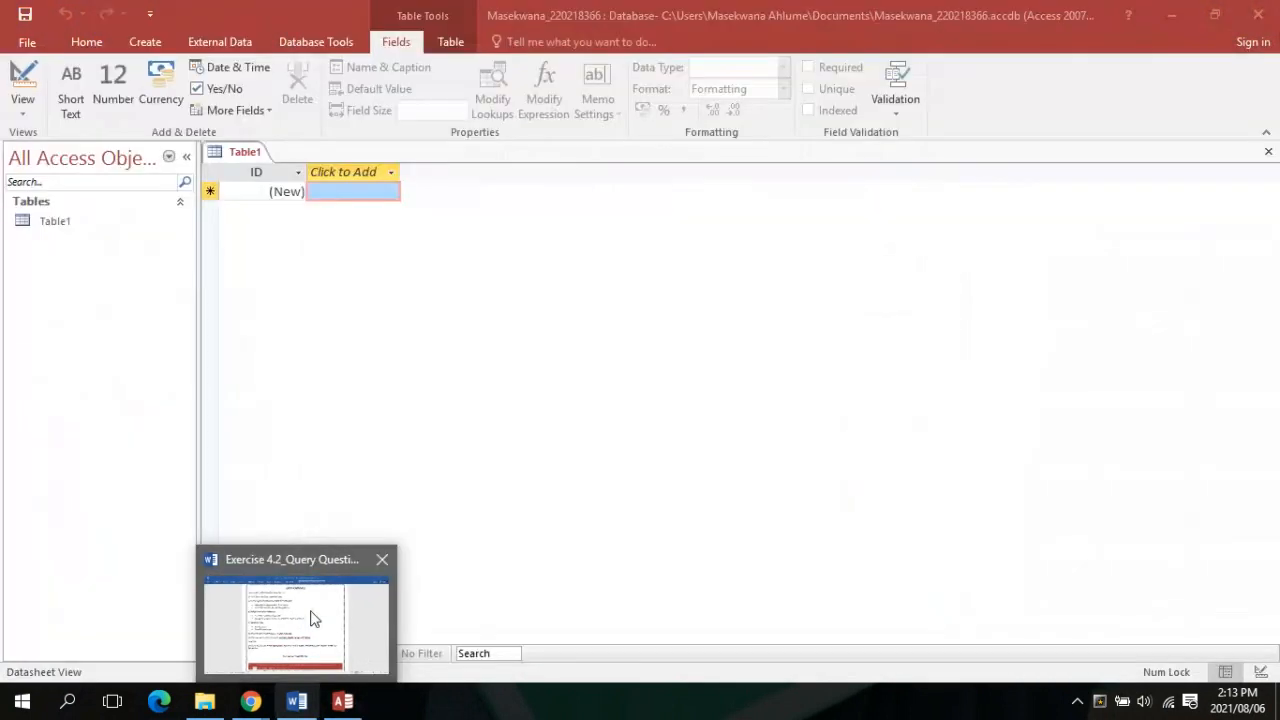
{"action": "left_click", "coordinate": [300, 703]}
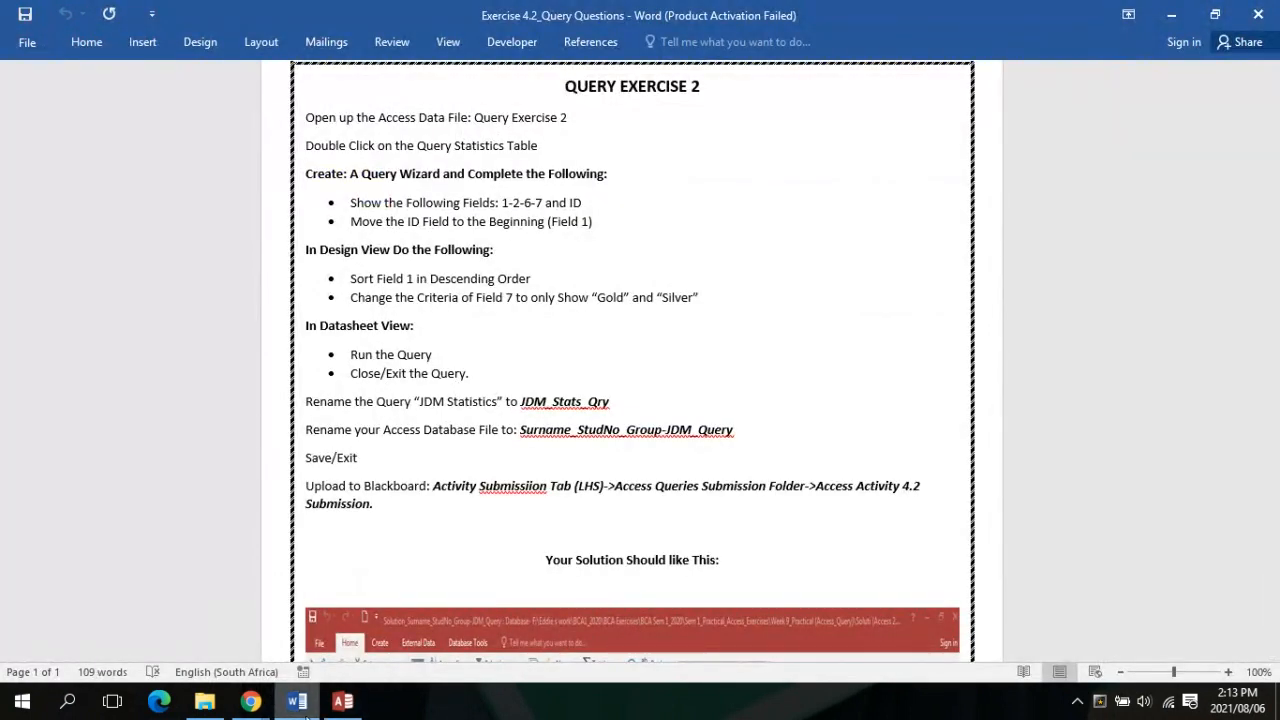
{"action": "mouse_move", "coordinate": [303, 703]}
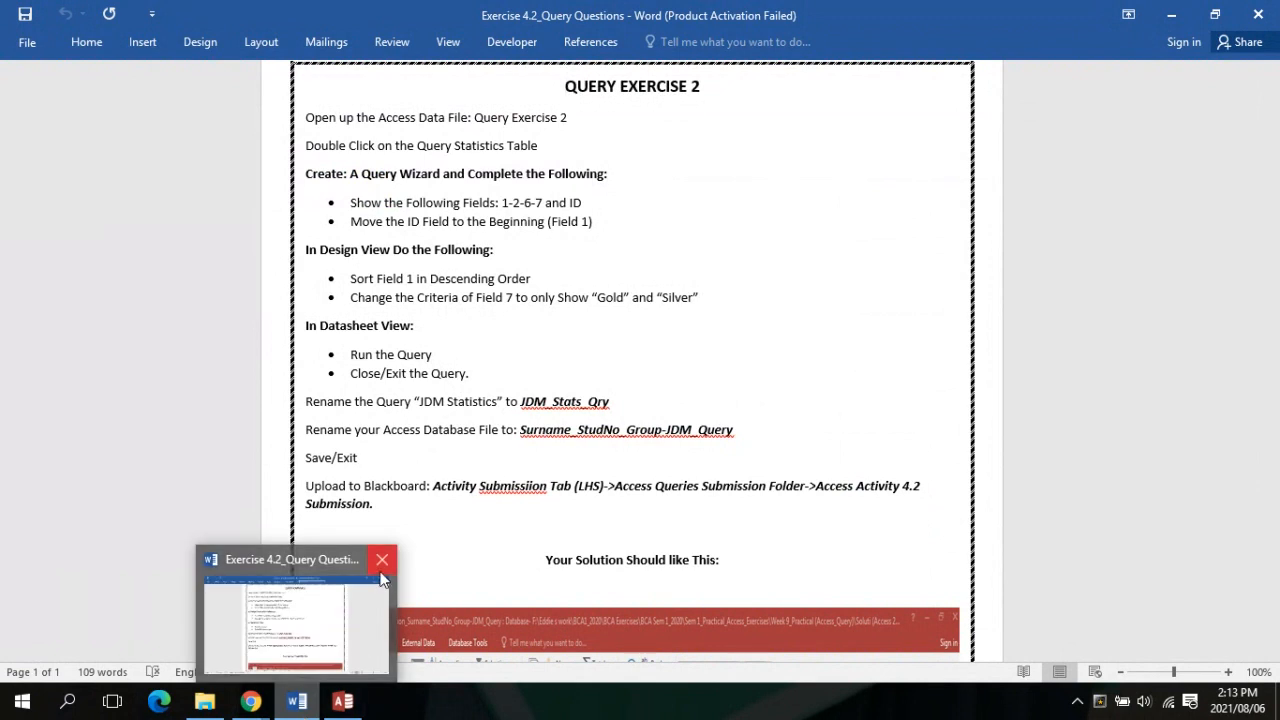
{"action": "left_click", "coordinate": [381, 566]}
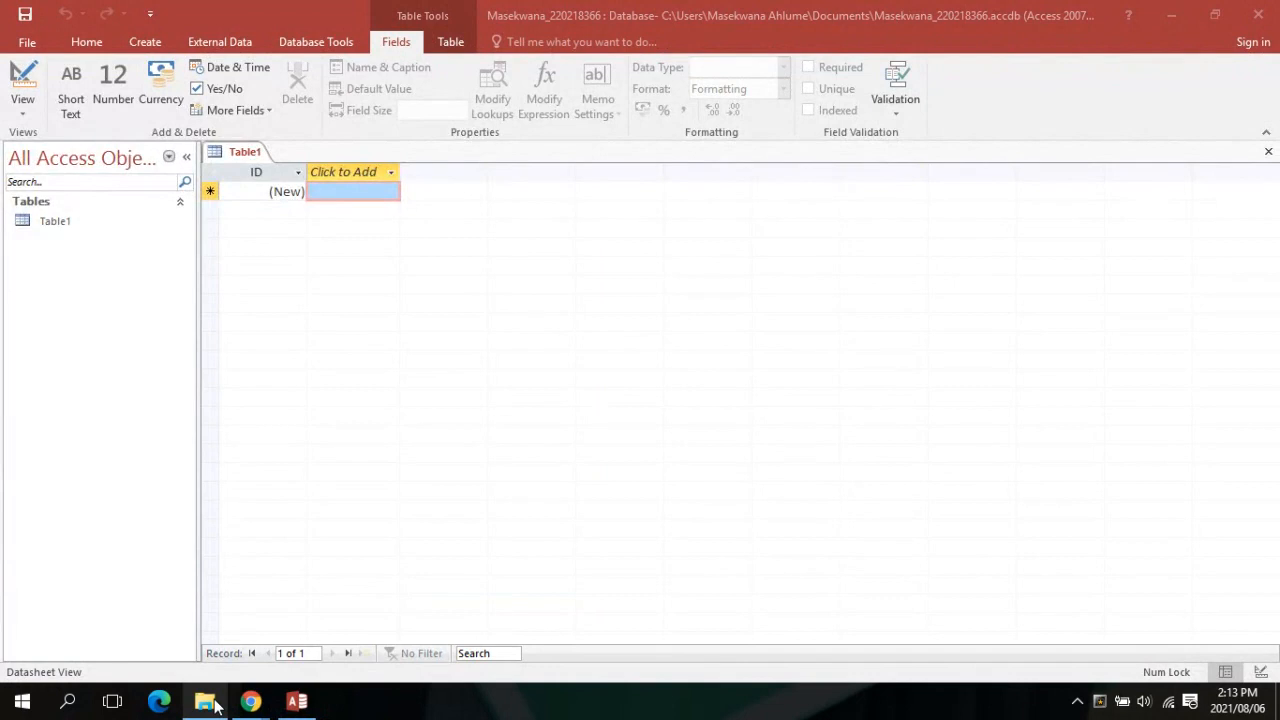
{"action": "left_click", "coordinate": [205, 702]}
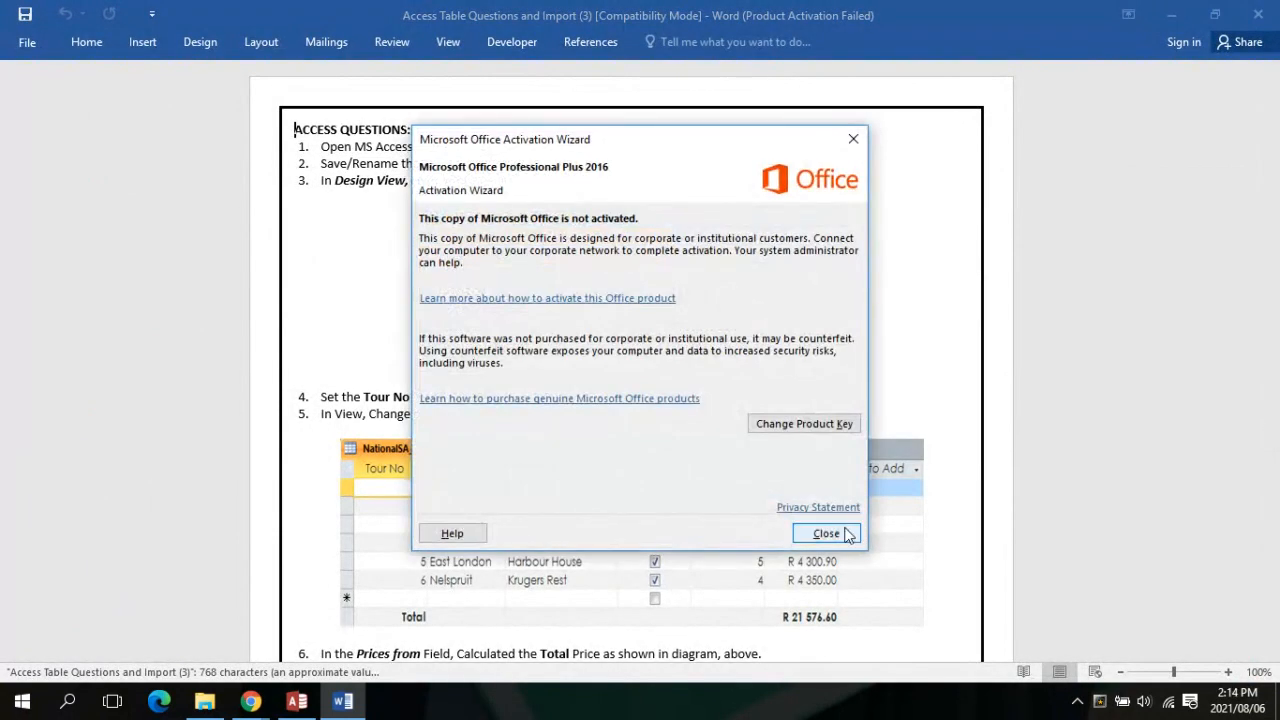
Dismiss the Office activation notice and return to the Access Table1 datasheet
{"action": "left_click", "coordinate": [846, 532]}
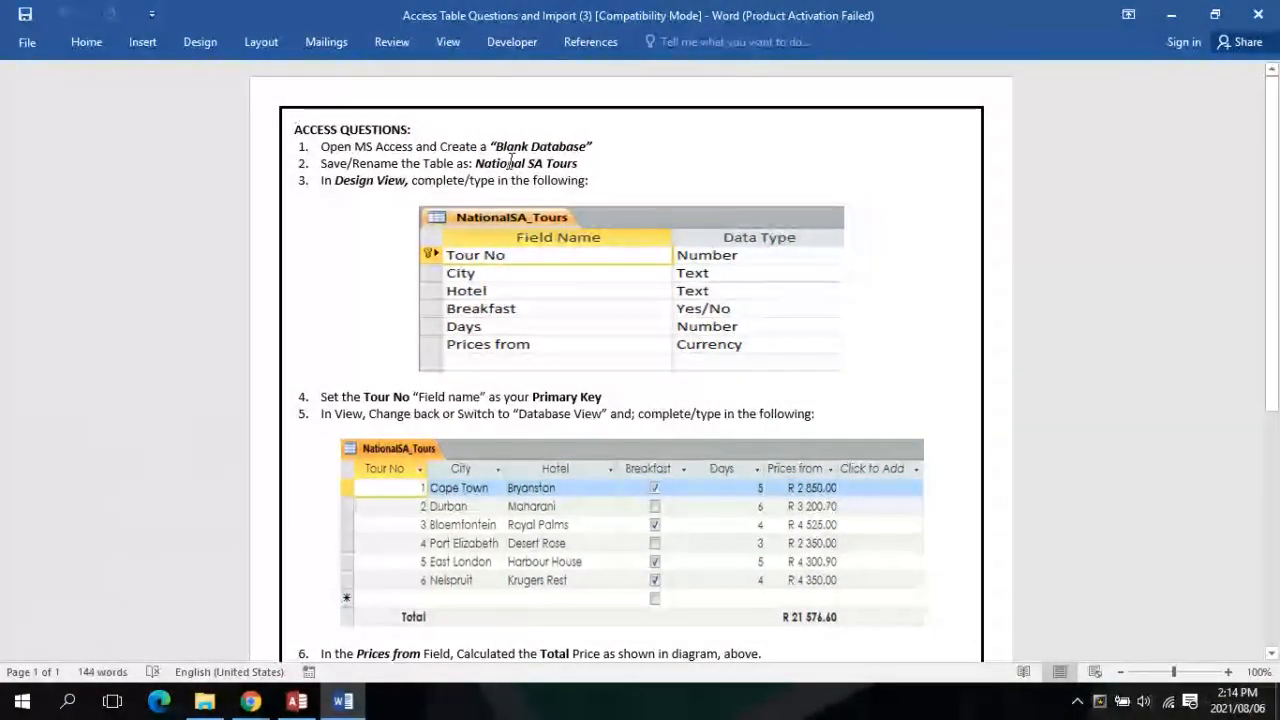
{"action": "left_click", "coordinate": [295, 704]}
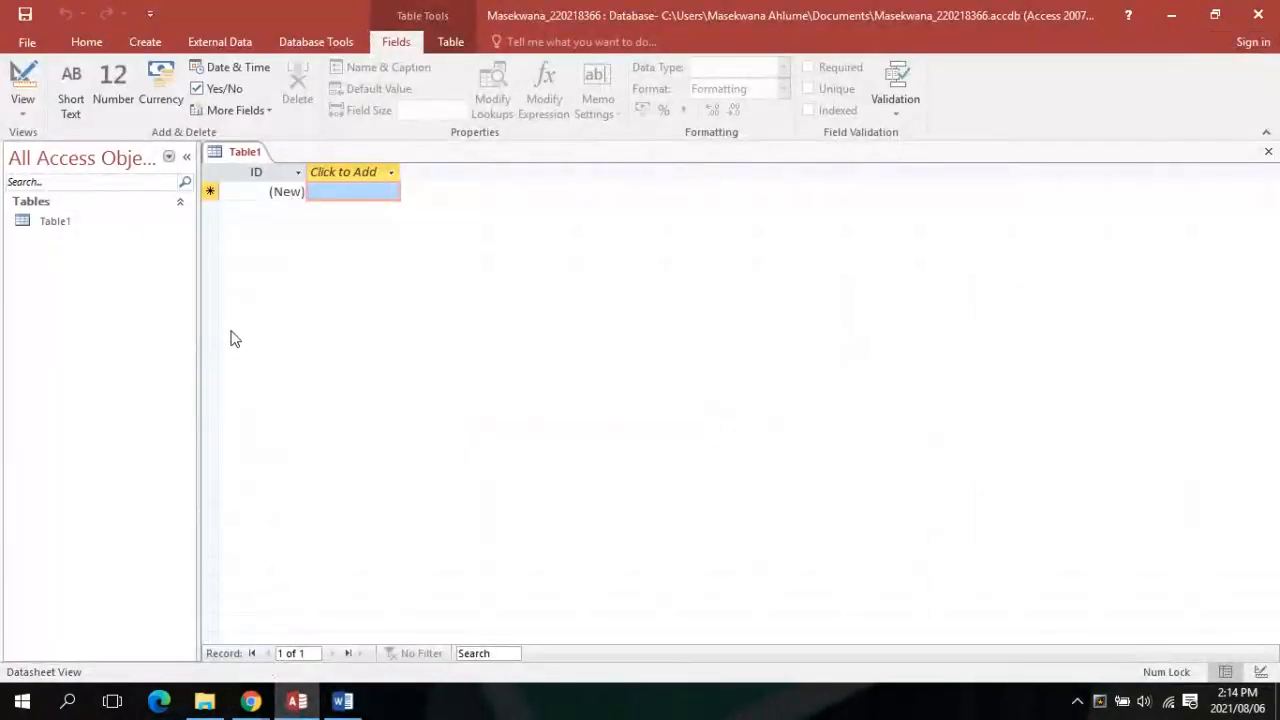
{"action": "left_click", "coordinate": [238, 151]}
Save Table1 under the name 'National SA Tours', then bring the Word instructions forward
{"action": "right_click", "coordinate": [238, 158]}
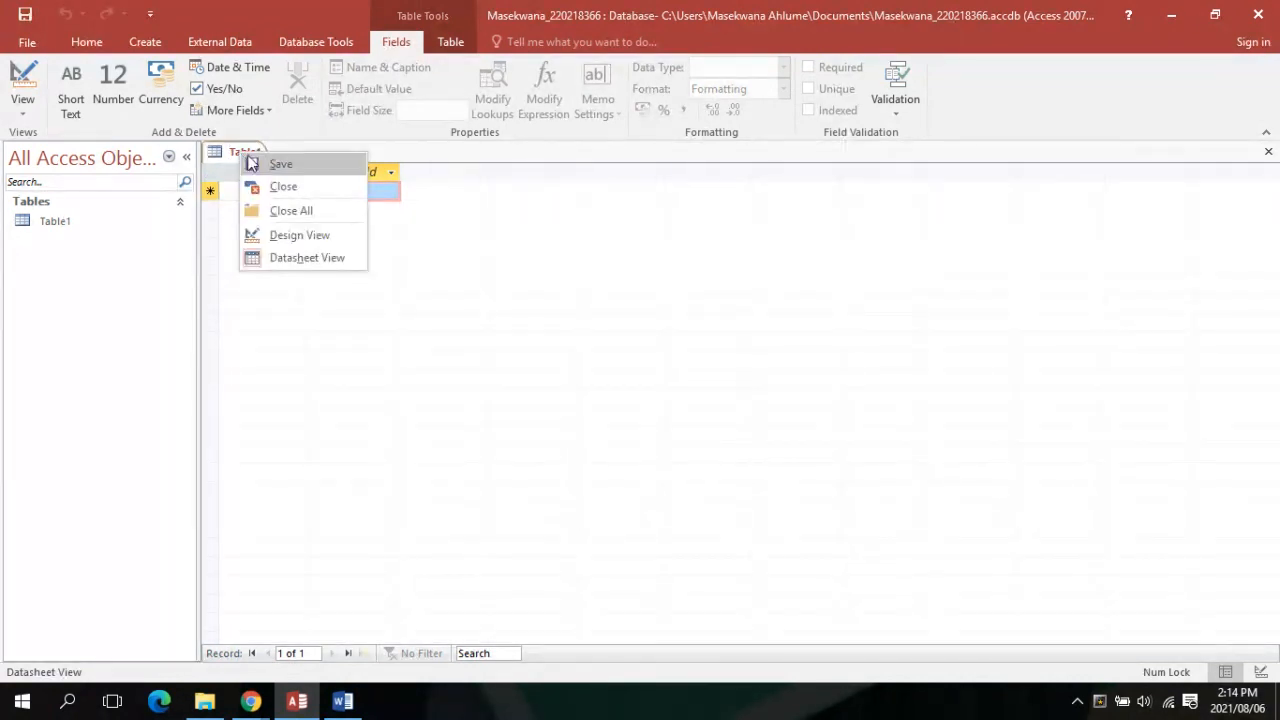
{"action": "left_click", "coordinate": [268, 165]}
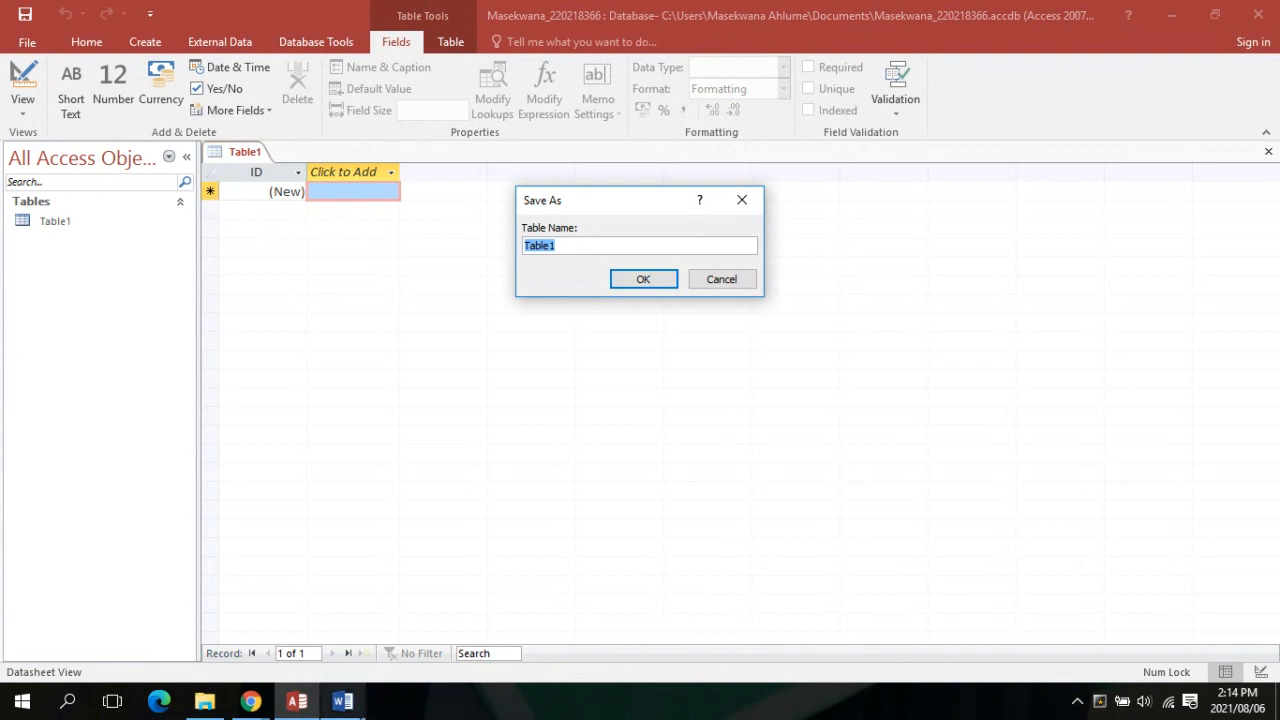
{"action": "mouse_move", "coordinate": [355, 703]}
{"action": "mouse_move", "coordinate": [360, 645]}
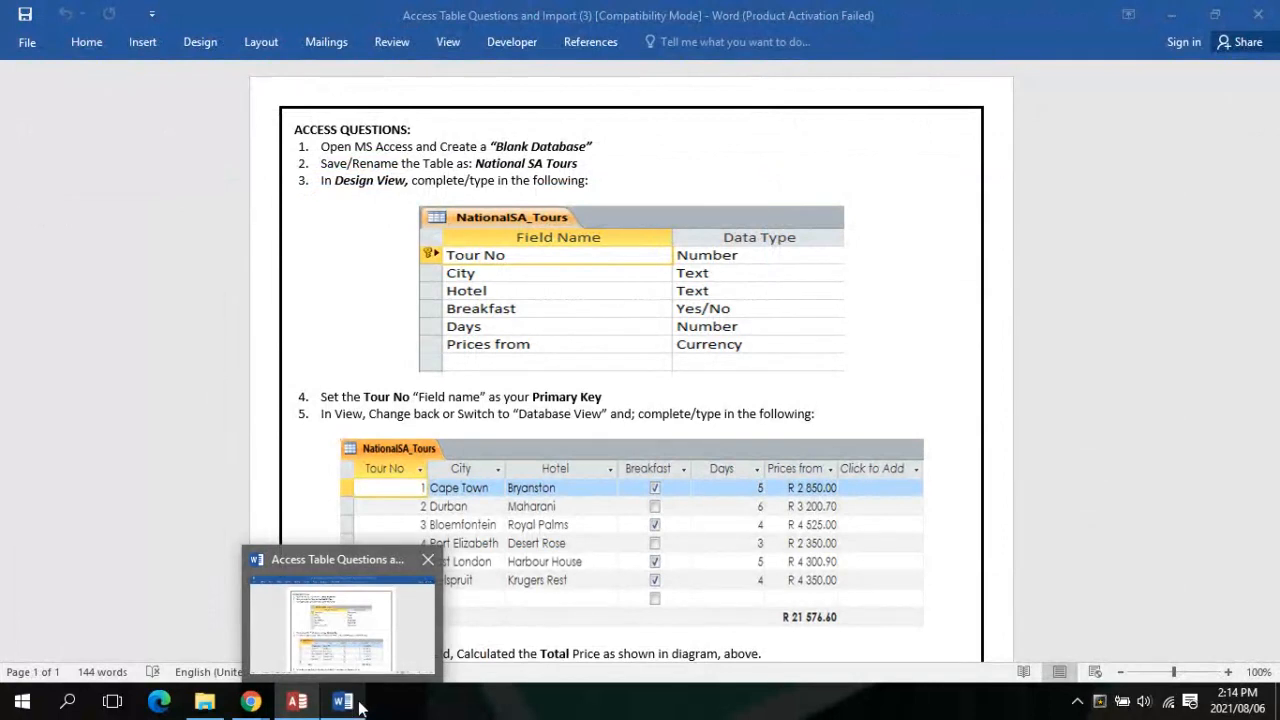
{"action": "type", "text": "N"}
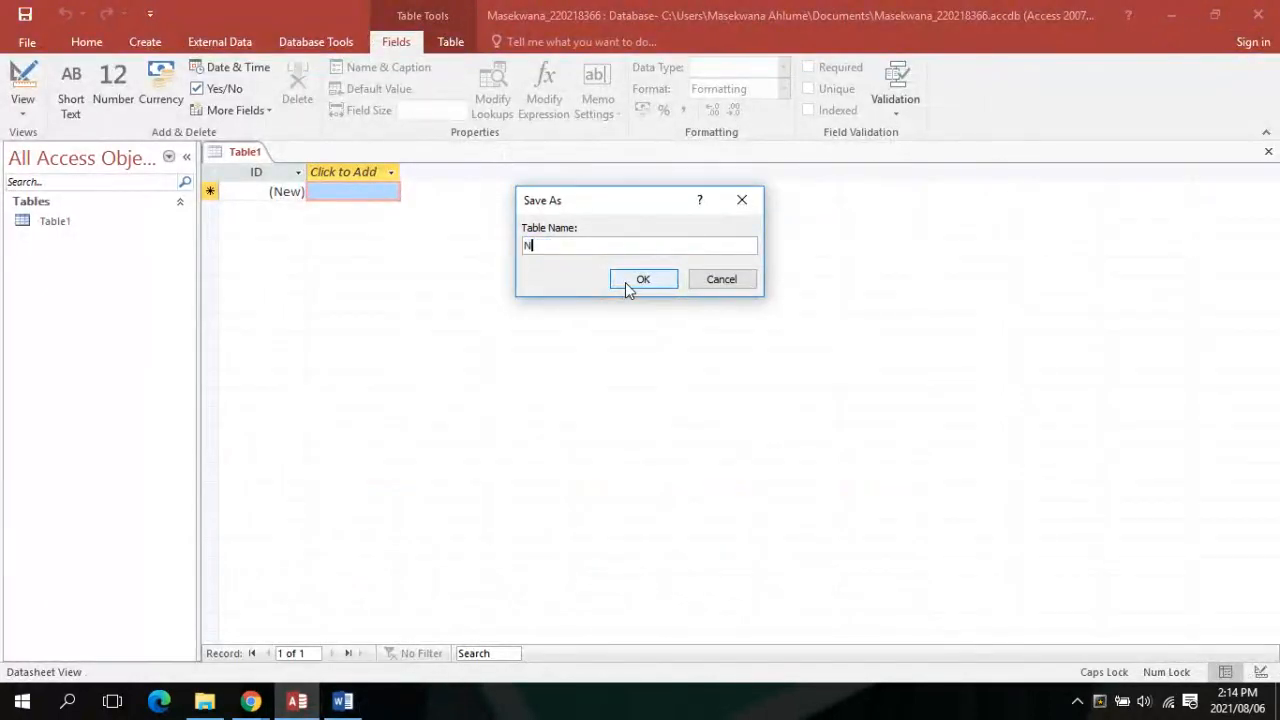
{"action": "type", "text": "ational"}
{"action": "key", "text": "Caps_Lock"}
{"action": "type", "text": "A"}
{"action": "key", "text": "BackSpace"}
{"action": "type", "text": "SA T"}
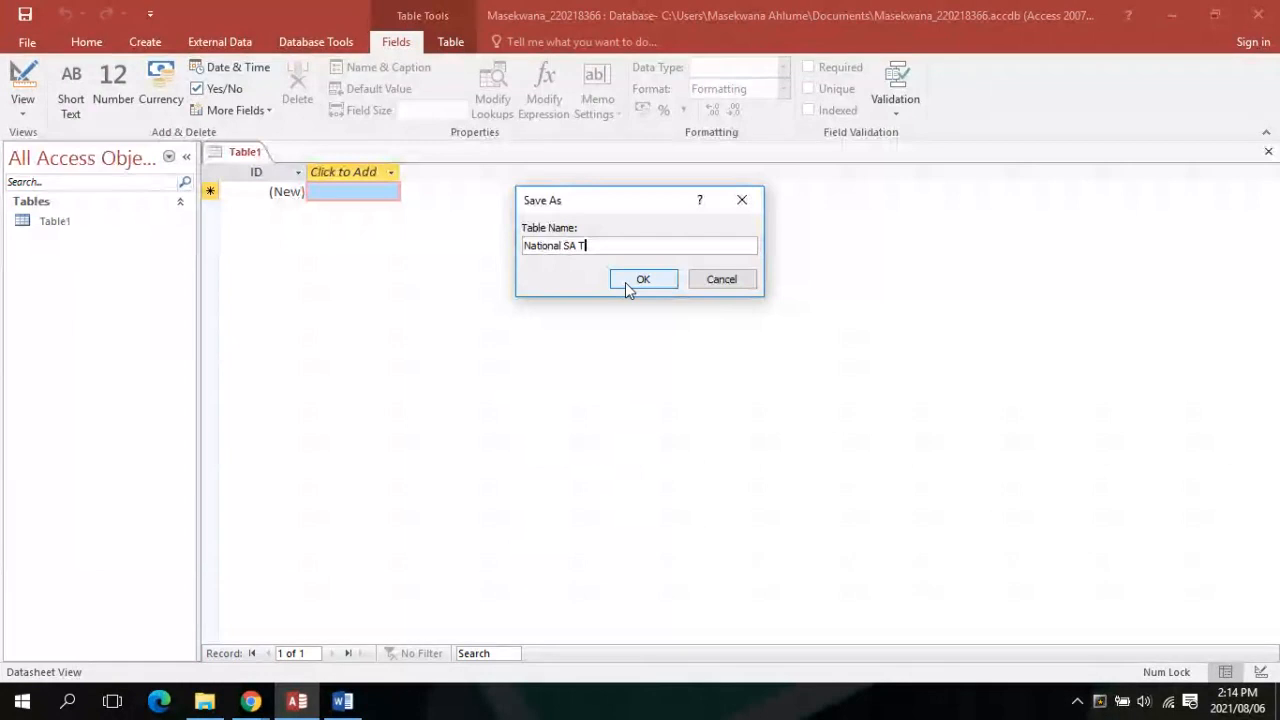
{"action": "key", "text": "Caps_Lock"}
{"action": "type", "text": "ours"}
{"action": "left_click", "coordinate": [625, 282]}
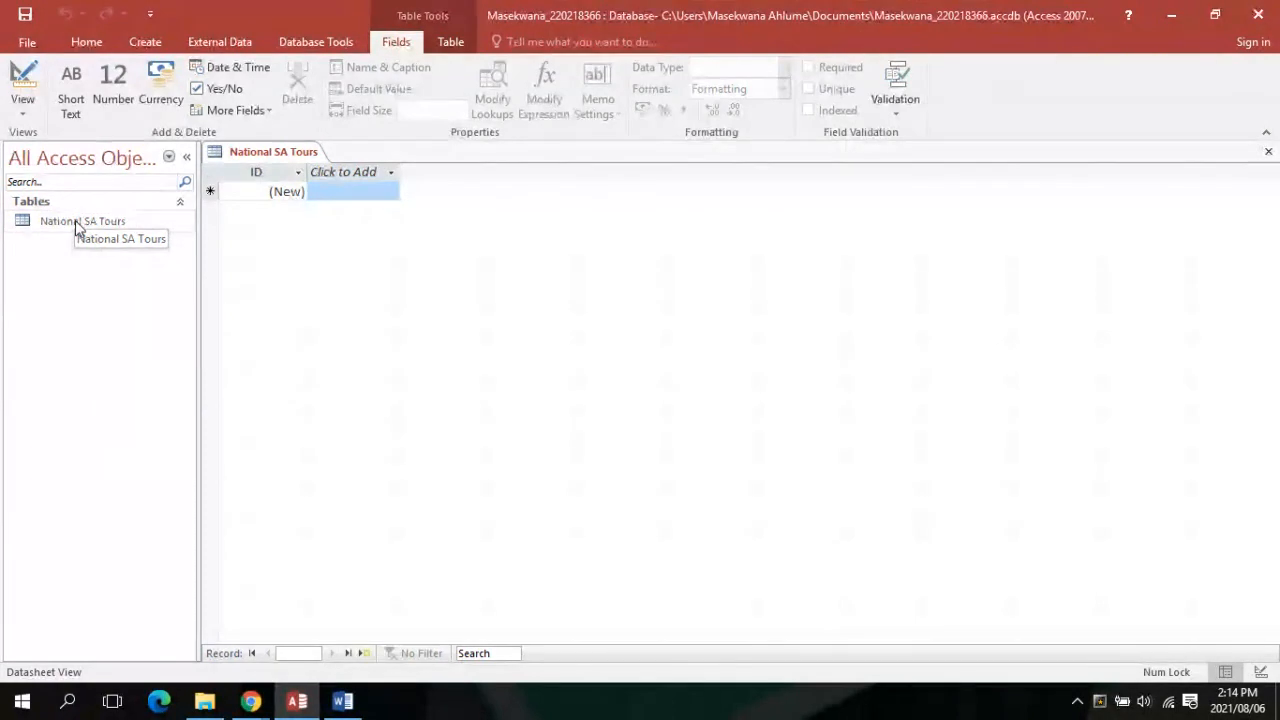
{"action": "left_click", "coordinate": [340, 703]}
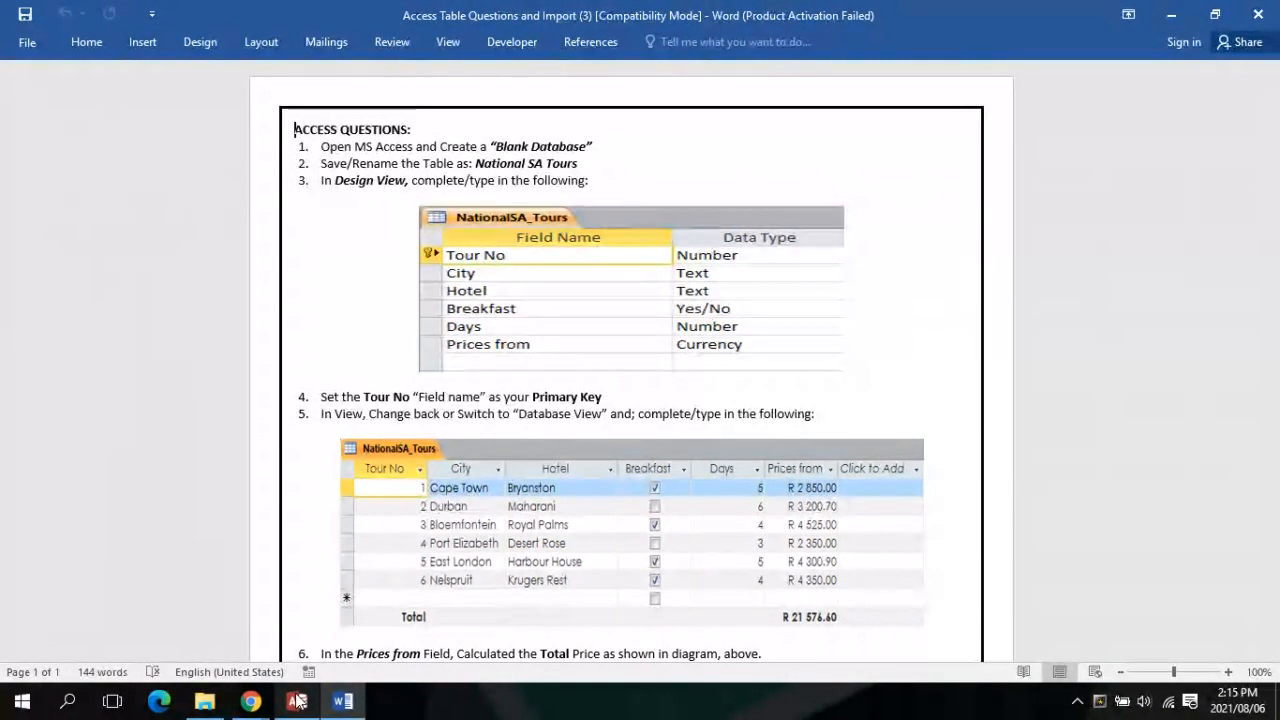
Return from the Word instructions to the National SA Tours datasheet in Access
{"action": "mouse_move", "coordinate": [297, 701]}
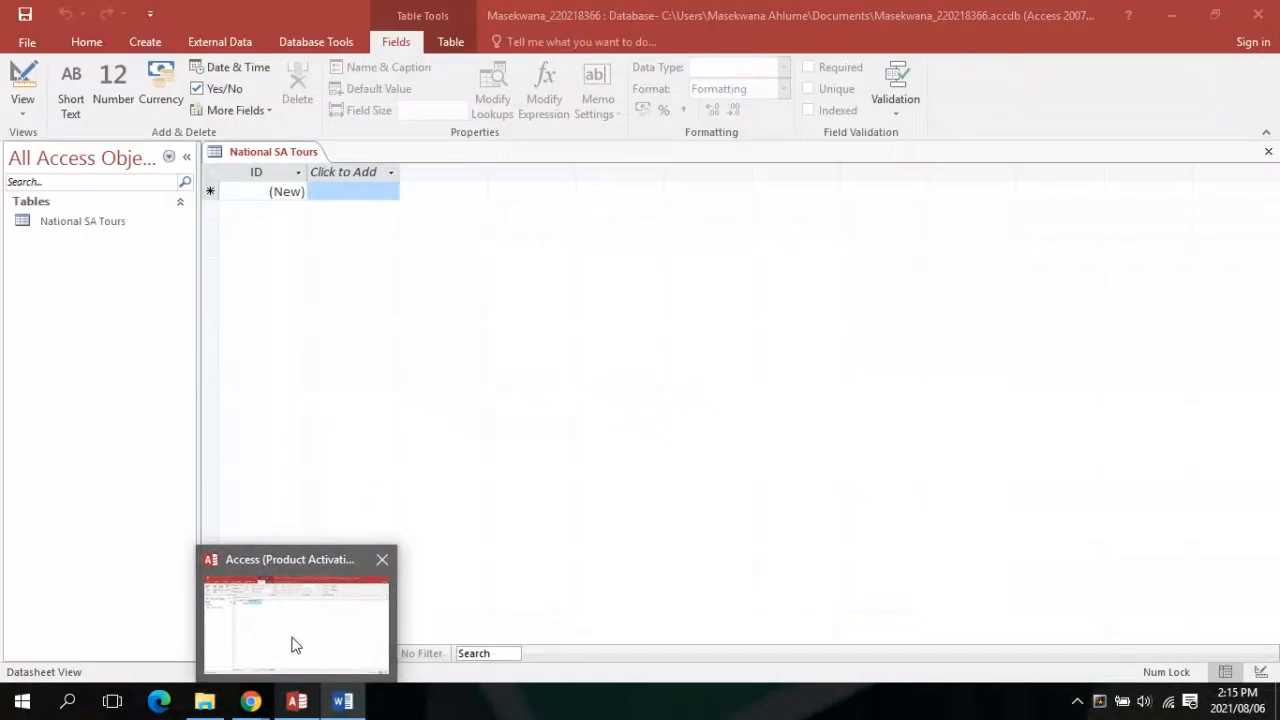
{"action": "left_click", "coordinate": [295, 645]}
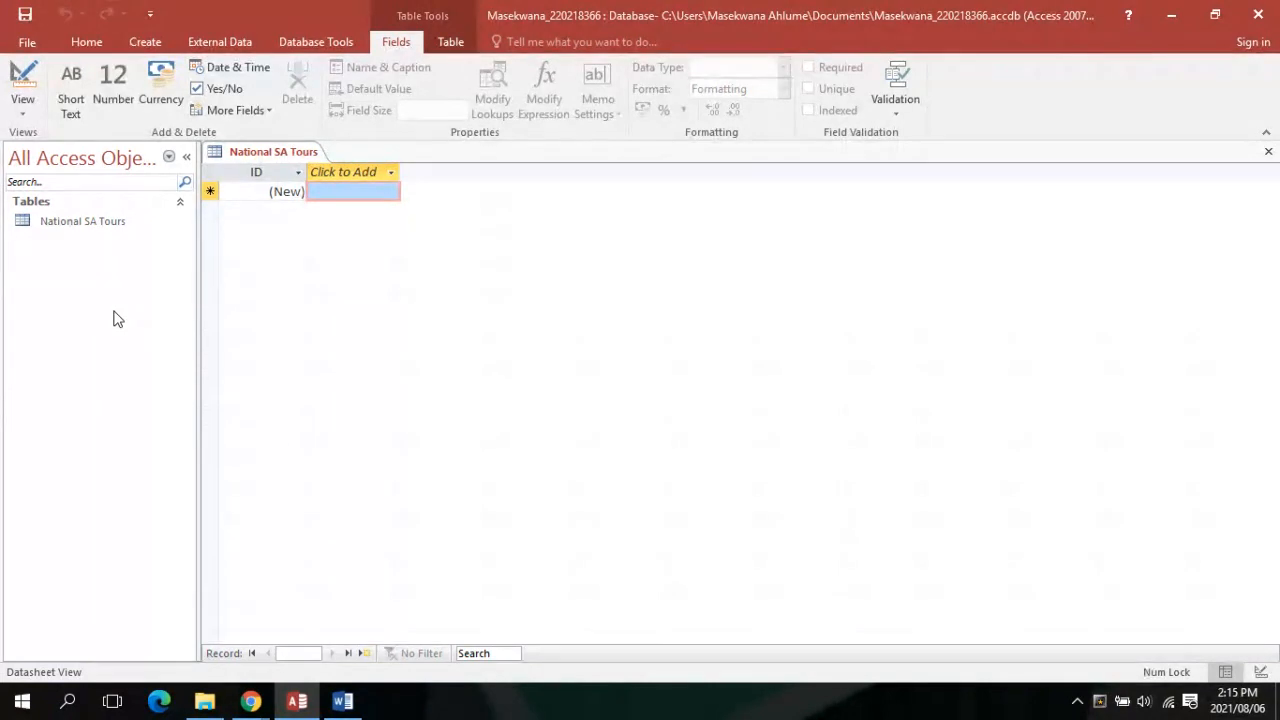
In Design view, rename the ID field to 'Tour No' and make it a Number field
{"action": "left_click", "coordinate": [16, 116]}
{"action": "left_click", "coordinate": [28, 180]}
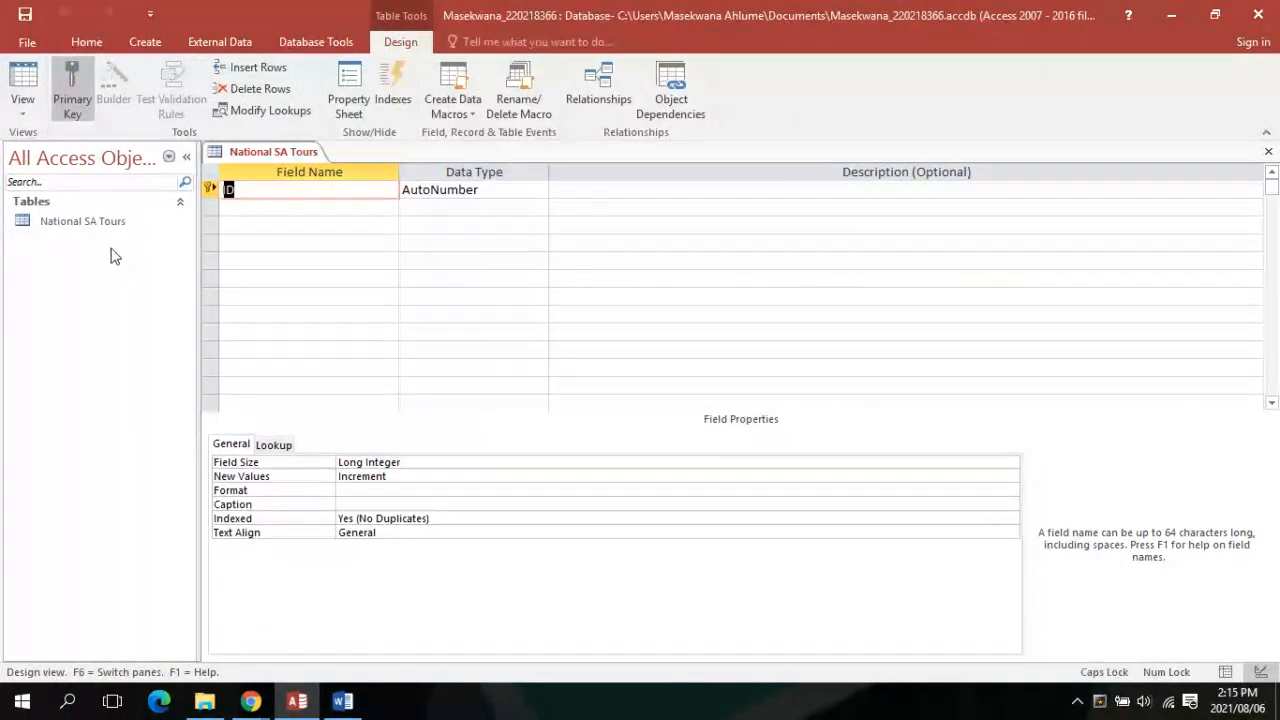
{"action": "type", "text": "Tour"}
{"action": "key", "text": "Caps_Lock"}
{"action": "type", "text": "N"}
{"action": "key", "text": "Caps_Lock"}
{"action": "type", "text": "o"}
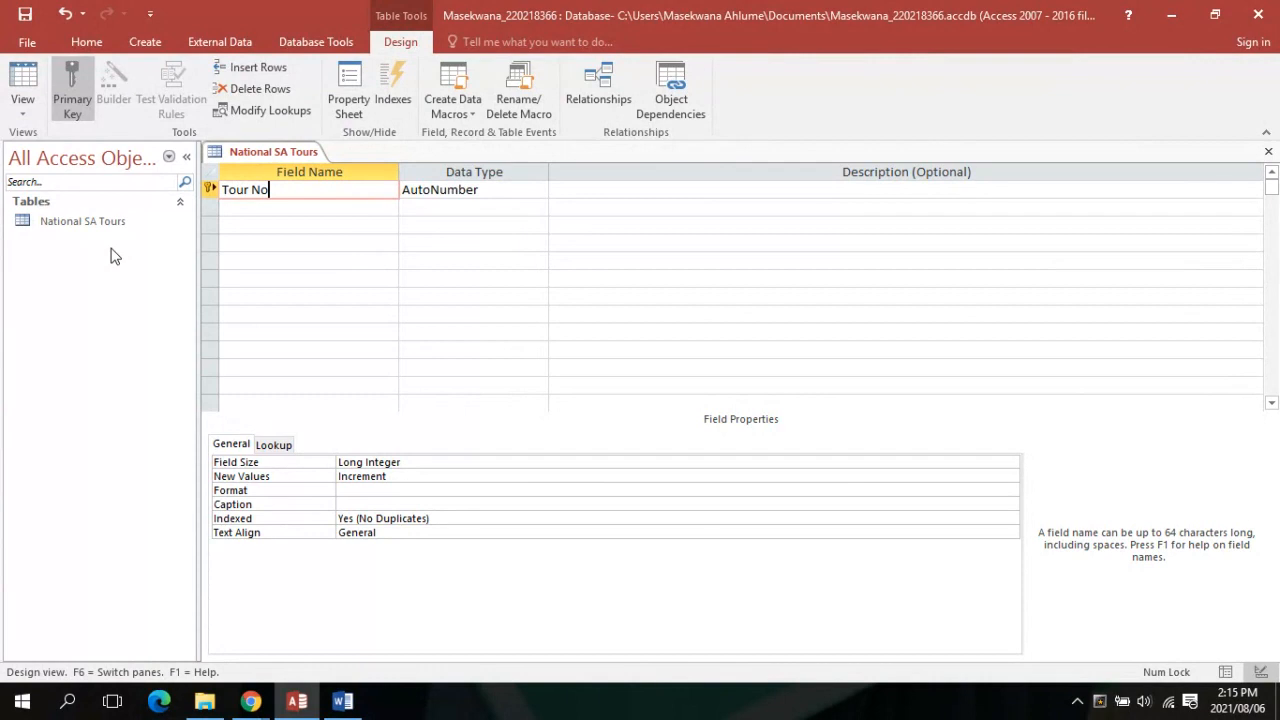
{"action": "key", "text": "Tab"}
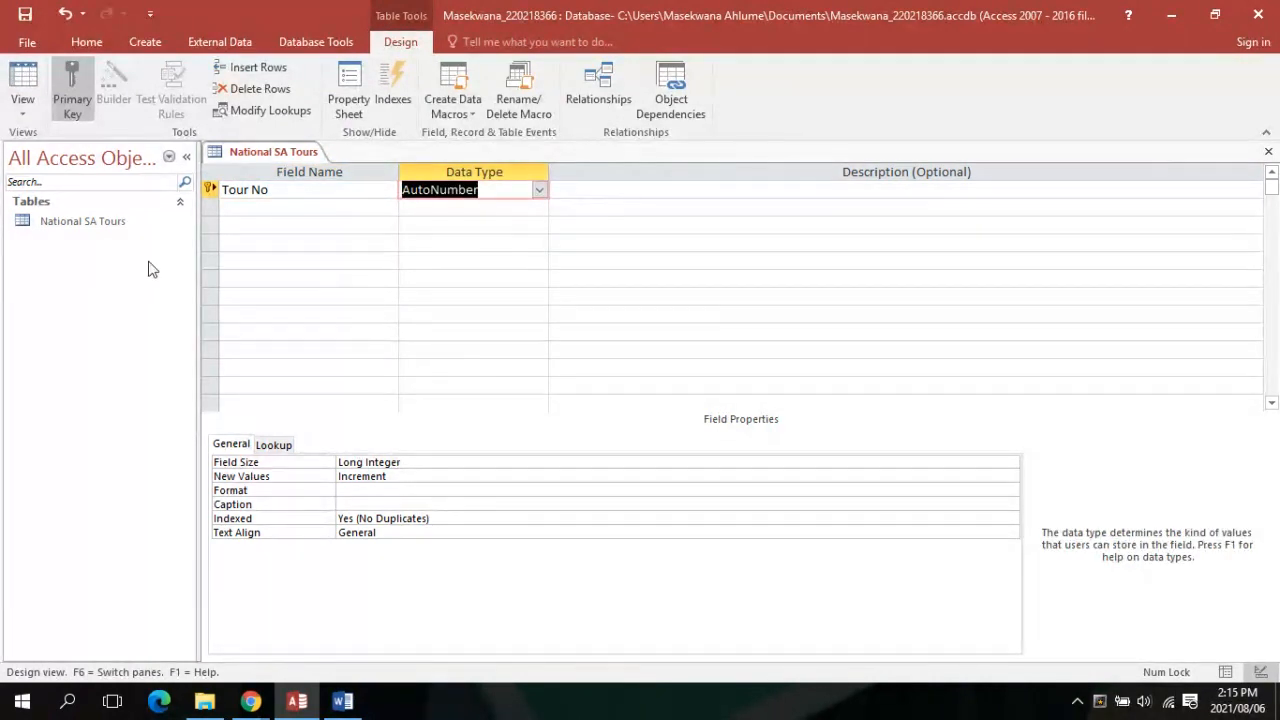
{"action": "left_click", "coordinate": [539, 190]}
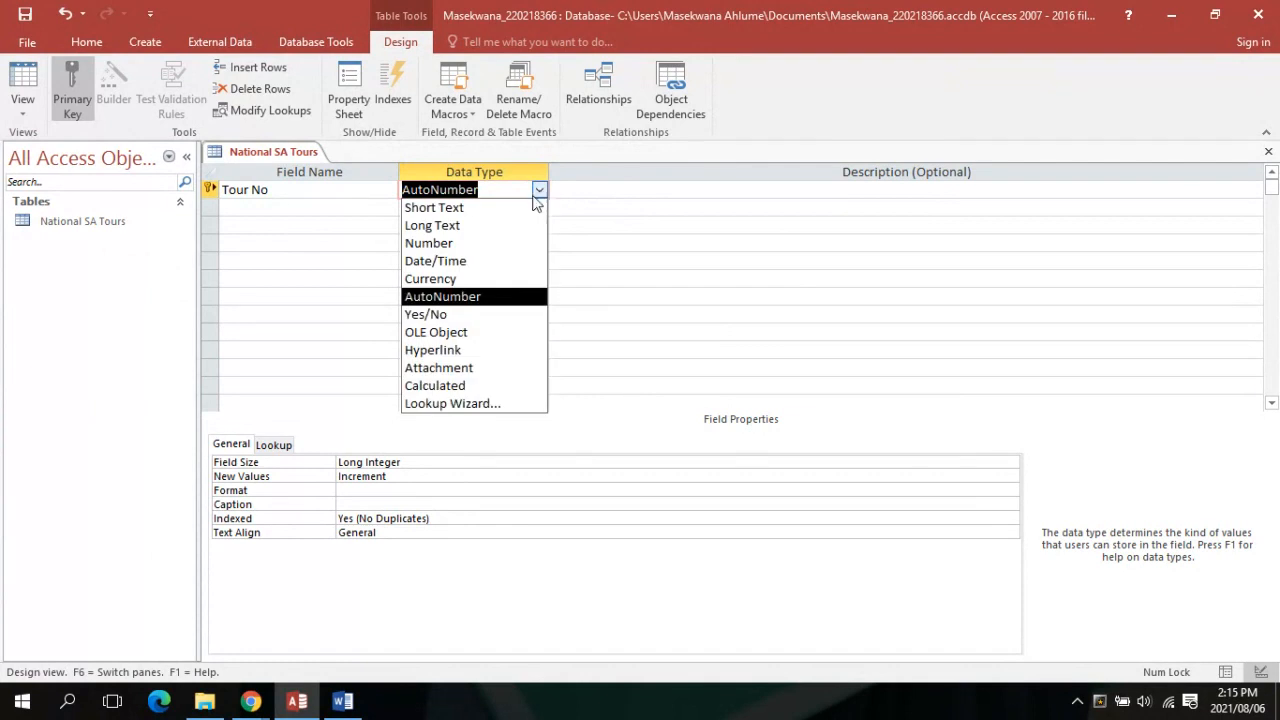
{"action": "left_click", "coordinate": [470, 243]}
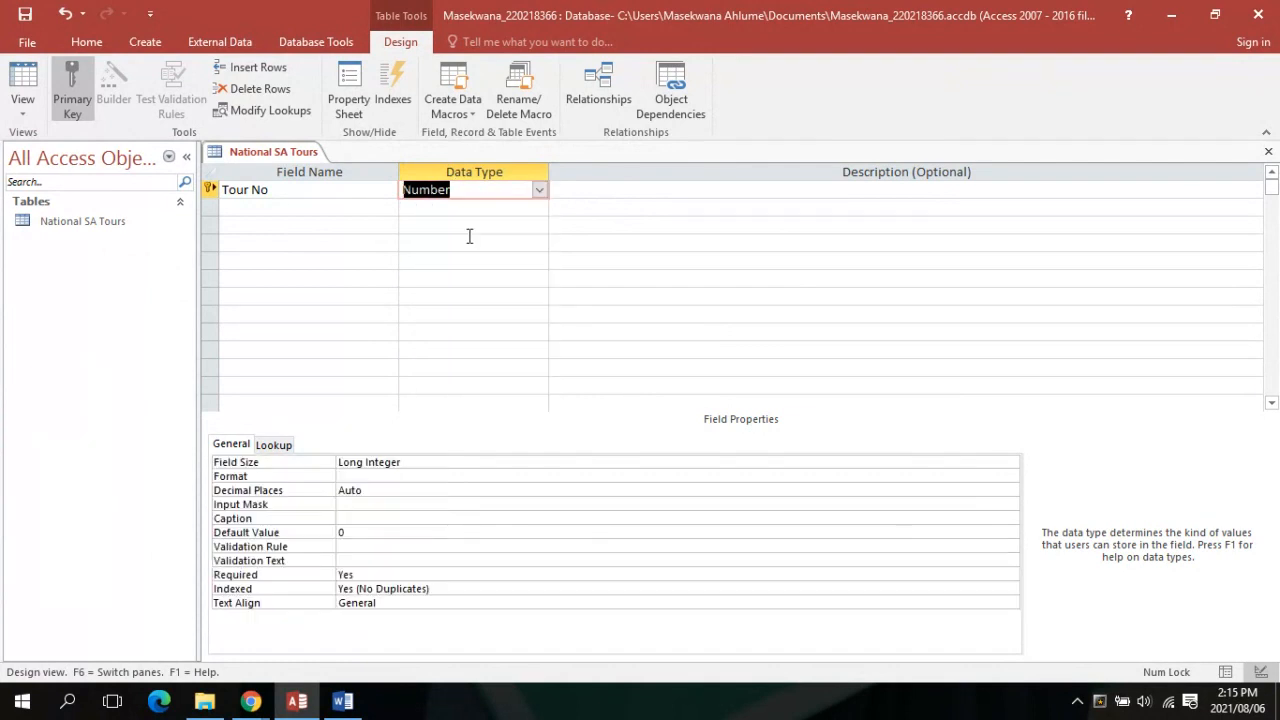
Add a City field in the second row as Short Text
{"action": "left_click", "coordinate": [245, 206]}
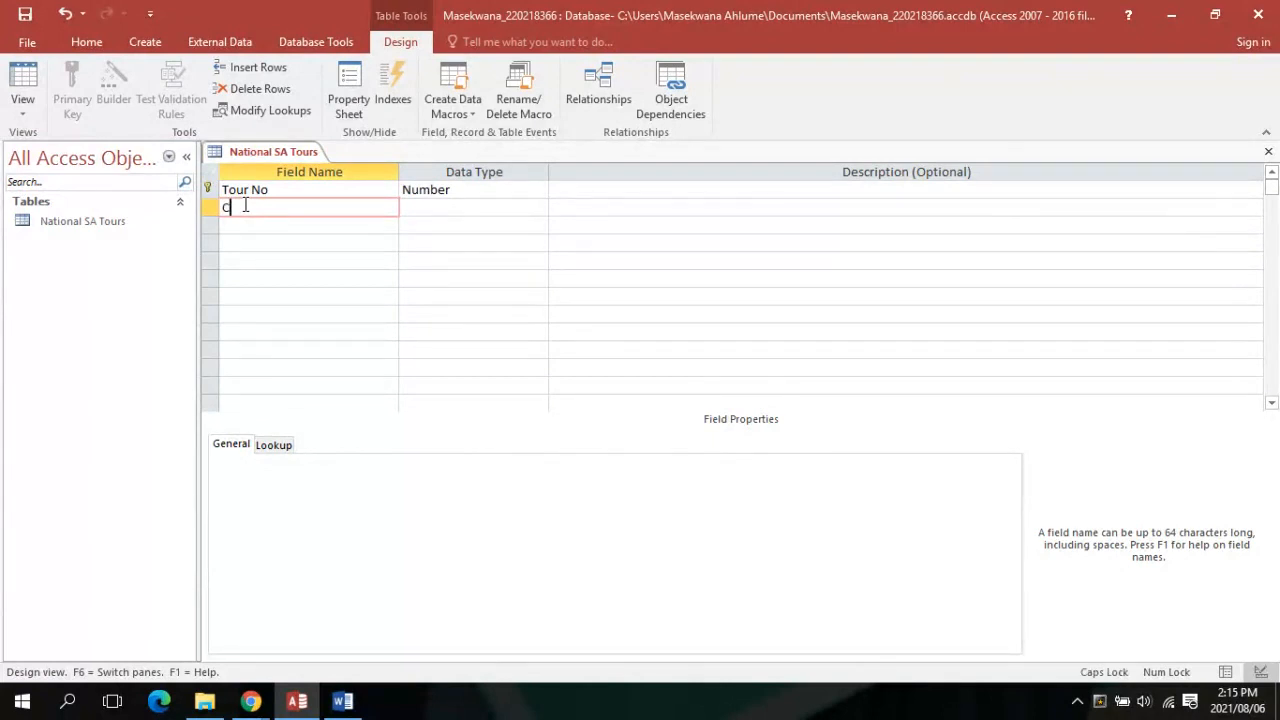
{"action": "type", "text": "Cir"}
{"action": "left_click", "coordinate": [406, 207]}
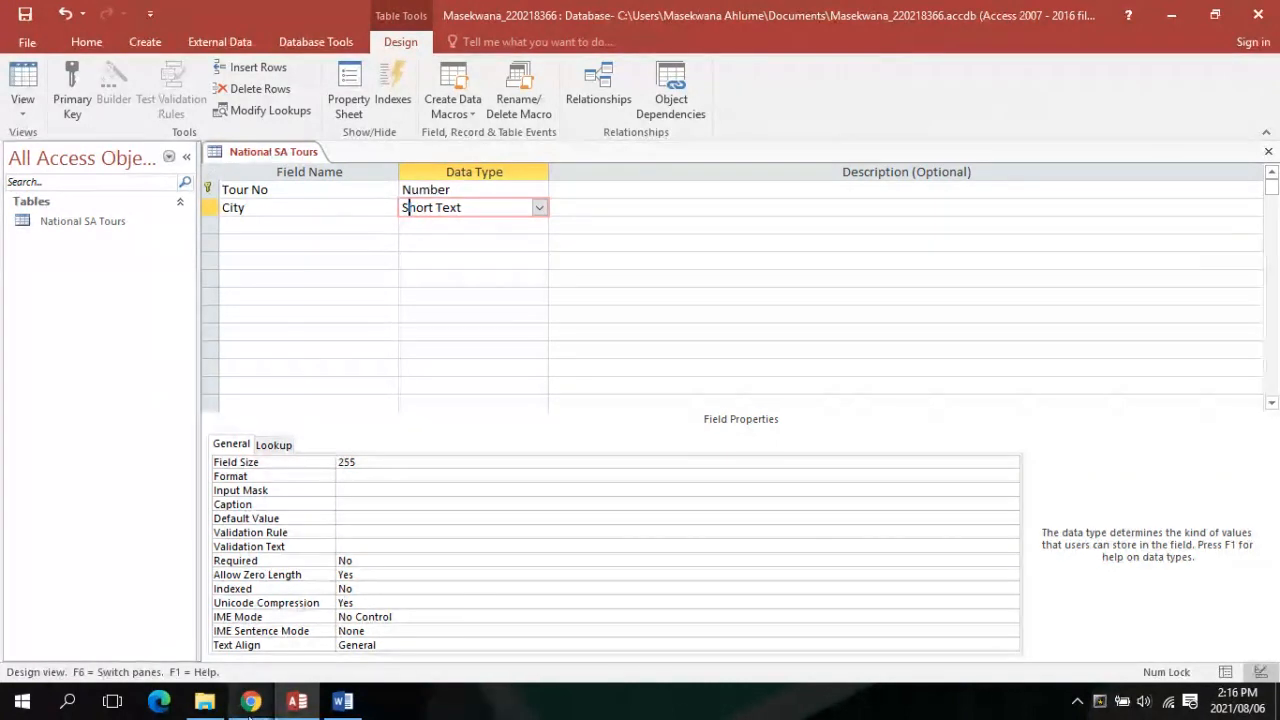
{"action": "mouse_move", "coordinate": [250, 701]}
{"action": "mouse_move", "coordinate": [176, 634]}
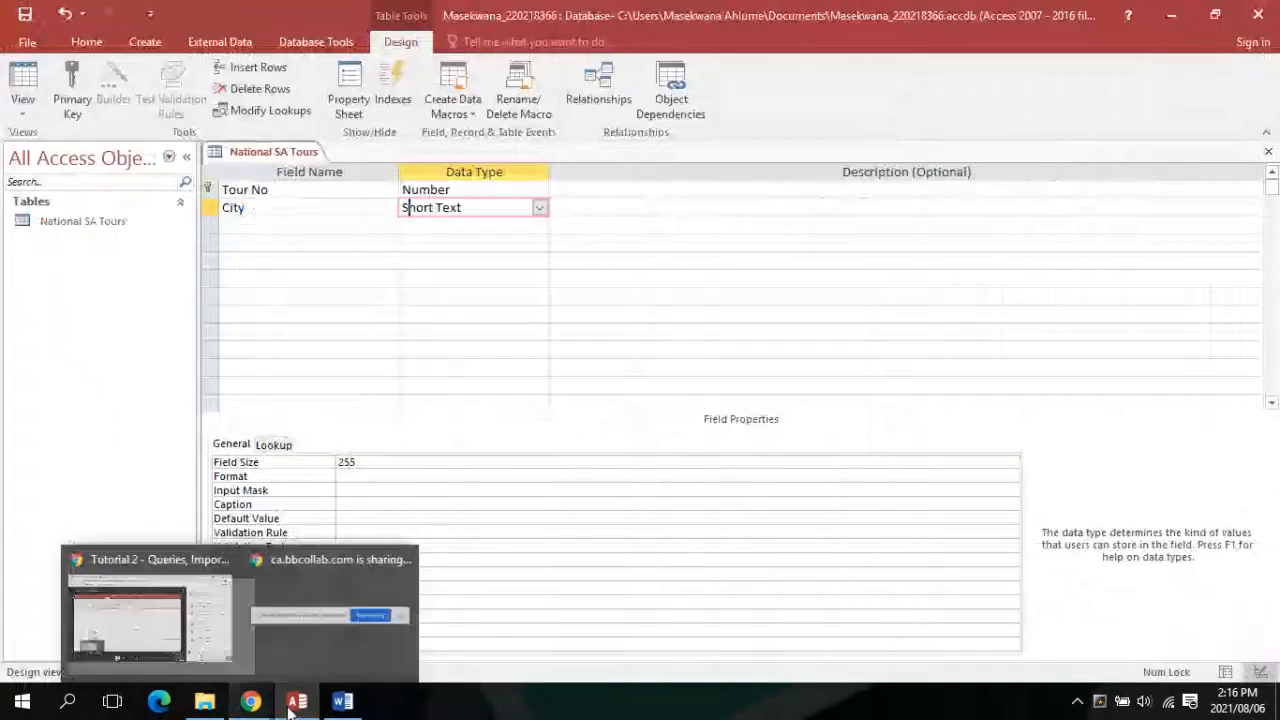
{"action": "mouse_move", "coordinate": [318, 705]}
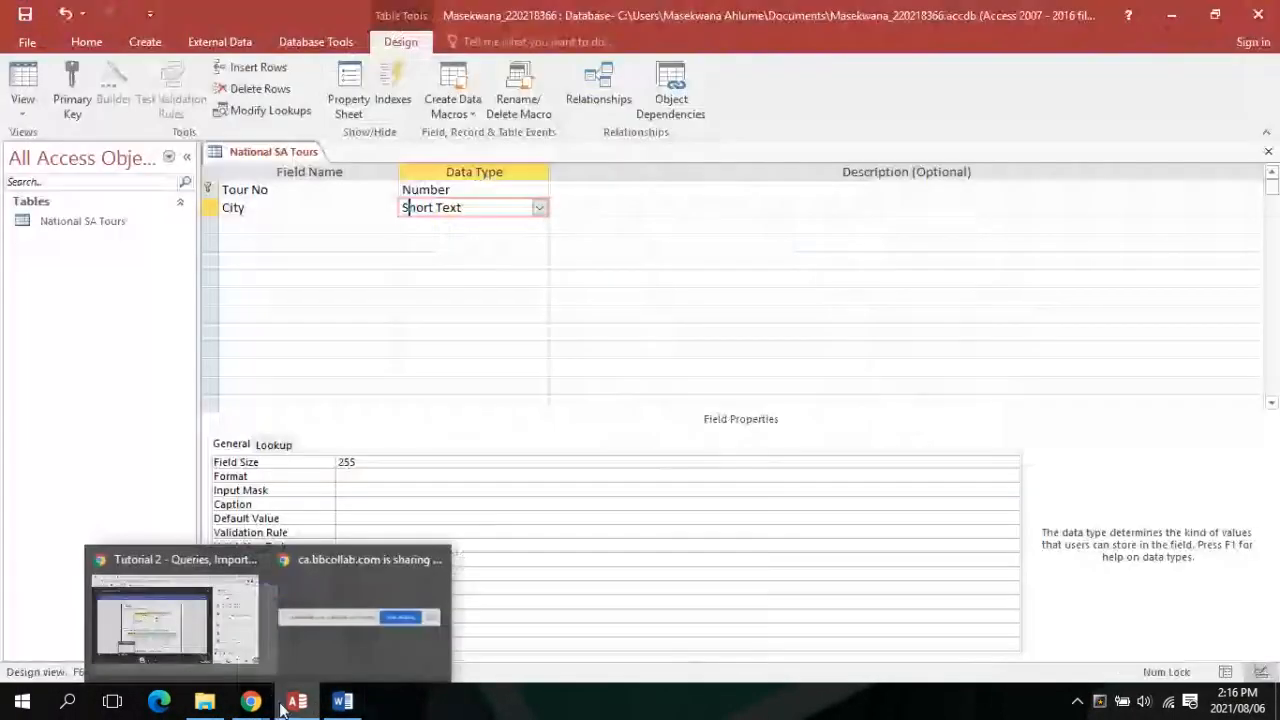
{"action": "left_click", "coordinate": [300, 702]}
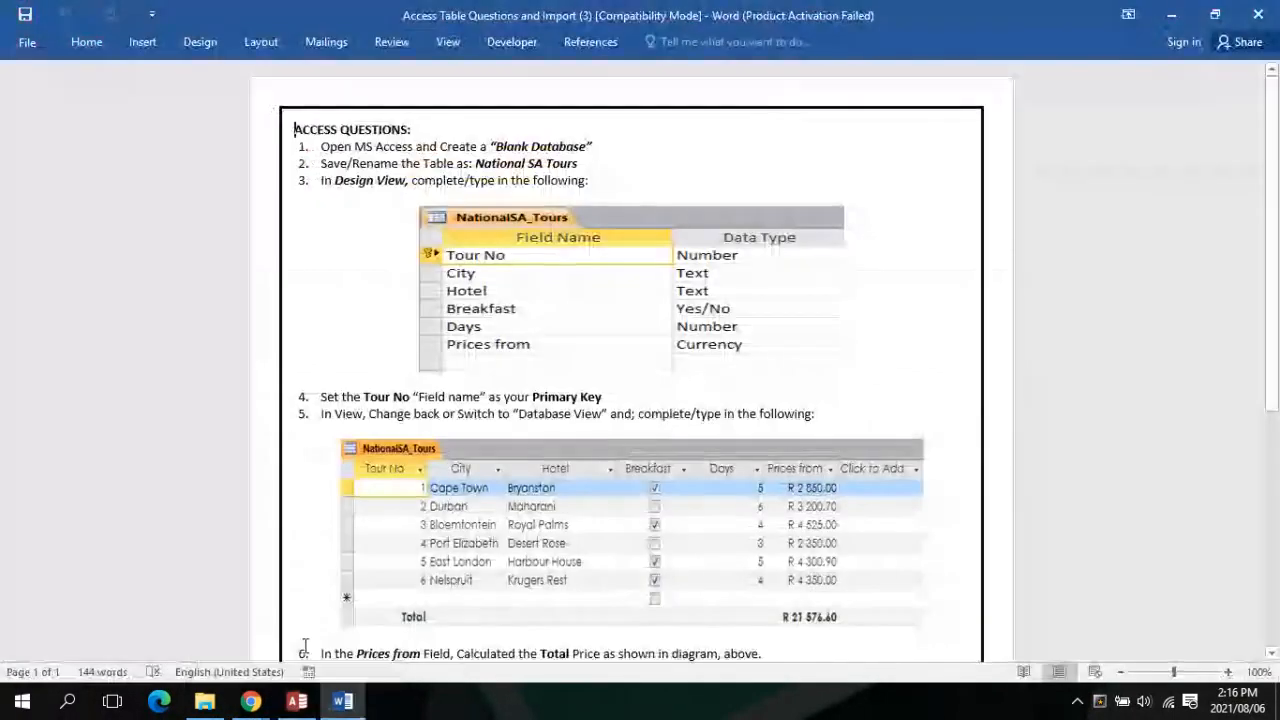
{"action": "left_click", "coordinate": [300, 702]}
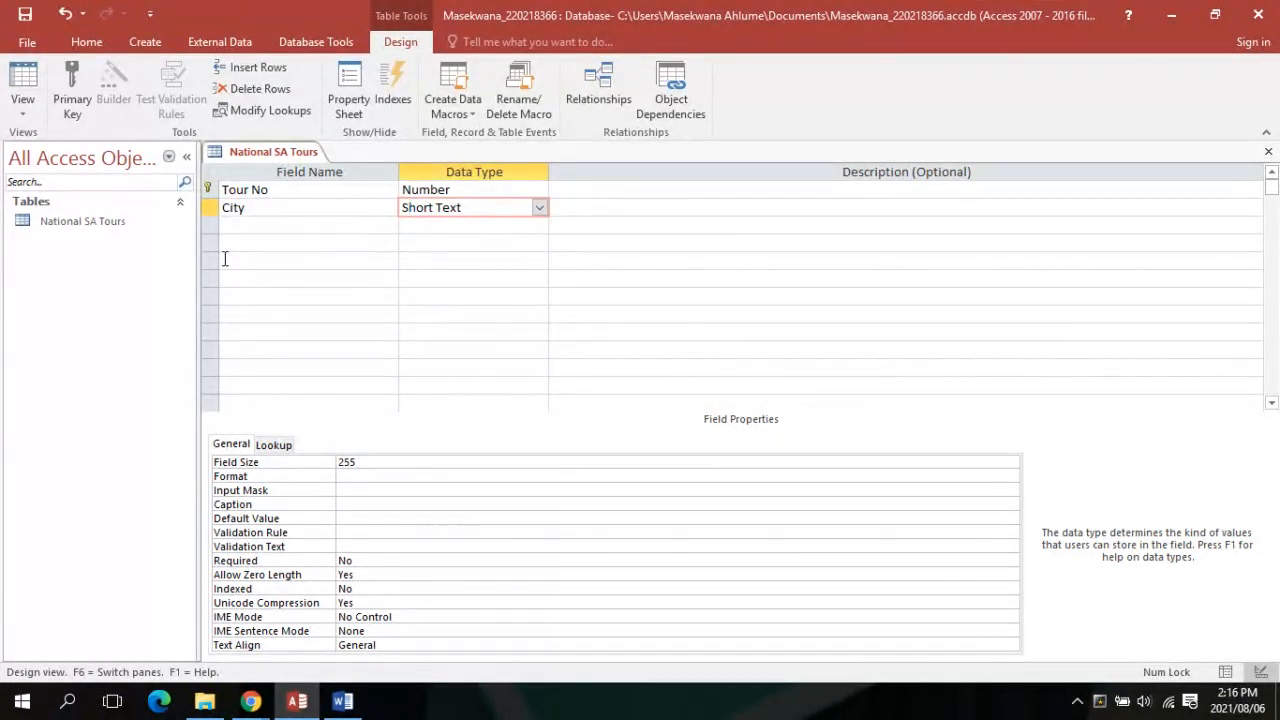
Add a Hotel field with the Short Text data type
{"action": "left_click", "coordinate": [228, 224]}
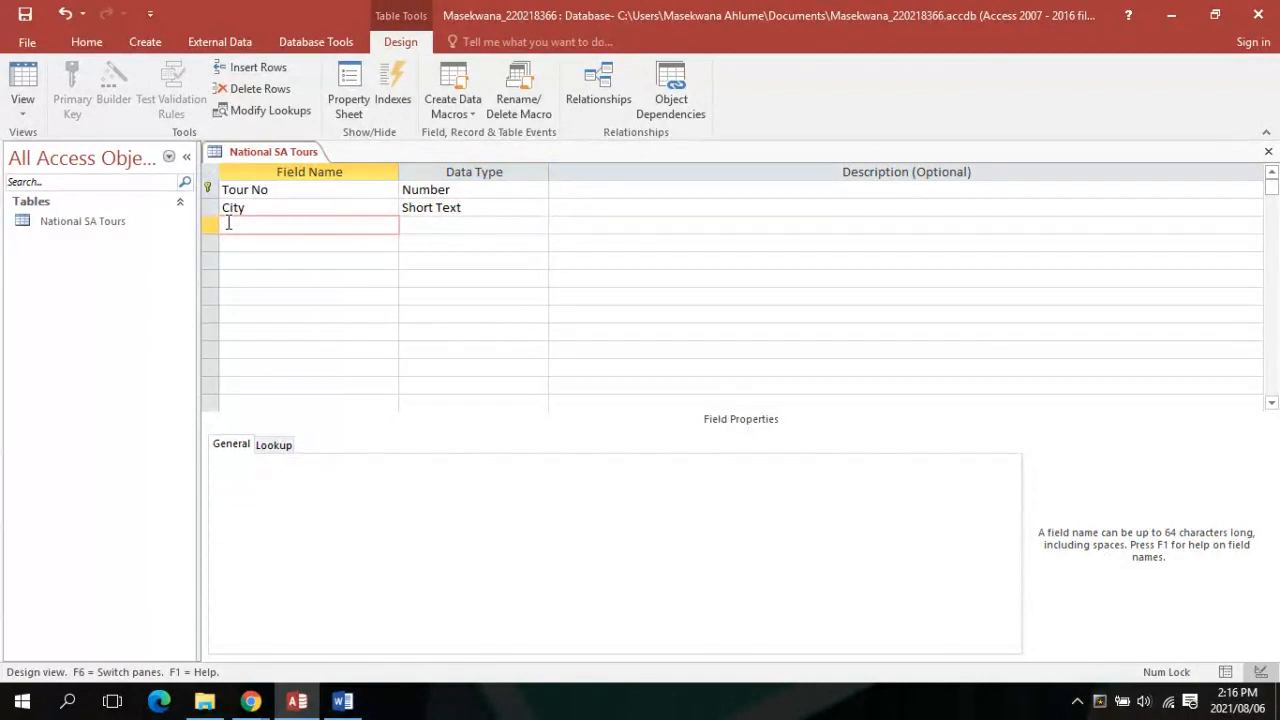
{"action": "key", "text": "Caps_Lock"}
{"action": "type", "text": "H"}
{"action": "key", "text": "Caps_Lock"}
{"action": "type", "text": "otel"}
{"action": "key", "text": "Tab"}
{"action": "key", "text": "Tab"}
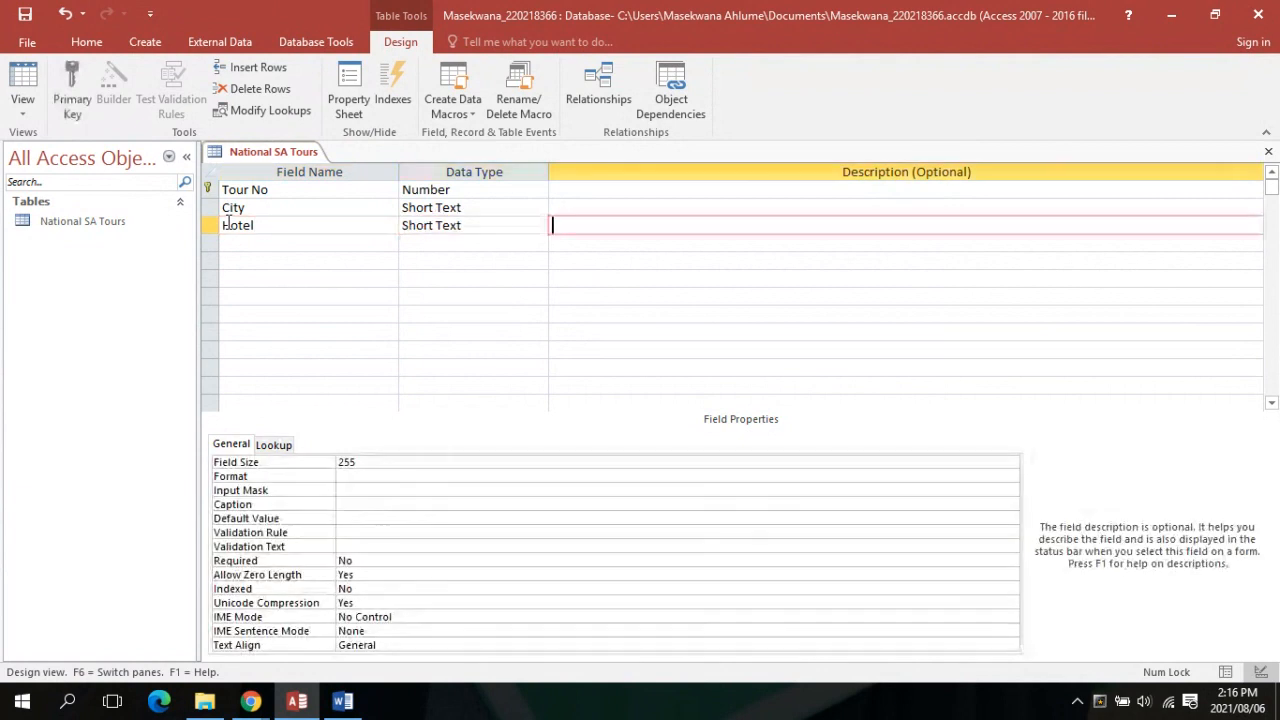
Add a Breakfast field with the Yes/No data type
{"action": "left_click", "coordinate": [237, 243]}
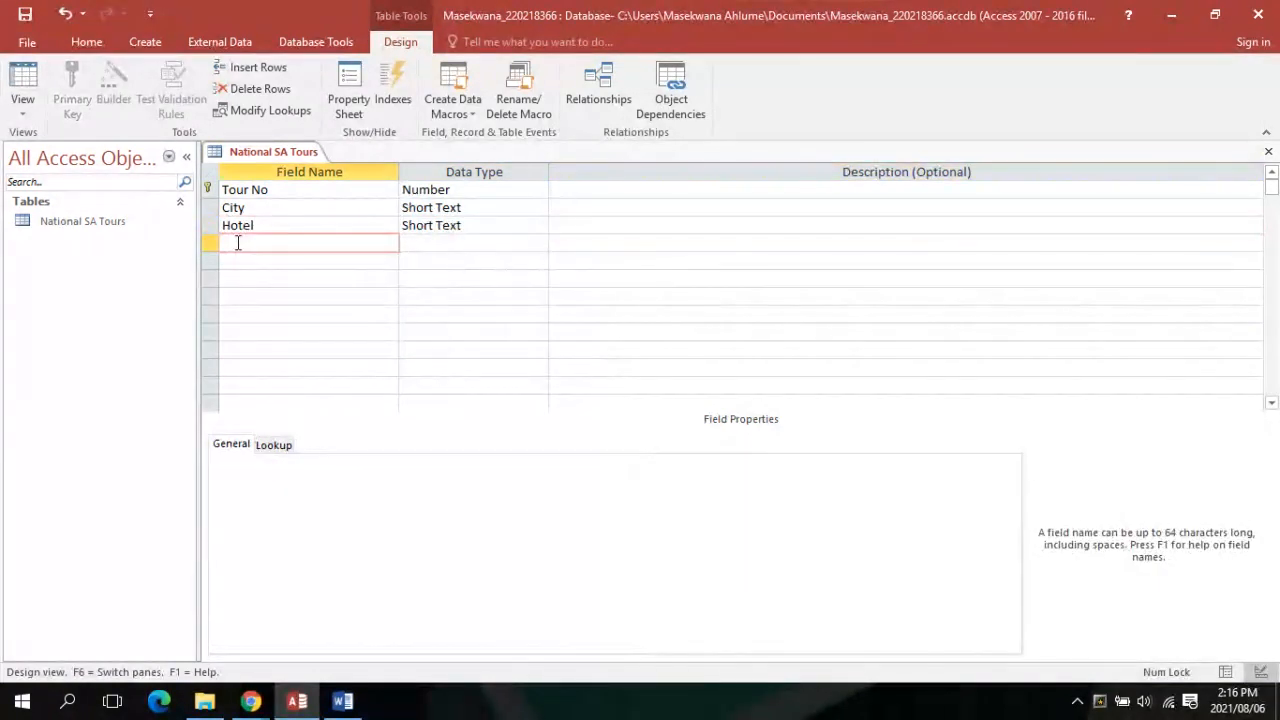
{"action": "type", "text": "be"}
{"action": "key", "text": "BackSpace"}
{"action": "key", "text": "BackSpace"}
{"action": "type", "text": "B"}
{"action": "key", "text": "Caps_Lock"}
{"action": "type", "text": "R"}
{"action": "key", "text": "Caps_Lock"}
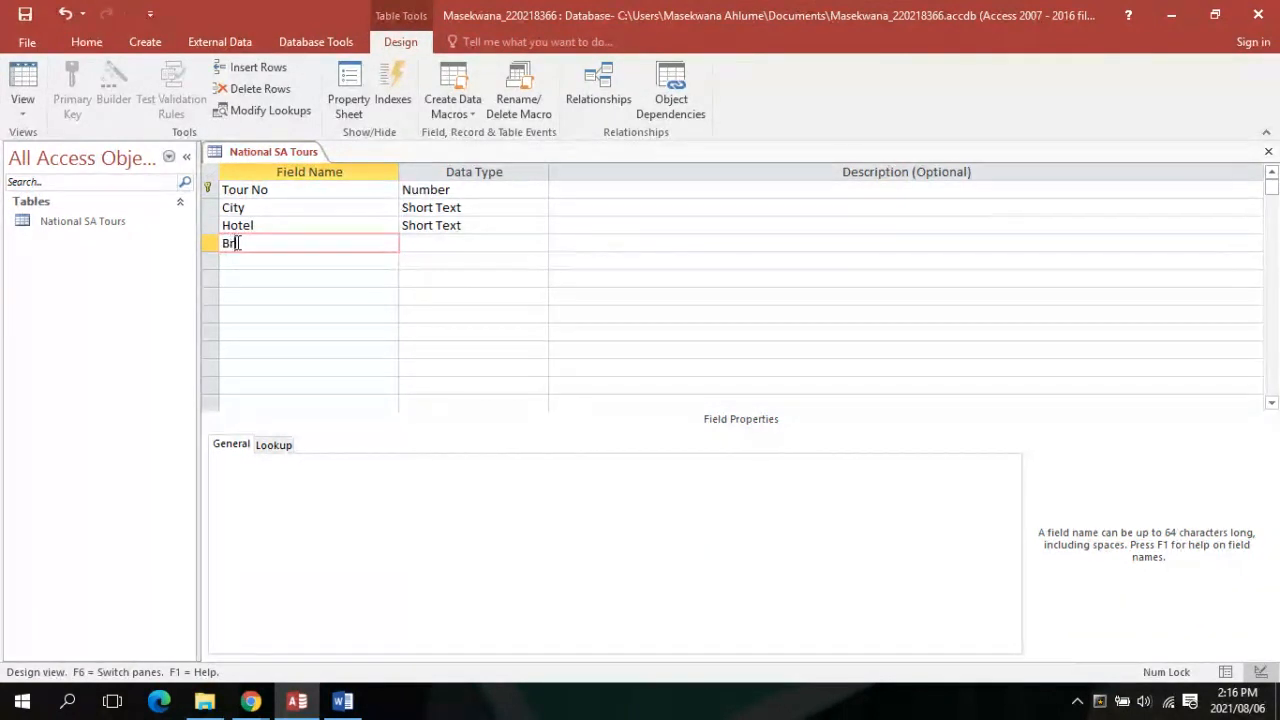
{"action": "key", "text": "BackSpace"}
{"action": "type", "text": "reakfast"}
{"action": "key", "text": "Tab"}
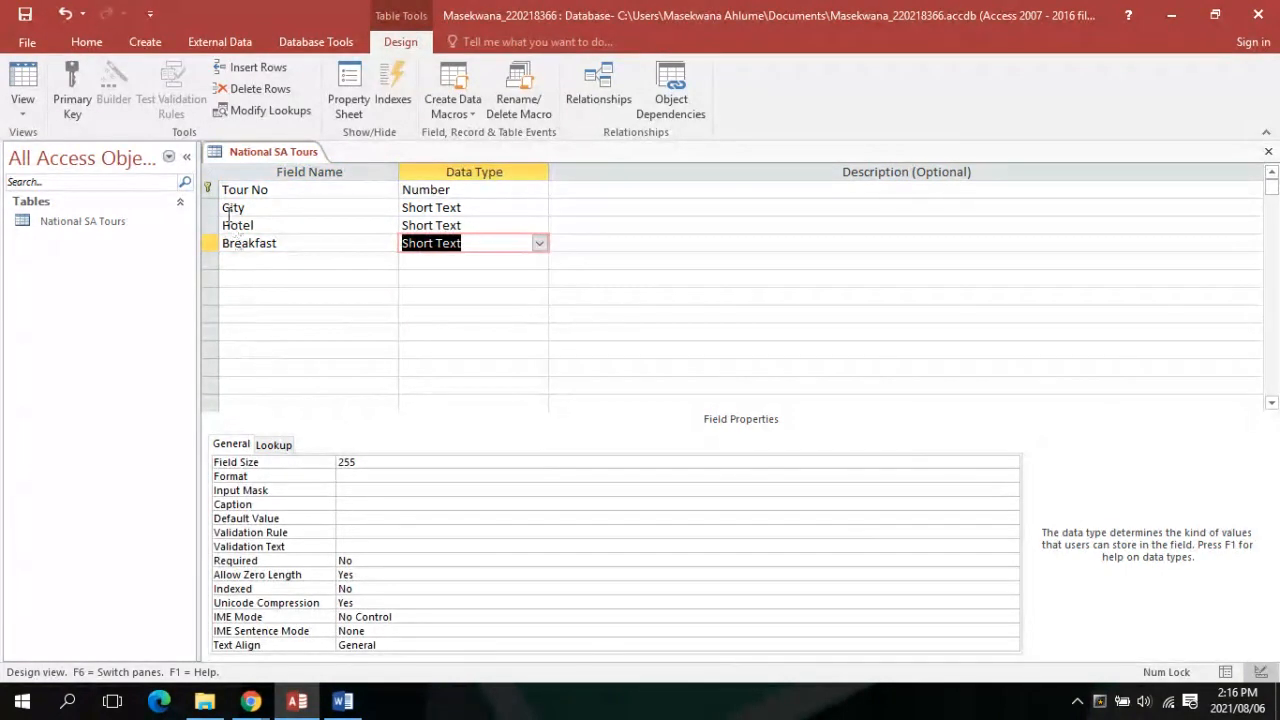
{"action": "left_click", "coordinate": [538, 243]}
{"action": "left_click", "coordinate": [480, 366]}
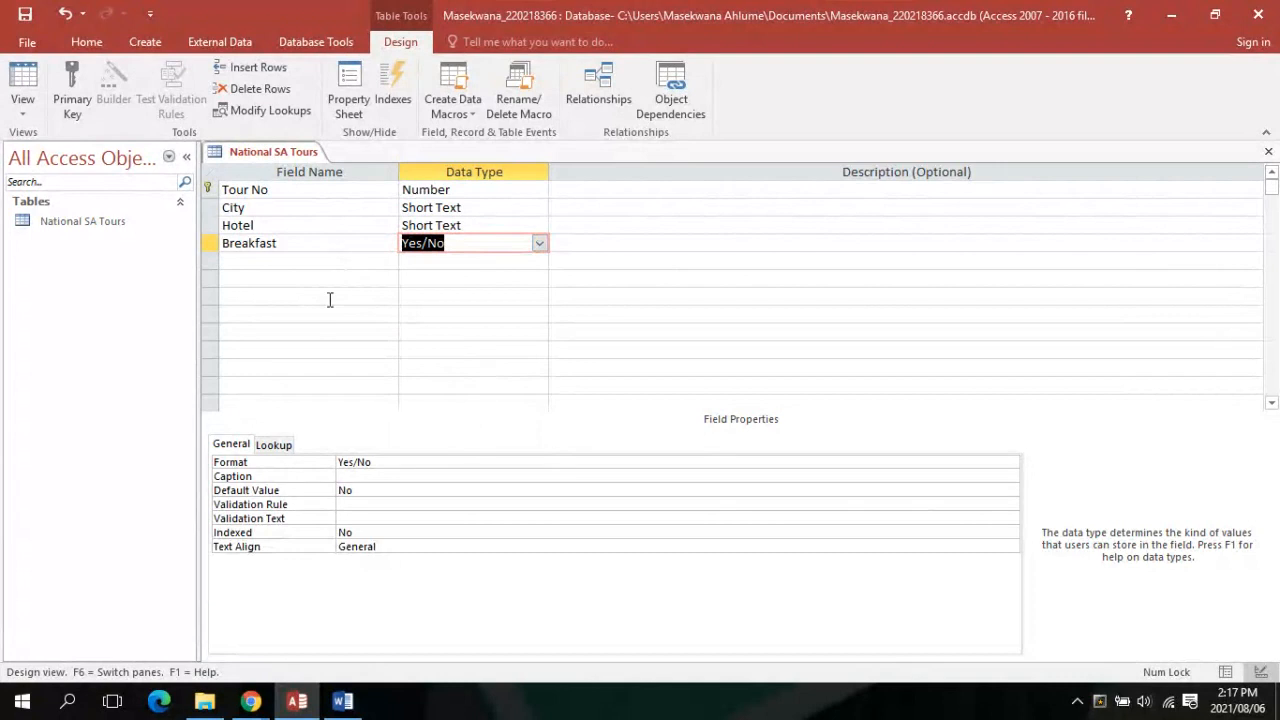
Add a Days field with the Number data type
{"action": "left_click", "coordinate": [334, 266]}
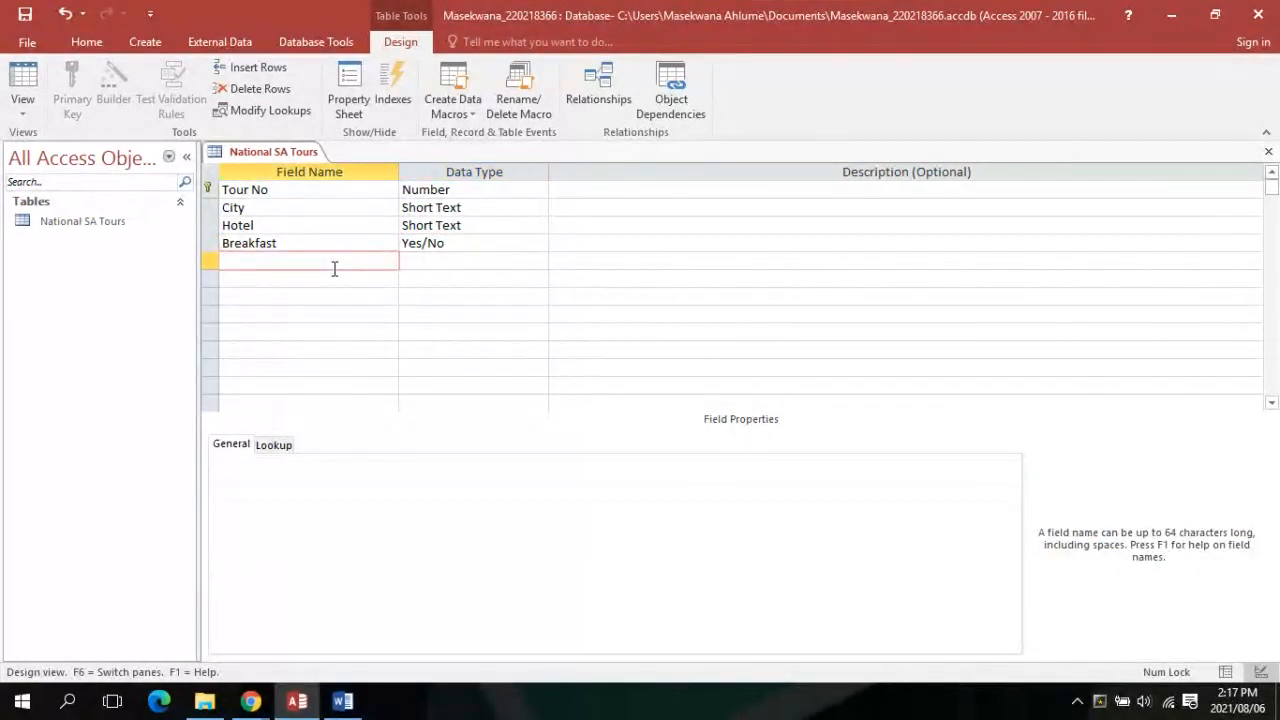
{"action": "type", "text": "Days"}
{"action": "key", "text": "Tab"}
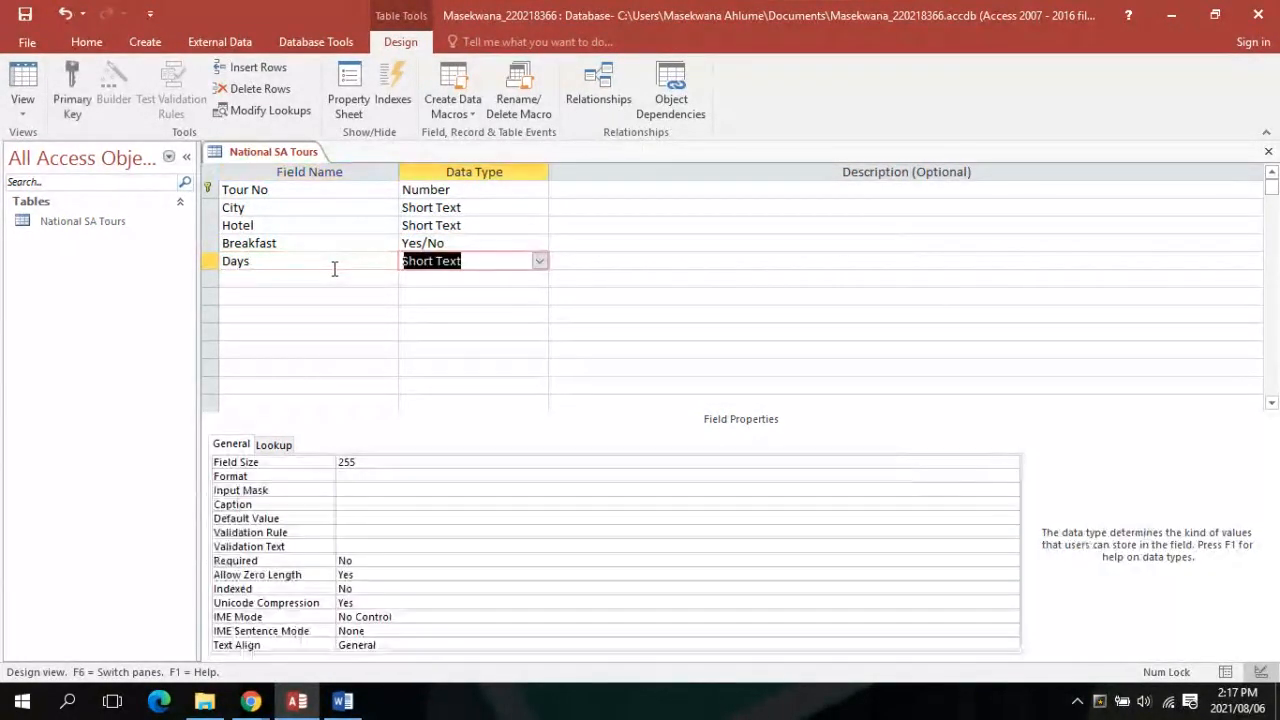
{"action": "left_click", "coordinate": [539, 263]}
{"action": "left_click", "coordinate": [472, 313]}
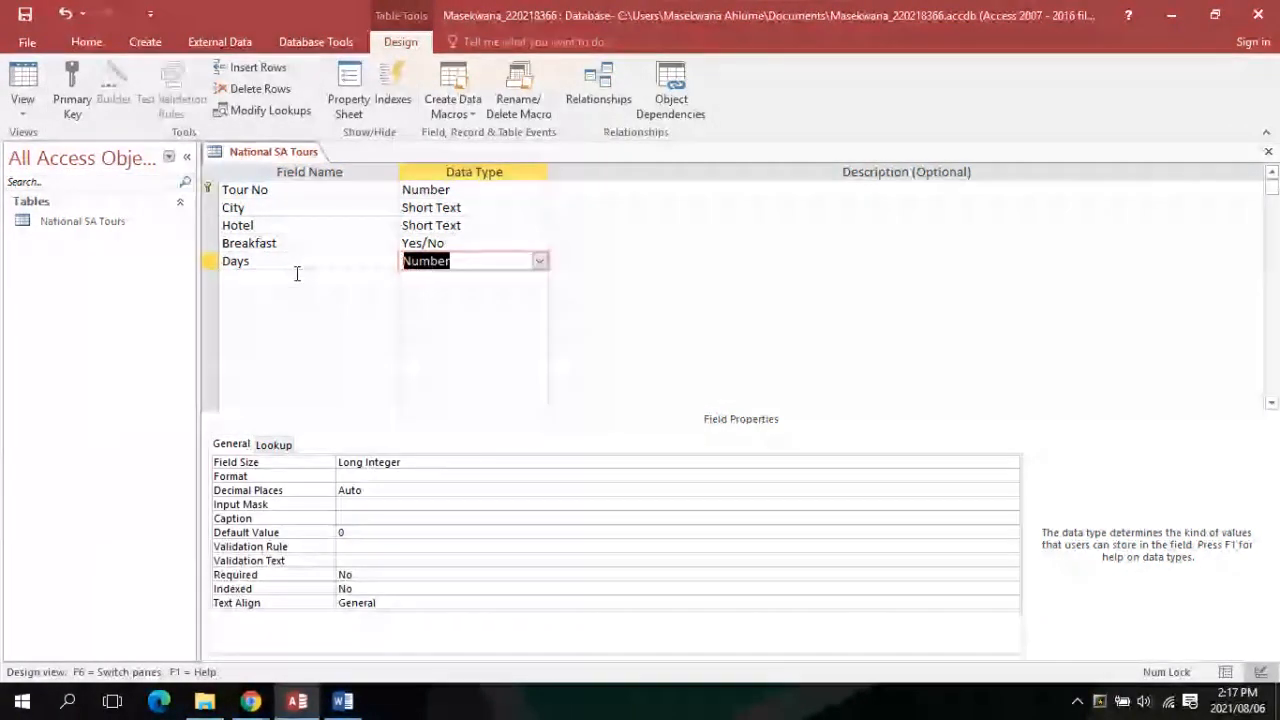
Add a Prices From field with the Currency data type
{"action": "left_click", "coordinate": [297, 276]}
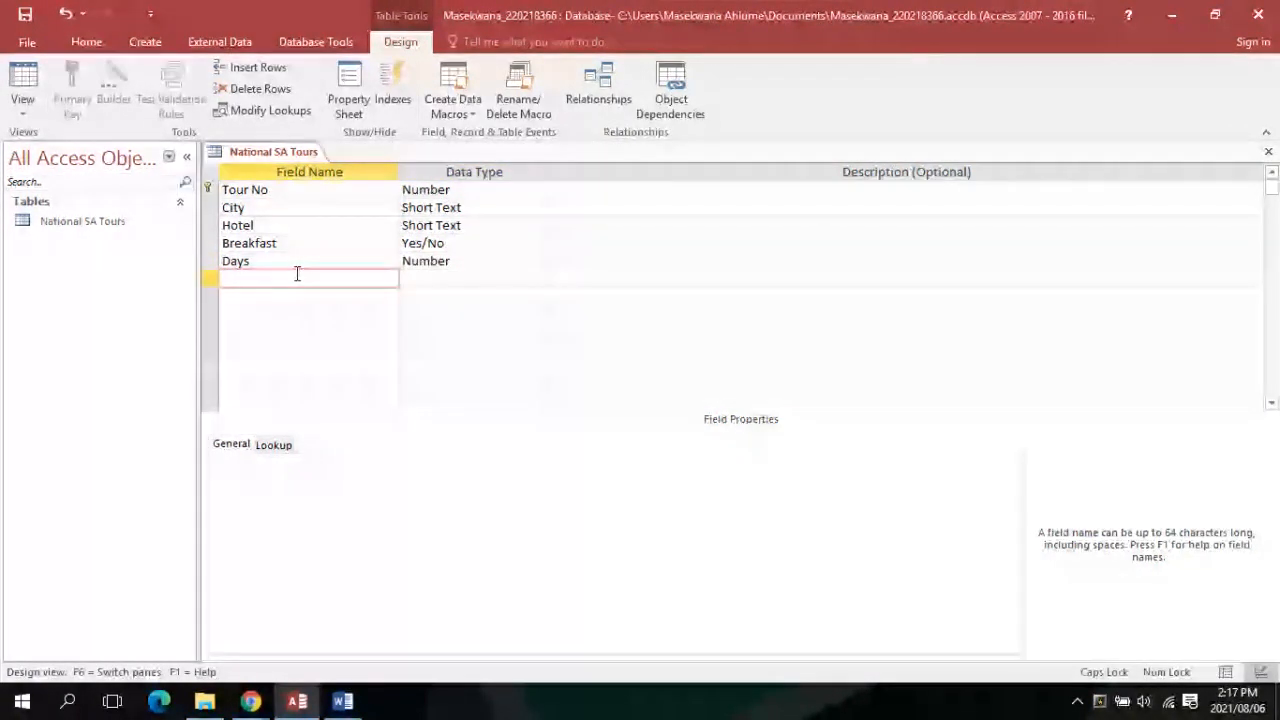
{"action": "type", "text": "Prices F"}
{"action": "key", "text": "Caps_Lock"}
{"action": "type", "text": "rom"}
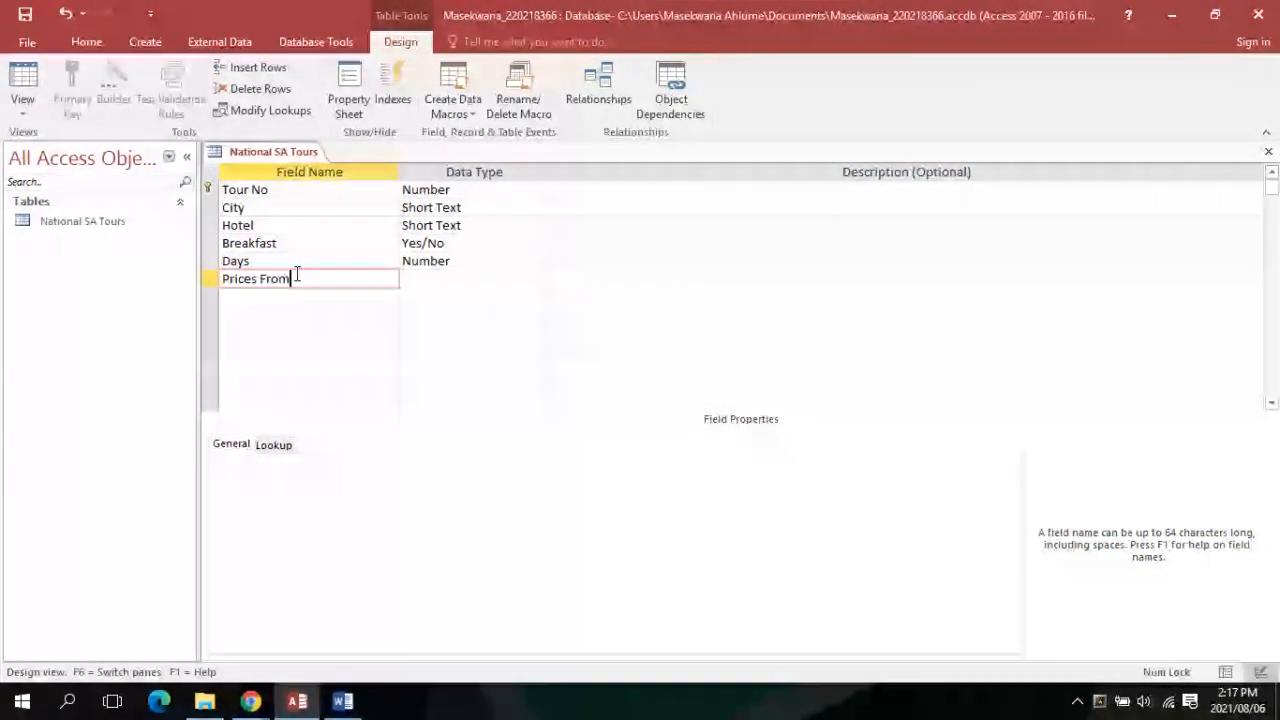
{"action": "left_click", "coordinate": [486, 279]}
{"action": "left_click", "coordinate": [551, 279]}
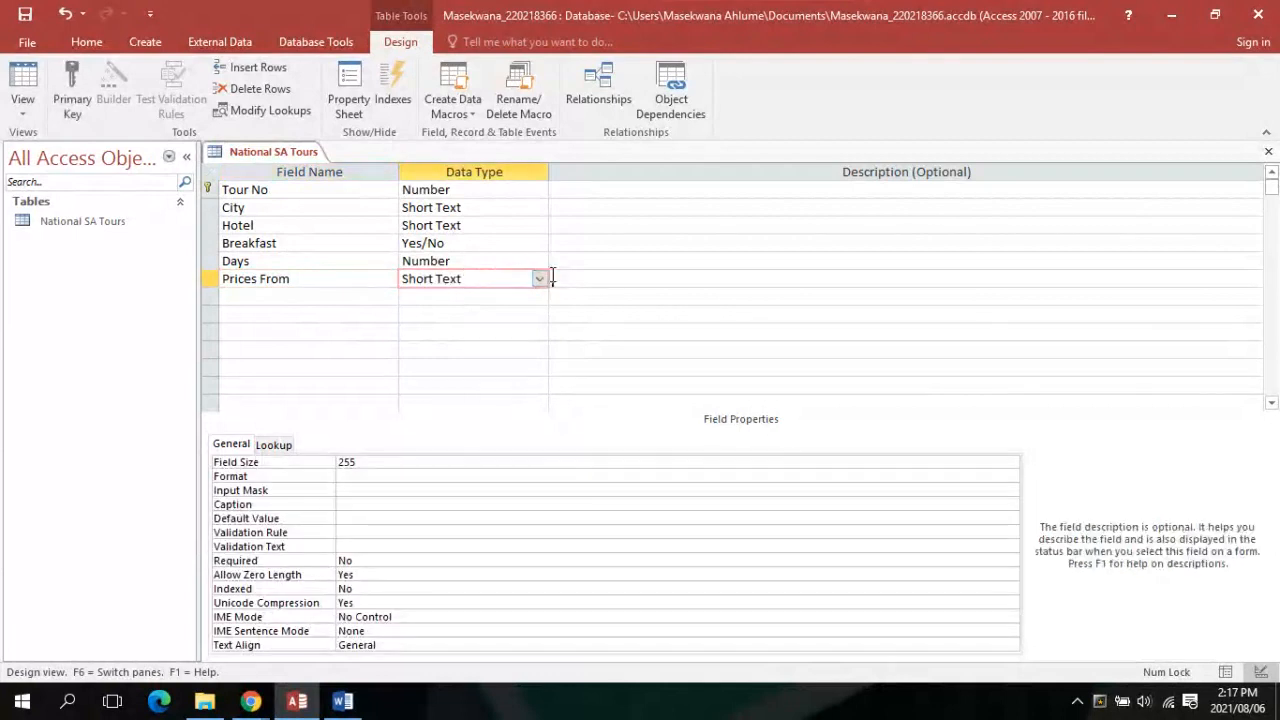
{"action": "left_click", "coordinate": [540, 279]}
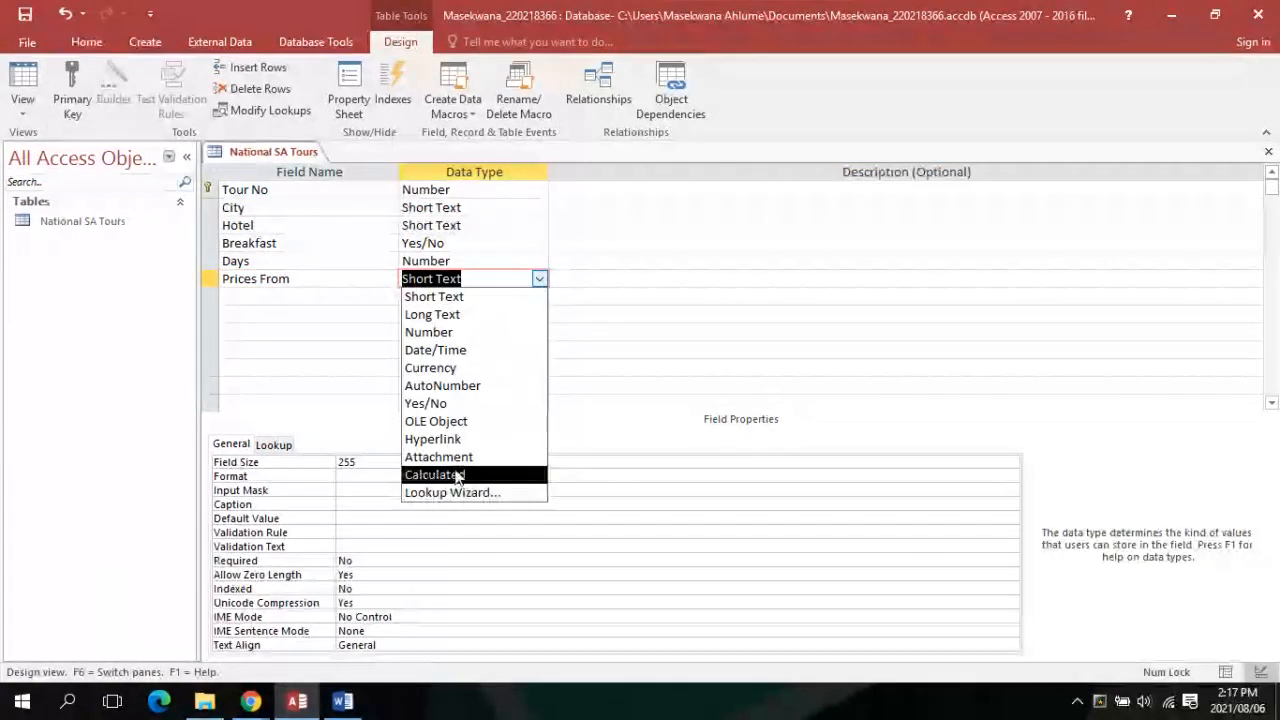
{"action": "left_click", "coordinate": [430, 368]}
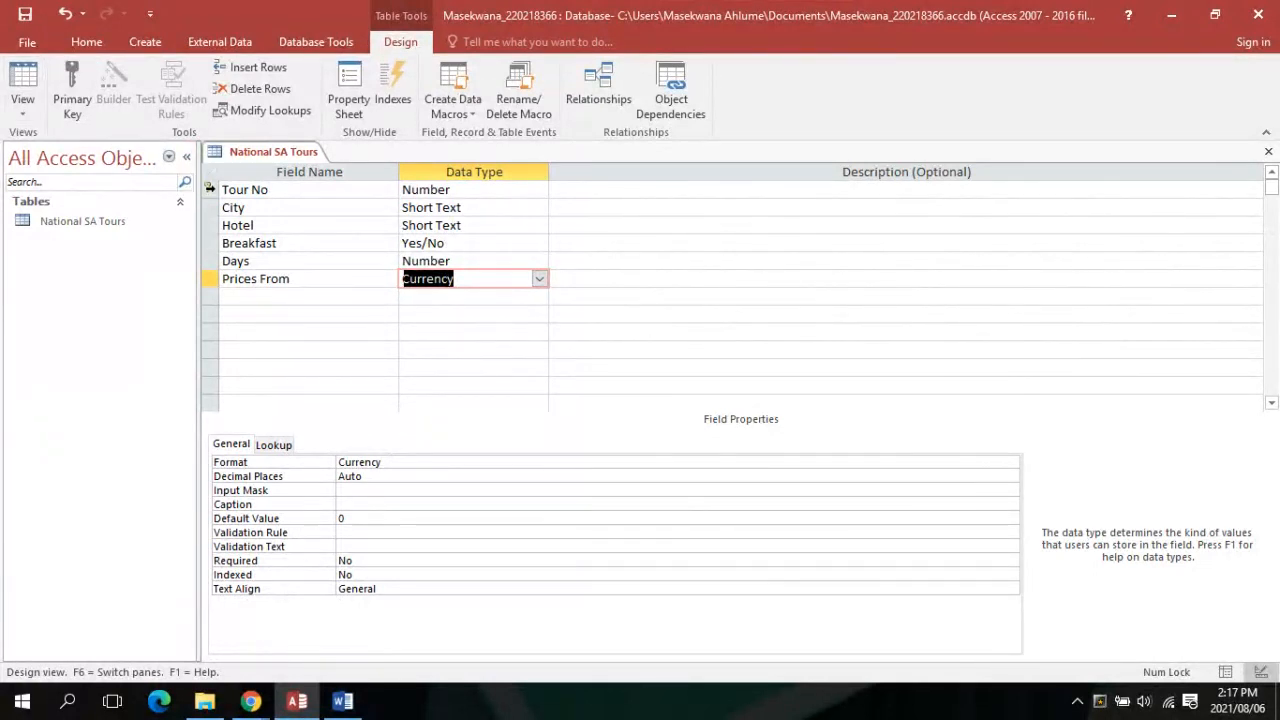
Make Tour No the table's primary key
{"action": "left_click", "coordinate": [210, 188]}
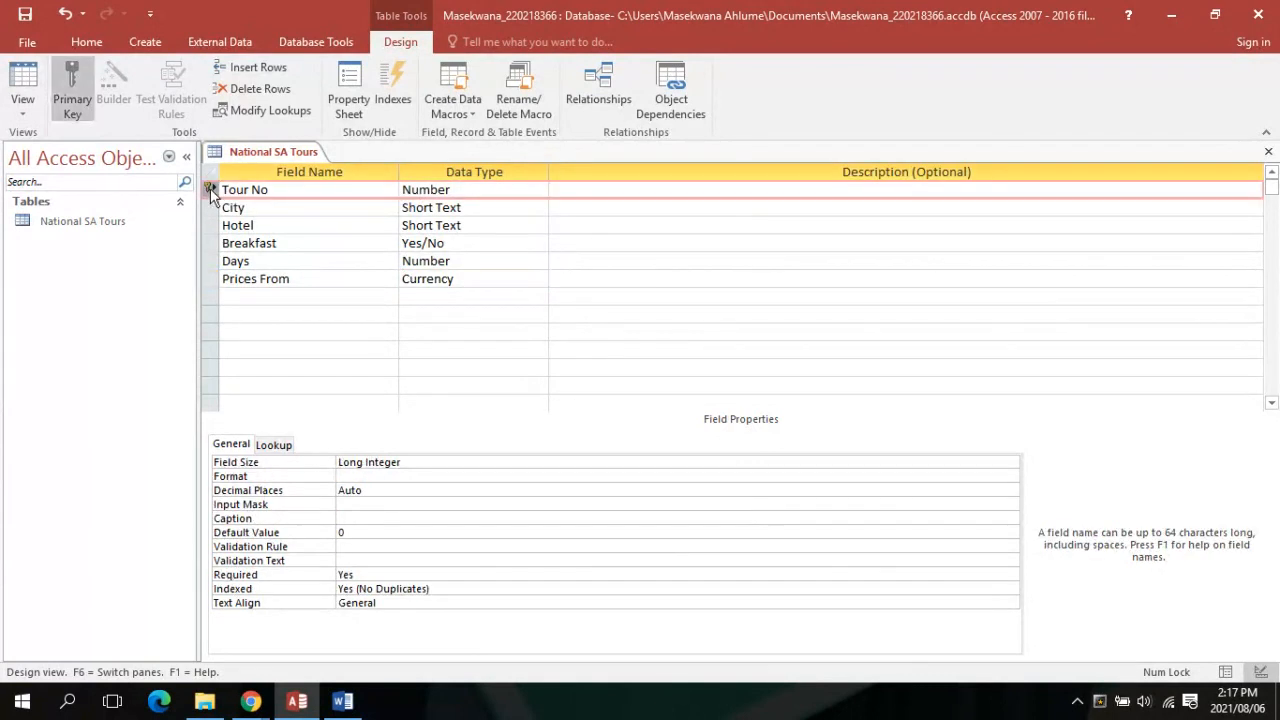
{"action": "left_click", "coordinate": [71, 80]}
{"action": "left_click", "coordinate": [69, 72]}
Switch to Datasheet view, saving the table, then bring the Word assignment forward
{"action": "left_click", "coordinate": [28, 118]}
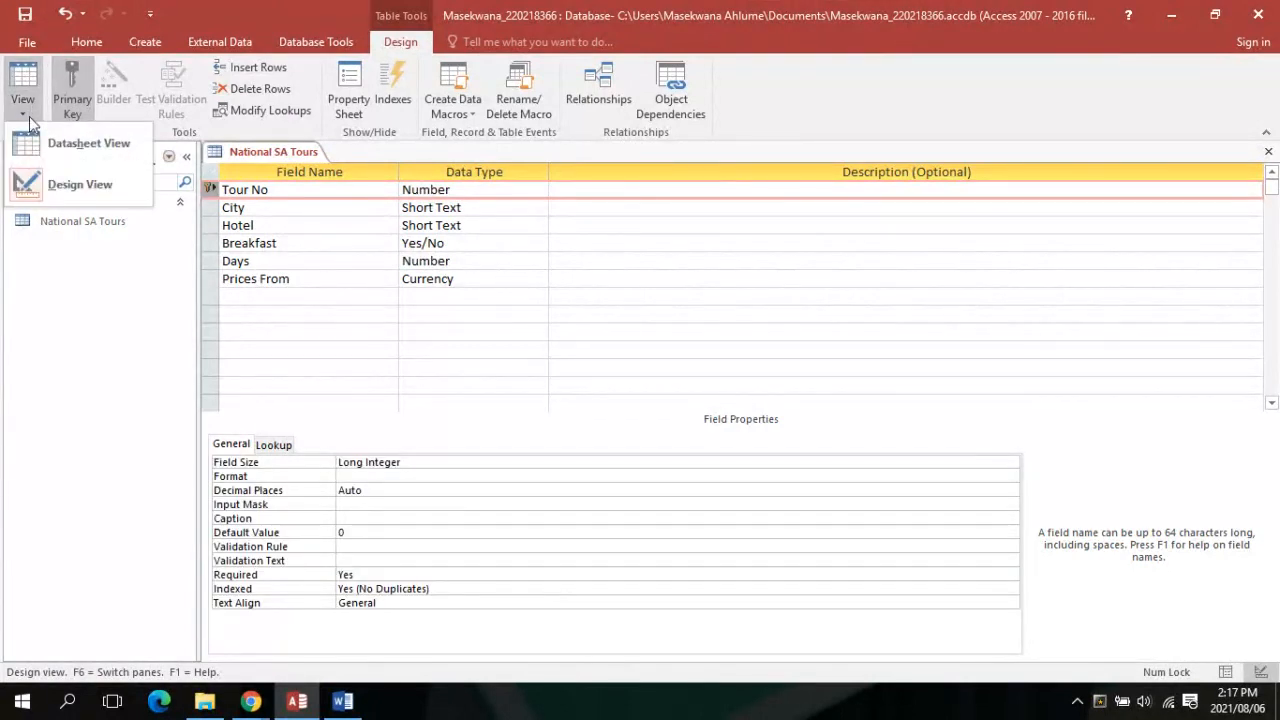
{"action": "left_click", "coordinate": [45, 140]}
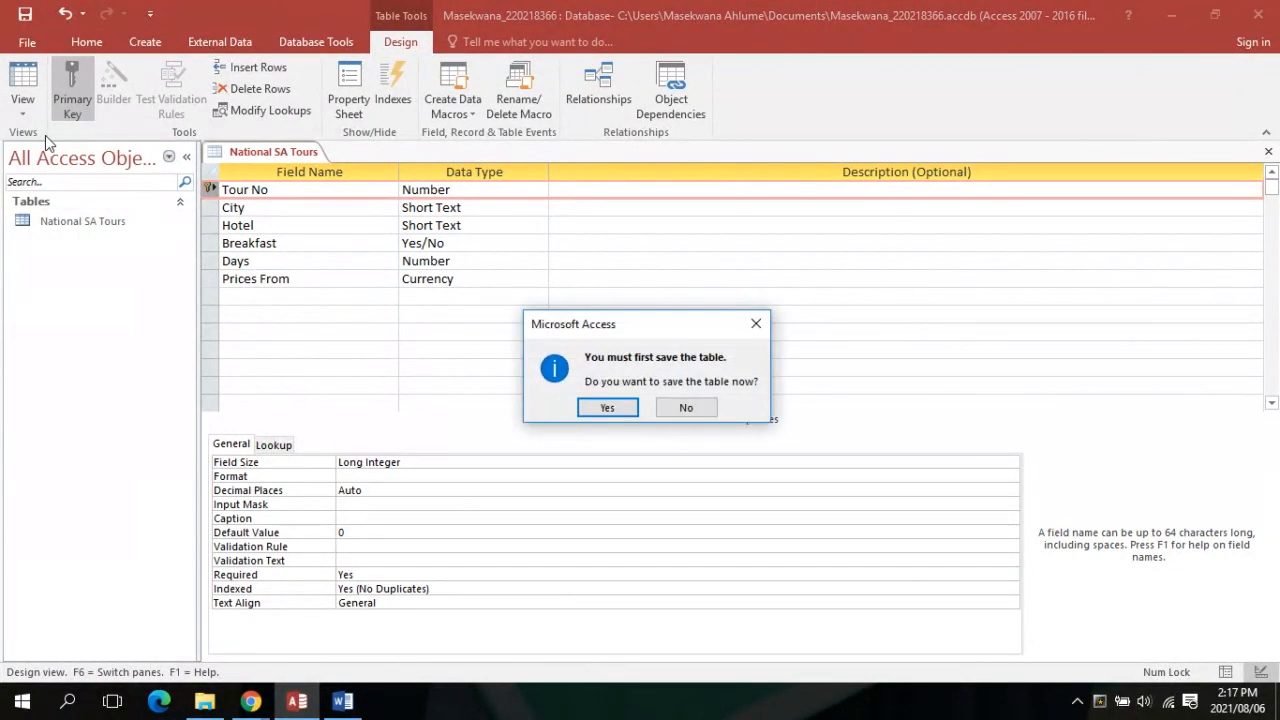
{"action": "left_click", "coordinate": [607, 407]}
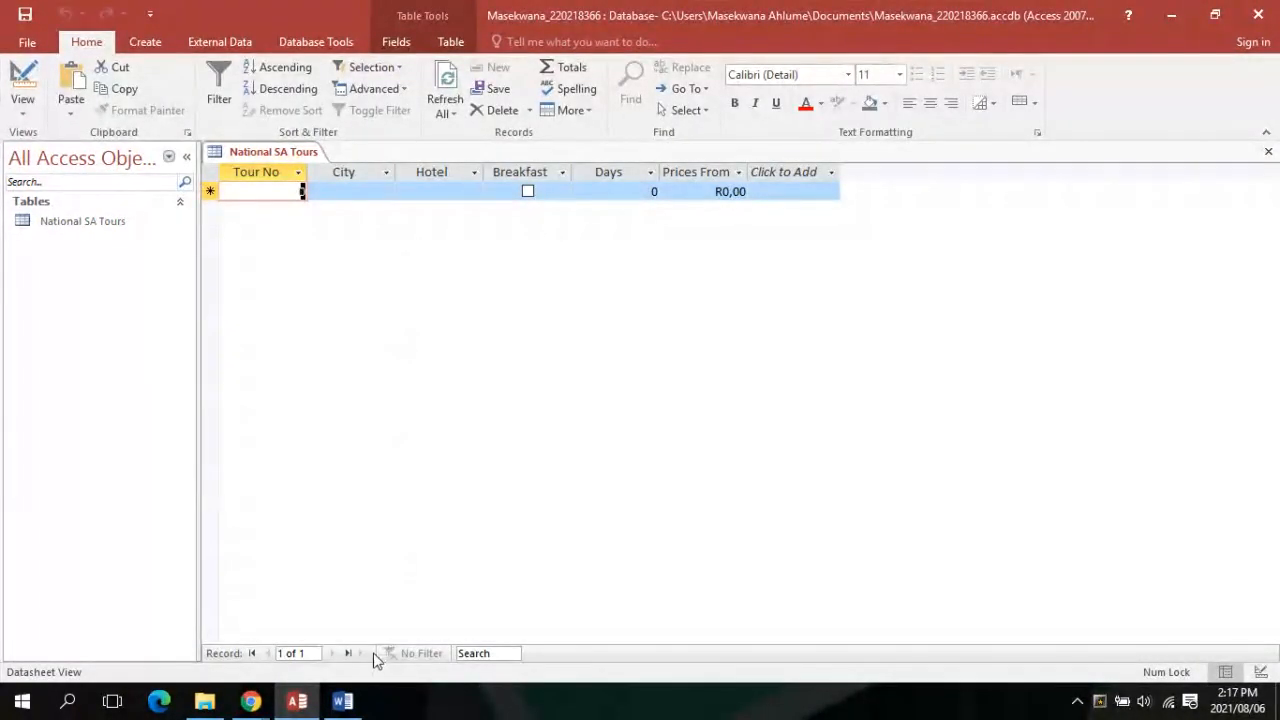
{"action": "left_click", "coordinate": [360, 700]}
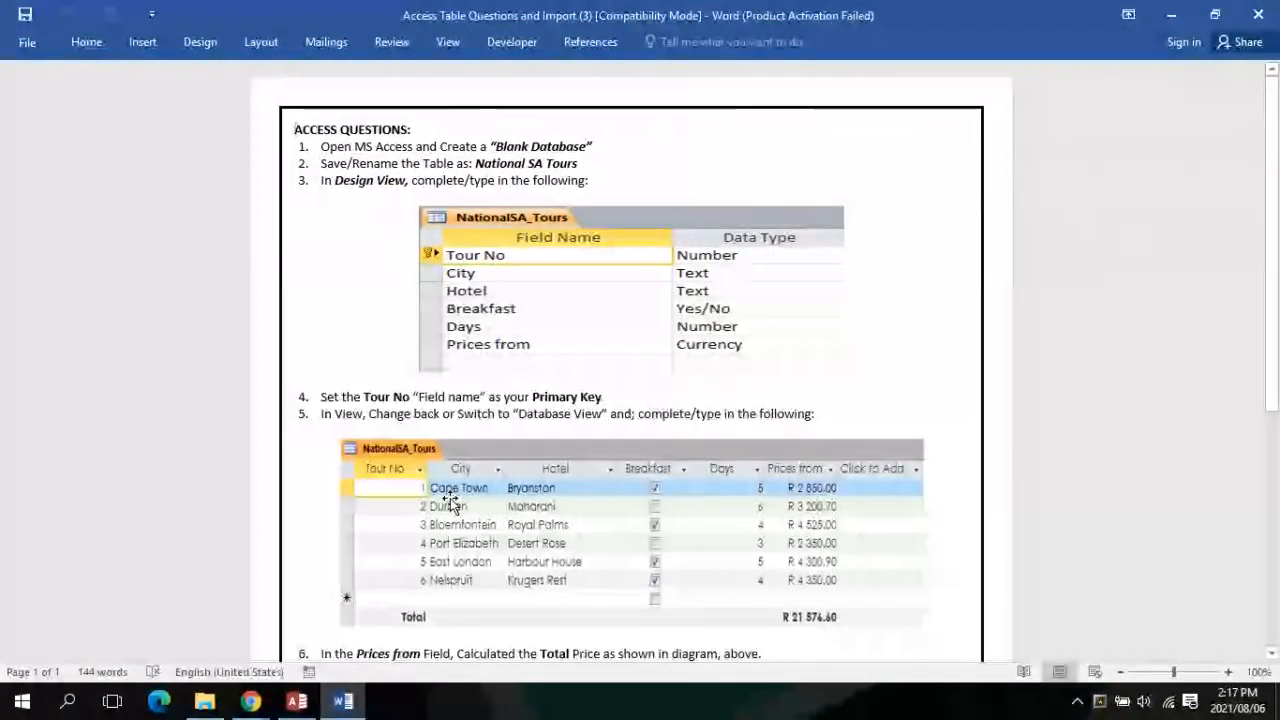
{"action": "scroll", "coordinate": [480, 450], "scroll_direction": "down", "scroll_amount": 2}
{"action": "scroll", "coordinate": [480, 445], "scroll_direction": "down", "scroll_amount": 4}
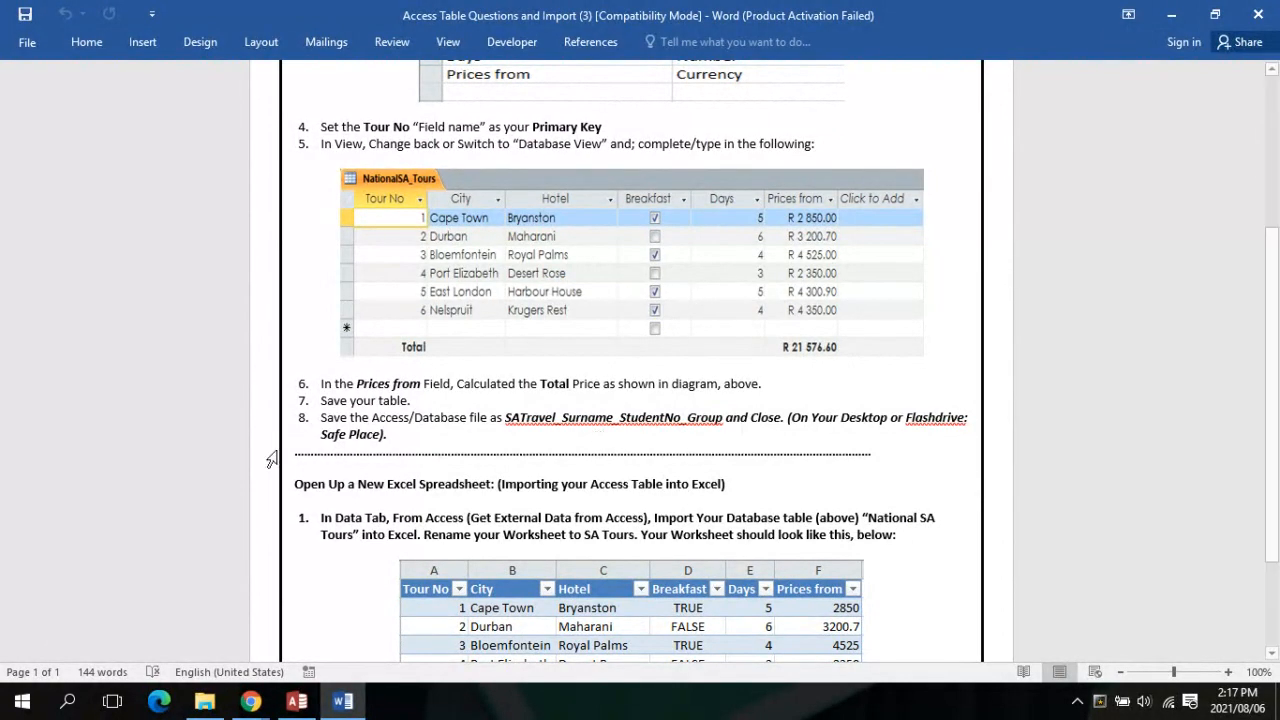
{"action": "left_click", "coordinate": [294, 701]}
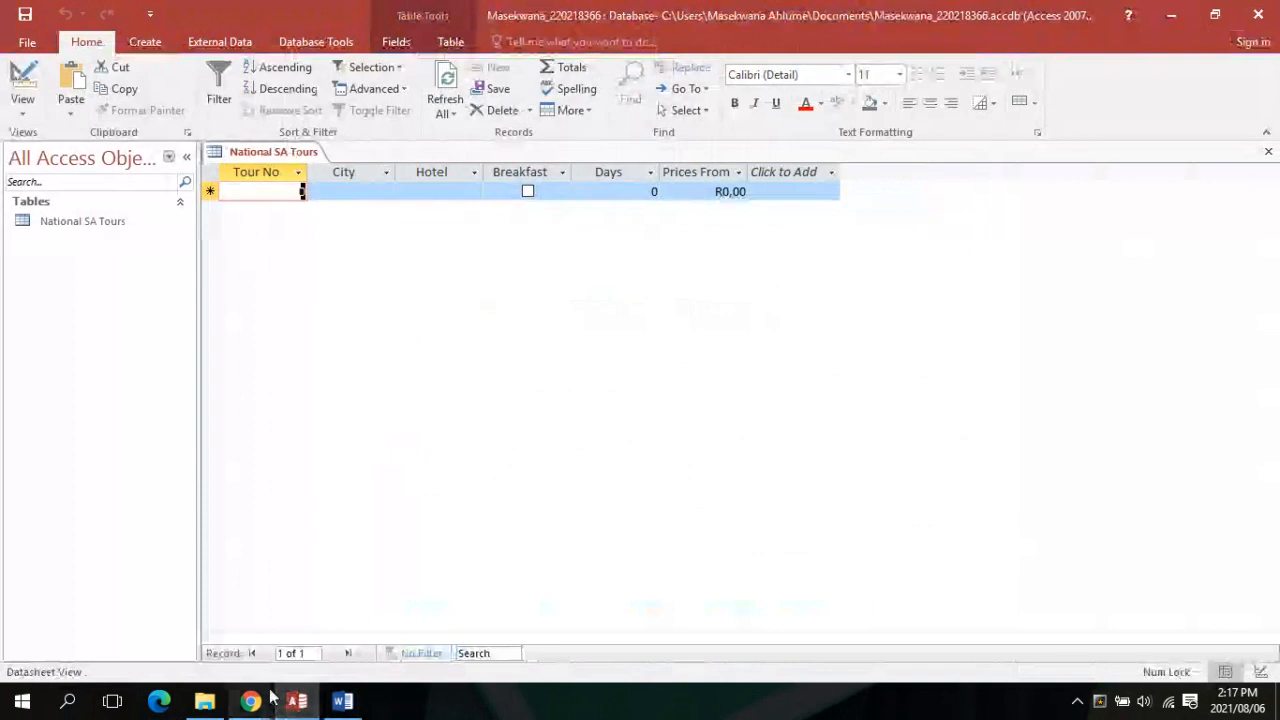
Enter ID 1, city Cape Town and hotel Bryanston for the first tour record
{"action": "type", "text": "1"}
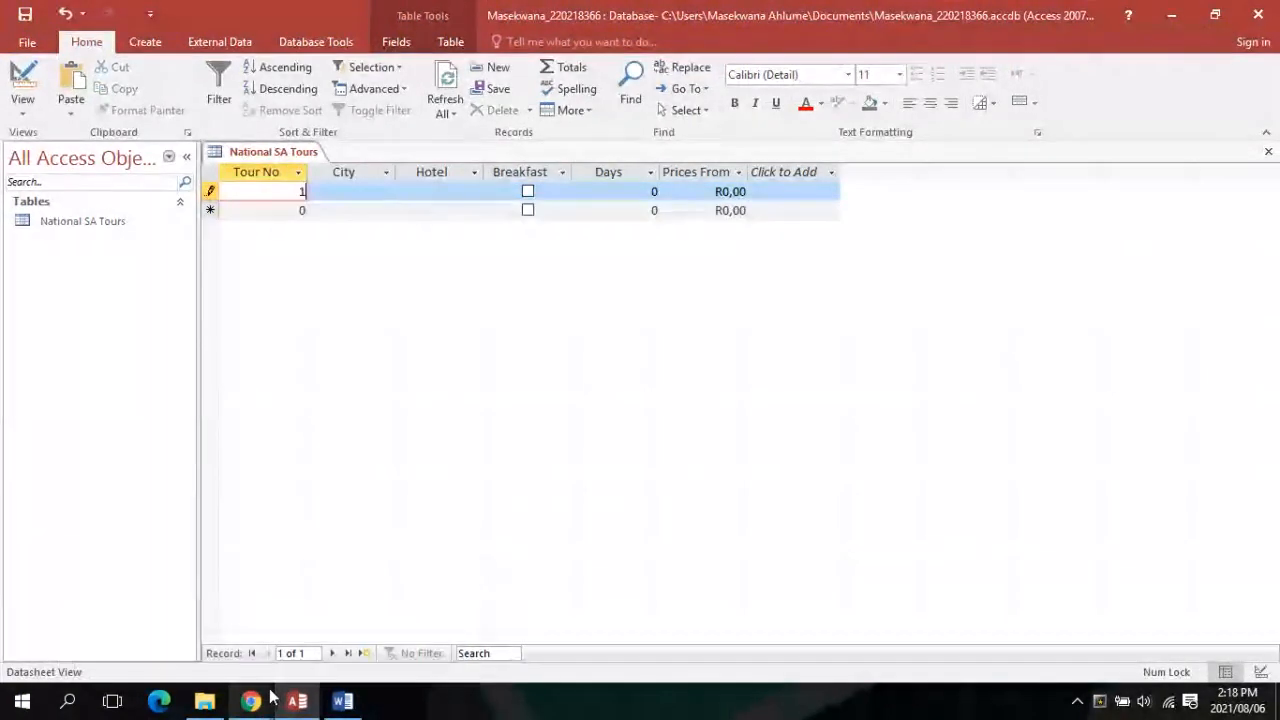
{"action": "key", "text": "Tab"}
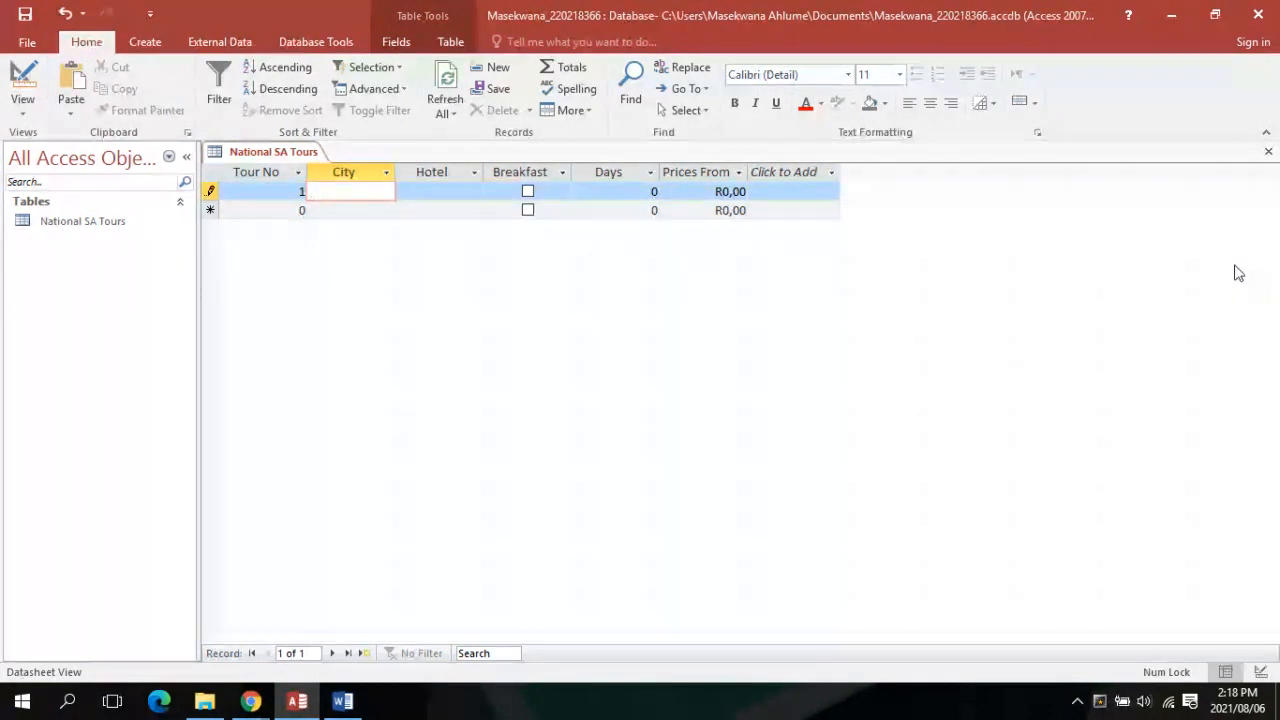
{"action": "type", "text": "Cp"}
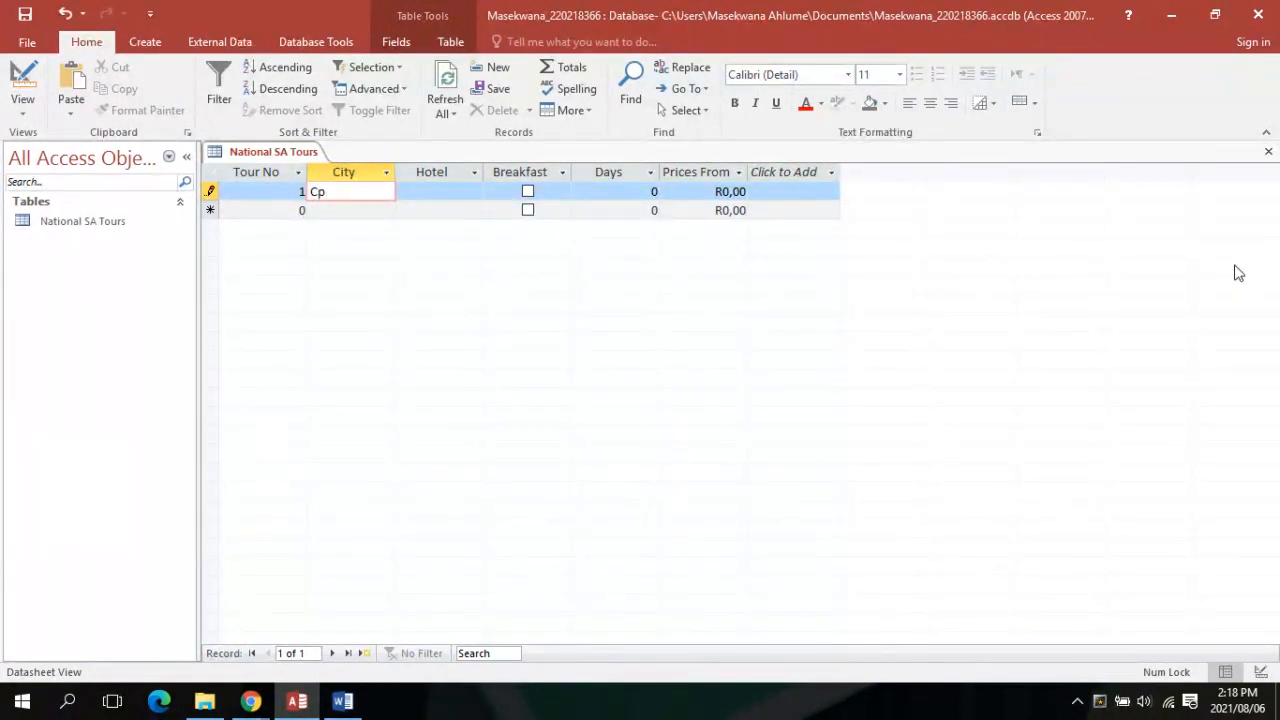
{"action": "key", "text": "BackSpace"}
{"action": "type", "text": "ape"}
{"action": "key", "text": "Tab"}
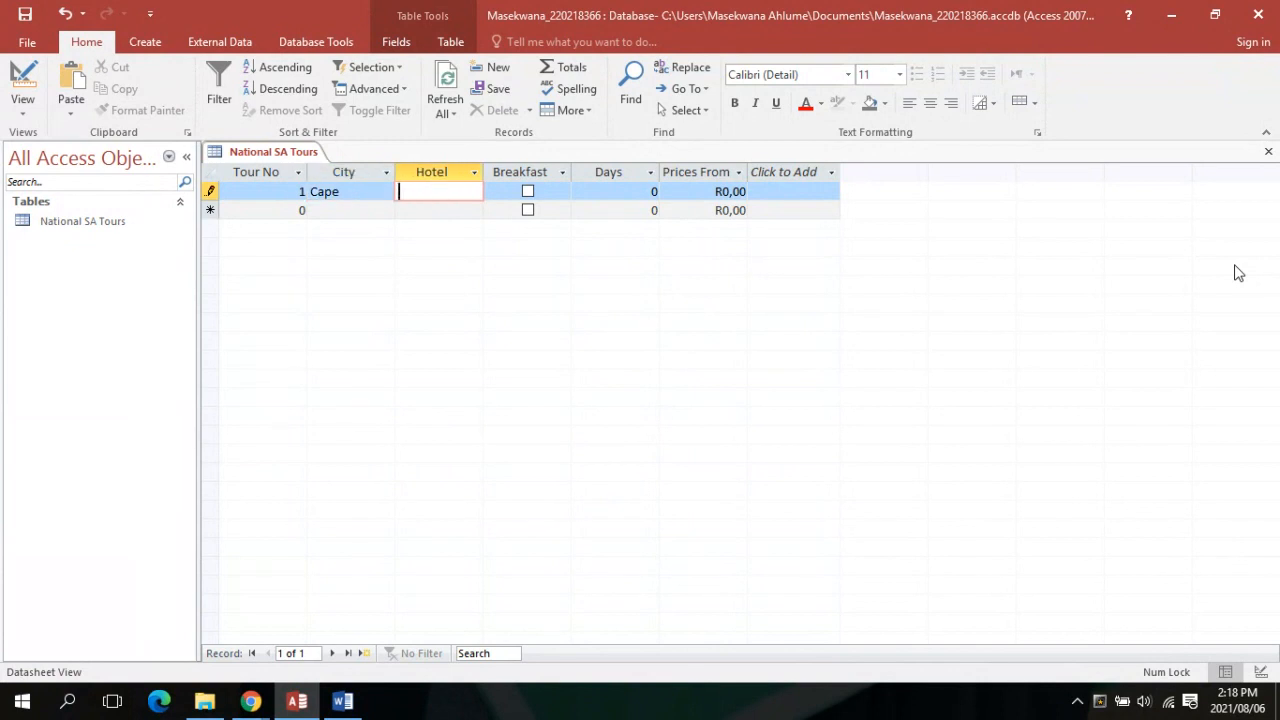
{"action": "key", "text": "Caps_Lock"}
{"action": "left_click", "coordinate": [341, 196]}
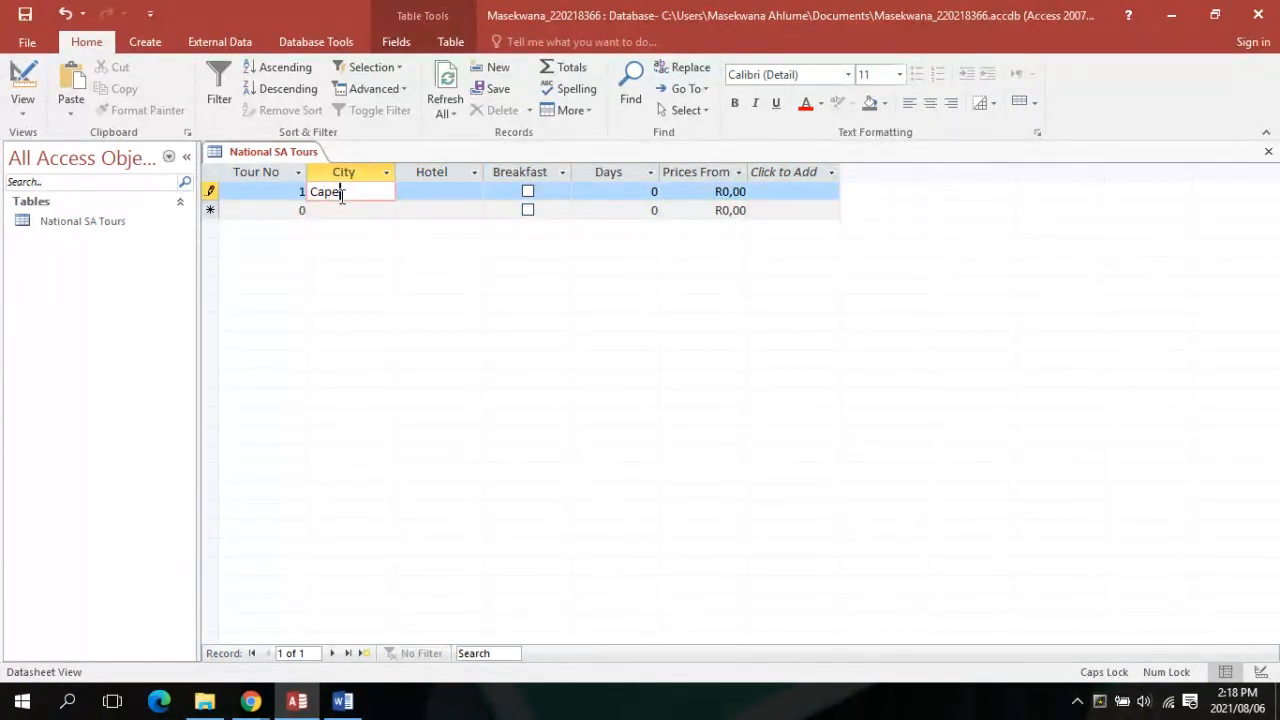
{"action": "key", "text": "Caps_Lock"}
{"action": "type", "text": "t"}
{"action": "key", "text": "Caps_Lock"}
{"action": "type", "text": "OWN"}
{"action": "key", "text": "BackSpace"}
{"action": "key", "text": "BackSpace"}
{"action": "key", "text": "BackSpace"}
{"action": "key", "text": "Caps_Lock"}
{"action": "type", "text": "own"}
{"action": "key", "text": "Tab"}
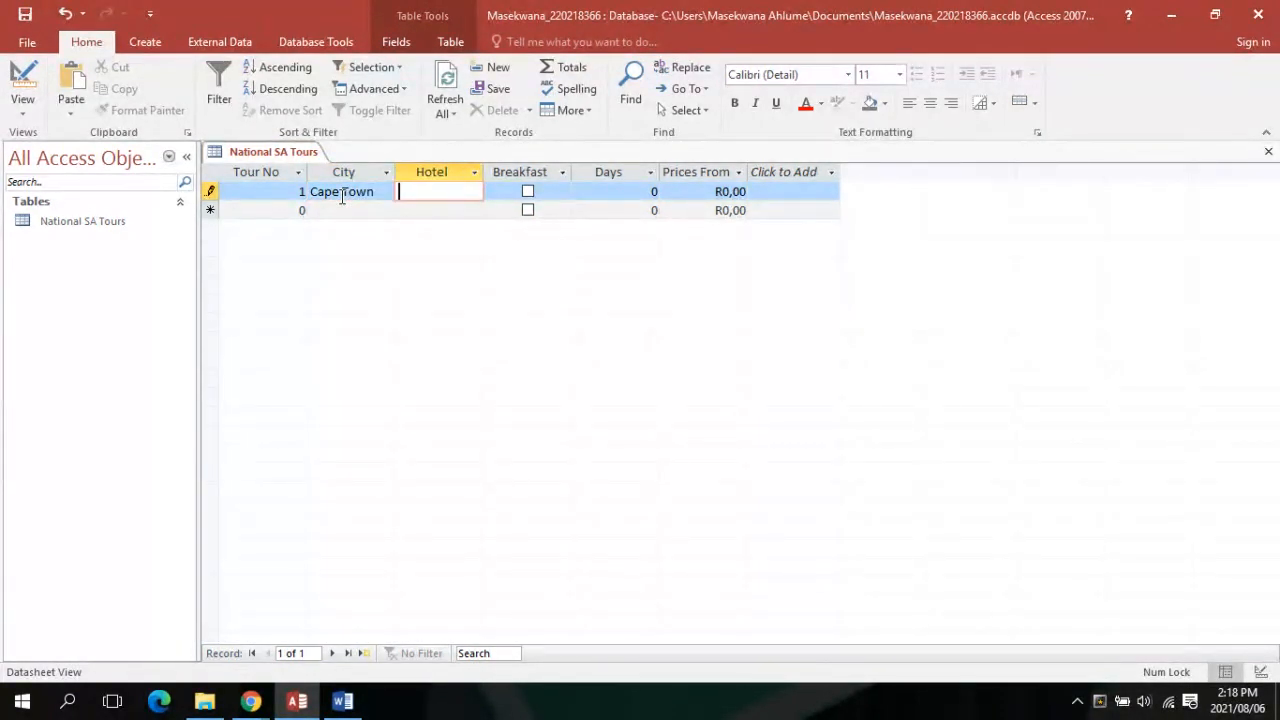
{"action": "type", "text": "Bryanston"}
Tick Breakfast and enter 5 days and price 2850,00 to complete record 1
{"action": "key", "text": "Tab"}
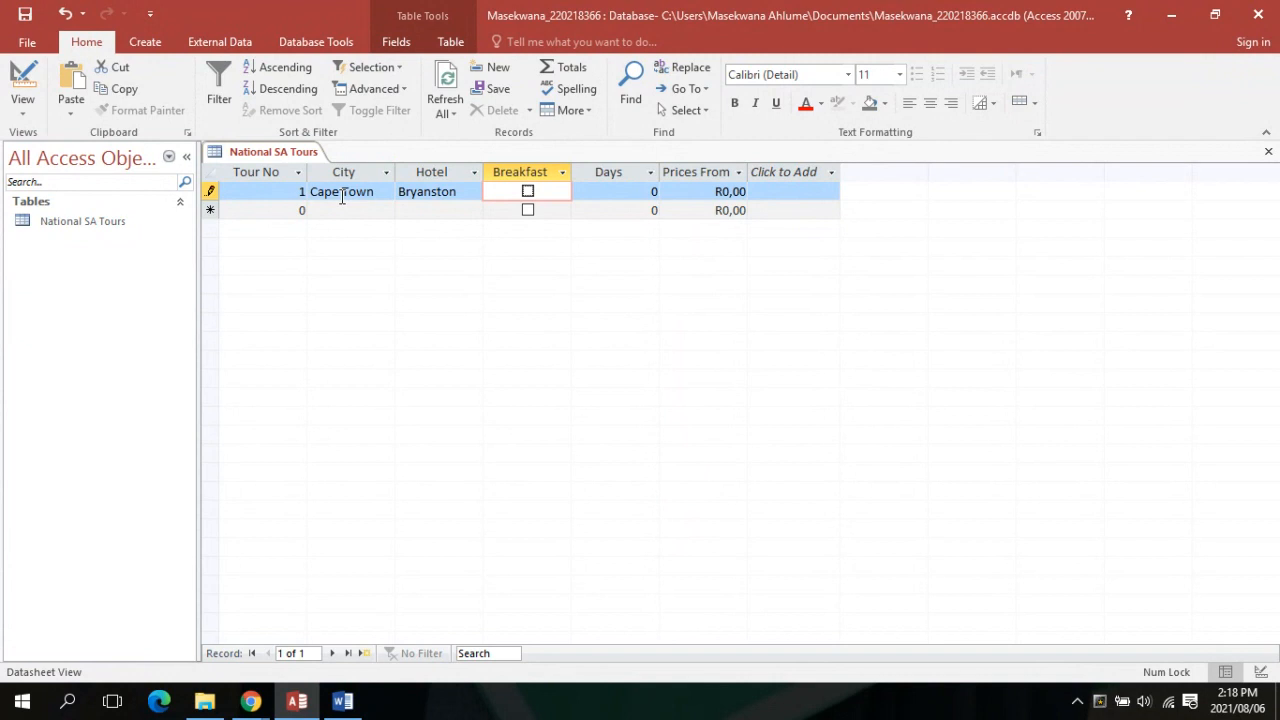
{"action": "left_click", "coordinate": [528, 192]}
{"action": "left_click", "coordinate": [586, 192]}
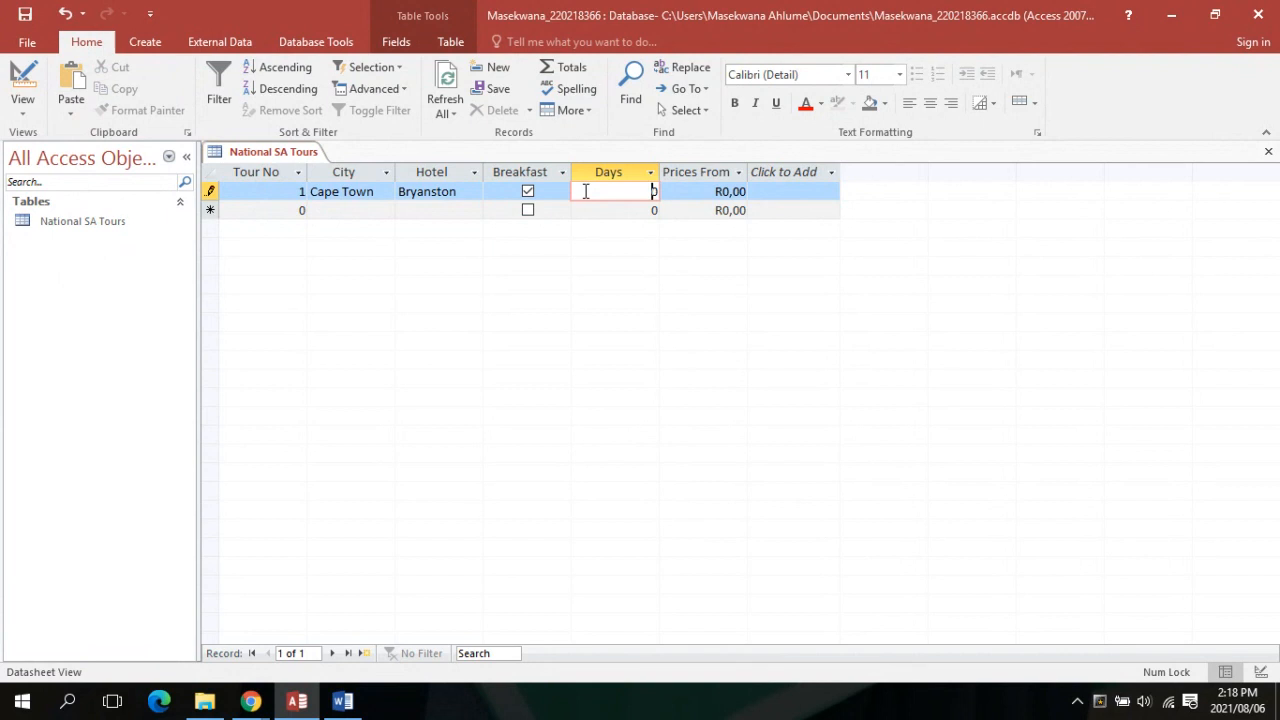
{"action": "left_click", "coordinate": [516, 192]}
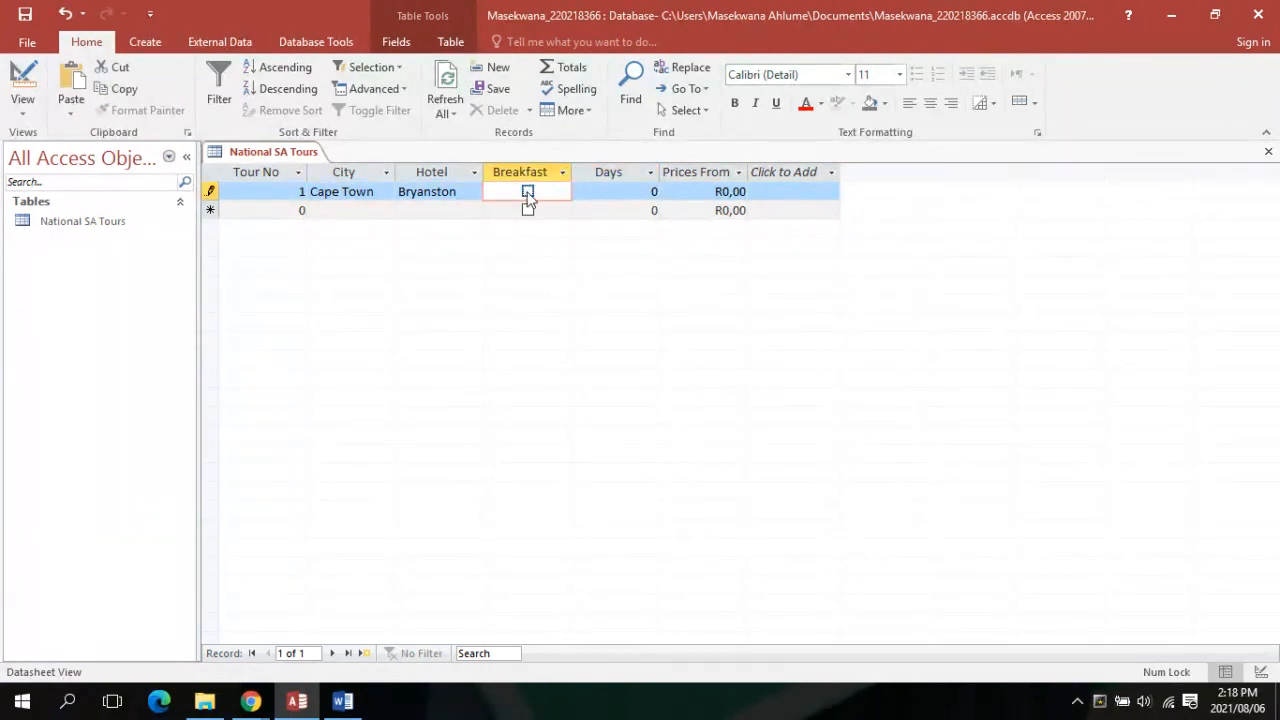
{"action": "key", "text": "Tab"}
{"action": "type", "text": "5"}
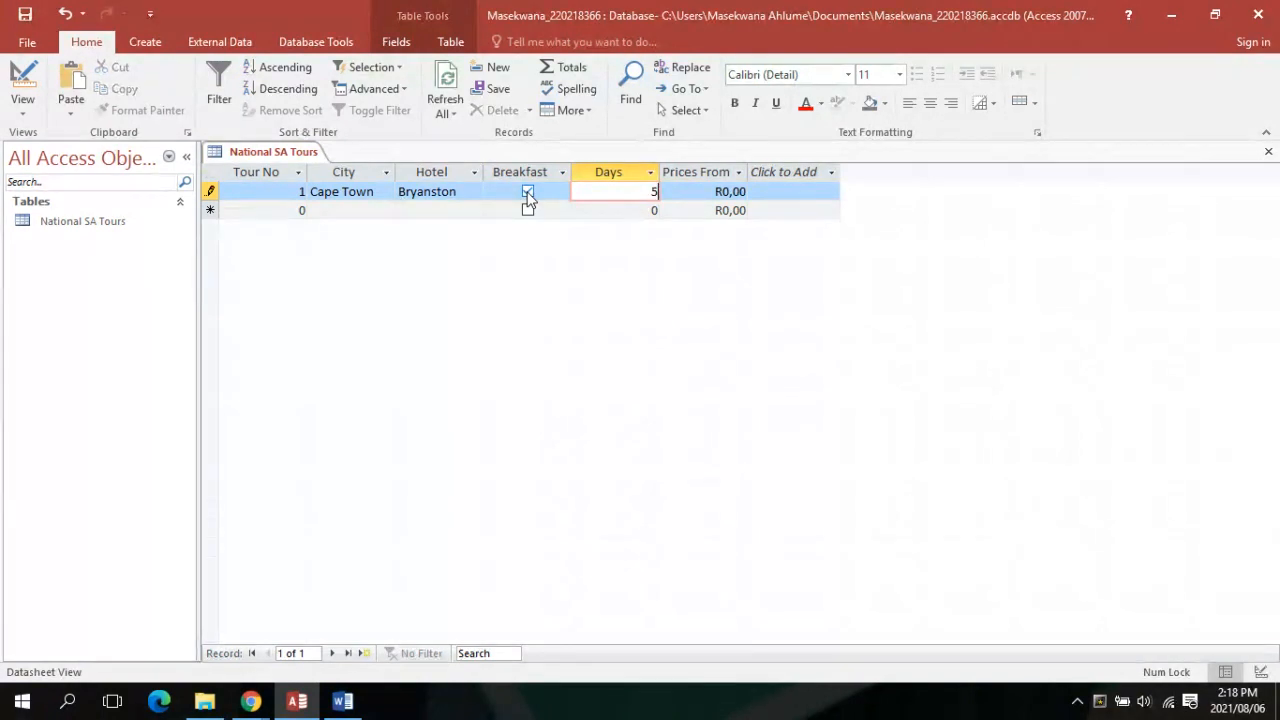
{"action": "key", "text": "Tab"}
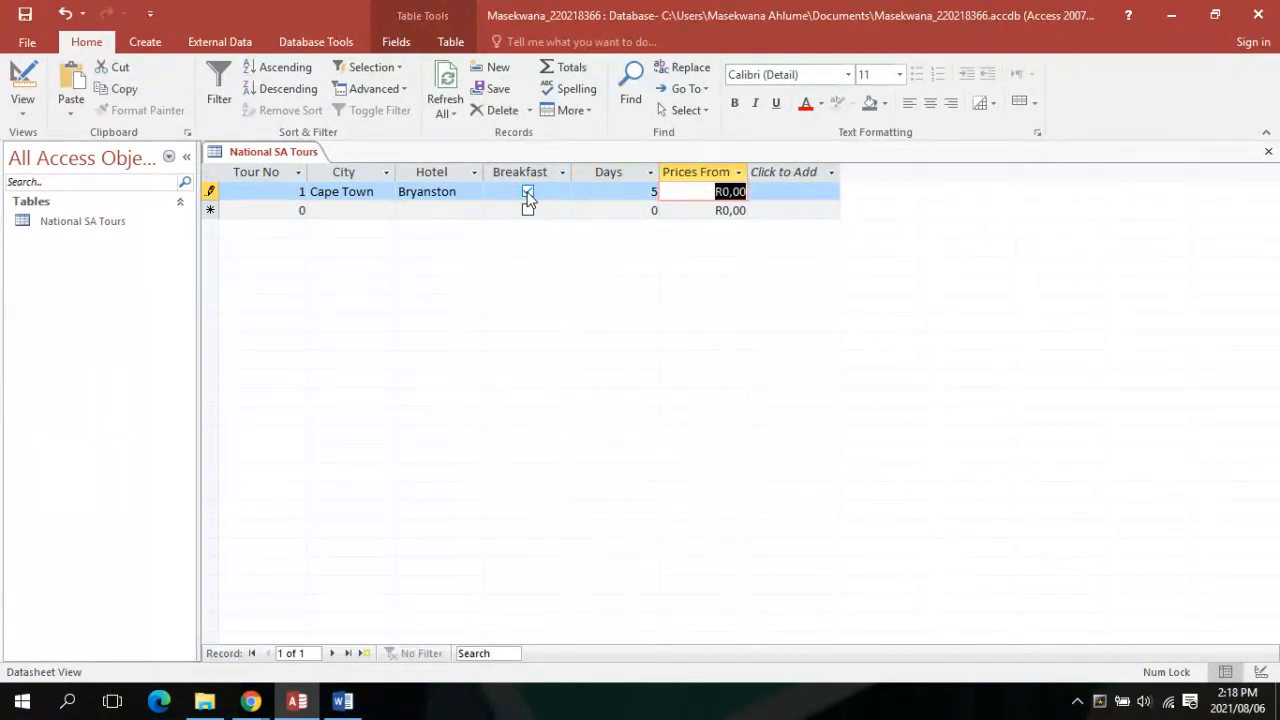
{"action": "type", "text": "2"}
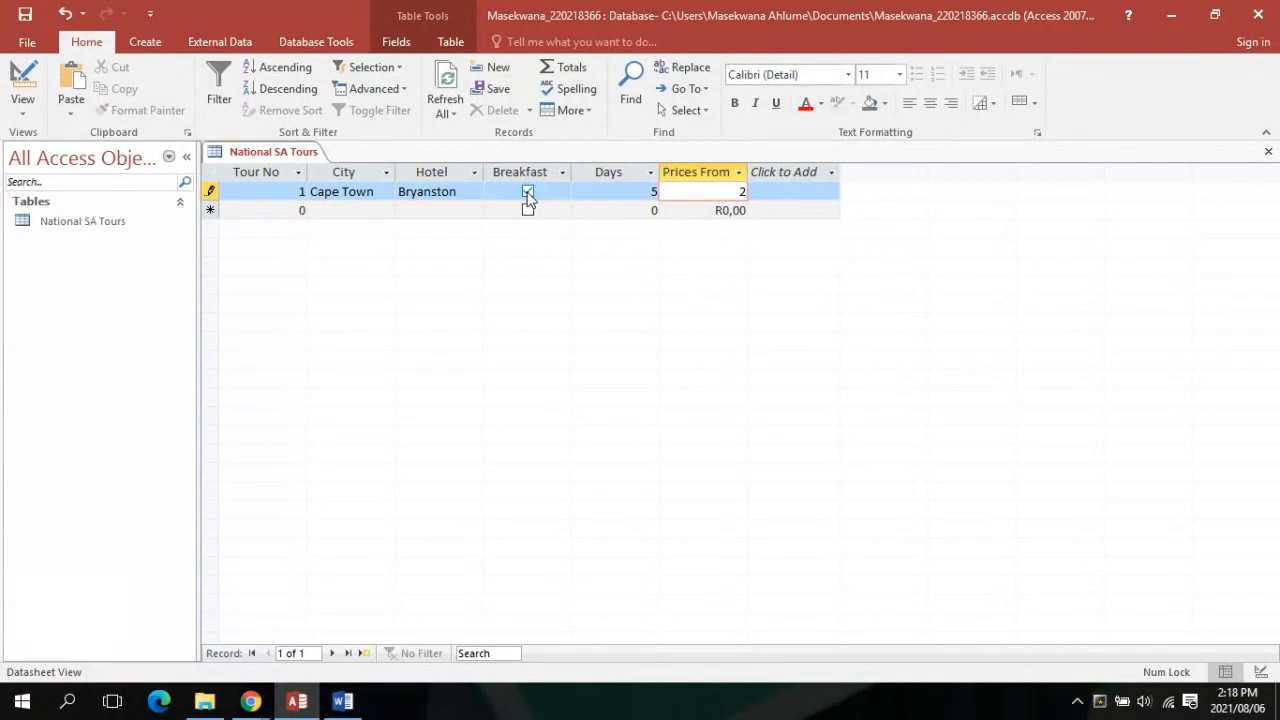
{"action": "type", "text": "850,00"}
{"action": "key", "text": "Tab"}
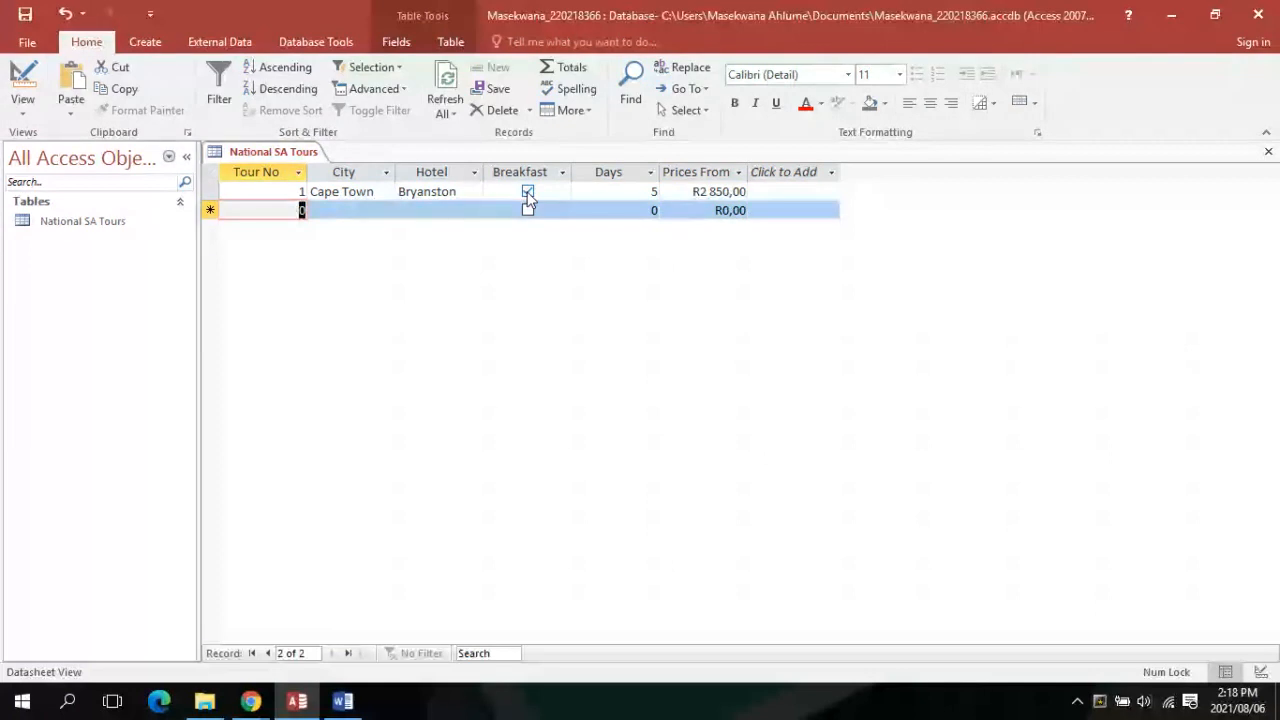
Add record 2: Durban, hotel Maharani, no breakfast, 6 days, price 3 200,00
{"action": "type", "text": "2"}
{"action": "key", "text": "Tab"}
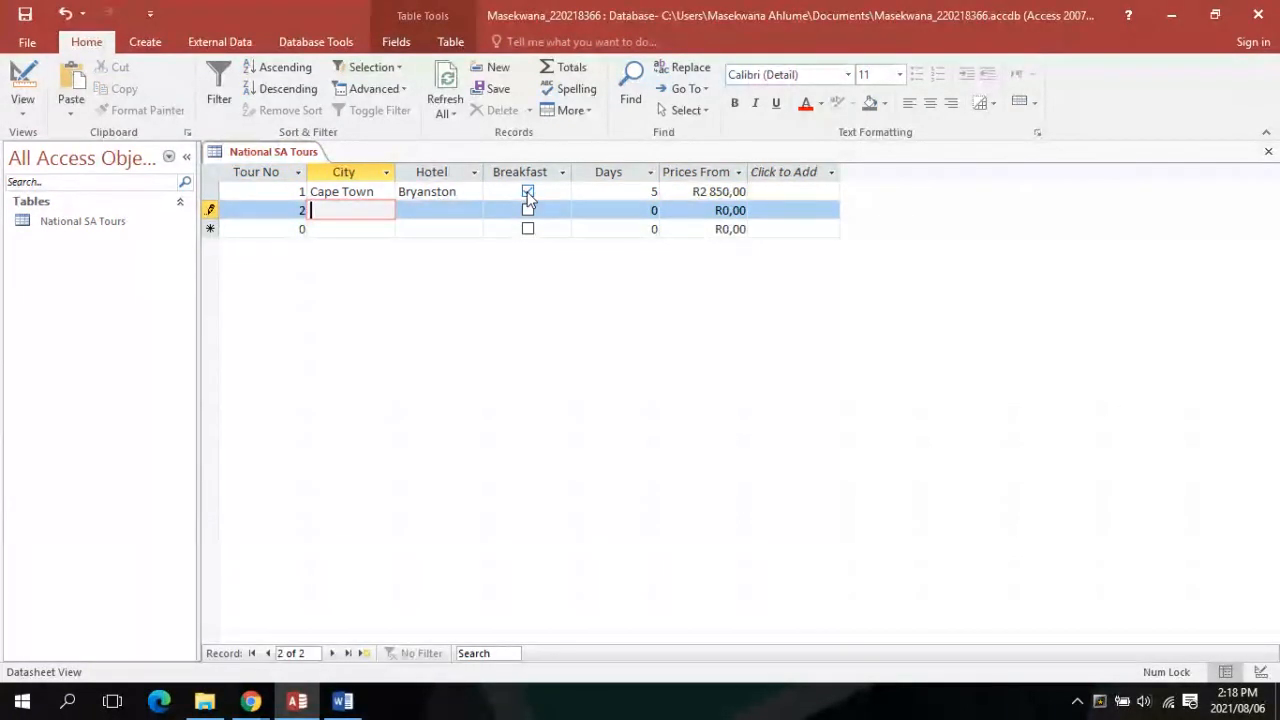
{"action": "key", "text": "Caps_Lock"}
{"action": "type", "text": "D"}
{"action": "key", "text": "Caps_Lock"}
{"action": "type", "text": "urban"}
{"action": "key", "text": "Tab"}
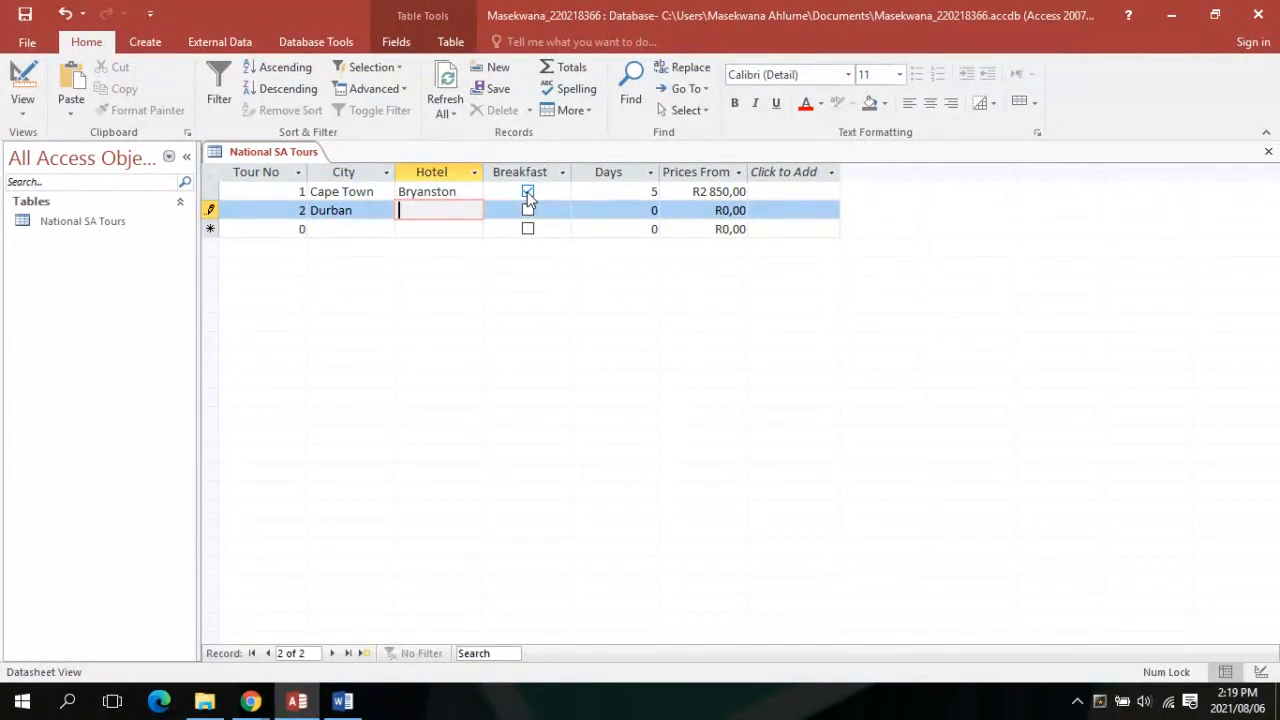
{"action": "key", "text": "Caps_Lock"}
{"action": "type", "text": "M"}
{"action": "key", "text": "Caps_Lock"}
{"action": "type", "text": "aharani"}
{"action": "key", "text": "Tab"}
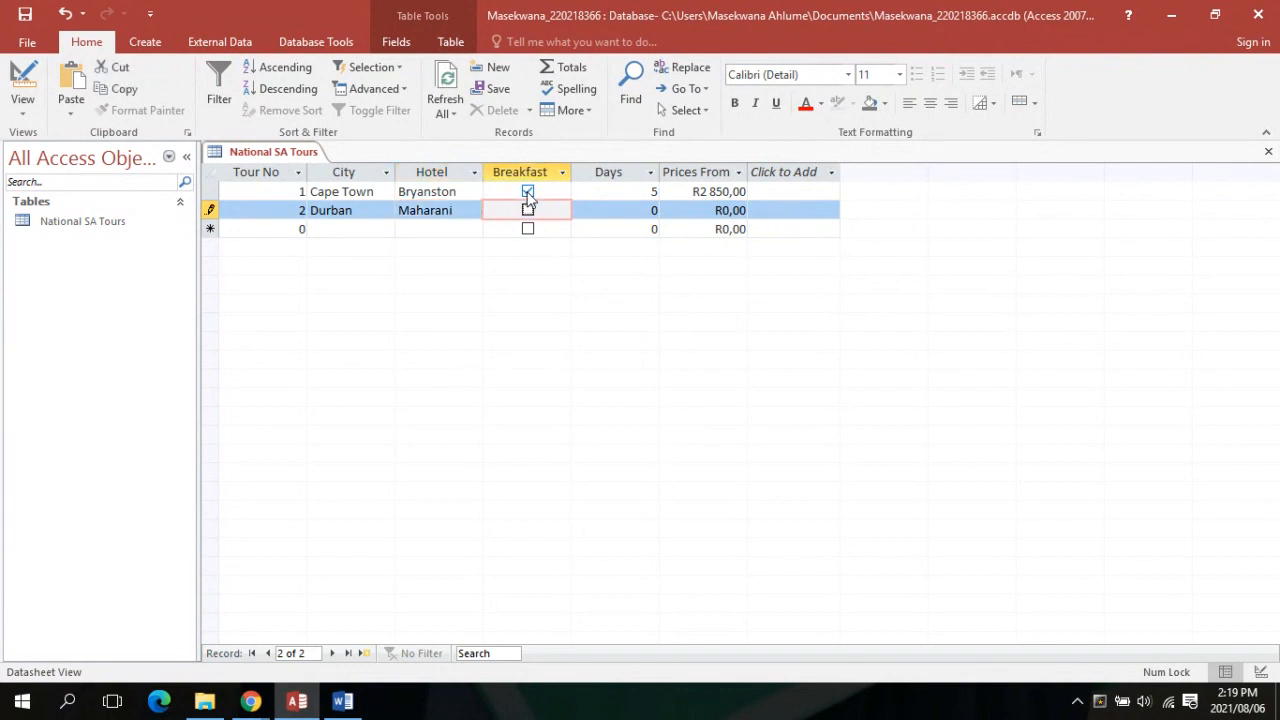
{"action": "key", "text": "Tab"}
{"action": "type", "text": "6"}
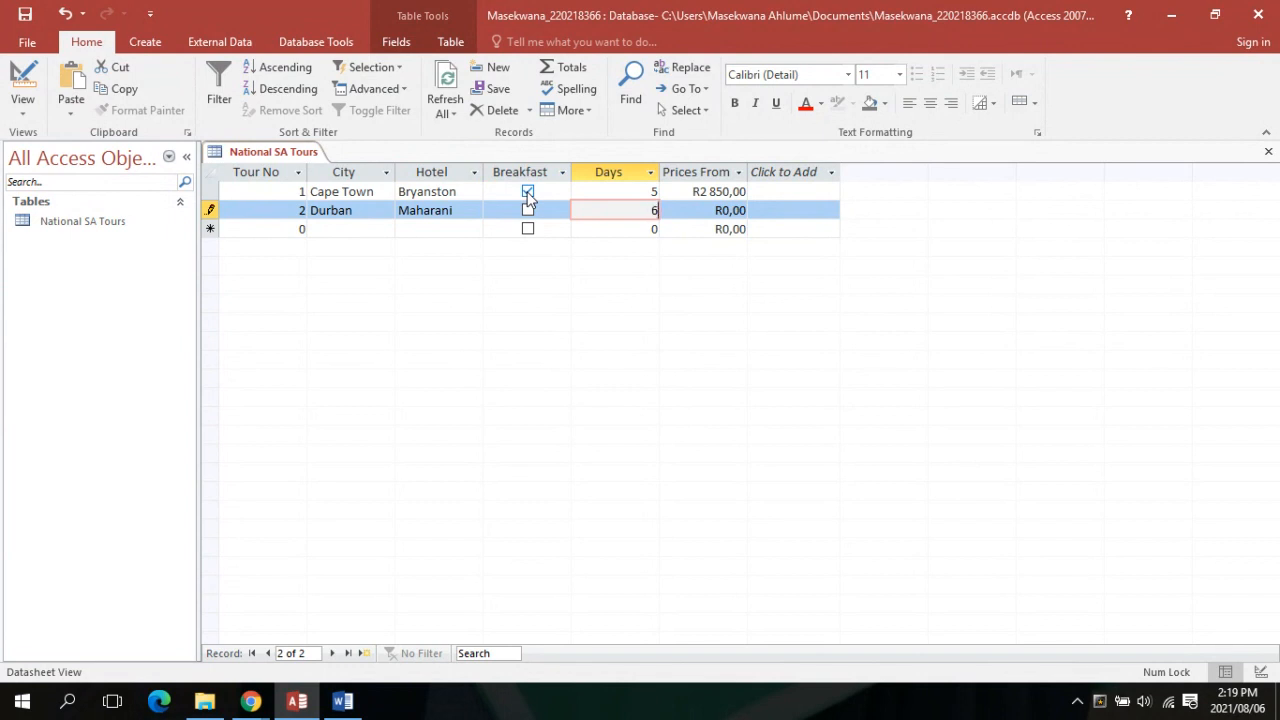
{"action": "key", "text": "Tab"}
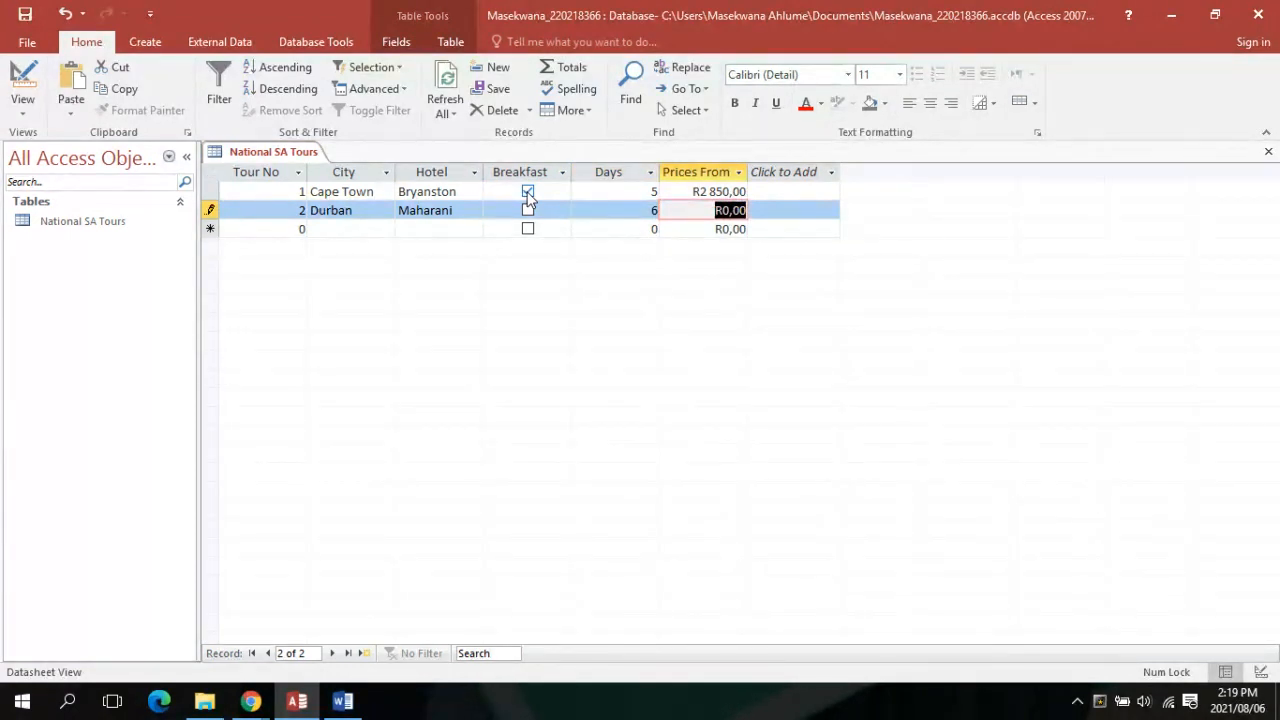
{"action": "type", "text": "3 200,00"}
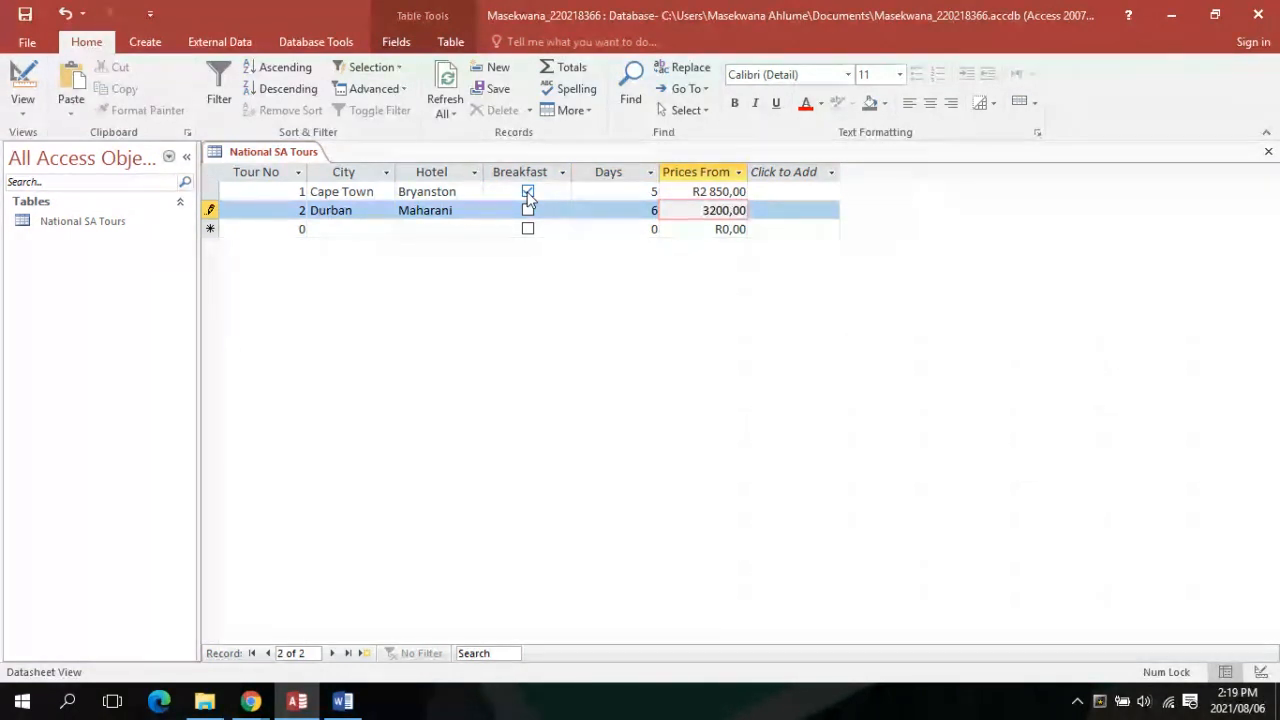
{"action": "key", "text": "Tab"}
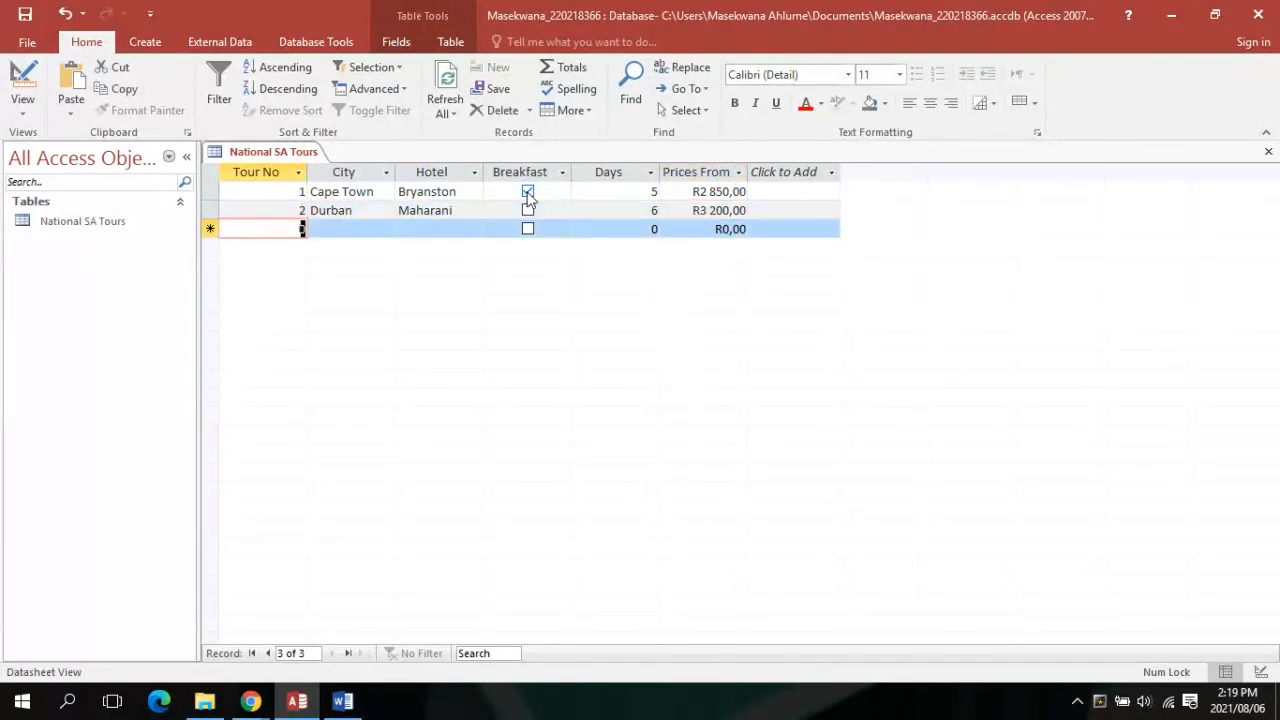
Fill record 3 with Bloemfontein, 4 days and a price of 4525,00
{"action": "type", "text": "2"}
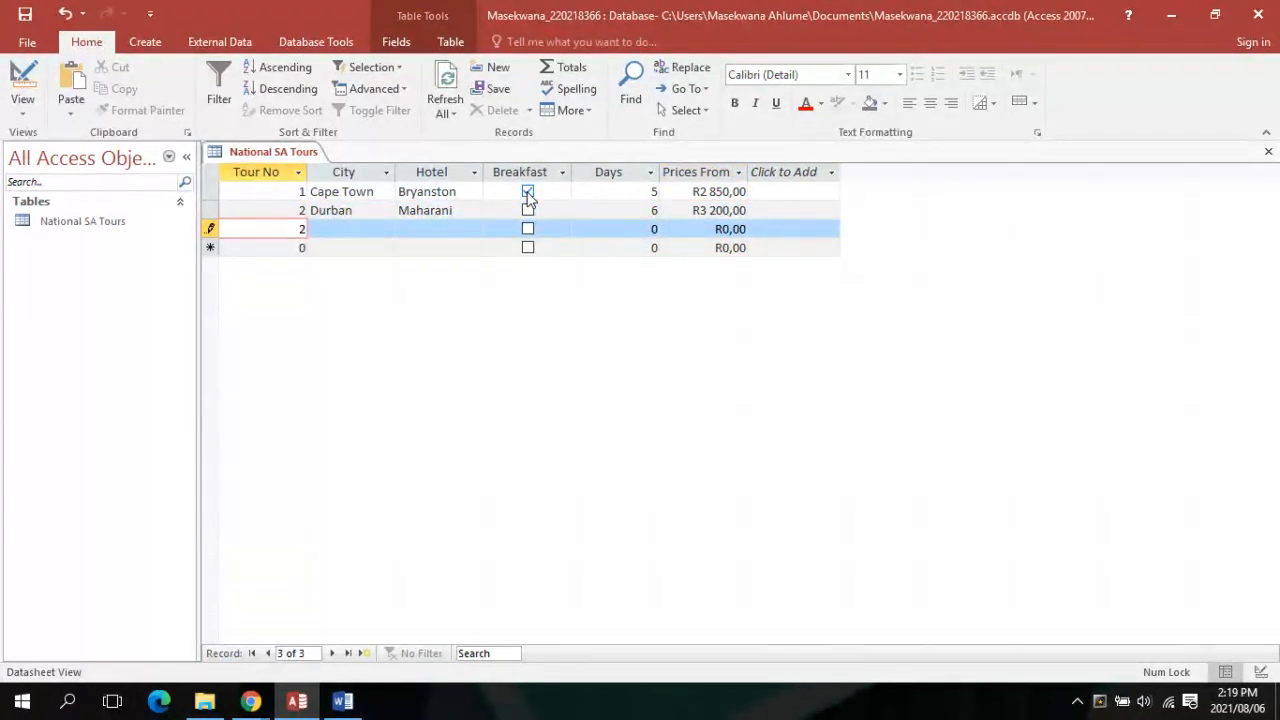
{"action": "type", "text": "3"}
{"action": "key", "text": "Tab"}
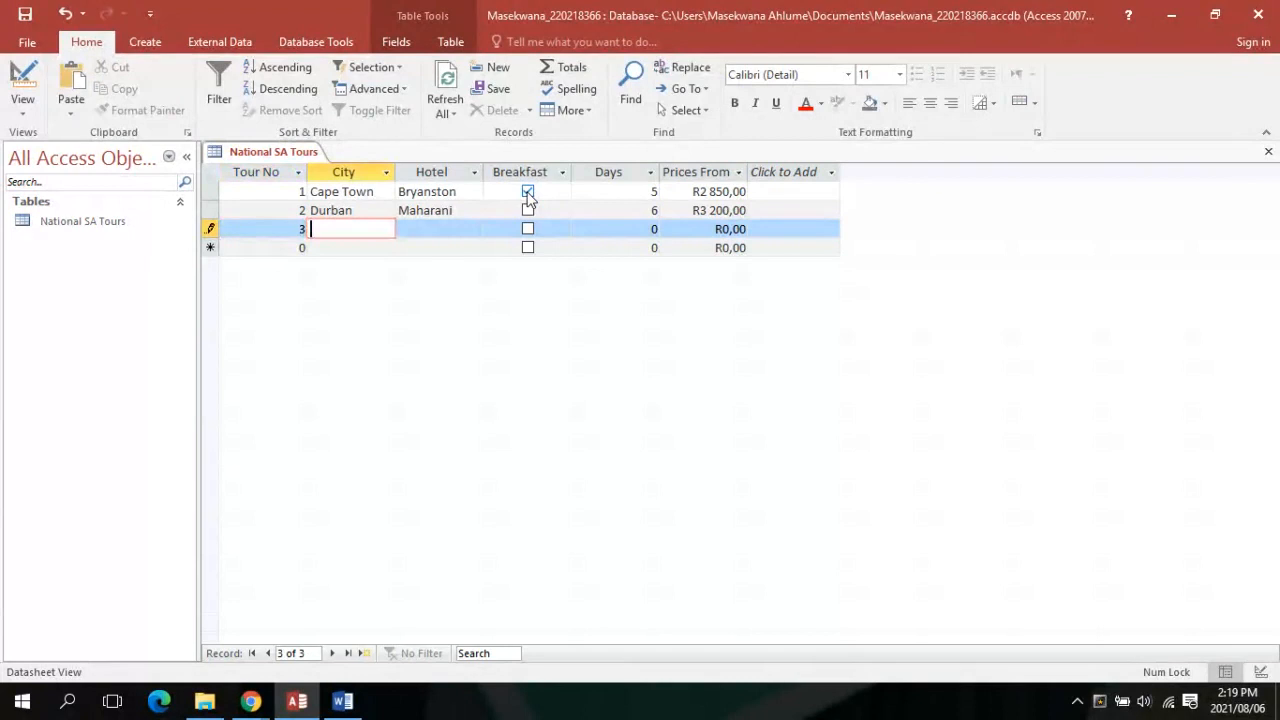
{"action": "key", "text": "Tab"}
{"action": "type", "text": "b"}
{"action": "key", "text": "Tab"}
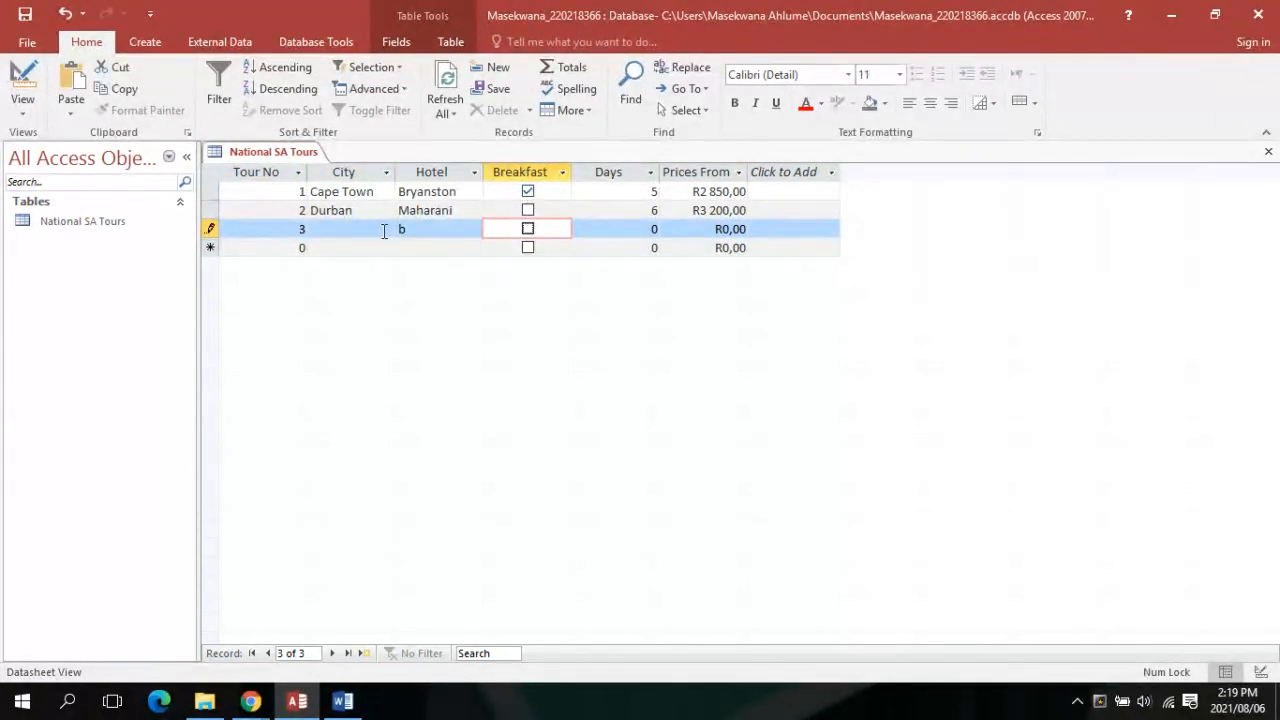
{"action": "left_click", "coordinate": [432, 233]}
{"action": "key", "text": "BackSpace"}
{"action": "type", "text": "B"}
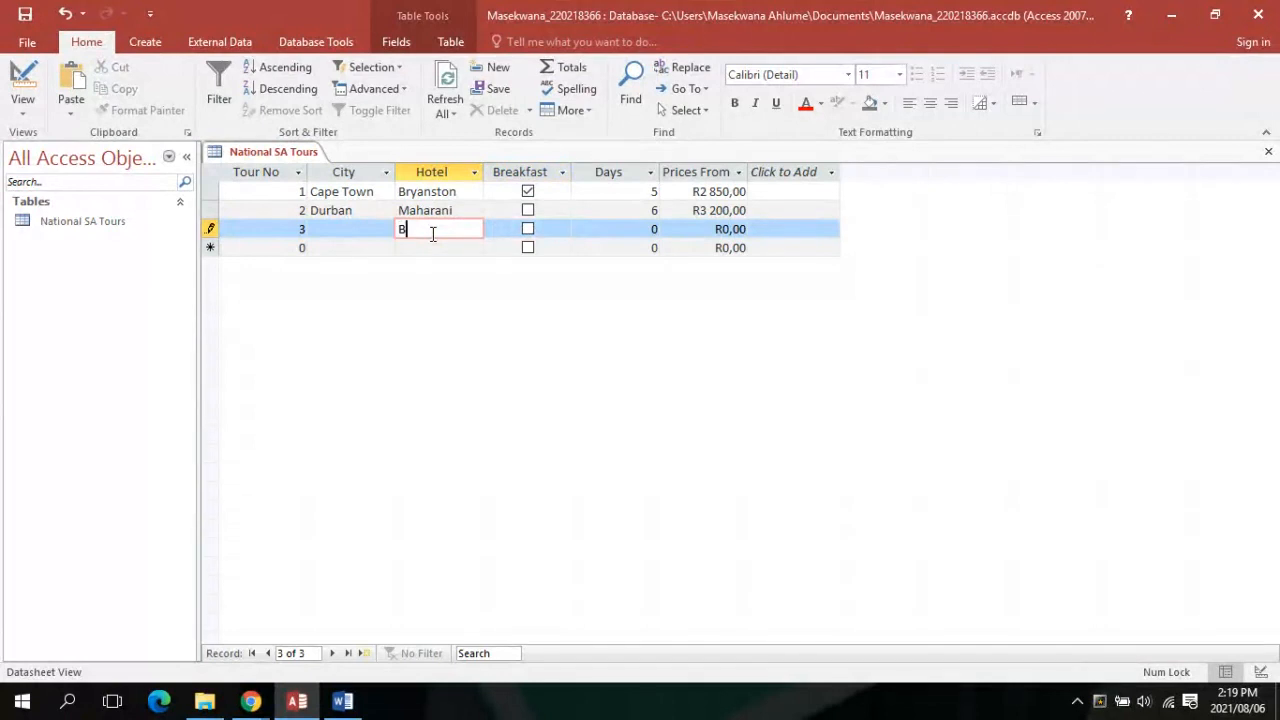
{"action": "type", "text": "loemfointein"}
{"action": "key", "text": "Tab"}
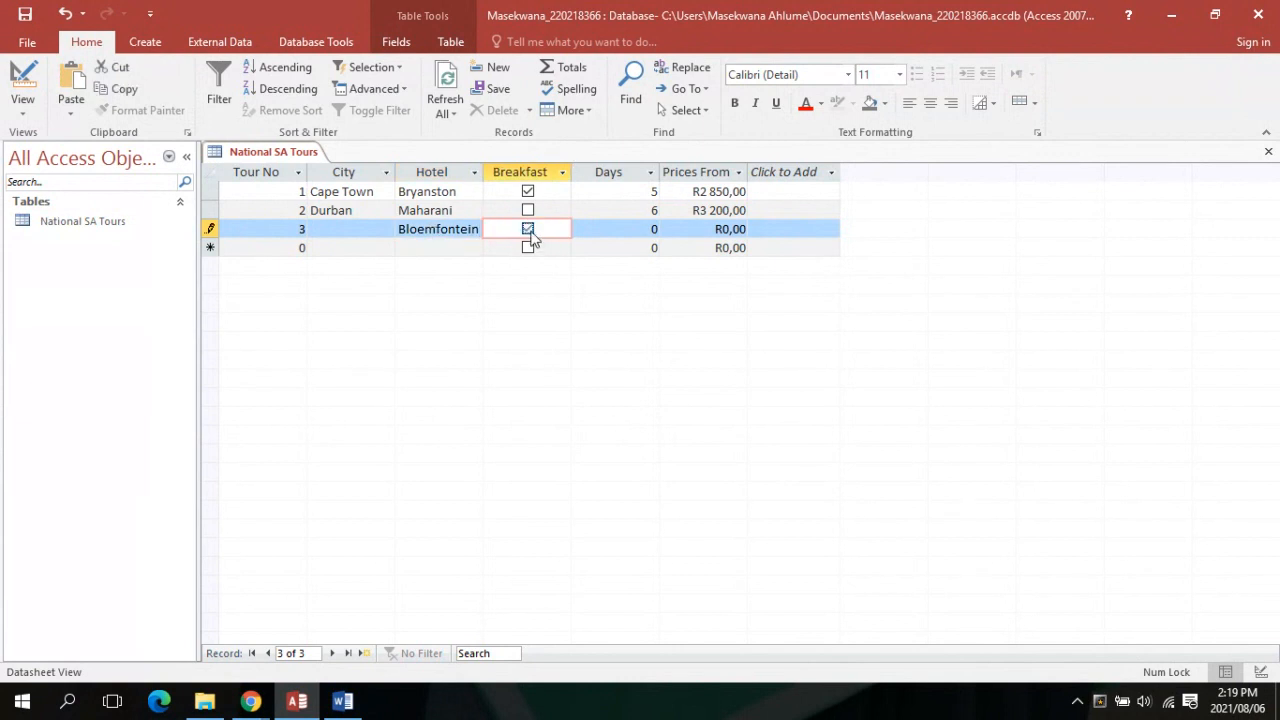
{"action": "key", "text": "Tab"}
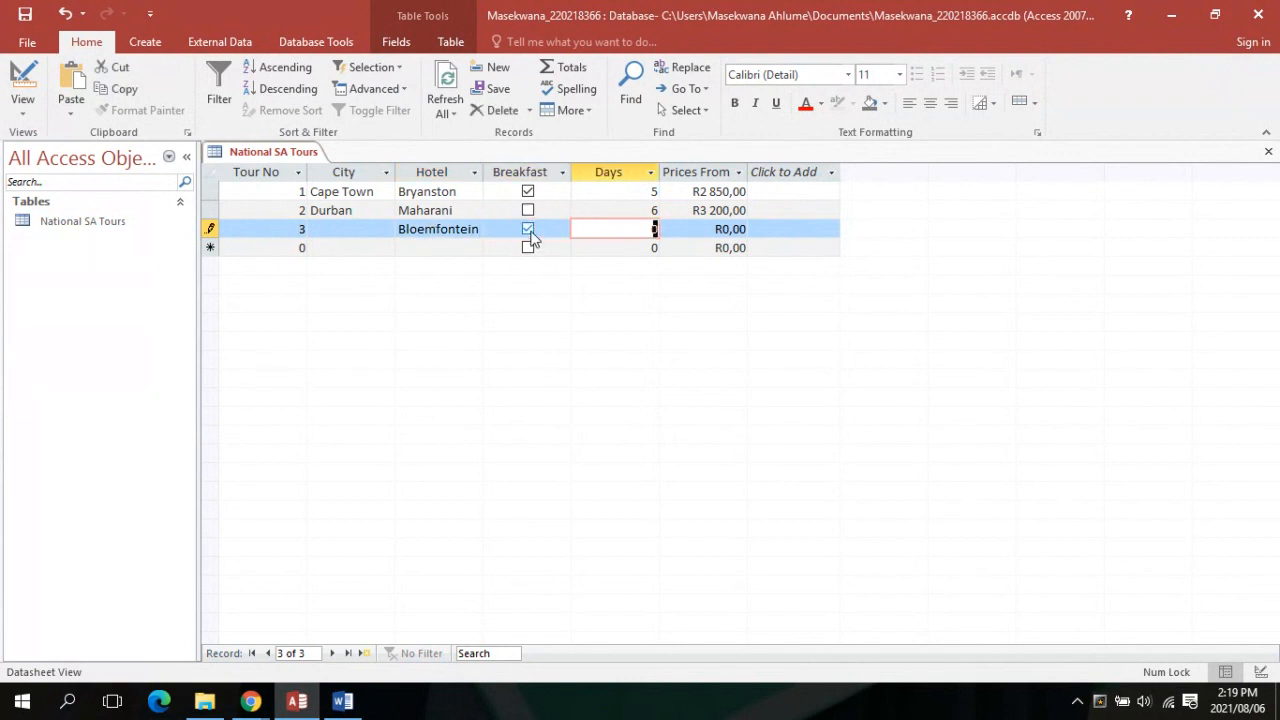
{"action": "key", "text": "Caps_Lock"}
{"action": "type", "text": "4"}
{"action": "key", "text": "Tab"}
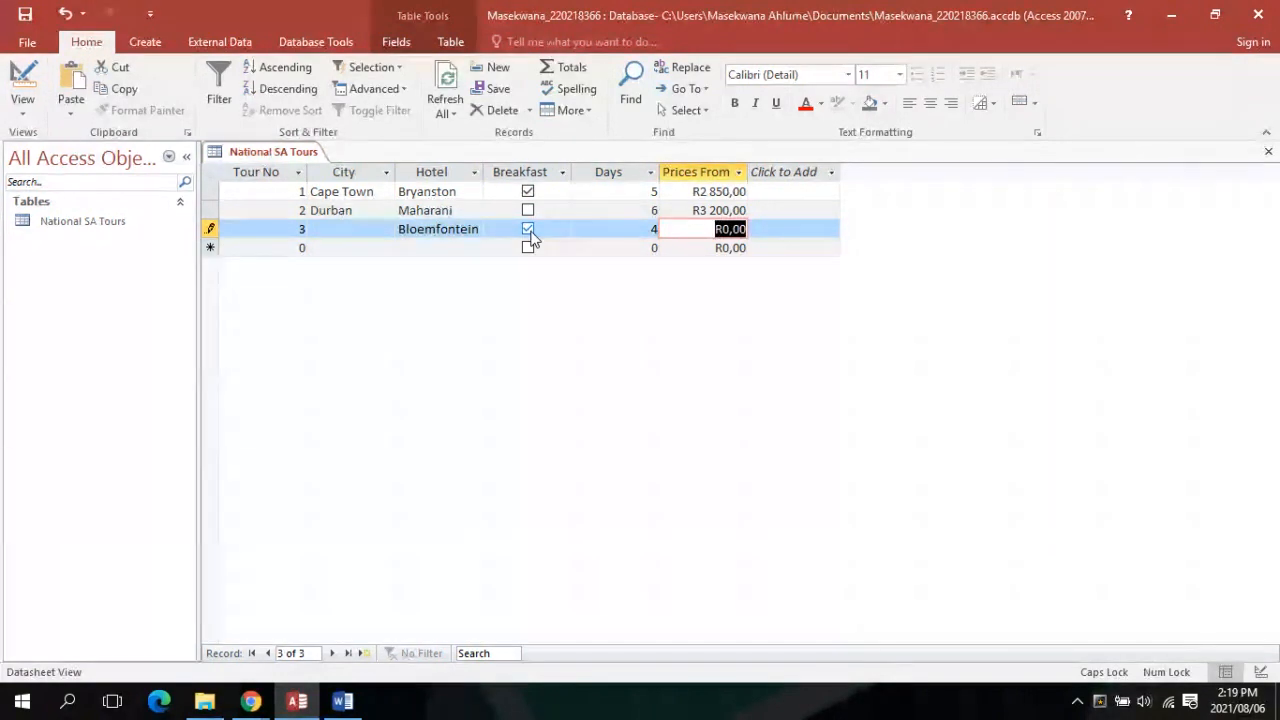
{"action": "type", "text": "45"}
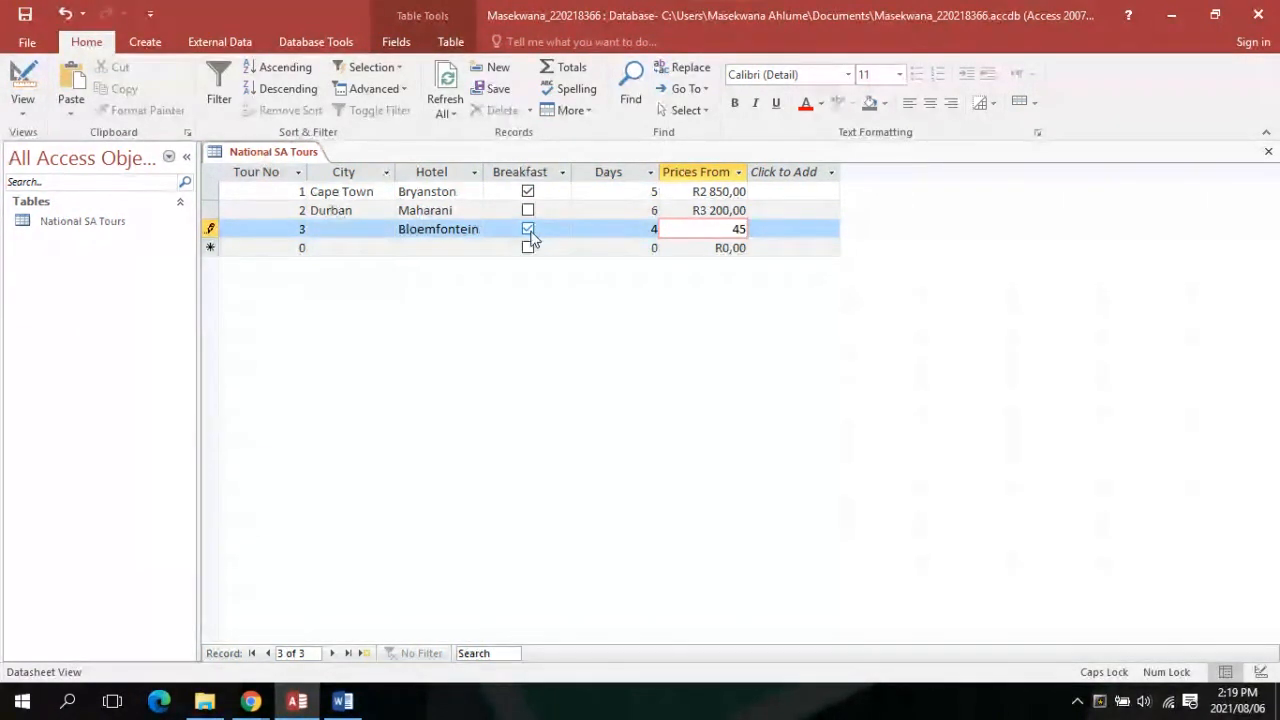
{"action": "type", "text": "25,00"}
{"action": "key", "text": "Return"}
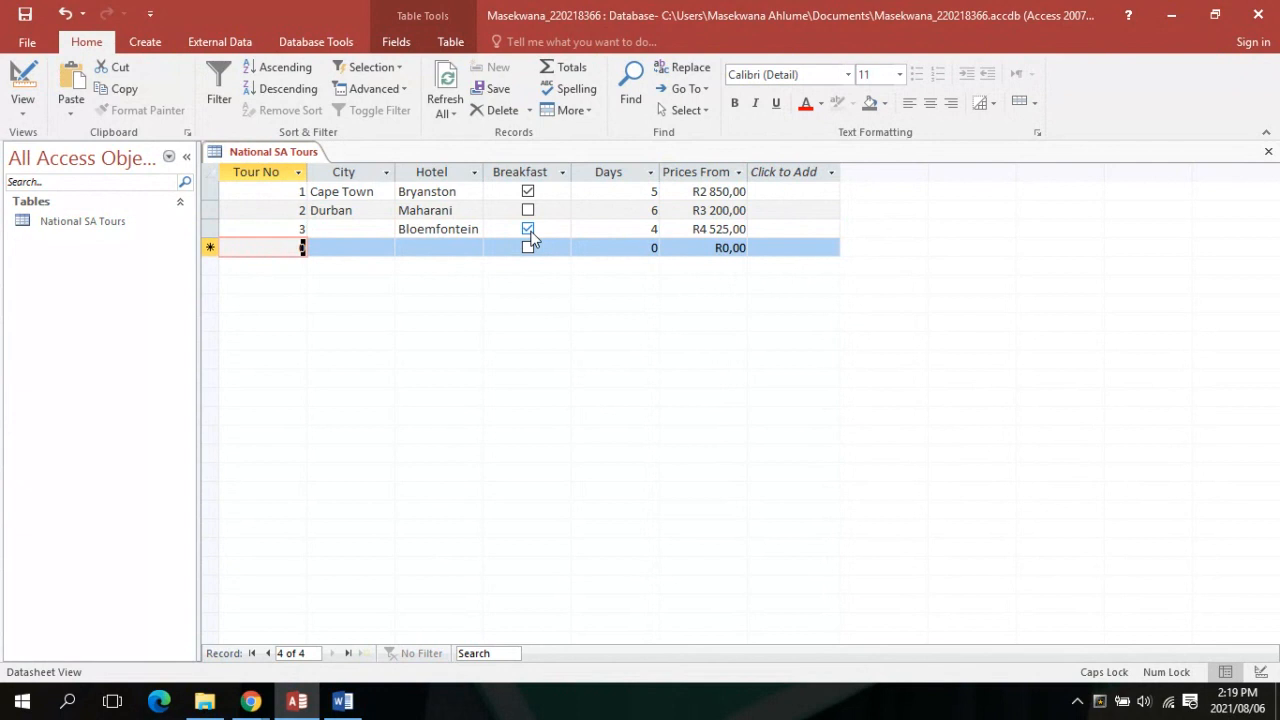
Start record 4 with ID 4 and city Port Elizabeth
{"action": "type", "text": "4"}
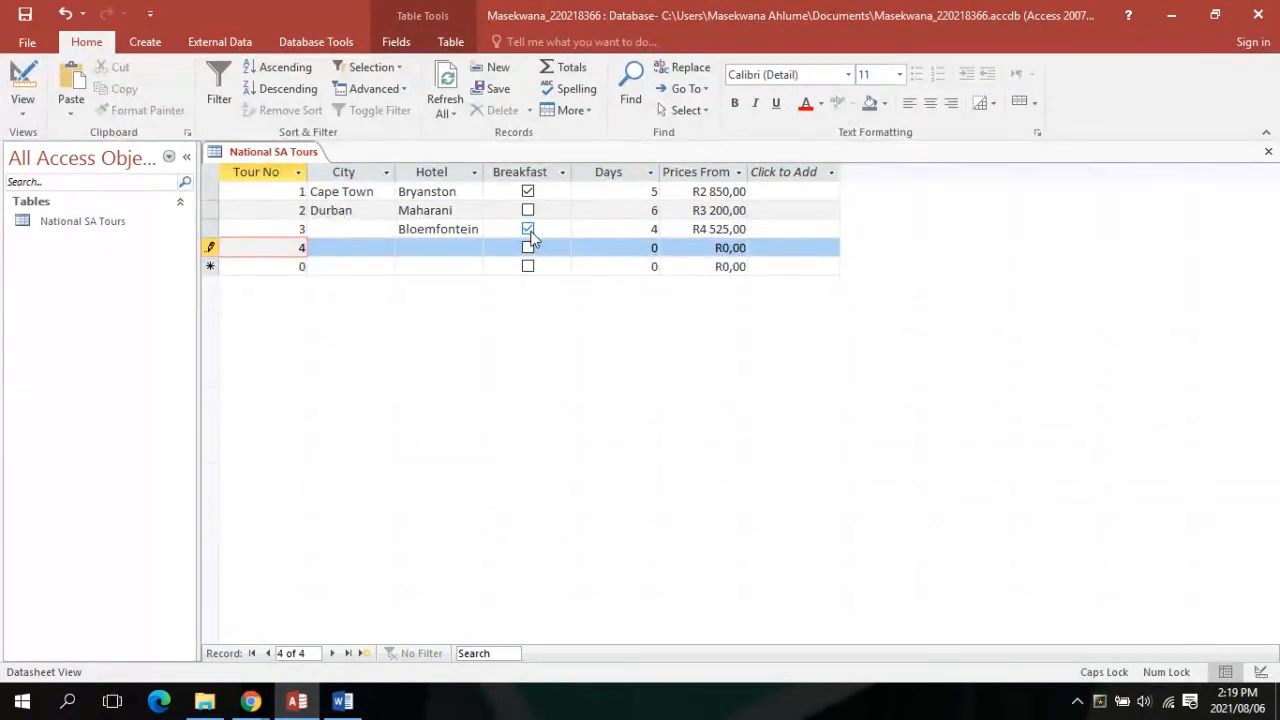
{"action": "key", "text": "Tab"}
{"action": "type", "text": "Port"}
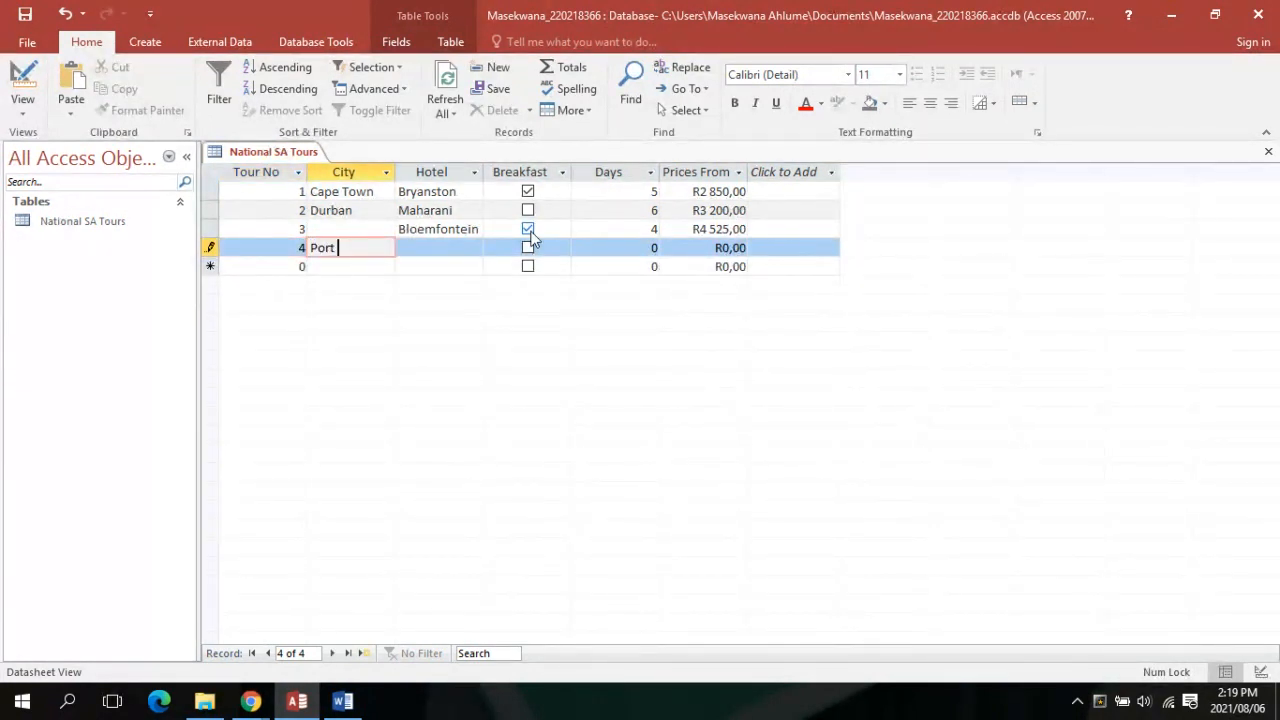
{"action": "type", "text": " Elizabeth"}
{"action": "key", "text": "Tab"}
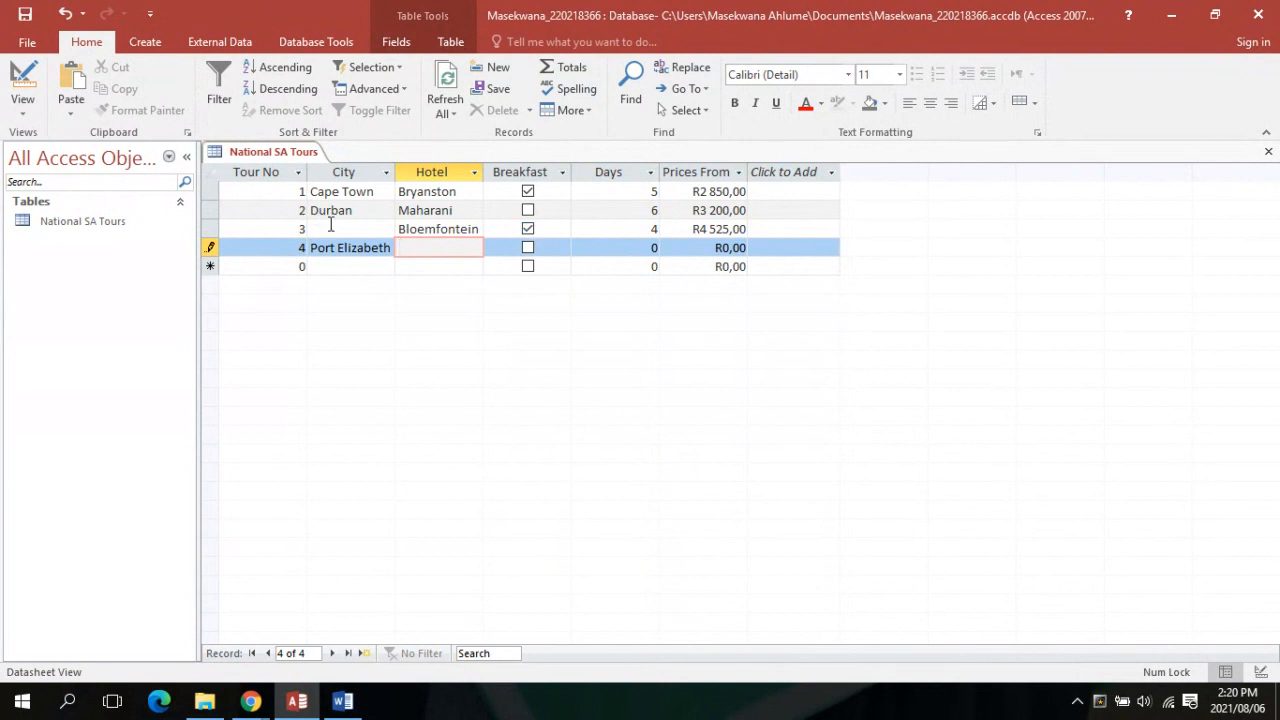
{"action": "left_click", "coordinate": [468, 229]}
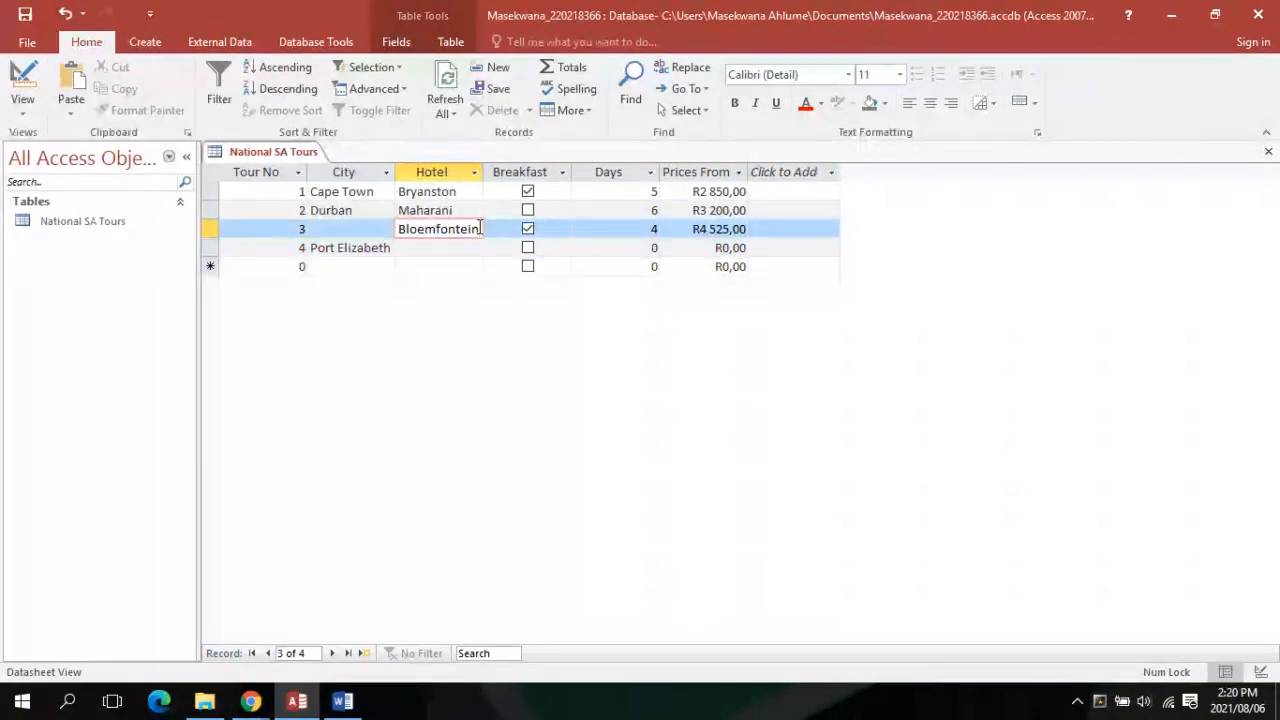
Move Bloemfontein into record 3's City field and enter Royal Palms as its hotel
{"action": "key", "text": "BackSpace"}
{"action": "key", "text": "BackSpace"}
{"action": "key", "text": "BackSpace"}
{"action": "key", "text": "BackSpace"}
{"action": "key", "text": "BackSpace"}
{"action": "key", "text": "BackSpace"}
{"action": "key", "text": "BackSpace"}
{"action": "key", "text": "BackSpace"}
{"action": "key", "text": "BackSpace"}
{"action": "key", "text": "BackSpace"}
{"action": "key", "text": "BackSpace"}
{"action": "key", "text": "BackSpace"}
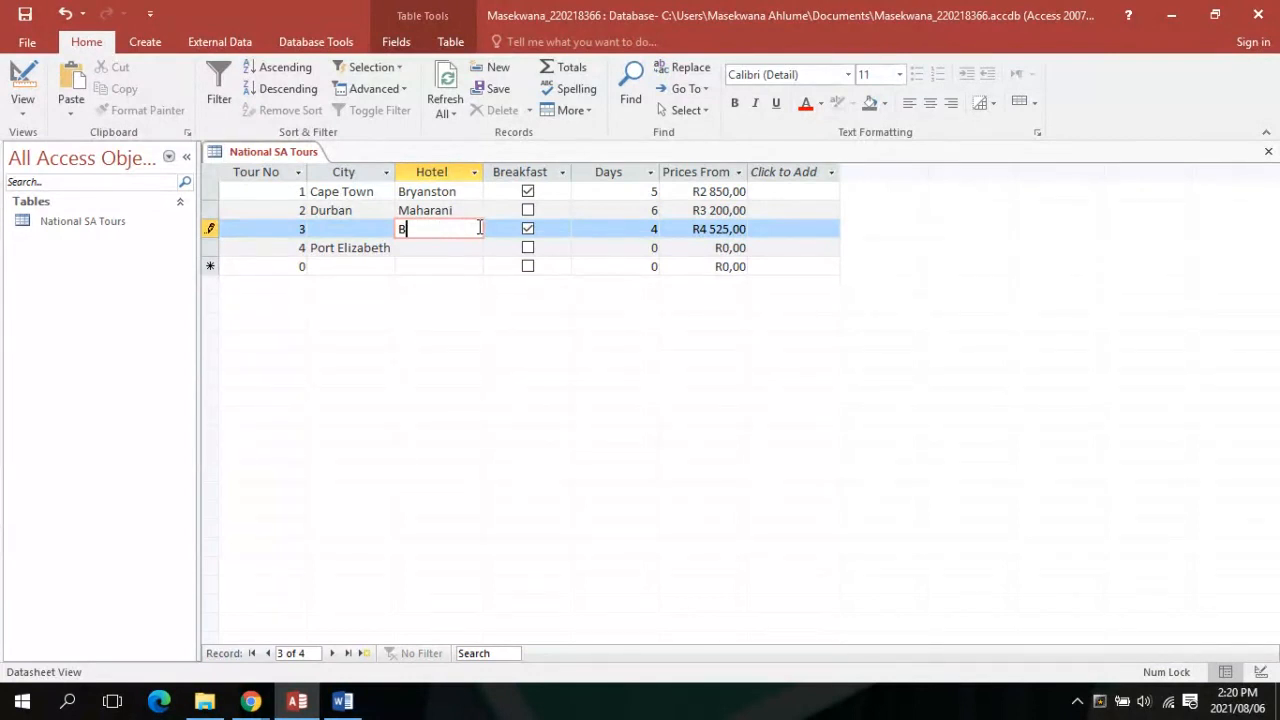
{"action": "left_click", "coordinate": [384, 225]}
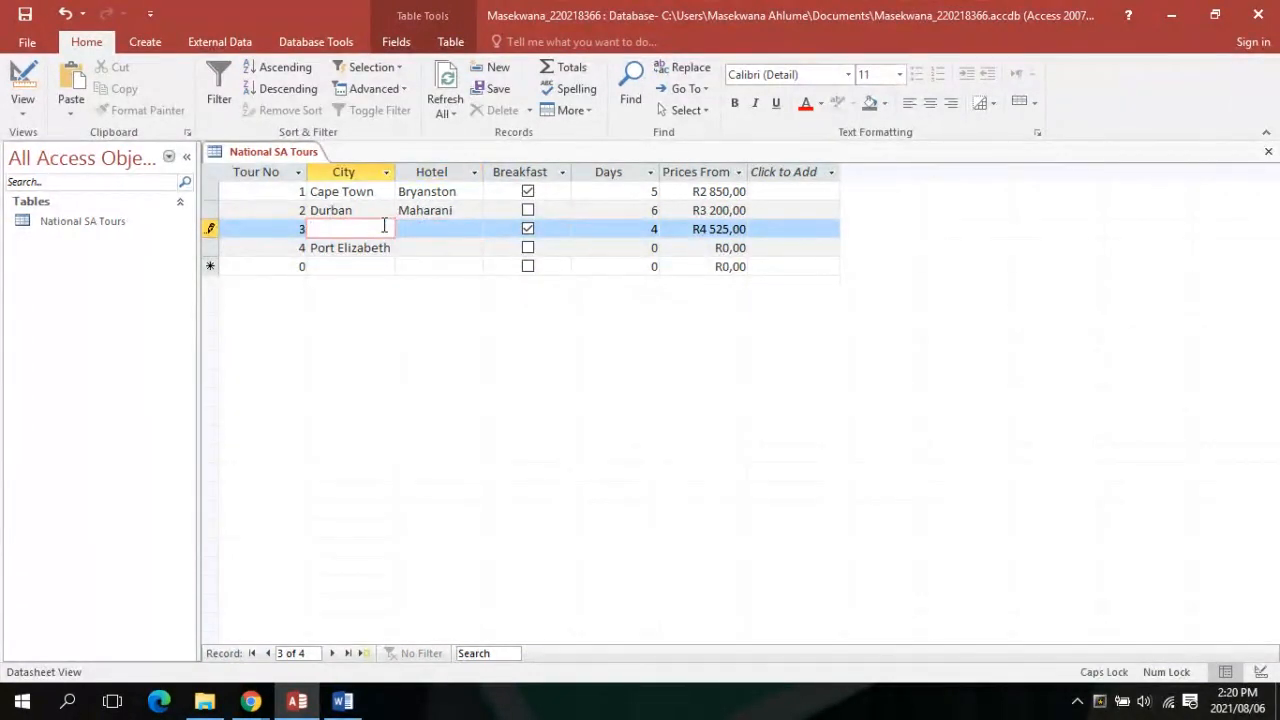
{"action": "type", "text": "Bloemf"}
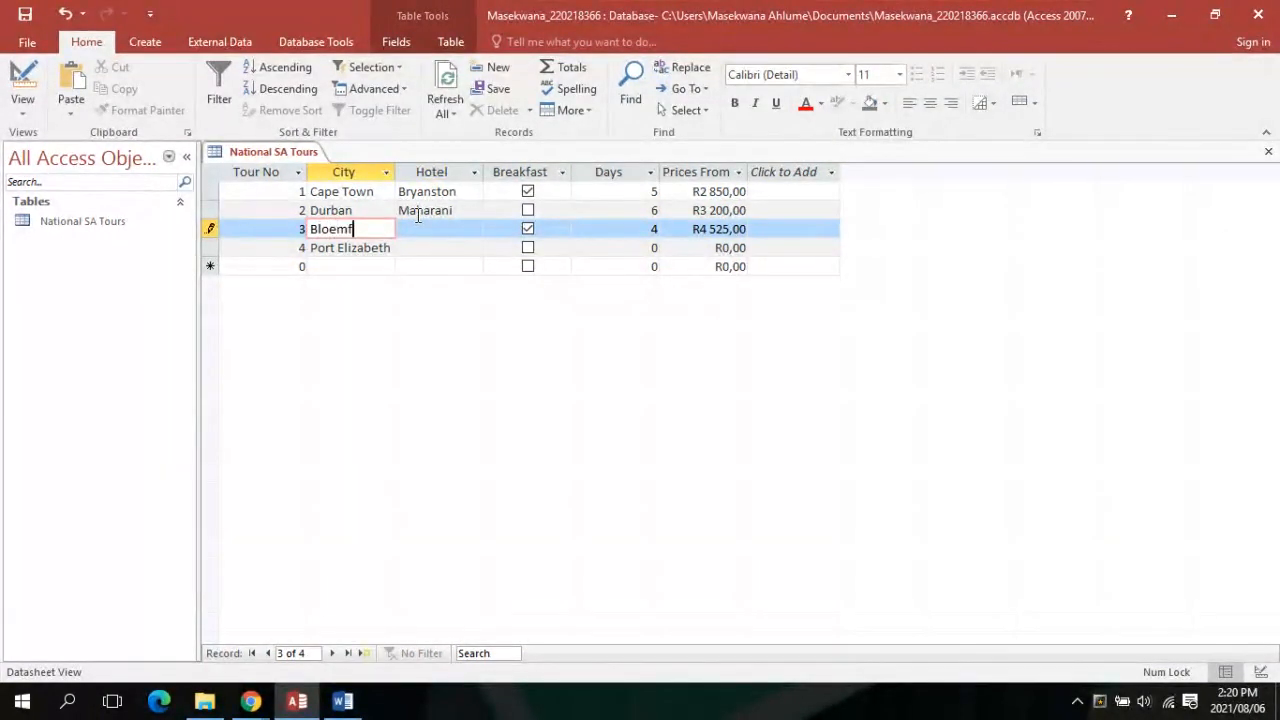
{"action": "type", "text": "ontein"}
{"action": "key", "text": "Tab"}
{"action": "key", "text": "Caps_Lock"}
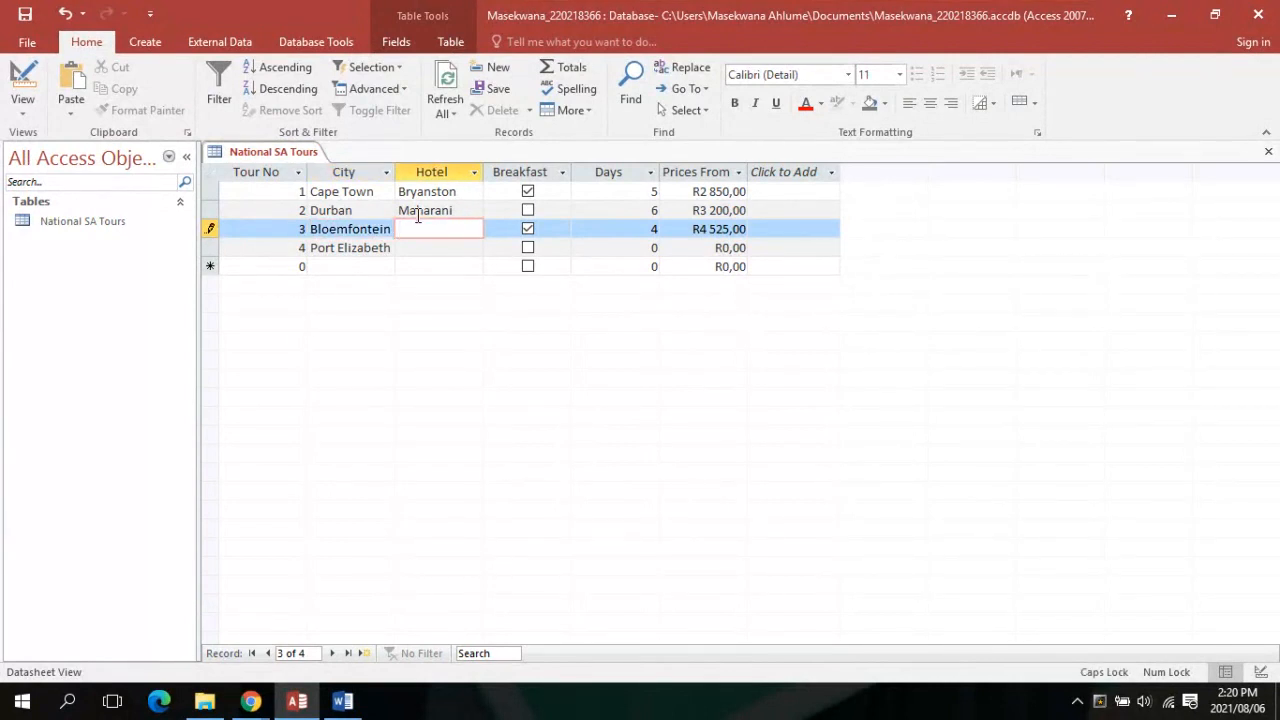
{"action": "type", "text": "R"}
{"action": "key", "text": "Caps_Lock"}
{"action": "type", "text": "oyal"}
{"action": "key", "text": "Caps_Lock"}
{"action": "type", "text": "P"}
{"action": "key", "text": "Caps_Lock"}
{"action": "type", "text": "l"}
{"action": "key", "text": "BackSpace"}
{"action": "type", "text": "alms"}
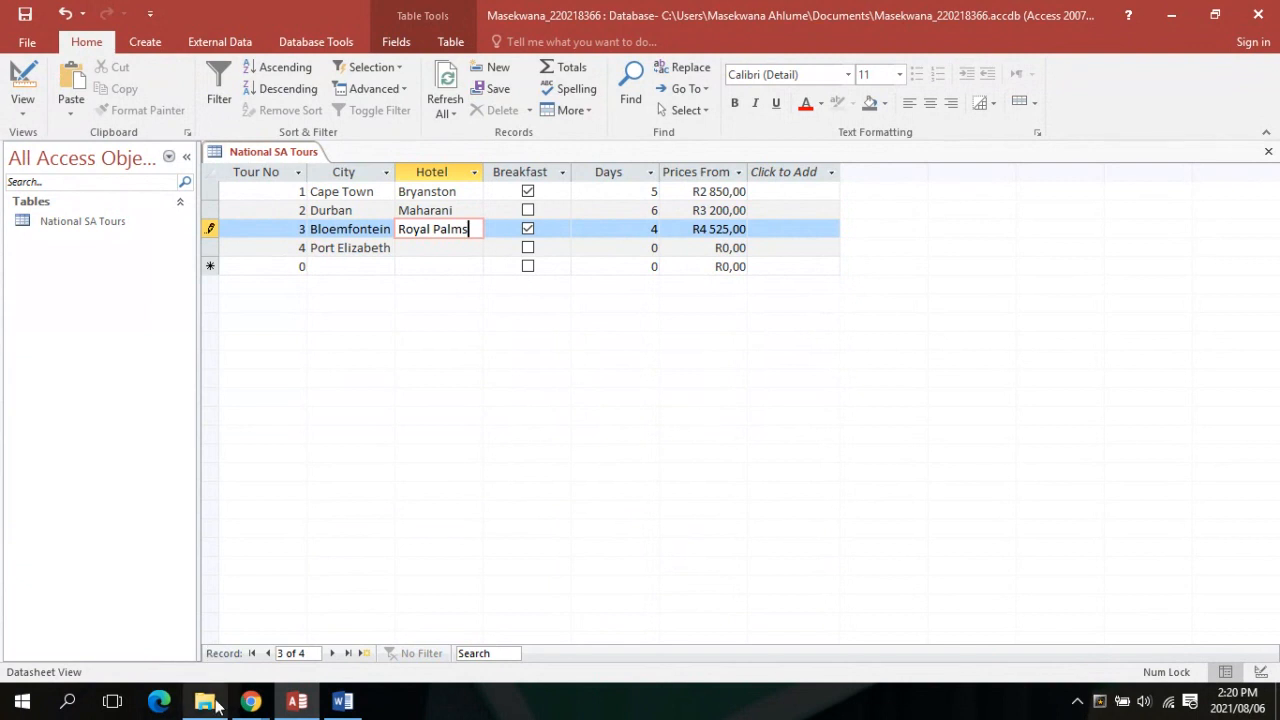
Check the Word instructions, then return to the National SA Tours datasheet
{"action": "mouse_move", "coordinate": [262, 710]}
{"action": "mouse_move", "coordinate": [233, 619]}
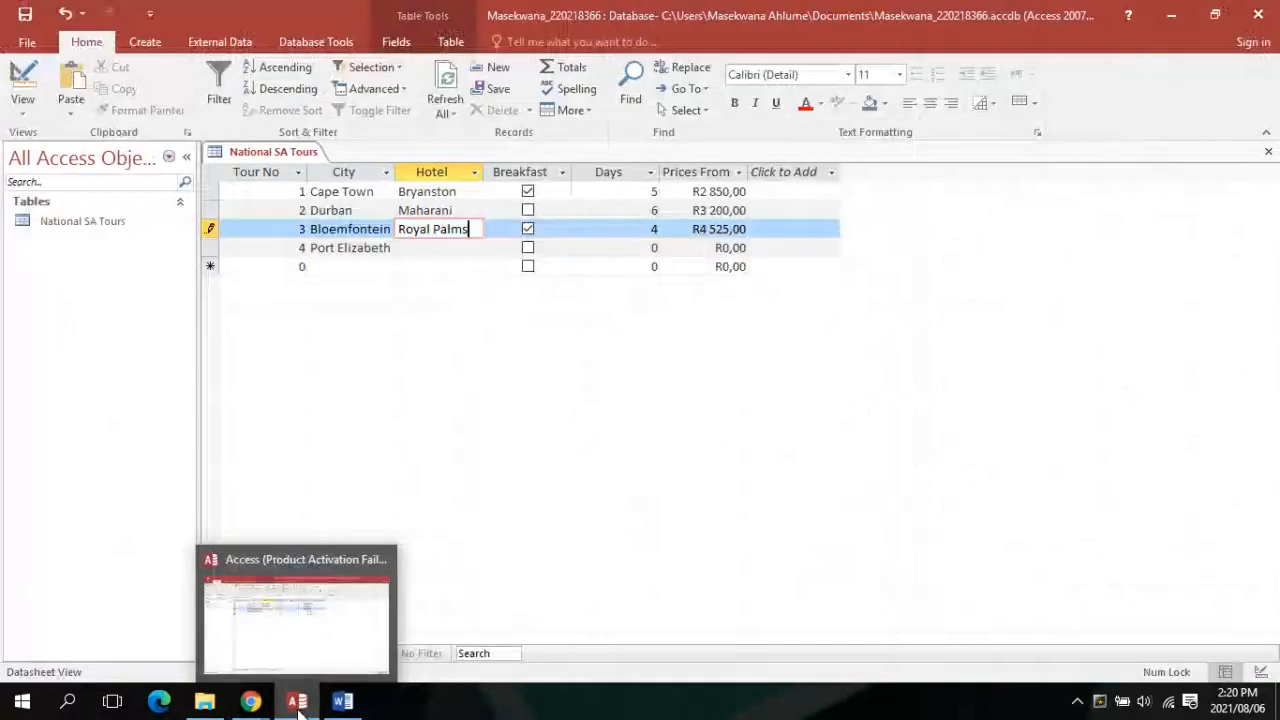
{"action": "left_click", "coordinate": [343, 701]}
{"action": "left_click", "coordinate": [297, 701]}
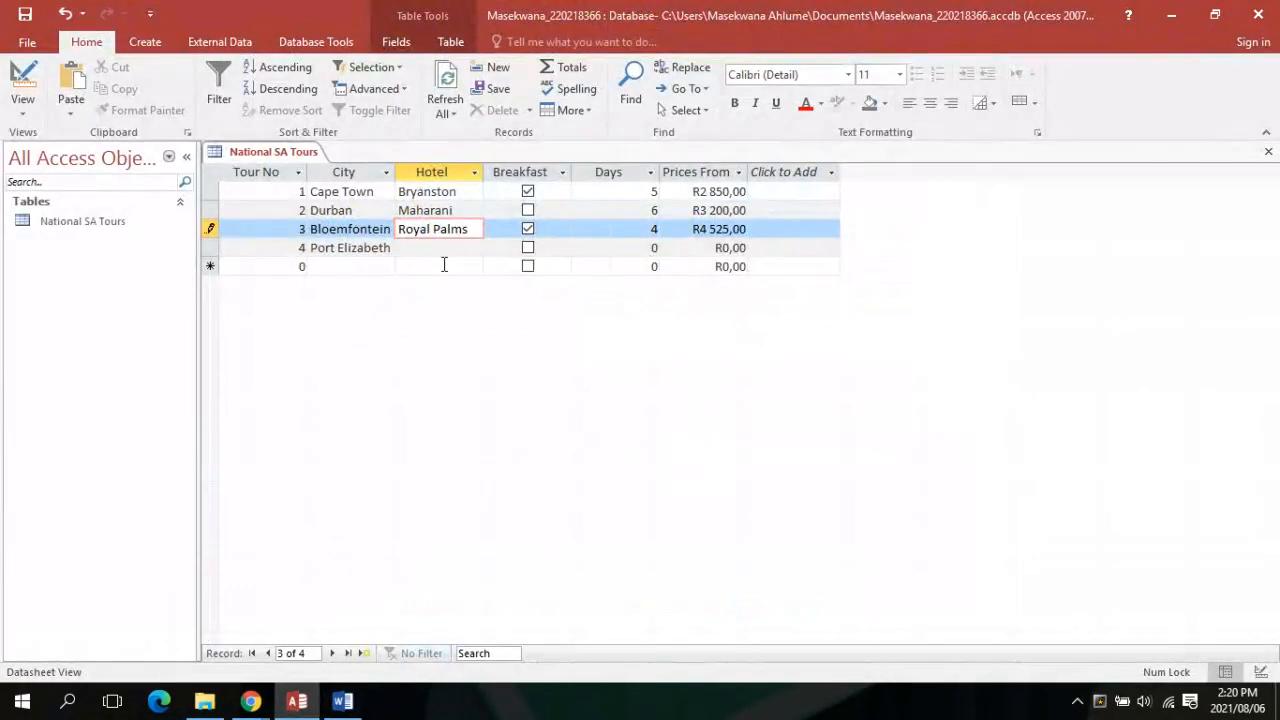
Enter Desert as the hotel for the Port Elizabeth record
{"action": "left_click", "coordinate": [449, 248]}
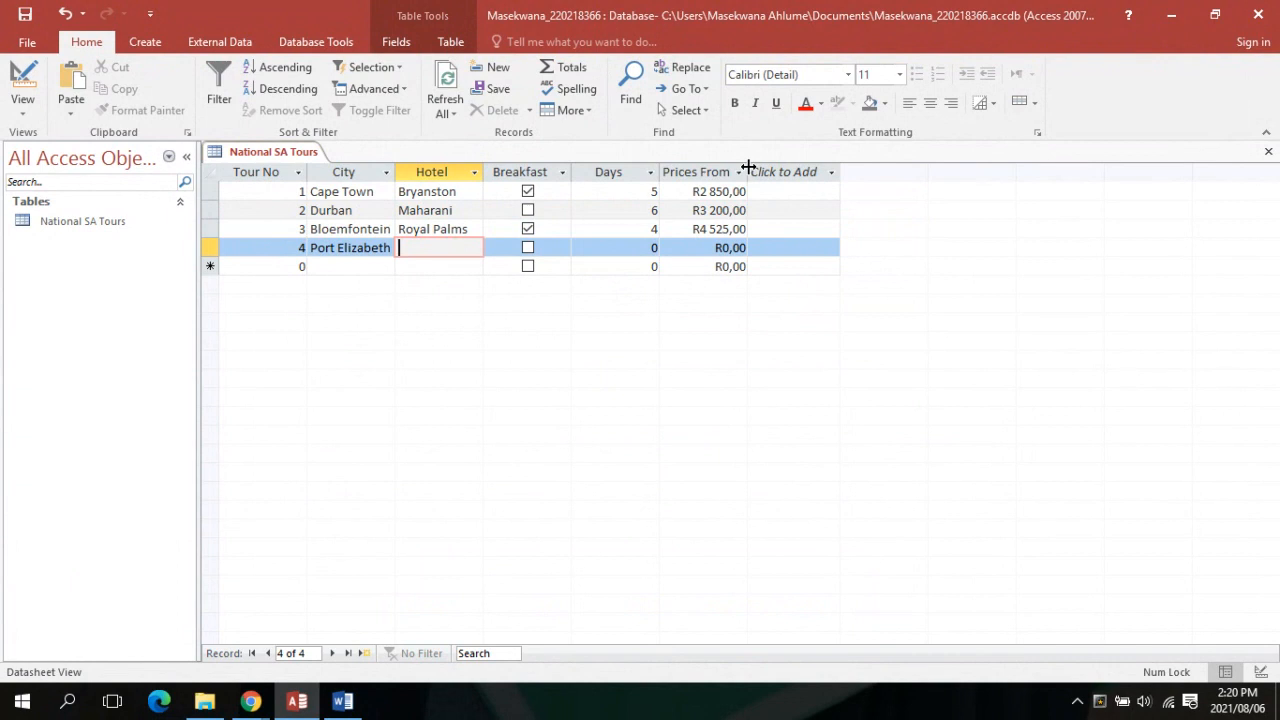
{"action": "type", "text": "Desert"}
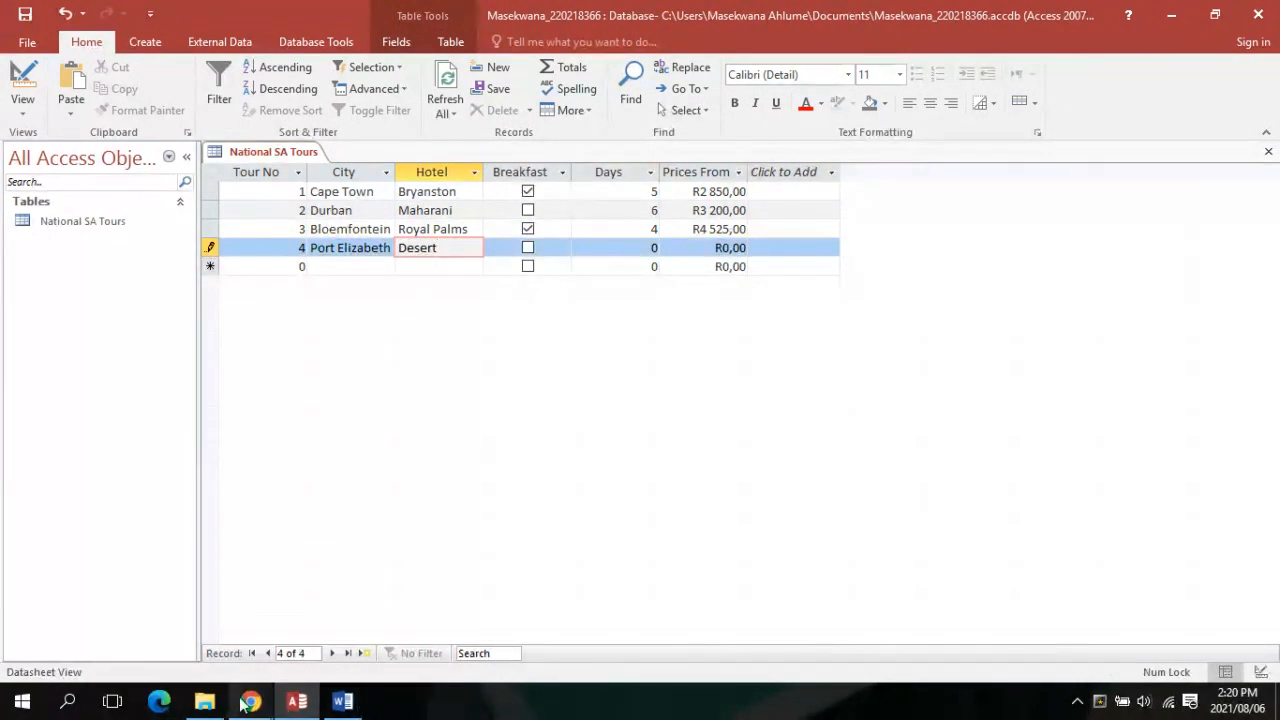
Consult the Word instructions and bring the Access datasheet back
{"action": "mouse_move", "coordinate": [248, 703]}
{"action": "mouse_move", "coordinate": [236, 663]}
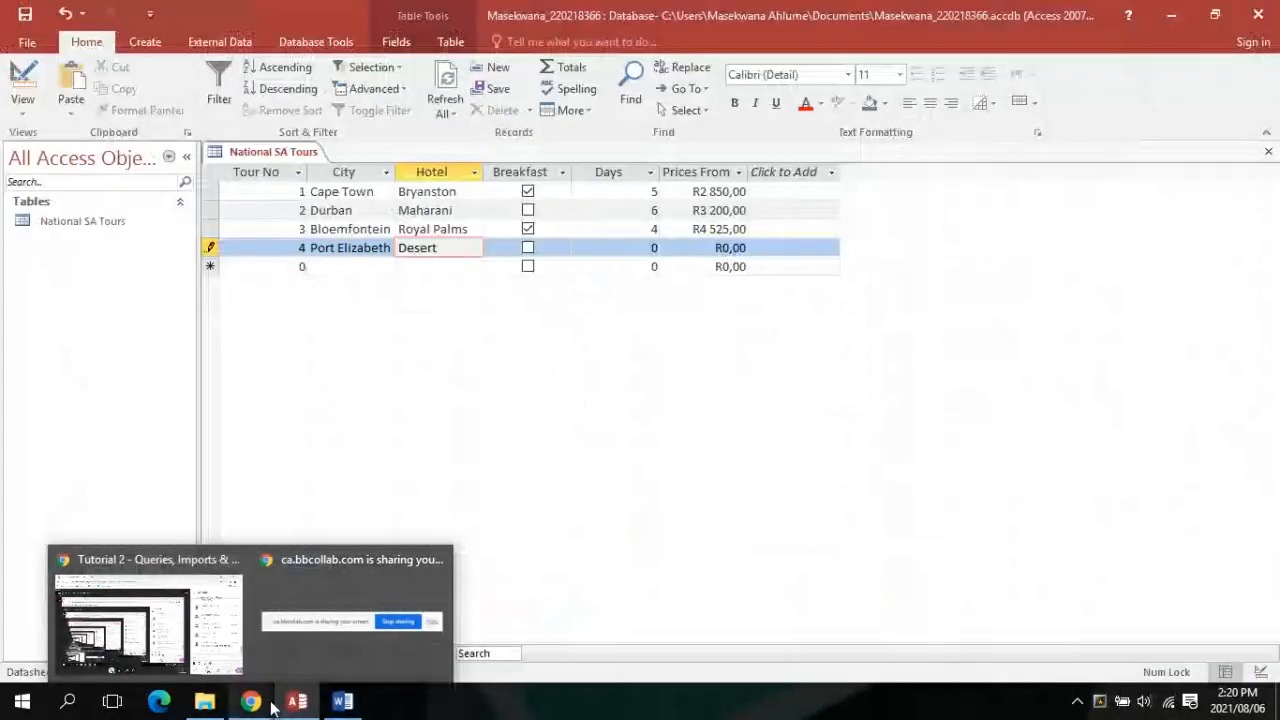
{"action": "left_click", "coordinate": [283, 715]}
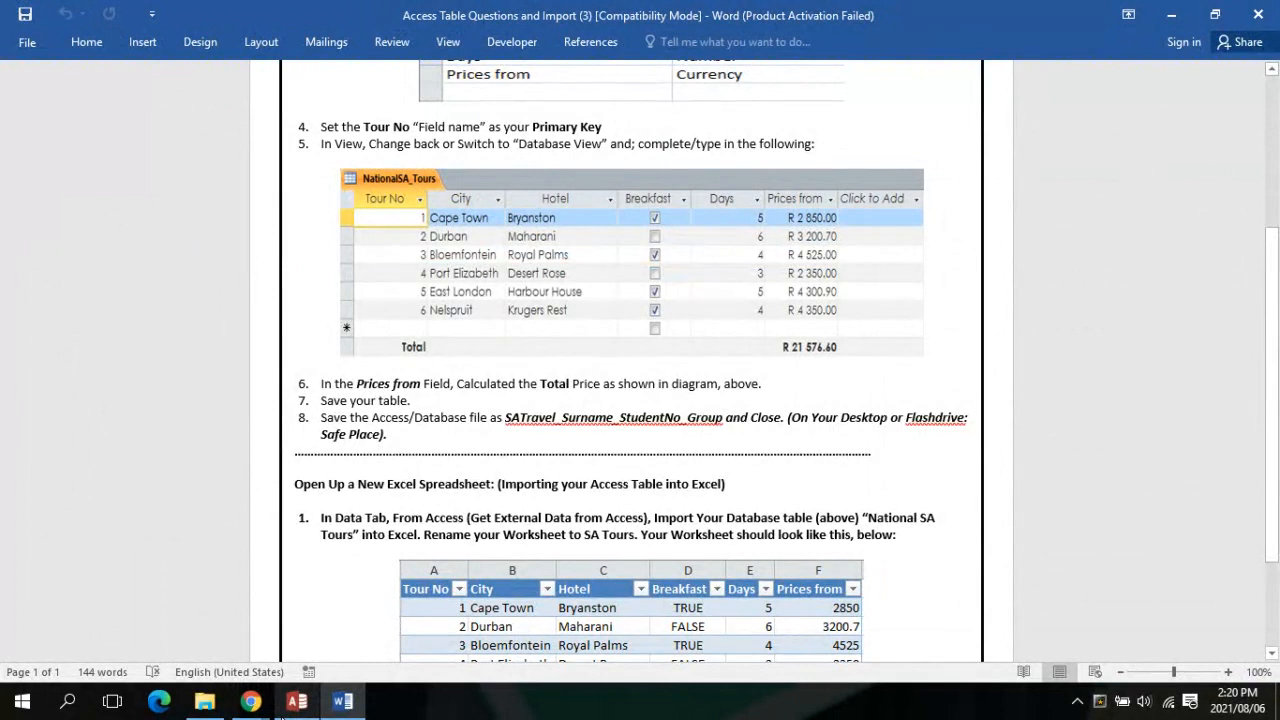
{"action": "type", "text": "RACCESS QUESTIONS:"}
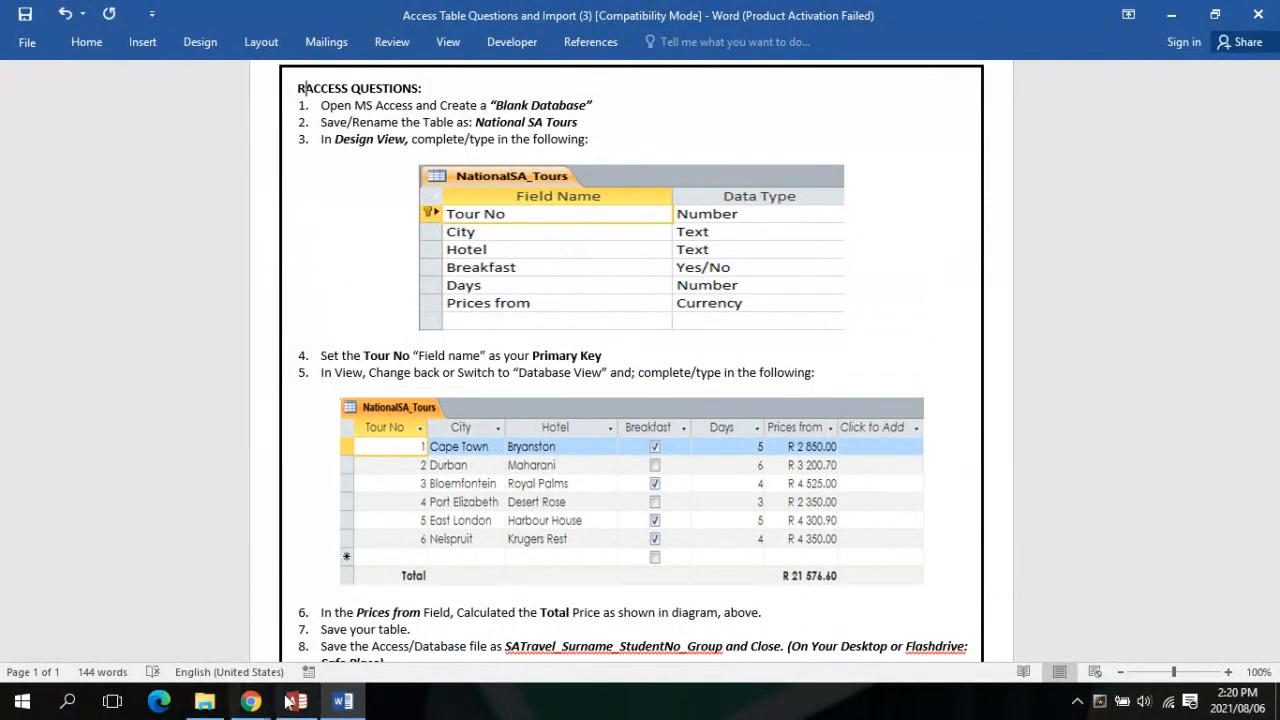
{"action": "left_click", "coordinate": [293, 702]}
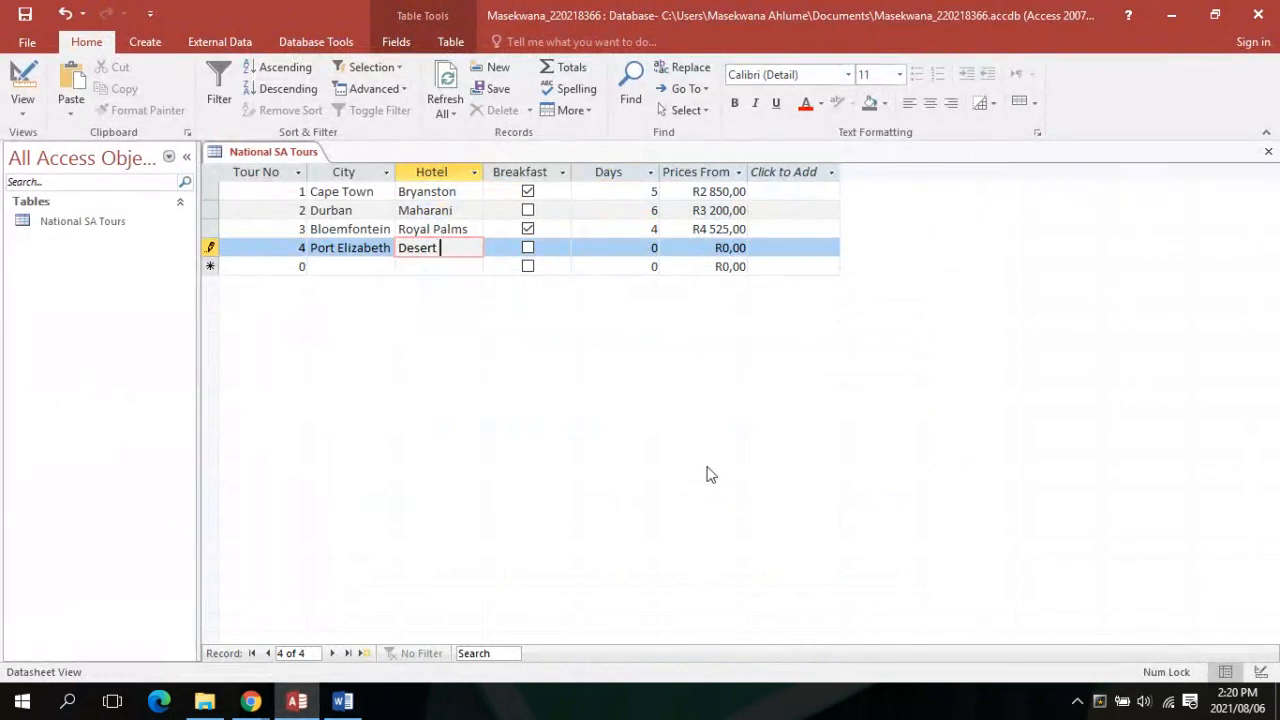
Finish record 4's hotel name and give it 3 days and price 2 360,00
{"action": "type", "text": "Roa"}
{"action": "type", "text": "se"}
{"action": "key", "text": "Tab"}
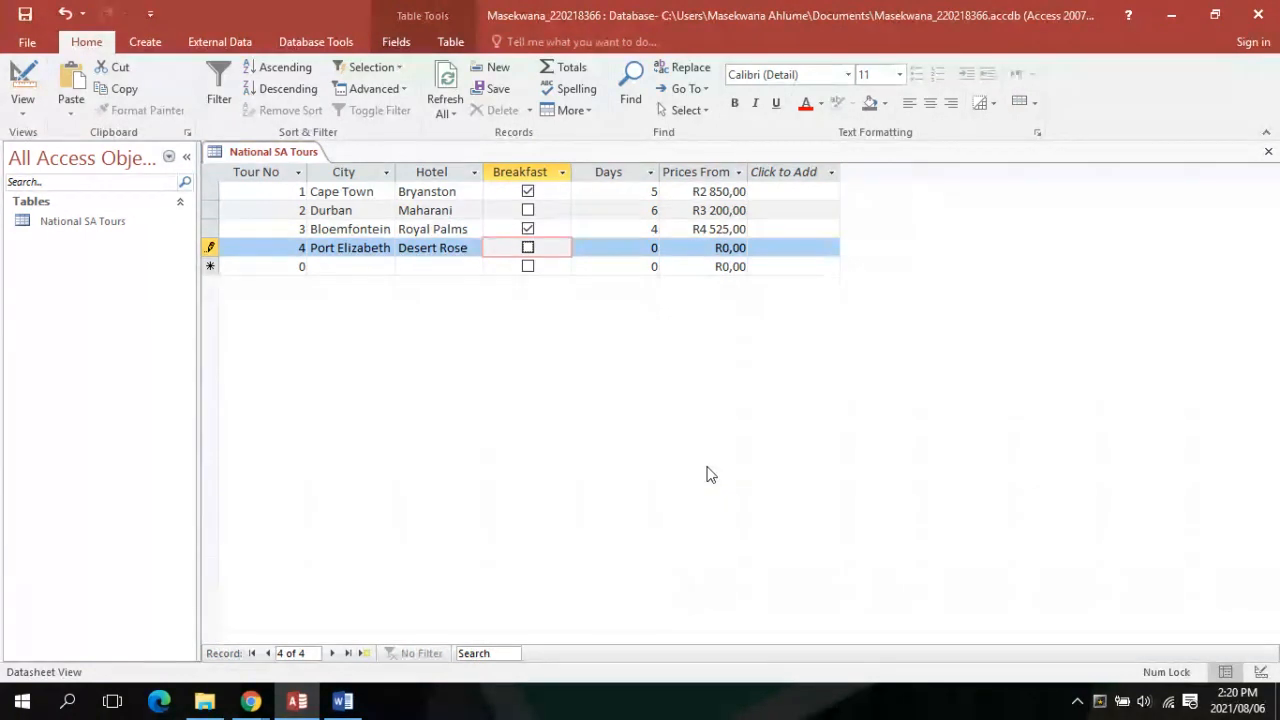
{"action": "key", "text": "Tab"}
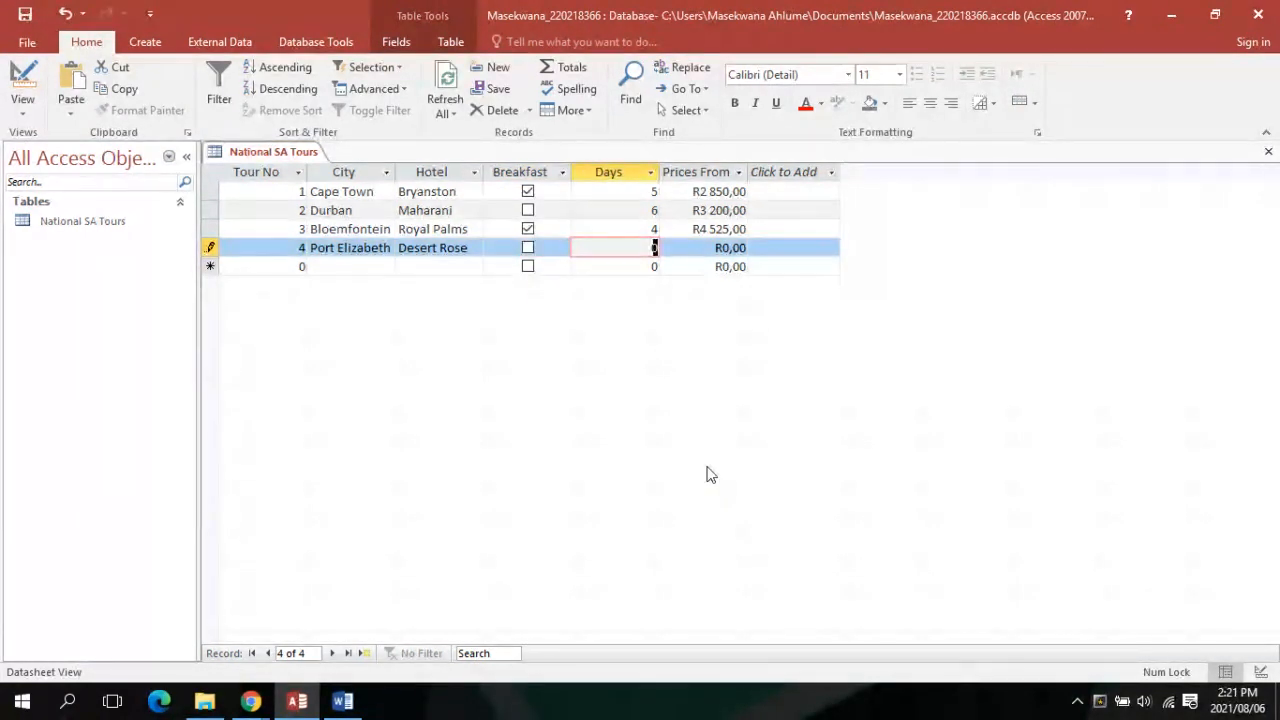
{"action": "type", "text": "3"}
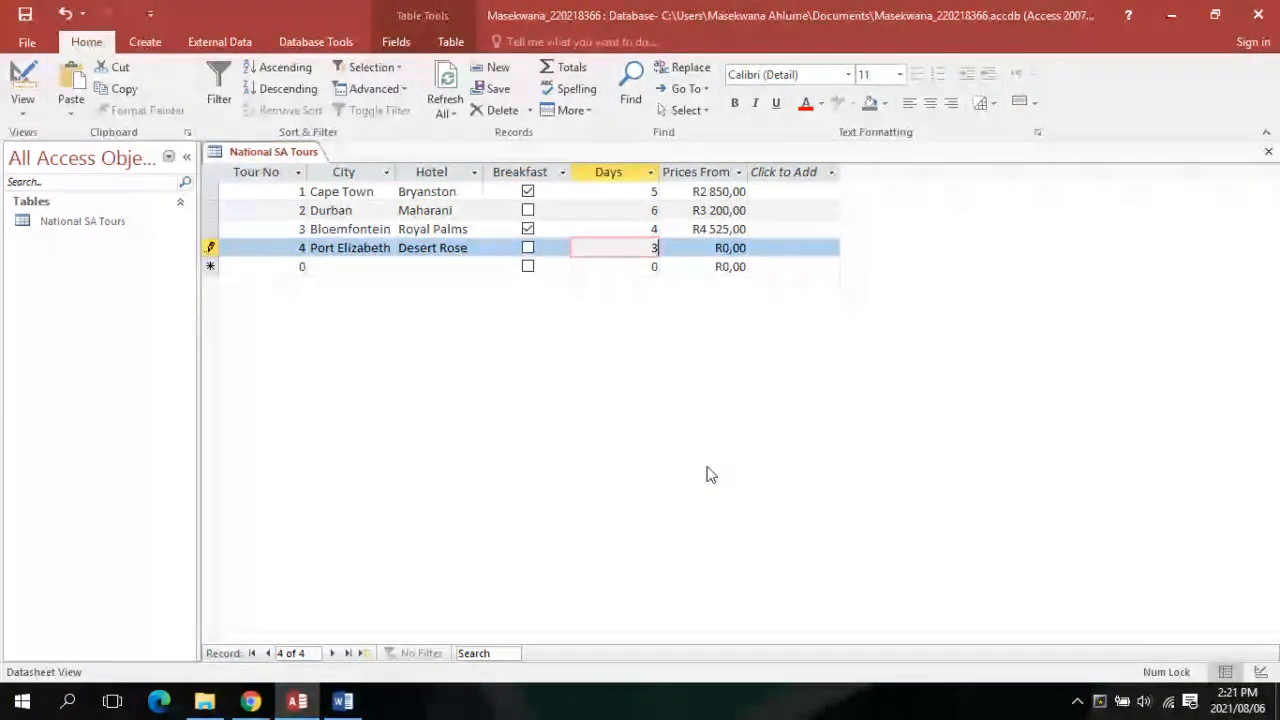
{"action": "key", "text": "Caps_Lock"}
{"action": "key", "text": "Tab"}
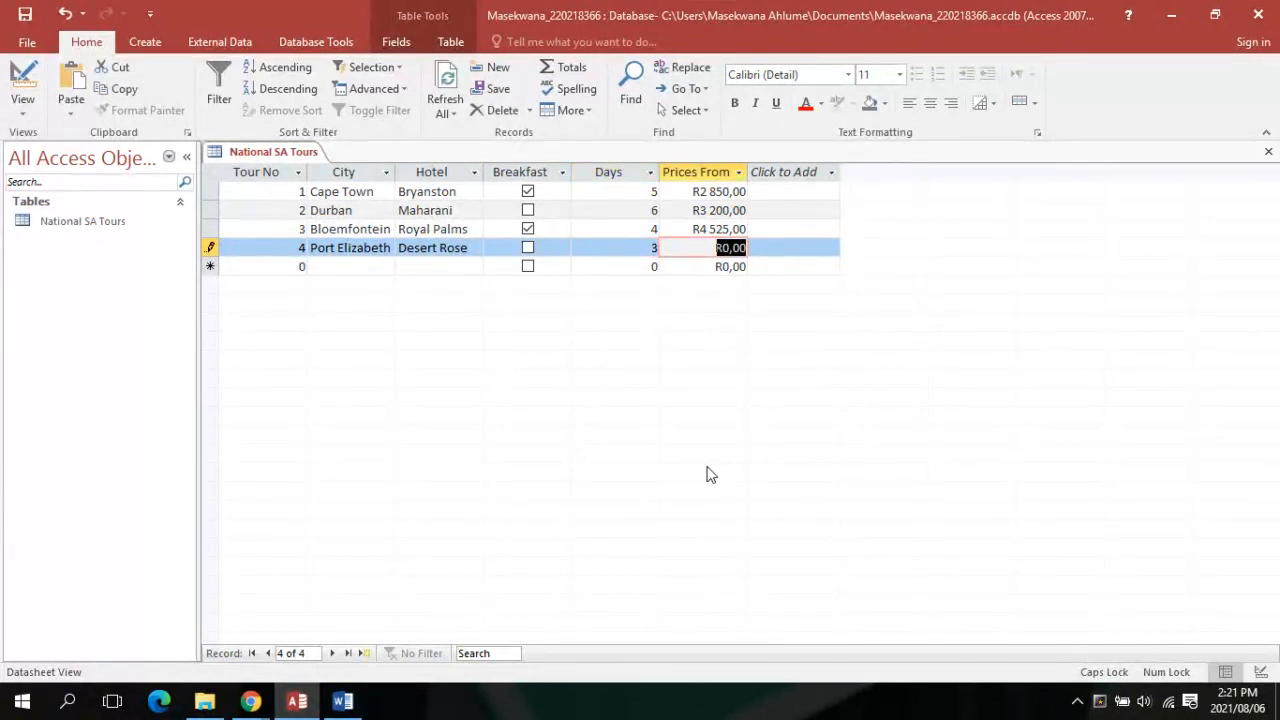
{"action": "type", "text": "2 360"}
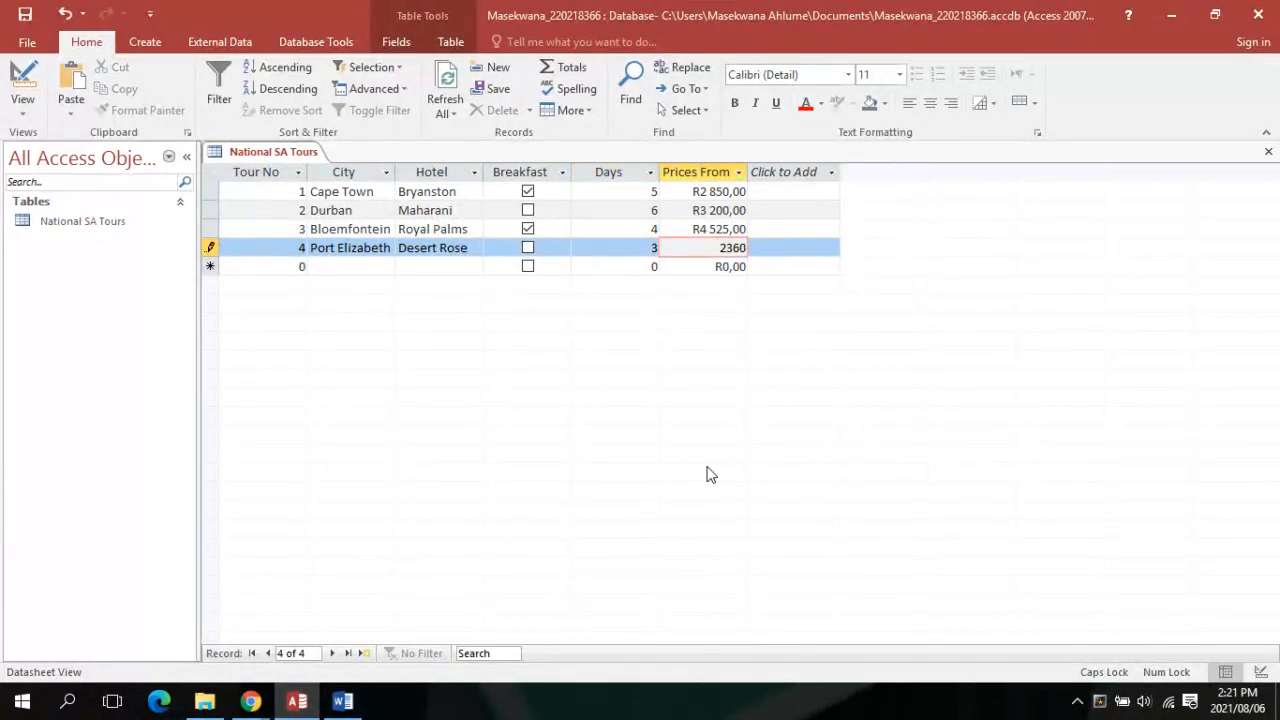
{"action": "type", "text": ",00"}
{"action": "key", "text": "Tab"}
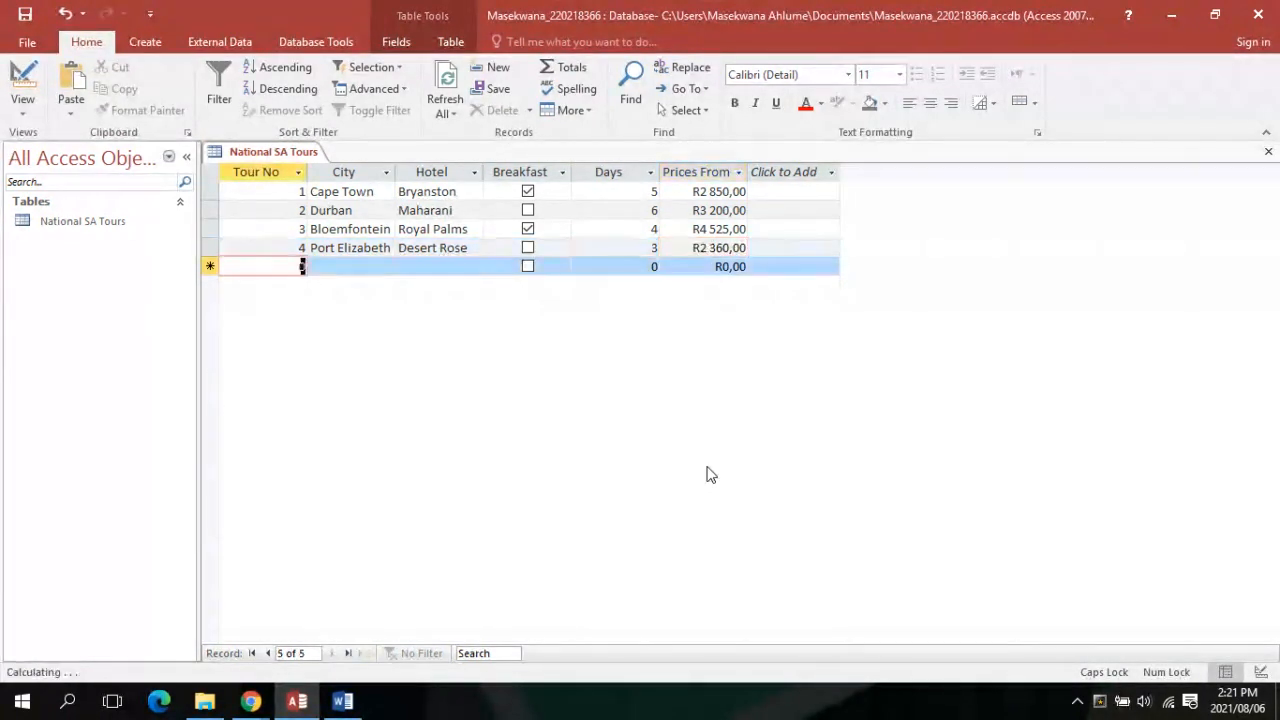
Start record 5 with city East London and hotel Harbour House
{"action": "type", "text": "5"}
{"action": "key", "text": "Tab"}
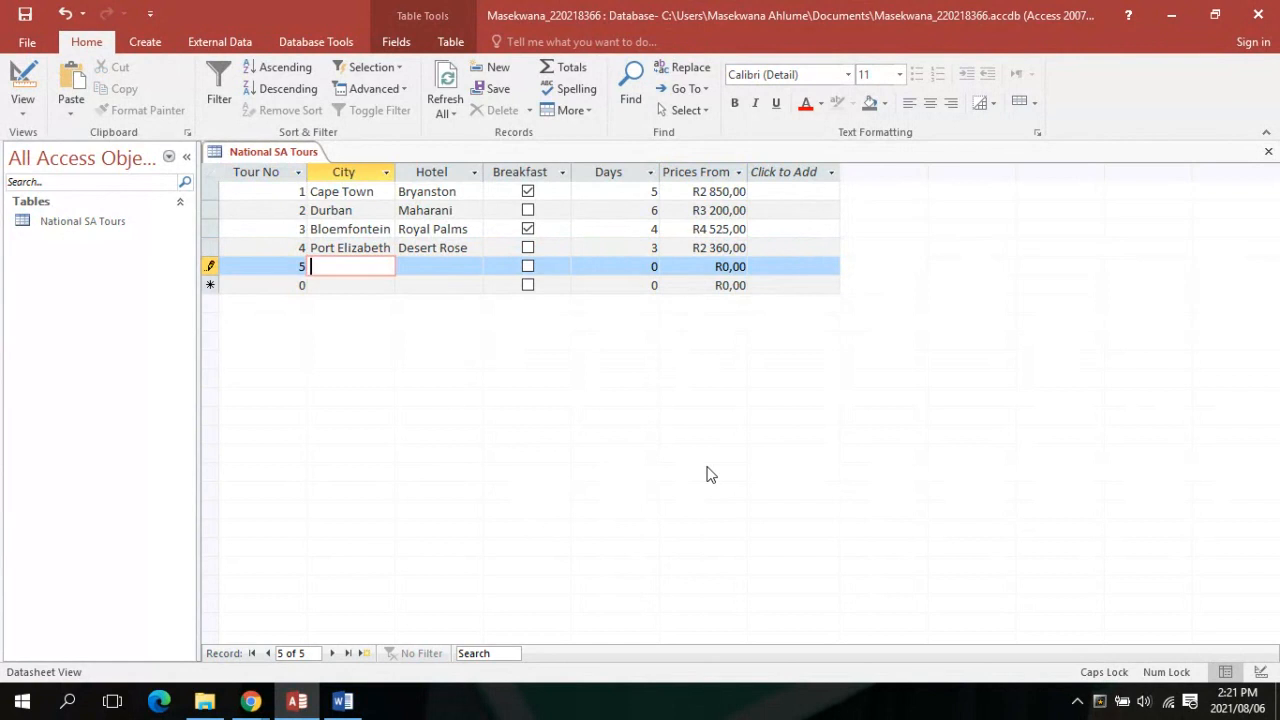
{"action": "type", "text": "W"}
{"action": "key", "text": "BackSpace"}
{"action": "type", "text": "E"}
{"action": "key", "text": "Caps_Lock"}
{"action": "type", "text": "asr"}
{"action": "key", "text": "Caps_Lock"}
{"action": "key", "text": "BackSpace"}
{"action": "key", "text": "Caps_Lock"}
{"action": "key", "text": "Caps_Lock"}
{"action": "key", "text": "Caps_Lock"}
{"action": "type", "text": "t"}
{"action": "key", "text": "Caps_Lock"}
{"action": "type", "text": "L"}
{"action": "key", "text": "Caps_Lock"}
{"action": "type", "text": "ondon"}
{"action": "key", "text": "Tab"}
{"action": "key", "text": "Caps_Lock"}
{"action": "type", "text": "Y"}
{"action": "key", "text": "Caps_Lock"}
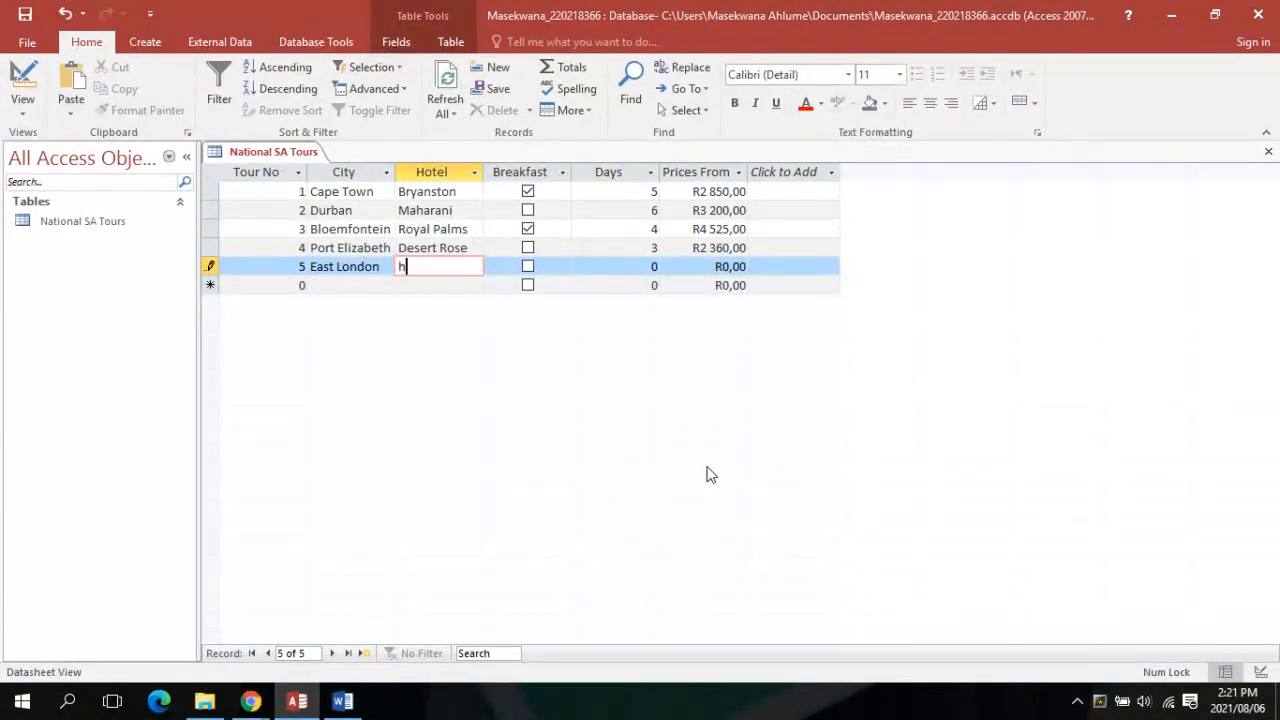
{"action": "type", "text": "a"}
{"action": "key", "text": "BackSpace"}
{"action": "key", "text": "BackSpace"}
{"action": "key", "text": "Caps_Lock"}
{"action": "type", "text": "H"}
{"action": "key", "text": "Caps_Lock"}
{"action": "type", "text": "arbour"}
{"action": "key", "text": "Caps_Lock"}
{"action": "type", "text": "H"}
{"action": "key", "text": "Caps_Lock"}
{"action": "type", "text": "ouse"}
Give the East London record 5 days and price 4300,90, then save it
{"action": "key", "text": "Tab"}
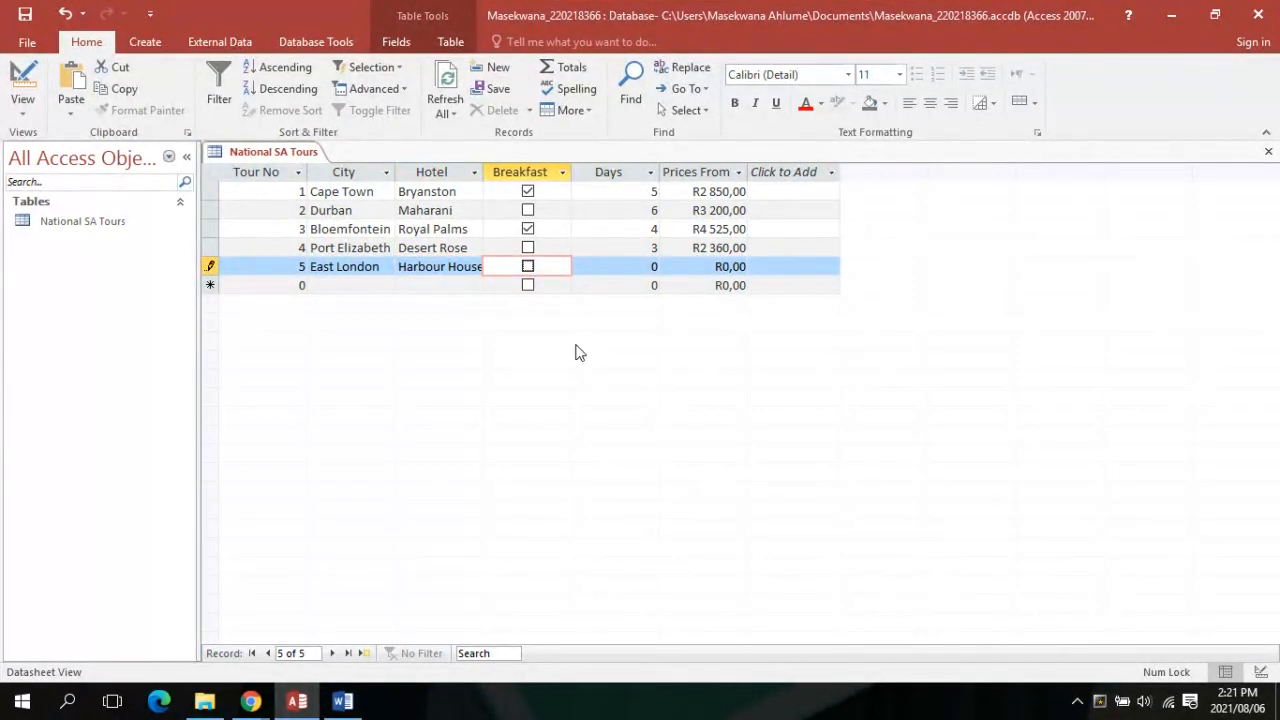
{"action": "key", "text": "Tab"}
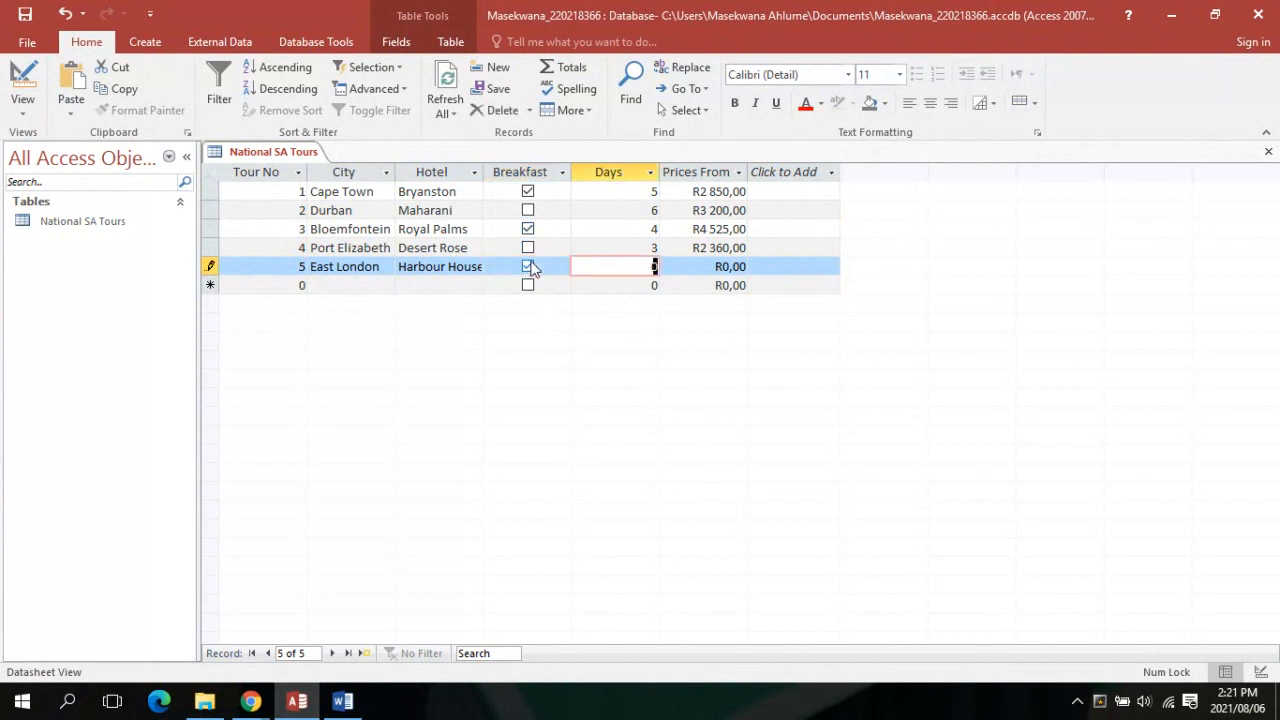
{"action": "type", "text": "5"}
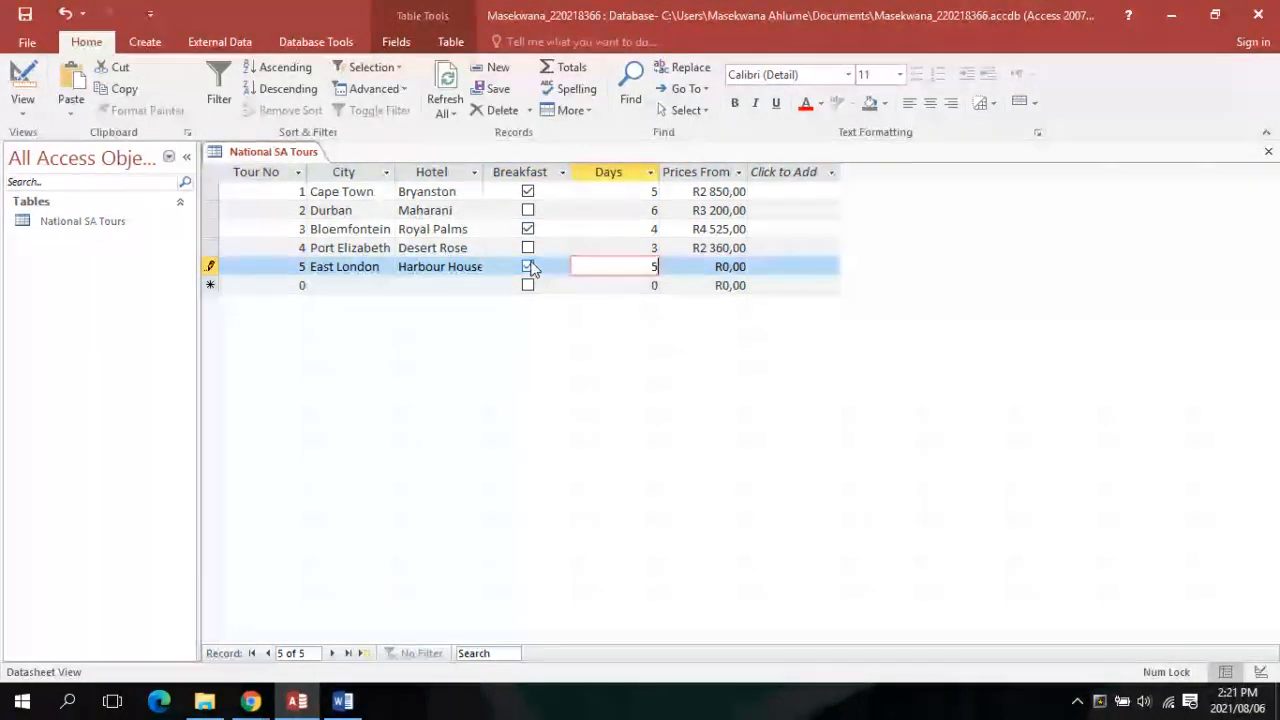
{"action": "key", "text": "Tab"}
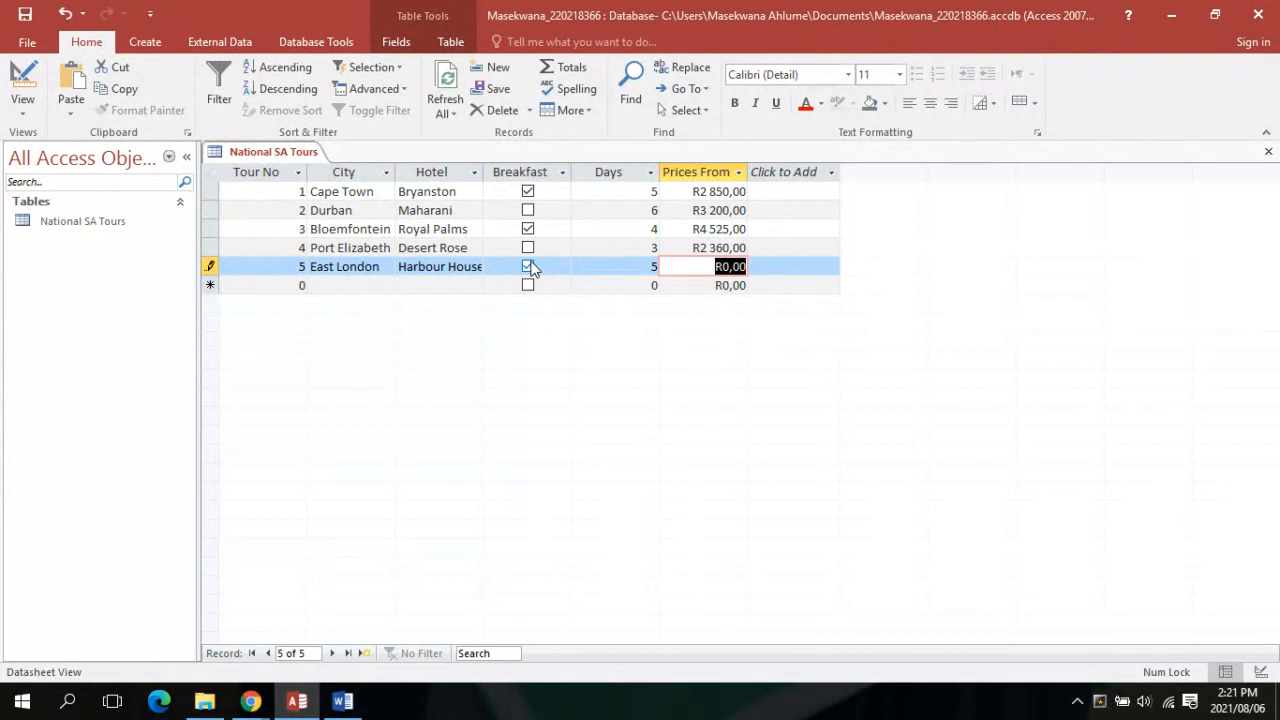
{"action": "type", "text": "4"}
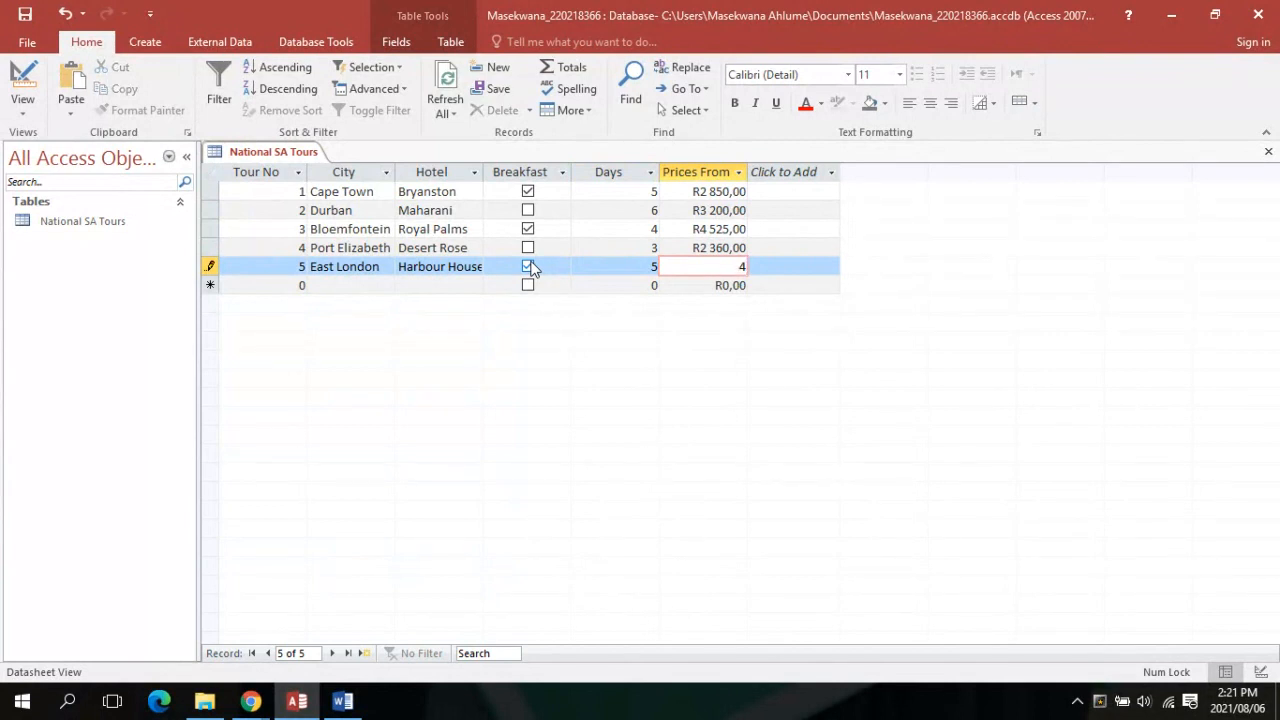
{"action": "type", "text": "300,90"}
{"action": "key", "text": "Tab"}
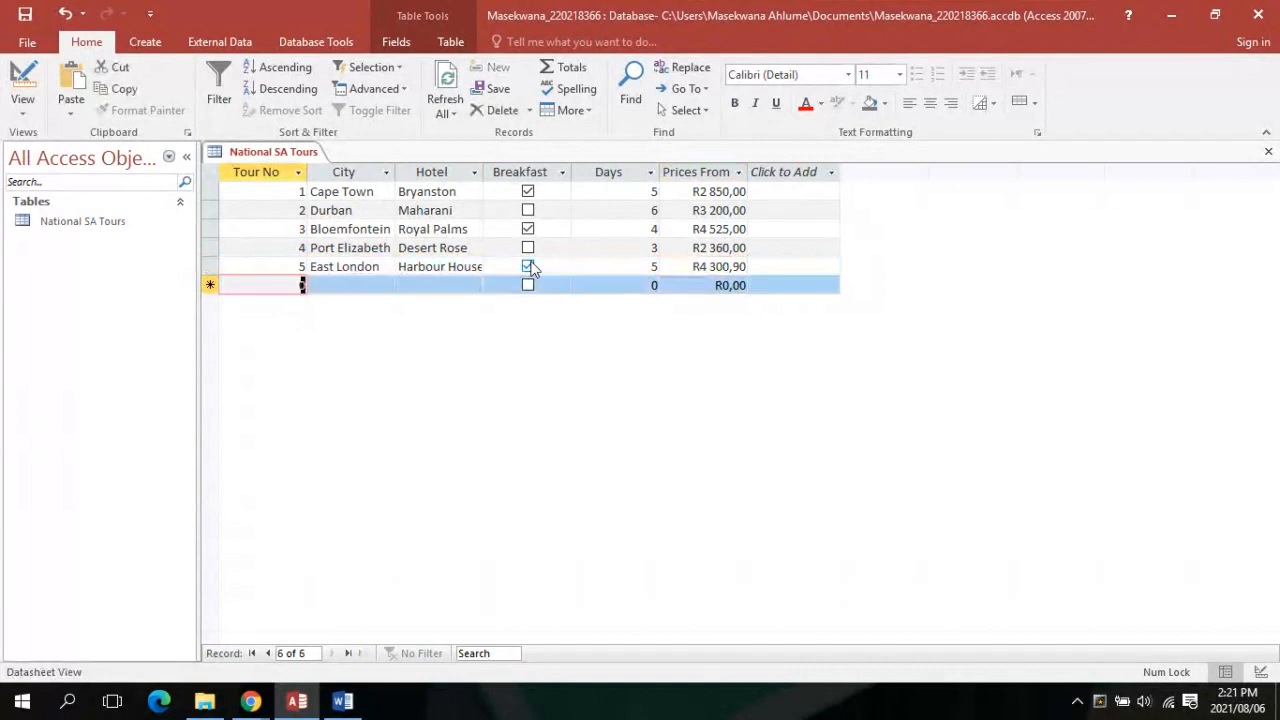
Start tour record 6 with city Nelspruit and hotel Krugers Rest
{"action": "type", "text": "6"}
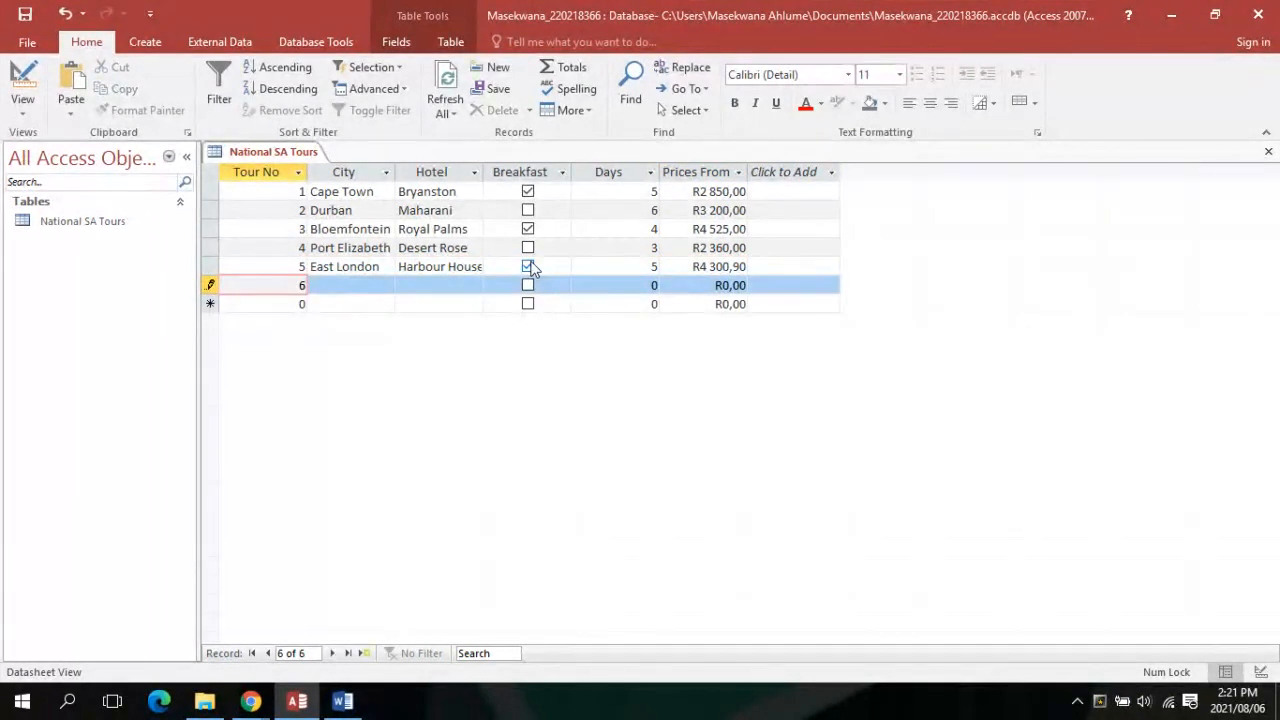
{"action": "key", "text": "Tab"}
{"action": "type", "text": "N"}
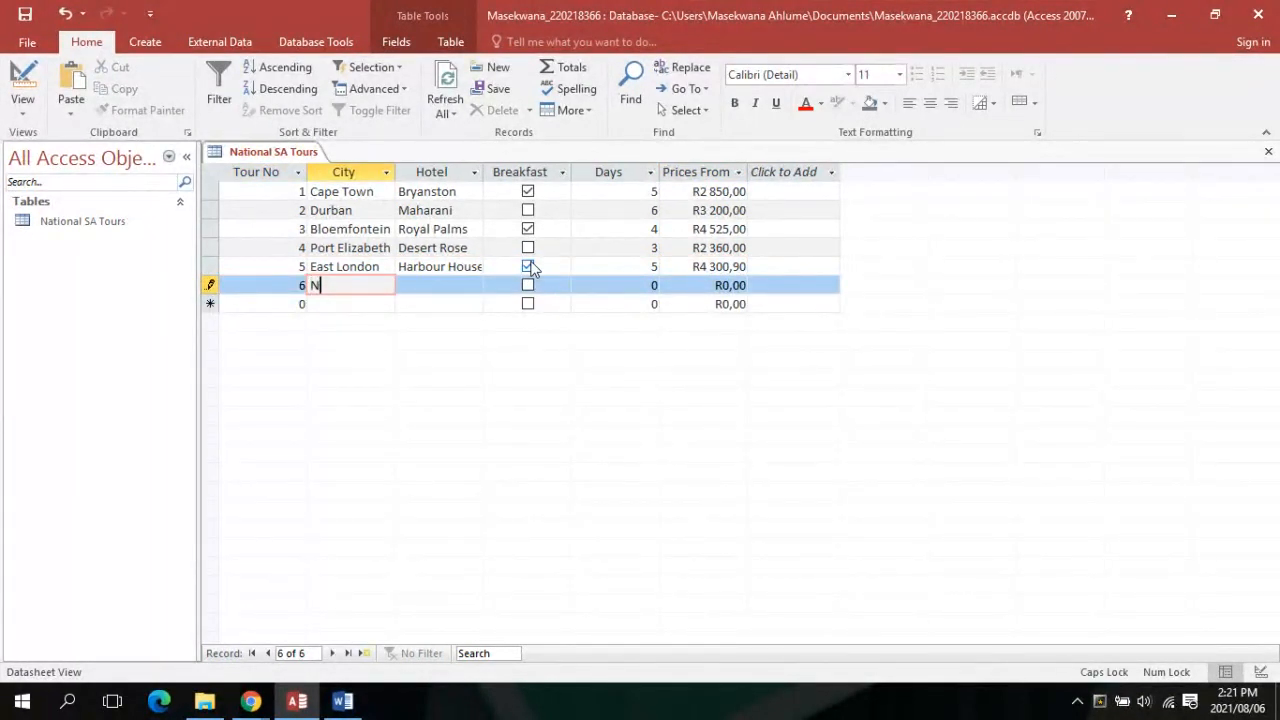
{"action": "type", "text": "elspruit"}
{"action": "key", "text": "Tab"}
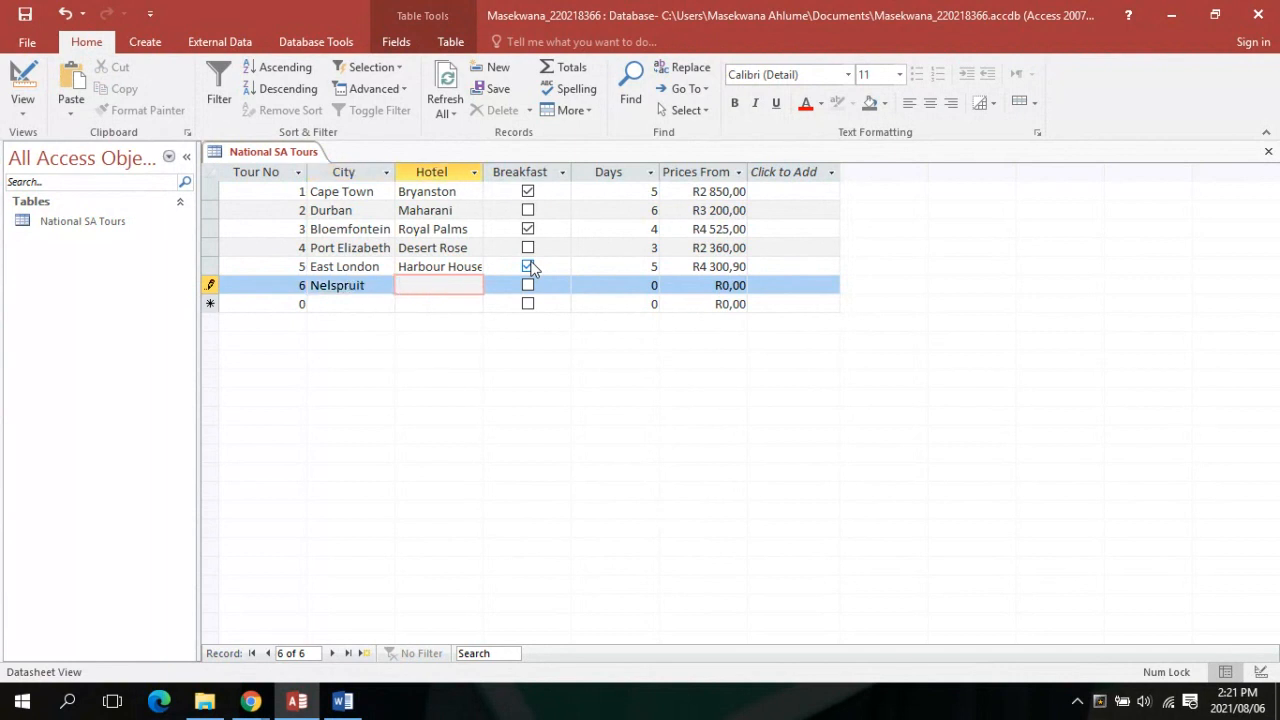
{"action": "type", "text": "J"}
{"action": "type", "text": "Kru"}
{"action": "type", "text": "gers"}
{"action": "type", "text": " Rest"}
{"action": "key", "text": "Tab"}
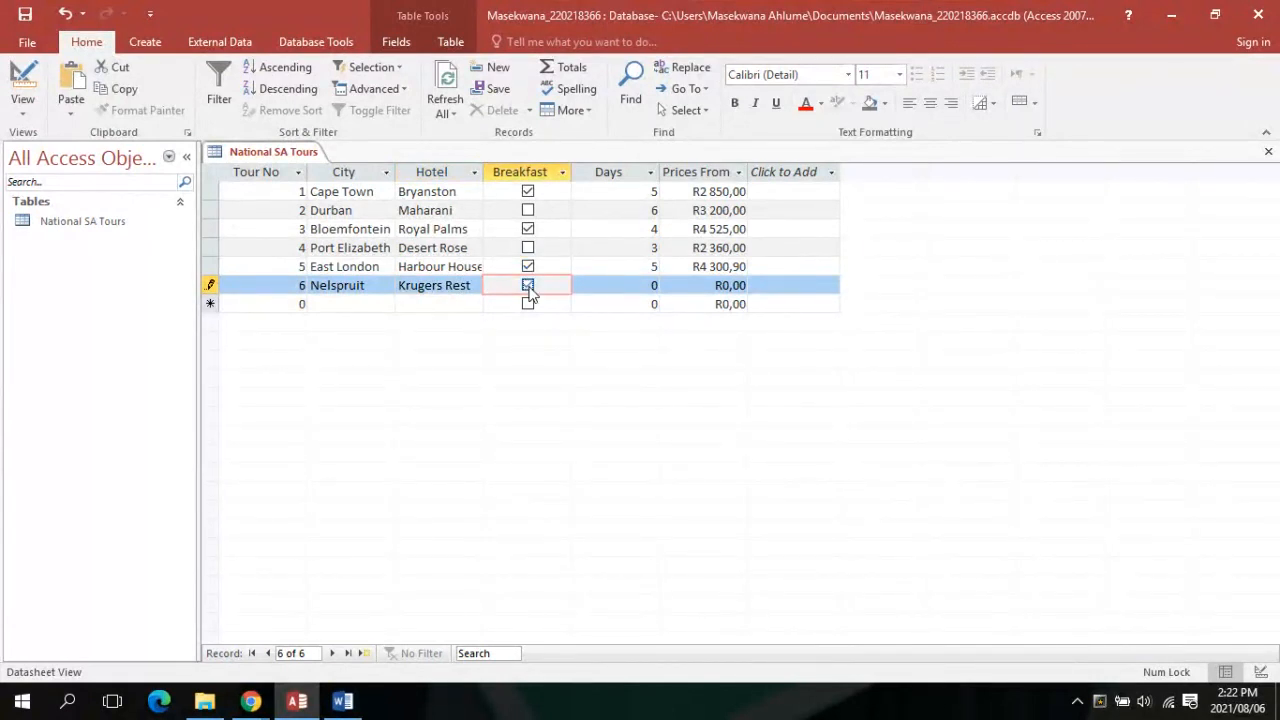
Complete the Nelspruit record with breakfast, 4 days and price R4 350,00, then show Word's sheet
{"action": "key", "text": "Tab"}
{"action": "type", "text": "4"}
{"action": "key", "text": "Tab"}
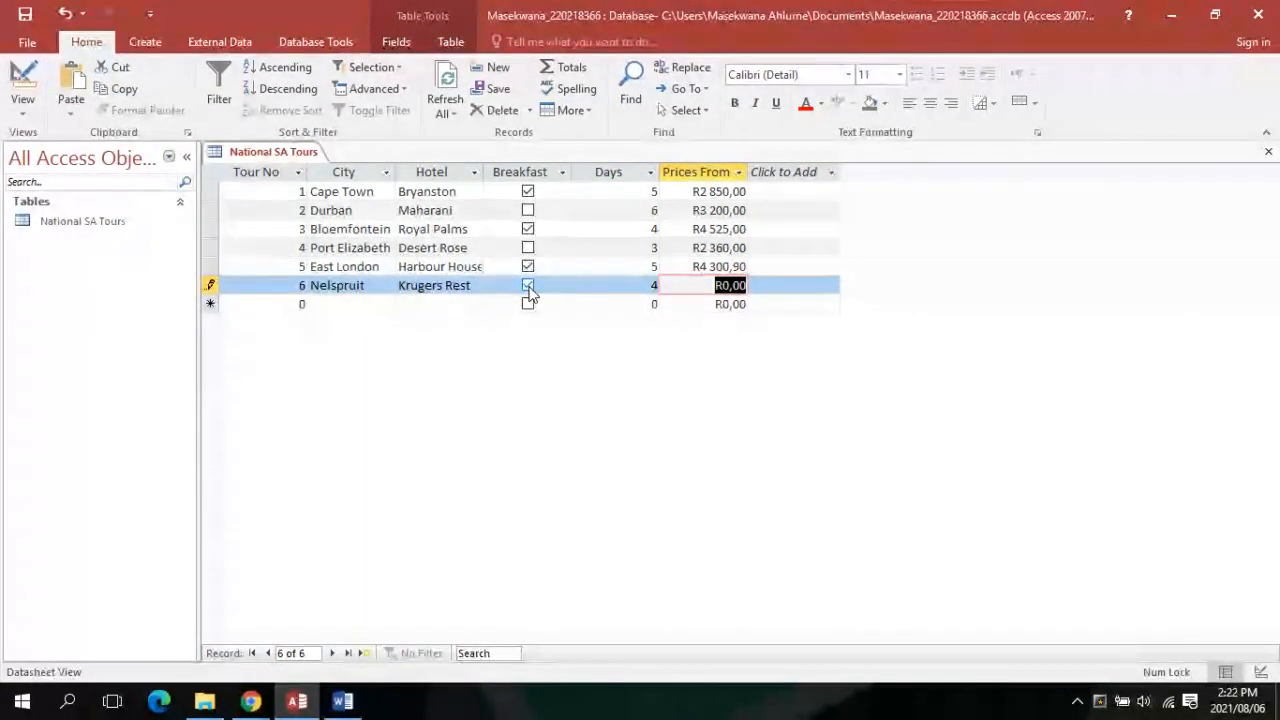
{"action": "type", "text": "4320"}
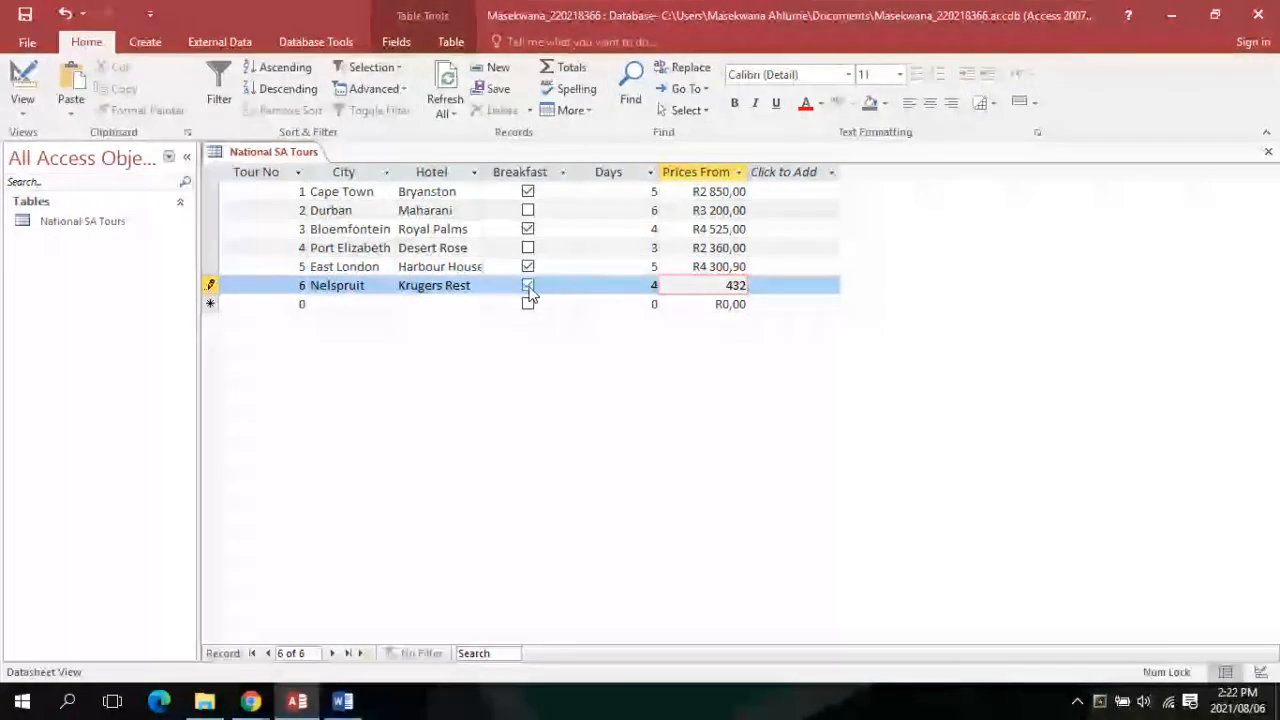
{"action": "key", "text": "BackSpace"}
{"action": "key", "text": "BackSpace"}
{"action": "type", "text": "50"}
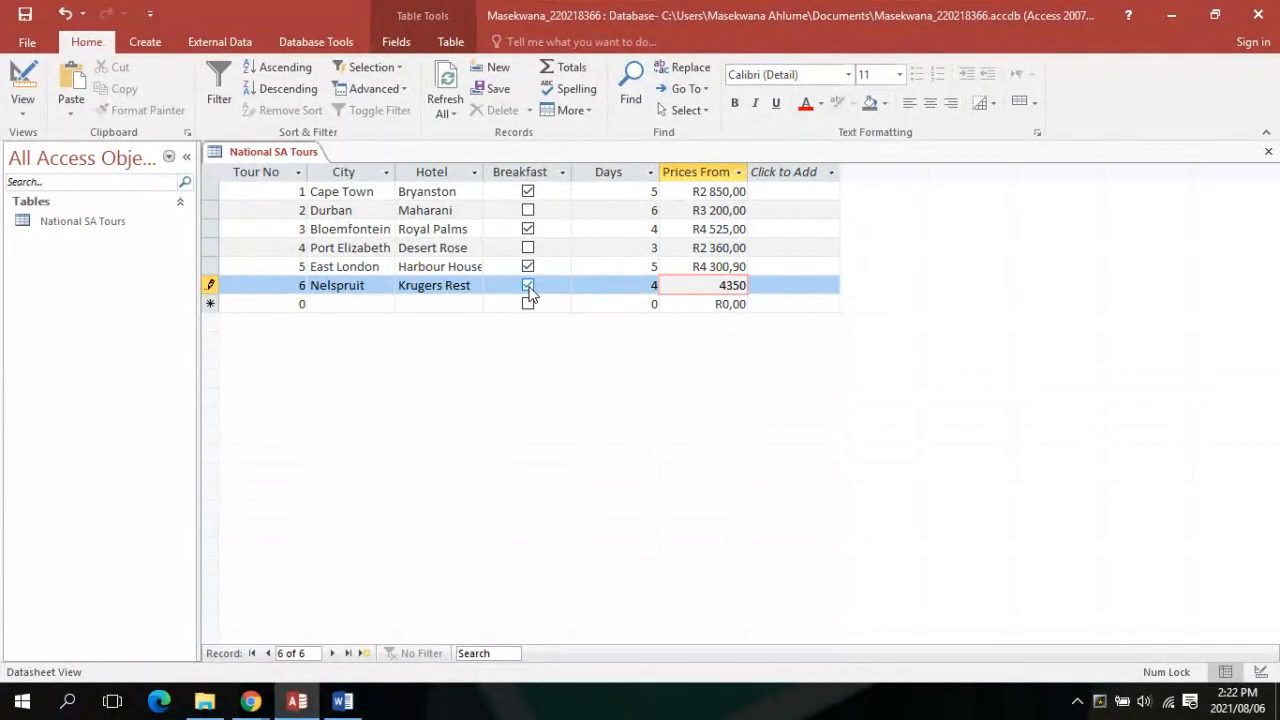
{"action": "type", "text": ",00"}
{"action": "key", "text": "Return"}
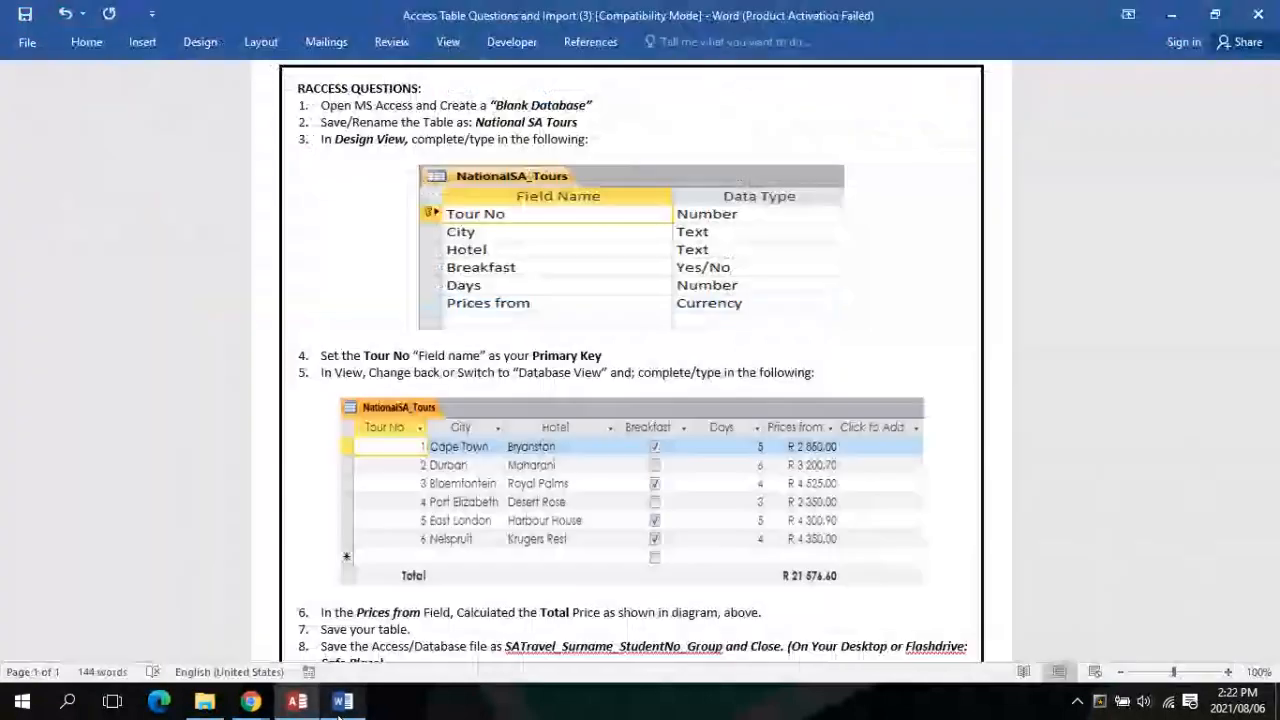
{"action": "left_click", "coordinate": [343, 701]}
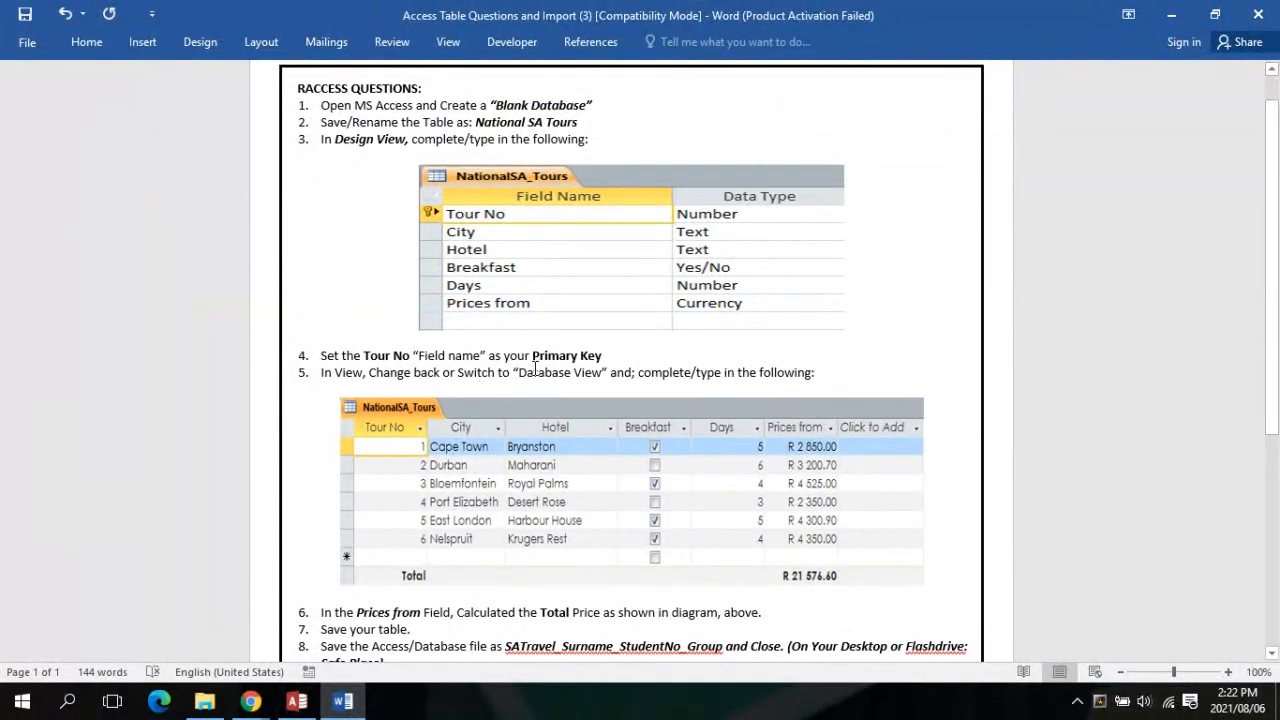
Put the National SA Tours table in Design View, then bring Word's question sheet forward
{"action": "left_click", "coordinate": [297, 701]}
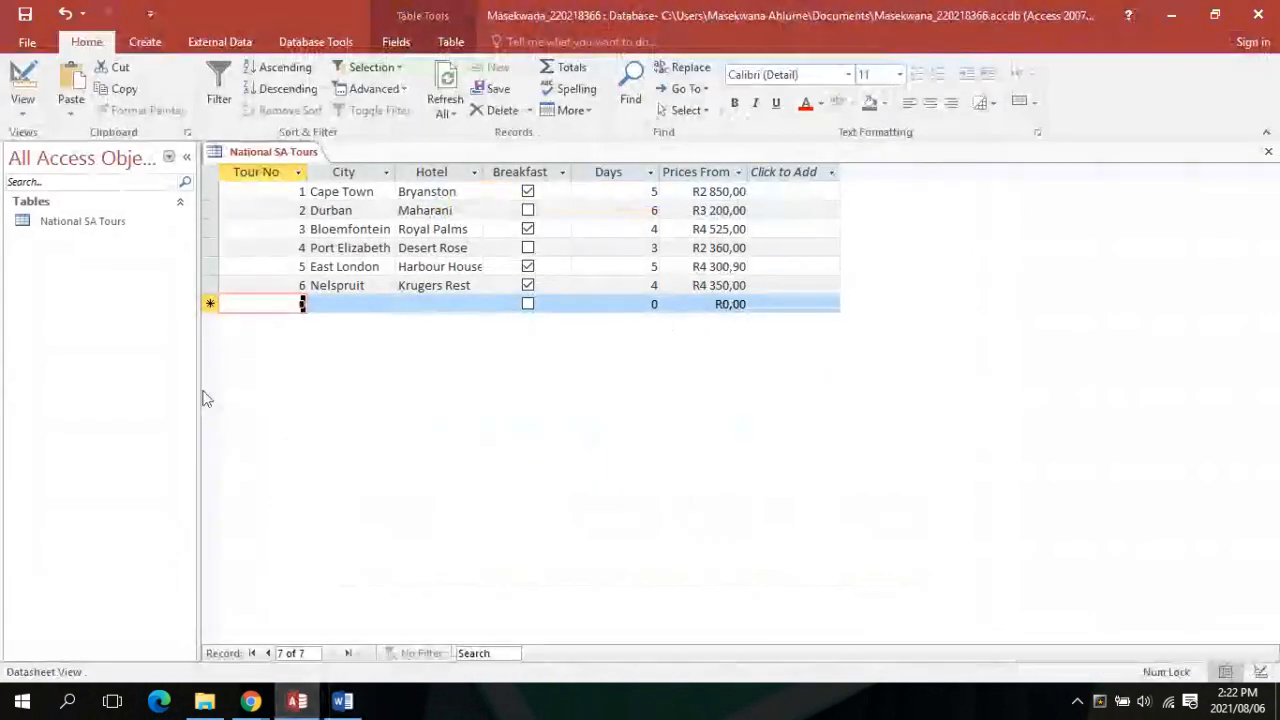
{"action": "left_click", "coordinate": [22, 108]}
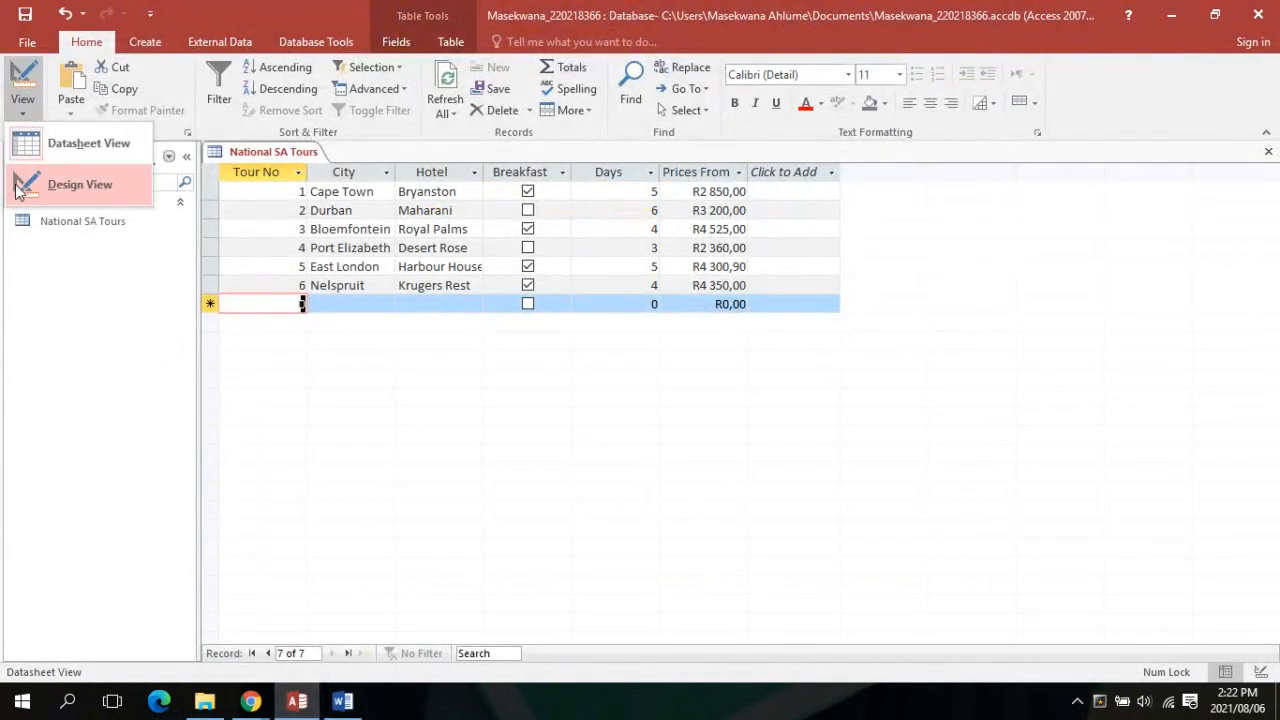
{"action": "left_click", "coordinate": [70, 184]}
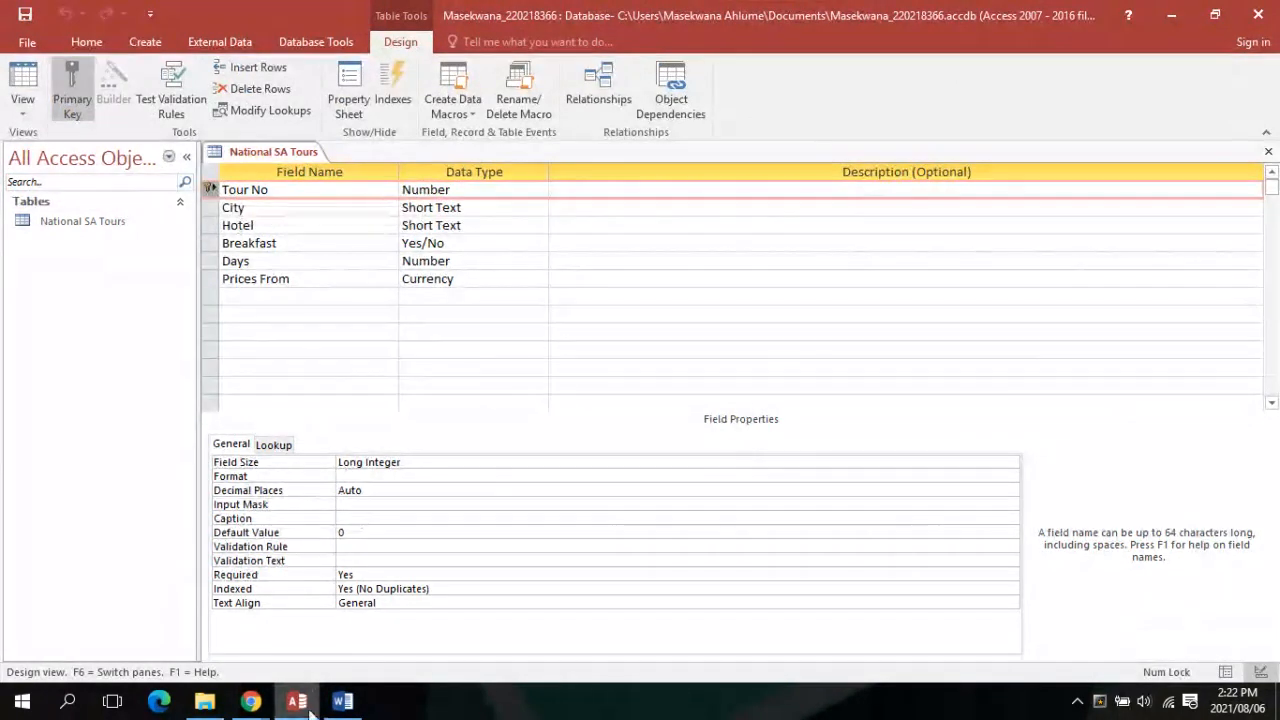
{"action": "left_click", "coordinate": [341, 702]}
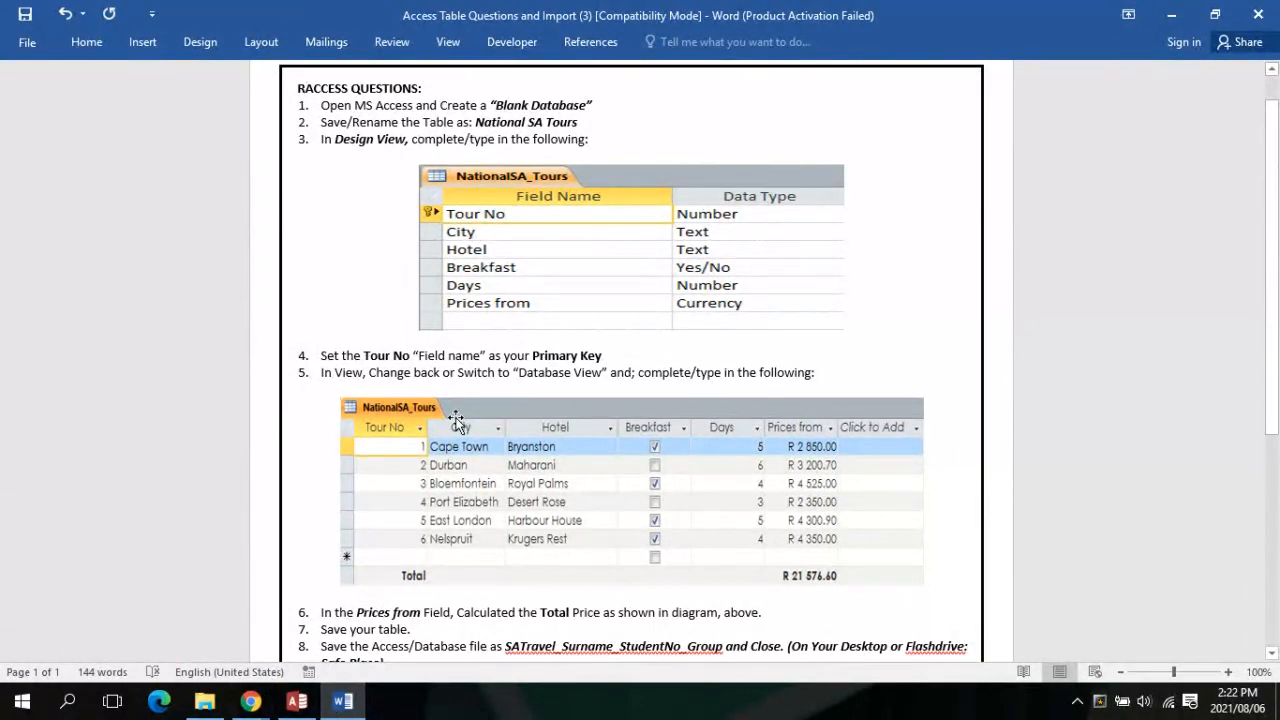
Read down to the Total price step and Excel import instructions, then return to Access
{"action": "scroll", "coordinate": [455, 420], "scroll_direction": "down", "scroll_amount": 1}
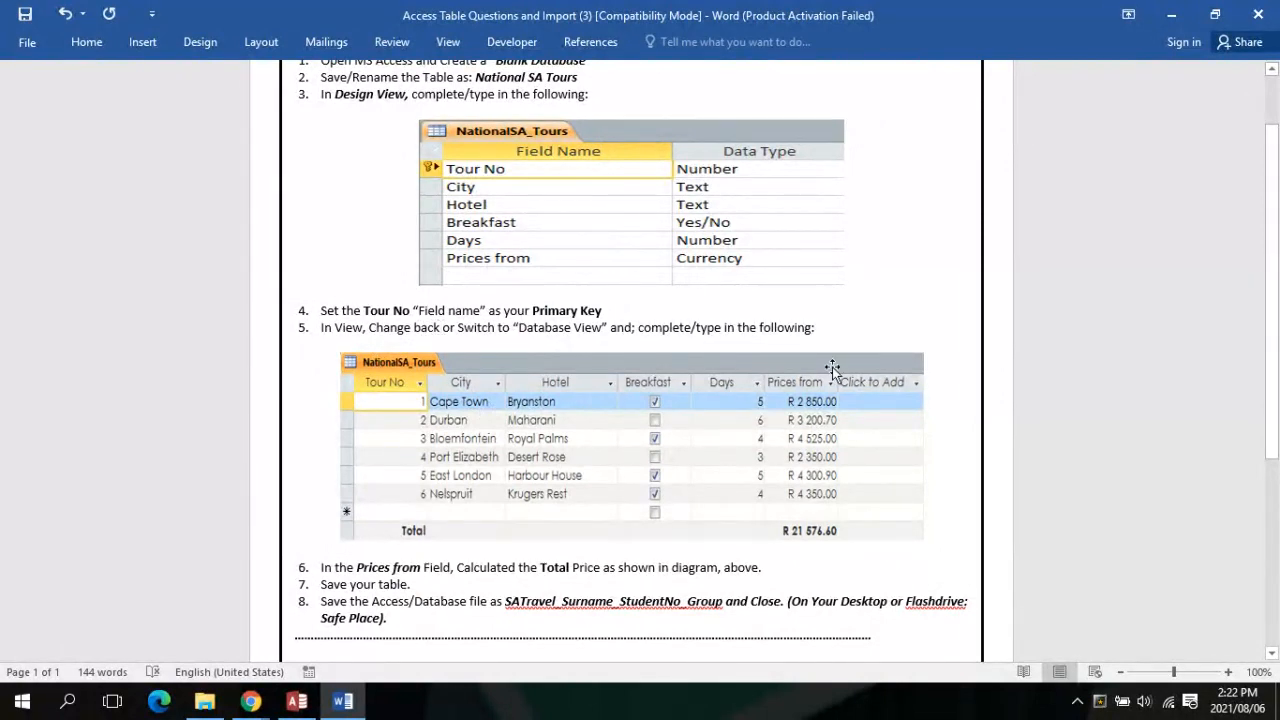
{"action": "scroll", "coordinate": [829, 373], "scroll_direction": "down", "scroll_amount": 1}
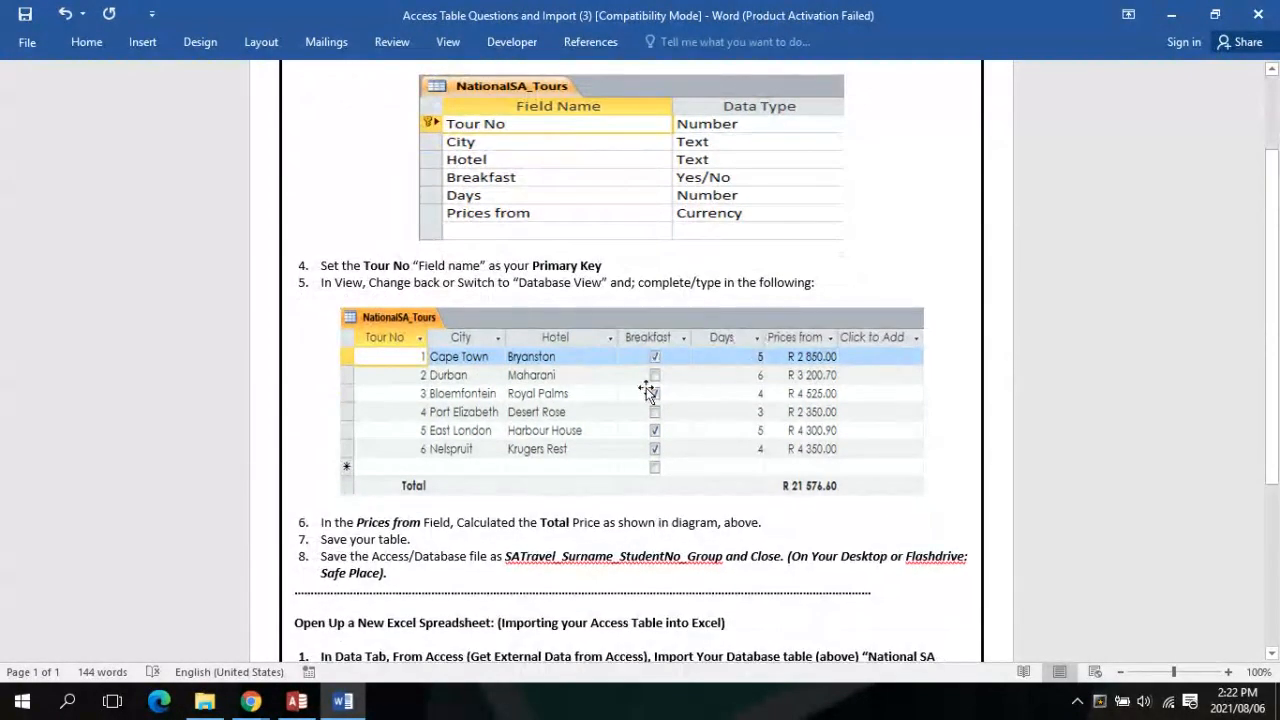
{"action": "scroll", "coordinate": [575, 360], "scroll_direction": "down", "scroll_amount": 2}
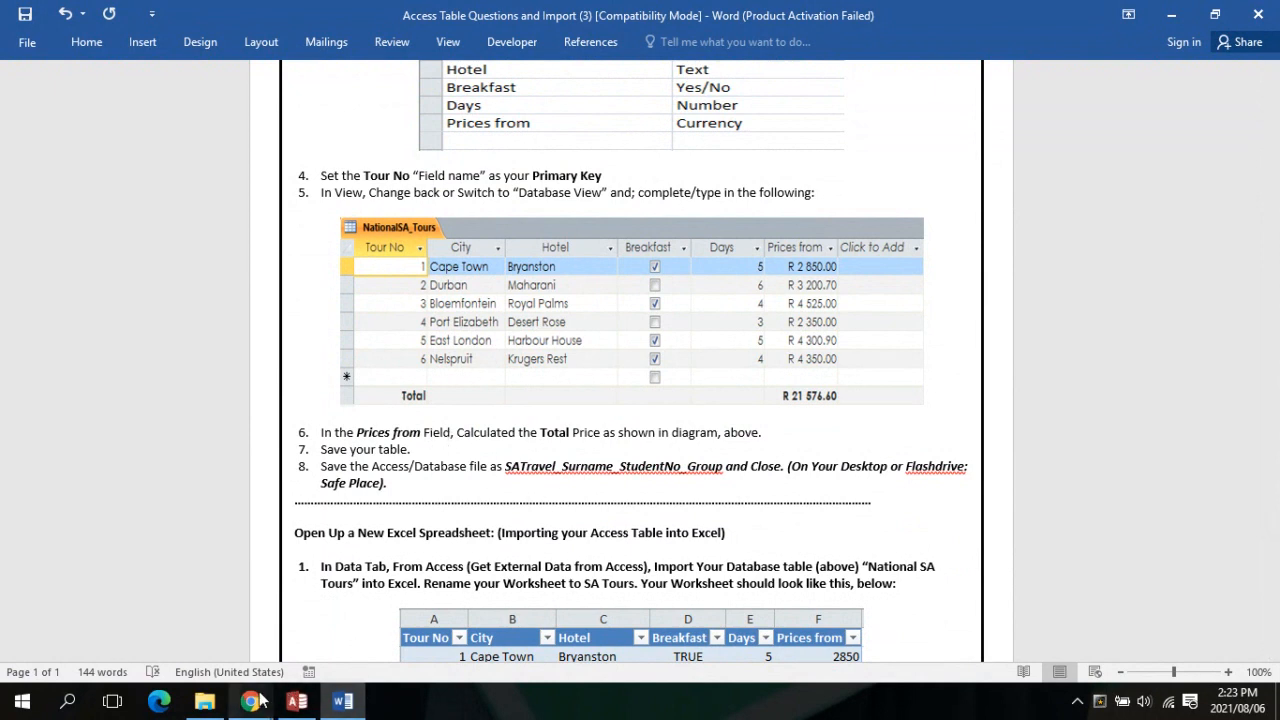
{"action": "mouse_move", "coordinate": [251, 700]}
{"action": "mouse_move", "coordinate": [238, 654]}
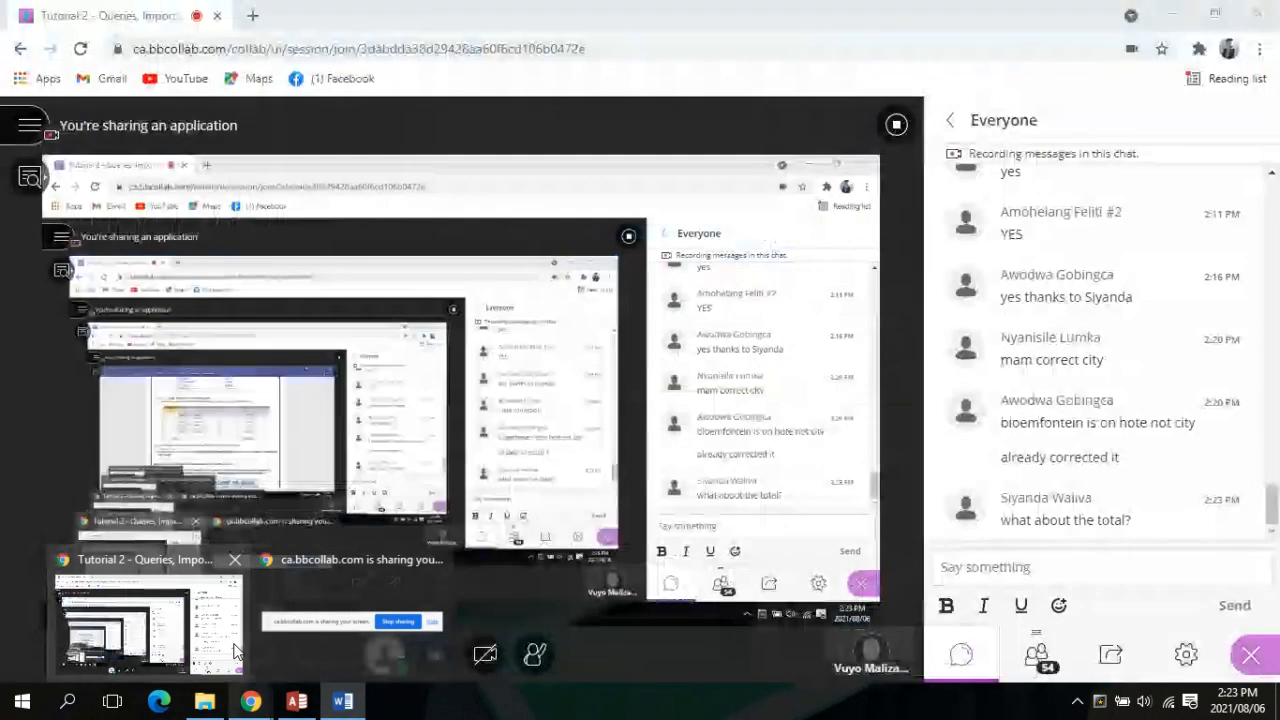
{"action": "mouse_move", "coordinate": [293, 700]}
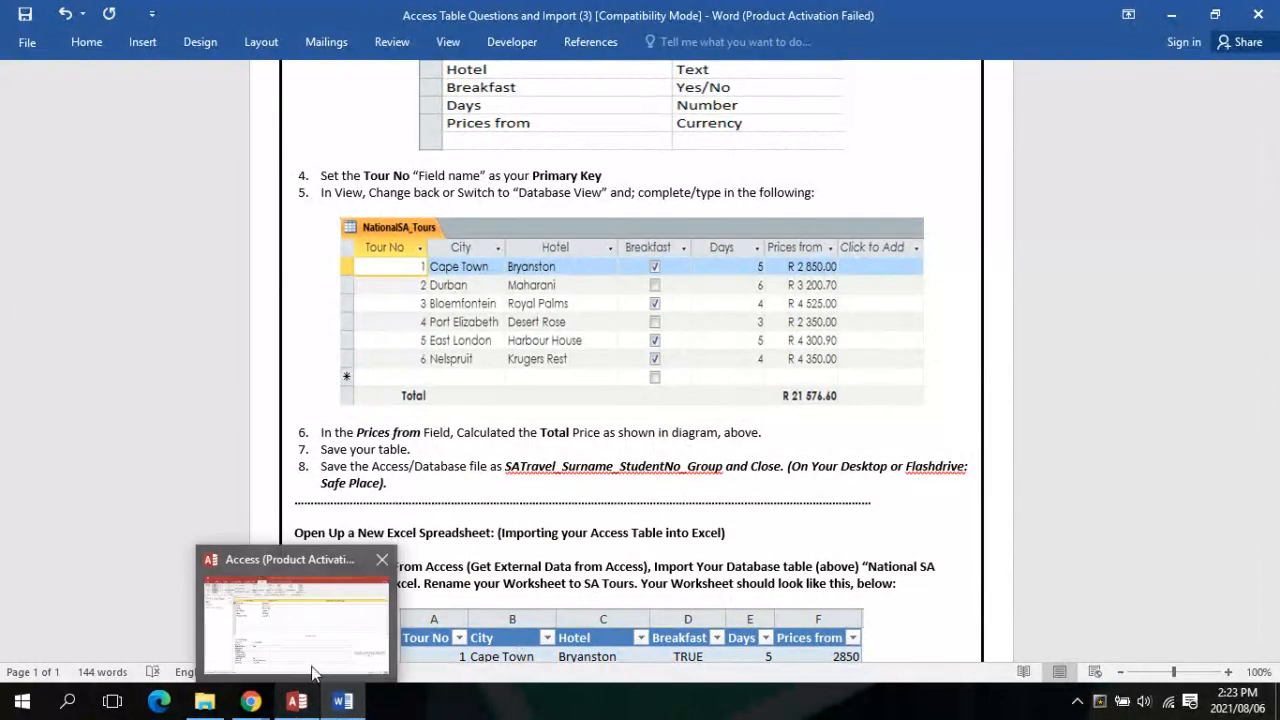
{"action": "left_click", "coordinate": [313, 673]}
Return the table to Datasheet View and select the Prices From column
{"action": "left_click", "coordinate": [22, 106]}
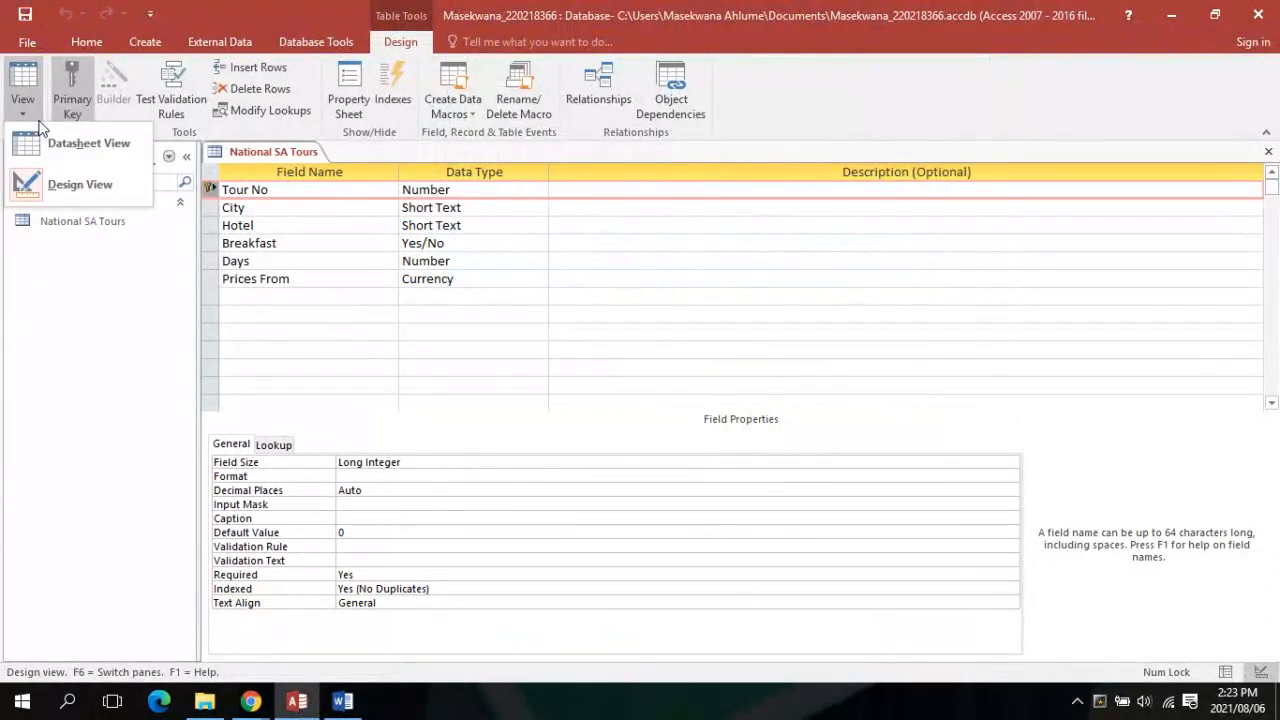
{"action": "left_click", "coordinate": [88, 143]}
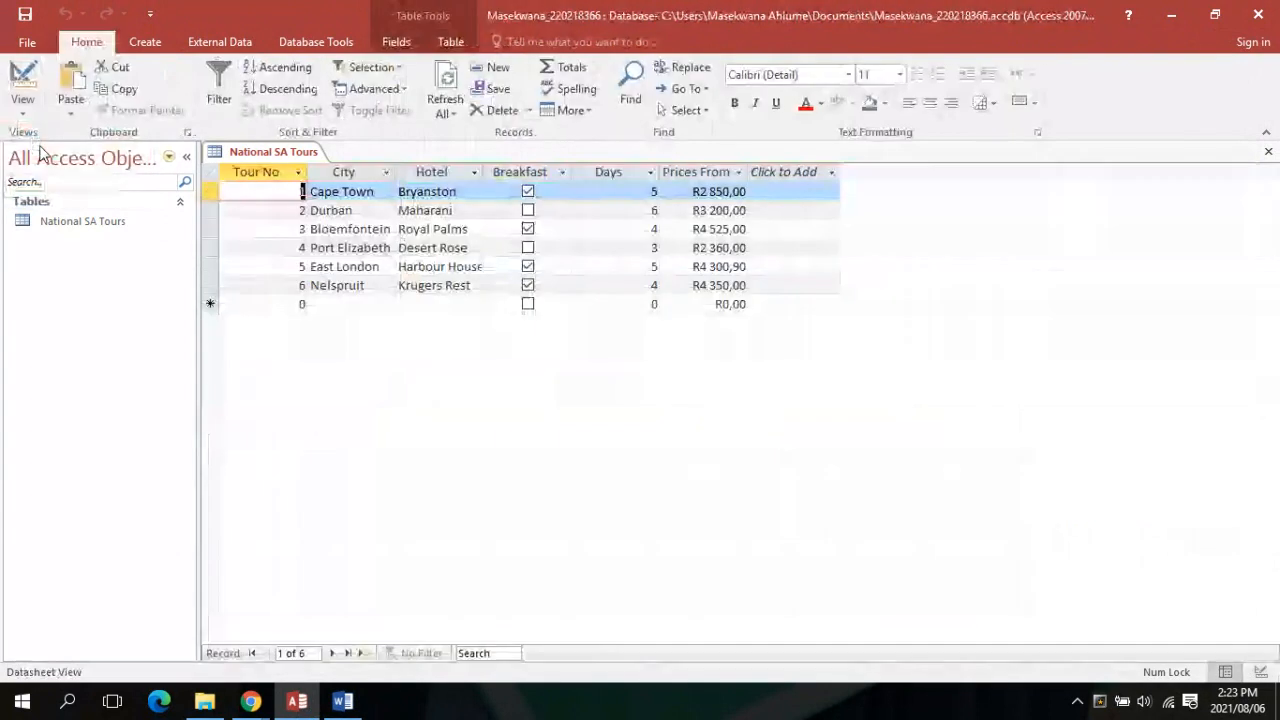
{"action": "left_click", "coordinate": [728, 173]}
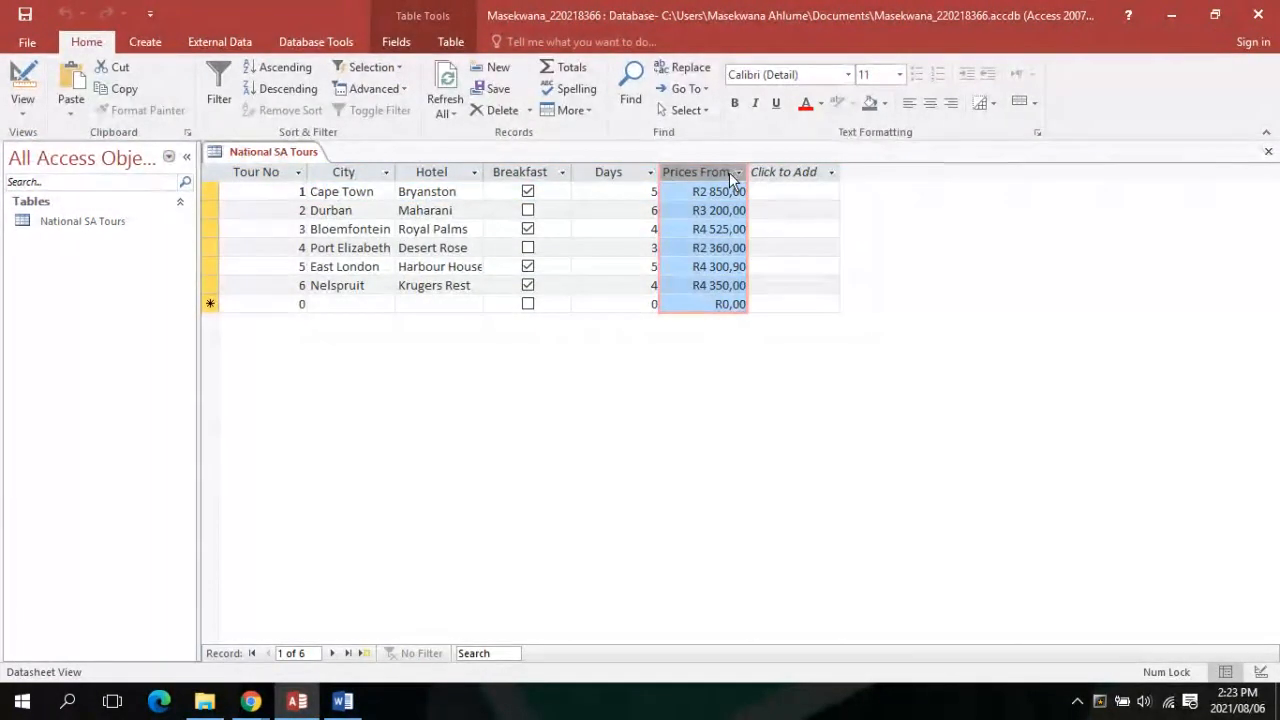
{"action": "left_click", "coordinate": [468, 219]}
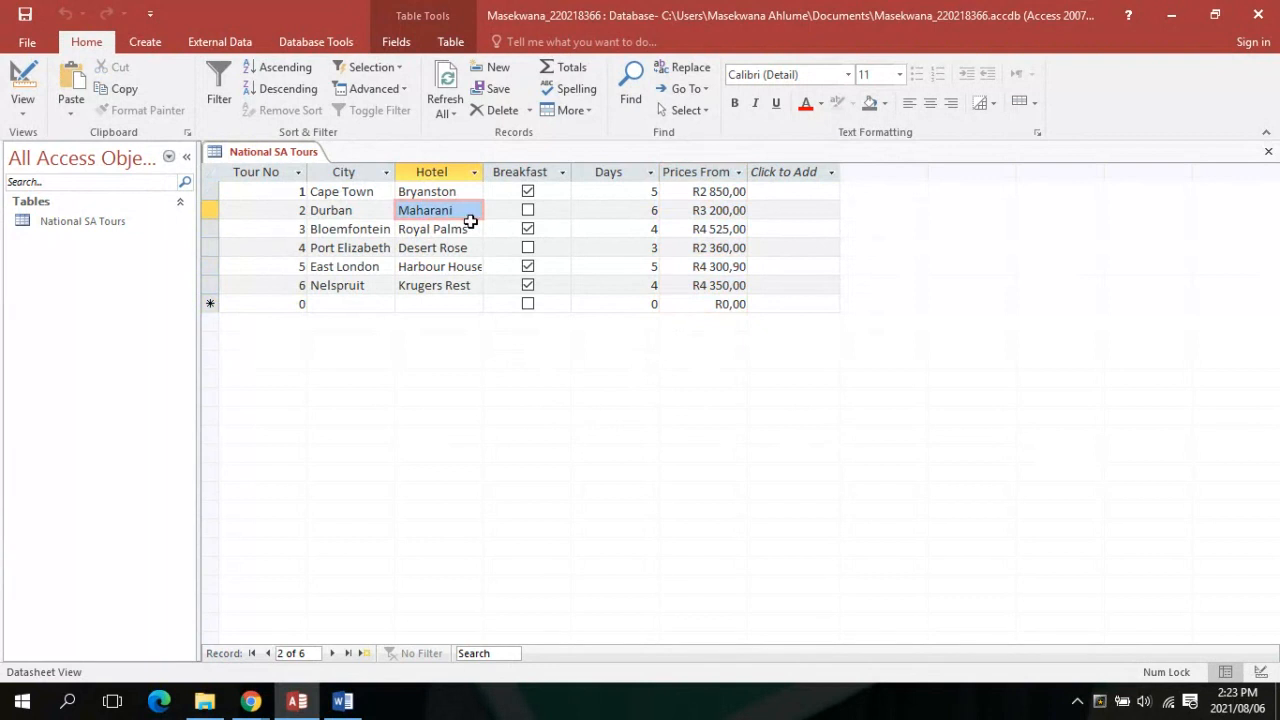
{"action": "left_click", "coordinate": [707, 172]}
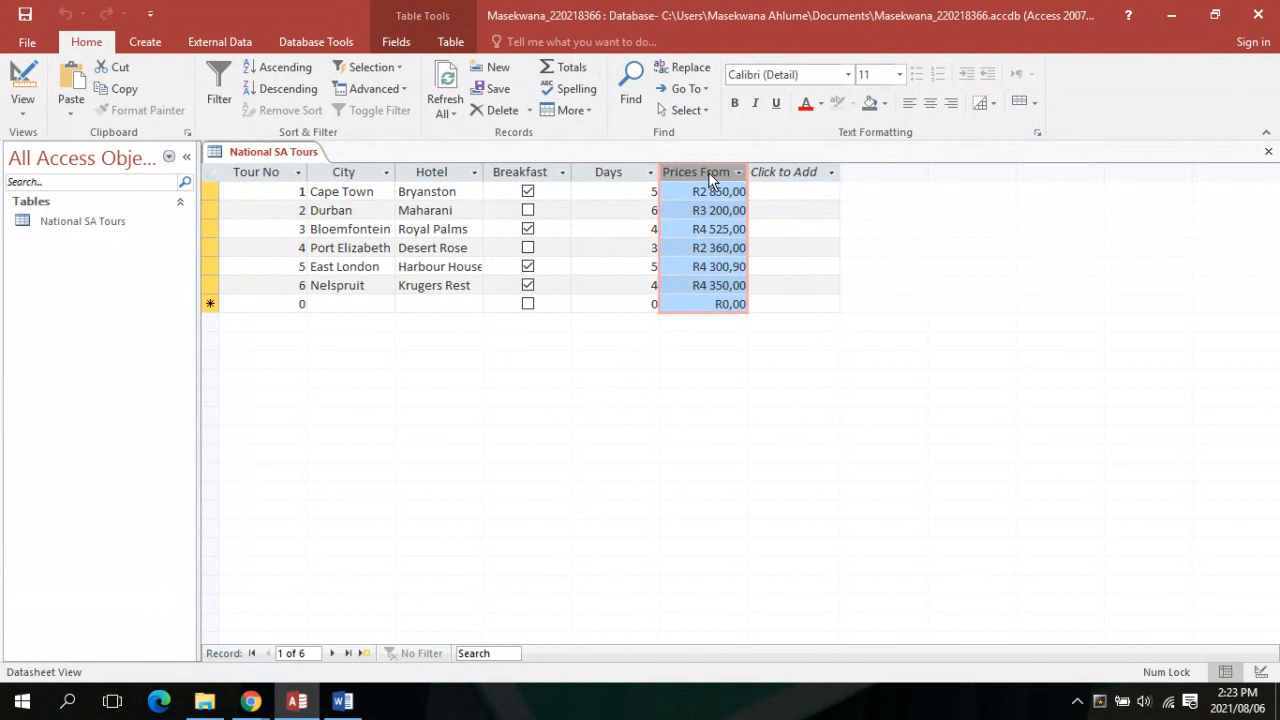
Add a Totals row and set Sum under Prices From, giving R21 585,90
{"action": "left_click", "coordinate": [565, 75]}
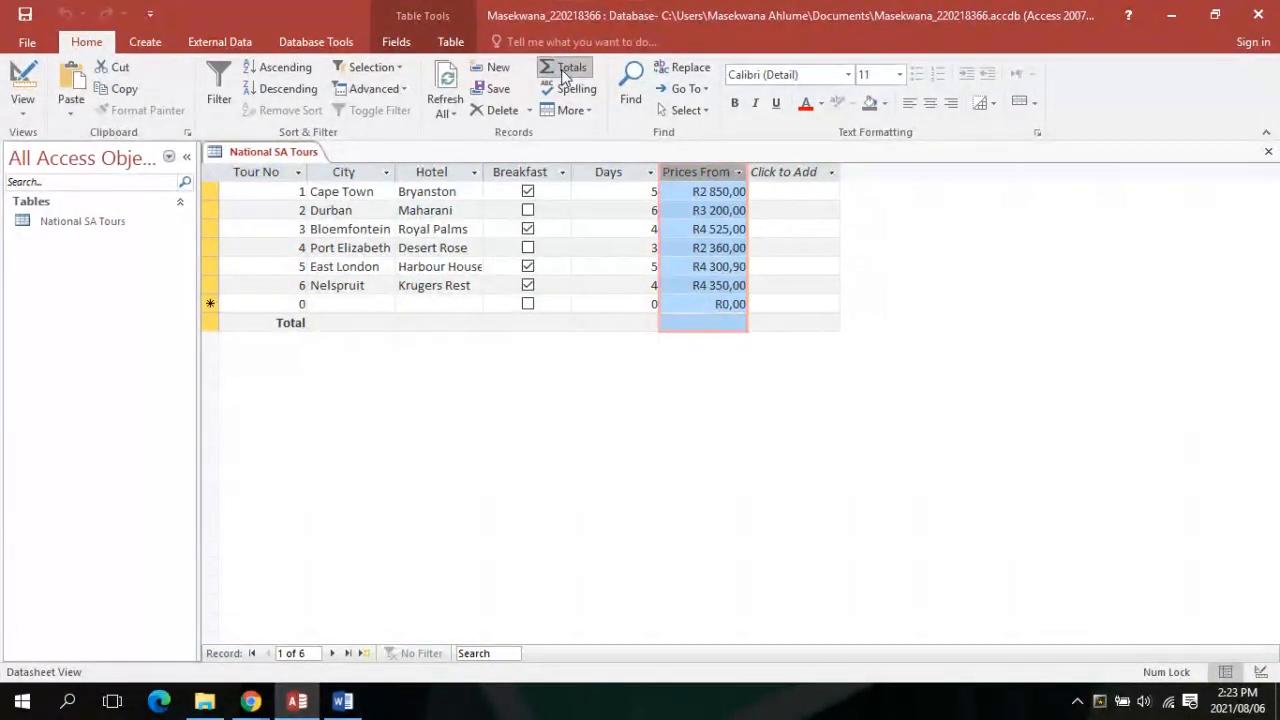
{"action": "left_click", "coordinate": [668, 322]}
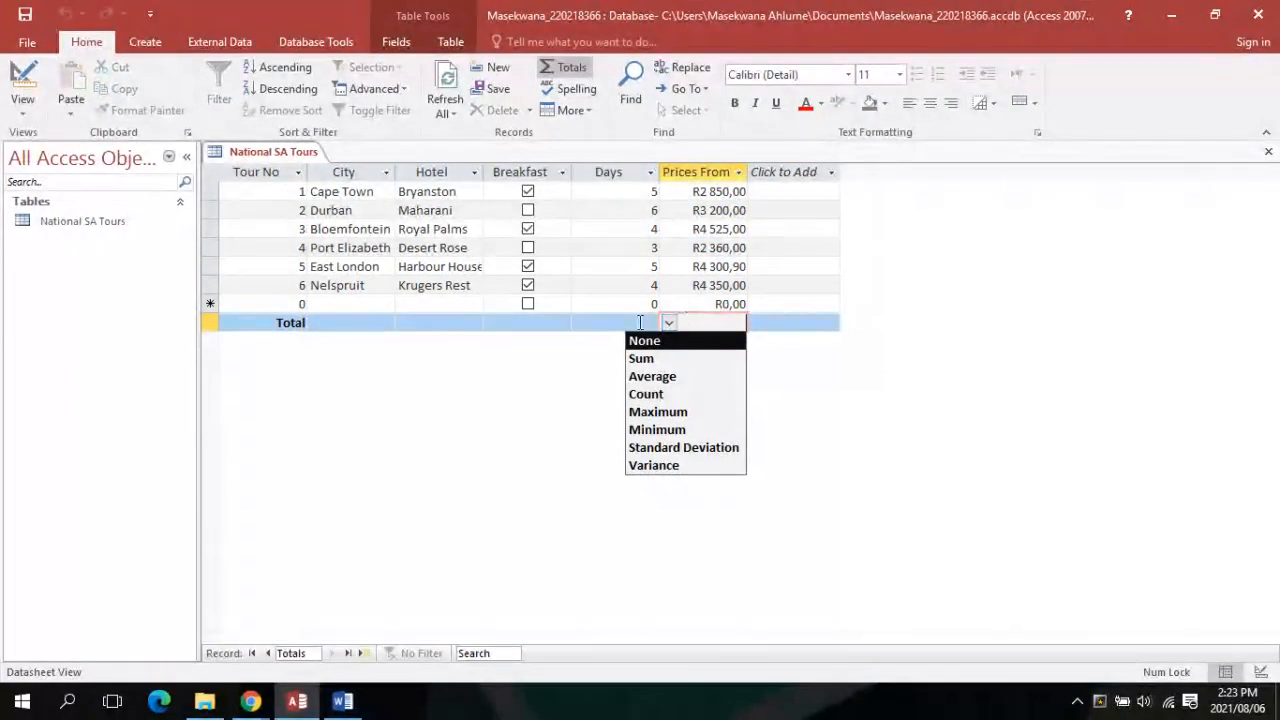
{"action": "left_click", "coordinate": [637, 316]}
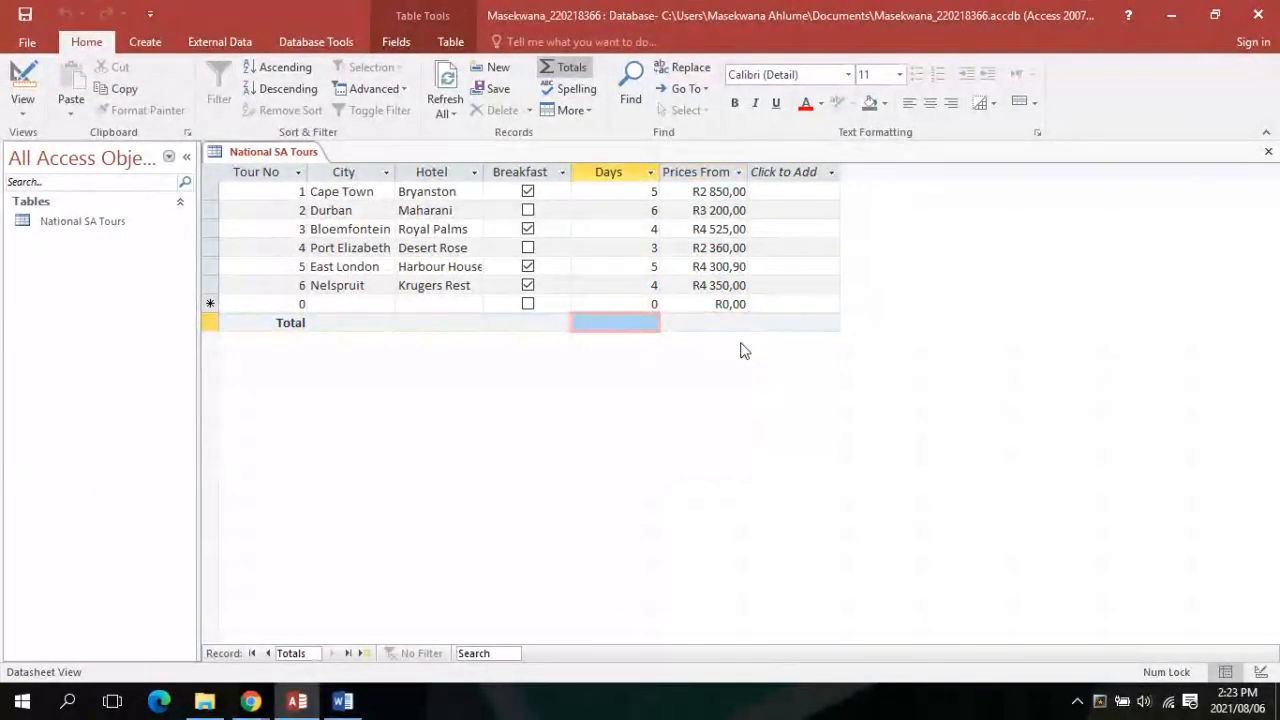
{"action": "left_click", "coordinate": [727, 315]}
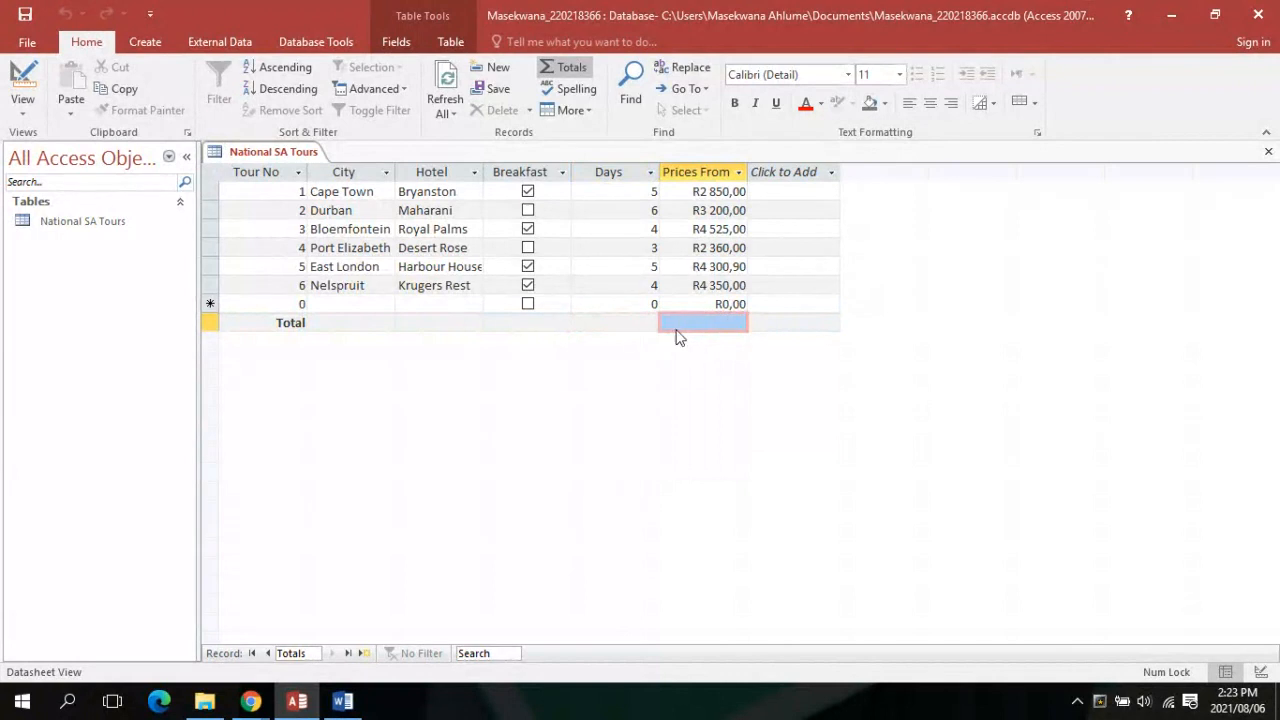
{"action": "left_click", "coordinate": [675, 311]}
{"action": "left_click", "coordinate": [670, 323]}
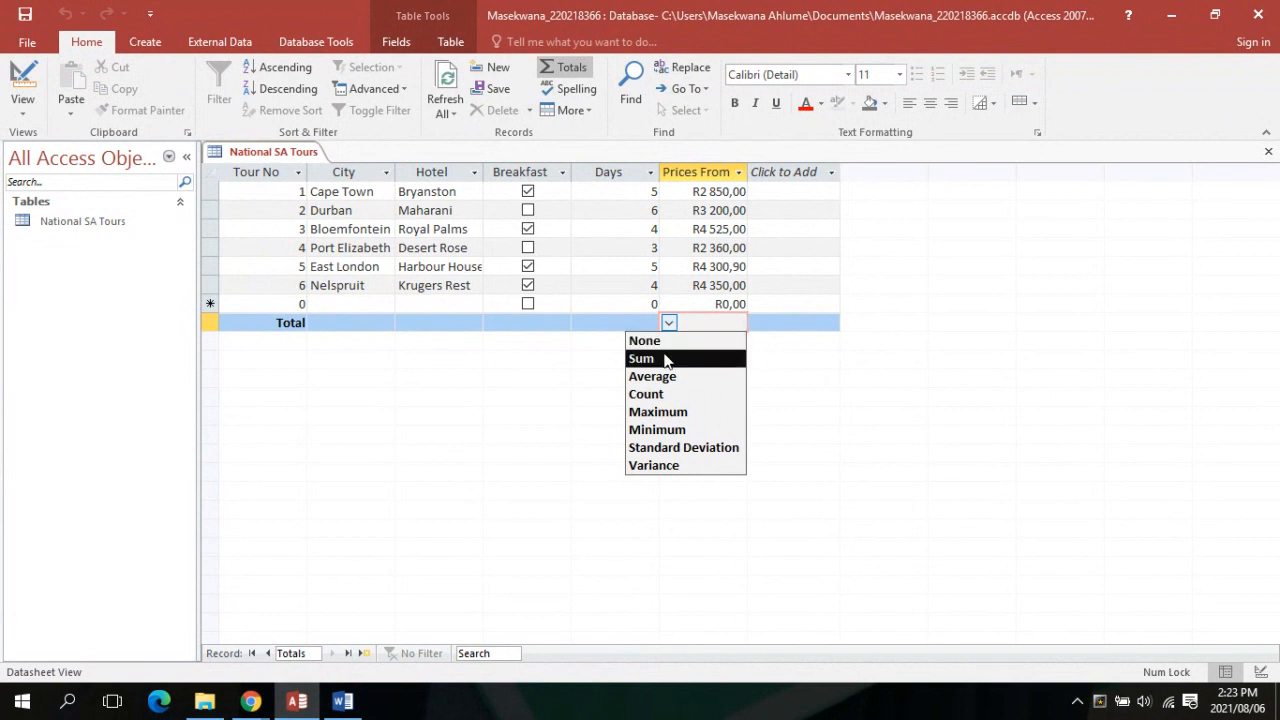
{"action": "left_click", "coordinate": [667, 359]}
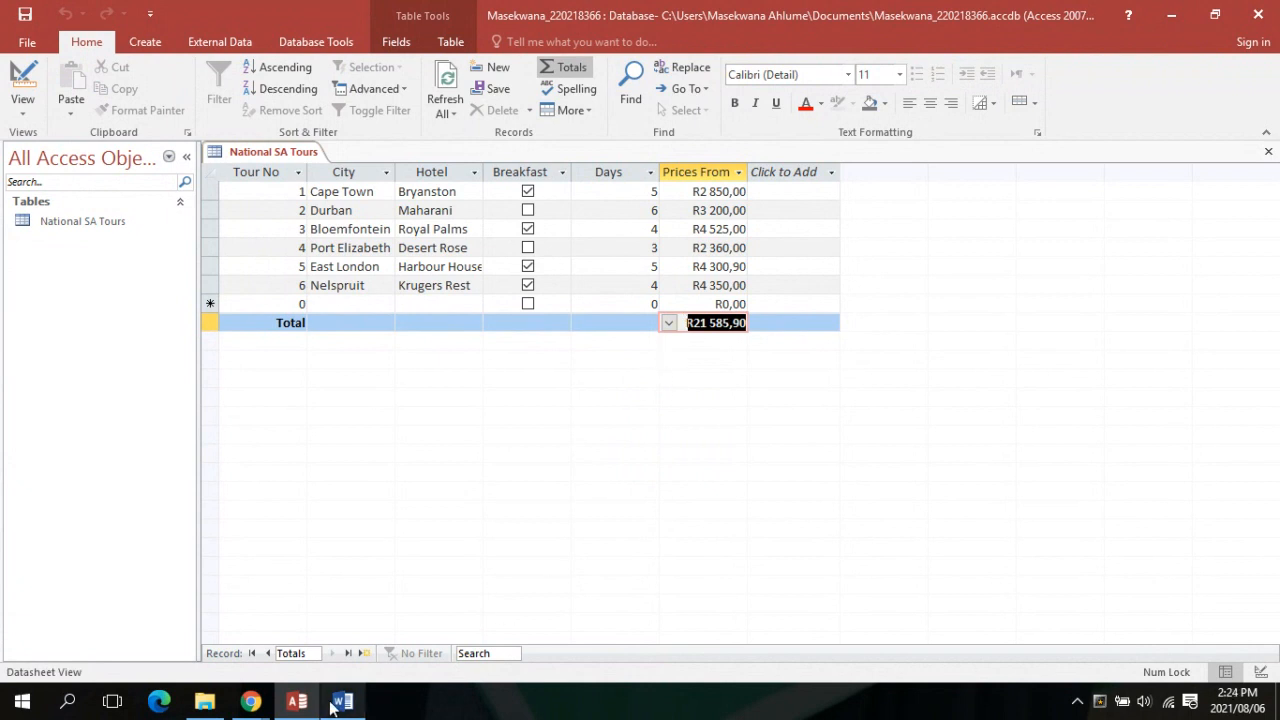
{"action": "mouse_move", "coordinate": [335, 703]}
{"action": "mouse_move", "coordinate": [327, 612]}
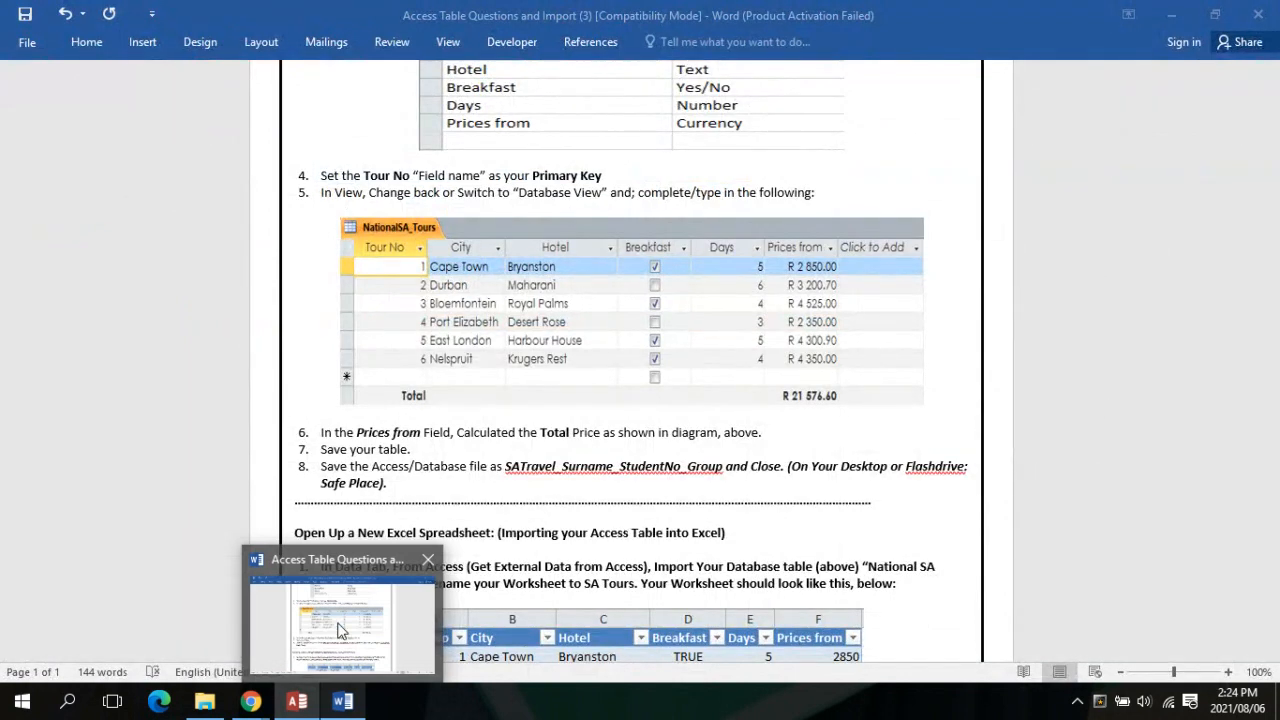
Correct the Durban price to R3 200,70
{"action": "left_click", "coordinate": [303, 707]}
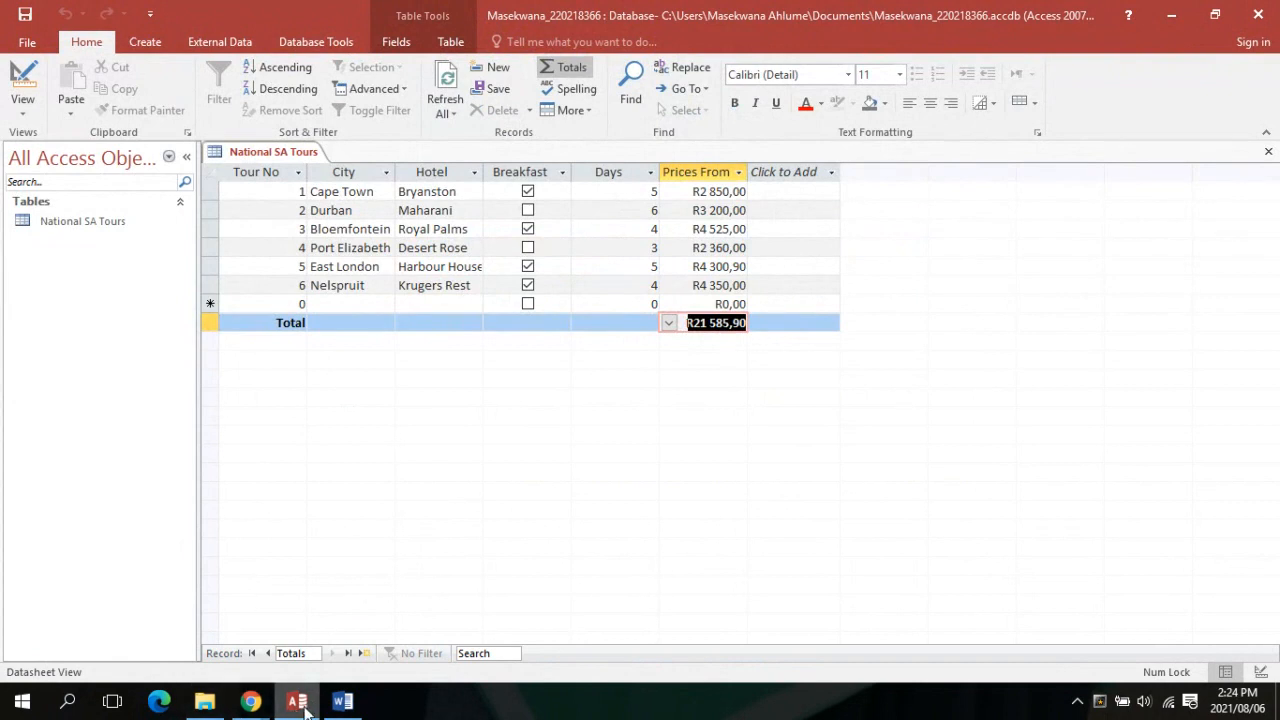
{"action": "mouse_move", "coordinate": [345, 700]}
{"action": "mouse_move", "coordinate": [342, 626]}
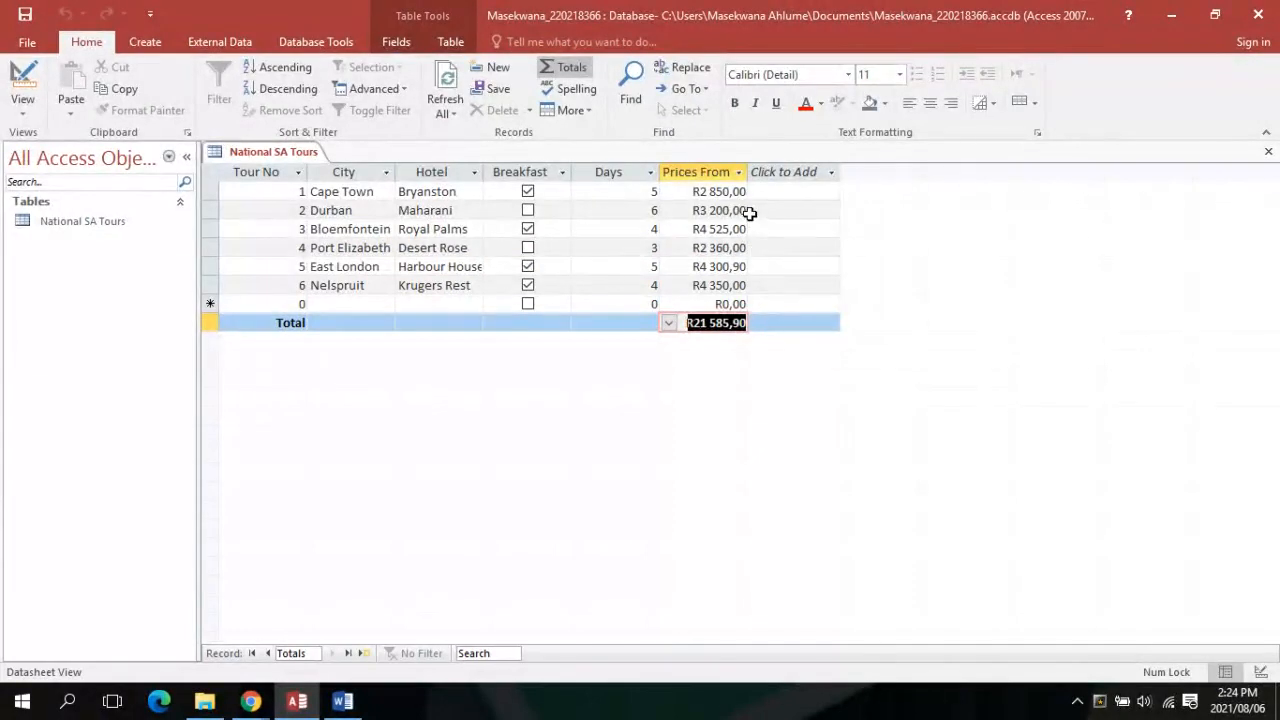
{"action": "left_click", "coordinate": [740, 210]}
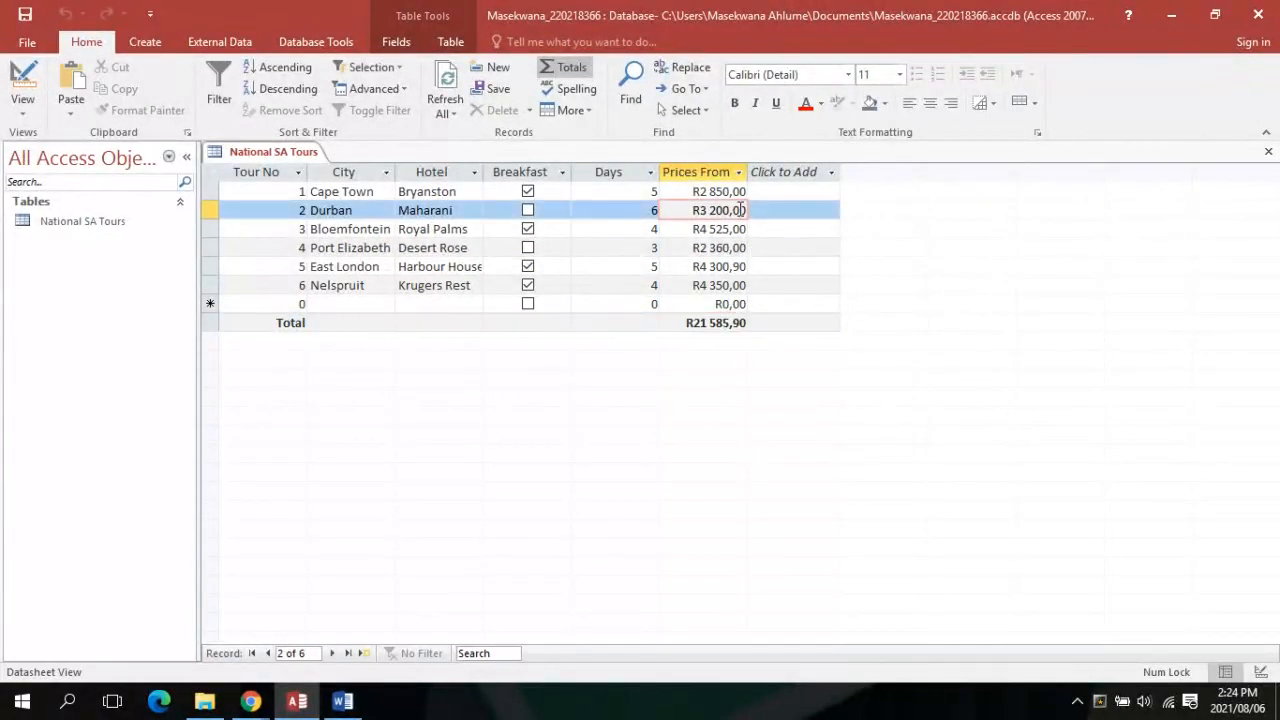
{"action": "key", "text": "BackSpace"}
{"action": "type", "text": "7"}
{"action": "key", "text": "Return"}
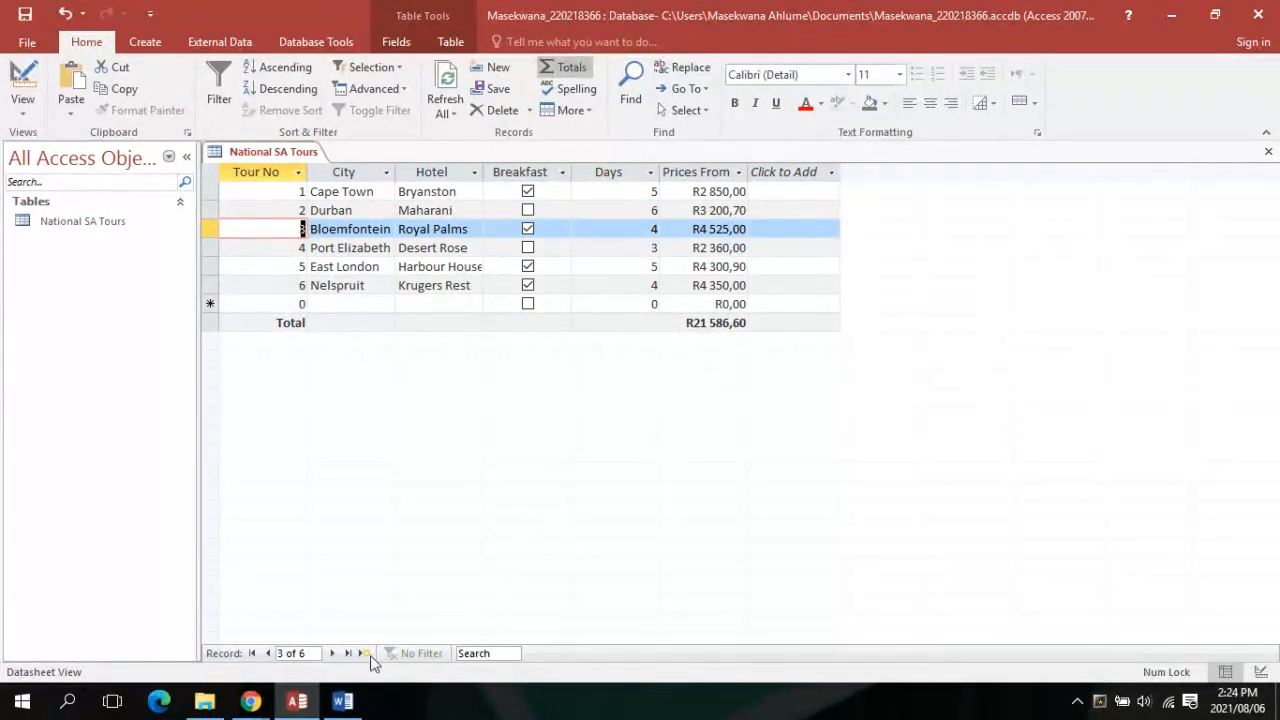
Correct the Port Elizabeth price to R2 350,00 so the total reads R21 576,60
{"action": "mouse_move", "coordinate": [358, 703]}
{"action": "mouse_move", "coordinate": [347, 640]}
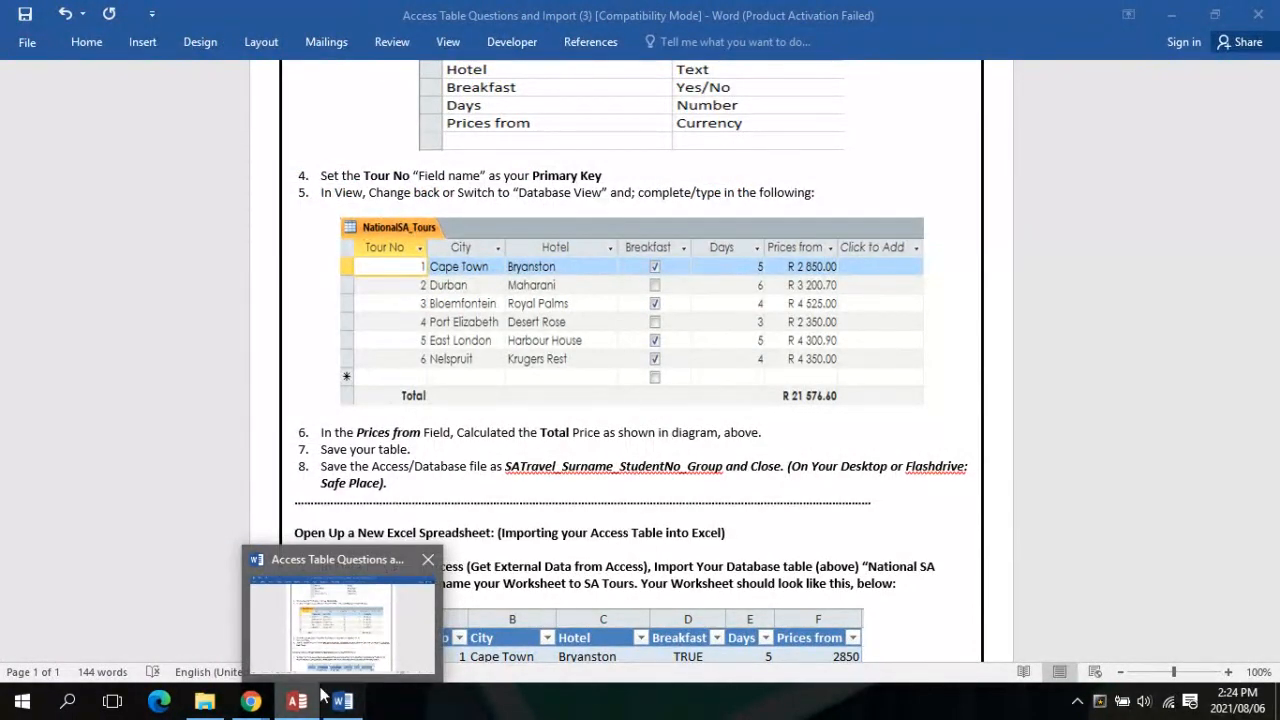
{"action": "mouse_move", "coordinate": [318, 697]}
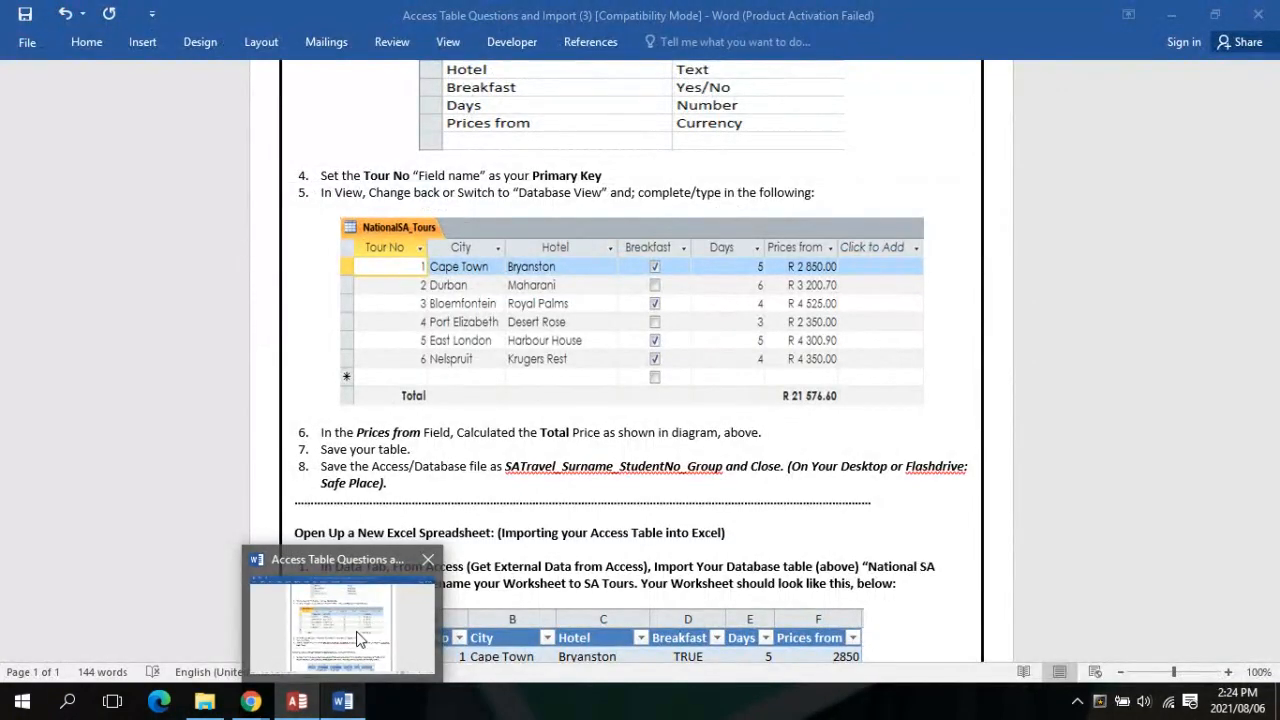
{"action": "left_click", "coordinate": [297, 701]}
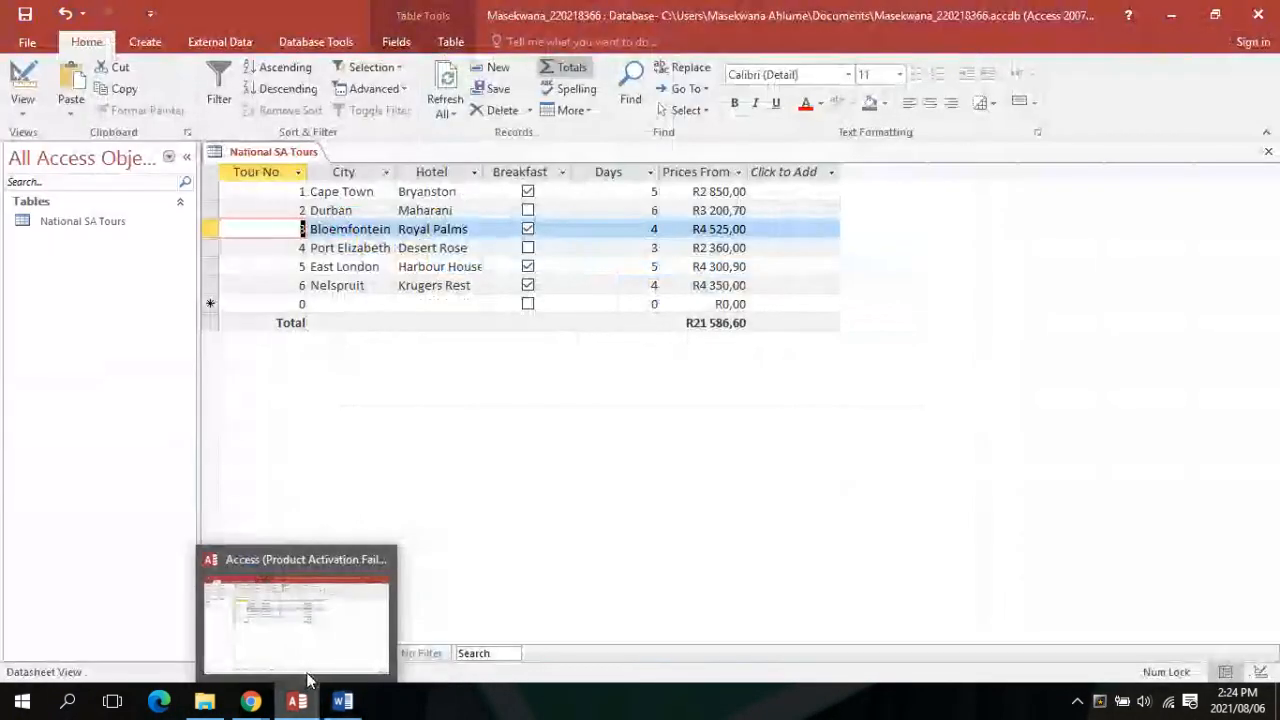
{"action": "left_click", "coordinate": [726, 246]}
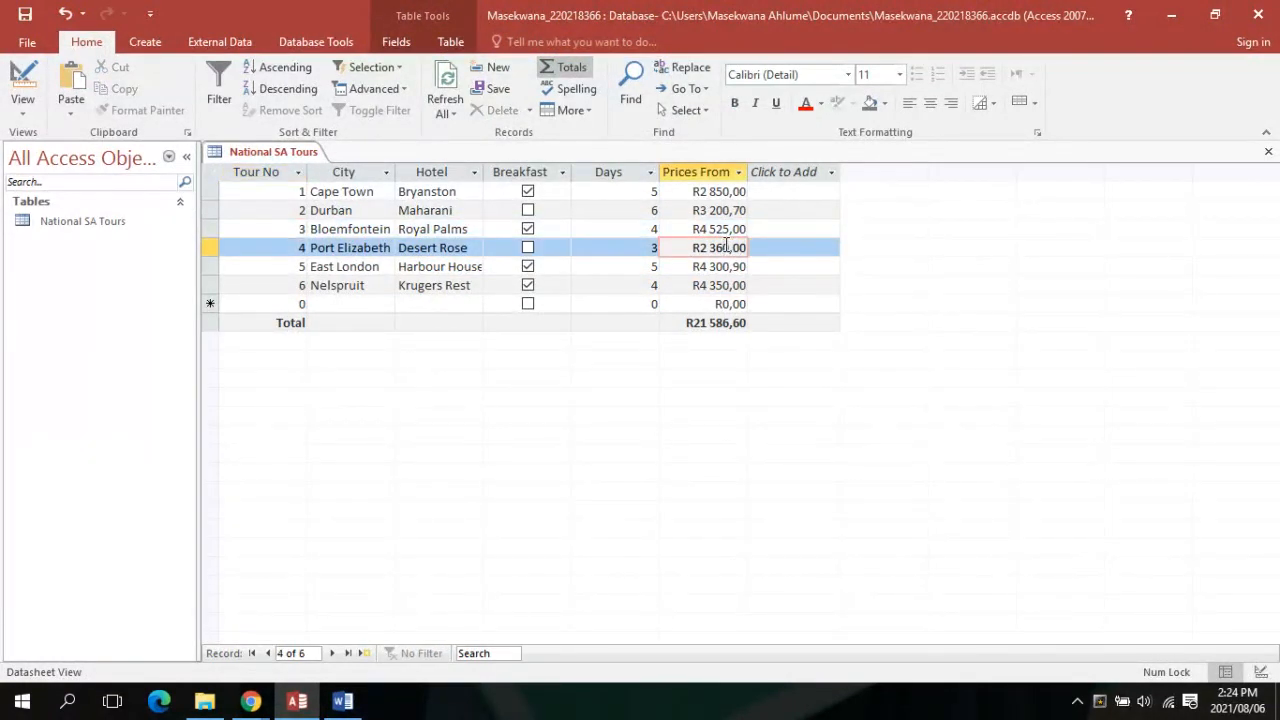
{"action": "key", "text": "BackSpace"}
{"action": "type", "text": "5"}
{"action": "key", "text": "Return"}
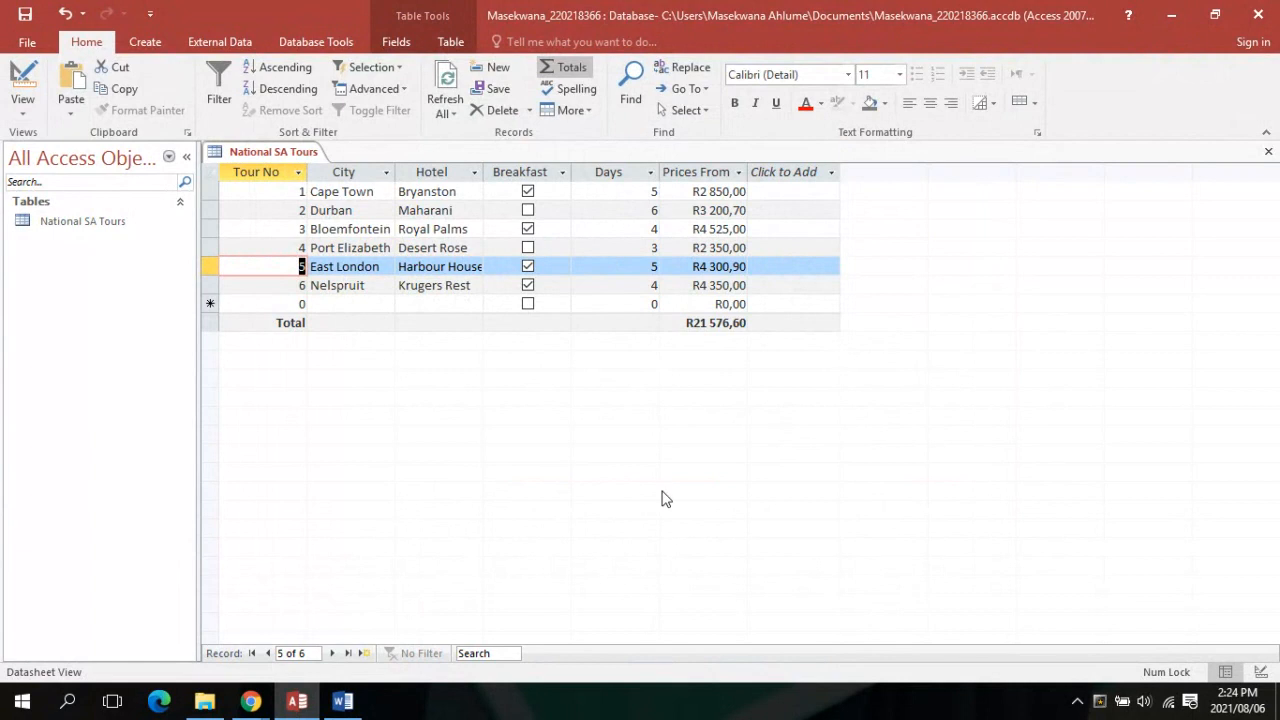
{"action": "left_click", "coordinate": [343, 701]}
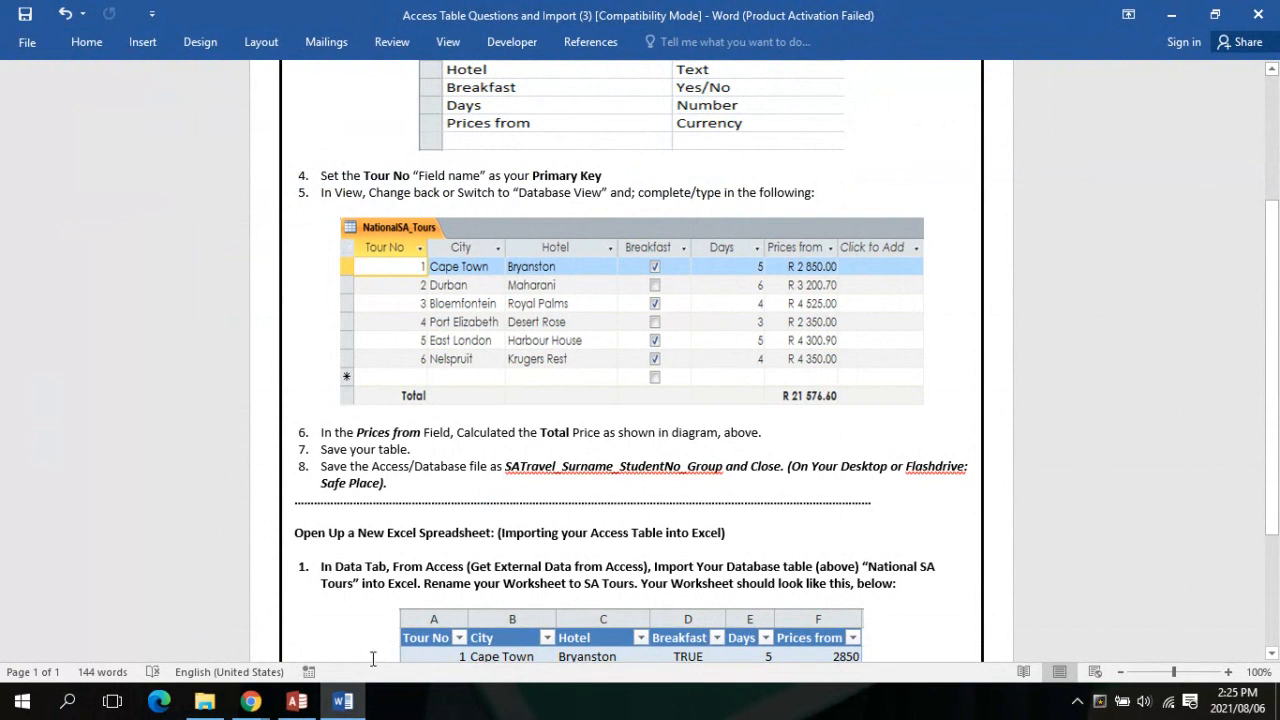
Save the National SA Tours table from its tab menu and return to Word's instructions
{"action": "mouse_move", "coordinate": [296, 702]}
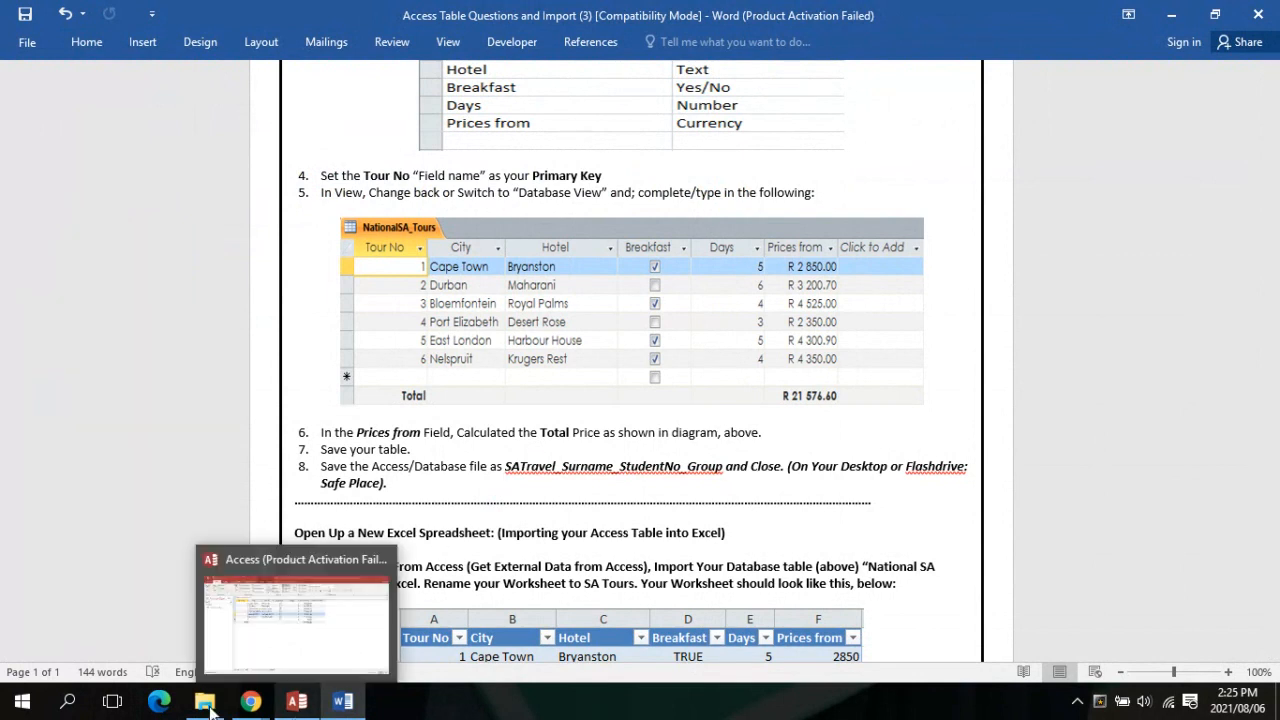
{"action": "mouse_move", "coordinate": [250, 702]}
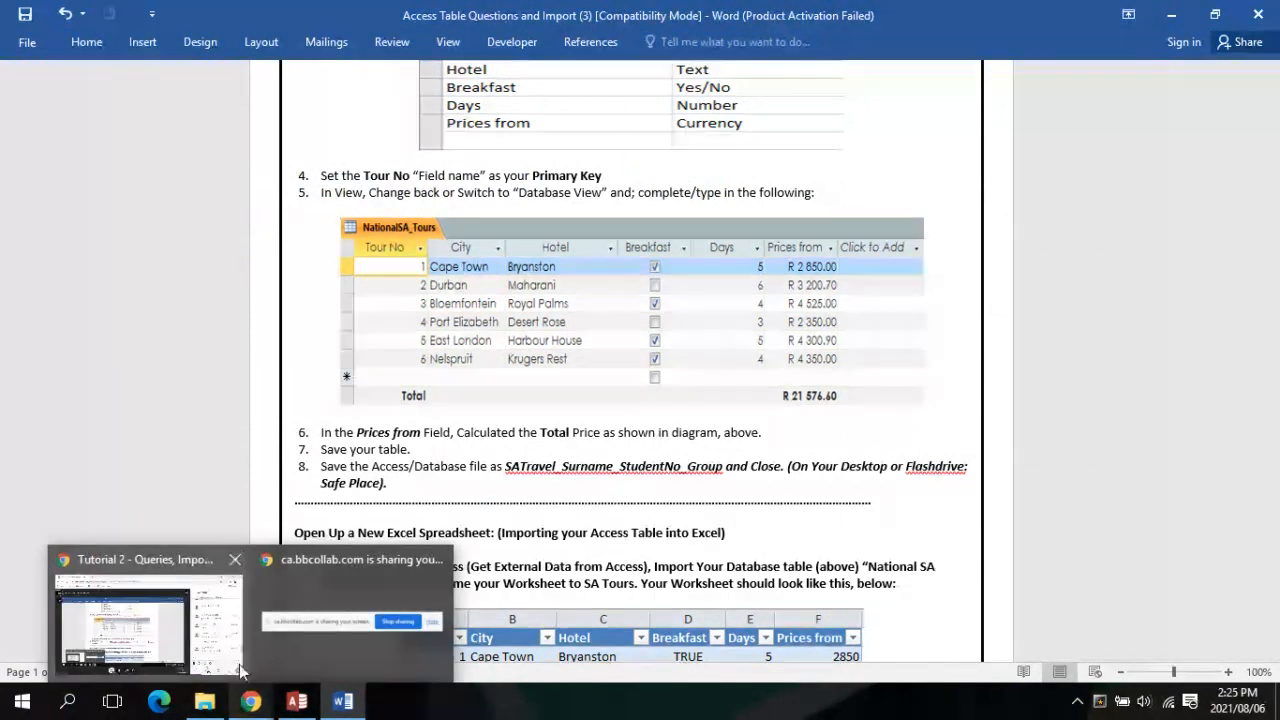
{"action": "mouse_move", "coordinate": [240, 670]}
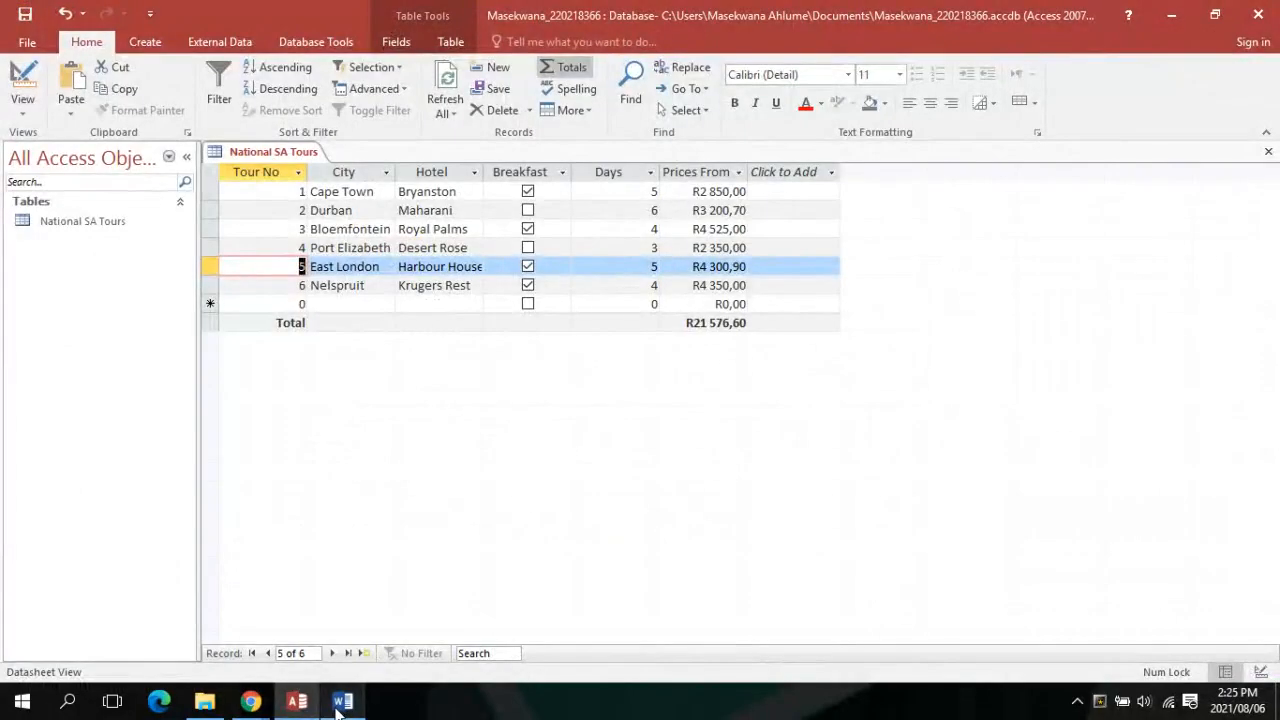
{"action": "left_click", "coordinate": [341, 703]}
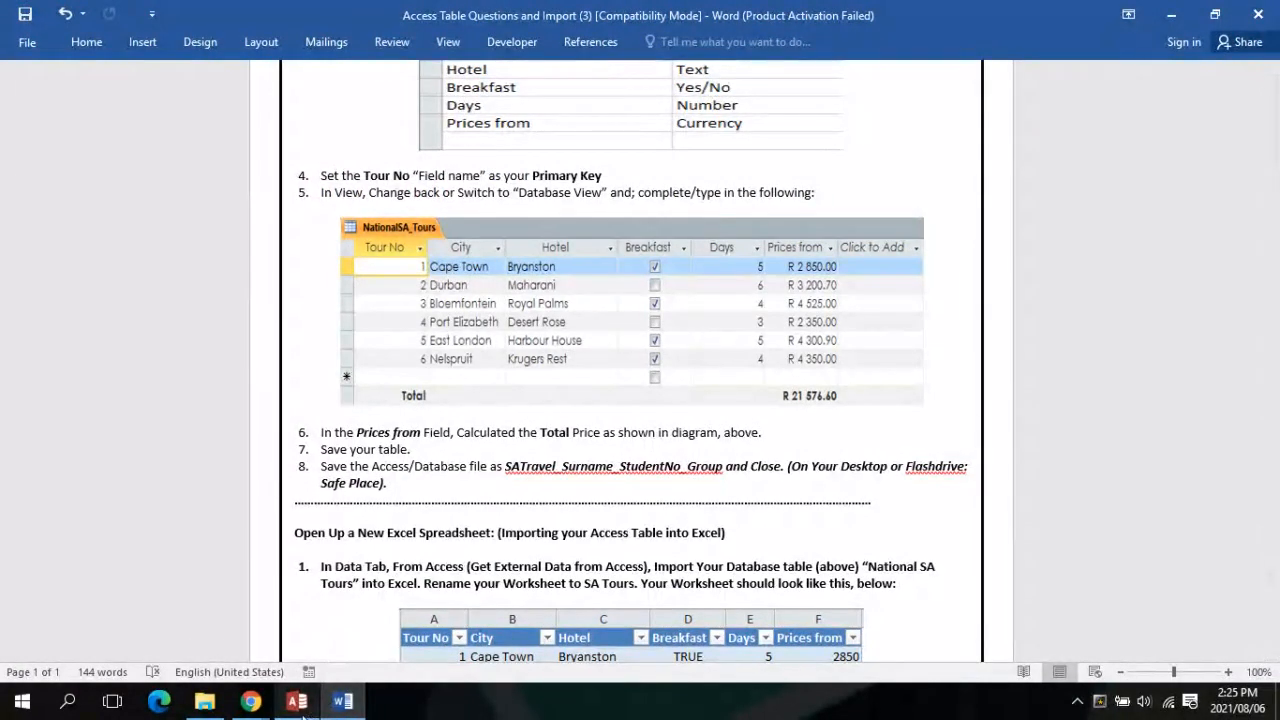
{"action": "left_click", "coordinate": [267, 560]}
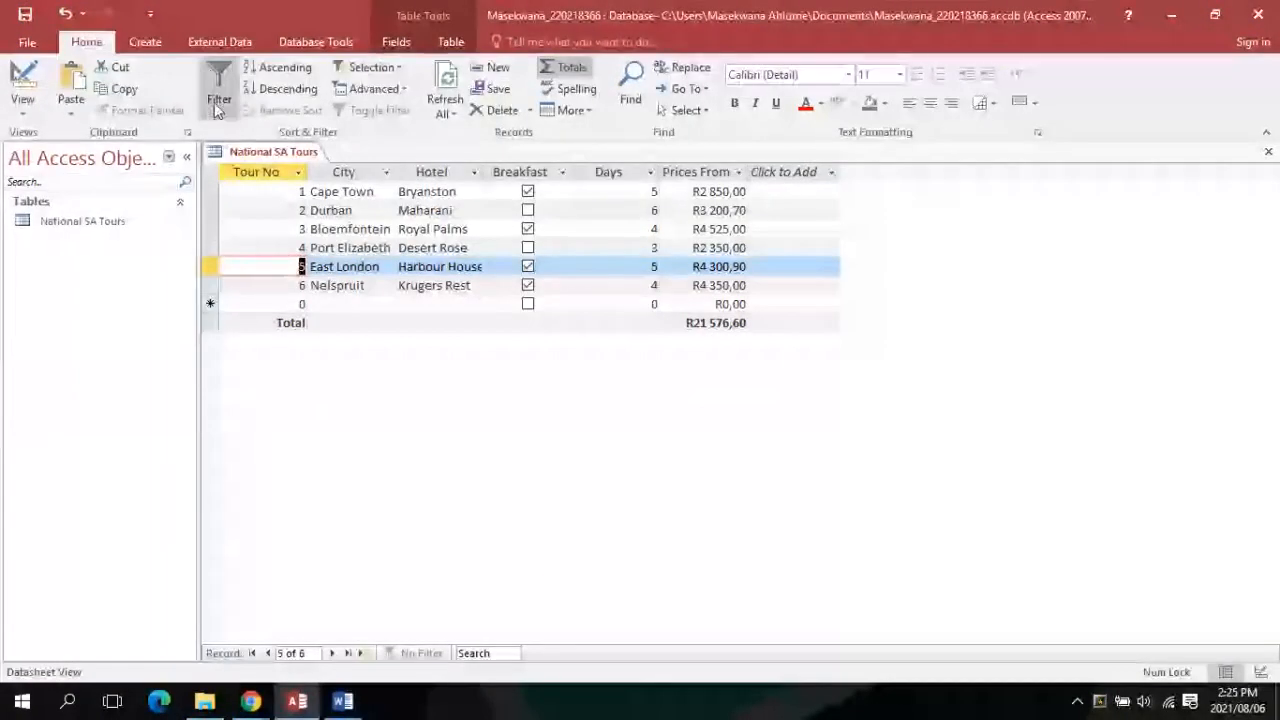
{"action": "right_click", "coordinate": [240, 152]}
{"action": "left_click", "coordinate": [258, 157]}
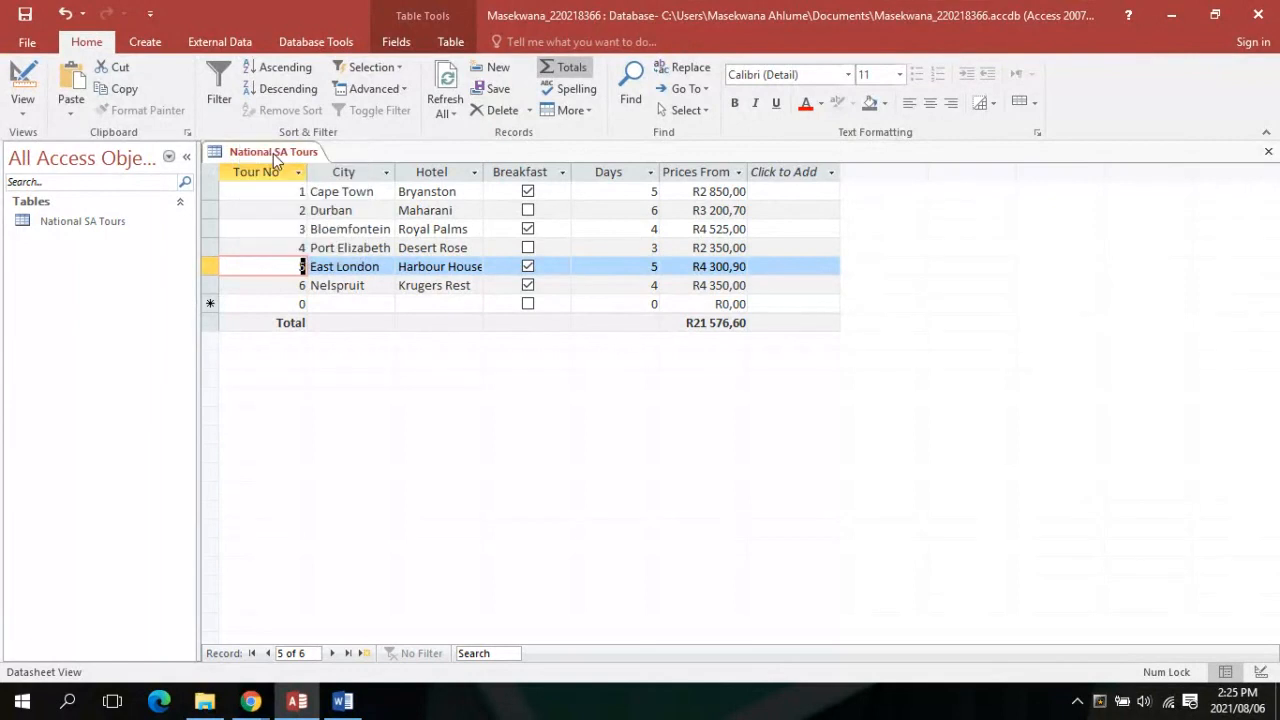
{"action": "left_click", "coordinate": [300, 702]}
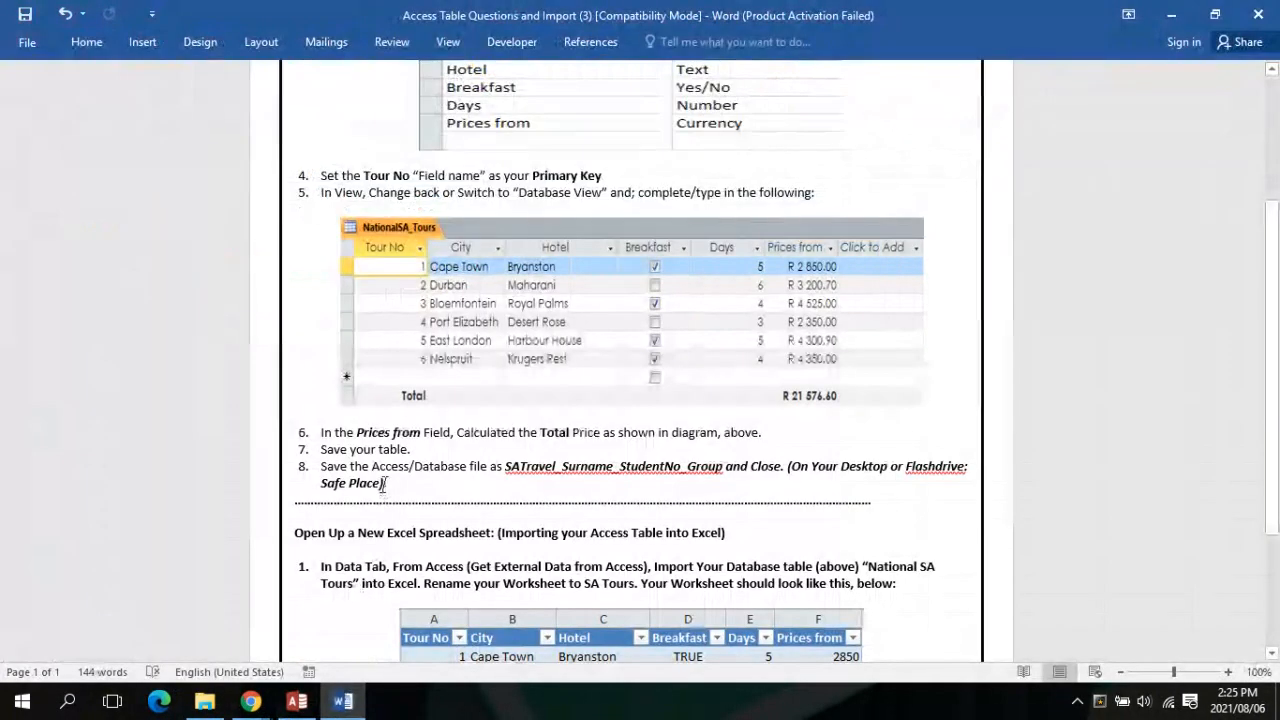
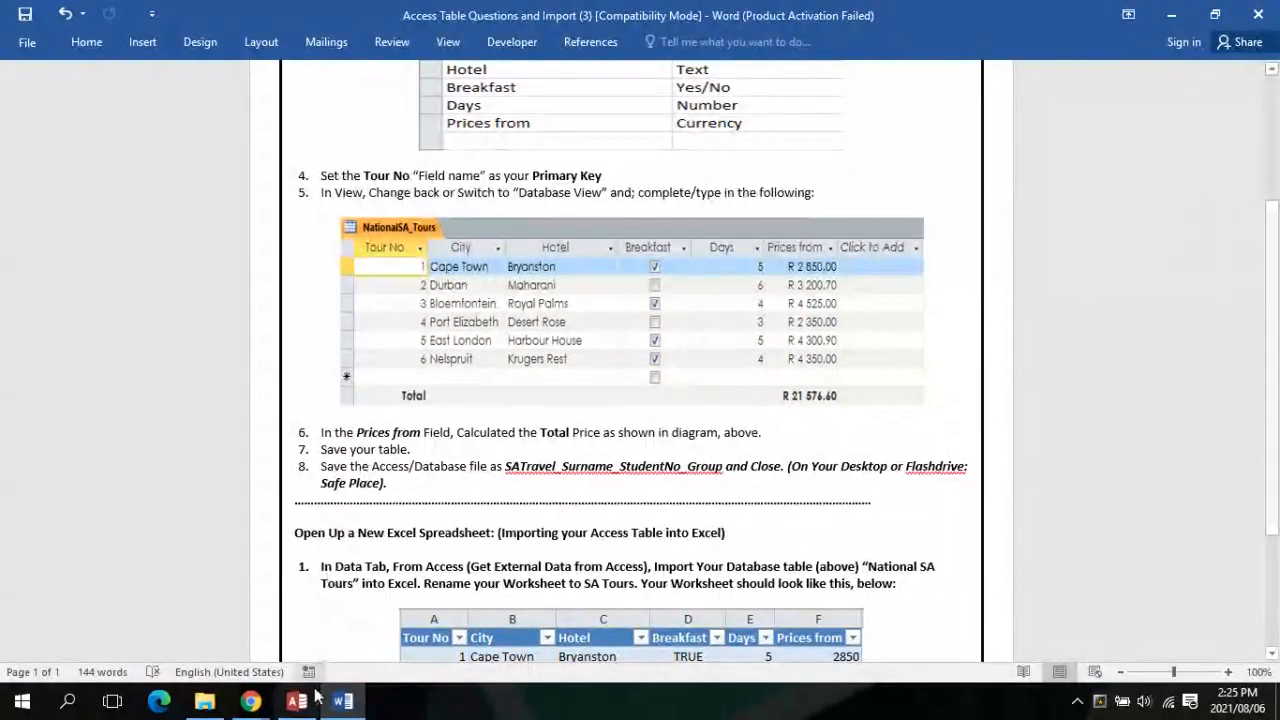
Bring the Access database with the National SA Tours table to the front
{"action": "mouse_move", "coordinate": [250, 701]}
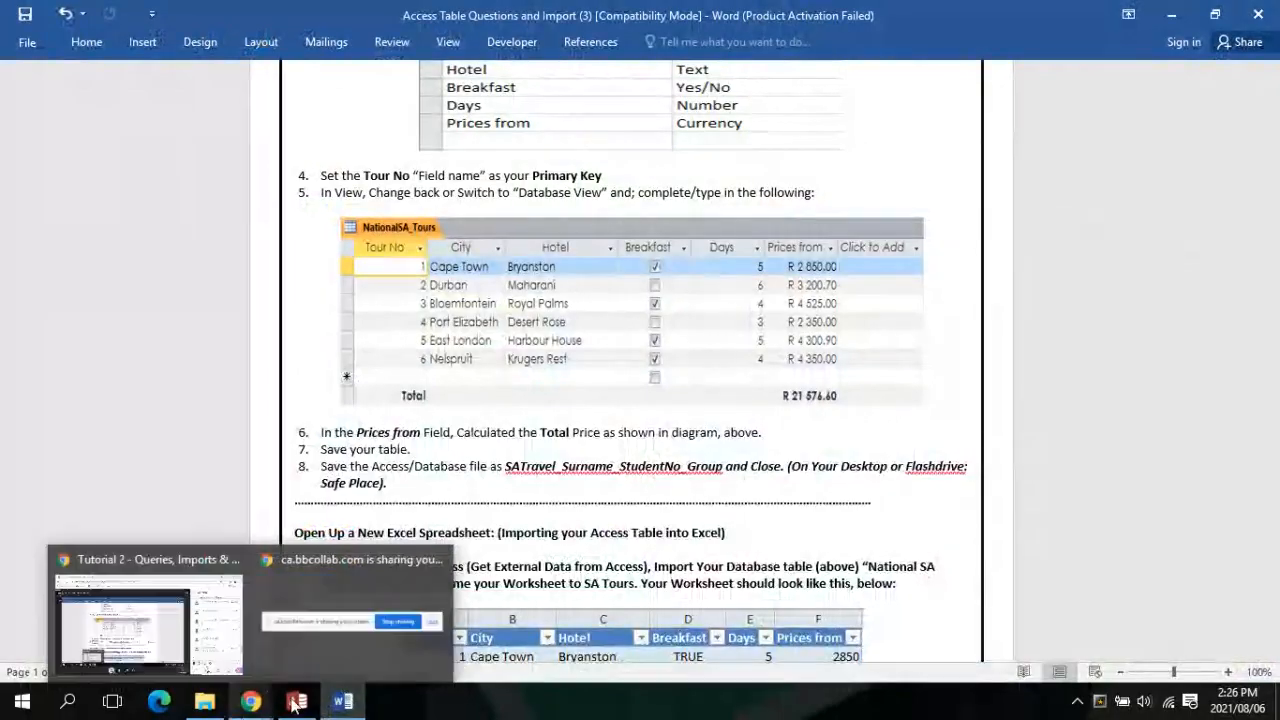
{"action": "left_click", "coordinate": [296, 703]}
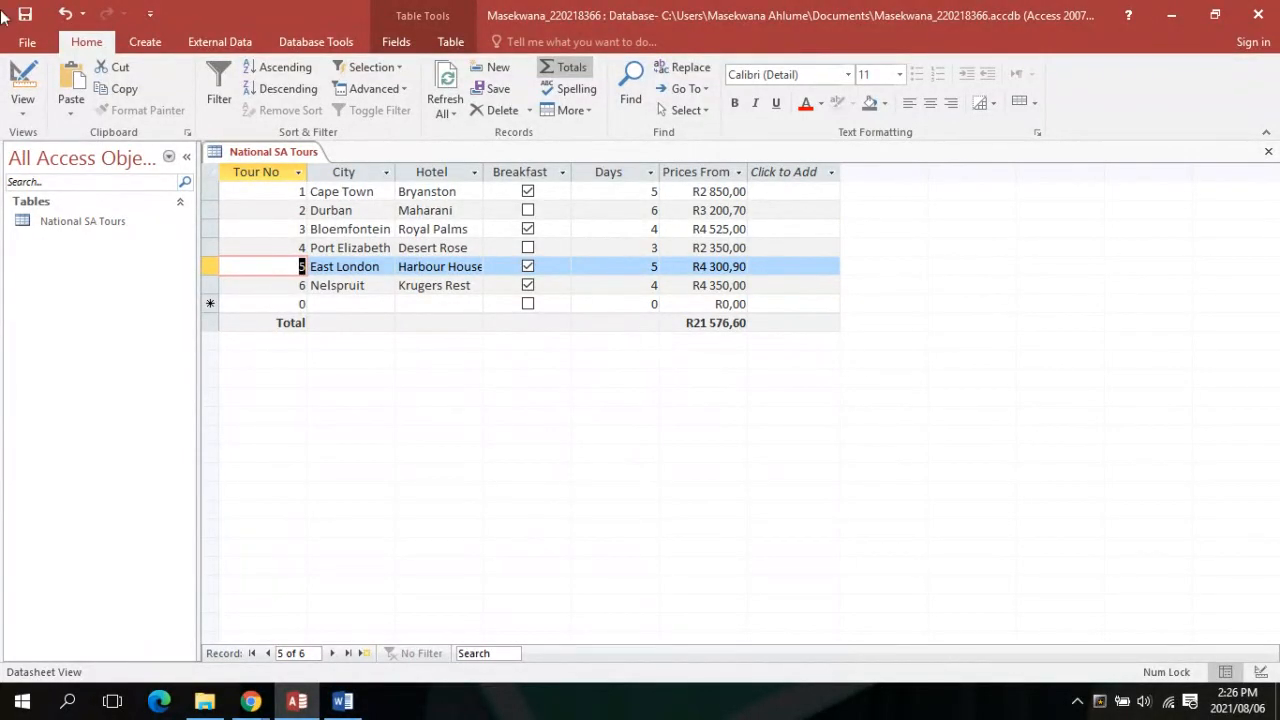
Undo Port Elizabeth's price back to R2 360,00, remove the Total row, and select Prices From
{"action": "left_click", "coordinate": [64, 12]}
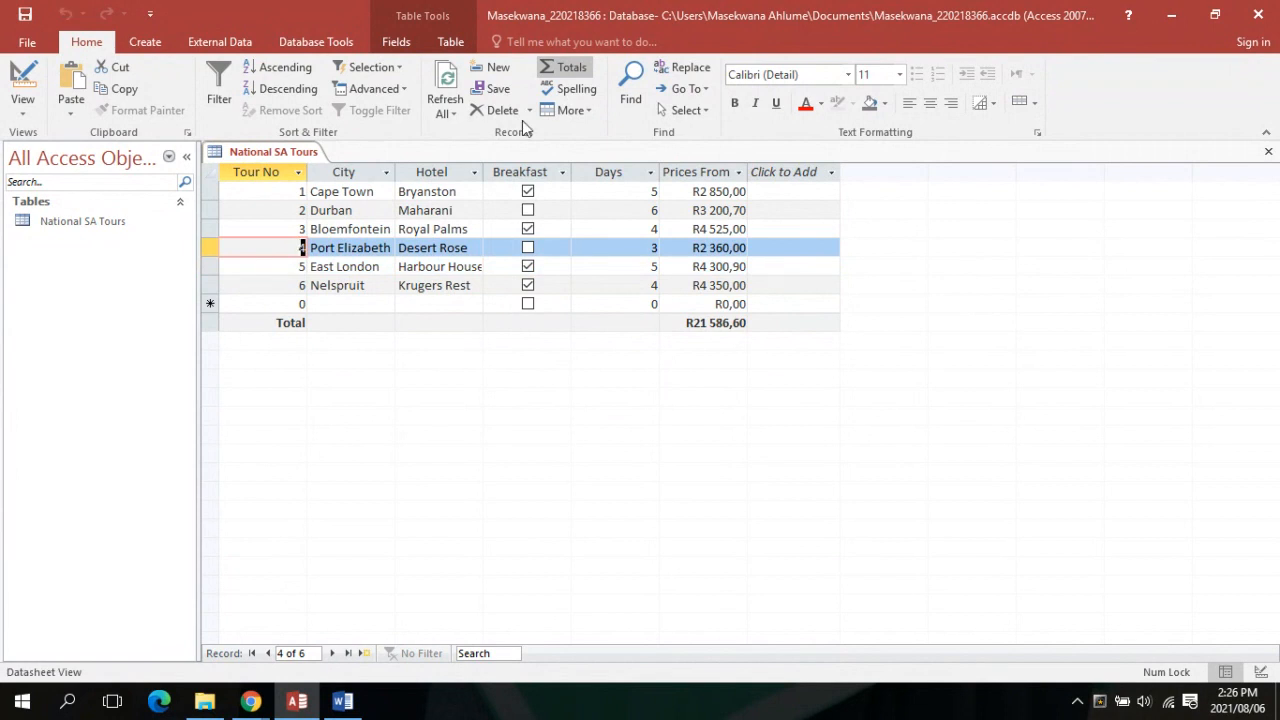
{"action": "left_click", "coordinate": [737, 323]}
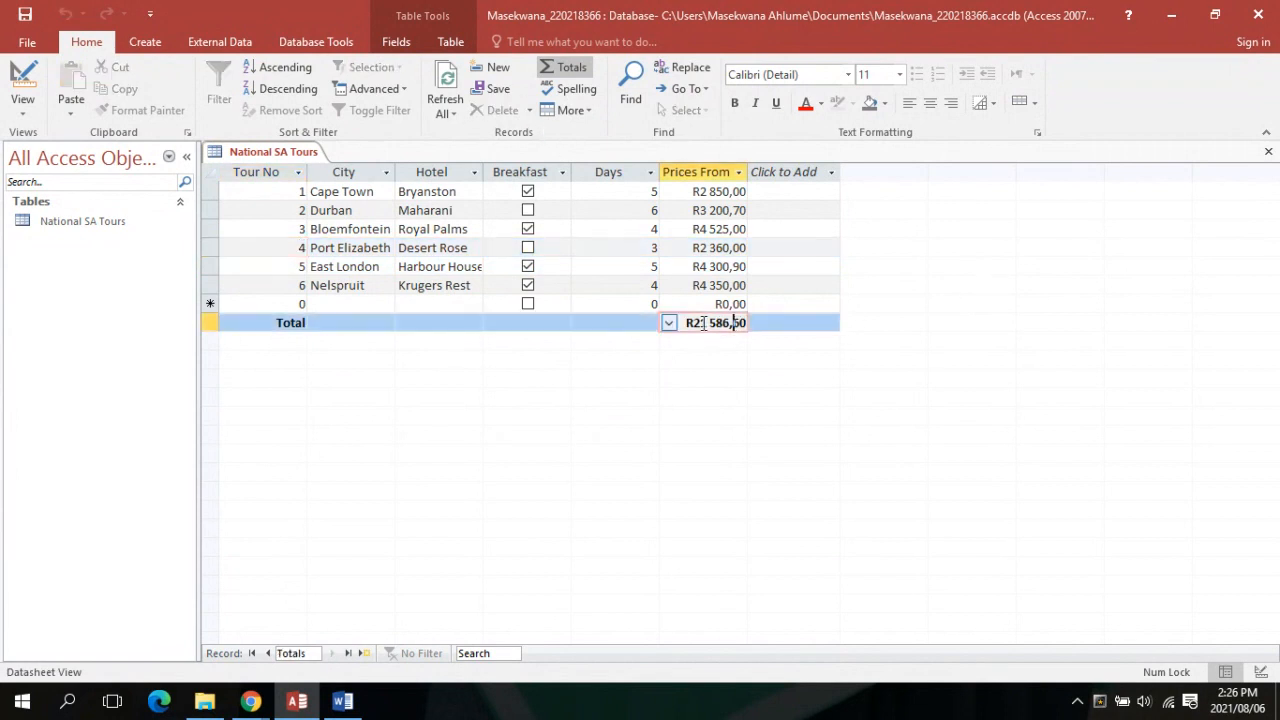
{"action": "left_click", "coordinate": [668, 323]}
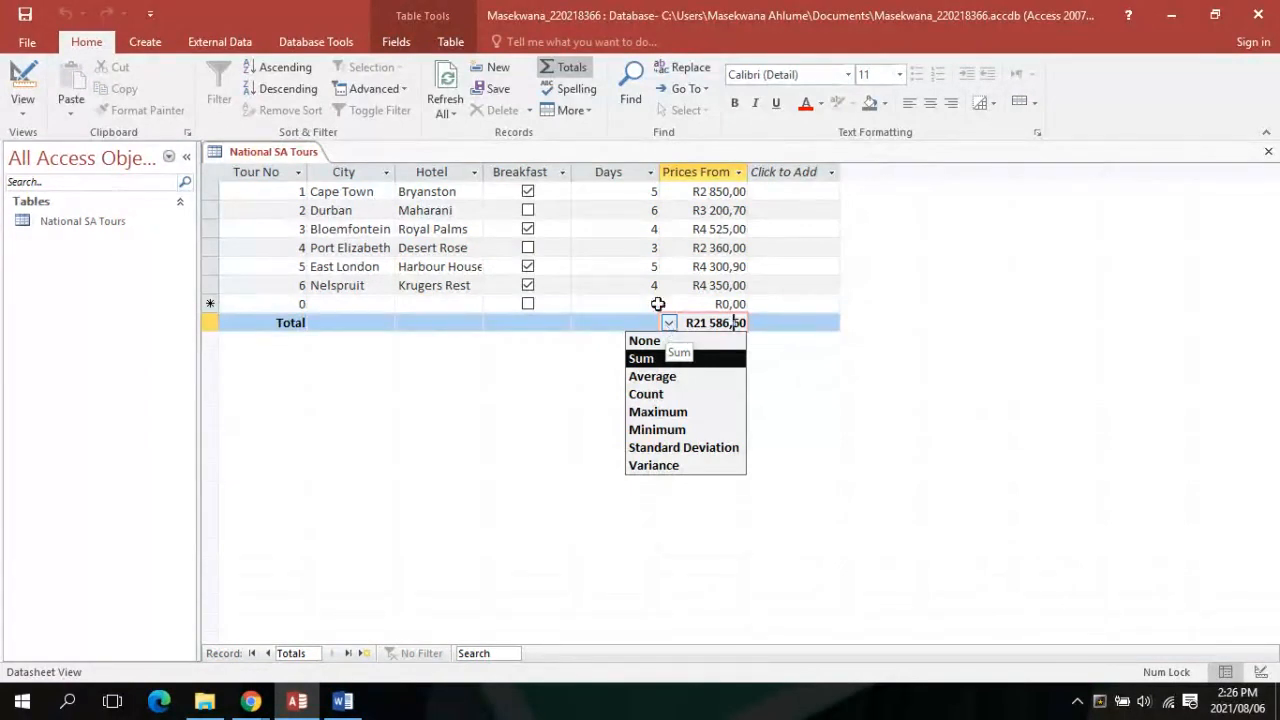
{"action": "left_click", "coordinate": [571, 67]}
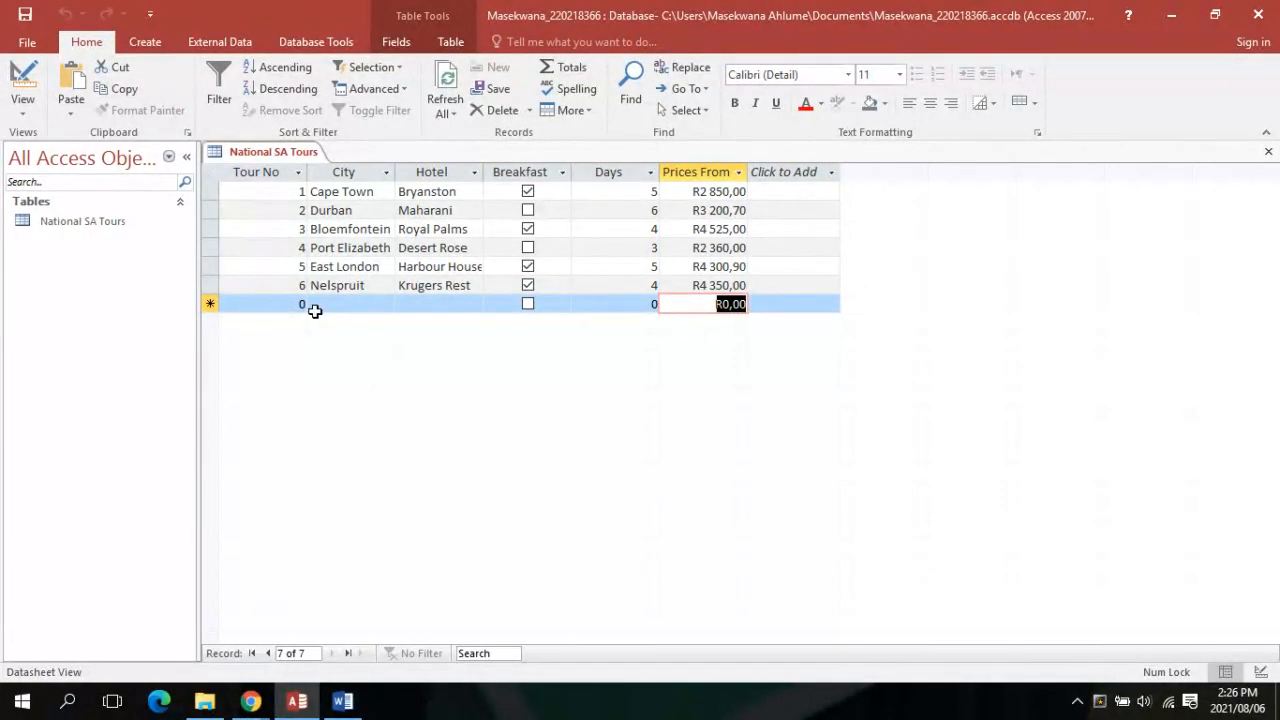
{"action": "left_click", "coordinate": [792, 172]}
{"action": "left_click", "coordinate": [638, 423]}
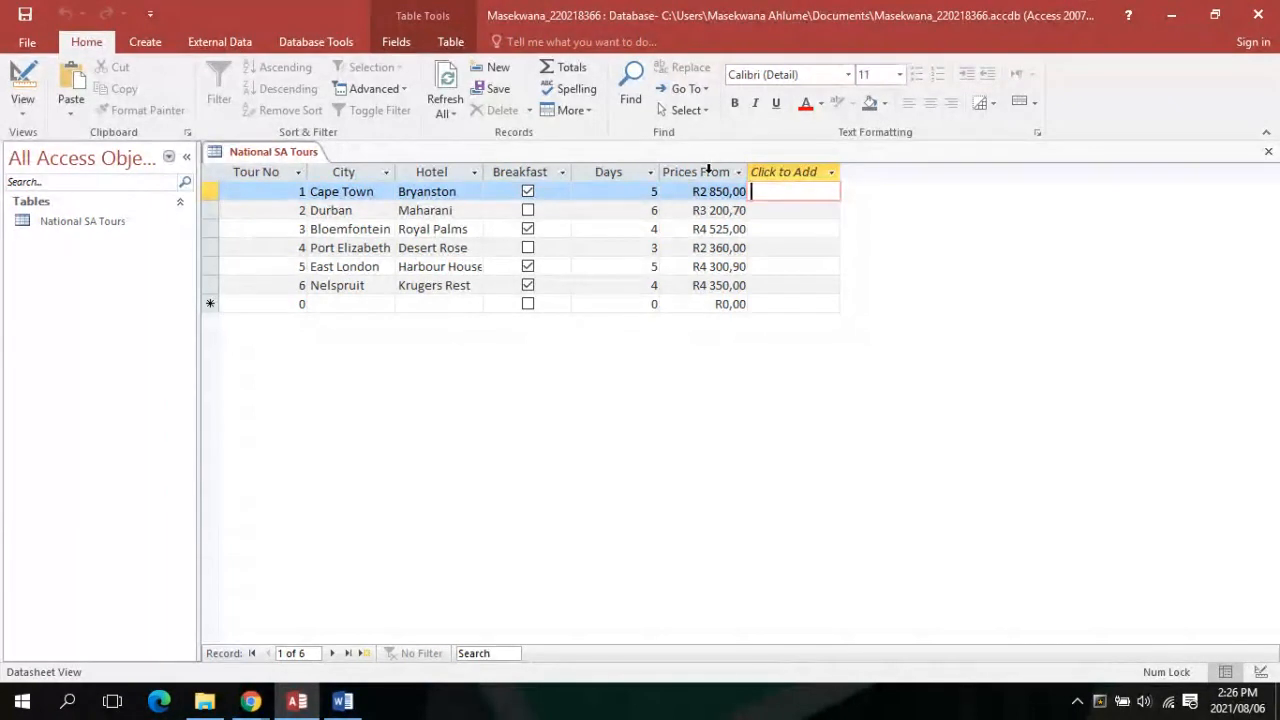
{"action": "left_click", "coordinate": [708, 170]}
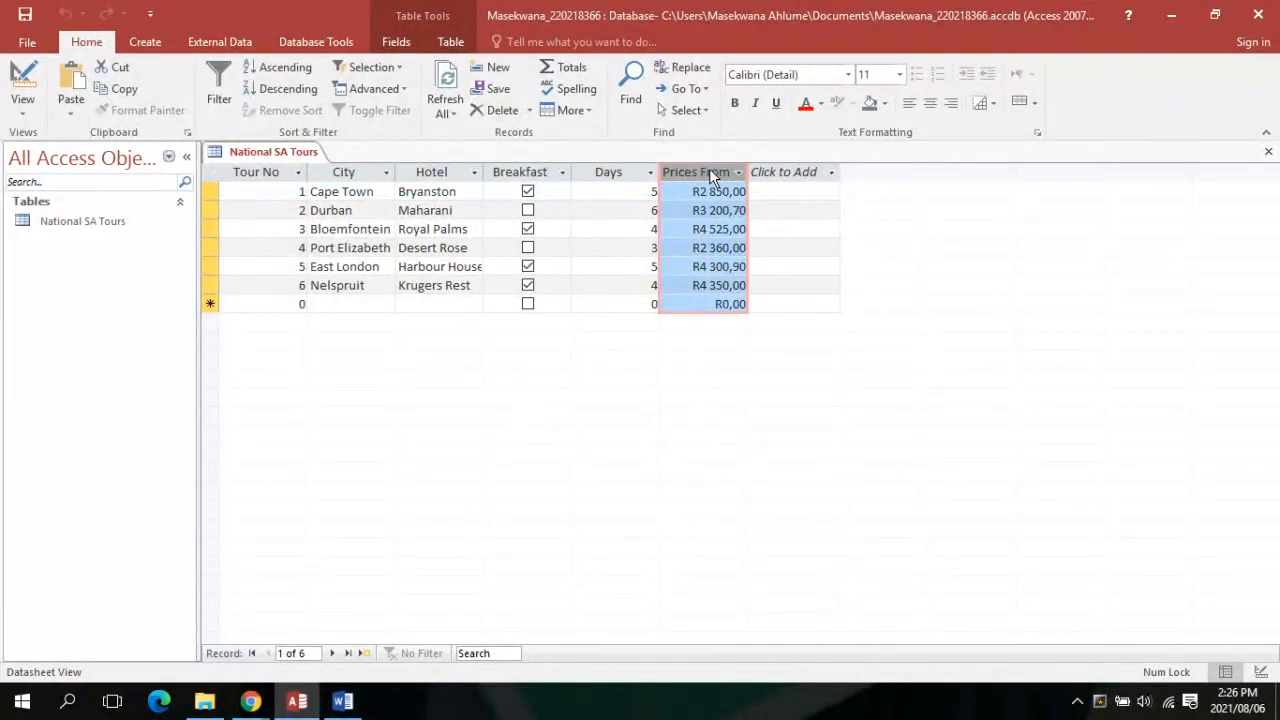
Add a Total row that sums the Prices From column
{"action": "left_click", "coordinate": [570, 80]}
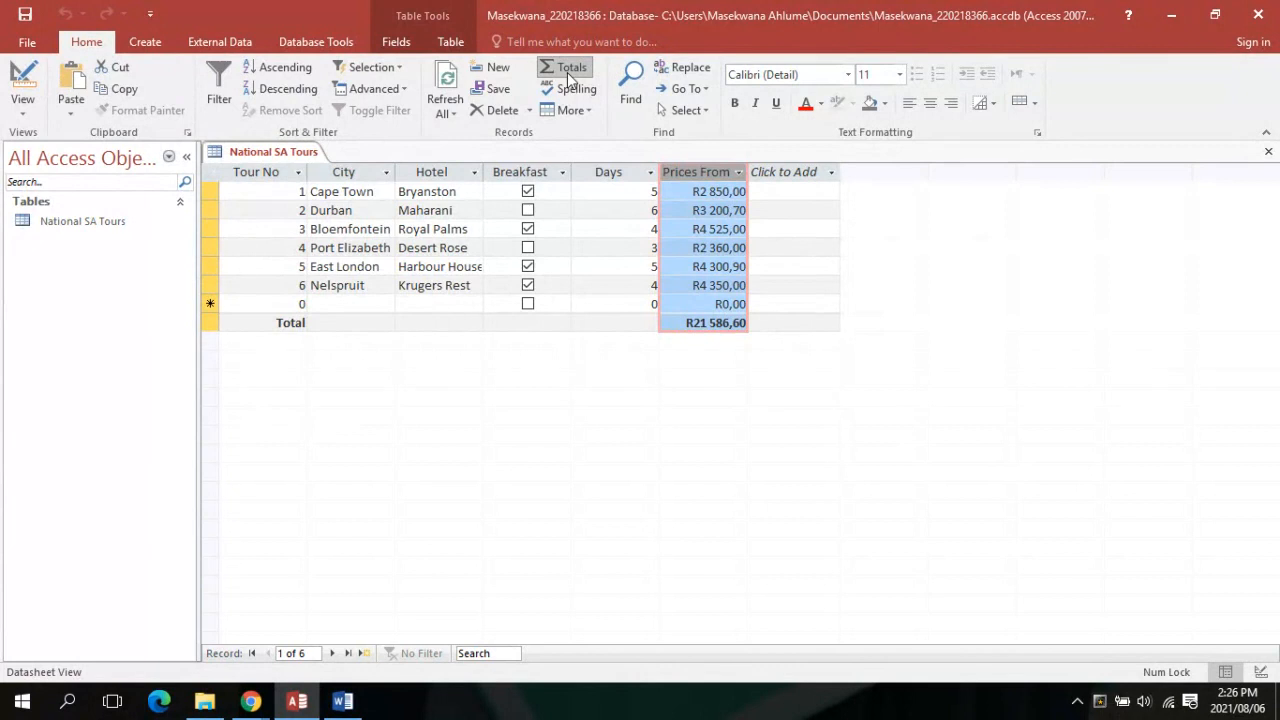
{"action": "left_click", "coordinate": [700, 323]}
{"action": "left_click", "coordinate": [669, 323]}
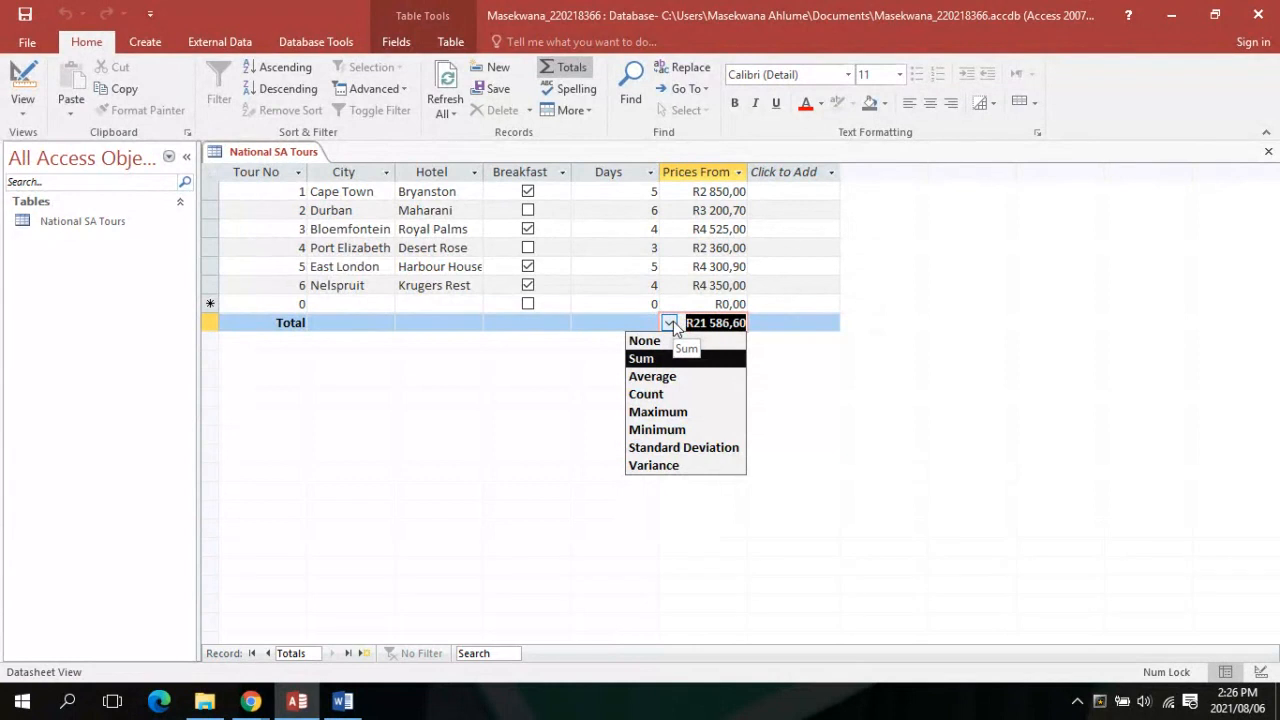
{"action": "left_click", "coordinate": [728, 250]}
Change Port Elizabeth's price to R2 350,00 so the Sum total reads R21 576,60
{"action": "left_click", "coordinate": [728, 248]}
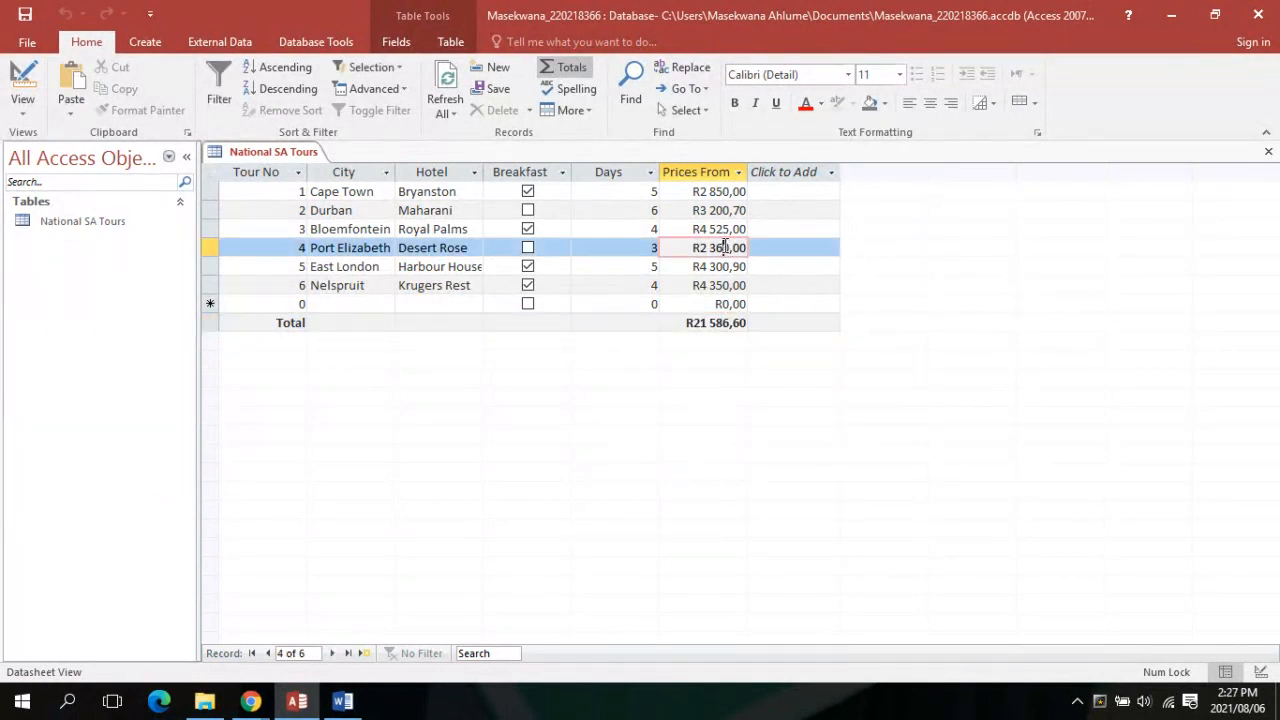
{"action": "key", "text": "BackSpace"}
{"action": "key", "text": "BackSpace"}
{"action": "left_click", "coordinate": [794, 246]}
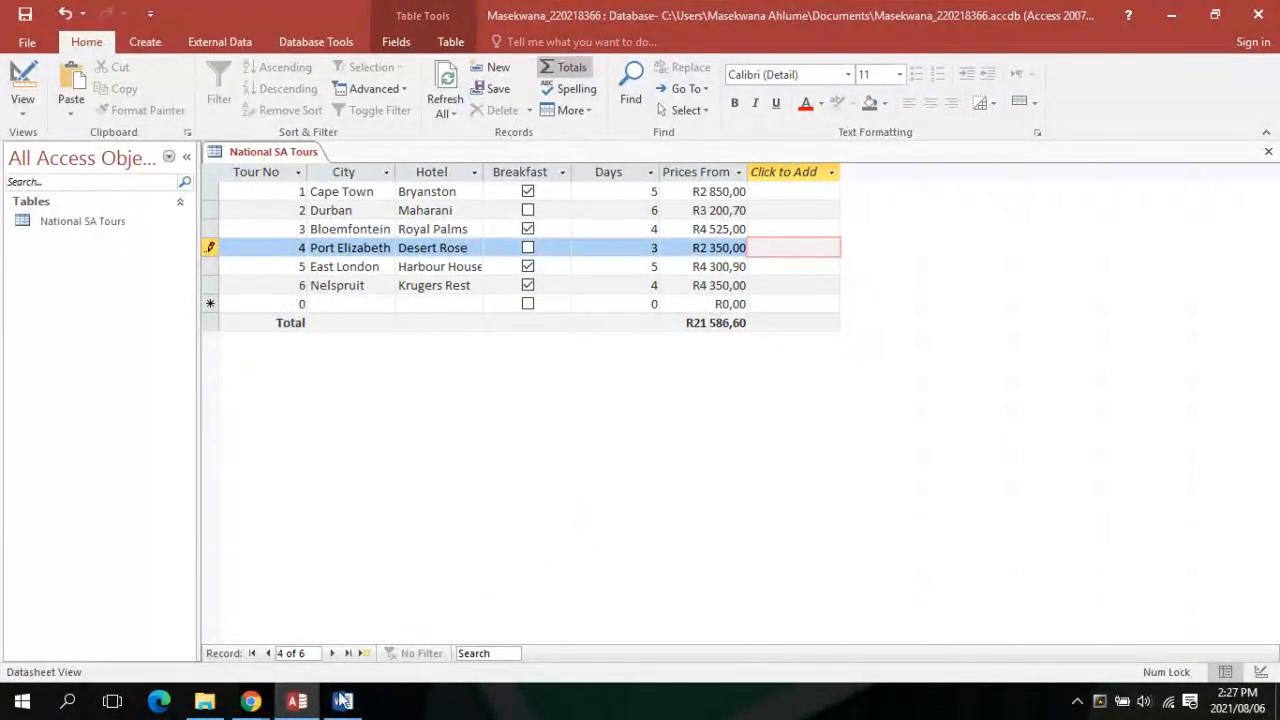
{"action": "left_click", "coordinate": [700, 322]}
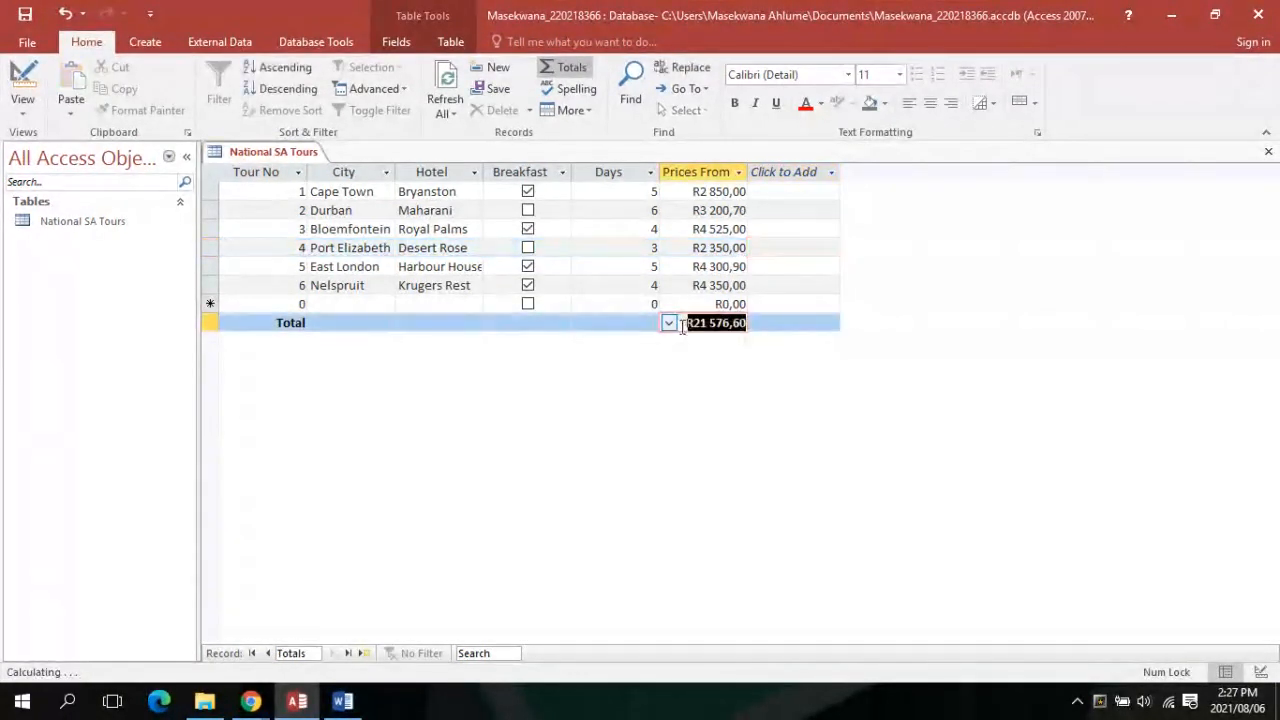
{"action": "left_click", "coordinate": [668, 322]}
{"action": "left_click", "coordinate": [674, 352]}
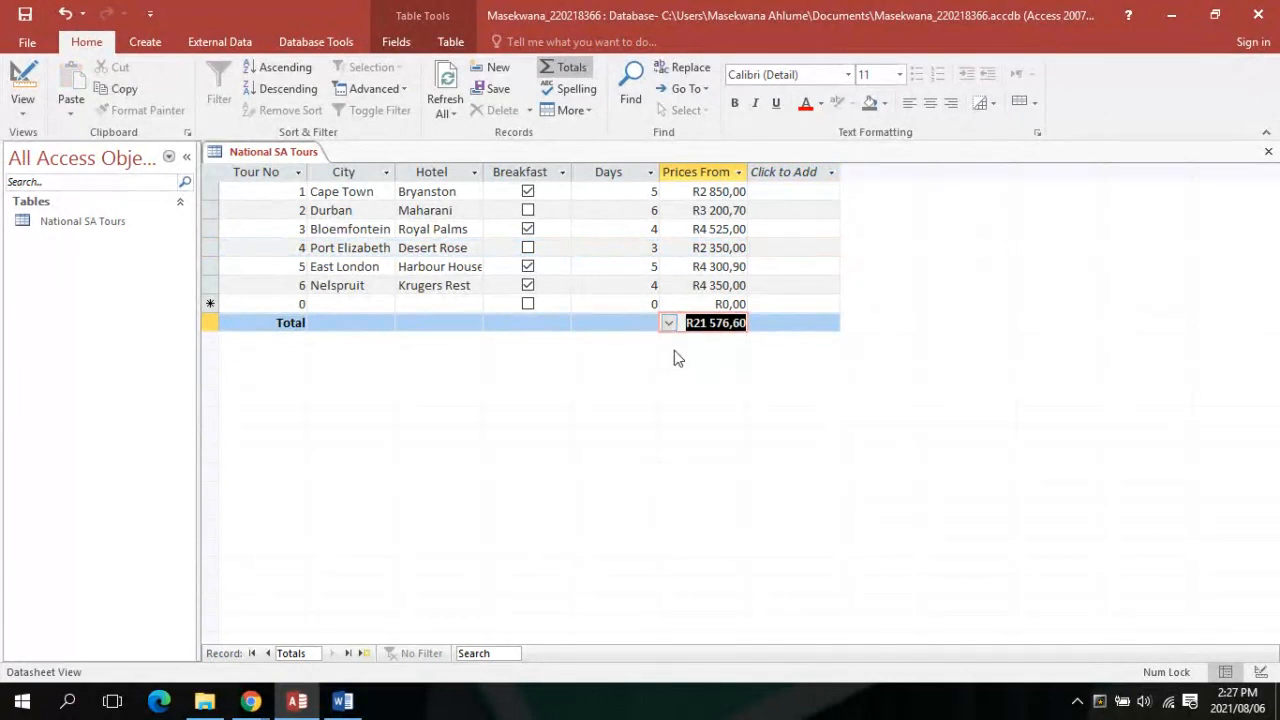
{"action": "left_click", "coordinate": [814, 322]}
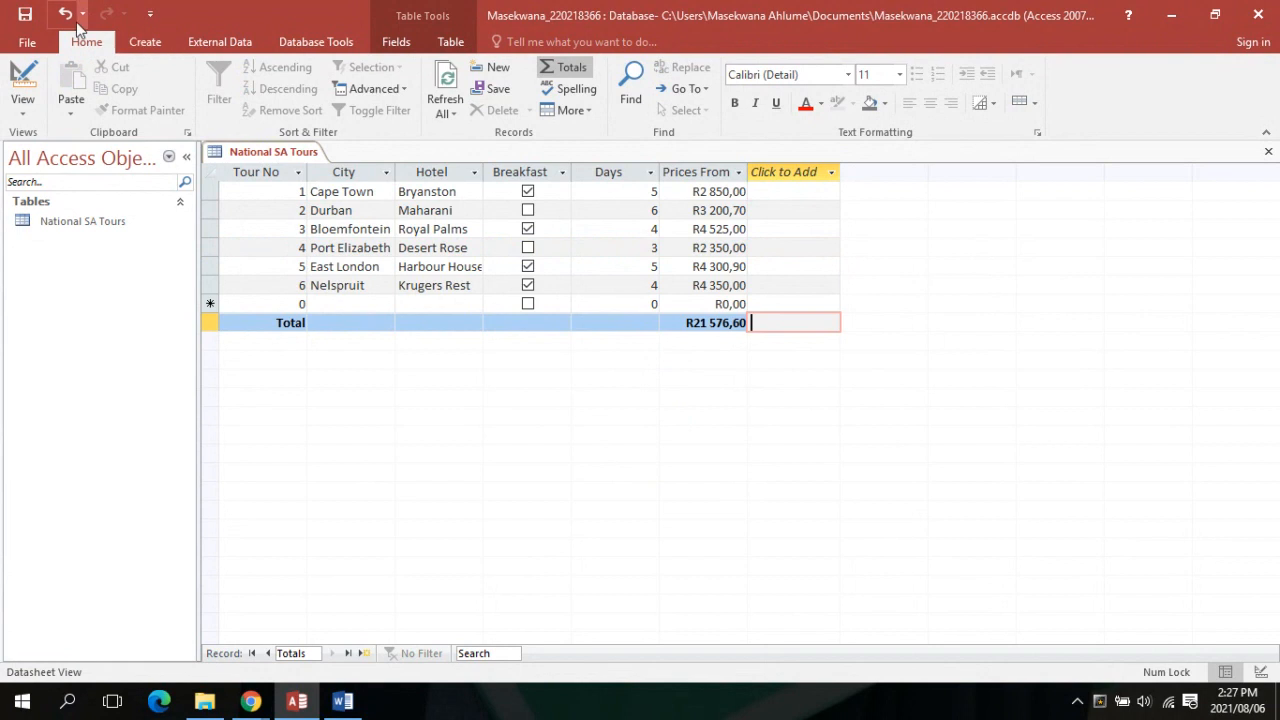
Remove the Prices From Total row and add it back, still totalling R21 576,60
{"action": "left_click", "coordinate": [546, 79]}
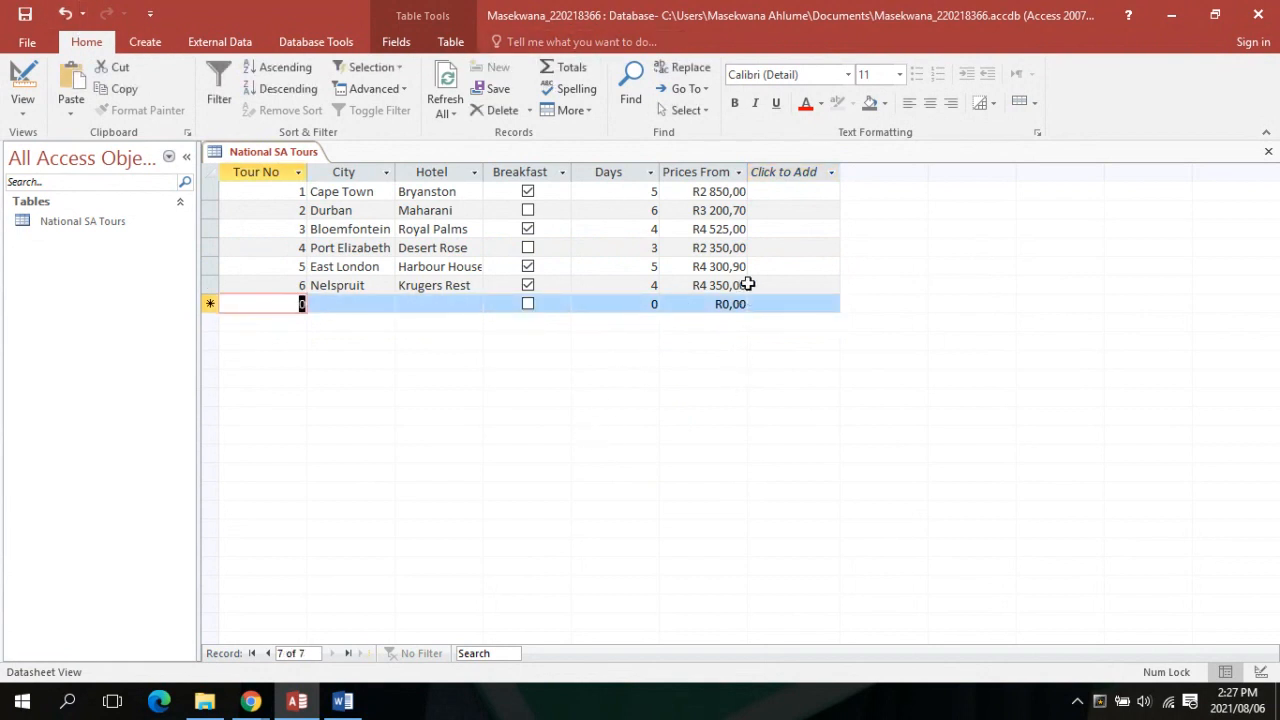
{"action": "left_click", "coordinate": [711, 170]}
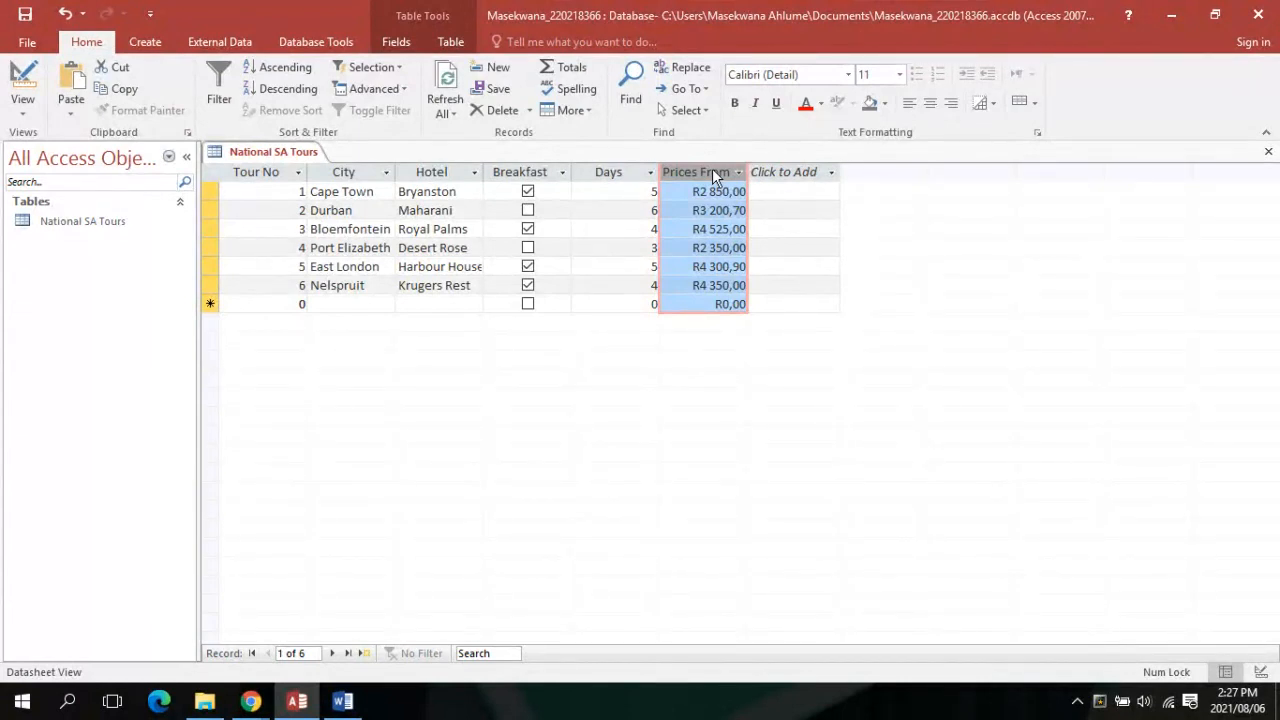
{"action": "left_click", "coordinate": [559, 68]}
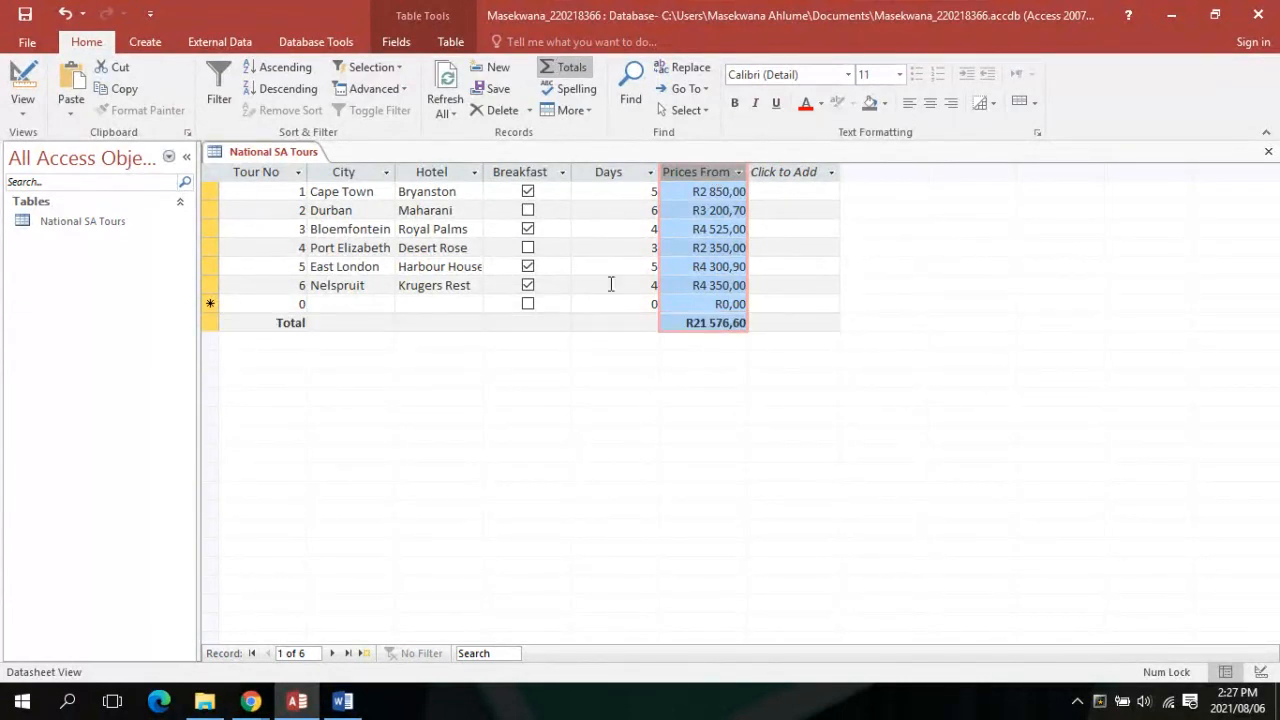
{"action": "left_click", "coordinate": [250, 702]}
{"action": "left_click", "coordinate": [680, 321]}
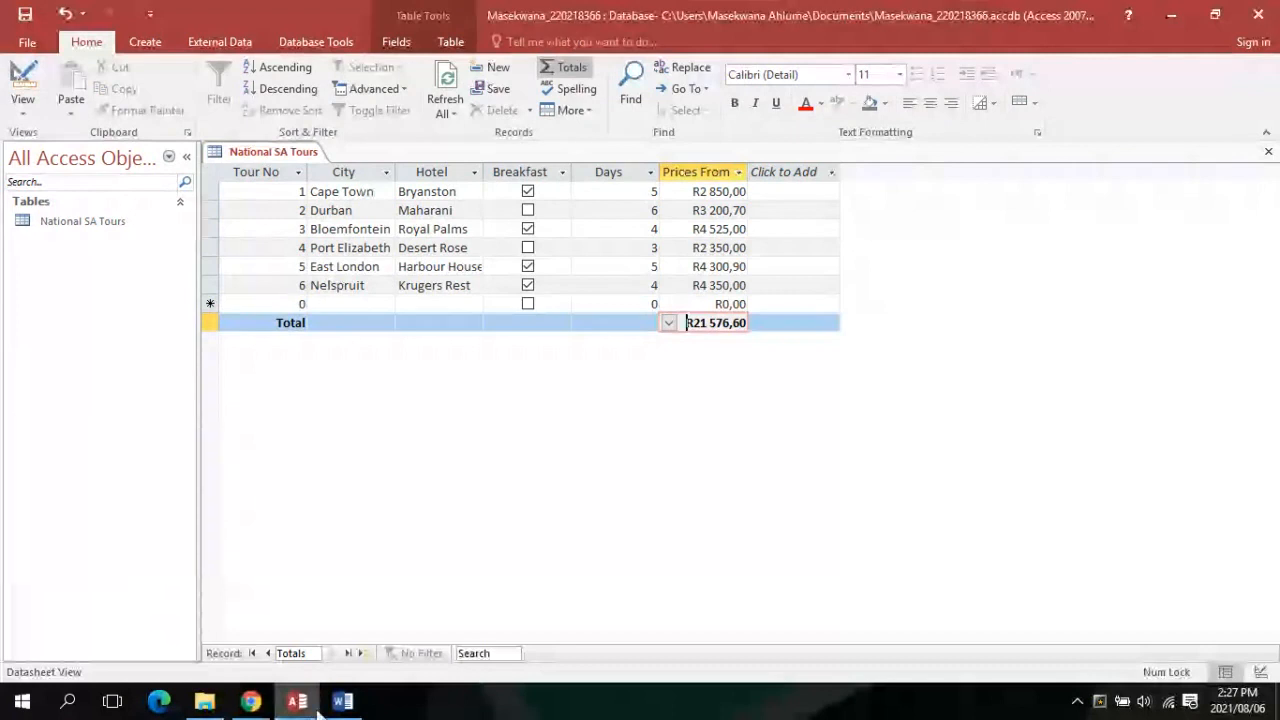
{"action": "mouse_move", "coordinate": [325, 706]}
{"action": "mouse_move", "coordinate": [331, 615]}
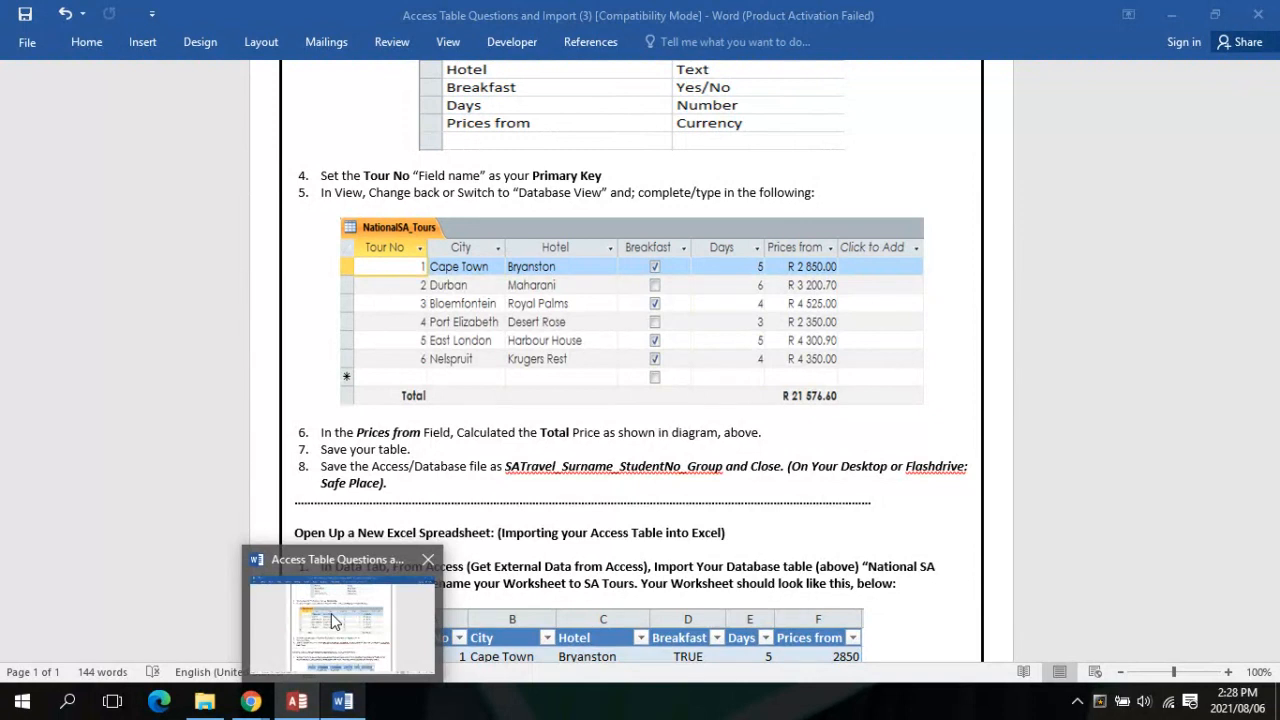
{"action": "left_click", "coordinate": [297, 701]}
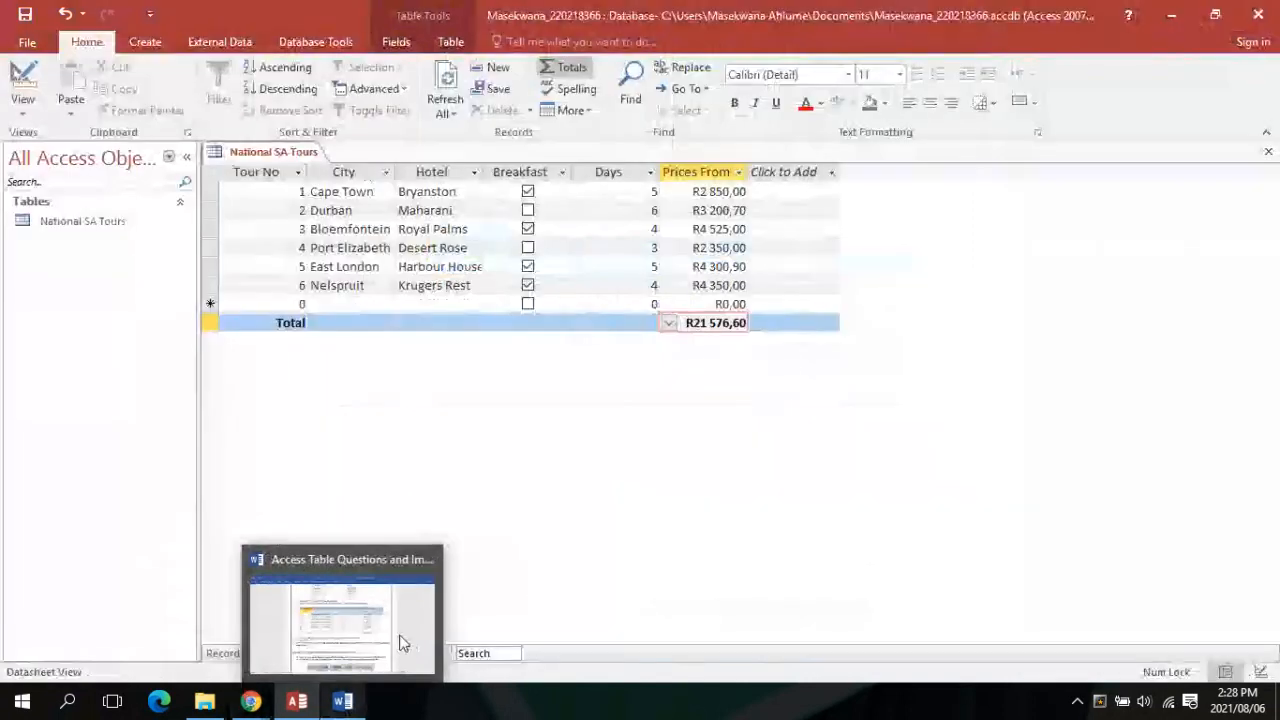
{"action": "left_click", "coordinate": [668, 323]}
{"action": "left_click", "coordinate": [675, 358]}
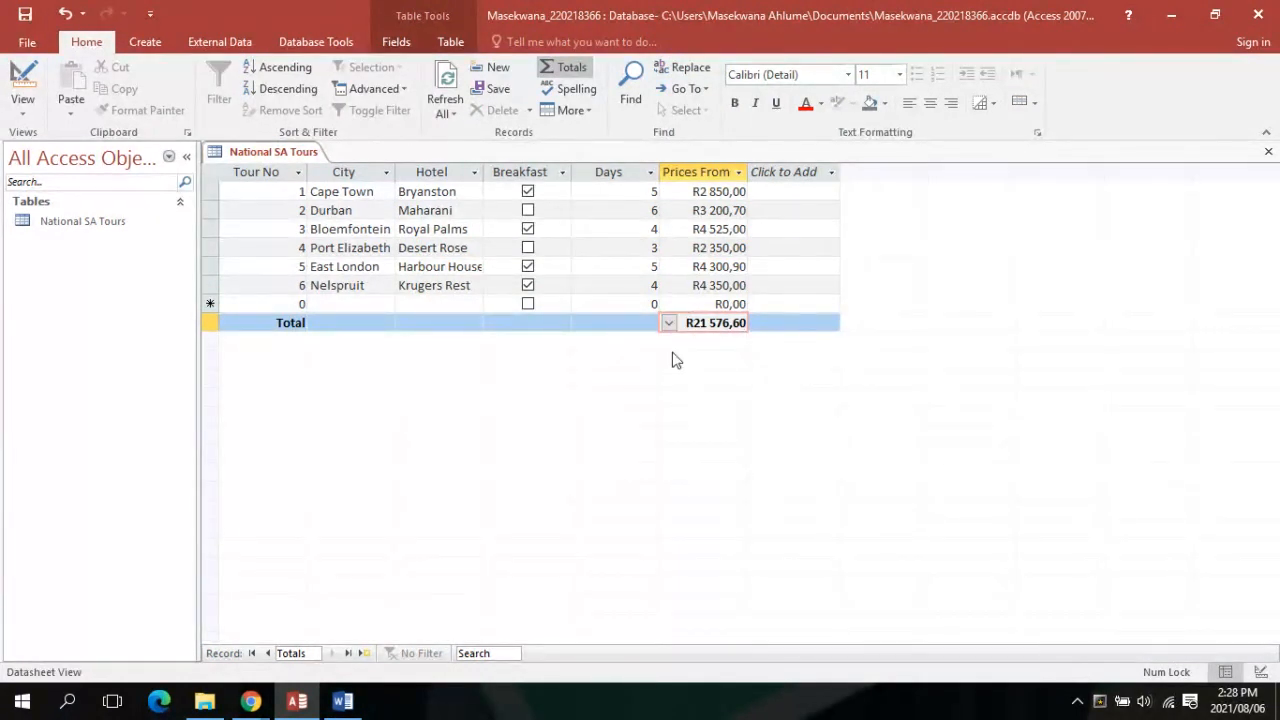
{"action": "mouse_move", "coordinate": [267, 714]}
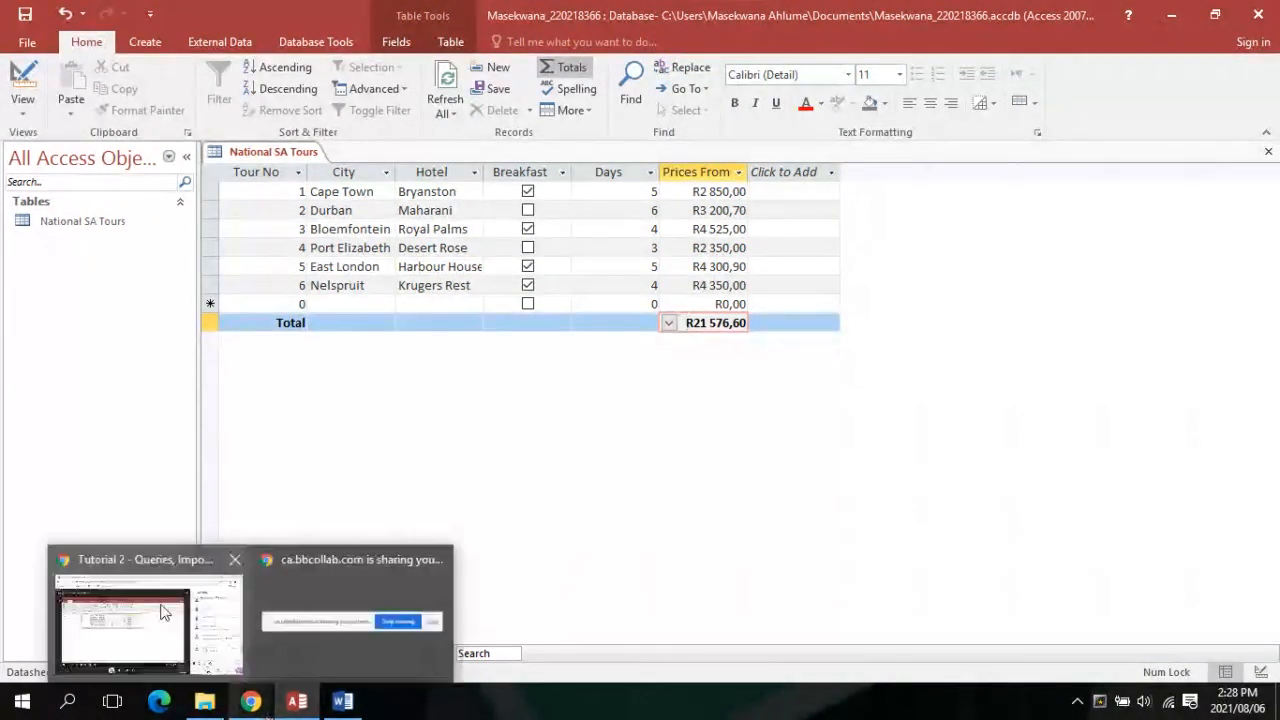
{"action": "left_click", "coordinate": [165, 612]}
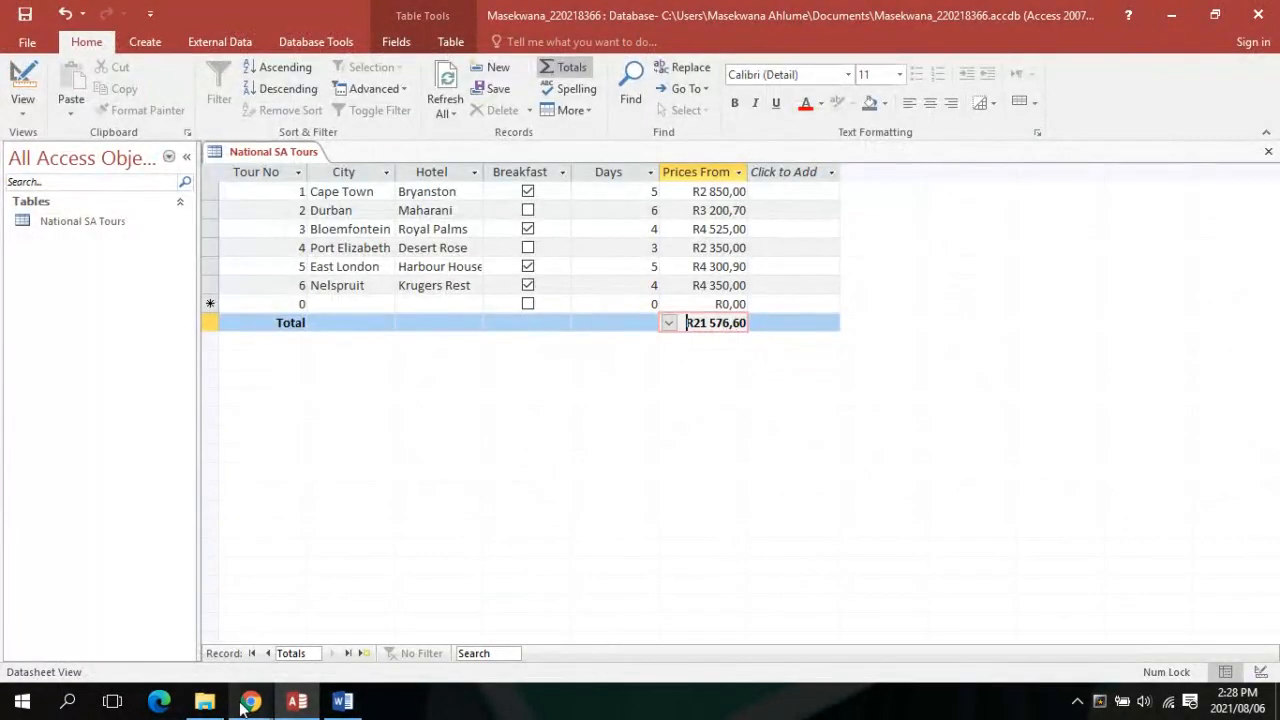
{"action": "mouse_move", "coordinate": [248, 705]}
{"action": "mouse_move", "coordinate": [200, 630]}
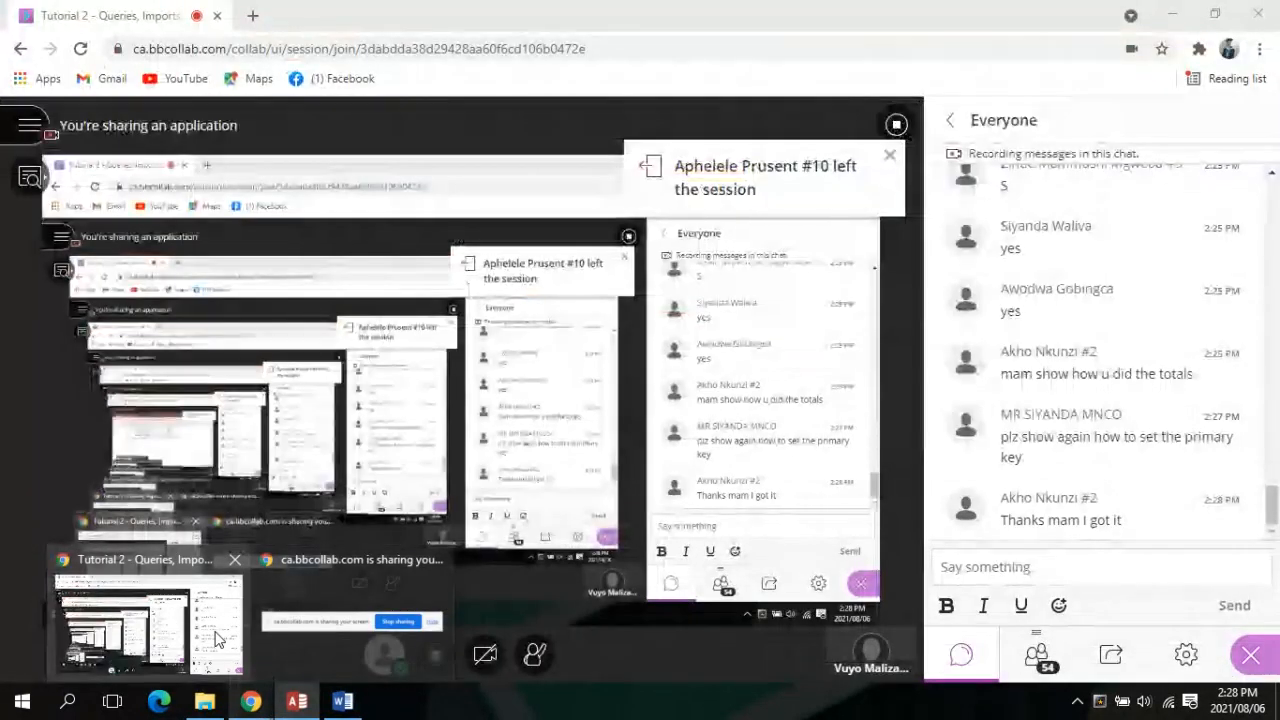
{"action": "mouse_move", "coordinate": [300, 702]}
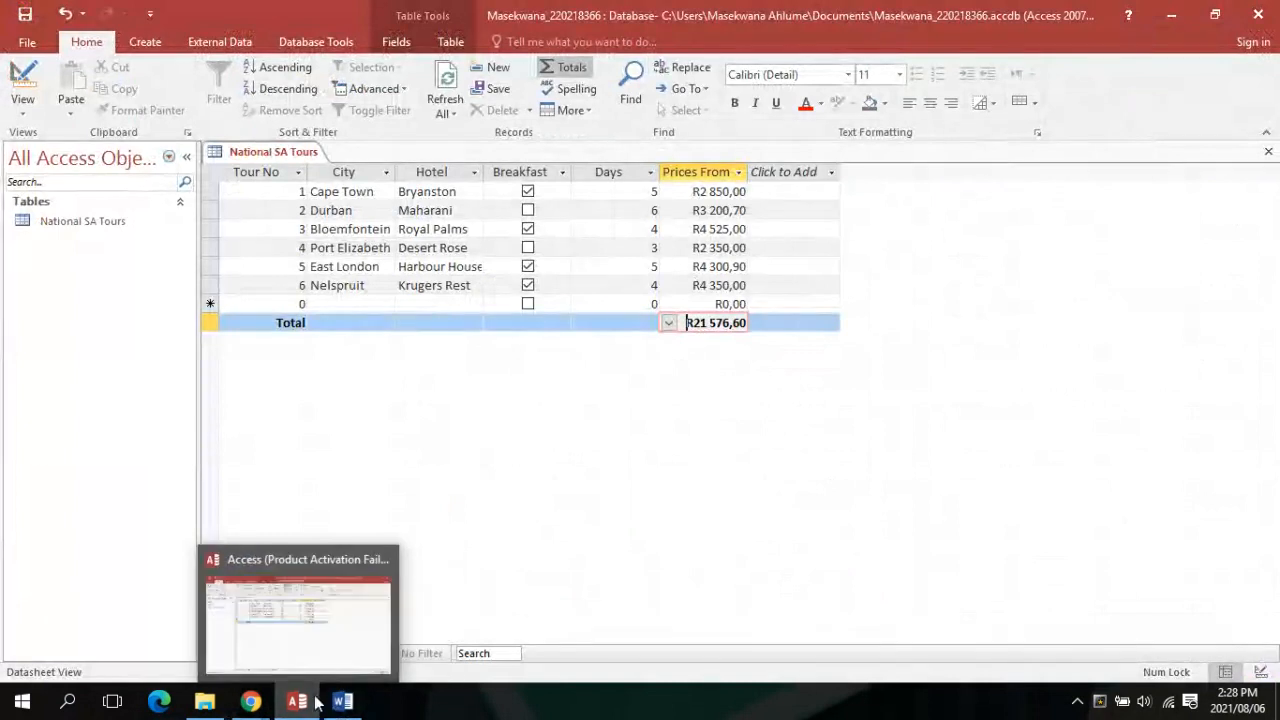
{"action": "left_click", "coordinate": [338, 703]}
{"action": "left_click", "coordinate": [298, 702]}
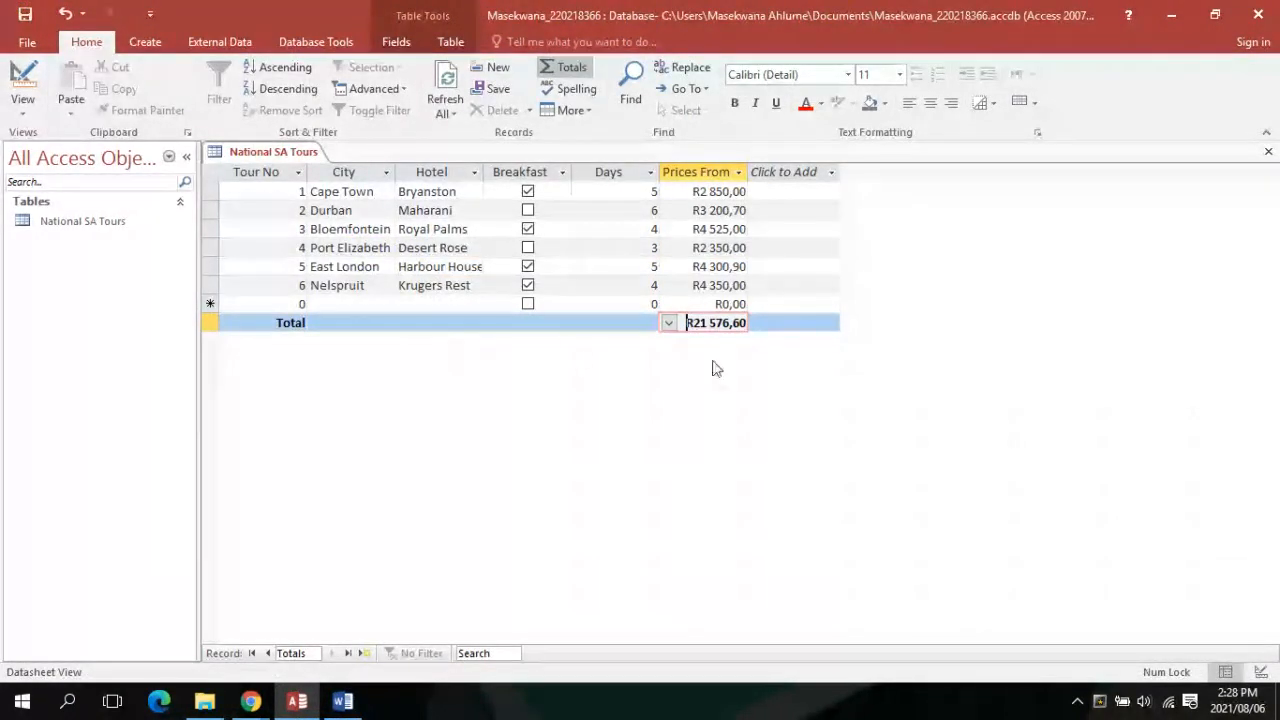
In Design View, remove the primary key from Tour No and save the table
{"action": "left_click", "coordinate": [23, 108]}
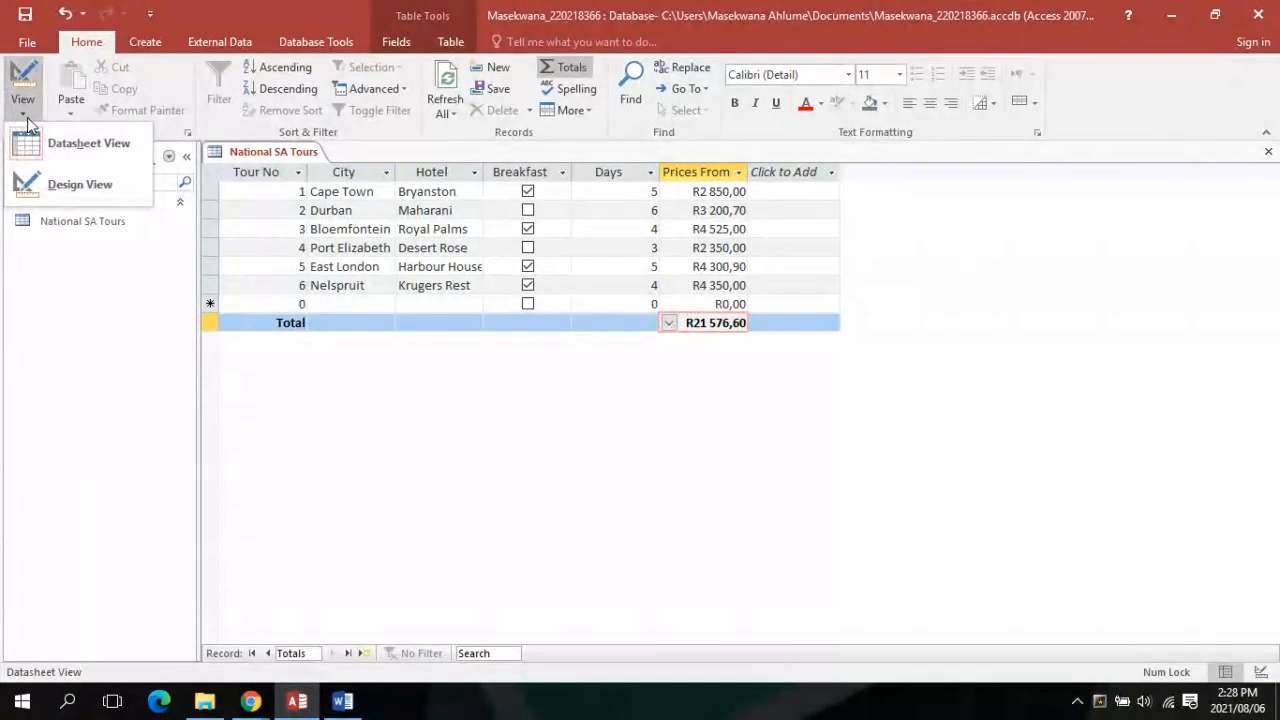
{"action": "left_click", "coordinate": [24, 185]}
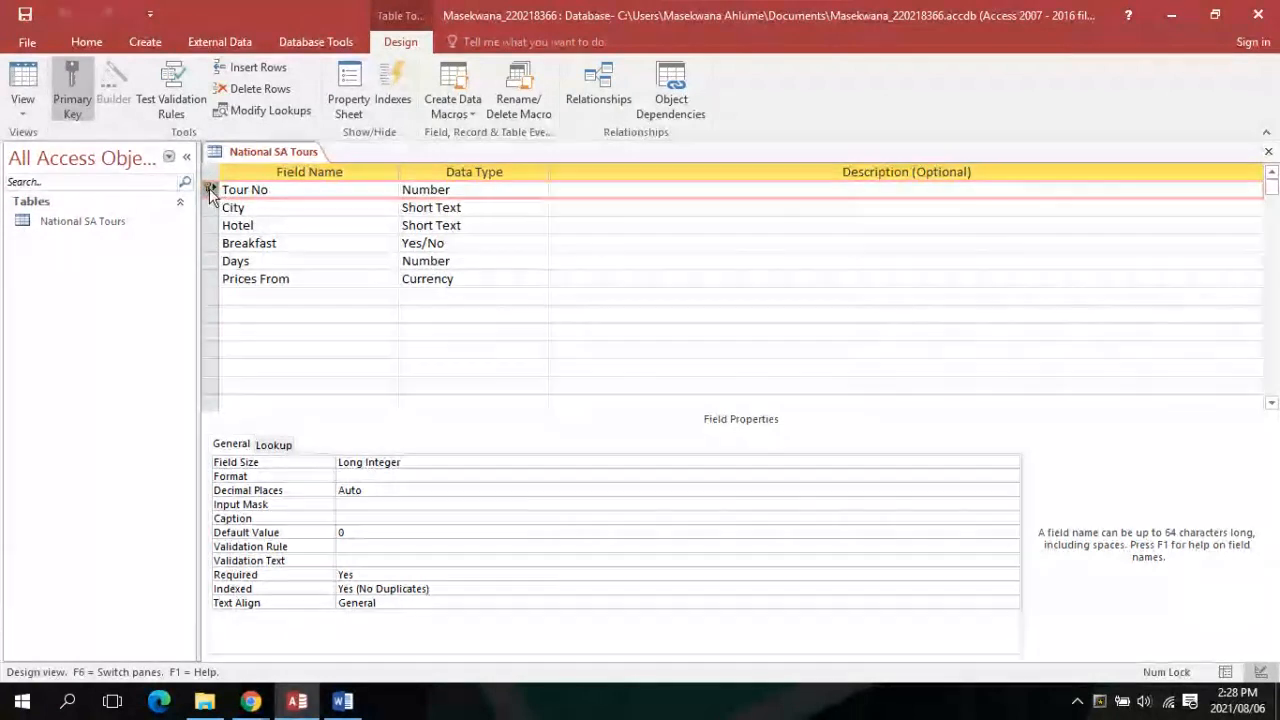
{"action": "left_click", "coordinate": [82, 92]}
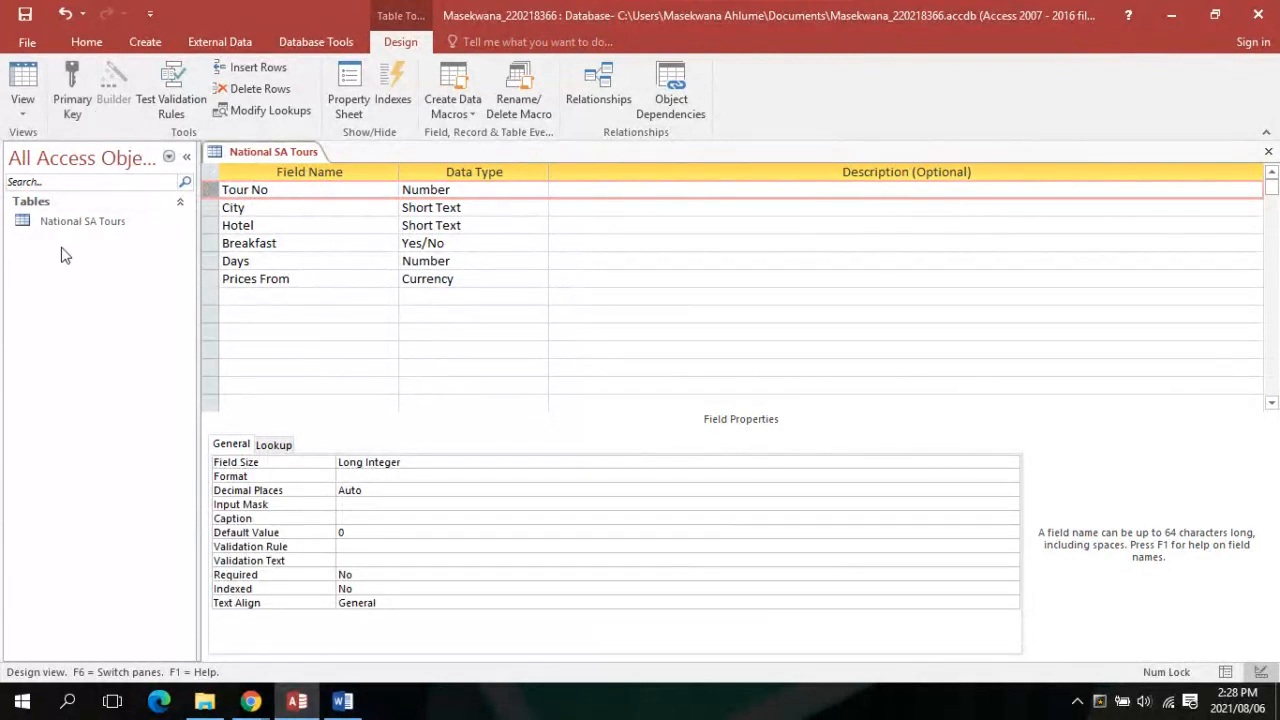
{"action": "left_click", "coordinate": [21, 108]}
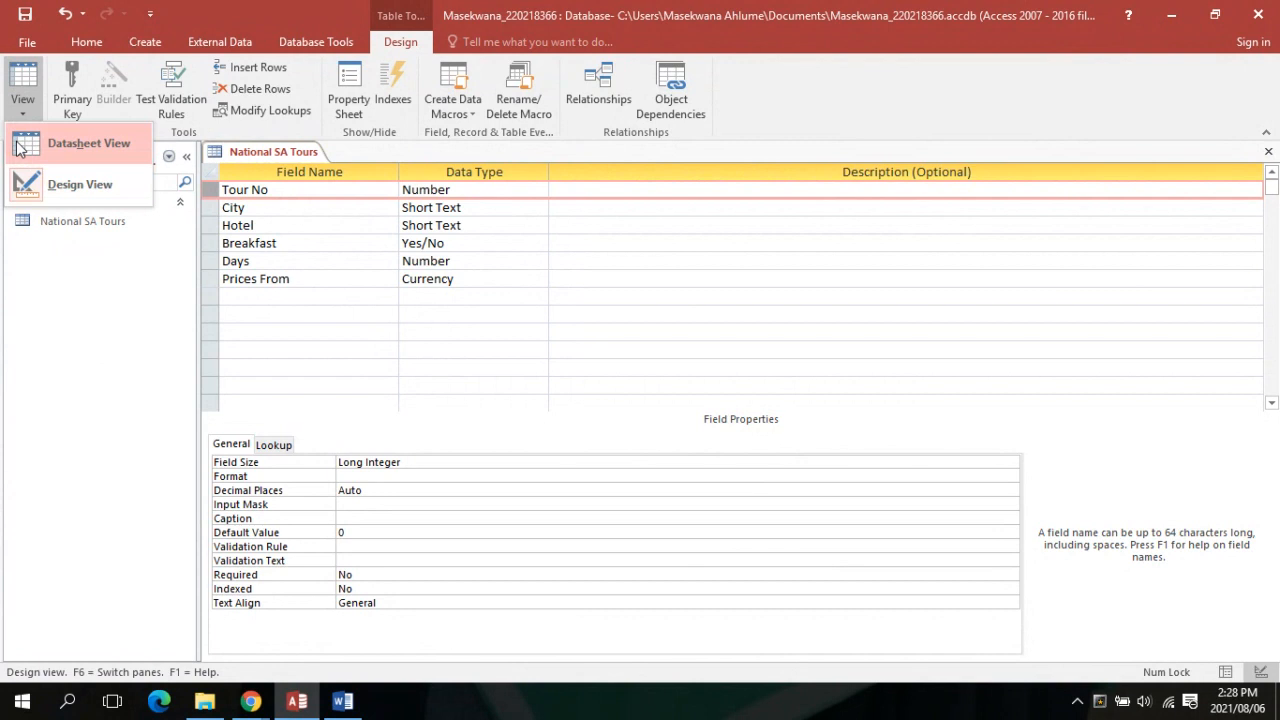
{"action": "left_click", "coordinate": [19, 148]}
{"action": "left_click", "coordinate": [624, 407]}
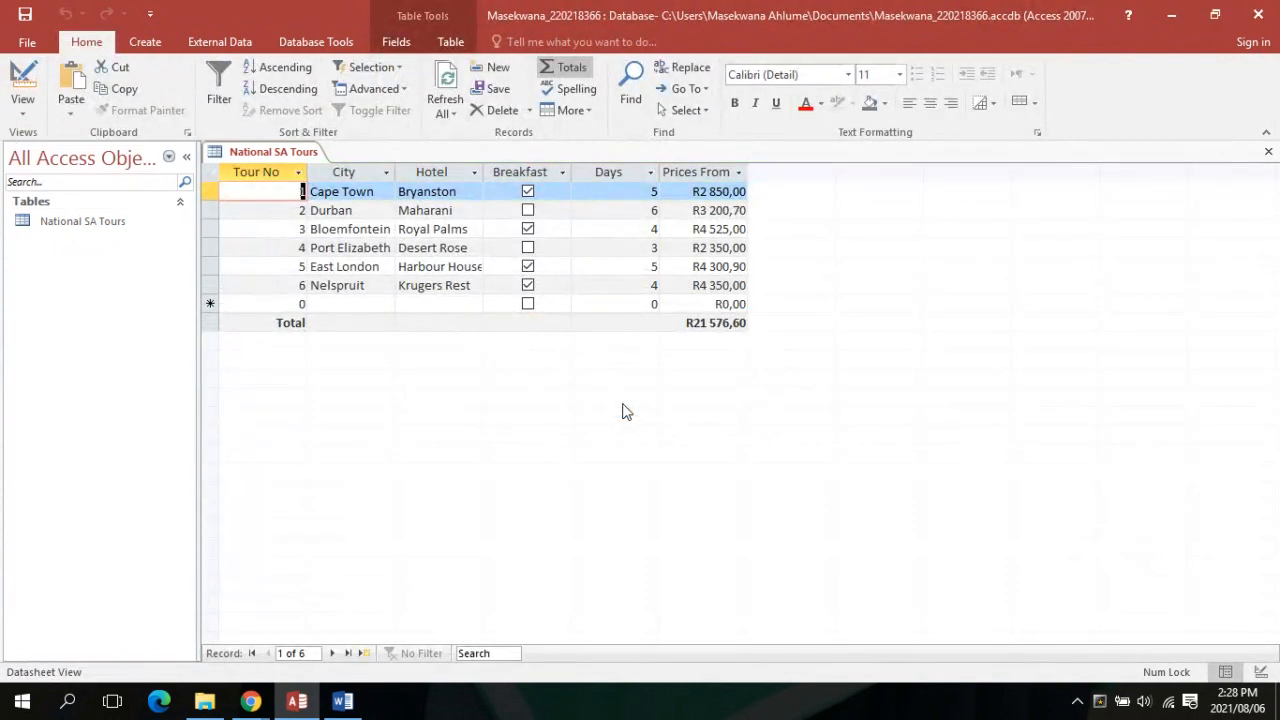
Make Tour No the primary key and save, returning to the six-record datasheet
{"action": "left_click", "coordinate": [25, 112]}
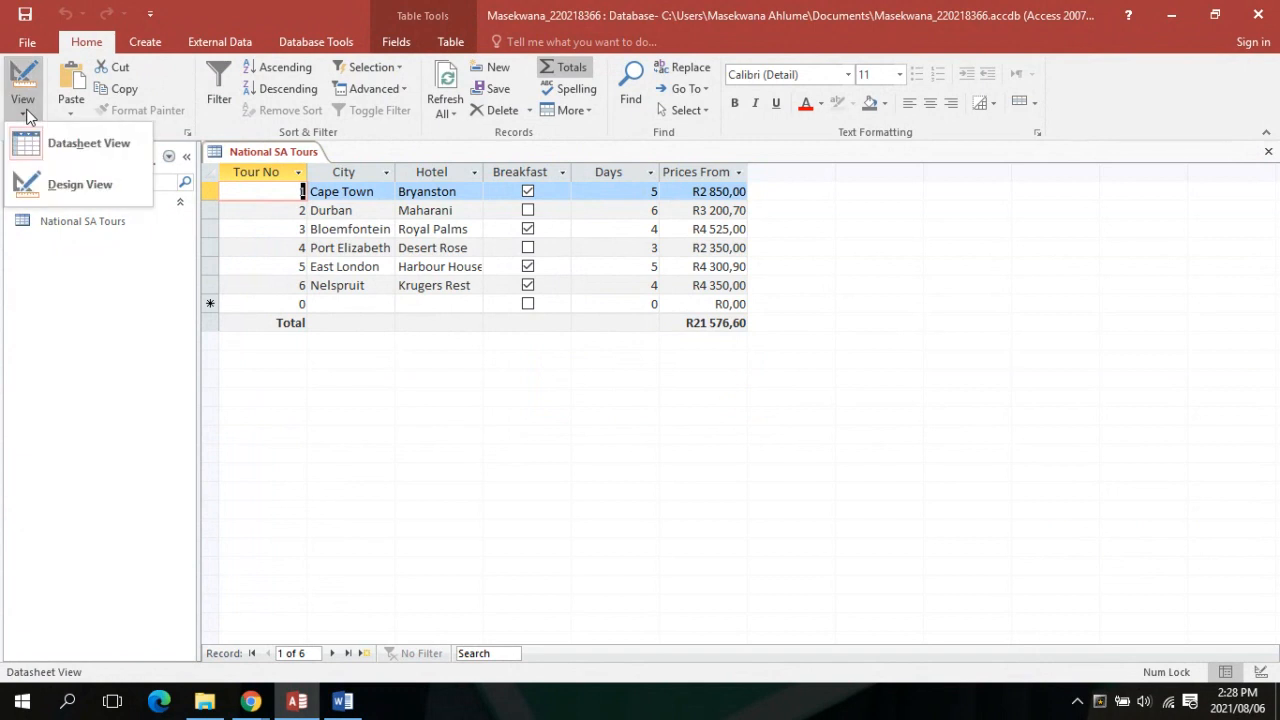
{"action": "left_click", "coordinate": [38, 194]}
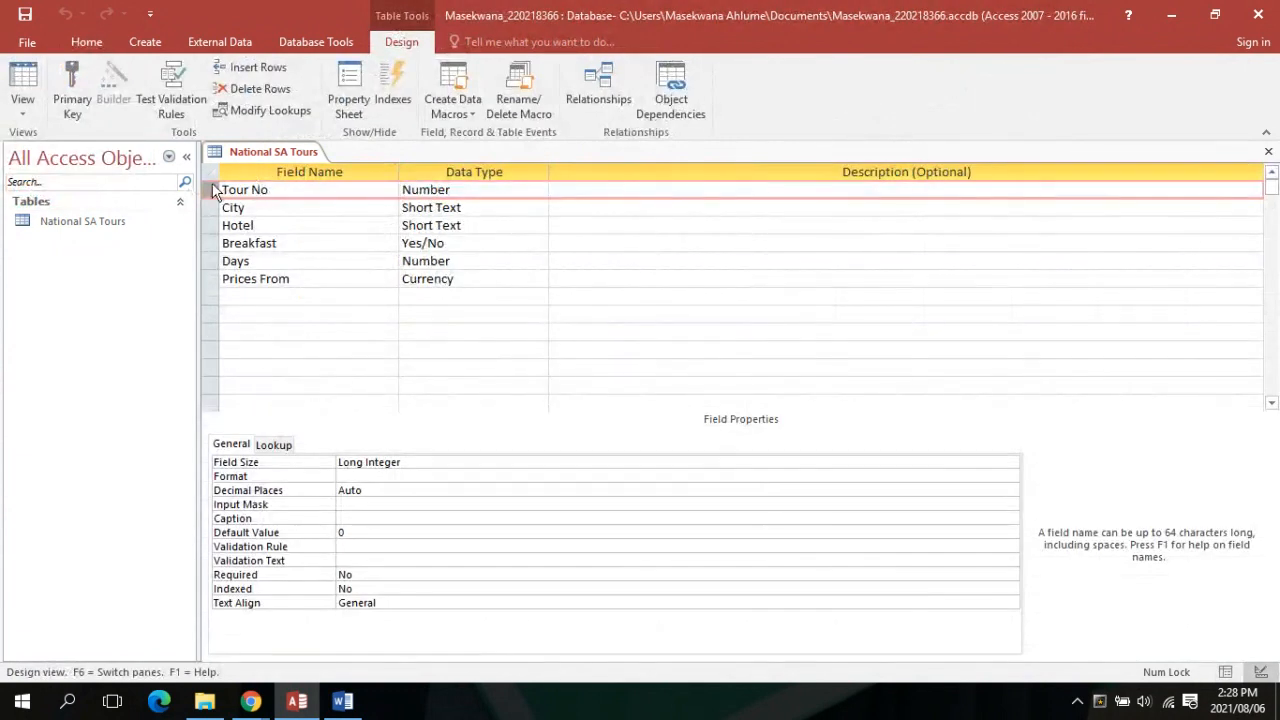
{"action": "left_click", "coordinate": [72, 82]}
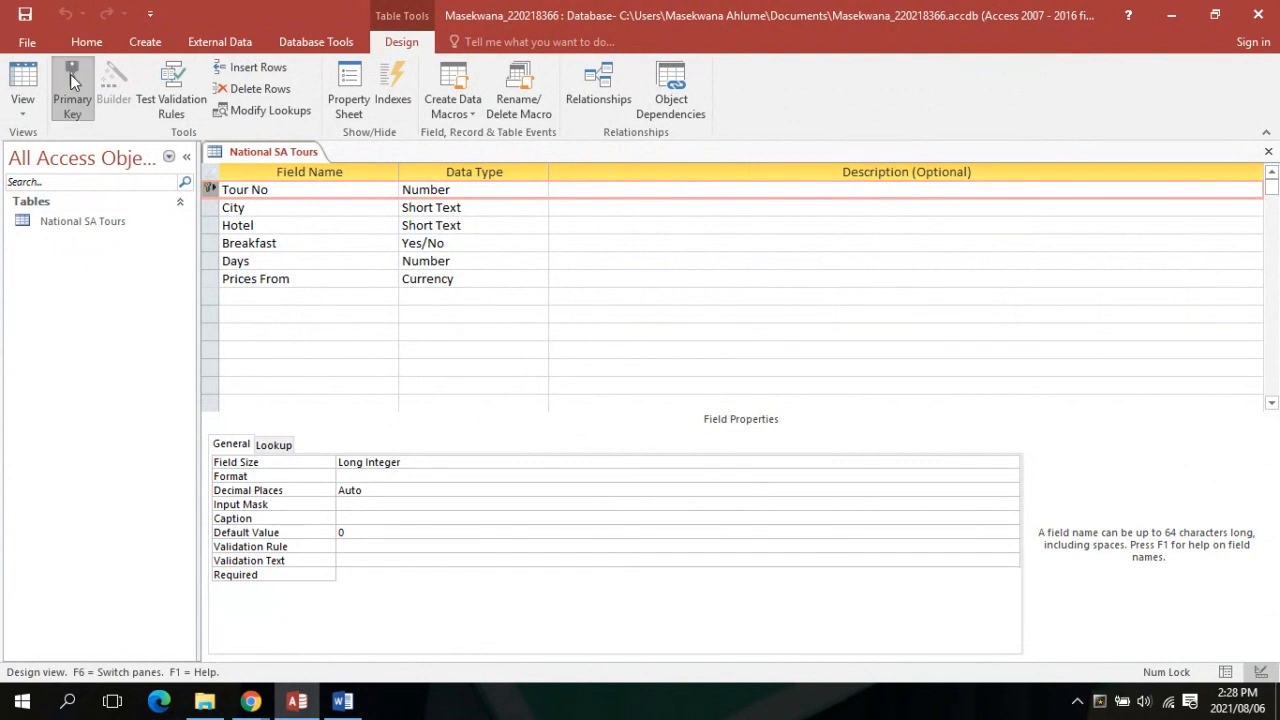
{"action": "left_click", "coordinate": [38, 115]}
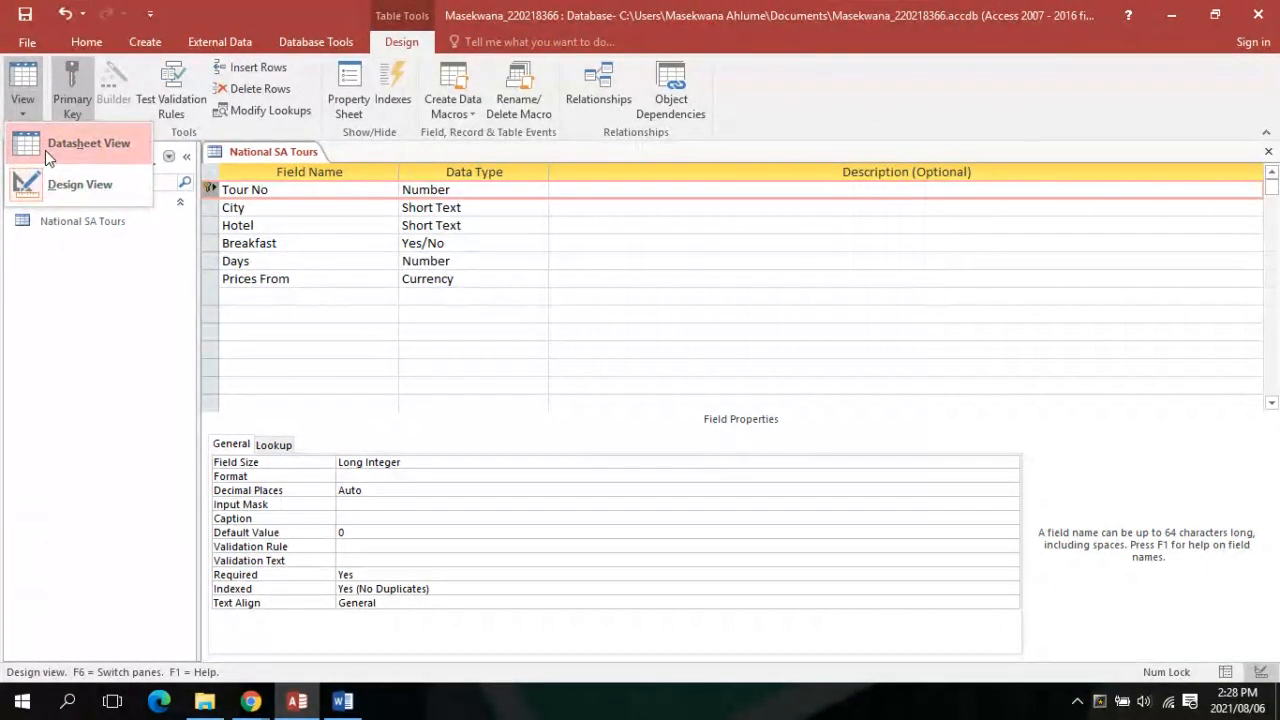
{"action": "left_click", "coordinate": [45, 150]}
{"action": "left_click", "coordinate": [591, 410]}
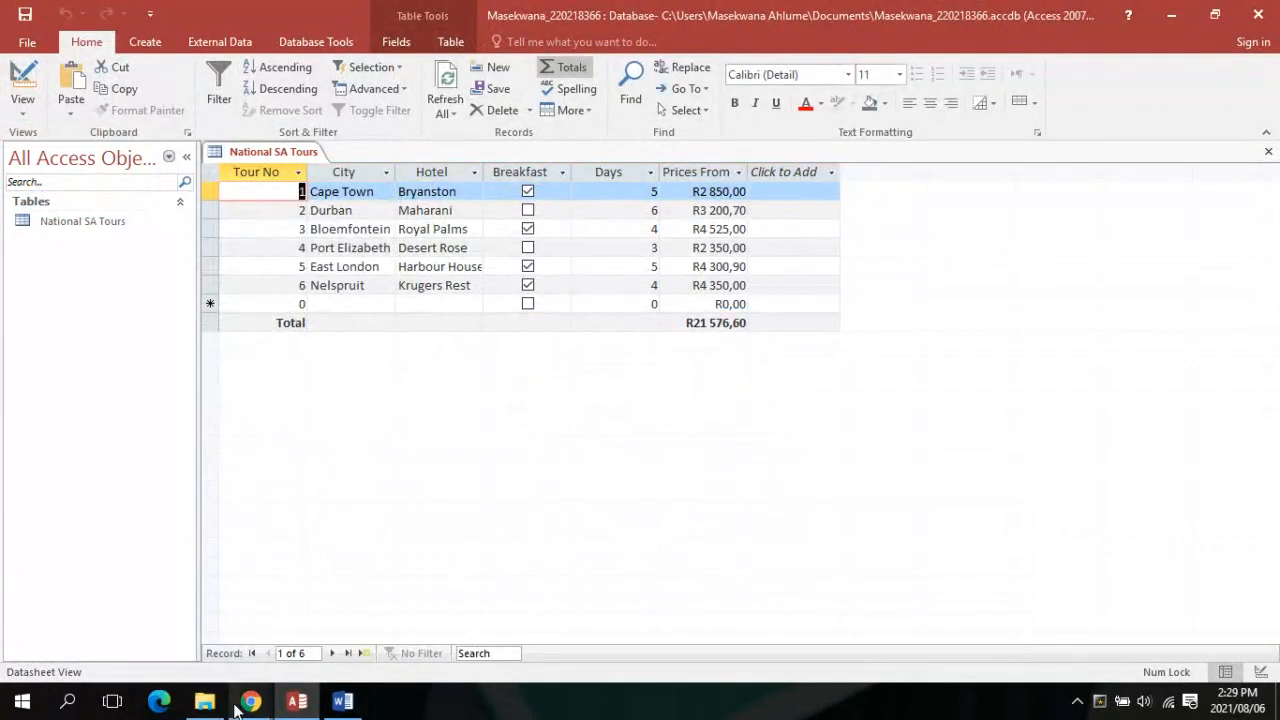
{"action": "mouse_move", "coordinate": [250, 701]}
{"action": "mouse_move", "coordinate": [183, 615]}
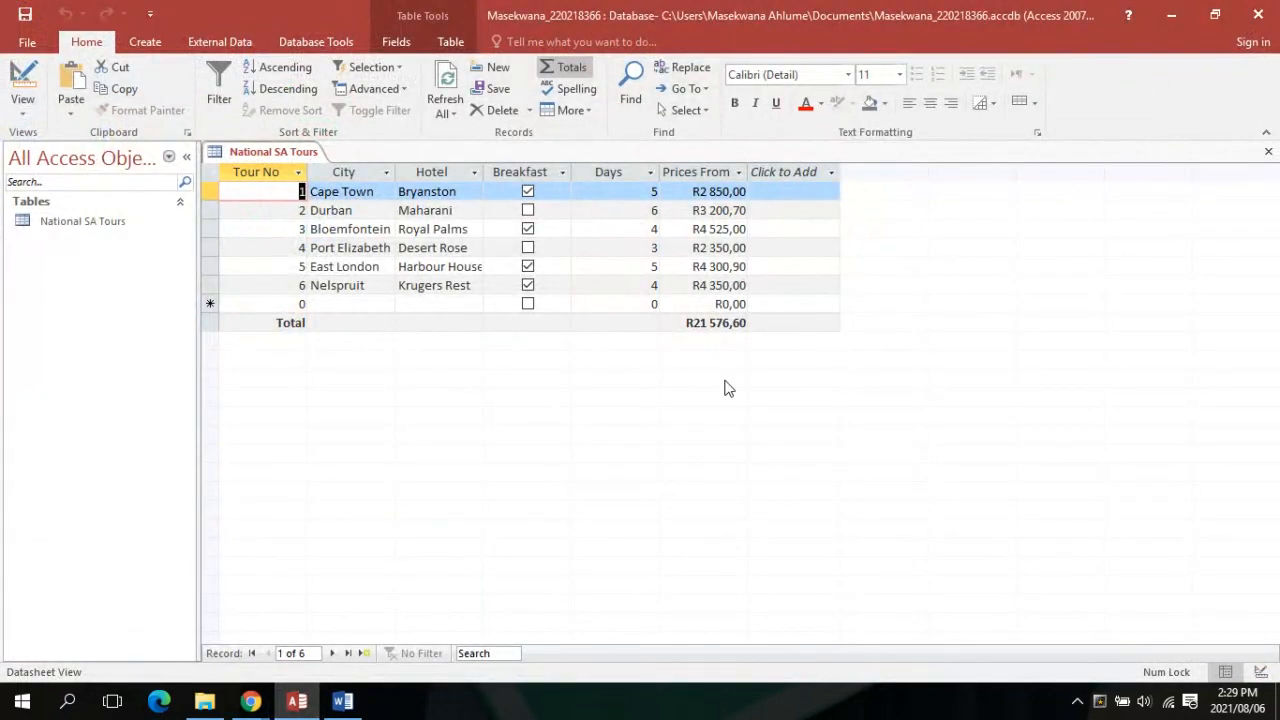
{"action": "left_click", "coordinate": [781, 323]}
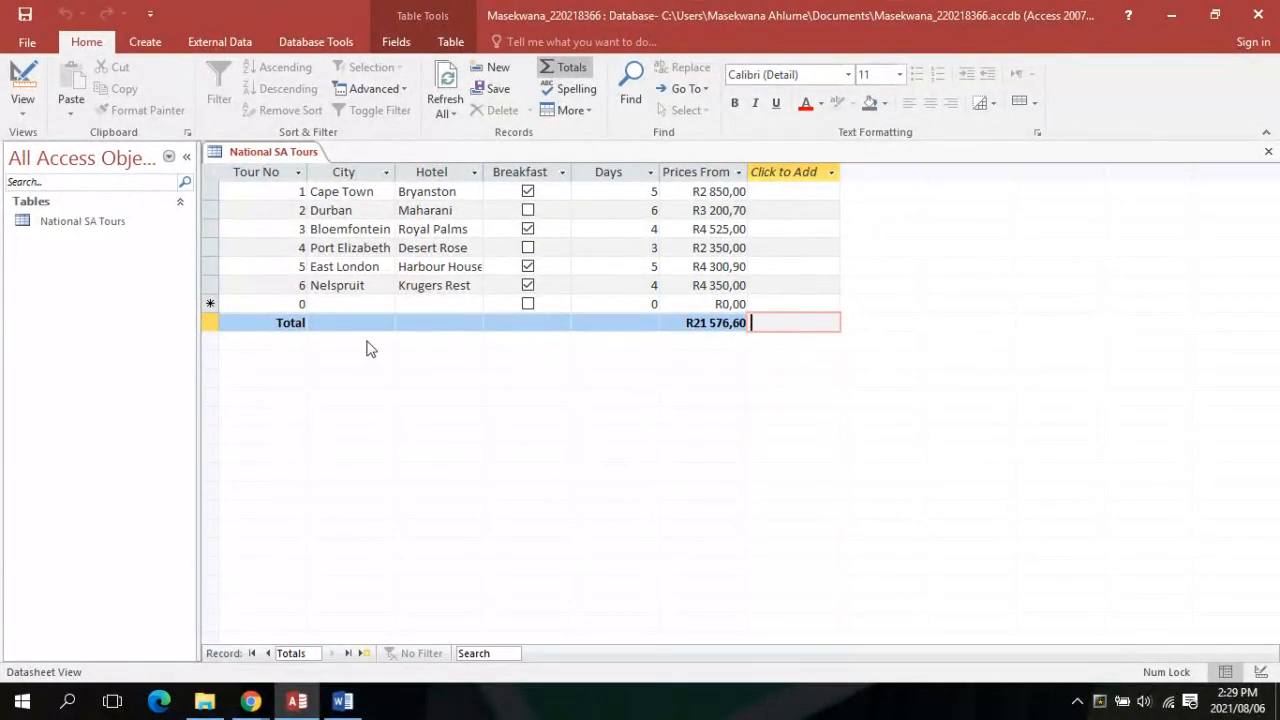
{"action": "left_click", "coordinate": [245, 325]}
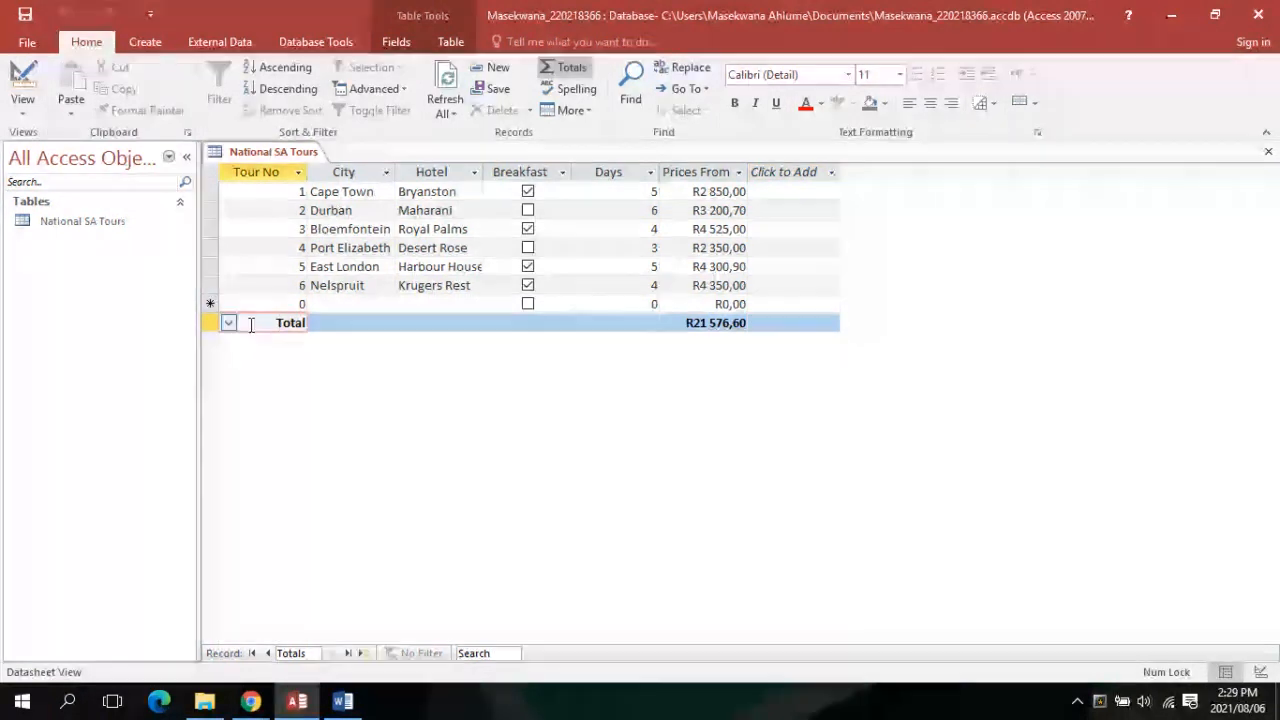
{"action": "left_click", "coordinate": [229, 323]}
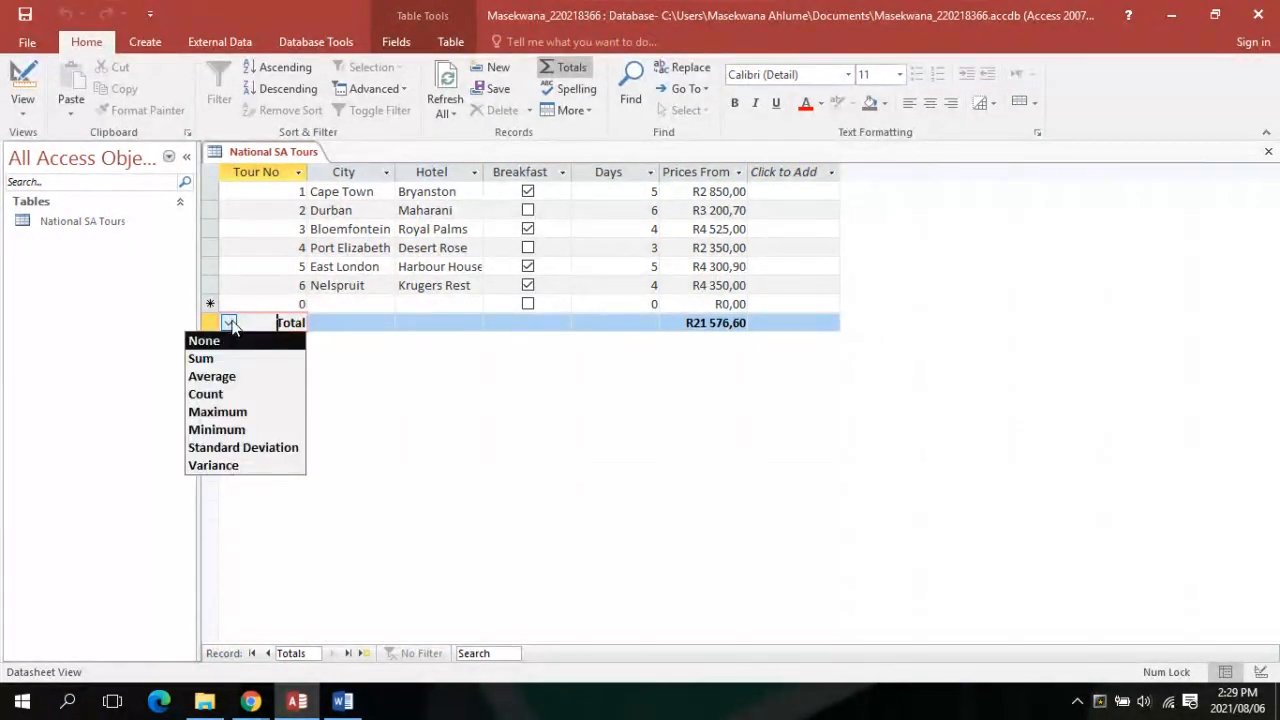
{"action": "left_click", "coordinate": [325, 338]}
{"action": "left_click", "coordinate": [650, 323]}
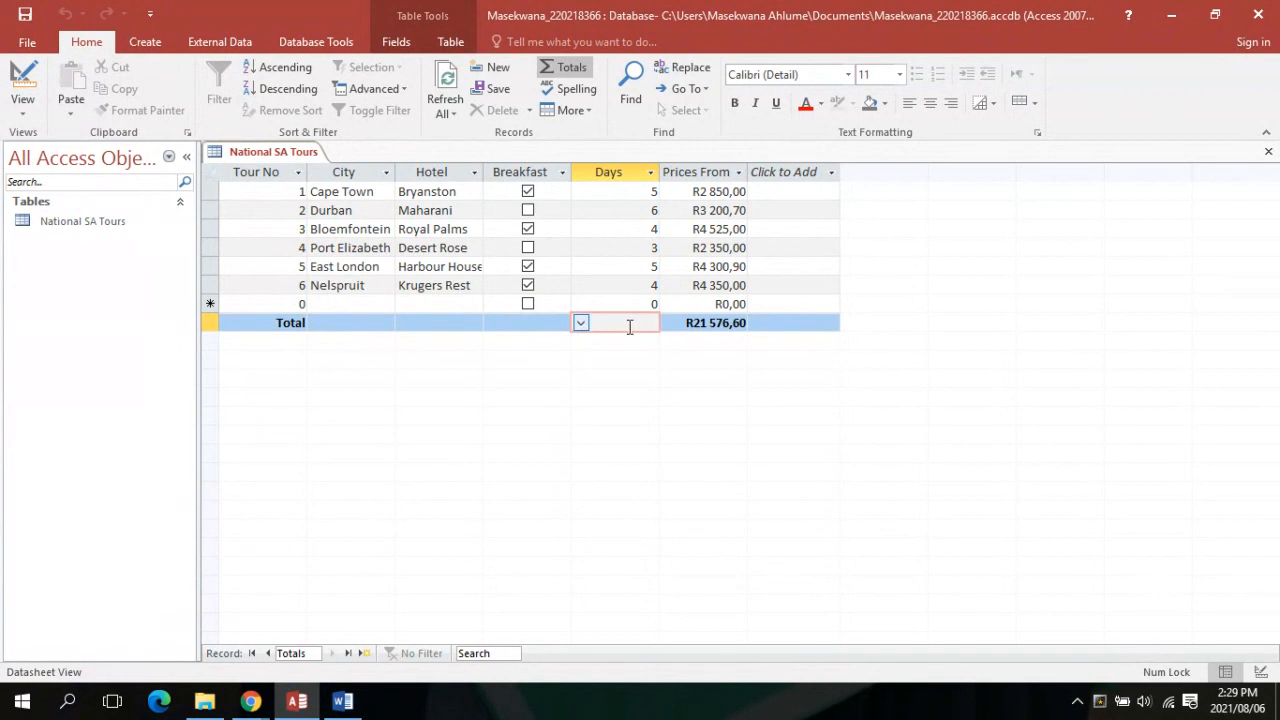
{"action": "left_click", "coordinate": [722, 198]}
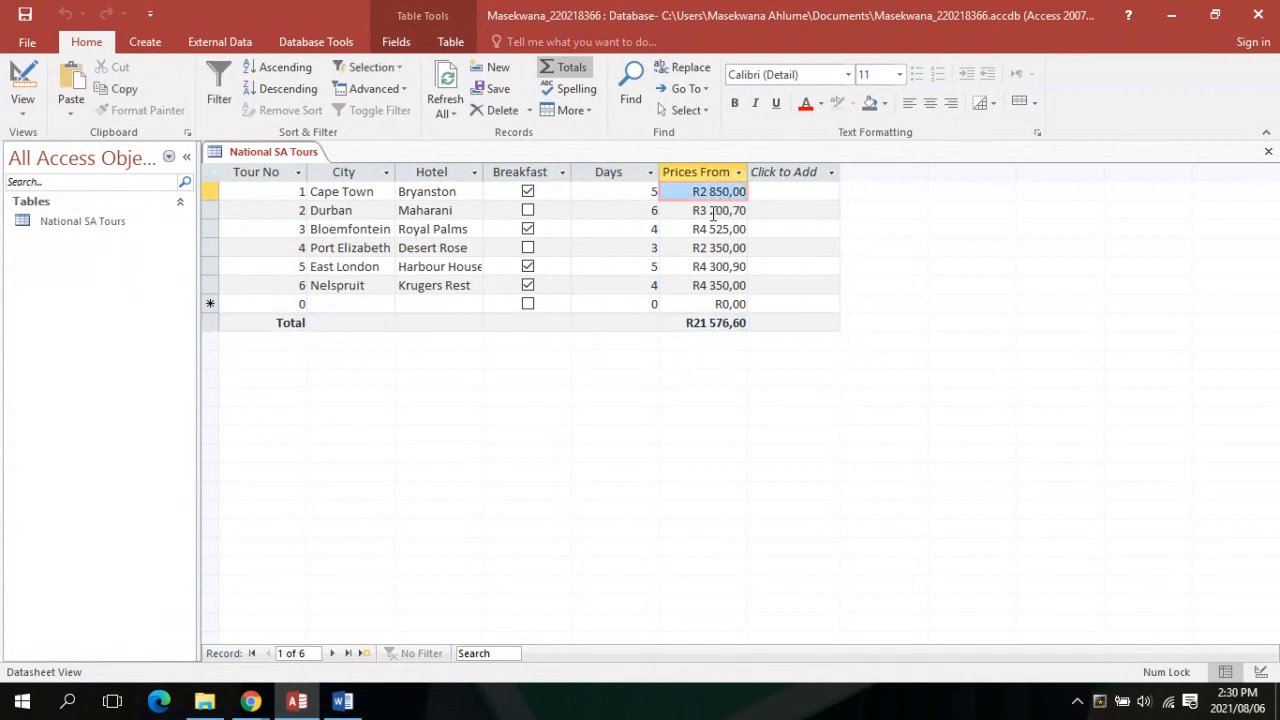
{"action": "left_click", "coordinate": [711, 210]}
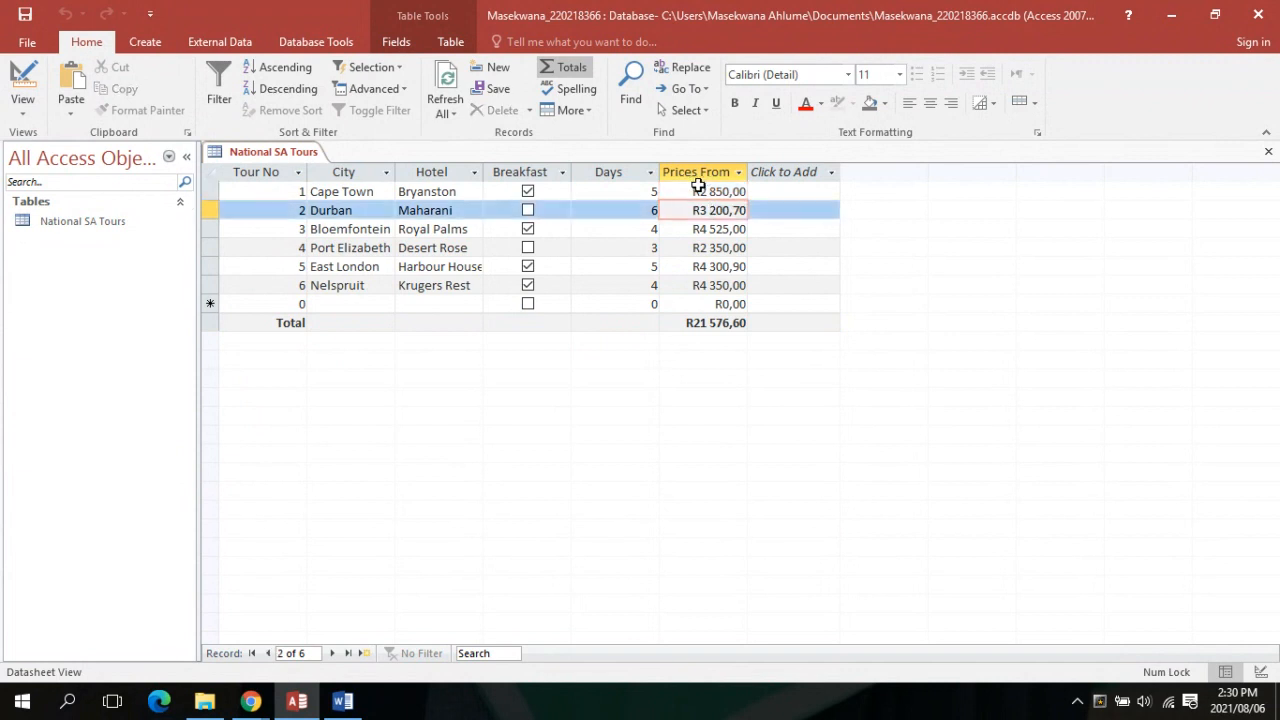
{"action": "left_click", "coordinate": [692, 191]}
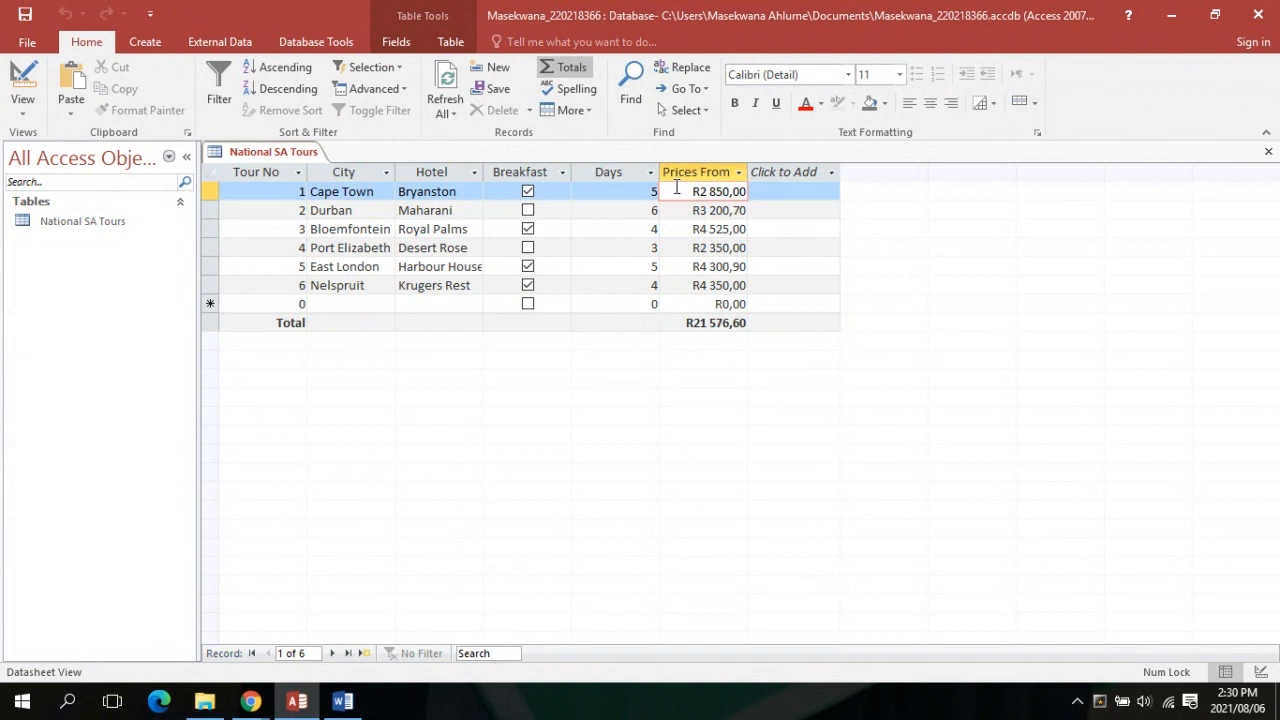
{"action": "key", "text": "shift+Tab"}
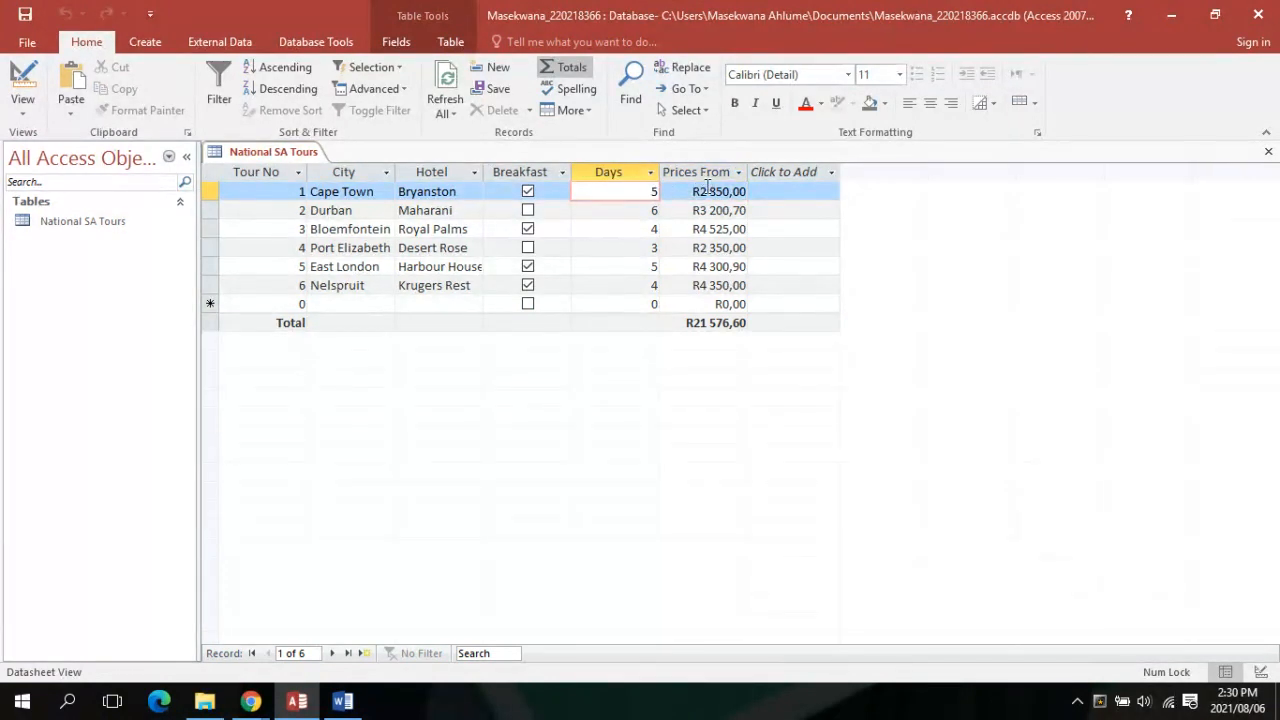
{"action": "left_click", "coordinate": [705, 172]}
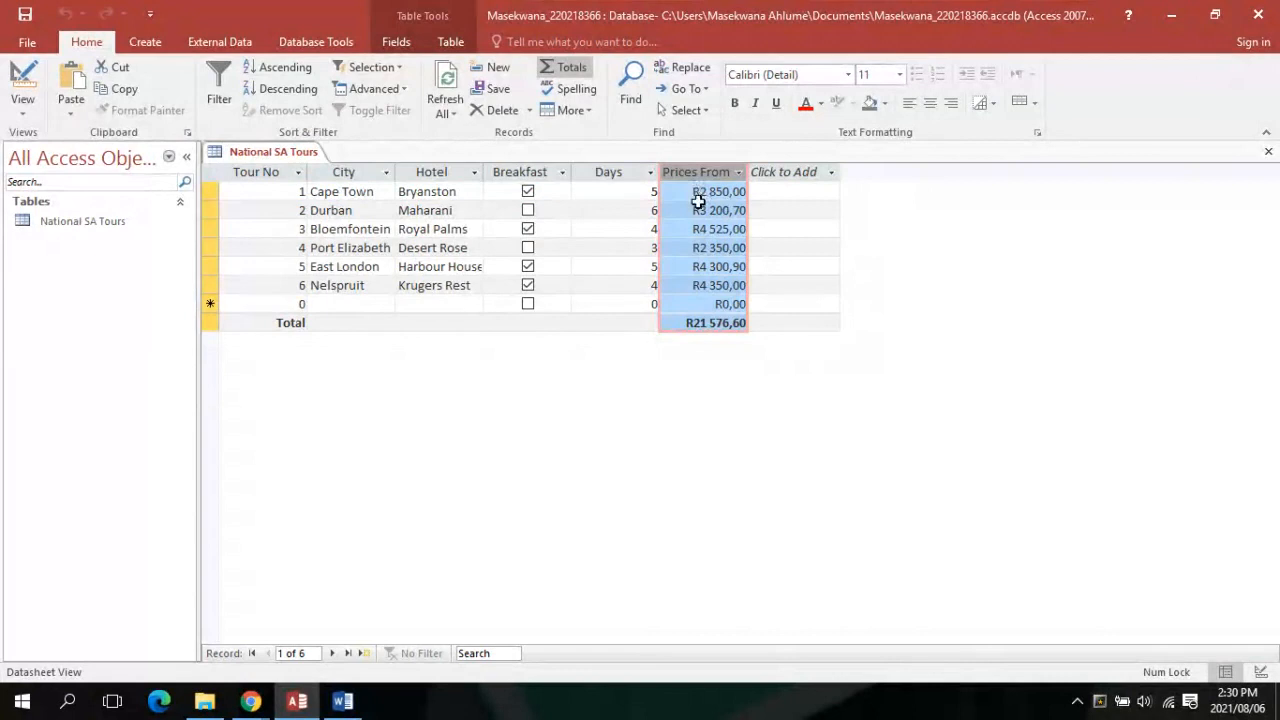
{"action": "left_click", "coordinate": [778, 283]}
{"action": "left_click", "coordinate": [724, 191]}
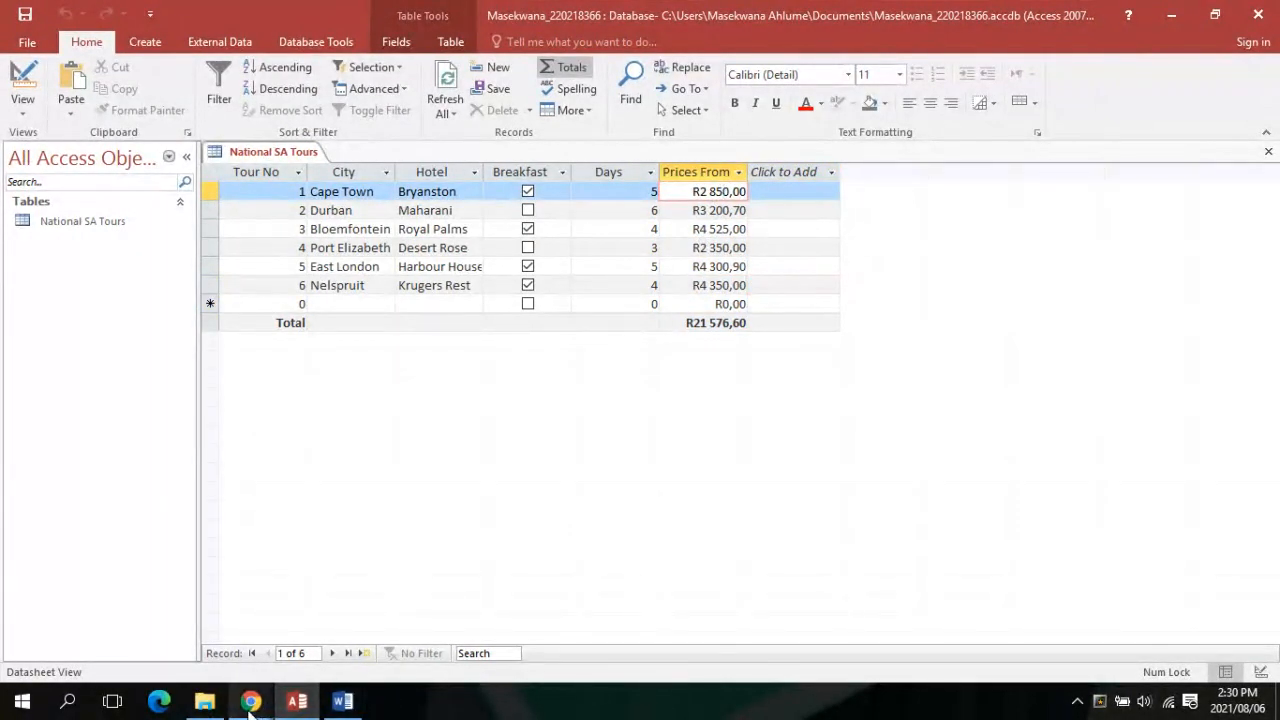
{"action": "mouse_move", "coordinate": [250, 703]}
{"action": "mouse_move", "coordinate": [207, 680]}
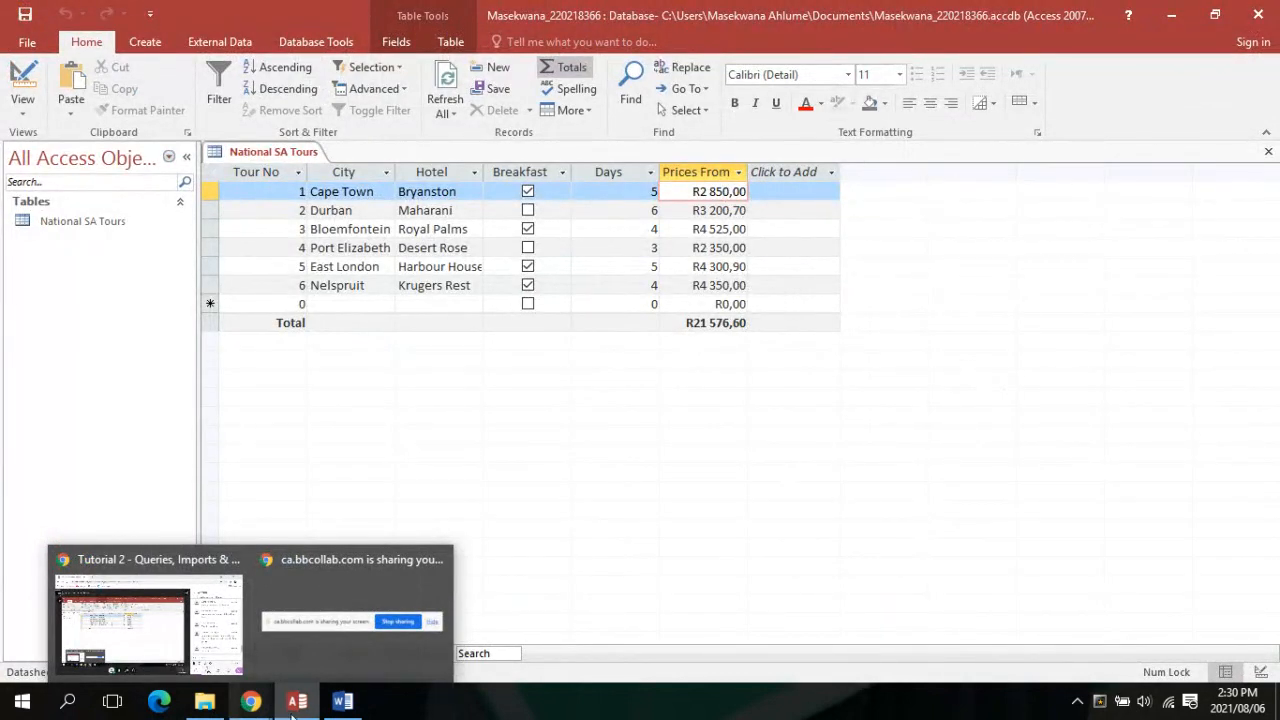
{"action": "mouse_move", "coordinate": [307, 712]}
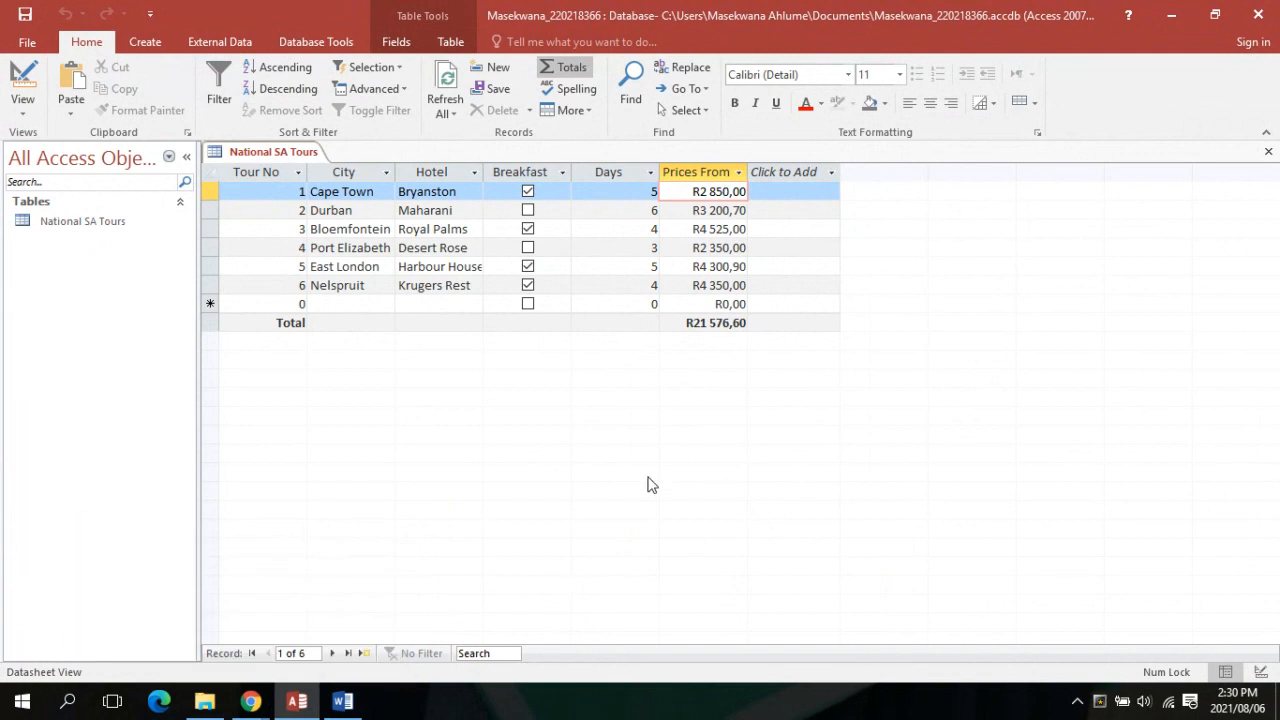
{"action": "left_click", "coordinate": [250, 703]}
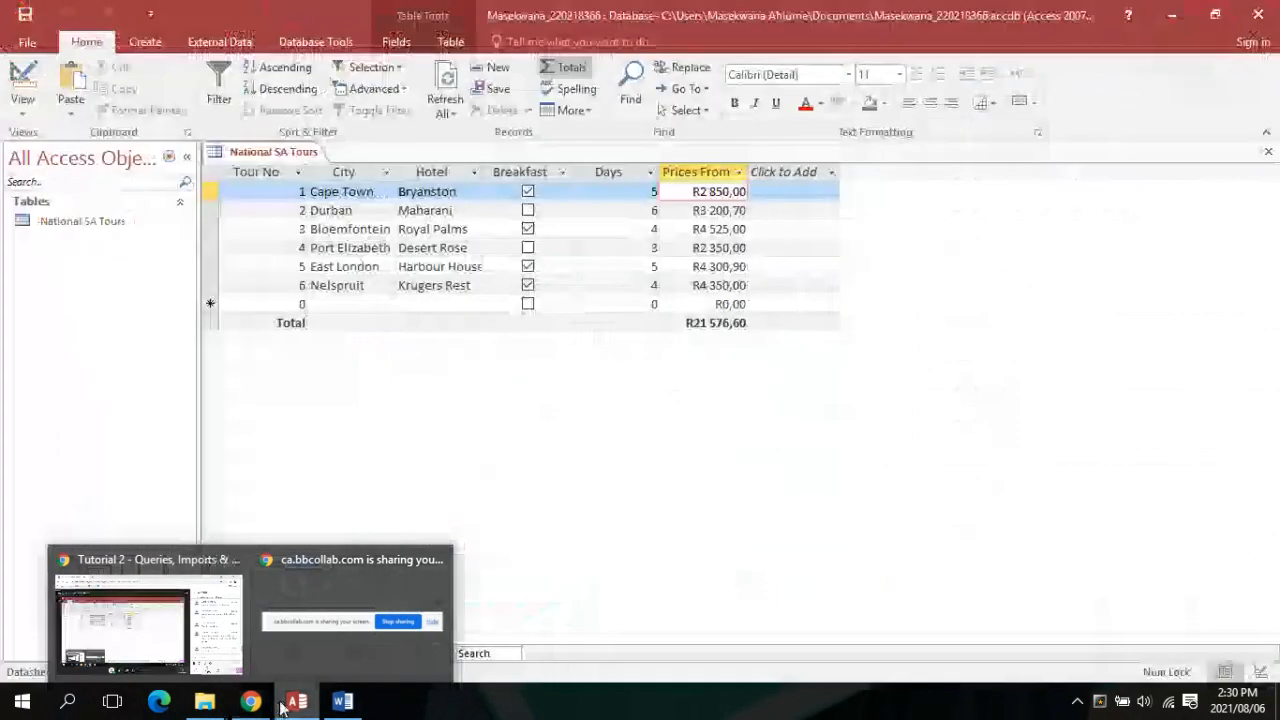
{"action": "mouse_move", "coordinate": [343, 703]}
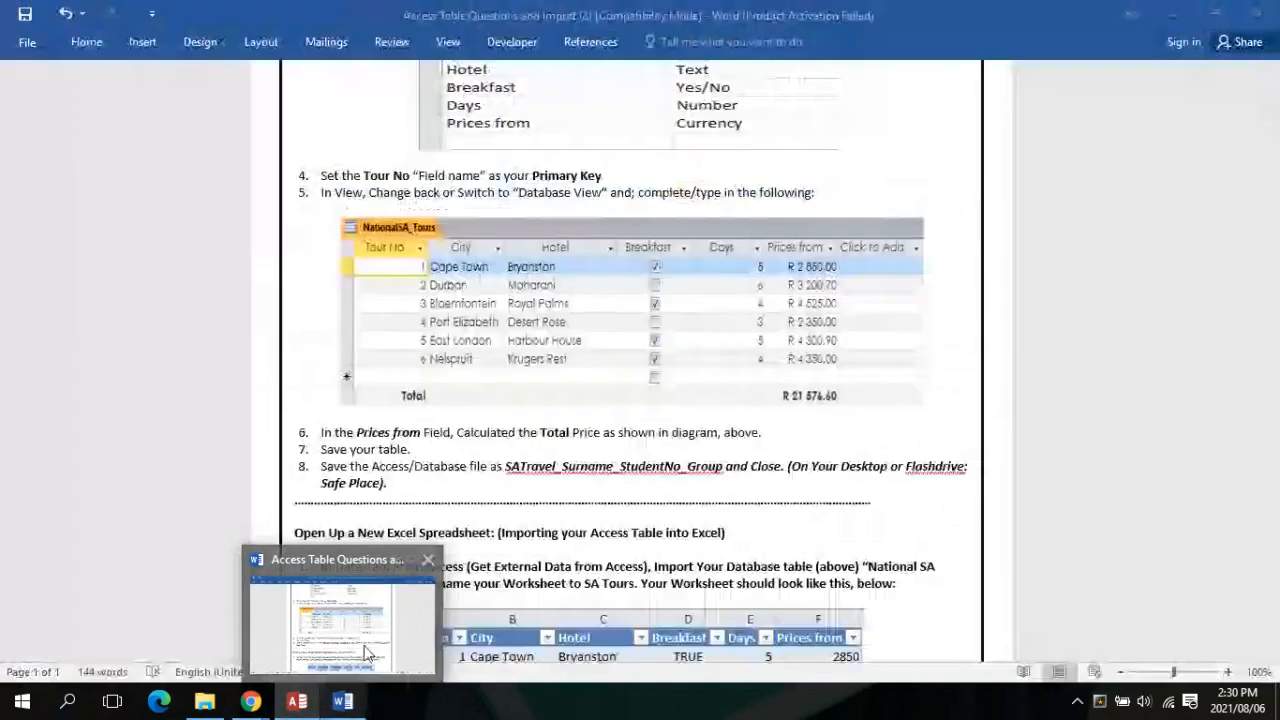
{"action": "left_click", "coordinate": [367, 653]}
{"action": "scroll", "coordinate": [627, 398], "scroll_direction": "down", "scroll_amount": 4}
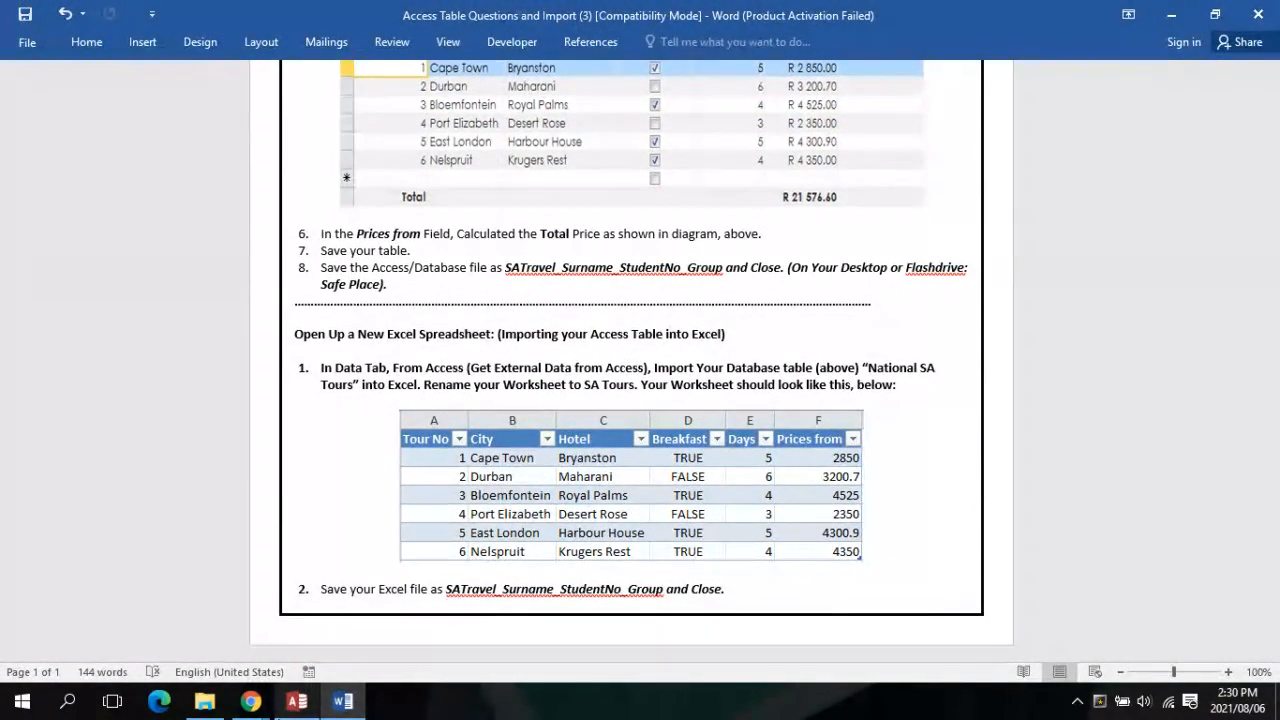
{"action": "left_click", "coordinate": [297, 701]}
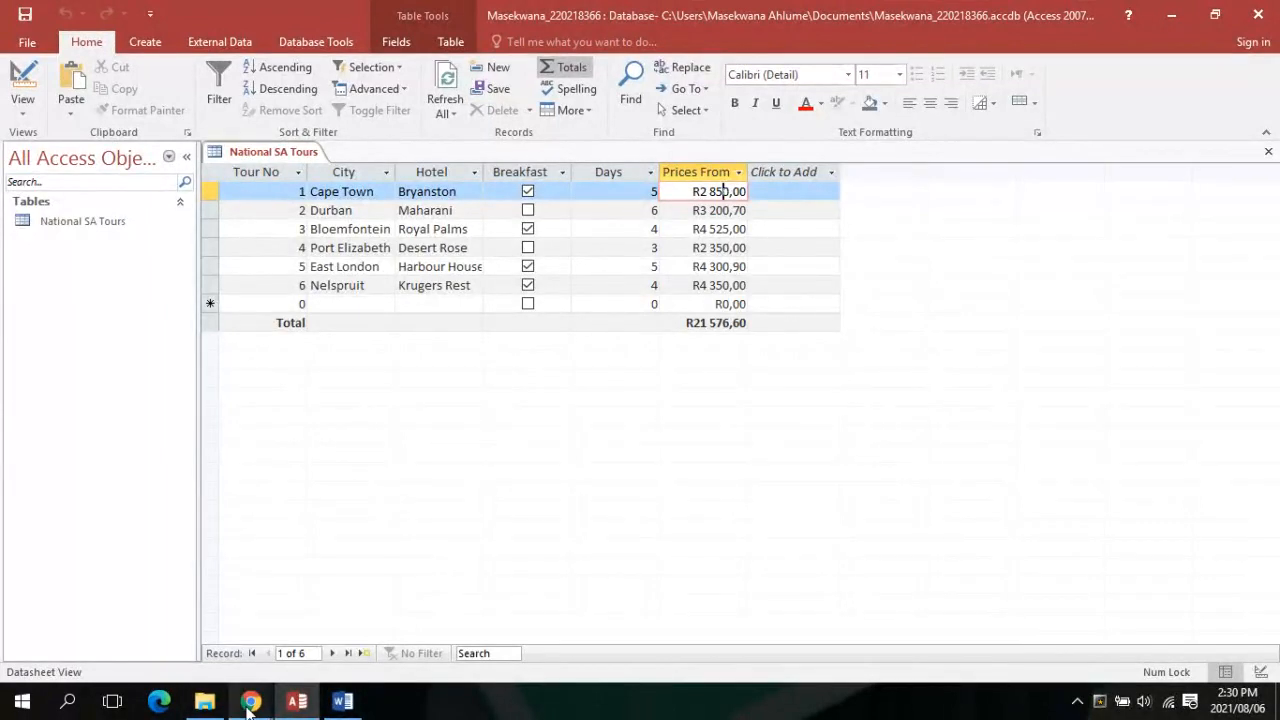
{"action": "mouse_move", "coordinate": [250, 703]}
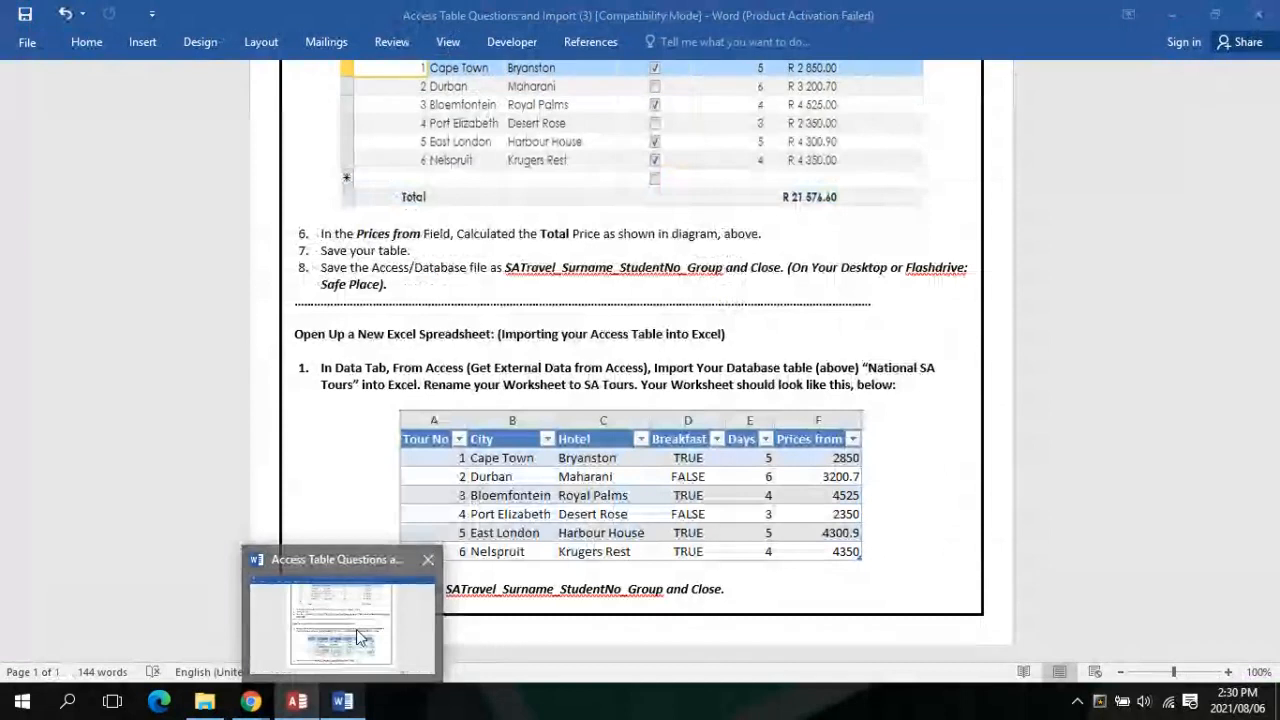
{"action": "left_click", "coordinate": [356, 629]}
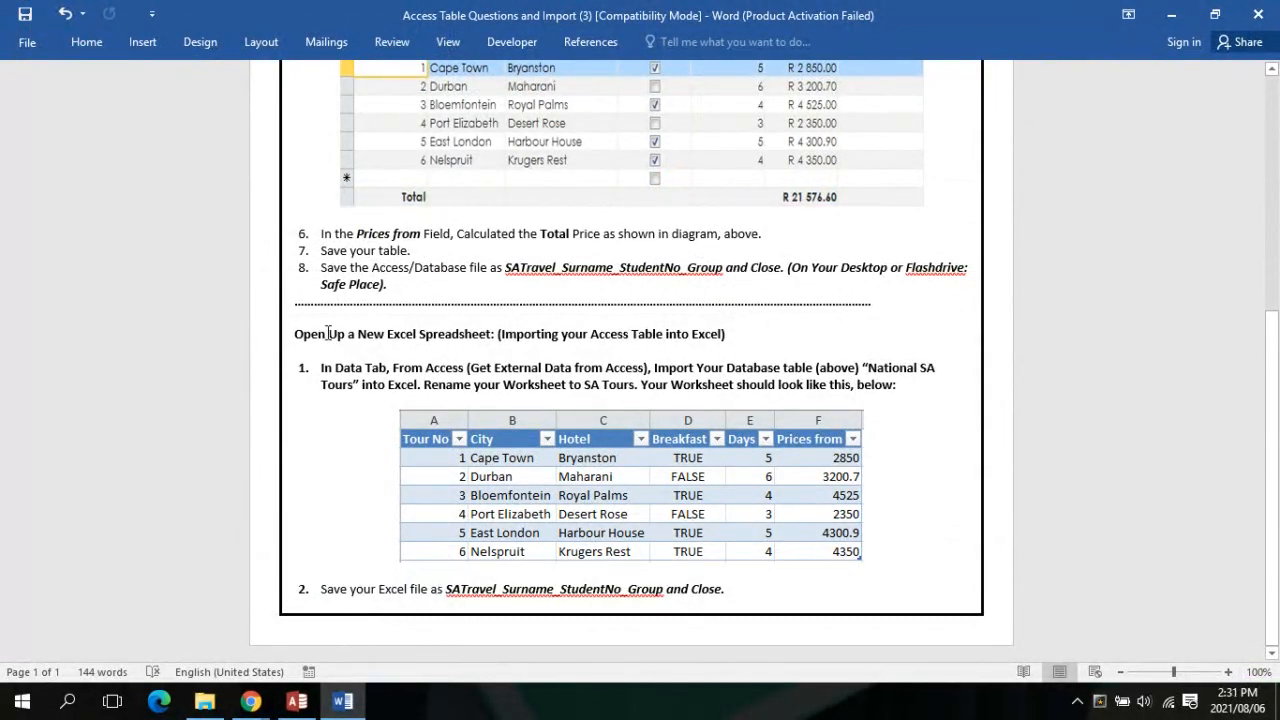
{"action": "mouse_move", "coordinate": [296, 701]}
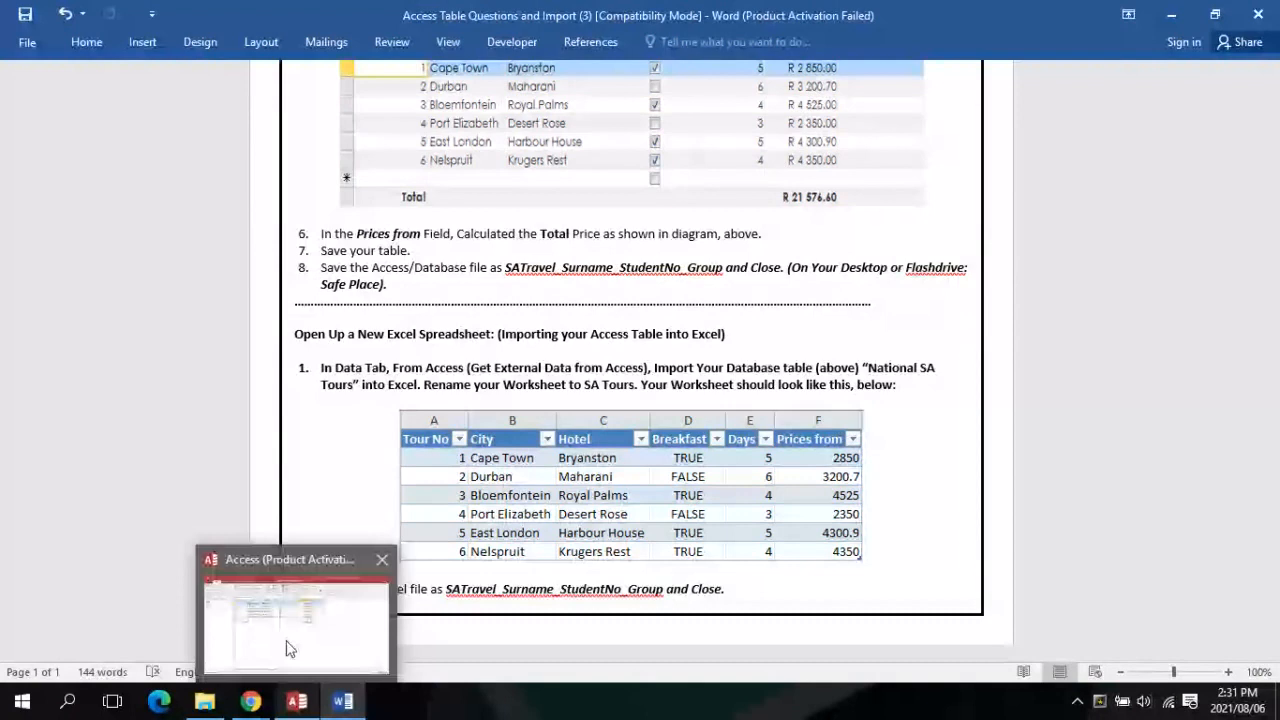
{"action": "left_click", "coordinate": [287, 649]}
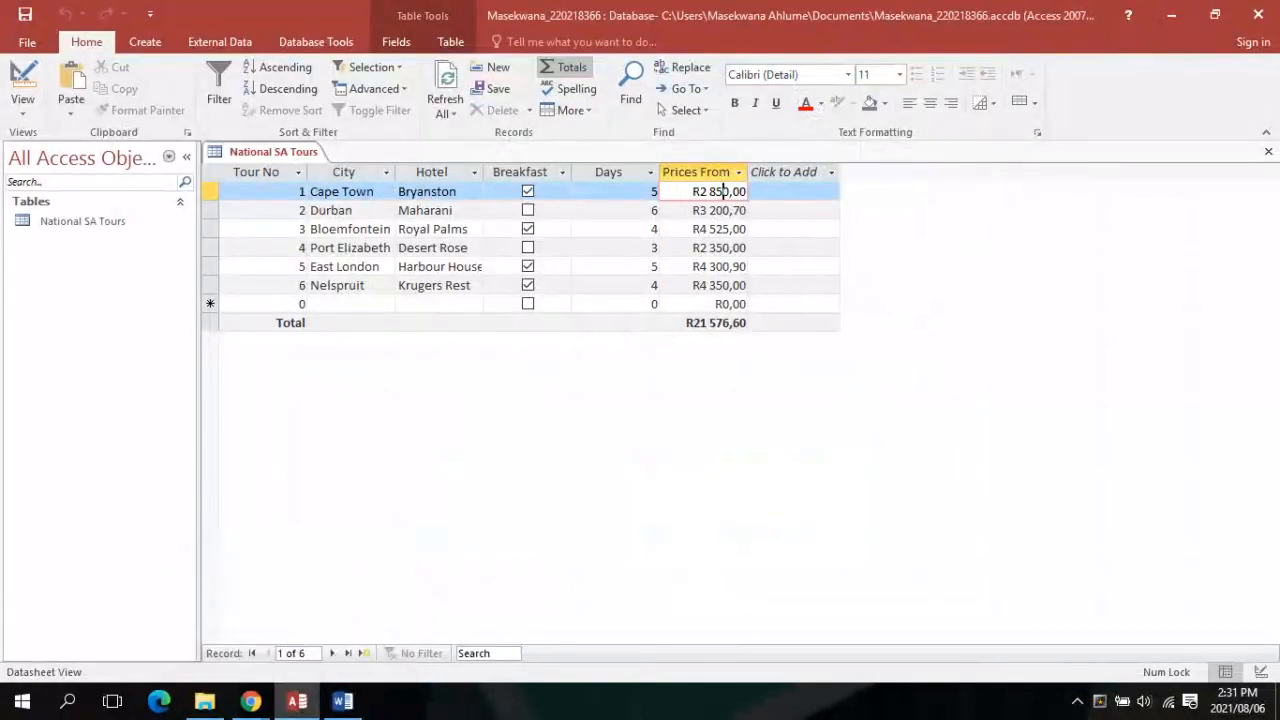
Save a copy of the database to the Desktop under the student's name and number
{"action": "left_click", "coordinate": [27, 44]}
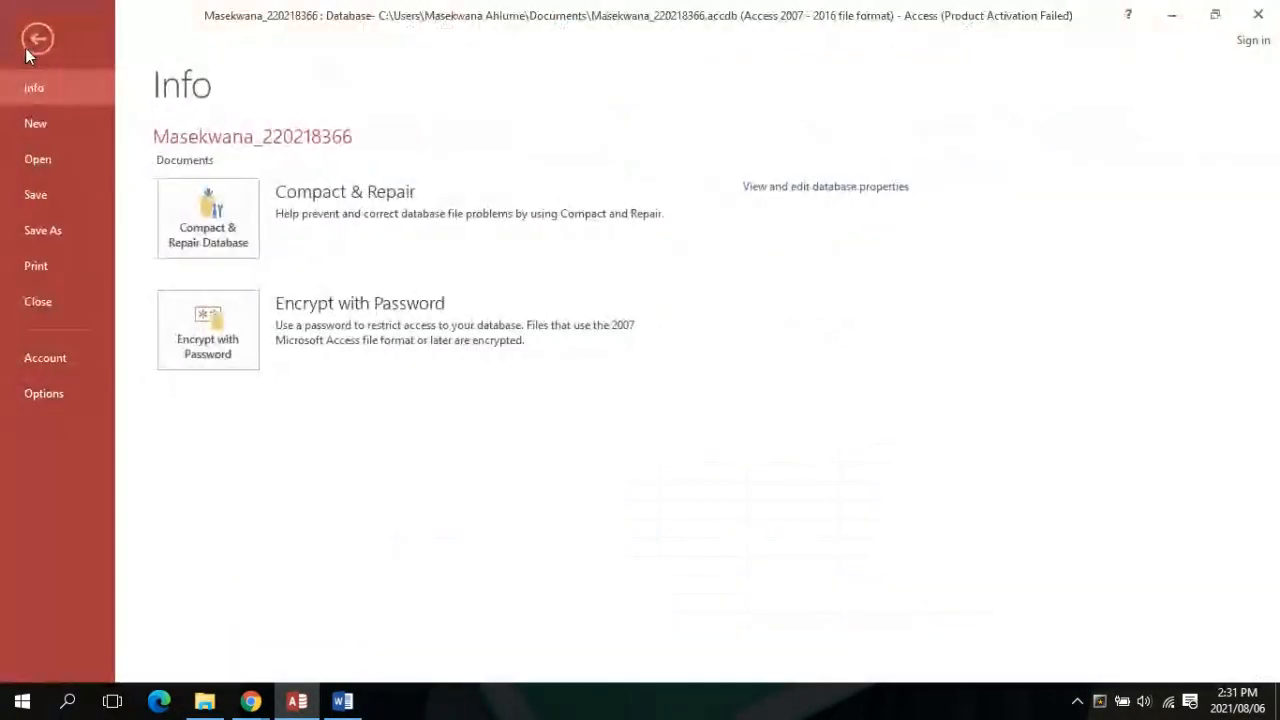
{"action": "left_click", "coordinate": [62, 232]}
{"action": "left_click", "coordinate": [234, 186]}
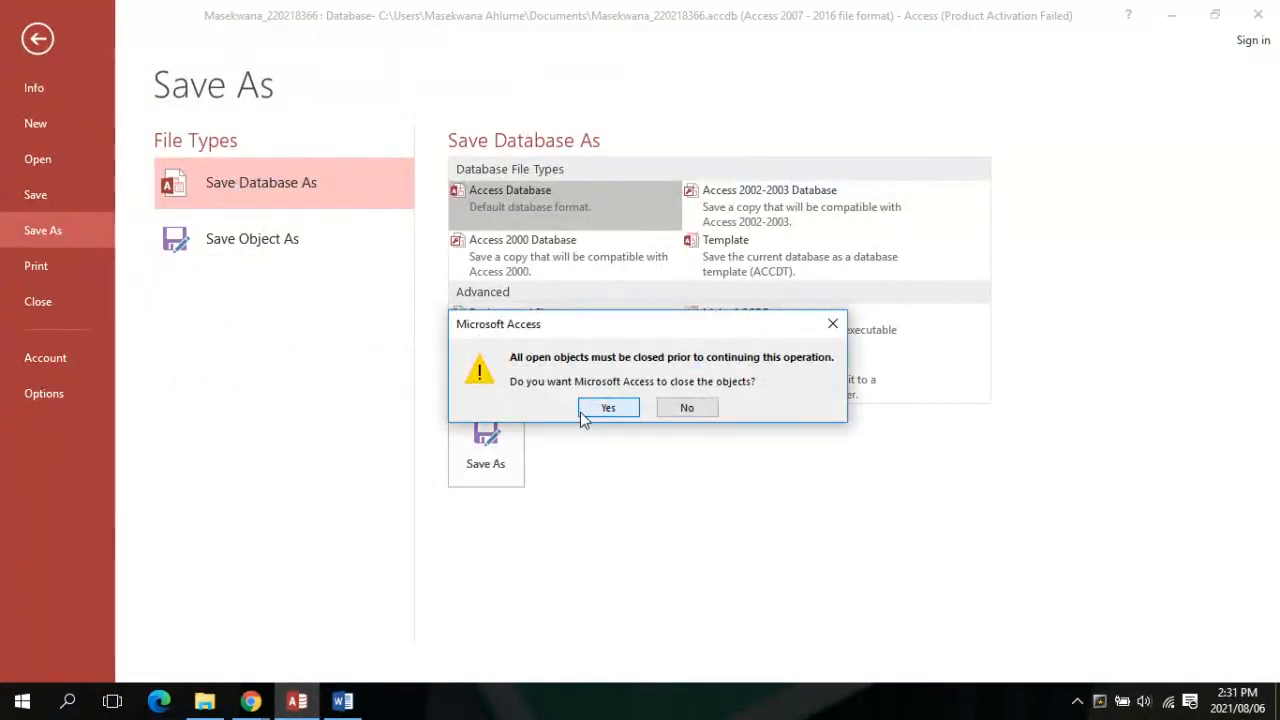
{"action": "left_click", "coordinate": [585, 413]}
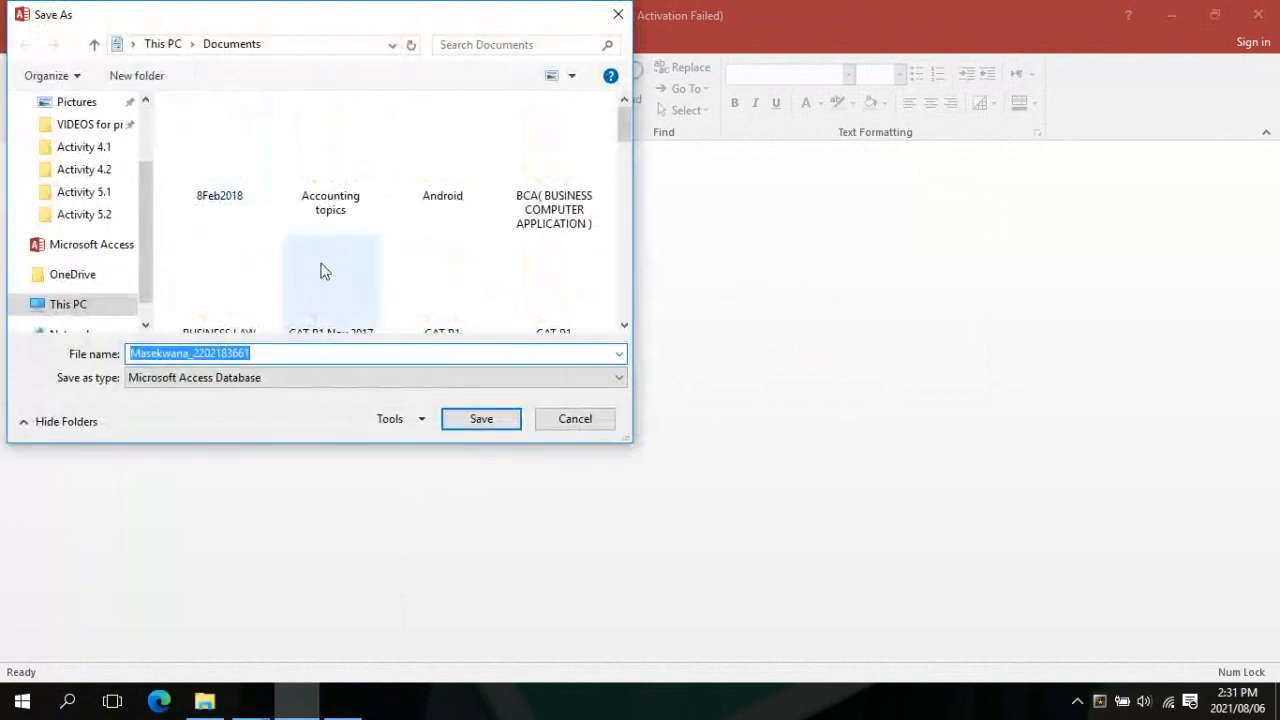
{"action": "scroll", "coordinate": [91, 143], "scroll_direction": "up", "scroll_amount": 1}
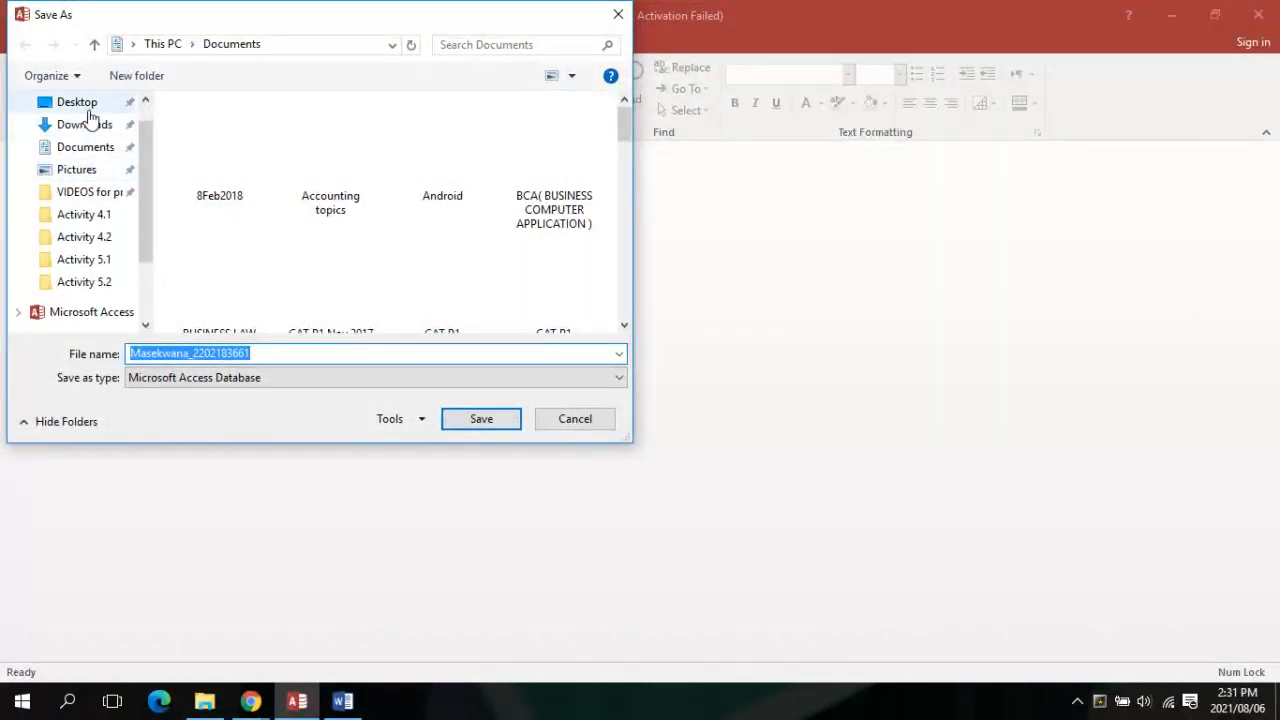
{"action": "left_click", "coordinate": [88, 108]}
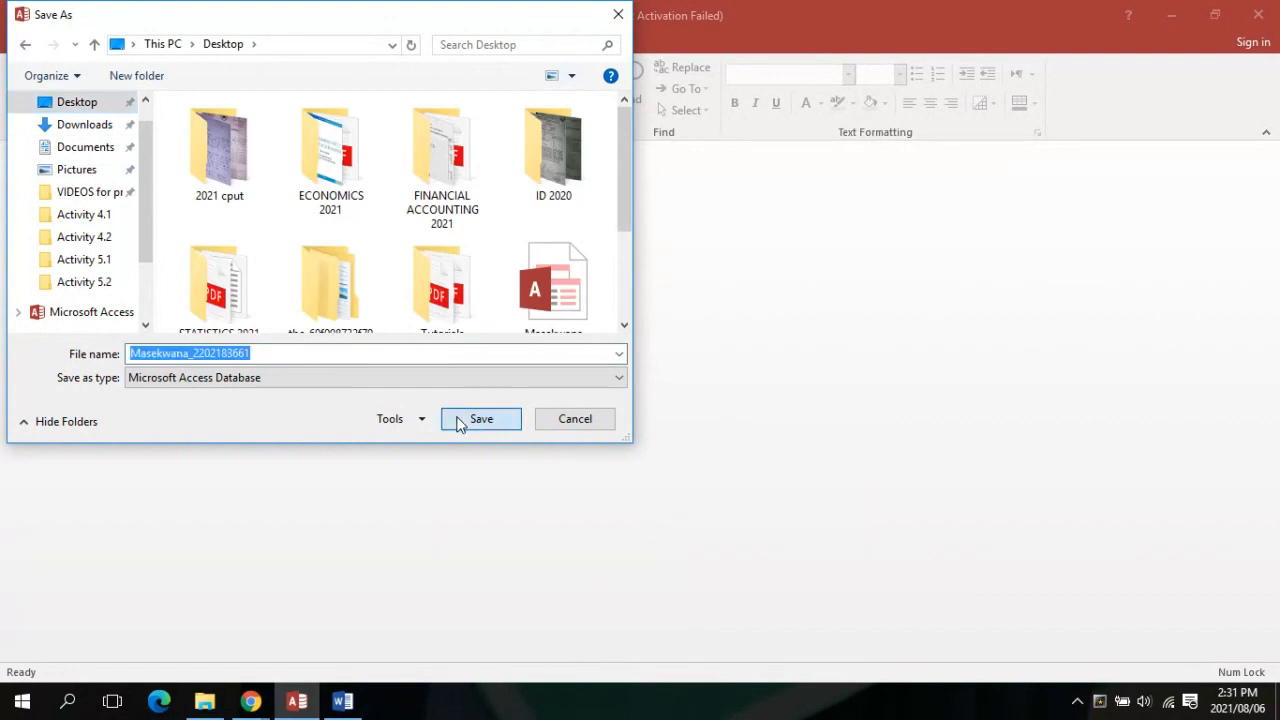
{"action": "left_click", "coordinate": [478, 419]}
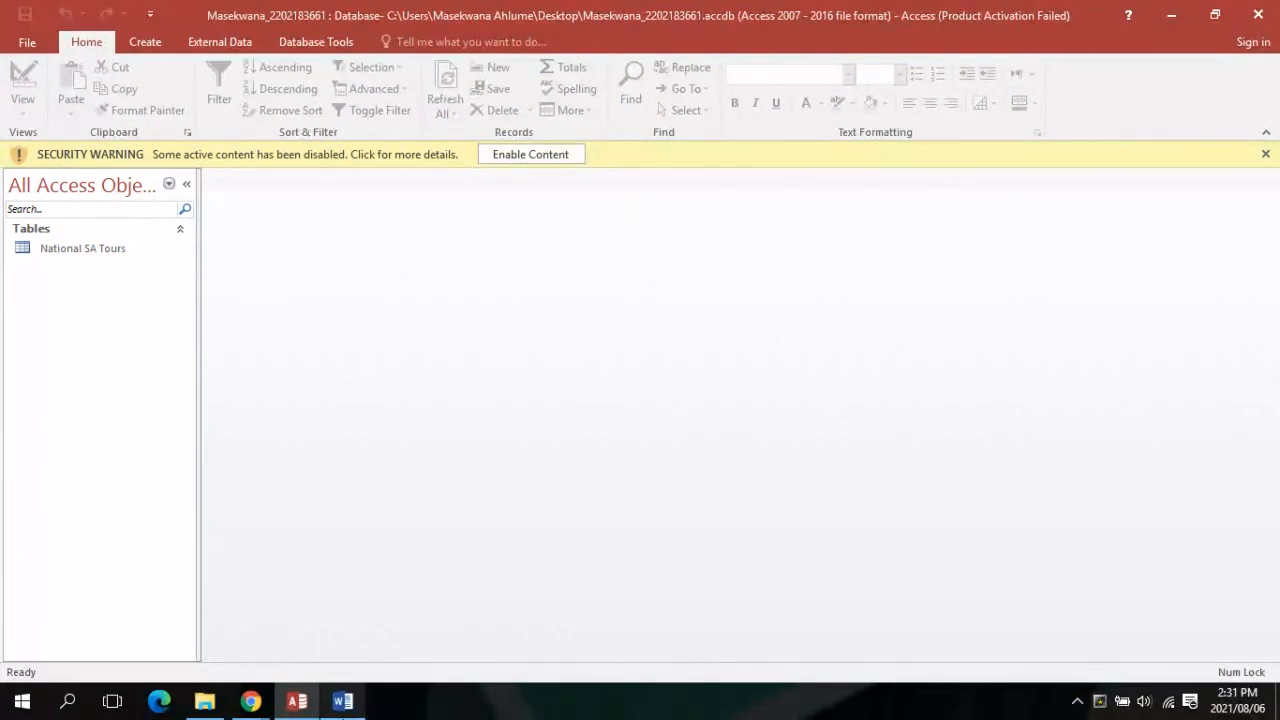
Return to the Word instructions, then launch Excel 2016 from the Start menu's app list
{"action": "left_click", "coordinate": [343, 701]}
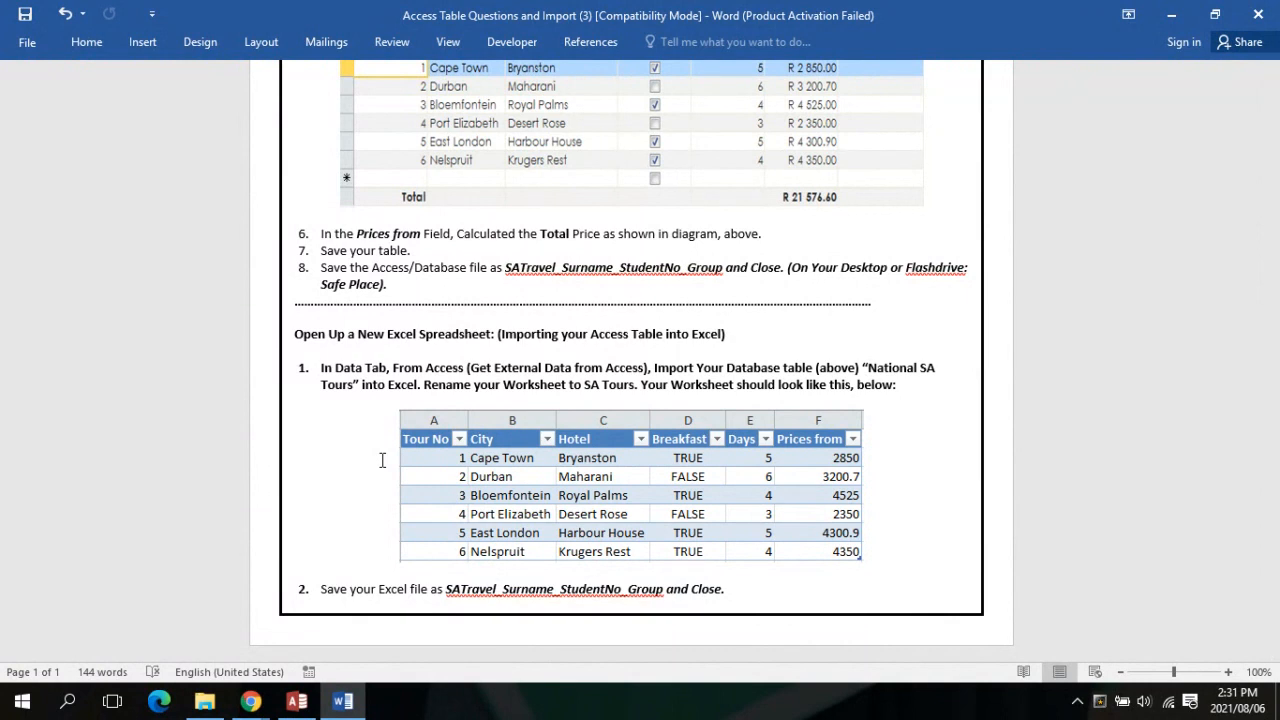
{"action": "left_click", "coordinate": [22, 702]}
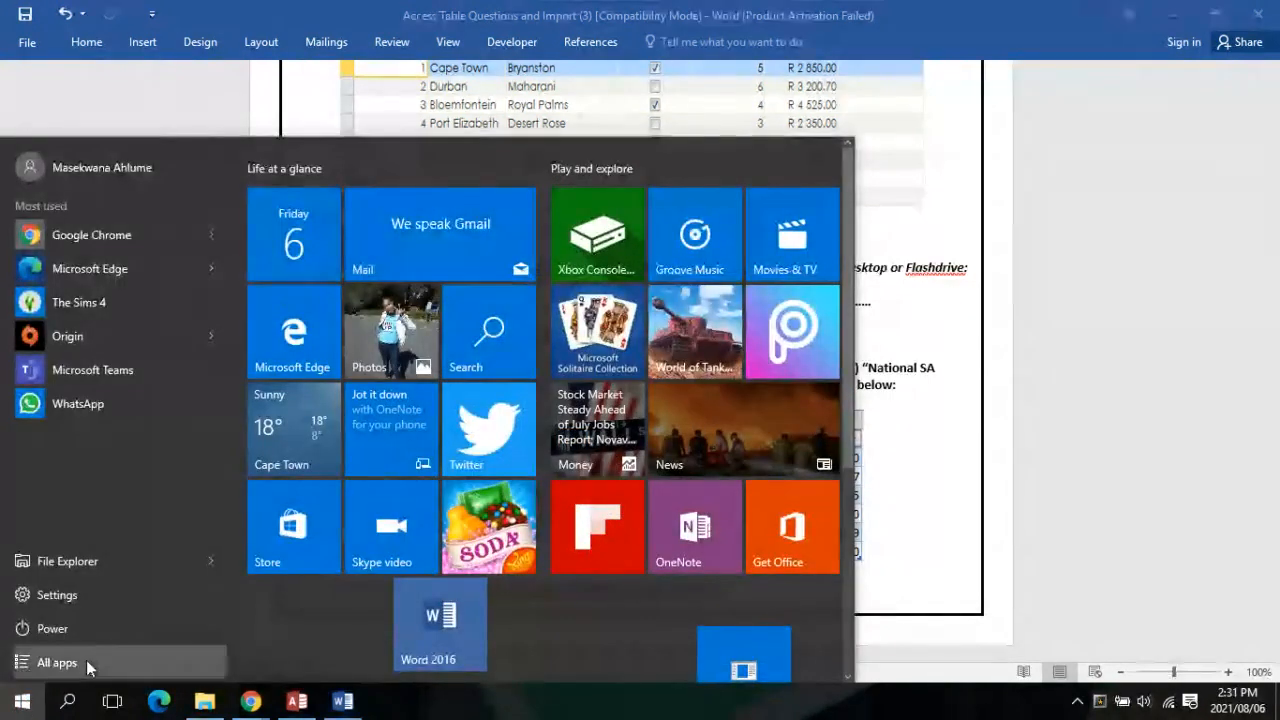
{"action": "left_click", "coordinate": [86, 660]}
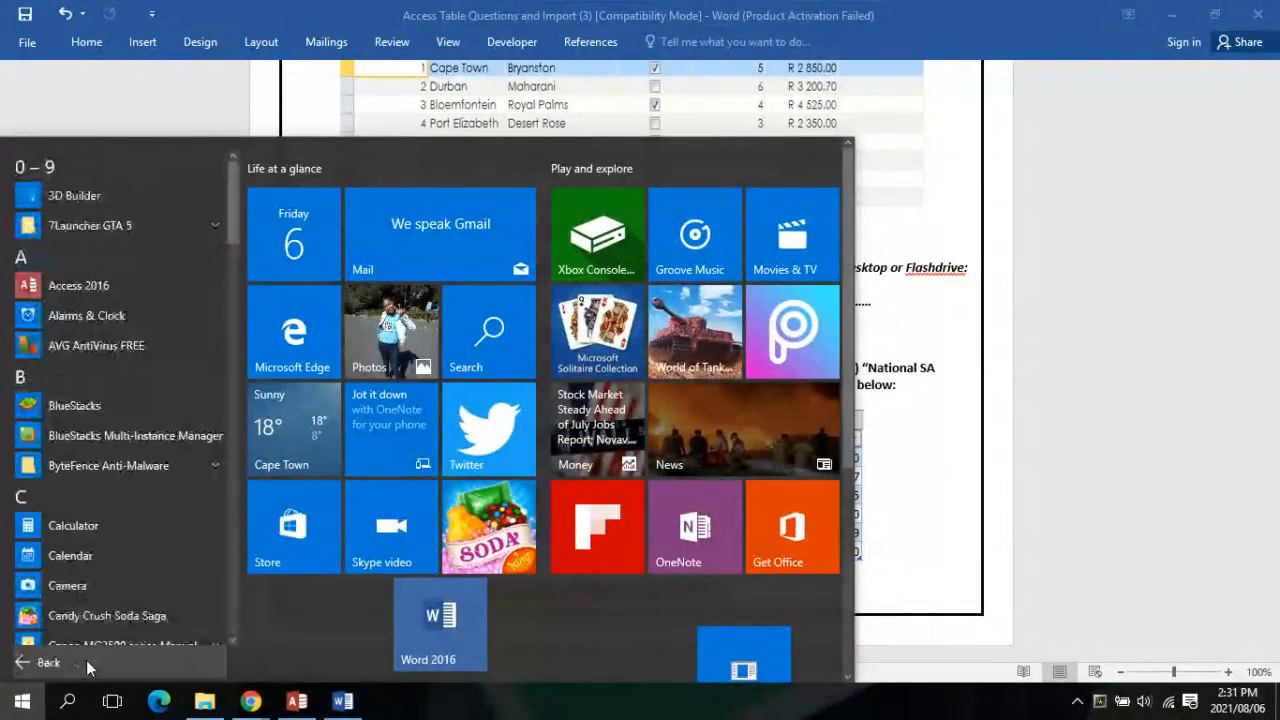
{"action": "scroll", "coordinate": [63, 555], "scroll_direction": "down", "scroll_amount": 2}
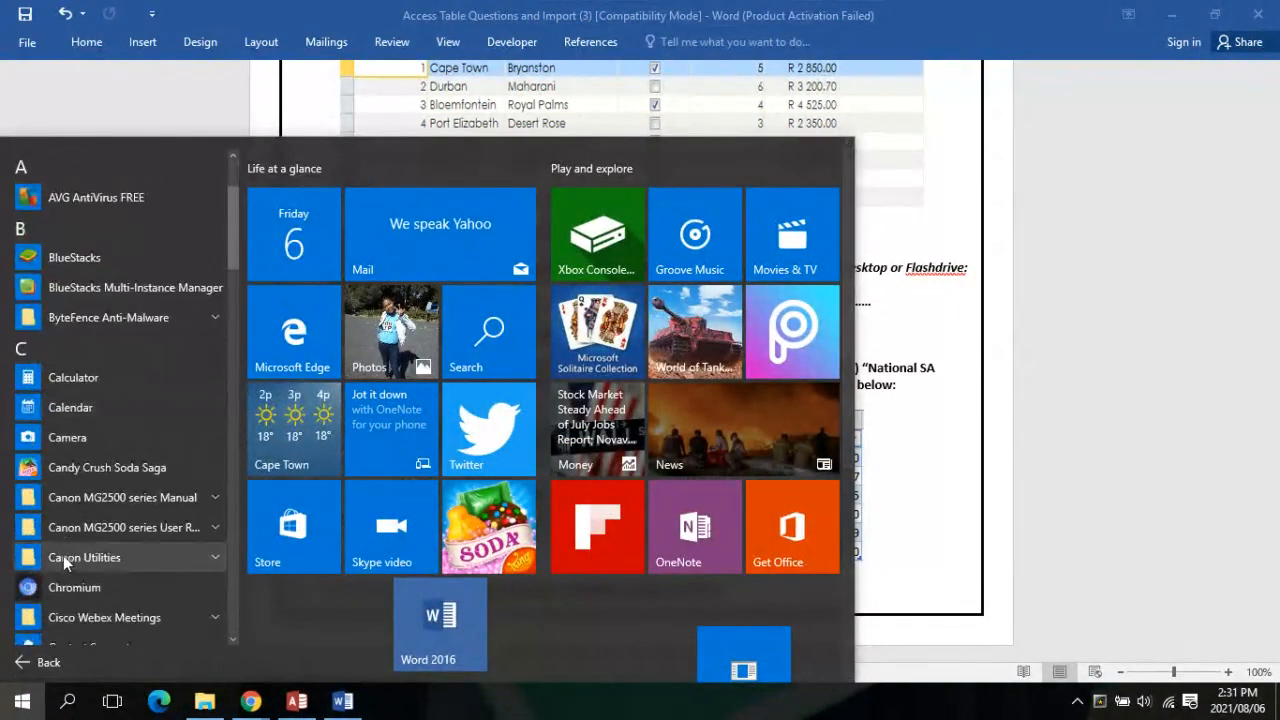
{"action": "scroll", "coordinate": [63, 555], "scroll_direction": "down", "scroll_amount": 4}
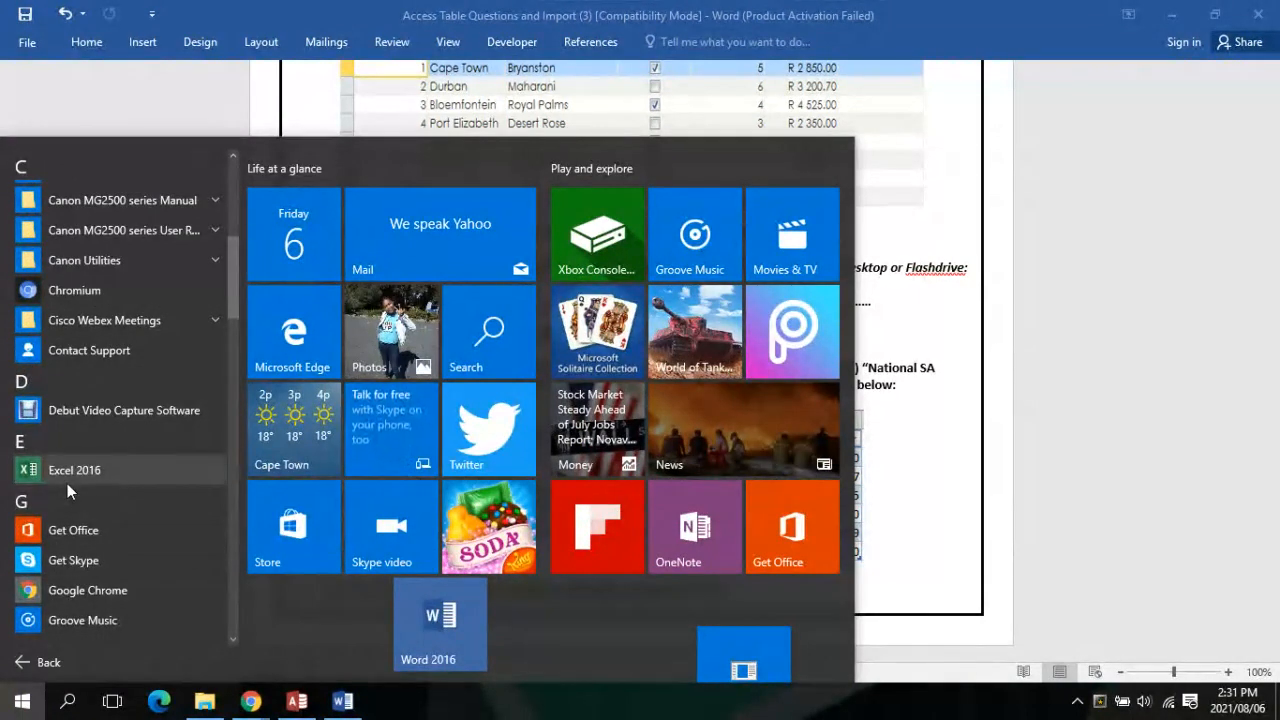
{"action": "left_click", "coordinate": [61, 469]}
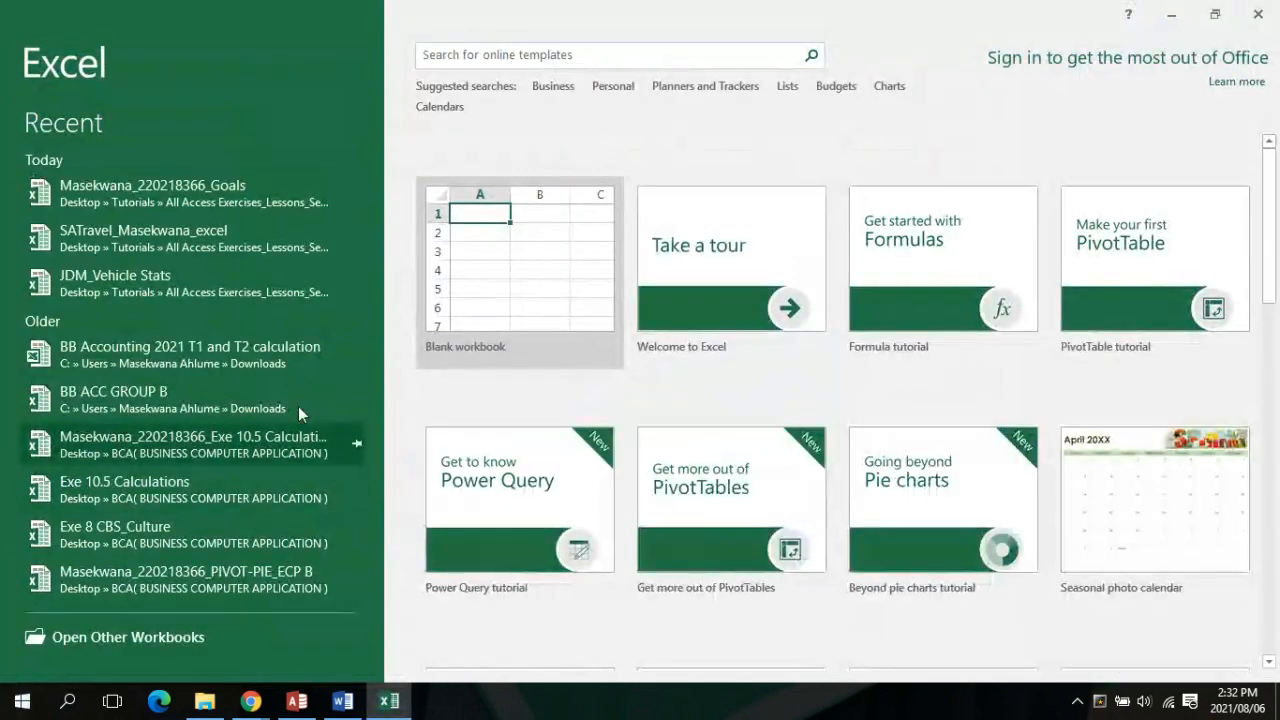
Create blank workbook Book1, dismiss the activation notice, and return to Access
{"action": "left_click", "coordinate": [531, 300]}
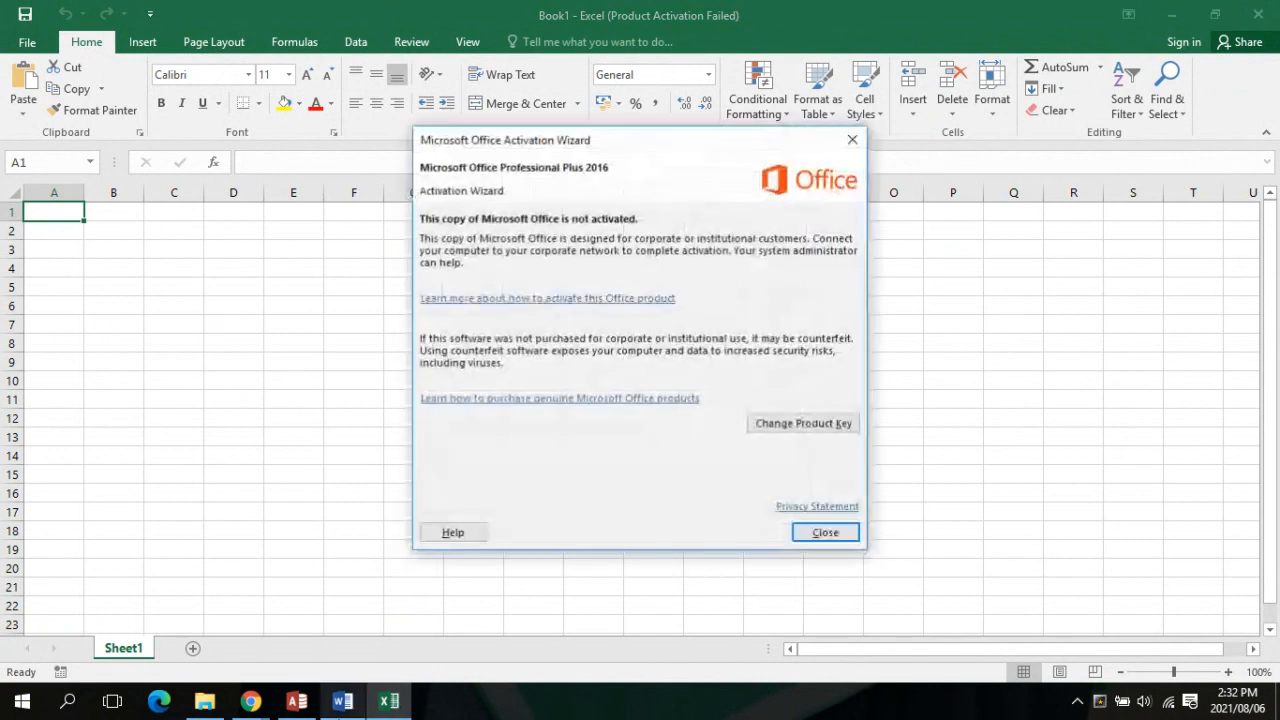
{"action": "left_click", "coordinate": [845, 535]}
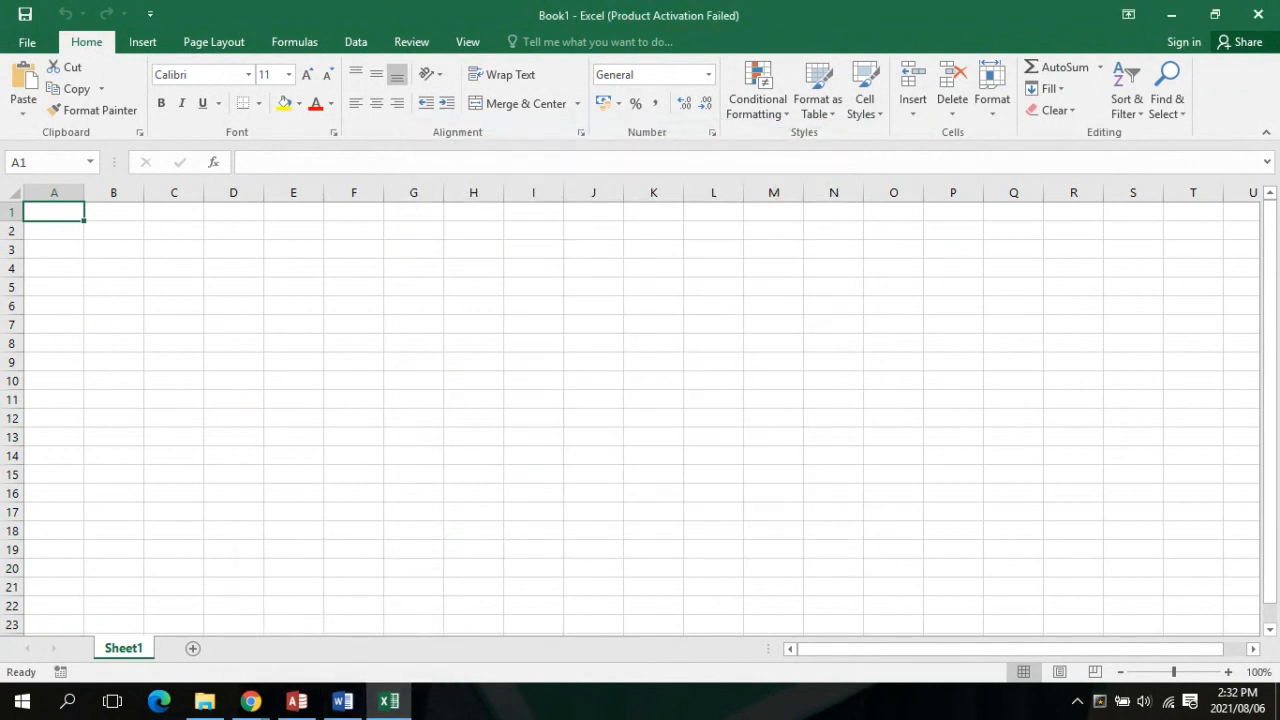
{"action": "left_click", "coordinate": [296, 700]}
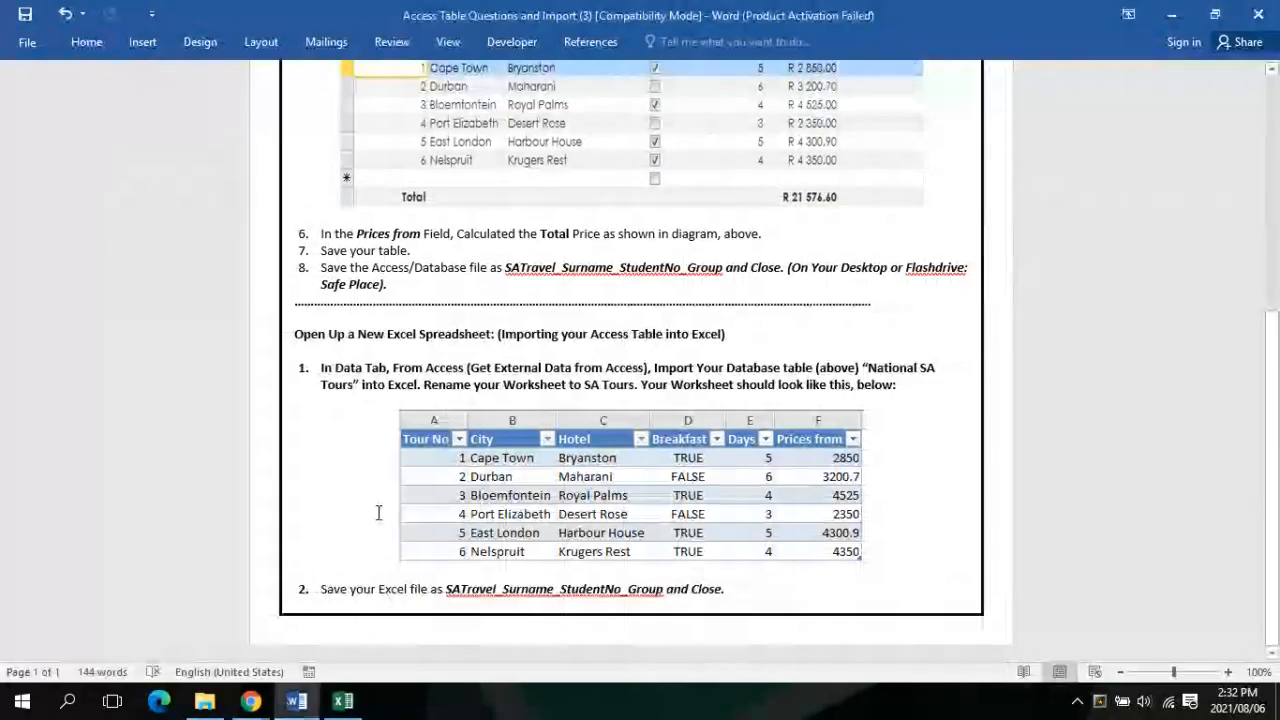
{"action": "left_click", "coordinate": [293, 701]}
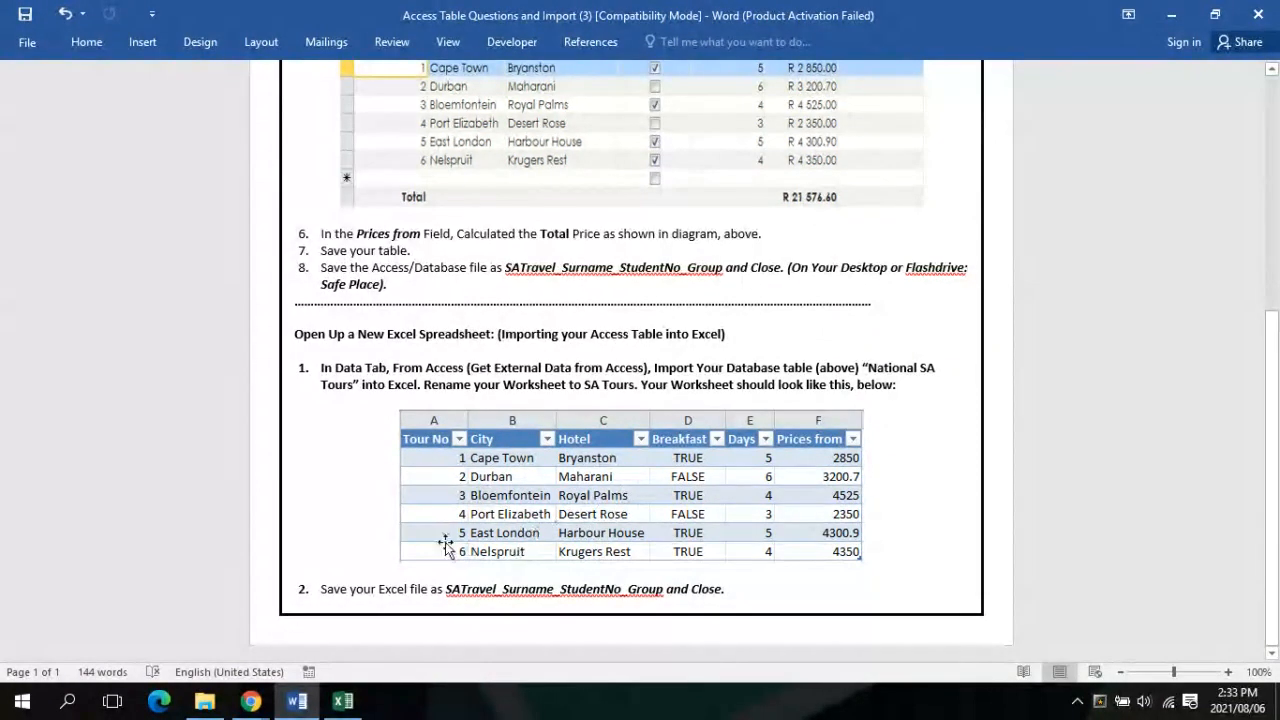
{"action": "left_click", "coordinate": [343, 703]}
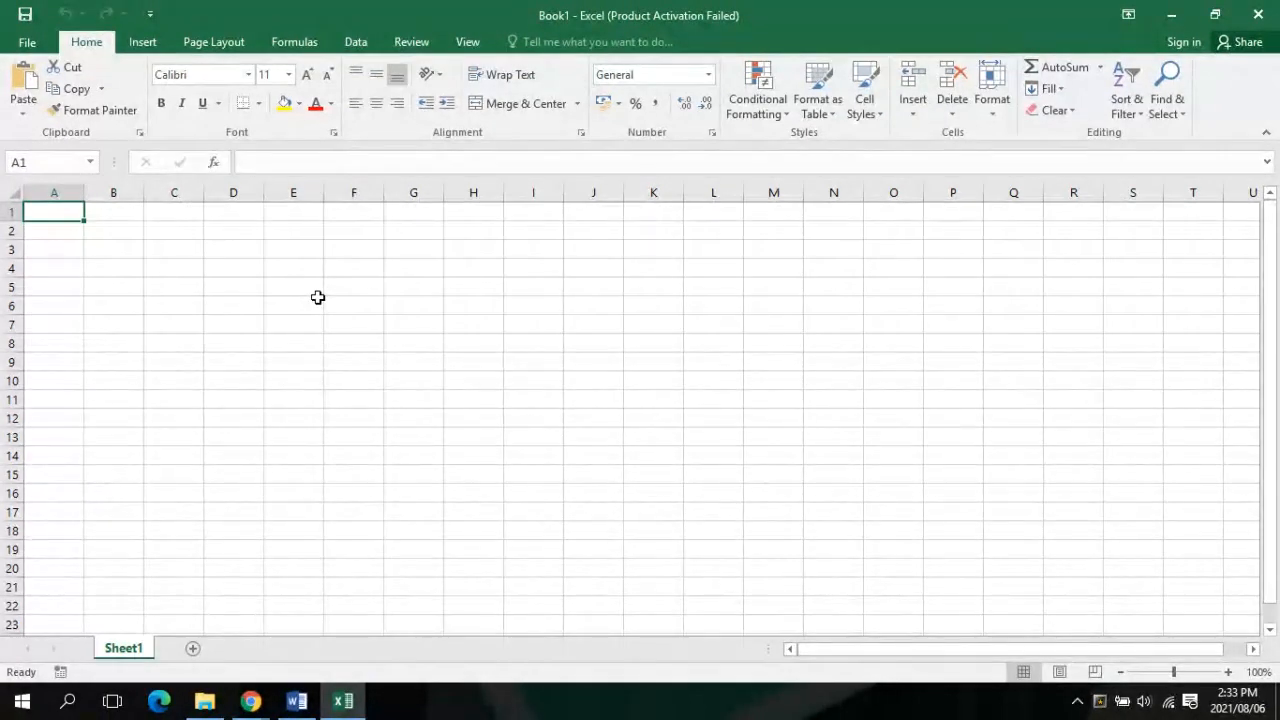
Import from Access, choosing the student's database file saved on the Desktop
{"action": "left_click", "coordinate": [357, 47]}
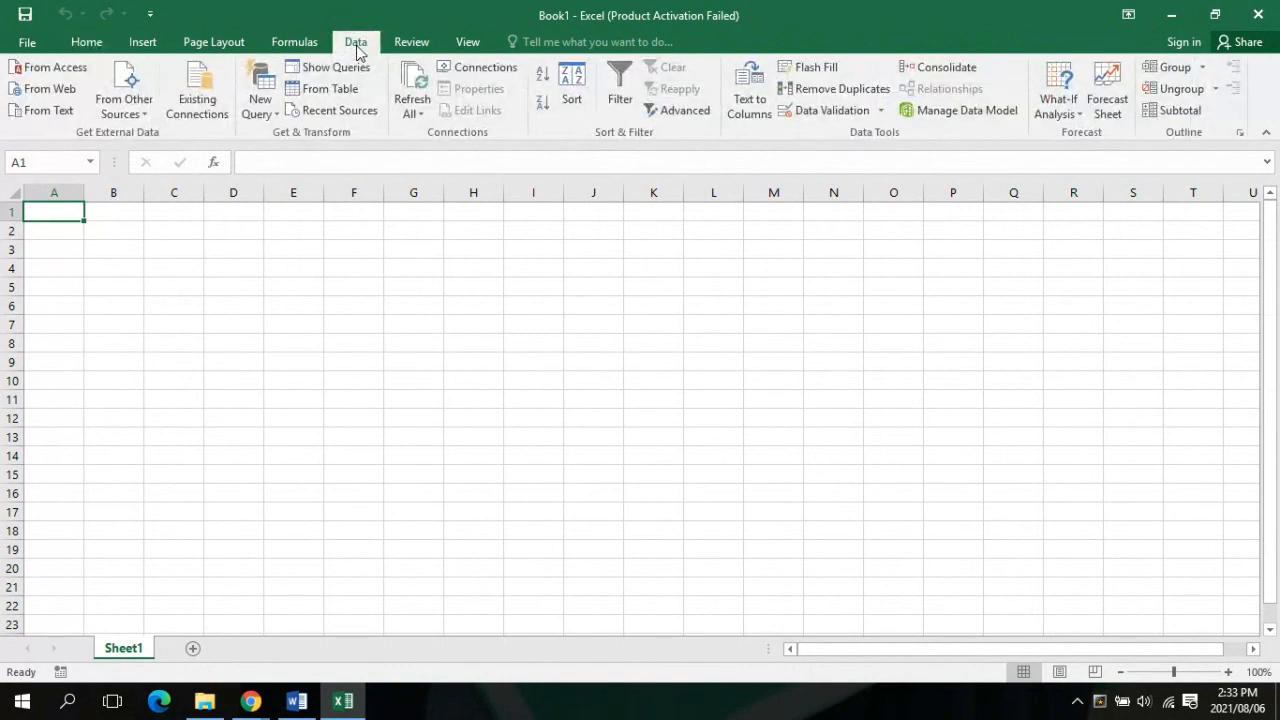
{"action": "left_click", "coordinate": [71, 70]}
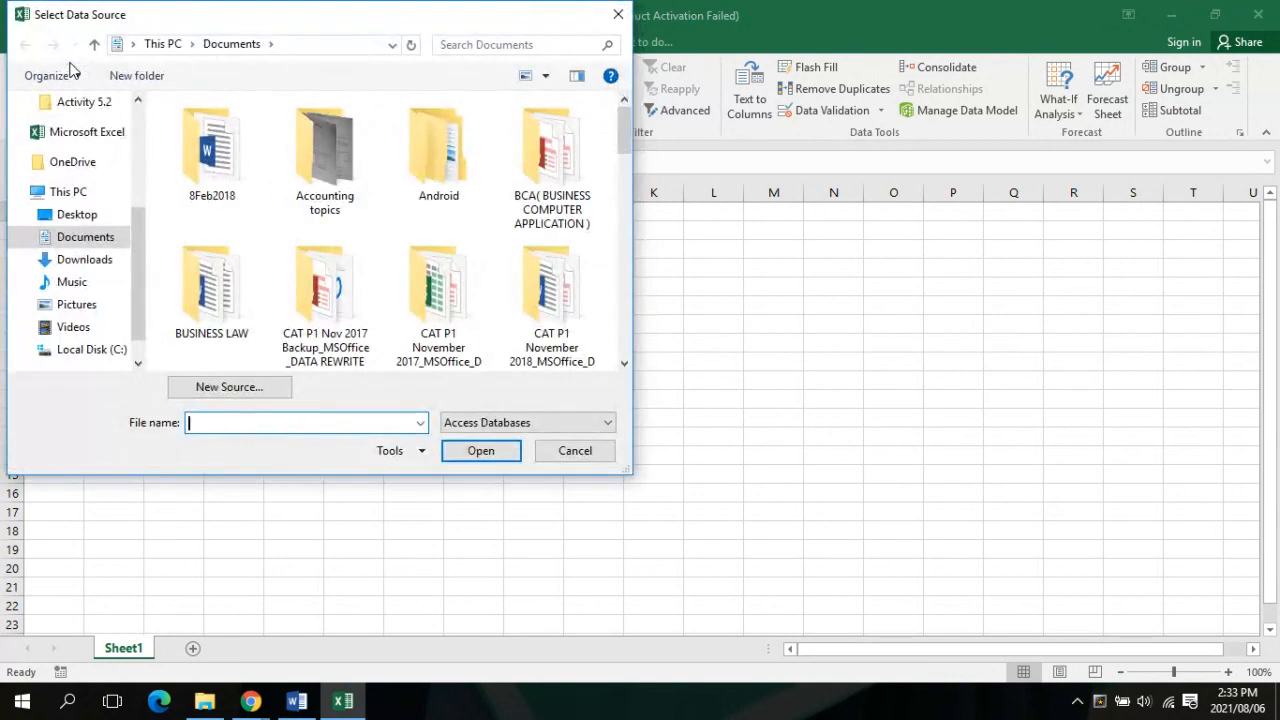
{"action": "left_click", "coordinate": [80, 214]}
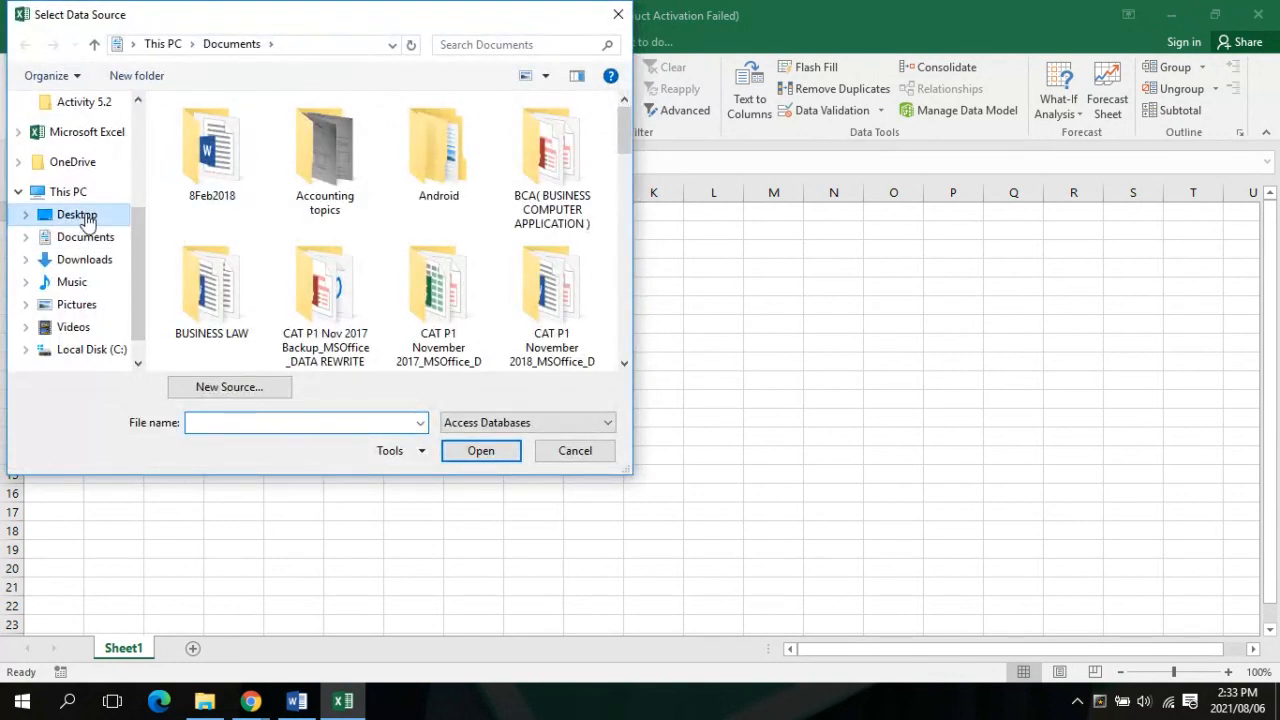
{"action": "scroll", "coordinate": [460, 235], "scroll_direction": "down", "scroll_amount": 2}
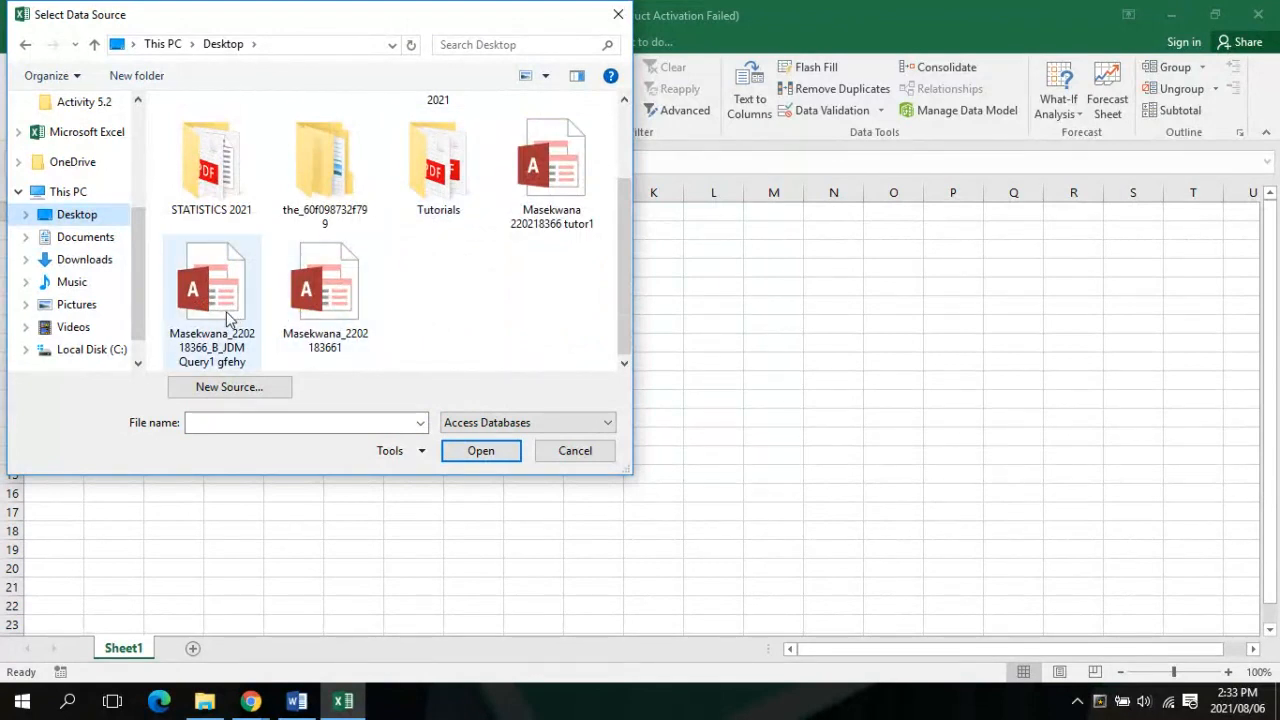
{"action": "left_click", "coordinate": [347, 302]}
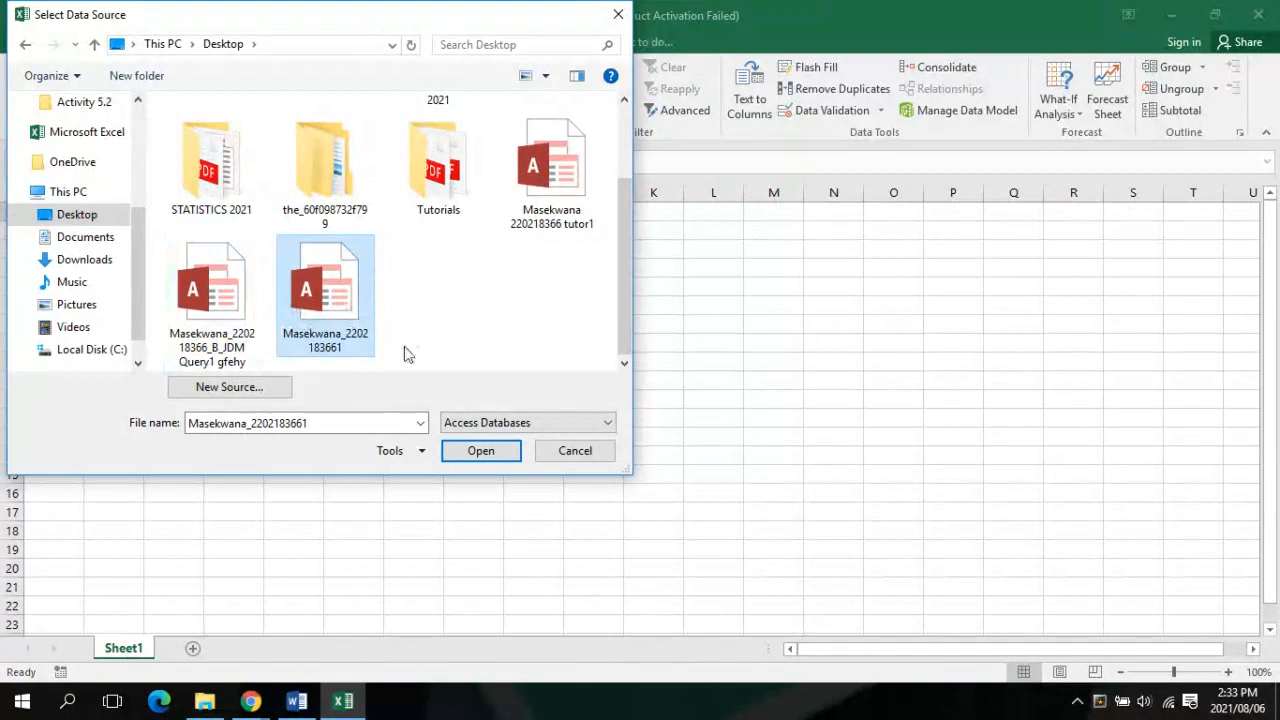
{"action": "left_click", "coordinate": [467, 454]}
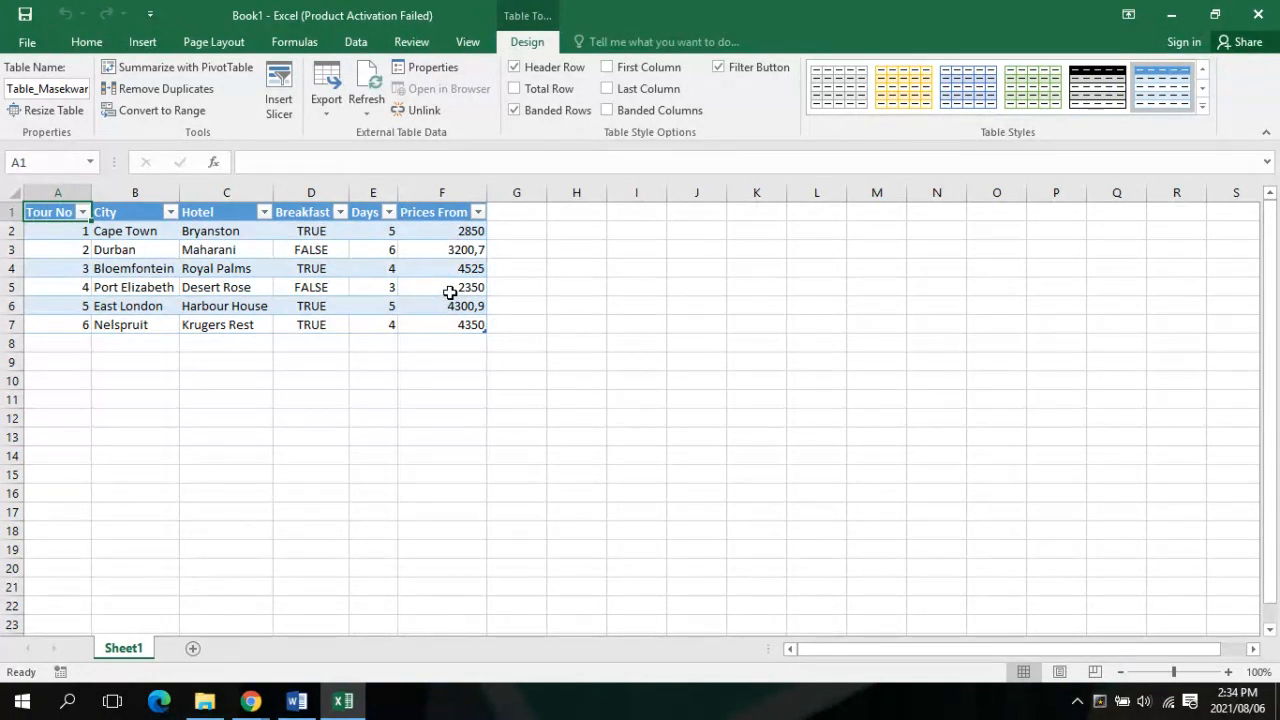
Switch to the Word instructions to read the step on renaming the worksheet
{"action": "left_click", "coordinate": [295, 703]}
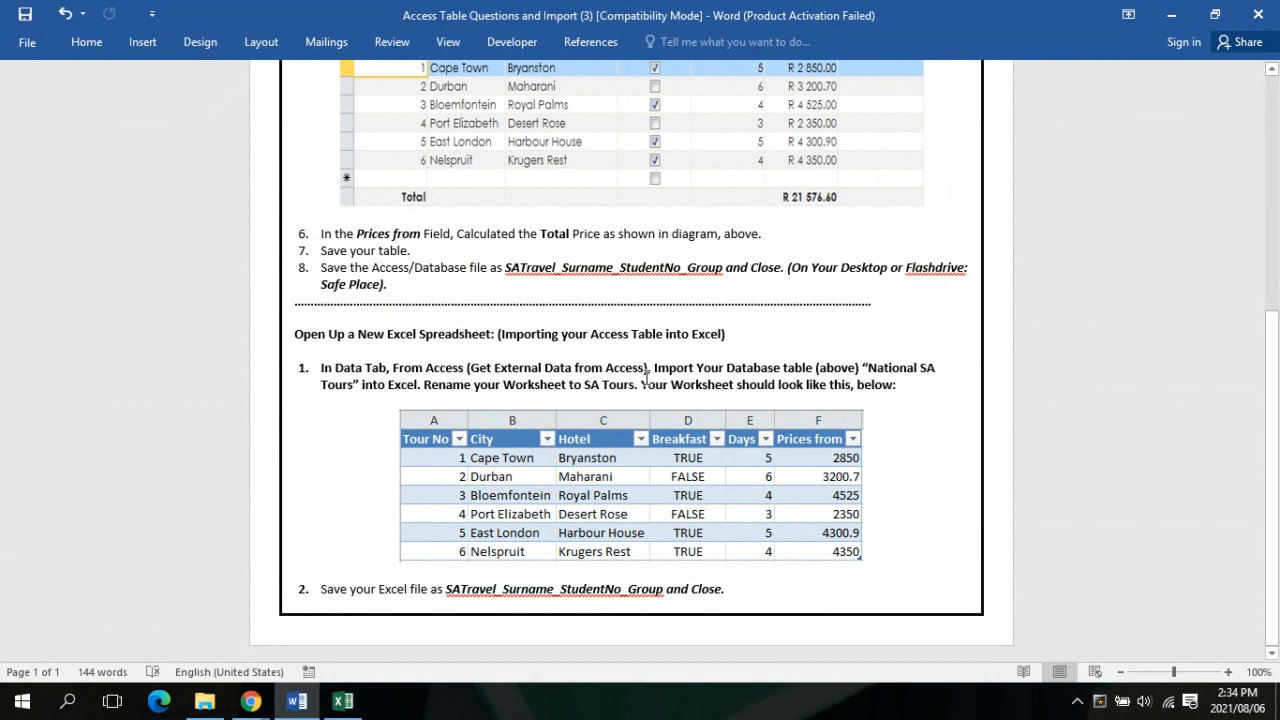
Switch back to the Excel workbook that shows the imported tours table
{"action": "left_click", "coordinate": [344, 702]}
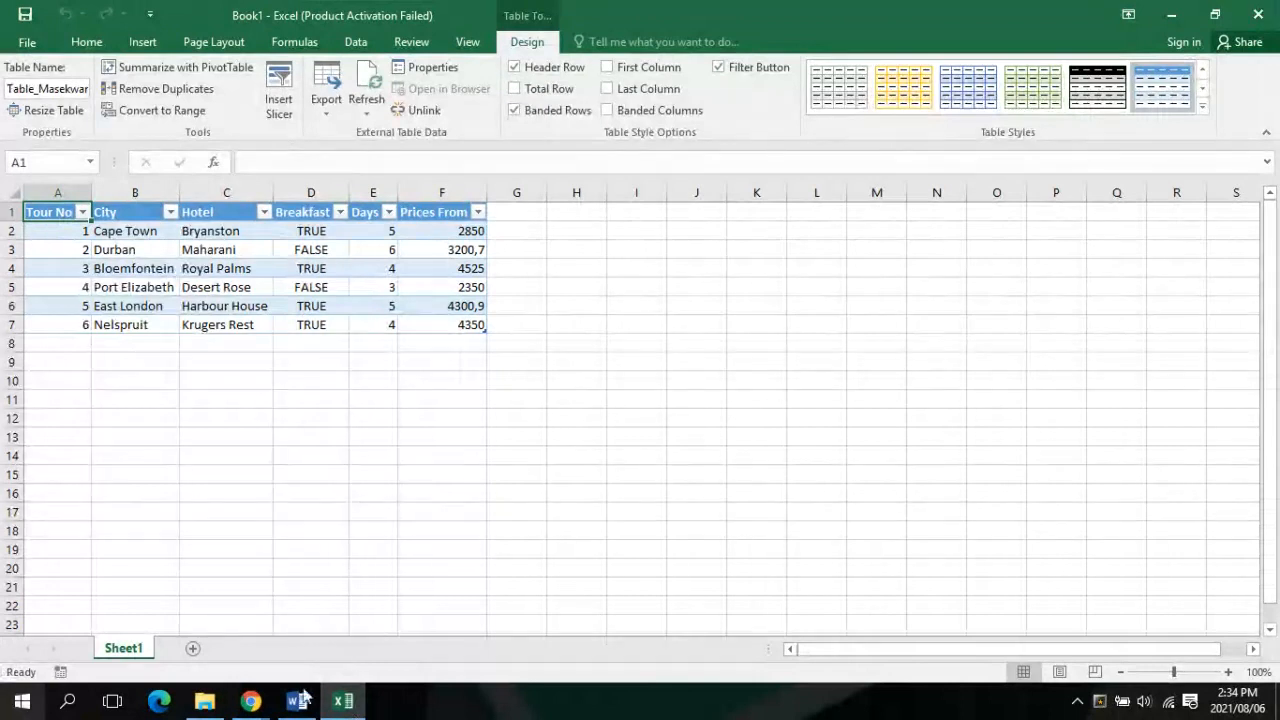
Rename the Sheet1 worksheet tab to 'SA Tours'
{"action": "right_click", "coordinate": [130, 656]}
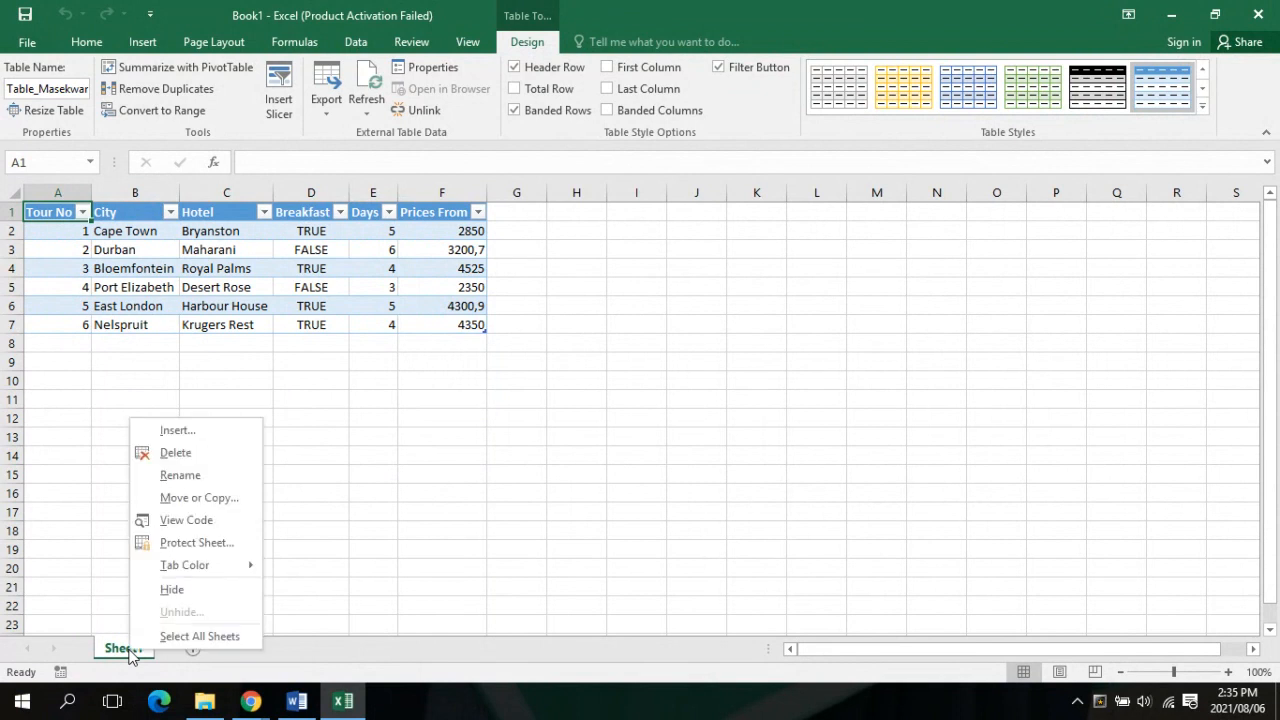
{"action": "left_click", "coordinate": [185, 476]}
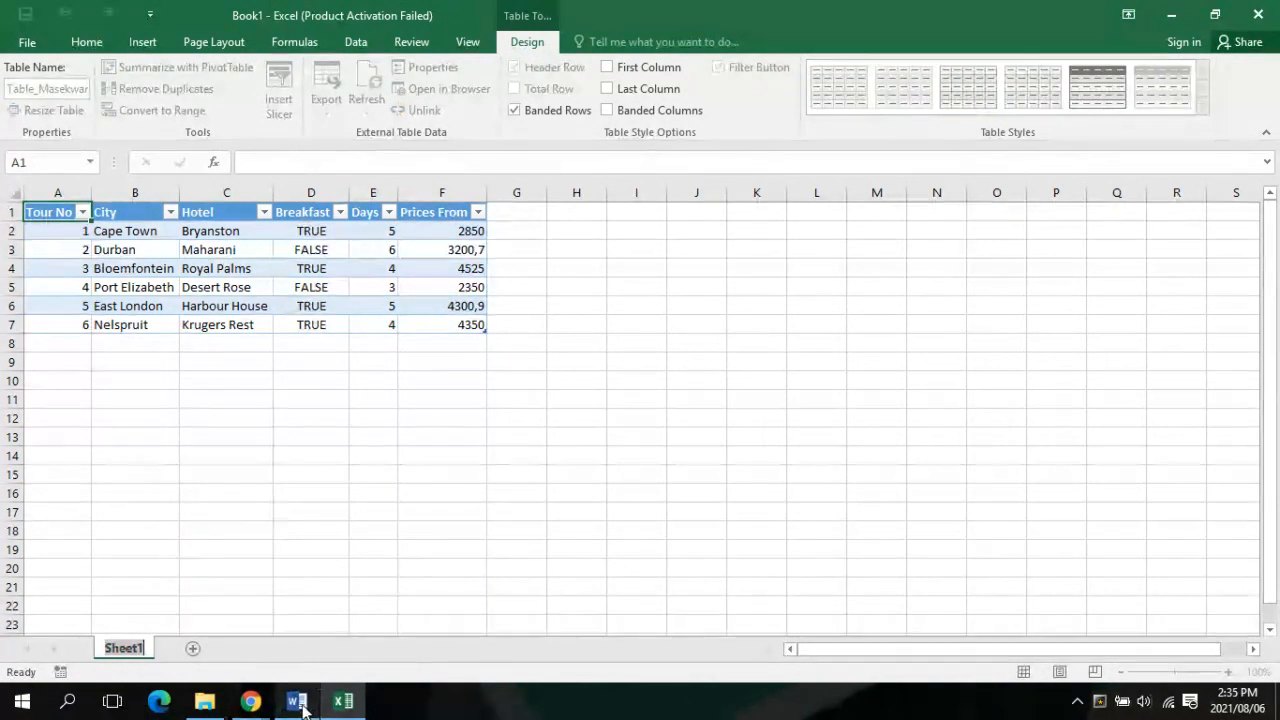
{"action": "mouse_move", "coordinate": [300, 706]}
{"action": "mouse_move", "coordinate": [283, 632]}
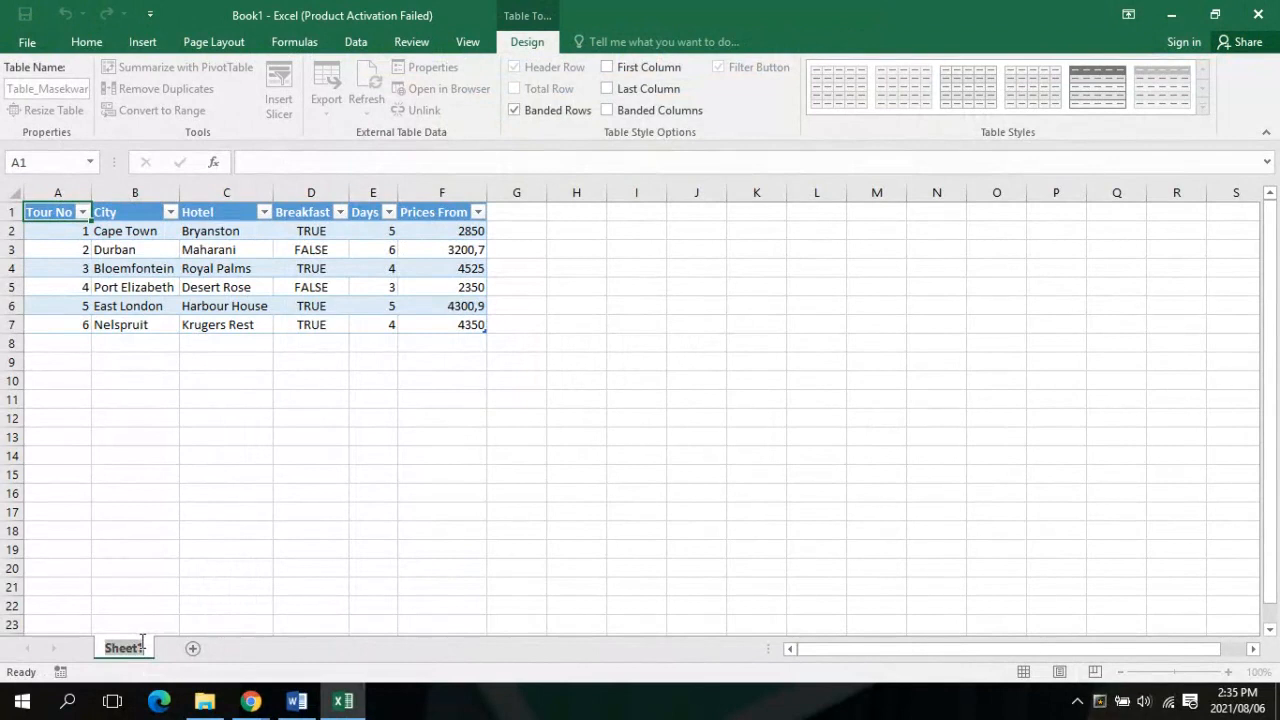
{"action": "type", "text": "SA Tours"}
{"action": "key", "text": "Return"}
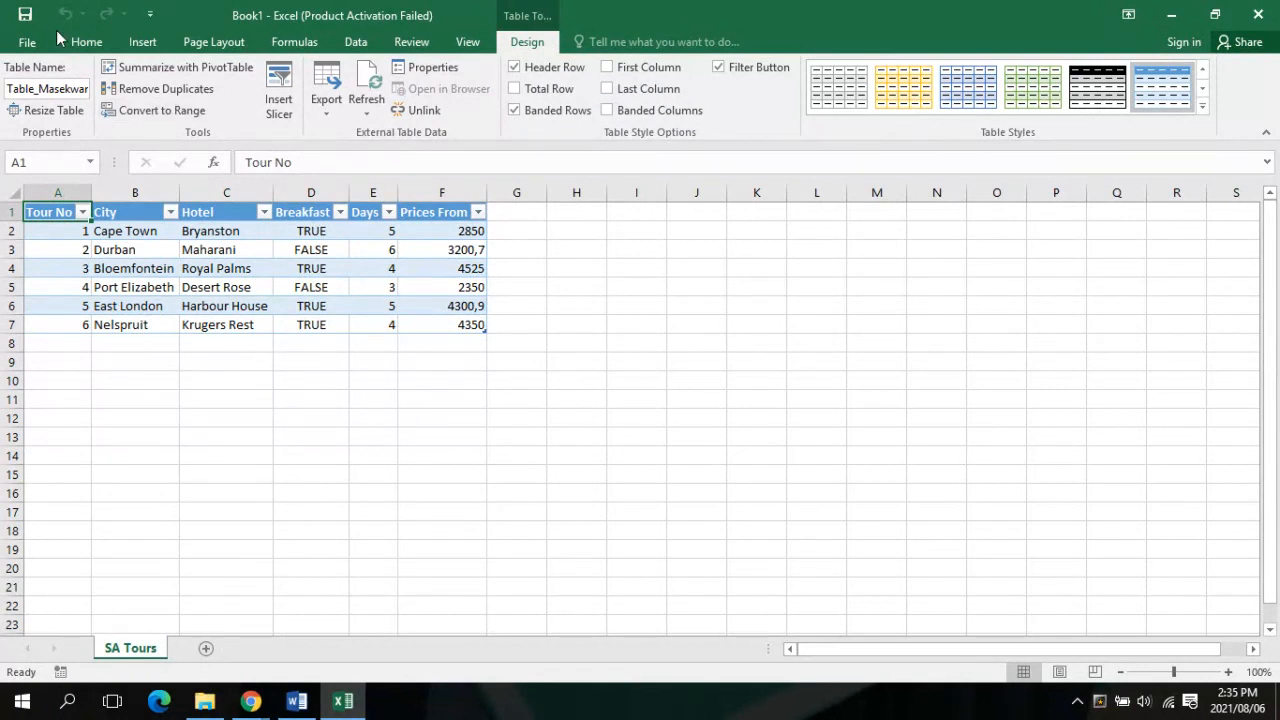
{"action": "left_click", "coordinate": [27, 42]}
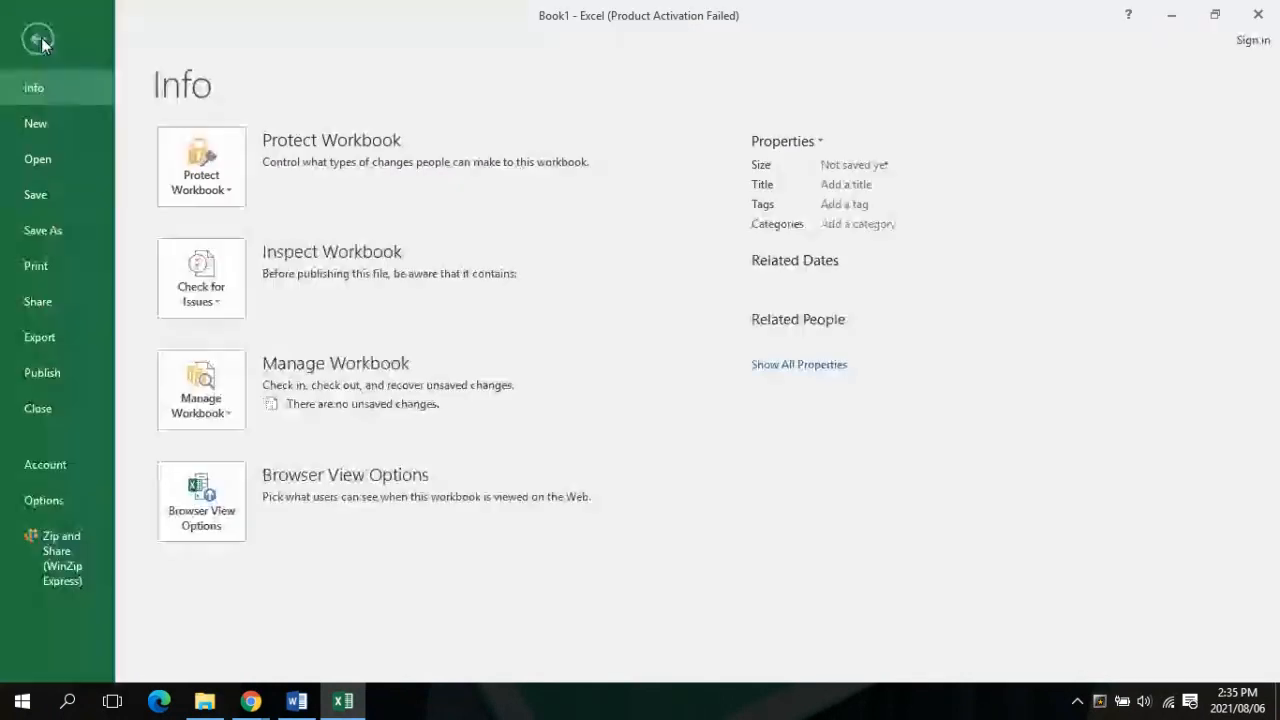
{"action": "left_click", "coordinate": [41, 231]}
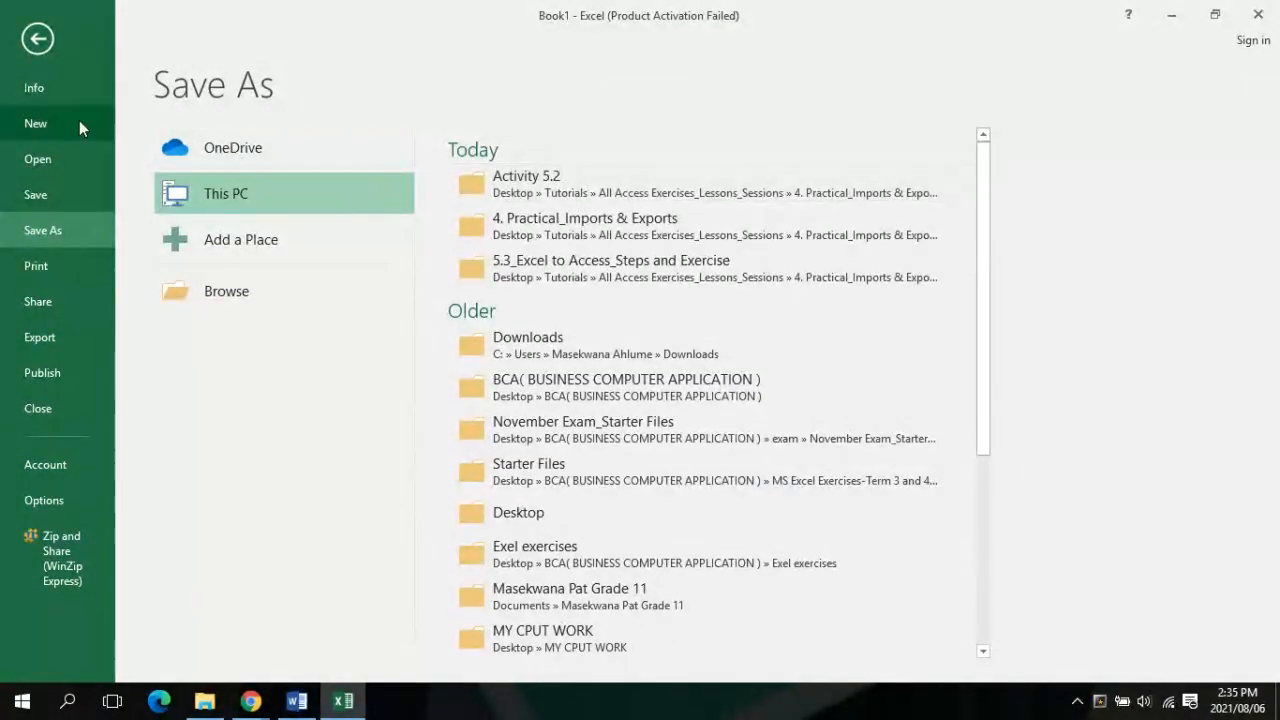
{"action": "left_click", "coordinate": [39, 36]}
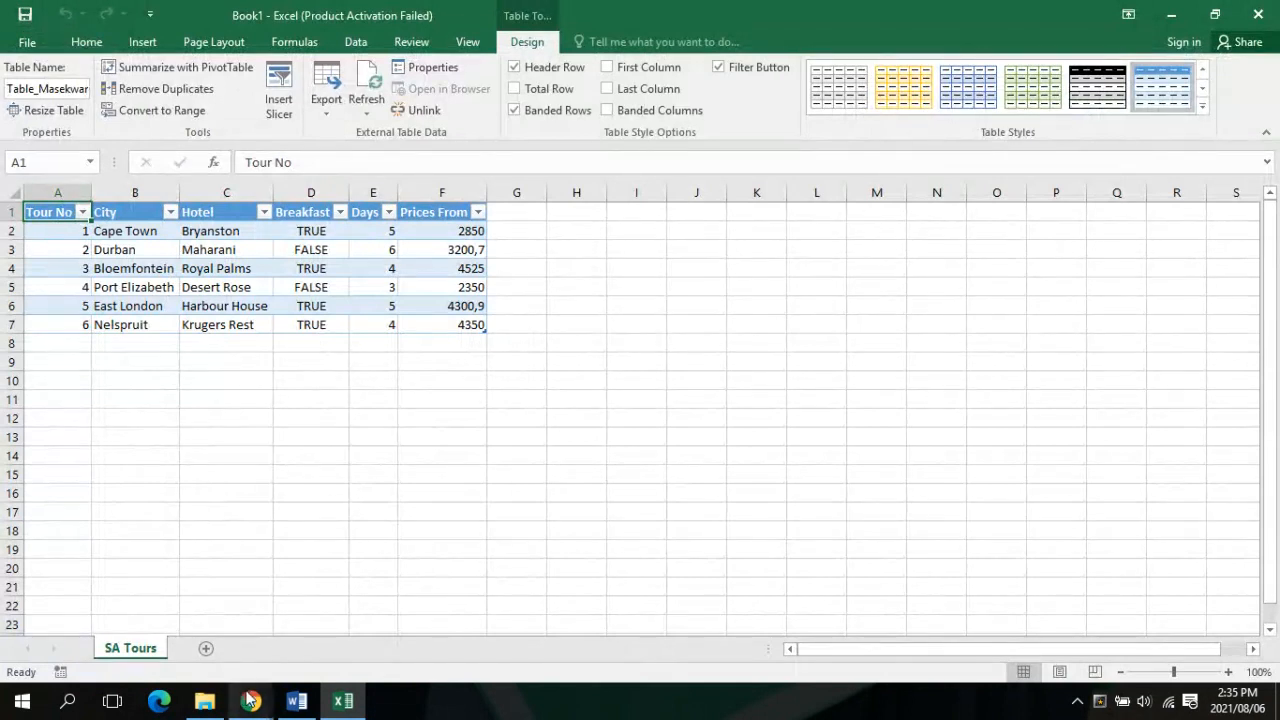
{"action": "mouse_move", "coordinate": [251, 700]}
{"action": "left_click", "coordinate": [170, 627]}
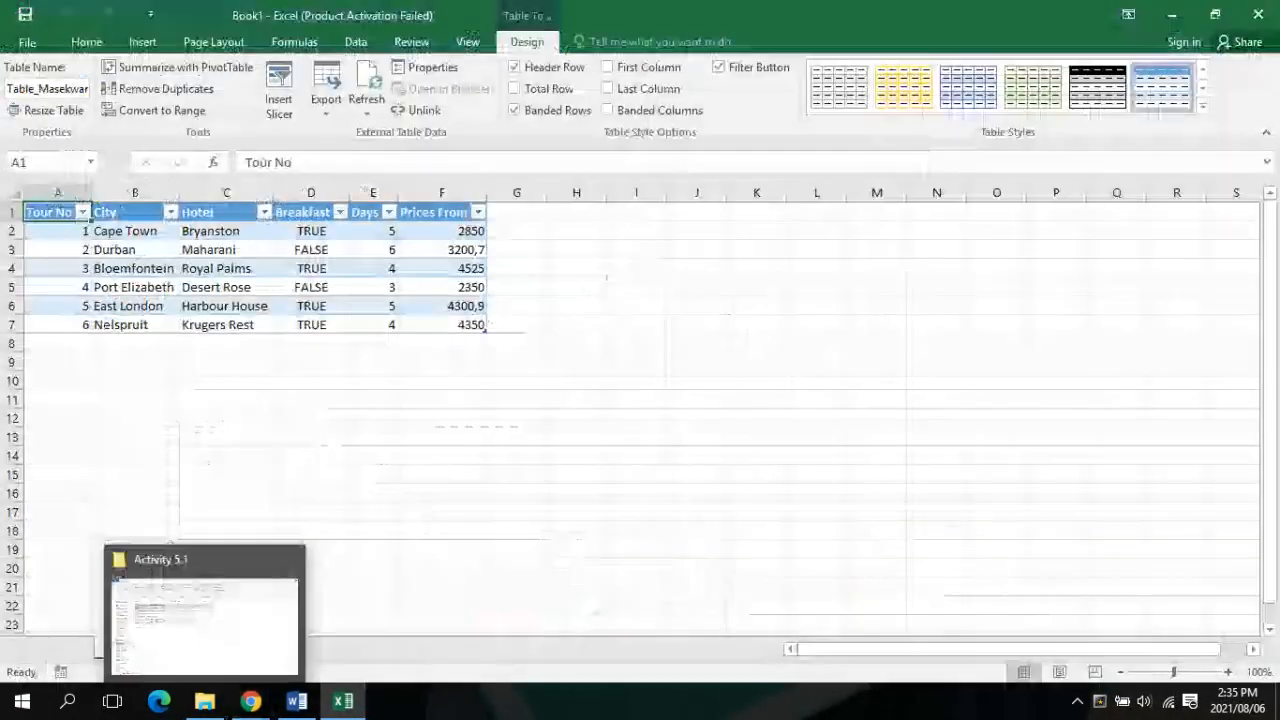
Exit Excel without saving Book1
{"action": "key", "text": "alt+F4"}
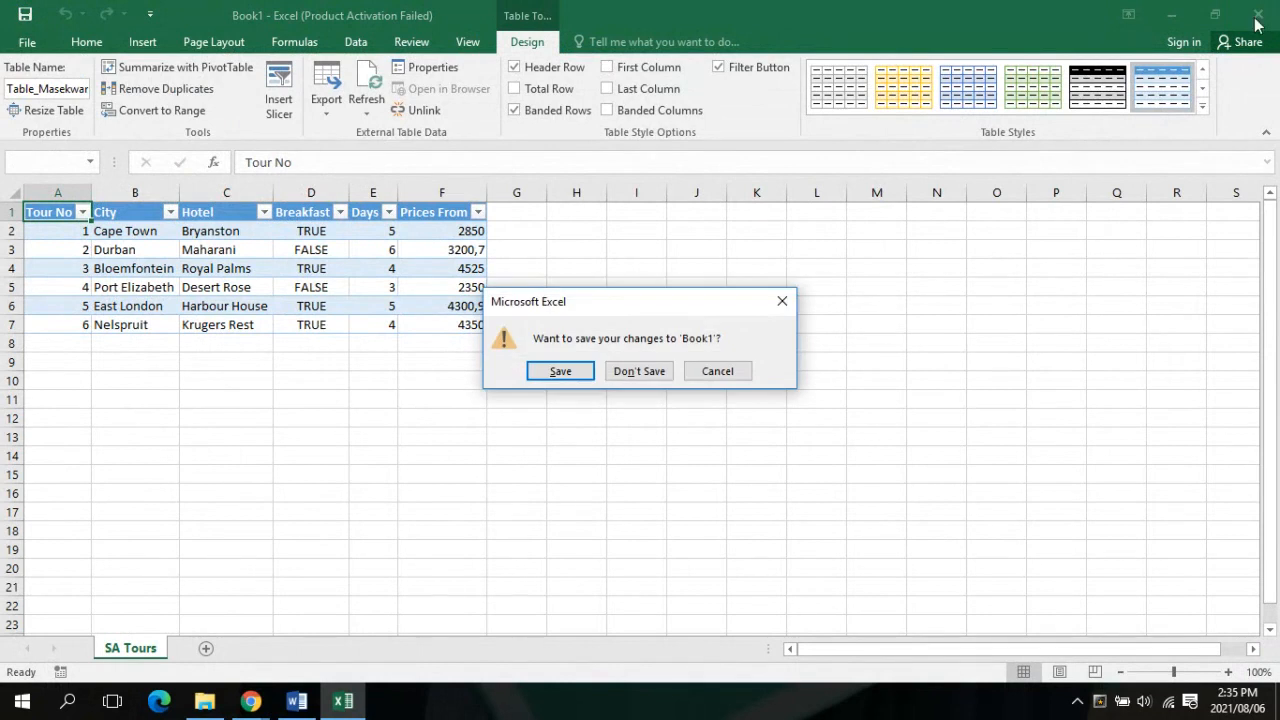
{"action": "left_click", "coordinate": [639, 371]}
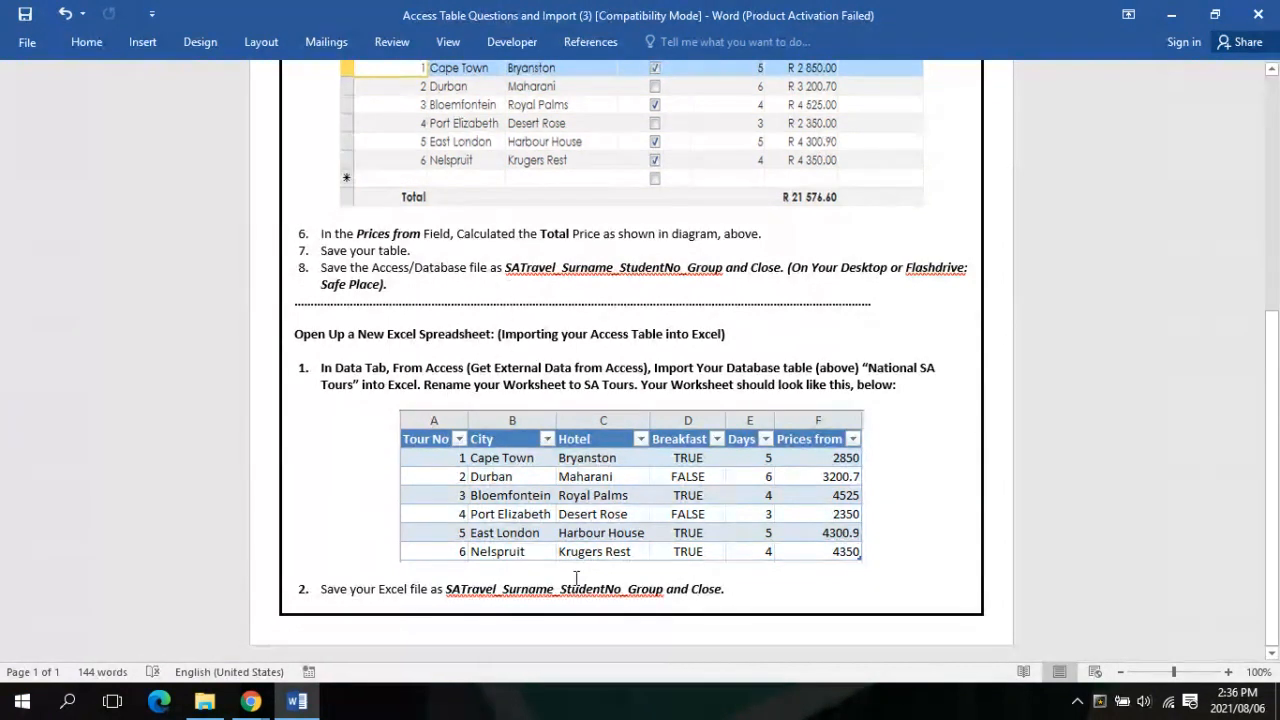
Launch Excel 2016 from the Start menu's All apps list
{"action": "left_click", "coordinate": [3, 707]}
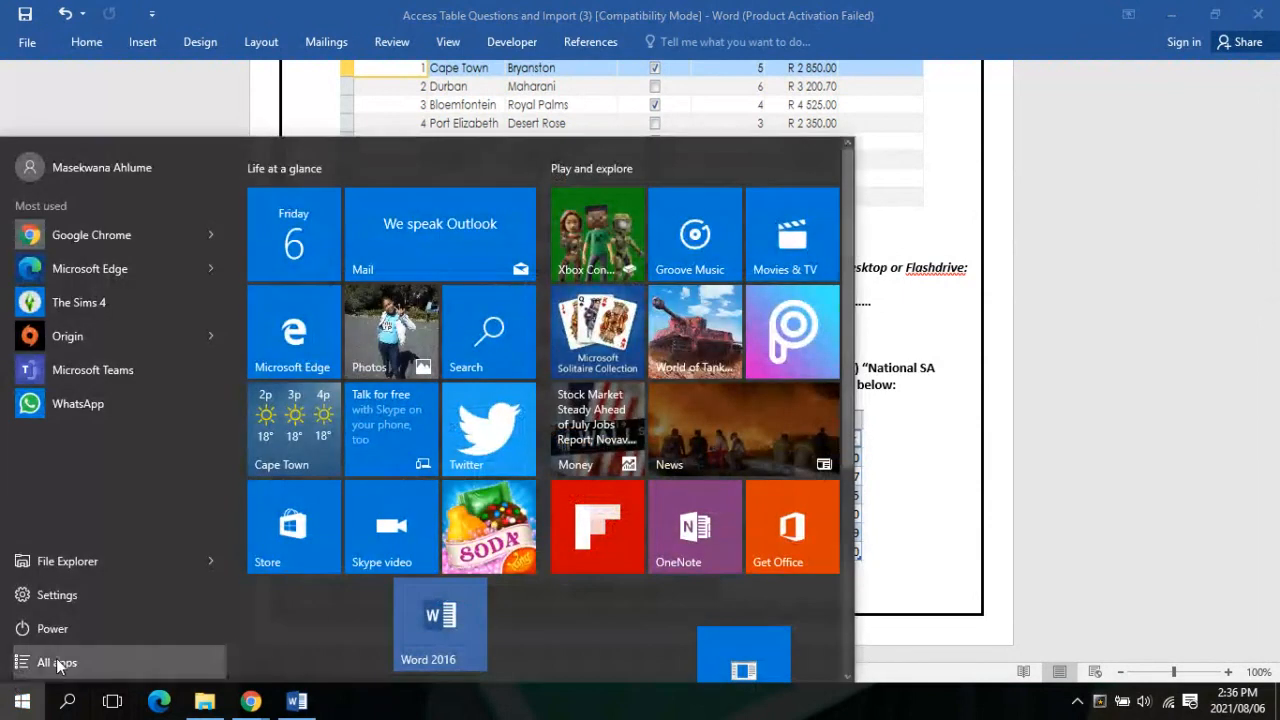
{"action": "left_click", "coordinate": [54, 663]}
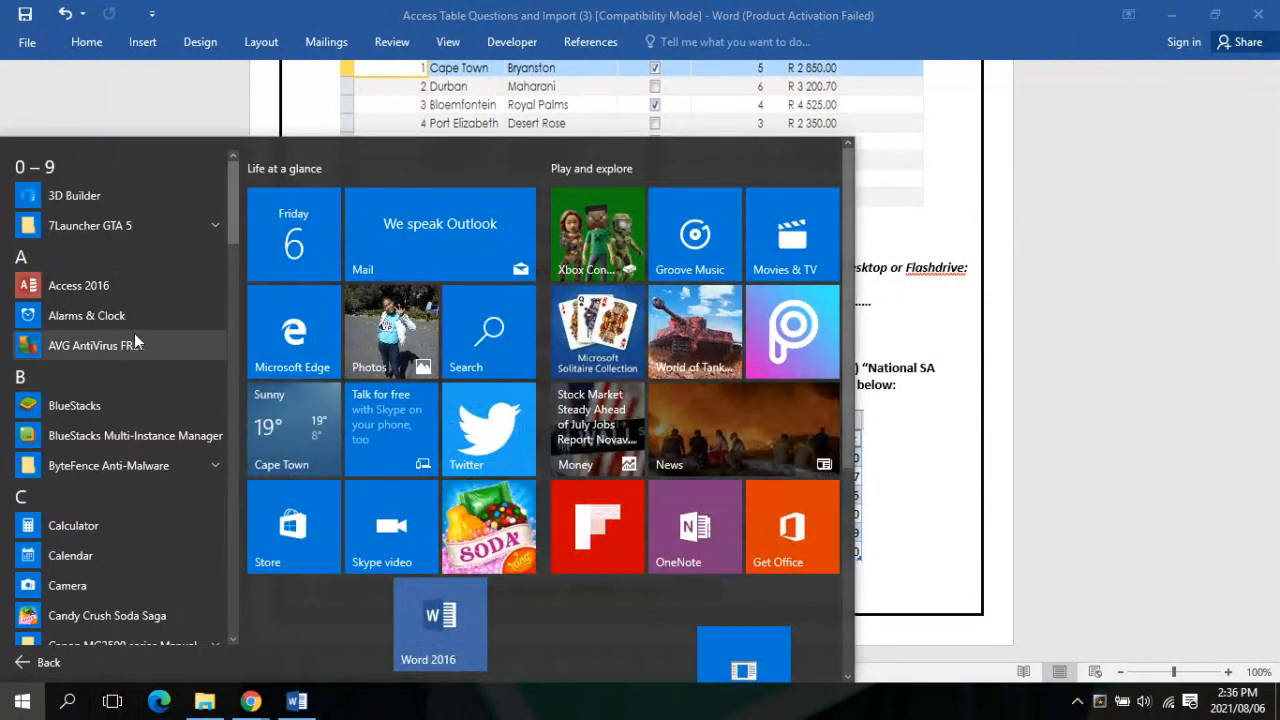
{"action": "scroll", "coordinate": [134, 333], "scroll_direction": "down", "scroll_amount": 5}
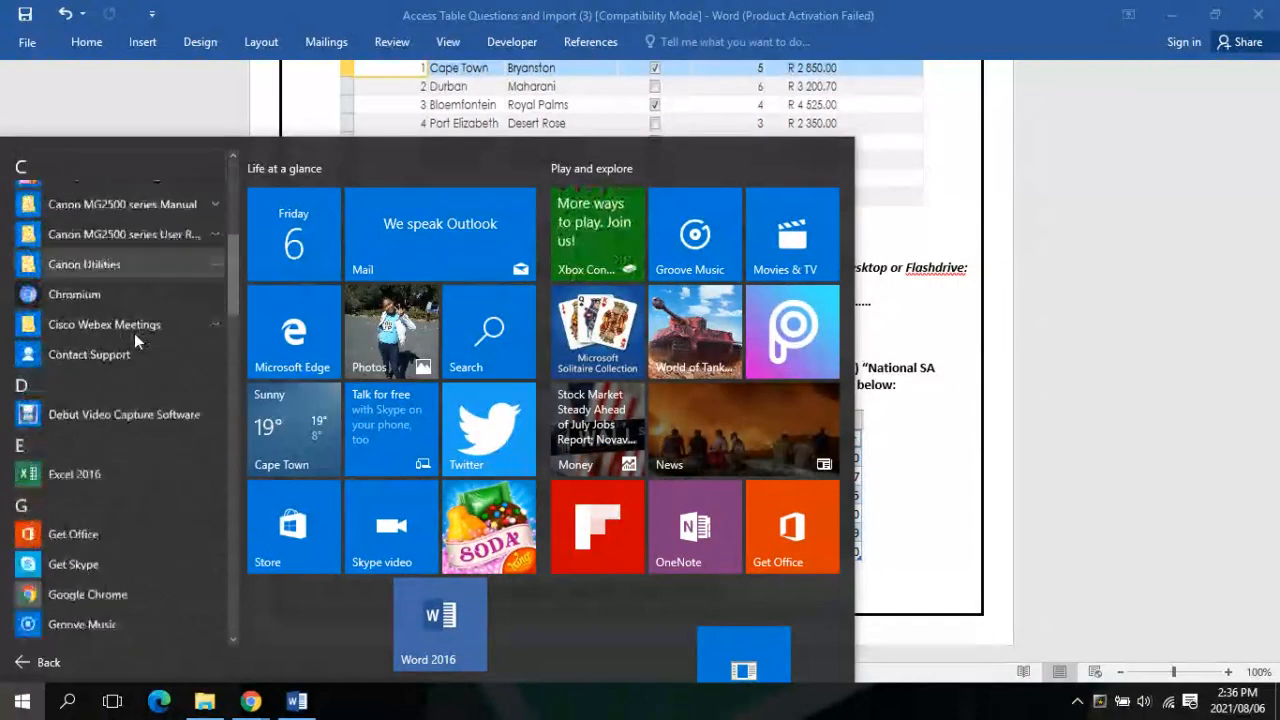
{"action": "left_click", "coordinate": [53, 473]}
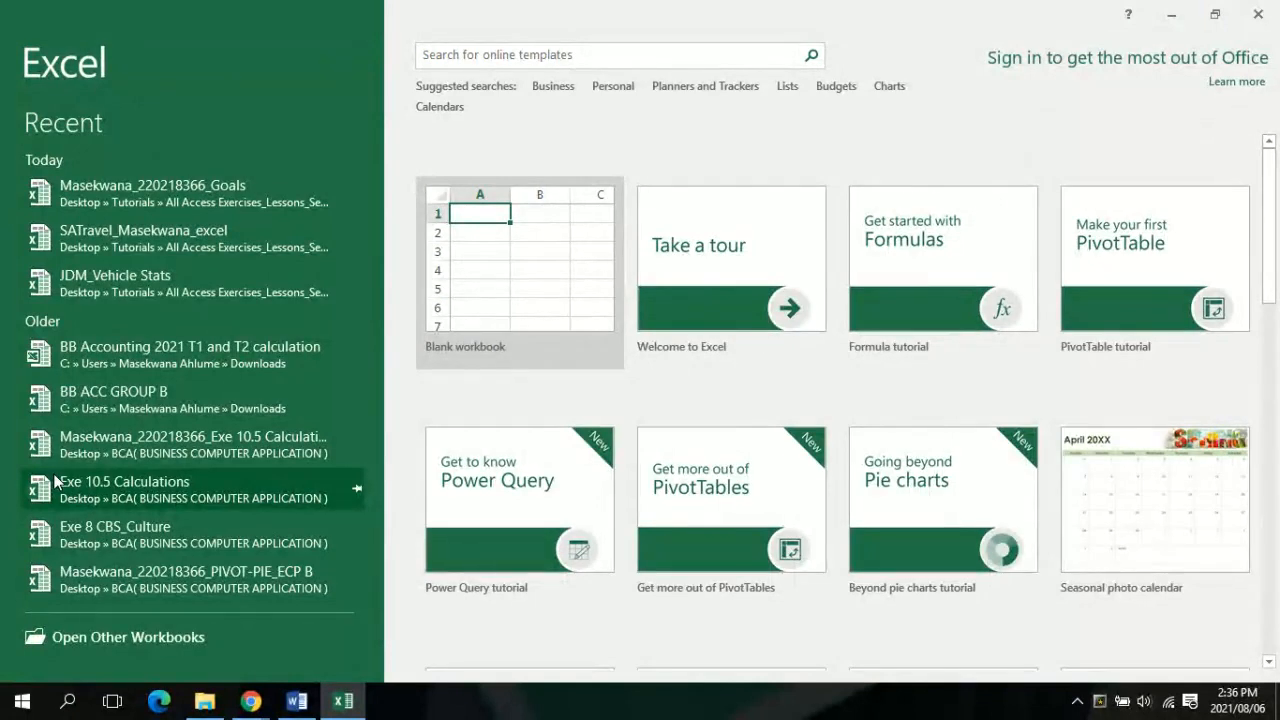
Create a new blank workbook, Book1, dismissing the Office activation notice
{"action": "left_click", "coordinate": [546, 287]}
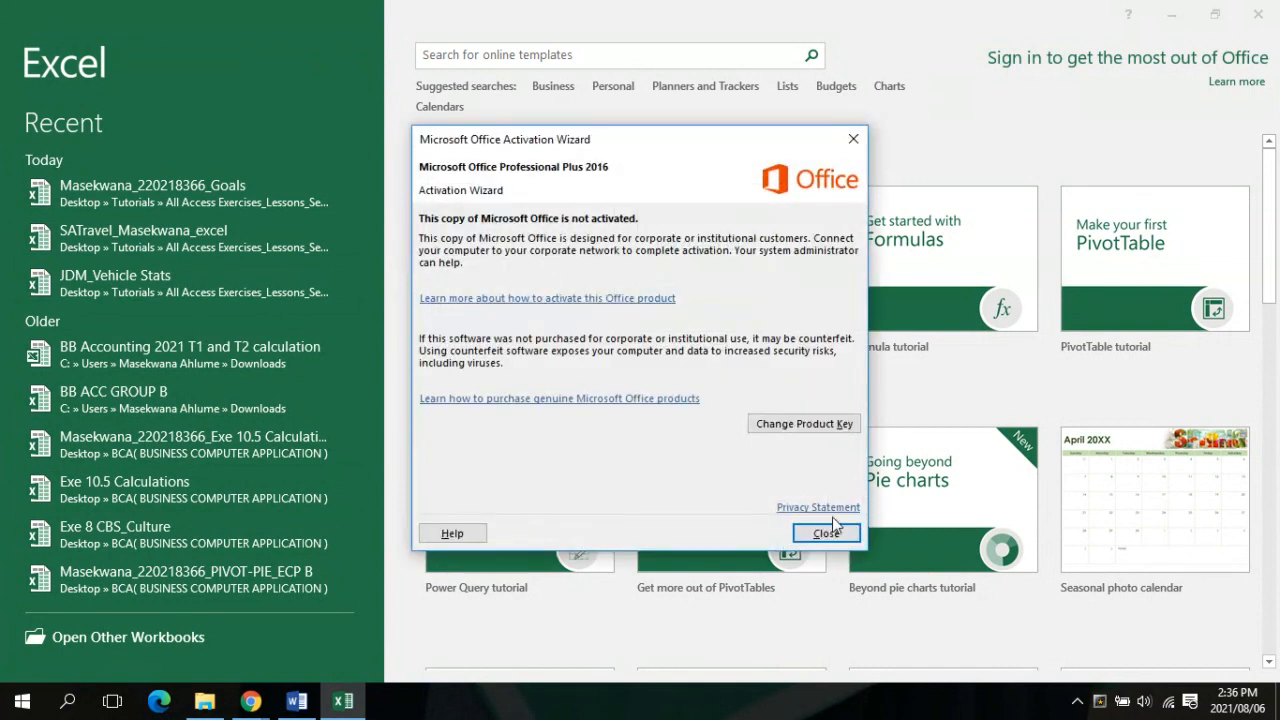
{"action": "left_click", "coordinate": [828, 533]}
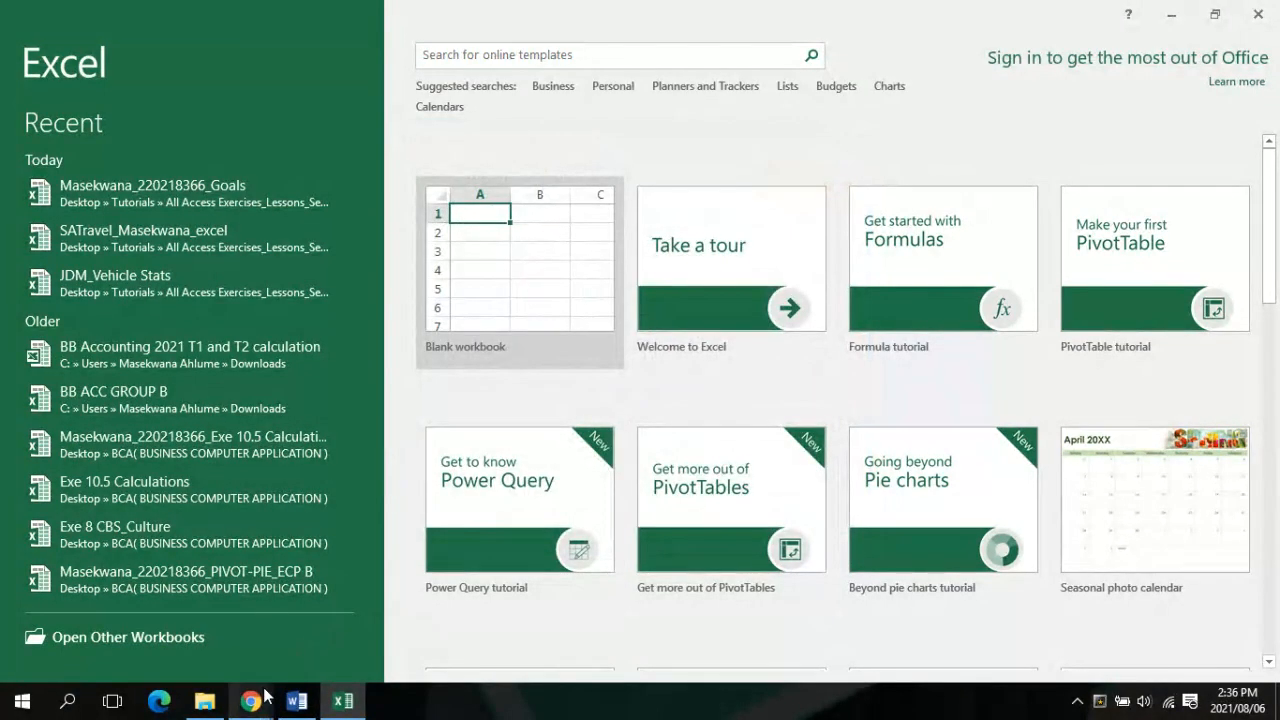
{"action": "mouse_move", "coordinate": [266, 695]}
{"action": "left_click", "coordinate": [240, 645]}
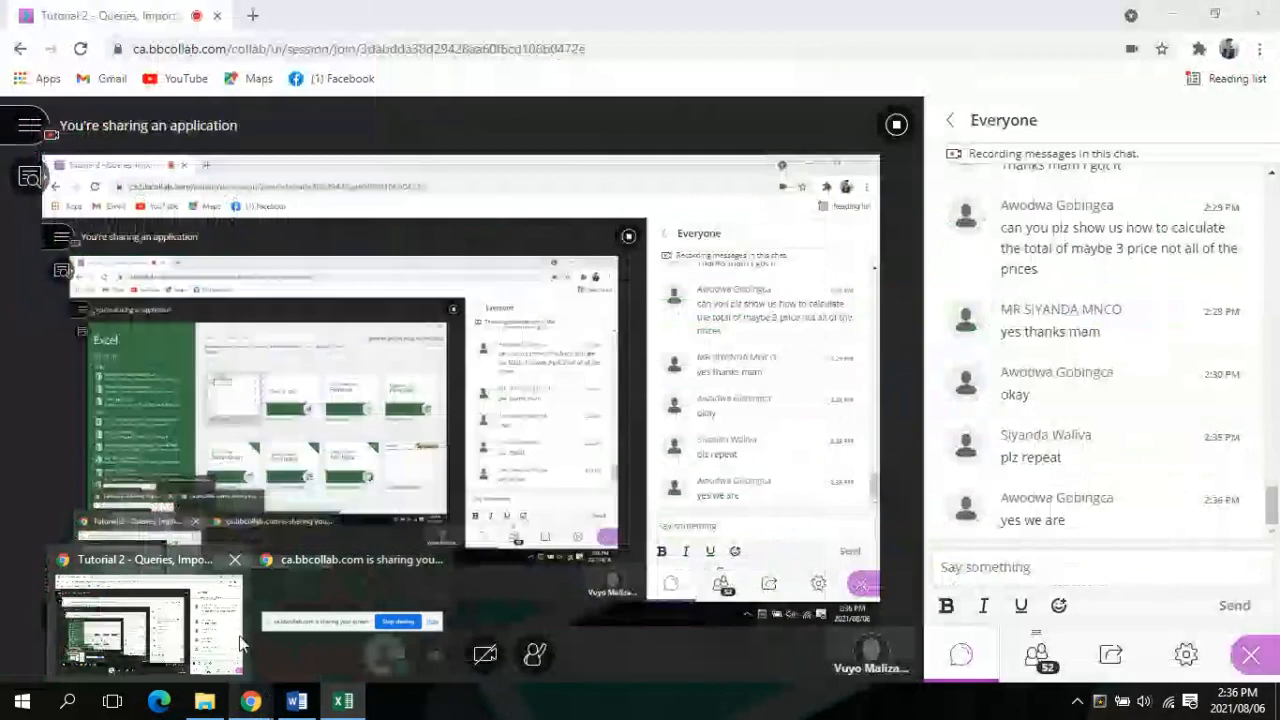
{"action": "left_click", "coordinate": [343, 700]}
{"action": "left_click", "coordinate": [523, 251]}
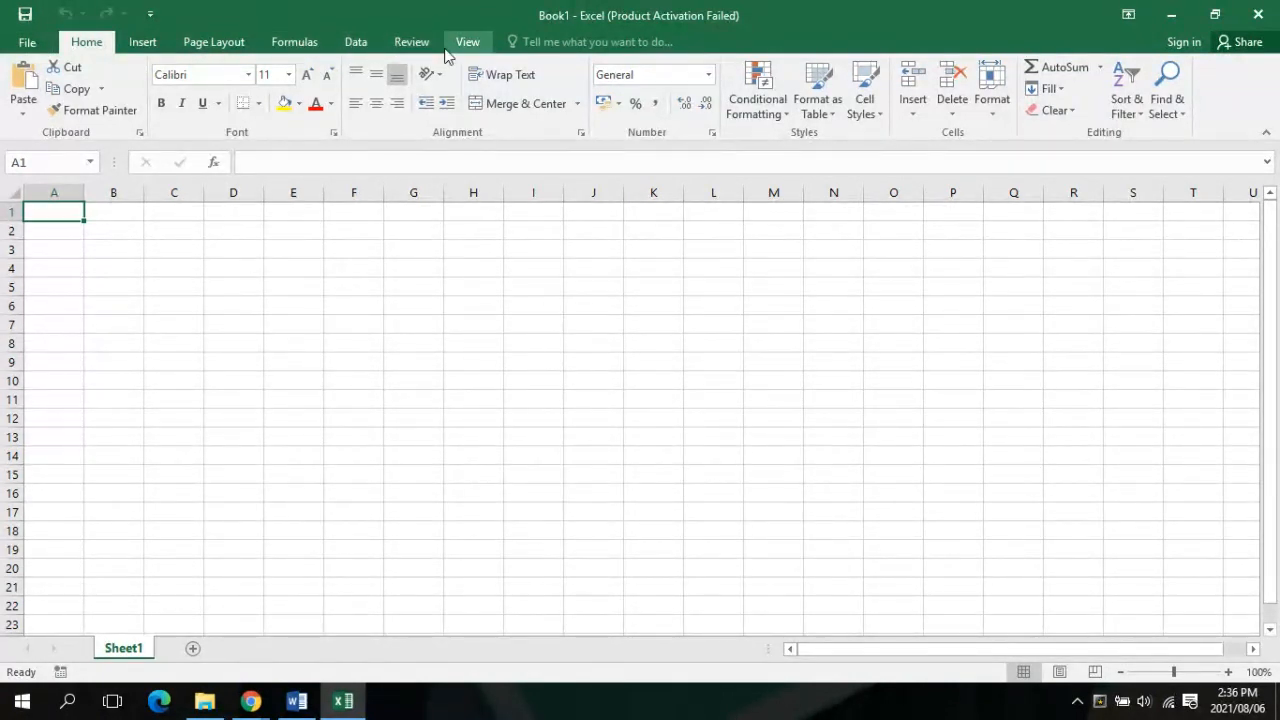
Start an import From Access and open the student's database from the Desktop
{"action": "left_click", "coordinate": [370, 45]}
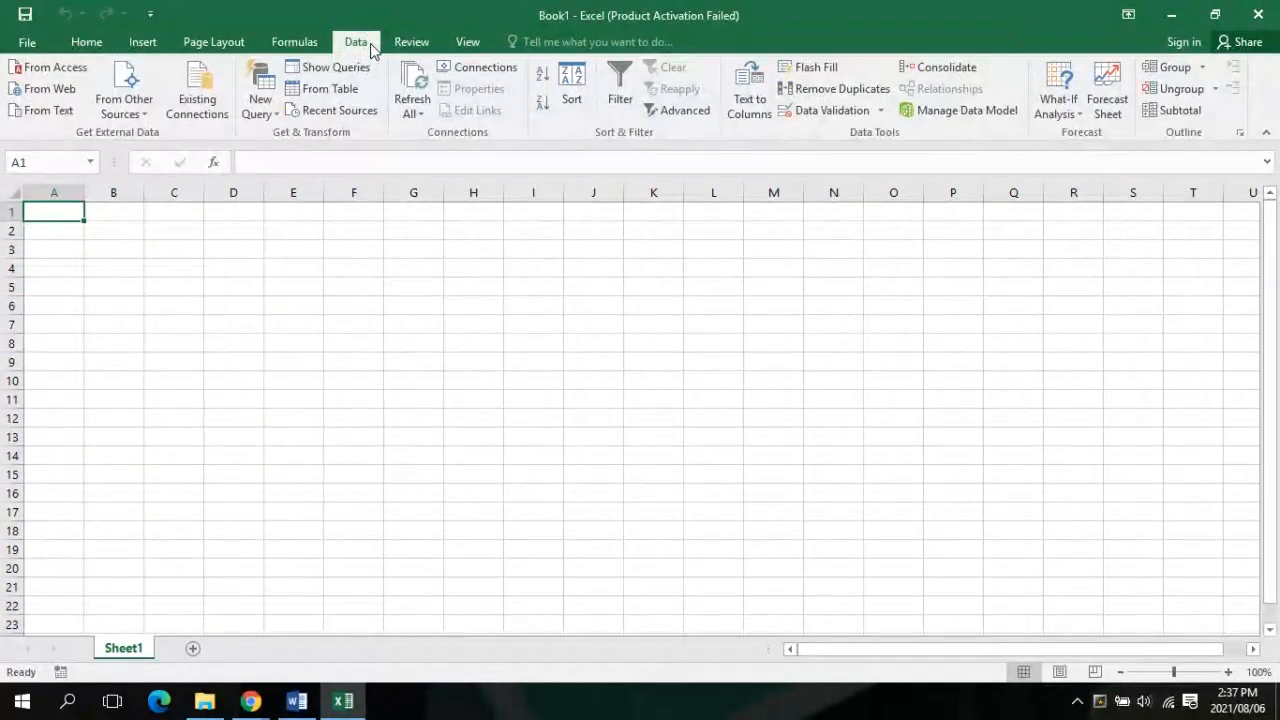
{"action": "left_click", "coordinate": [38, 69]}
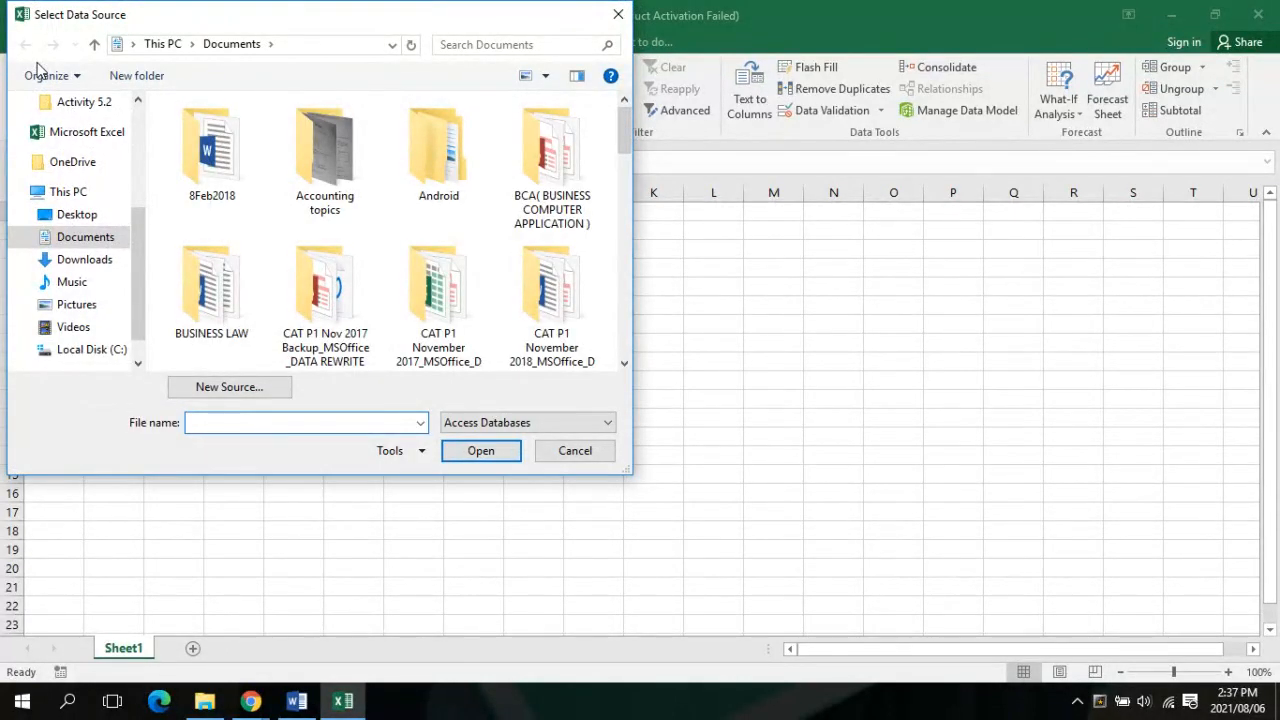
{"action": "left_click", "coordinate": [82, 216]}
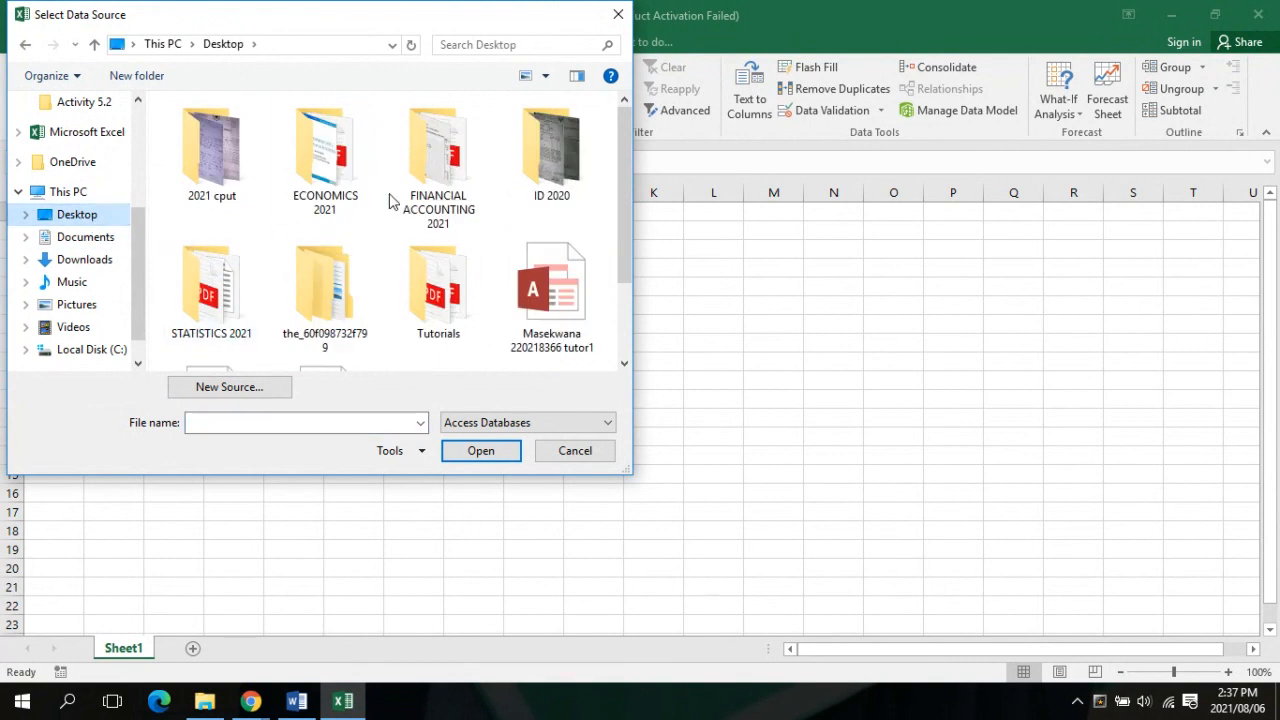
{"action": "scroll", "coordinate": [391, 200], "scroll_direction": "down", "scroll_amount": 2}
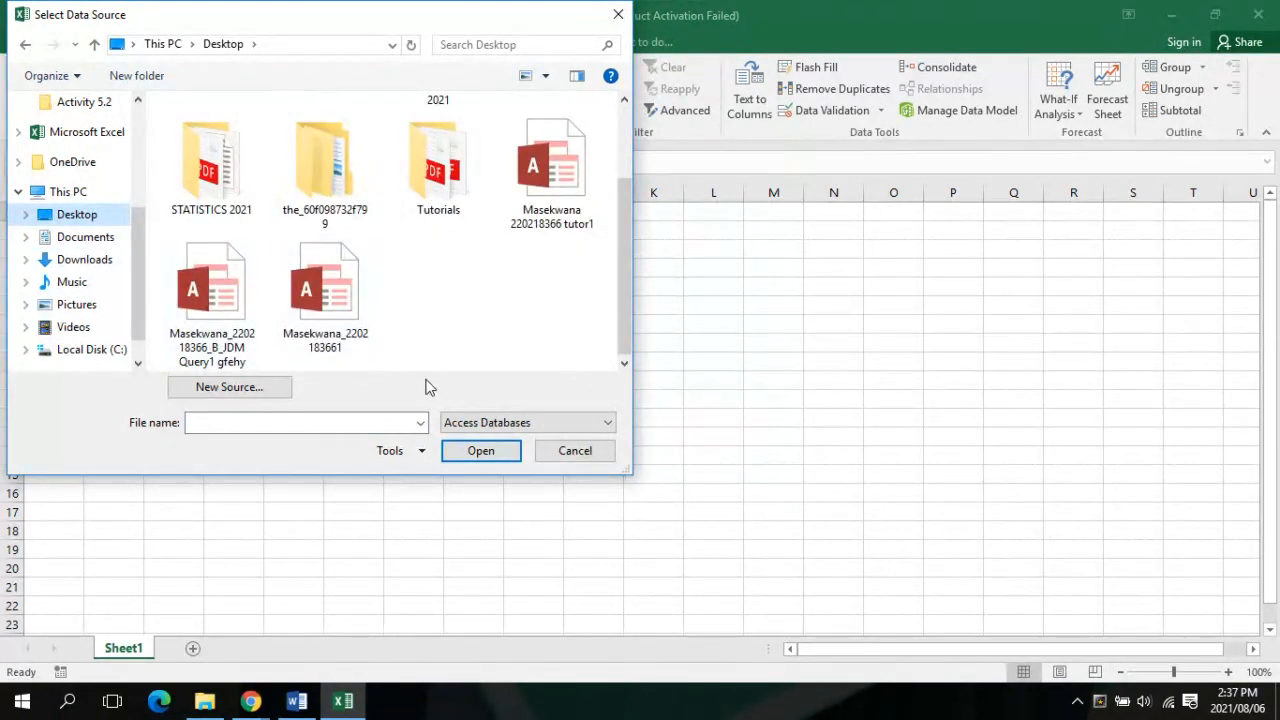
{"action": "left_click", "coordinate": [336, 279]}
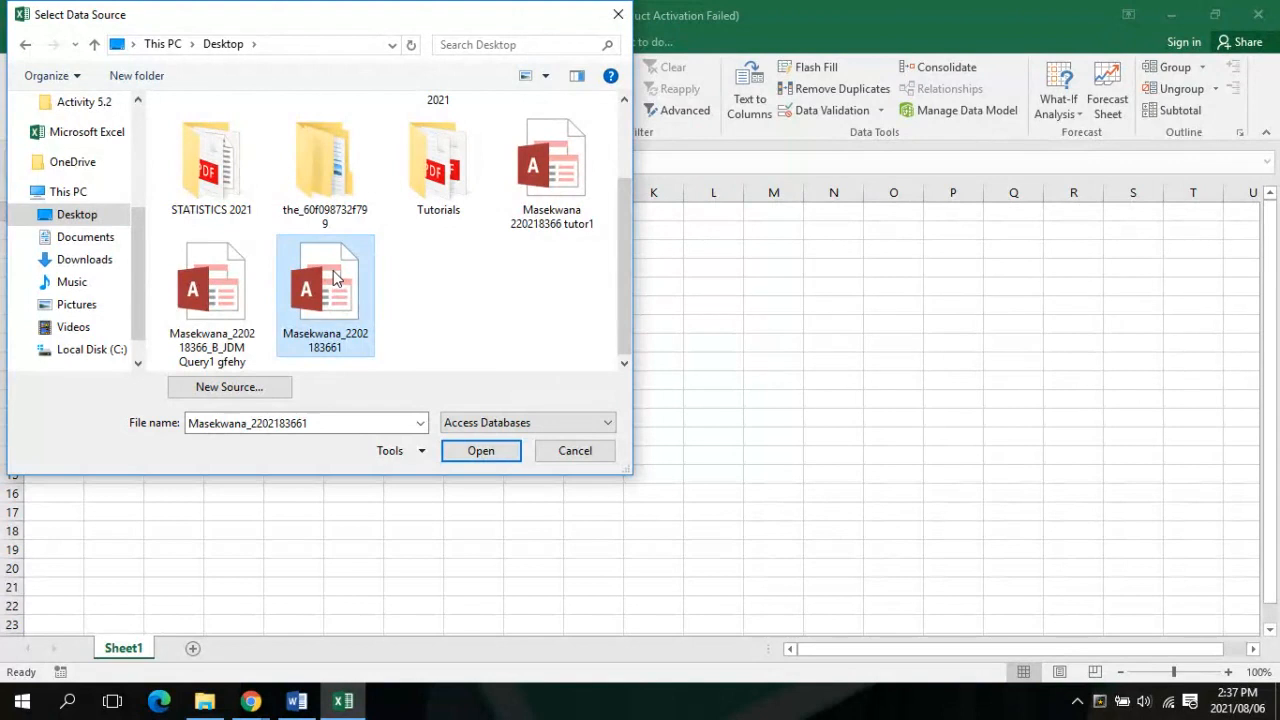
{"action": "left_click", "coordinate": [476, 457]}
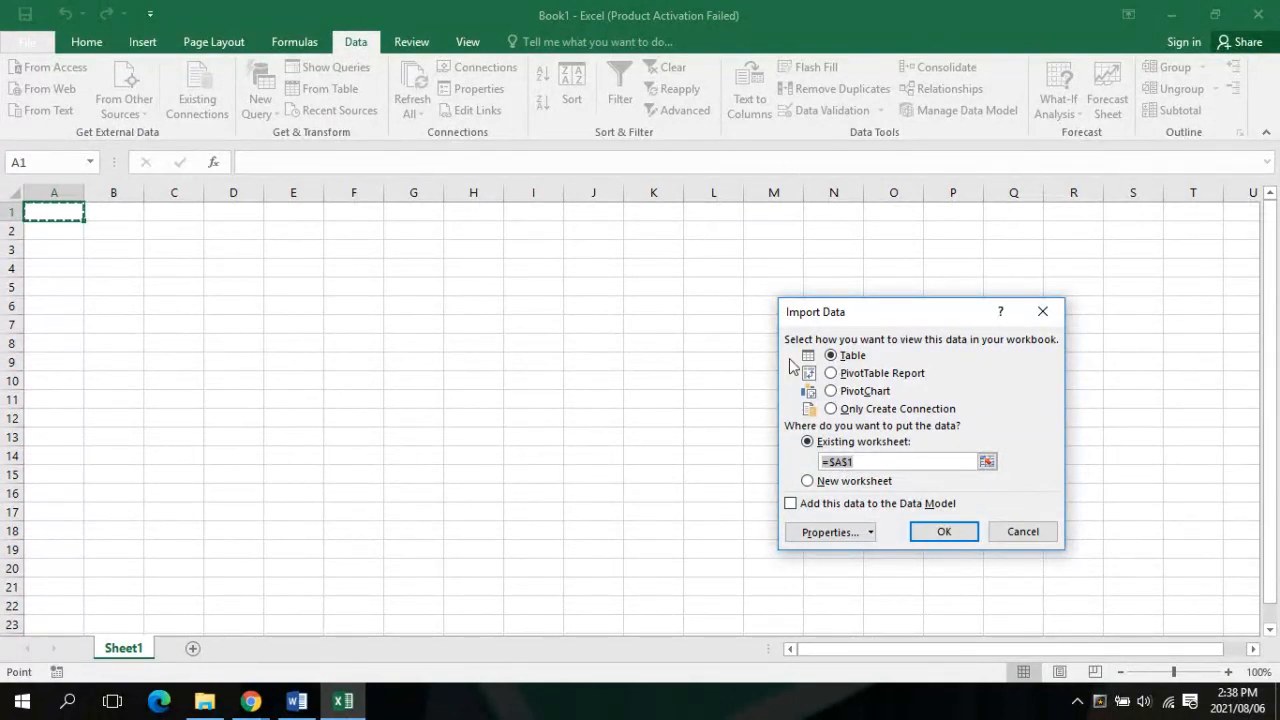
Import the Access table into Sheet1 at $A$1, then check it against the Word instructions
{"action": "left_click", "coordinate": [922, 534]}
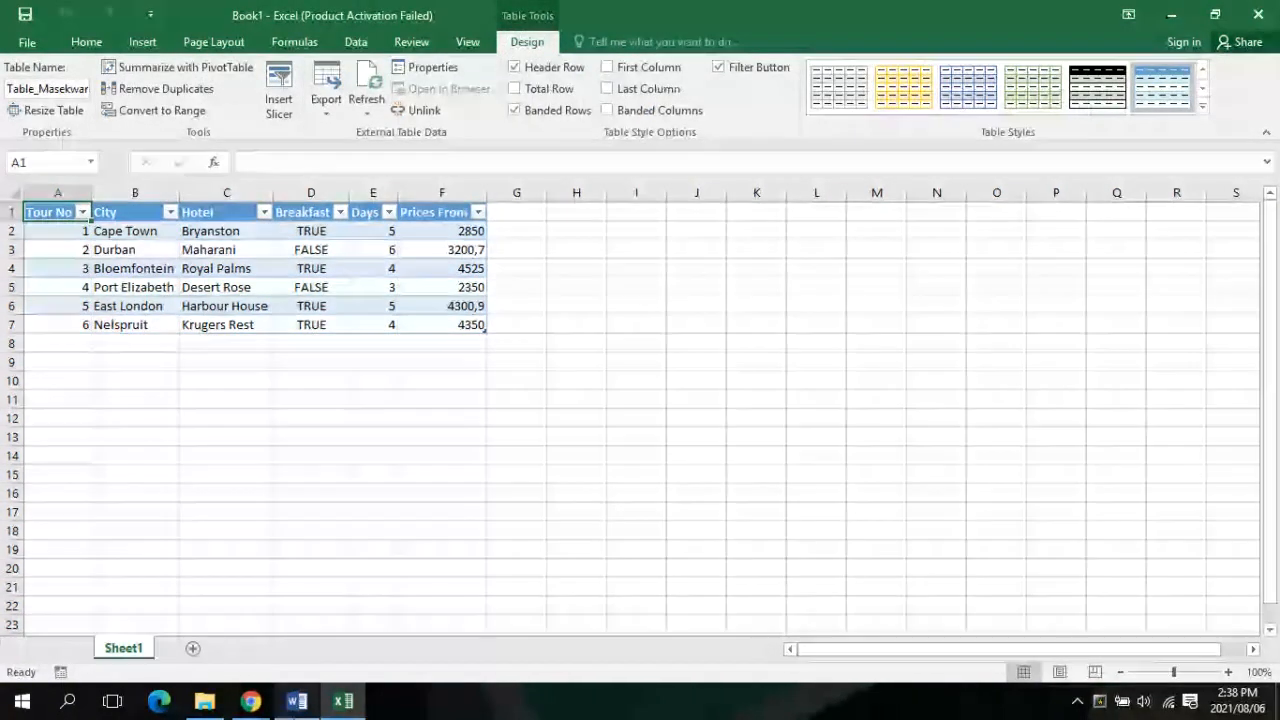
{"action": "left_click", "coordinate": [296, 701]}
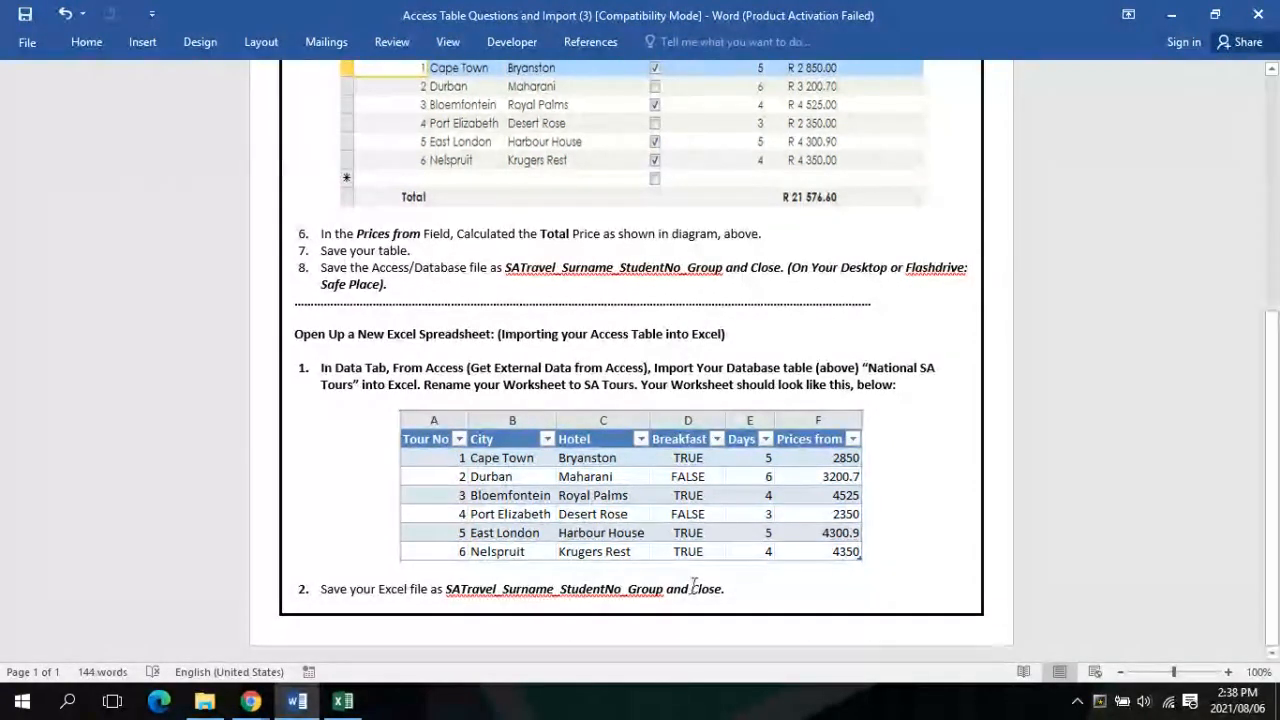
{"action": "left_click", "coordinate": [343, 701]}
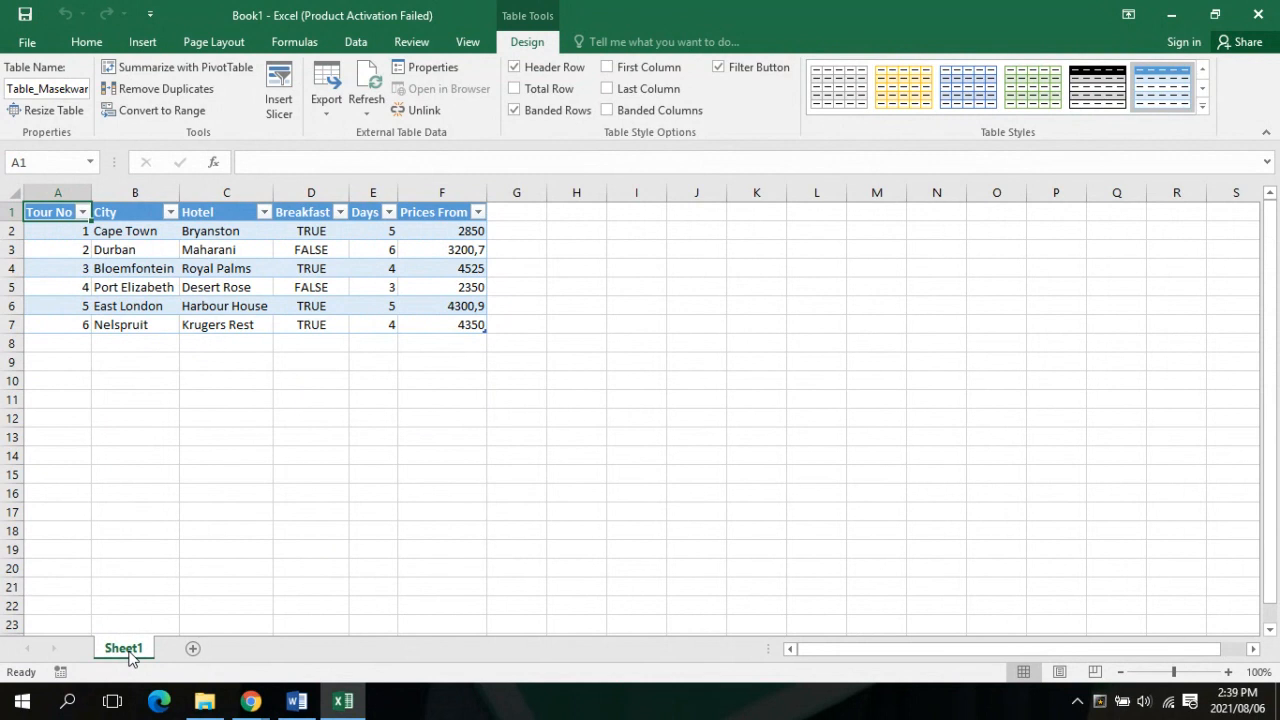
Replace the Sheet1 tab name with 'SA Tours'
{"action": "right_click", "coordinate": [130, 658]}
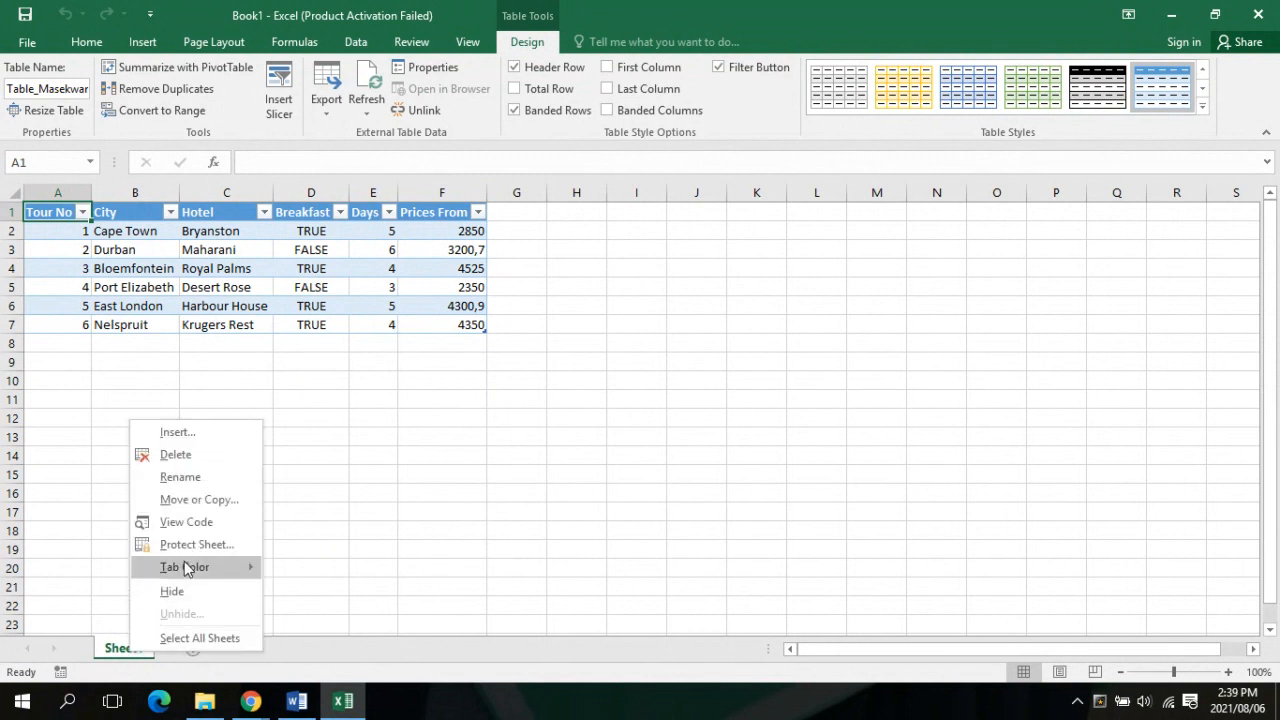
{"action": "left_click", "coordinate": [203, 477]}
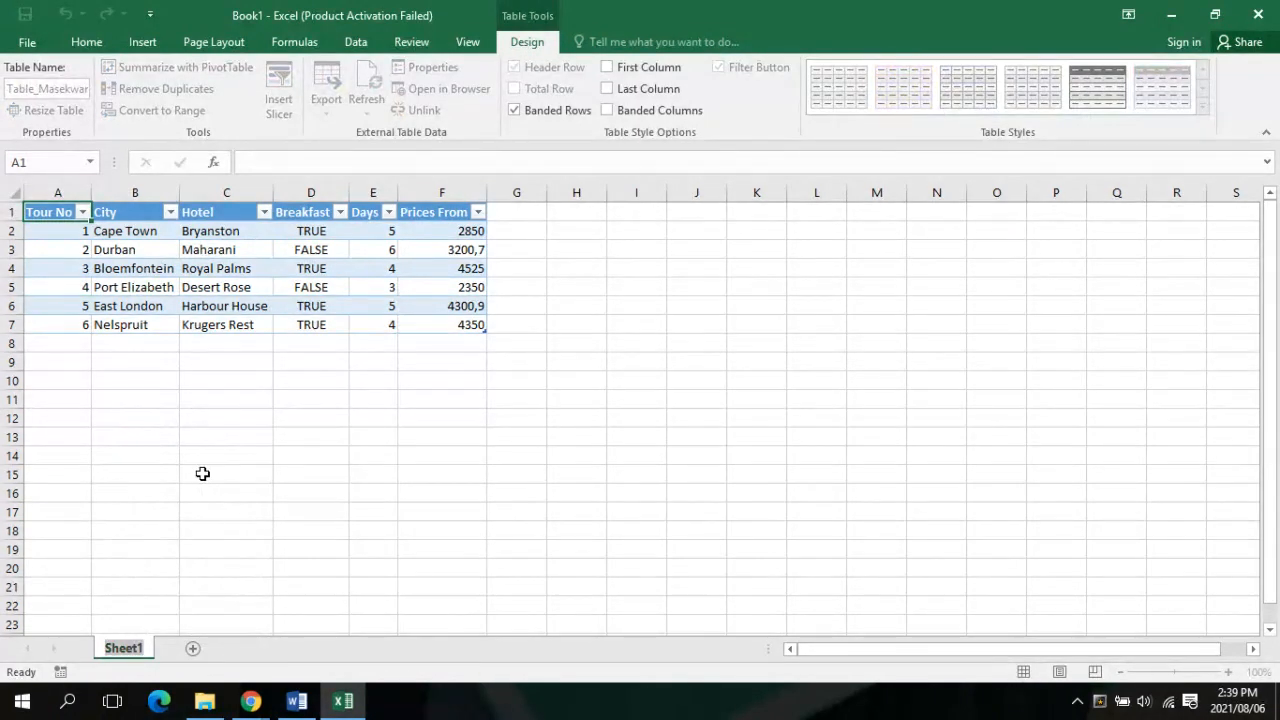
{"action": "key", "text": "BackSpace"}
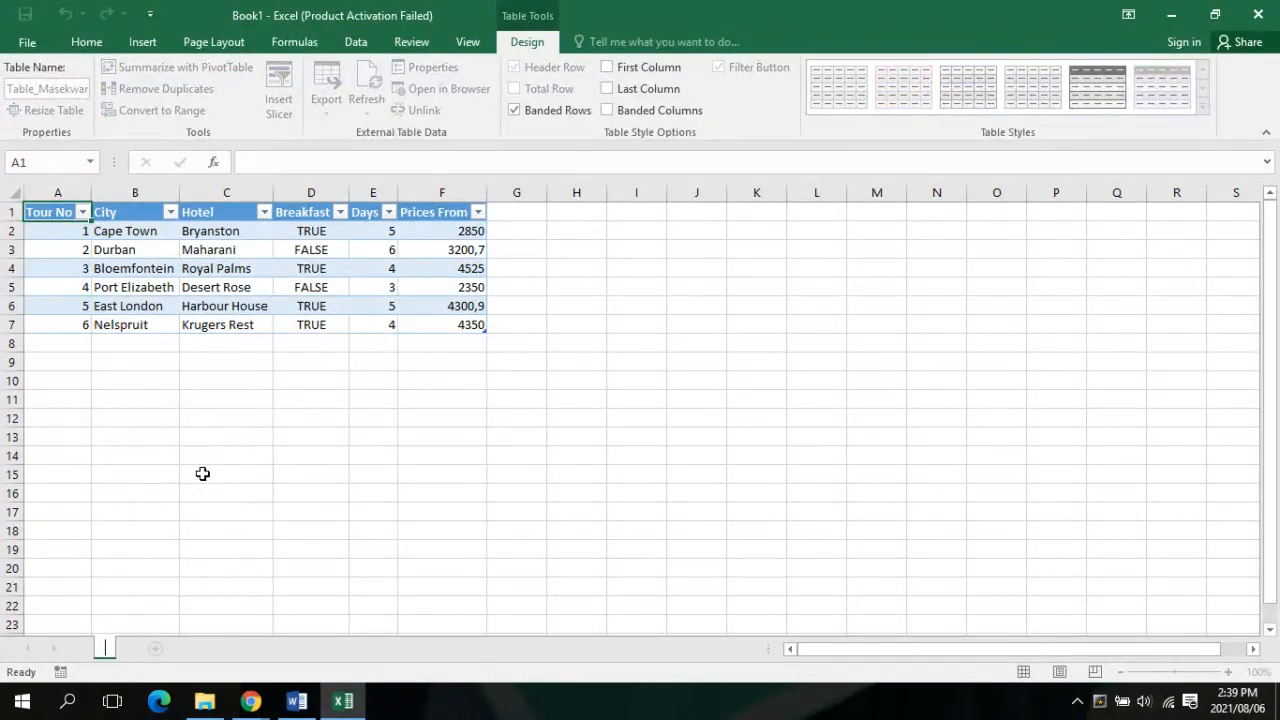
{"action": "type", "text": "SA Tou"}
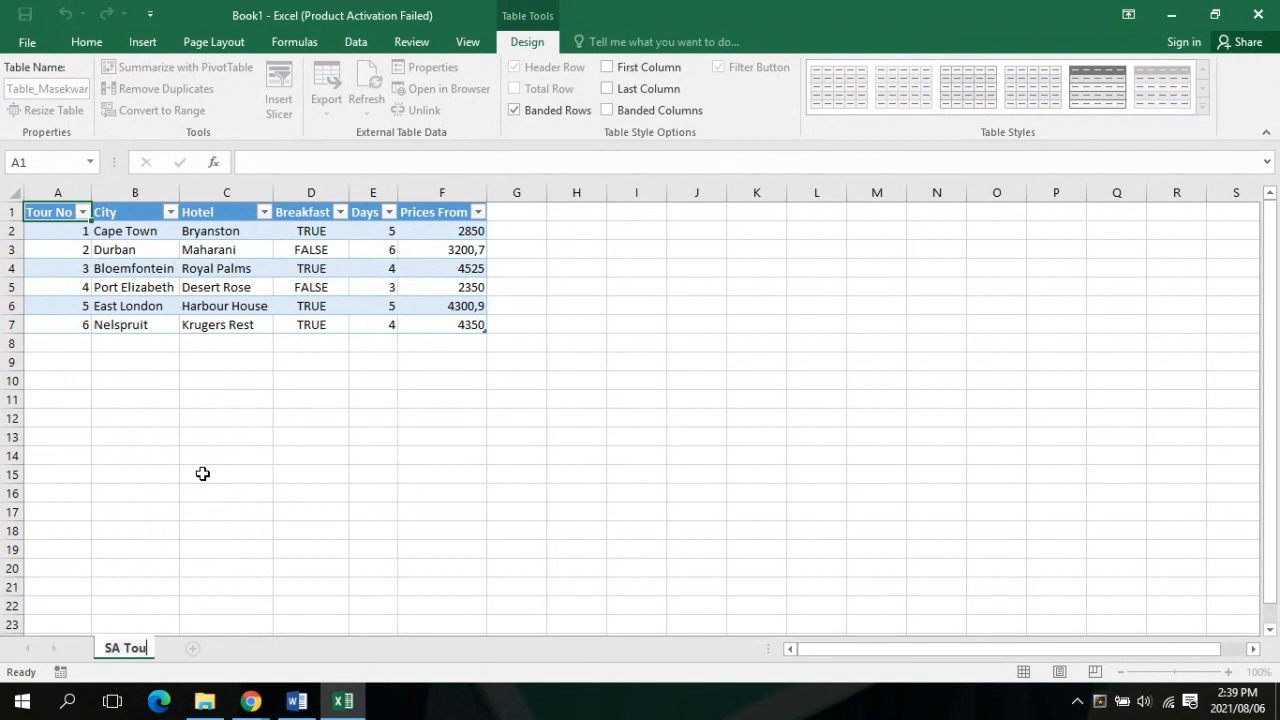
{"action": "type", "text": "rs"}
{"action": "key", "text": "Return"}
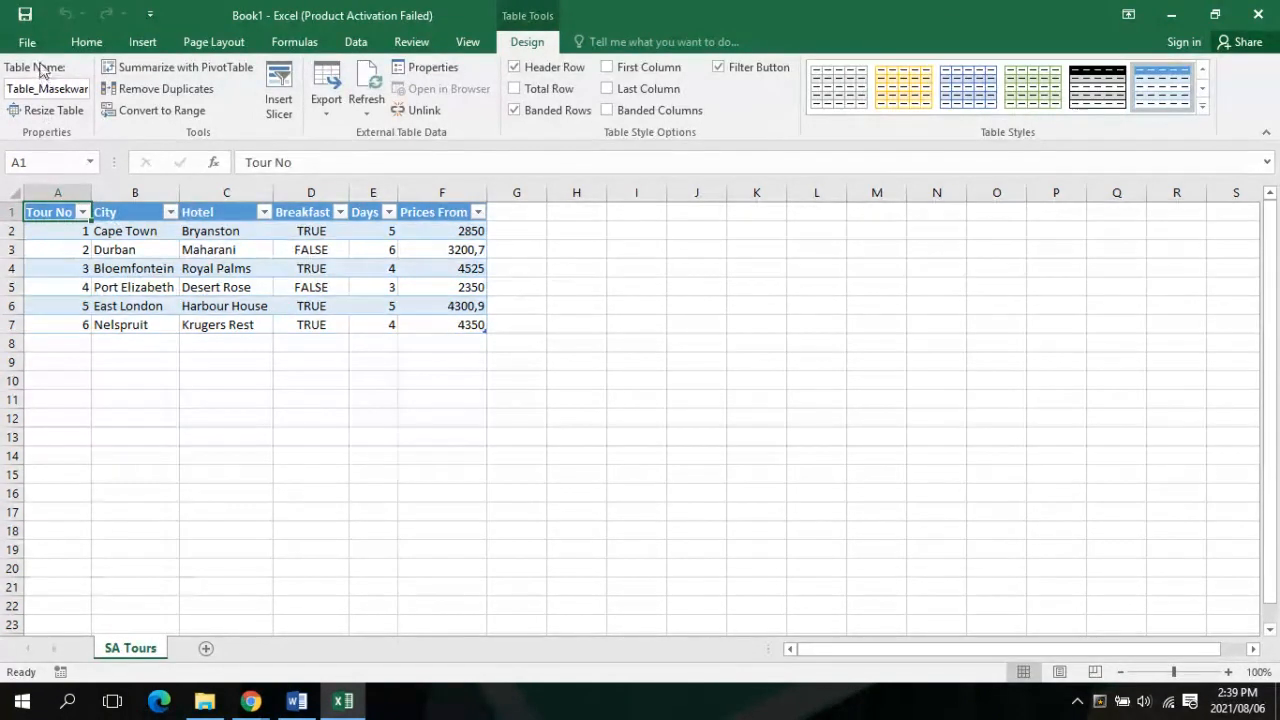
Save the workbook to the Desktop under a short file name from the student's name
{"action": "left_click", "coordinate": [6, 41]}
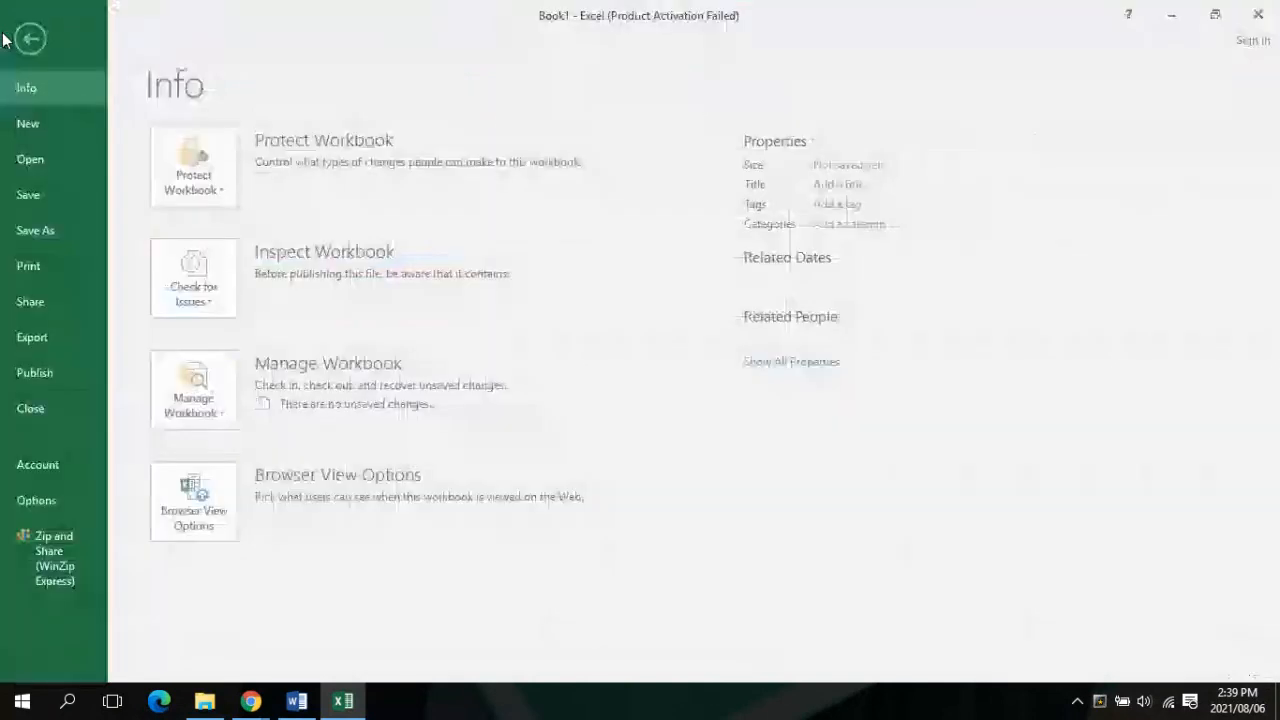
{"action": "left_click", "coordinate": [35, 236]}
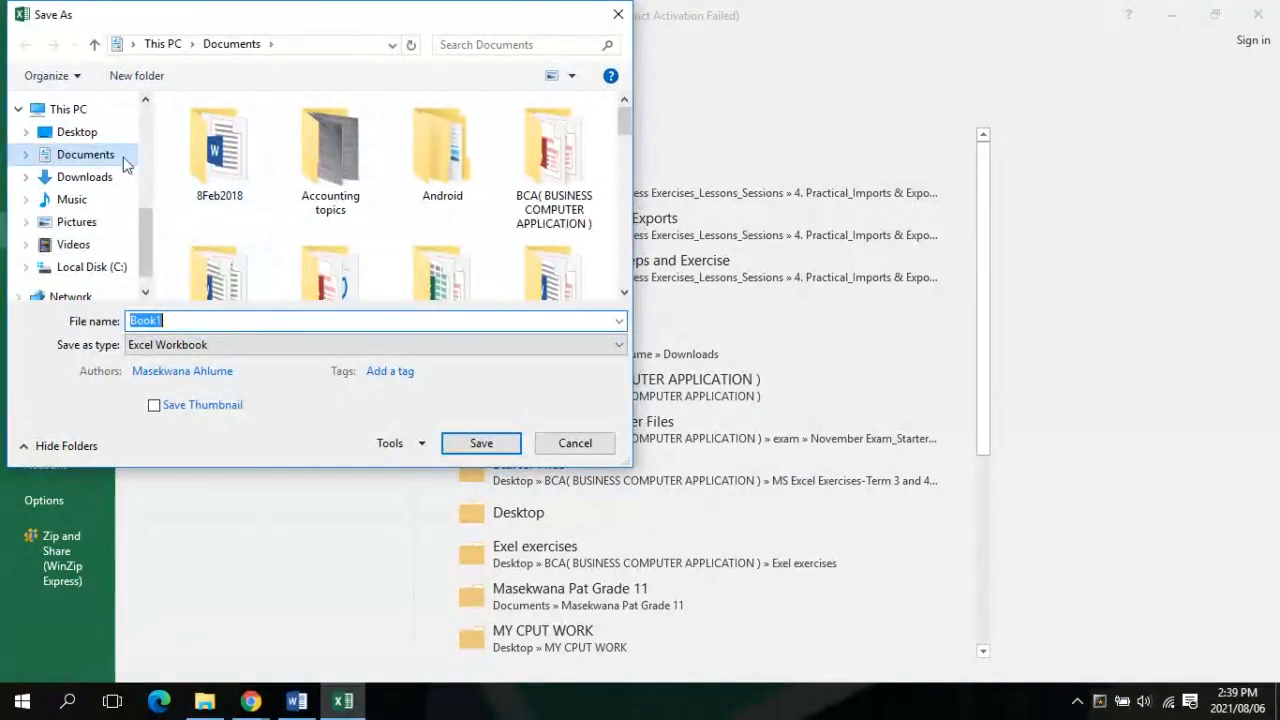
{"action": "left_click", "coordinate": [78, 132]}
{"action": "left_click", "coordinate": [203, 318]}
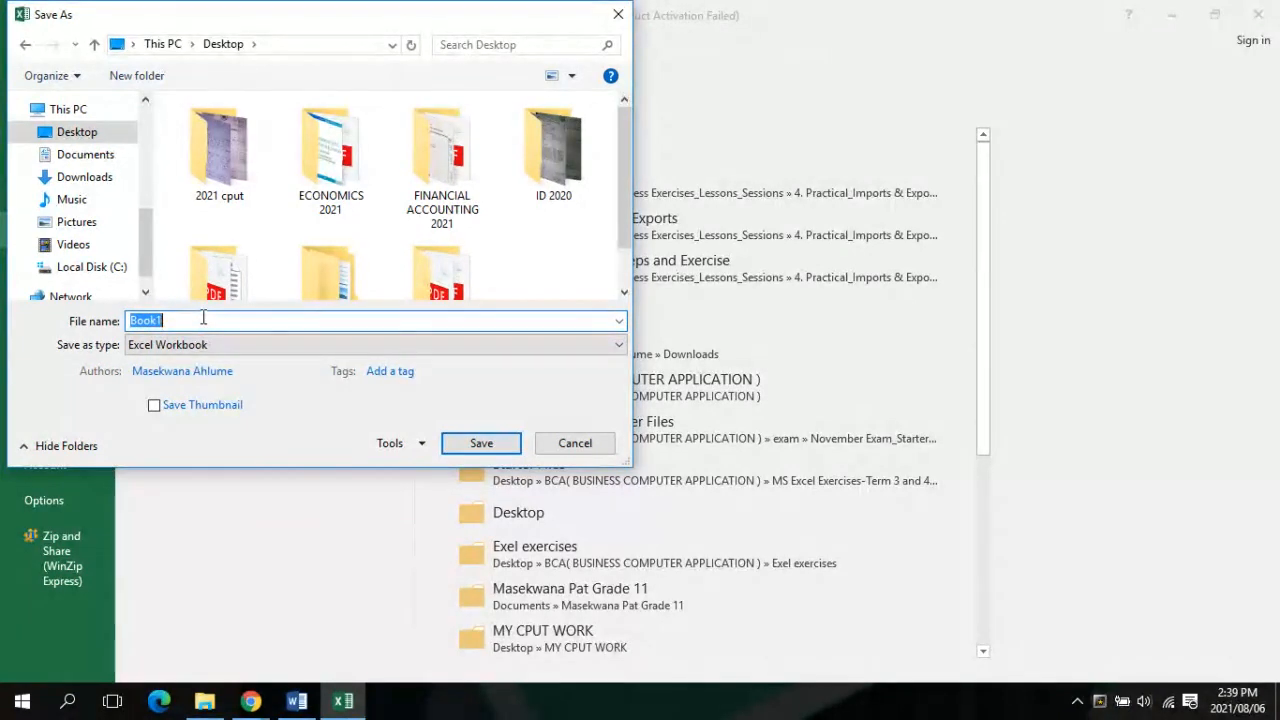
{"action": "type", "text": "mase"}
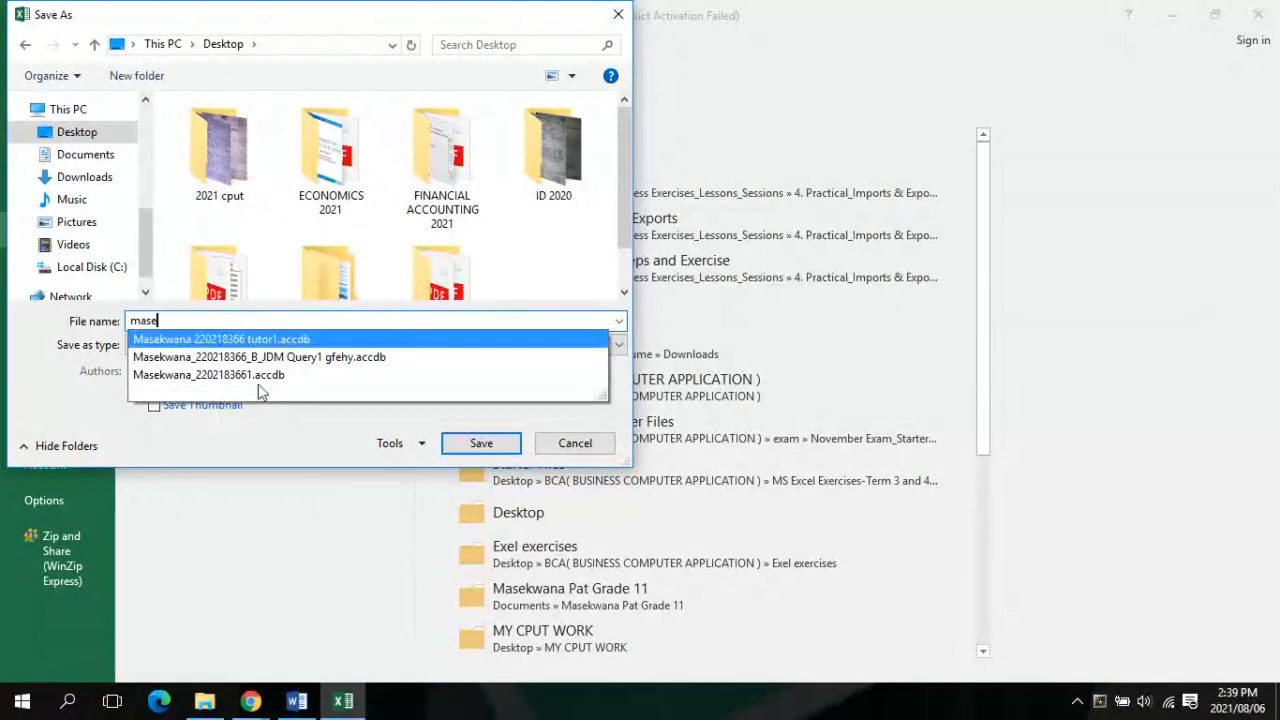
{"action": "left_click", "coordinate": [482, 446]}
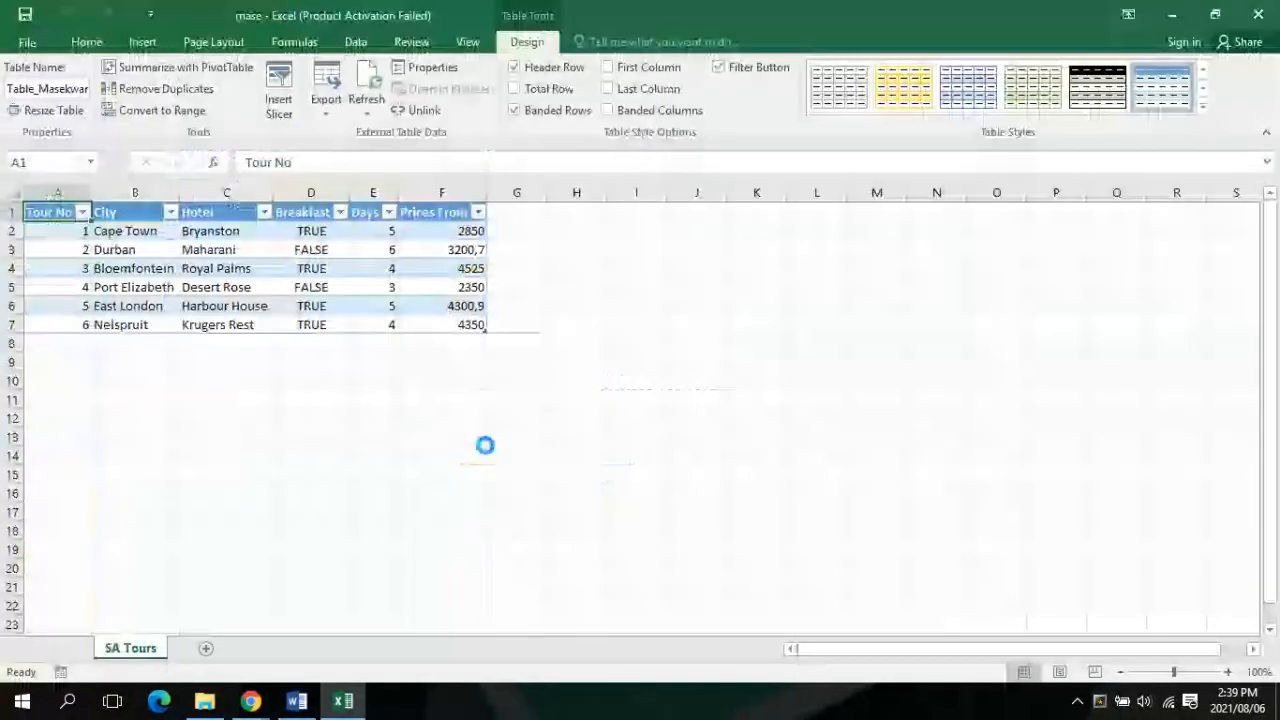
{"action": "left_click", "coordinate": [251, 701]}
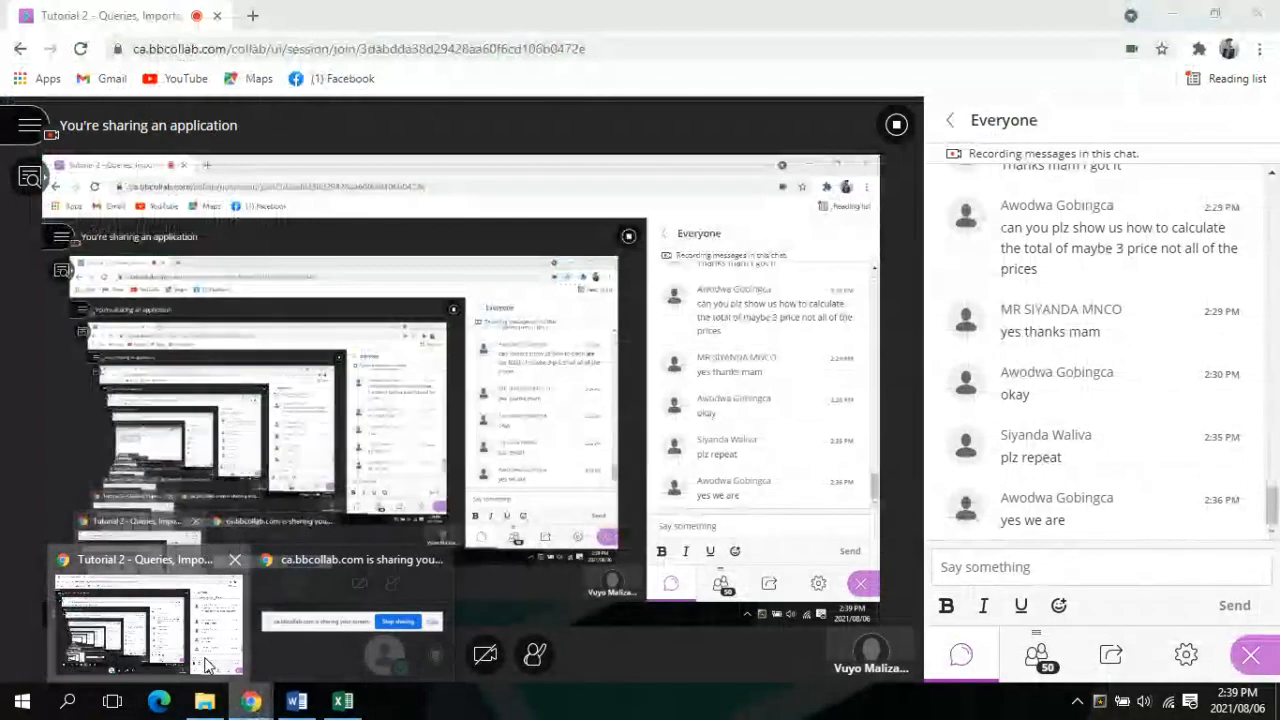
{"action": "left_click", "coordinate": [204, 657]}
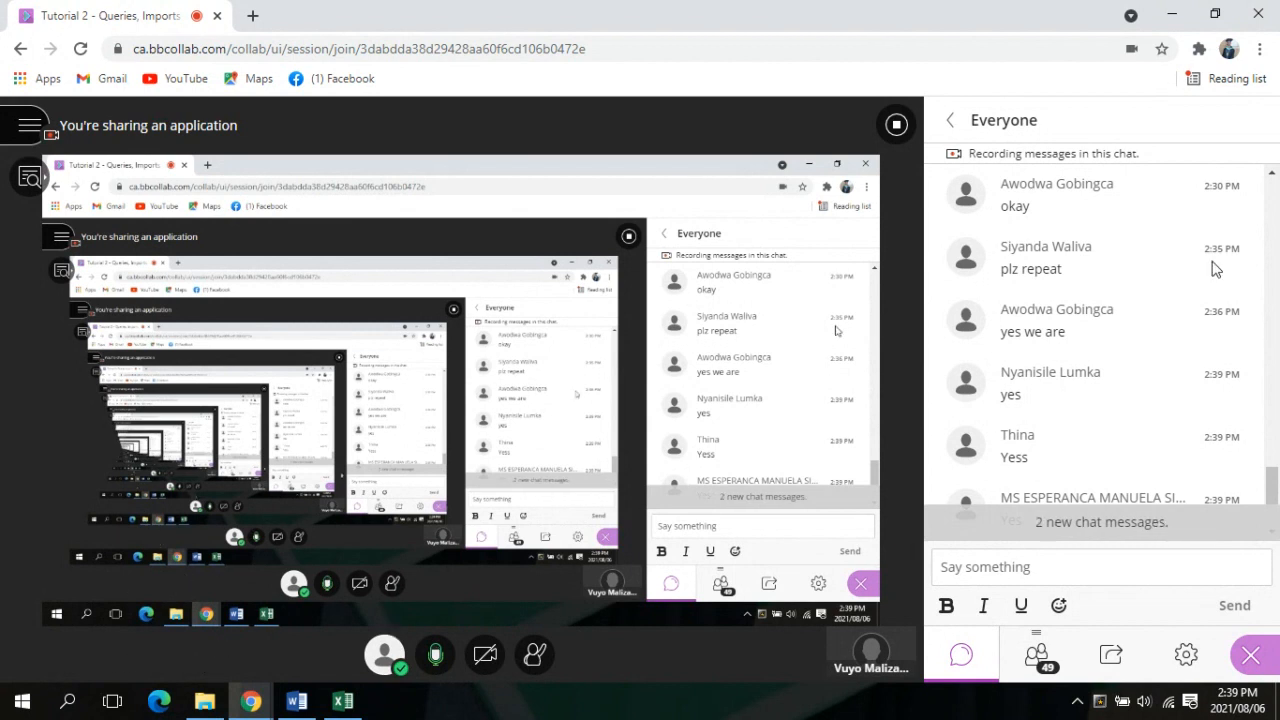
{"action": "scroll", "coordinate": [1177, 505], "scroll_direction": "down", "scroll_amount": 1}
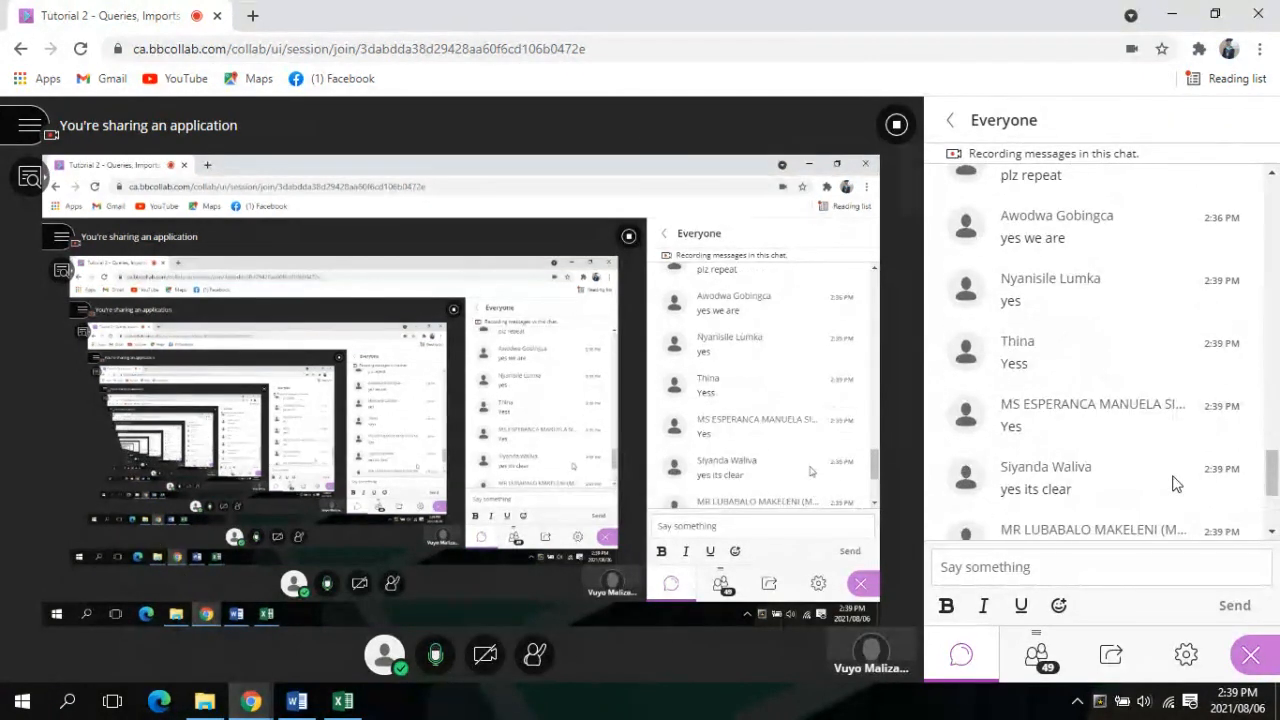
{"action": "scroll", "coordinate": [1160, 500], "scroll_direction": "down", "scroll_amount": 2}
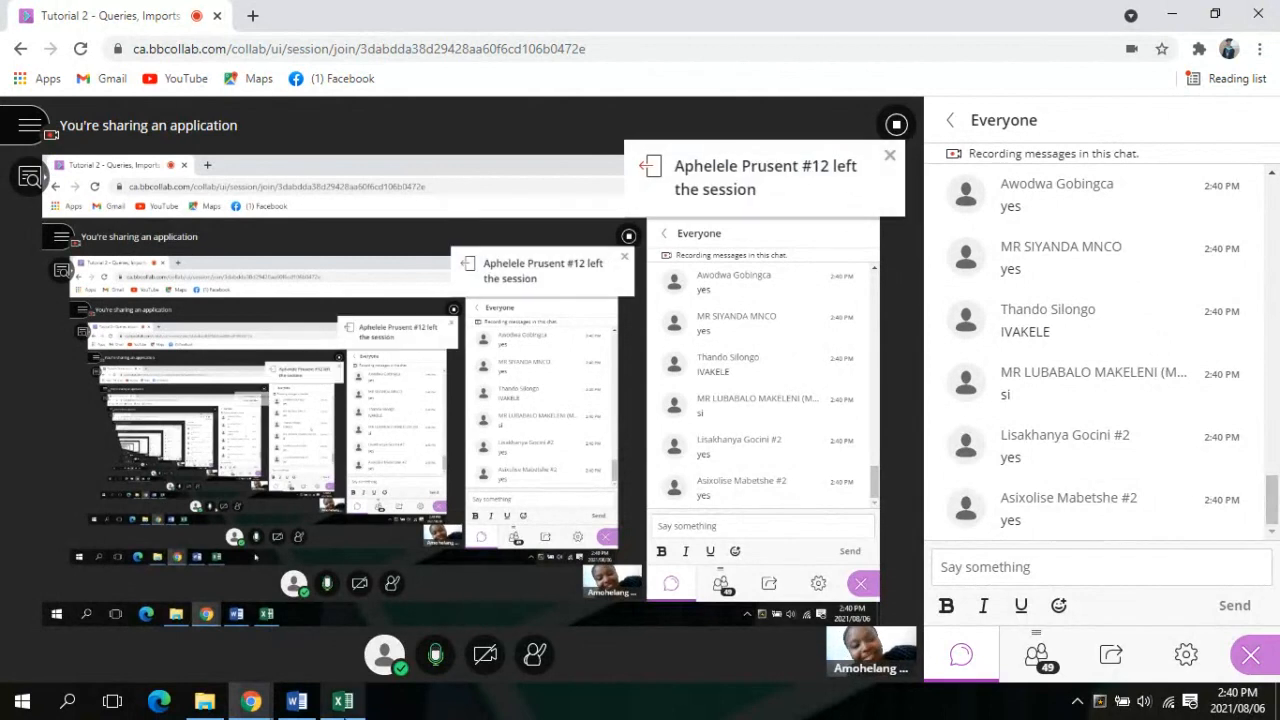
{"action": "mouse_move", "coordinate": [316, 705]}
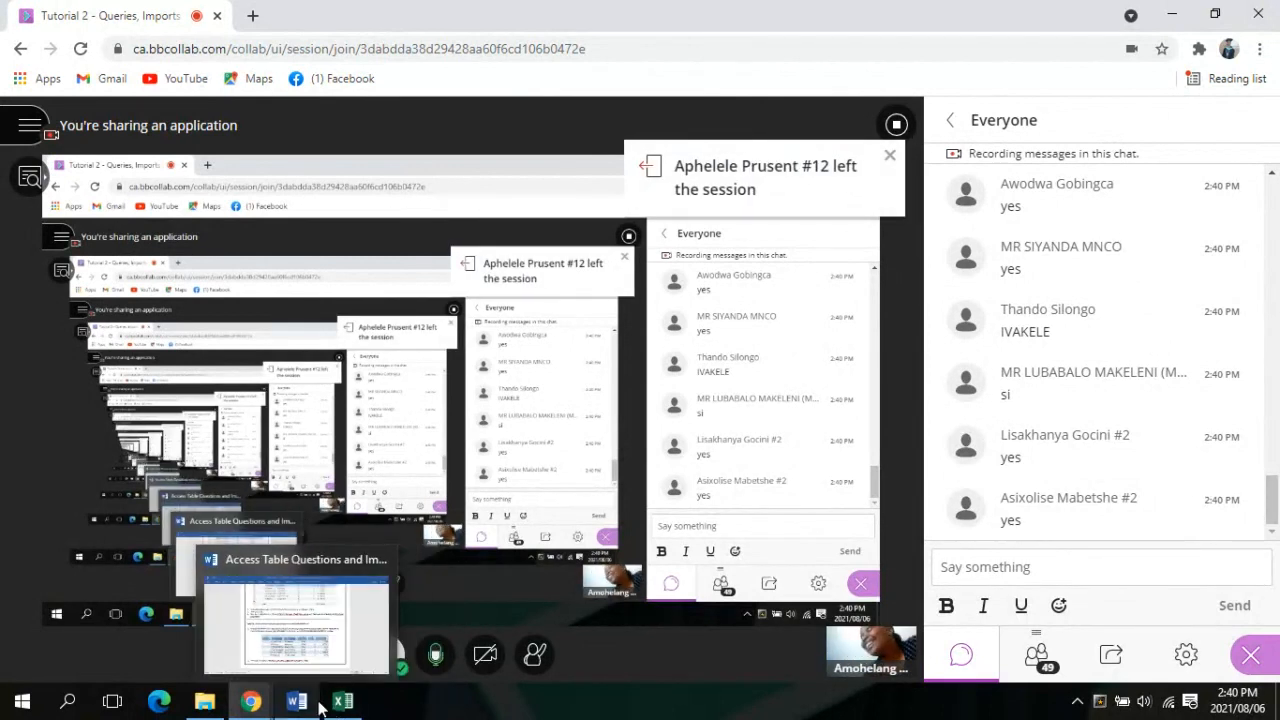
Close the Word instructions document without saving changes
{"action": "left_click", "coordinate": [368, 605]}
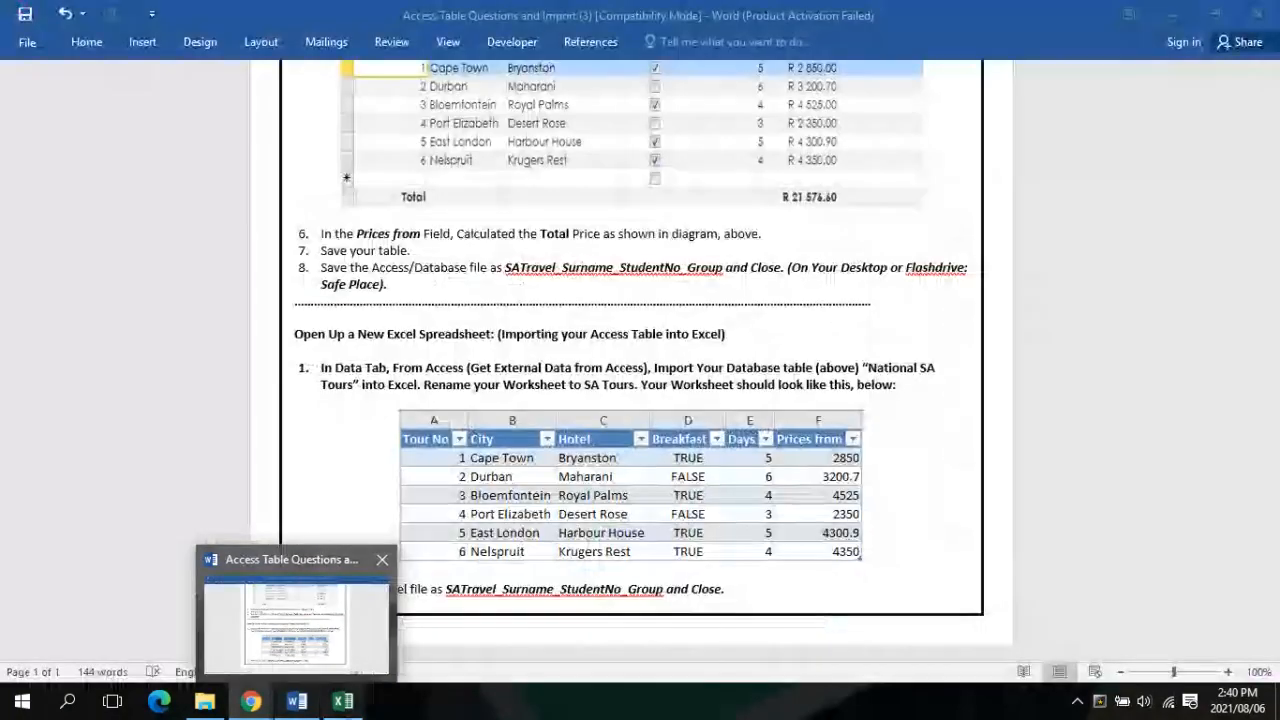
{"action": "mouse_move", "coordinate": [343, 702]}
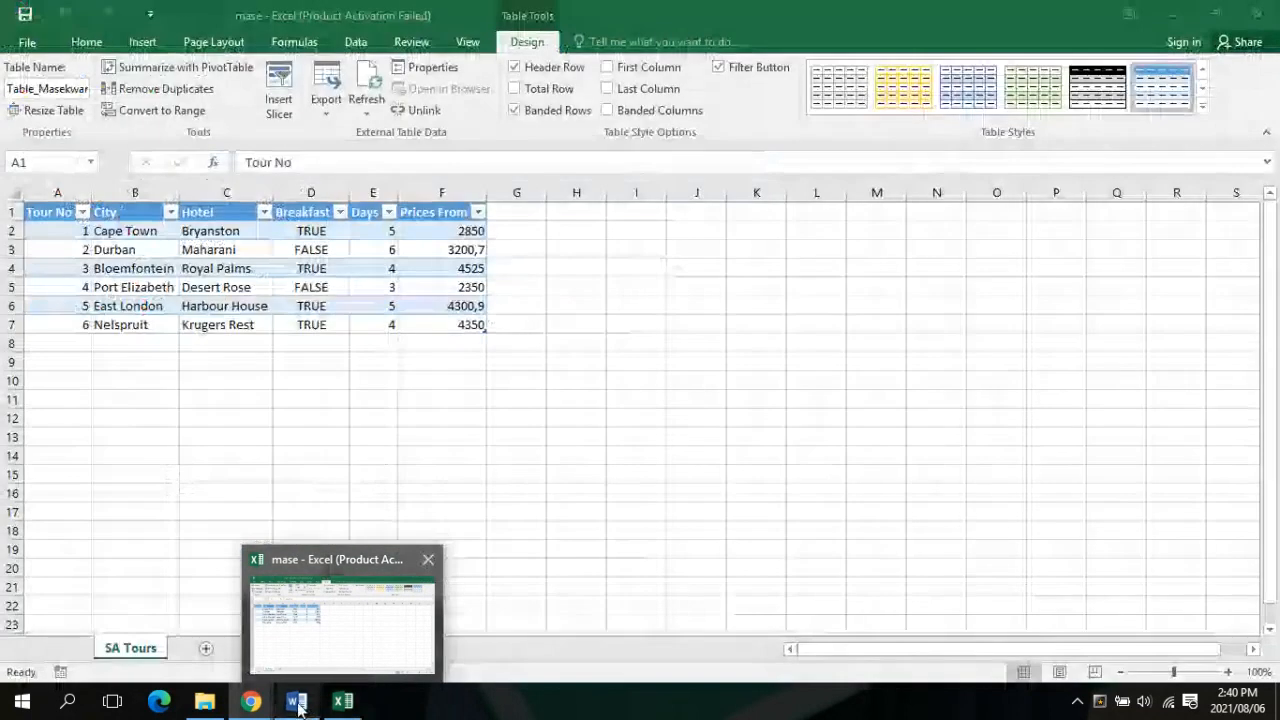
{"action": "mouse_move", "coordinate": [255, 705]}
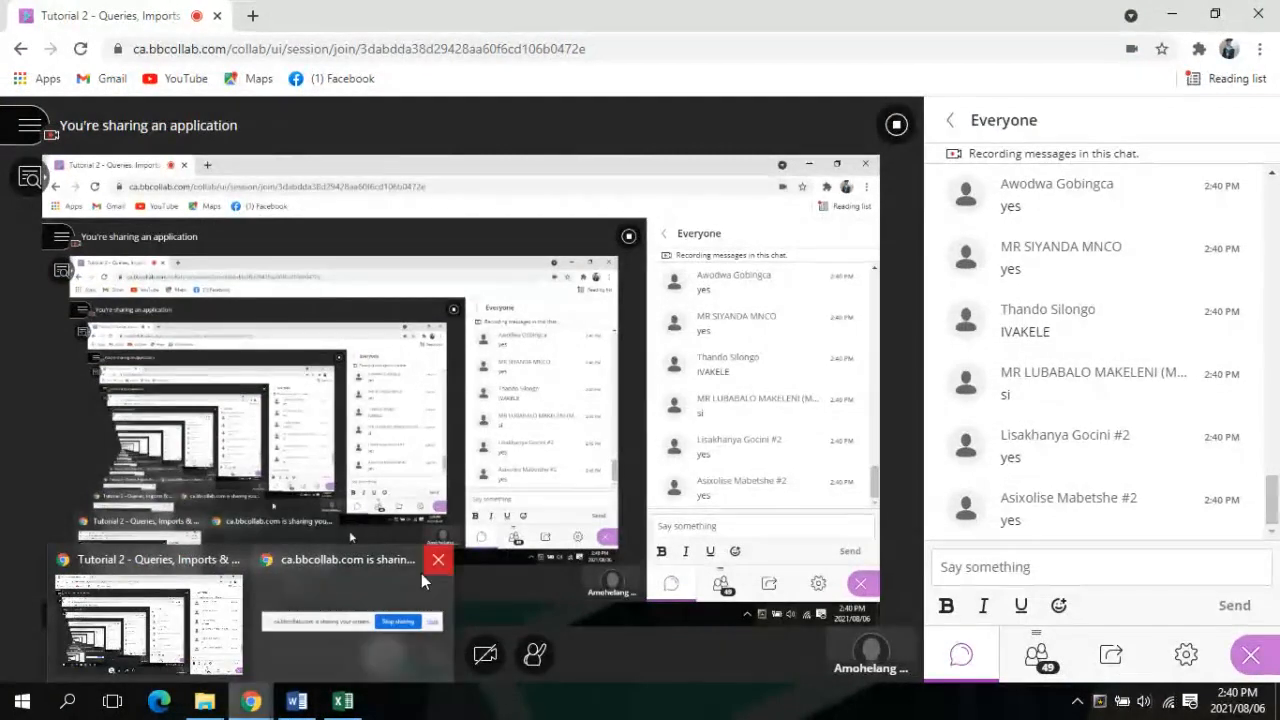
{"action": "mouse_move", "coordinate": [421, 573]}
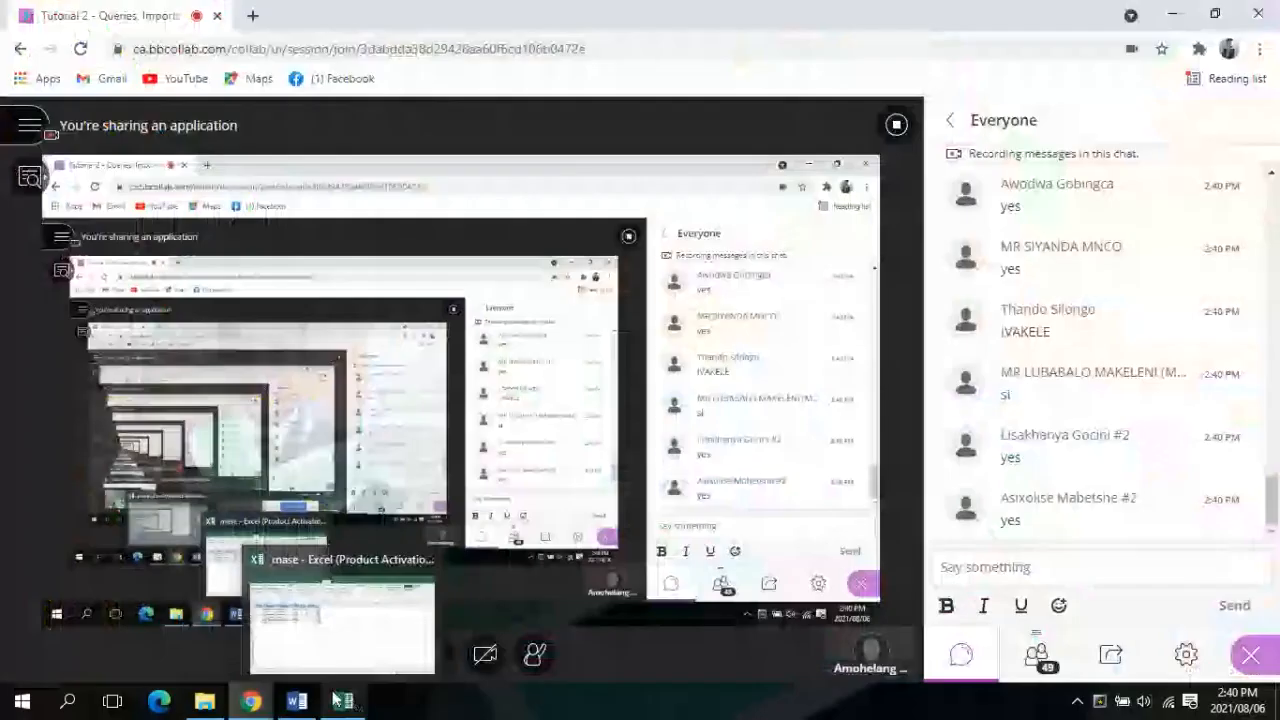
{"action": "mouse_move", "coordinate": [308, 705]}
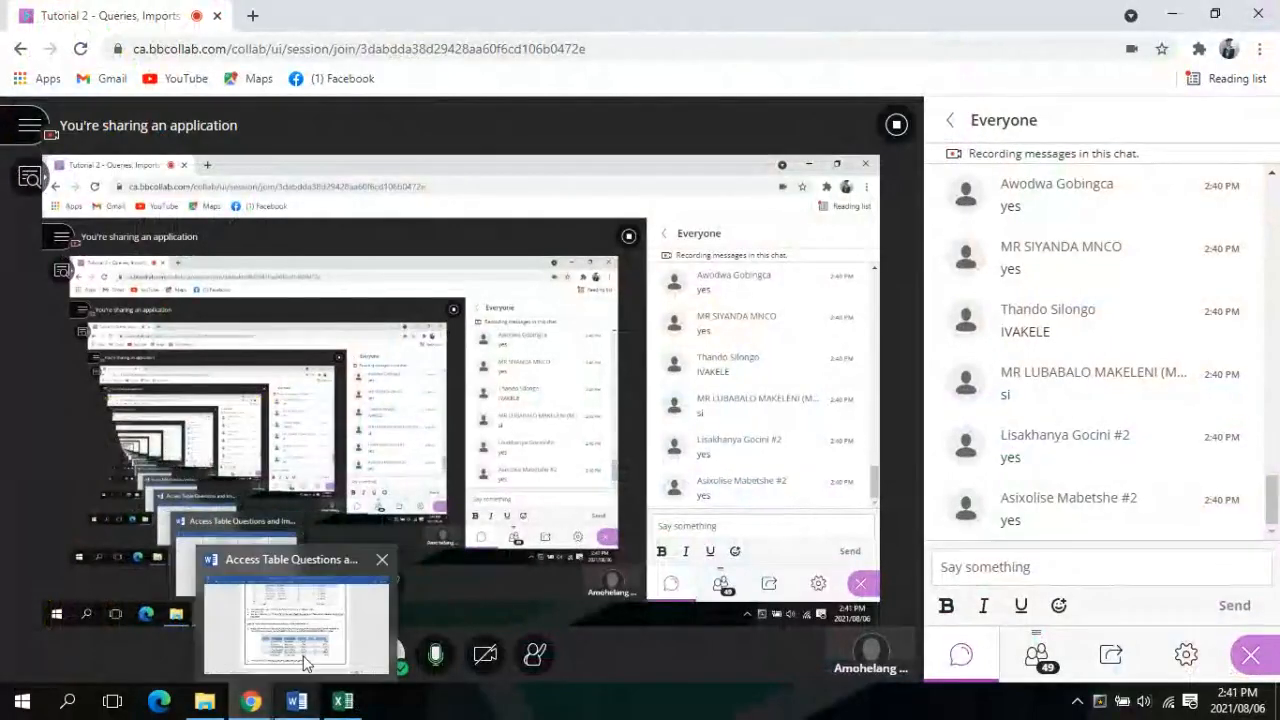
{"action": "left_click", "coordinate": [306, 662]}
{"action": "left_click", "coordinate": [1268, 9]}
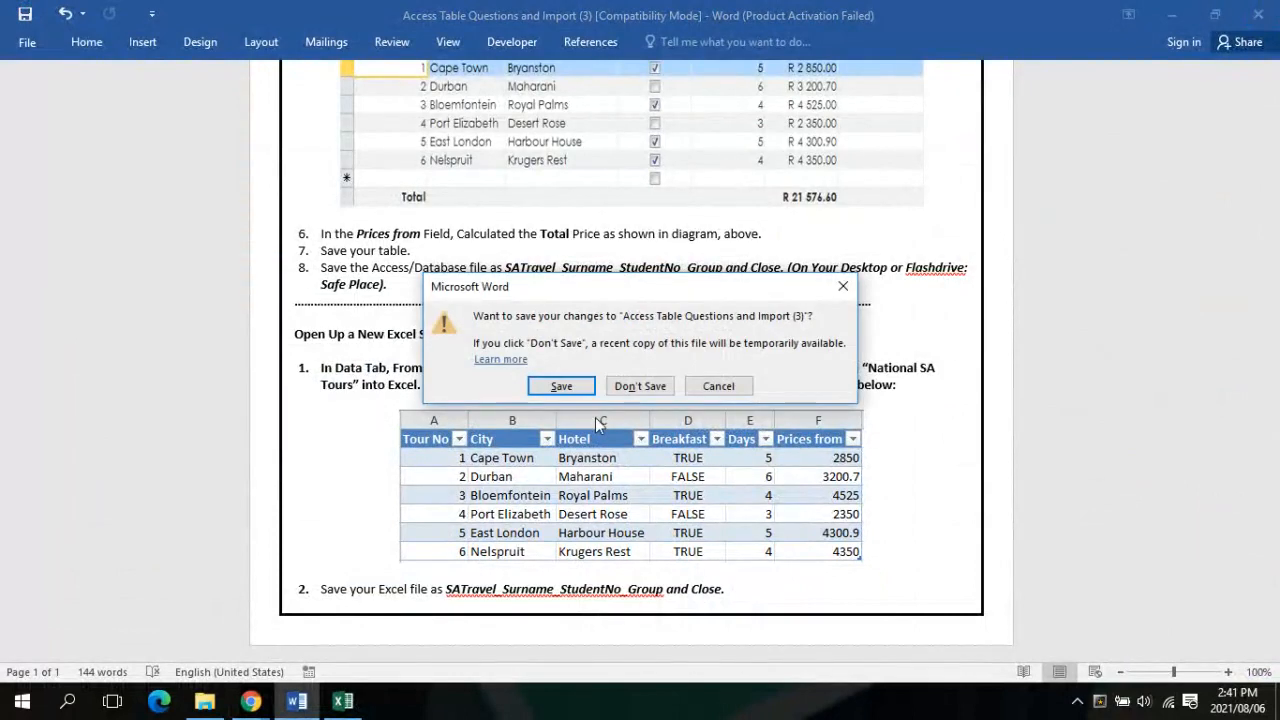
{"action": "left_click", "coordinate": [640, 386]}
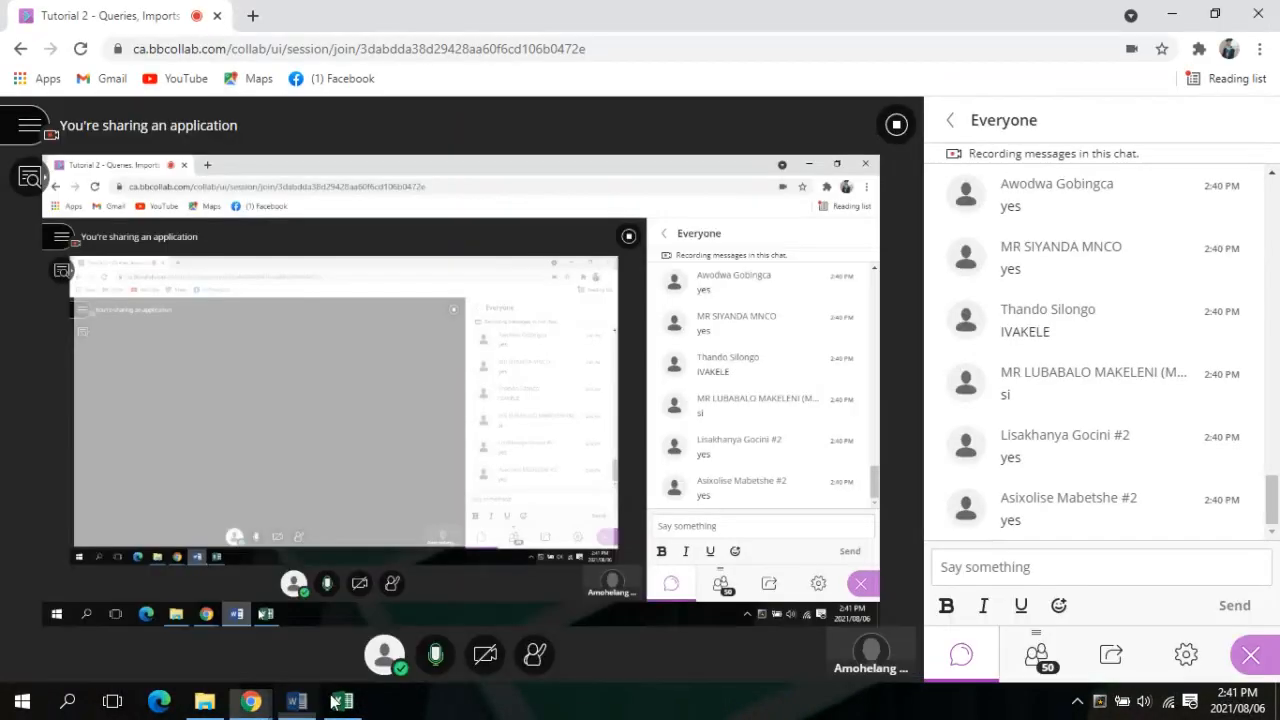
Close the Excel workbook from its taskbar preview, leaving the Activity 5.1 folder showing
{"action": "mouse_move", "coordinate": [335, 700]}
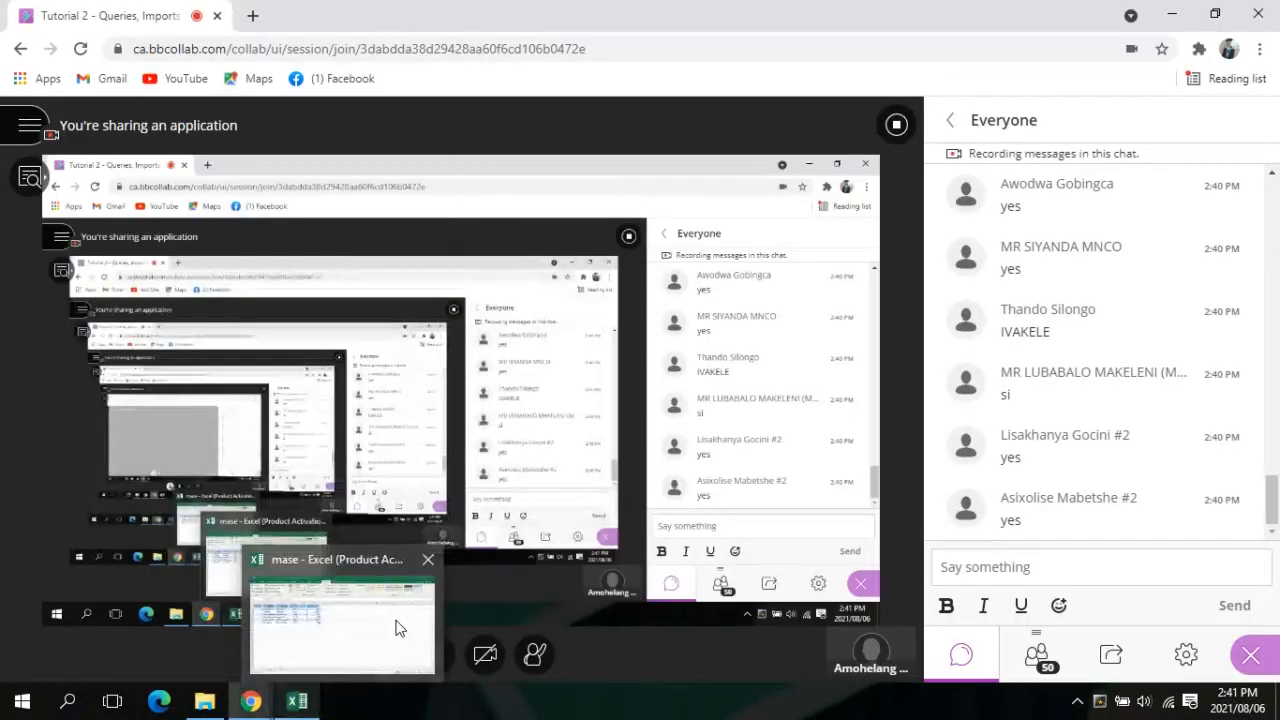
{"action": "left_click", "coordinate": [427, 560]}
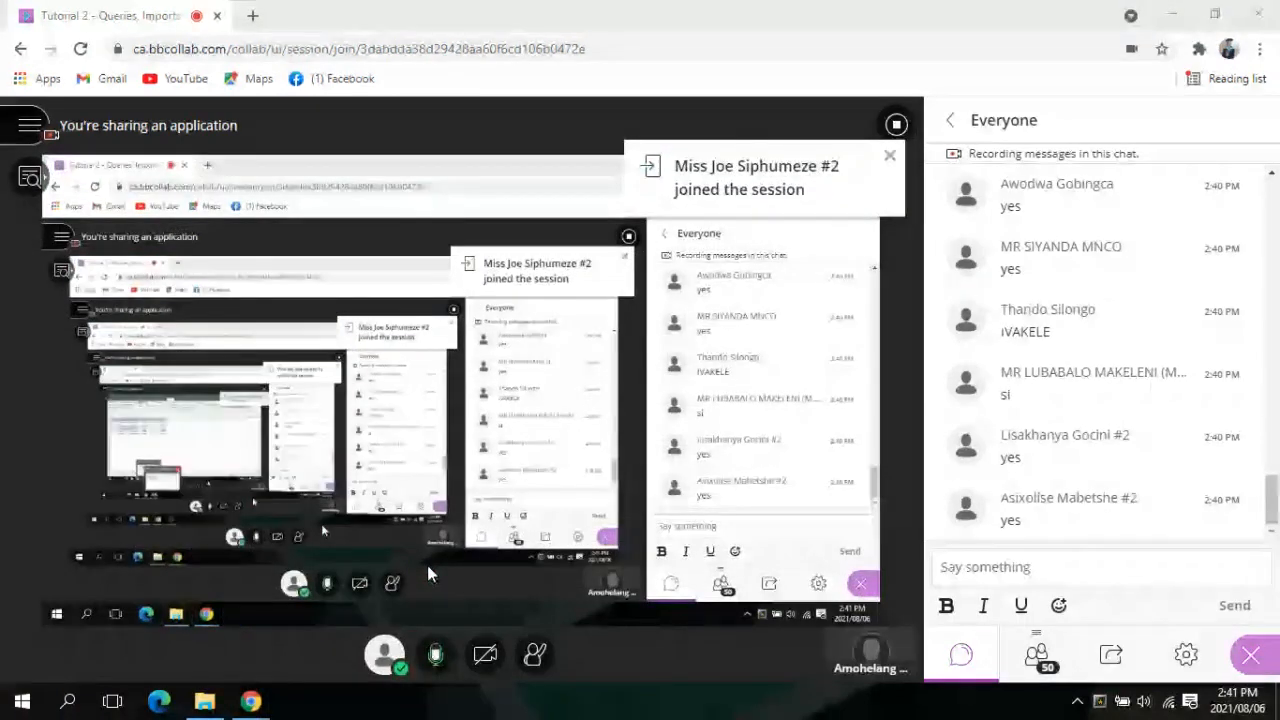
{"action": "left_click", "coordinate": [204, 700]}
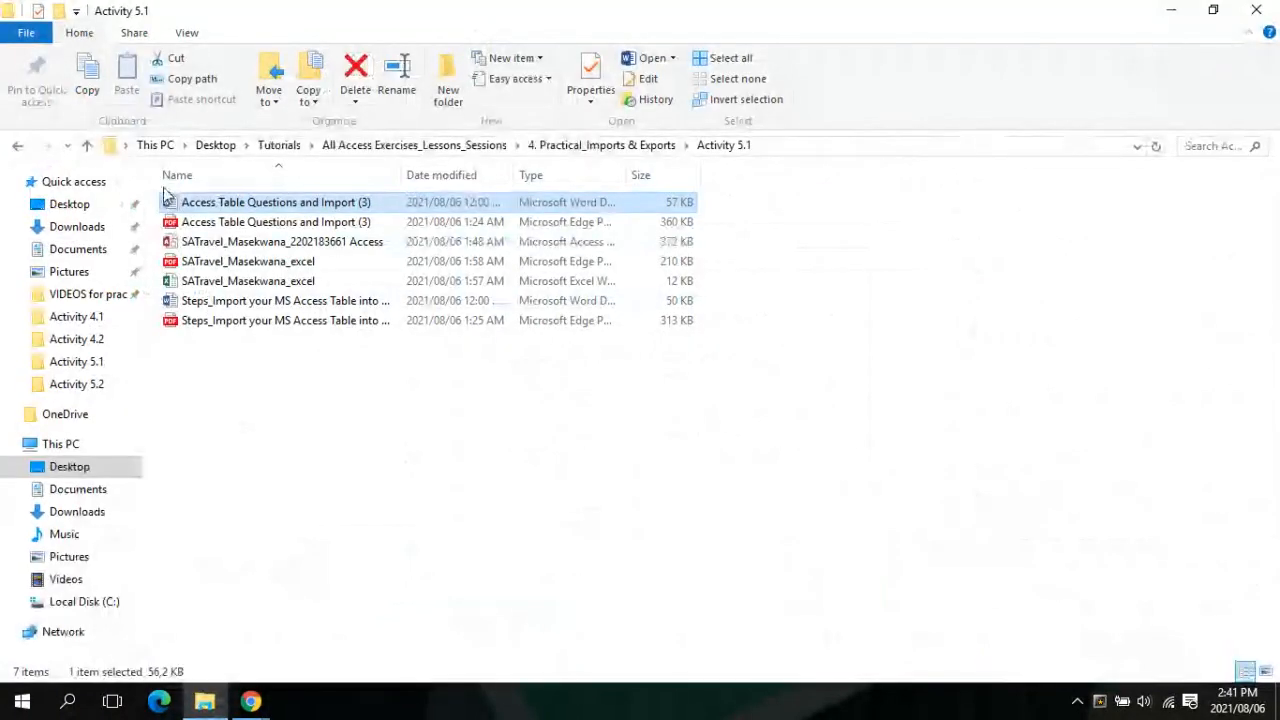
Open the Activity 5.2 folder in File Explorer, then bring the Collaborate session back in front
{"action": "left_click", "coordinate": [89, 146]}
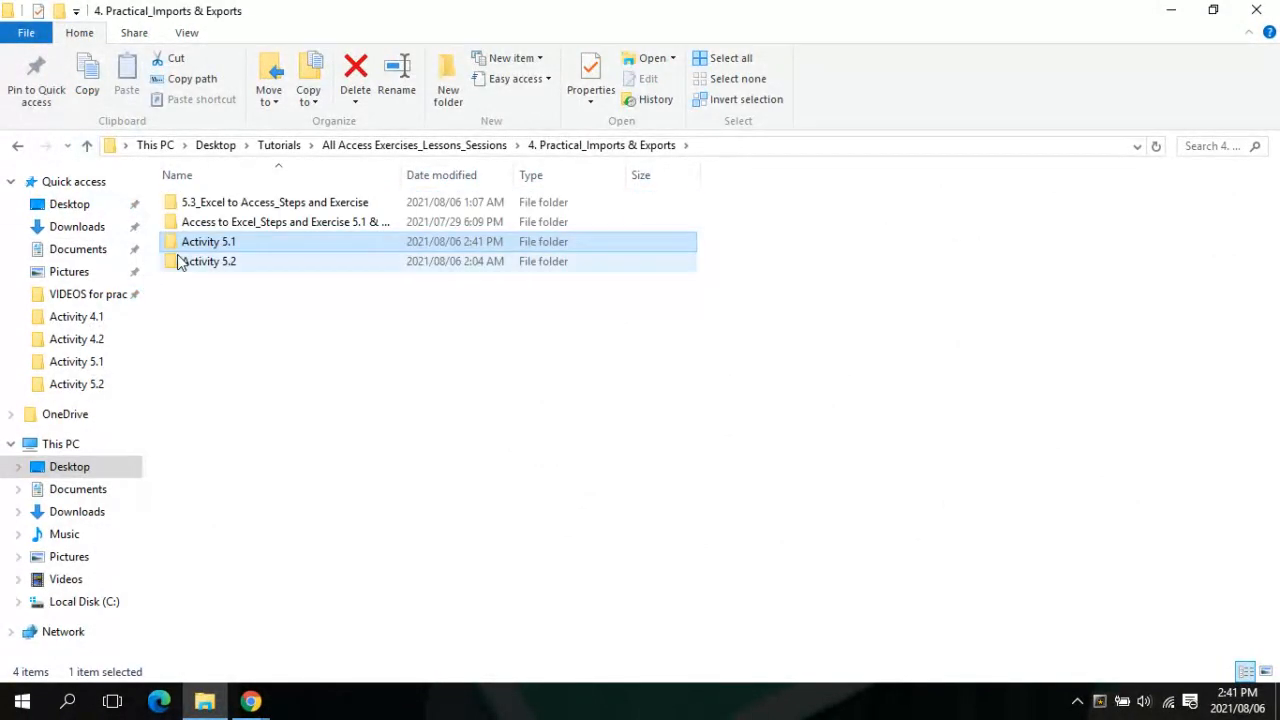
{"action": "double_click", "coordinate": [177, 261]}
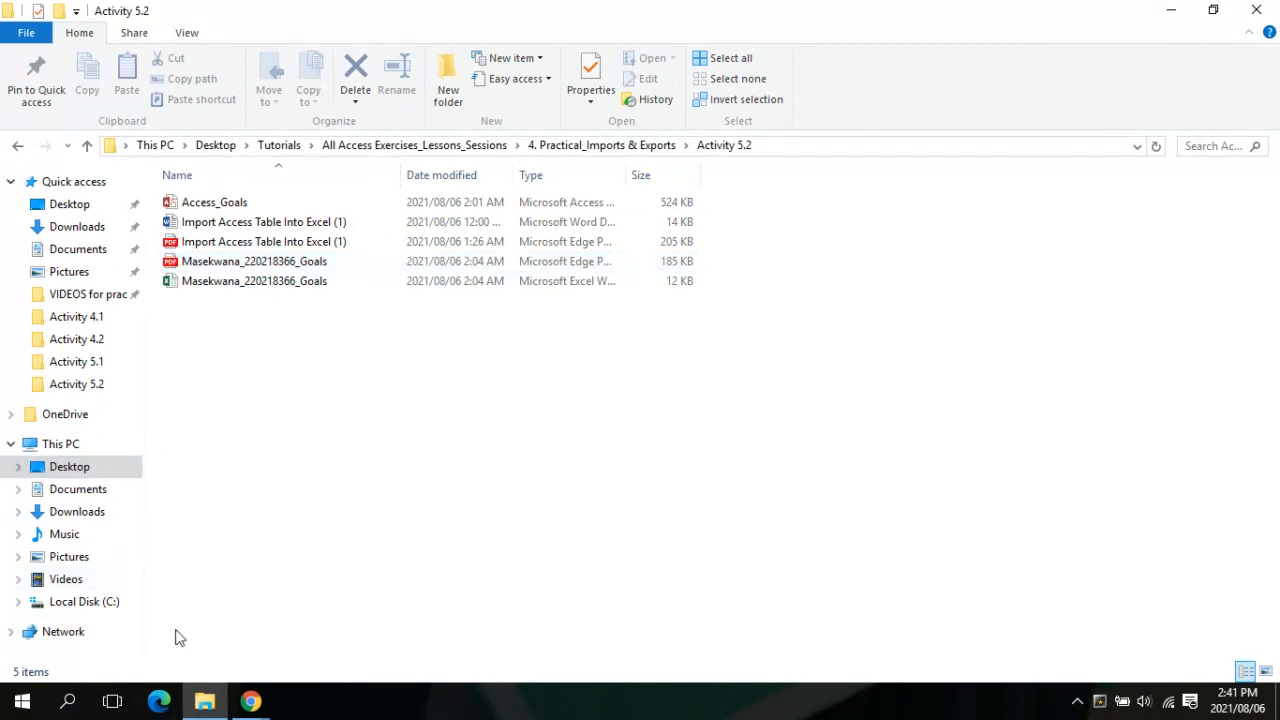
{"action": "mouse_move", "coordinate": [252, 705]}
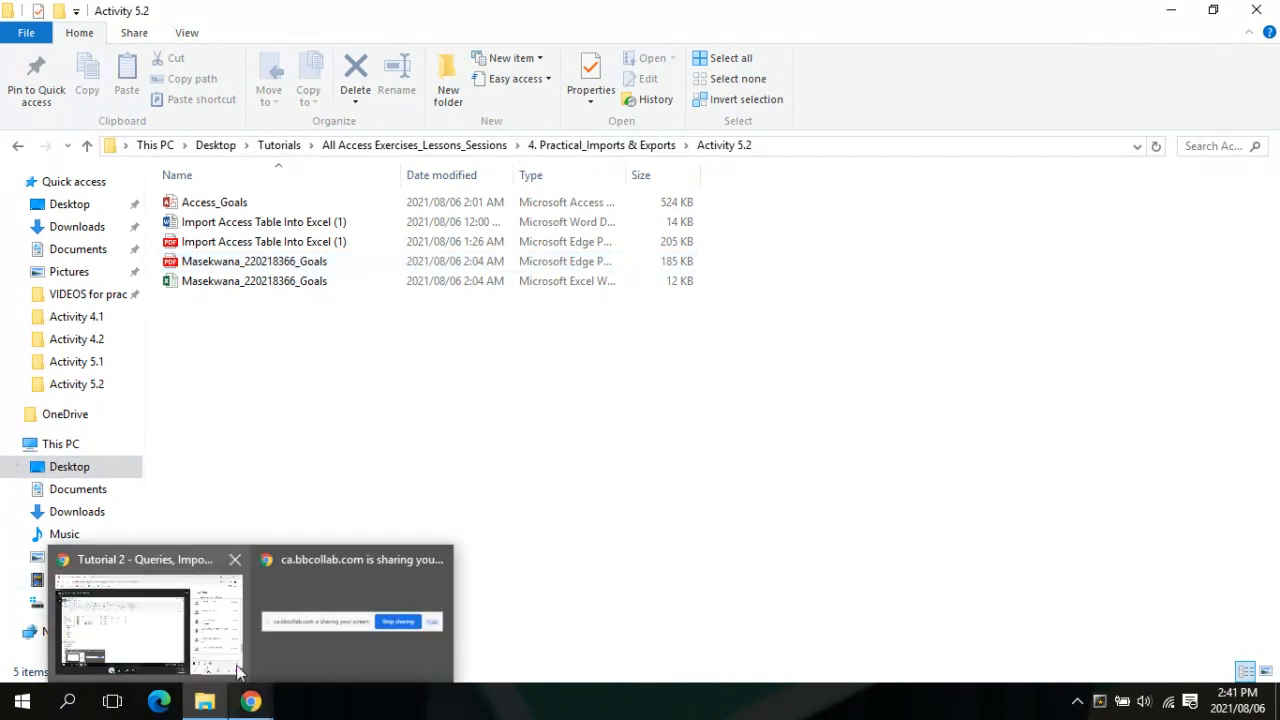
{"action": "left_click", "coordinate": [238, 672]}
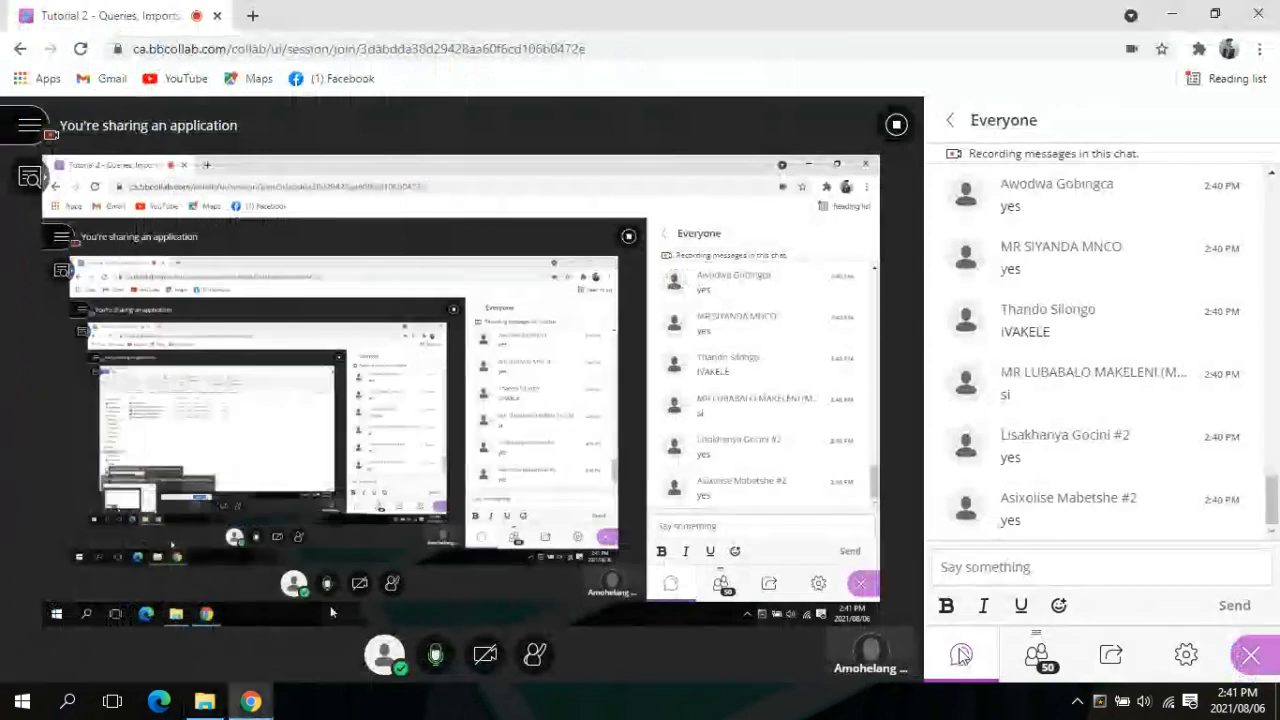
Post your e-mail address to the Everyone chat in the Collaborate session
{"action": "left_click", "coordinate": [1053, 569]}
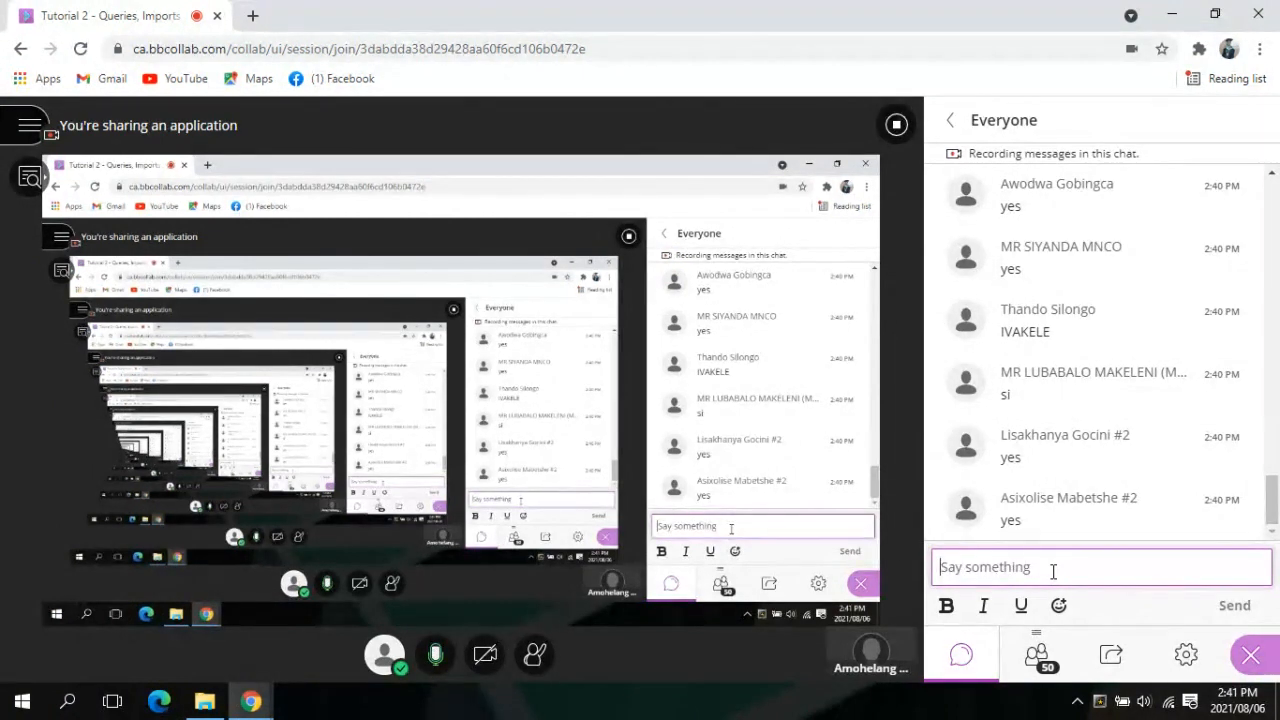
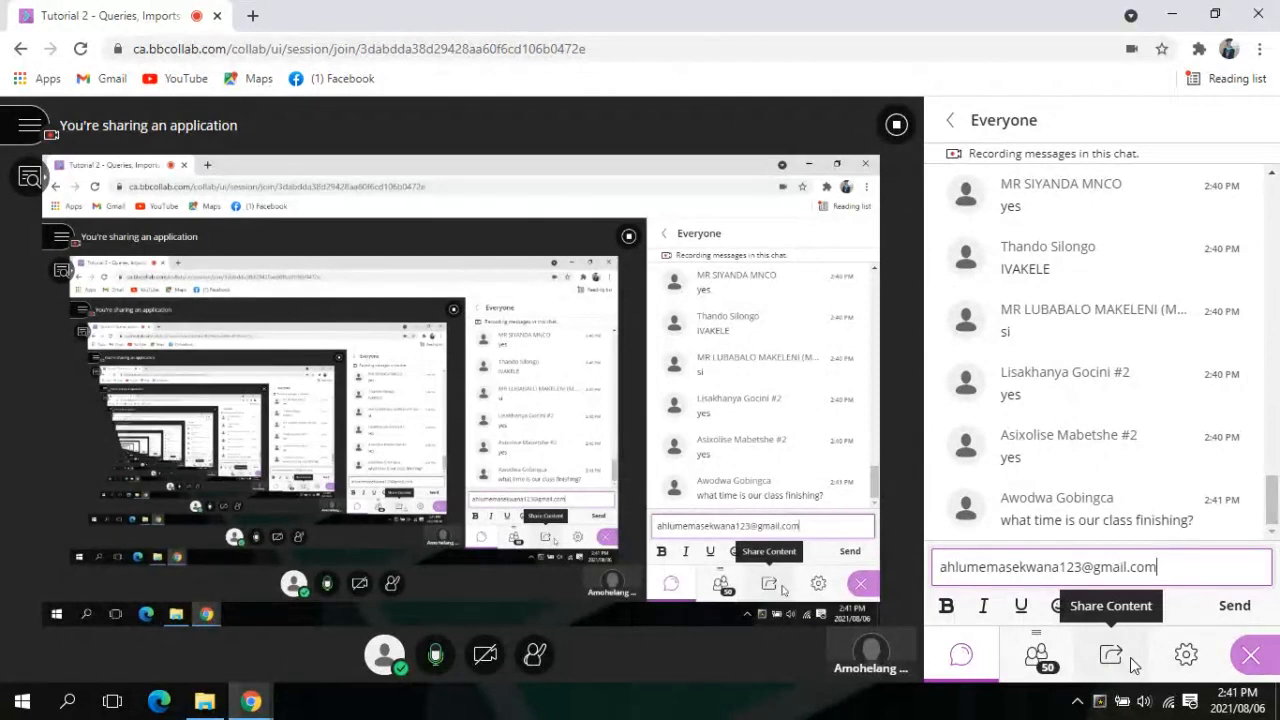
{"action": "key", "text": "Return"}
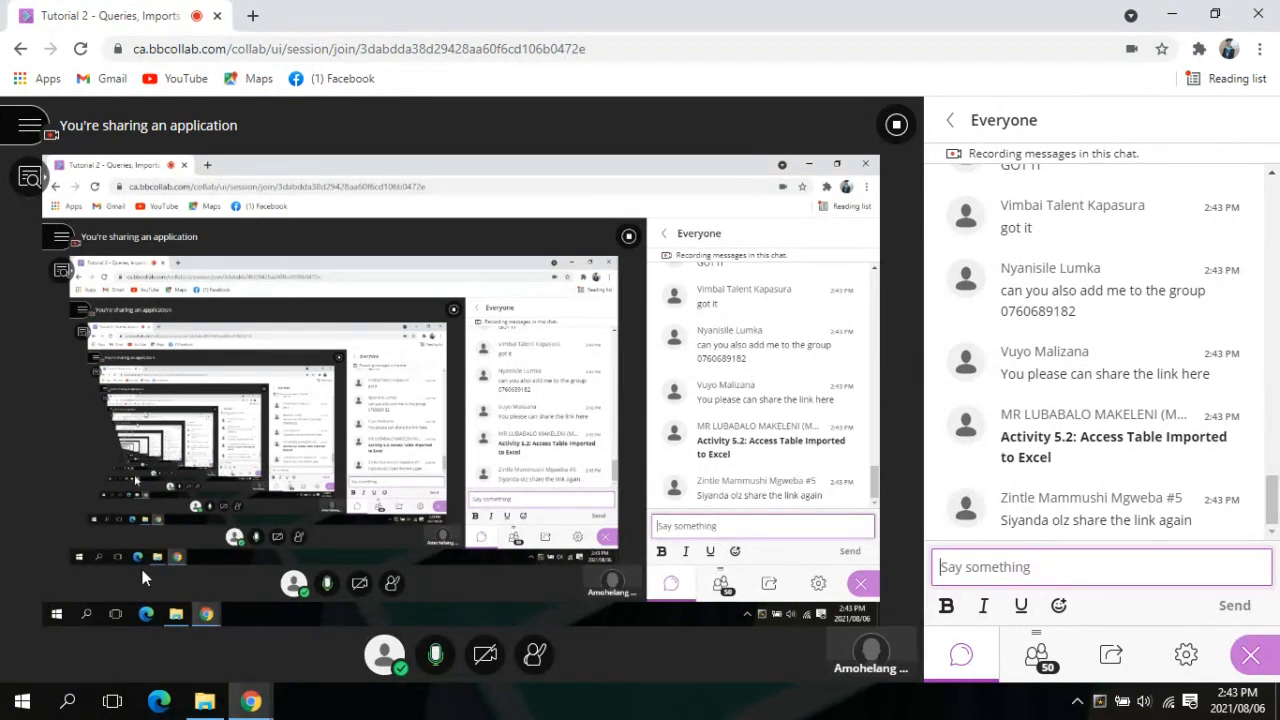
{"action": "mouse_move", "coordinate": [250, 700]}
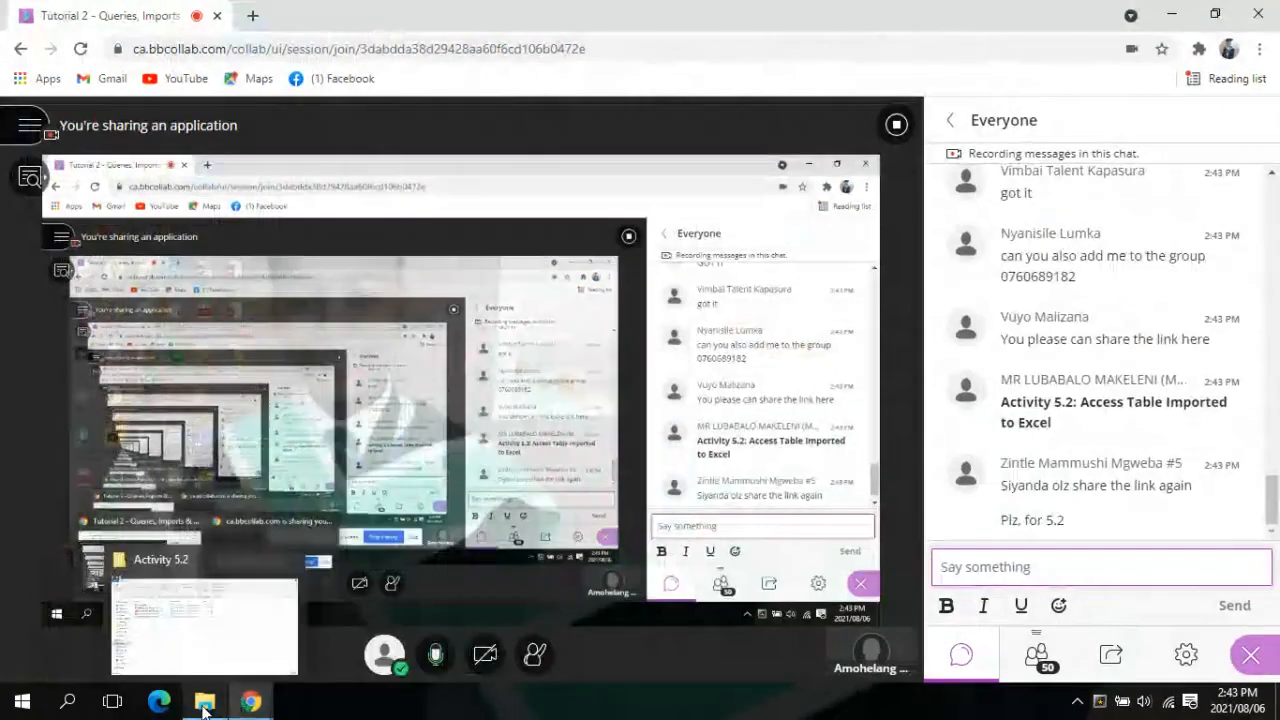
Open the Import Access Table Into Excel (1) instructions in Word and dismiss the Office activation notice
{"action": "left_click", "coordinate": [205, 706]}
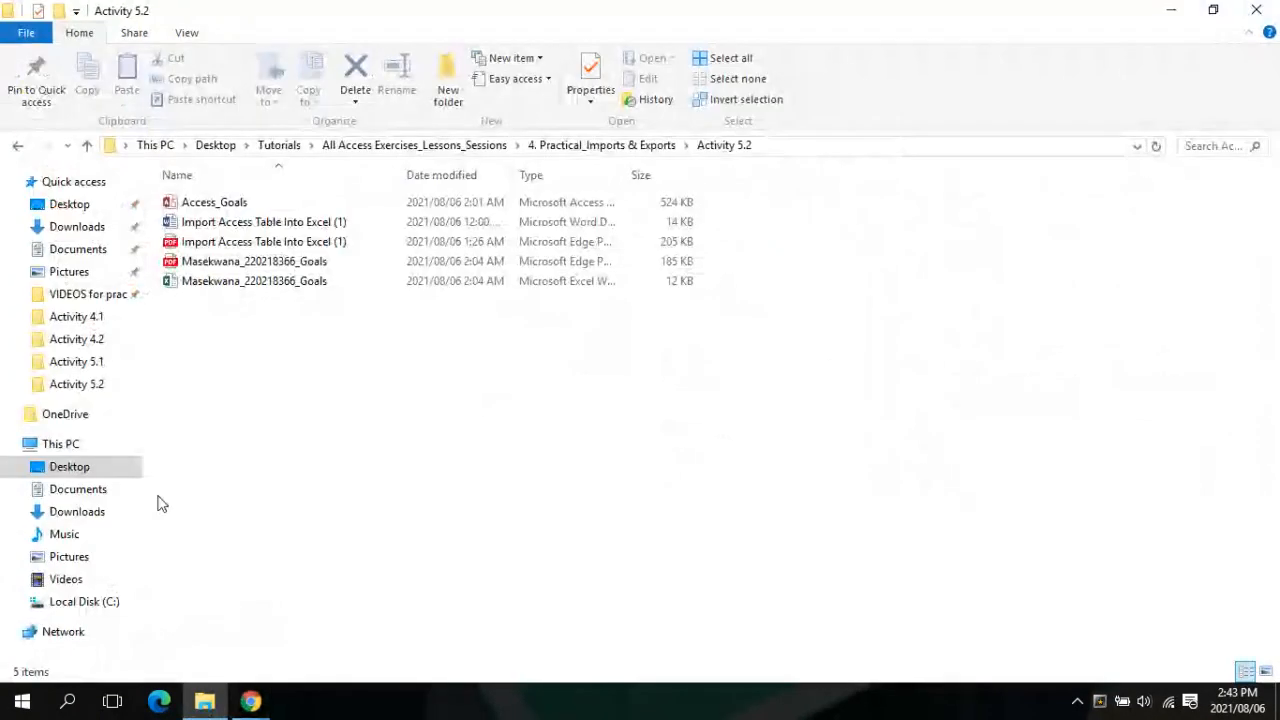
{"action": "left_click", "coordinate": [205, 228]}
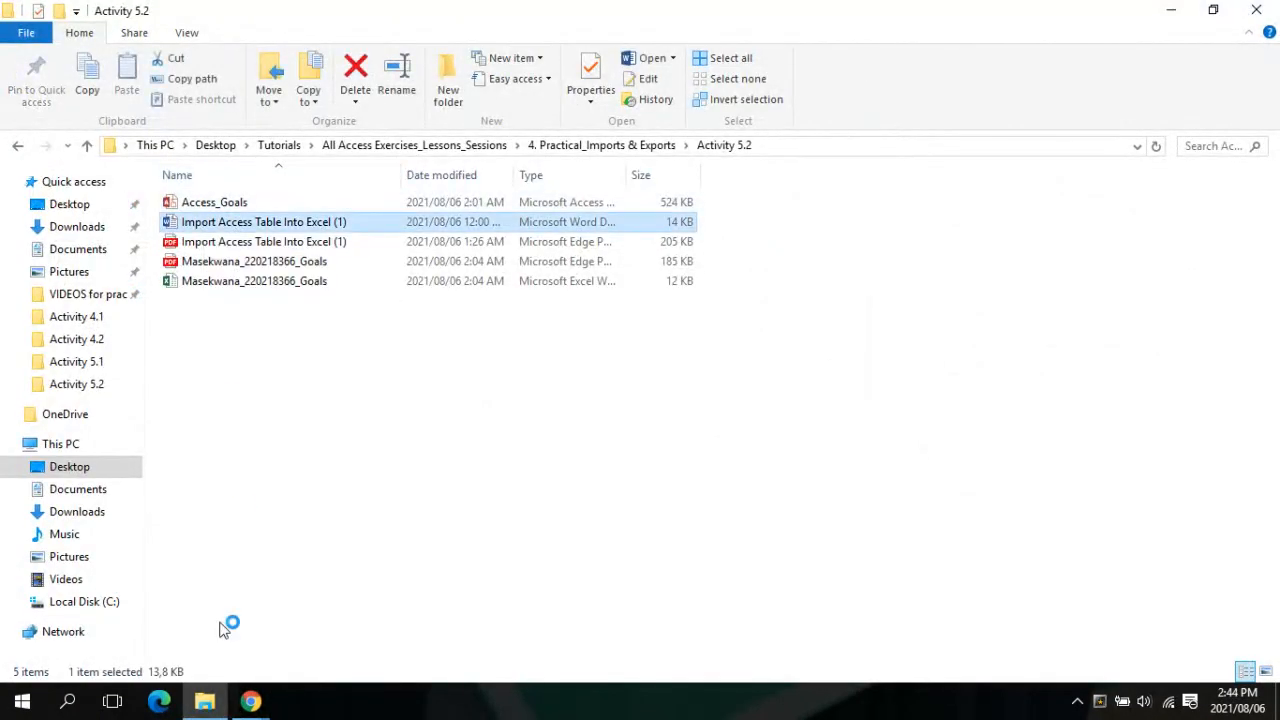
{"action": "mouse_move", "coordinate": [237, 697]}
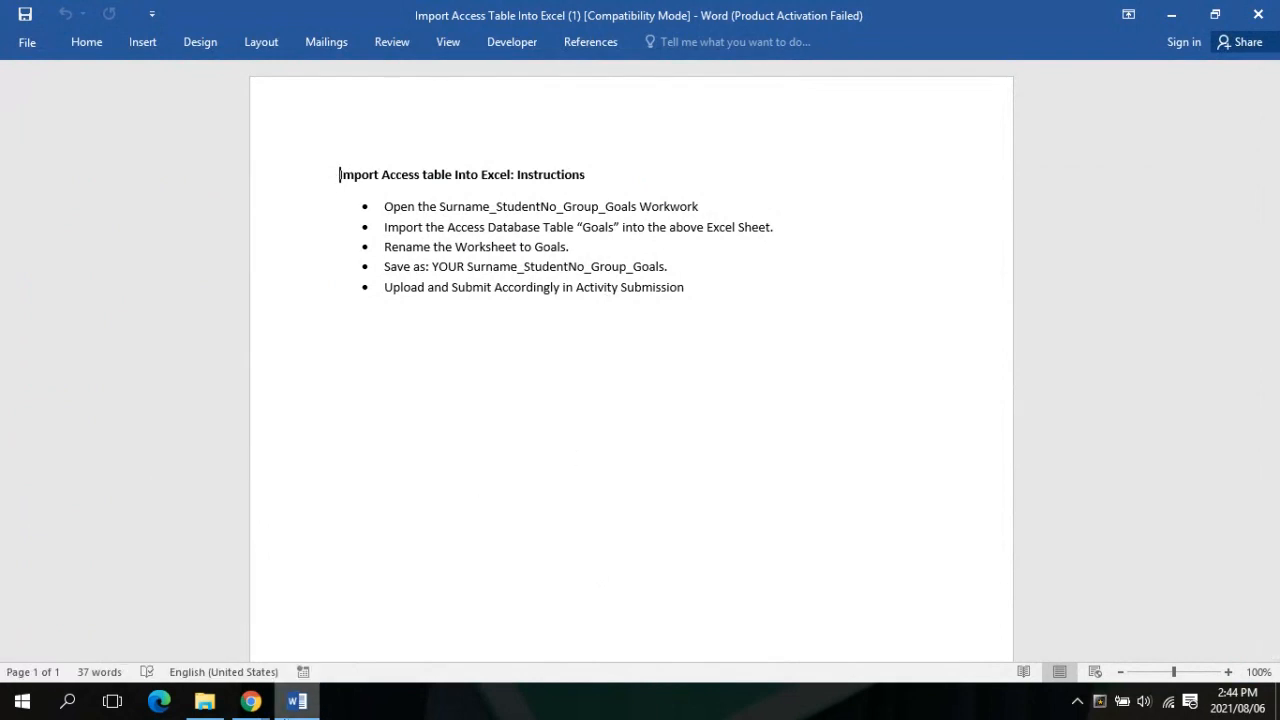
{"action": "left_click", "coordinate": [252, 703]}
{"action": "mouse_move", "coordinate": [186, 658]}
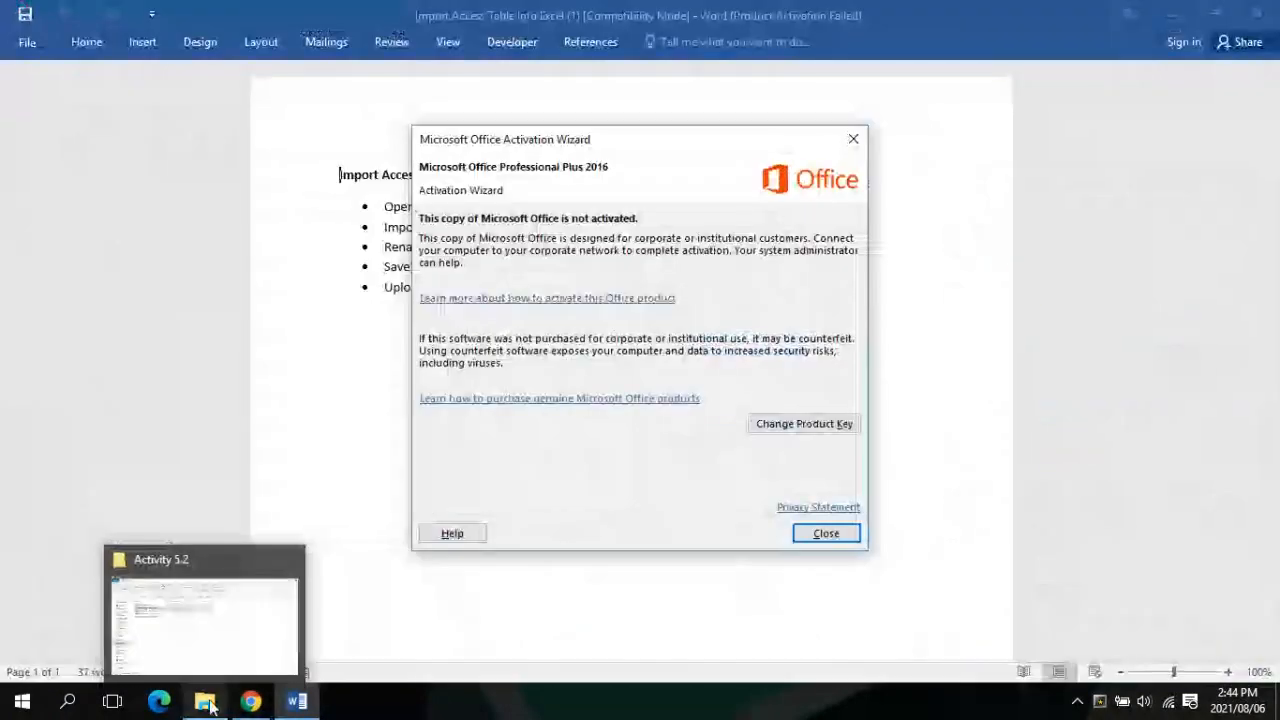
{"action": "left_click", "coordinate": [818, 534]}
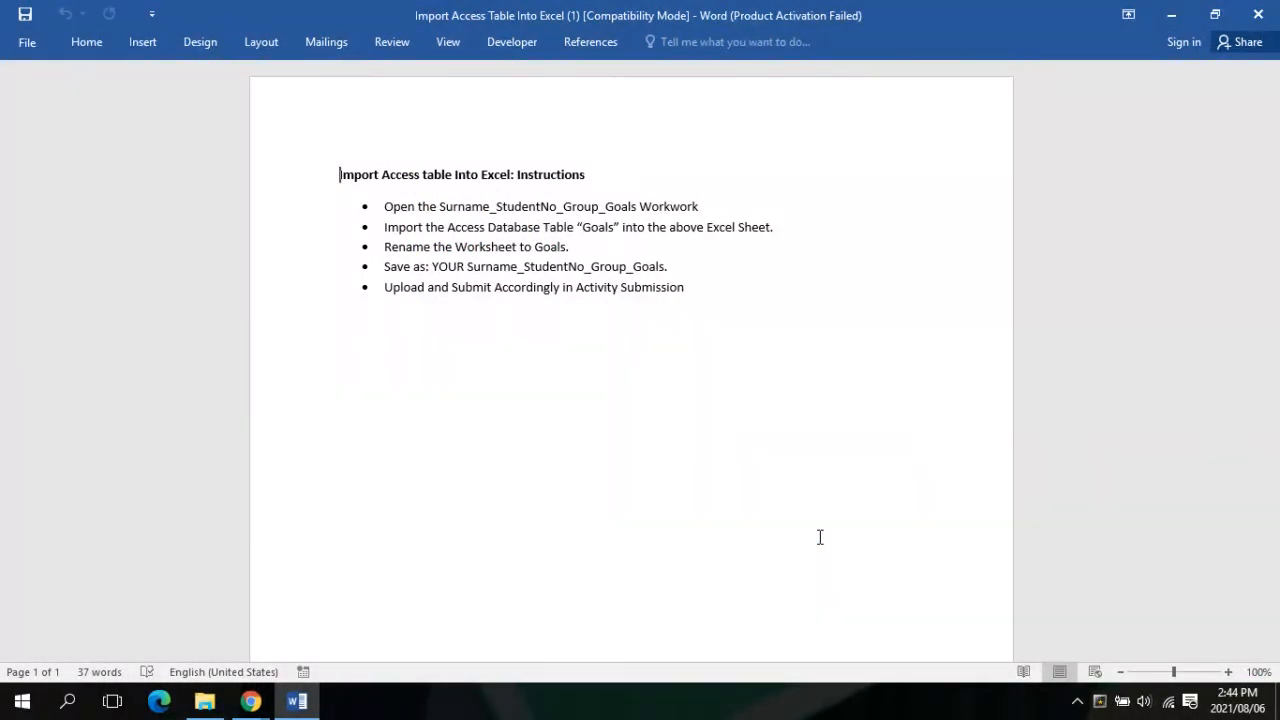
{"action": "mouse_move", "coordinate": [250, 700]}
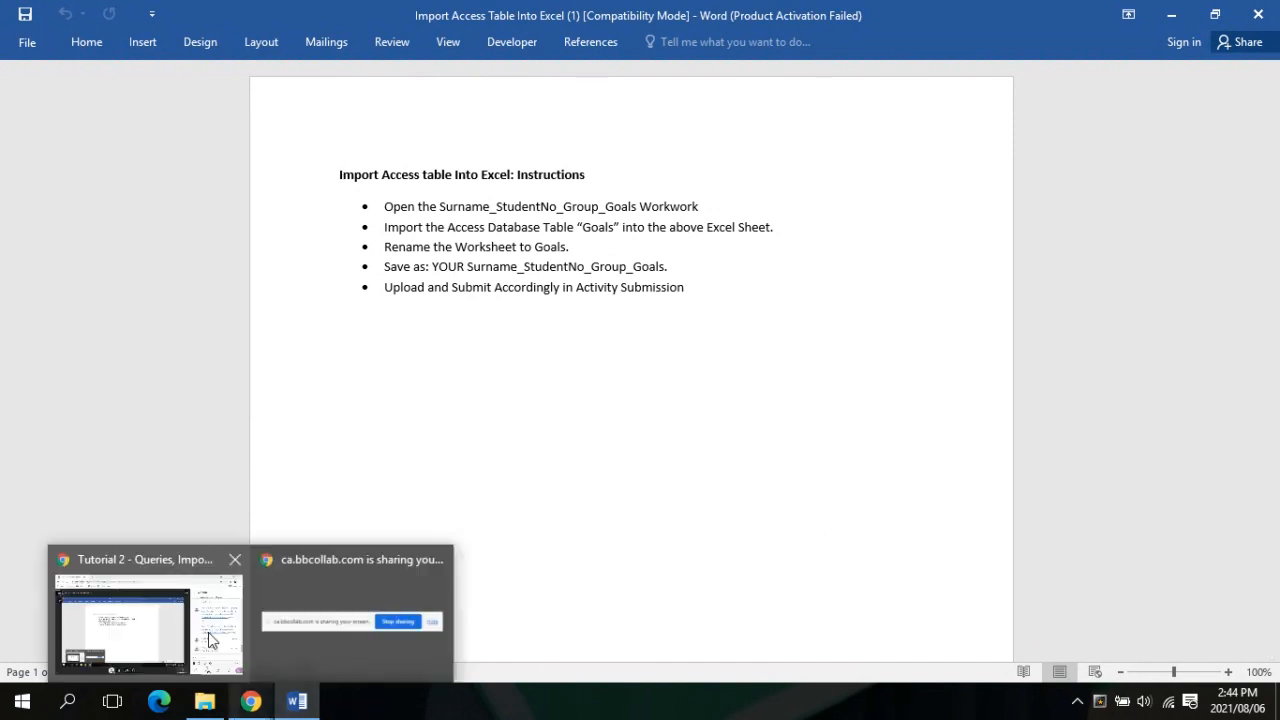
{"action": "mouse_move", "coordinate": [208, 632]}
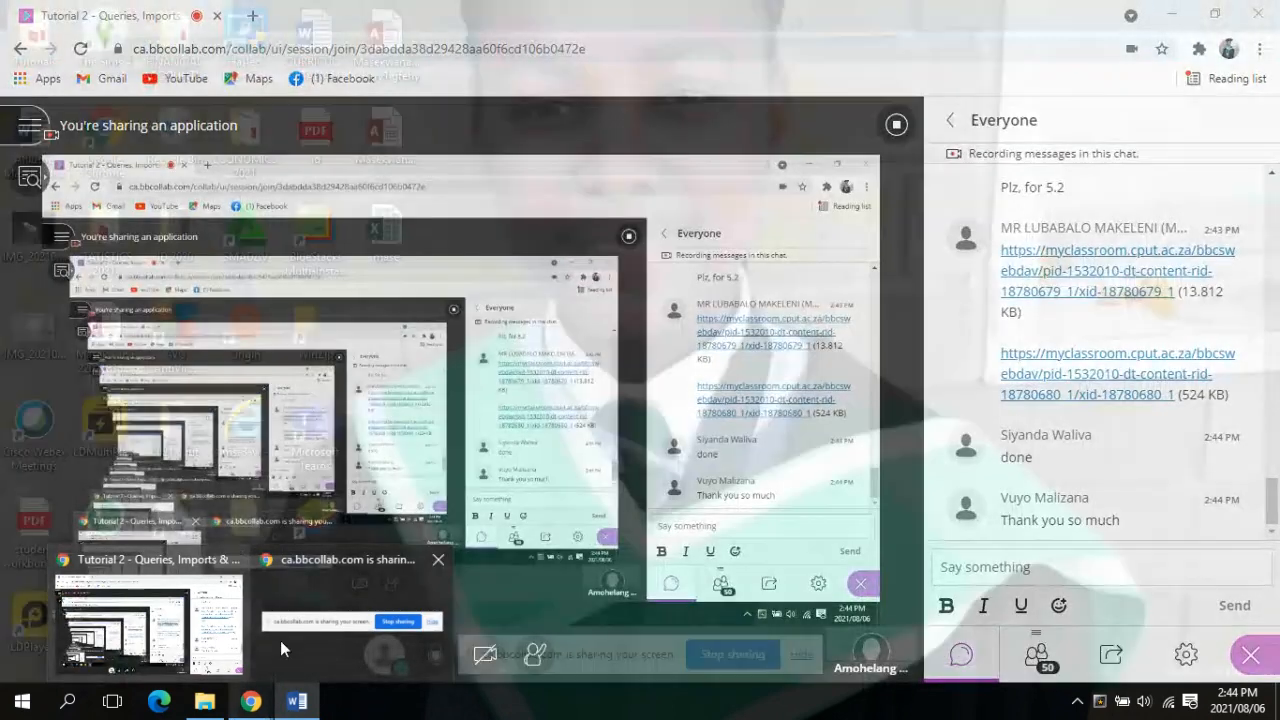
{"action": "mouse_move", "coordinate": [288, 706]}
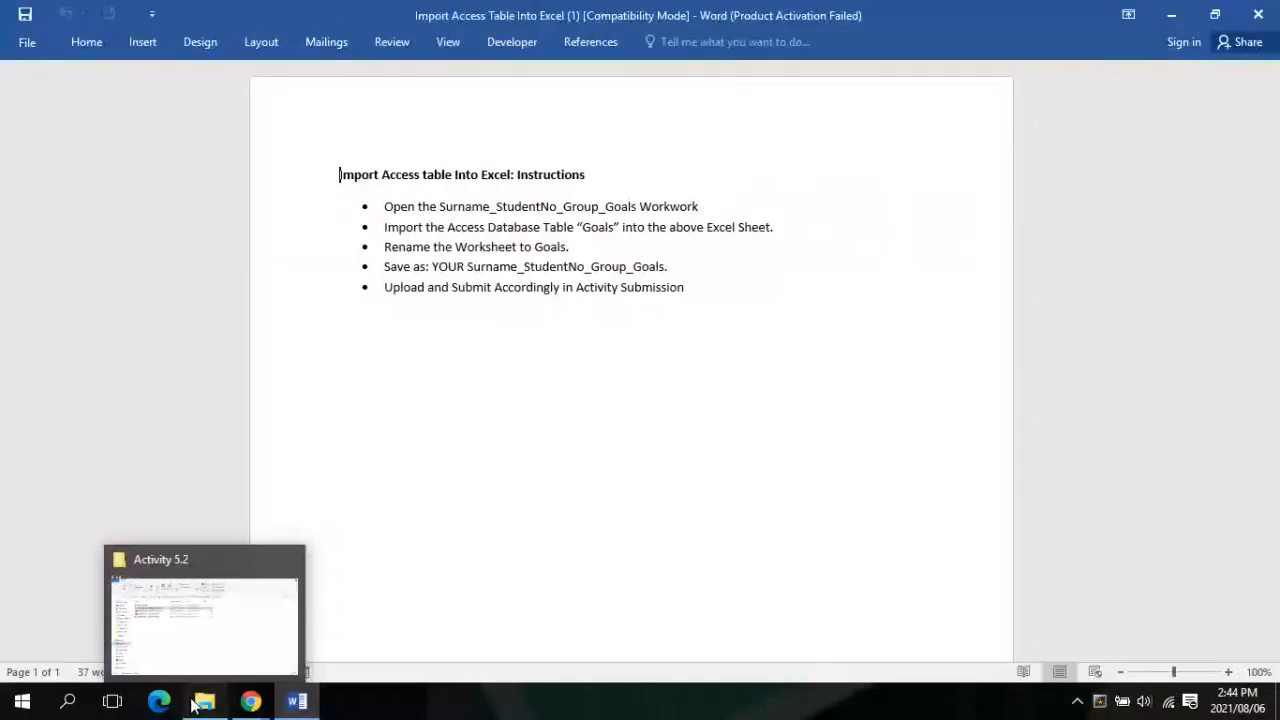
Open the Access_Goals database, dismiss the activation notice, and return to the Word instructions
{"action": "left_click", "coordinate": [206, 704]}
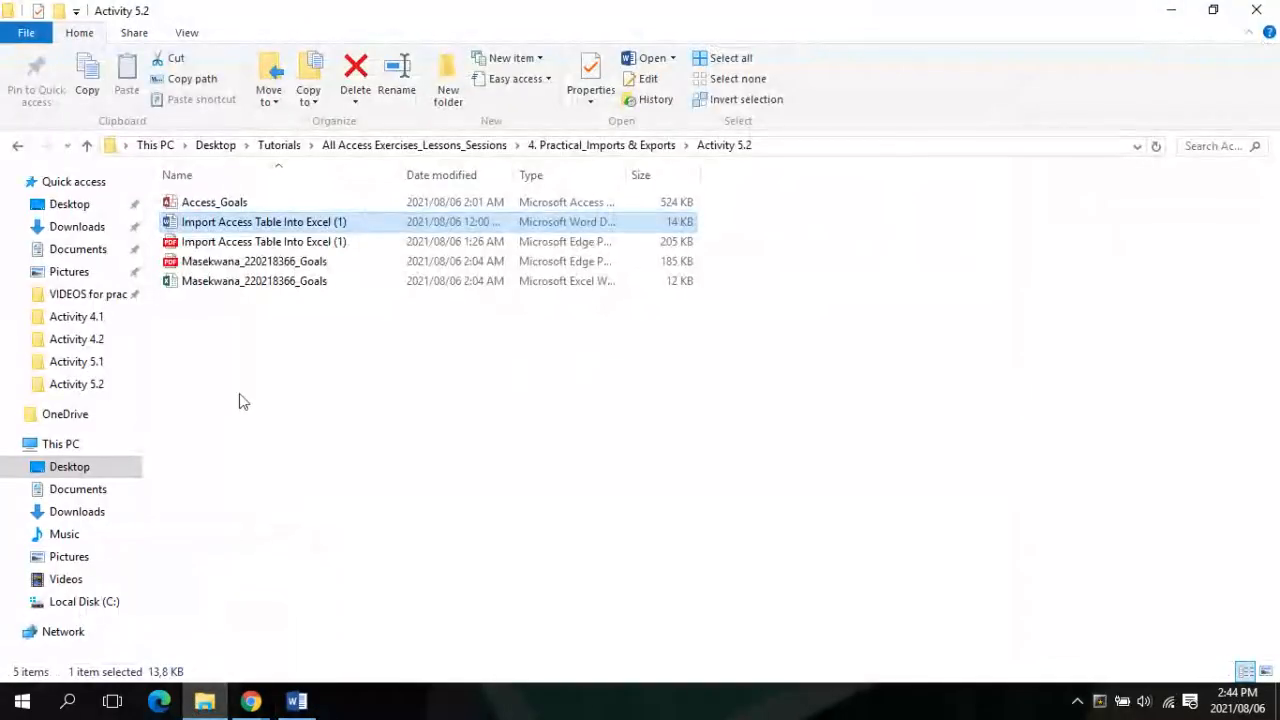
{"action": "double_click", "coordinate": [235, 205]}
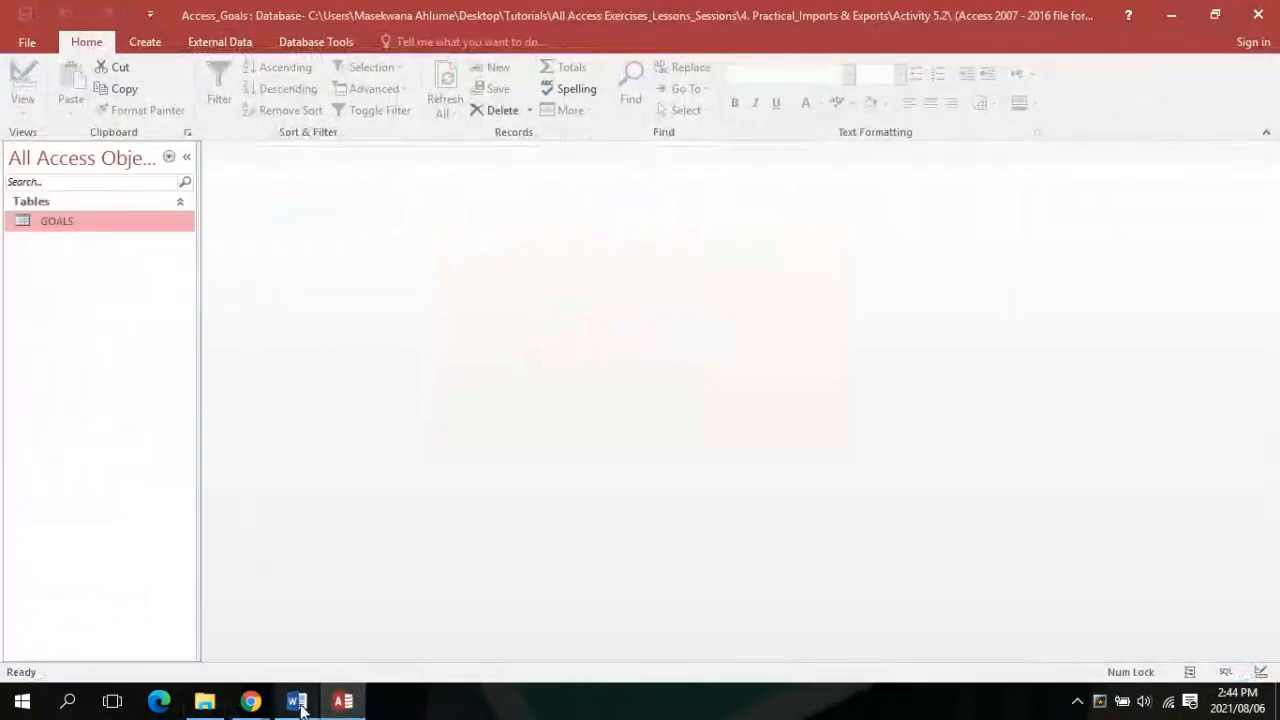
{"action": "left_click", "coordinate": [286, 630]}
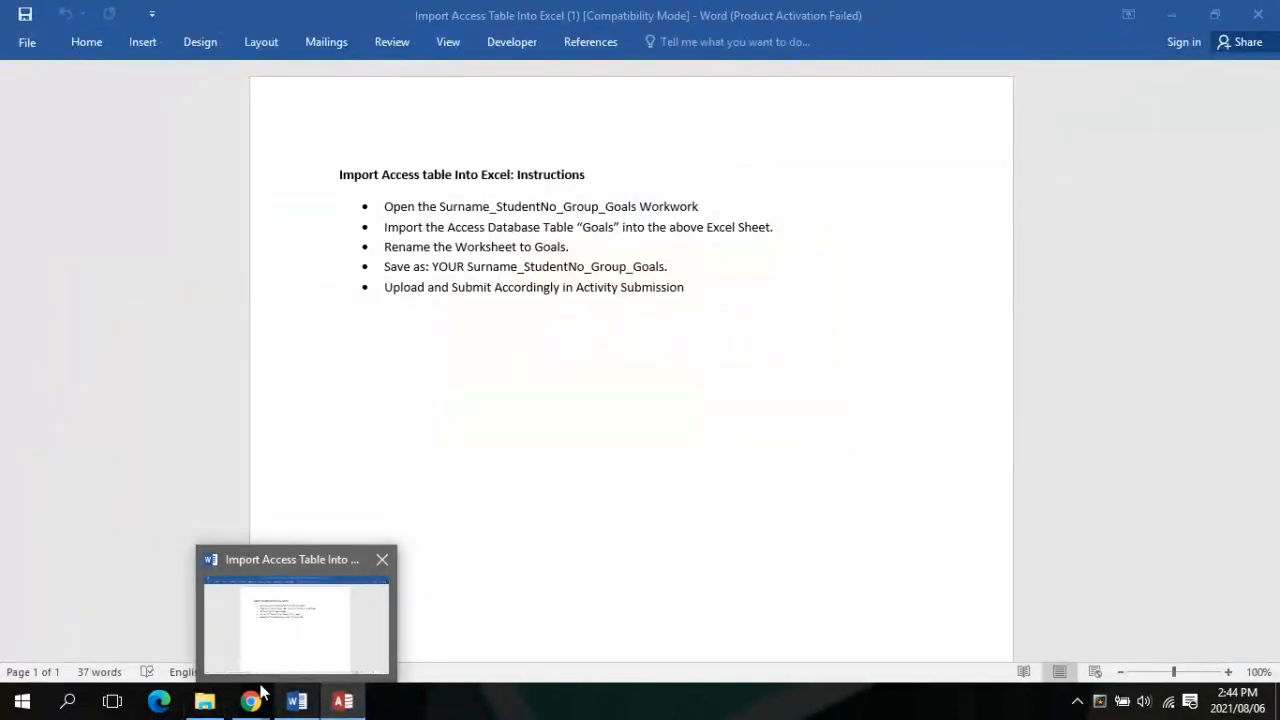
{"action": "mouse_move", "coordinate": [254, 705]}
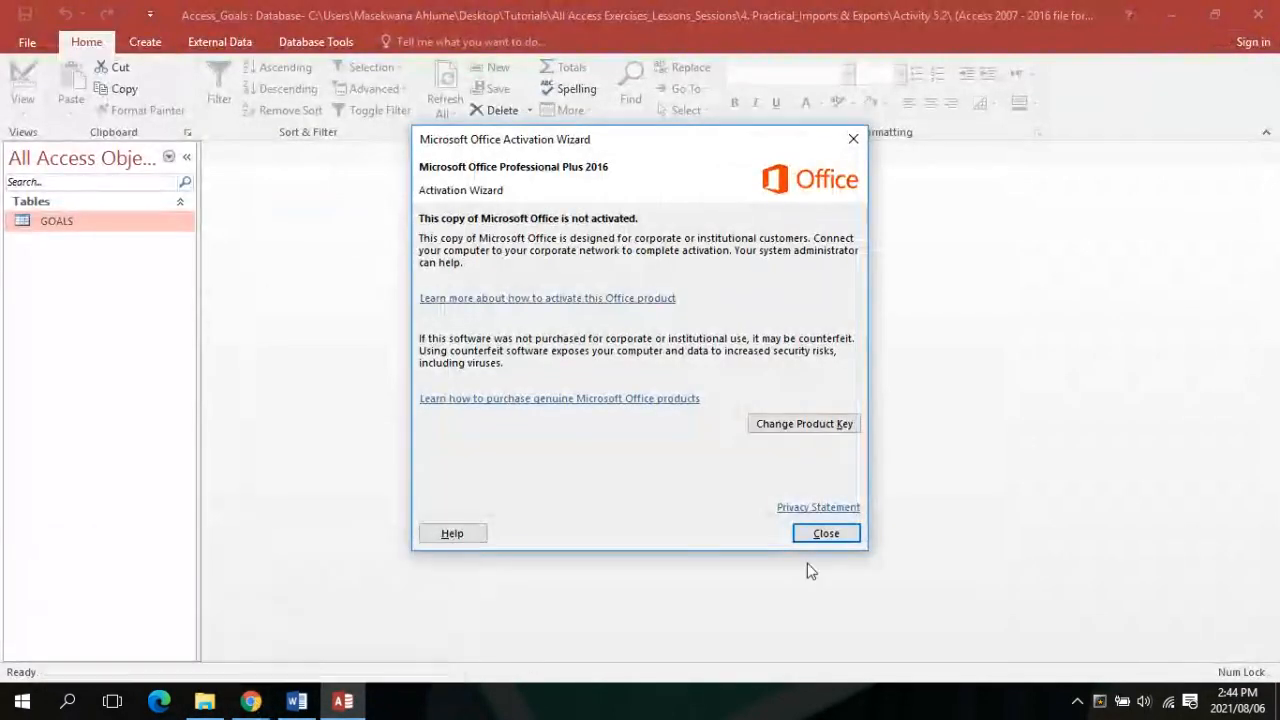
{"action": "left_click", "coordinate": [827, 536]}
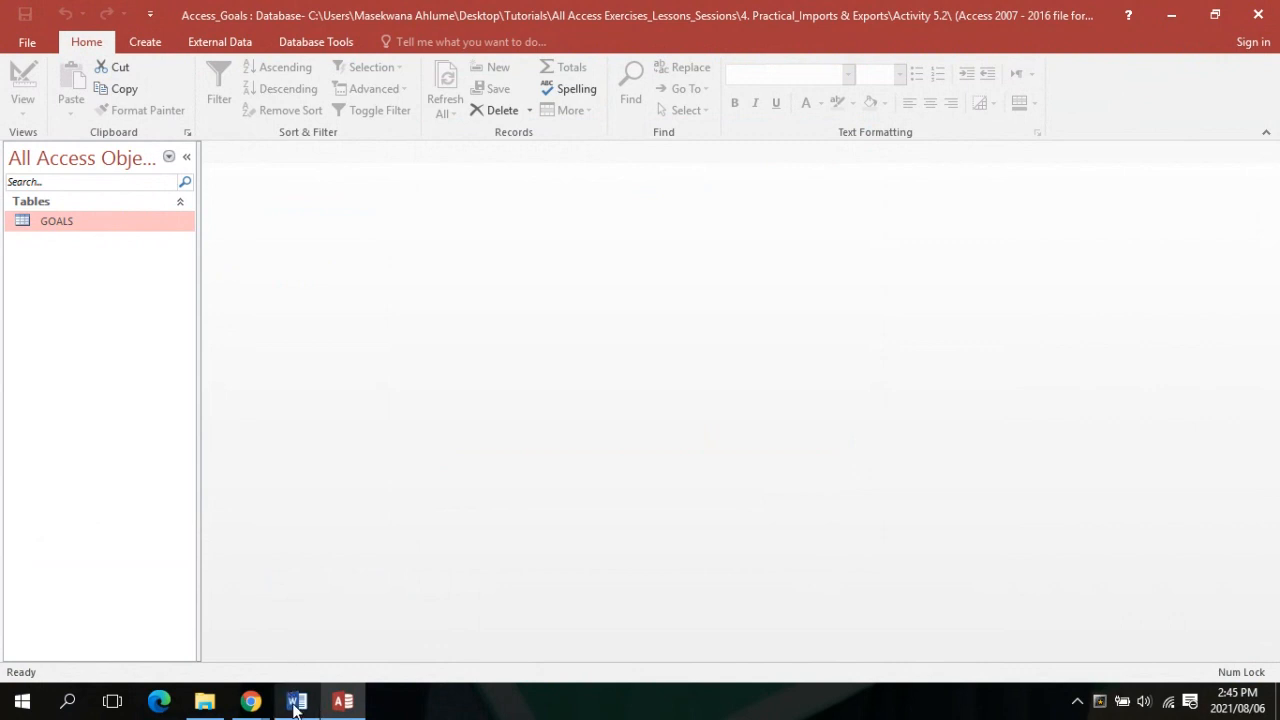
{"action": "mouse_move", "coordinate": [295, 708]}
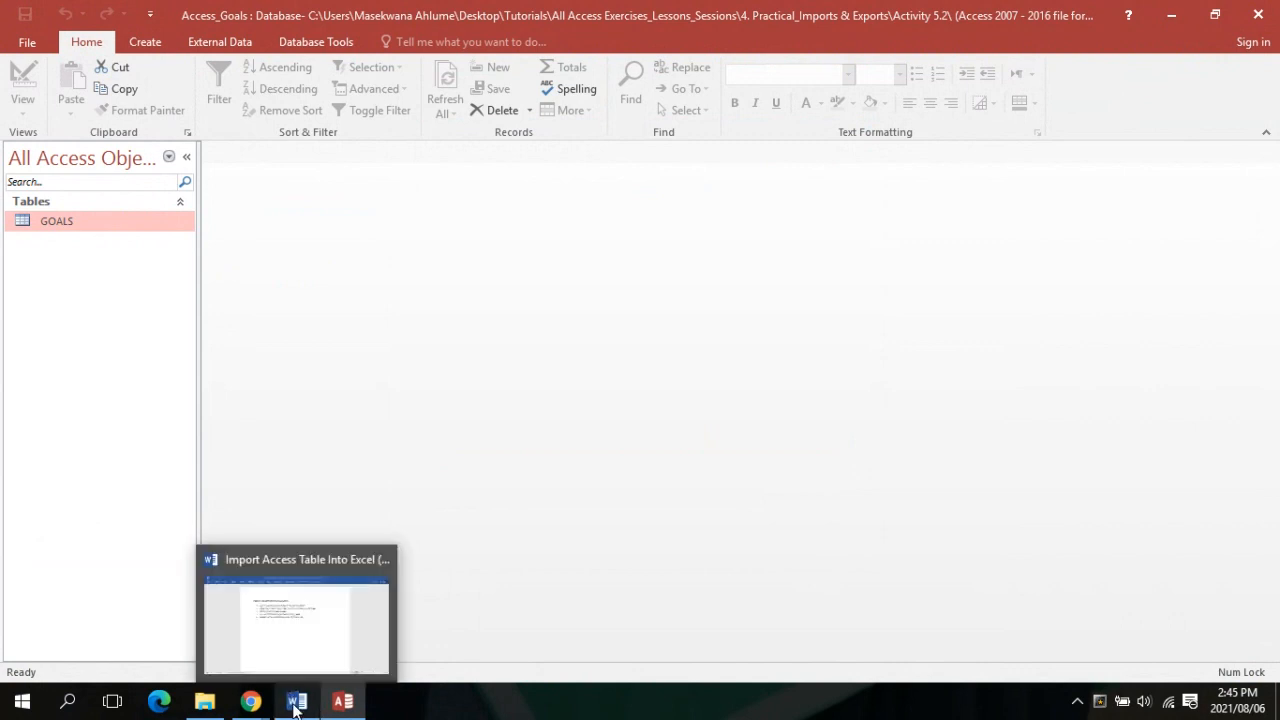
{"action": "left_click", "coordinate": [281, 628]}
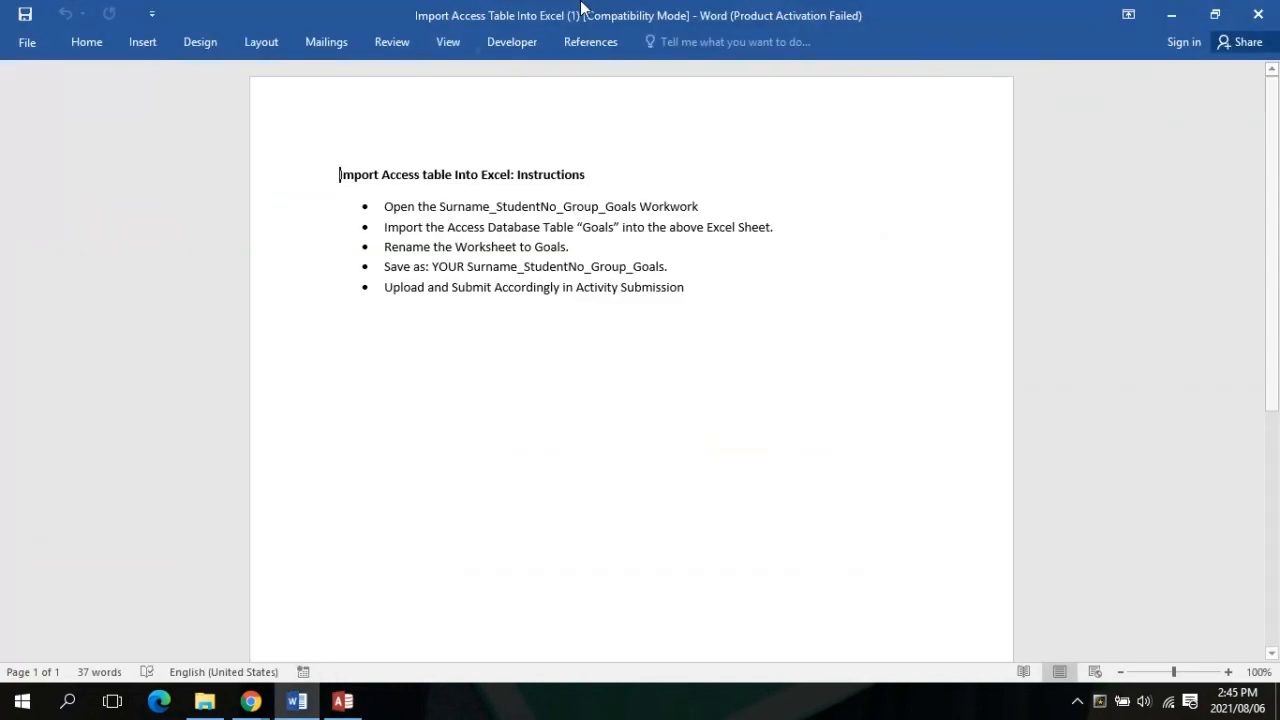
Arrange Word on the left half and a taller Access_Goals window on the right
{"action": "left_click", "coordinate": [1214, 14]}
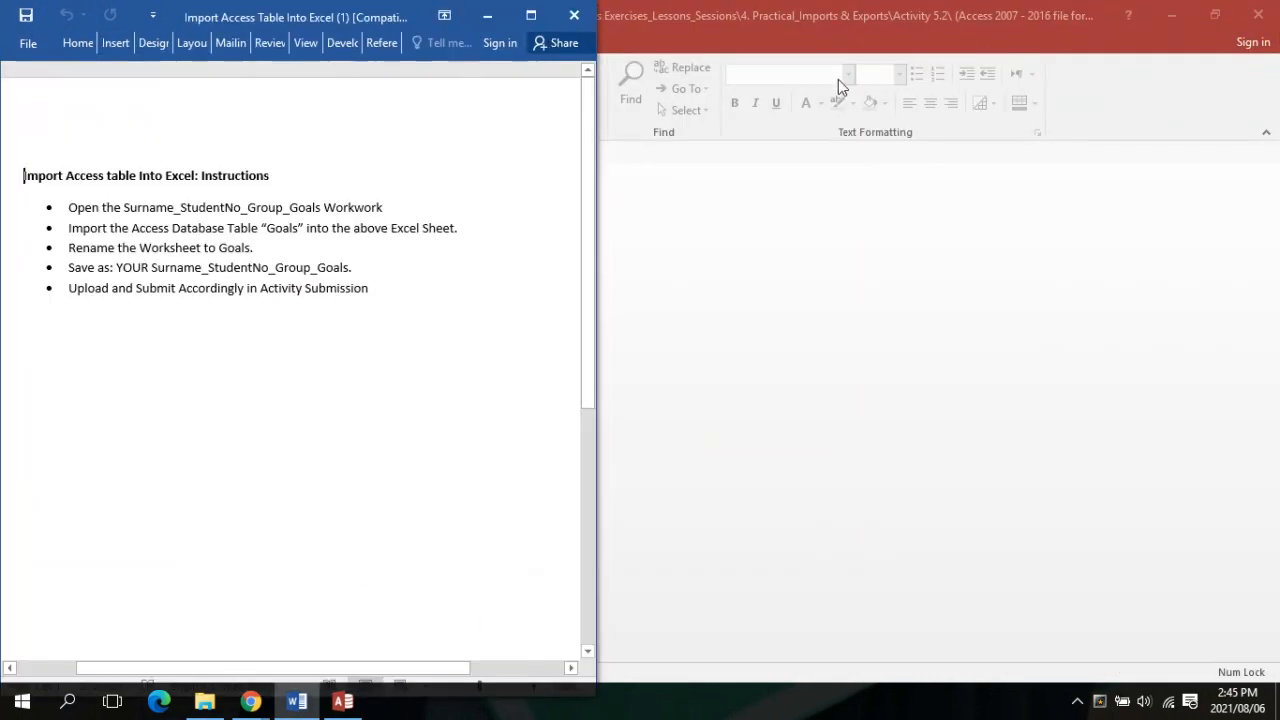
{"action": "left_click", "coordinate": [1214, 14]}
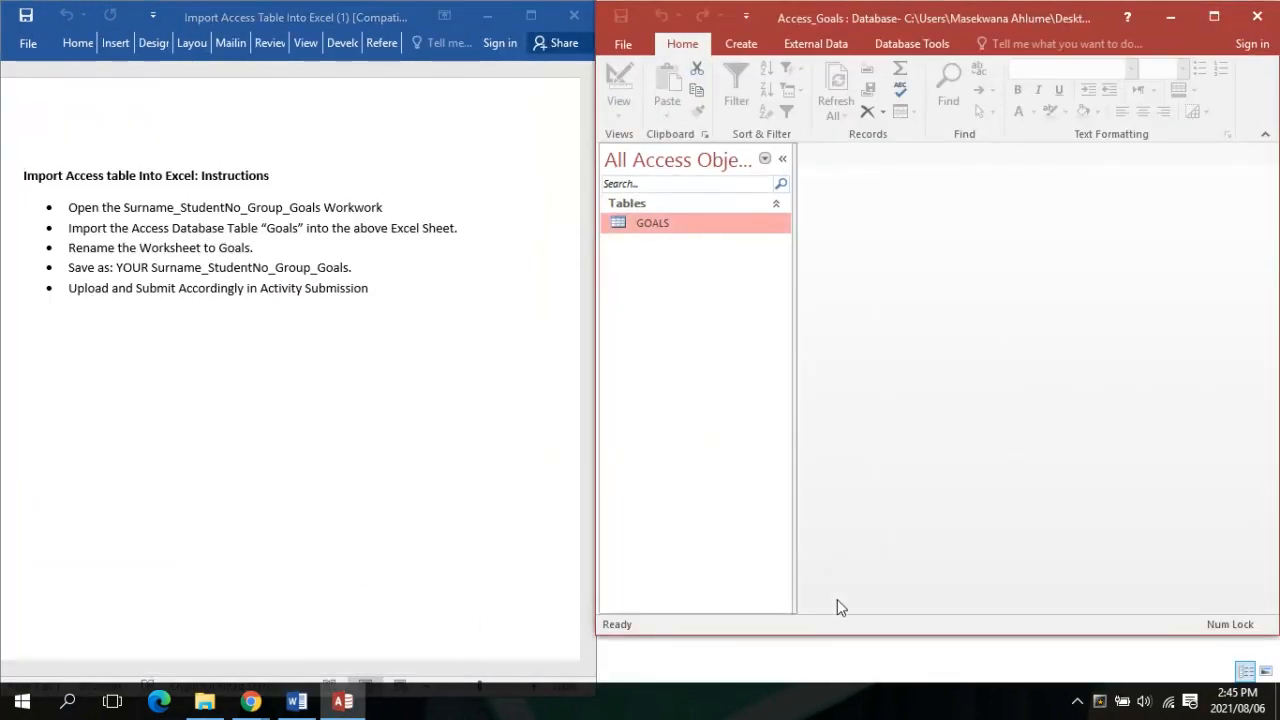
{"action": "left_click_drag", "start_coordinate": [820, 634], "coordinate": [812, 680]}
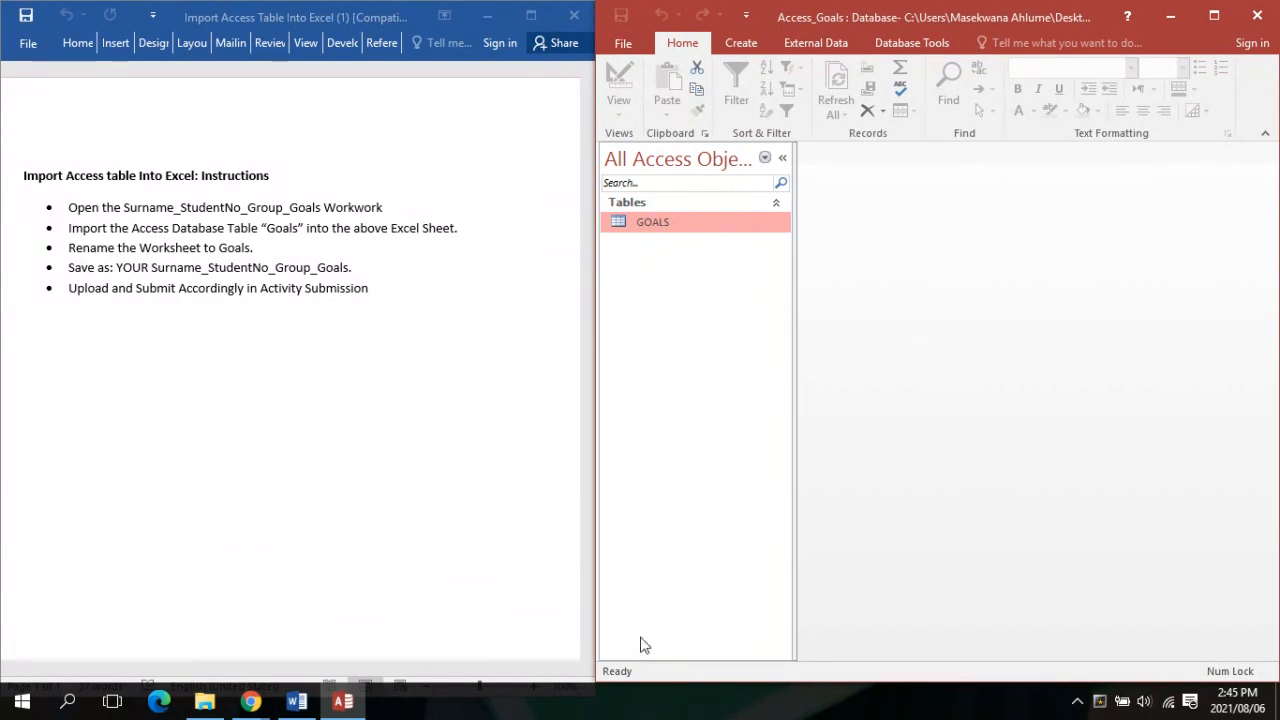
Open the GOALS table, maximize Access to review its five records, then close Access
{"action": "mouse_move", "coordinate": [266, 707]}
{"action": "double_click", "coordinate": [700, 218]}
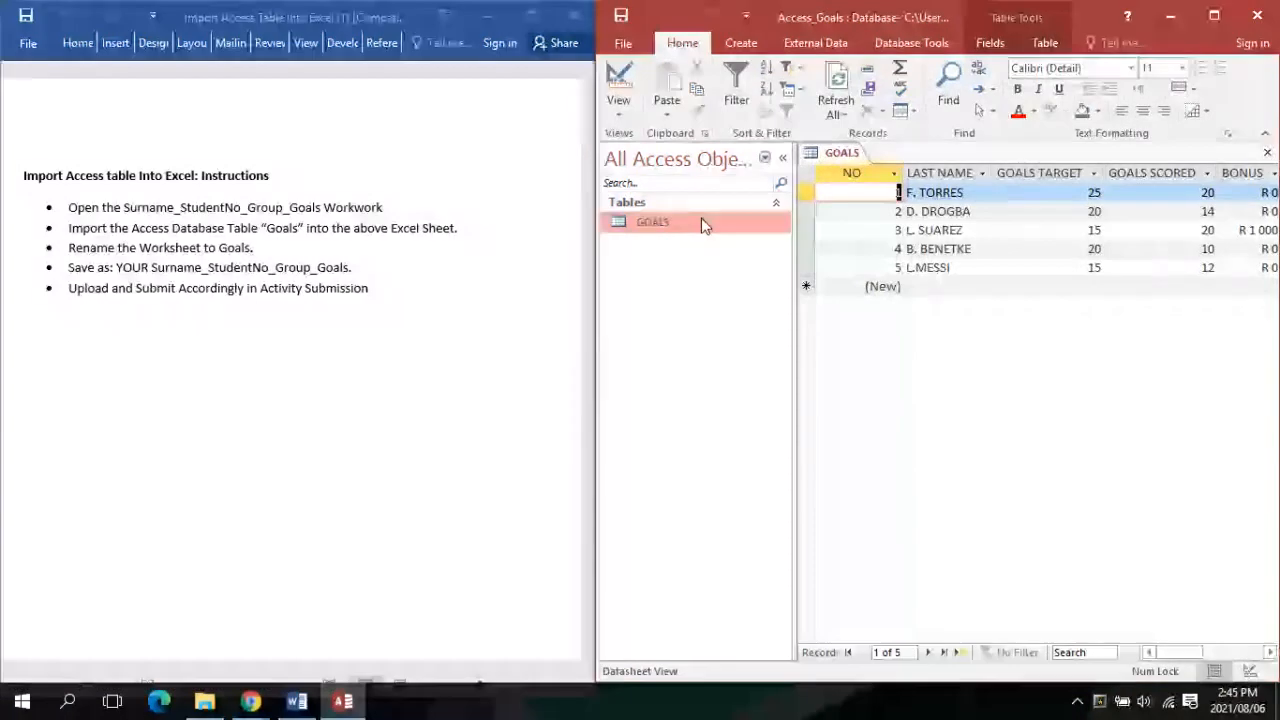
{"action": "left_click", "coordinate": [1213, 15]}
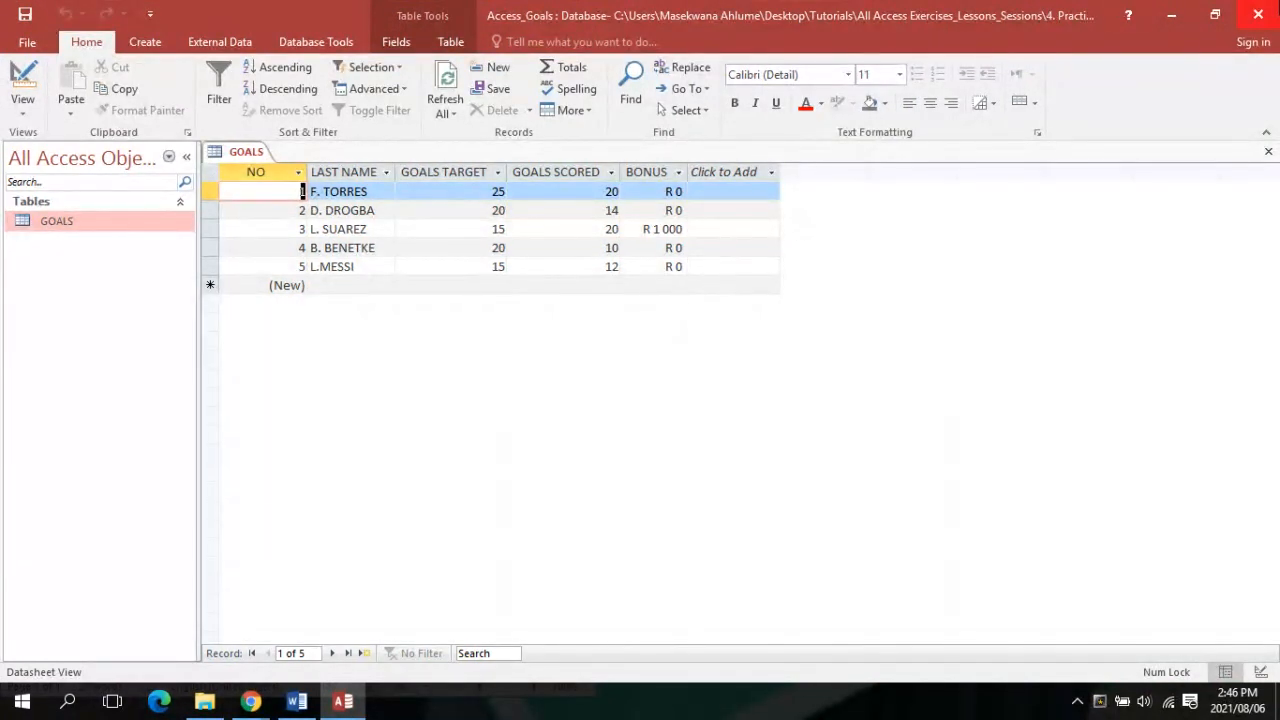
{"action": "left_click", "coordinate": [1258, 14]}
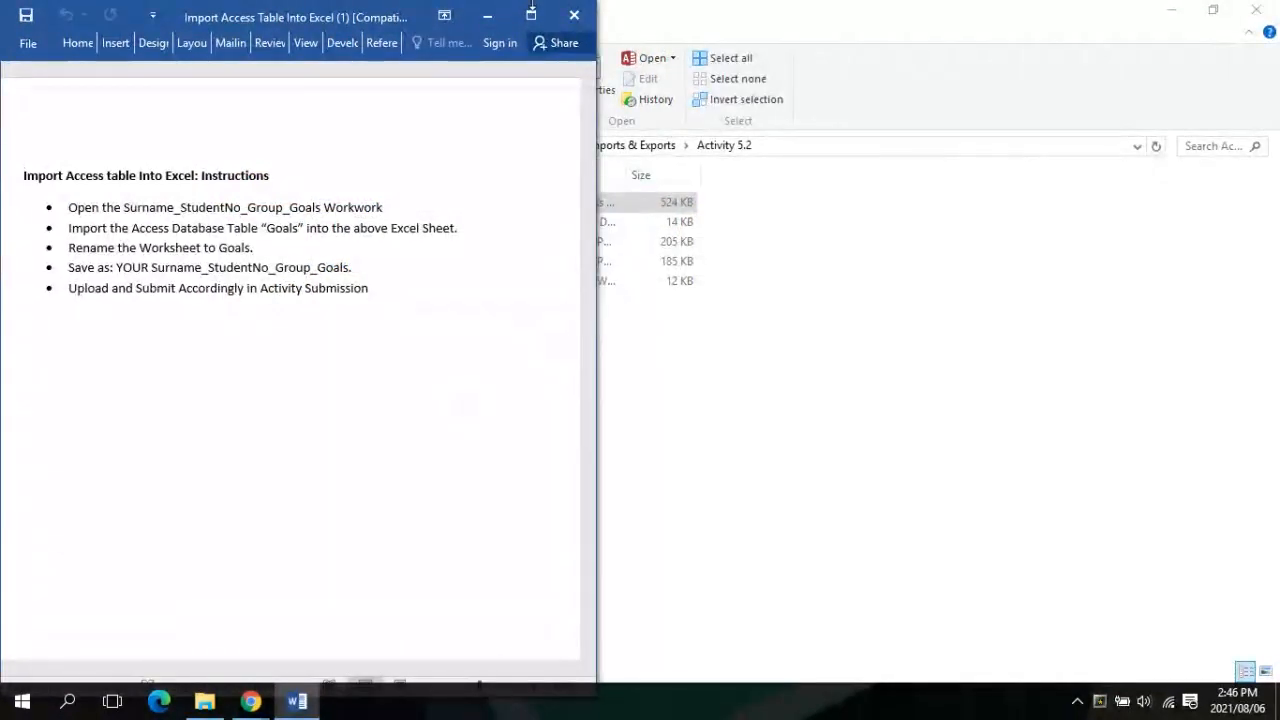
Maximize Word, then launch Excel 2016 from the Start menu and create a blank workbook
{"action": "left_click", "coordinate": [530, 15]}
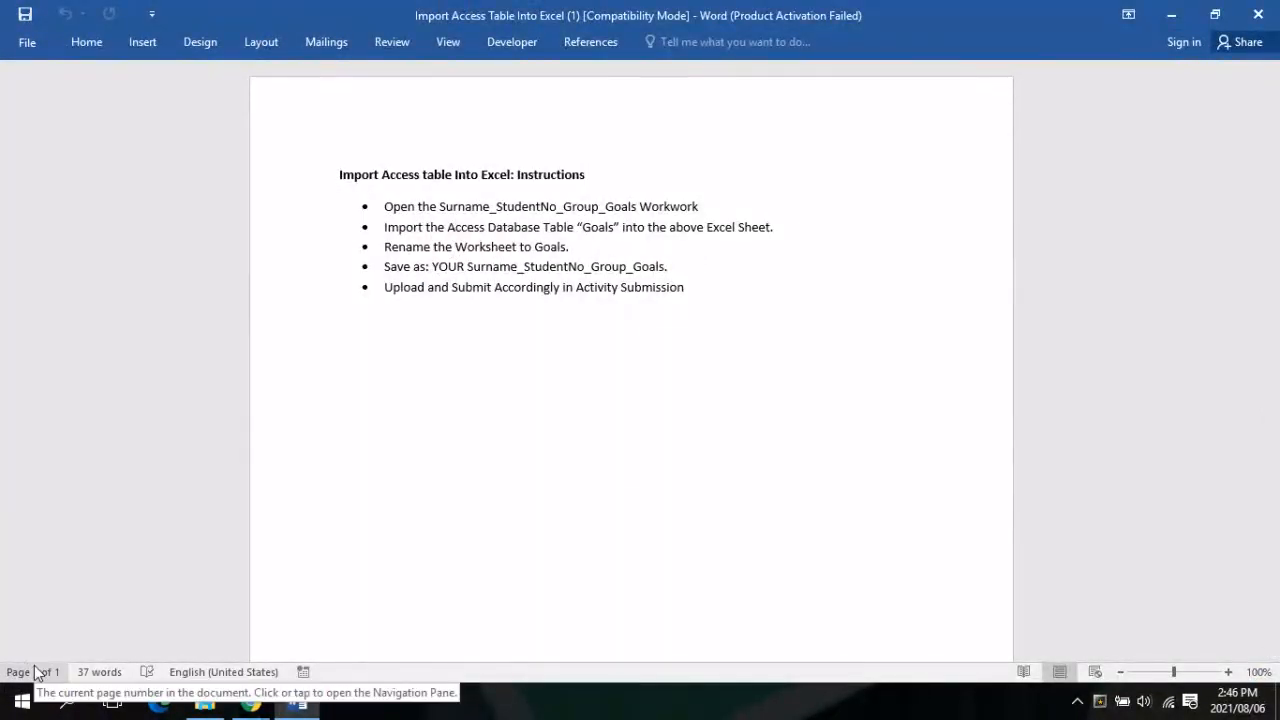
{"action": "left_click", "coordinate": [22, 702]}
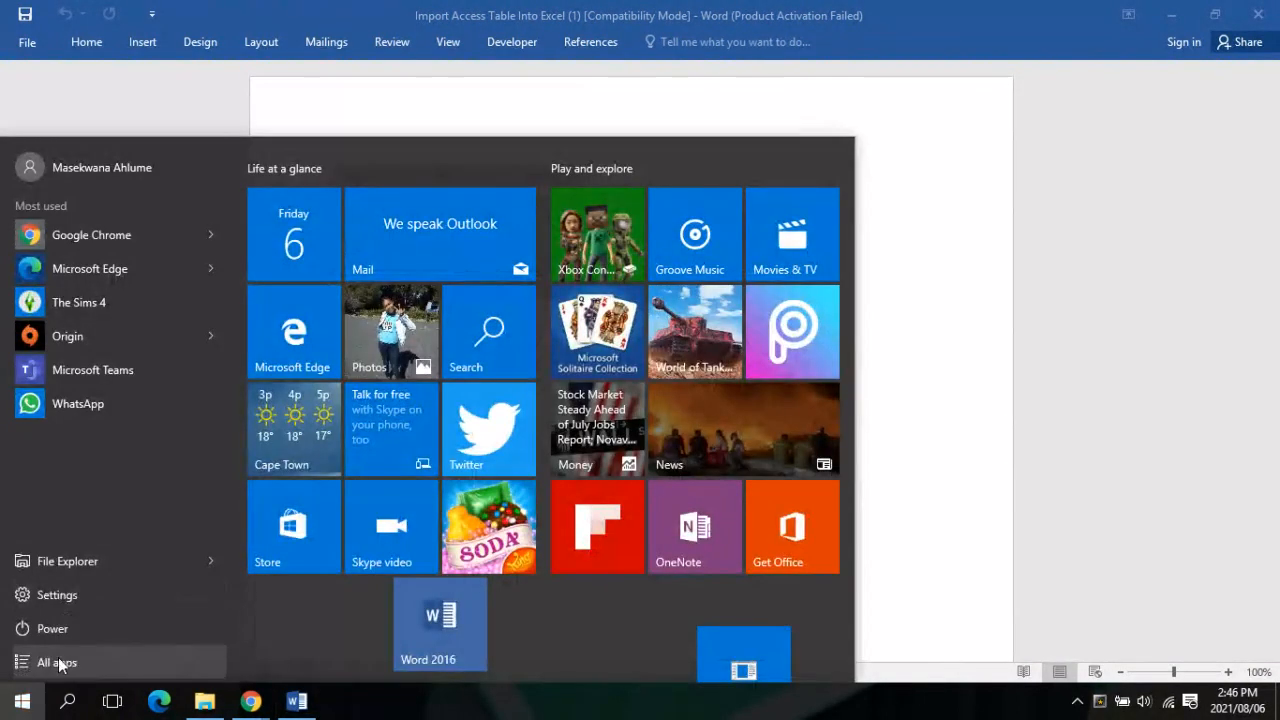
{"action": "left_click", "coordinate": [58, 663]}
{"action": "scroll", "coordinate": [103, 463], "scroll_direction": "down", "scroll_amount": 6}
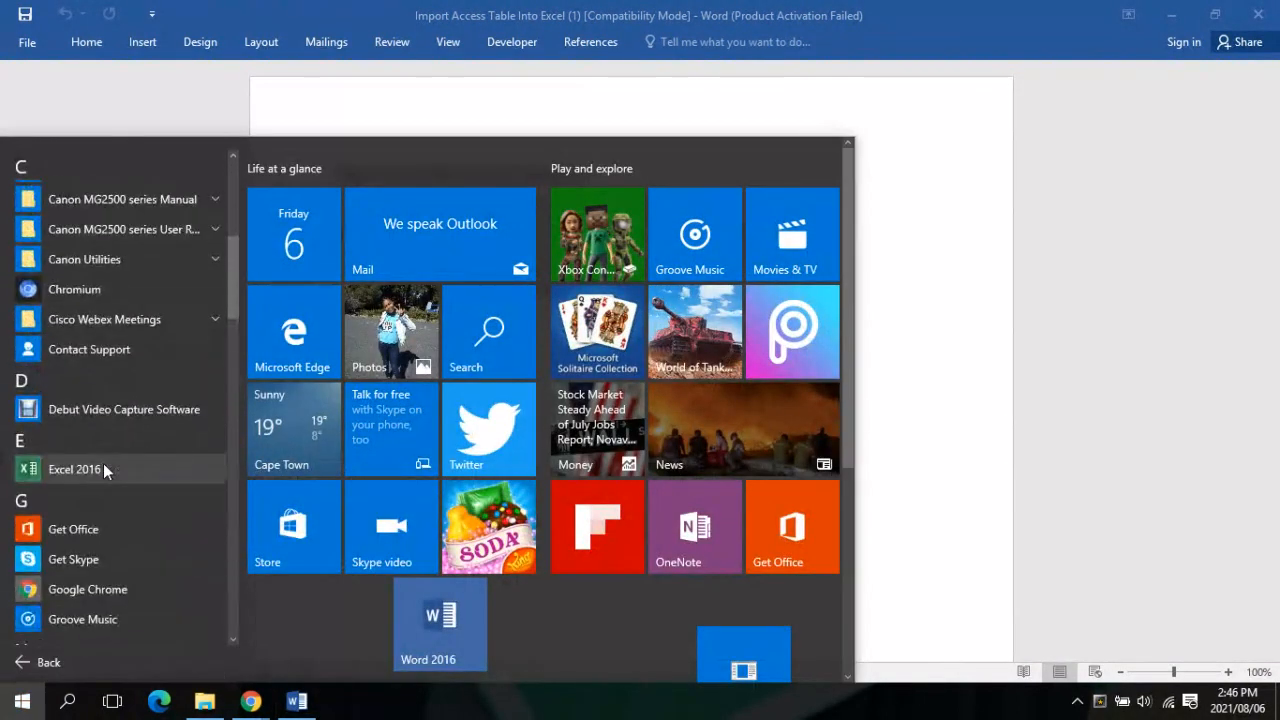
{"action": "left_click", "coordinate": [103, 463]}
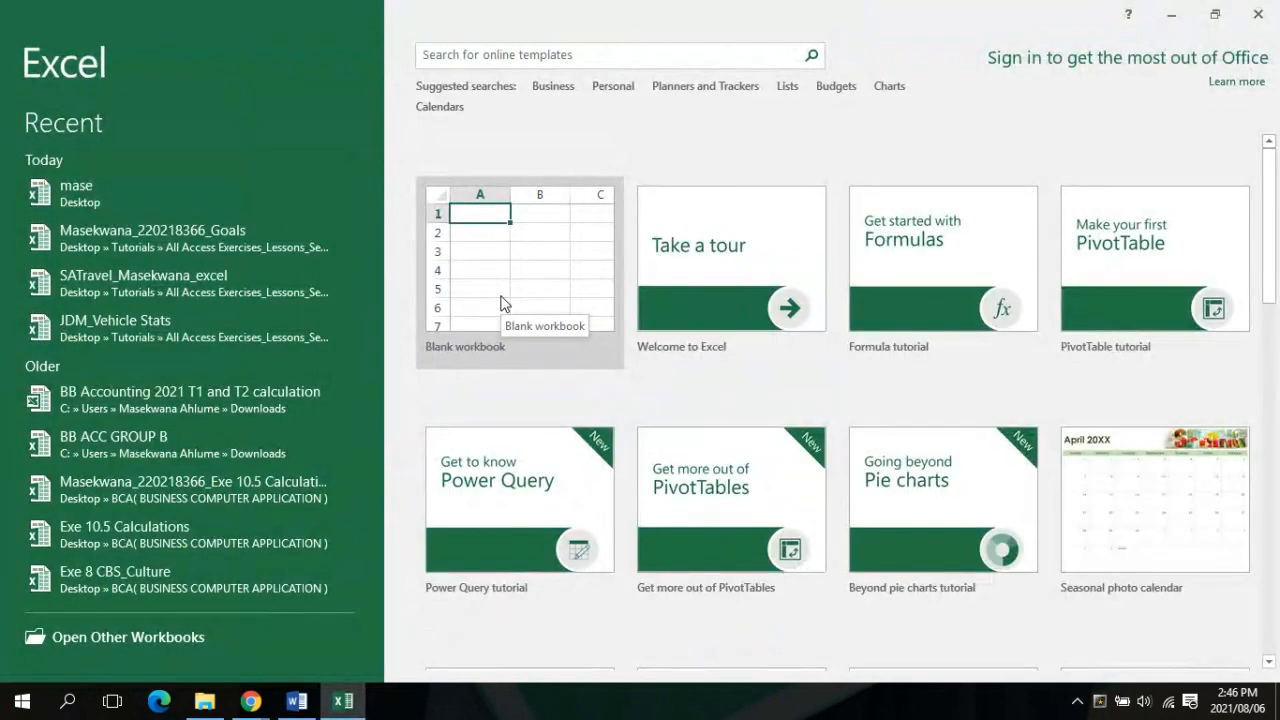
{"action": "left_click", "coordinate": [515, 266]}
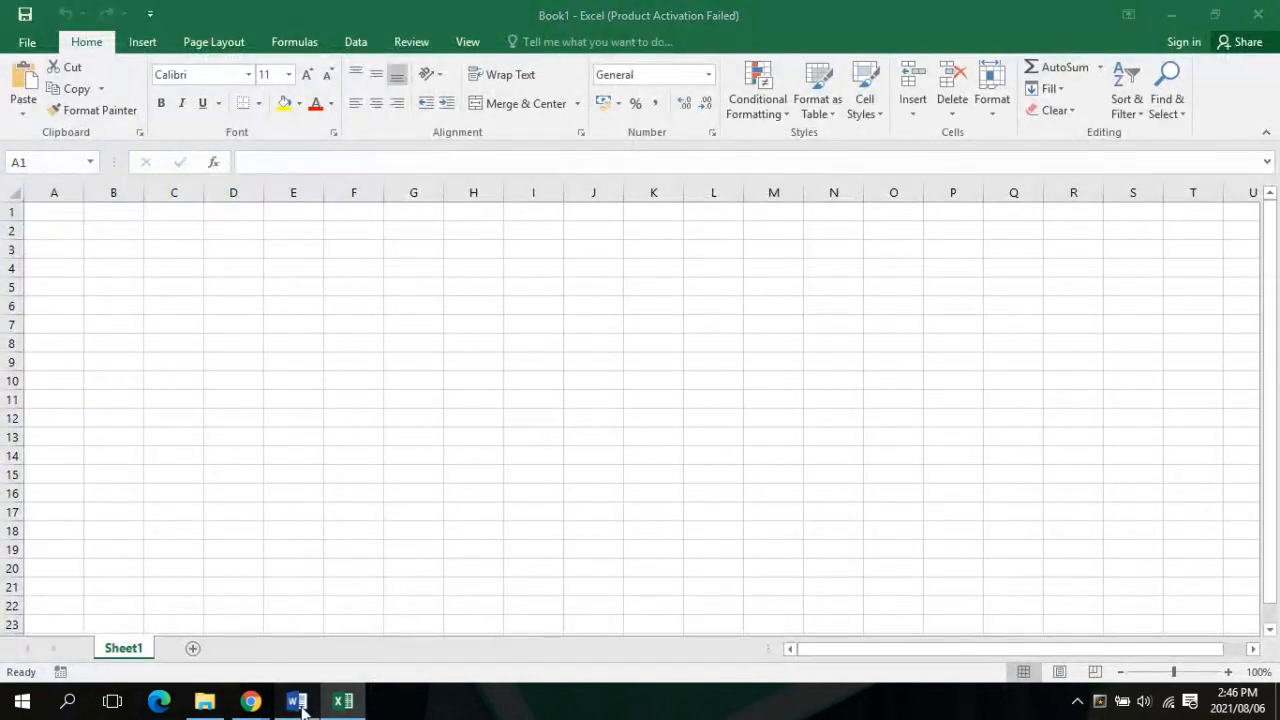
{"action": "left_click", "coordinate": [297, 702]}
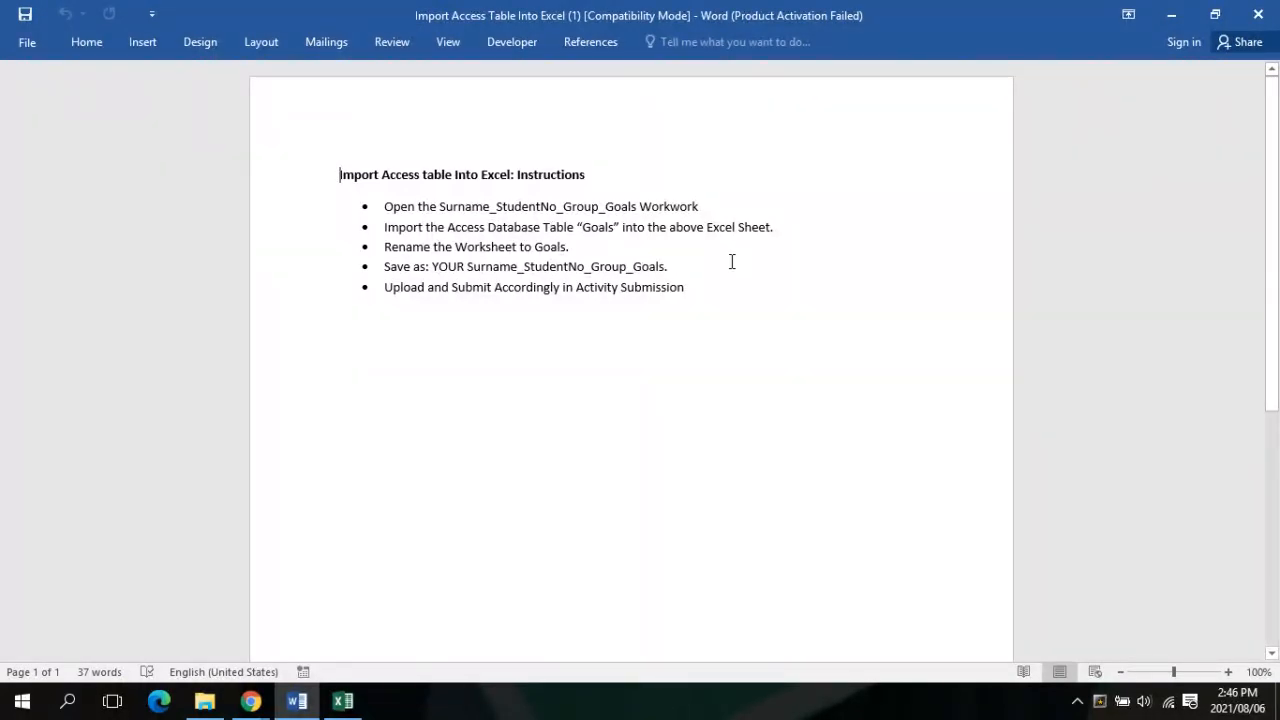
{"action": "scroll", "coordinate": [731, 261], "scroll_direction": "down", "scroll_amount": 5}
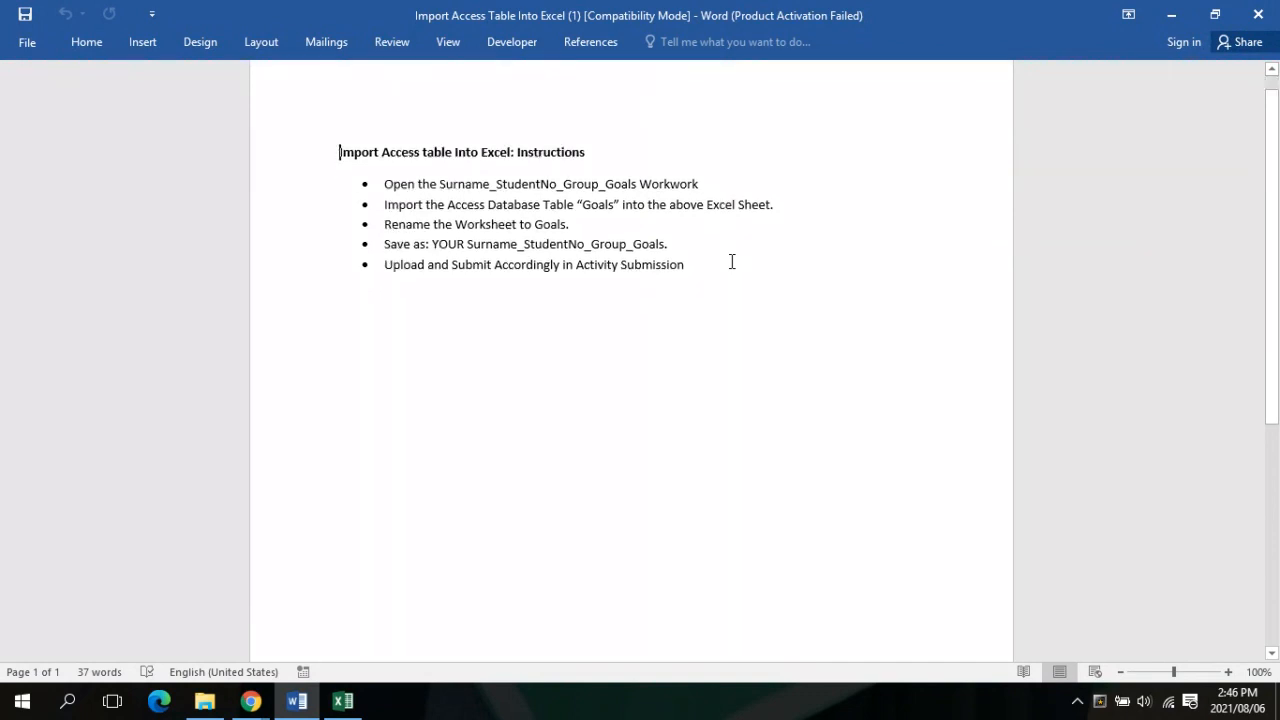
{"action": "scroll", "coordinate": [731, 261], "scroll_direction": "up", "scroll_amount": 5}
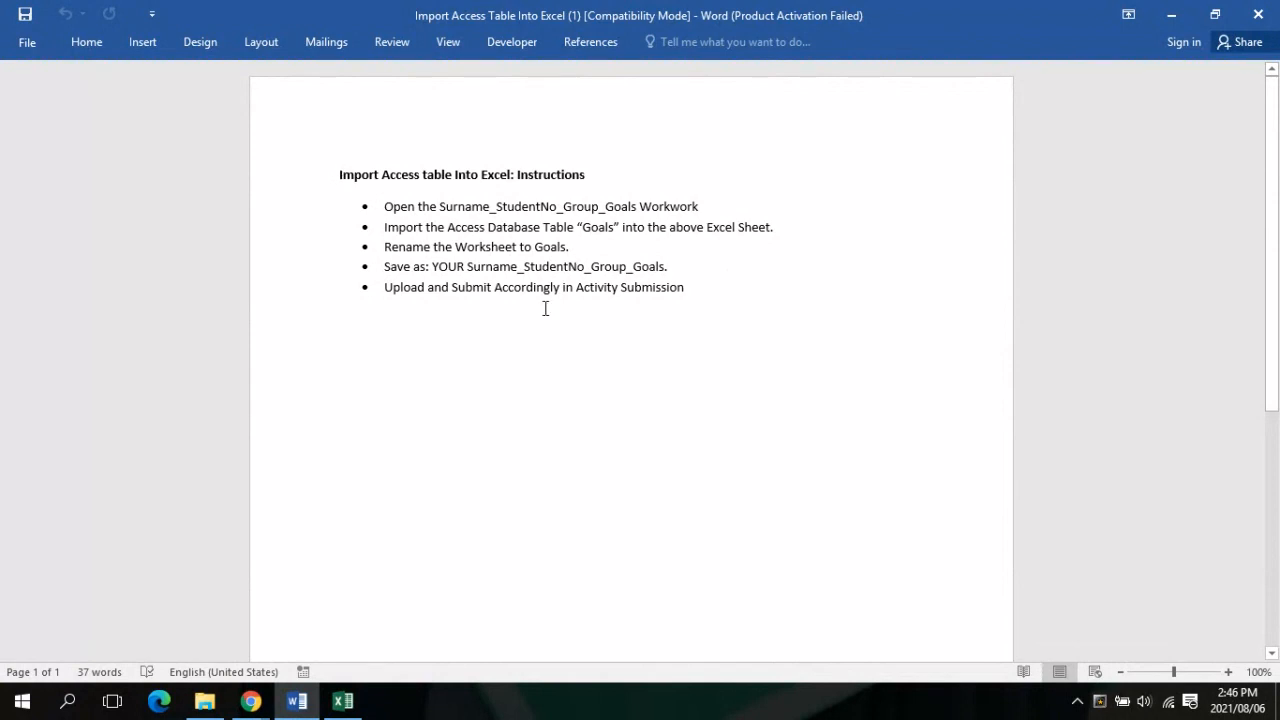
{"action": "left_click", "coordinate": [334, 708]}
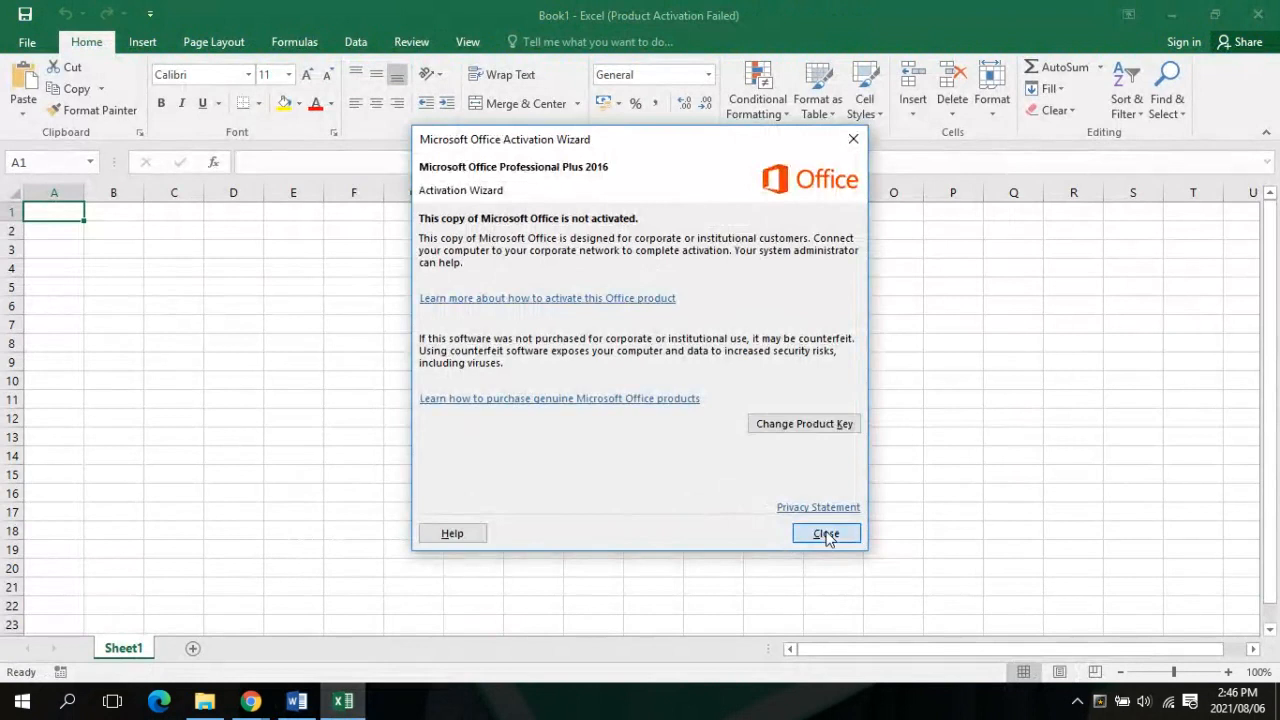
{"action": "left_click", "coordinate": [826, 535]}
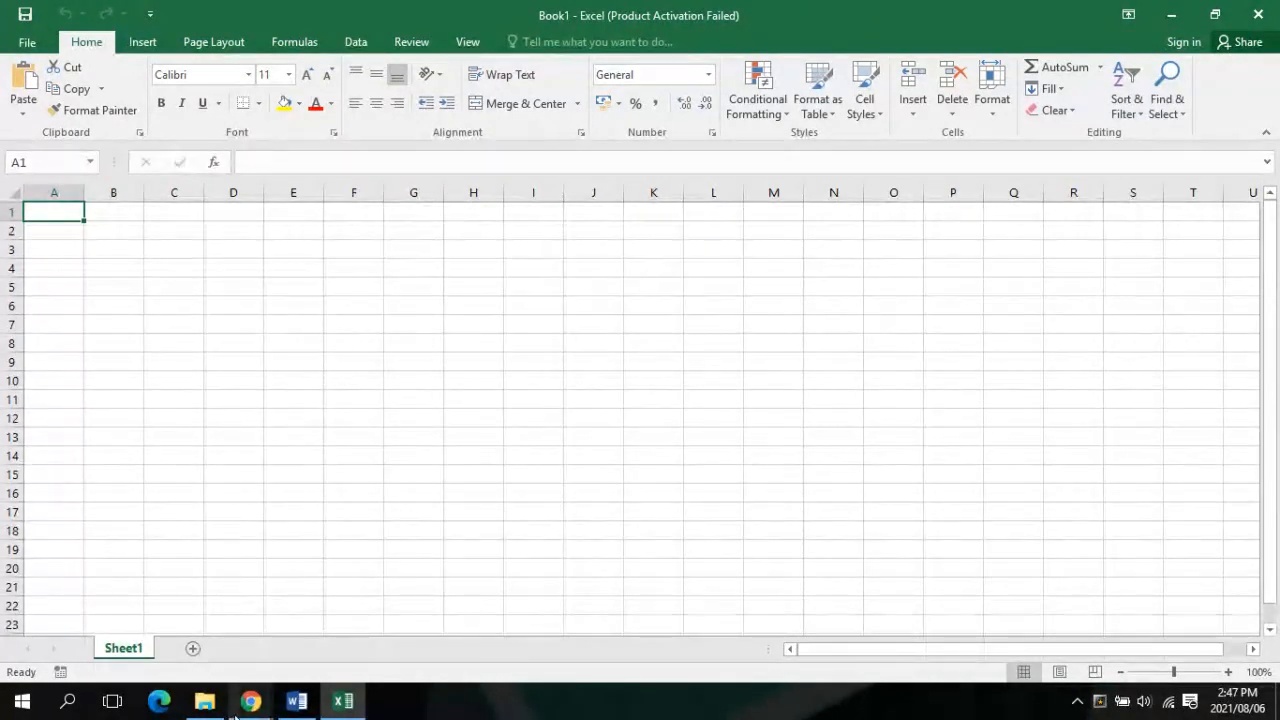
{"action": "mouse_move", "coordinate": [245, 703]}
{"action": "left_click", "coordinate": [168, 668]}
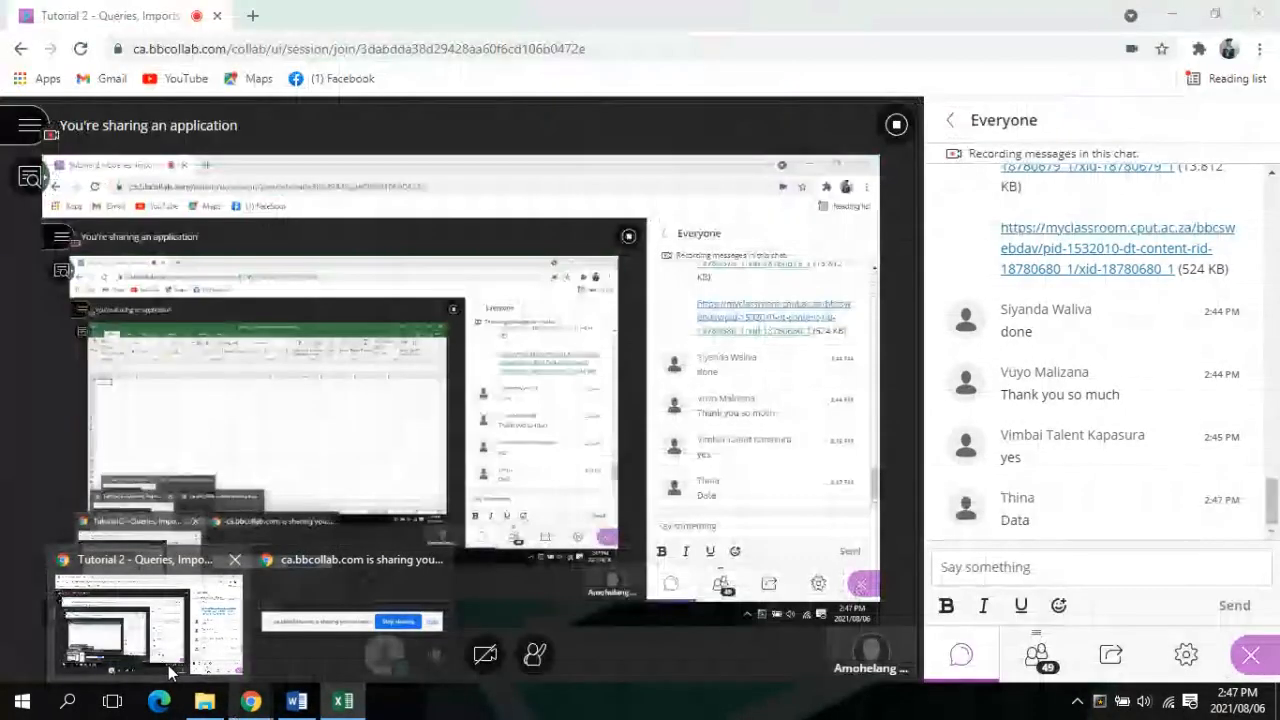
{"action": "left_click", "coordinate": [343, 703]}
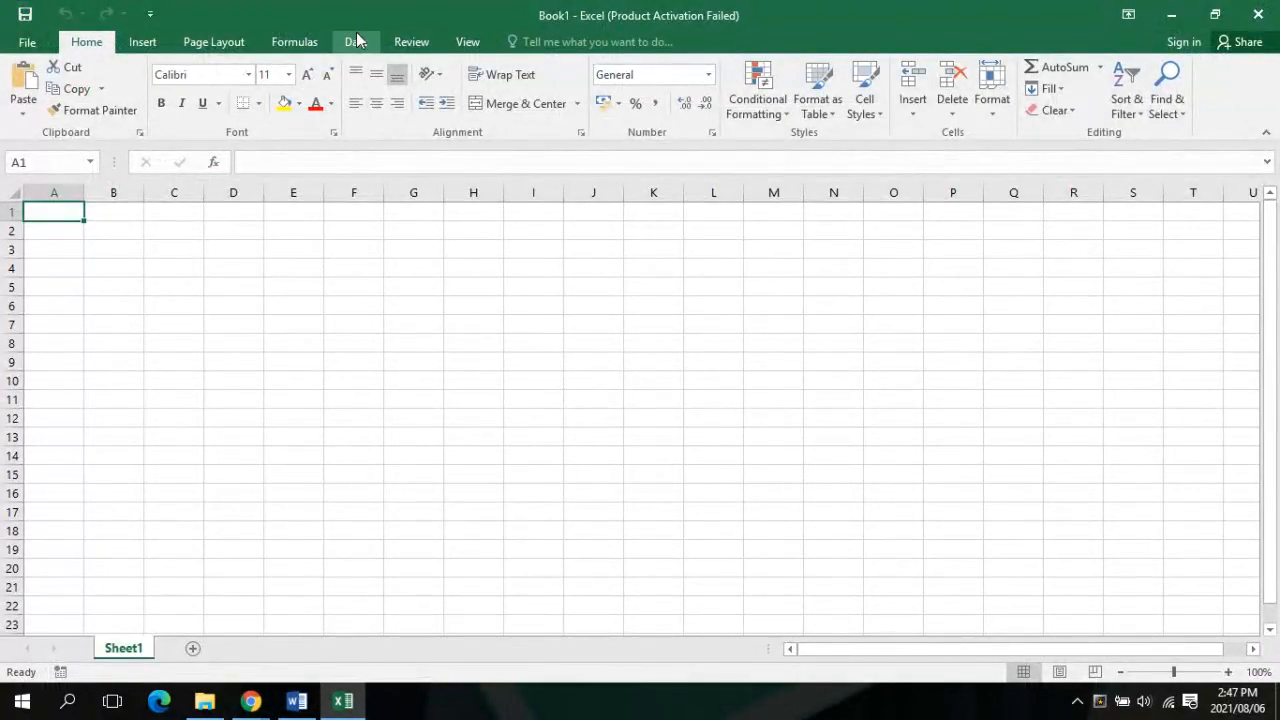
Glance at the Collaborate session, then start a From Access import from Excel's Data tab
{"action": "left_click", "coordinate": [356, 41]}
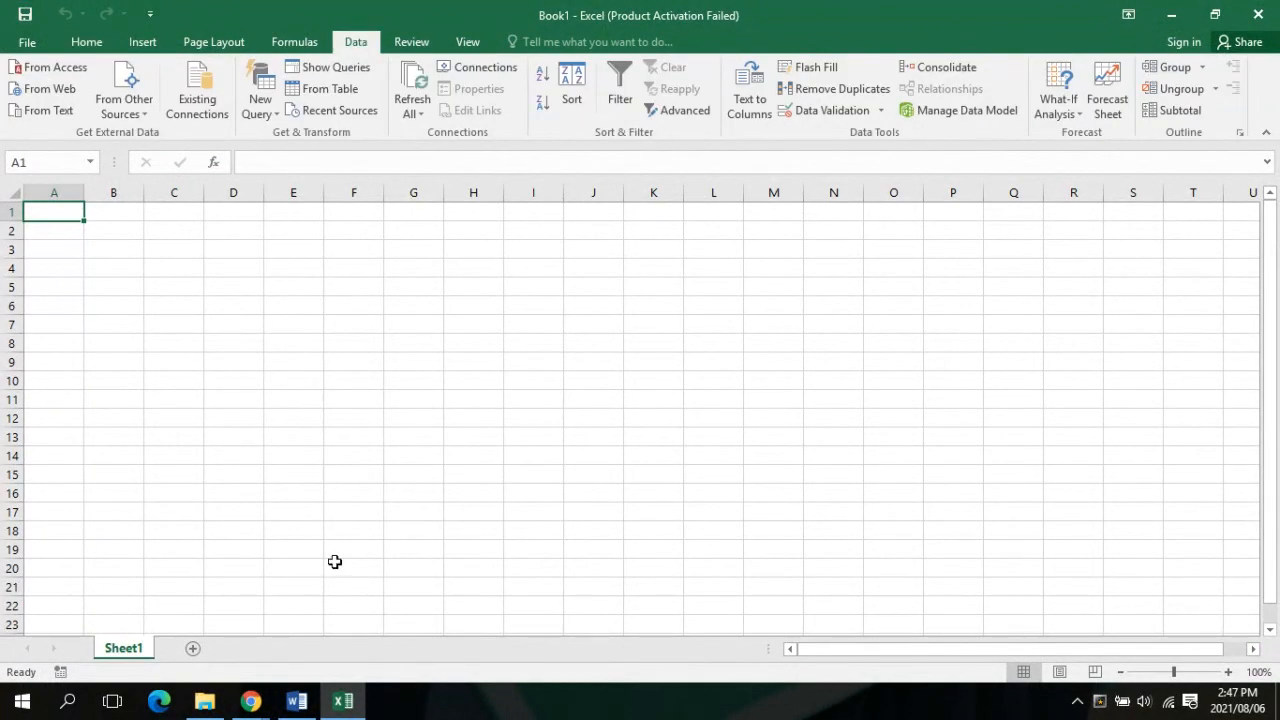
{"action": "mouse_move", "coordinate": [251, 705]}
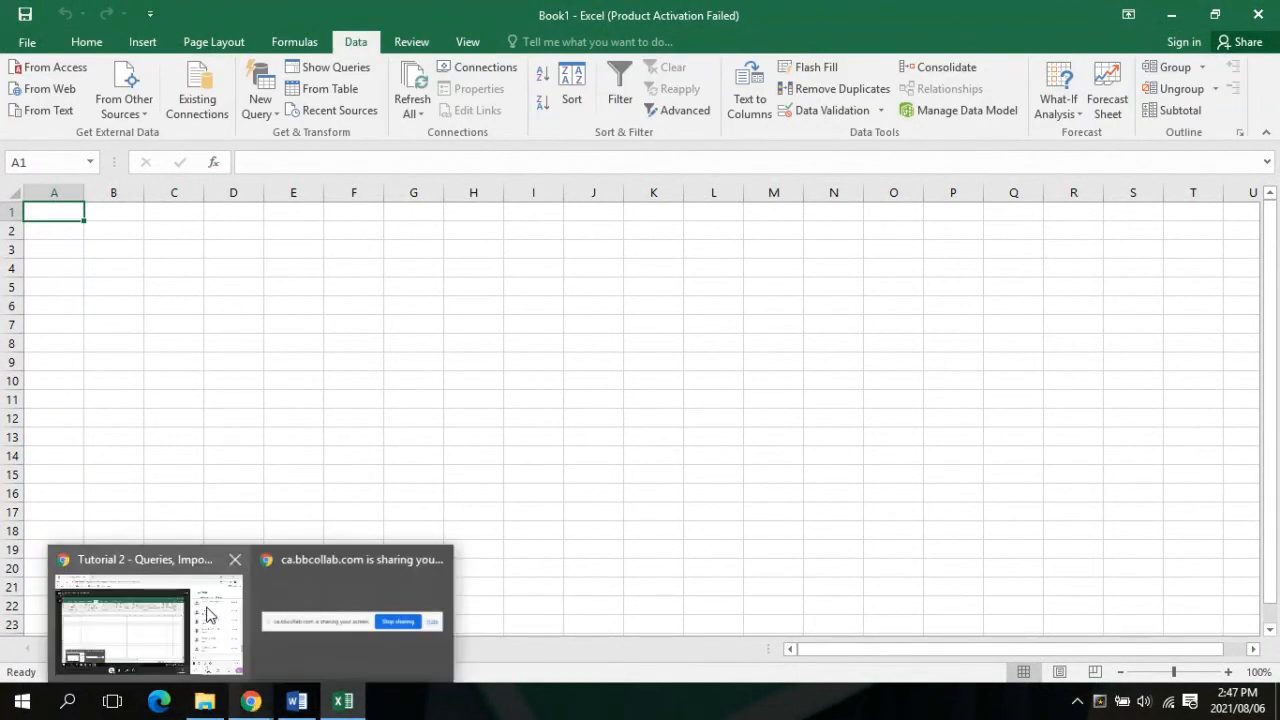
{"action": "left_click", "coordinate": [208, 614]}
{"action": "left_click", "coordinate": [343, 705]}
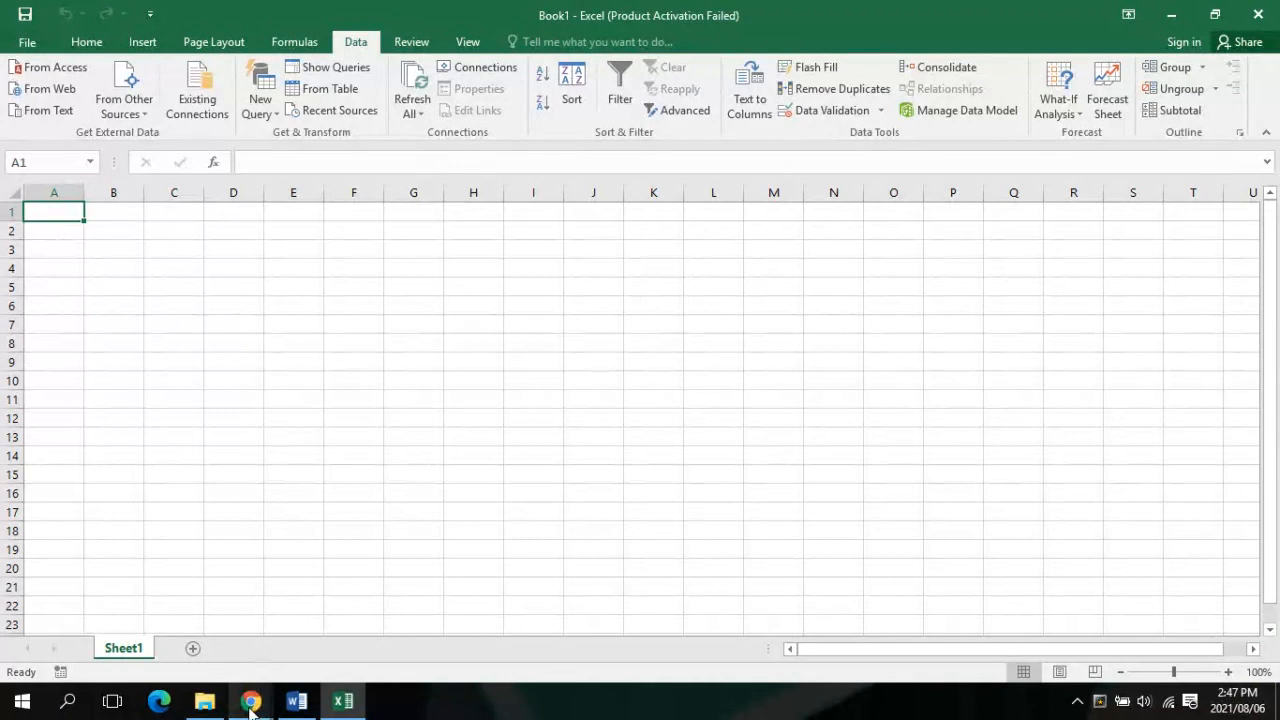
{"action": "mouse_move", "coordinate": [251, 702]}
{"action": "mouse_move", "coordinate": [209, 650]}
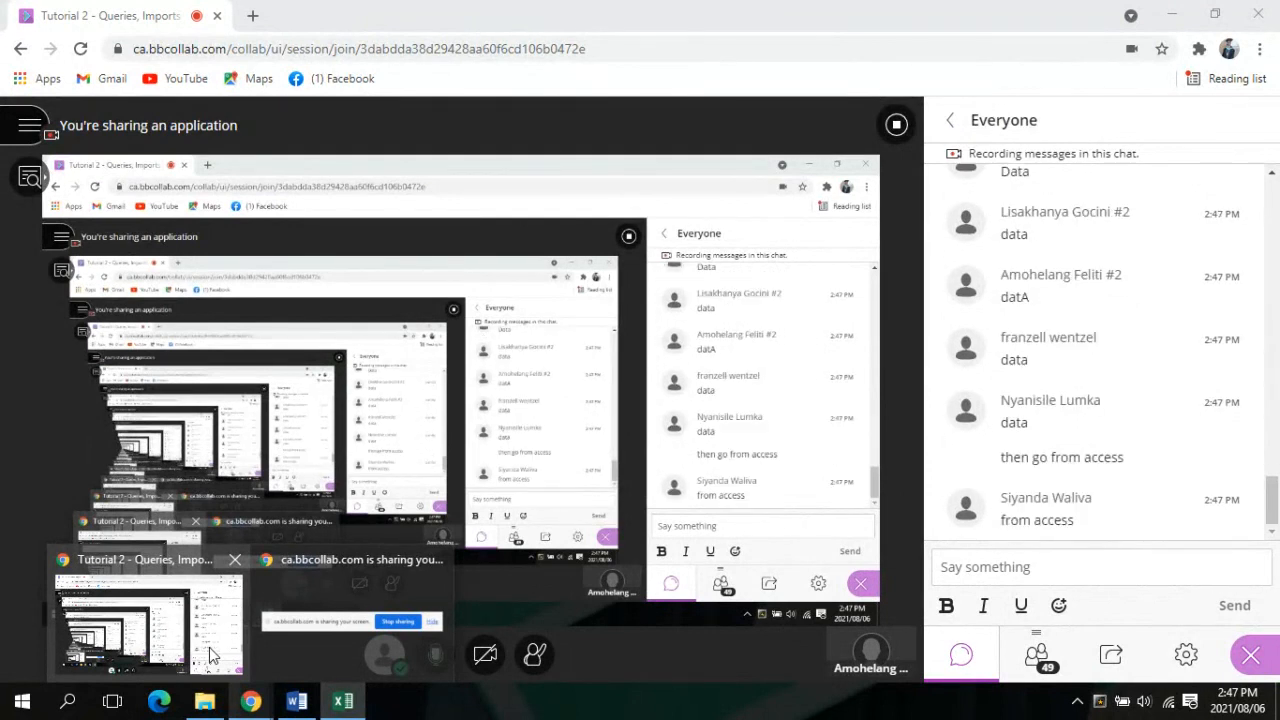
{"action": "left_click", "coordinate": [343, 702]}
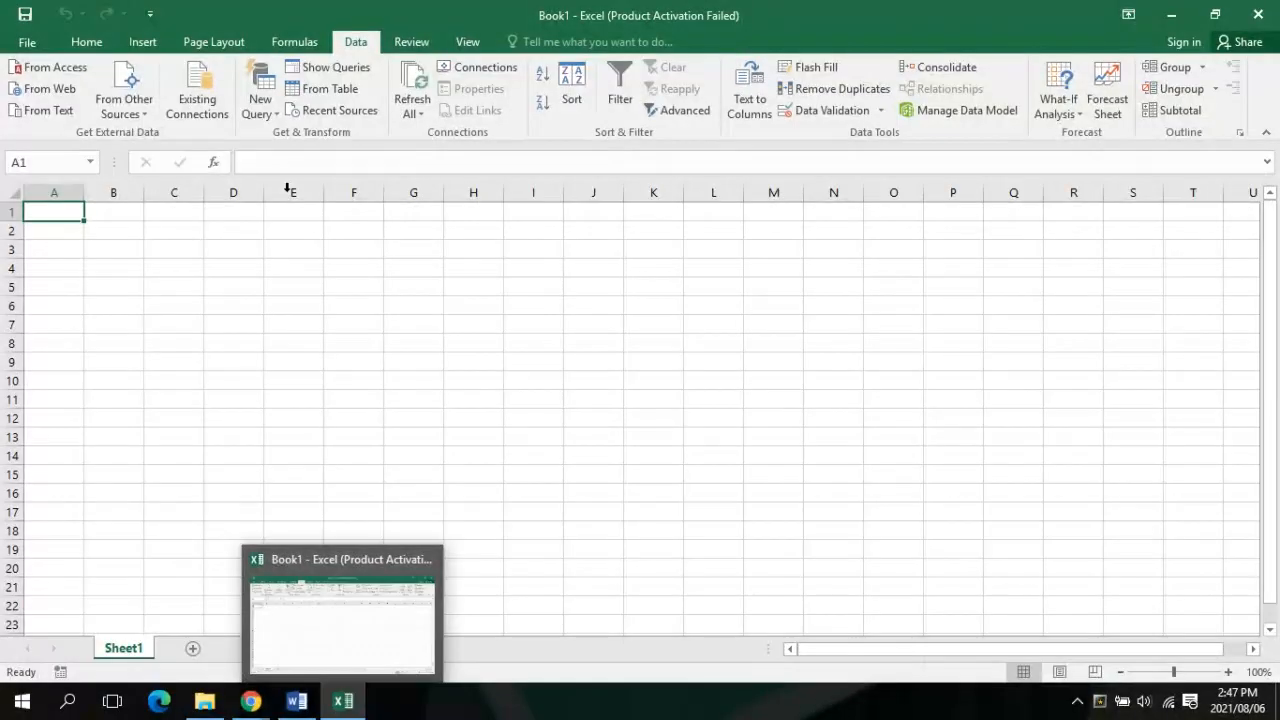
{"action": "left_click", "coordinate": [55, 67]}
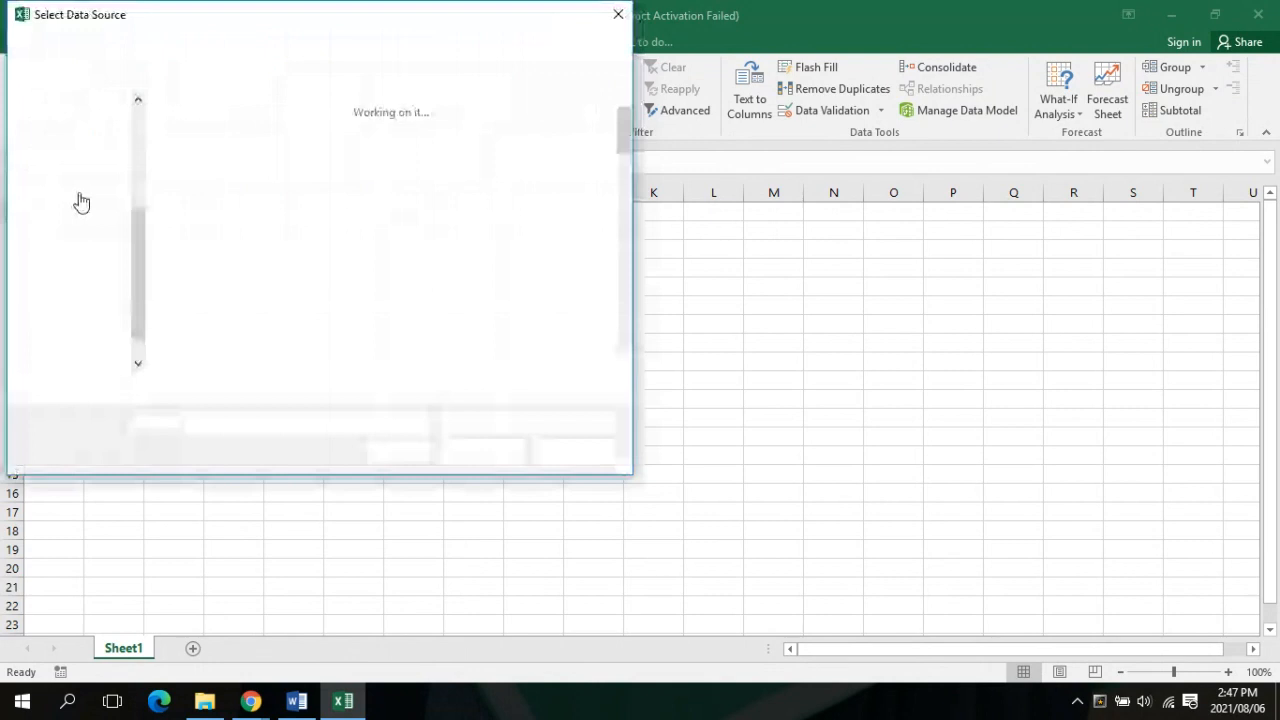
Browse Desktop > Tutorials > All Access Exercises_Lessons_Sessions > 4. Practical_Imports & Exports > Activity 5.2 and select Access_Goals
{"action": "mouse_move", "coordinate": [218, 640]}
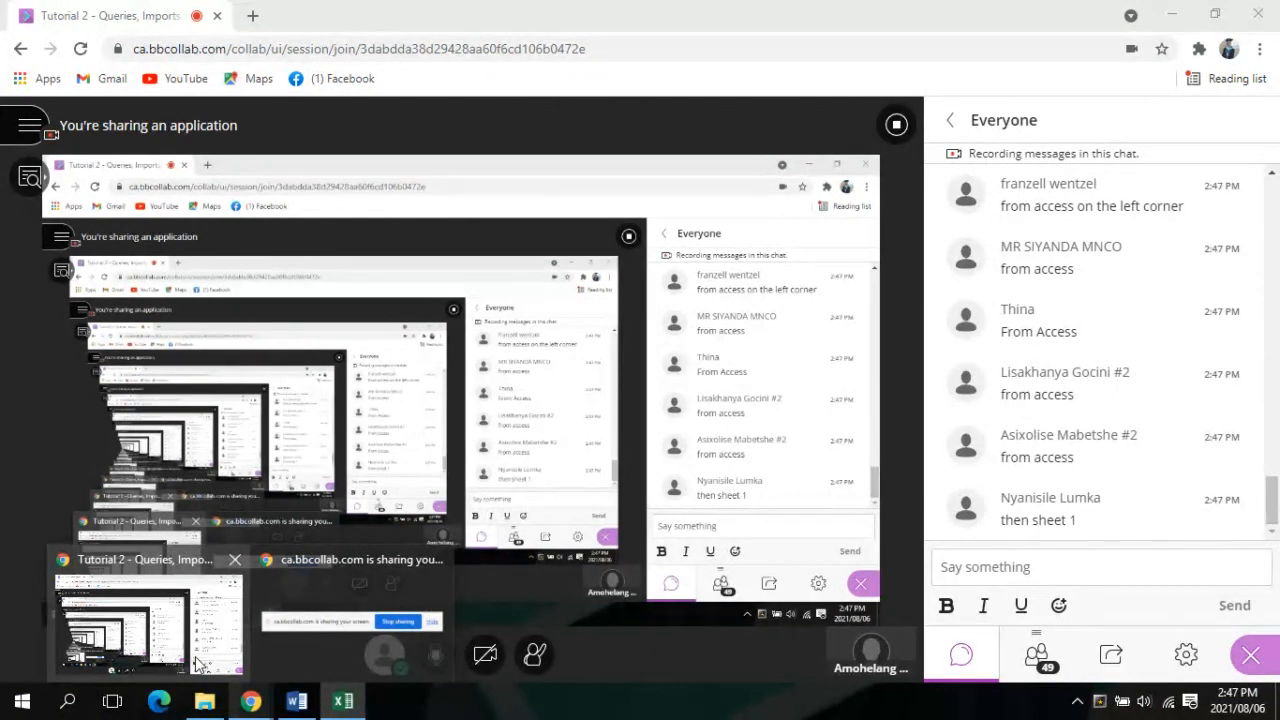
{"action": "mouse_move", "coordinate": [303, 714]}
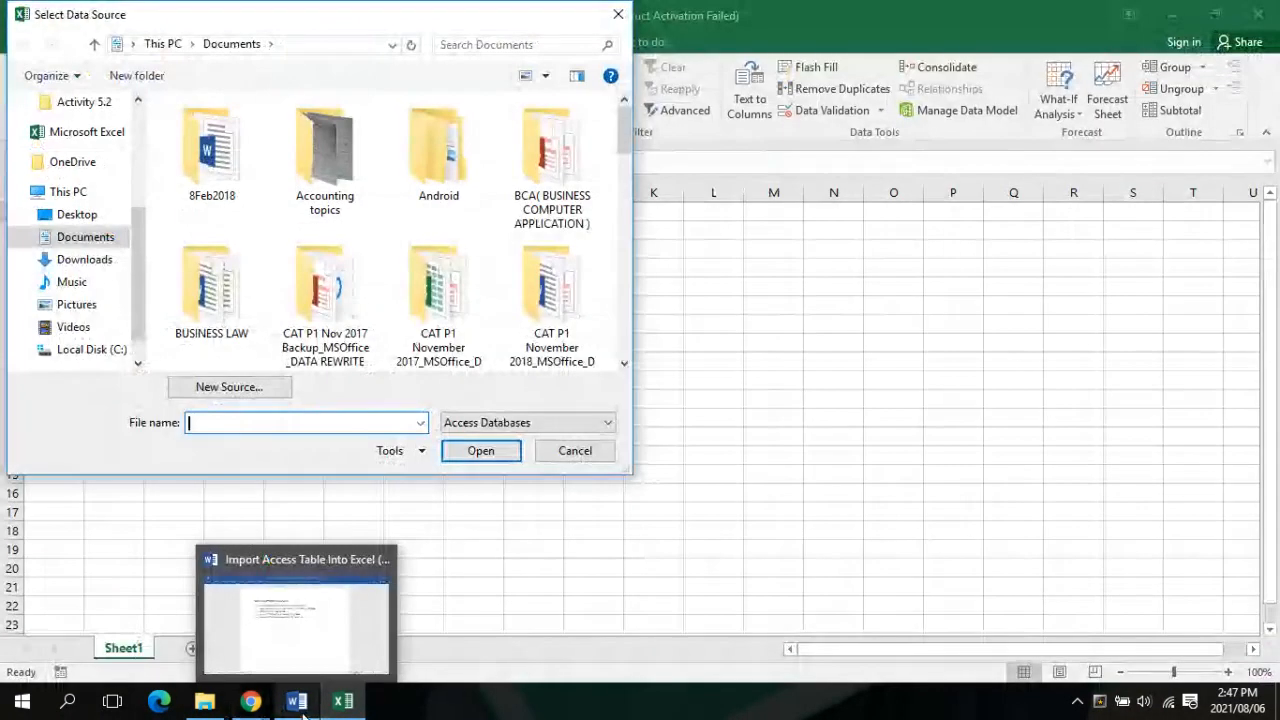
{"action": "mouse_move", "coordinate": [250, 705]}
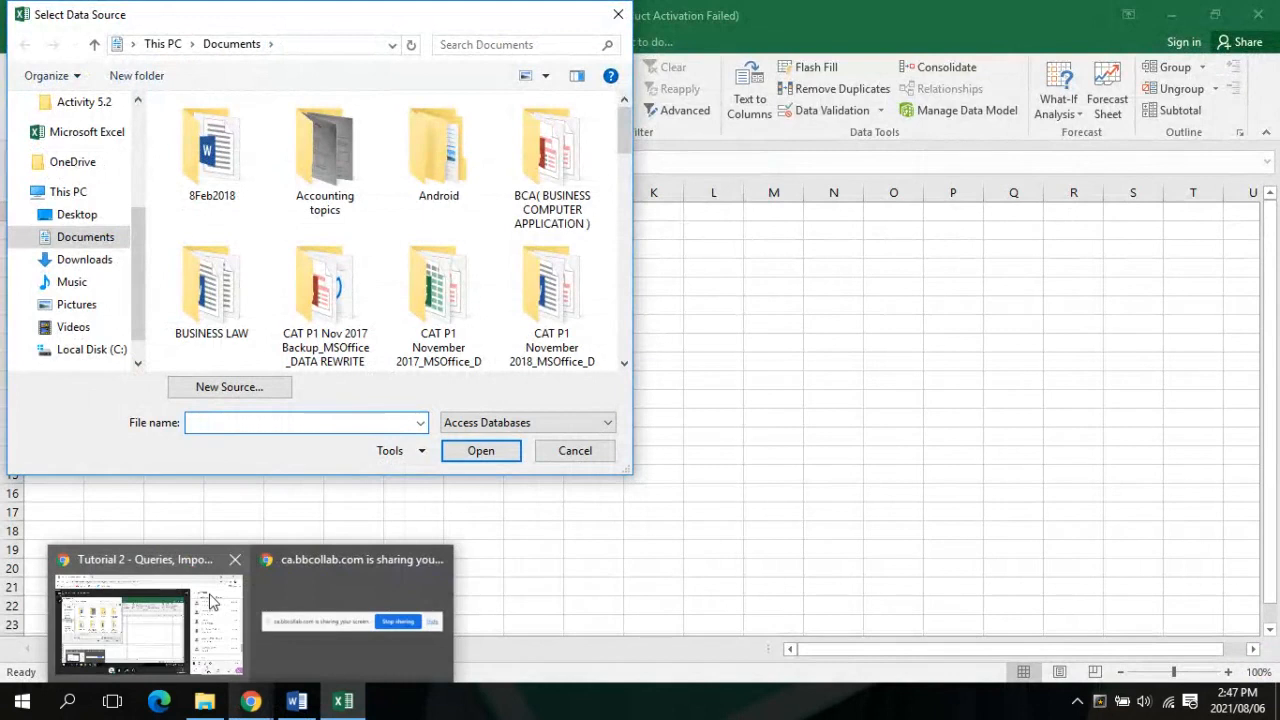
{"action": "mouse_move", "coordinate": [210, 600]}
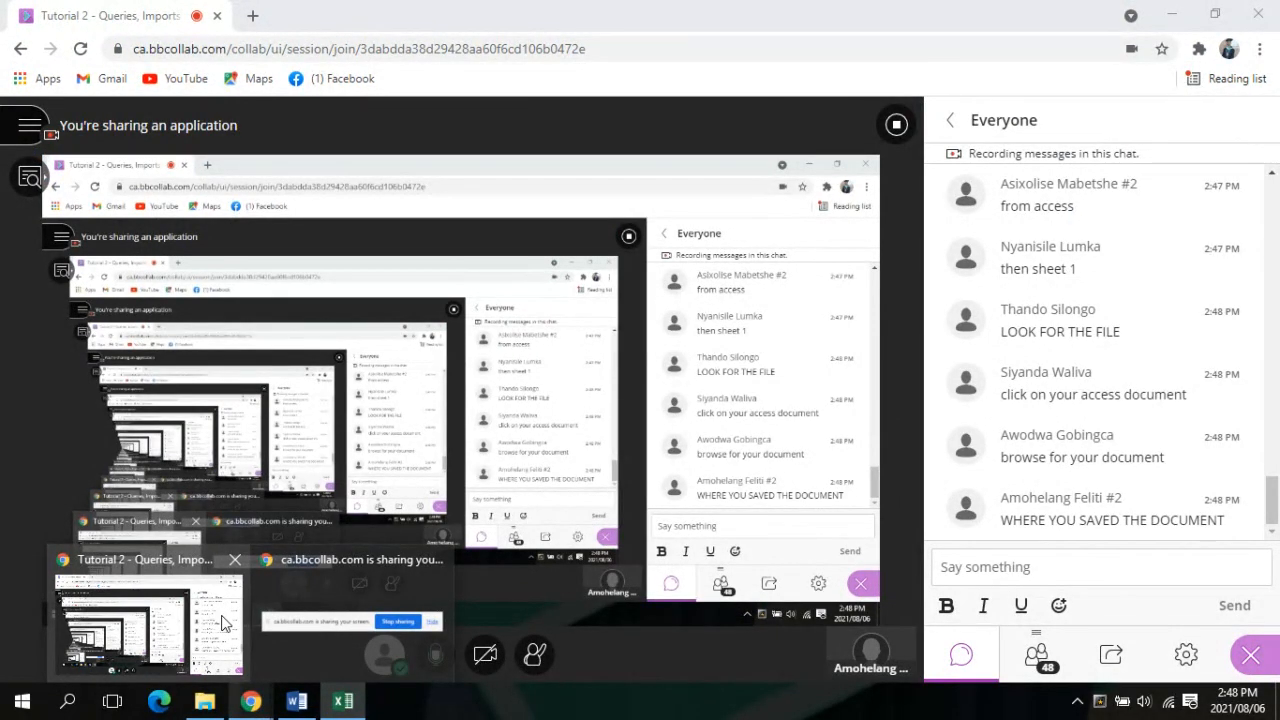
{"action": "left_click", "coordinate": [343, 701]}
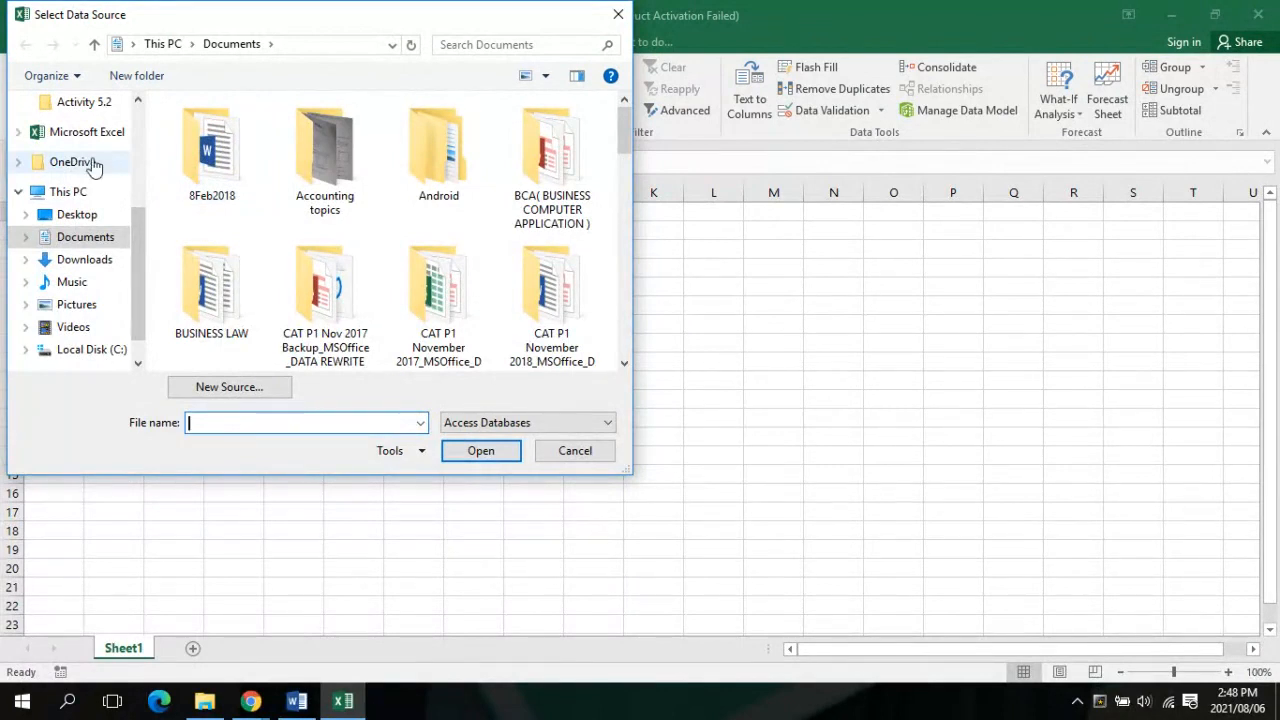
{"action": "left_click", "coordinate": [84, 219]}
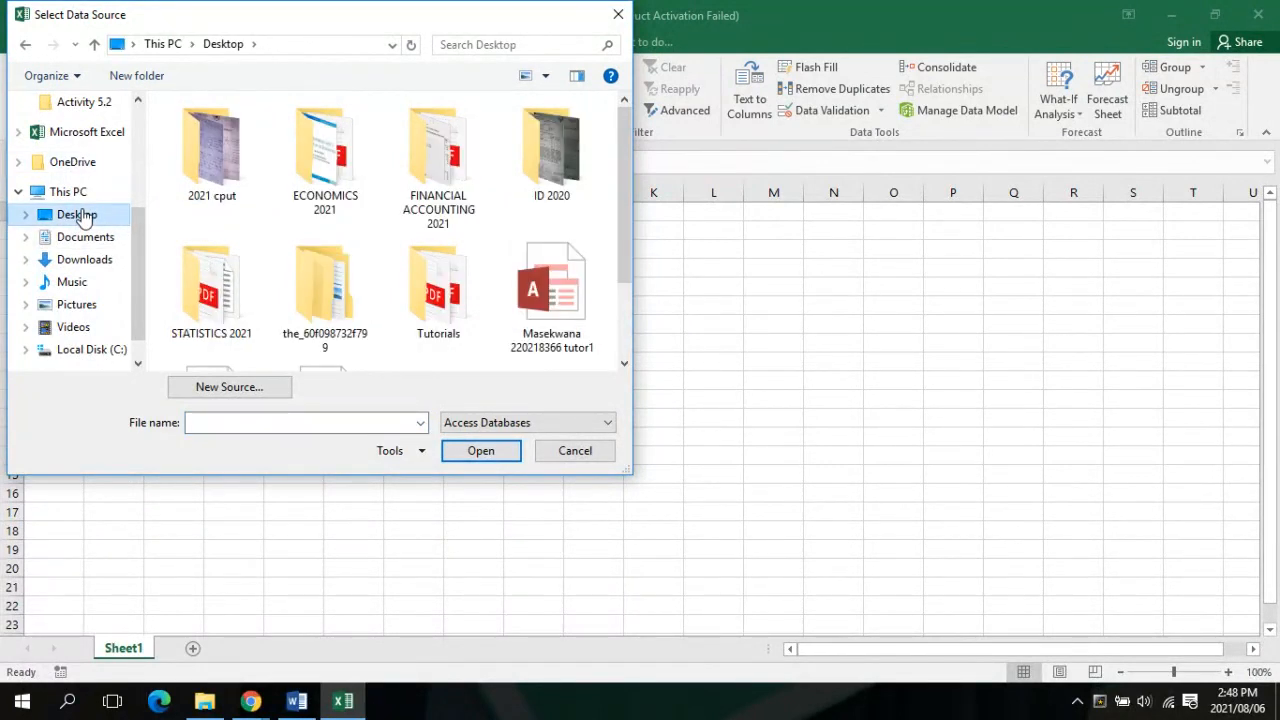
{"action": "double_click", "coordinate": [443, 290]}
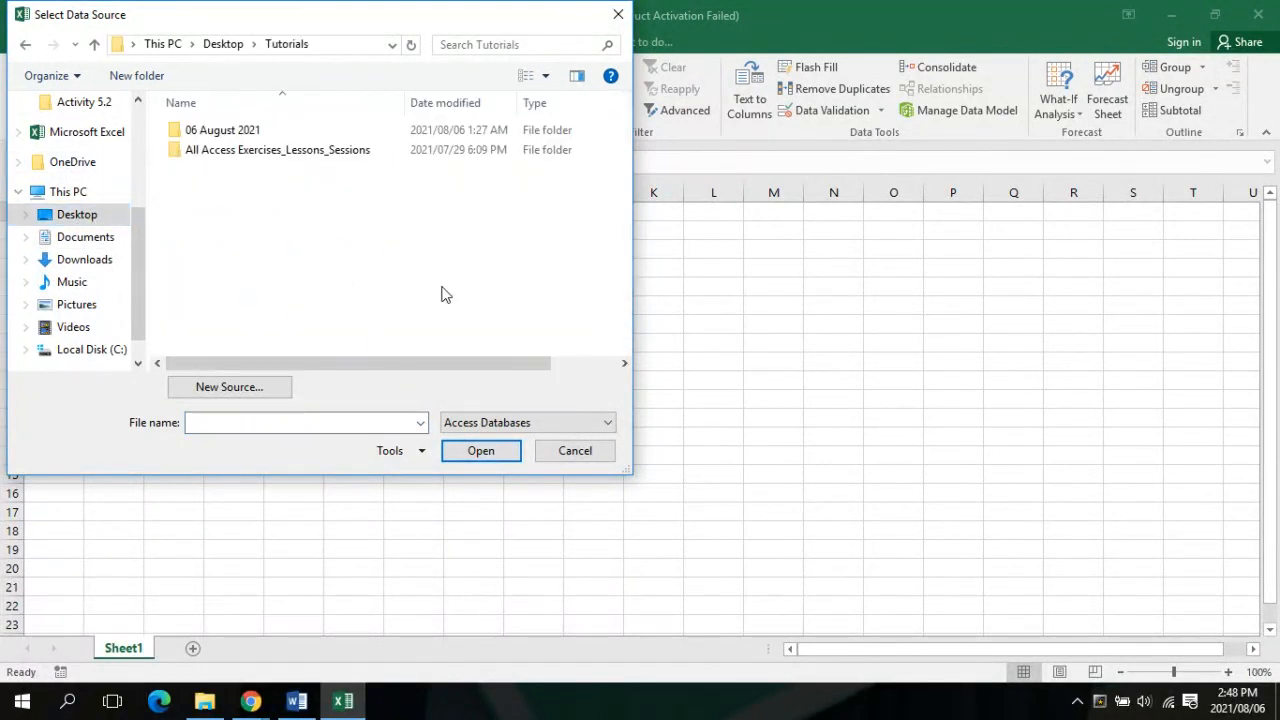
{"action": "double_click", "coordinate": [285, 150]}
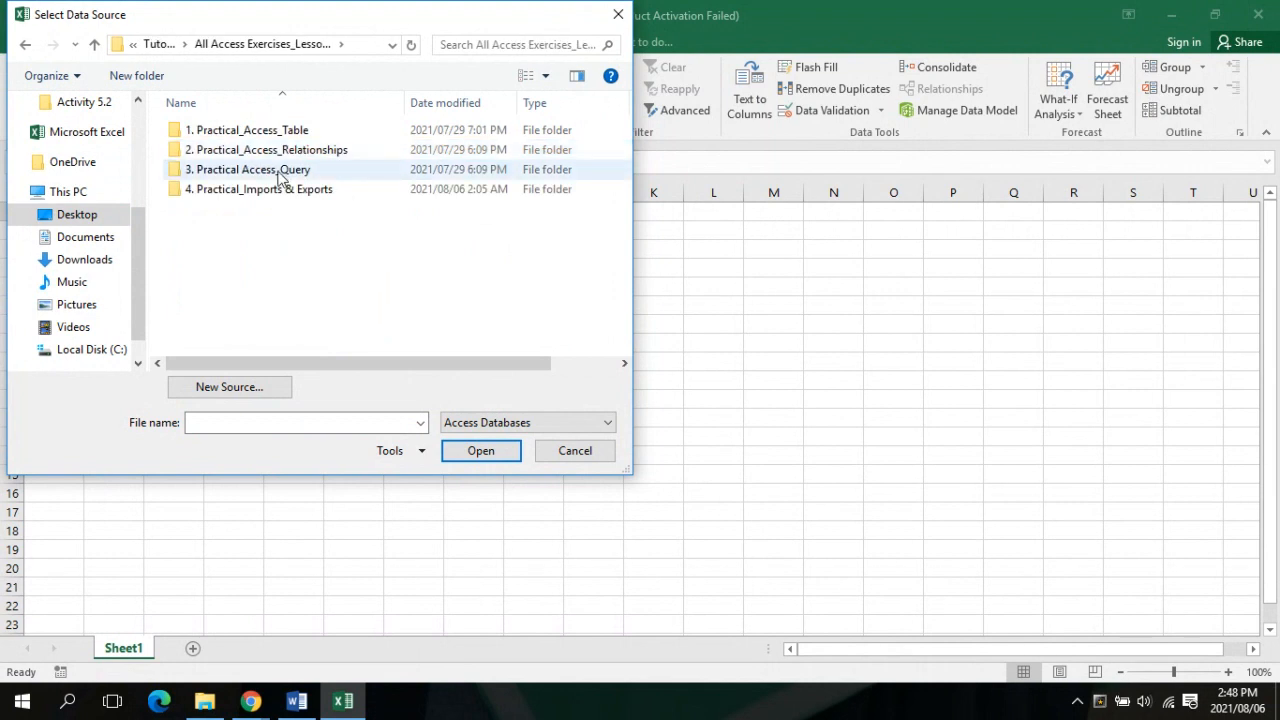
{"action": "double_click", "coordinate": [277, 194]}
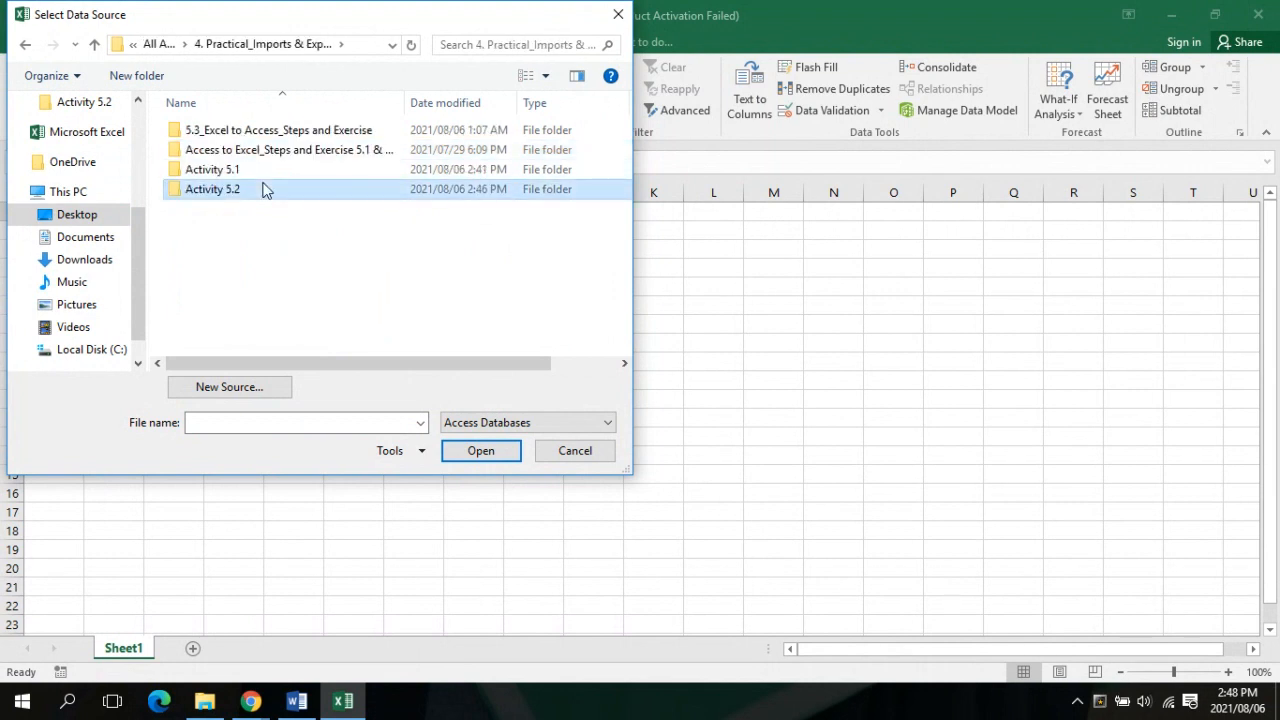
{"action": "double_click", "coordinate": [263, 189]}
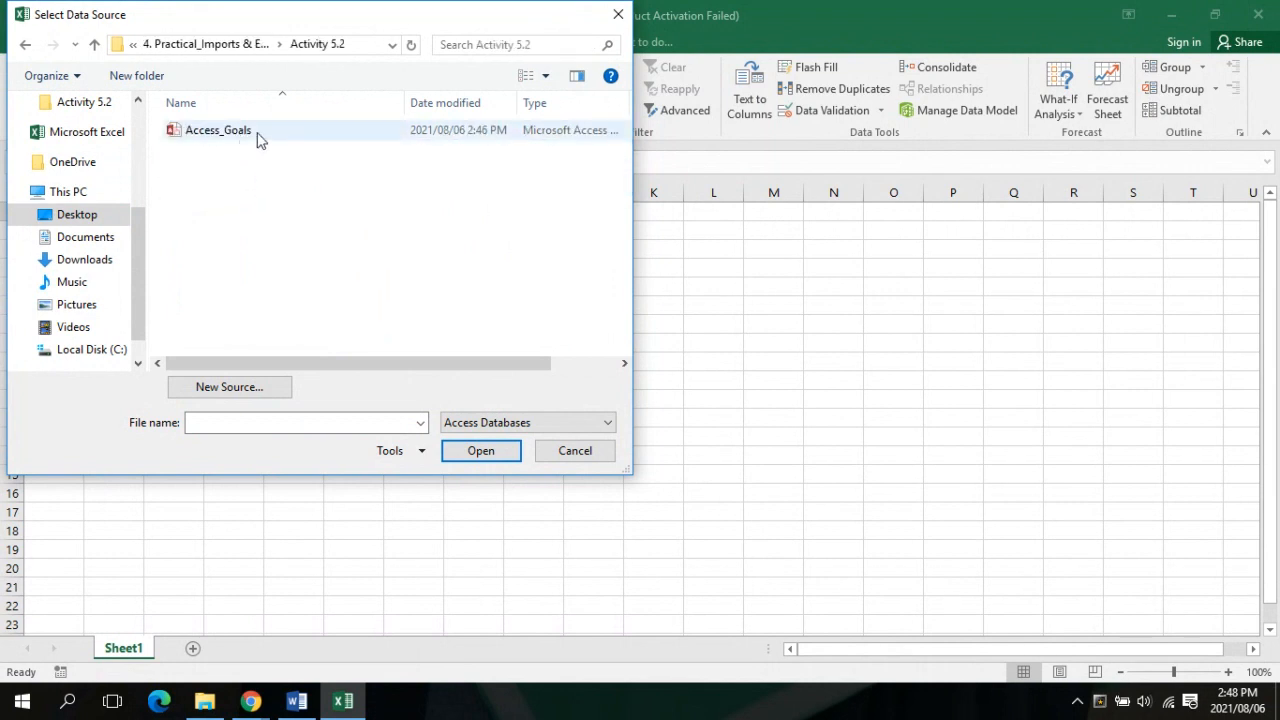
{"action": "left_click", "coordinate": [276, 139]}
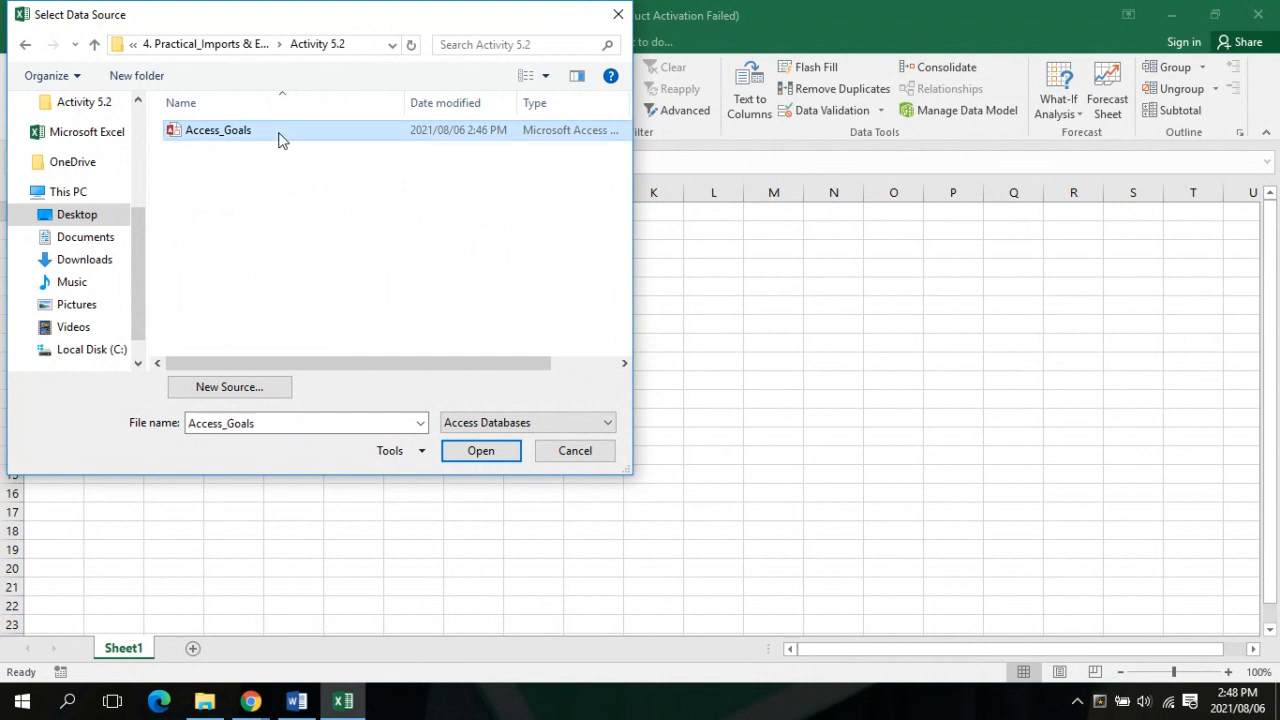
Open Access_Goals and import it as a Table at $A$1 of the existing worksheet
{"action": "left_click", "coordinate": [478, 450]}
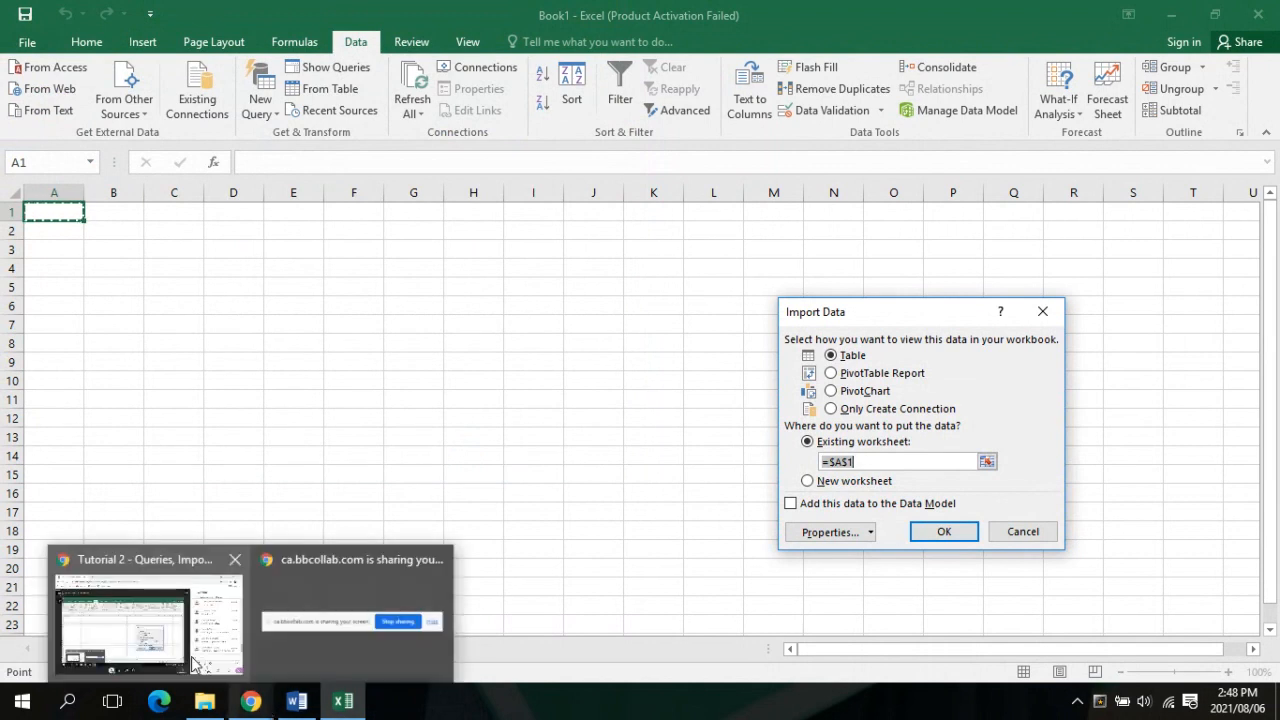
{"action": "mouse_move", "coordinate": [195, 665]}
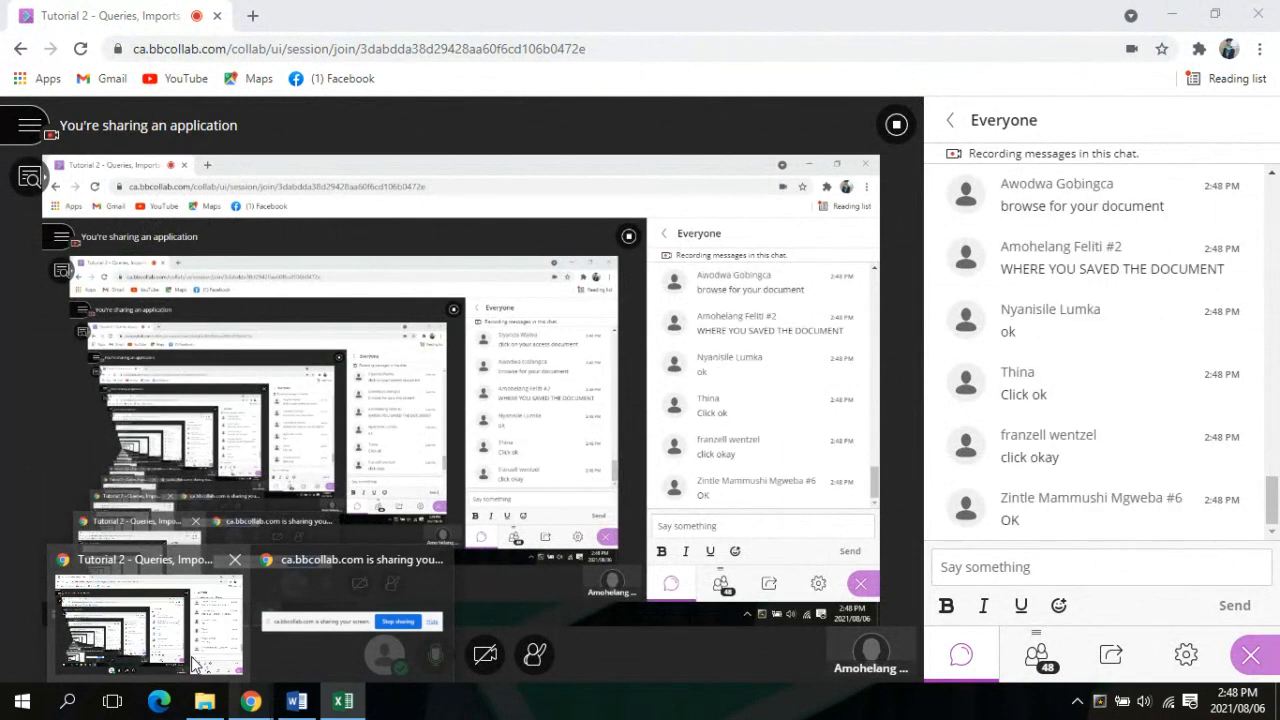
{"action": "left_click", "coordinate": [343, 701]}
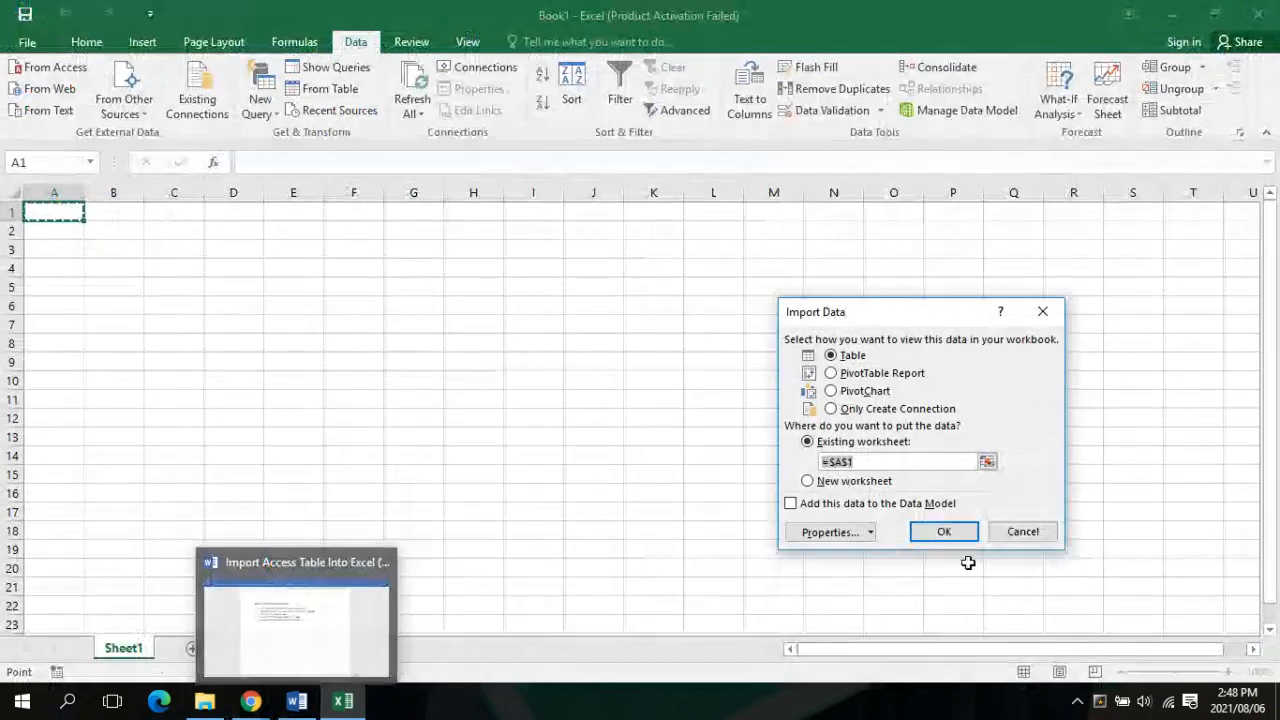
{"action": "left_click", "coordinate": [948, 532]}
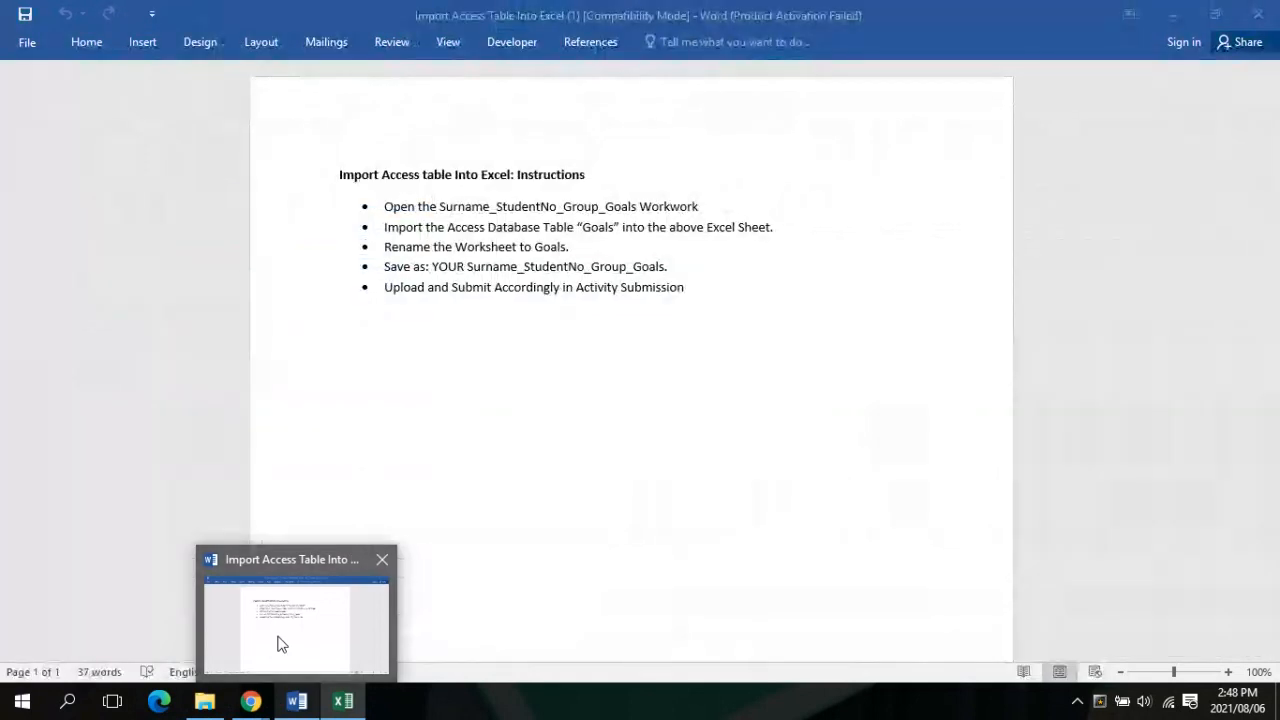
Bring the Word assignment instructions forward, then check the Chrome class session briefly
{"action": "left_click", "coordinate": [279, 643]}
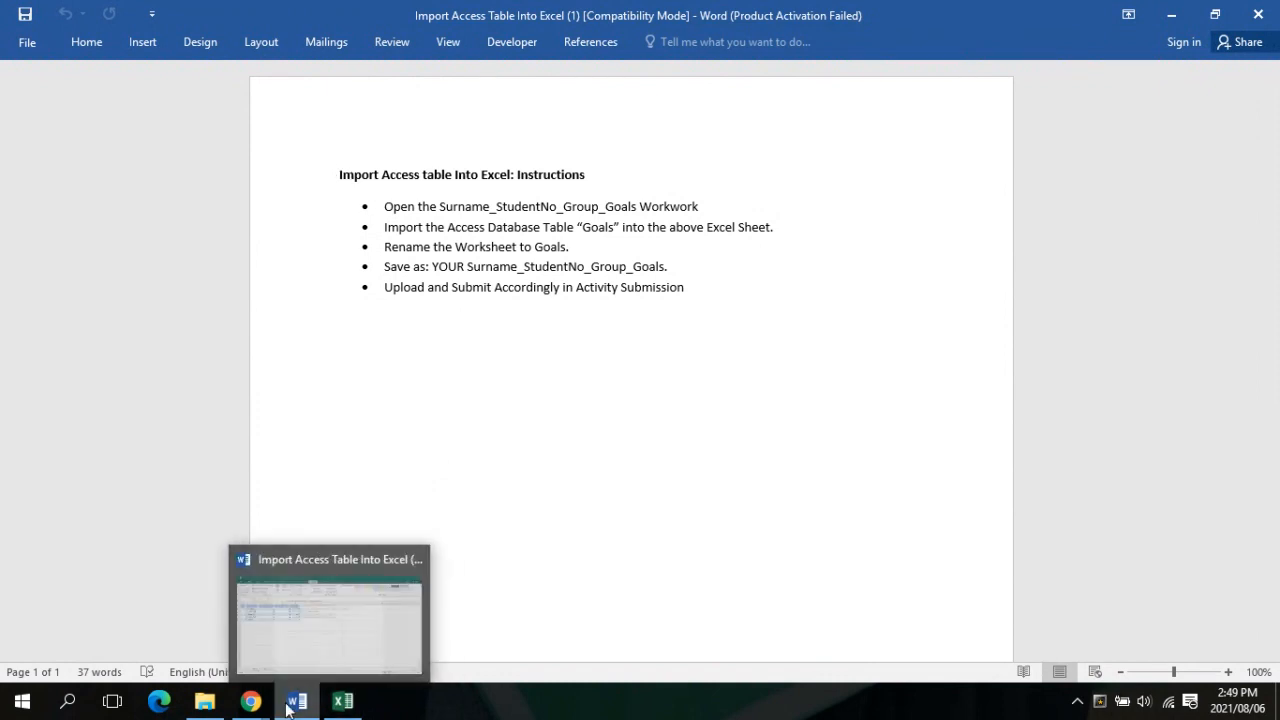
{"action": "left_click", "coordinate": [195, 630]}
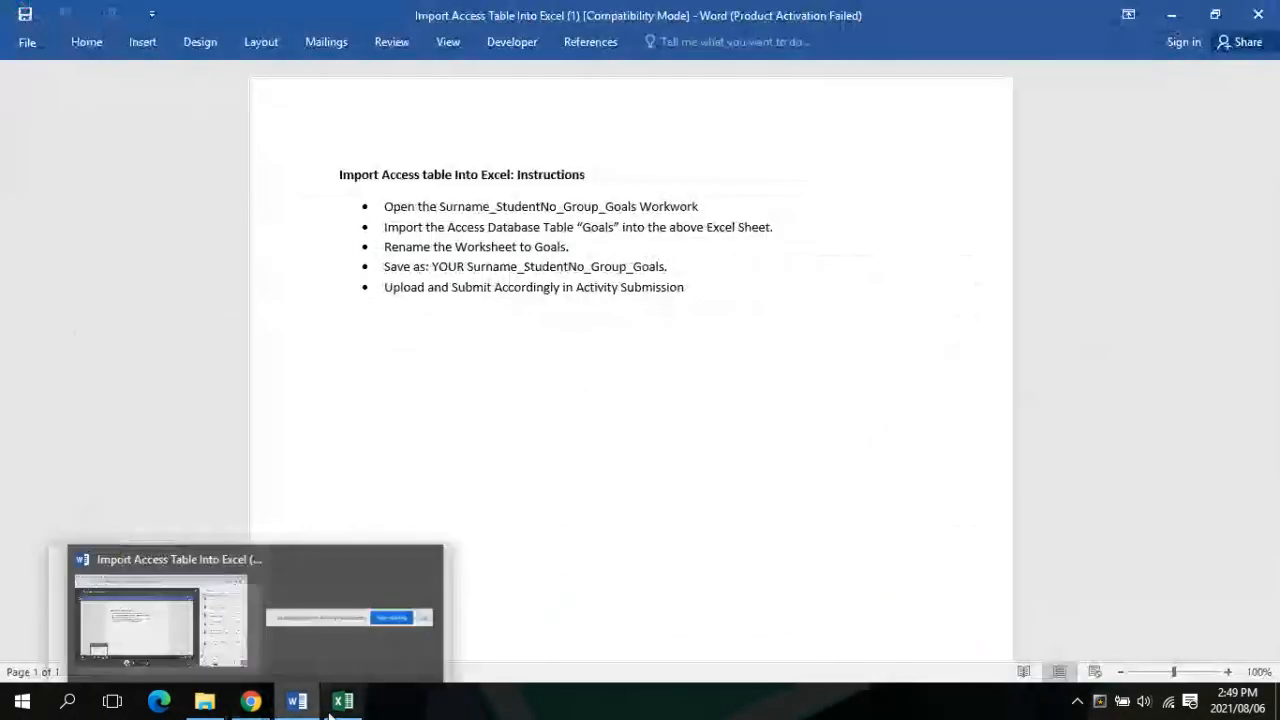
{"action": "mouse_move", "coordinate": [346, 714]}
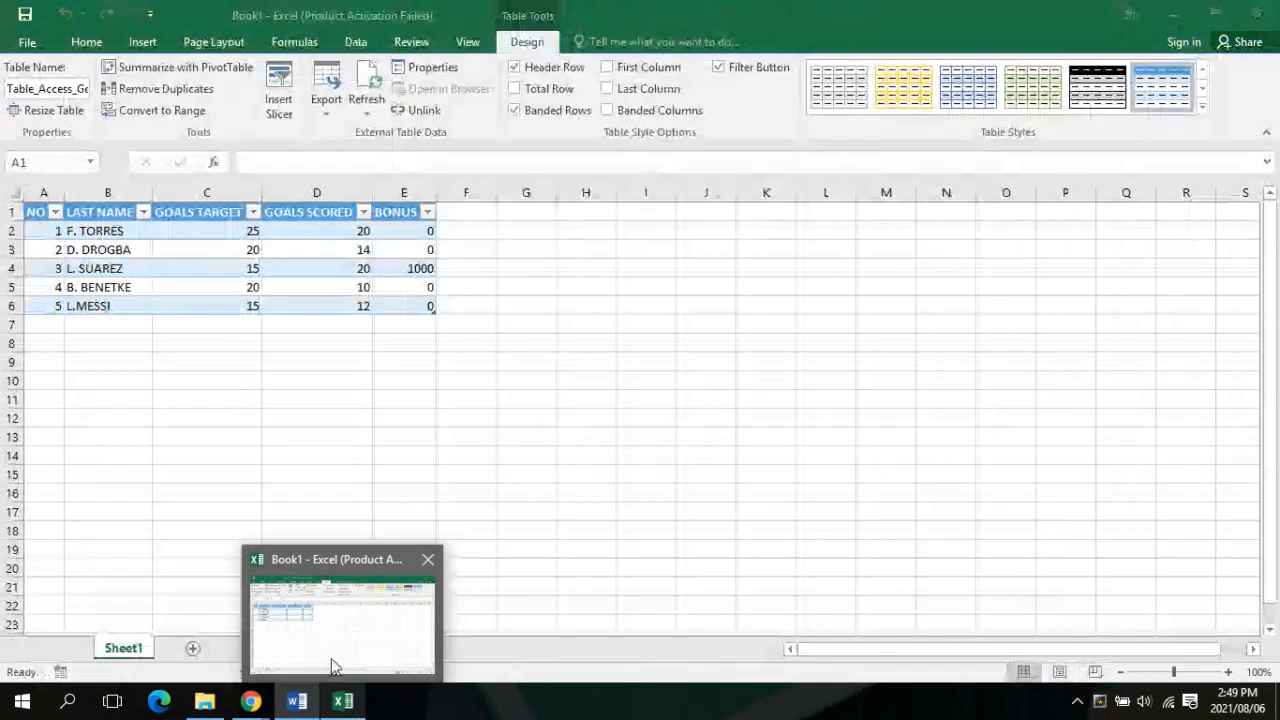
{"action": "mouse_move", "coordinate": [313, 662]}
{"action": "mouse_move", "coordinate": [251, 700]}
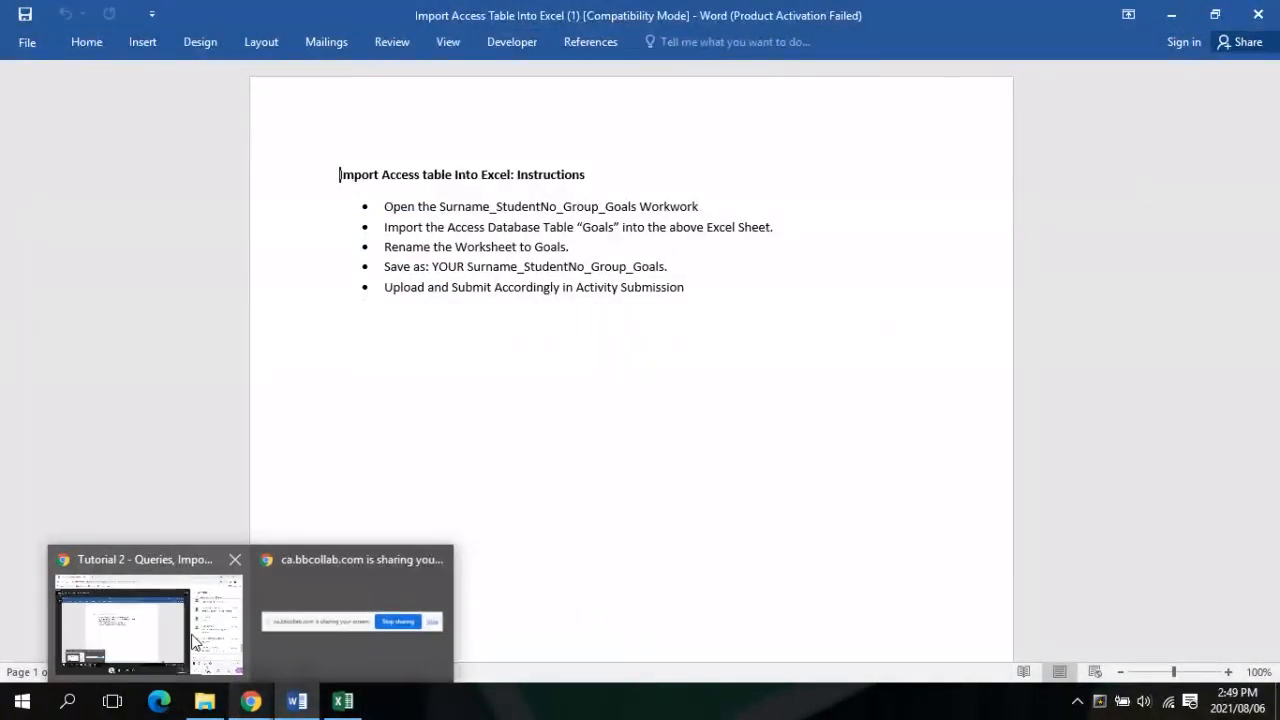
{"action": "mouse_move", "coordinate": [195, 641]}
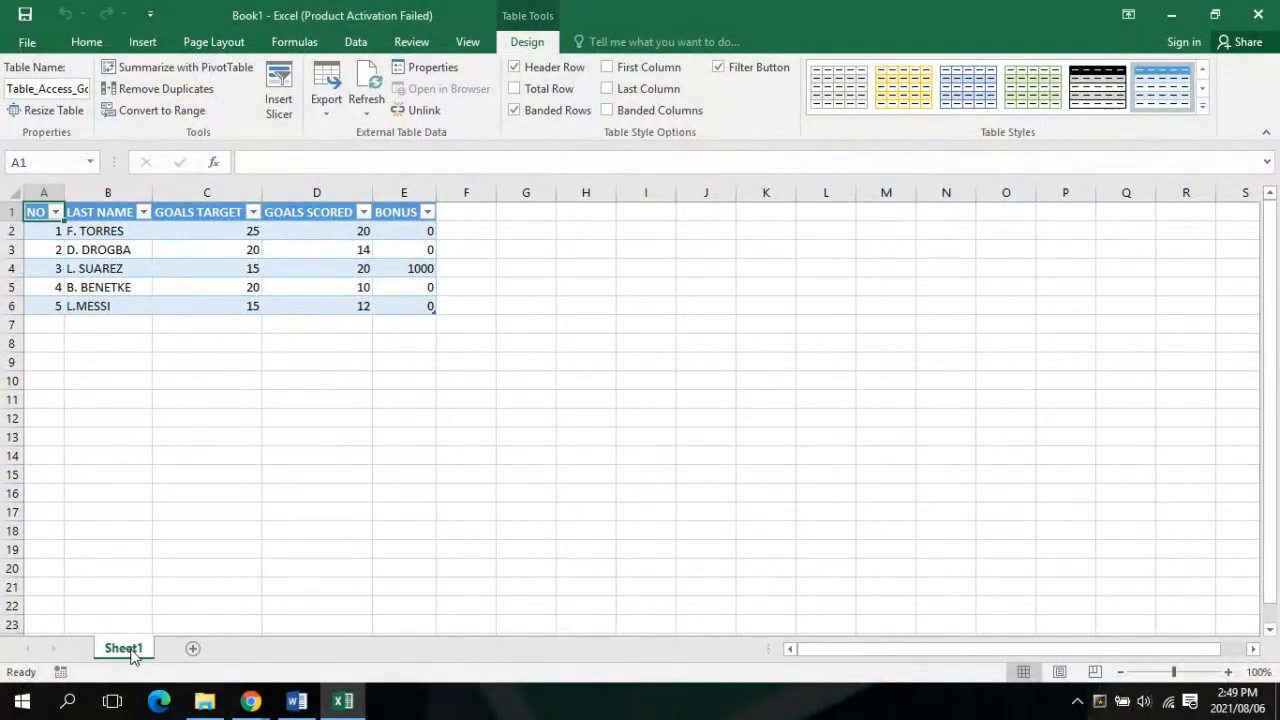
Rename the Sheet1 worksheet tab to 'Goals', glancing at the Word instructions midway
{"action": "right_click", "coordinate": [125, 648]}
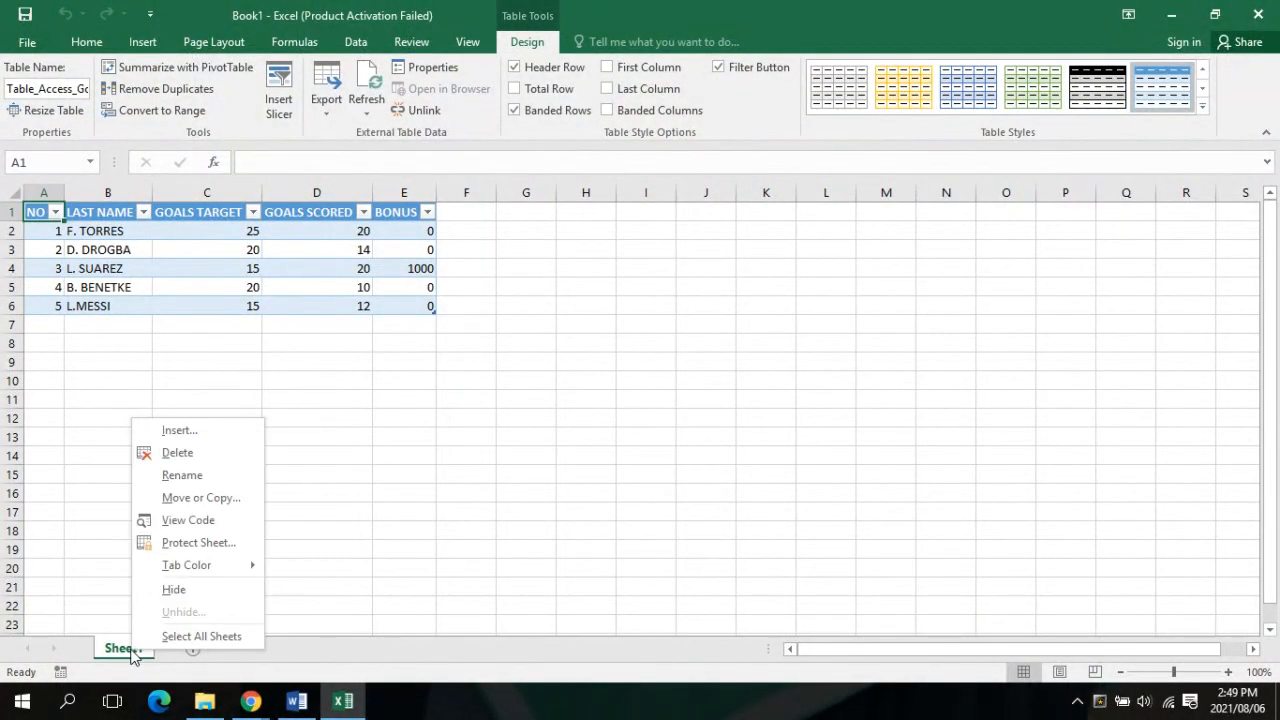
{"action": "left_click", "coordinate": [182, 476]}
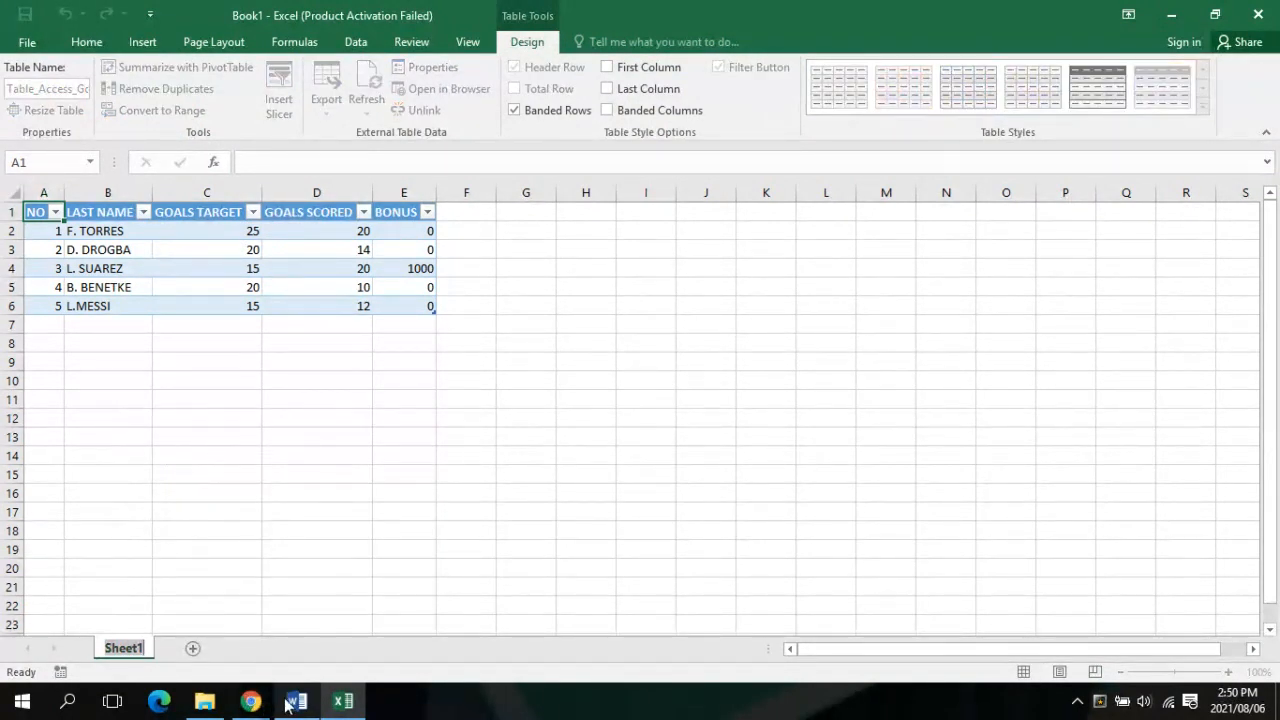
{"action": "mouse_move", "coordinate": [296, 702]}
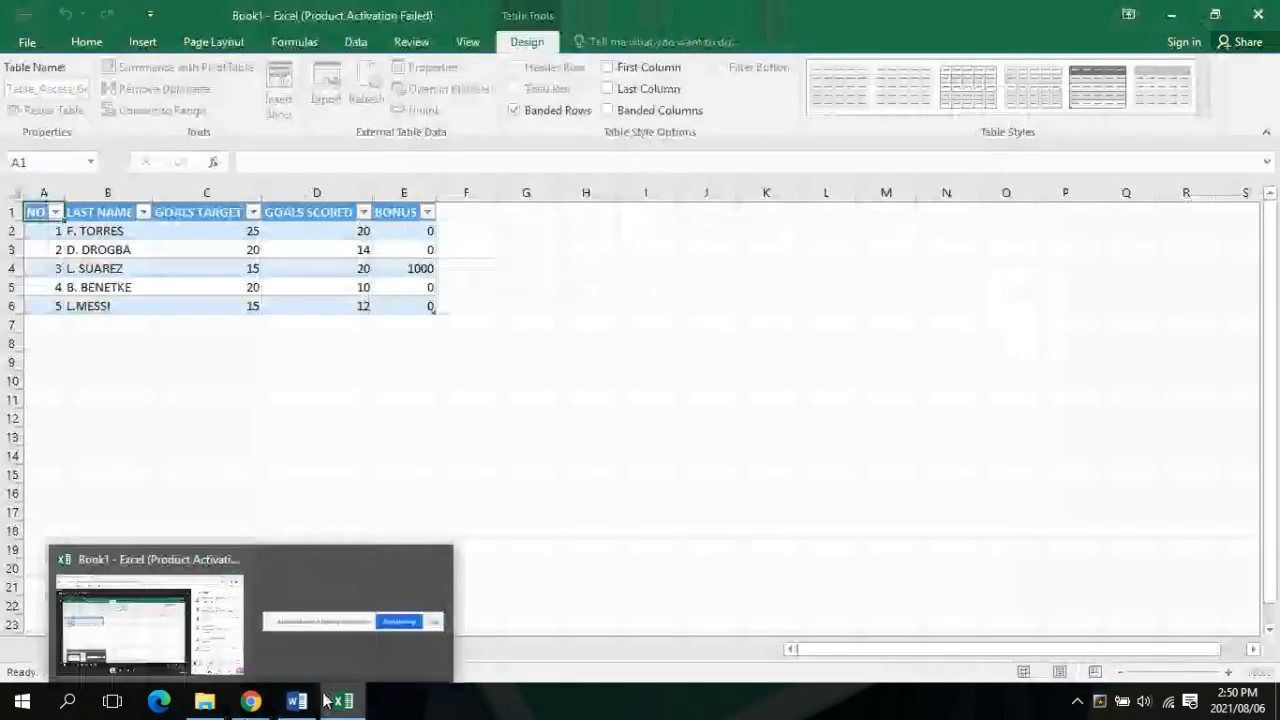
{"action": "left_click", "coordinate": [340, 702]}
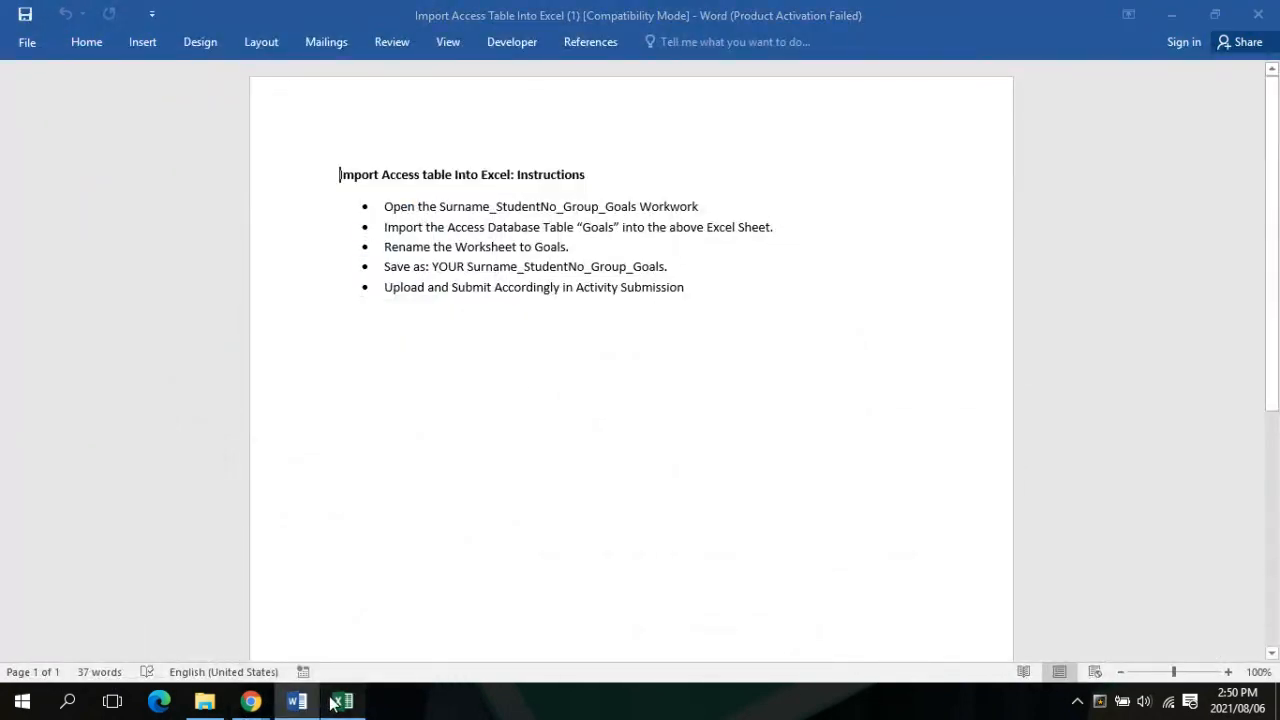
{"action": "left_click", "coordinate": [340, 702]}
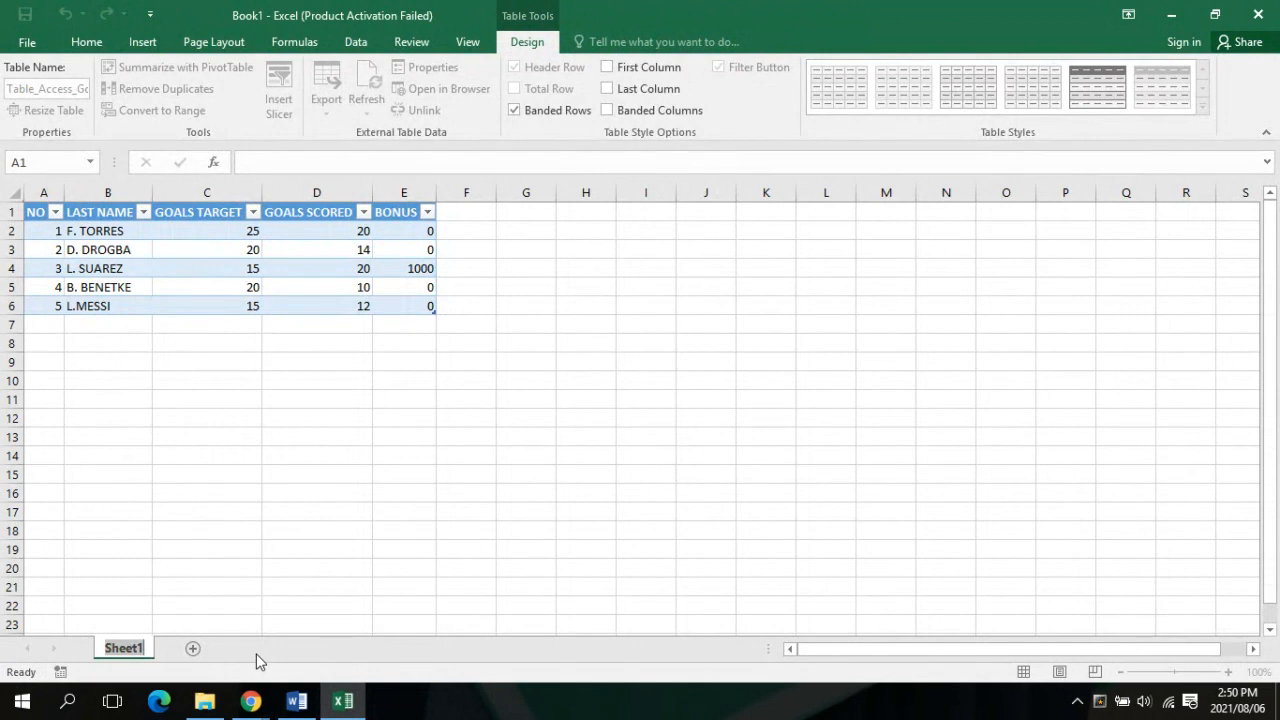
{"action": "type", "text": "Go"}
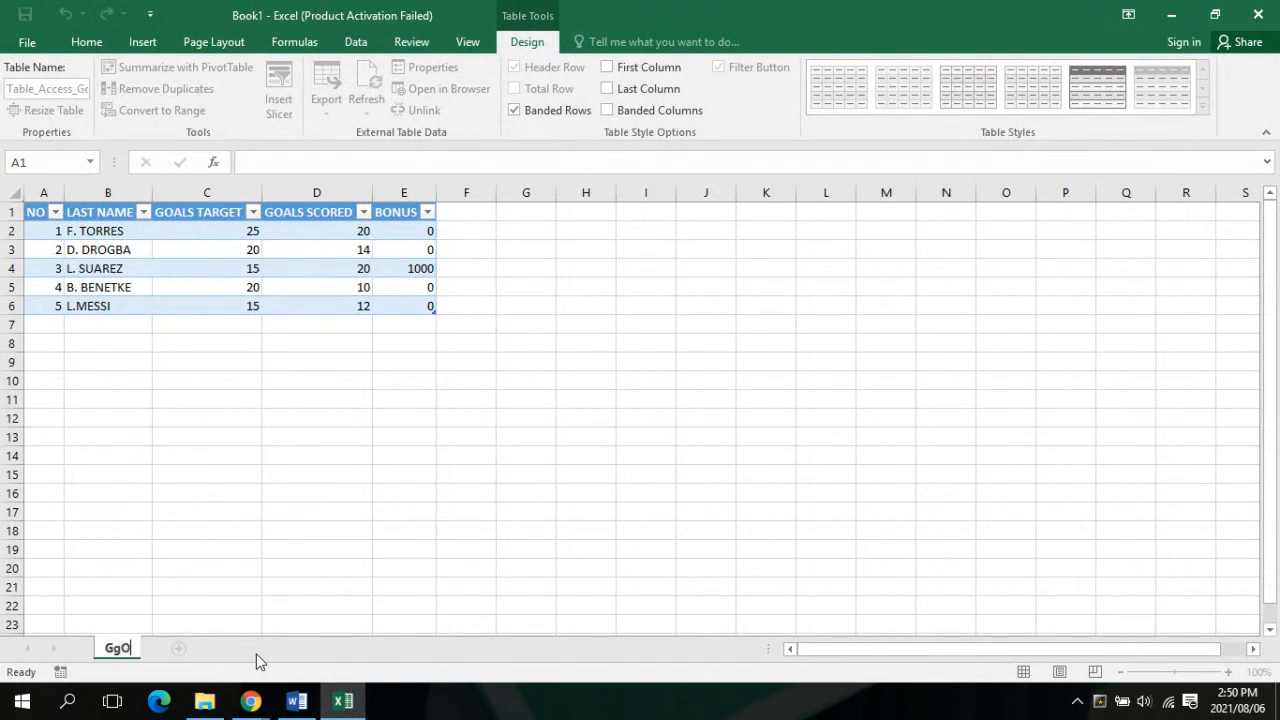
{"action": "type", "text": "als"}
{"action": "key", "text": "Return"}
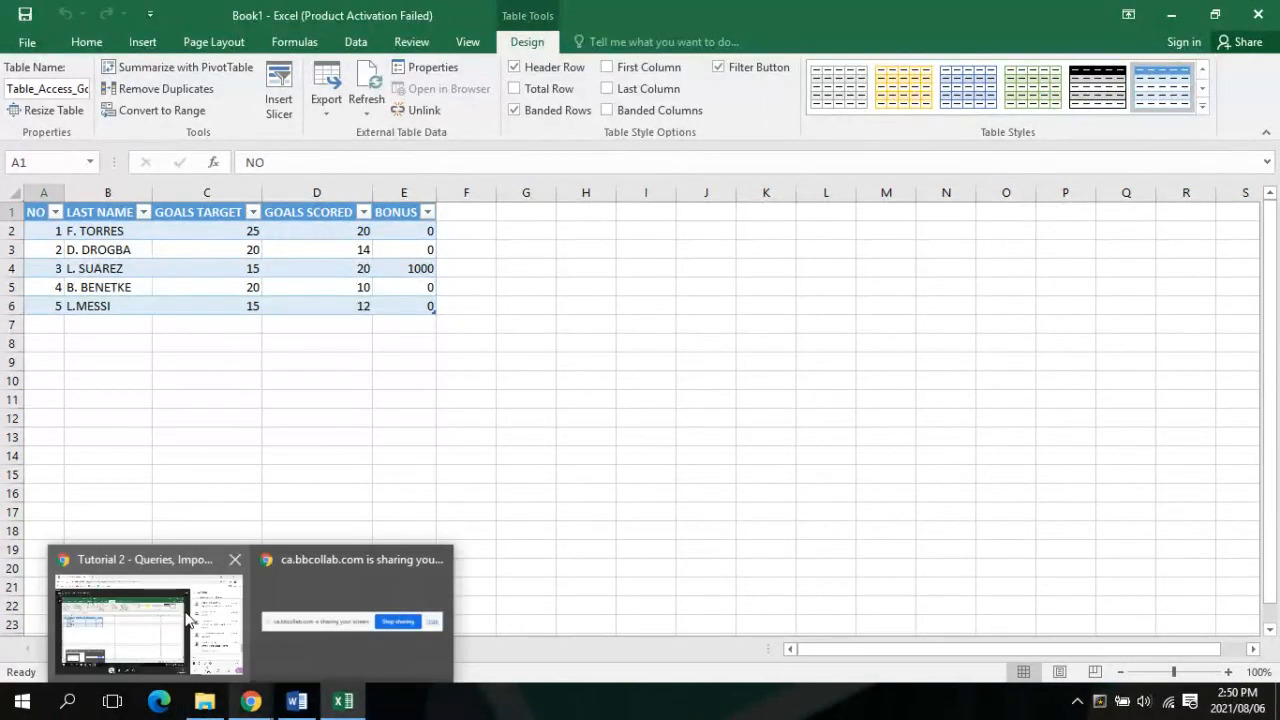
Move from the Collaborate session and Word instructions back to the Excel Book1 workbook with the Goals sheet
{"action": "left_click", "coordinate": [150, 620]}
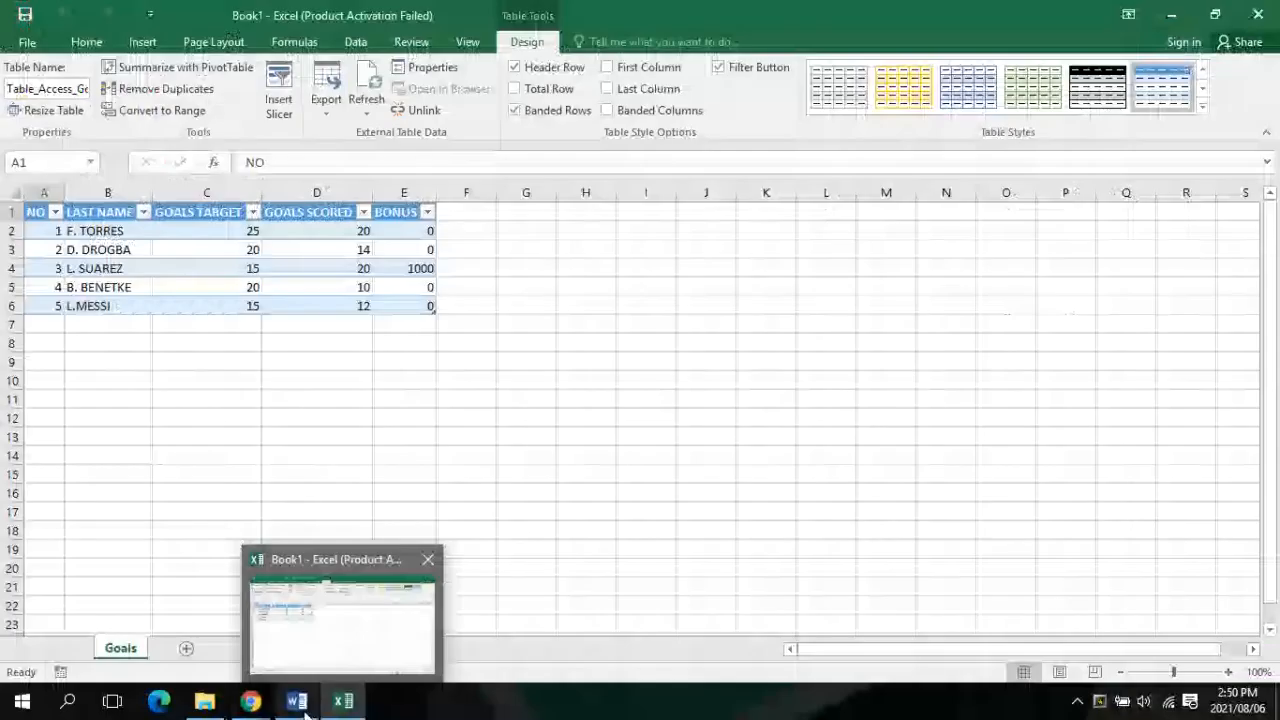
{"action": "left_click", "coordinate": [297, 701]}
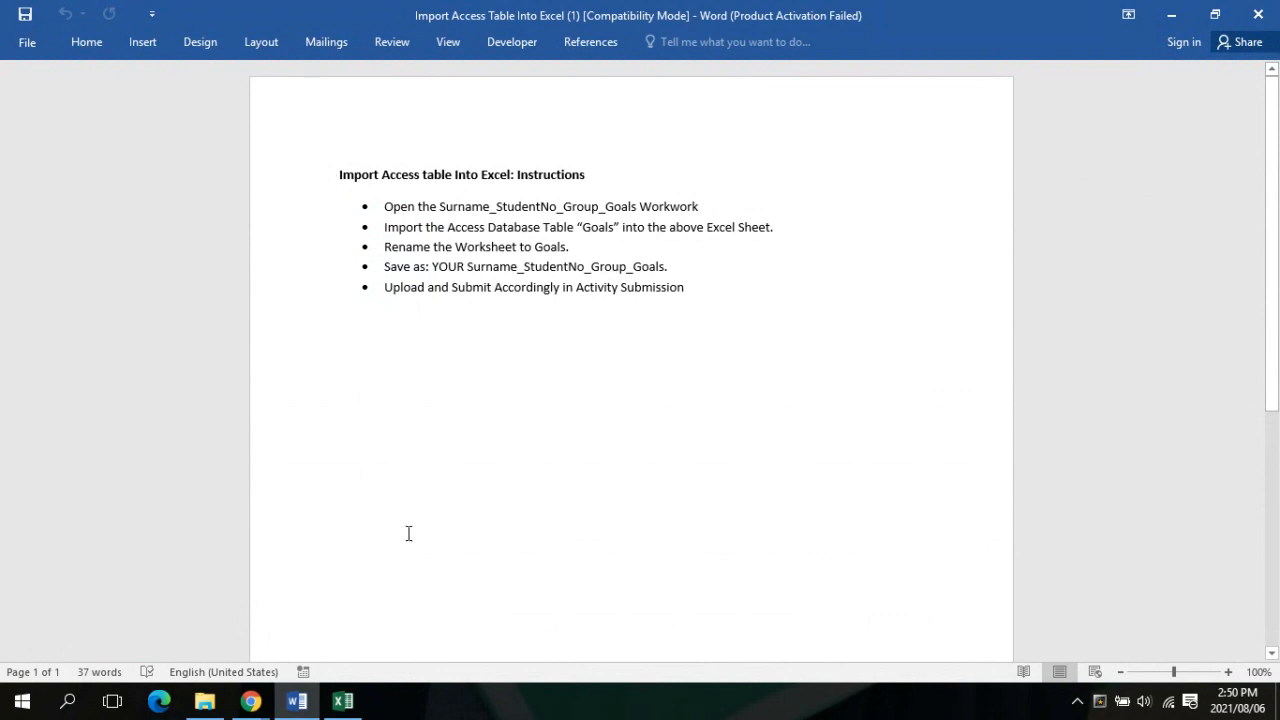
{"action": "mouse_move", "coordinate": [365, 706]}
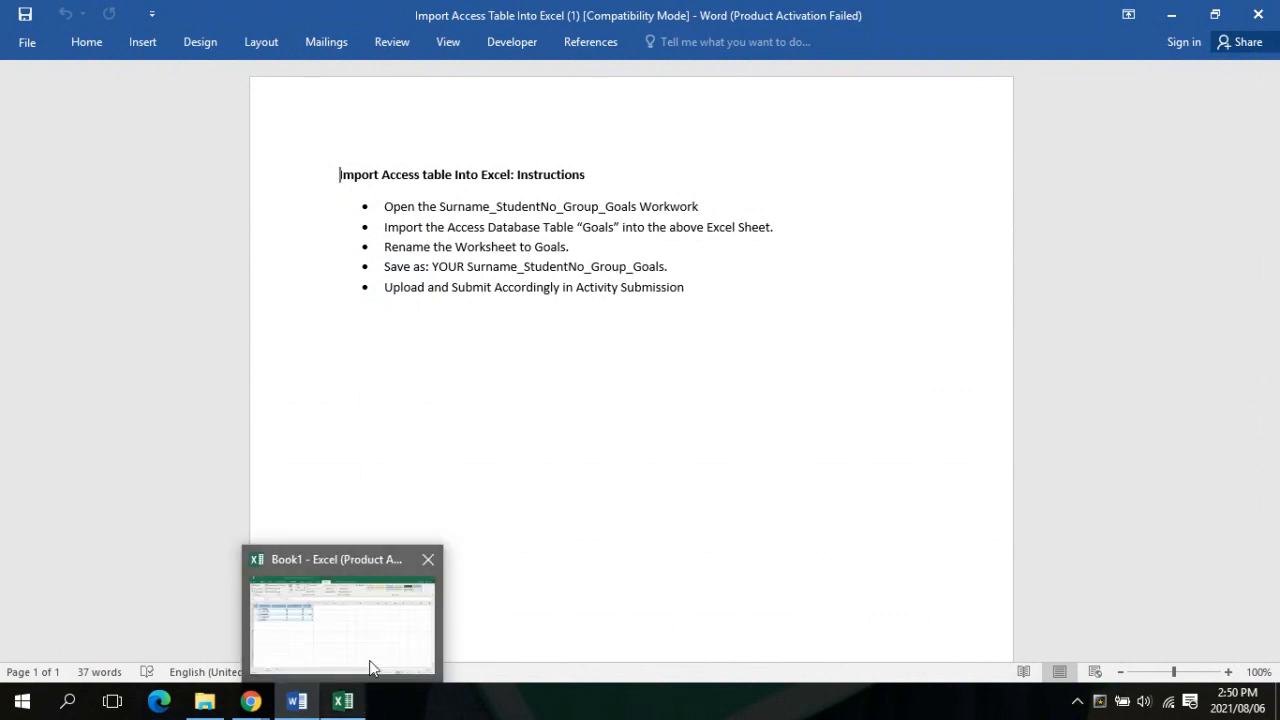
{"action": "left_click", "coordinate": [370, 662]}
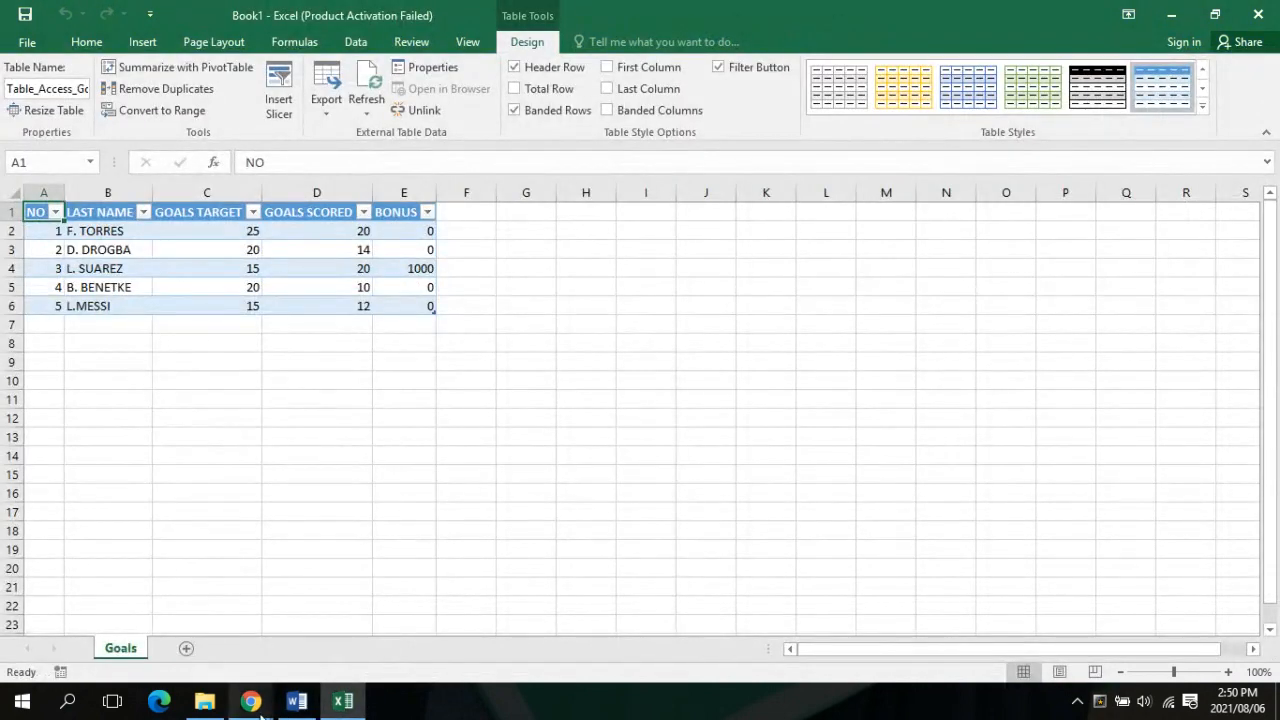
{"action": "mouse_move", "coordinate": [255, 705]}
{"action": "mouse_move", "coordinate": [224, 632]}
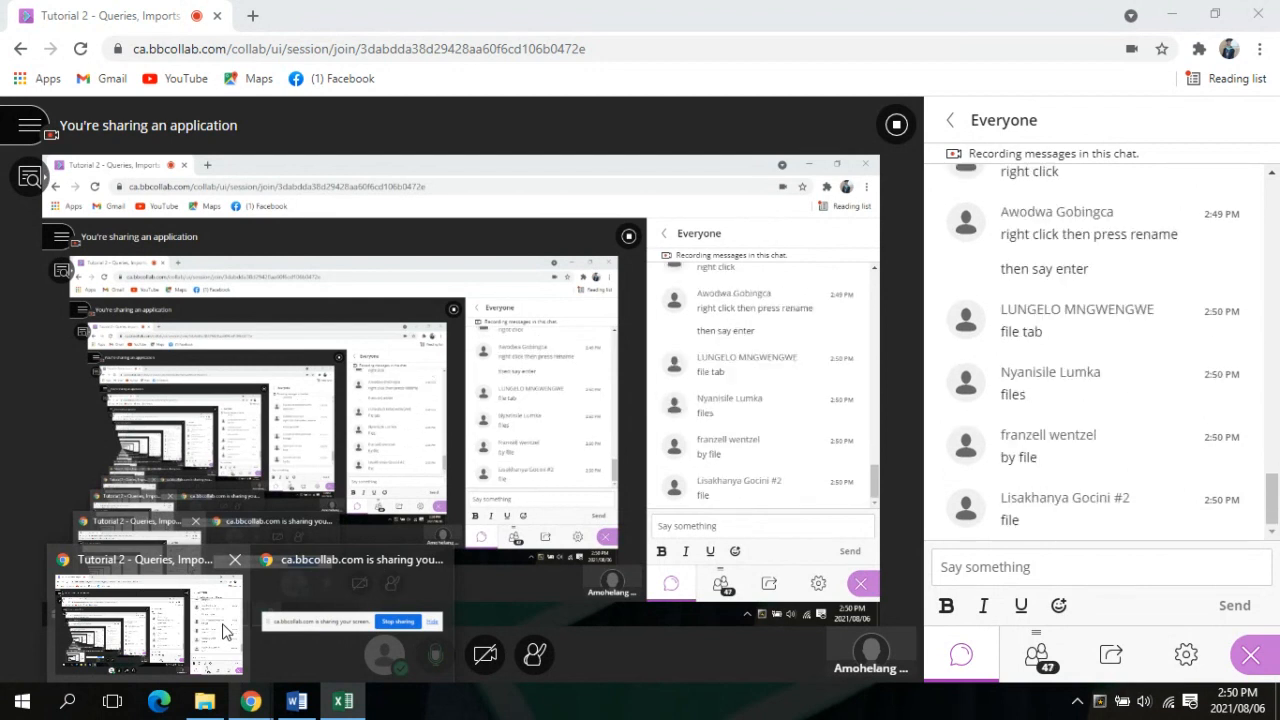
{"action": "left_click", "coordinate": [343, 701]}
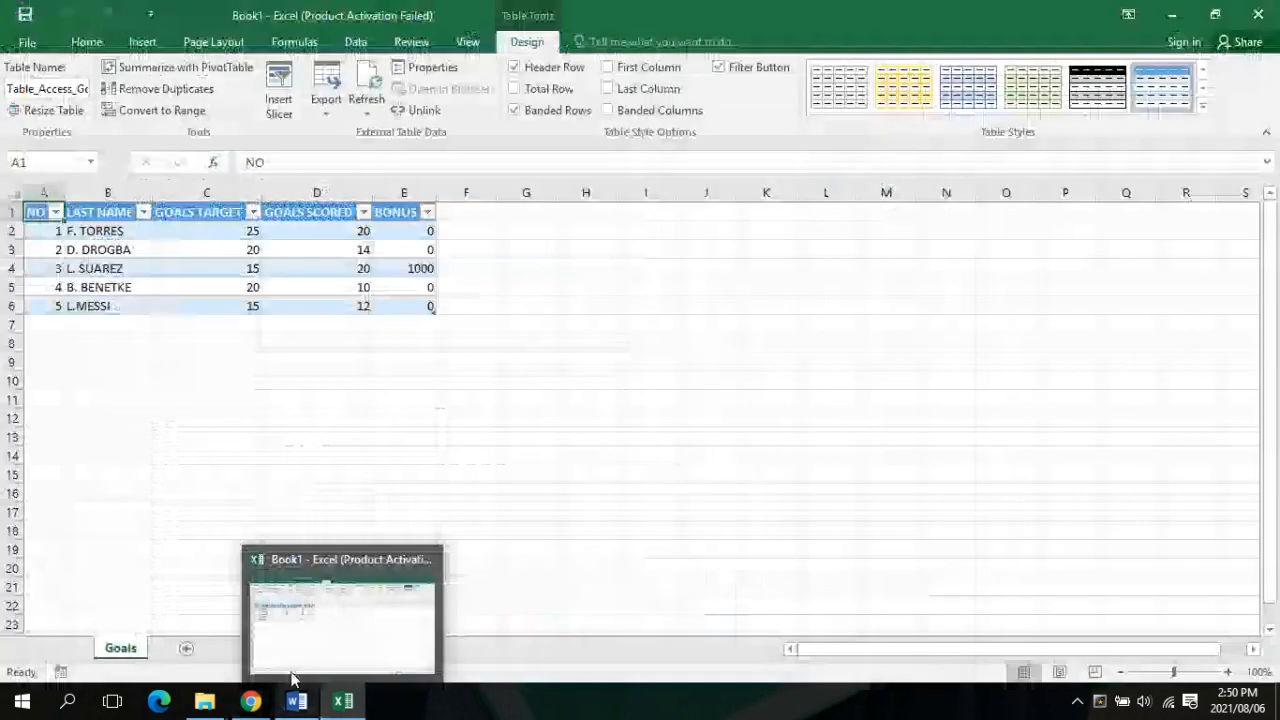
Open File > Save As and choose This PC to bring up the save dialog
{"action": "left_click", "coordinate": [28, 42]}
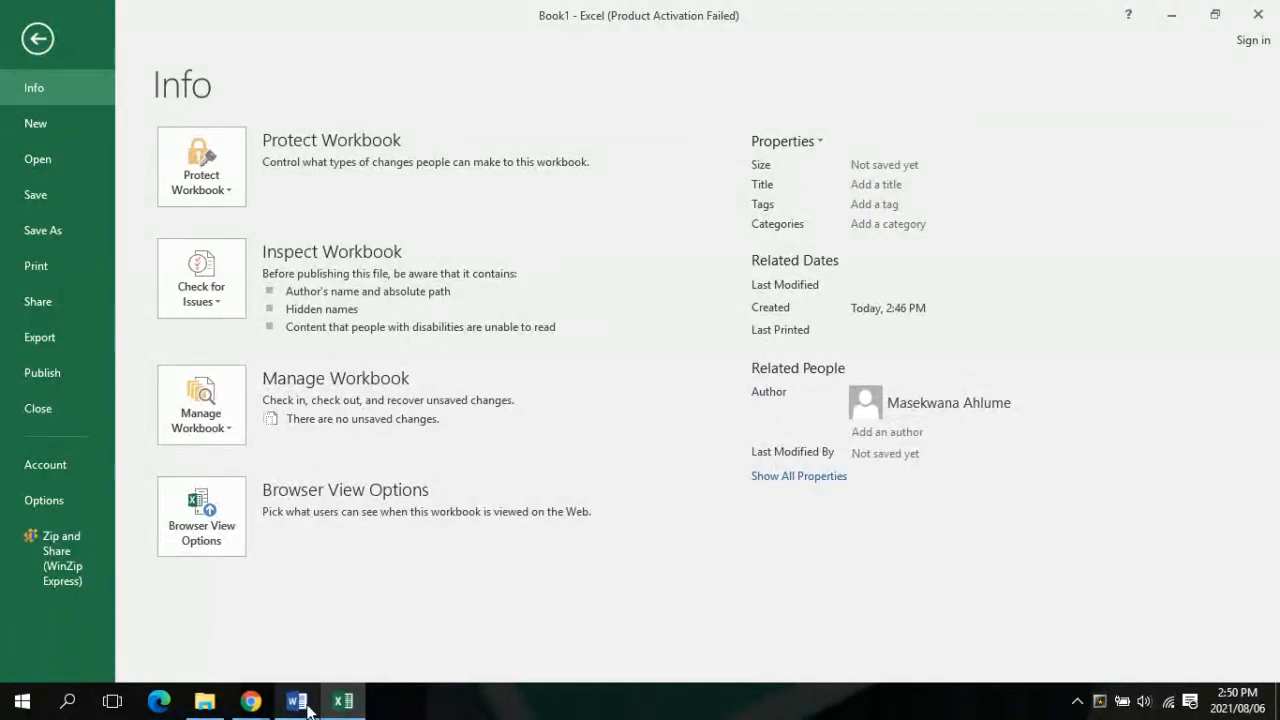
{"action": "mouse_move", "coordinate": [242, 712]}
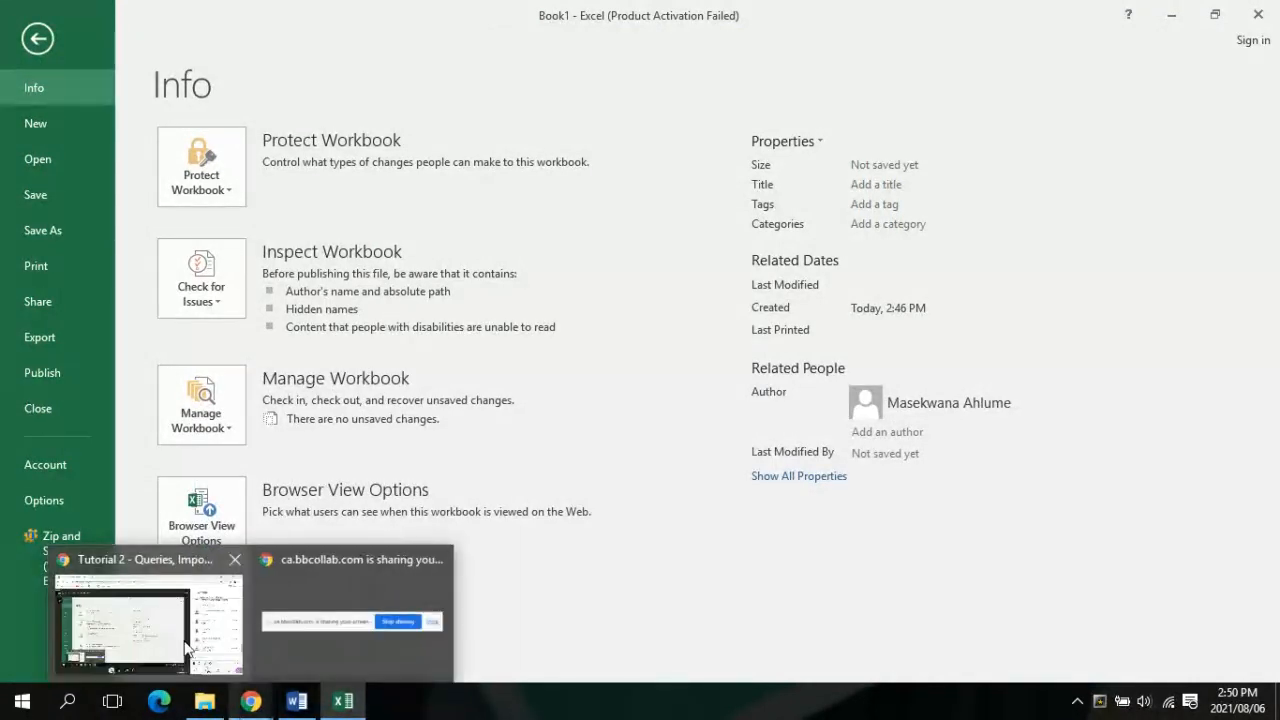
{"action": "left_click", "coordinate": [182, 645]}
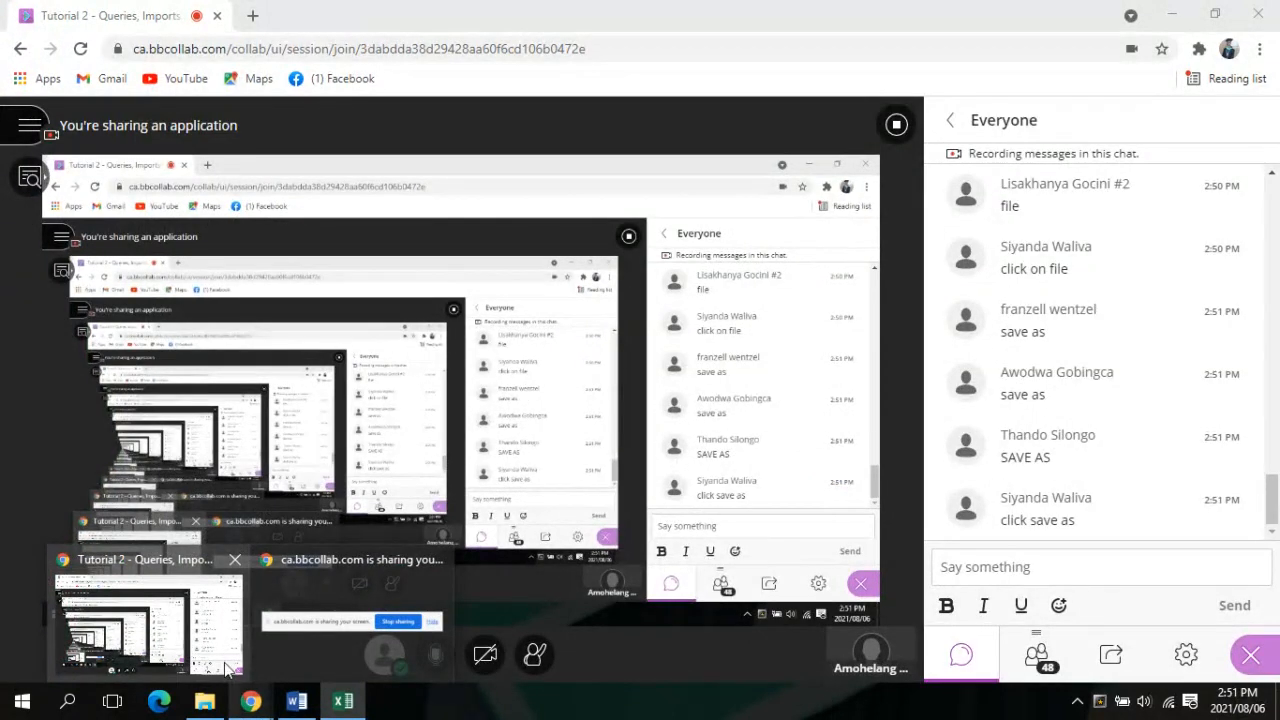
{"action": "left_click", "coordinate": [343, 700]}
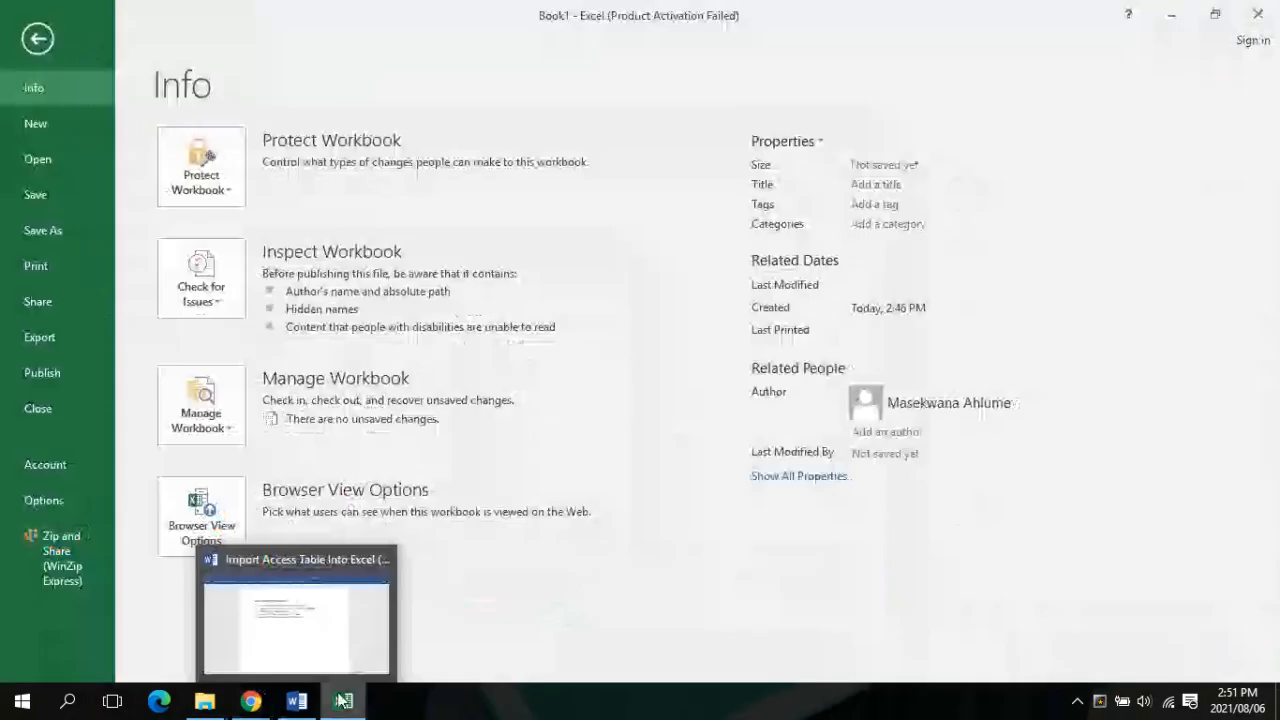
{"action": "left_click", "coordinate": [82, 243]}
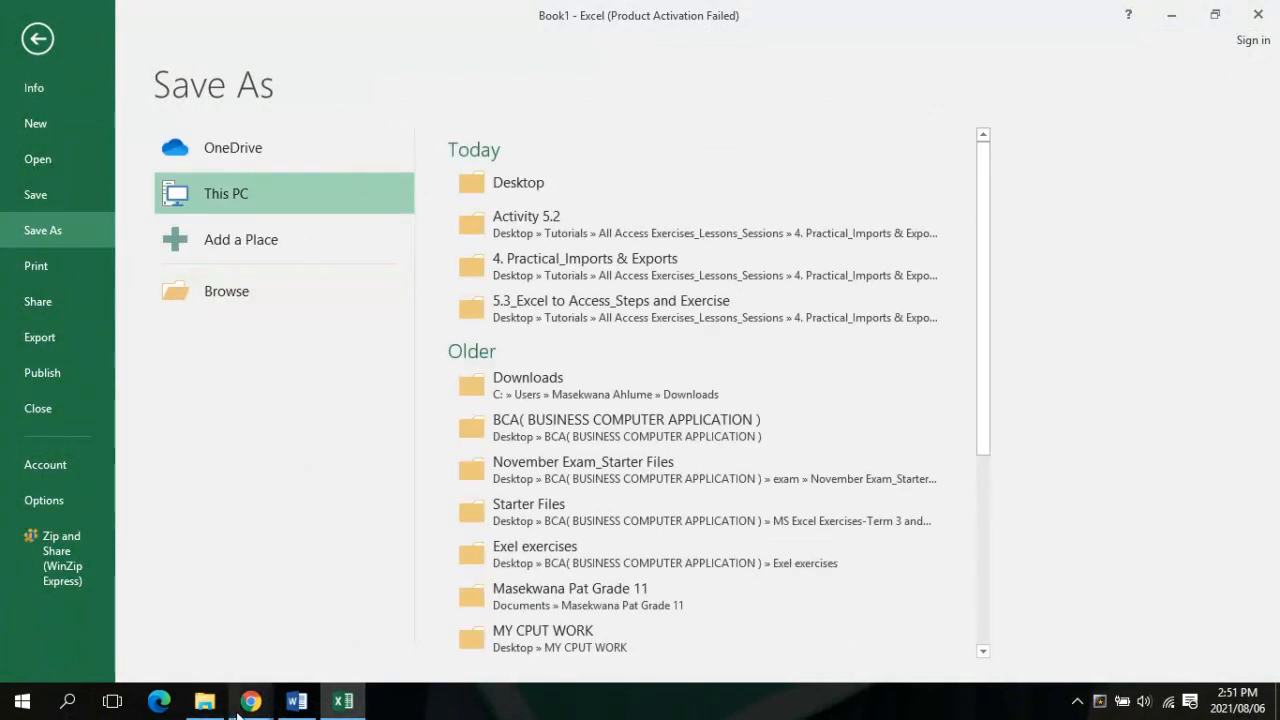
{"action": "mouse_move", "coordinate": [241, 709]}
{"action": "mouse_move", "coordinate": [161, 625]}
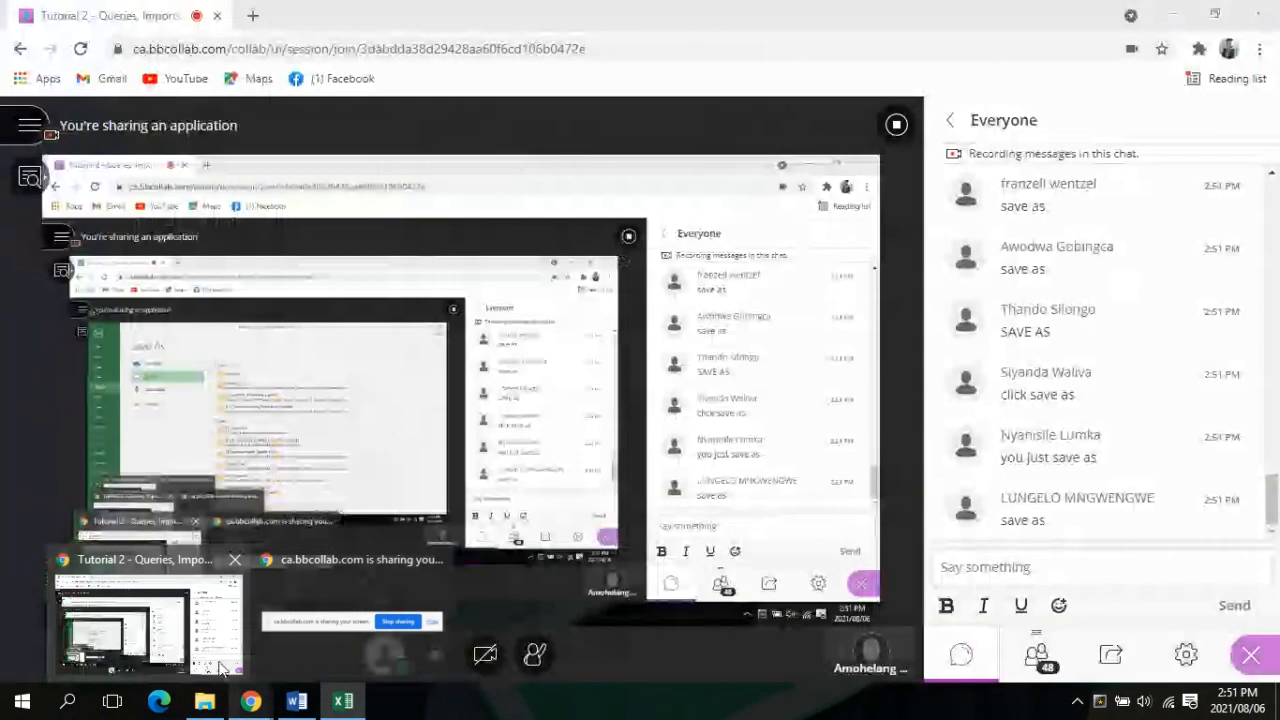
{"action": "mouse_move", "coordinate": [440, 620]}
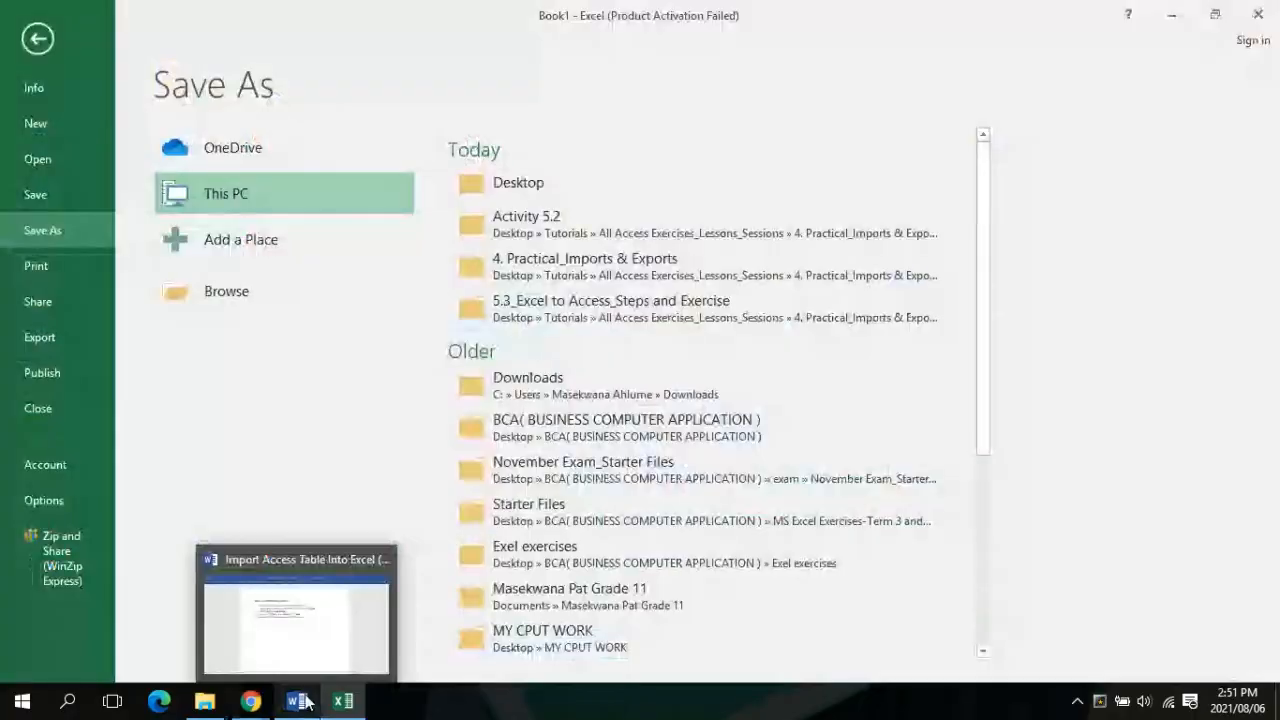
{"action": "double_click", "coordinate": [283, 204]}
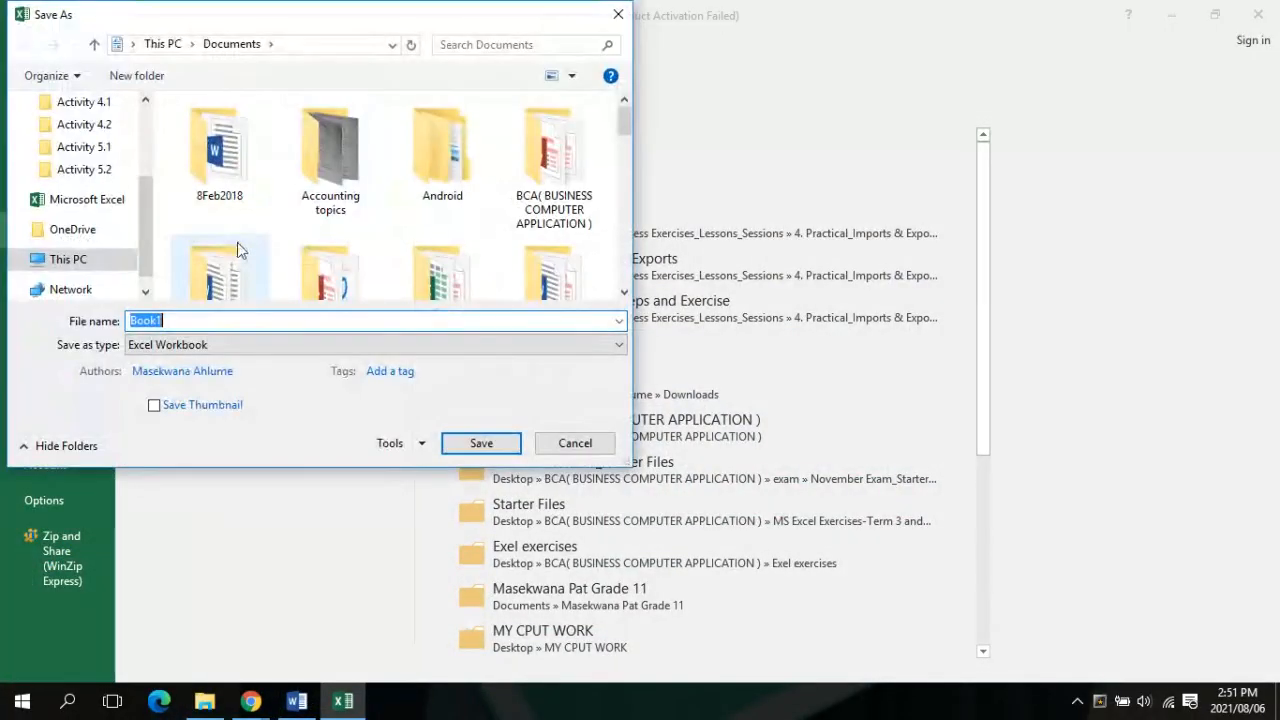
Save the workbook to the Desktop, named with the student's surname and student number followed by '_b_Gaols'
{"action": "mouse_move", "coordinate": [260, 712]}
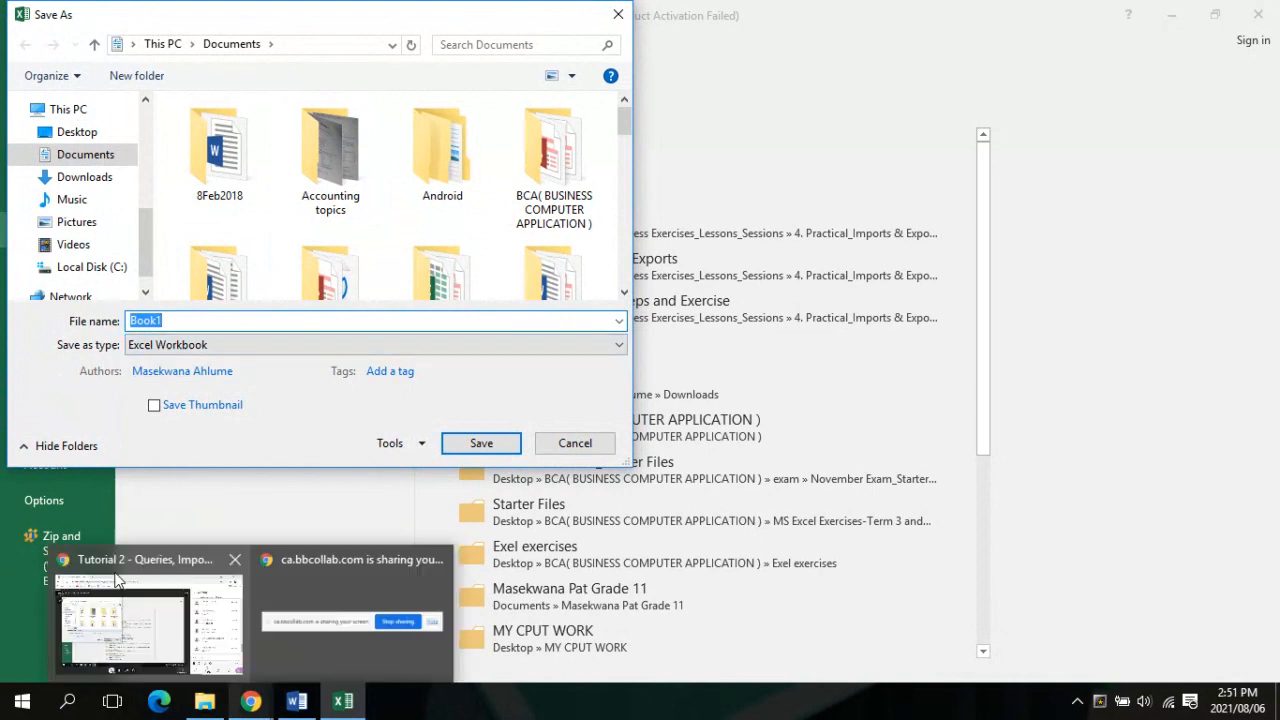
{"action": "mouse_move", "coordinate": [122, 588]}
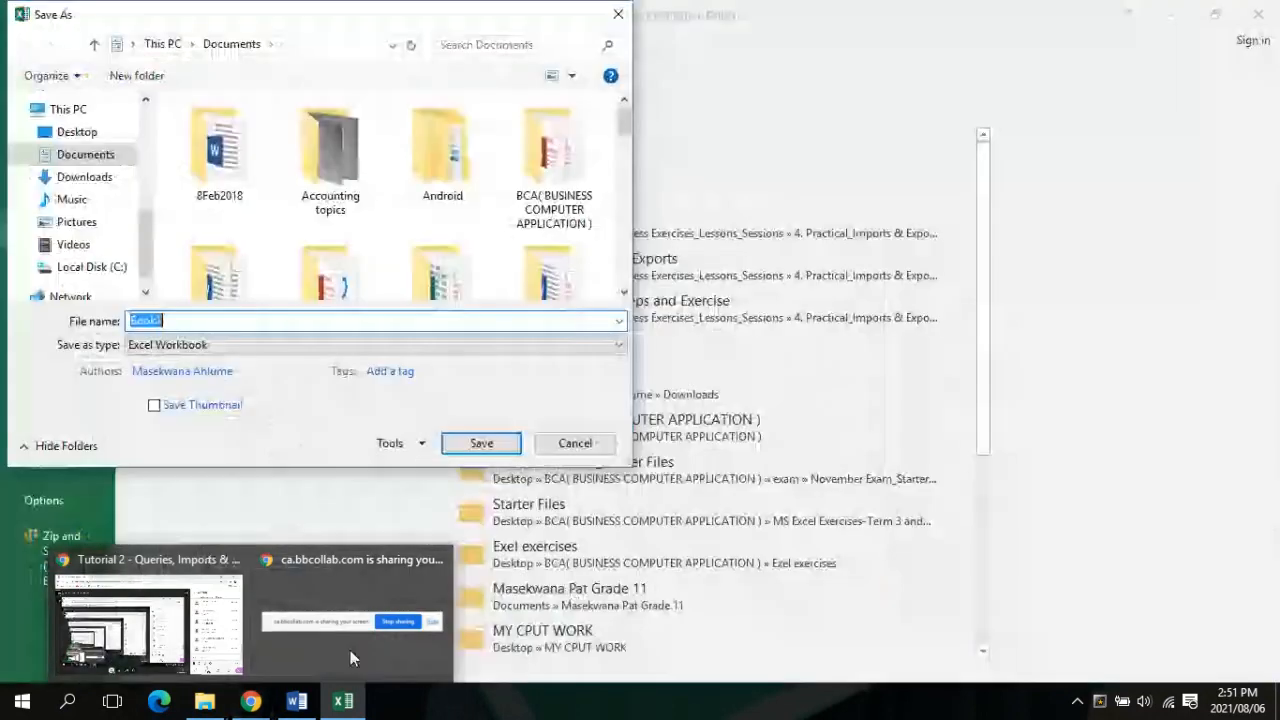
{"action": "left_click", "coordinate": [79, 141]}
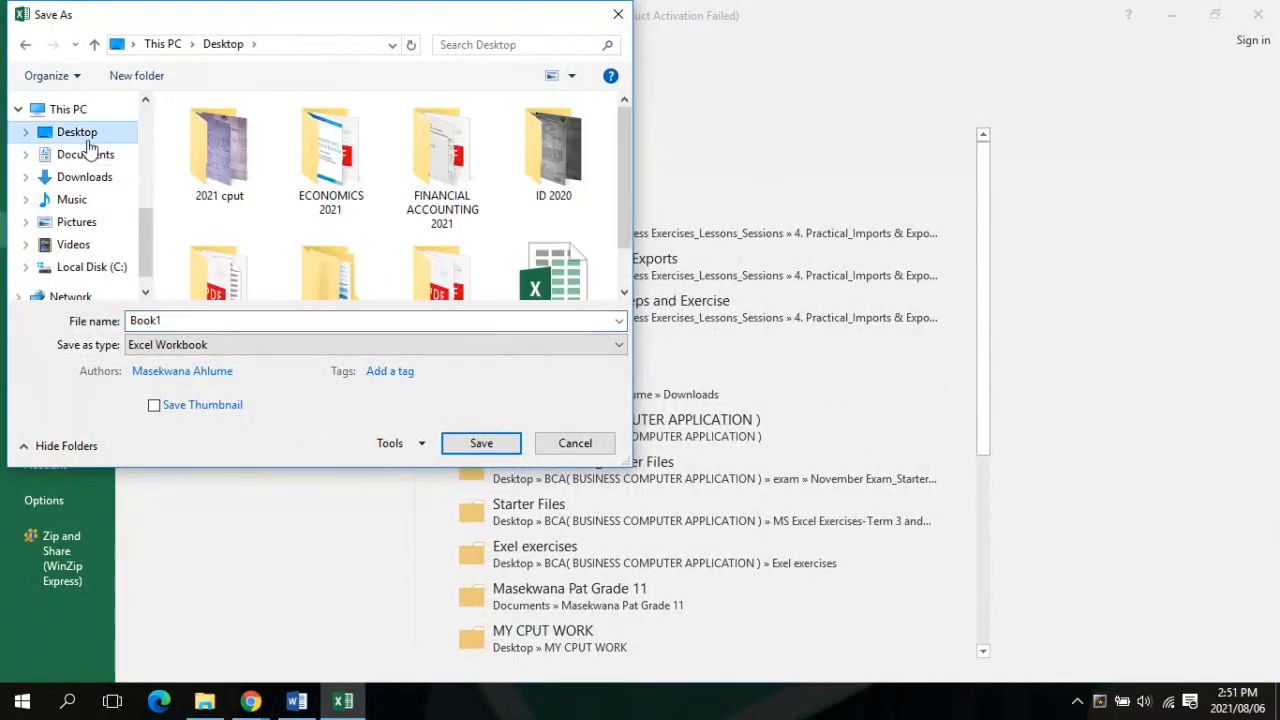
{"action": "double_click", "coordinate": [418, 320]}
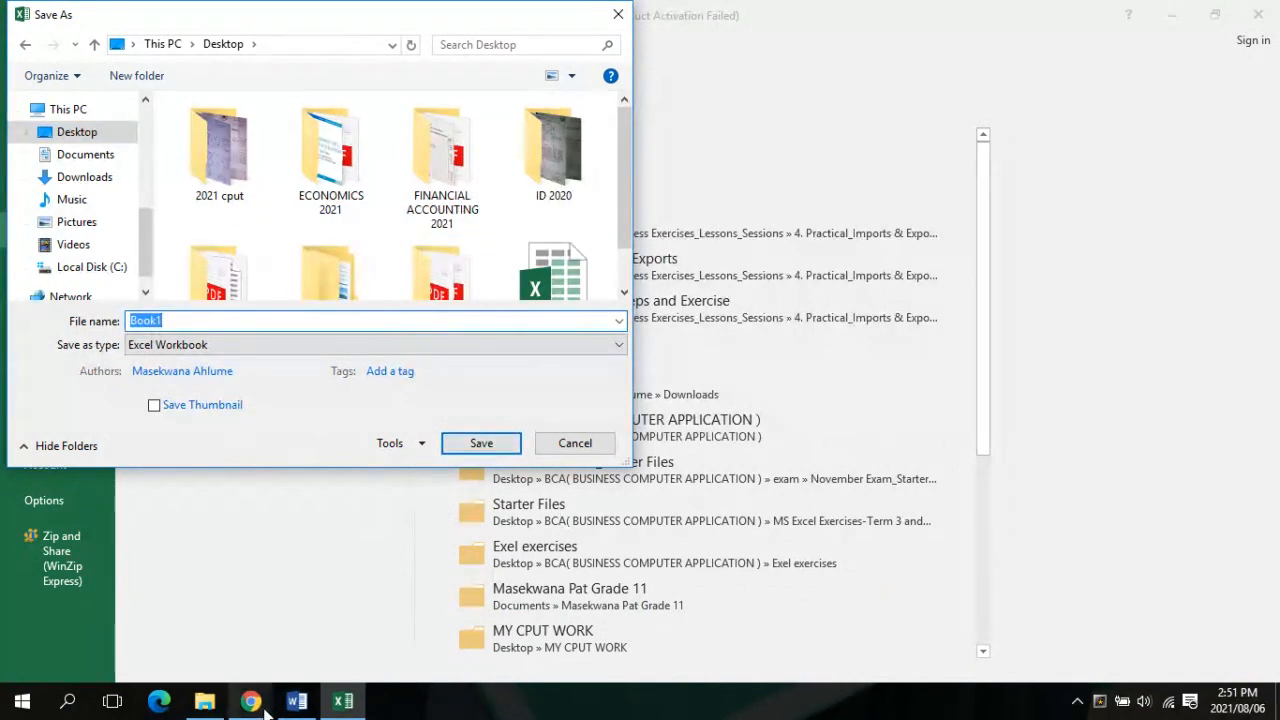
{"action": "mouse_move", "coordinate": [250, 700]}
{"action": "mouse_move", "coordinate": [235, 655]}
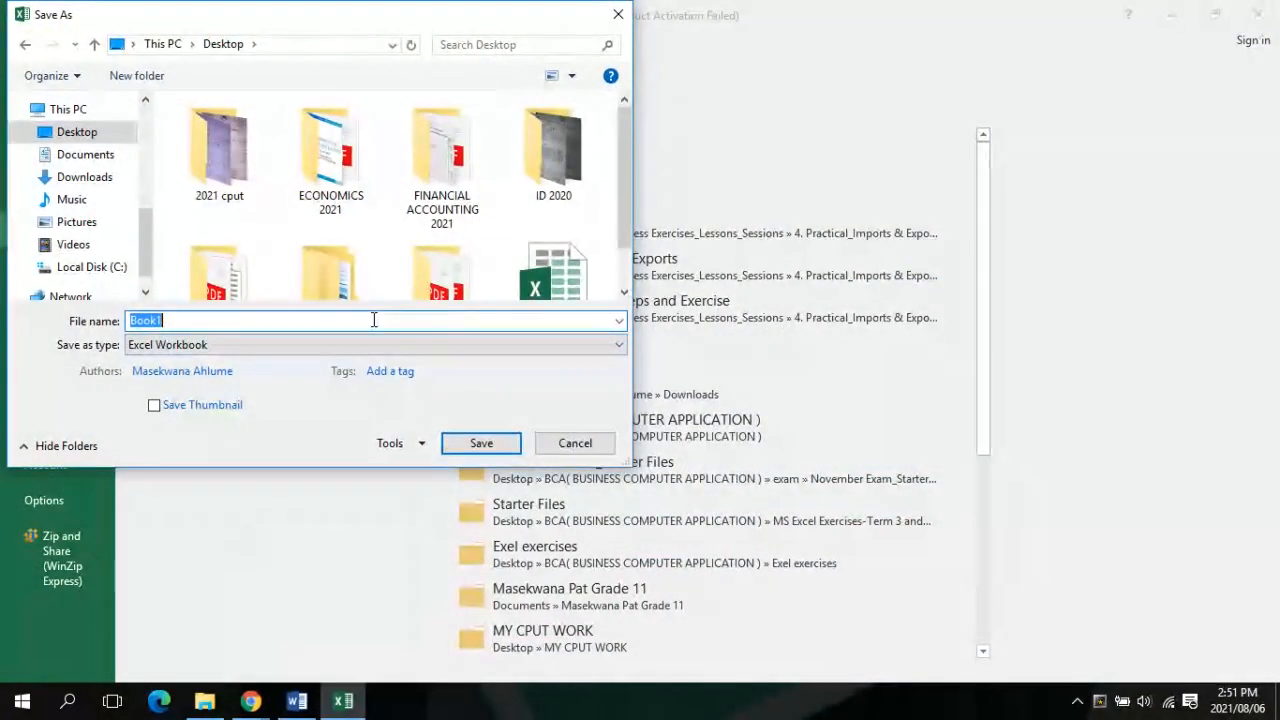
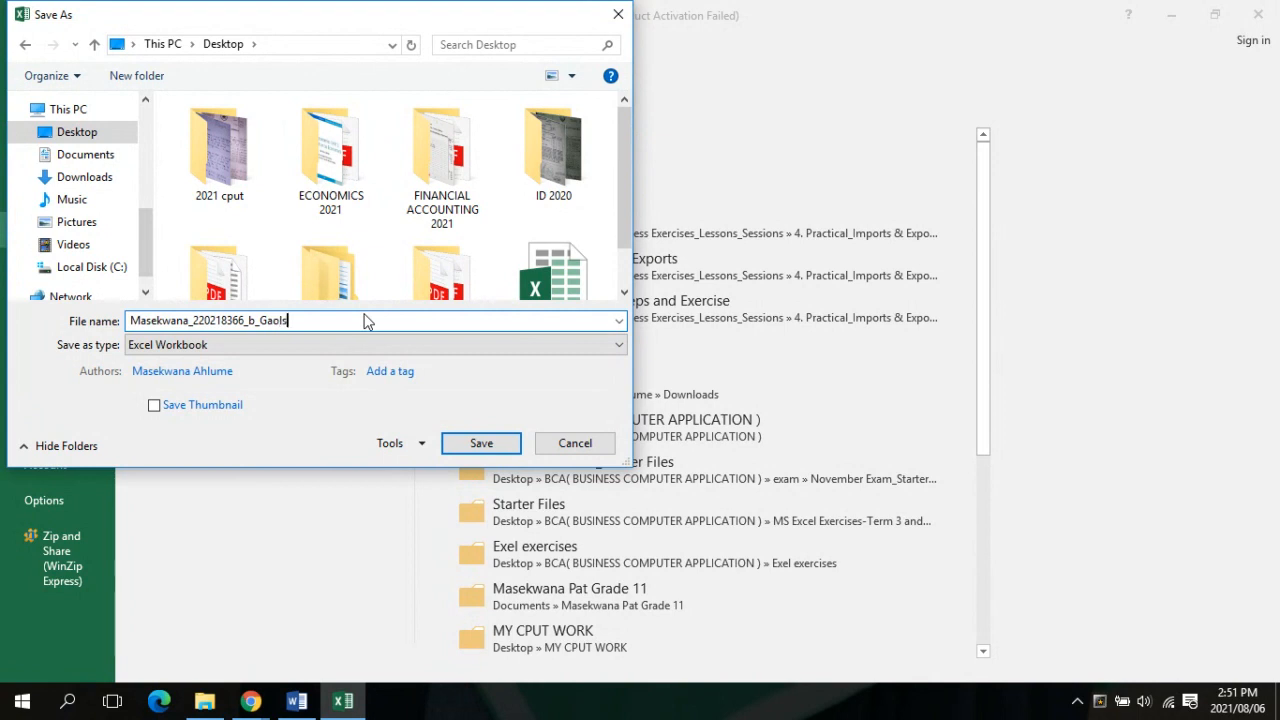
{"action": "key", "text": "ctrl+a"}
{"action": "key", "text": "Return"}
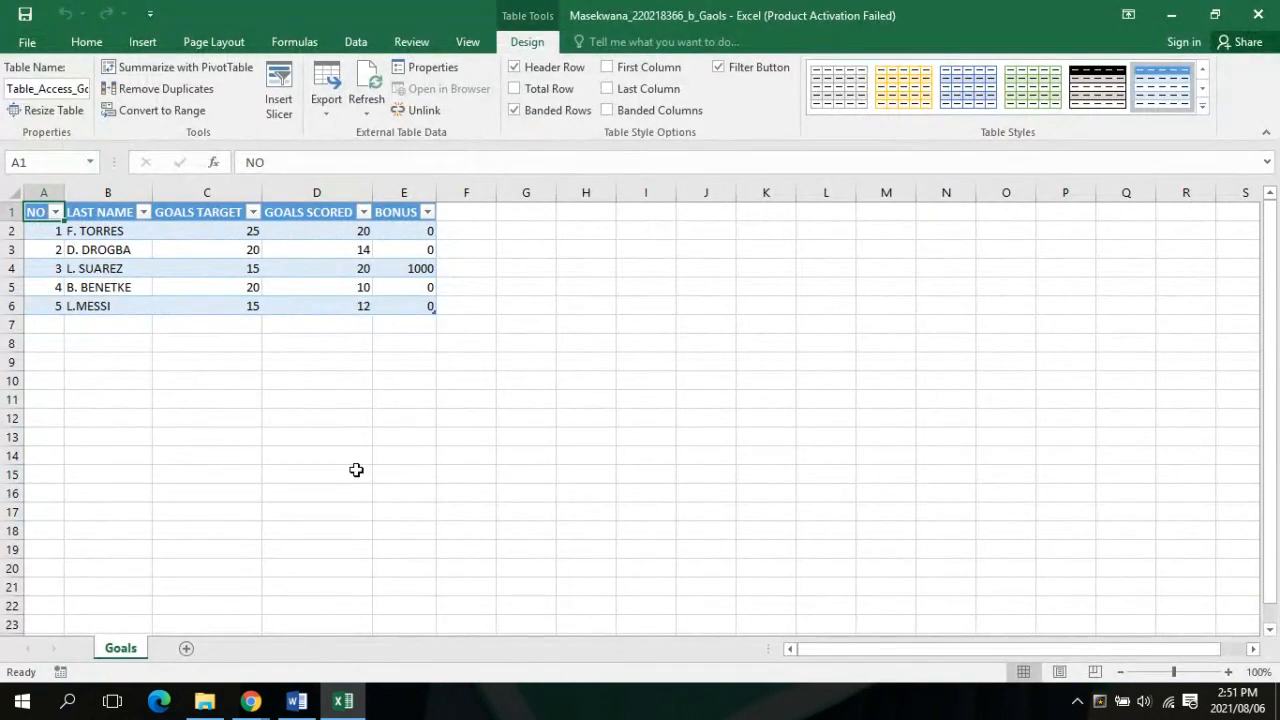
Glance at the Word instructions, return to Blackboard Collaborate, and open its session menu
{"action": "left_click", "coordinate": [253, 703]}
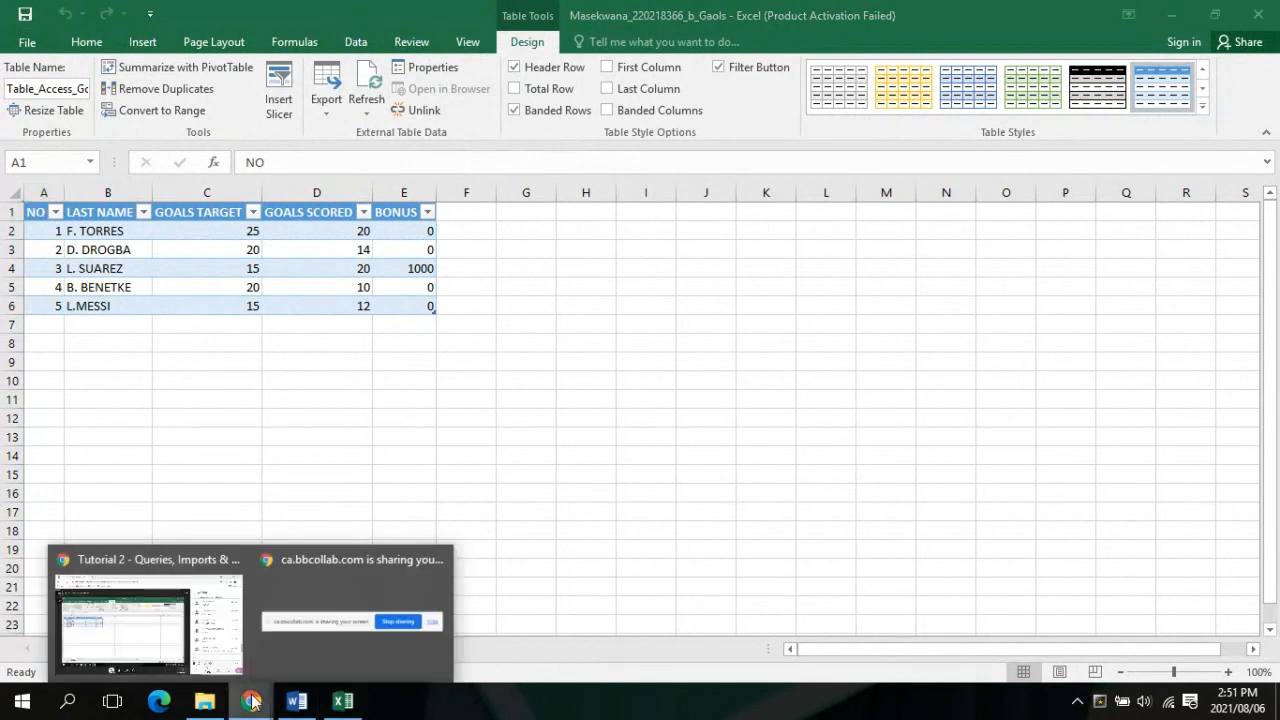
{"action": "left_click", "coordinate": [215, 655]}
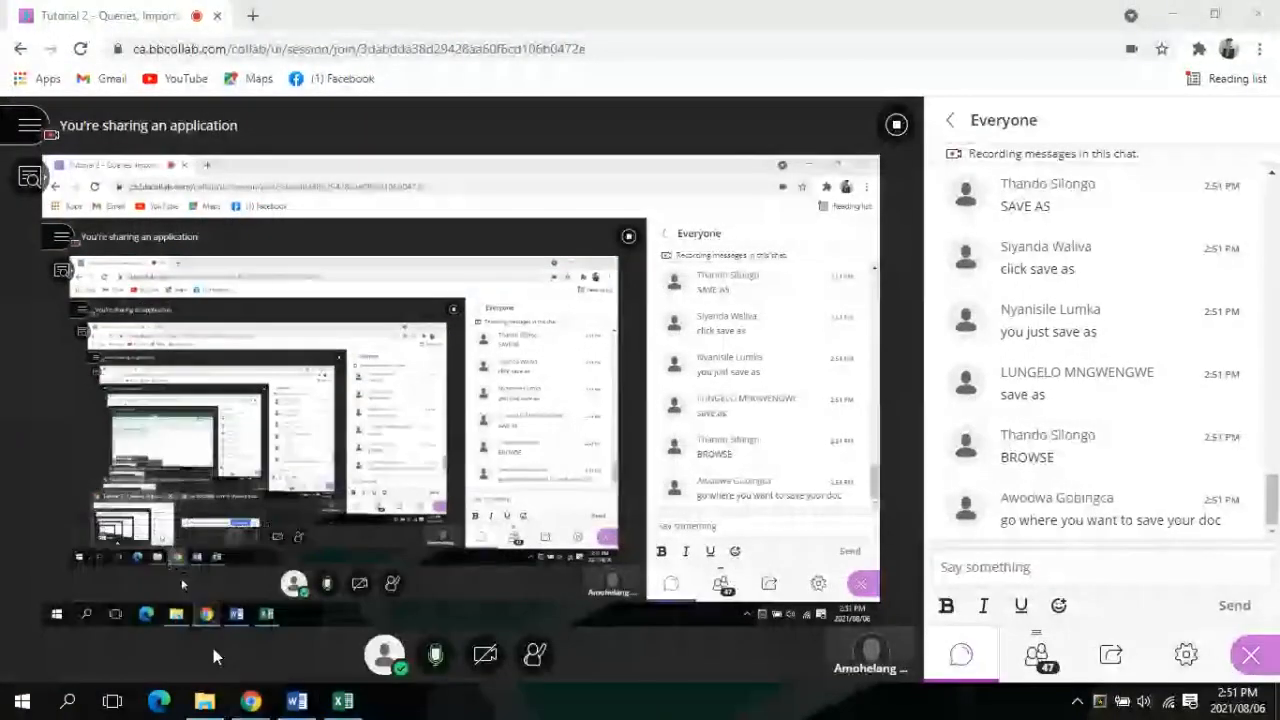
{"action": "left_click", "coordinate": [297, 702]}
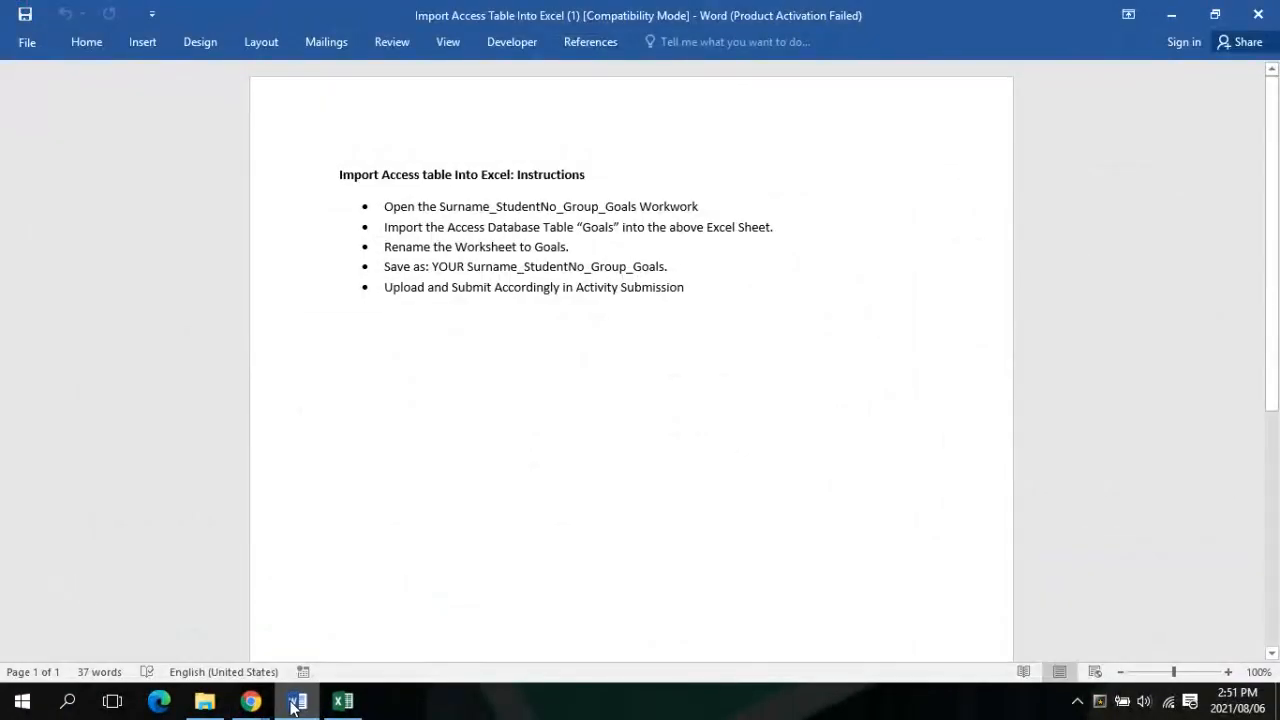
{"action": "mouse_move", "coordinate": [245, 703]}
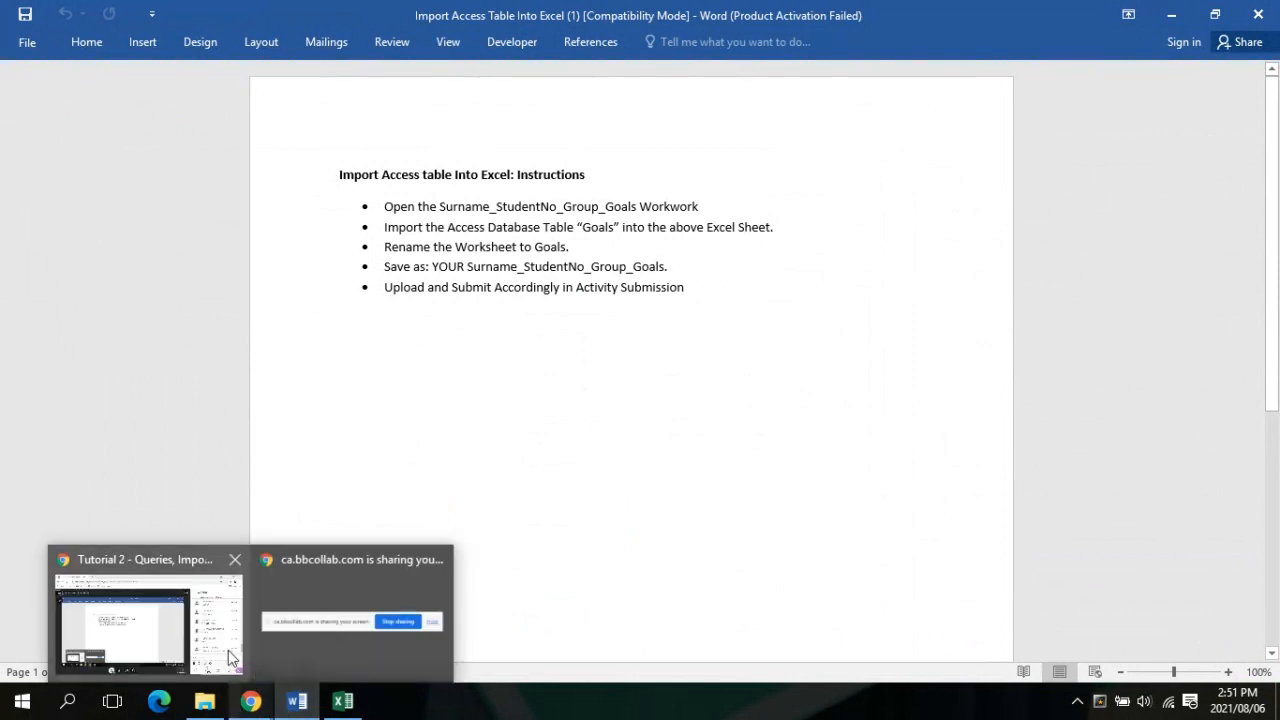
{"action": "left_click", "coordinate": [228, 650]}
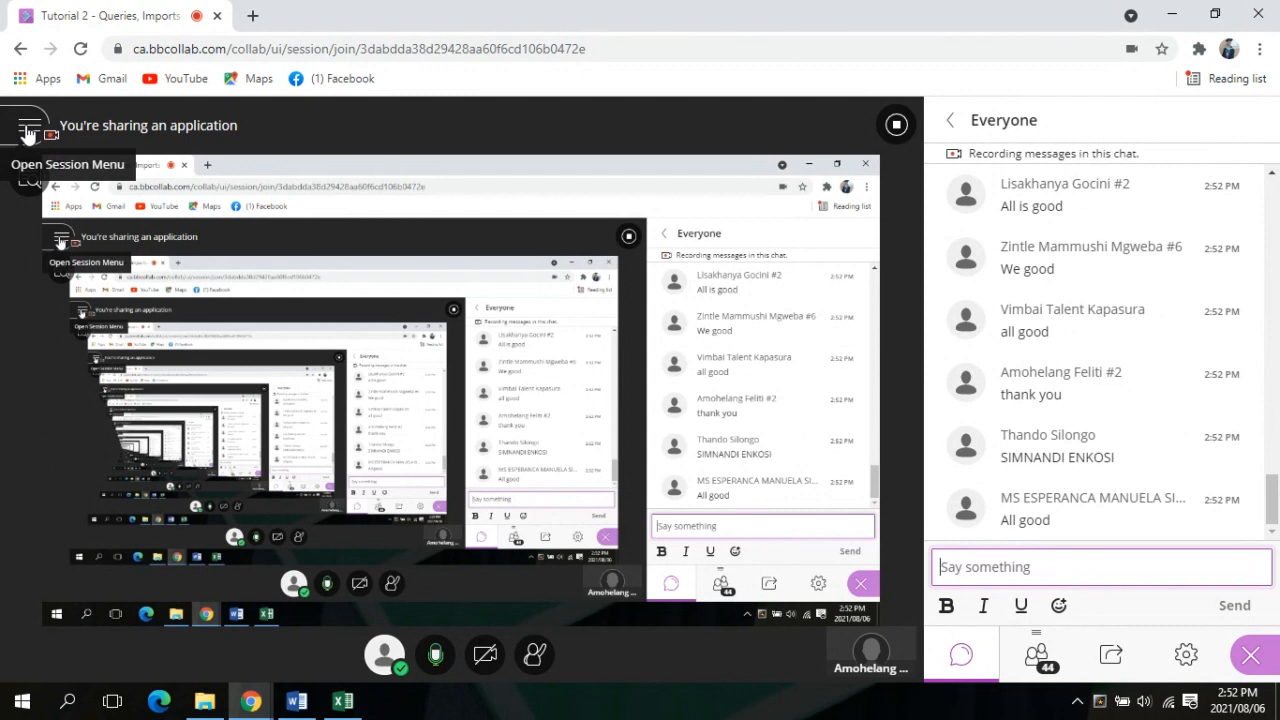
{"action": "left_click", "coordinate": [28, 130]}
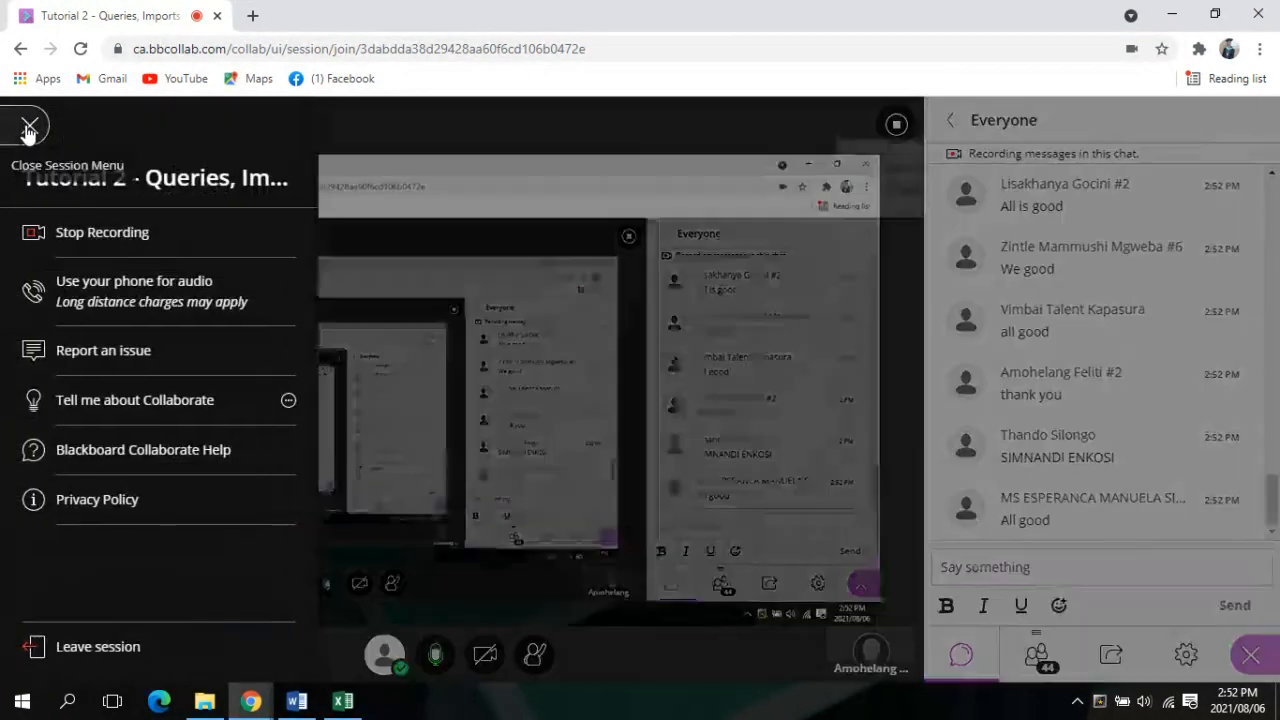